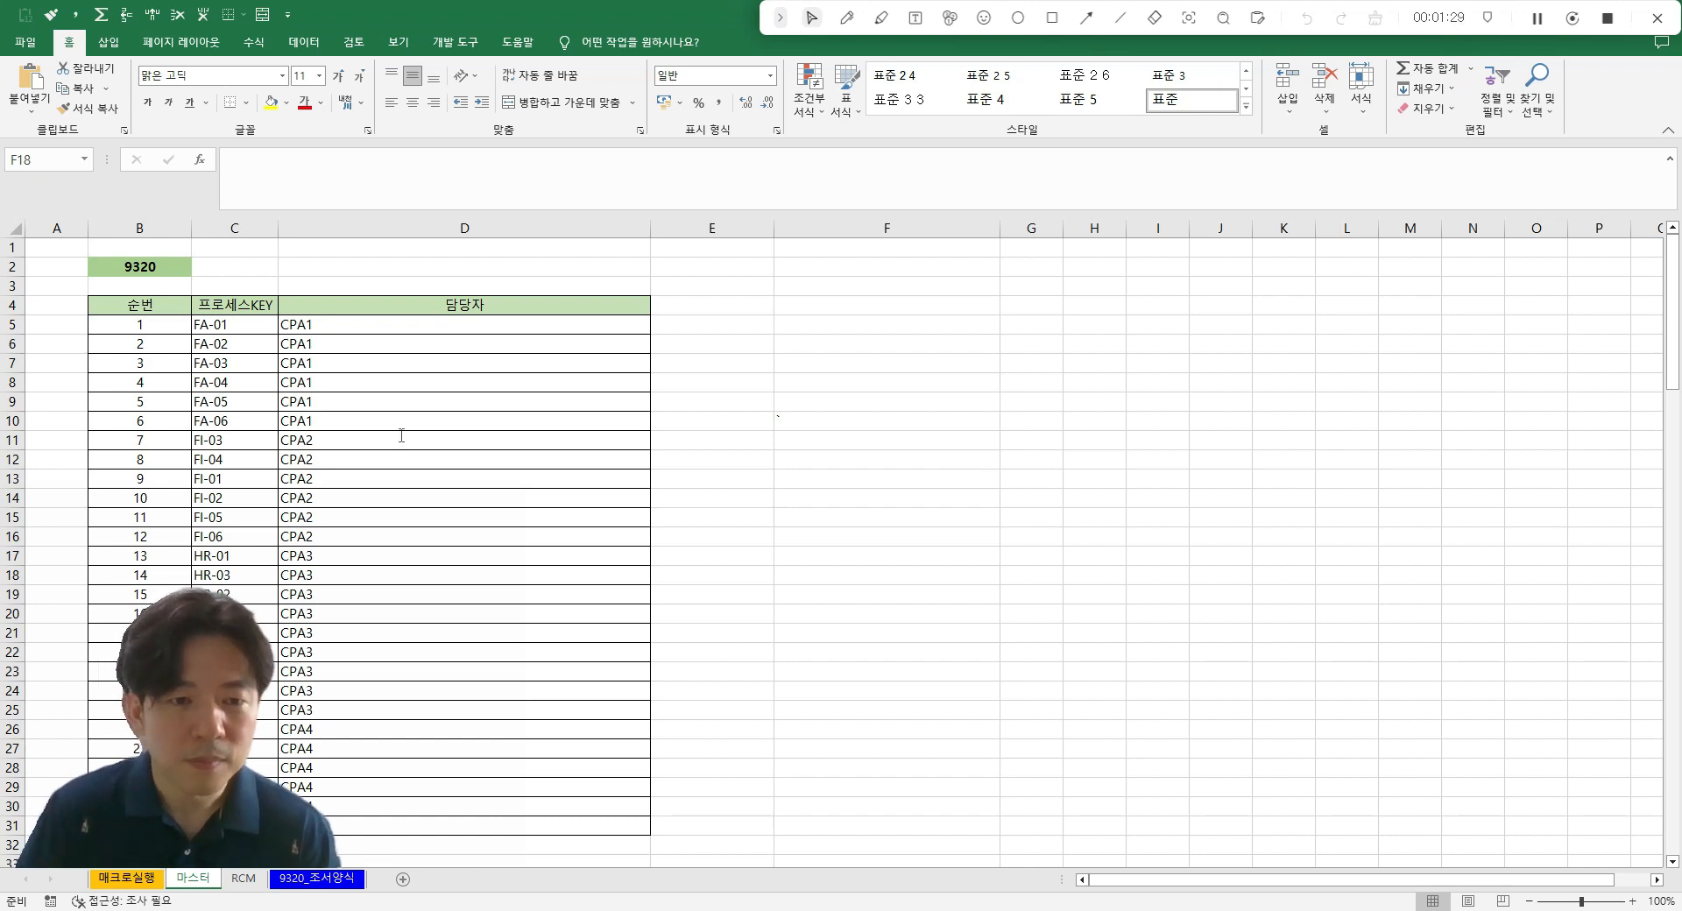
- Look over the document-generation range on the 매크로실행 sheet and the process list on the 마스터 sheet
left_click(127, 878)
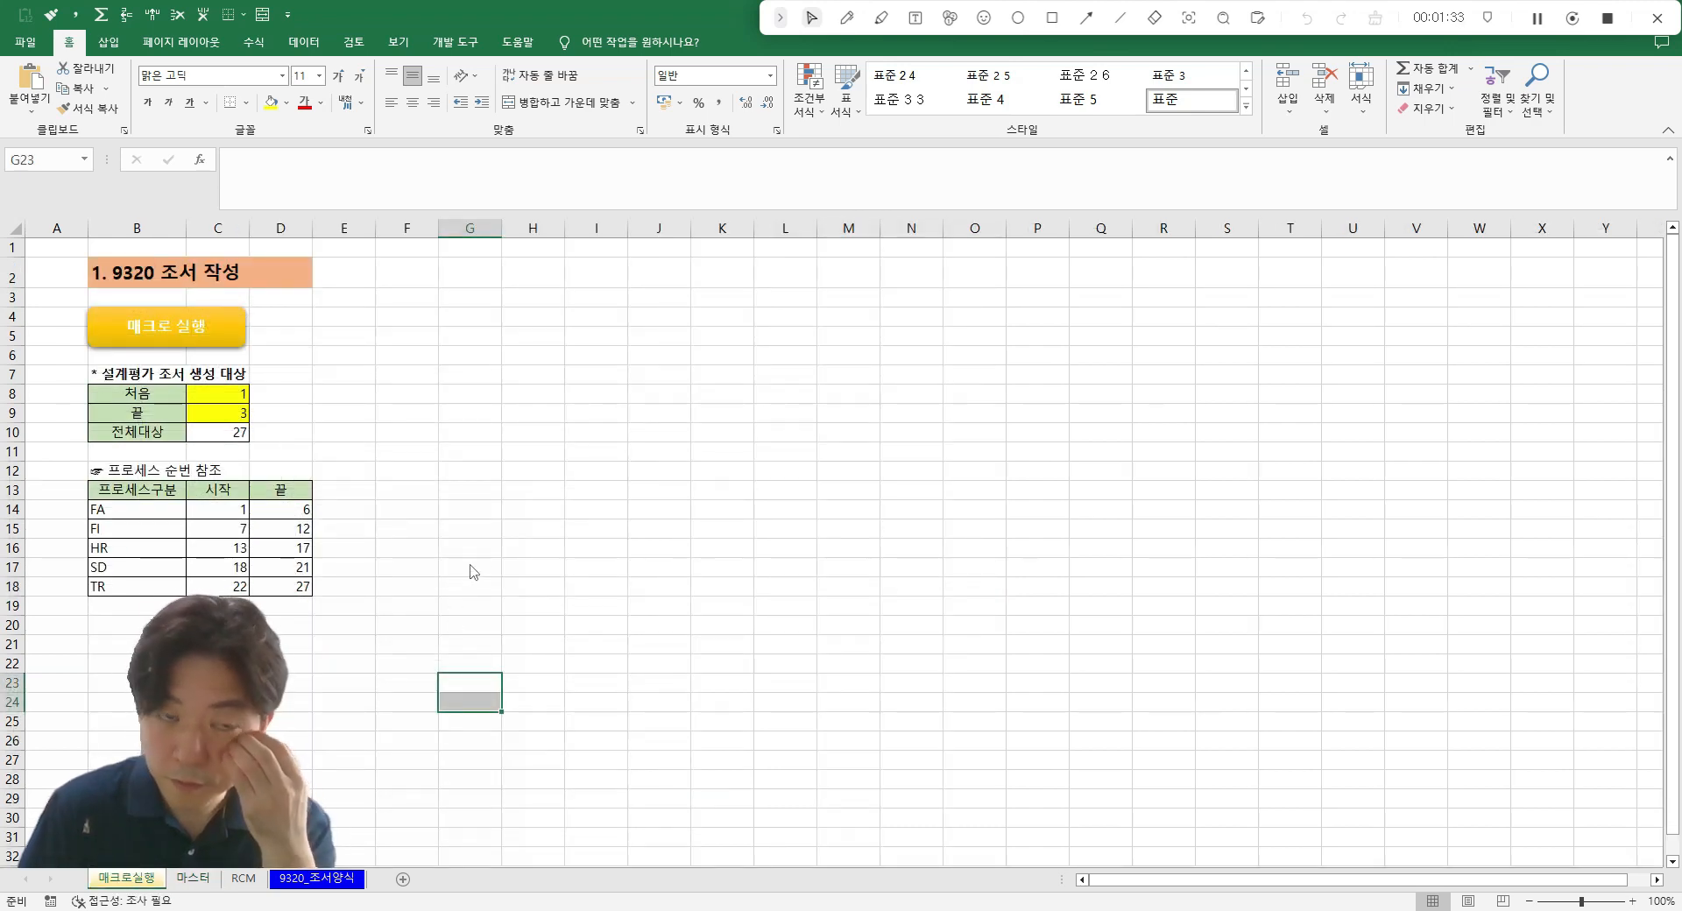
left_click(464, 515)
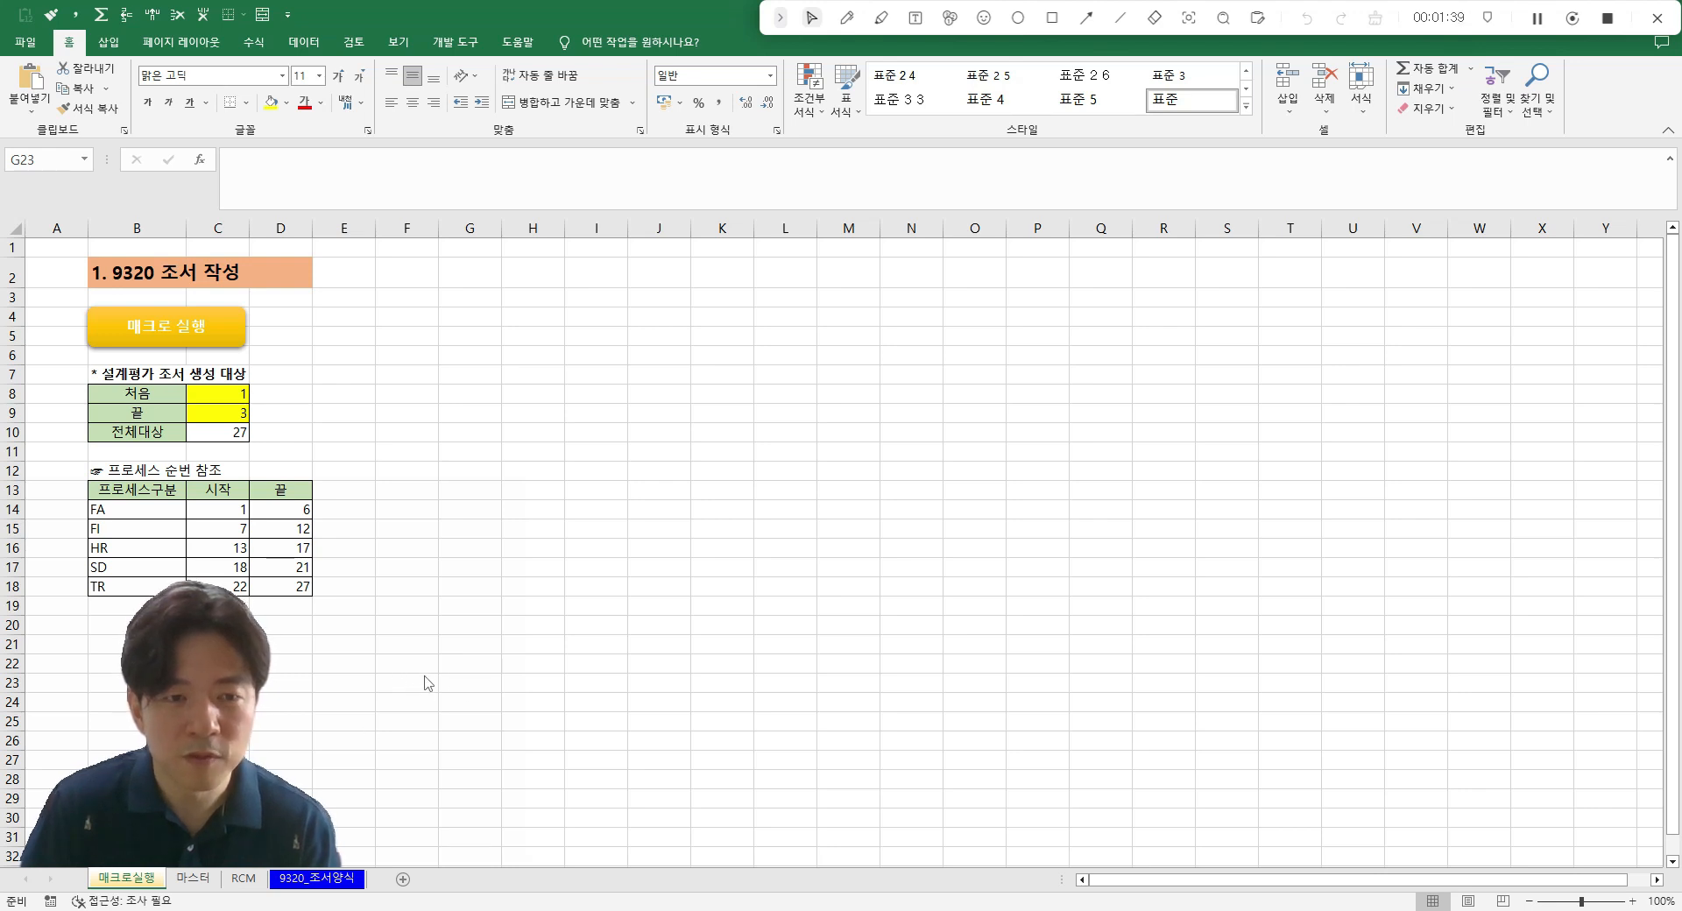
left_click(185, 883)
left_click(210, 881)
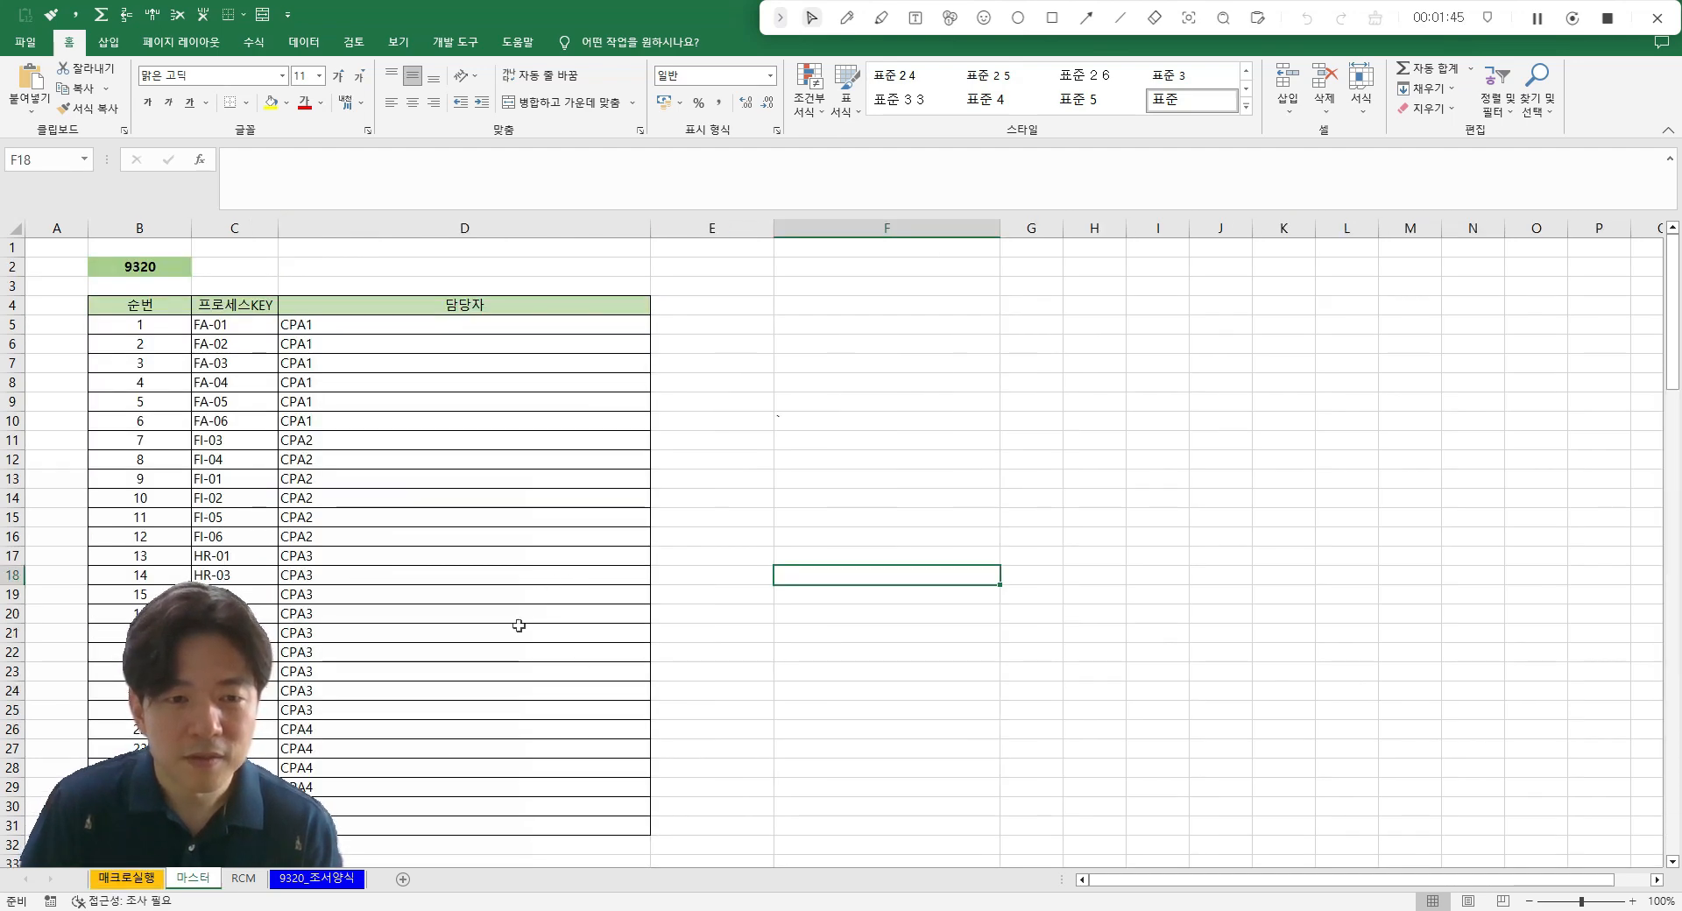
- Examine the 9320_조서양식 template from the process information and flow chart area down to the LSPM and control table
left_click(298, 872)
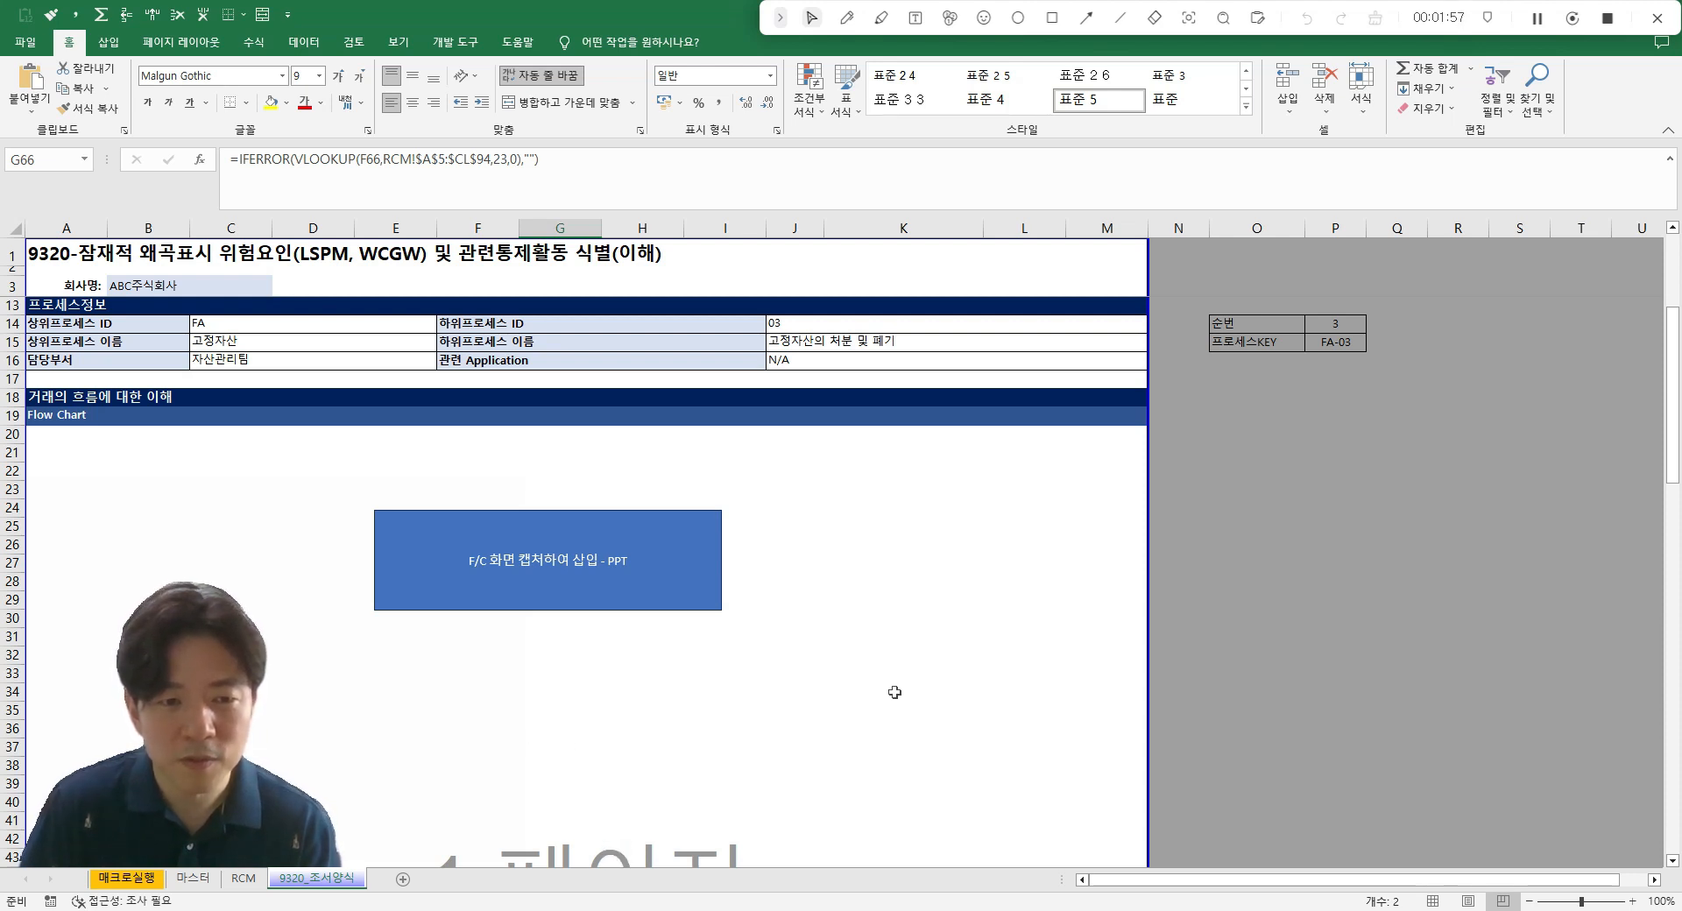
left_click(908, 663)
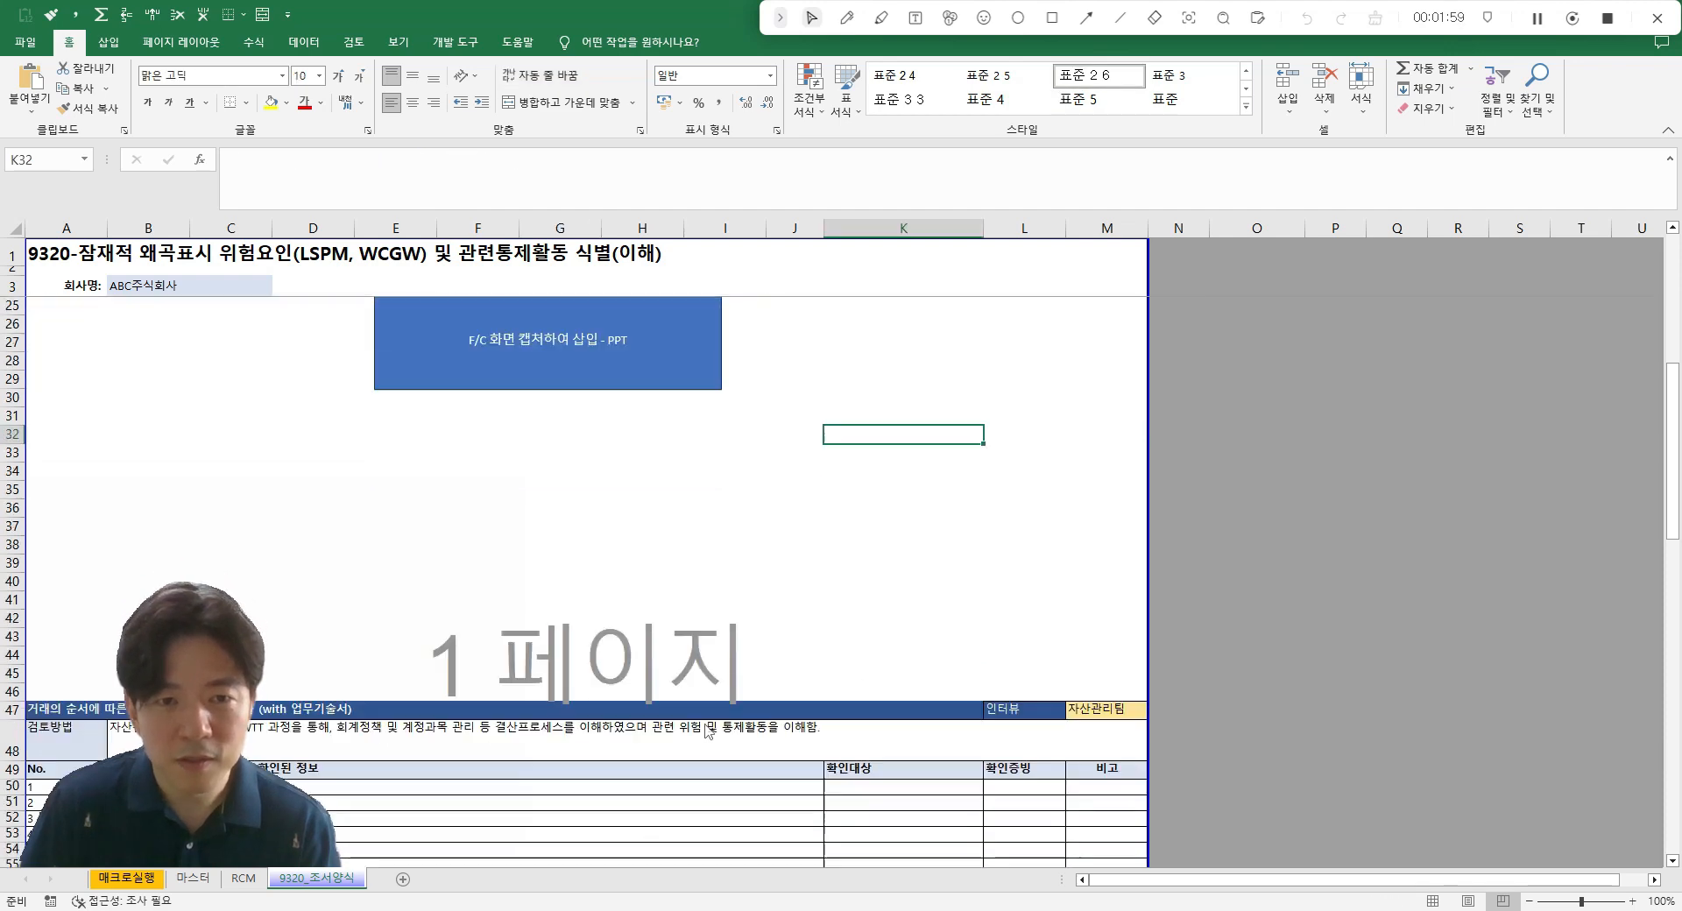
scroll(715, 723, "down", 9)
scroll(710, 727, "down", 5)
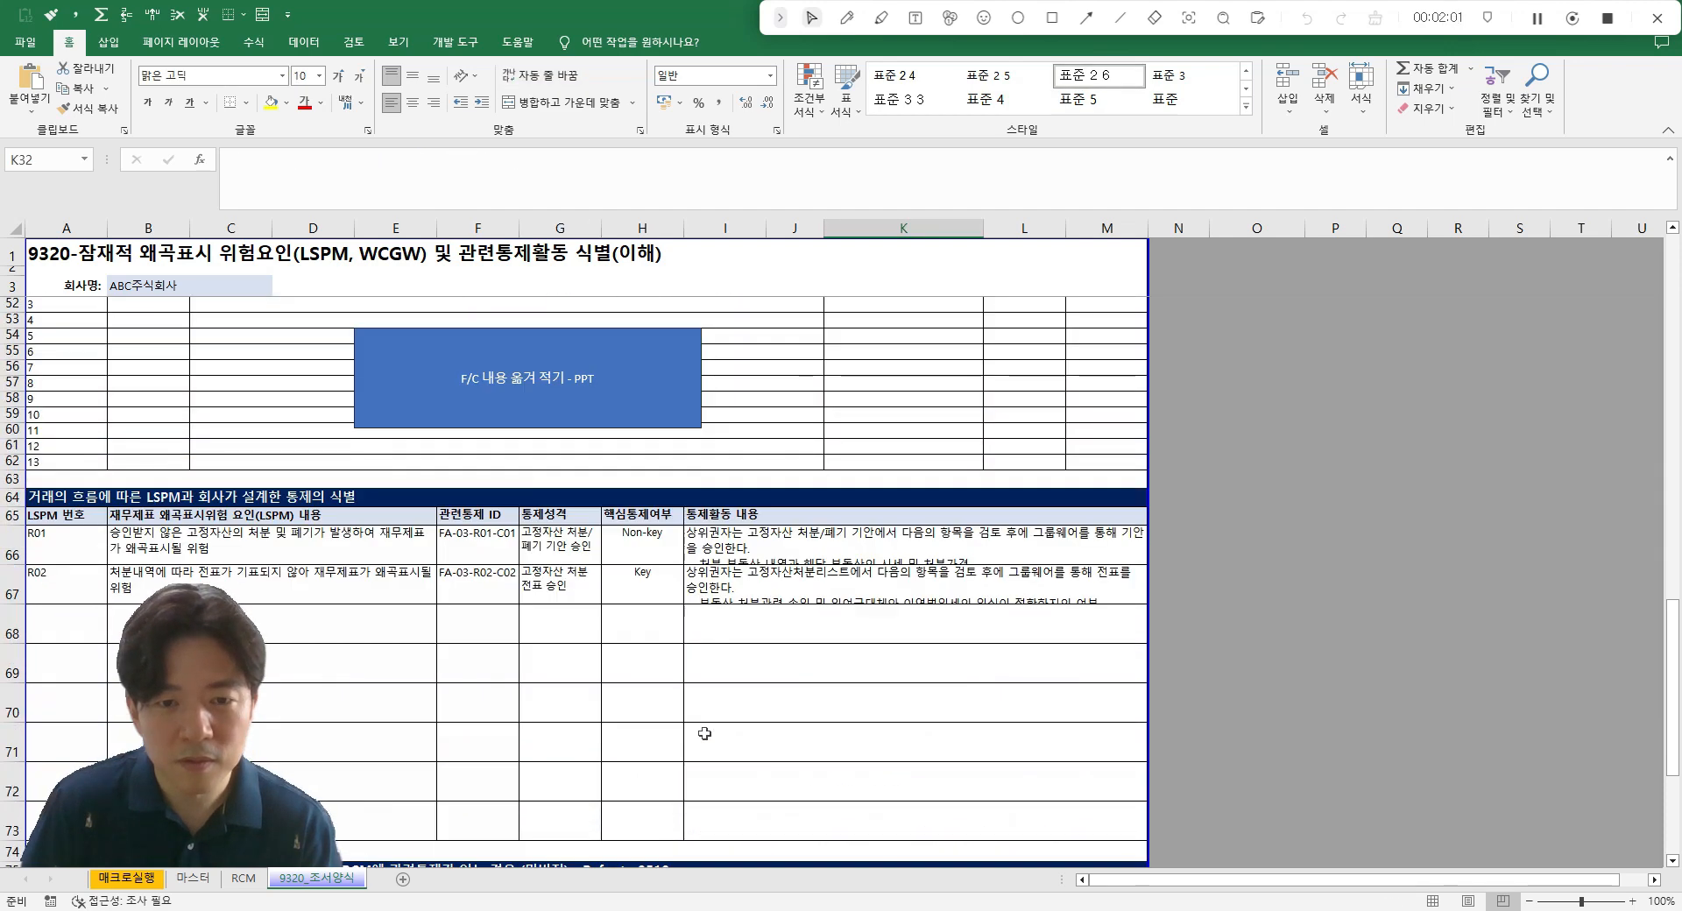
scroll(701, 734, "up", 8)
scroll(704, 739, "up", 9)
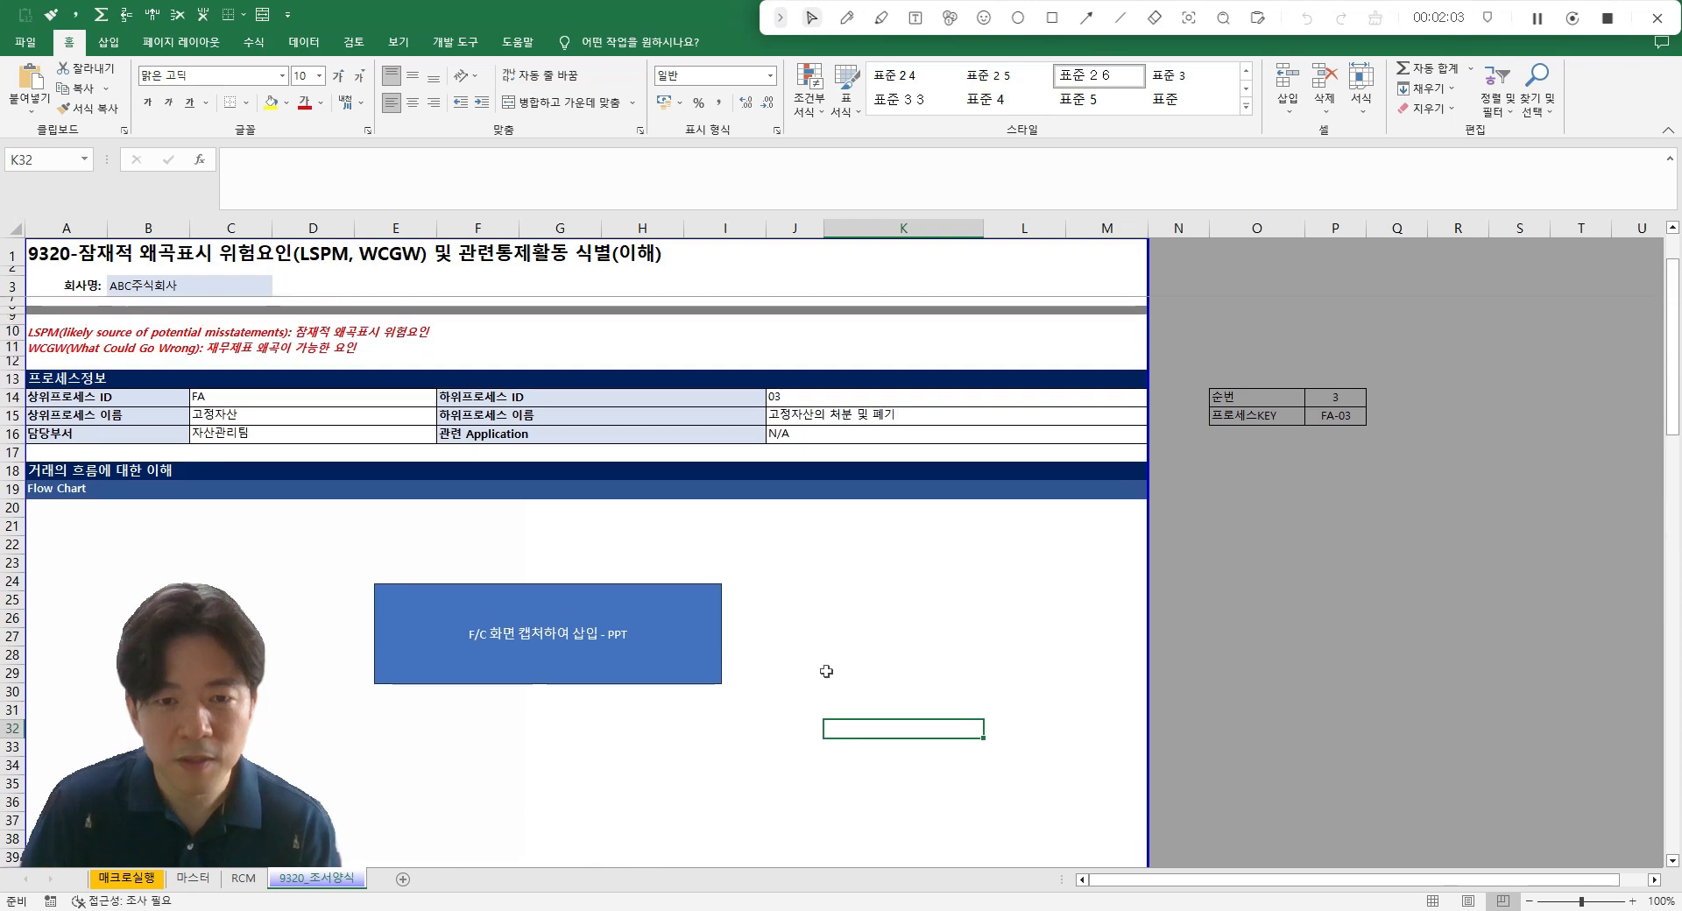
left_click(1248, 554)
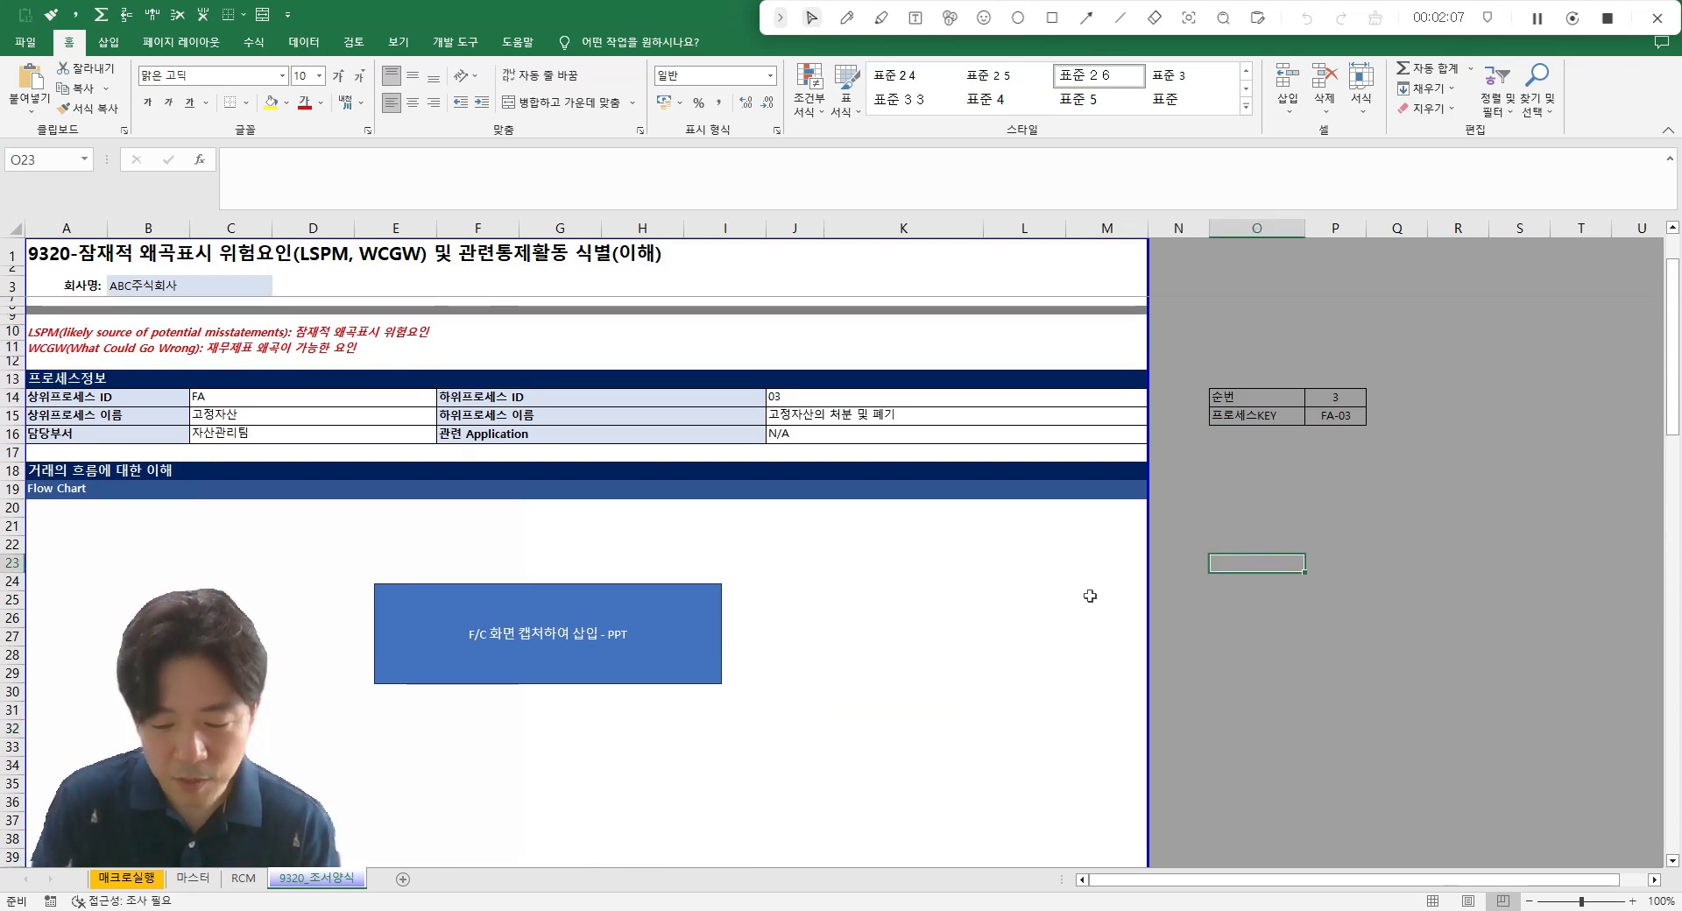
key("alt")
key("alt")
key("alt")
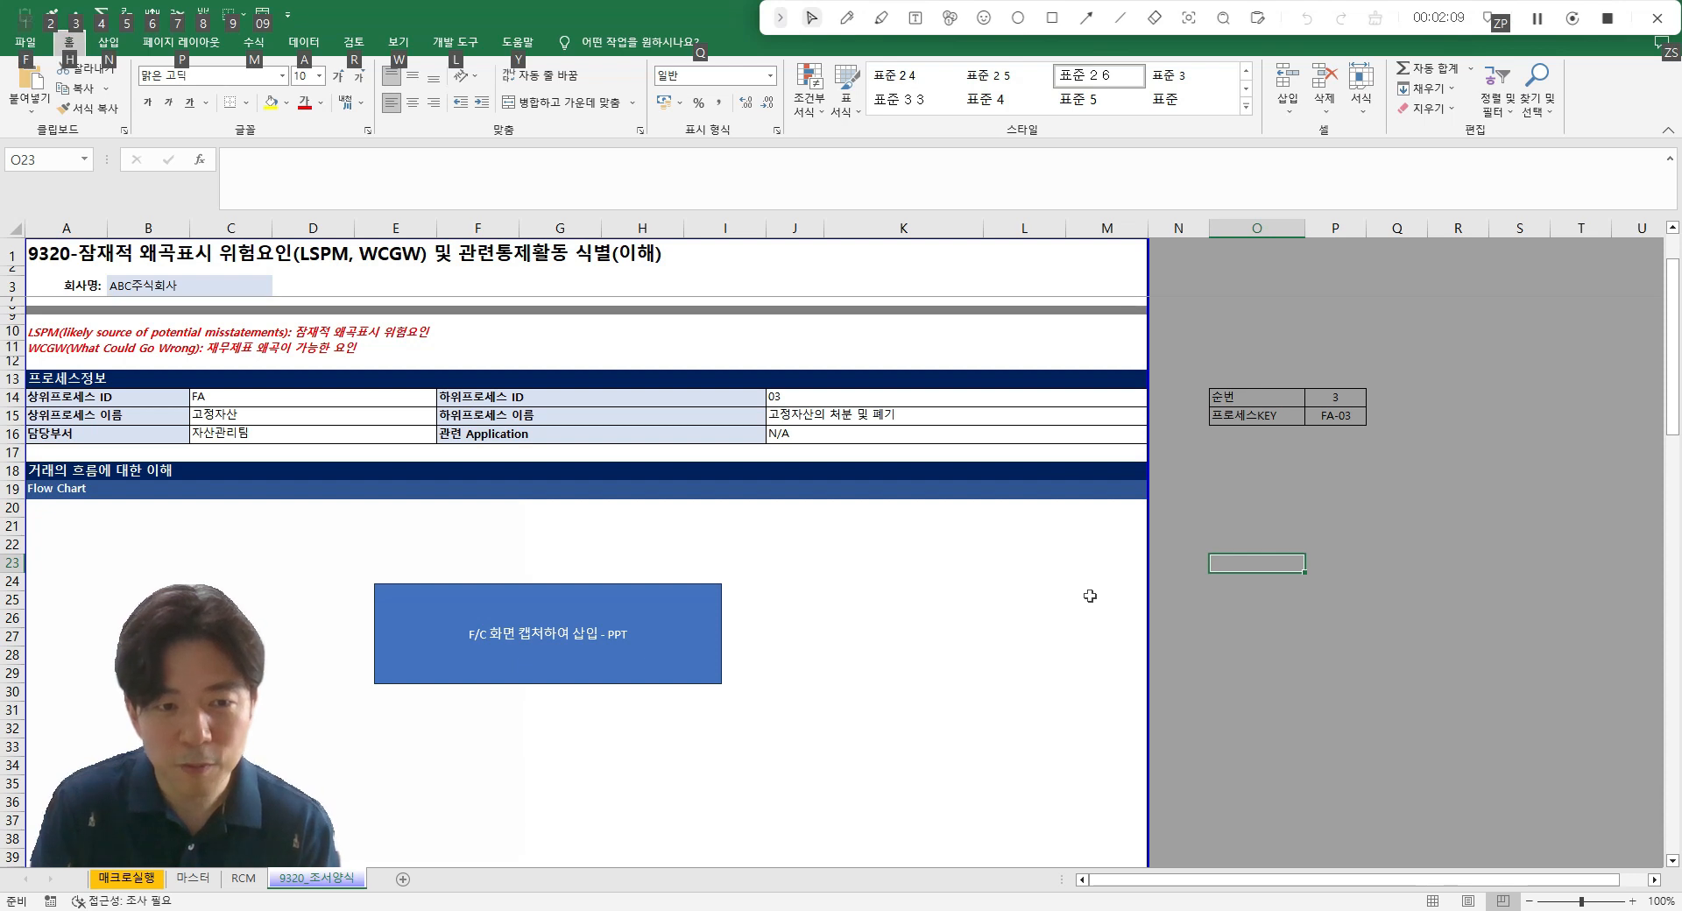
key("alt")
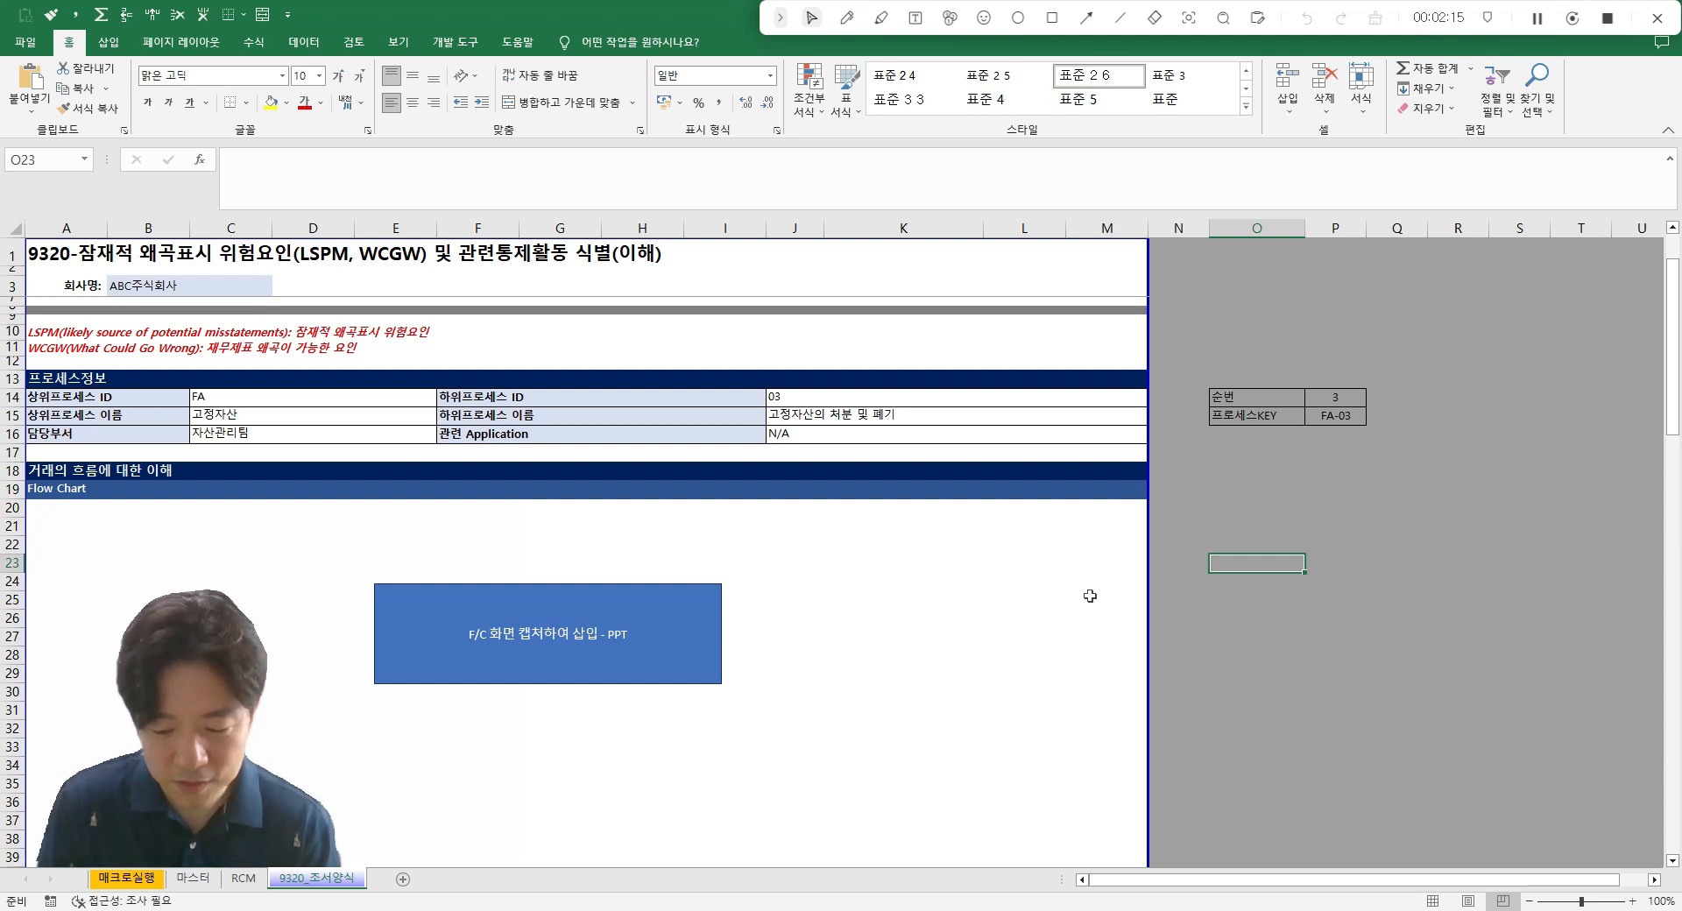
key("alt")
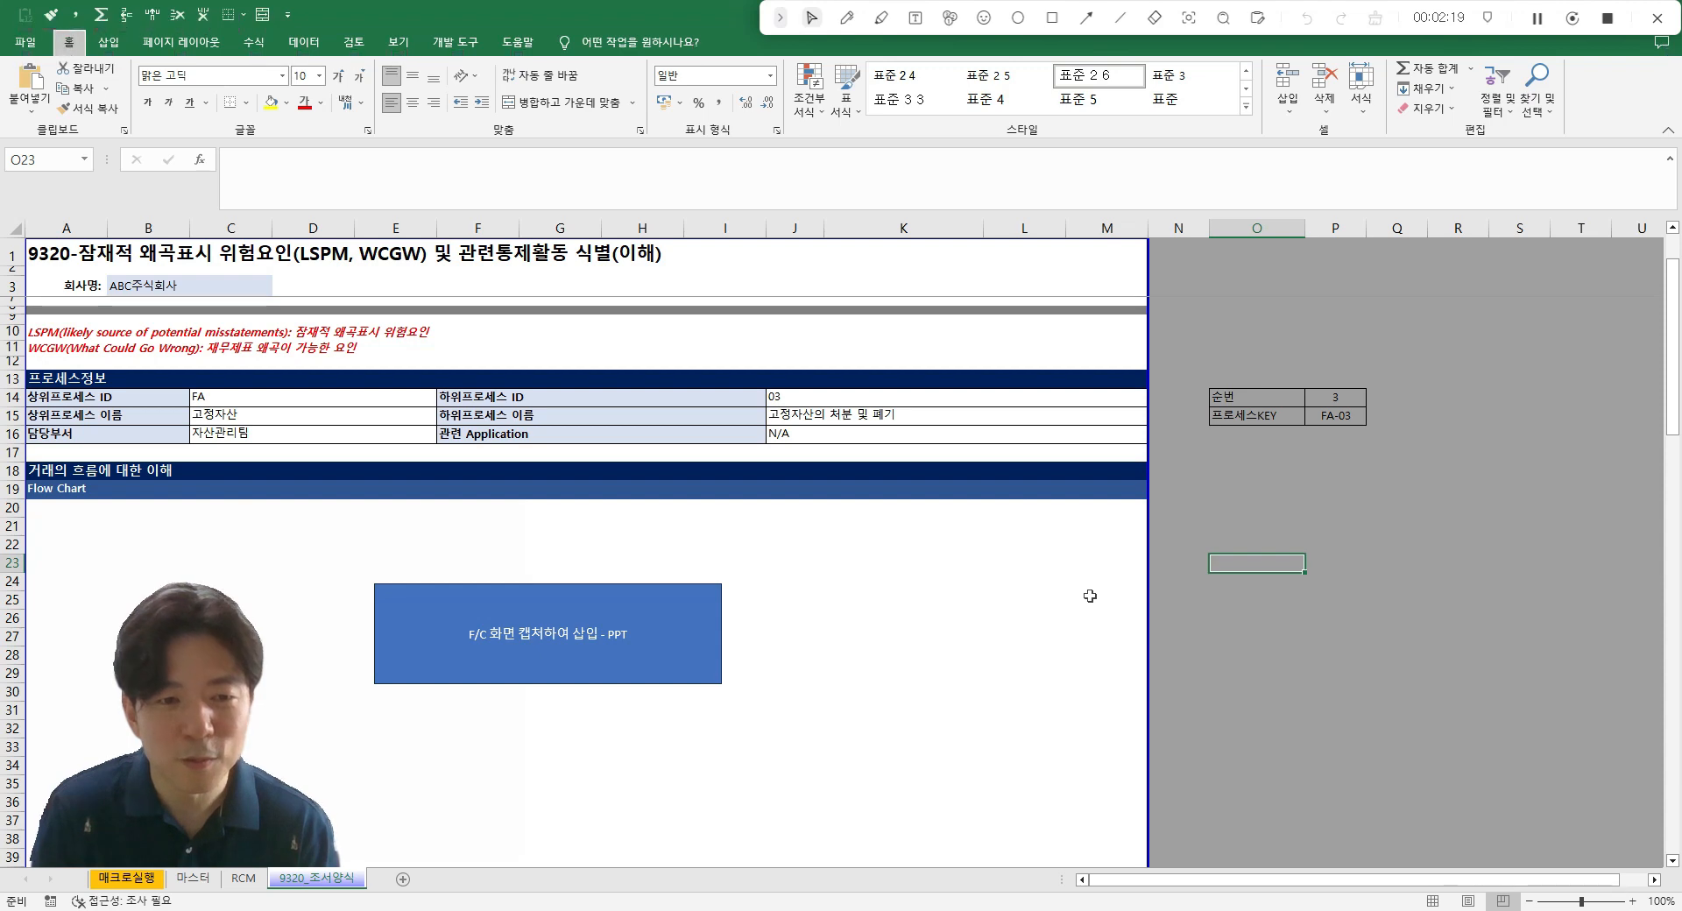
key("alt")
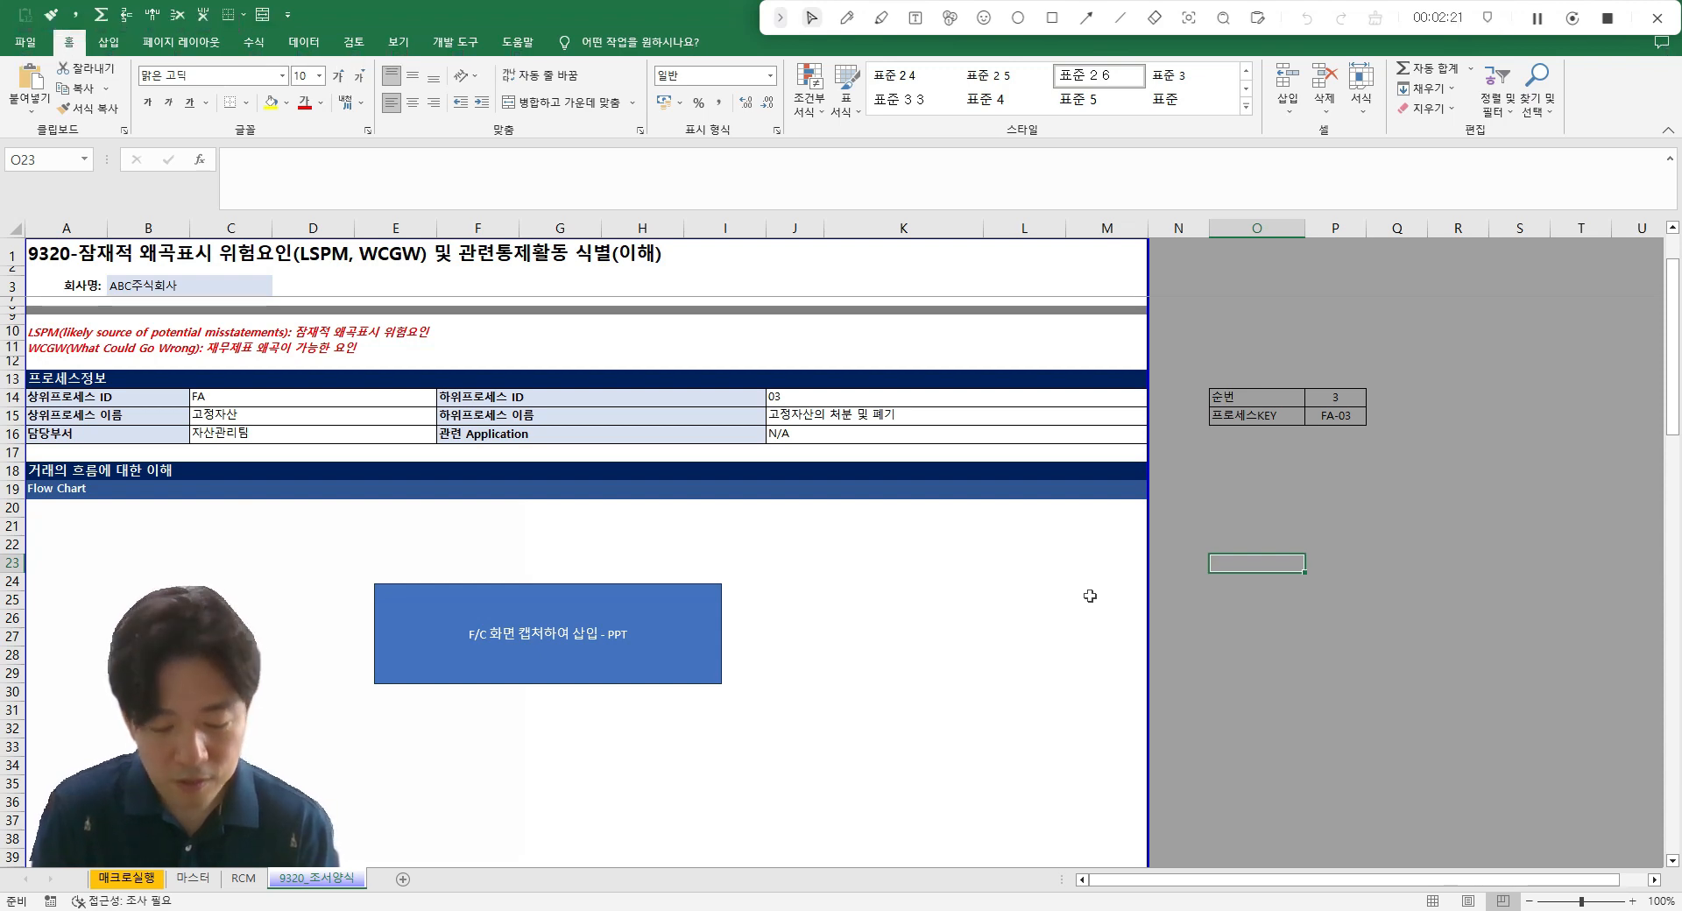
- Open the Visual Basic editor and review the full code of the PLC_9320_test macro
key("alt+F11")
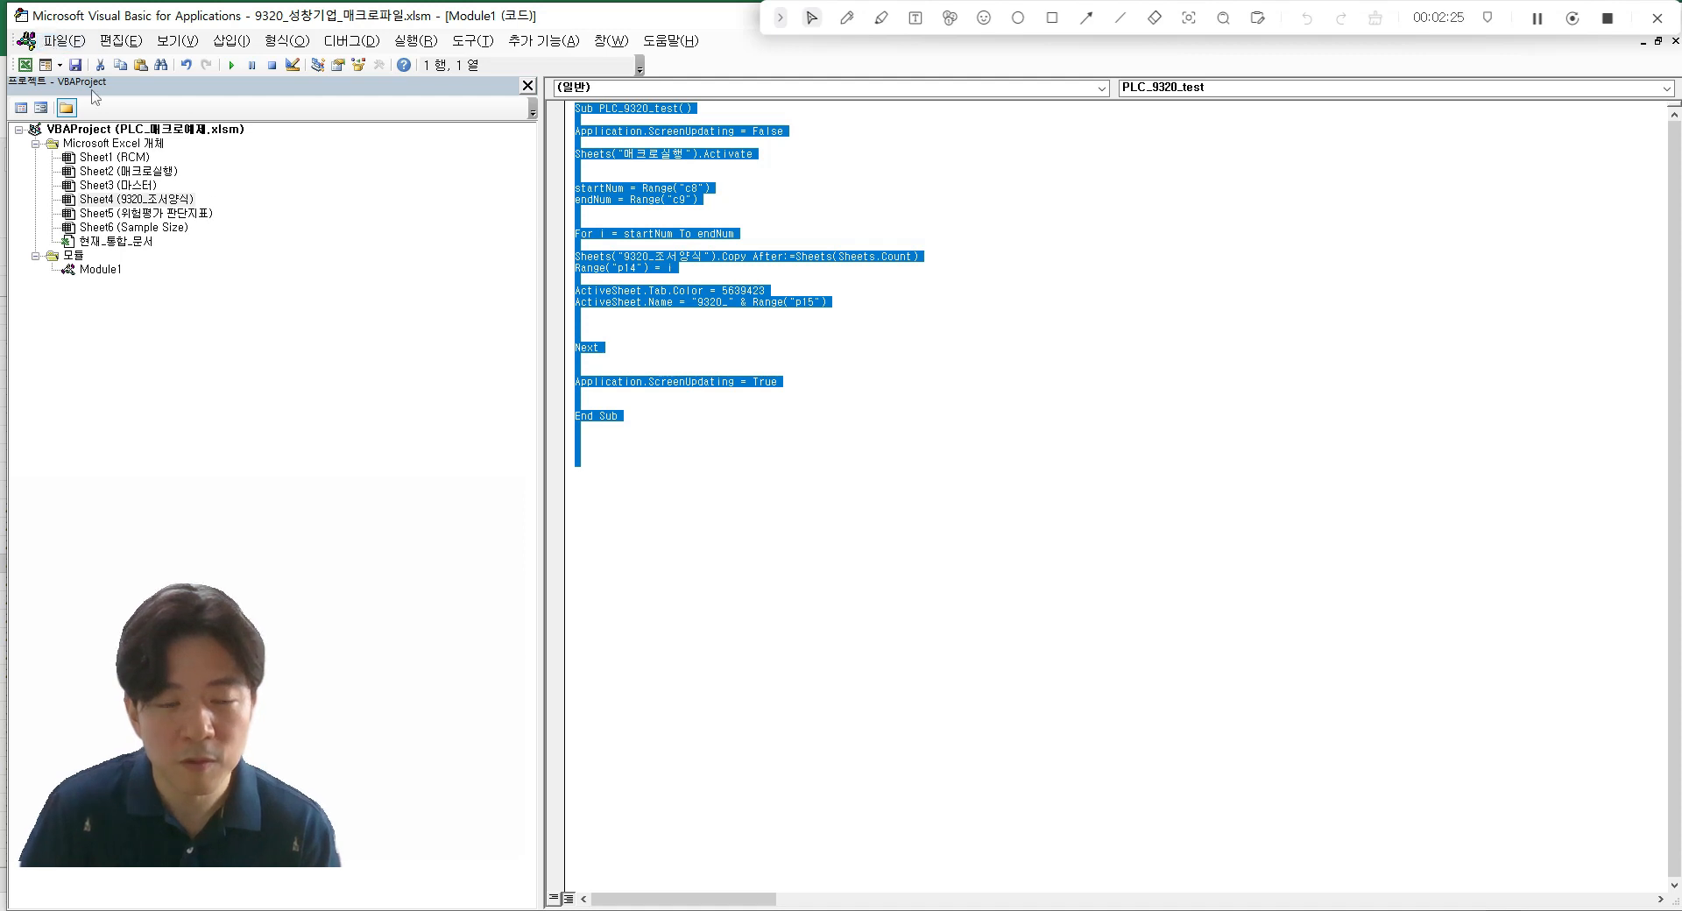
left_click(797, 442)
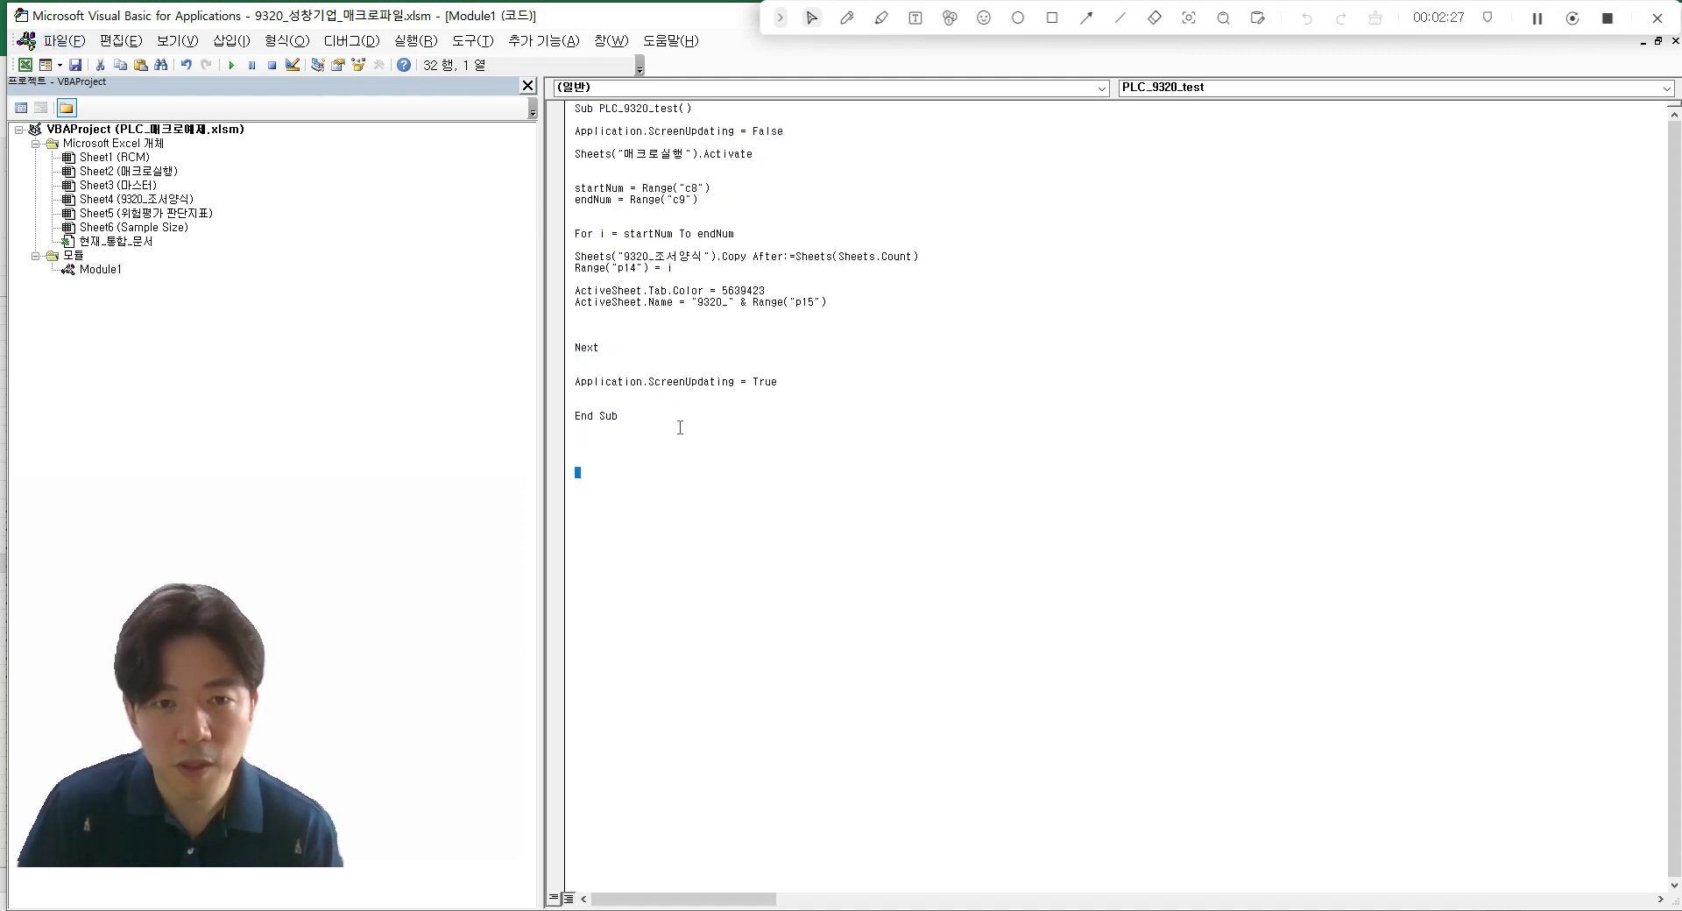
key("ctrl+a")
left_click(831, 499)
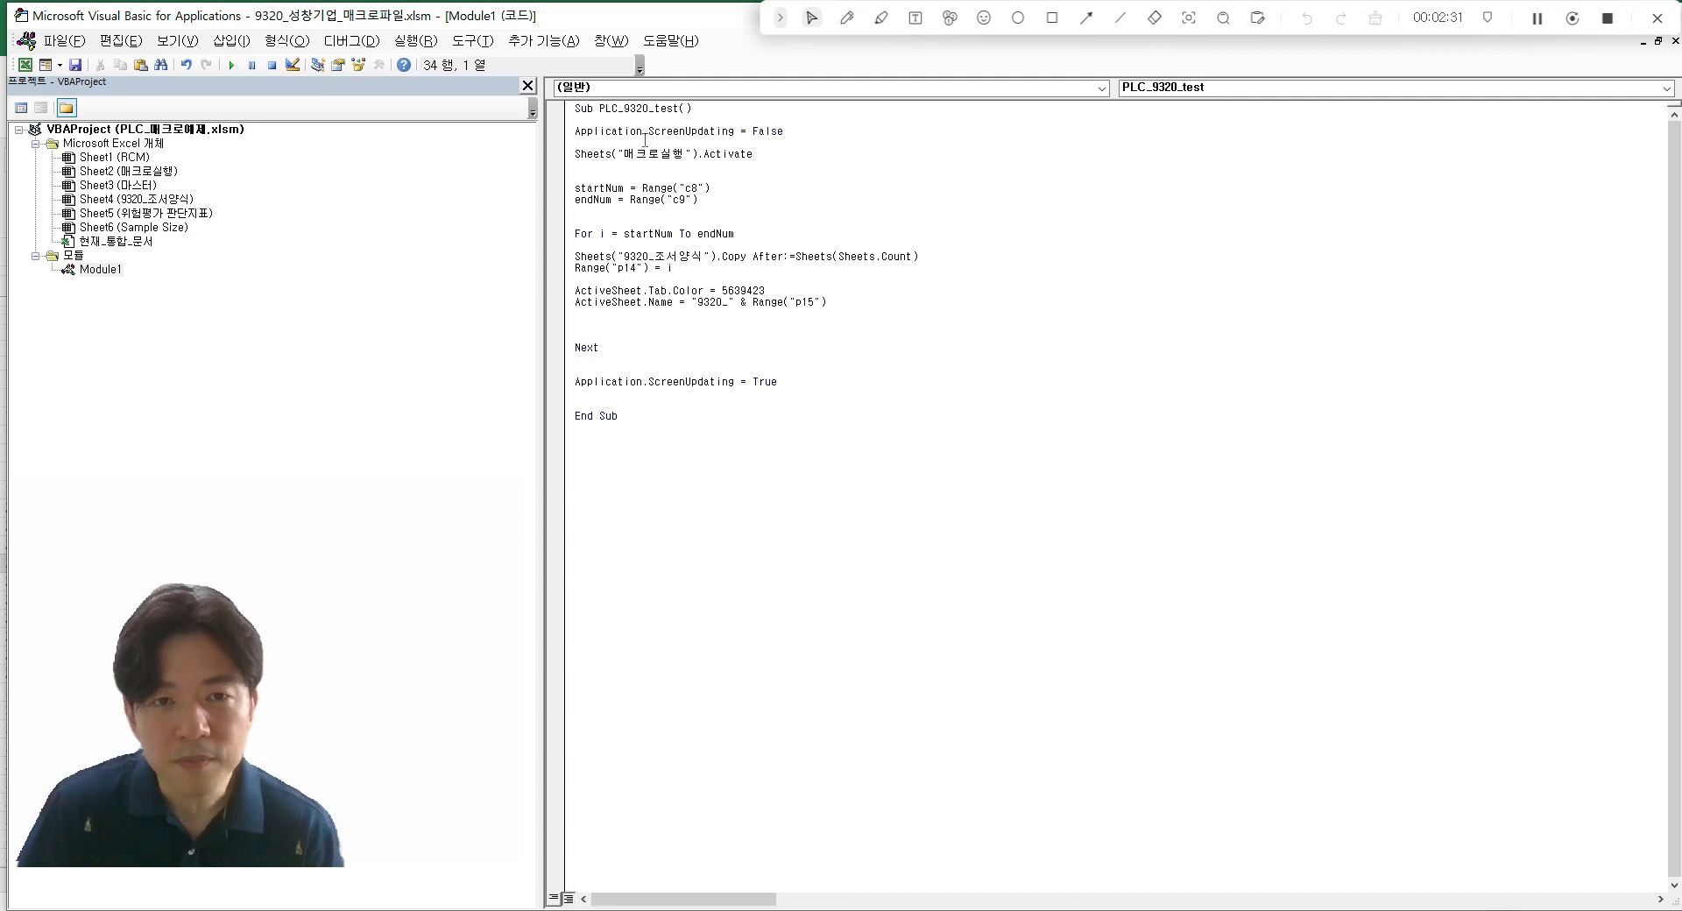
left_click_drag(579, 126, 905, 431)
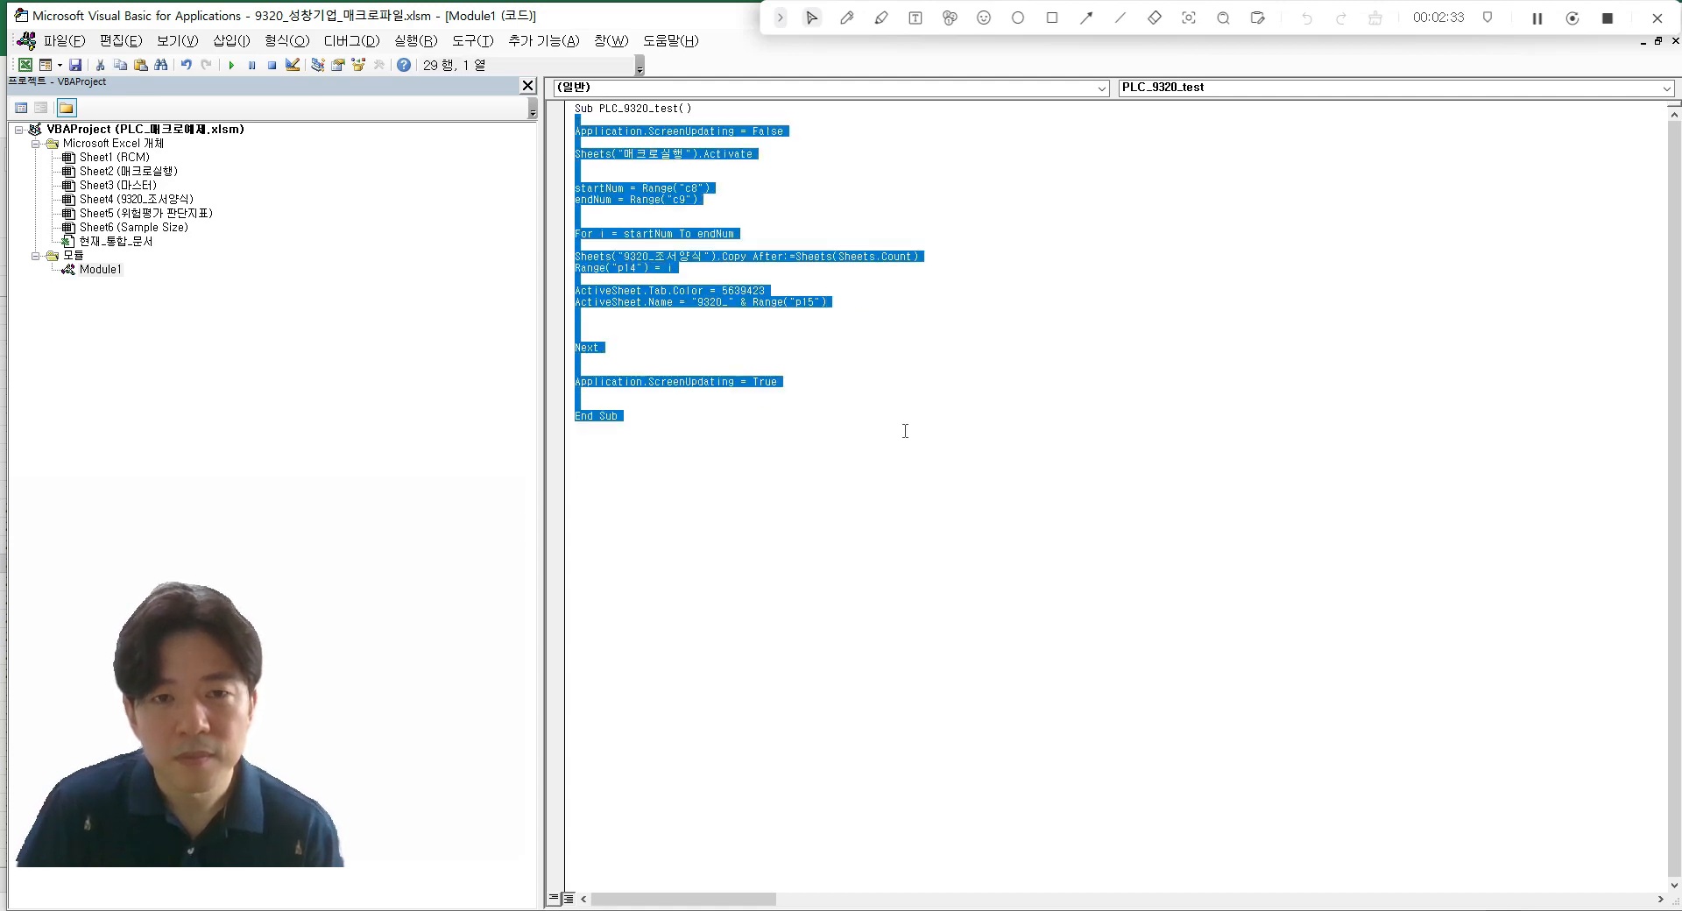
left_click(841, 452)
key("alt+Tab")
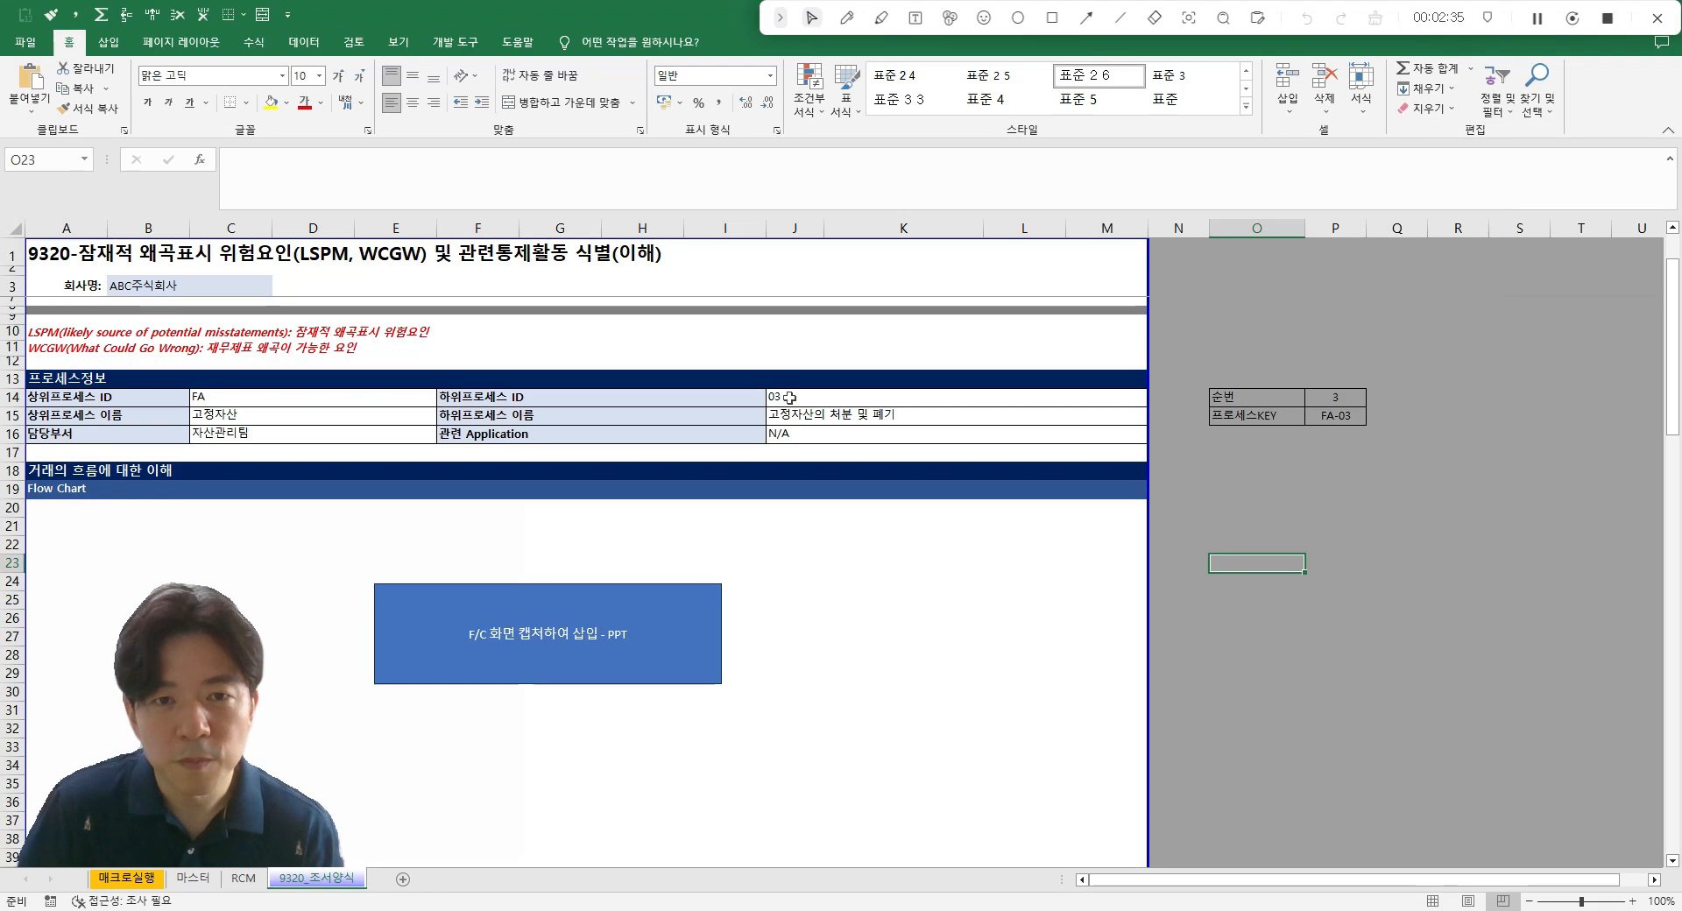
key("alt+Tab")
- Examine the macro's structure: the Sub line with its name, the End Sub line and the code between them
left_click_drag(576, 110, 601, 109)
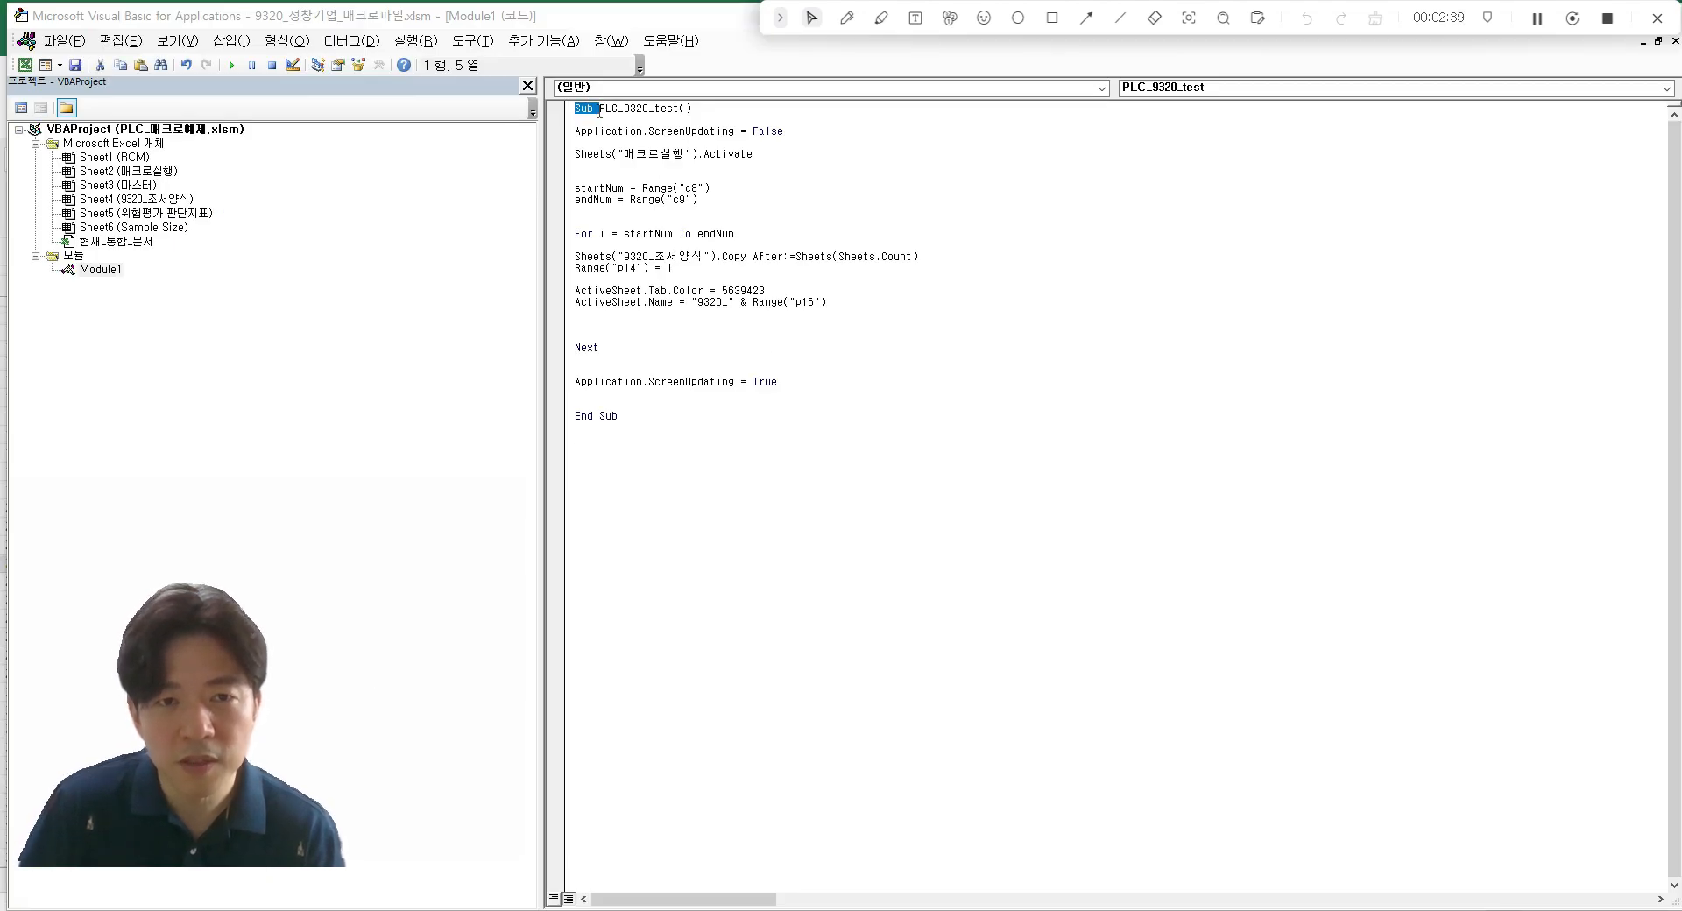
left_click_drag(600, 112, 699, 109)
left_click_drag(574, 109, 685, 109)
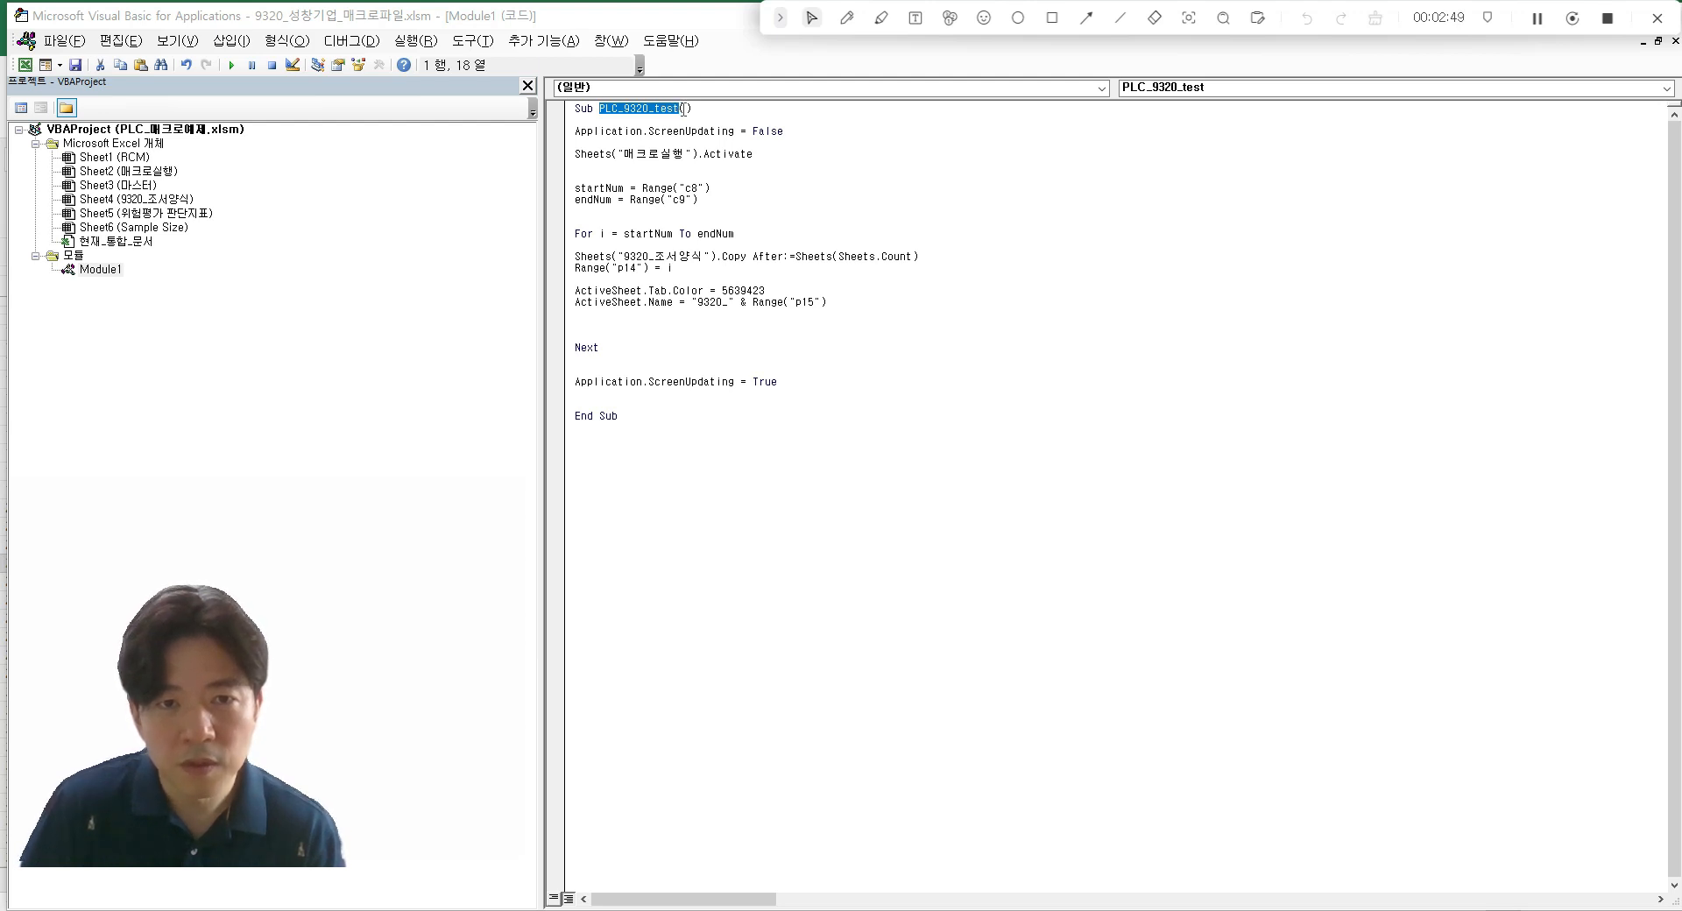
left_click_drag(629, 417, 561, 418)
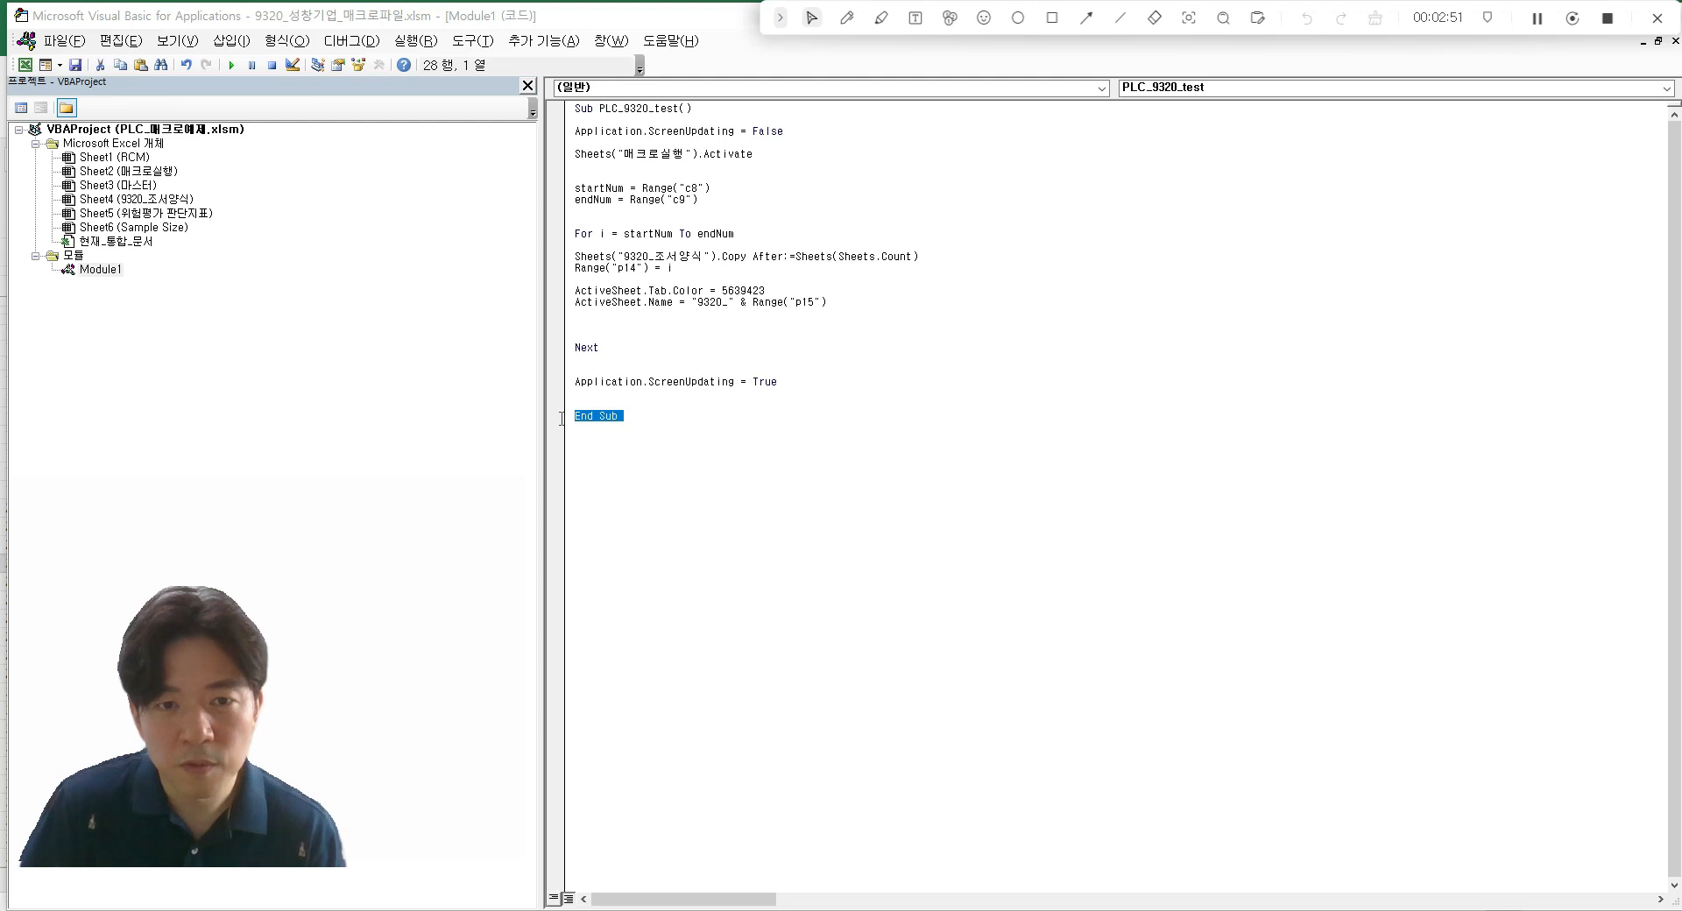
left_click(854, 357)
left_click_drag(853, 396, 521, 132)
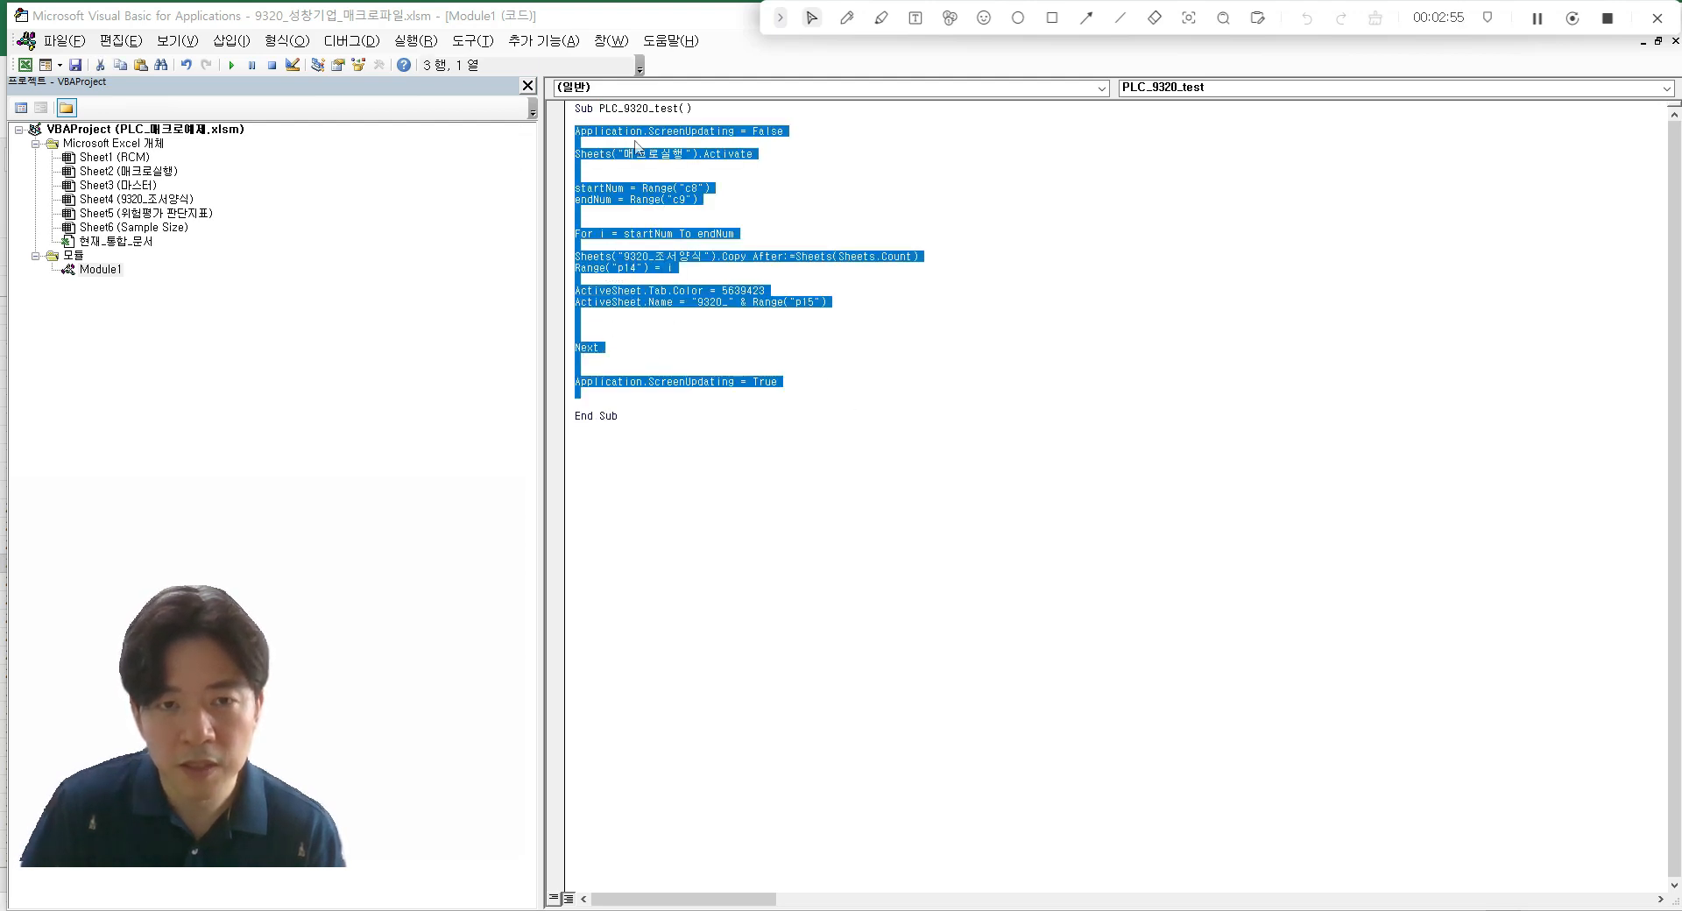
left_click(901, 256)
- Return to the workbook and look through the 9320_조서양식 template
key("alt+F11")
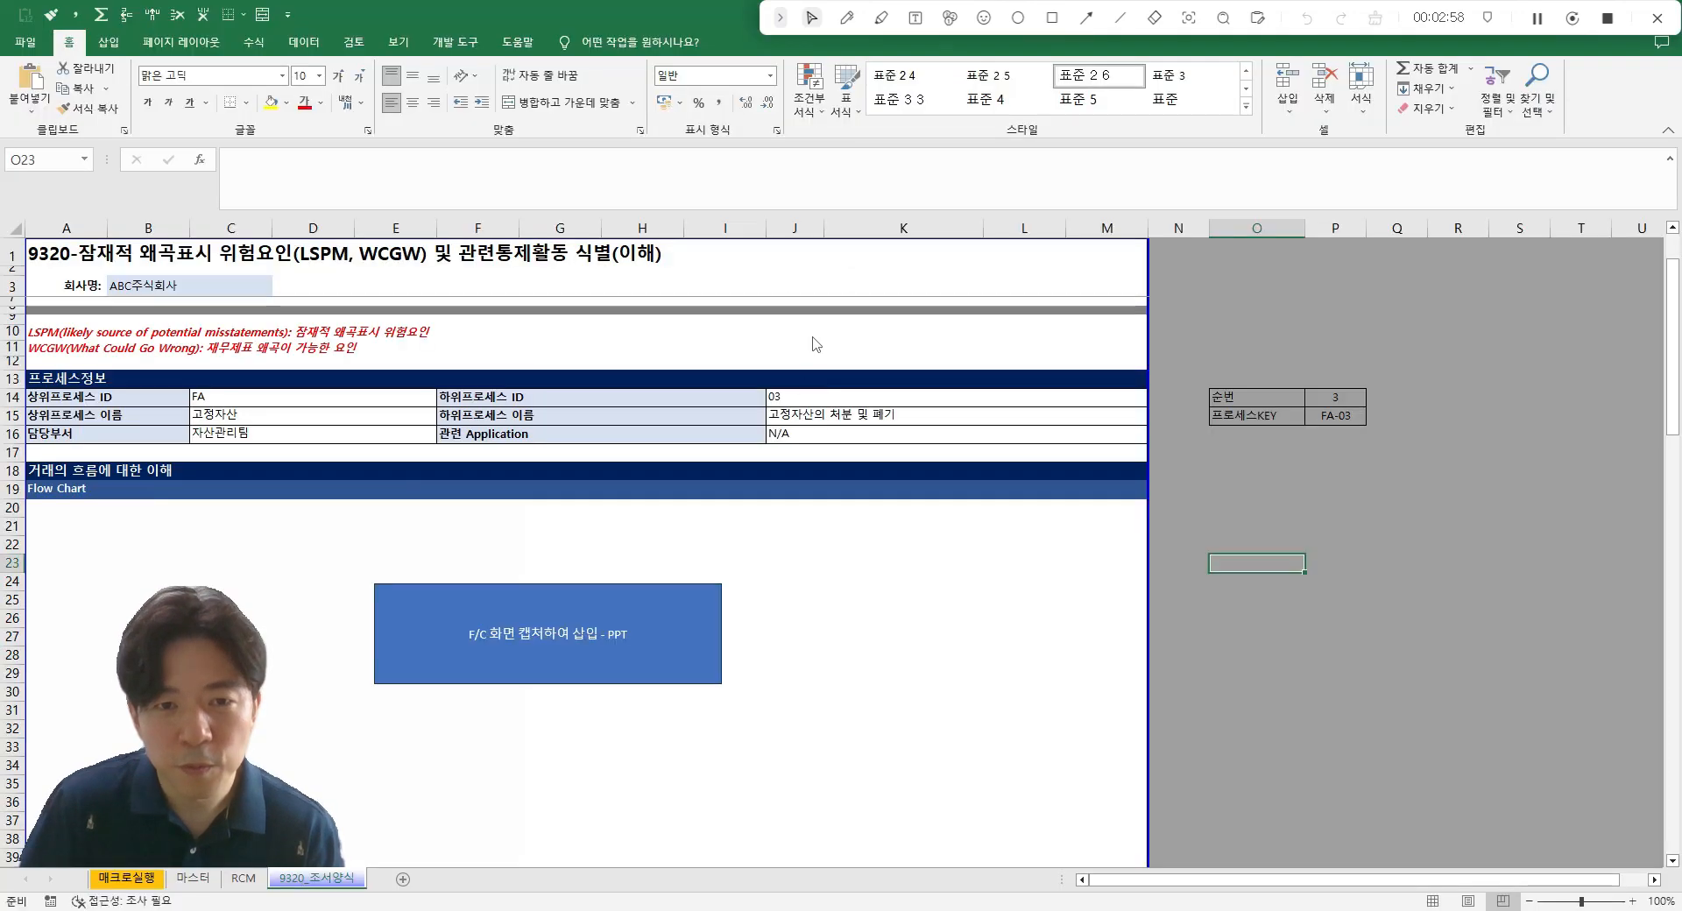
left_click(991, 561)
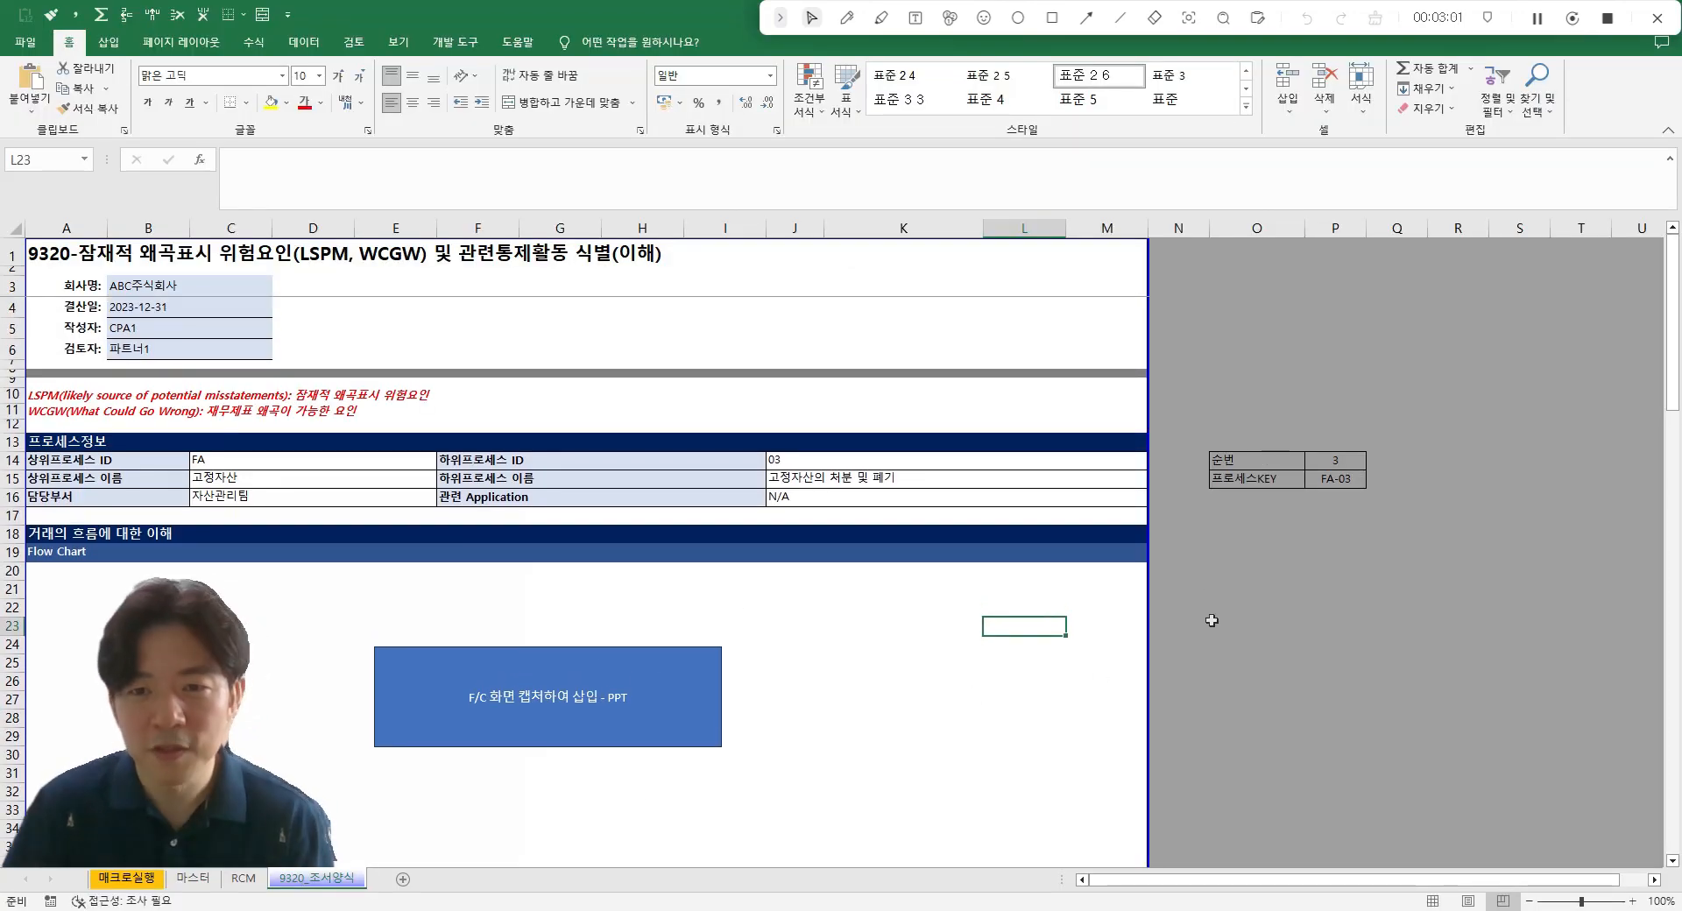
left_click(1253, 532)
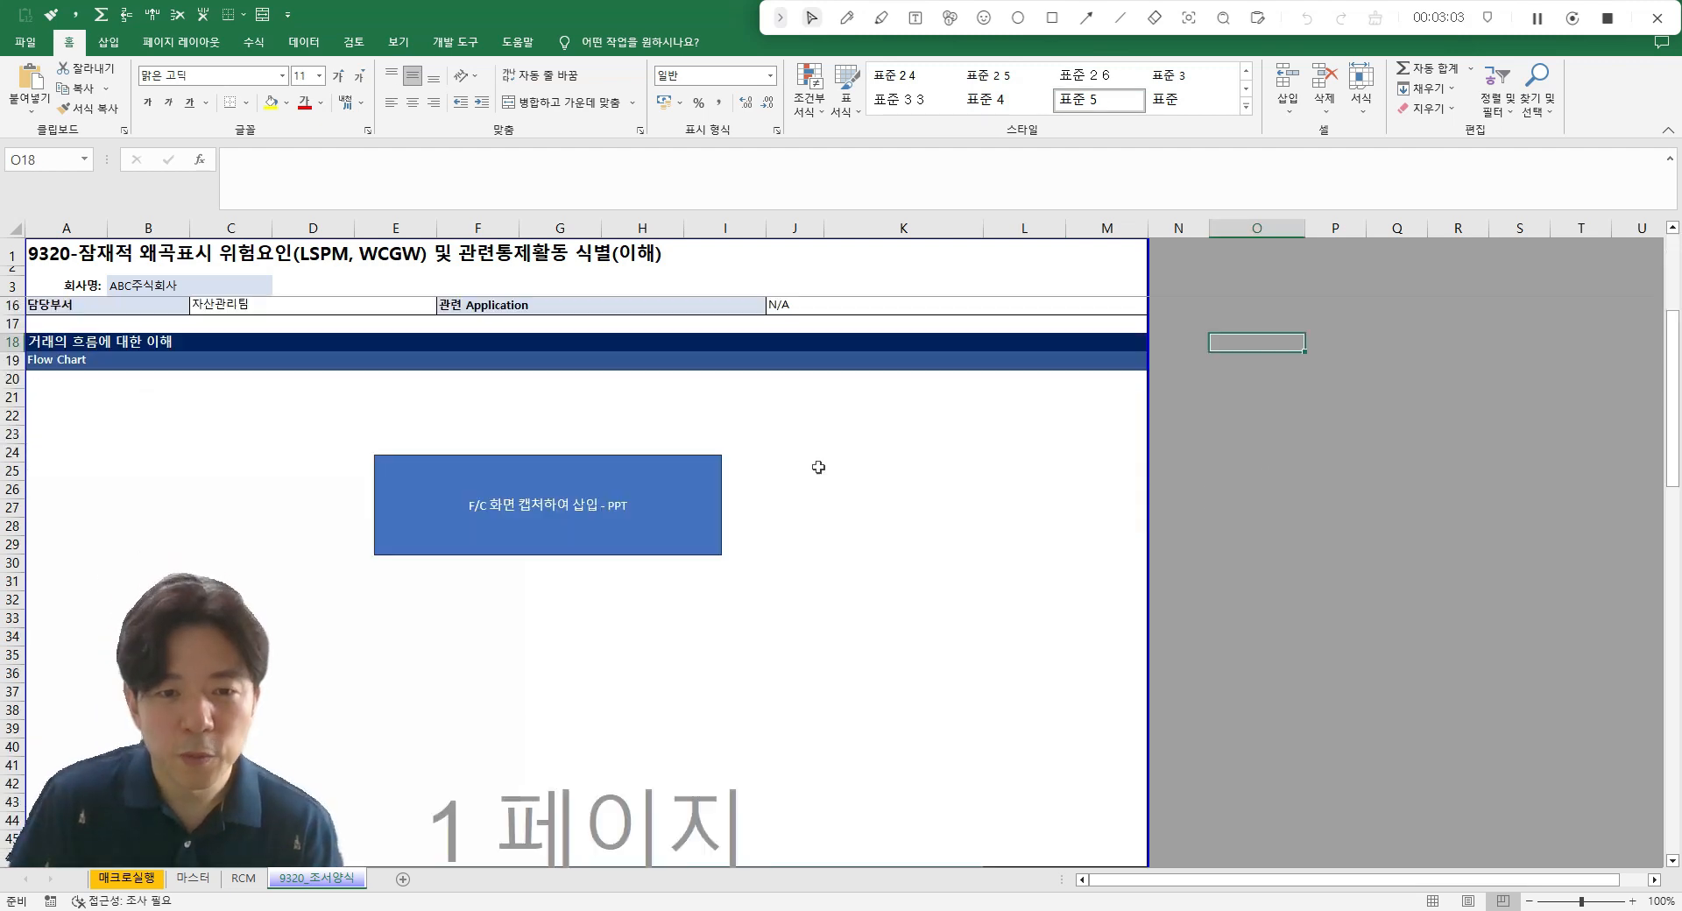
scroll(767, 473, "down", 15)
scroll(767, 619, "up", 15)
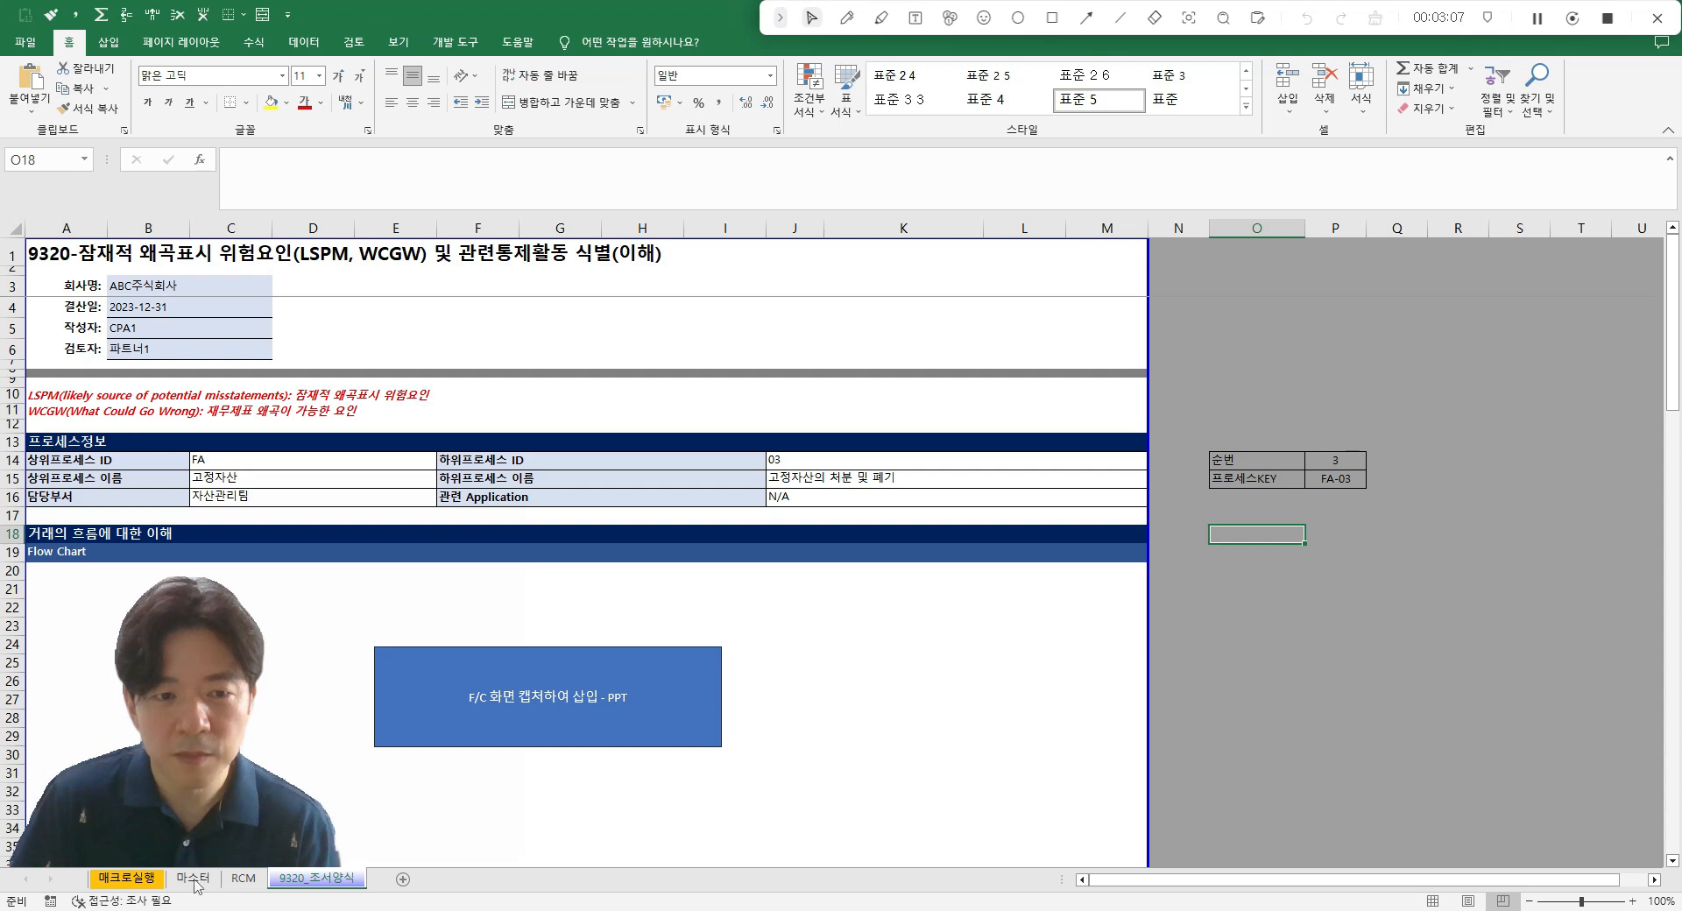
- Examine the RCM sheet, then the 순번, 프로세스KEY and 담당자 columns on the 마스터 sheet
left_click(243, 880)
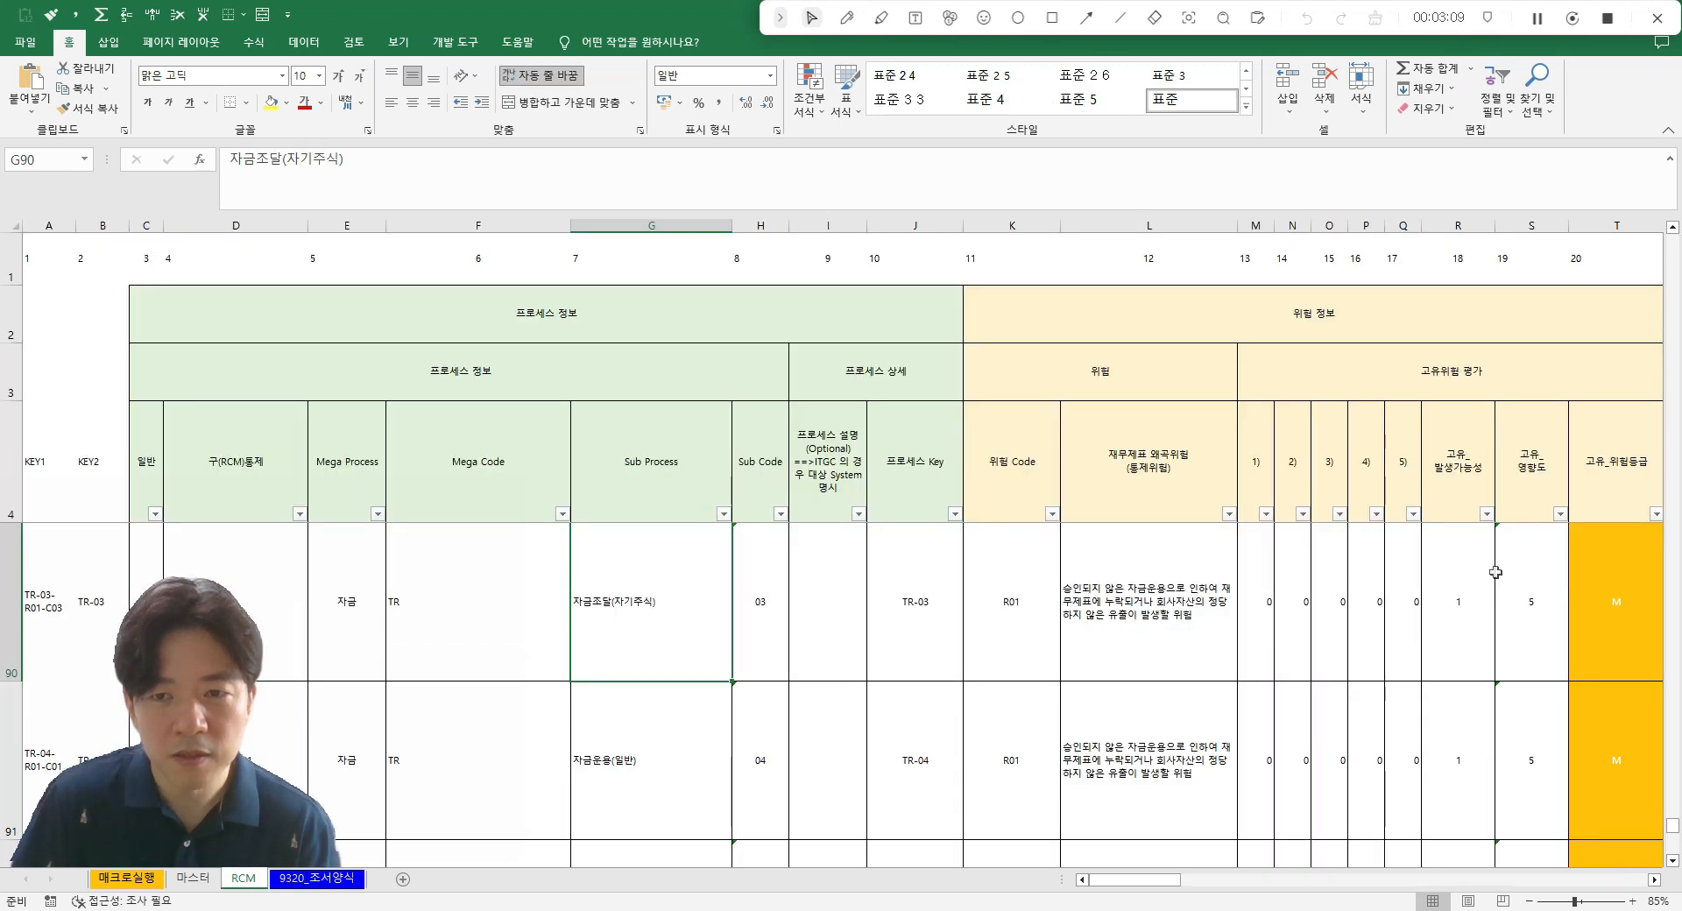
left_click(193, 877)
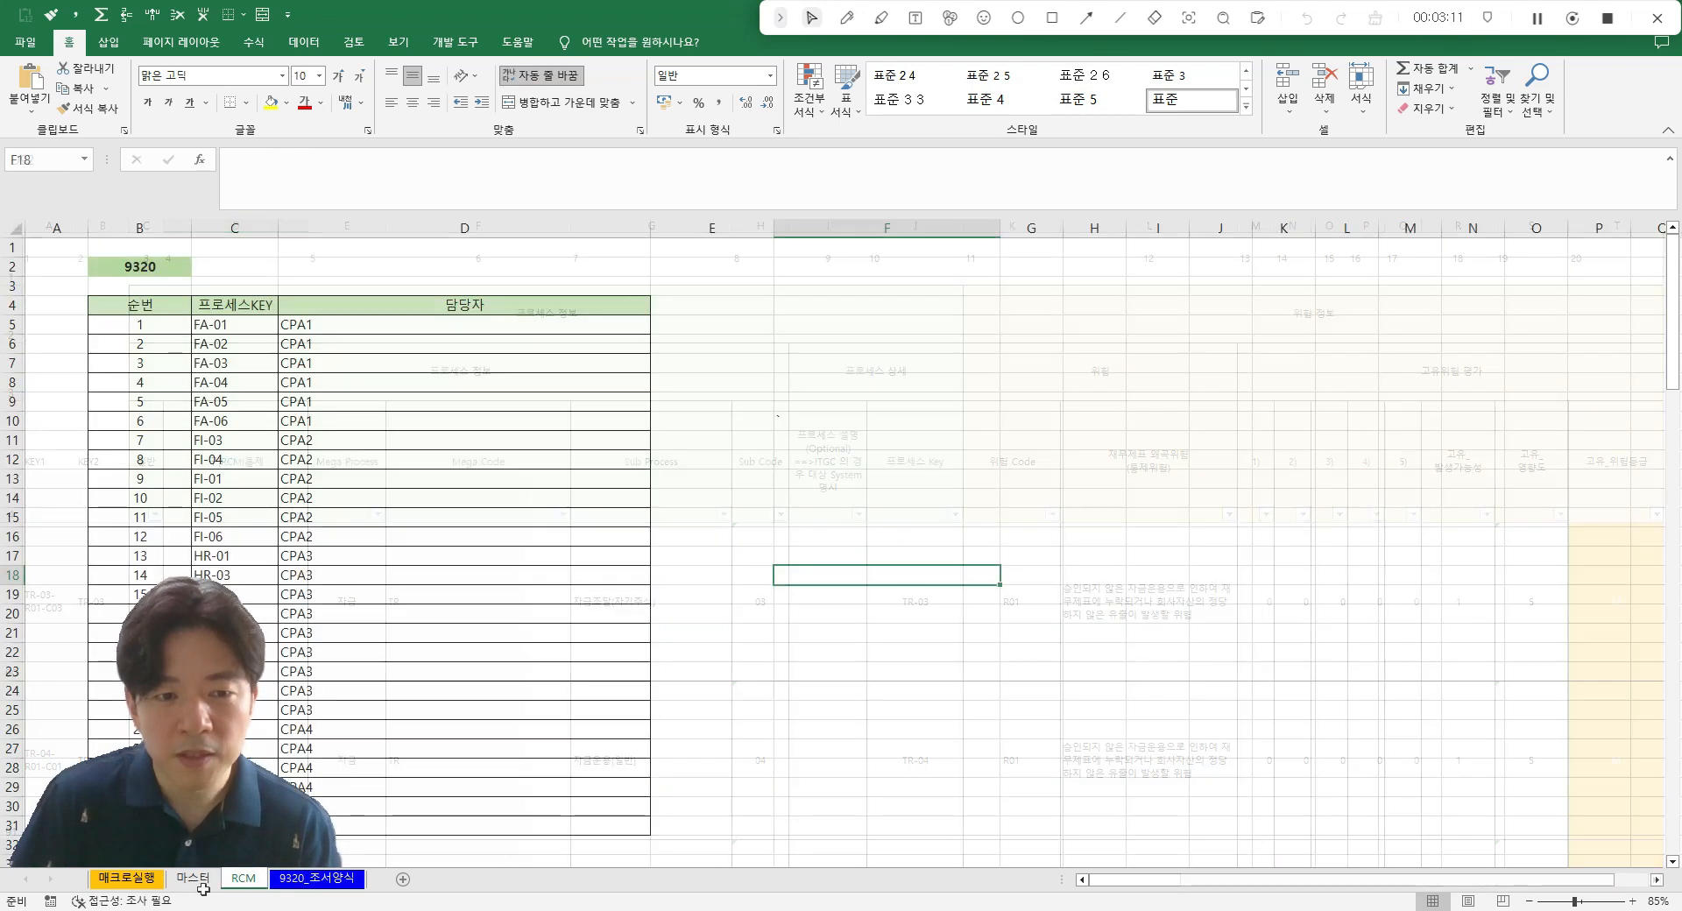
left_click_drag(133, 325, 140, 498)
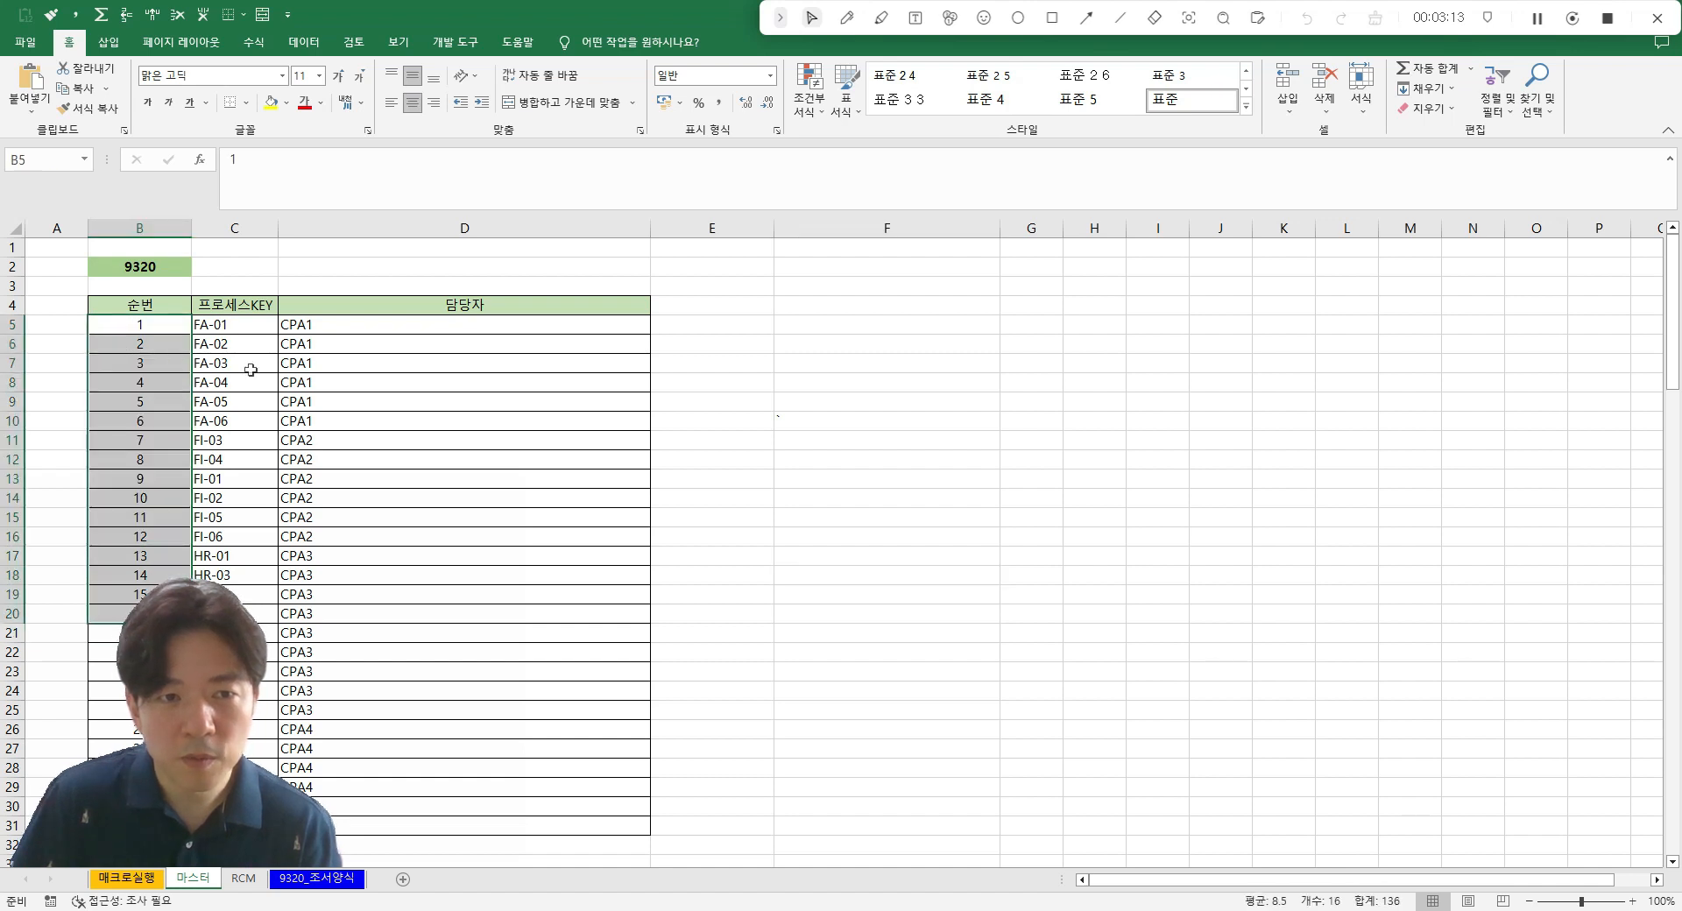
left_click_drag(233, 344, 239, 543)
left_click_drag(338, 327, 346, 557)
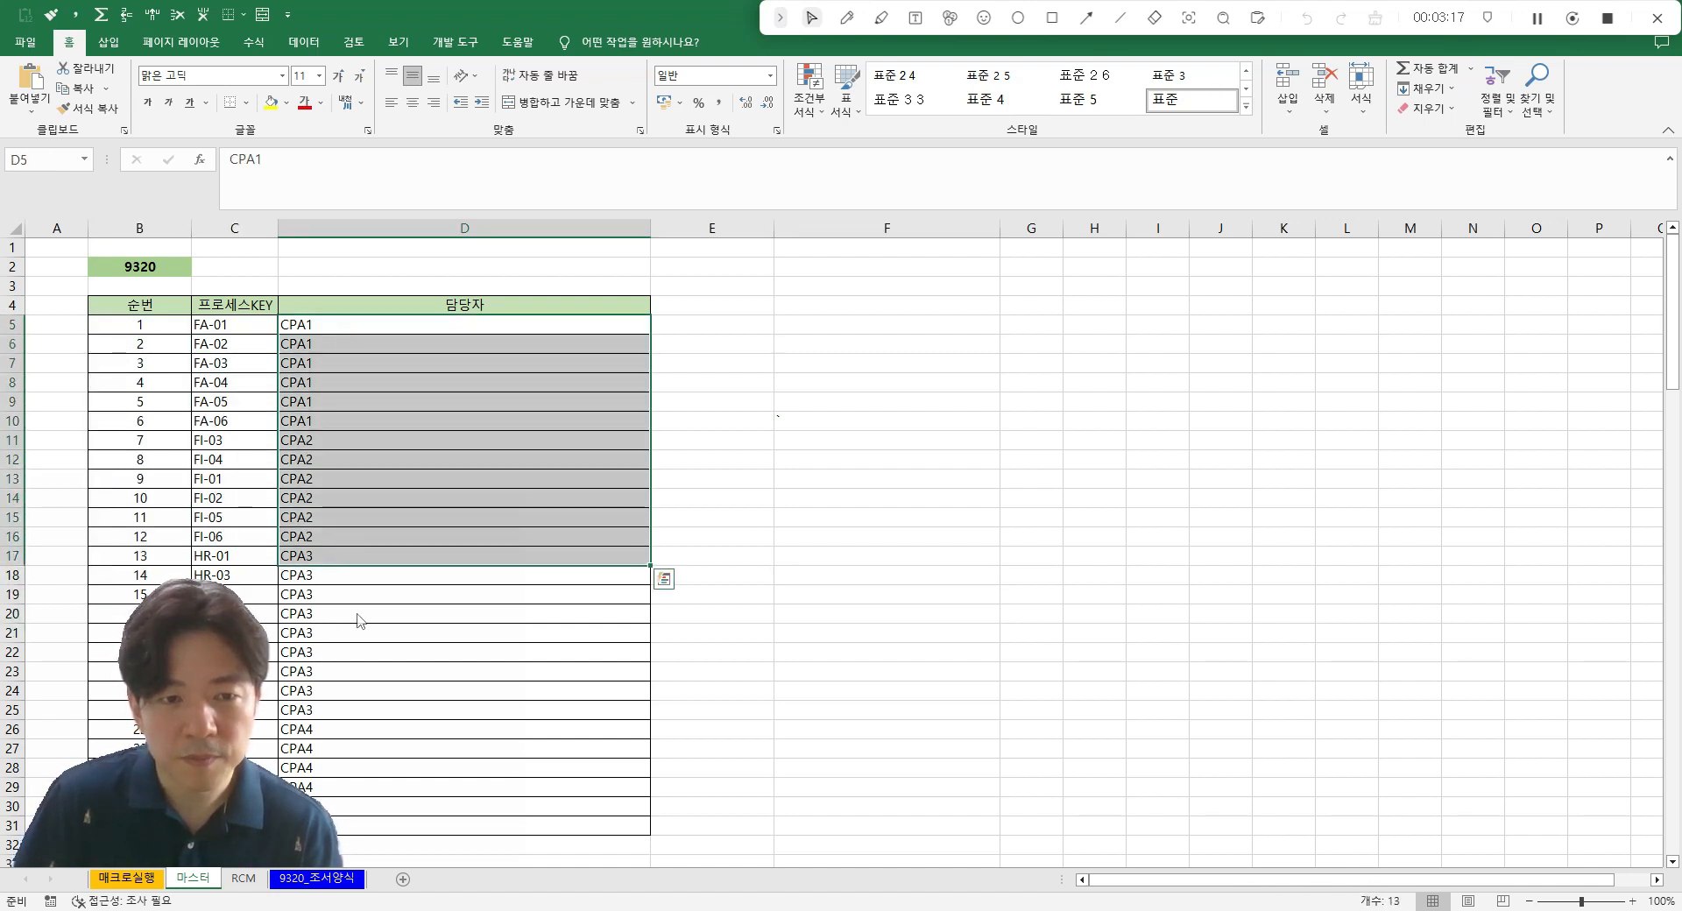
key("alt+Tab")
left_click(841, 619)
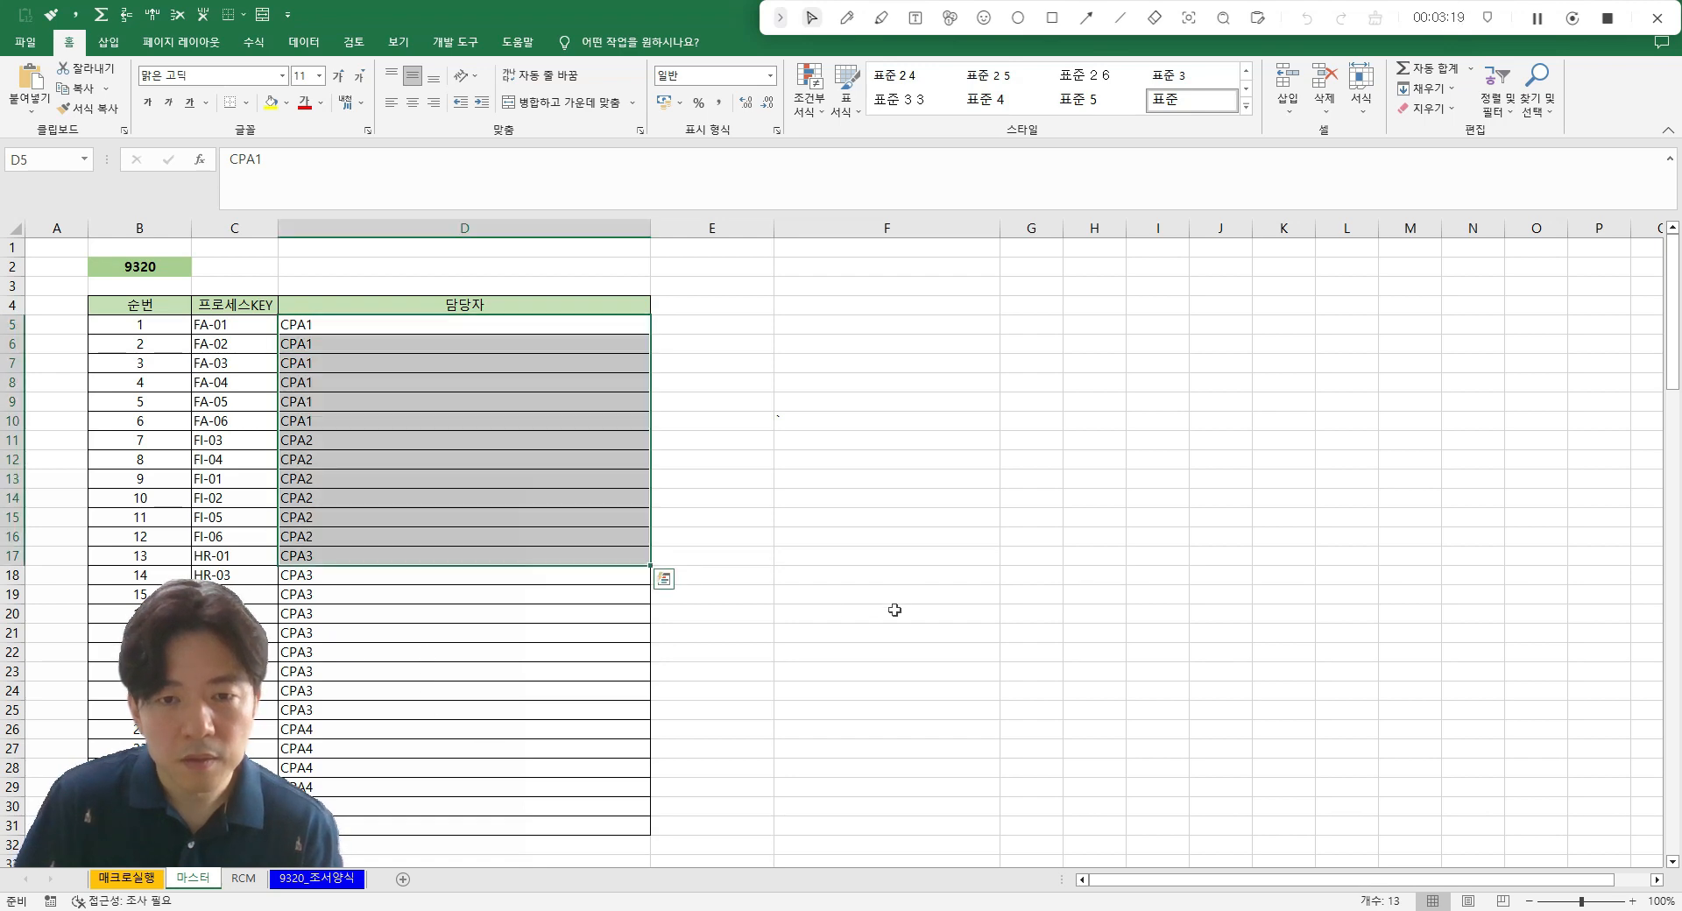
left_click(885, 650)
scroll(868, 620, "down", 6)
scroll(824, 626, "up", 6)
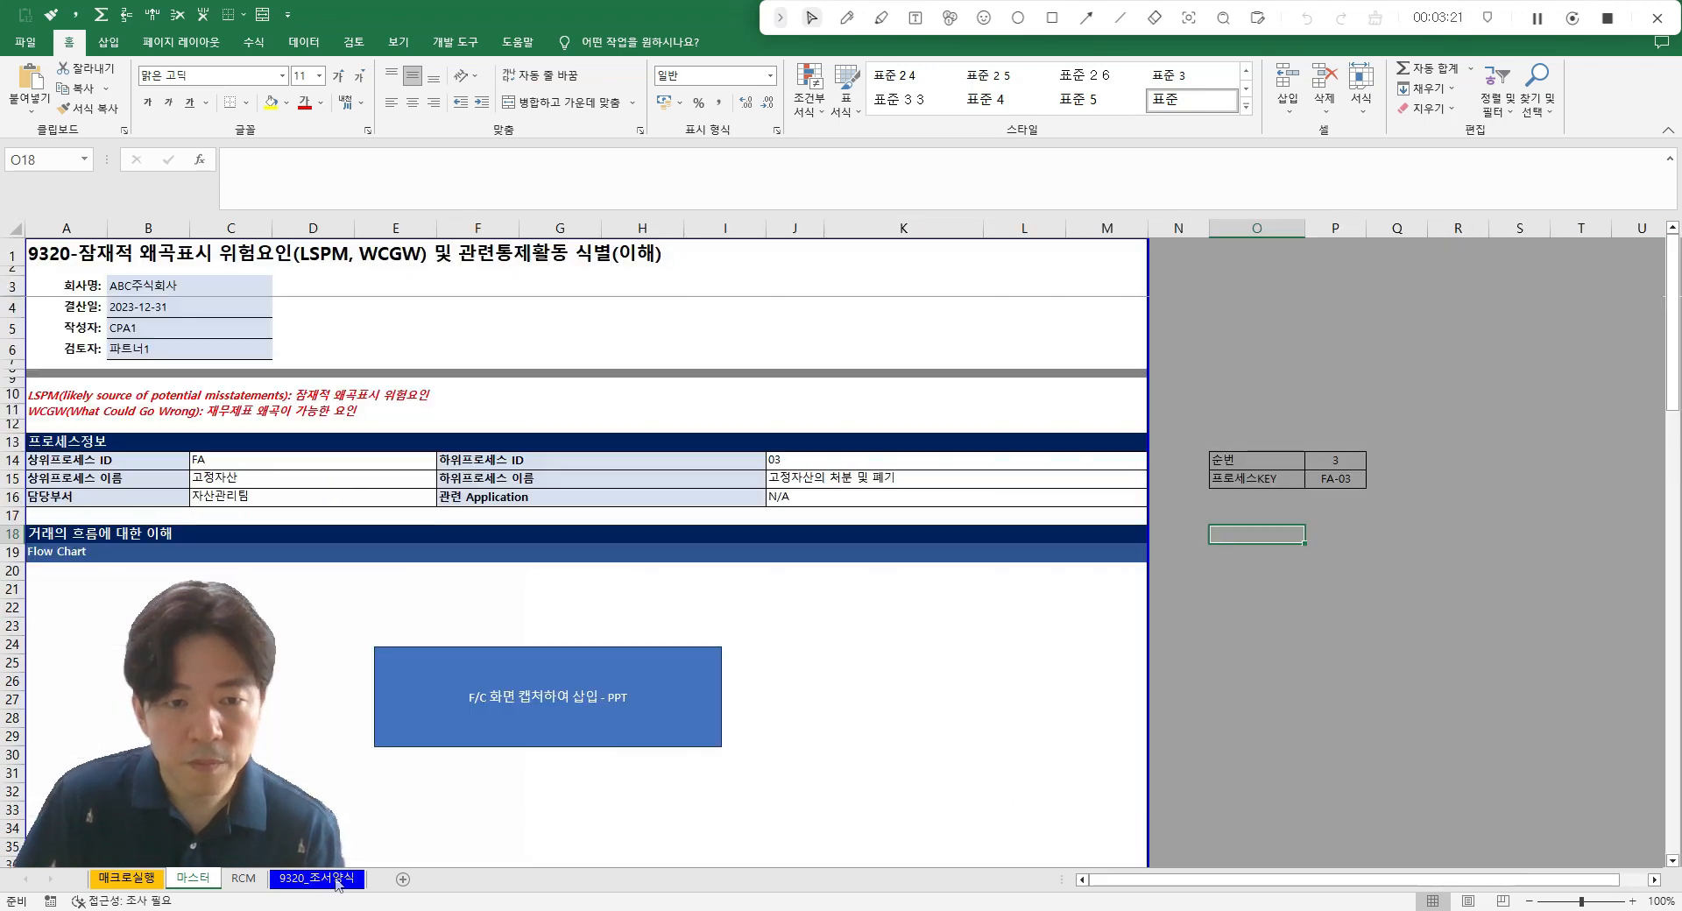
- Set the 순번 value in cell P14 of the 9320_조서양식 sheet to 1
left_click(317, 877)
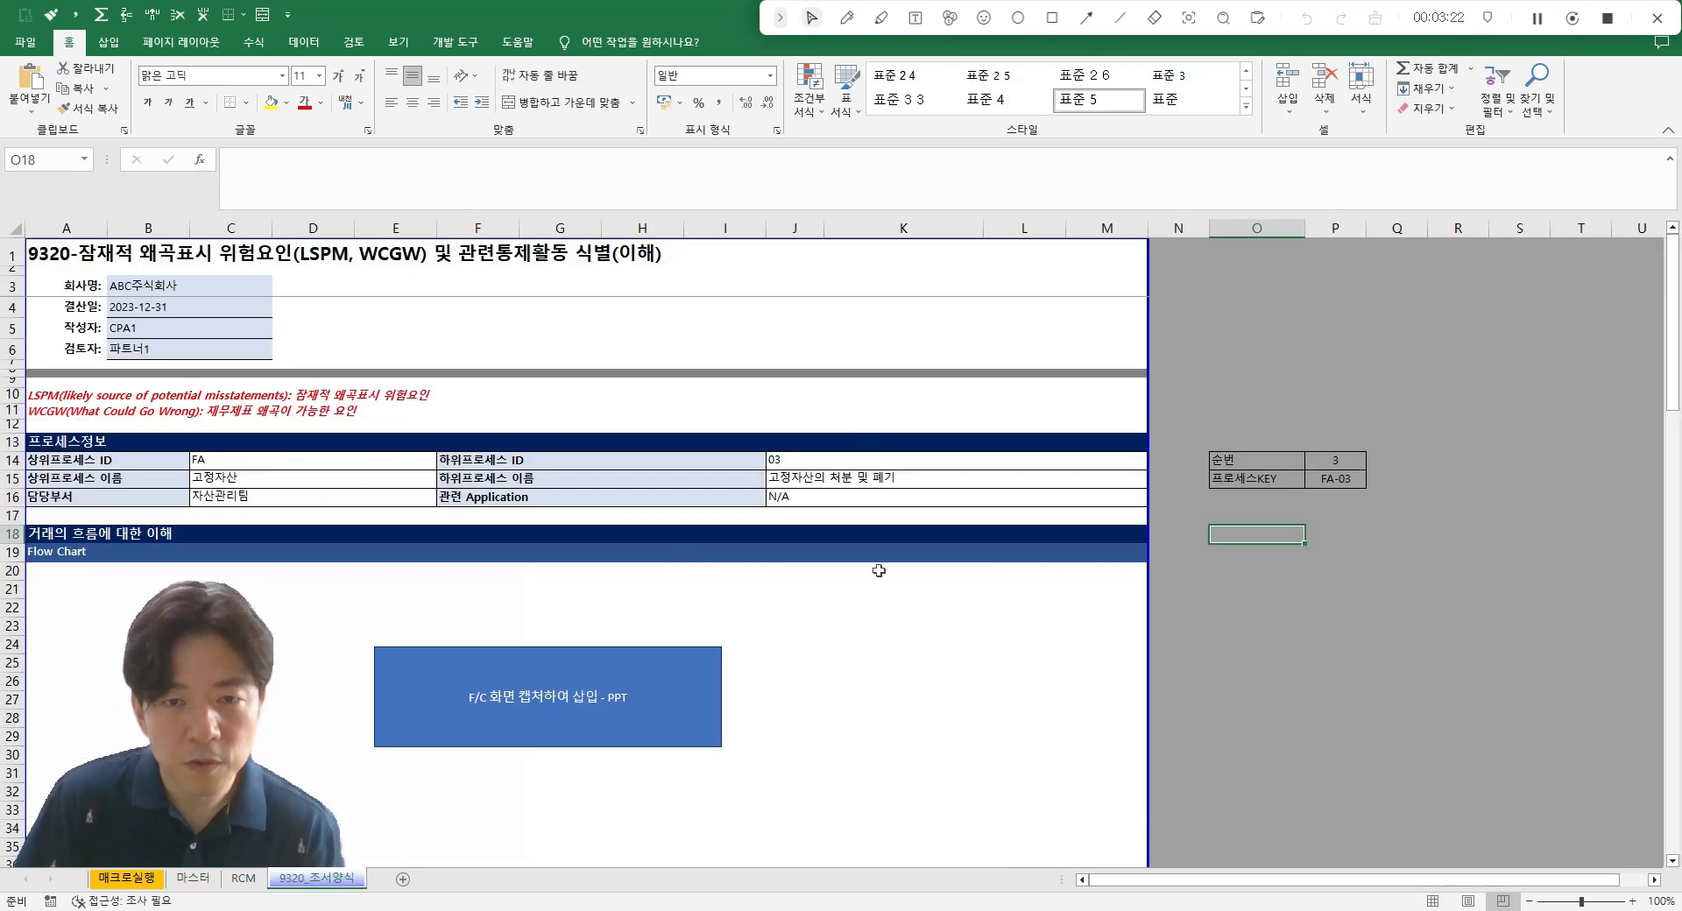
left_click(1335, 460)
type("1")
key("Tab")
- Inspect the lookup formula behind the 프로세스KEY value in cell P15, leaving it unedited
left_click(1341, 480)
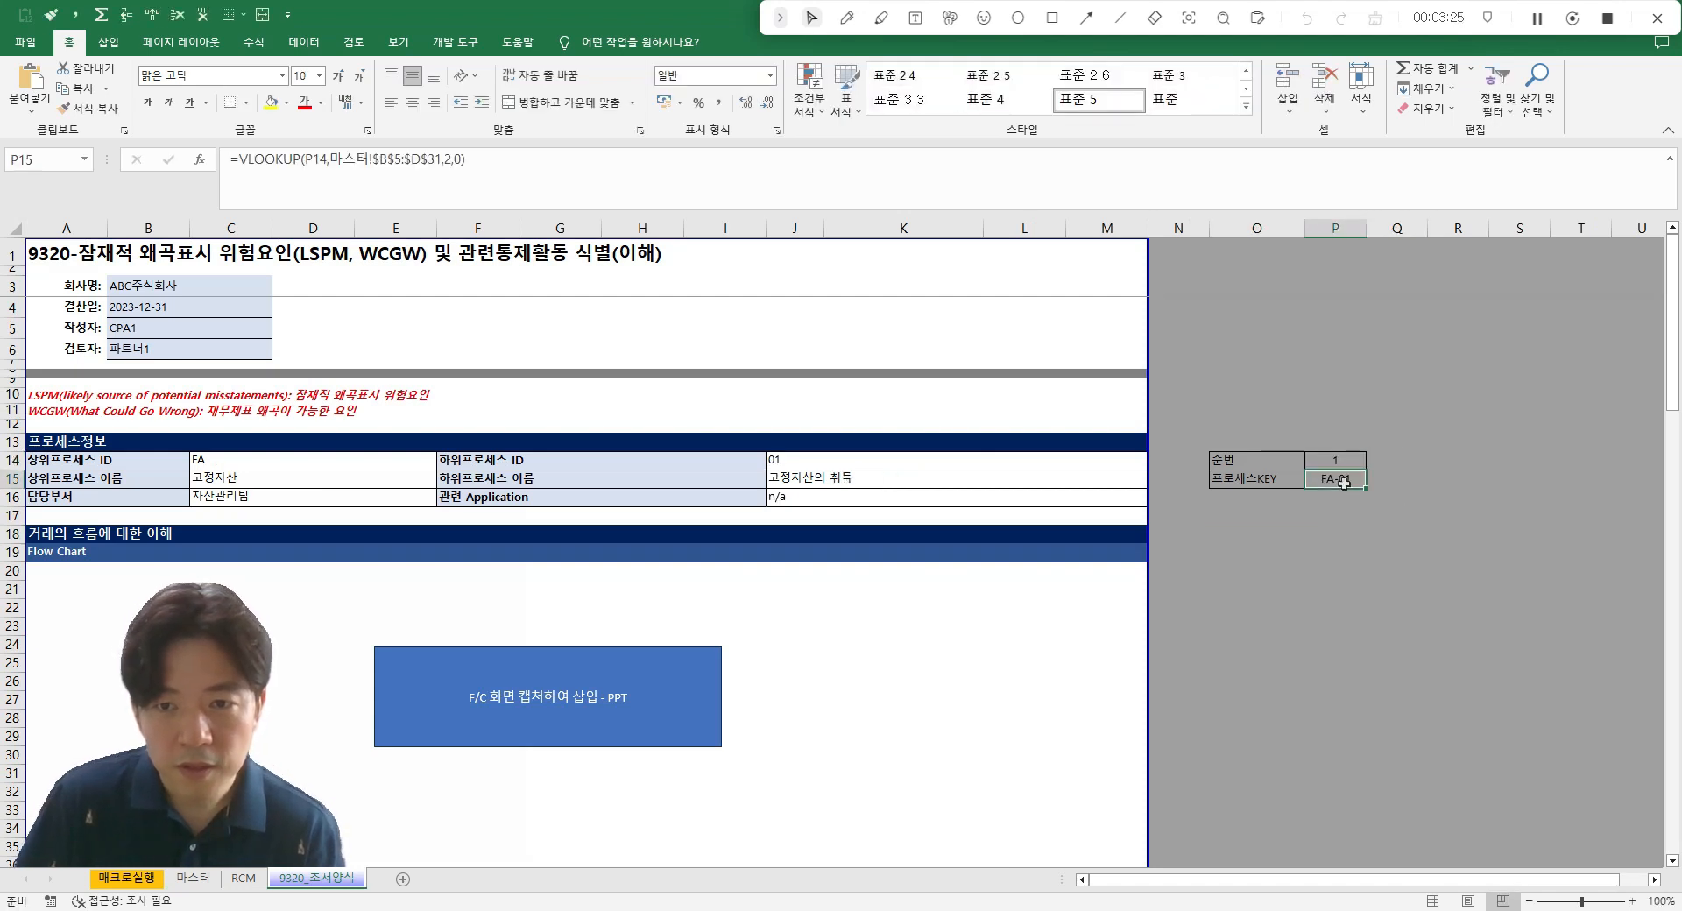
key("F2")
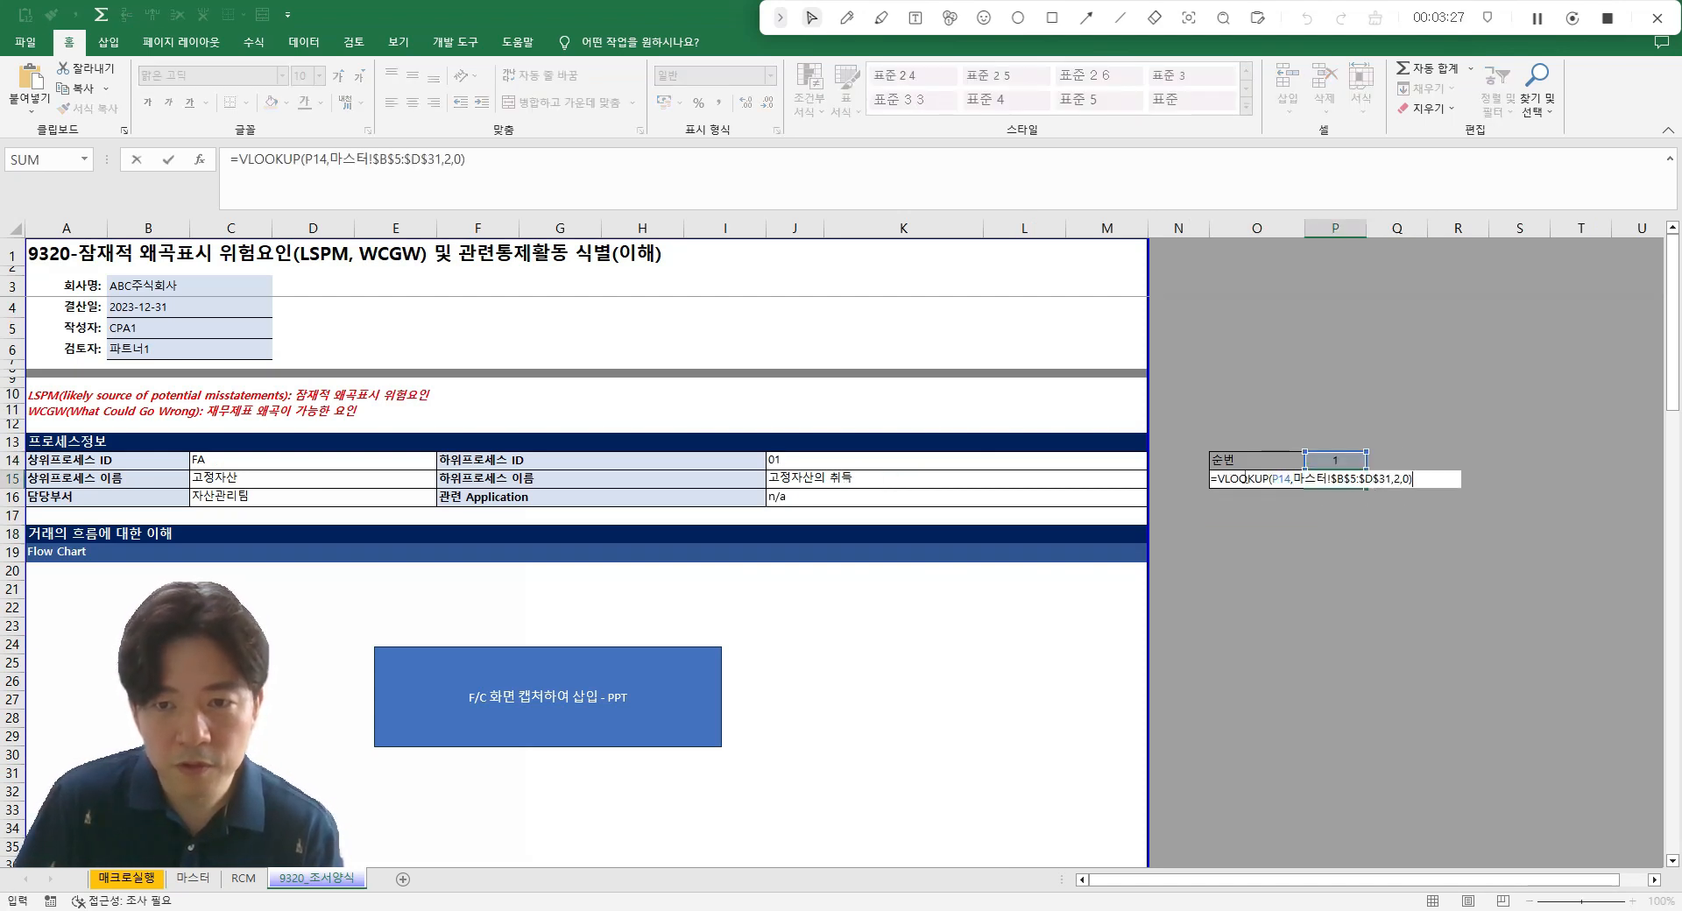
key("Escape")
left_click(1253, 480)
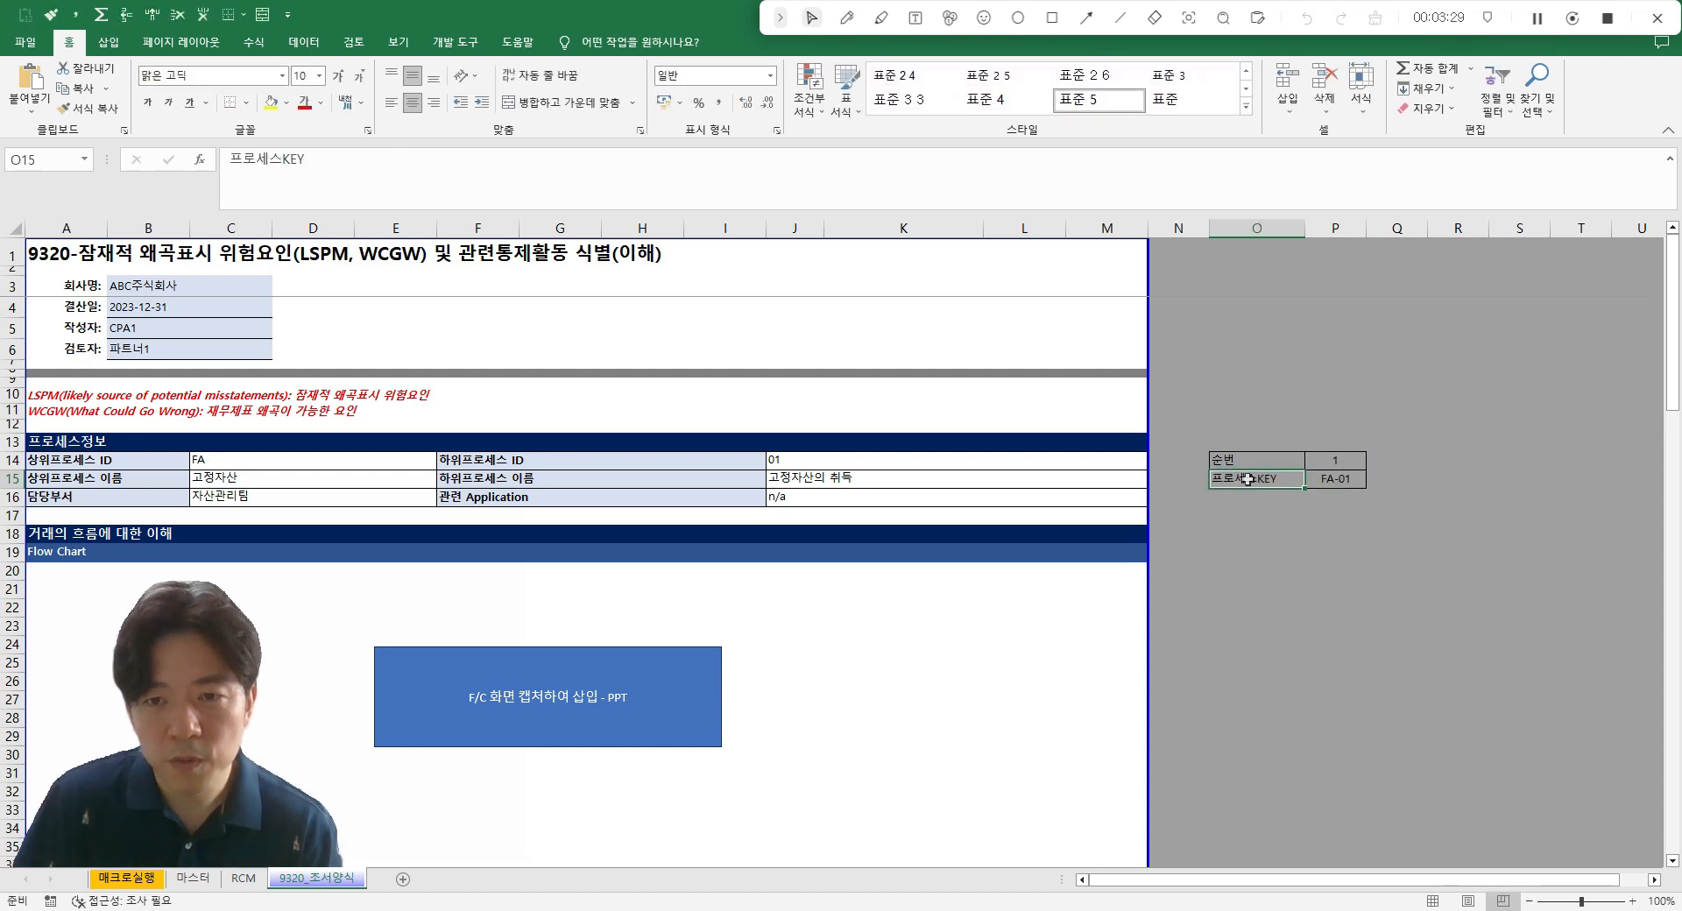
- Inspect the VLOOKUP formulas behind the 프로세스KEY in cell P15 and the 상위프로세스 ID in cell C14, leaving both unedited
double_click(1340, 478)
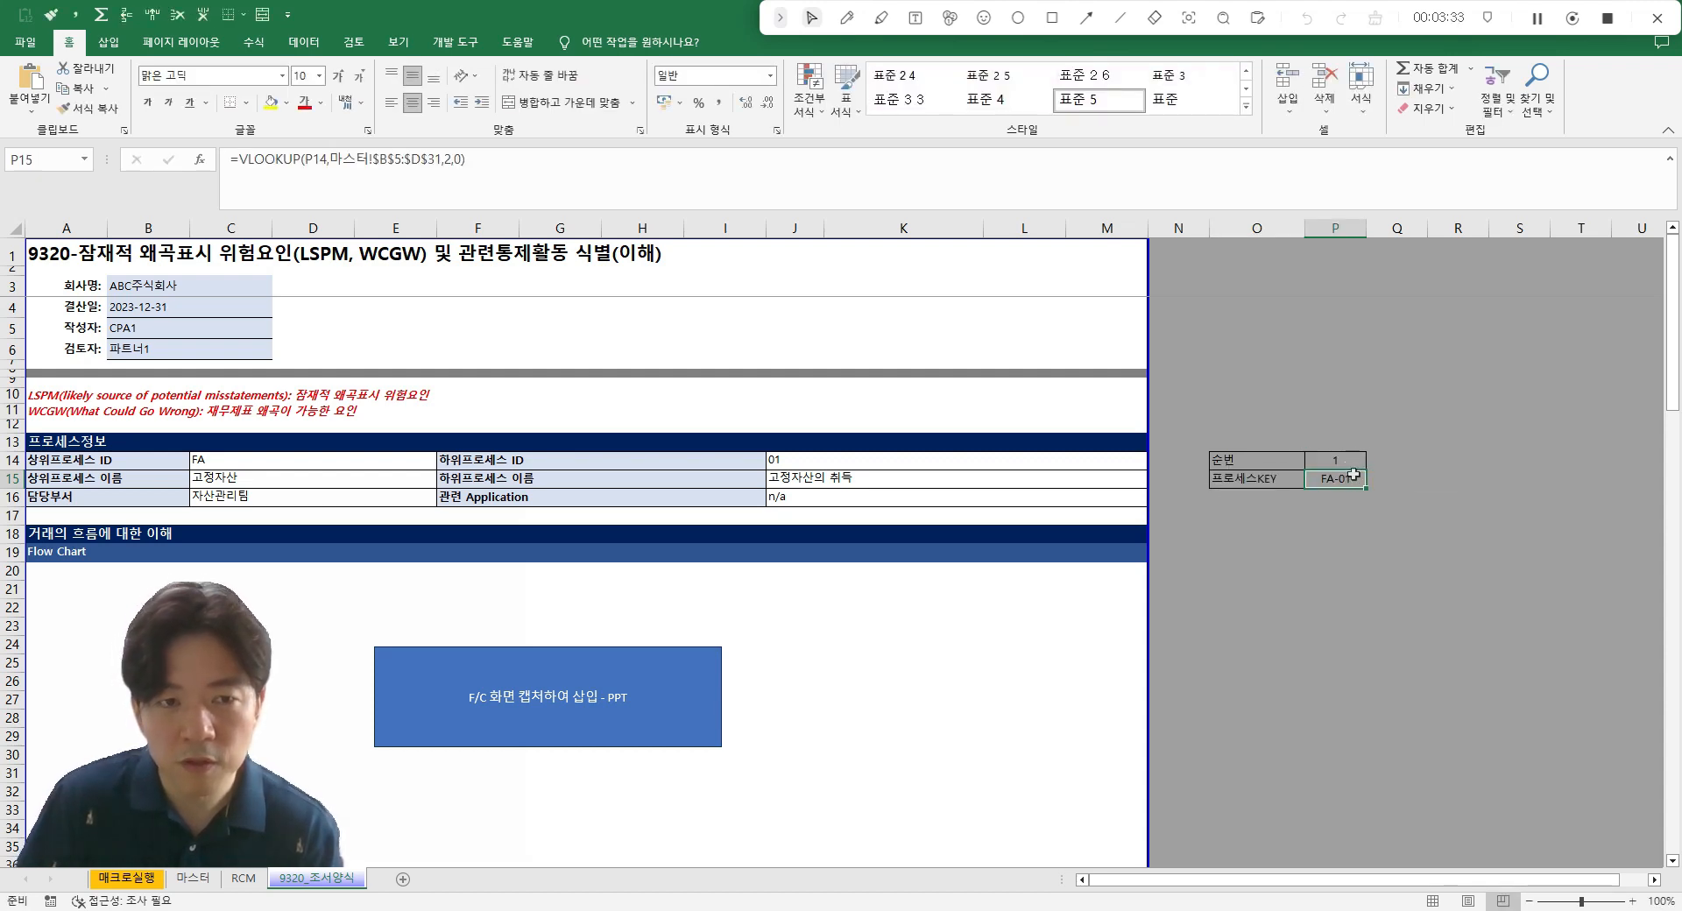
double_click(1353, 474)
key("Escape")
left_click(297, 463)
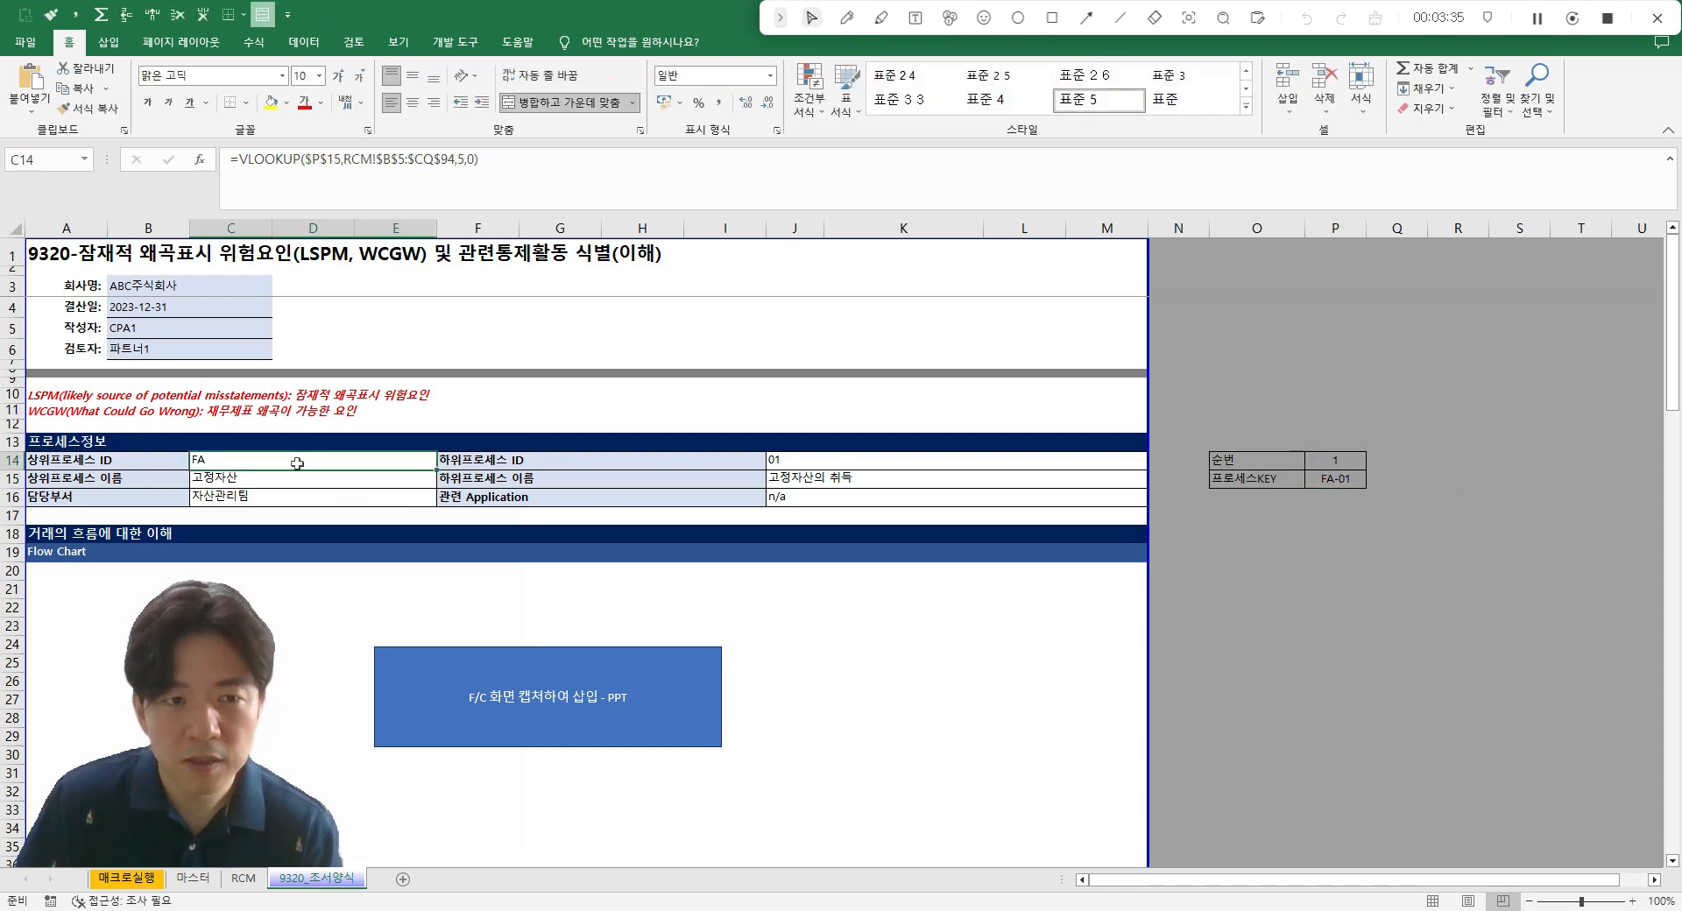
double_click(297, 463)
key("Escape")
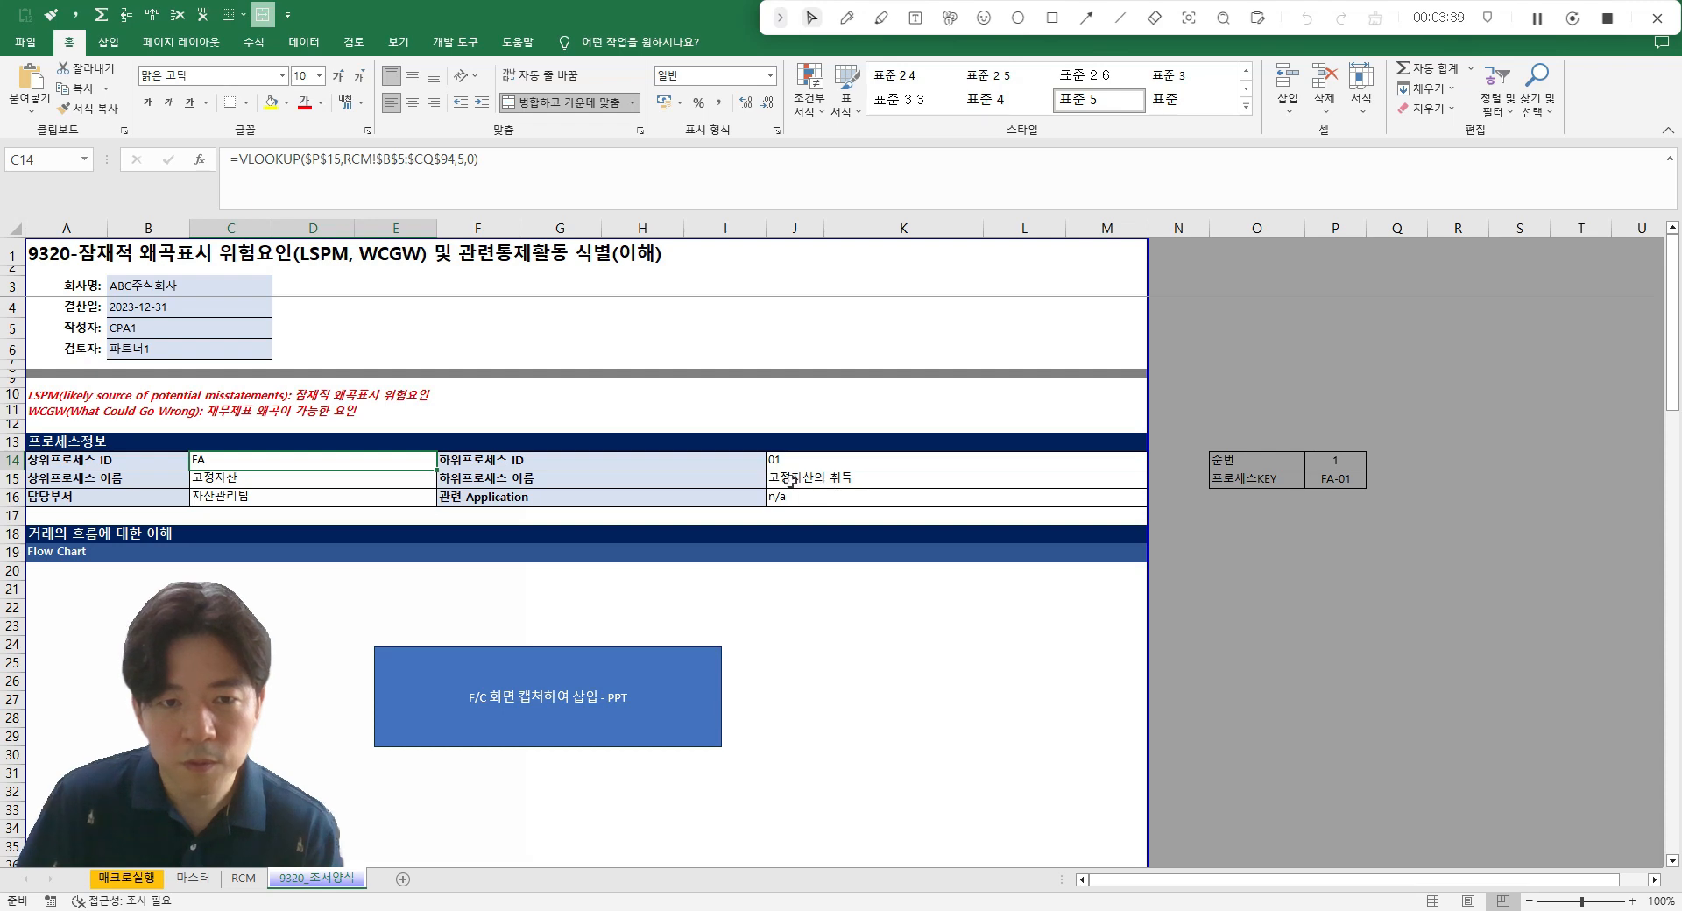
scroll(824, 484, "down", 3)
scroll(777, 435, "up", 3)
double_click(247, 466)
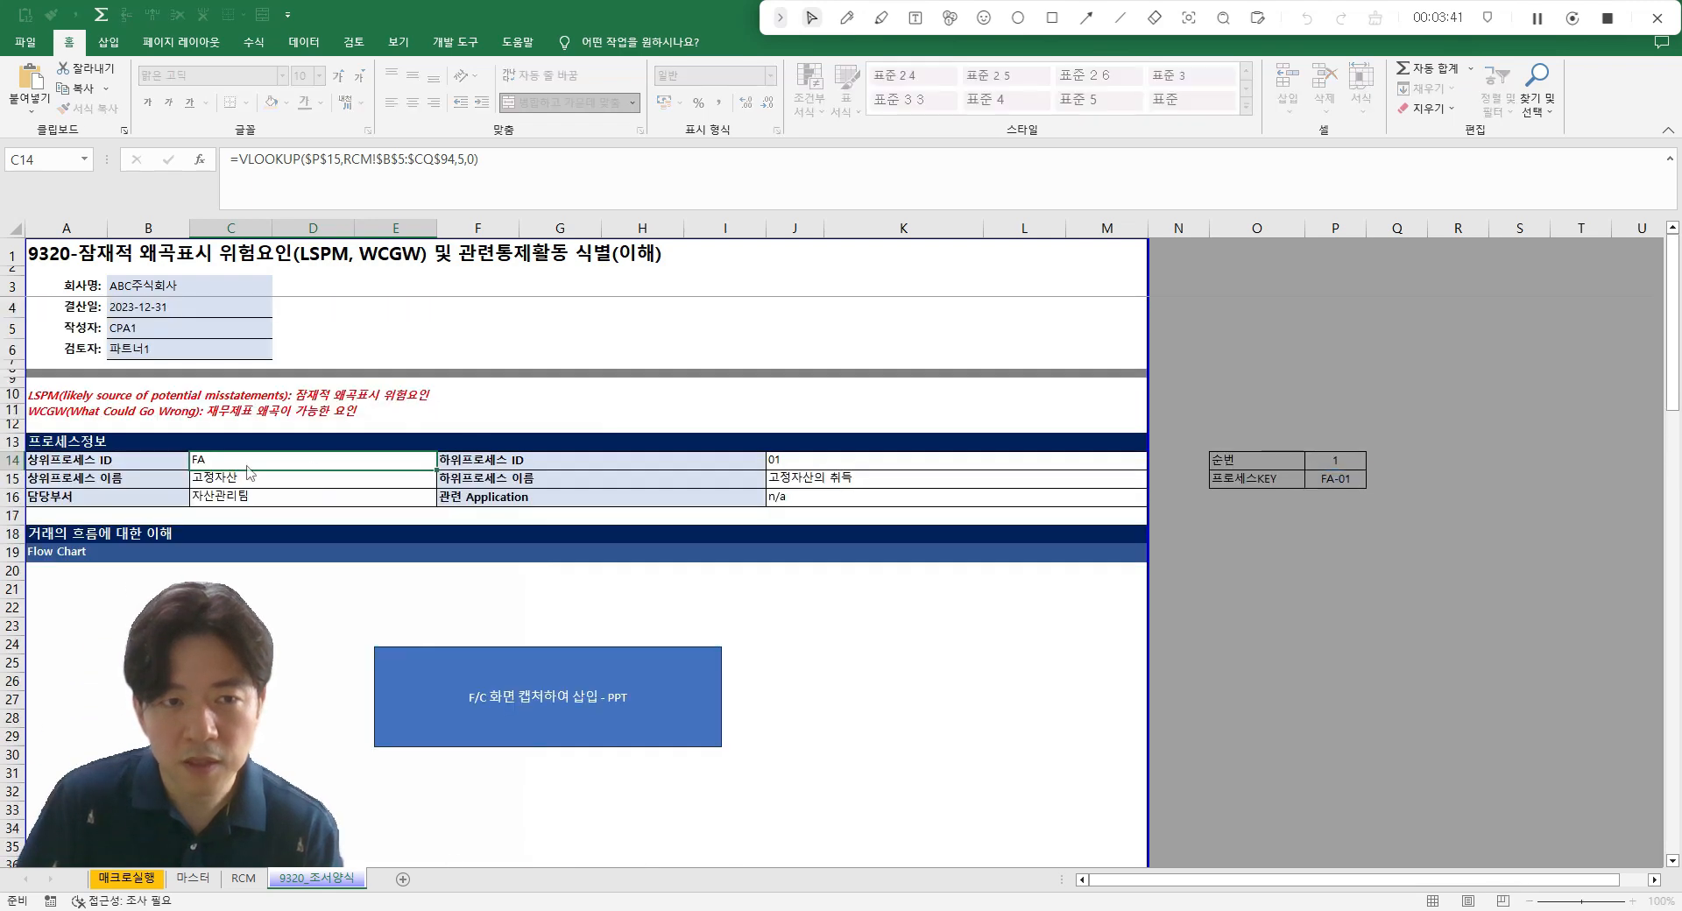
- Check the 회사명 and 결산일 header cells, and inspect the 작성자 lookup formula in cell B5 without editing it
left_click_drag(124, 287, 131, 308)
left_click(132, 308)
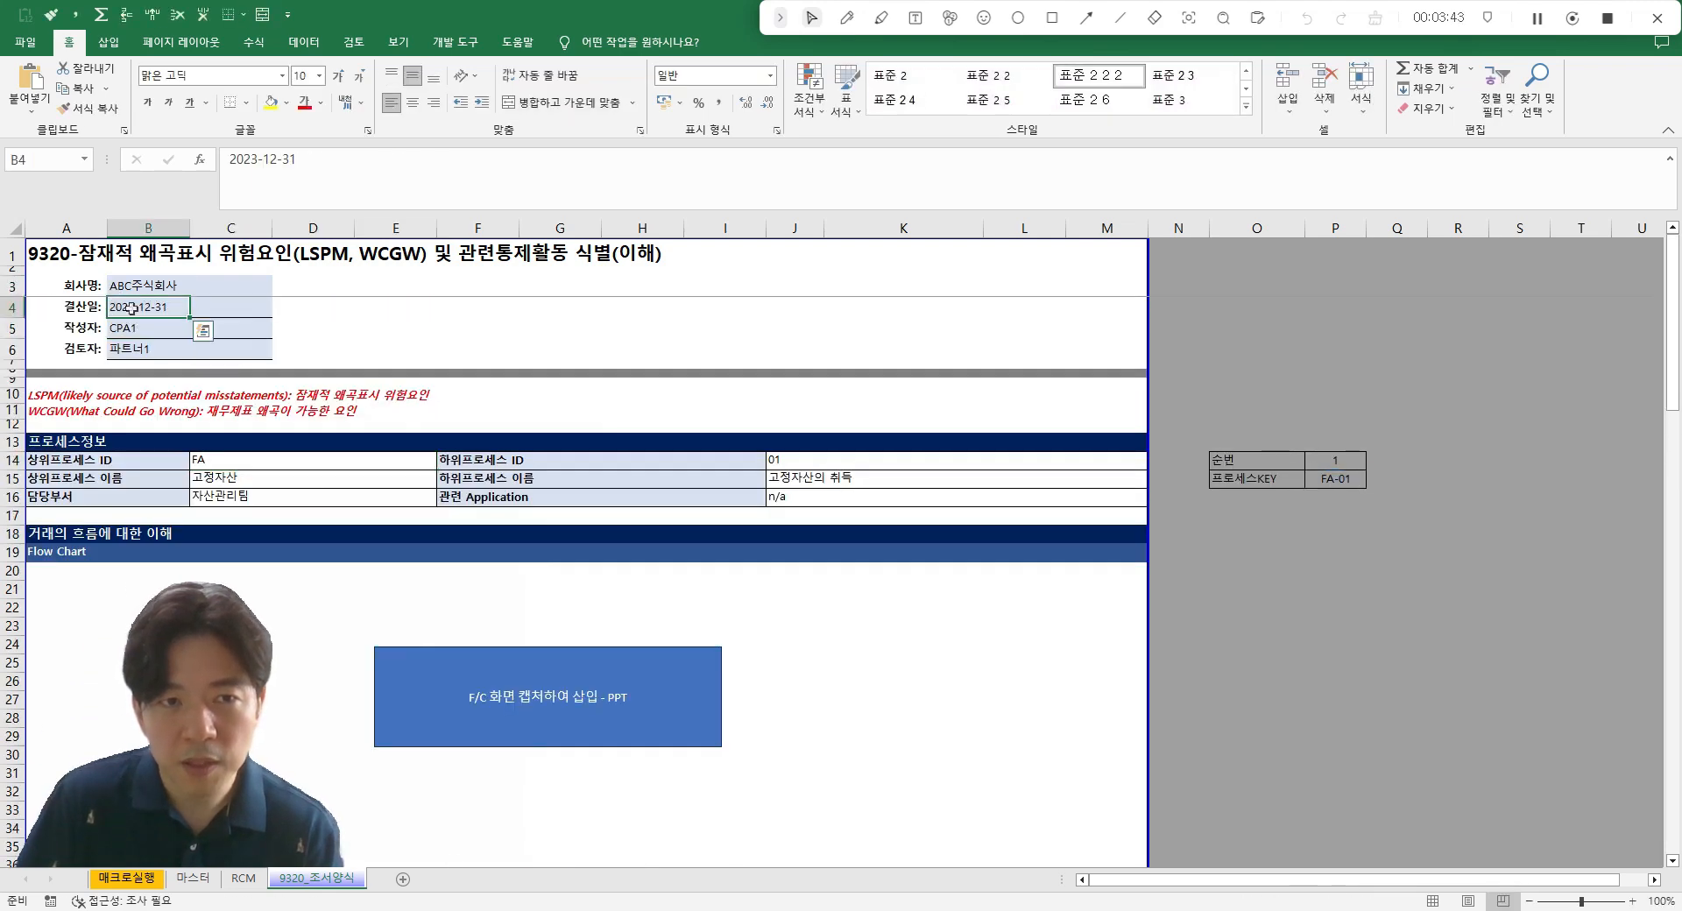
double_click(157, 338)
key("Escape")
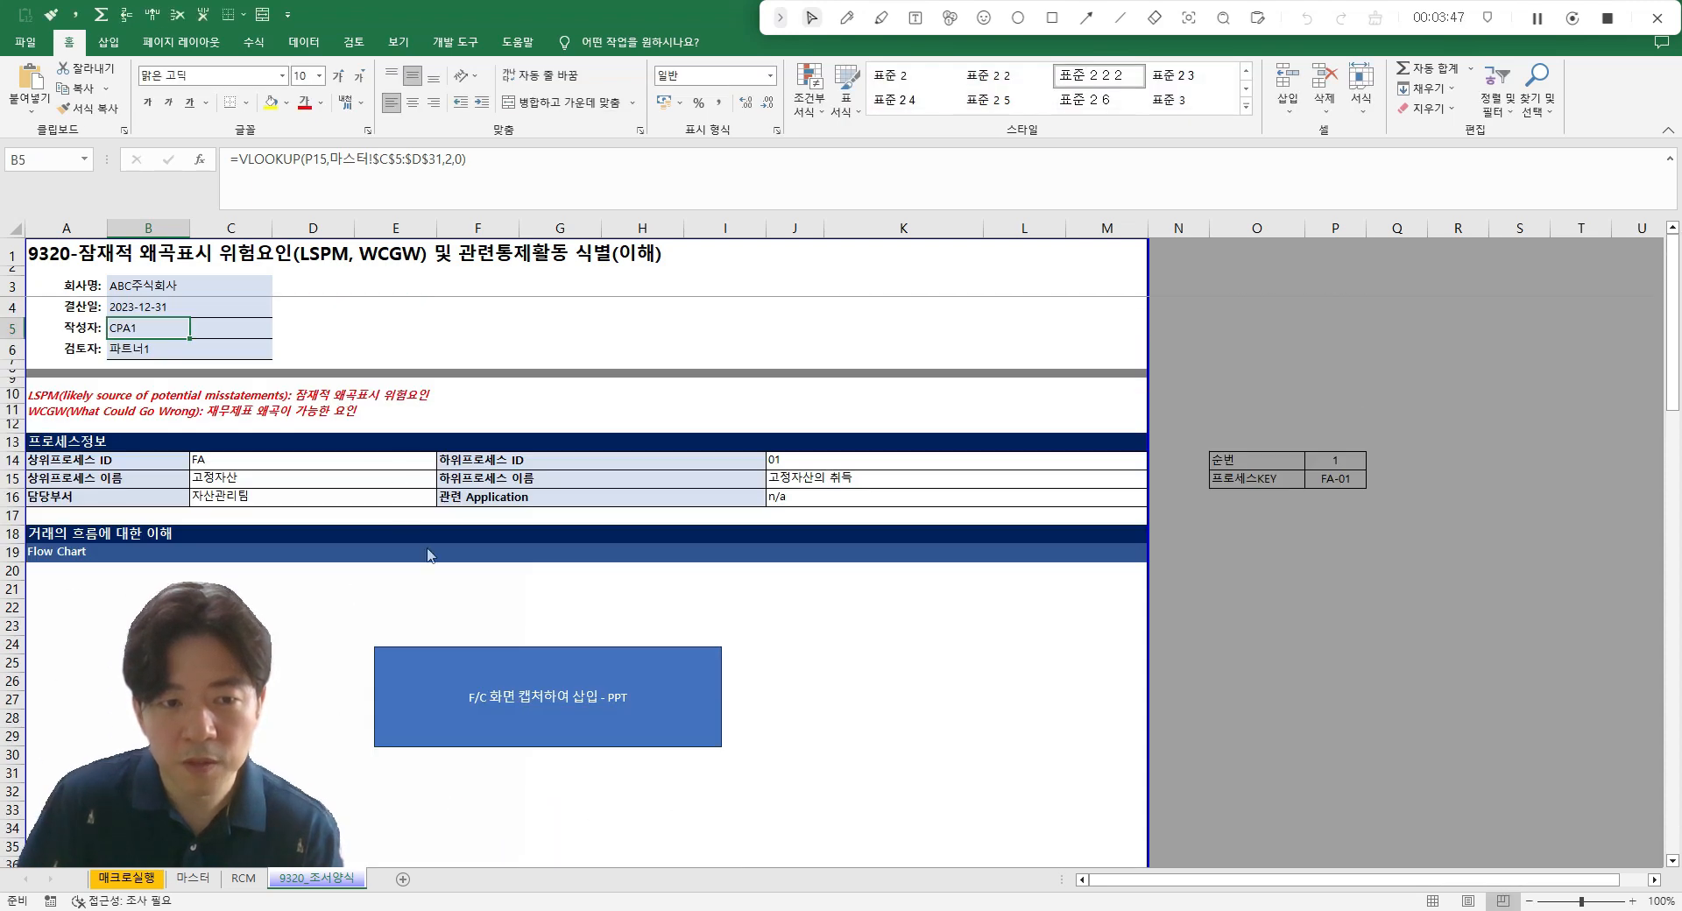
- Test the template's lookups by setting the 순번 value in cell P14 to 2, and restore it to 1
left_click(1356, 462)
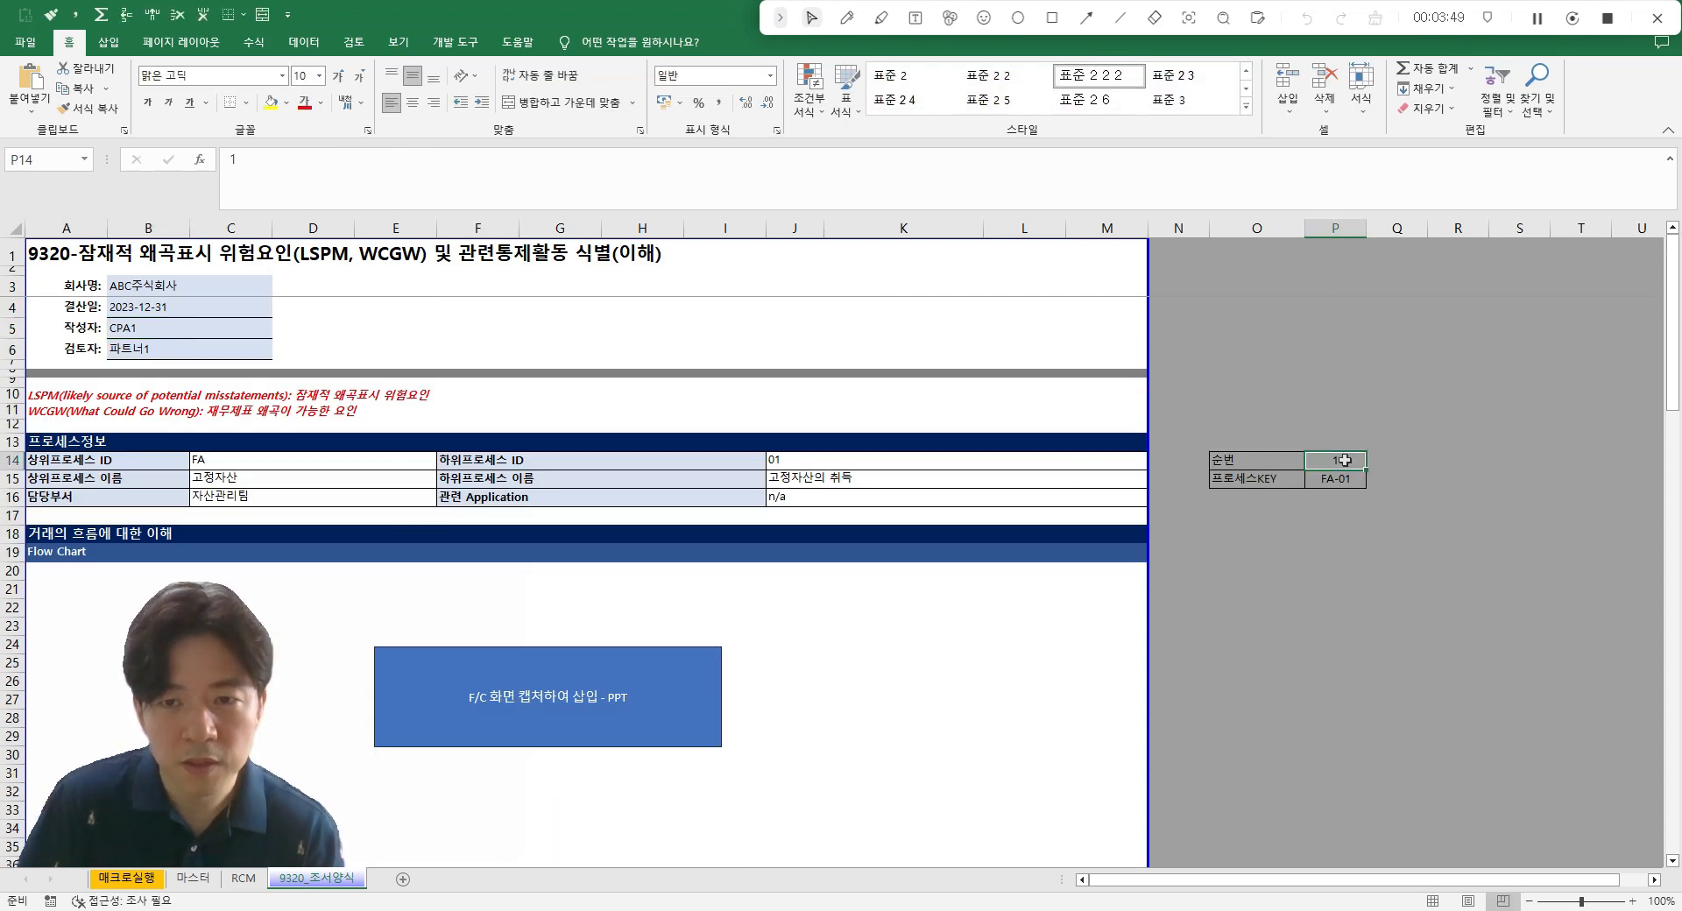
type("2")
key("Return")
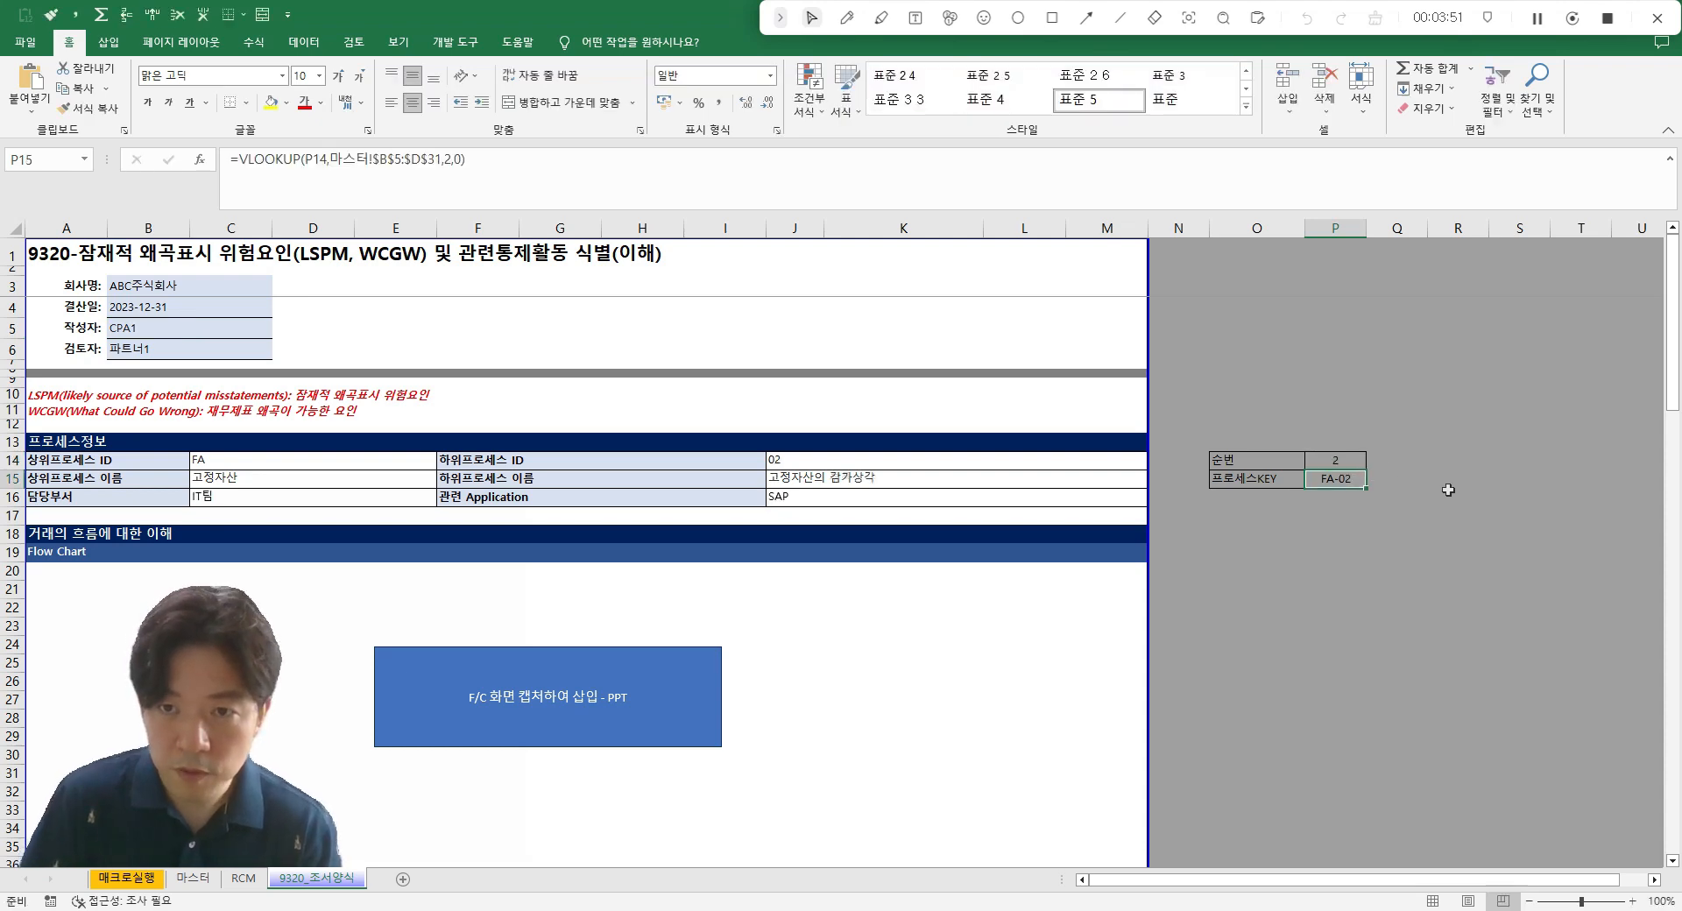
key("Up")
type("1")
key("Return")
key("Left")
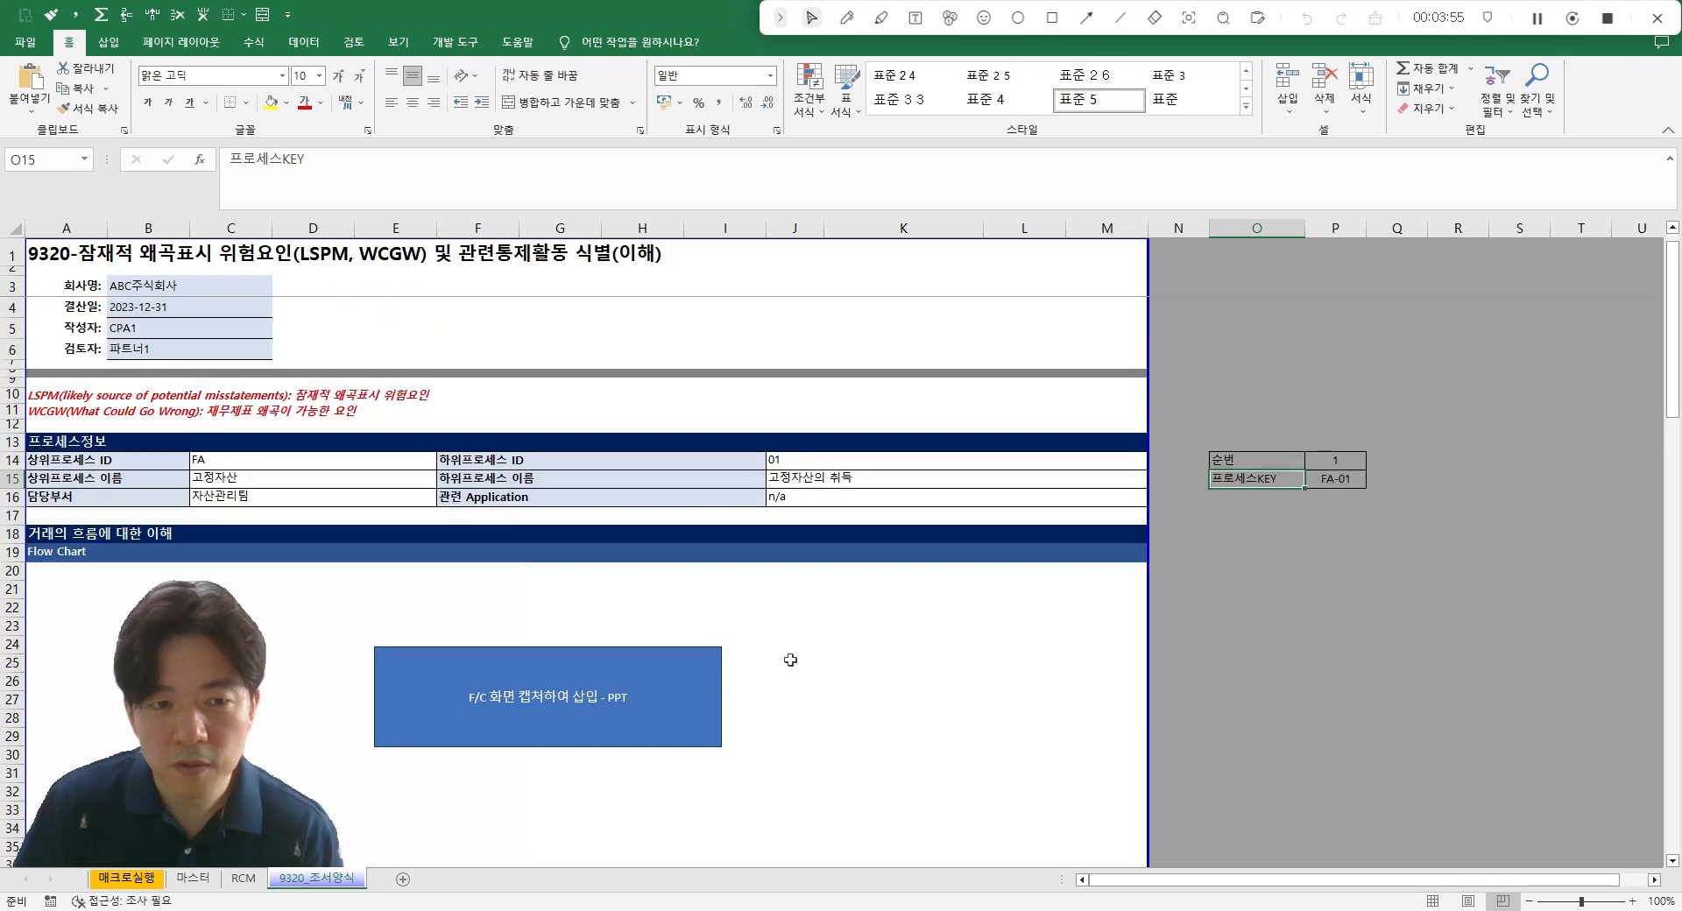
- Set the 순번 in P14 to 2 once more, look over the template's process information, and reset it to 1
left_click(1321, 491)
left_click(1341, 459)
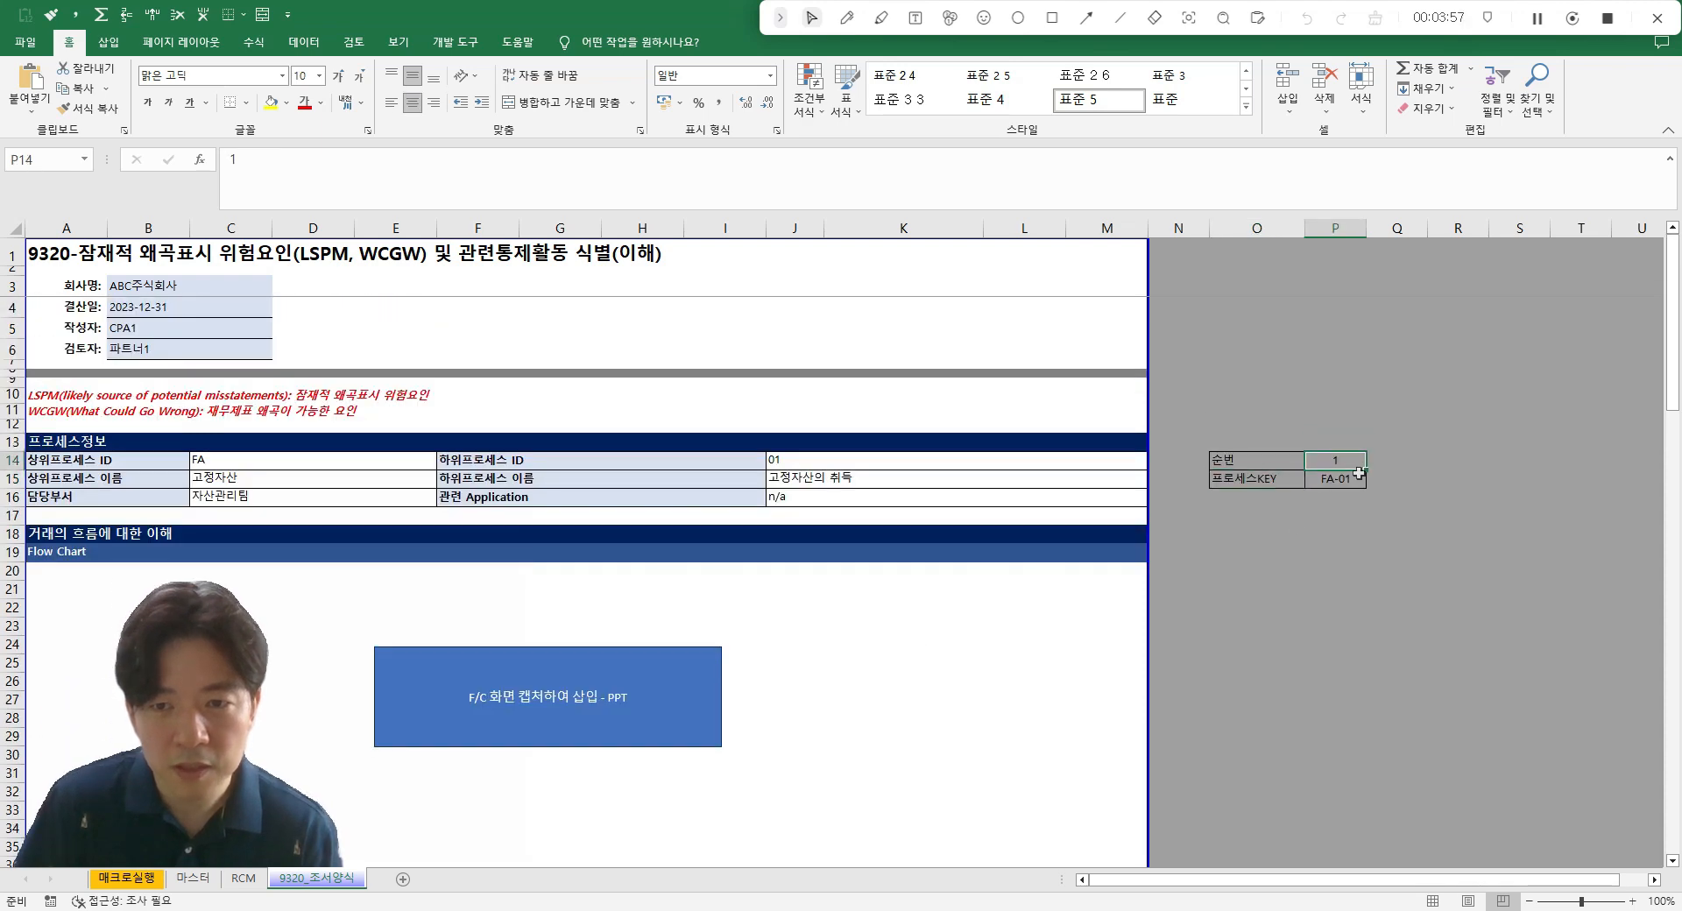
type("2")
key("Return")
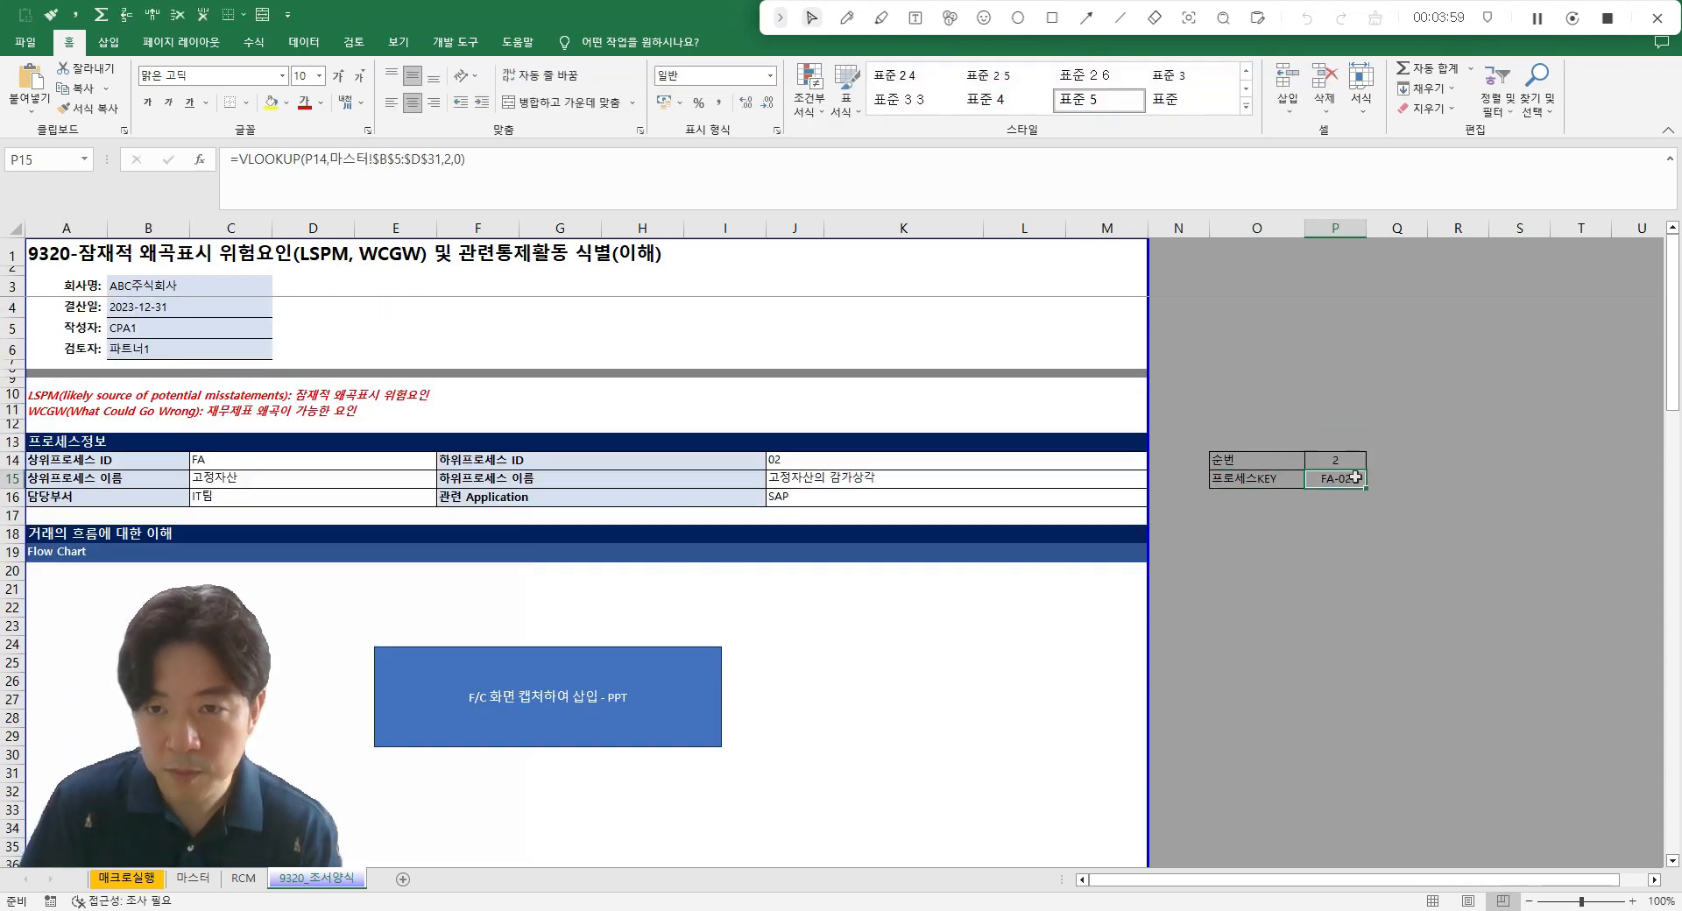
scroll(735, 596, "down", 7)
scroll(736, 596, "up", 7)
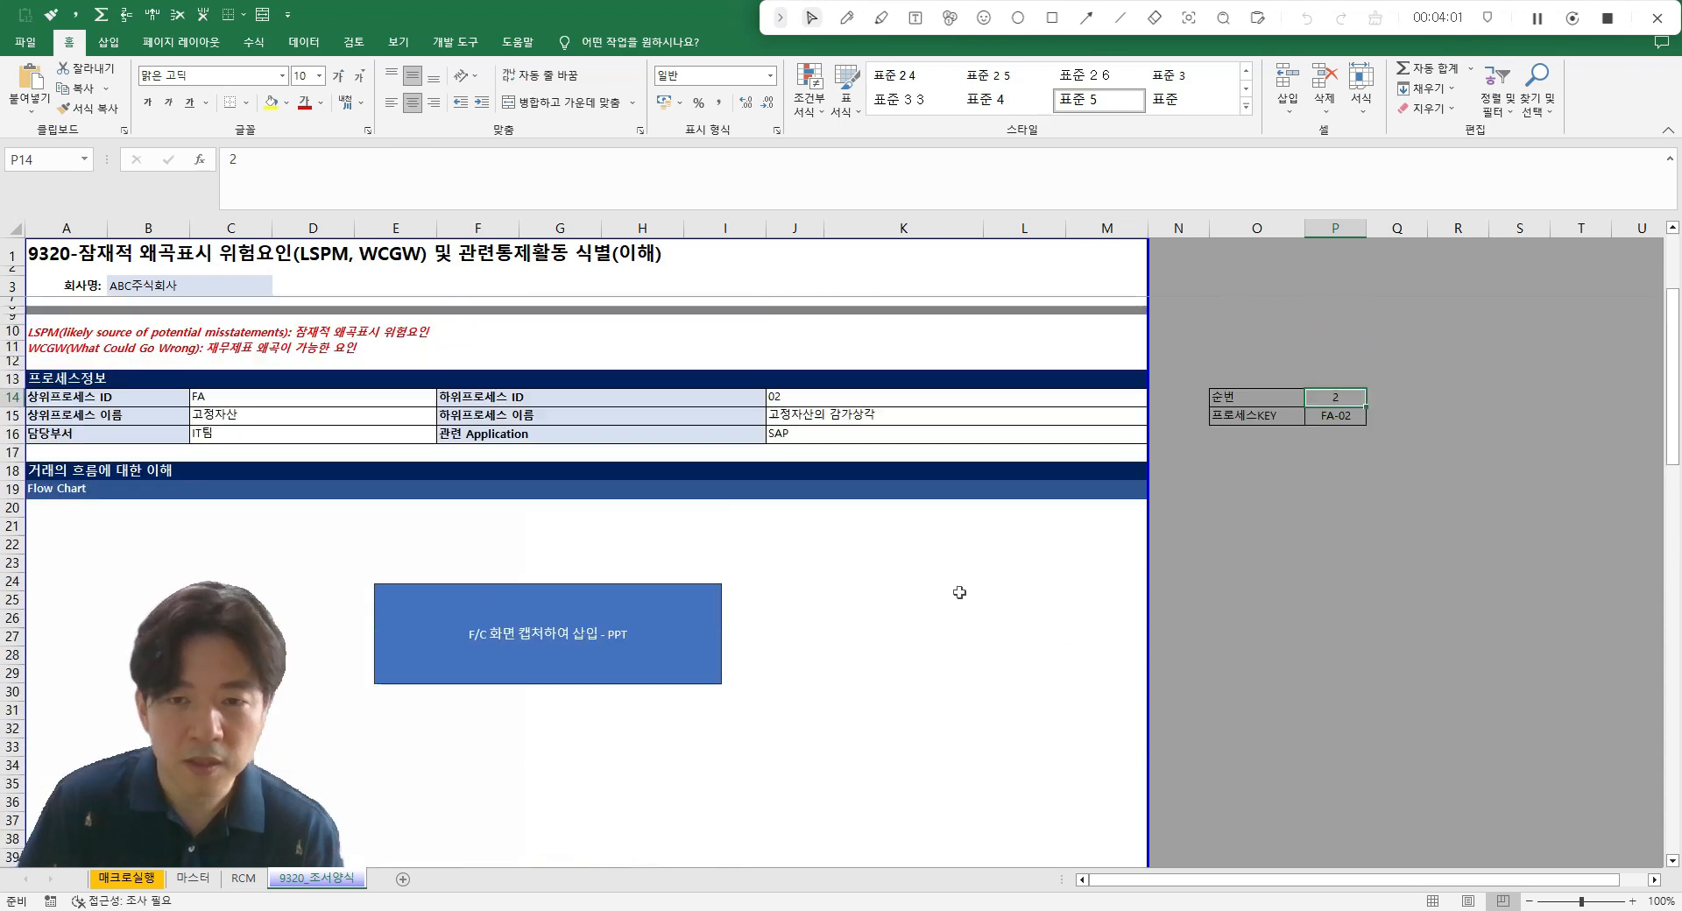
type("1")
key("Tab")
left_click(1246, 548)
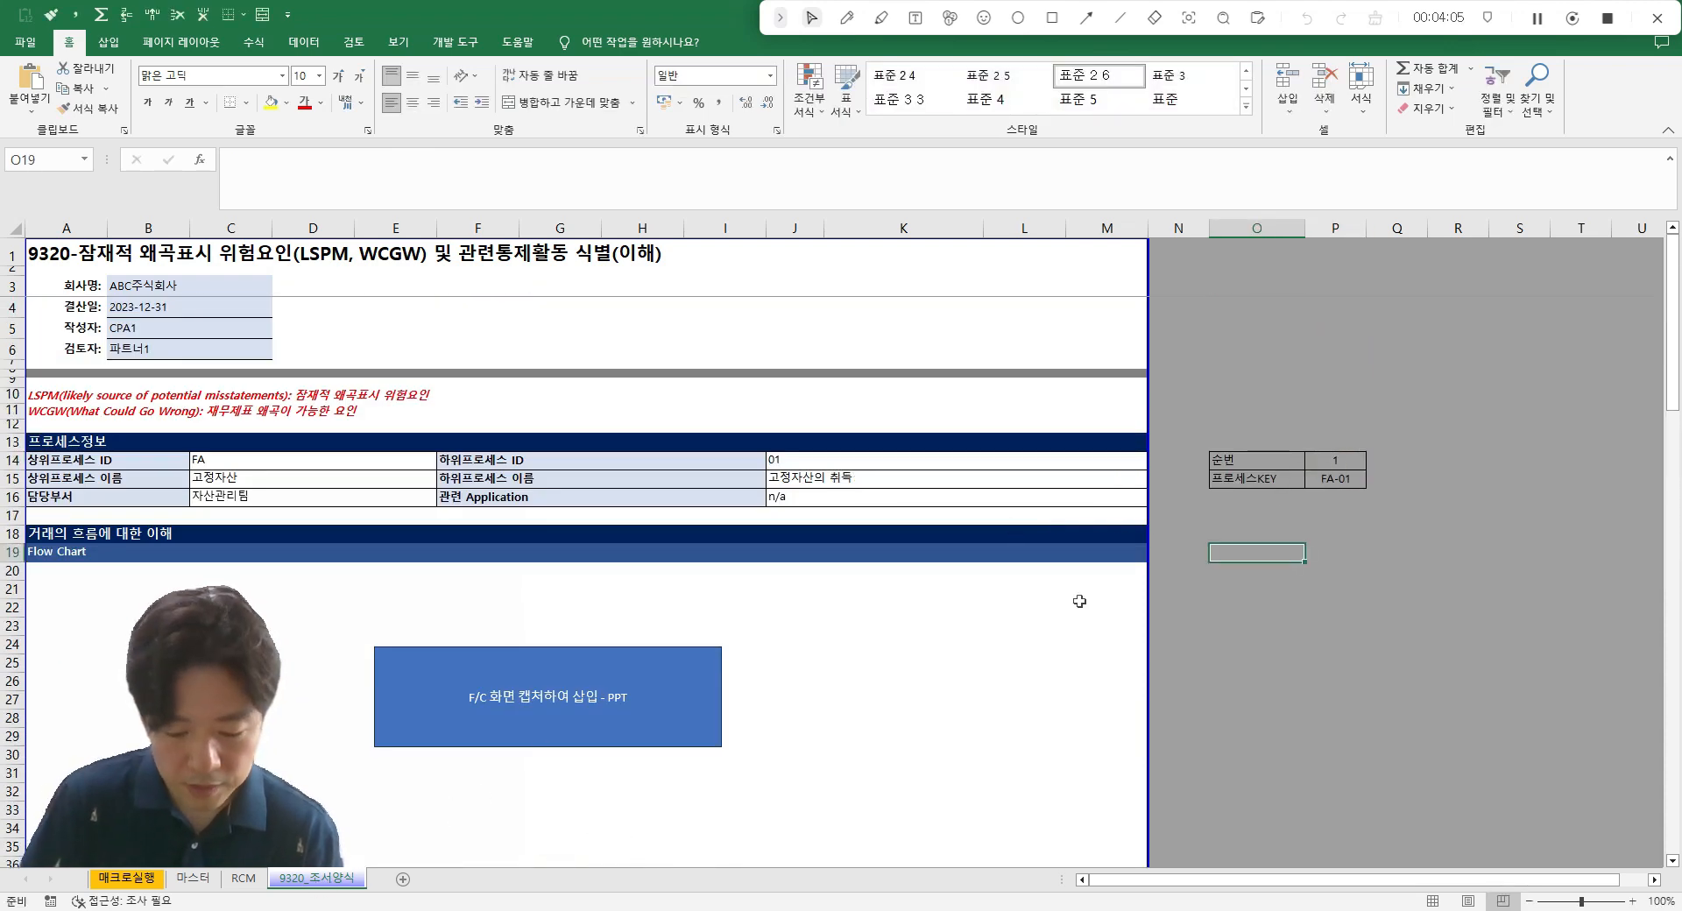
- Switch to the VBA editor and examine the opening and closing Application.ScreenUpdating lines of the PLC_9320_test macro
key("alt+F11")
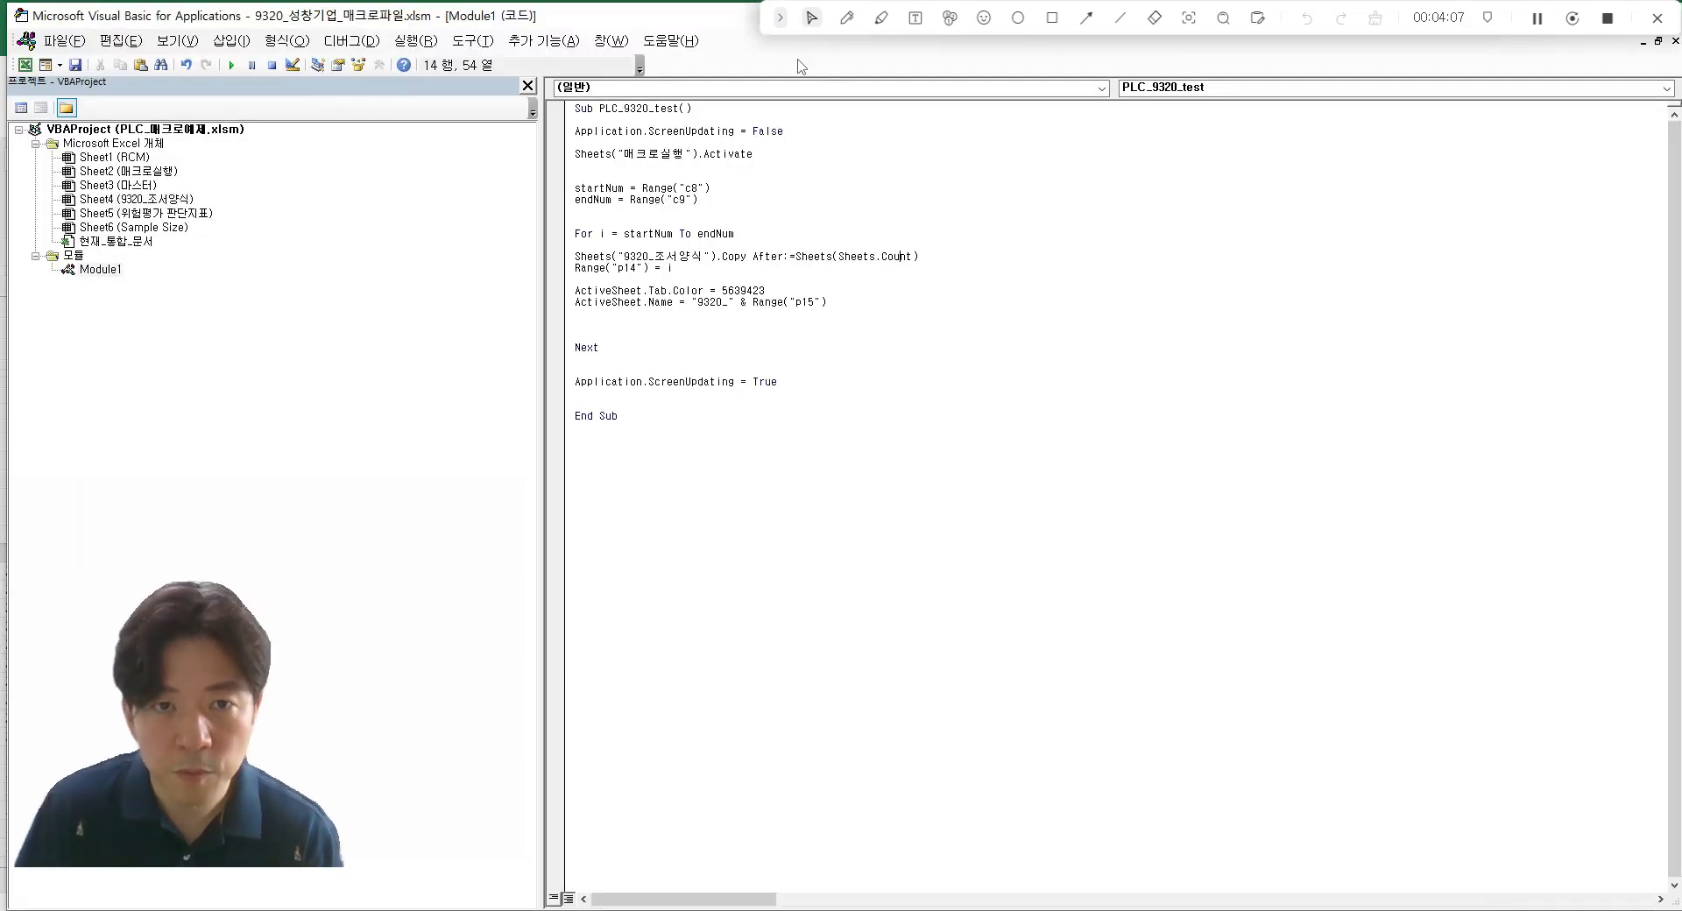
left_click_drag(828, 133, 581, 133)
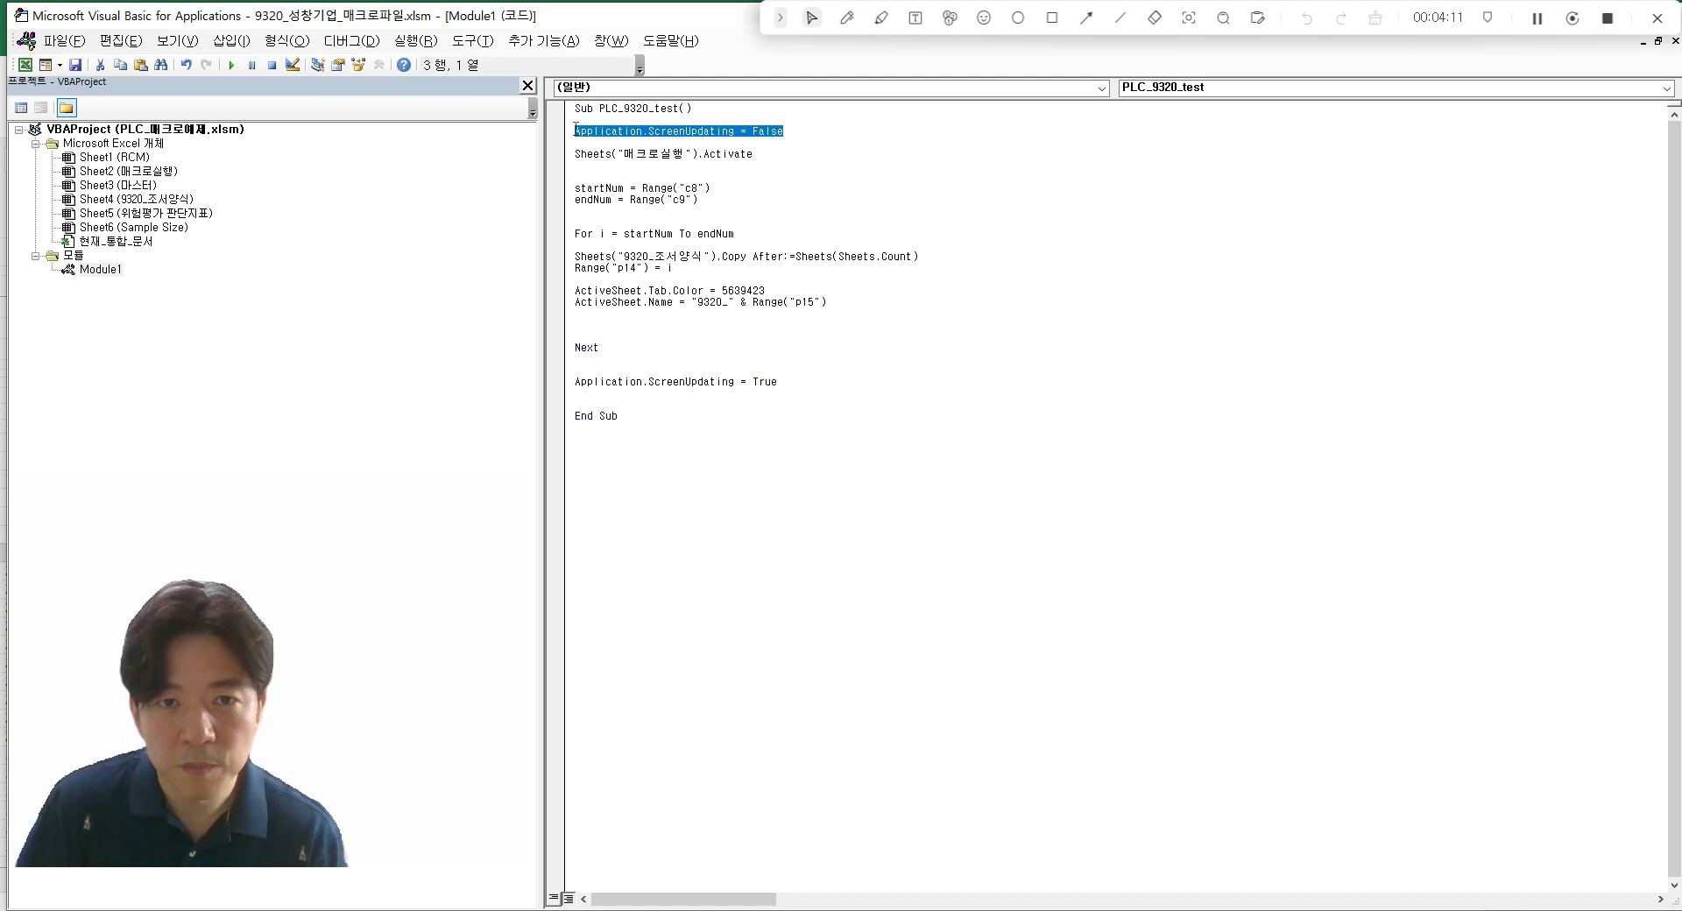
left_click(863, 165)
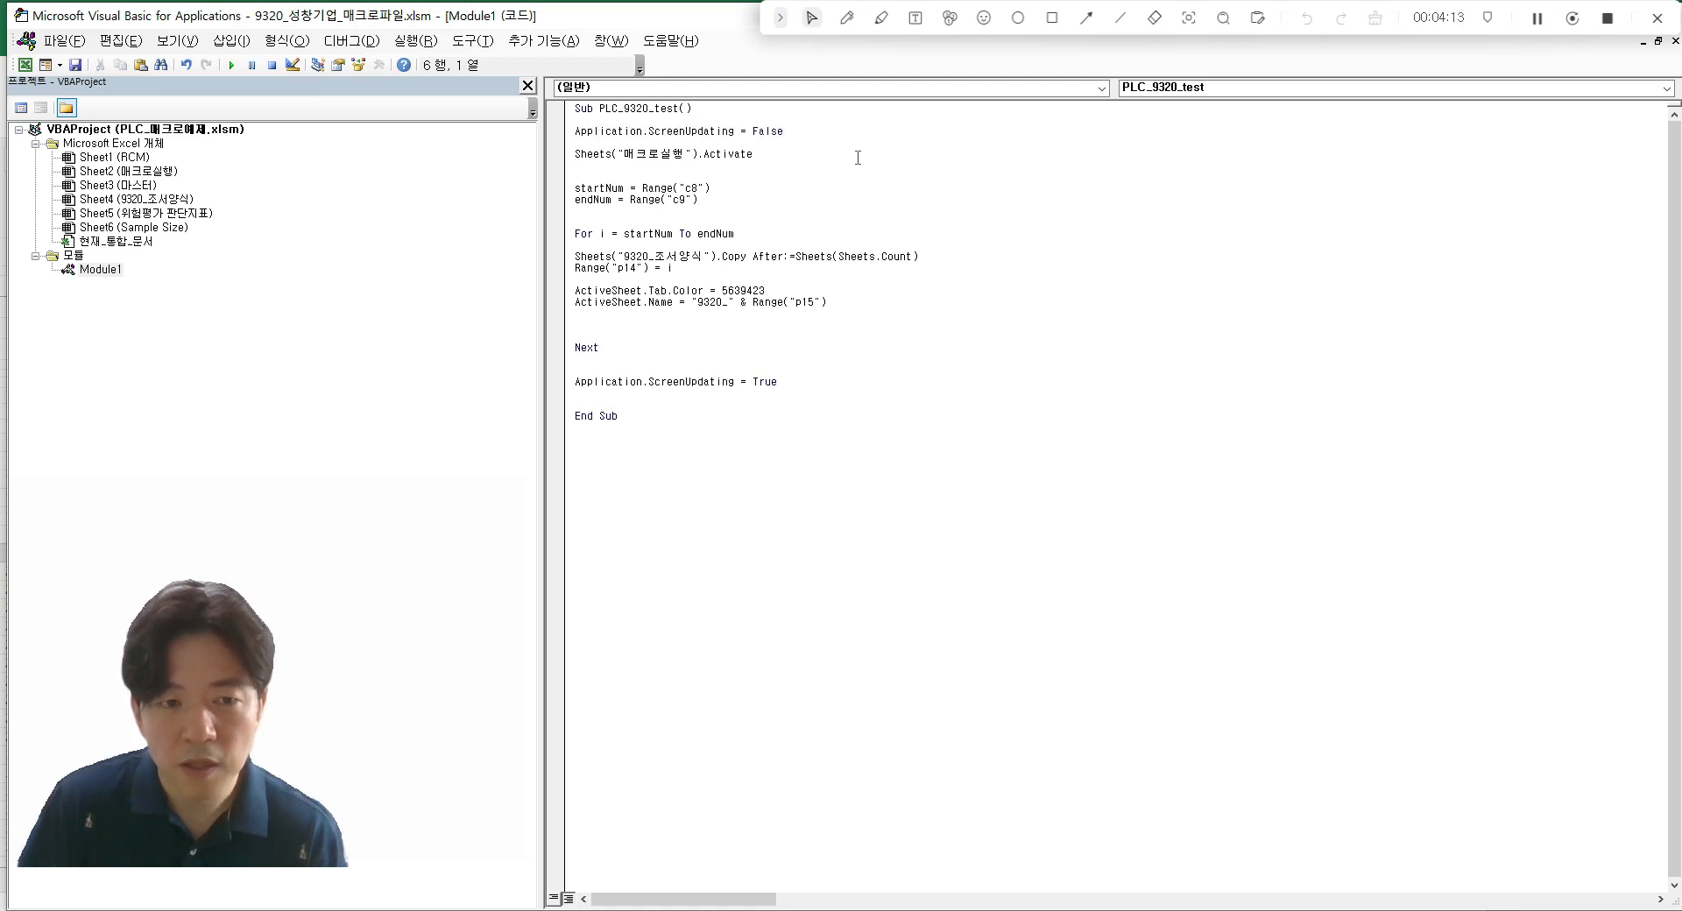
left_click_drag(788, 132, 557, 130)
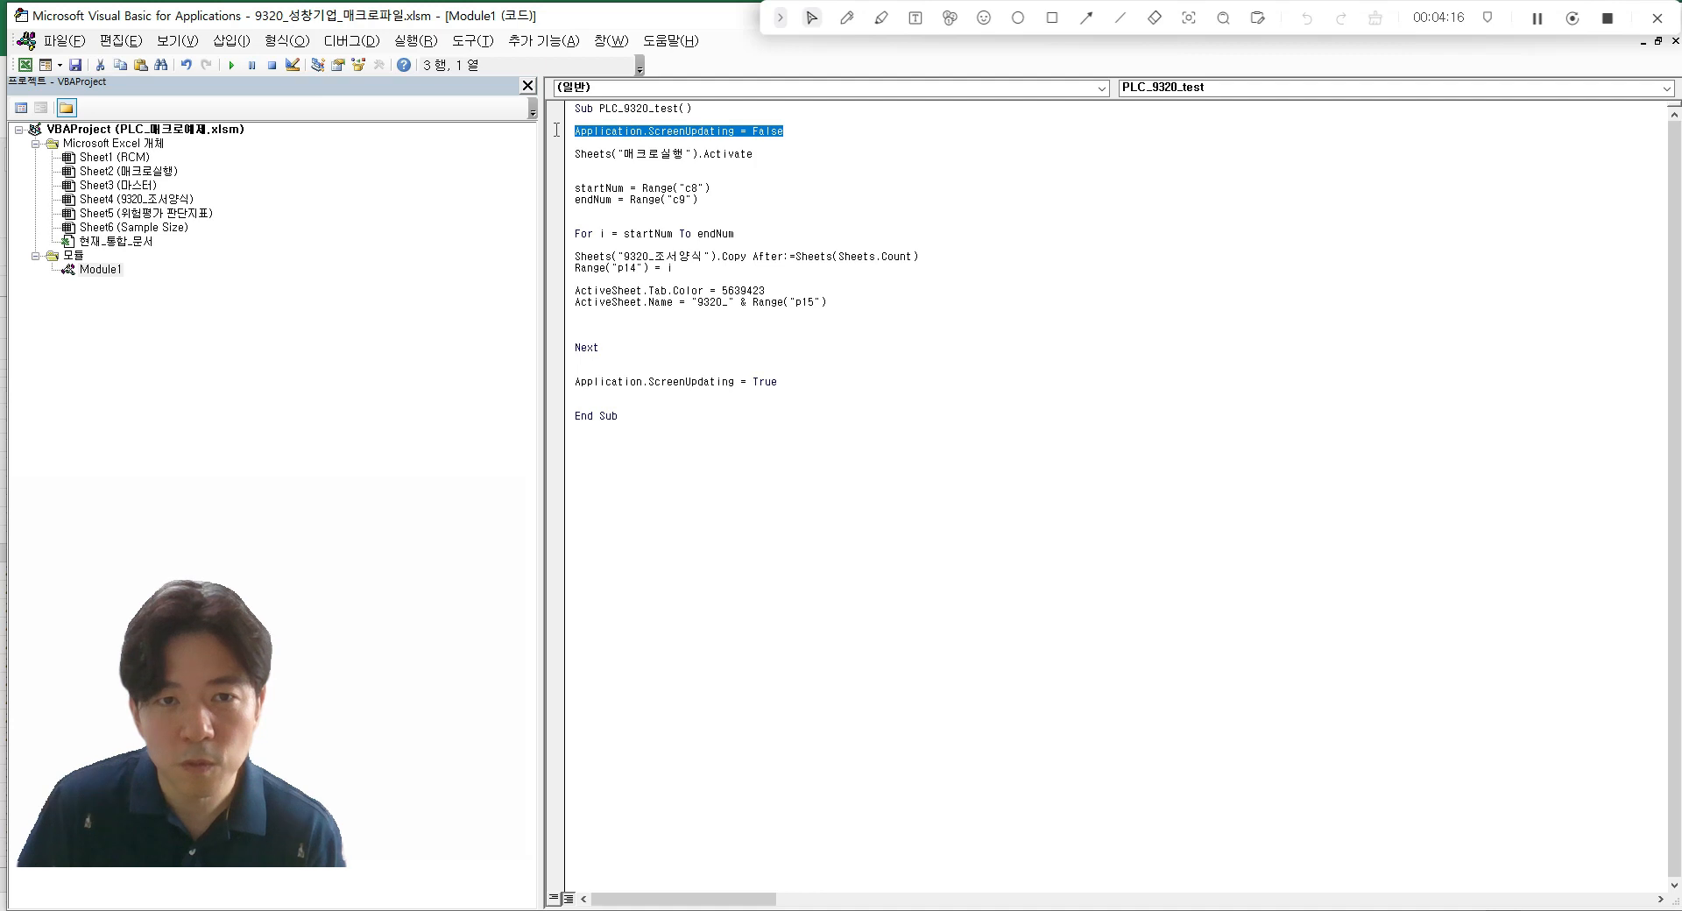
left_click(826, 133)
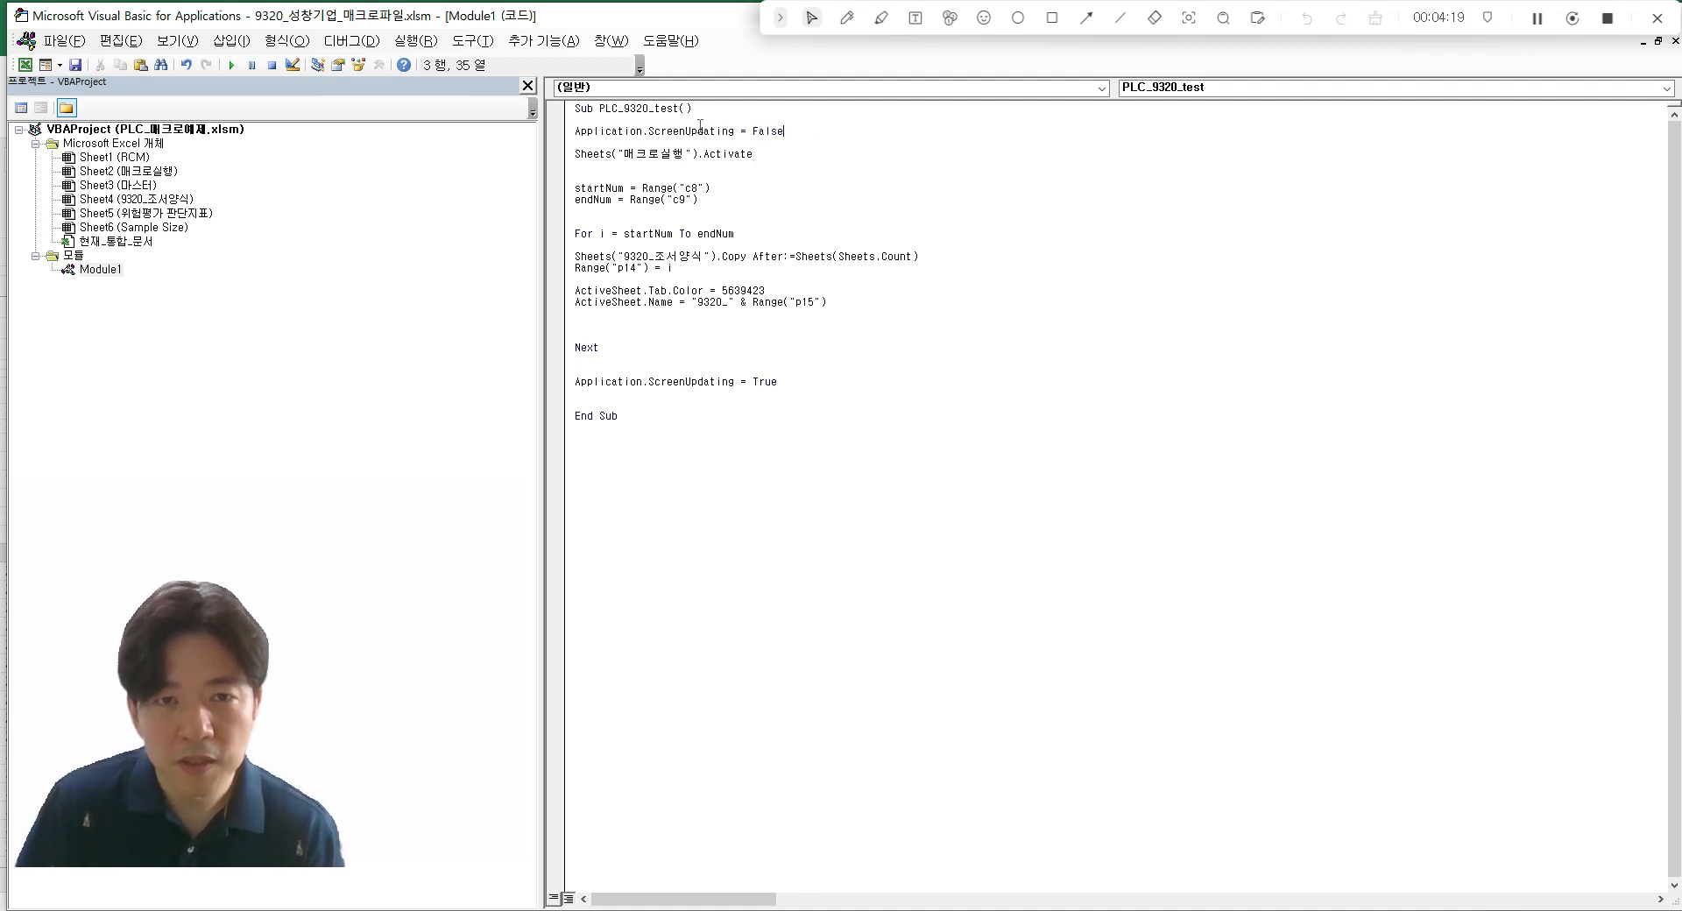
left_click_drag(803, 134, 574, 132)
left_click(679, 427)
left_click_drag(780, 382, 512, 383)
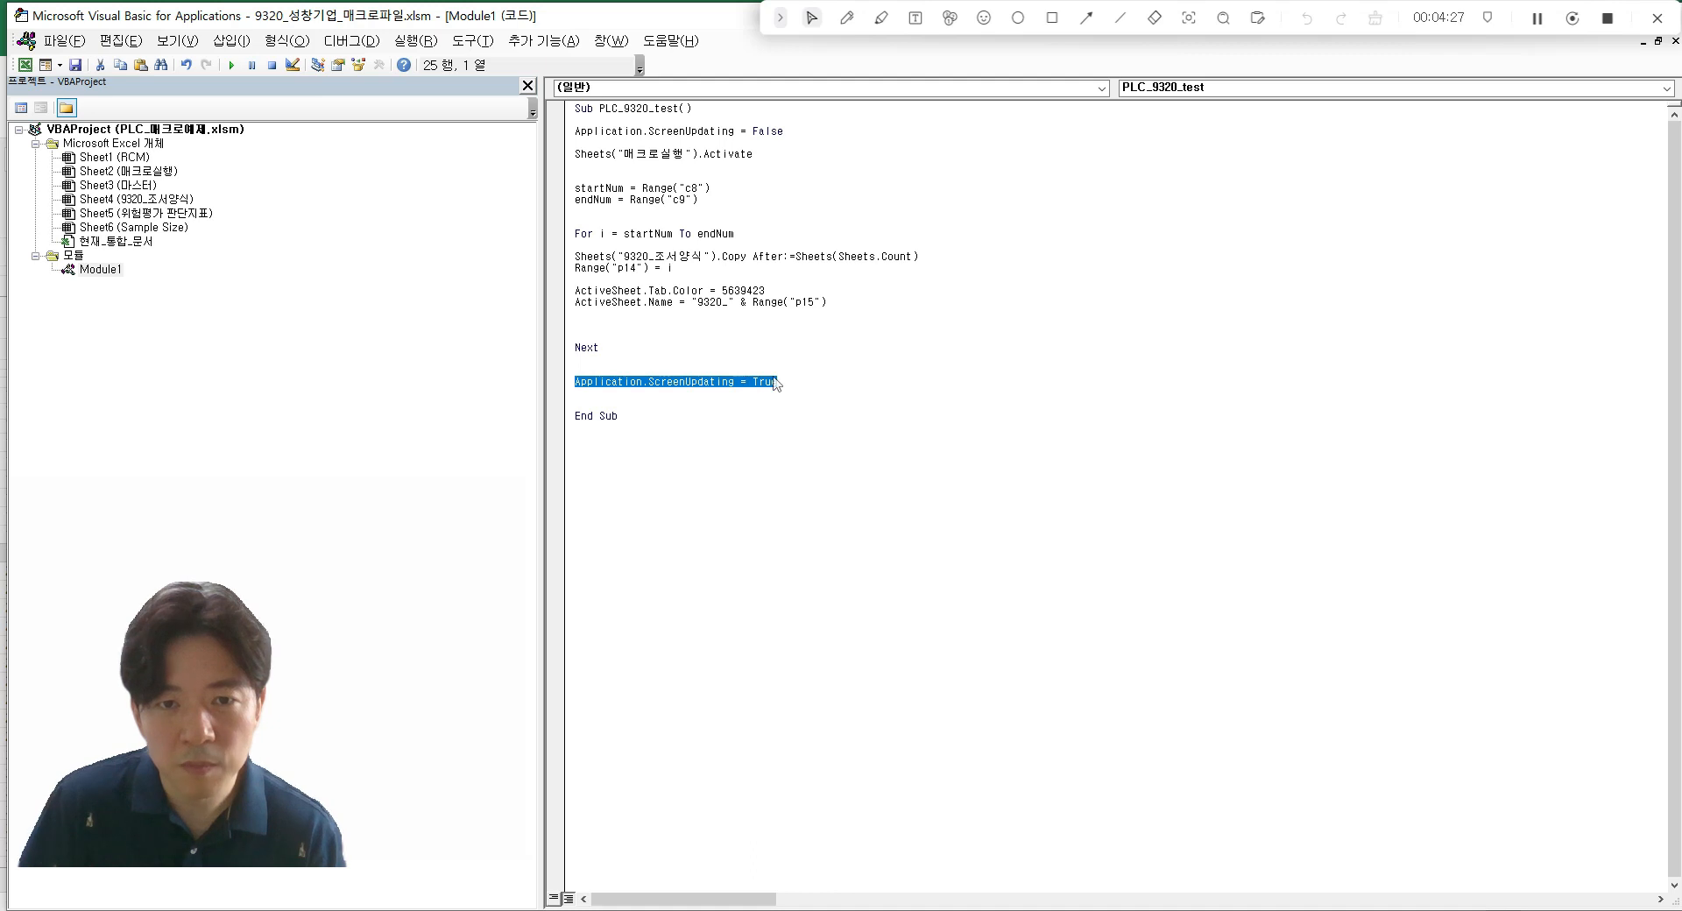
left_click(836, 394)
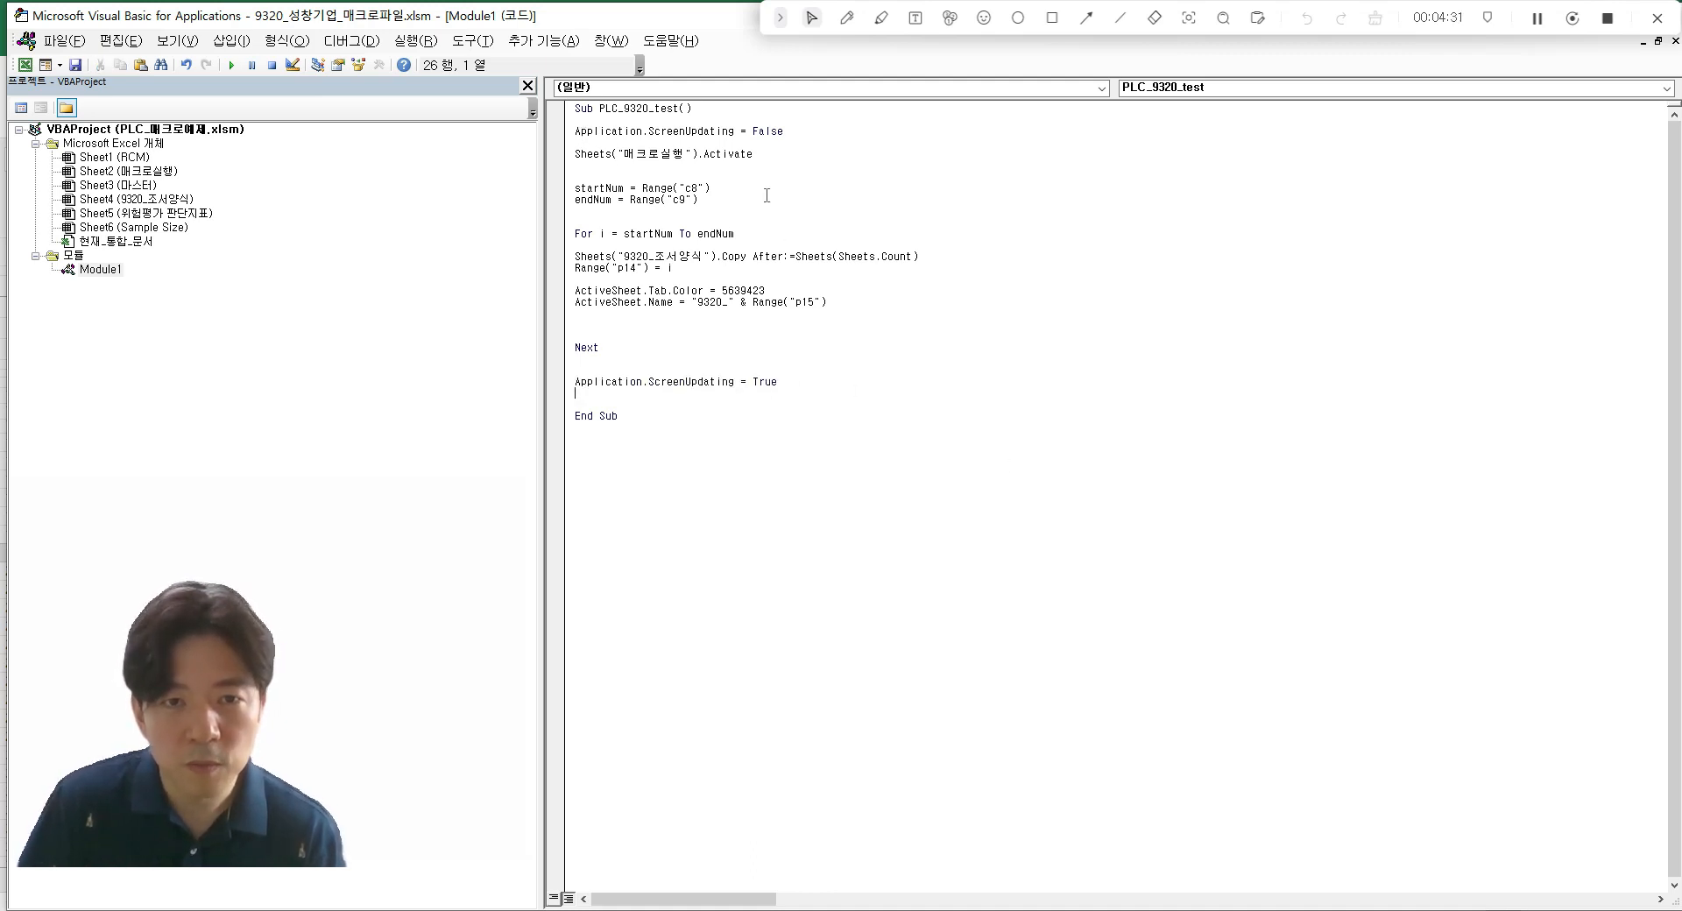
- Highlight the macro line that activates the 매크로실행 sheet, and view that sheet in the Excel workbook
left_click_drag(579, 159, 766, 160)
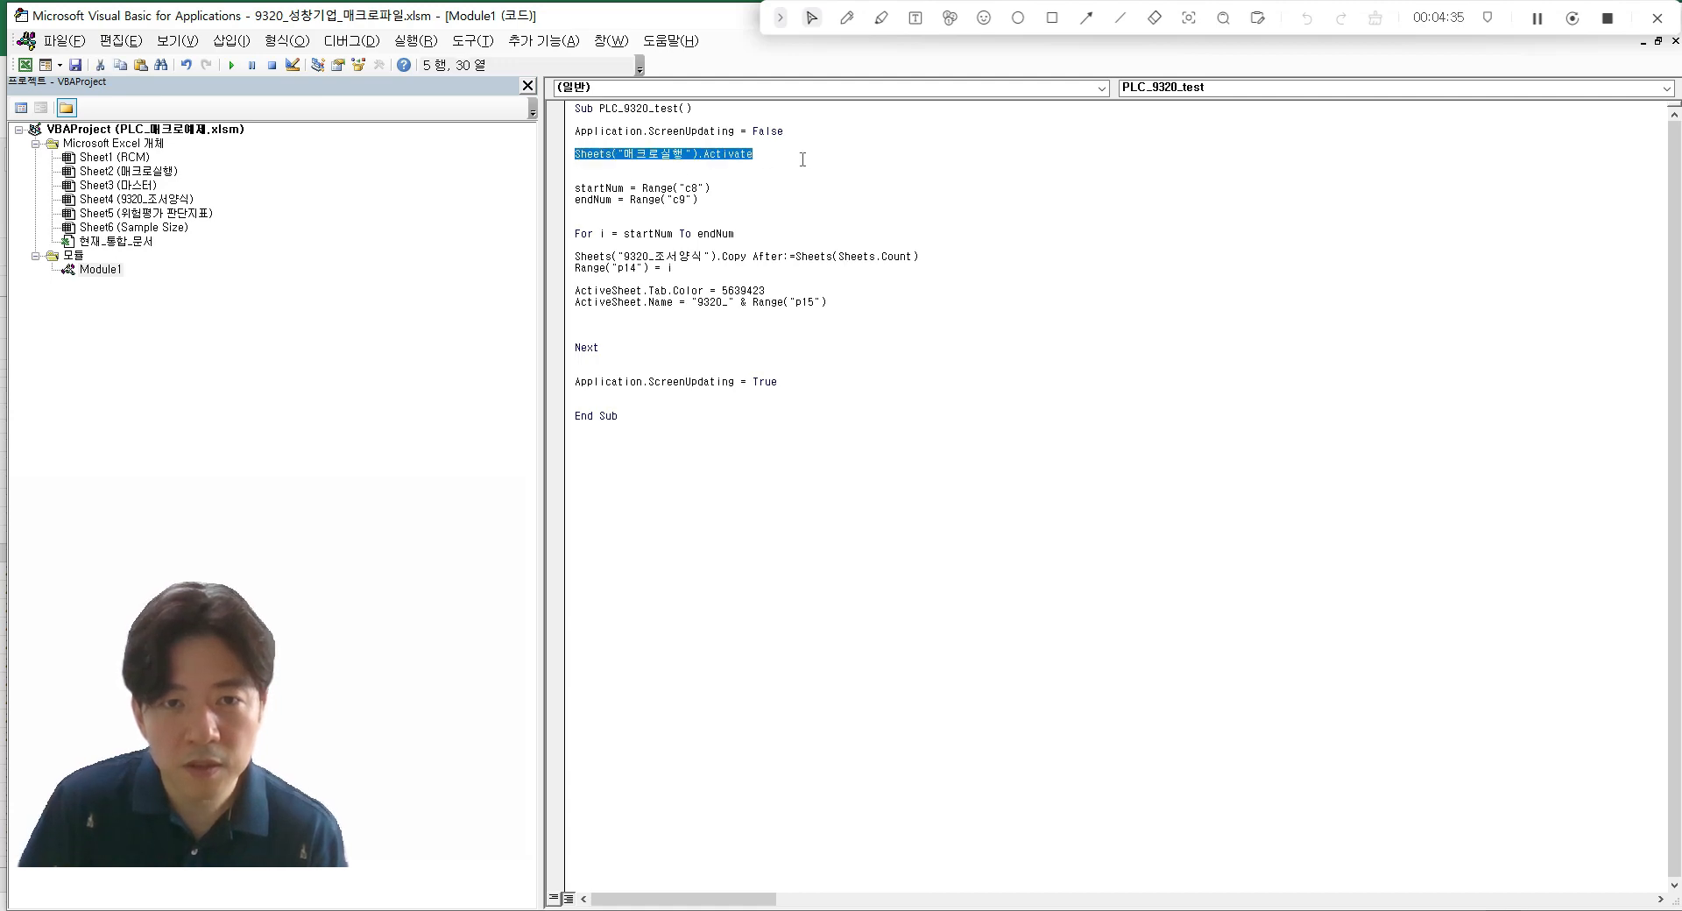
key("alt+Tab")
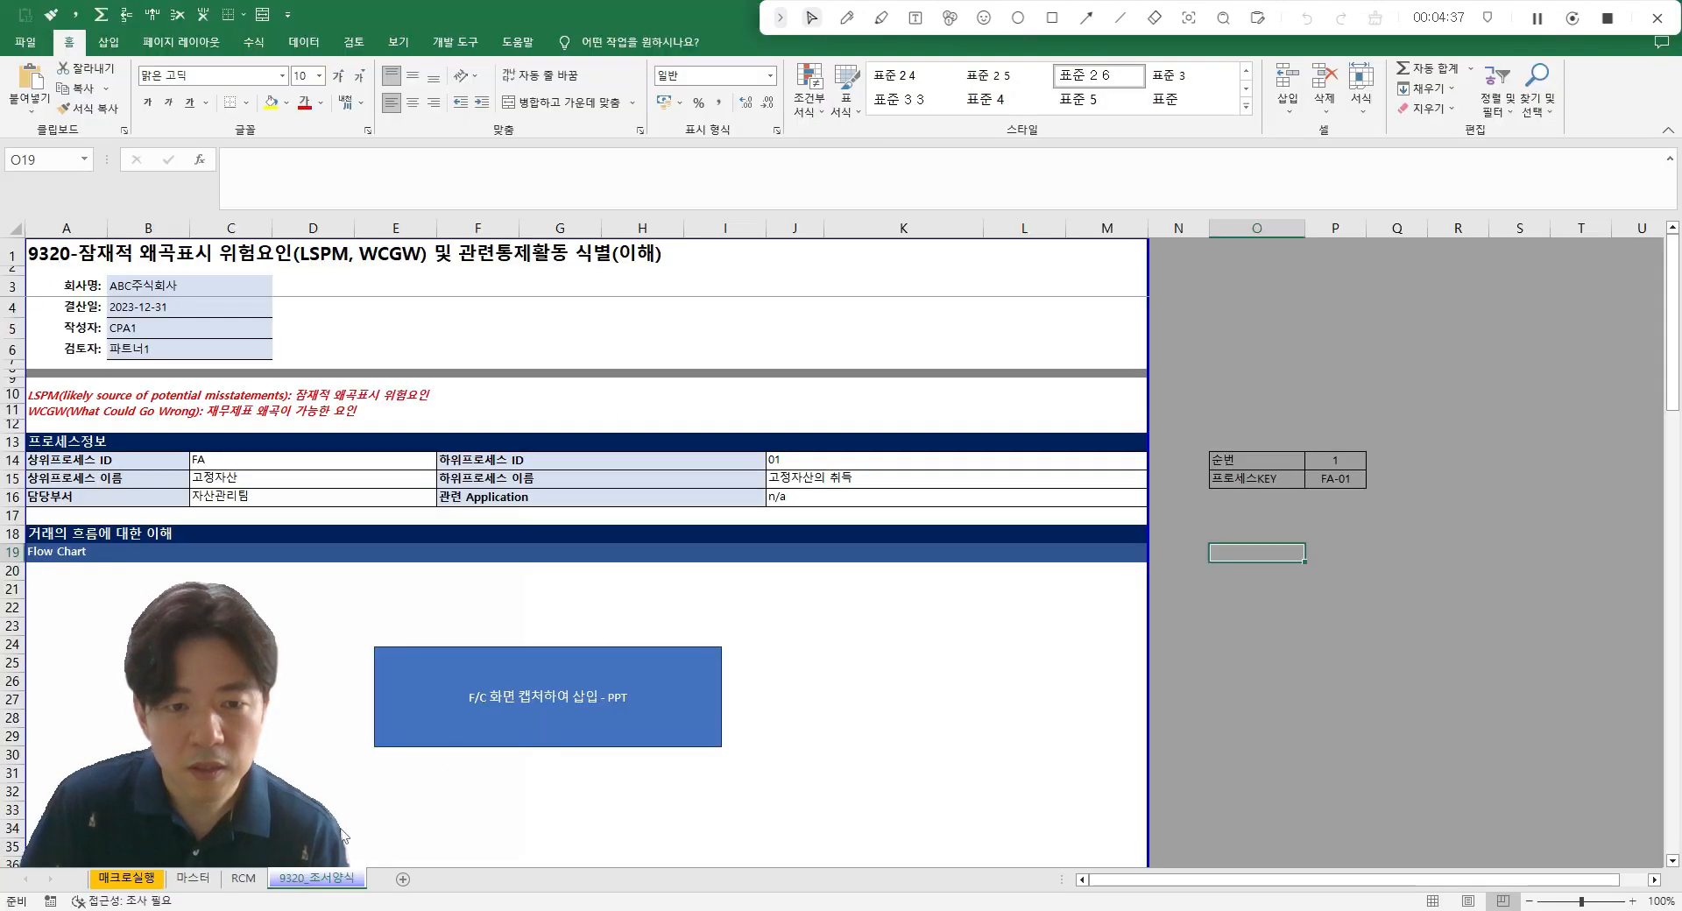
left_click(110, 882)
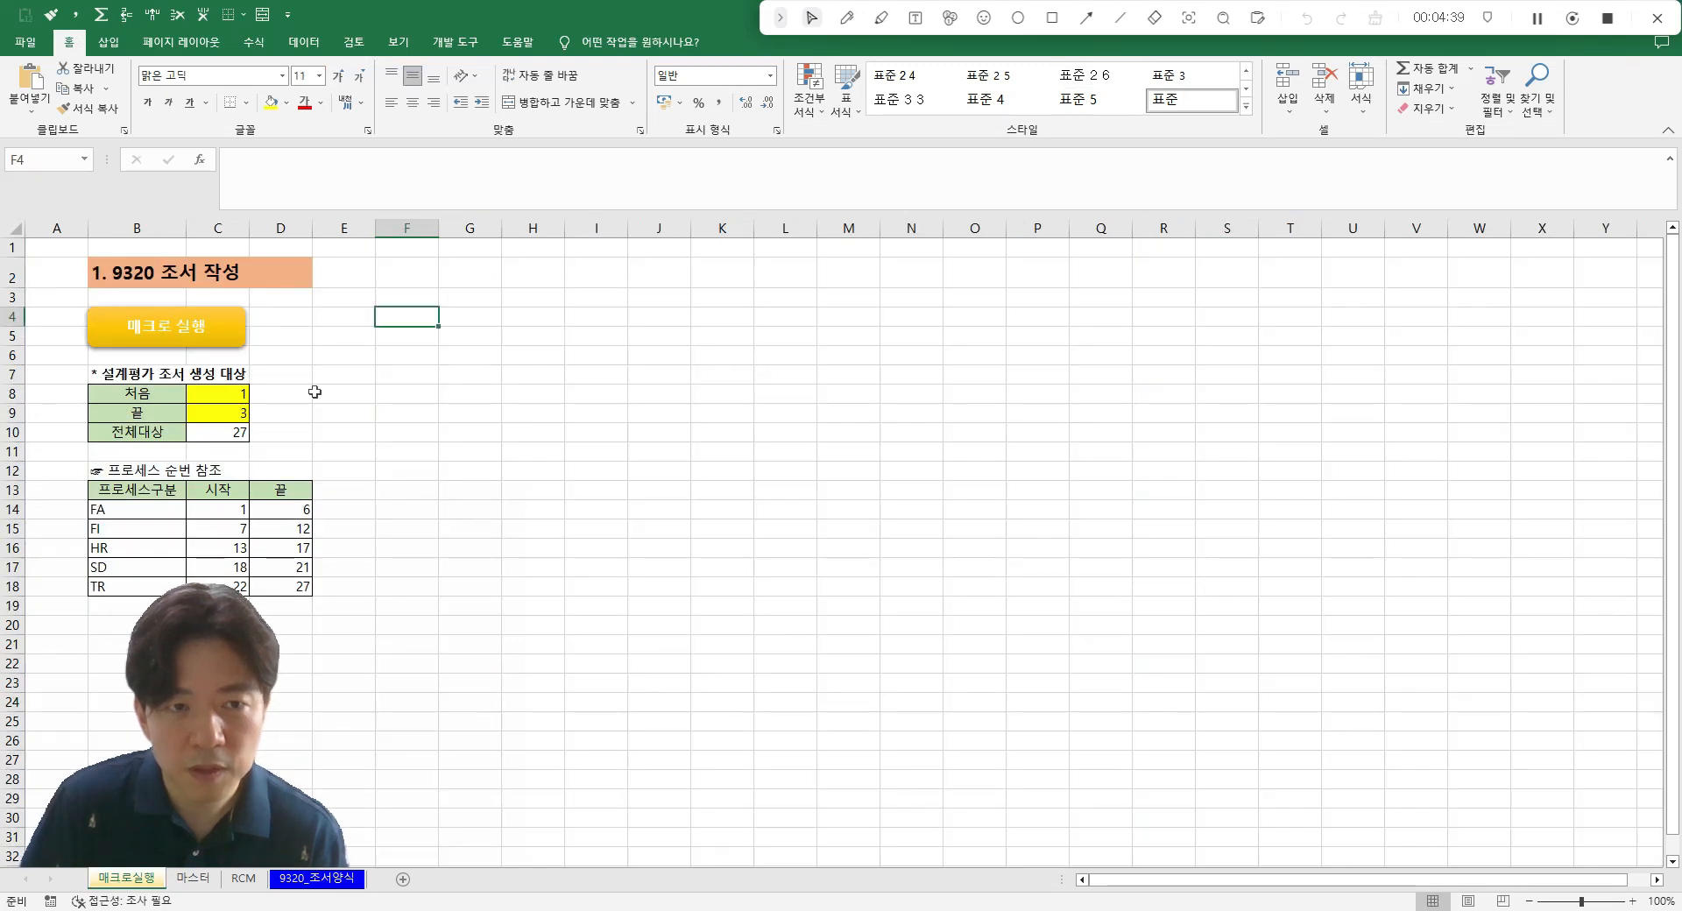
- Compare the macro's startNum and endNum lines with the 처음 and 끝 cells C8 and C9 on the 매크로실행 sheet
key("alt+Tab")
left_click_drag(698, 200, 546, 186)
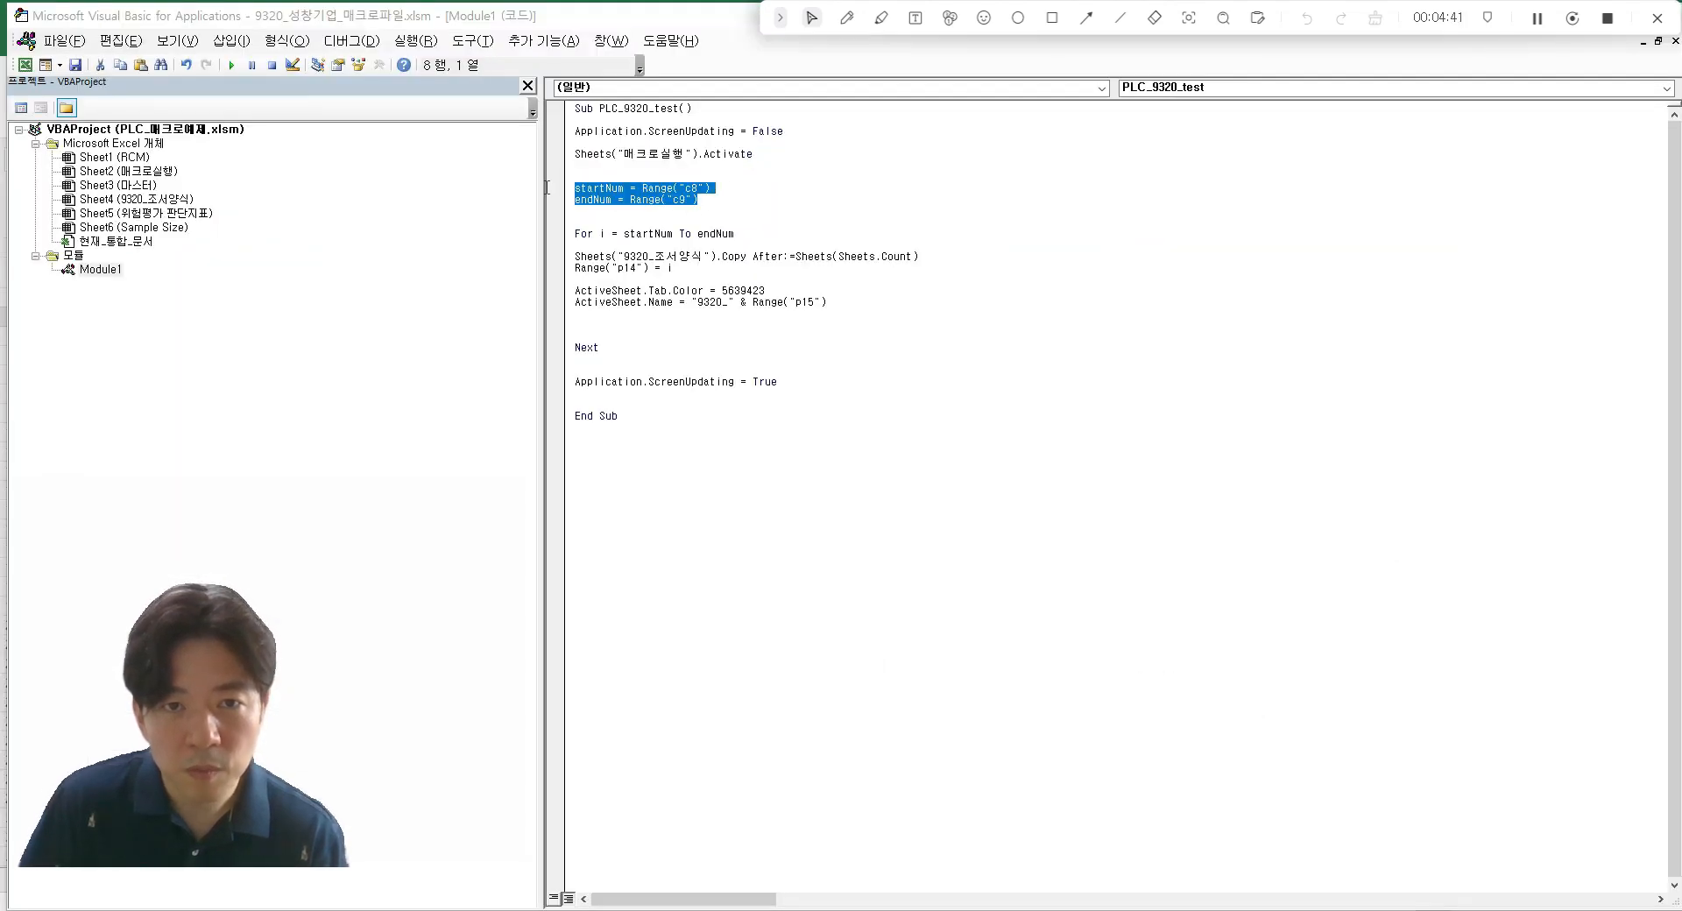
key("alt+Tab")
left_click(214, 395)
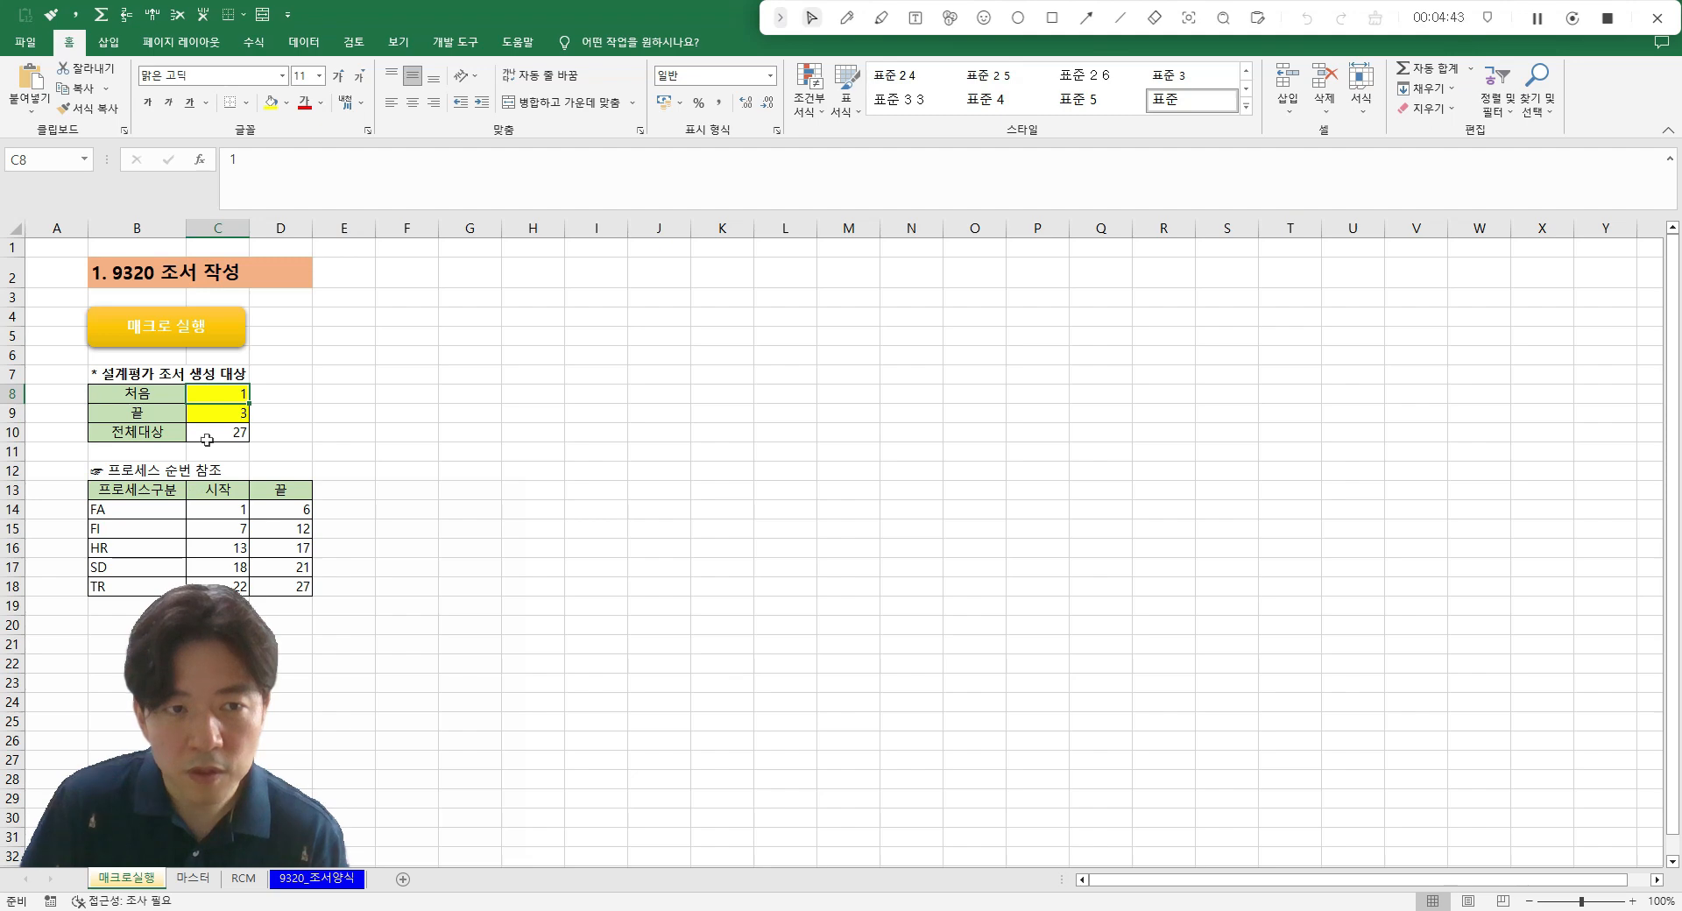
key("alt+Tab")
left_click(598, 212)
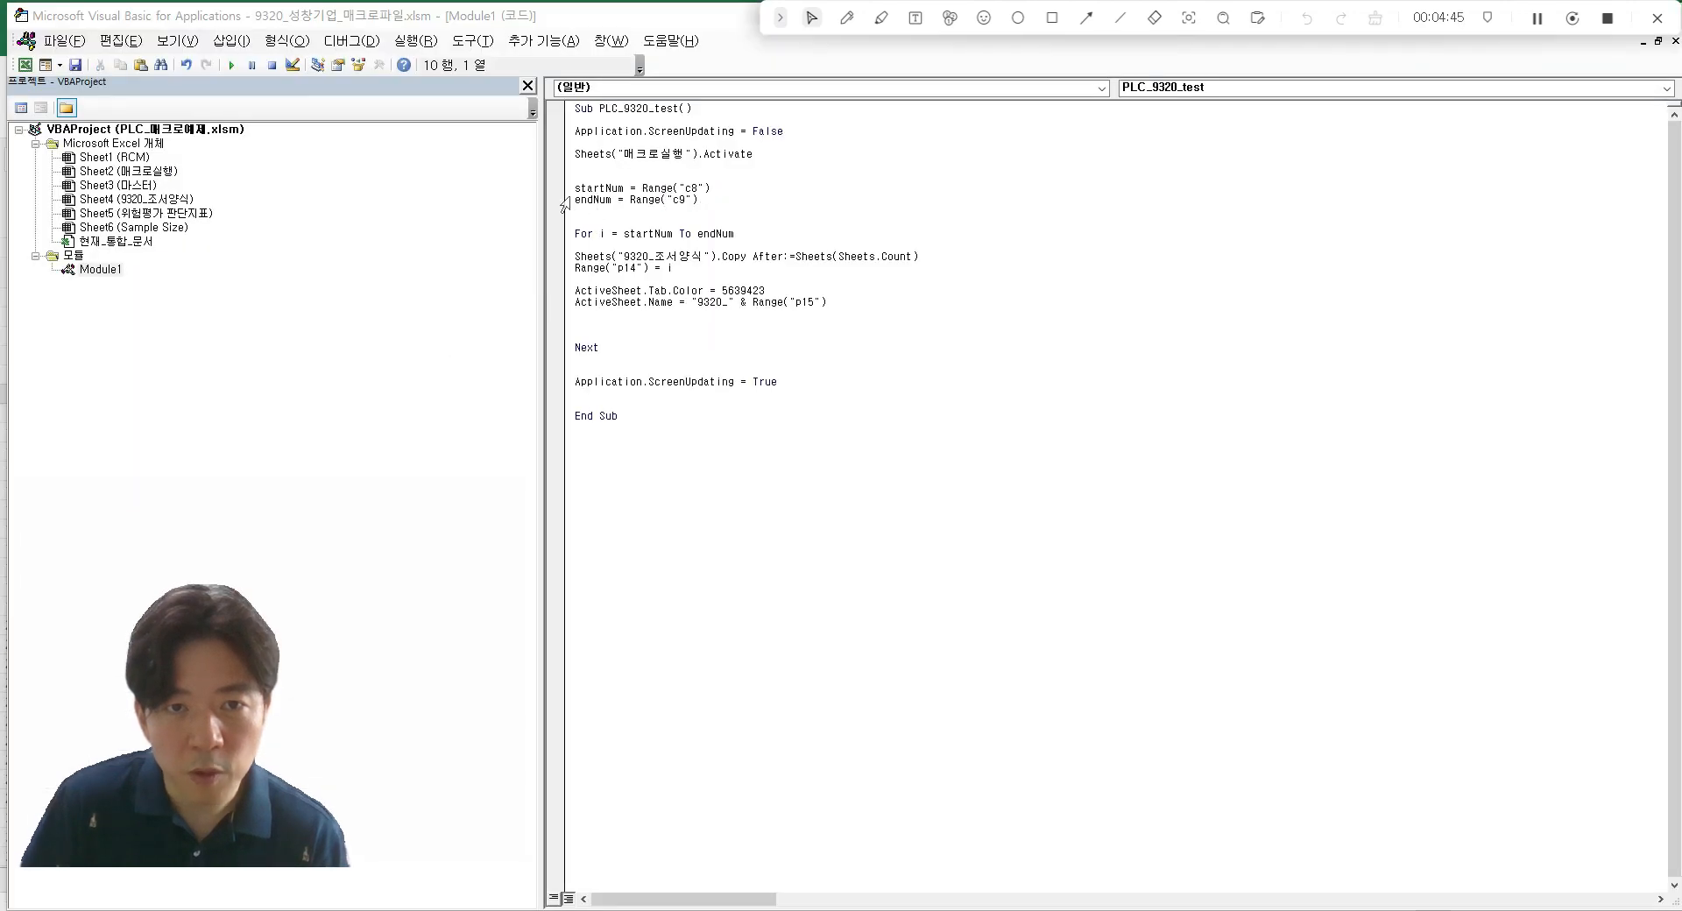
left_click_drag(586, 200, 719, 201)
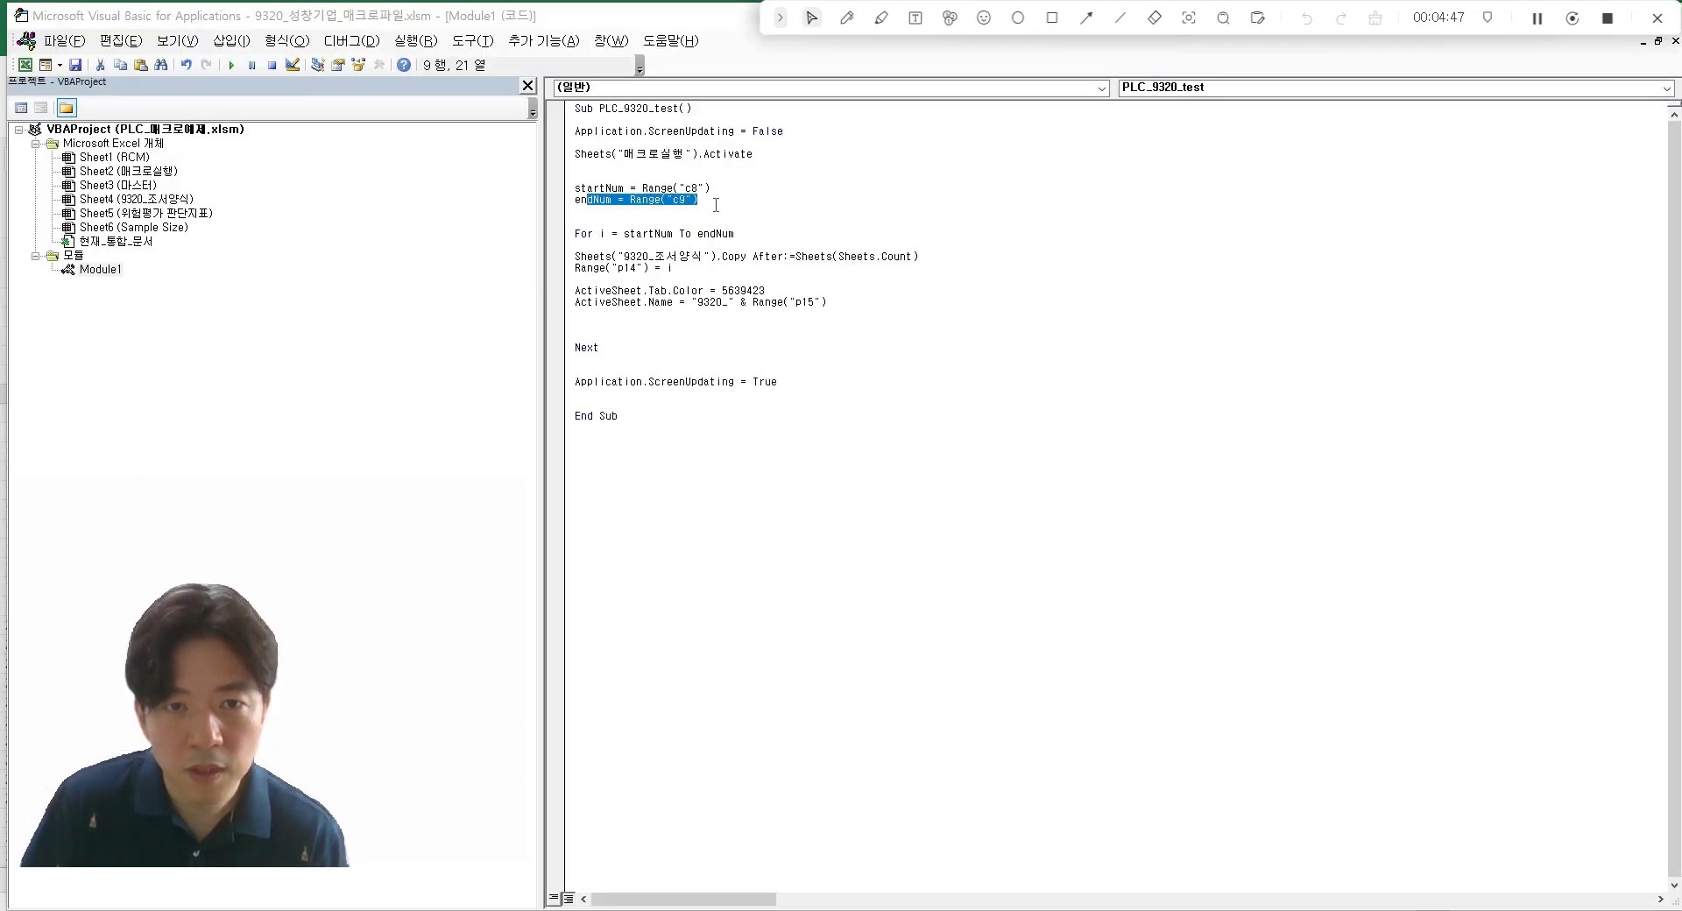
key("alt+Tab")
left_click(219, 415)
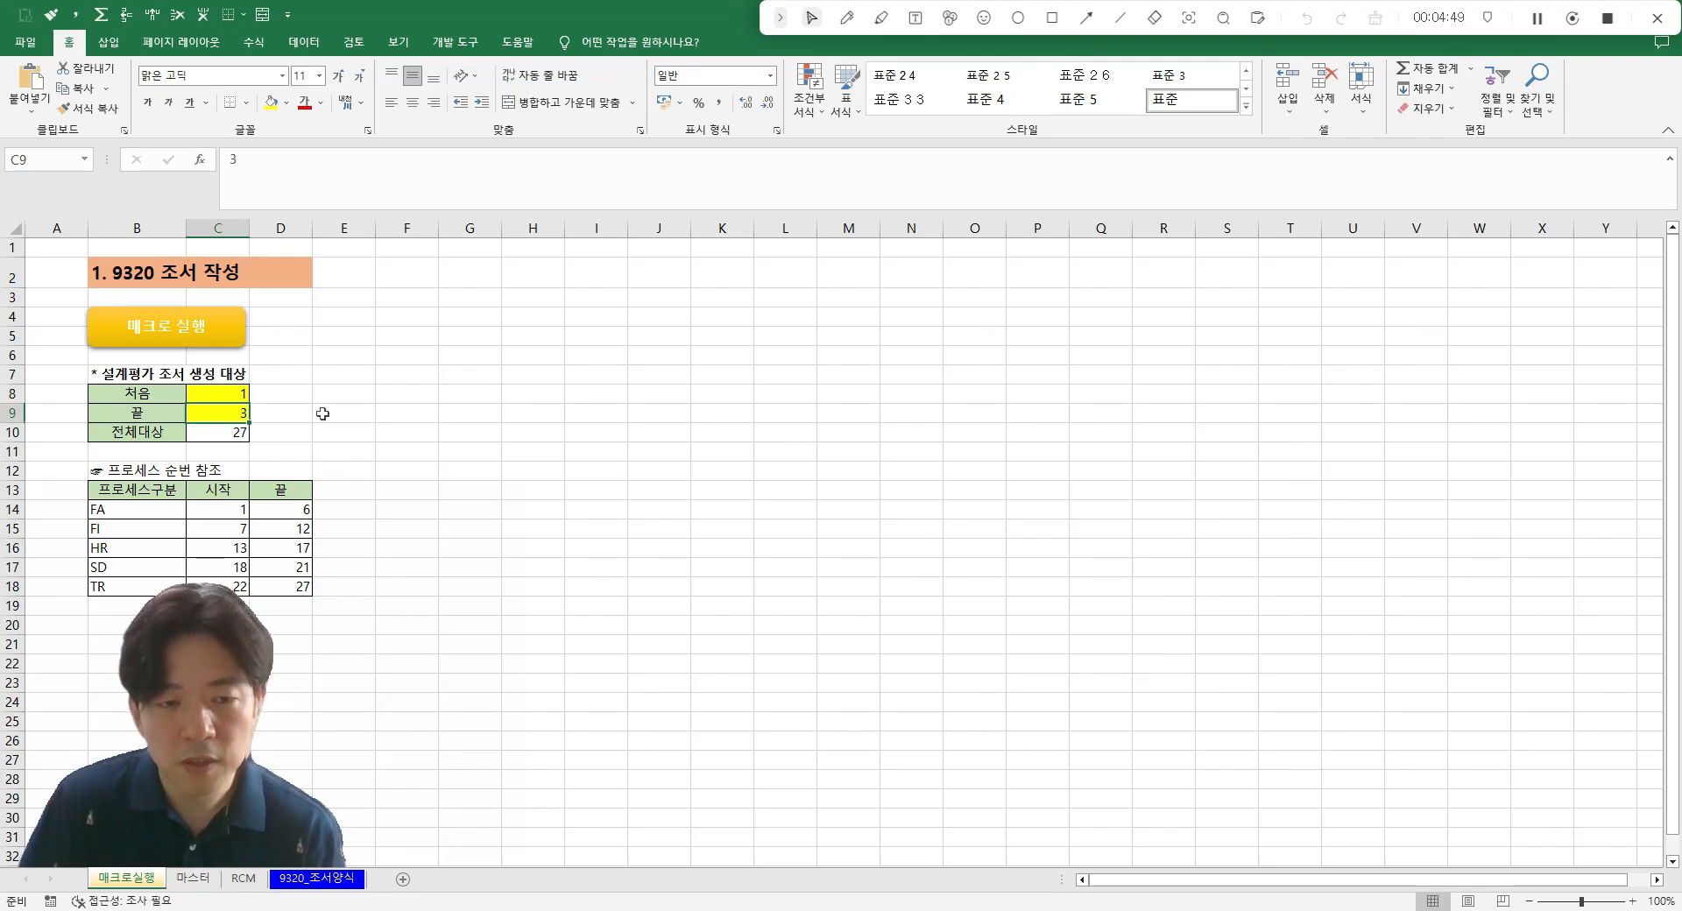
left_click_drag(213, 396, 224, 412)
key("alt+Tab")
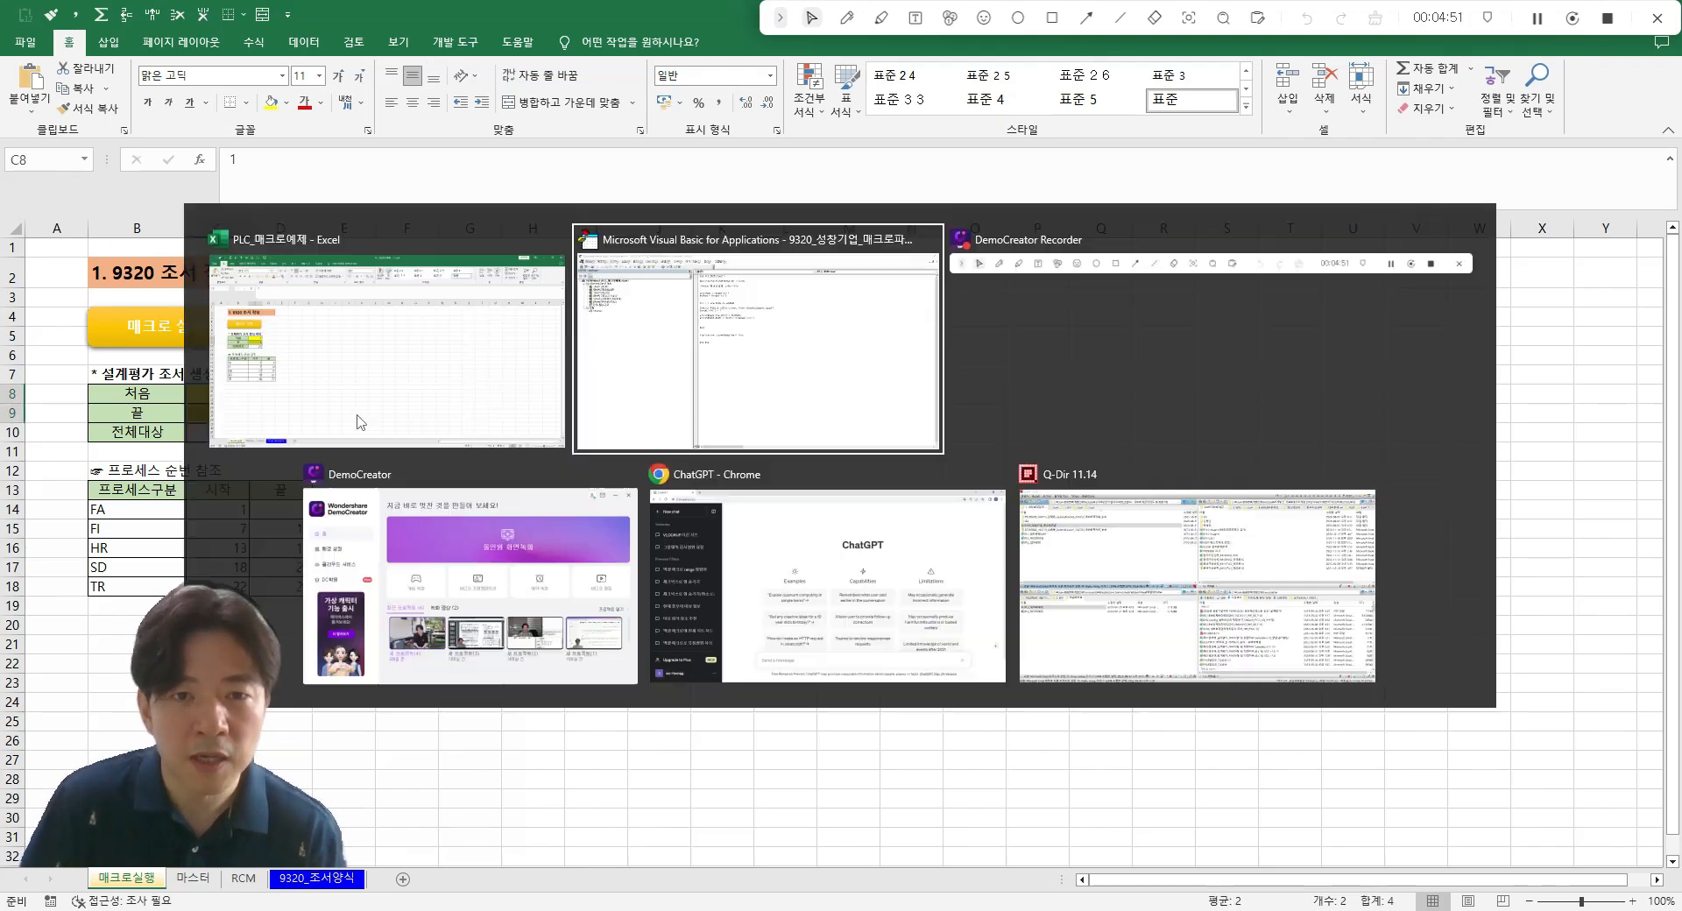
- Switch to the VBA editor and highlight the macro's loop body together with its opening For and closing Next lines
left_click_drag(704, 200, 1056, 311)
left_click(609, 246)
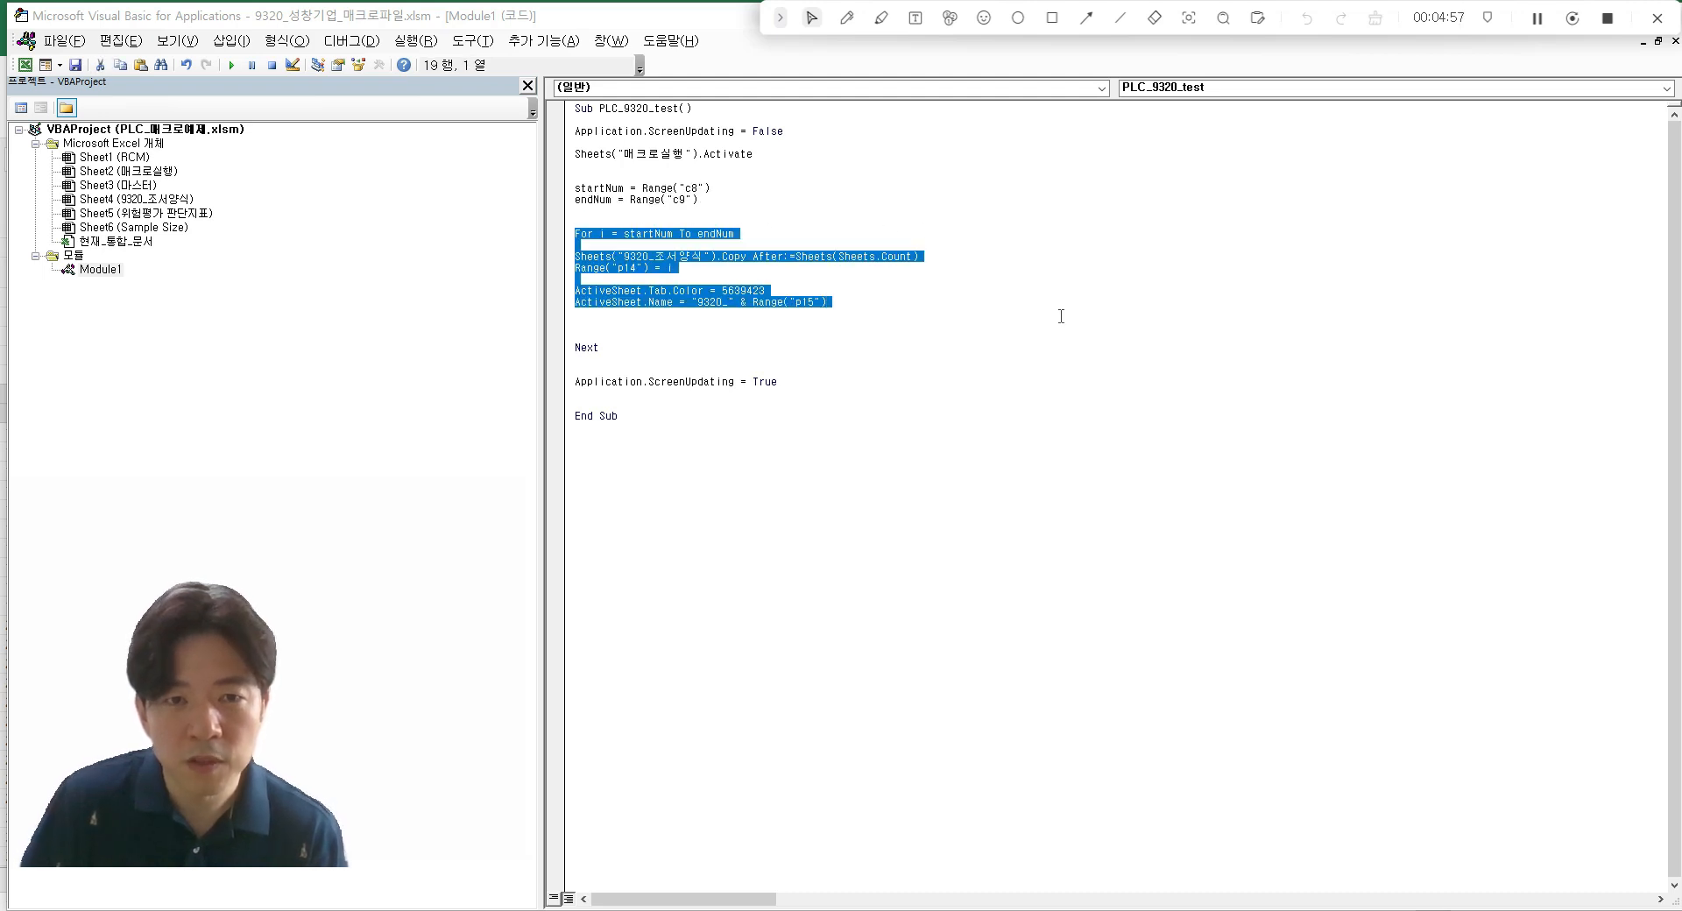
left_click(1014, 332)
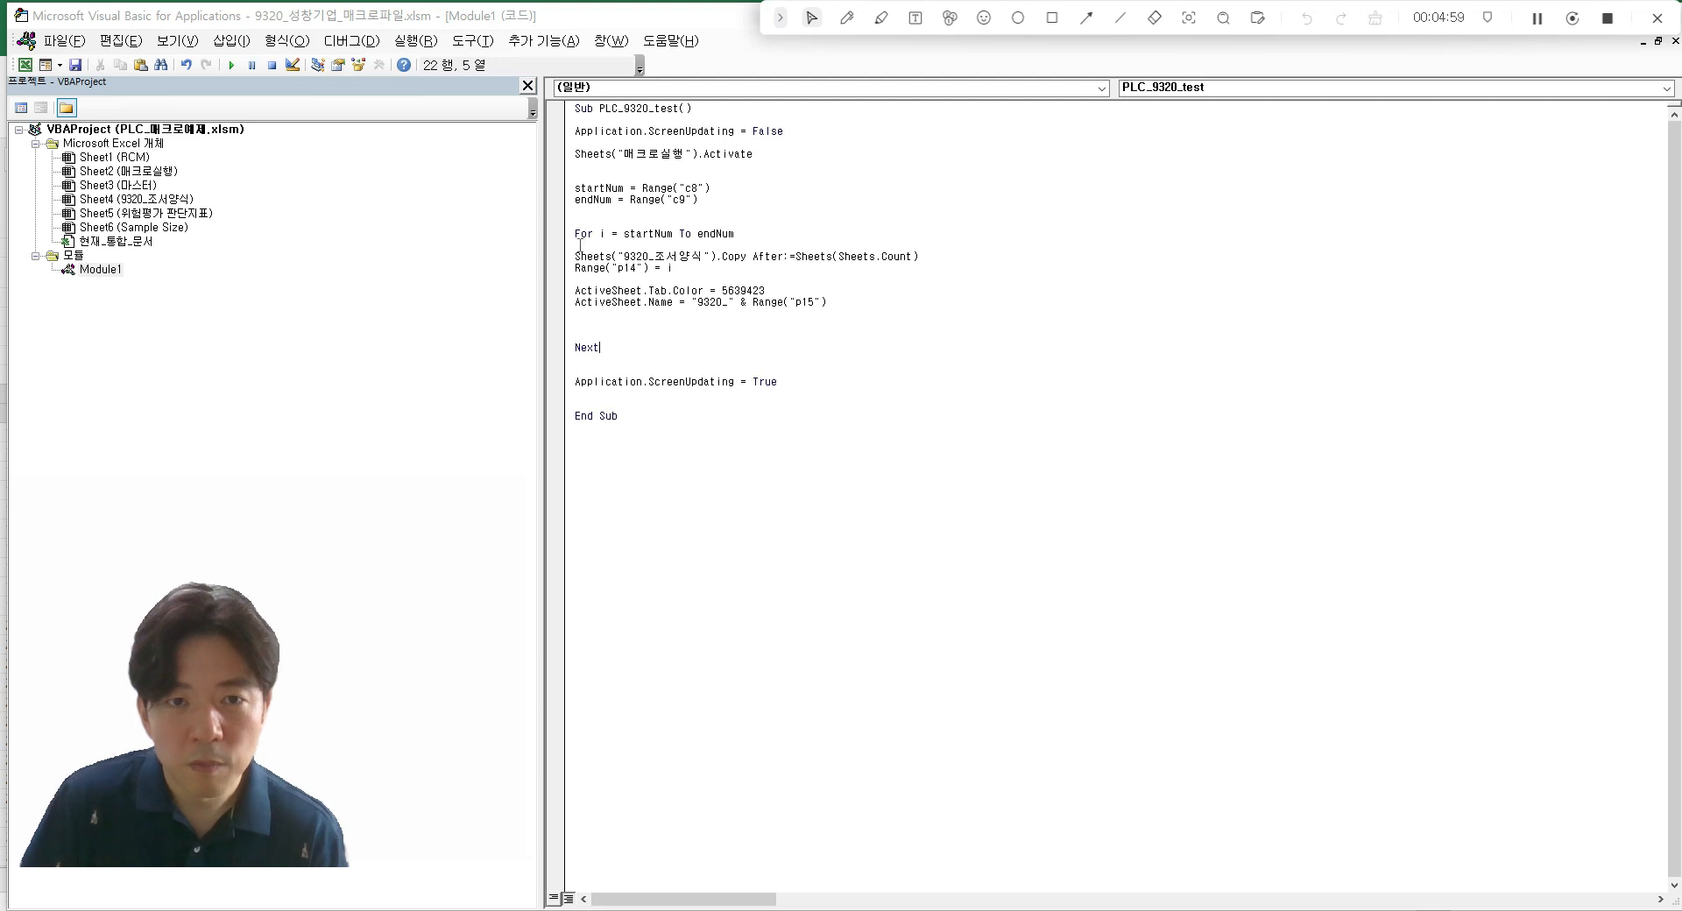
left_click_drag(577, 234, 736, 235)
left_click_drag(605, 348, 577, 348)
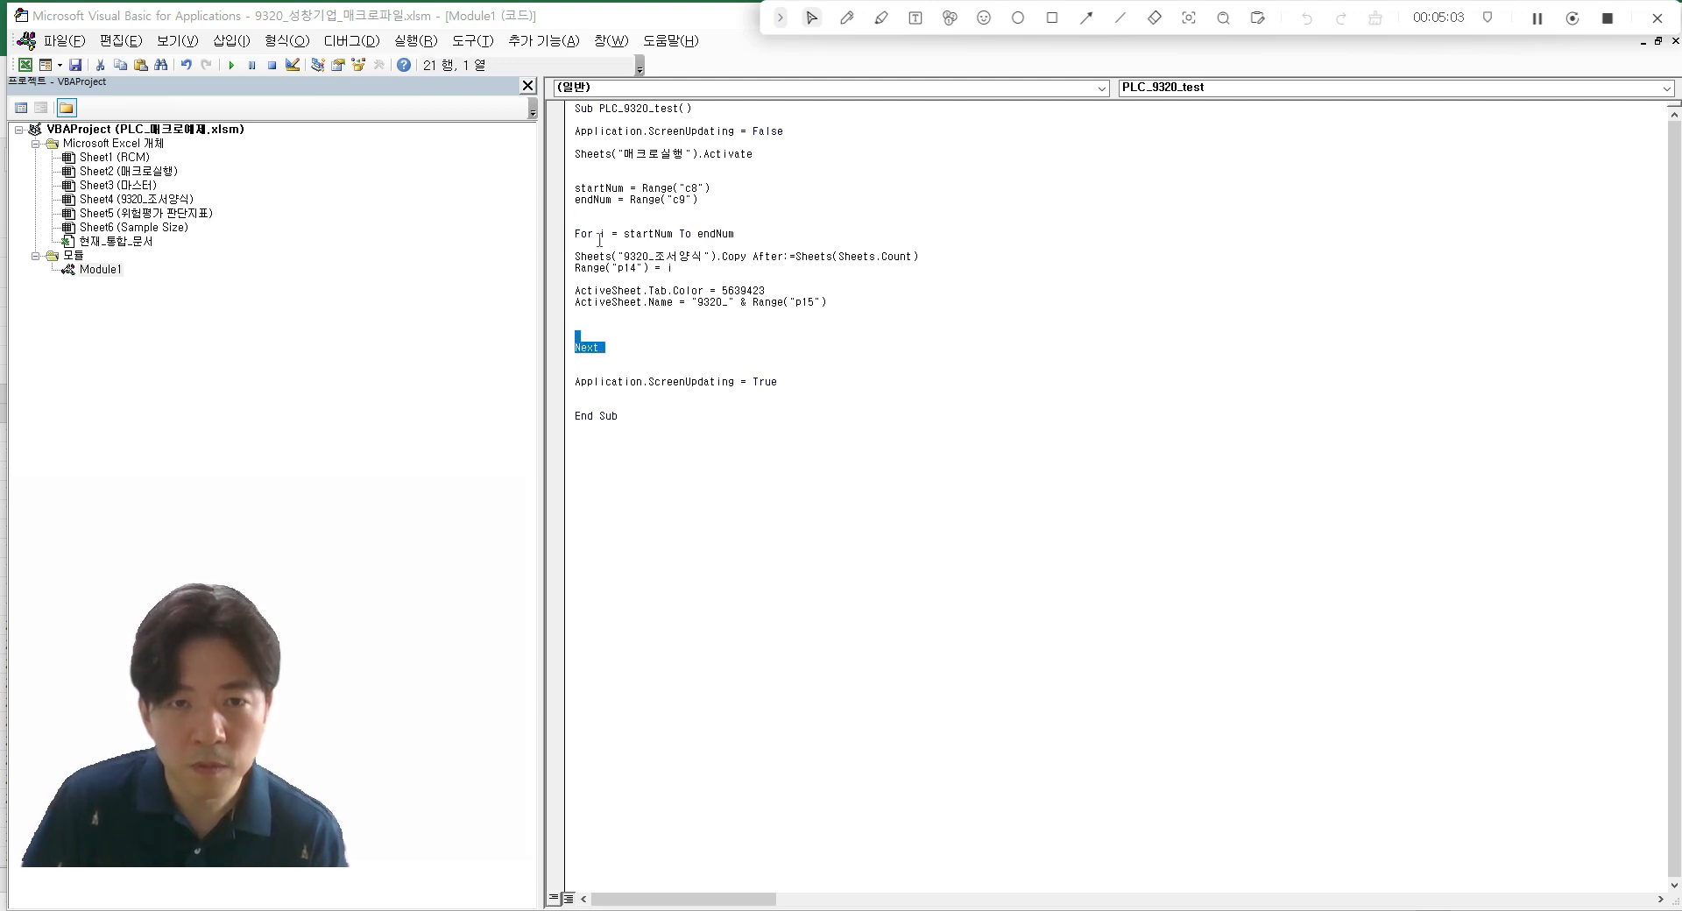
- Examine the counter i and its startNum To endNum range in the macro's For line
left_click_drag(594, 235, 626, 237)
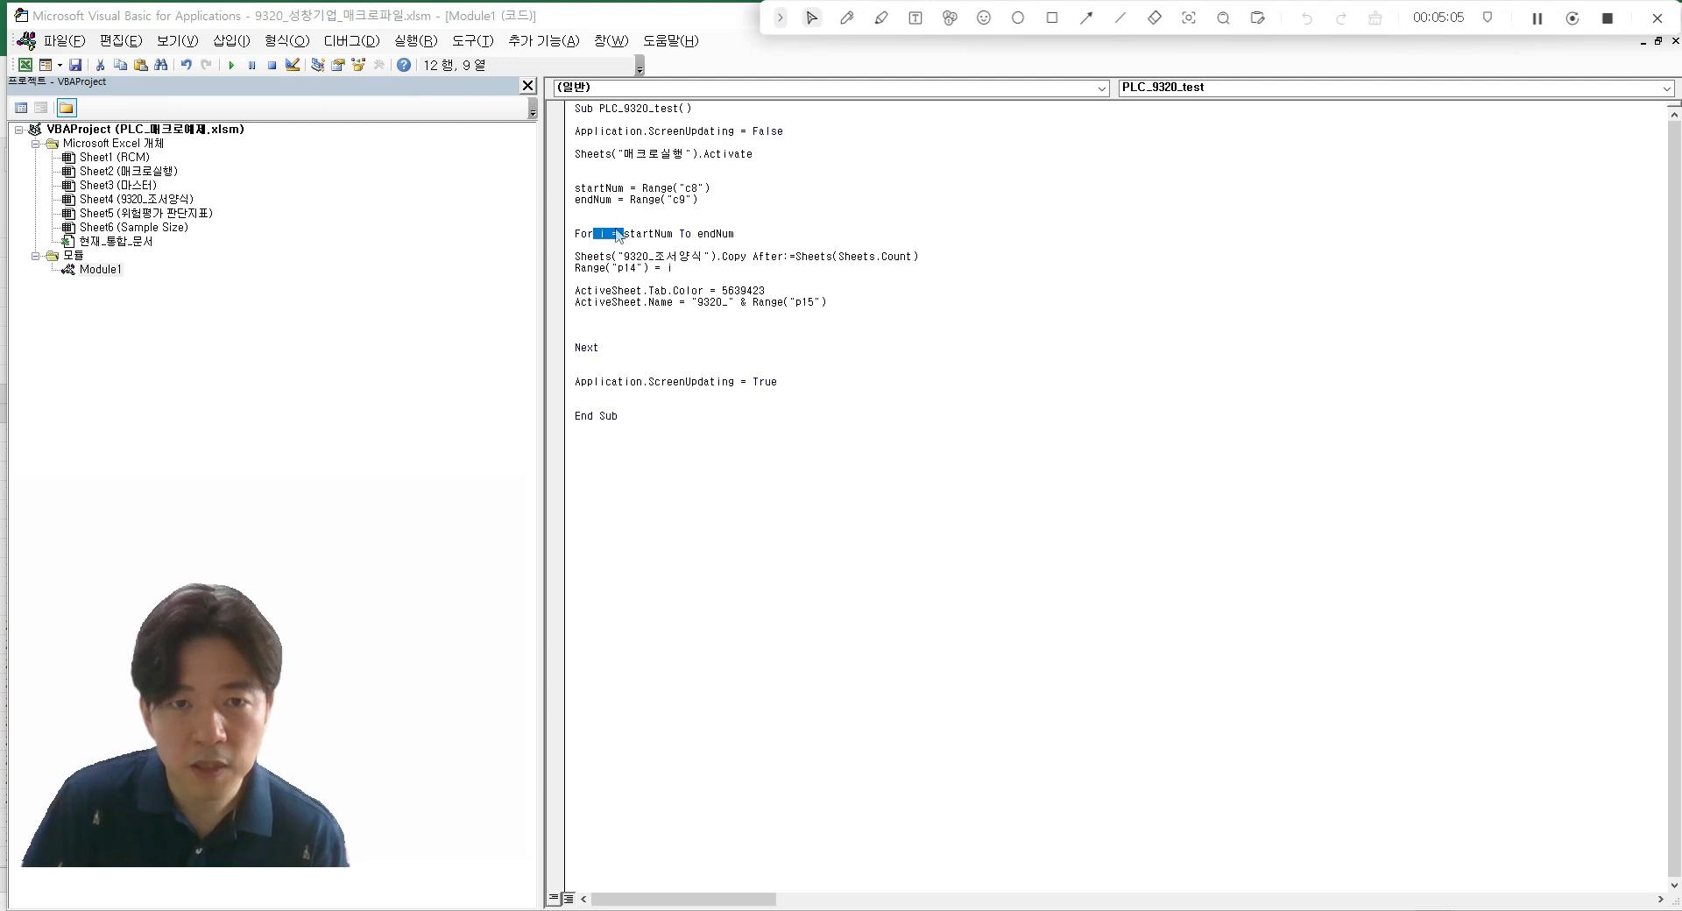
left_click(606, 235)
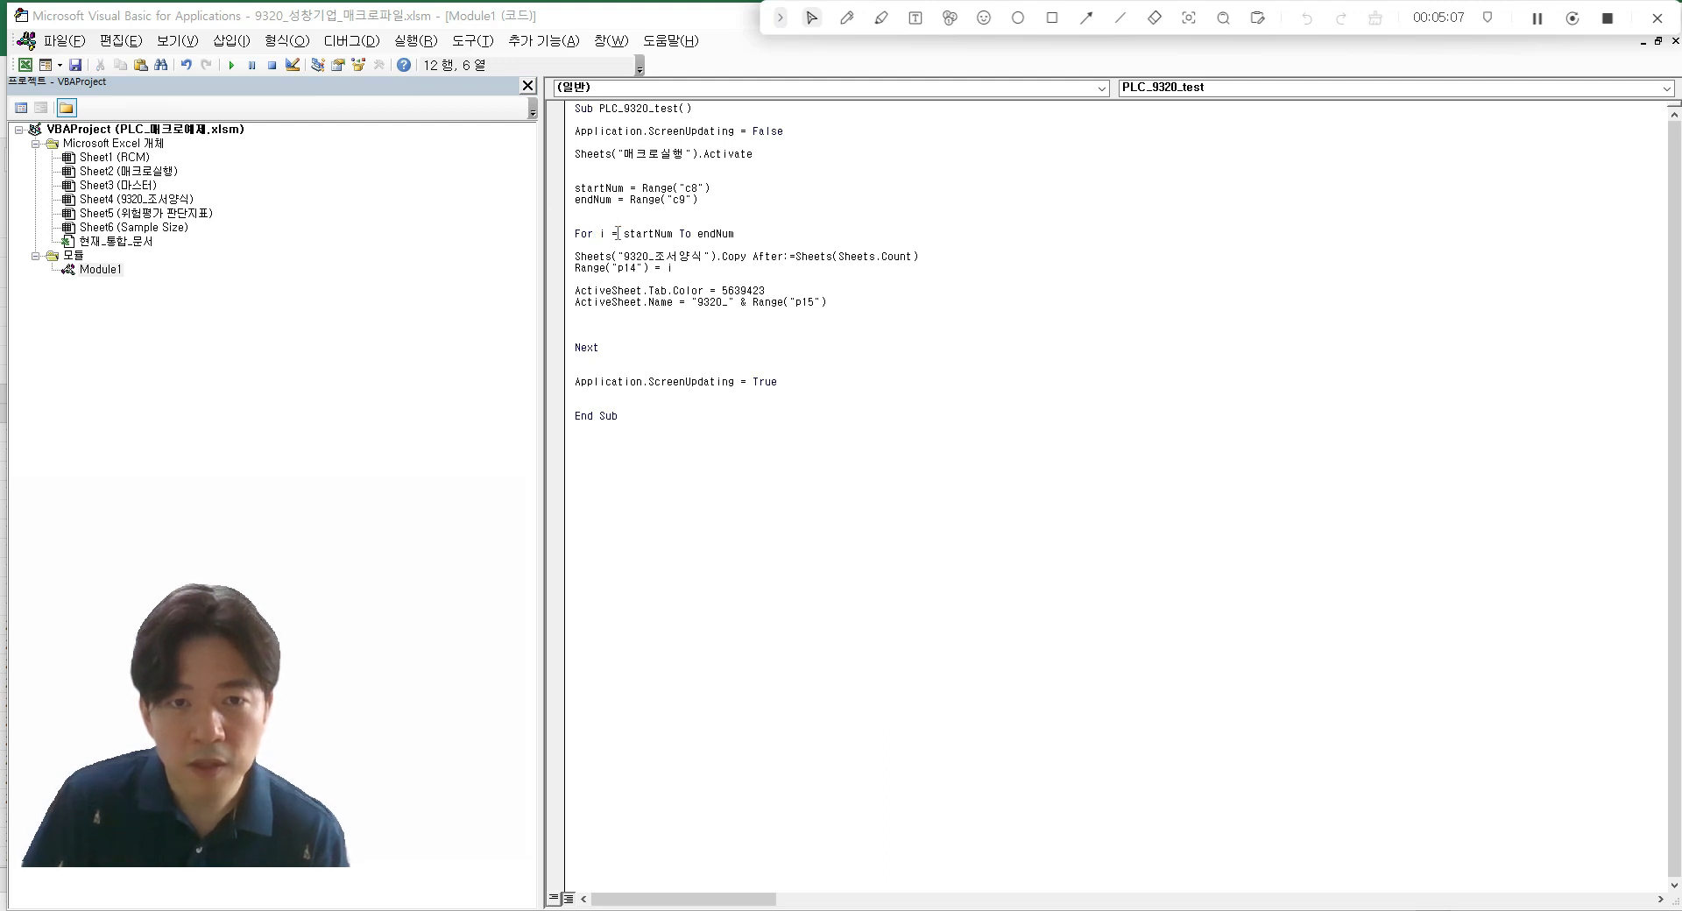
left_click_drag(624, 235, 633, 237)
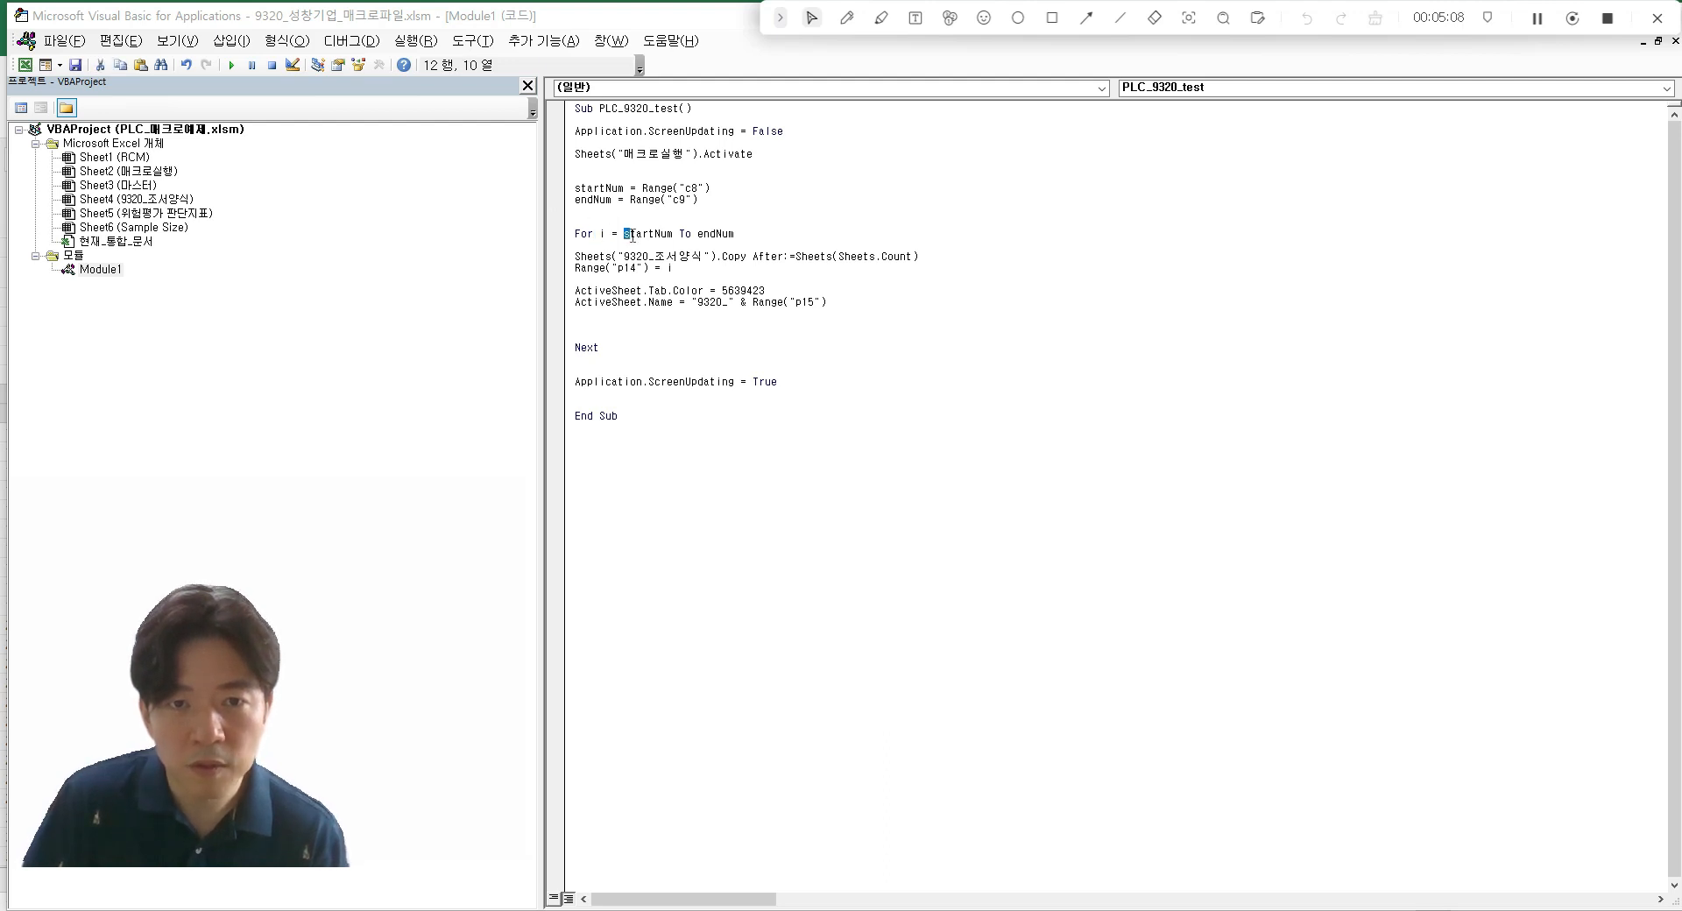
double_click(701, 234)
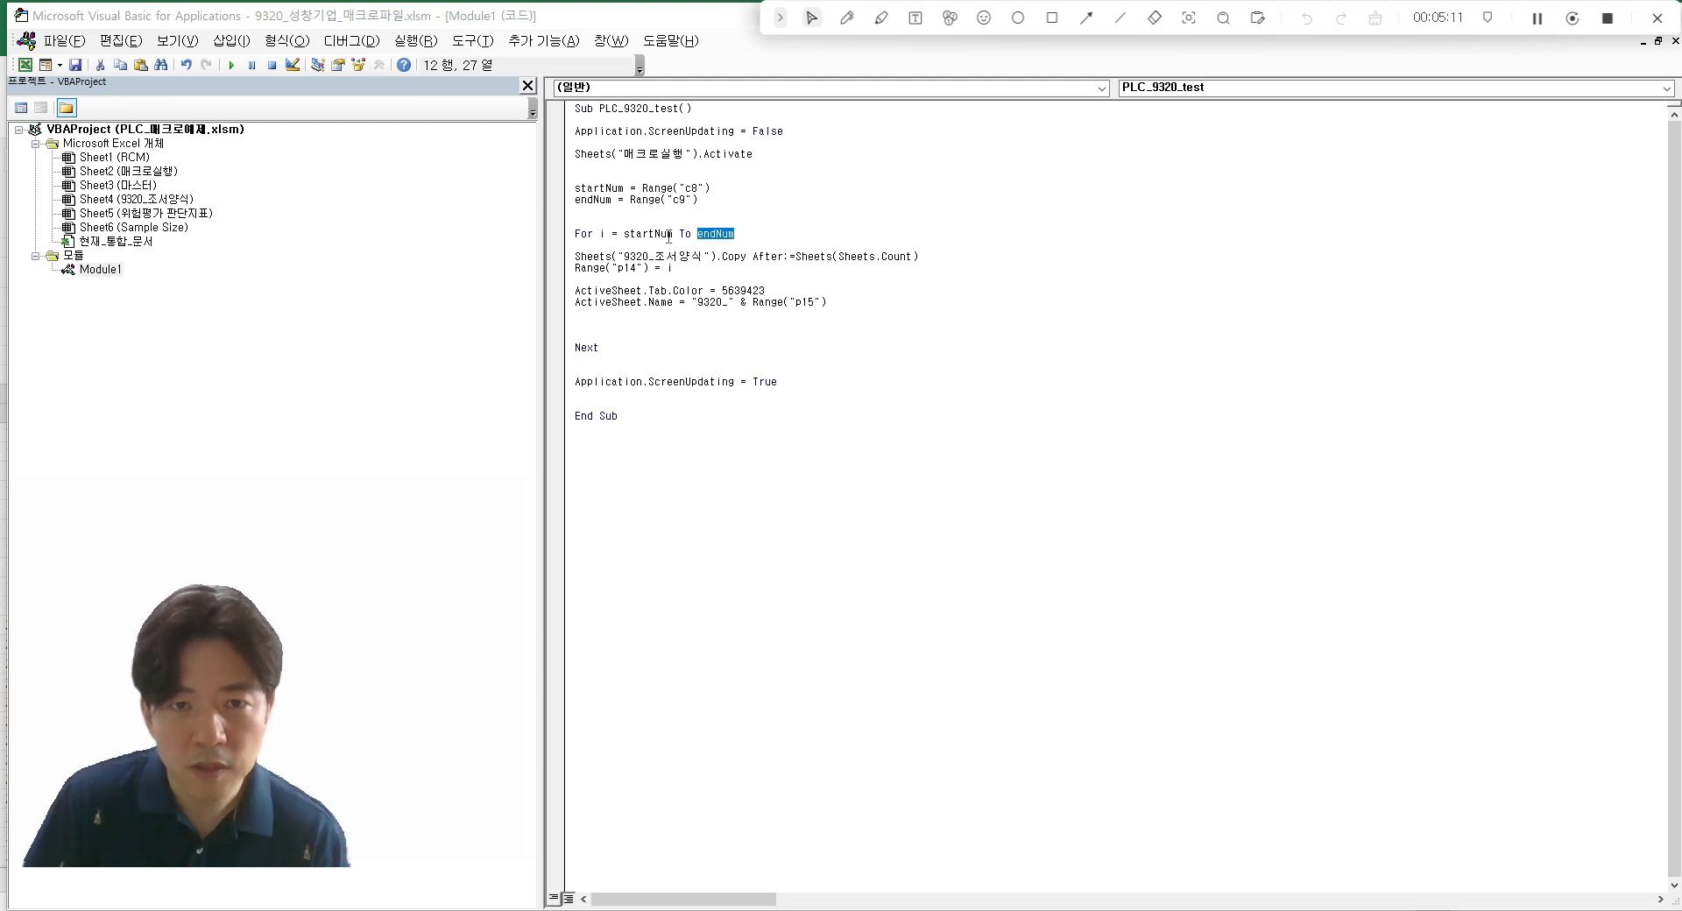
- Examine the loop line that copies the 9320_조서양식 sheet after the last sheet
left_click(764, 272)
left_click_drag(578, 255, 846, 254)
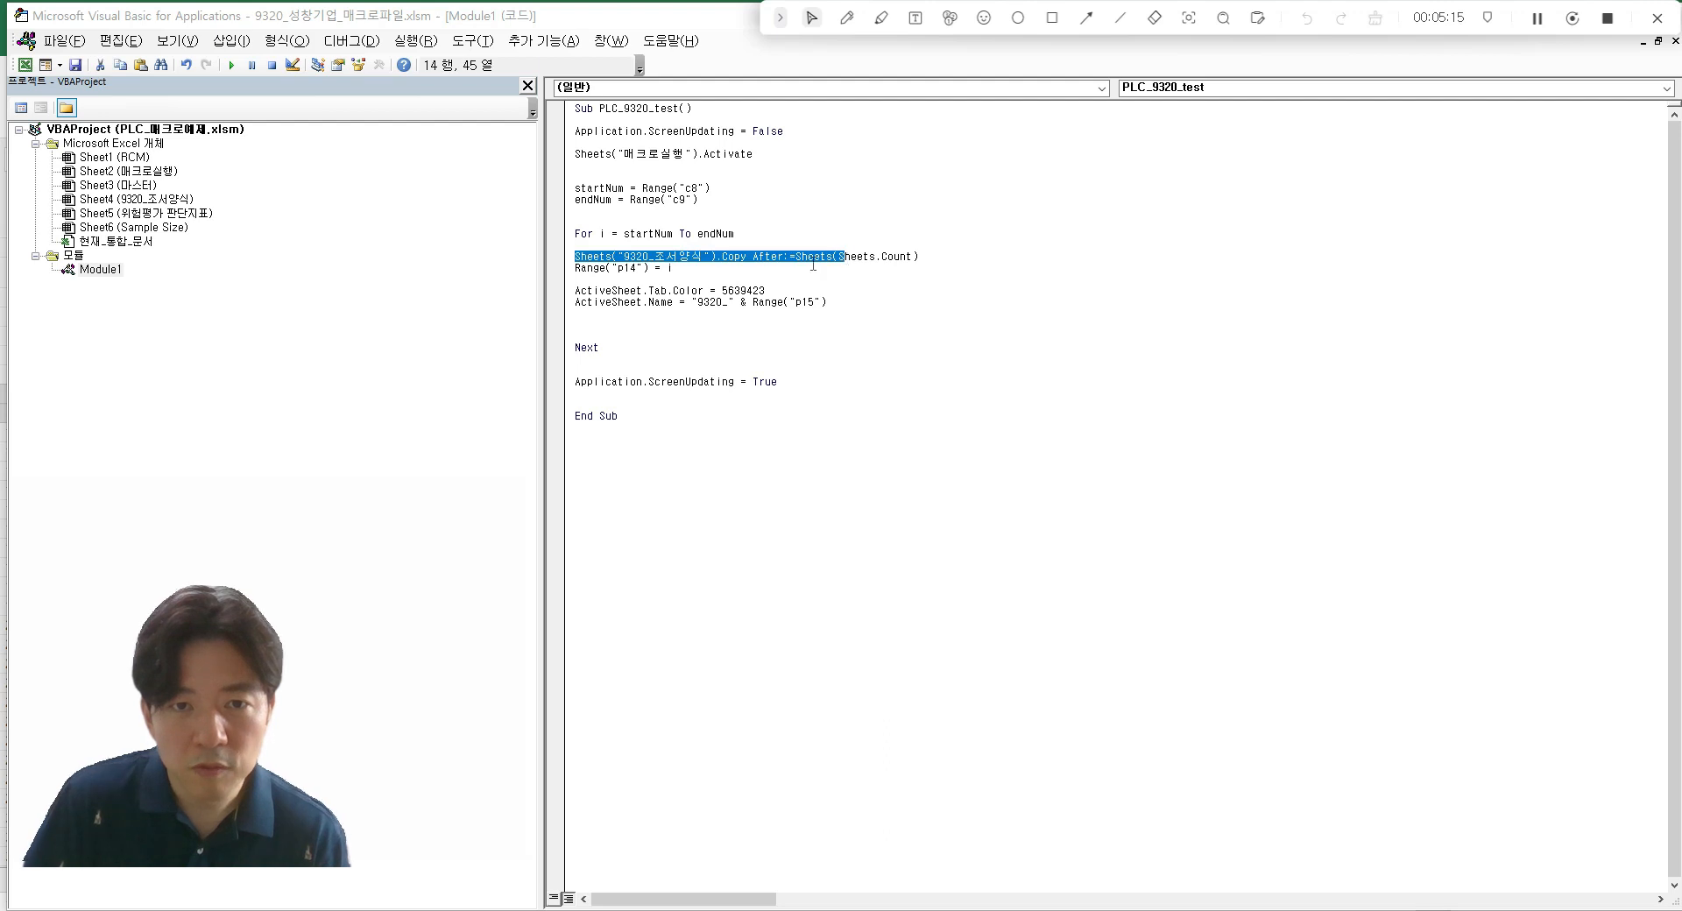
left_click_drag(713, 257, 922, 254)
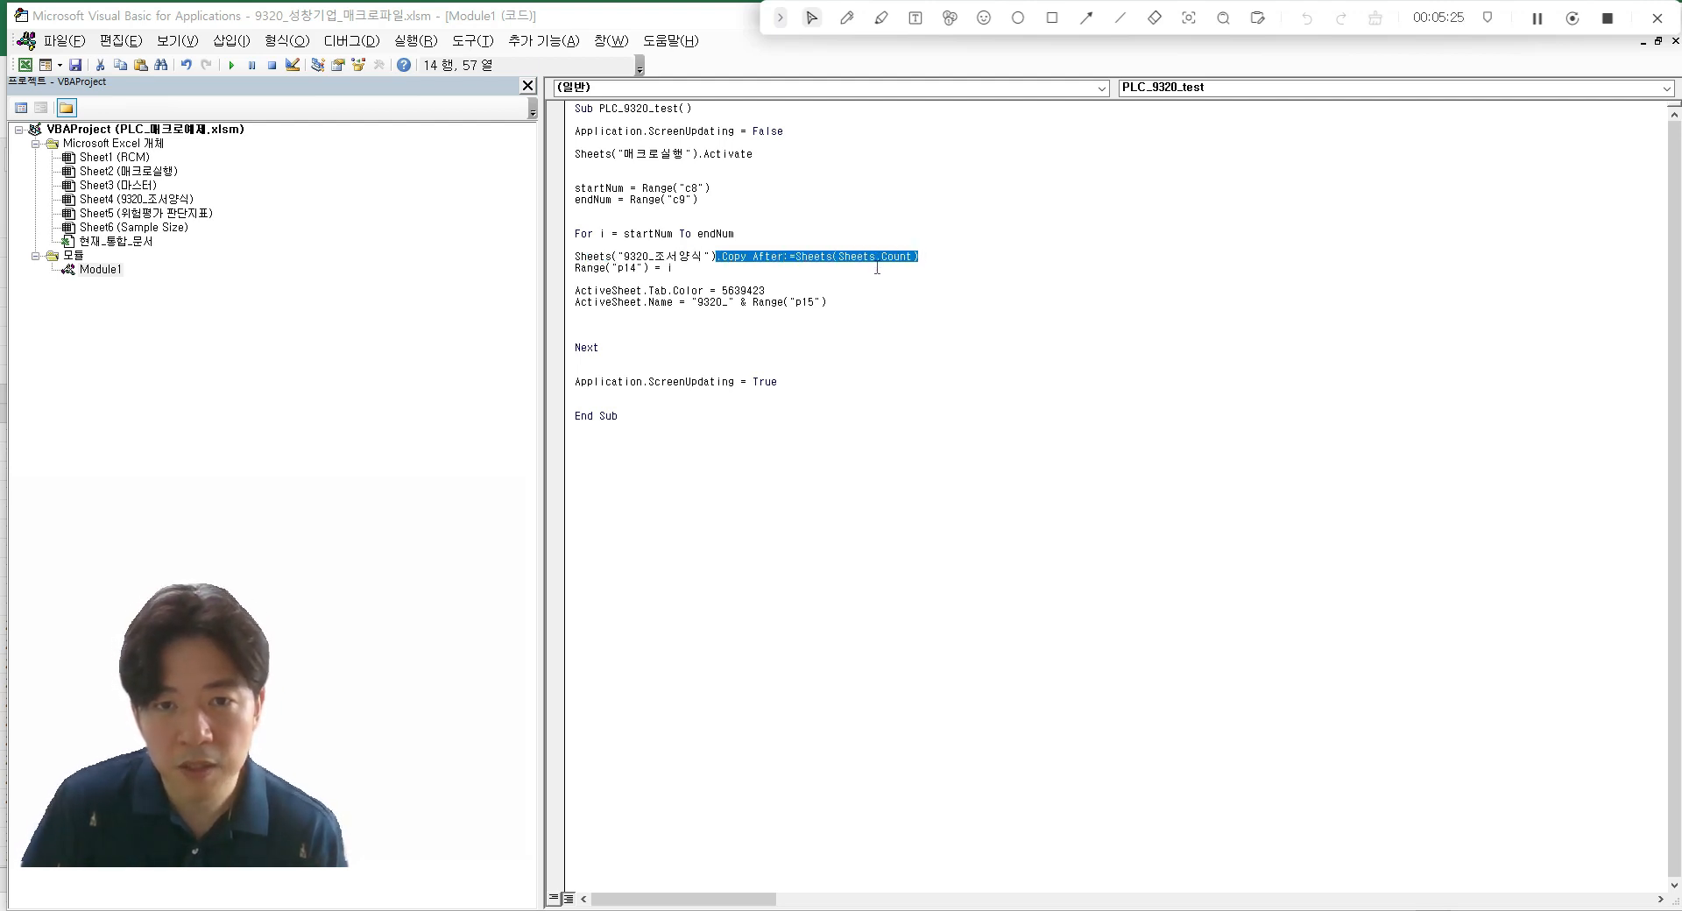
left_click_drag(922, 256, 573, 257)
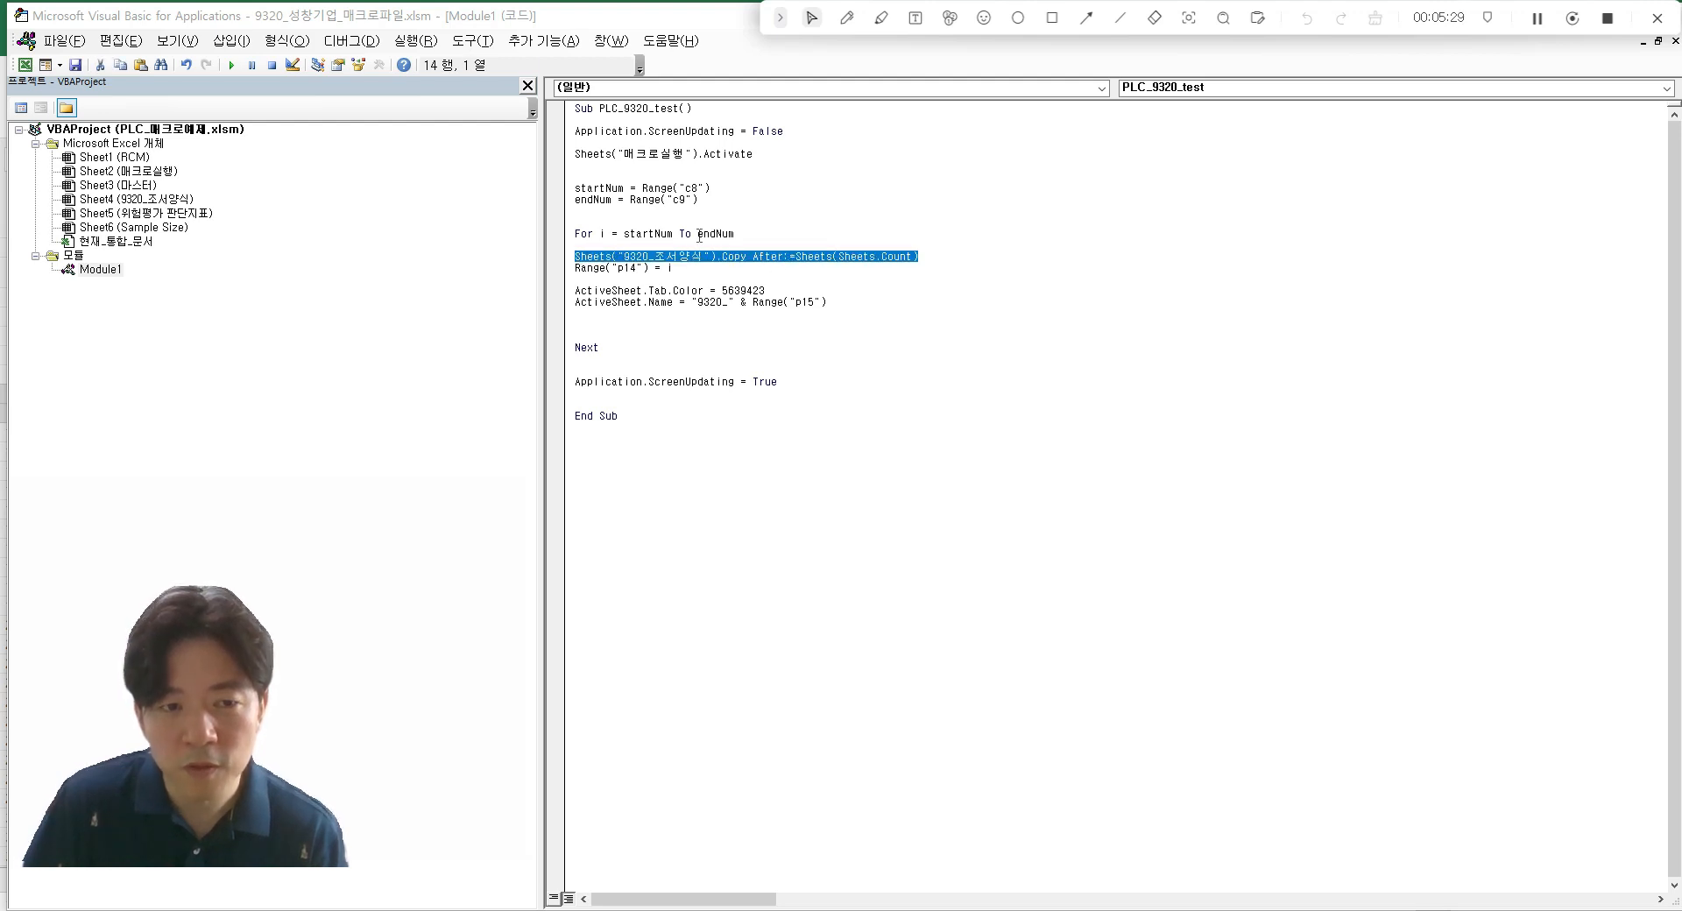
- Compare the macro line Range("p14") = i with the 순번 cell P14 on the 9320_조서양식 sheet in Excel
left_click(935, 370)
left_click_drag(679, 268, 540, 269)
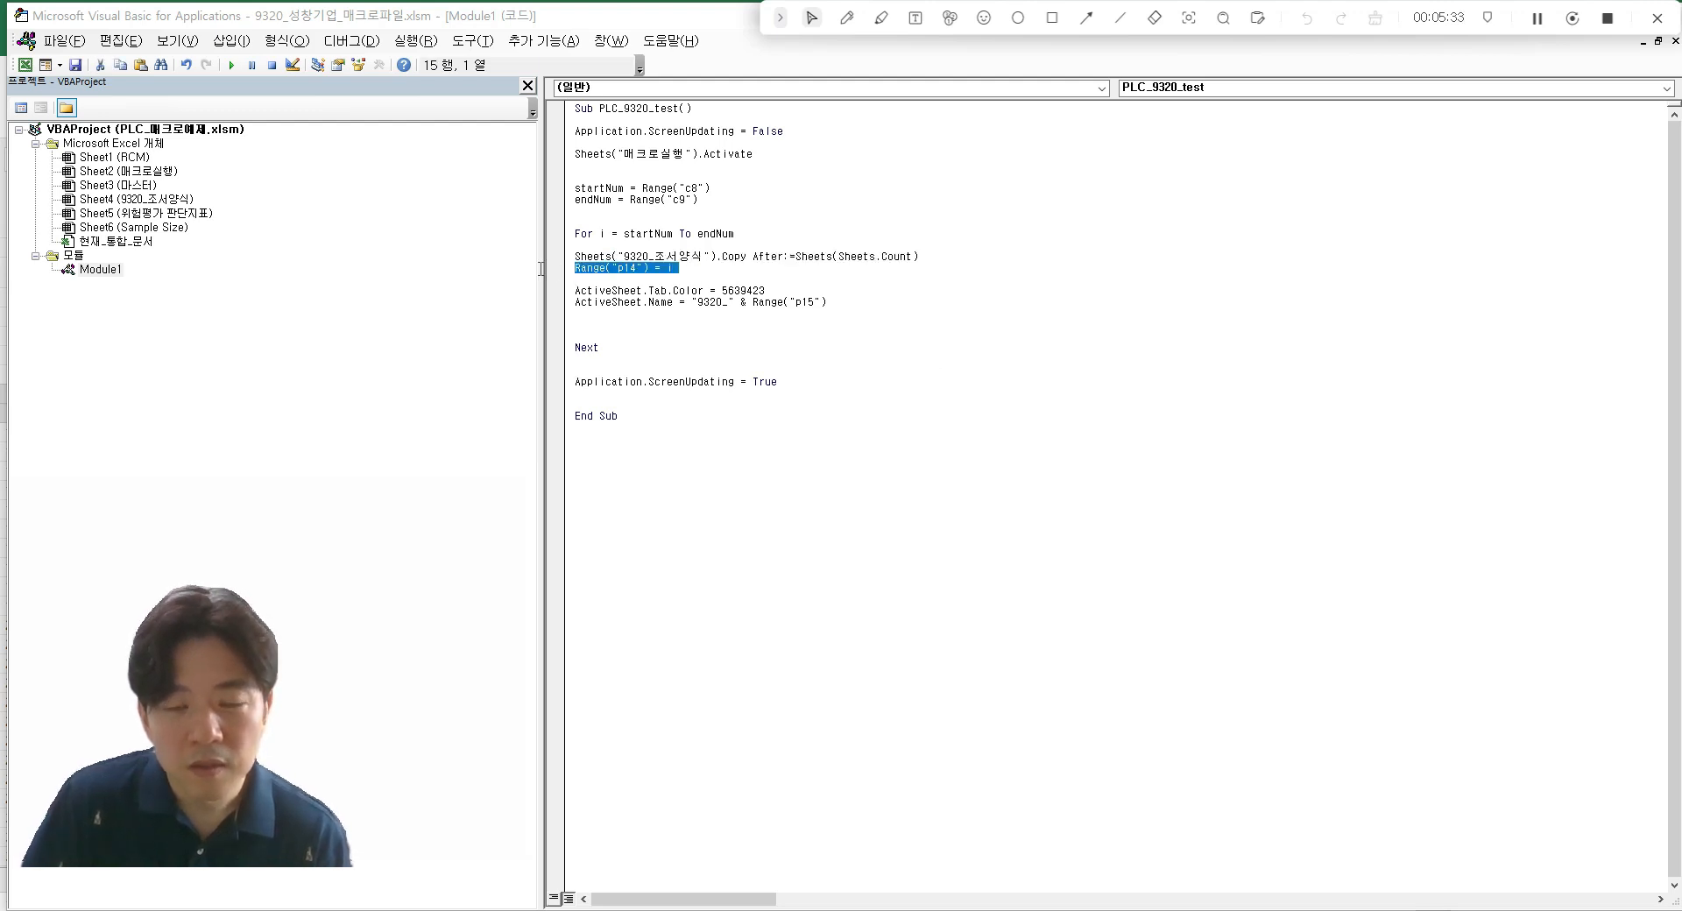
left_click(619, 277)
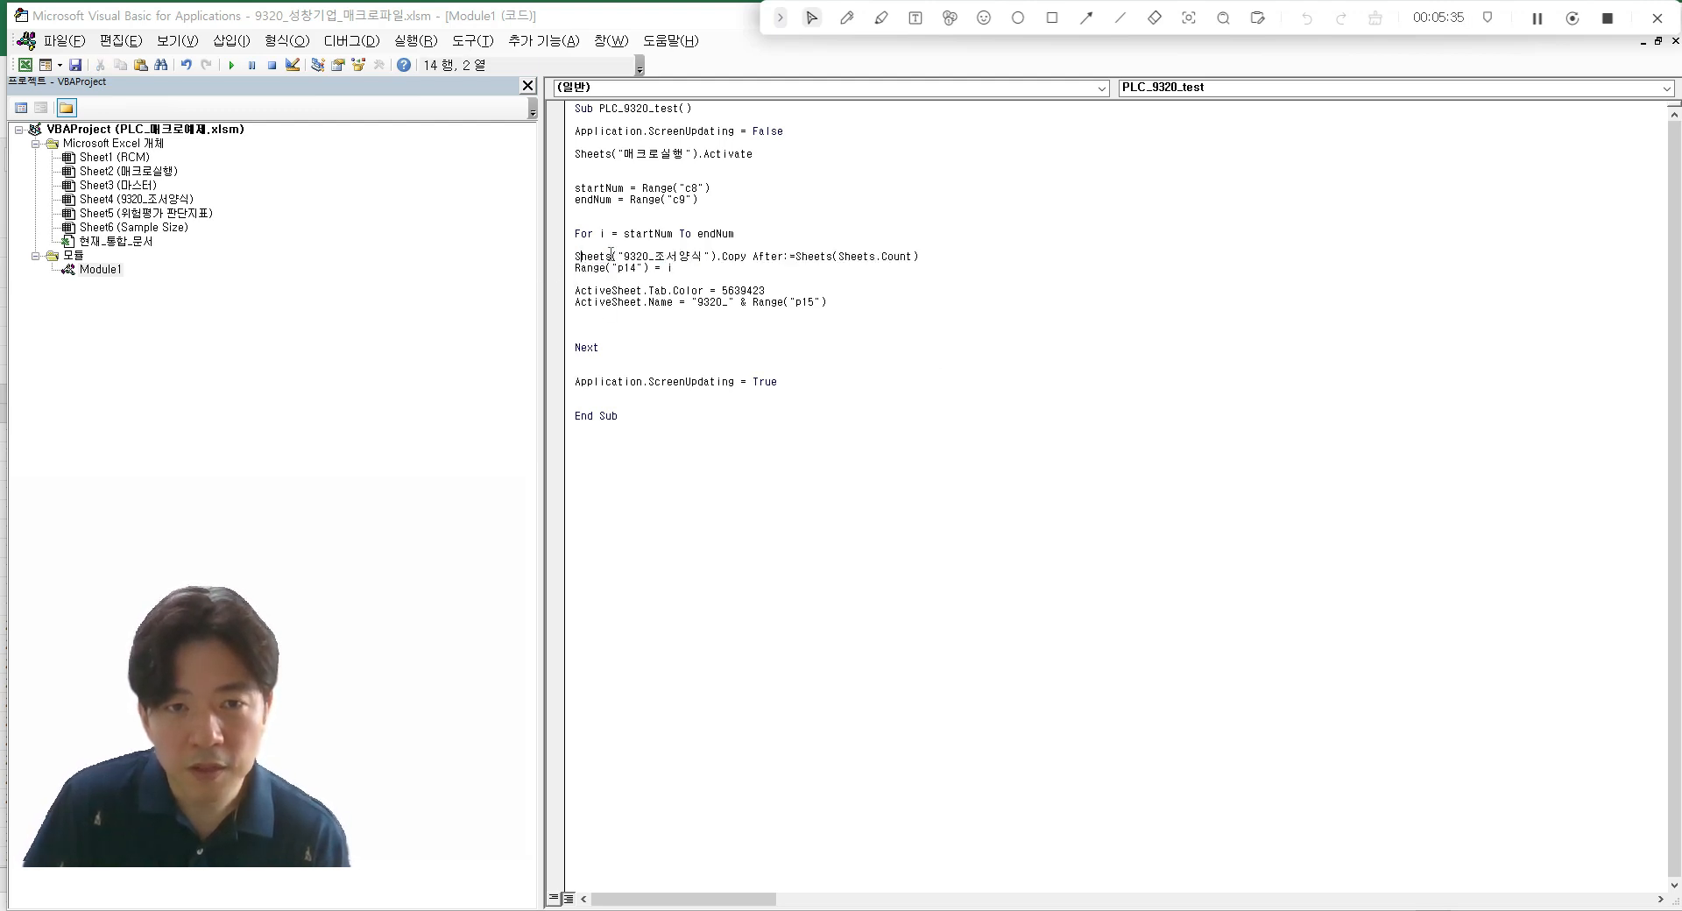
left_click_drag(611, 255, 1005, 255)
key("alt+Tab")
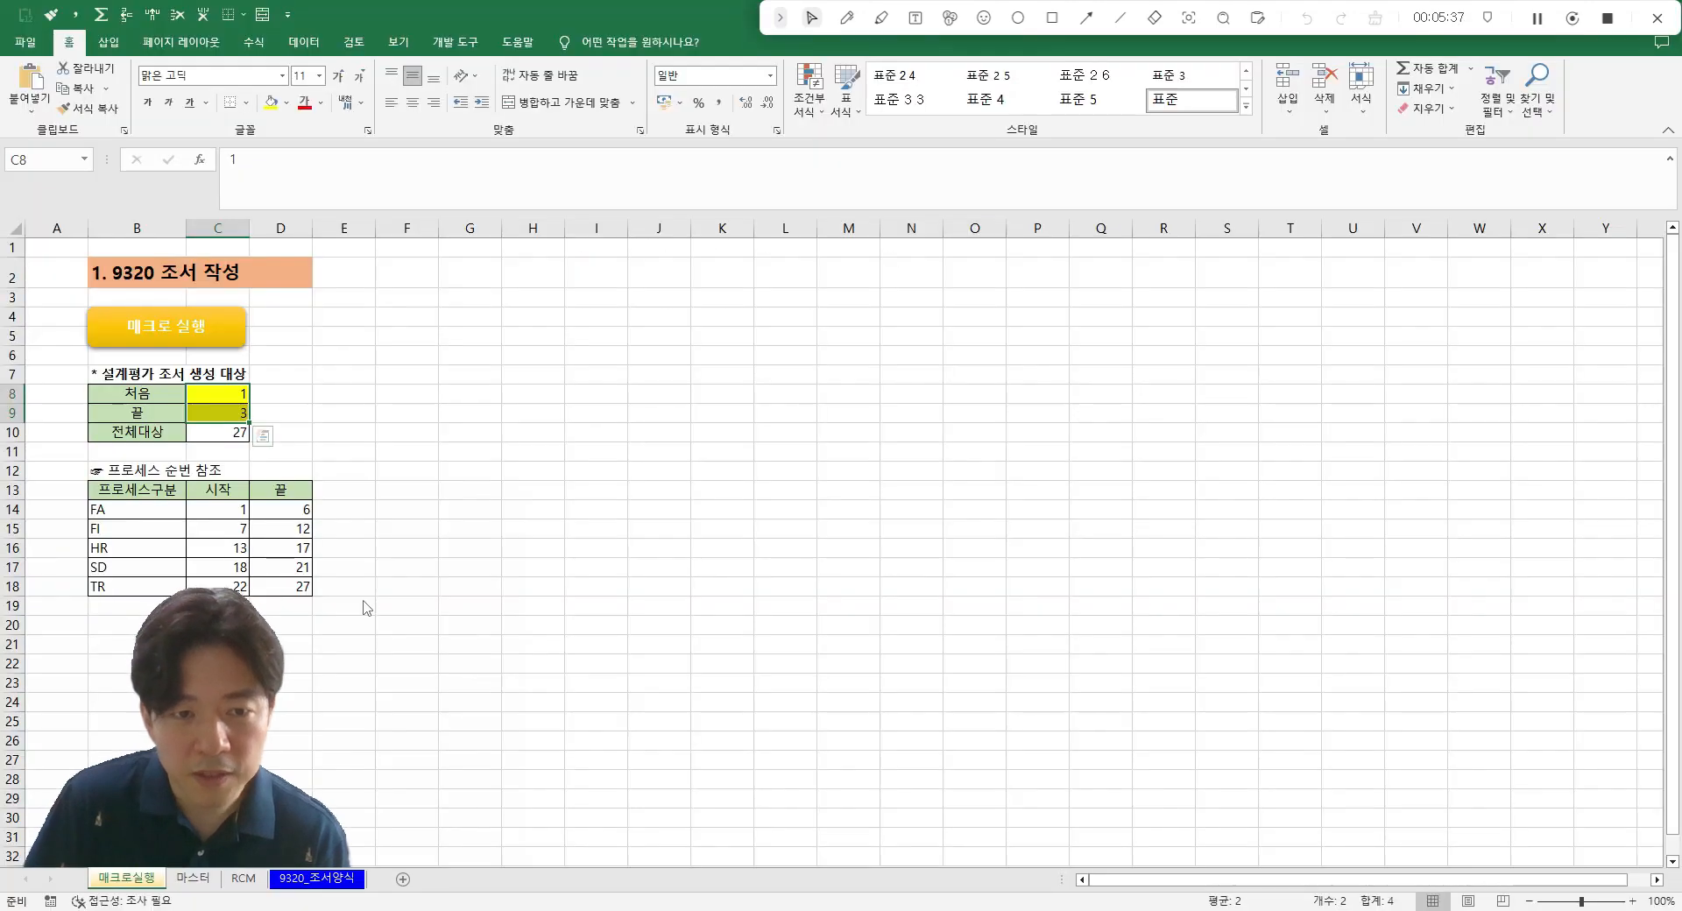
left_click(319, 879)
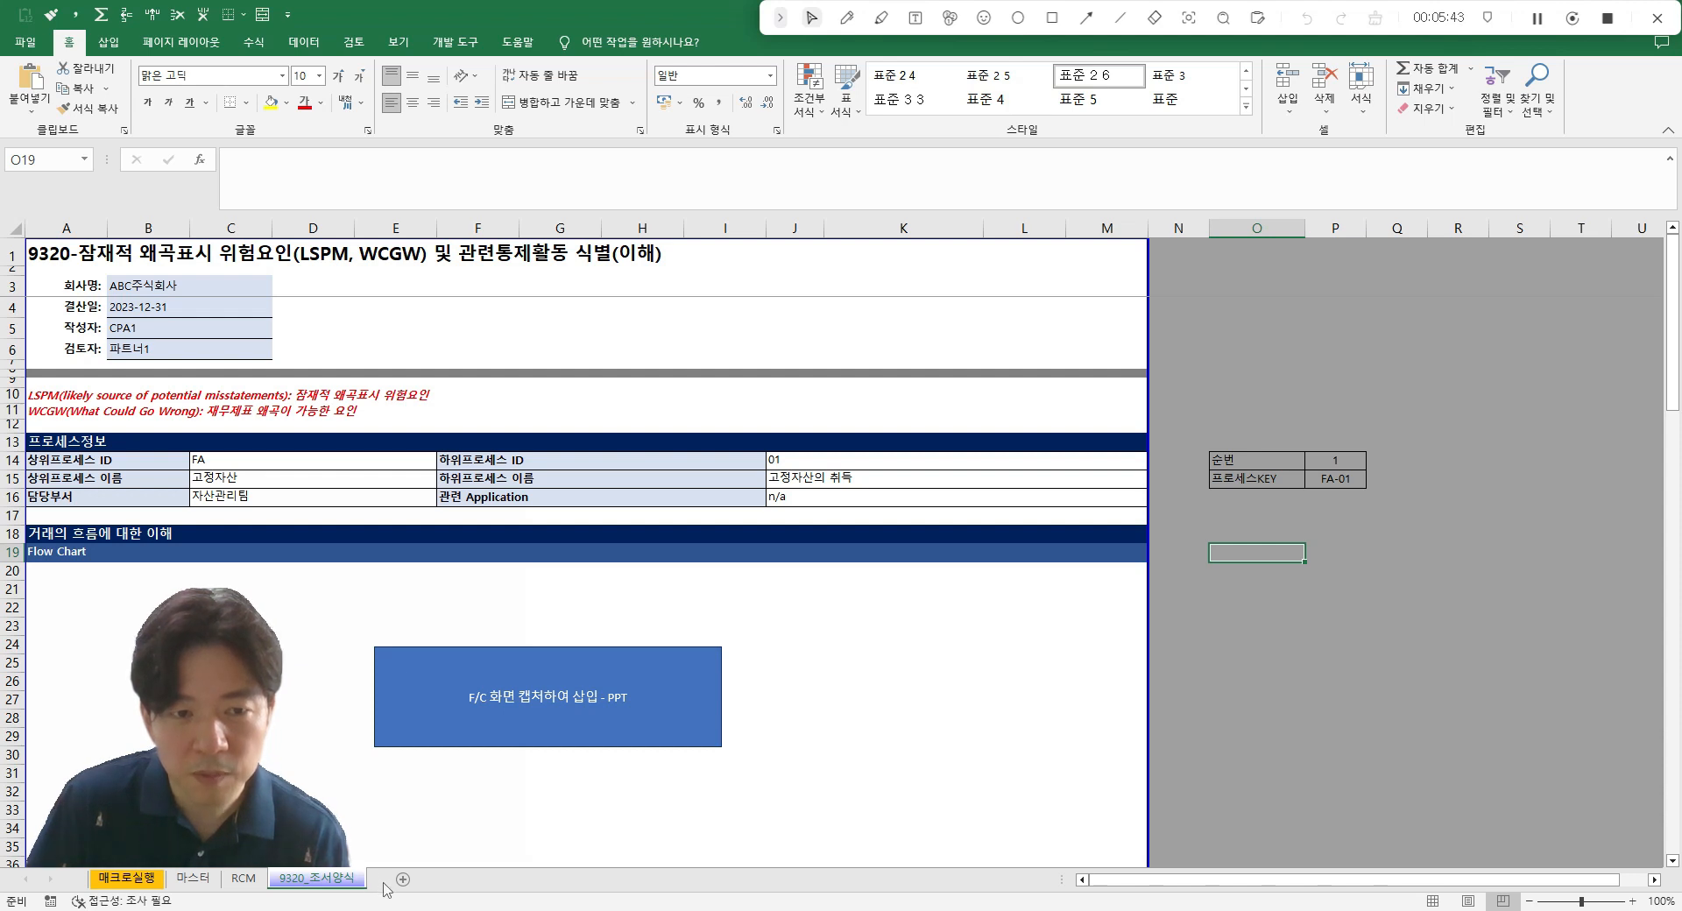
left_click(1354, 465)
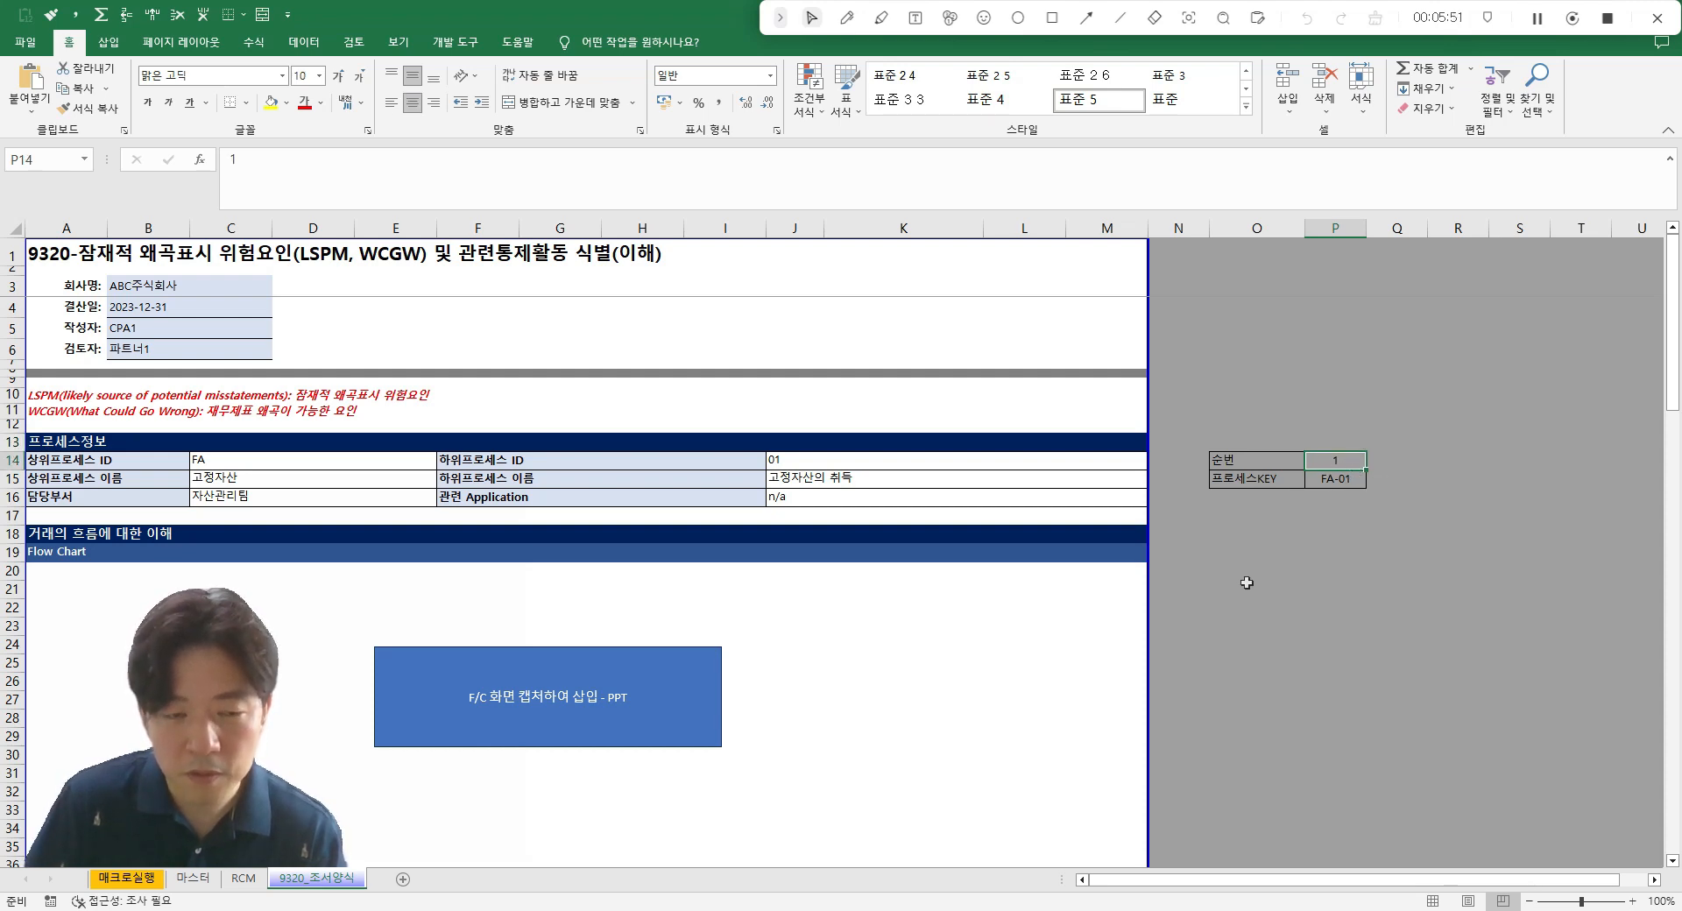
- Return to the VBA editor and examine the ActiveSheet.Tab.Color line that sets the copied sheet's tab colour
key("alt+F11")
left_click(745, 289)
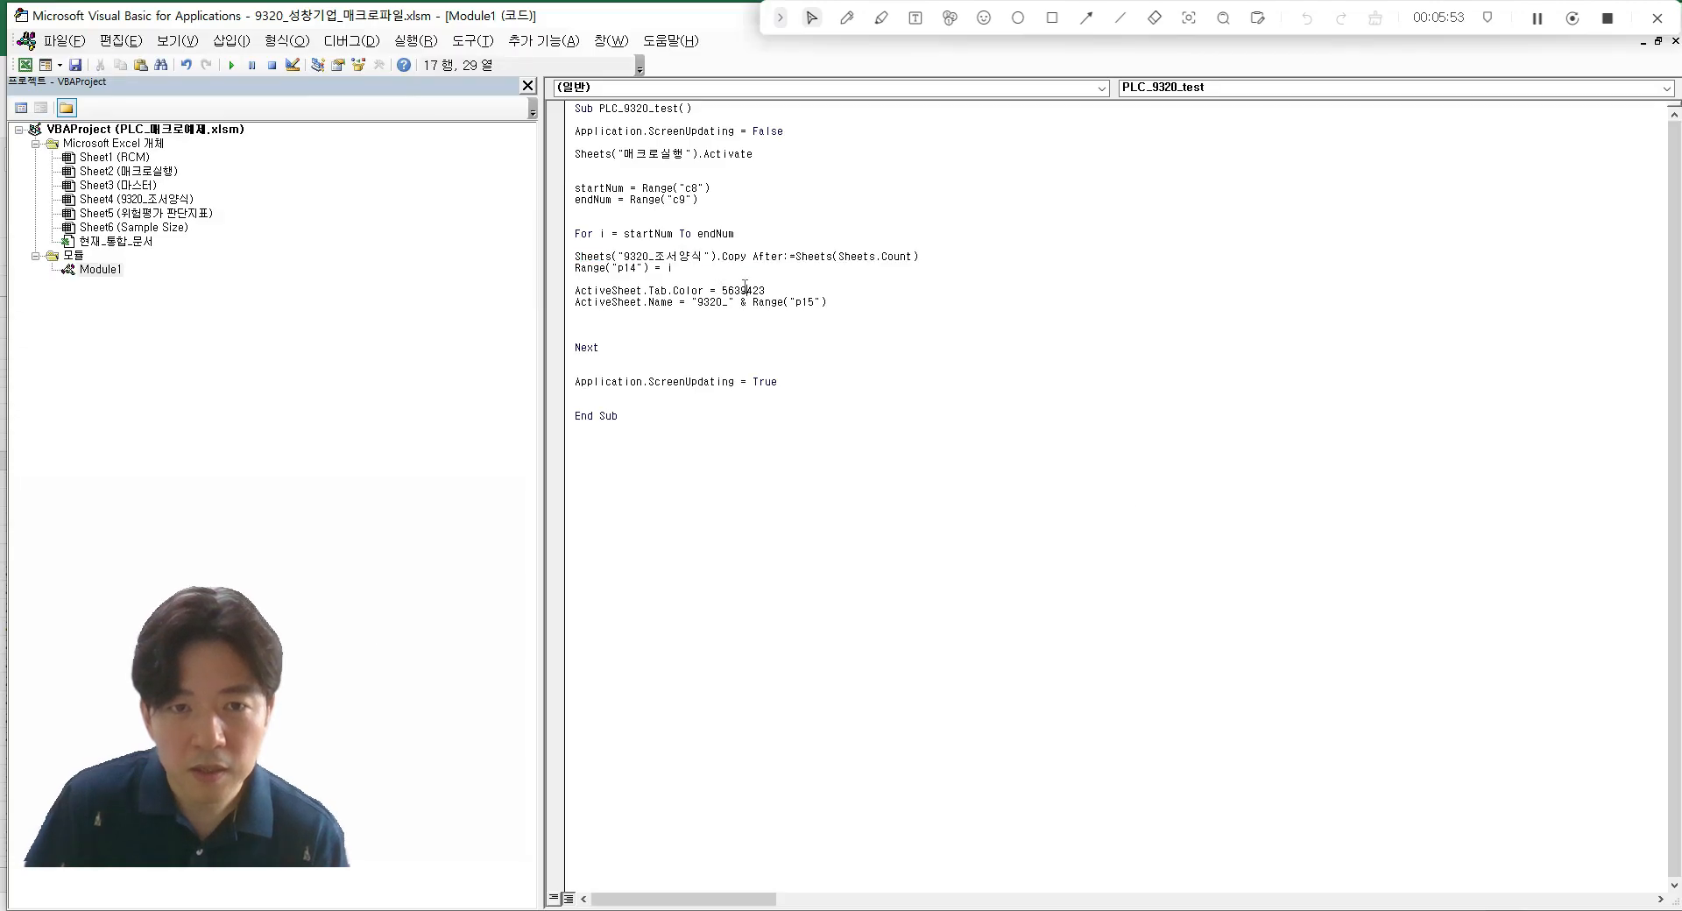
left_click_drag(698, 275, 793, 291)
left_click(799, 281)
left_click(826, 282)
left_click(807, 280)
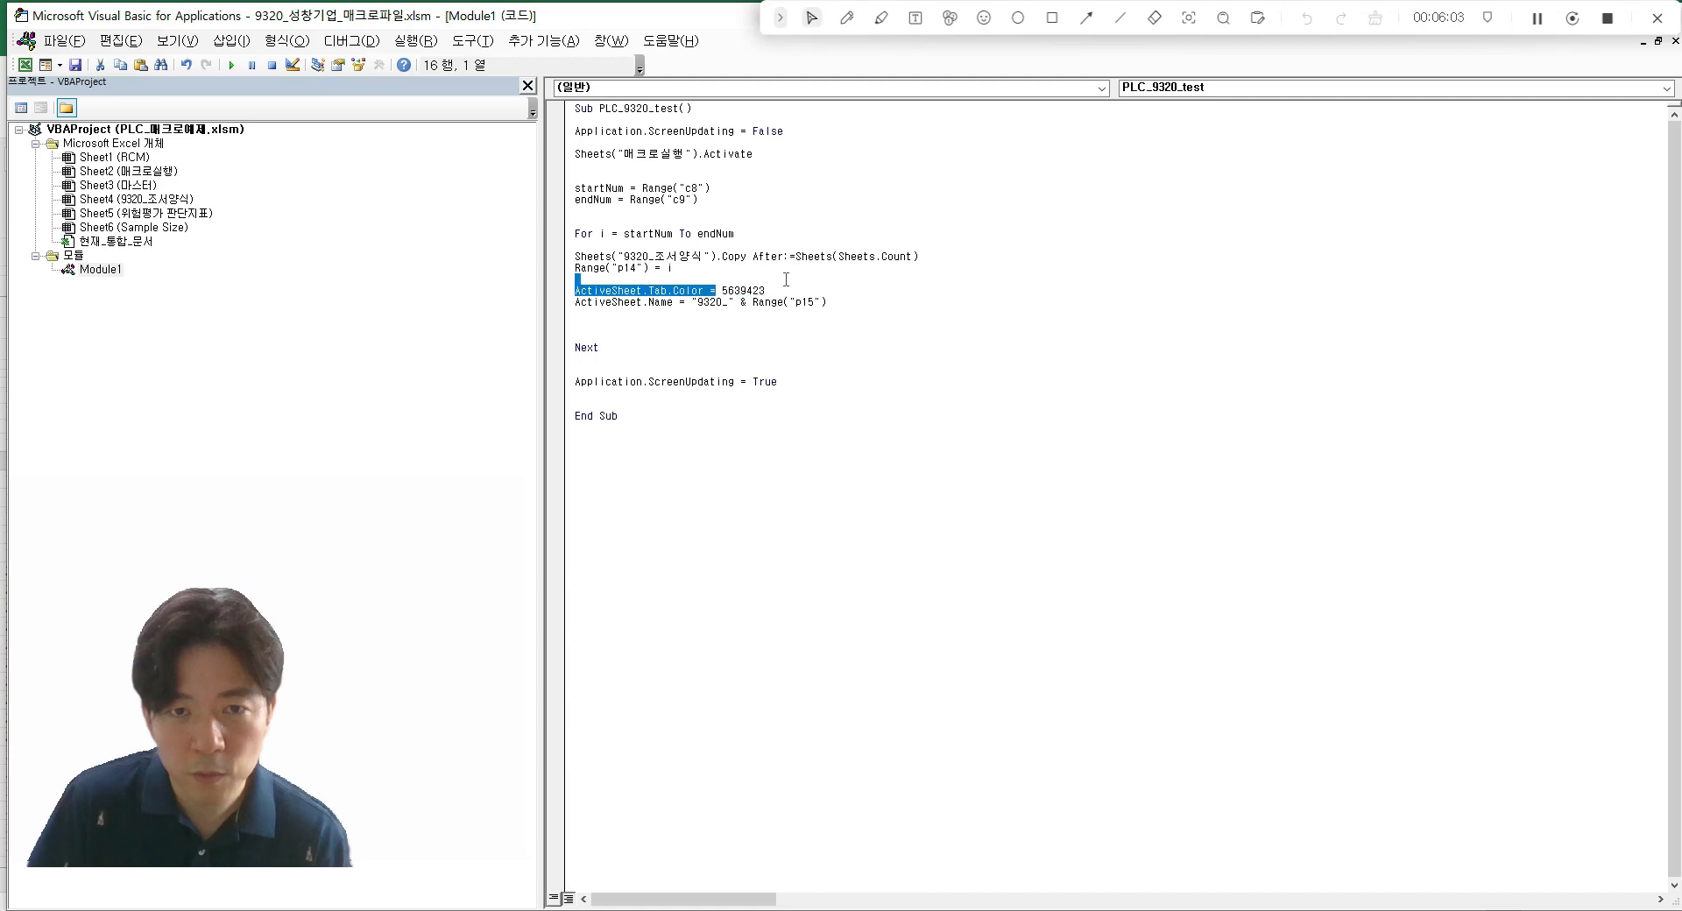
left_click(815, 347)
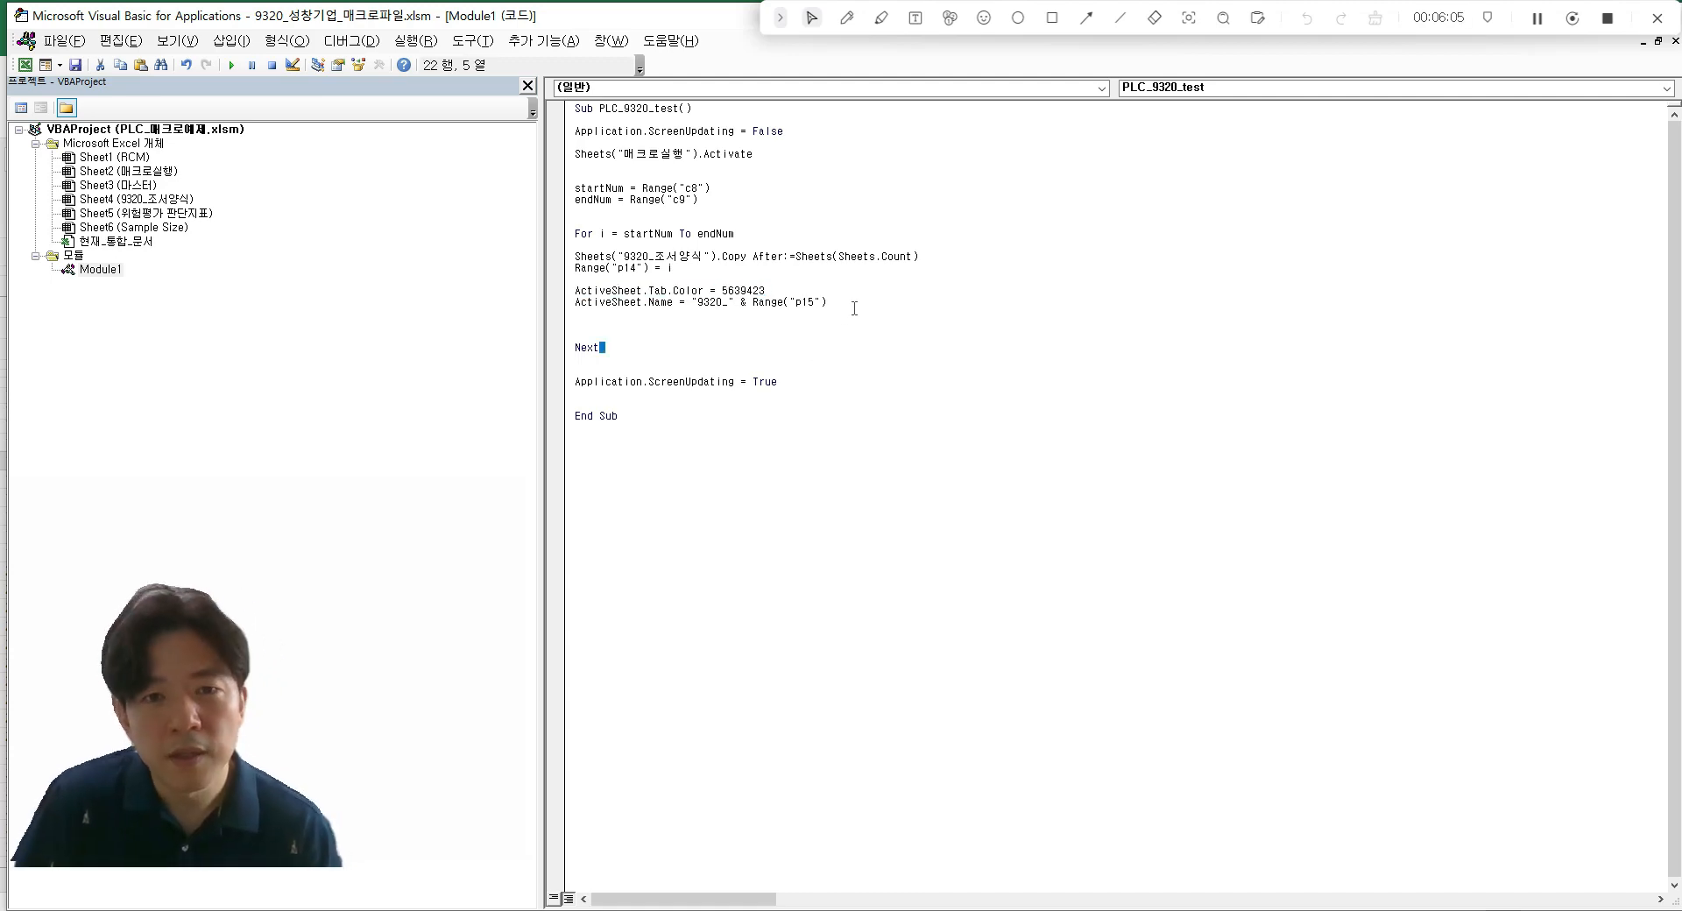
- Compare the ActiveSheet.Name line with the 프로세스KEY formula in P15 of the 9320_조서양식 sheet, and return to the macro code
left_click_drag(855, 309, 737, 289)
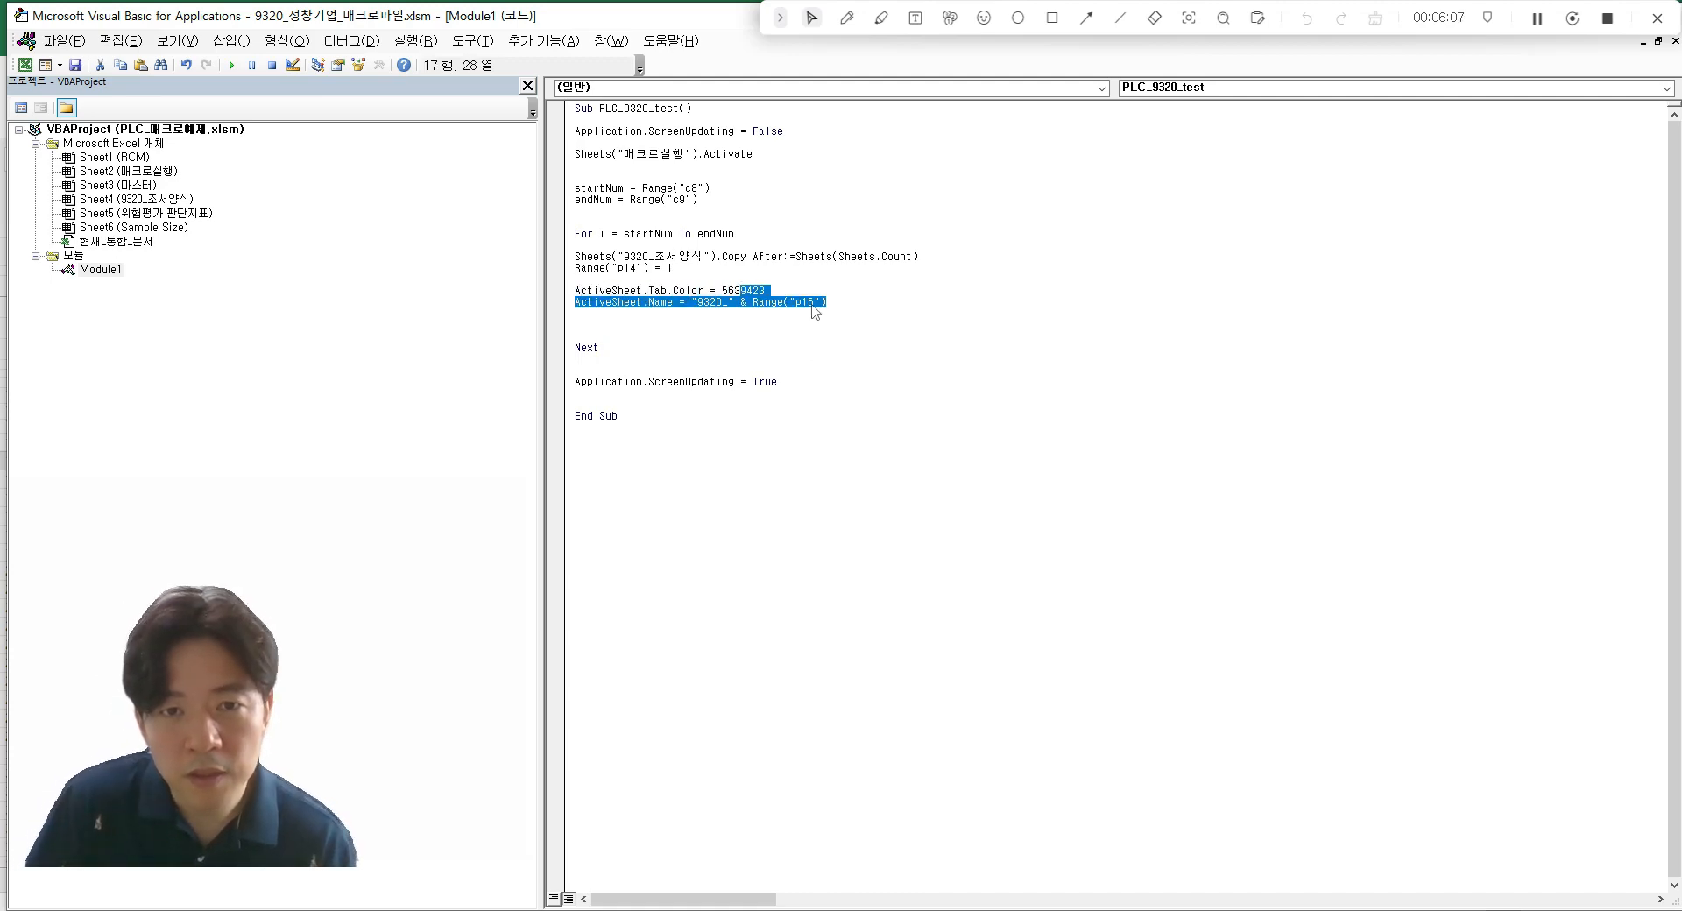
key("alt+F11")
left_click(1343, 481)
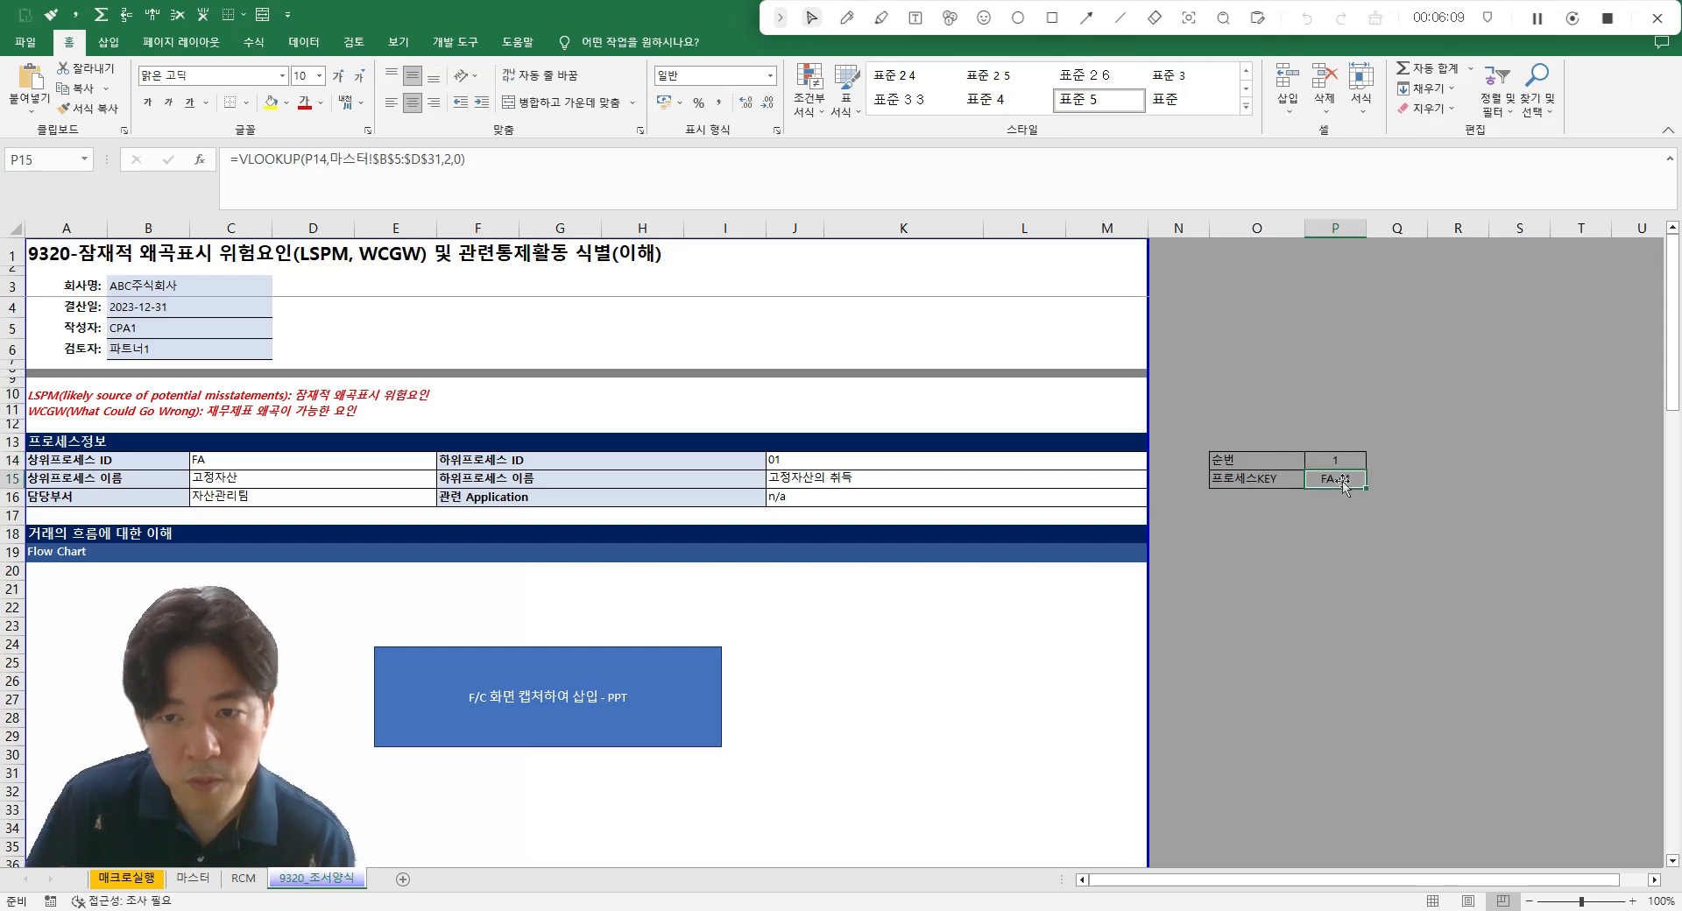
key("F2")
key("Escape")
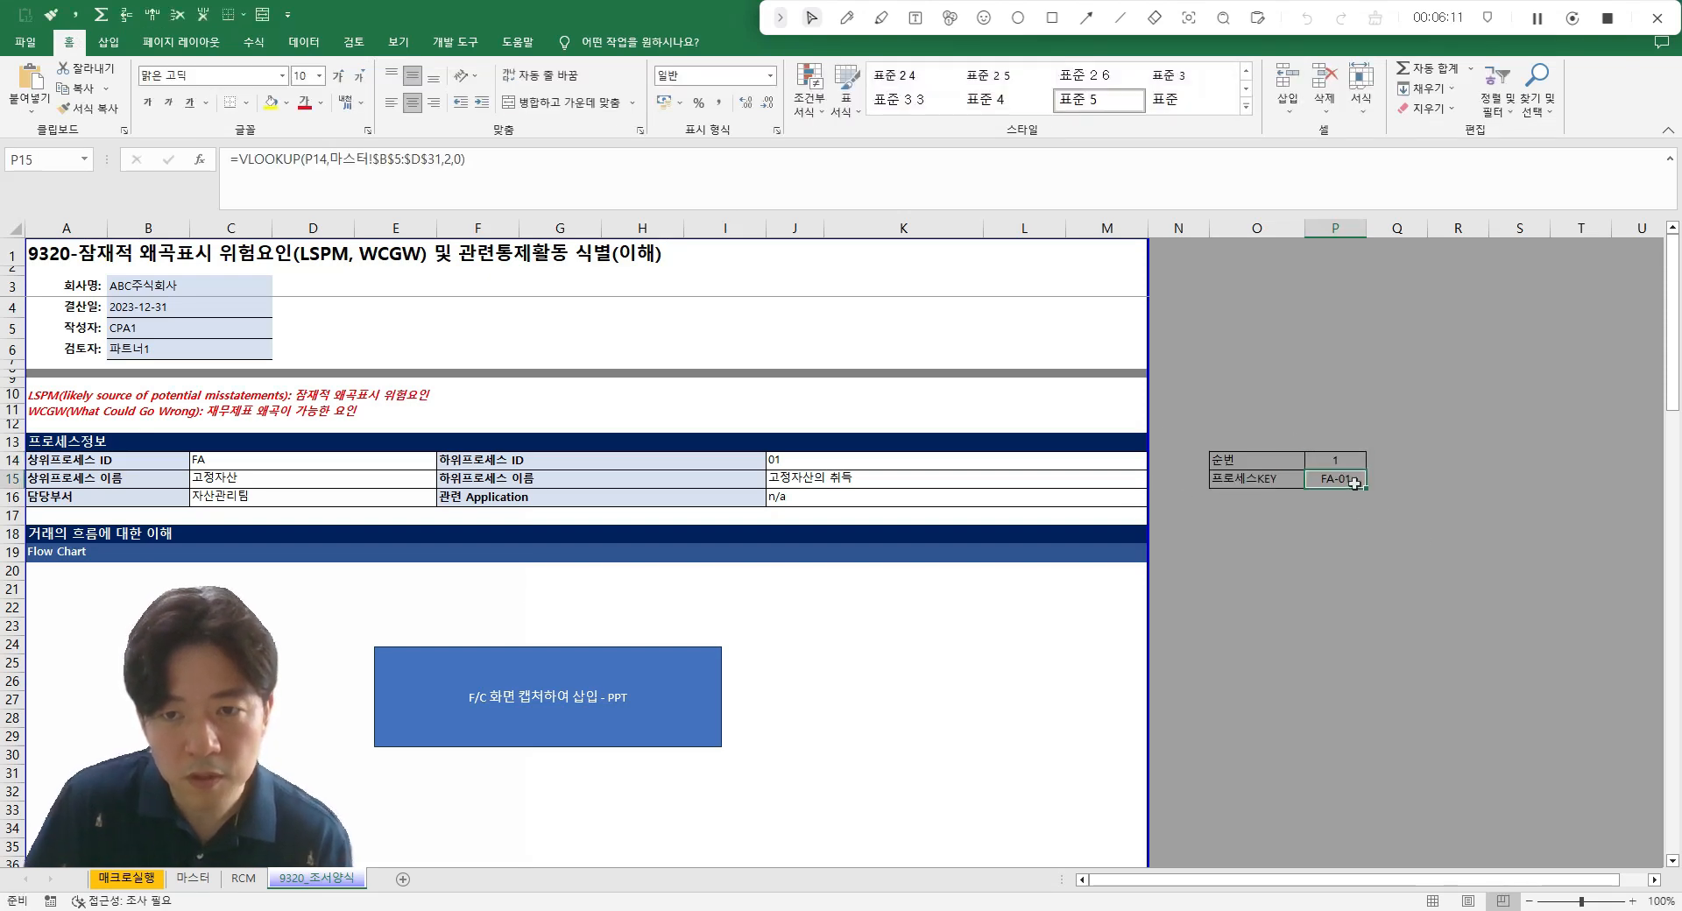
key("alt+Tab")
left_click(749, 301)
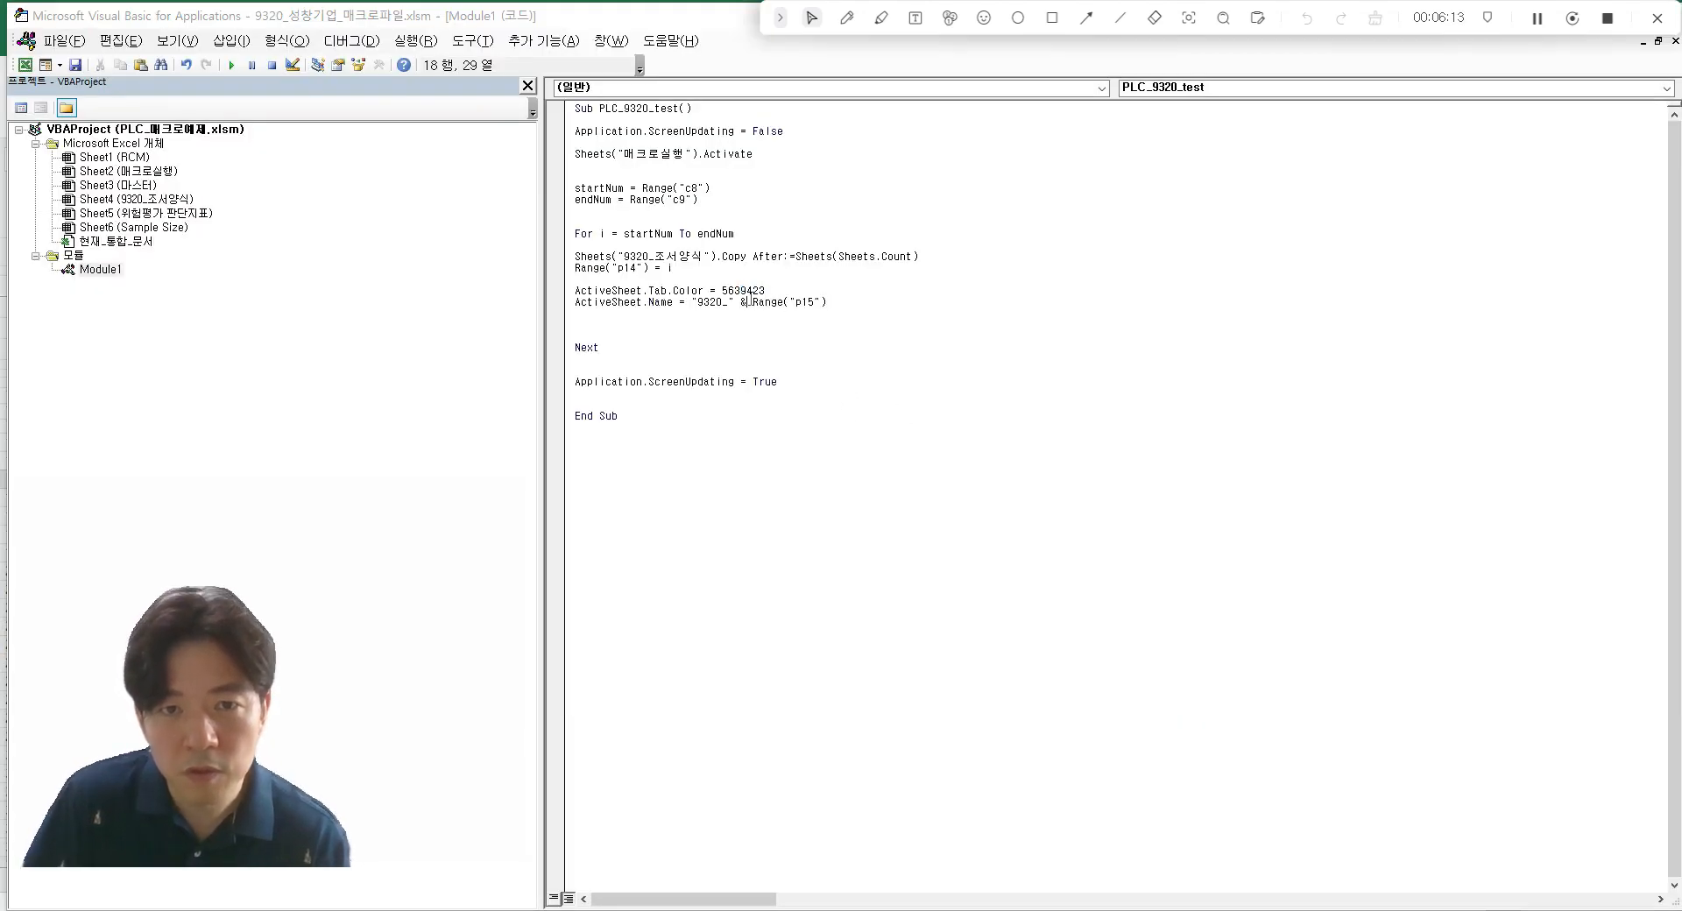
- Review the whole For–Next loop together with the c8 and c9 references that define its start and end numbers
left_click_drag(631, 335, 547, 229)
left_click(652, 358)
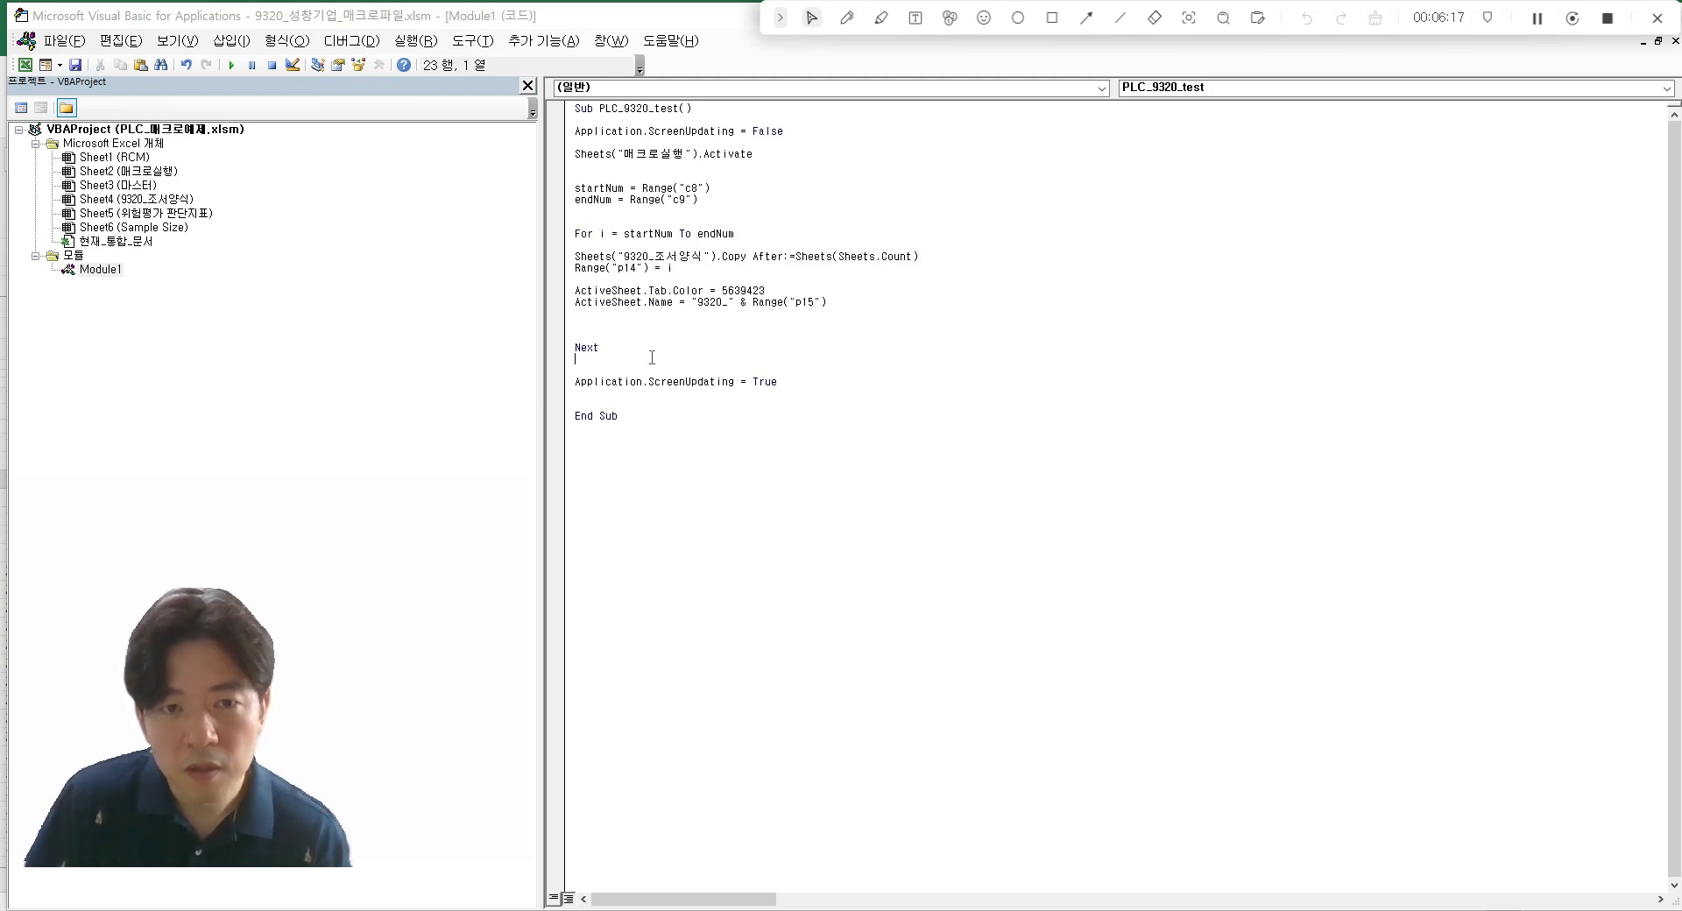
left_click(685, 188)
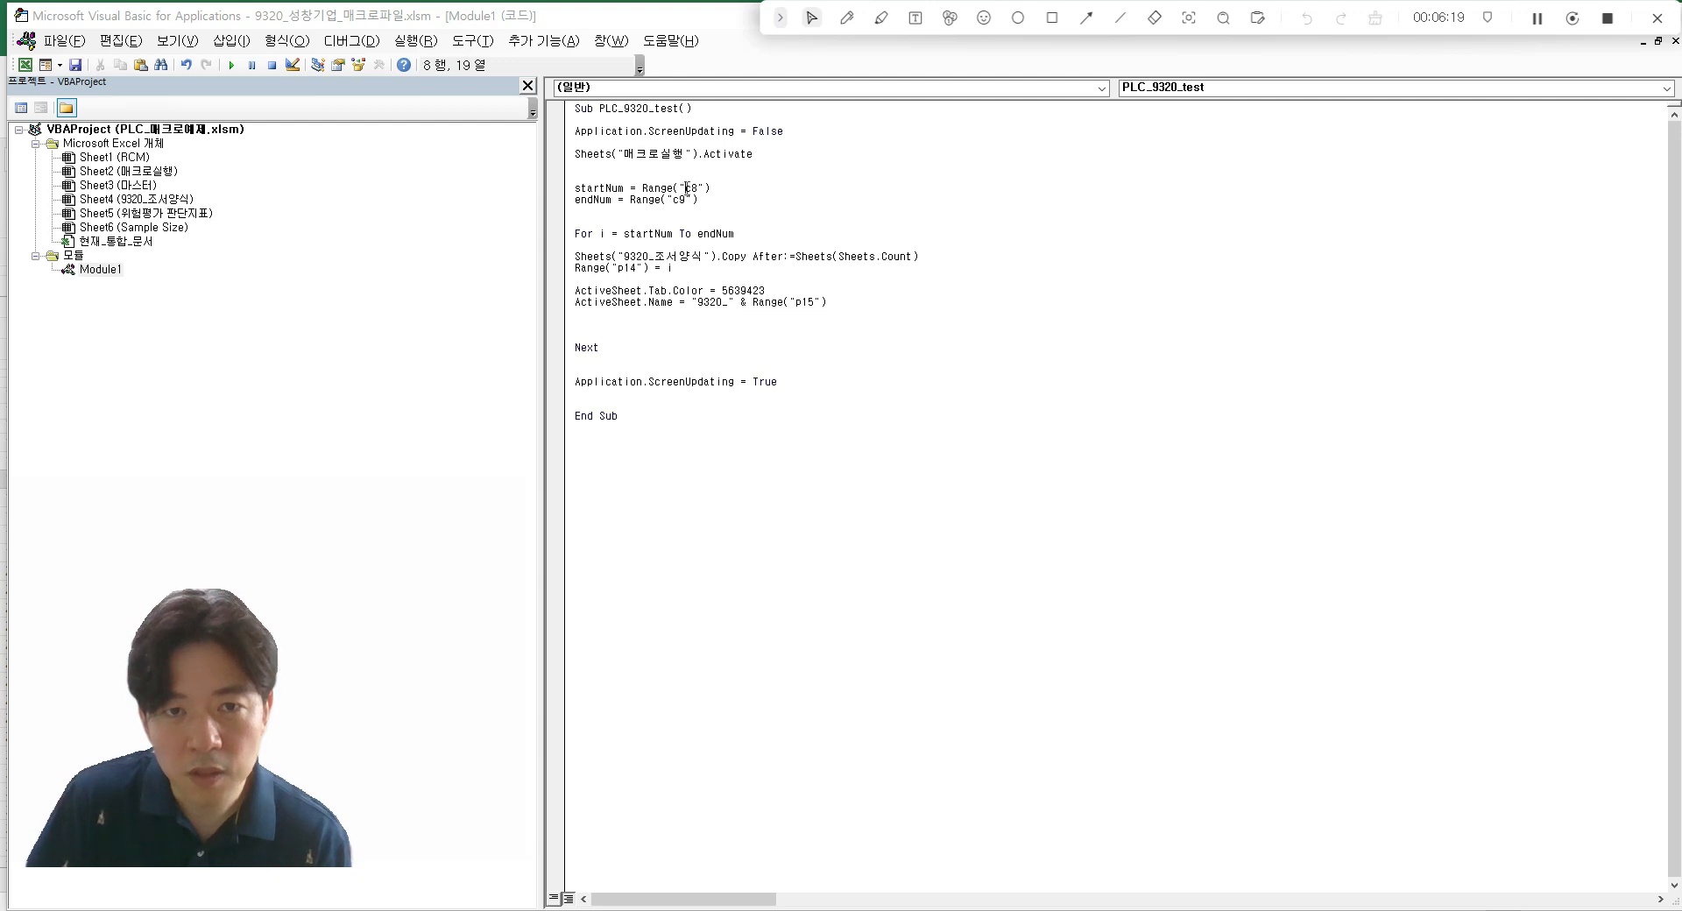
left_click_drag(667, 200, 734, 205)
left_click(692, 336)
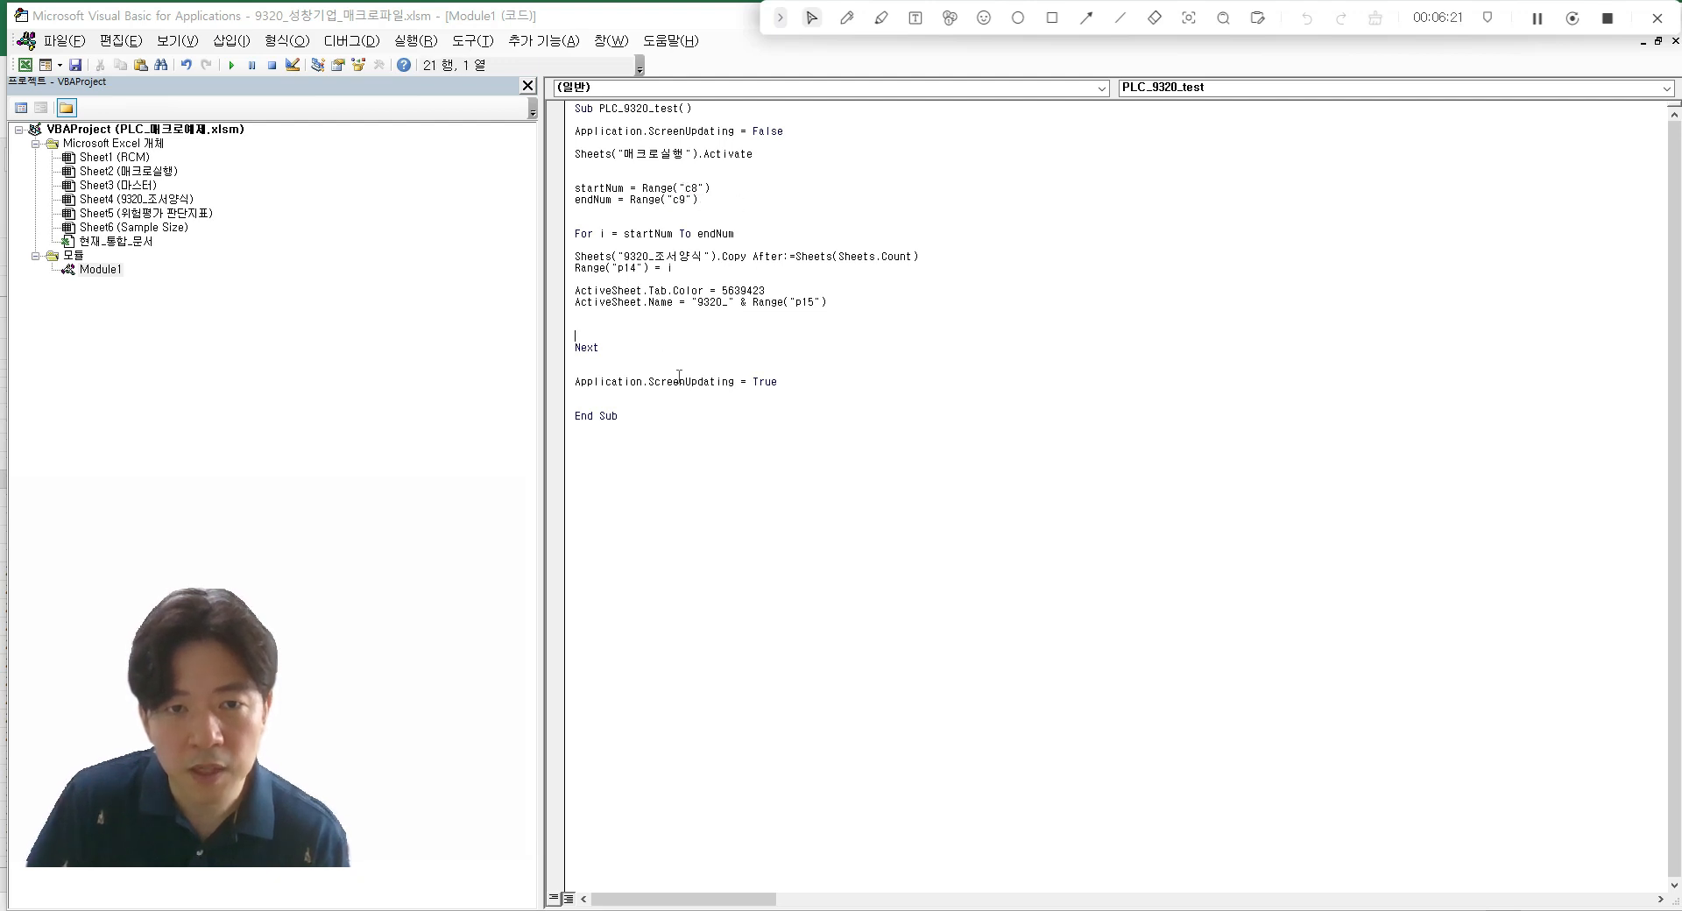
left_click_drag(629, 361, 563, 234)
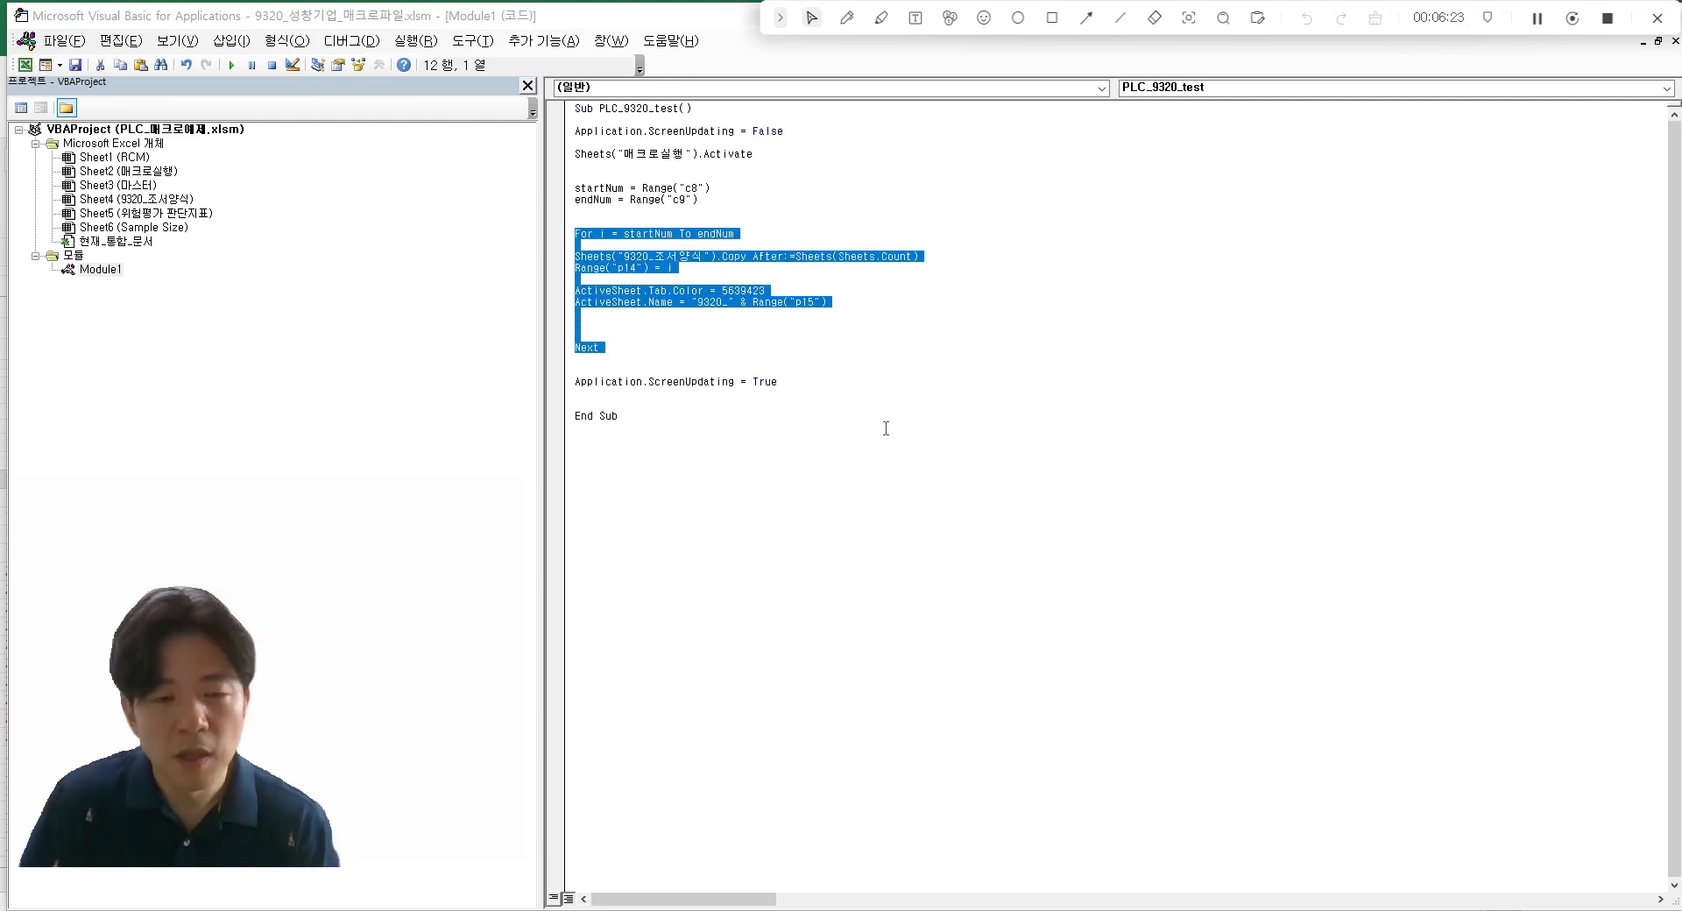
- Assign the PLC_9320_test macro to the 매크로 실행 button on the 매크로실행 sheet in Excel
key("alt+Tab")
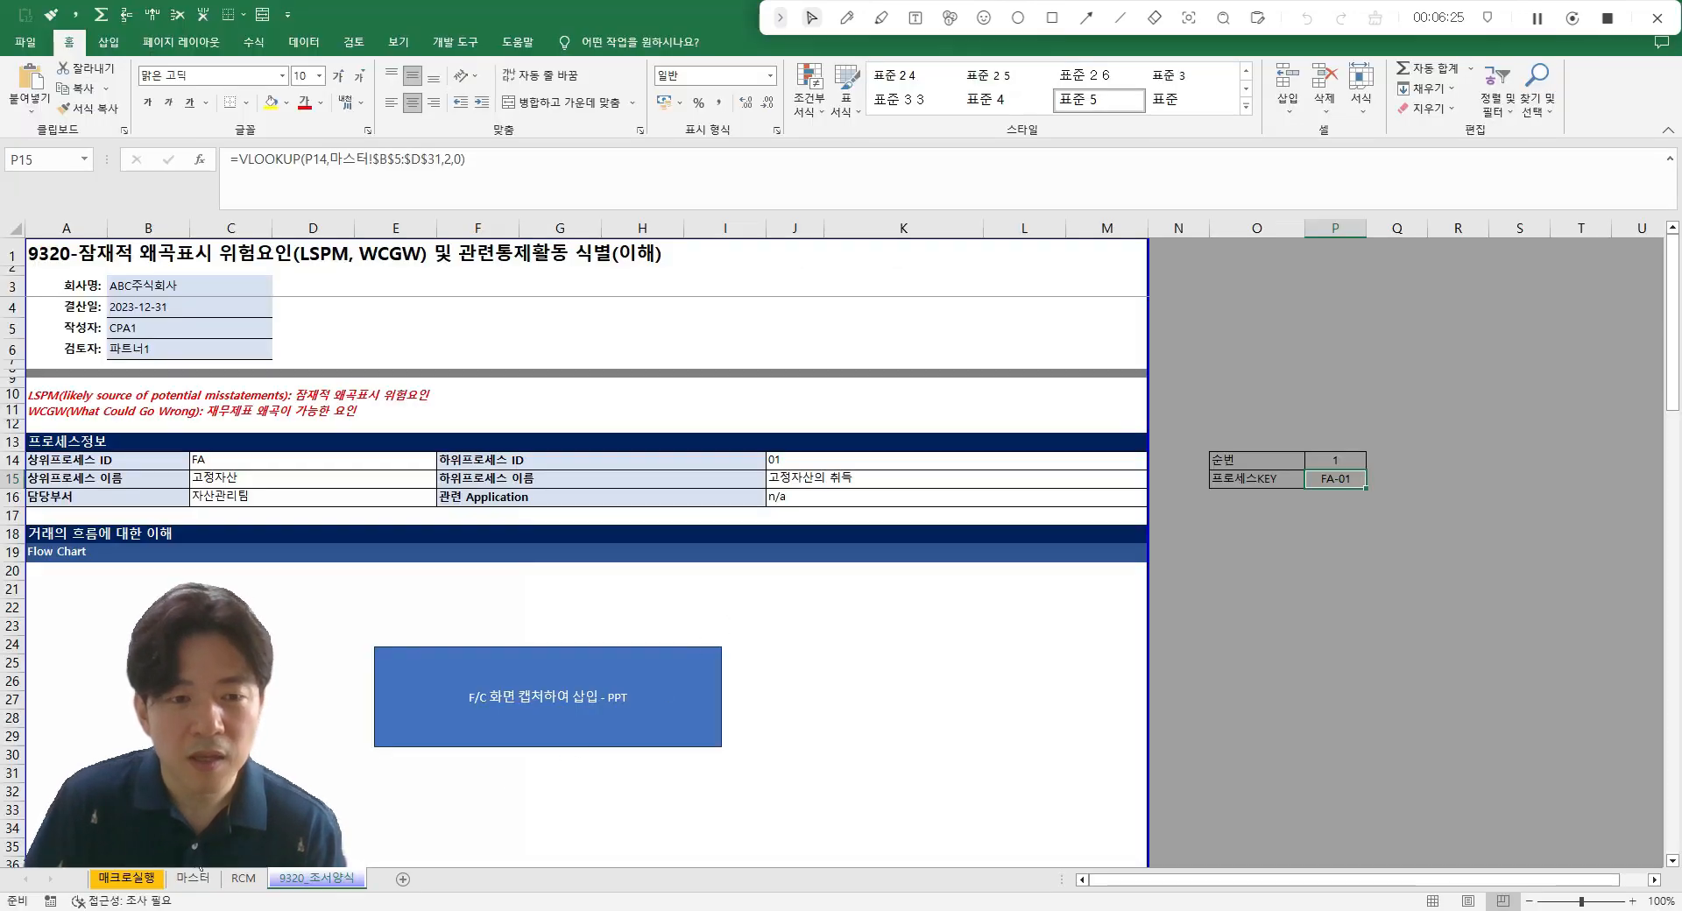
left_click(125, 880)
left_click(328, 428)
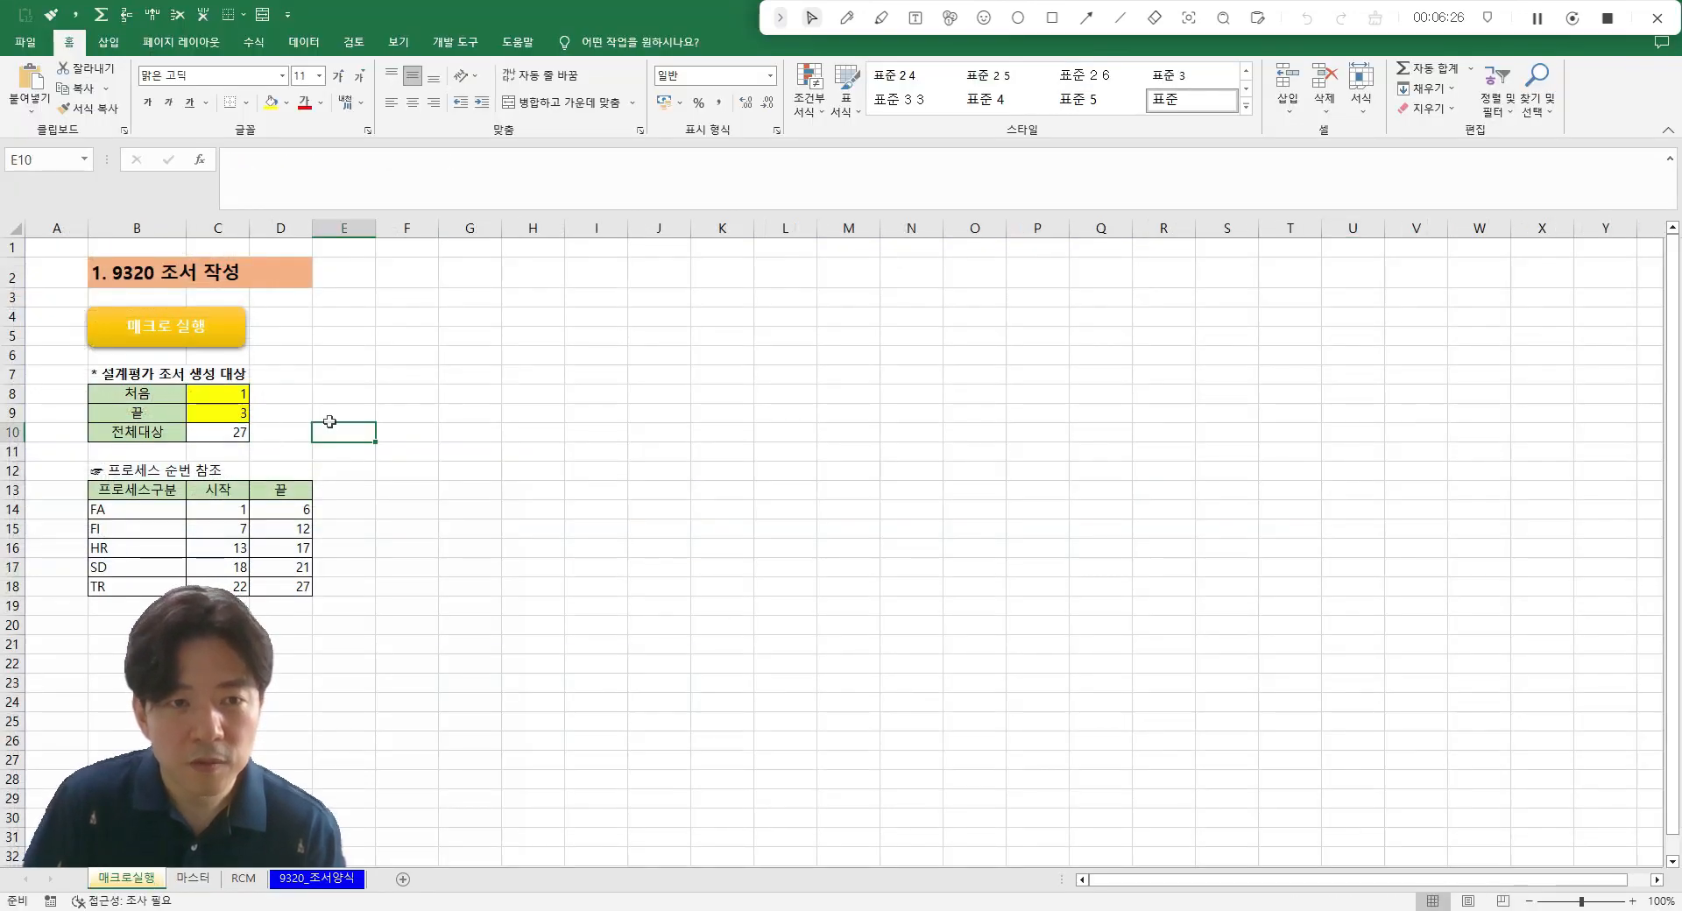
left_click(167, 326, "ctrl")
right_click(166, 326)
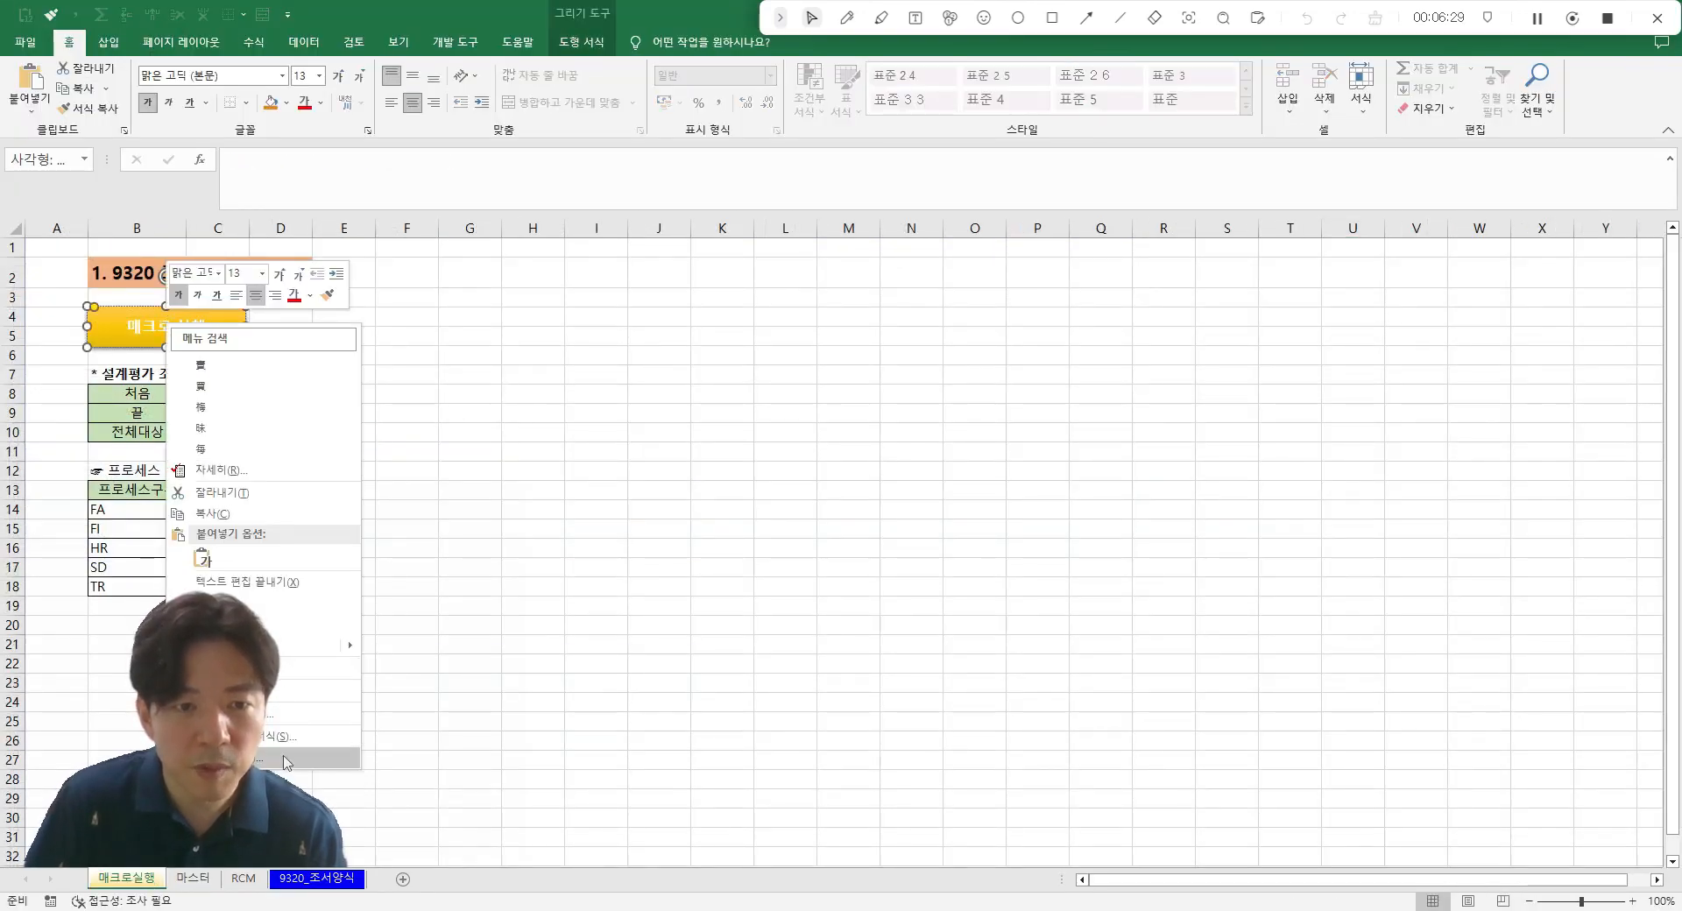
left_click(295, 722)
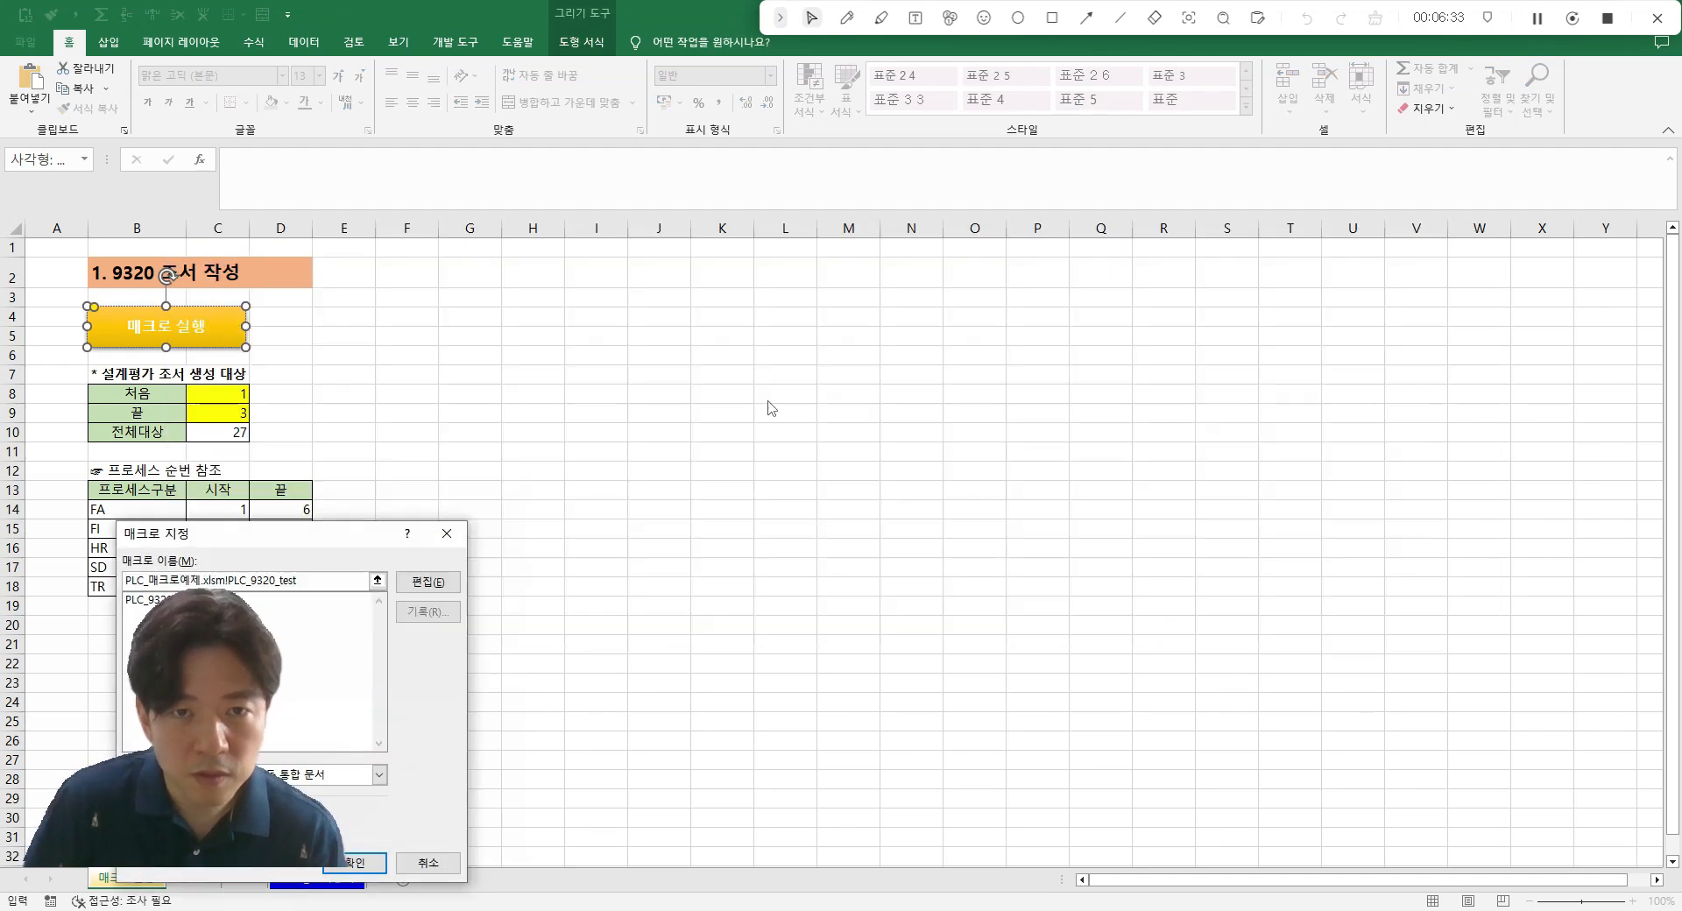
key("Return")
left_click(596, 509)
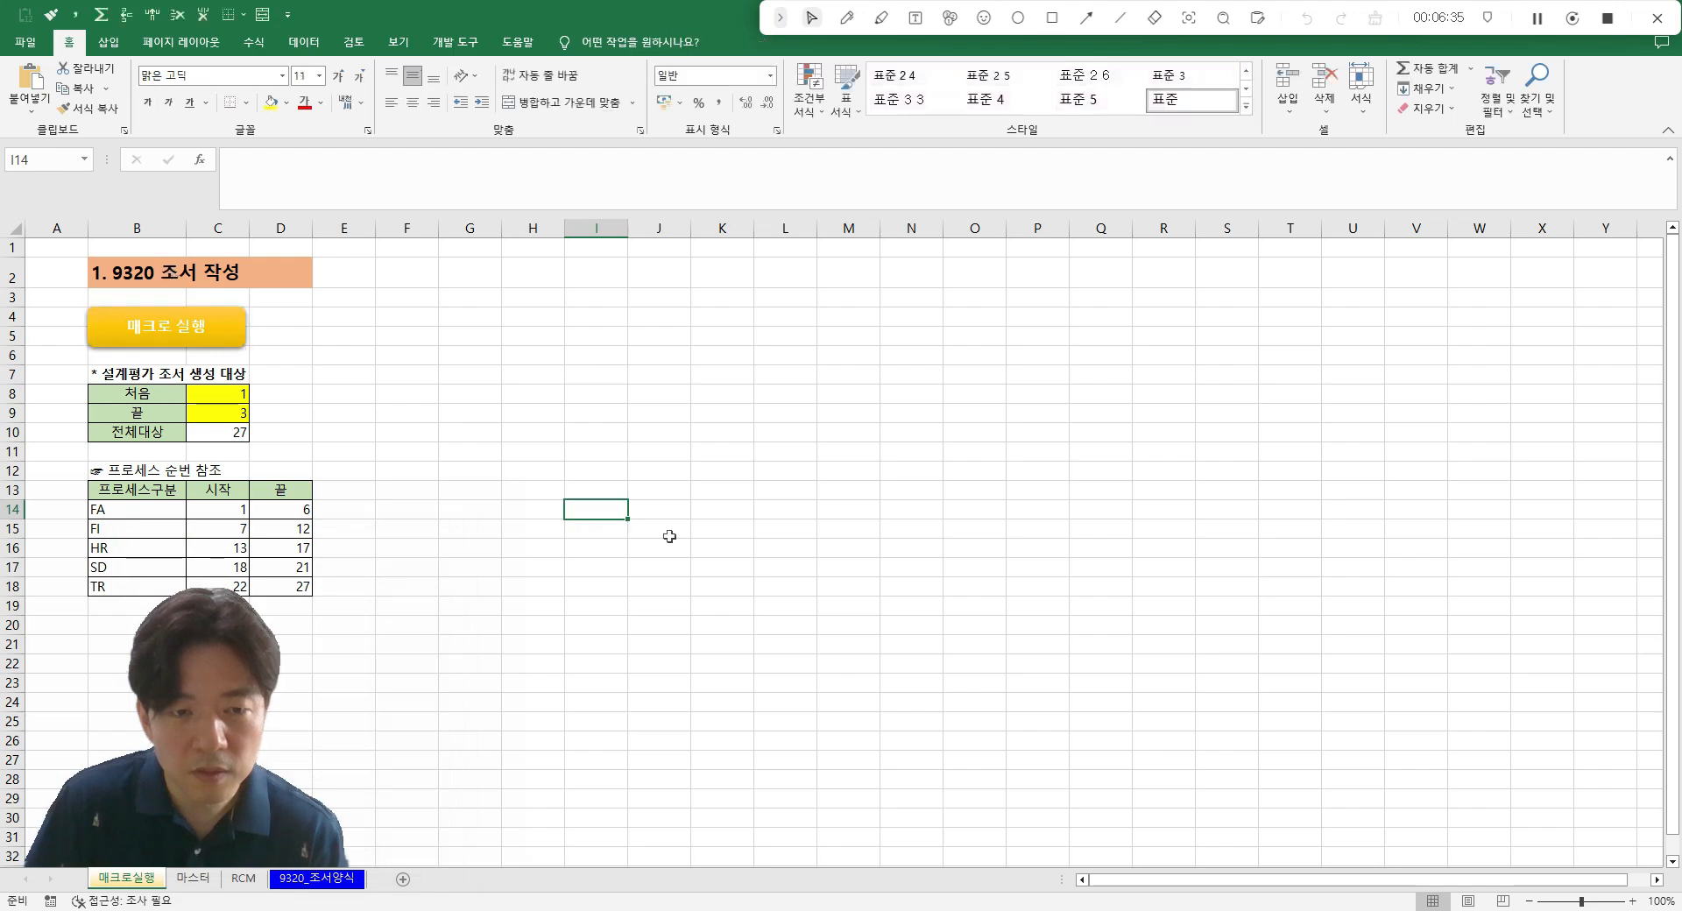
- Switch to the VBA editor and examine Module1, the complete macro code, and the procedure name in its Sub line
key("alt+F11")
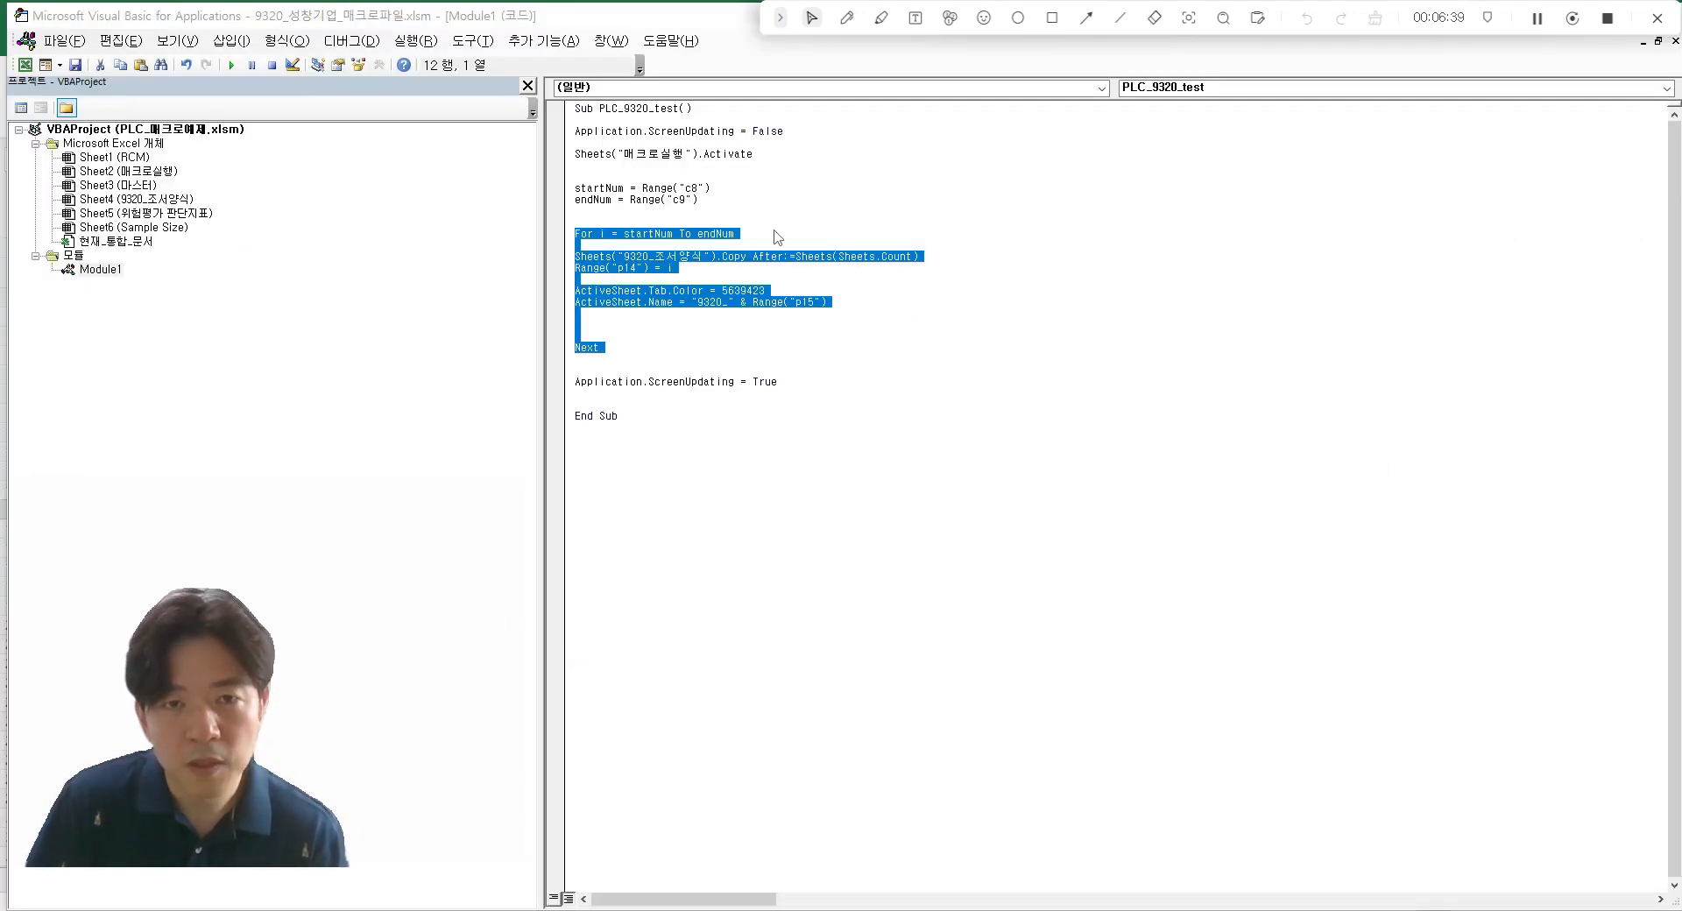
left_click(94, 270)
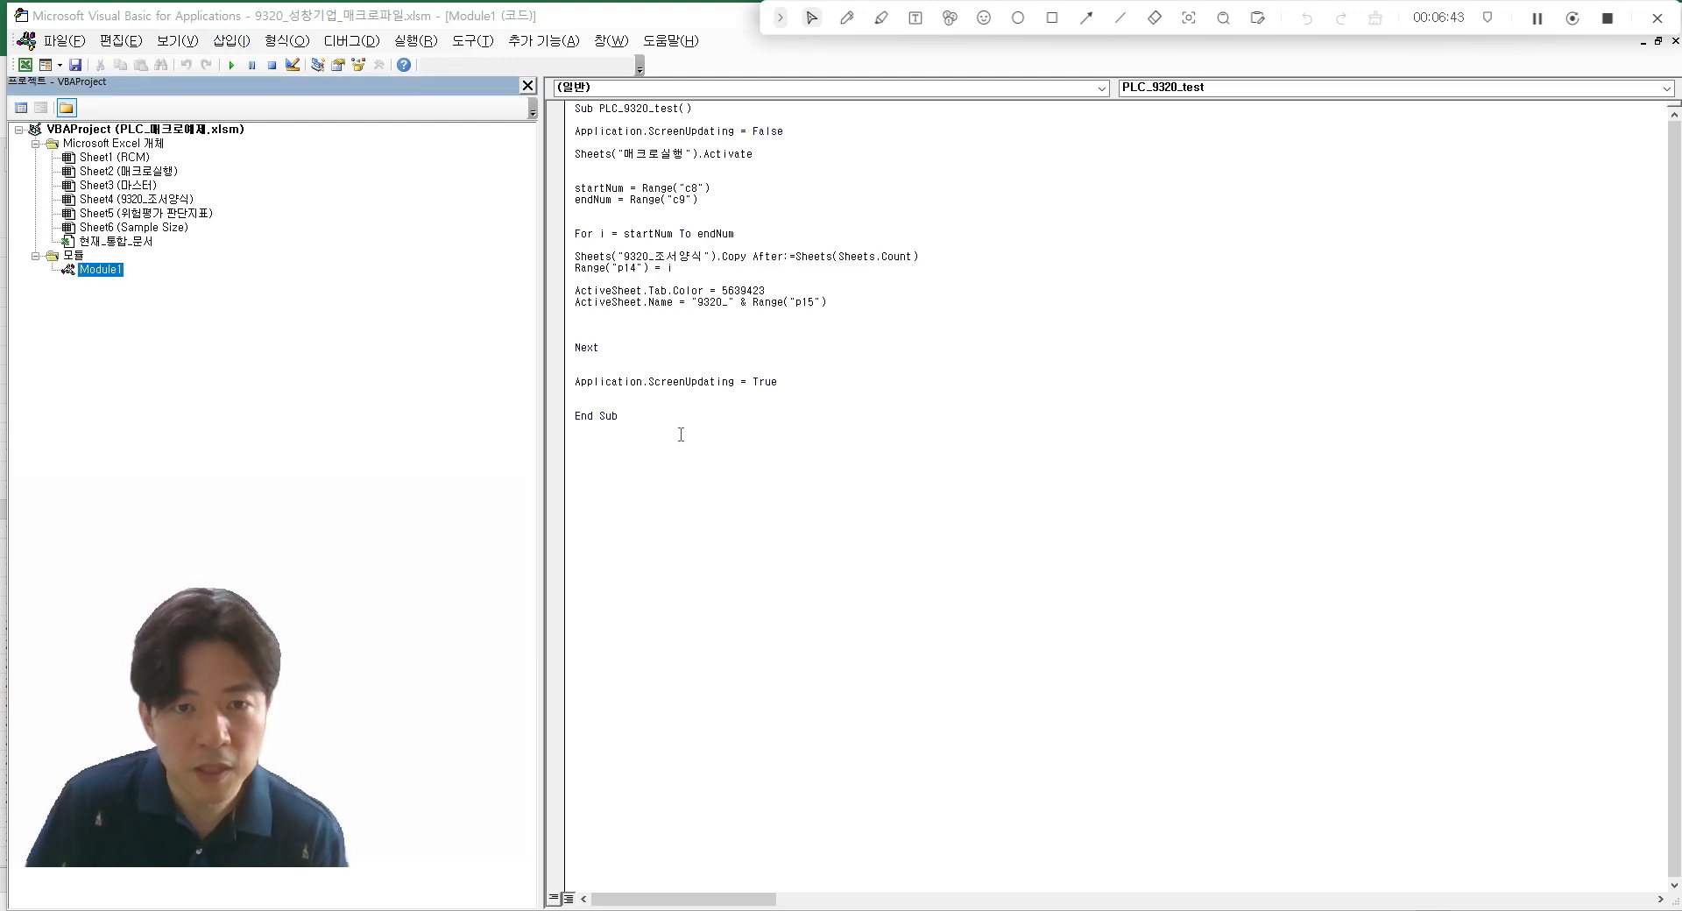
left_click_drag(681, 434, 550, 99)
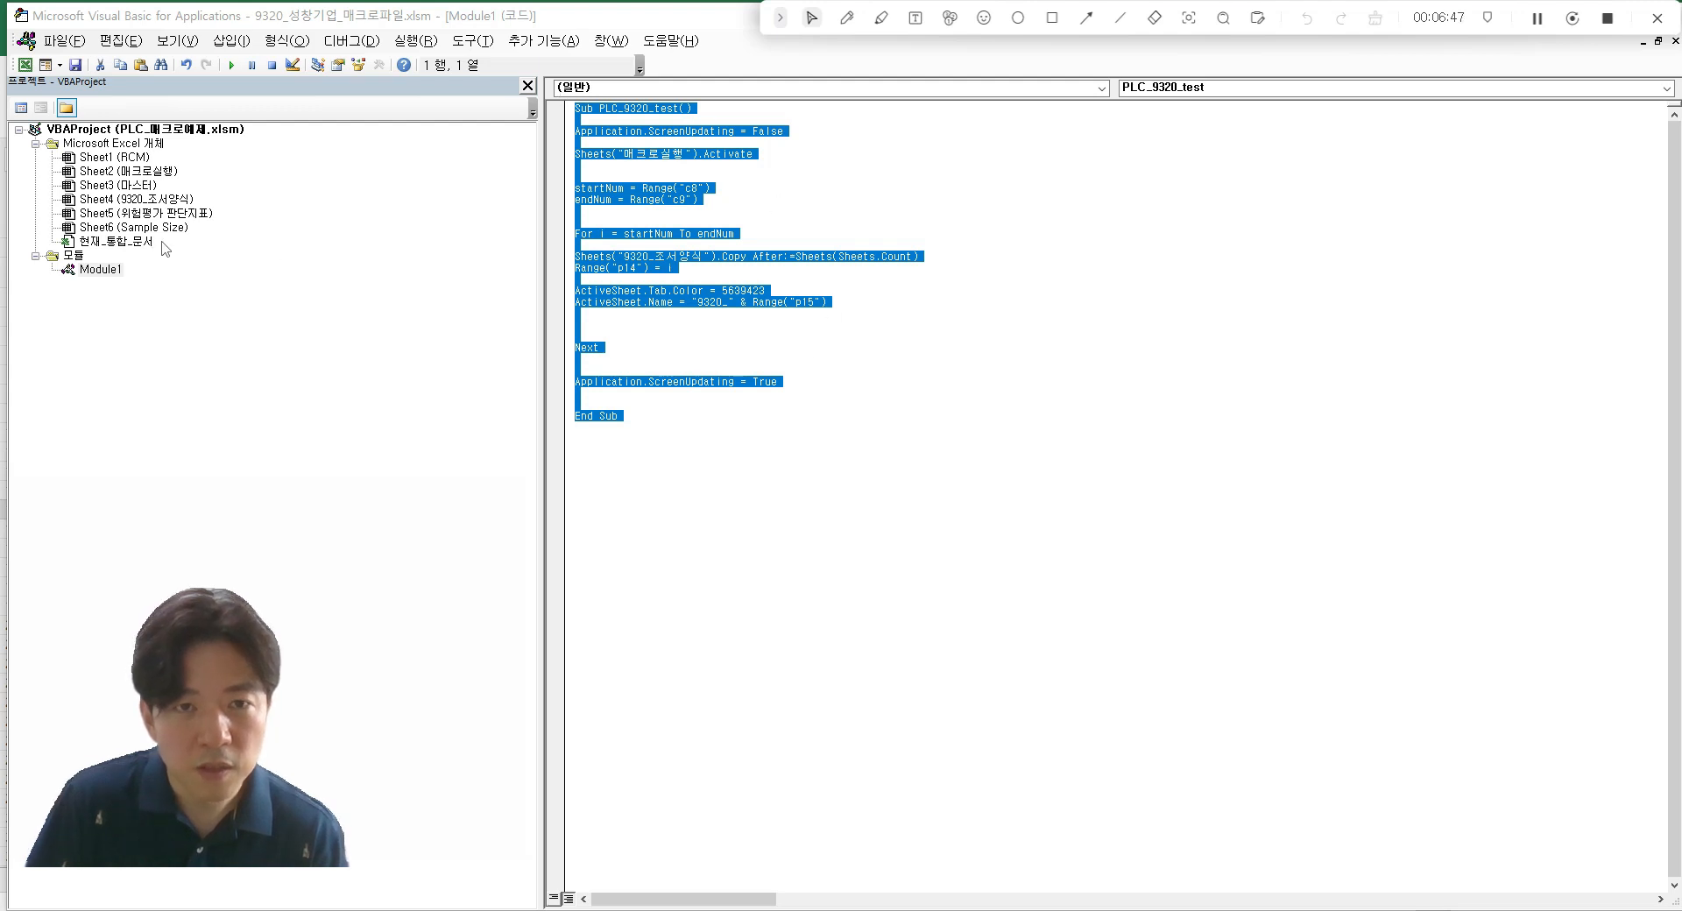
left_click(657, 109)
left_click_drag(599, 109, 677, 107)
left_click_drag(618, 110, 706, 110)
left_click(1032, 160)
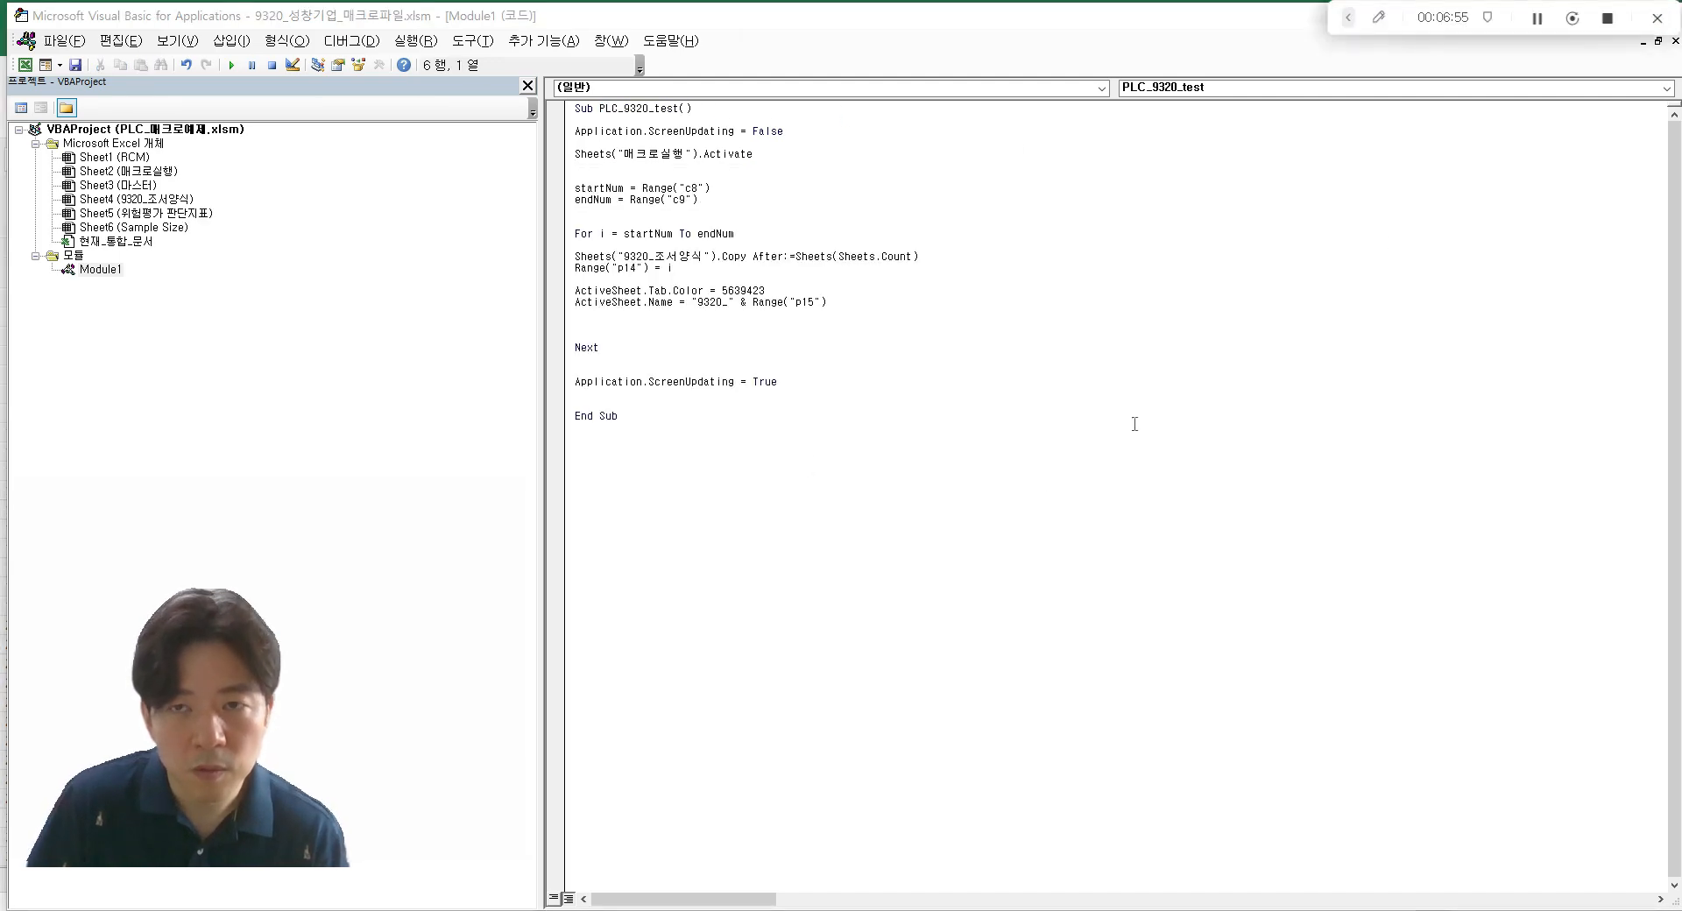
- Close the Module1 code window and the VBA editor, and return to the 매크로실행 sheet in Excel
left_click(1443, 316)
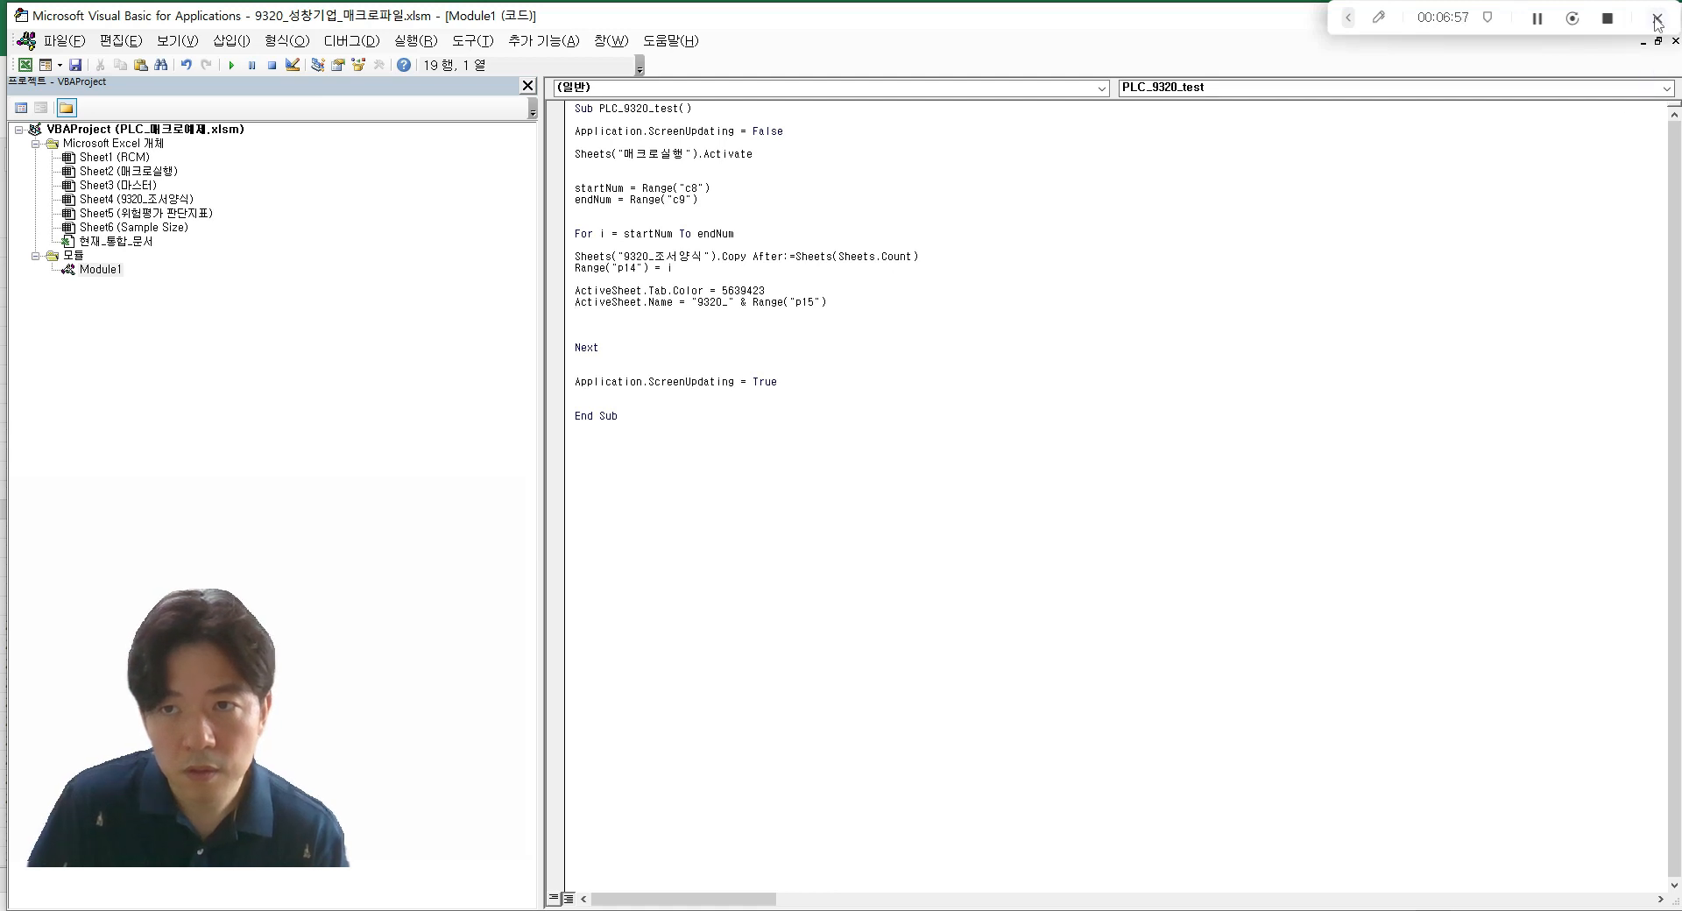
left_click_drag(1410, 304, 1393, 291)
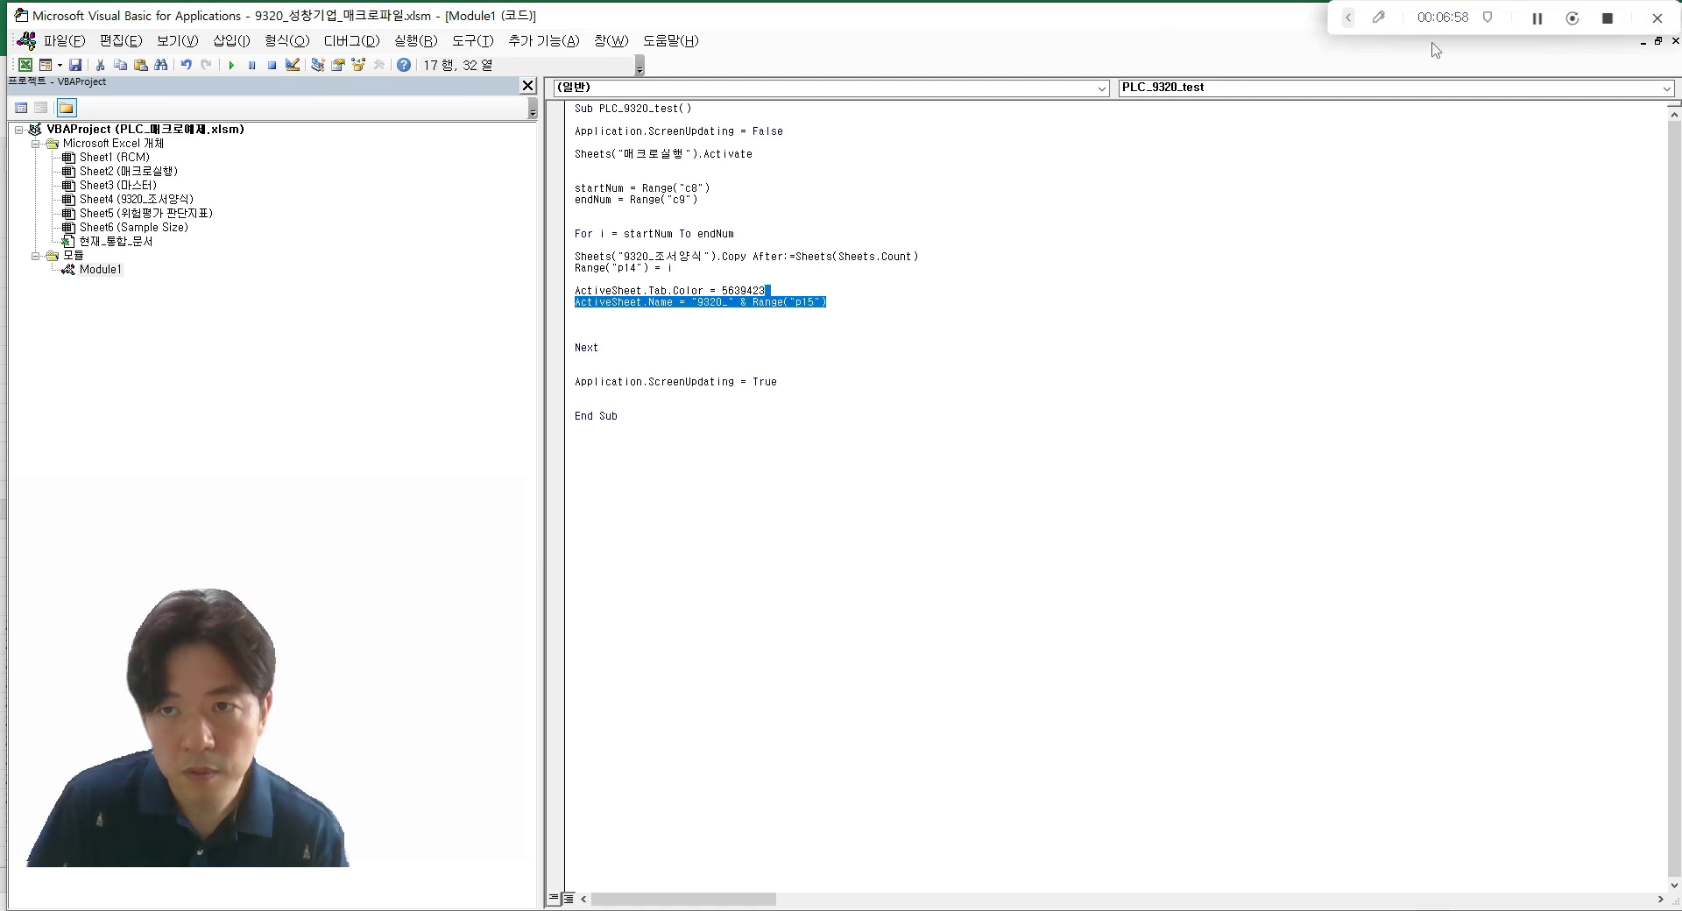
left_click(1674, 40)
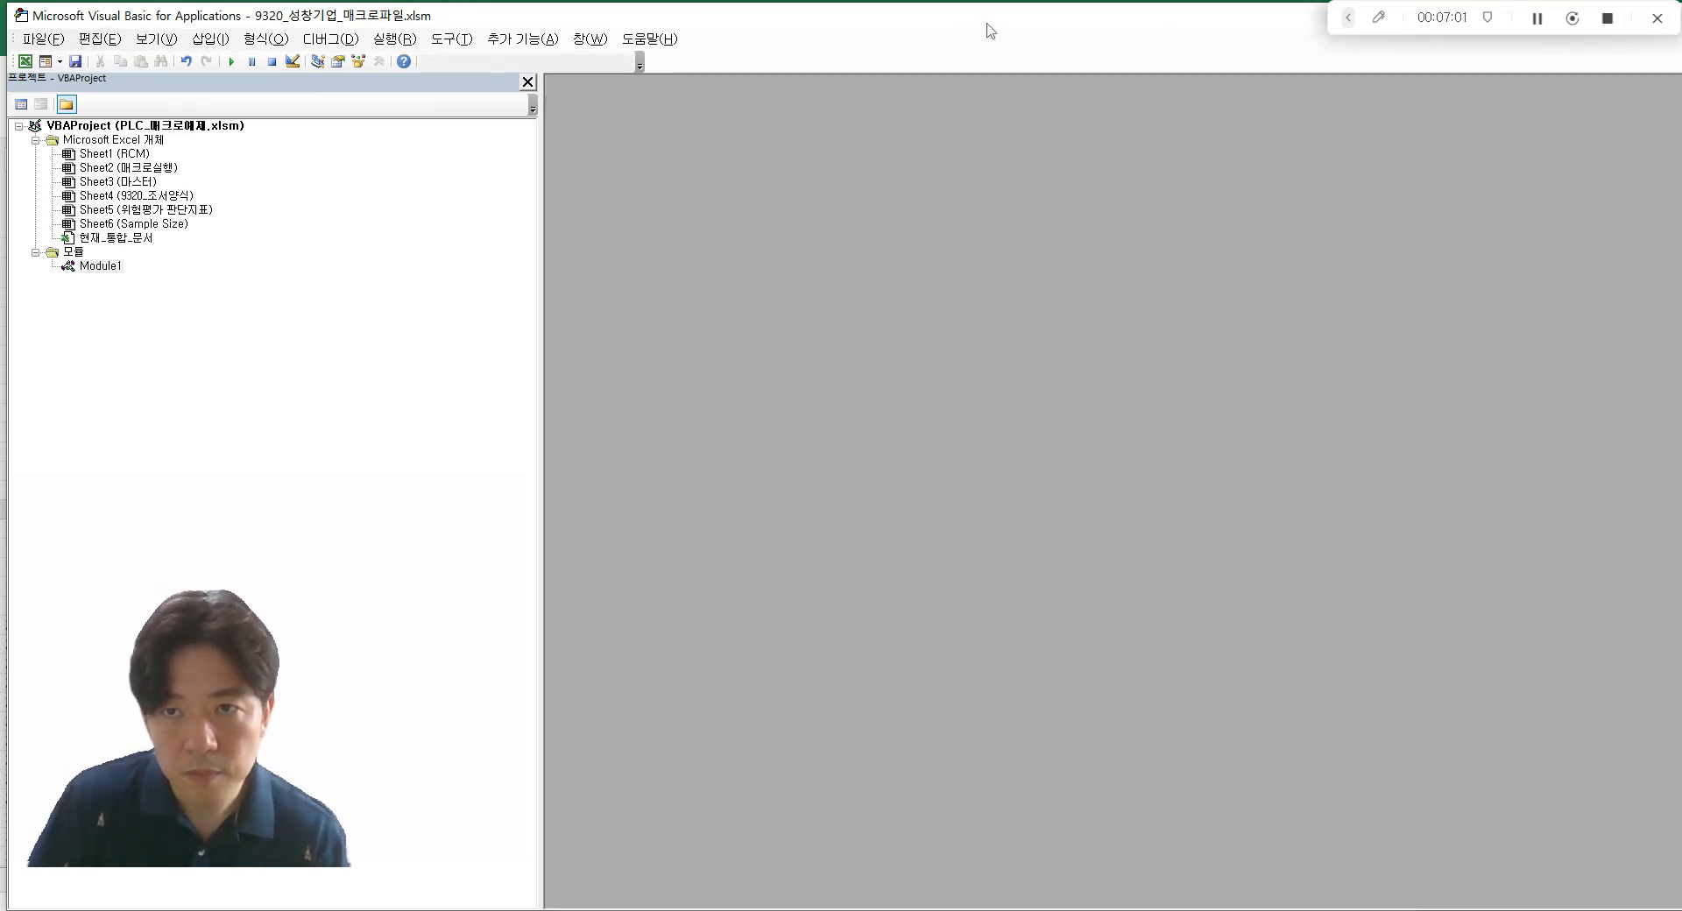
left_click_drag(991, 32, 962, 176)
left_click(1646, 161)
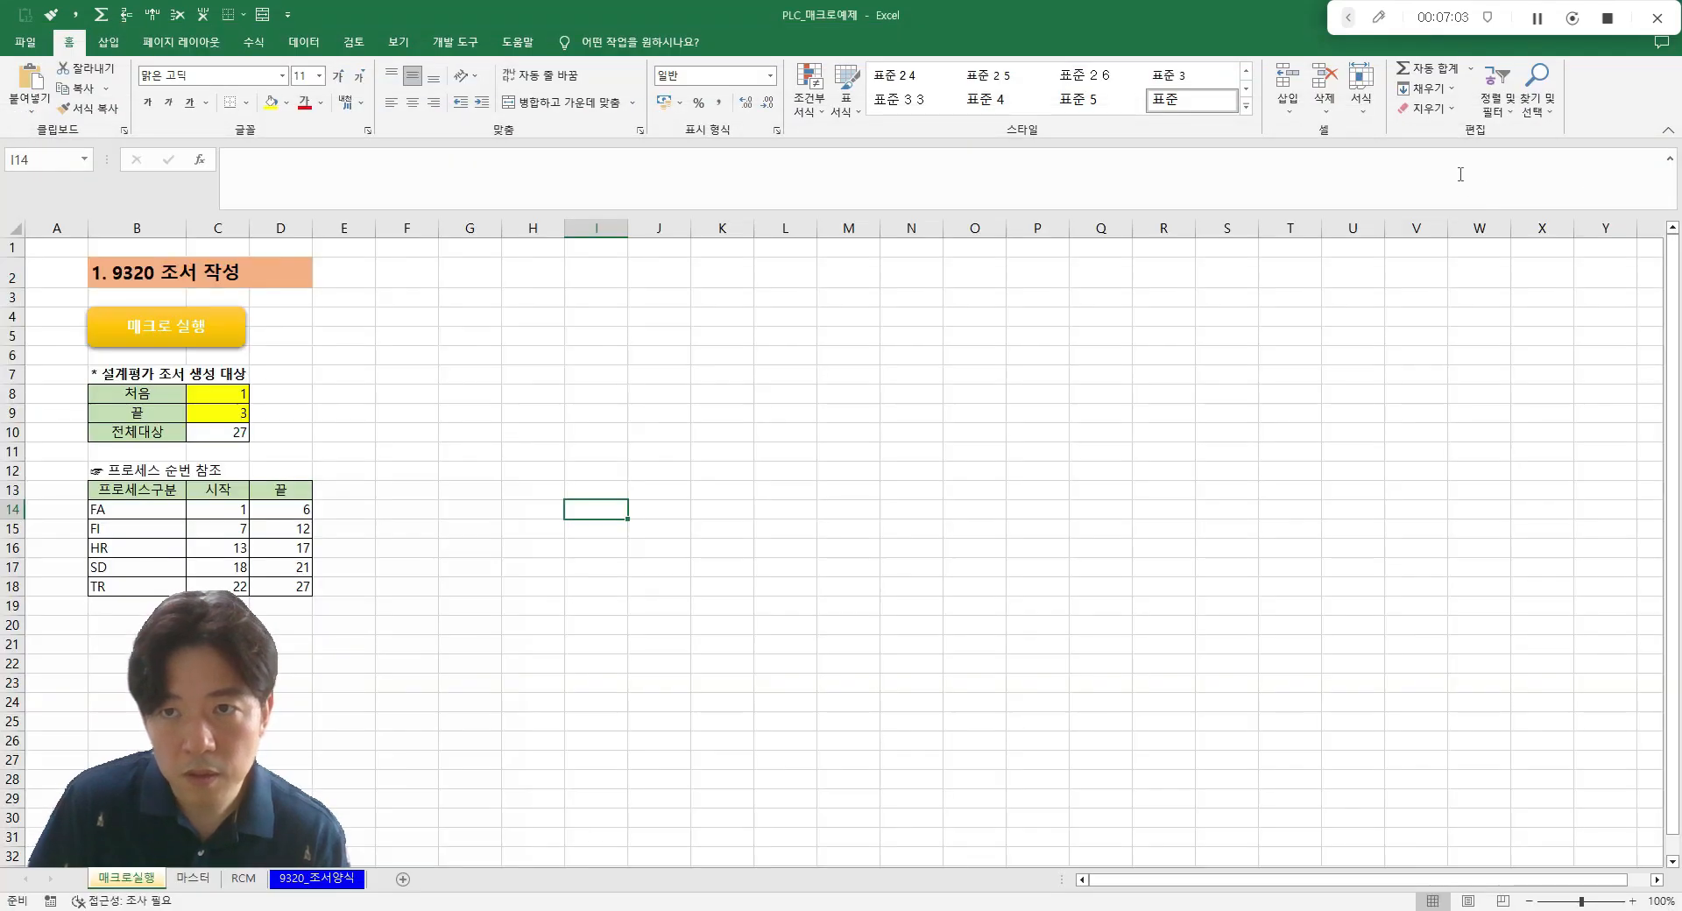
left_click(730, 476)
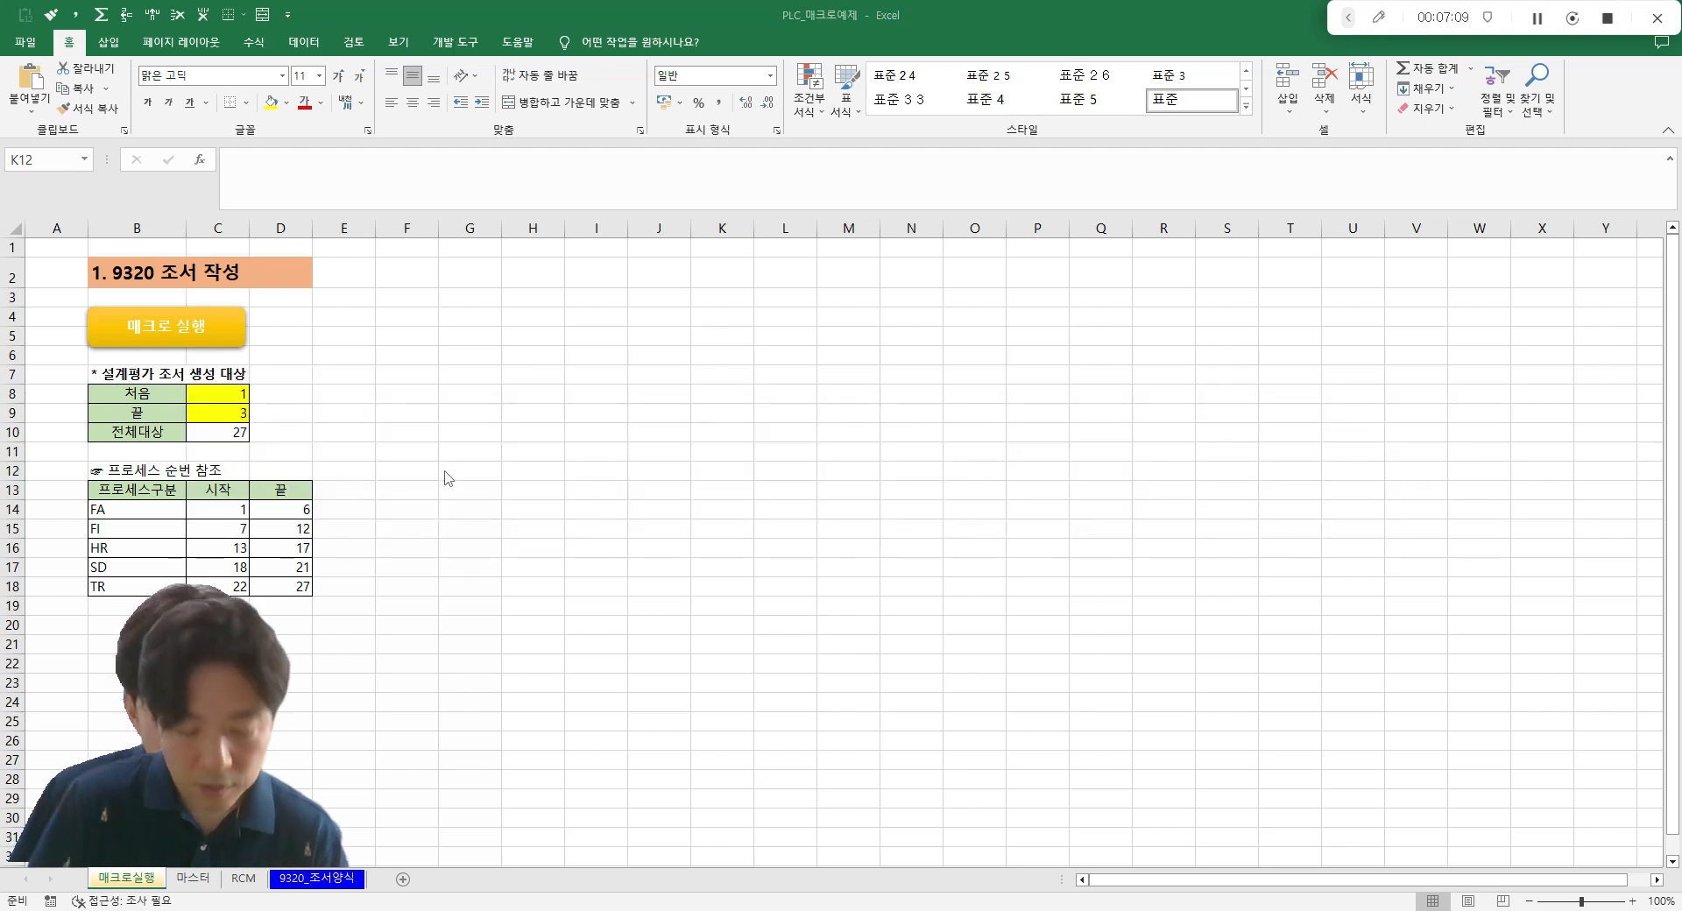
left_click(765, 455)
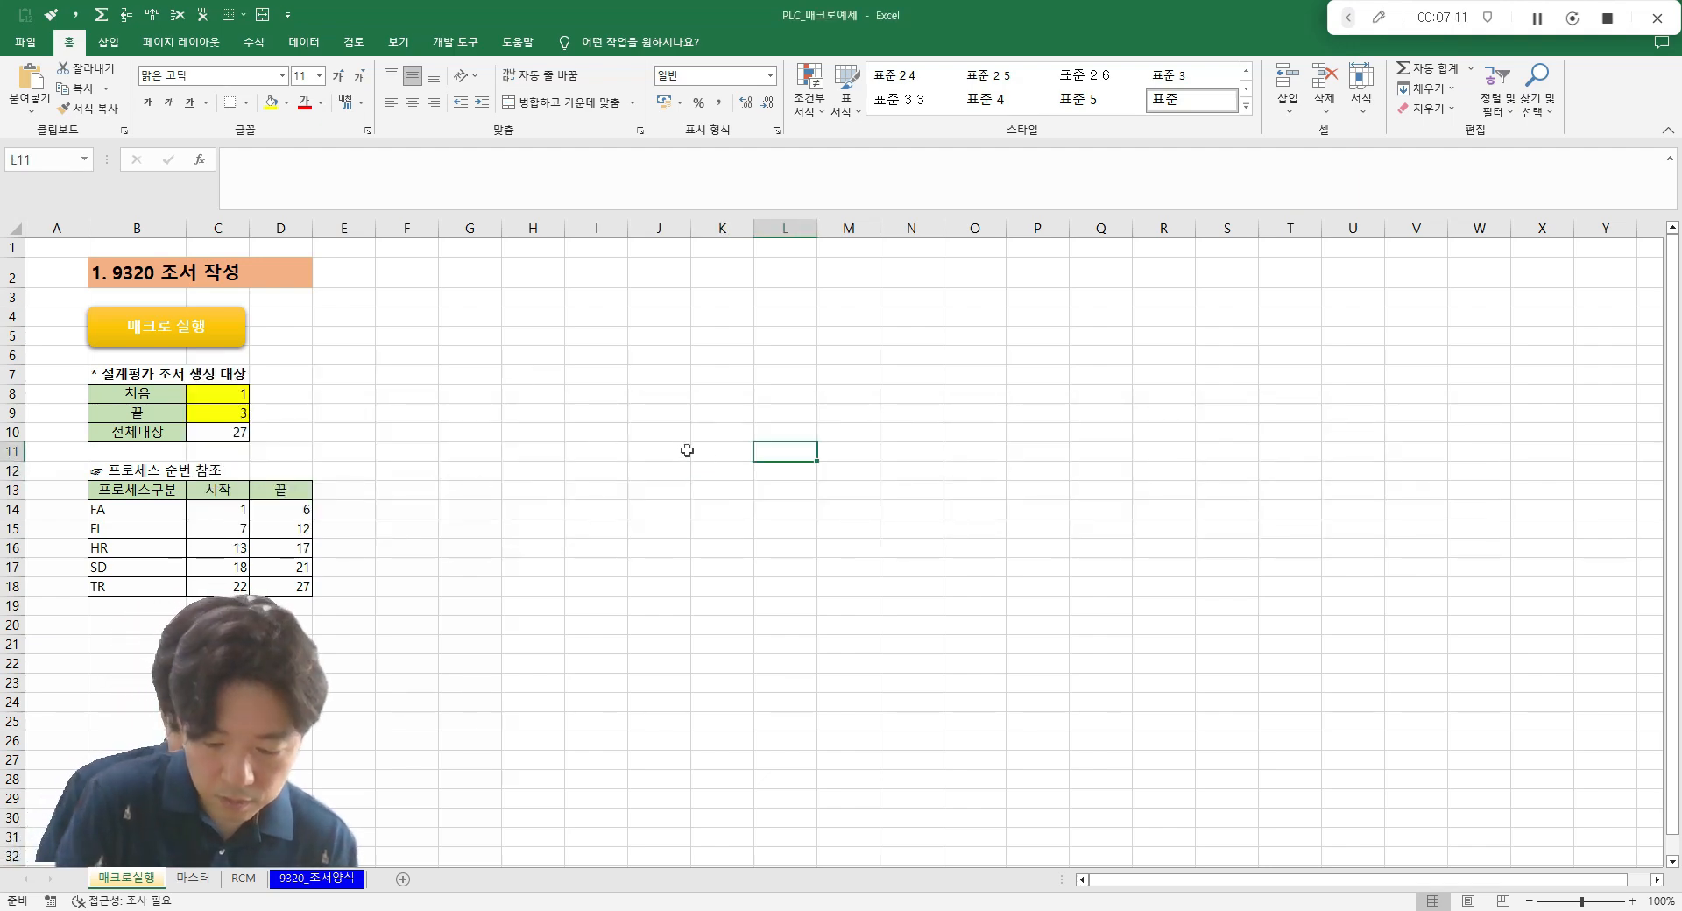
- Assign the PLC_9320_test macro to the 매크로 실행 button again and deselect the button
right_click(182, 339)
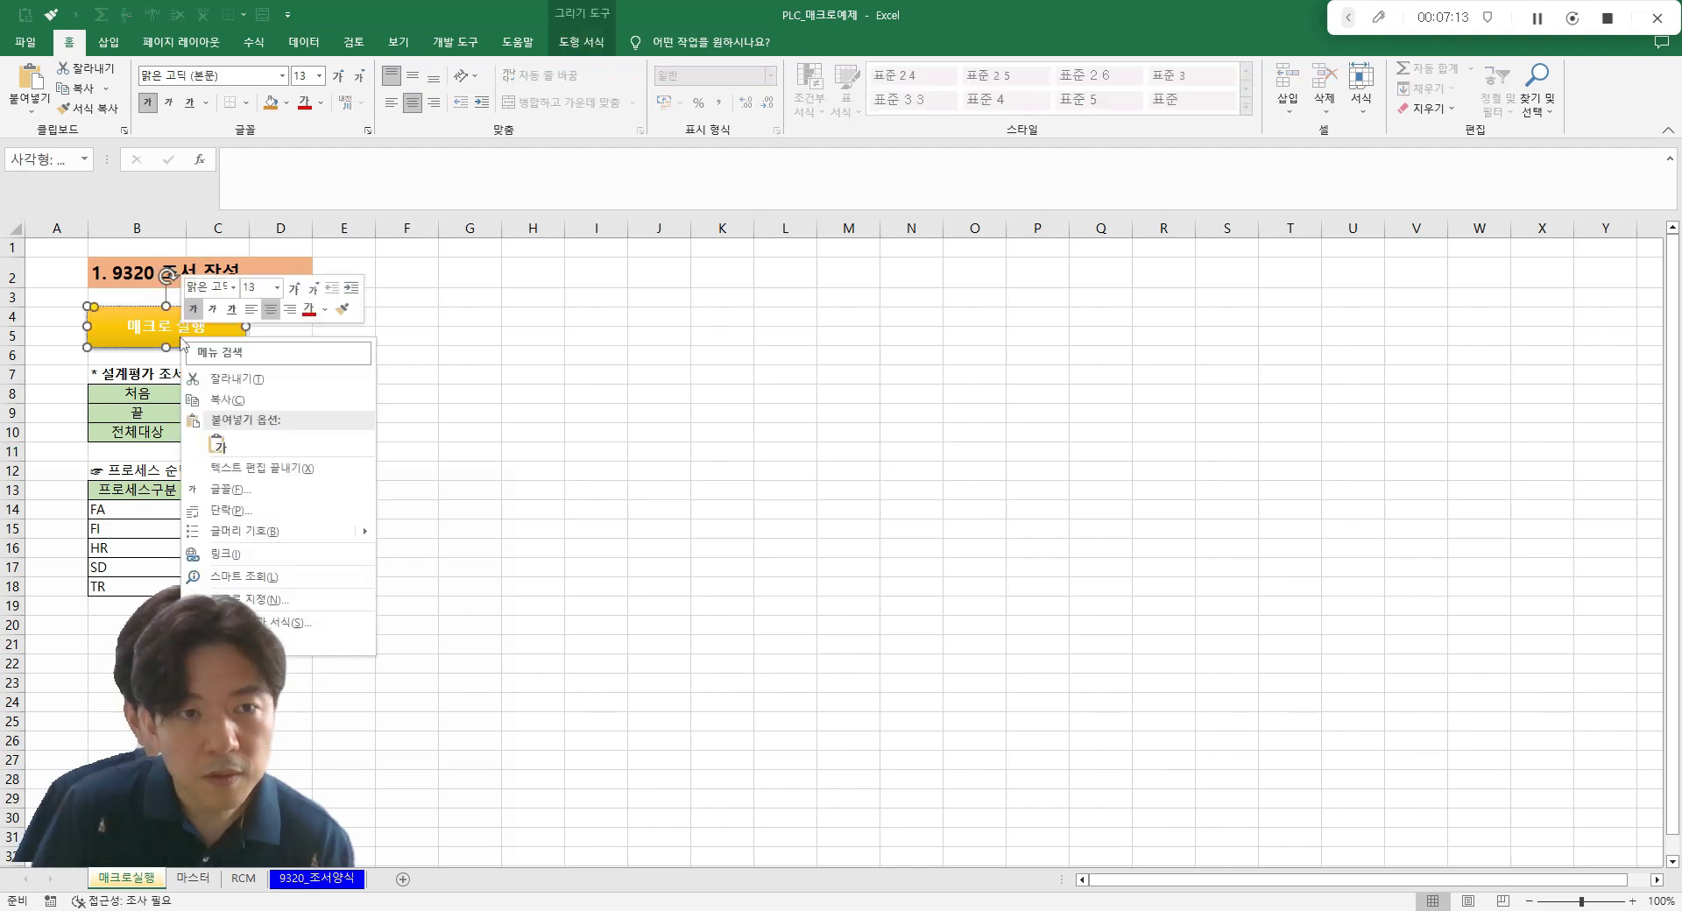
left_click(274, 600)
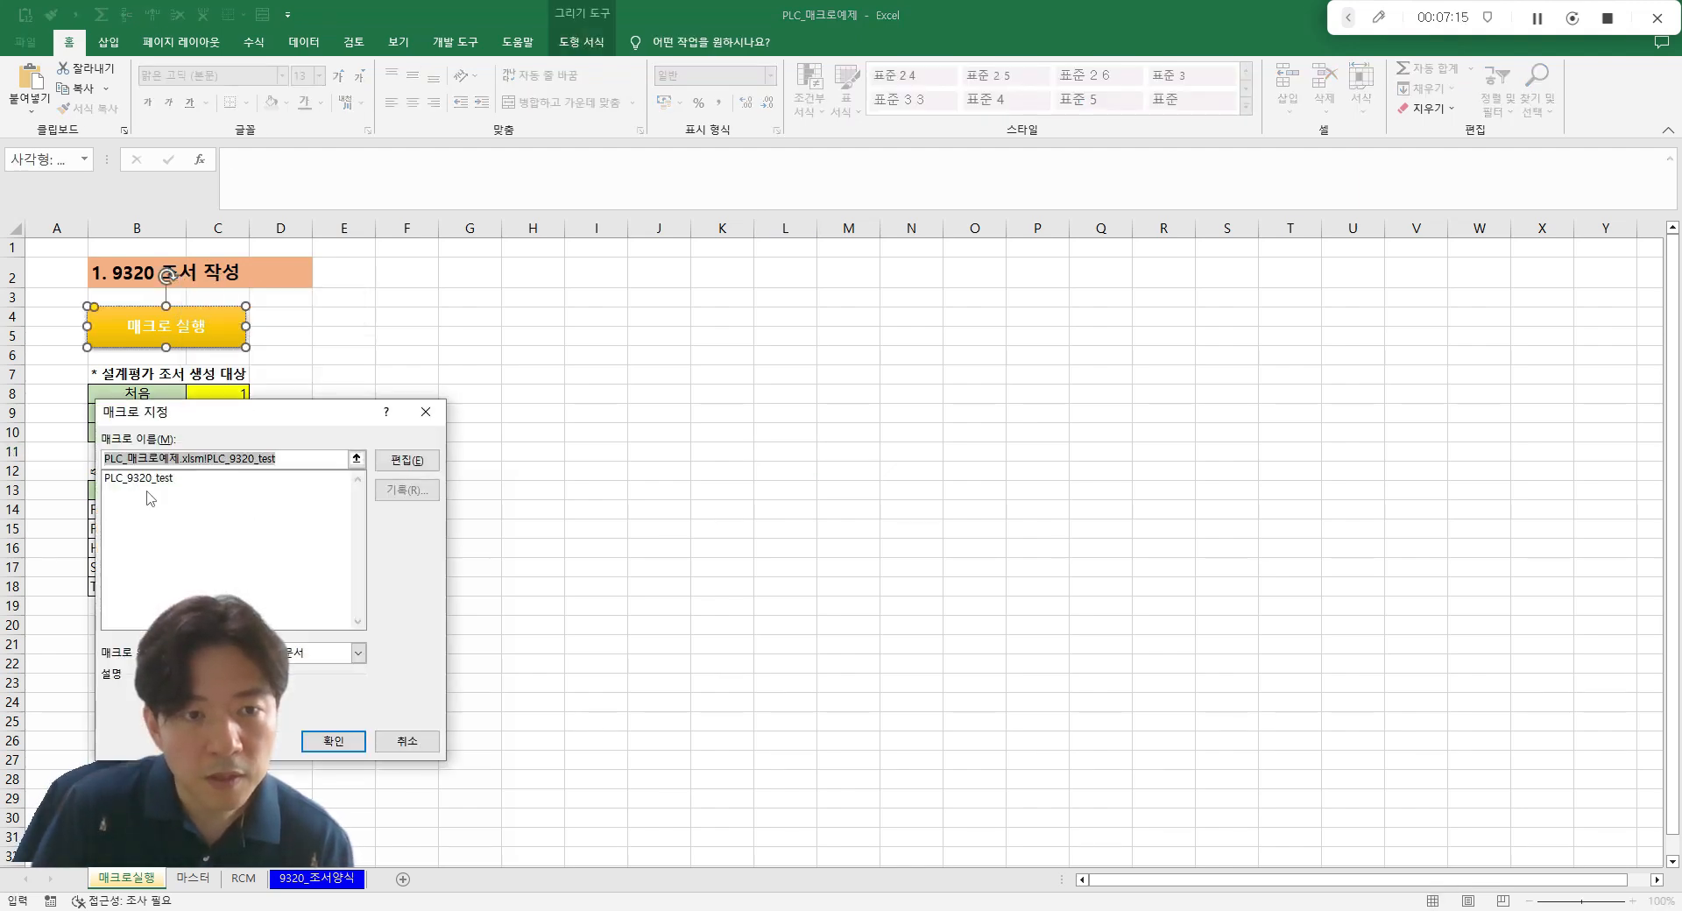
left_click(170, 480)
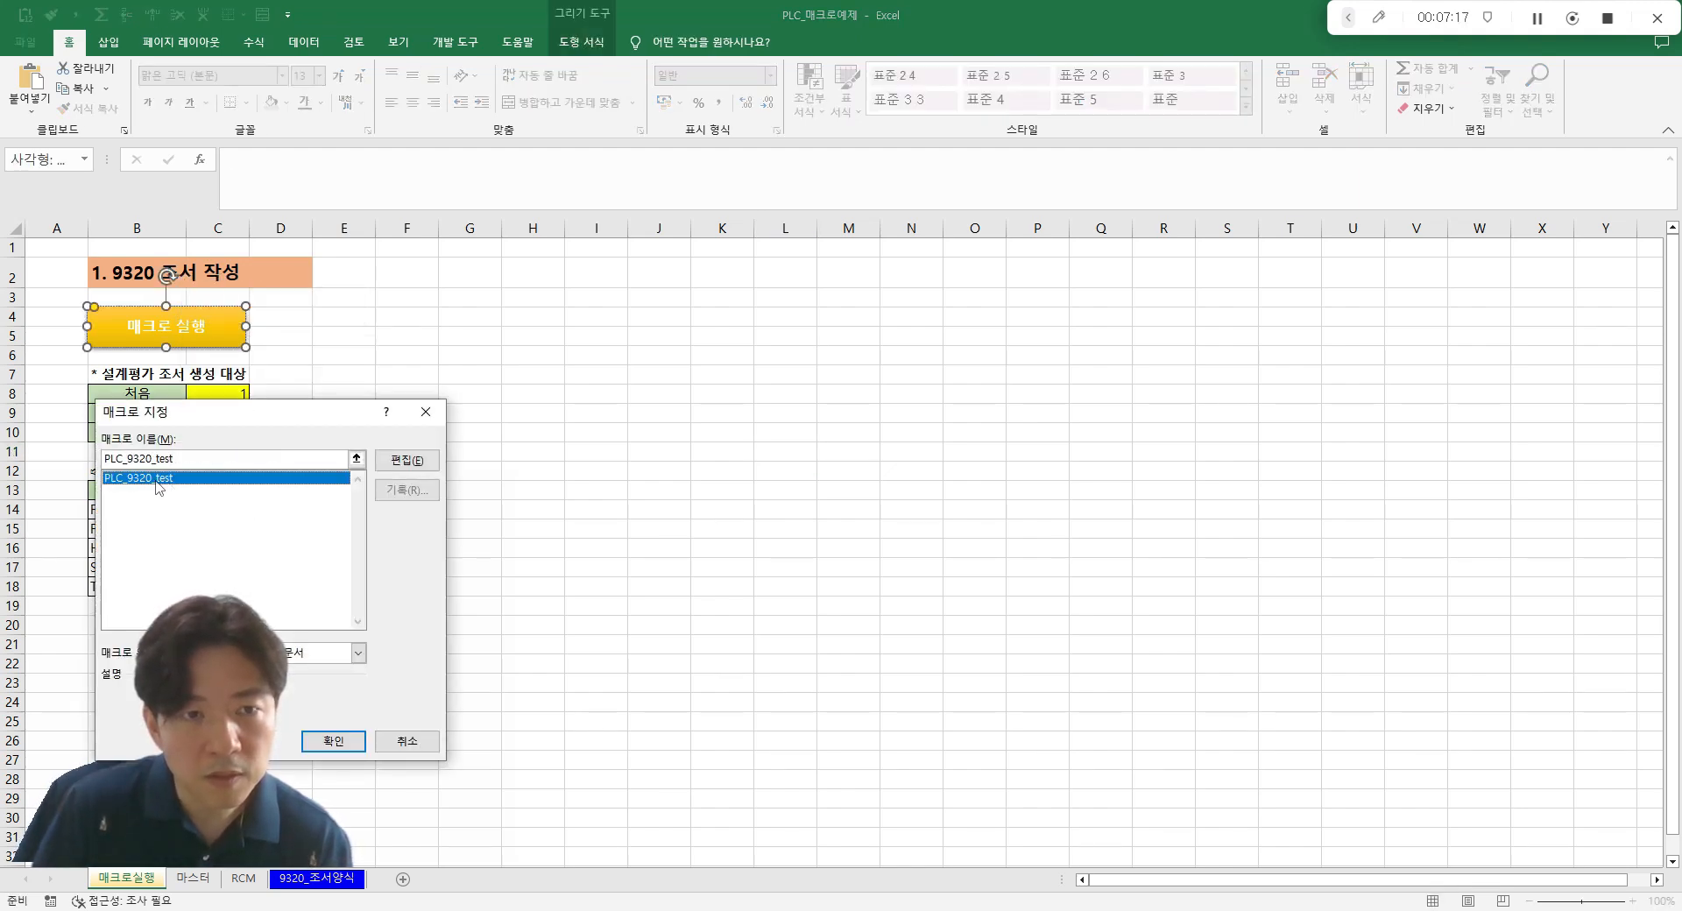
double_click(155, 482)
left_click(471, 481)
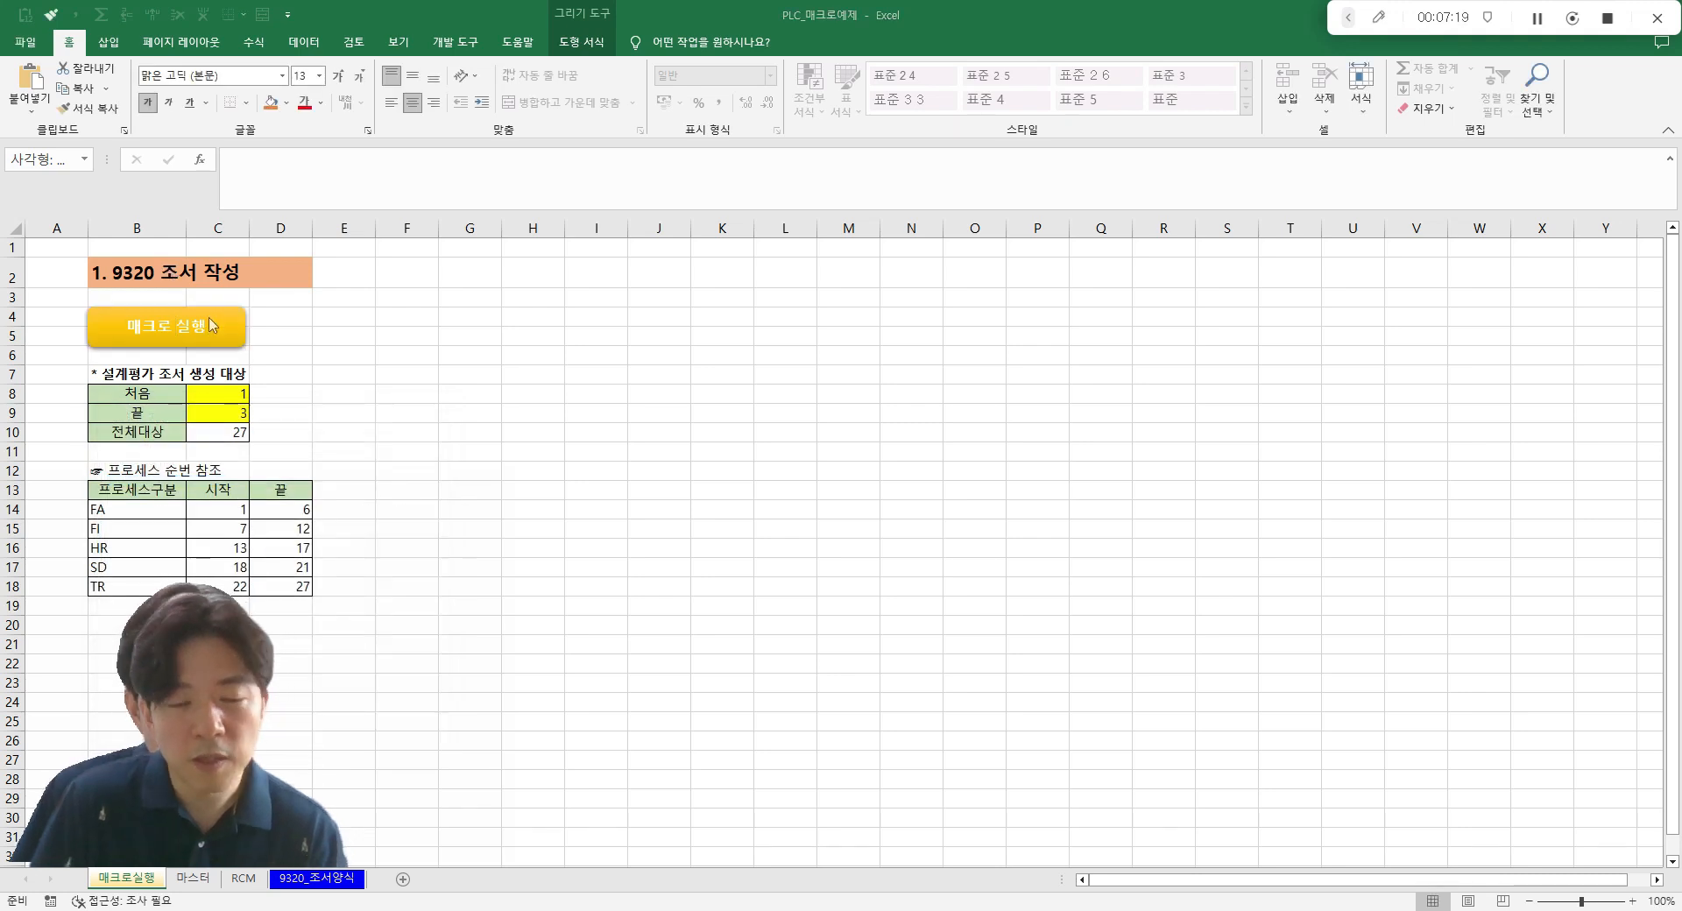
left_click(164, 328, "ctrl")
left_click(406, 316)
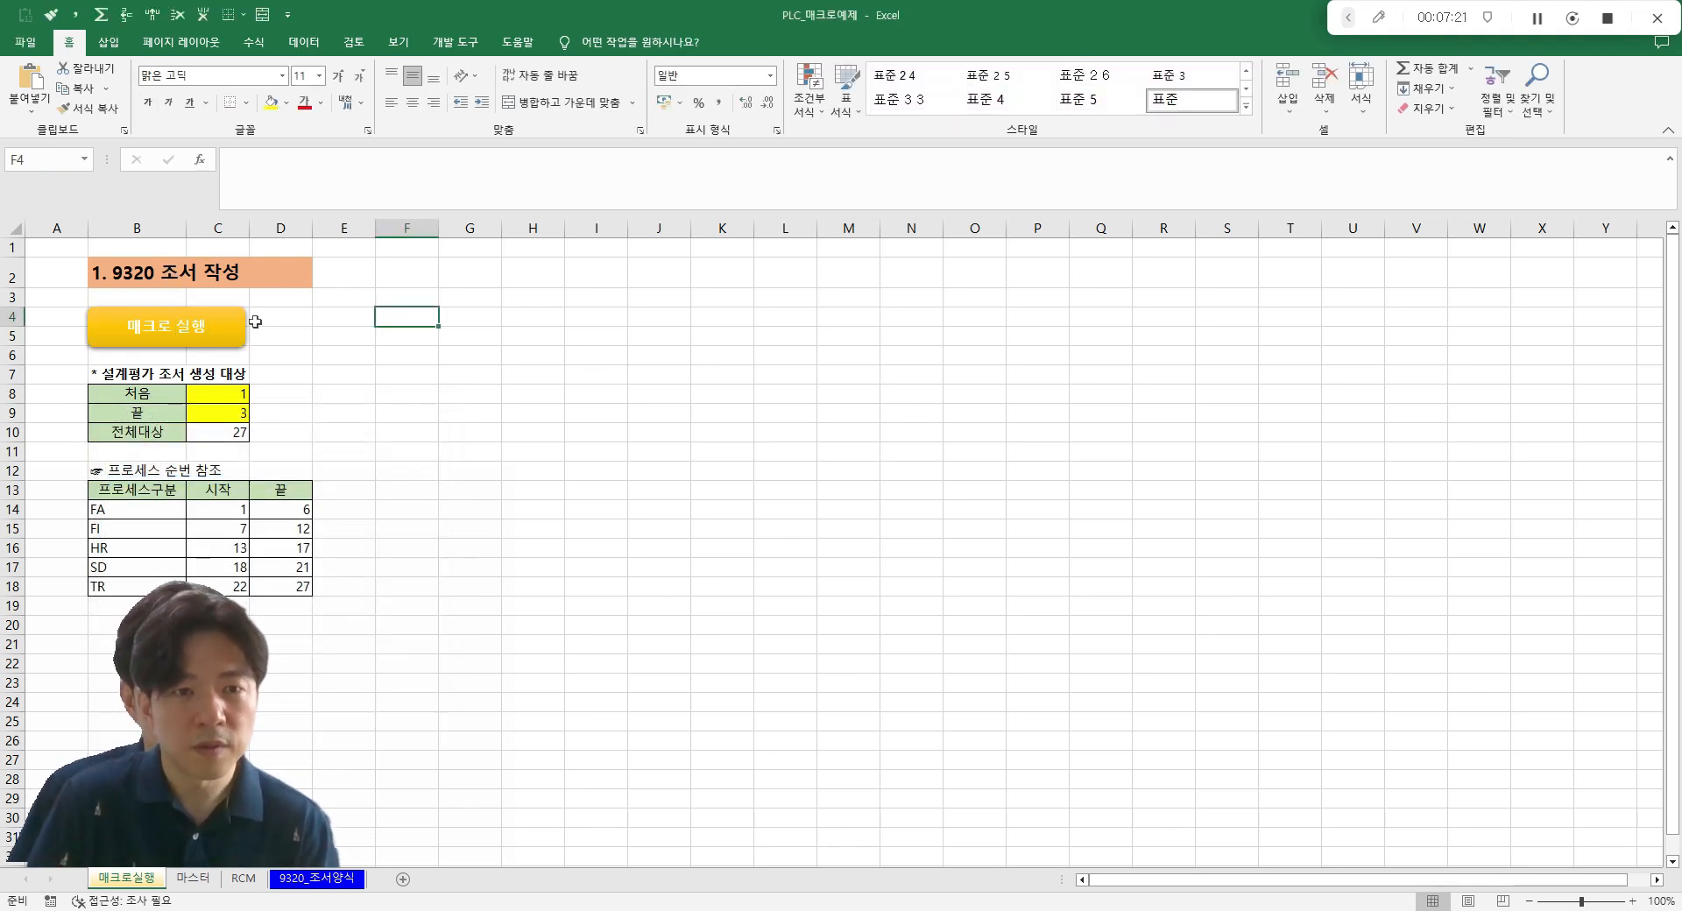
- Check the 처음 and 끝 numbers in C8 and C9, and run the macro with the 매크로 실행 button
left_click(217, 393)
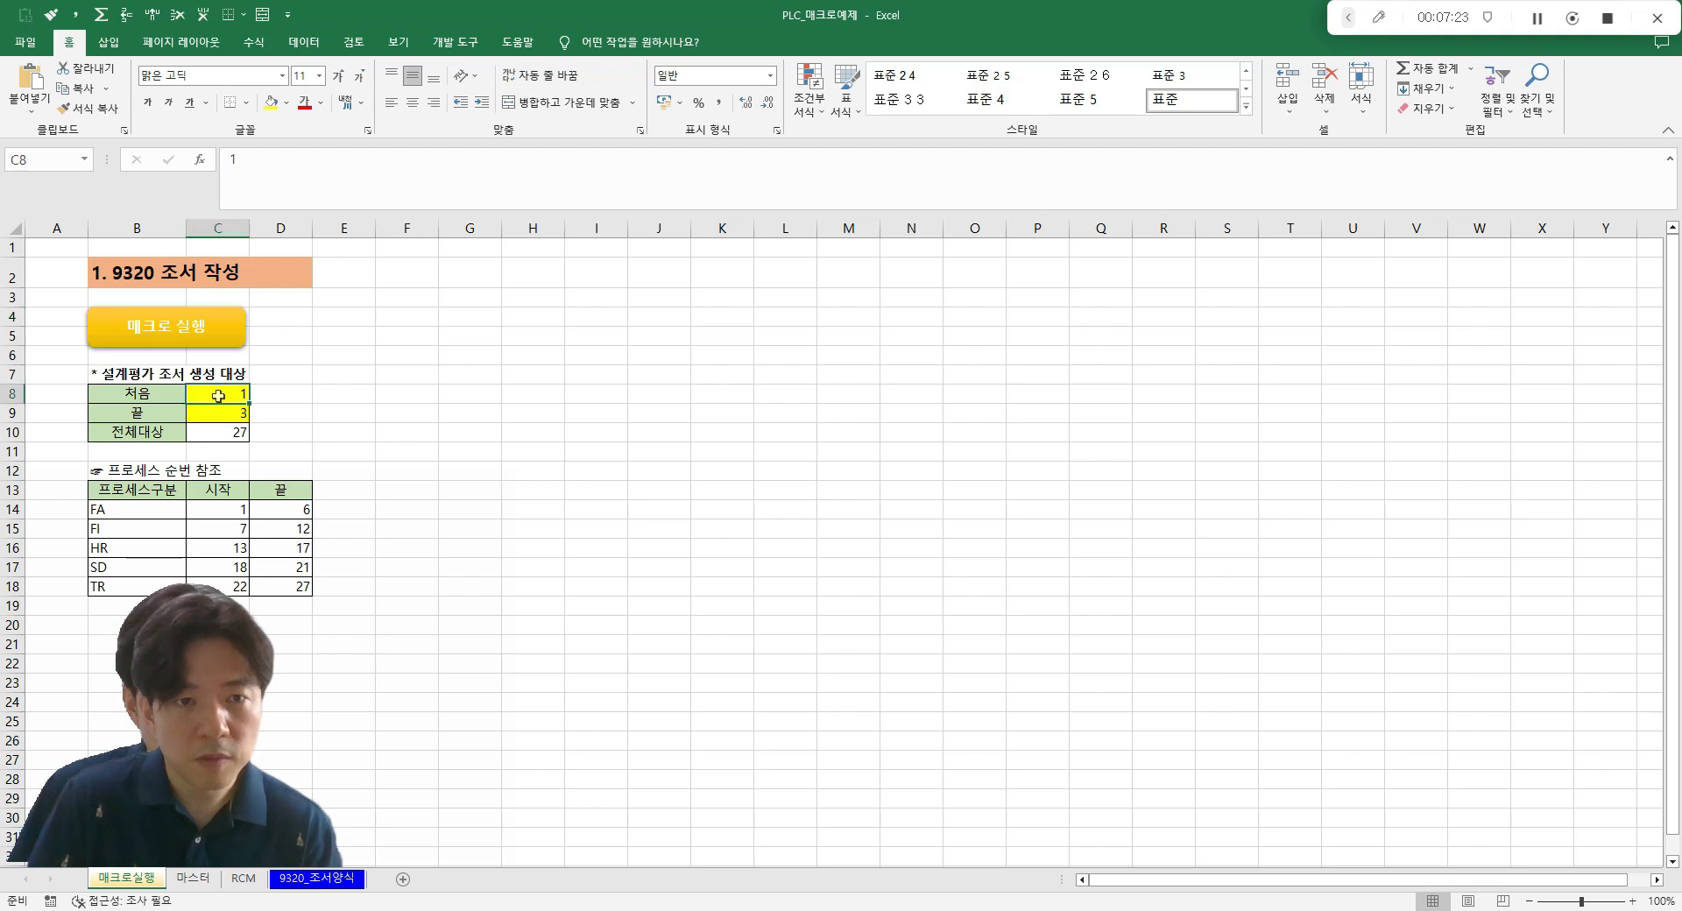
left_click(216, 415)
left_click(198, 334)
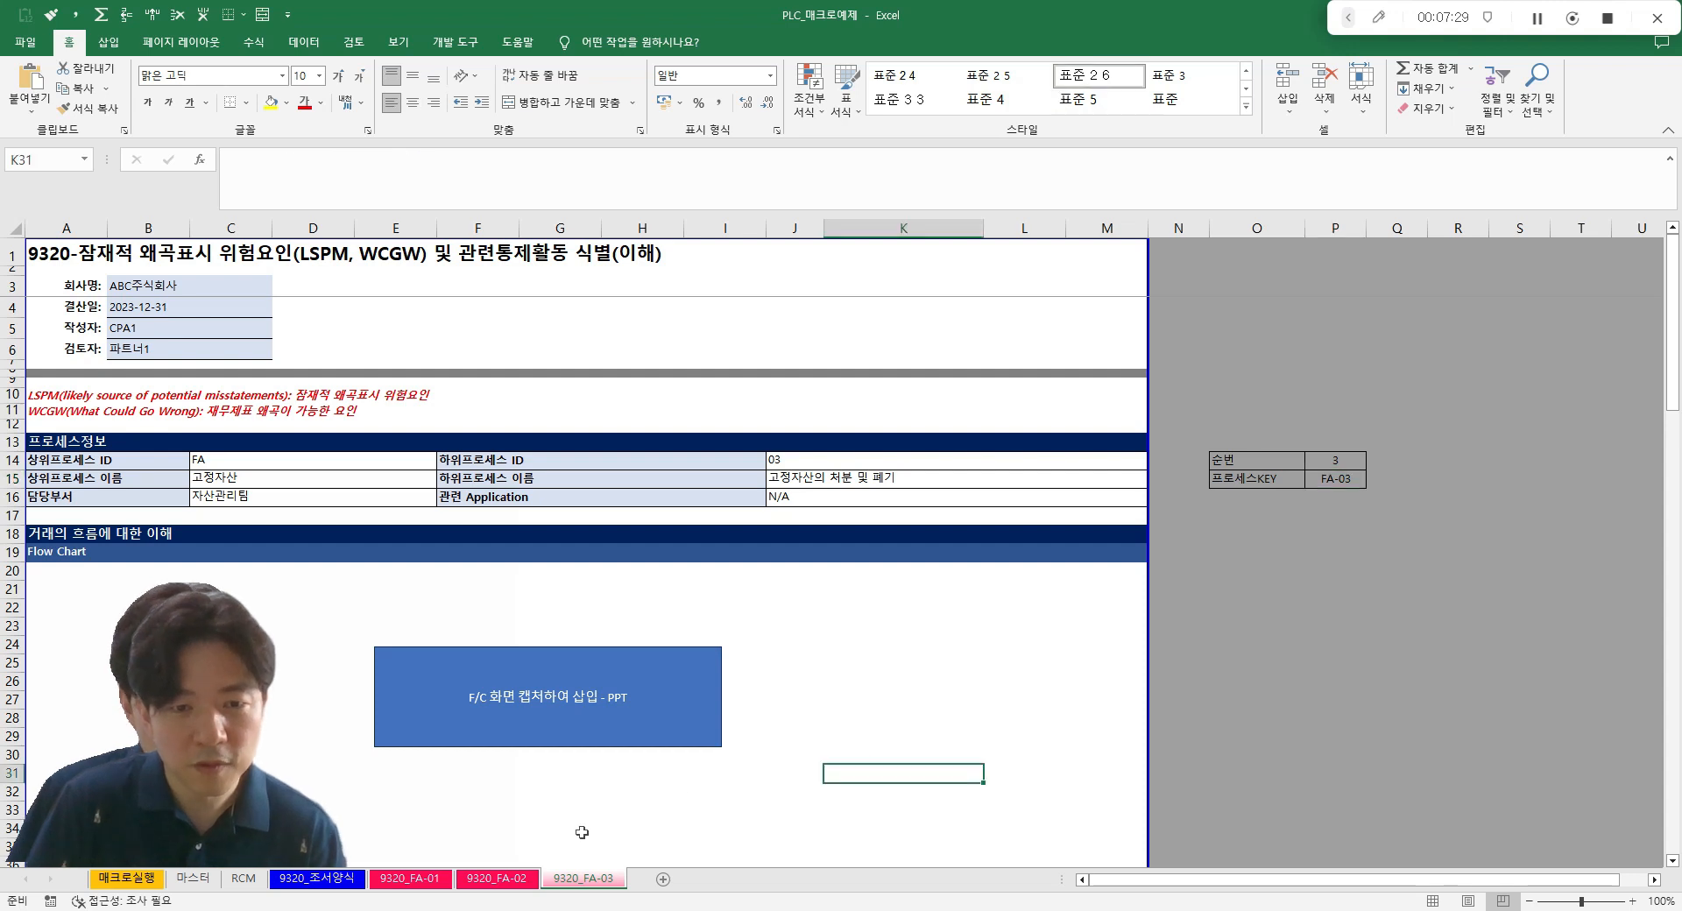
- Compare the generated sheets 9320_FA-01 through 9320_FA-03, including their 순번 and 프로세스KEY cells
left_click(526, 877)
left_click(412, 879)
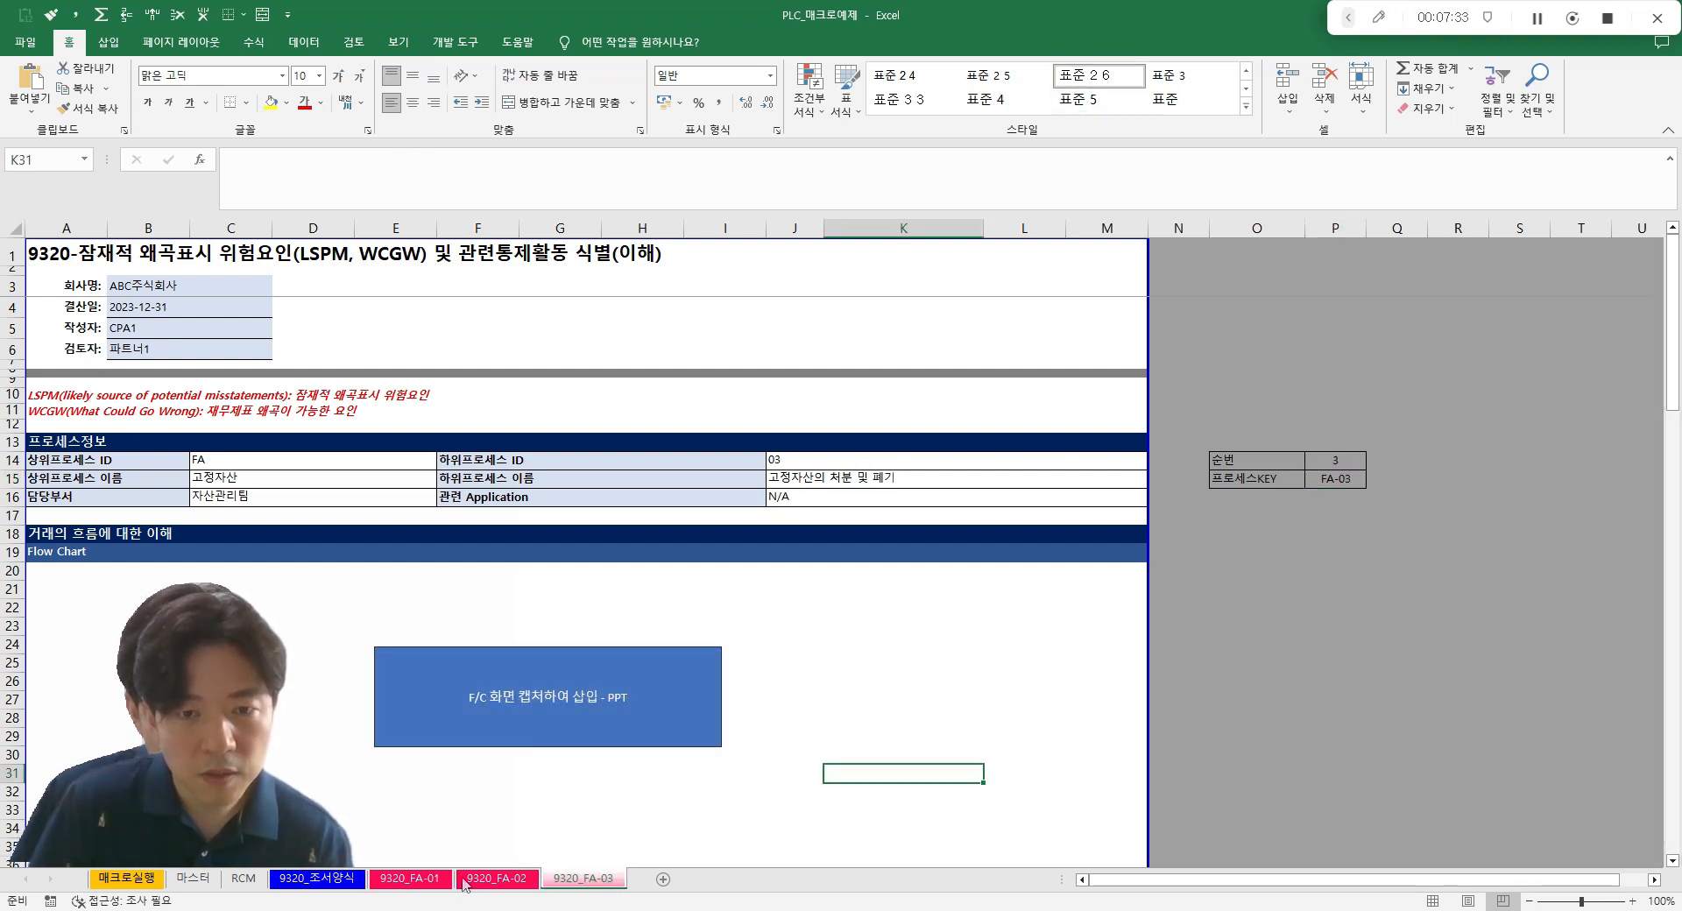
left_click(470, 879)
left_click(428, 877)
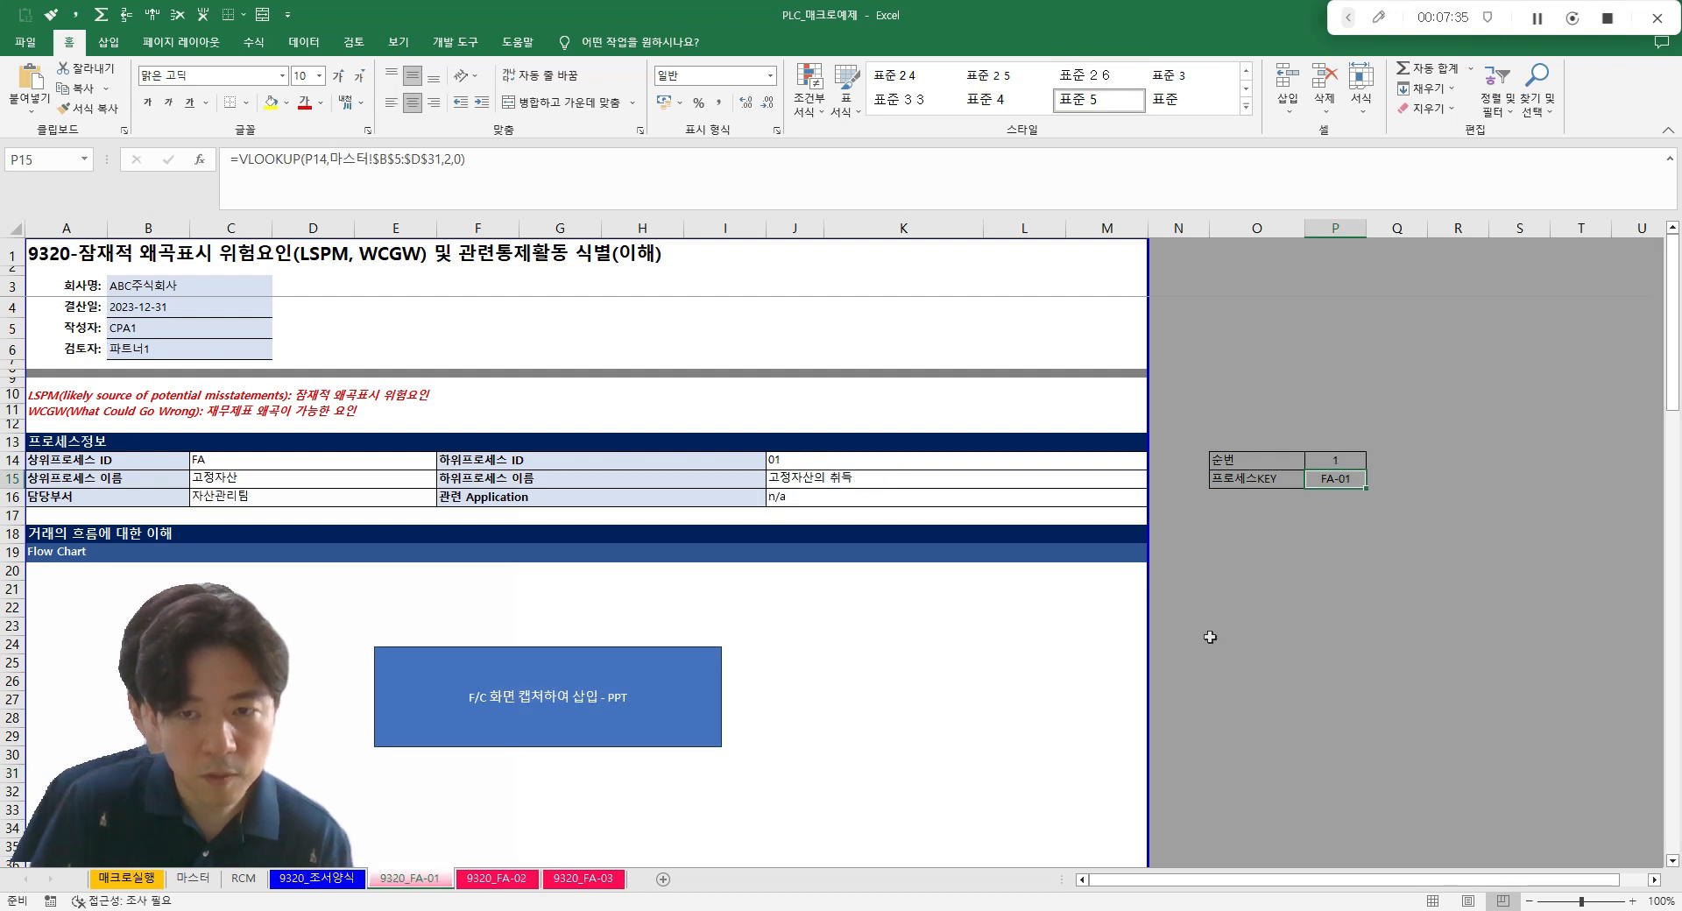
left_click(583, 879)
left_click(855, 774)
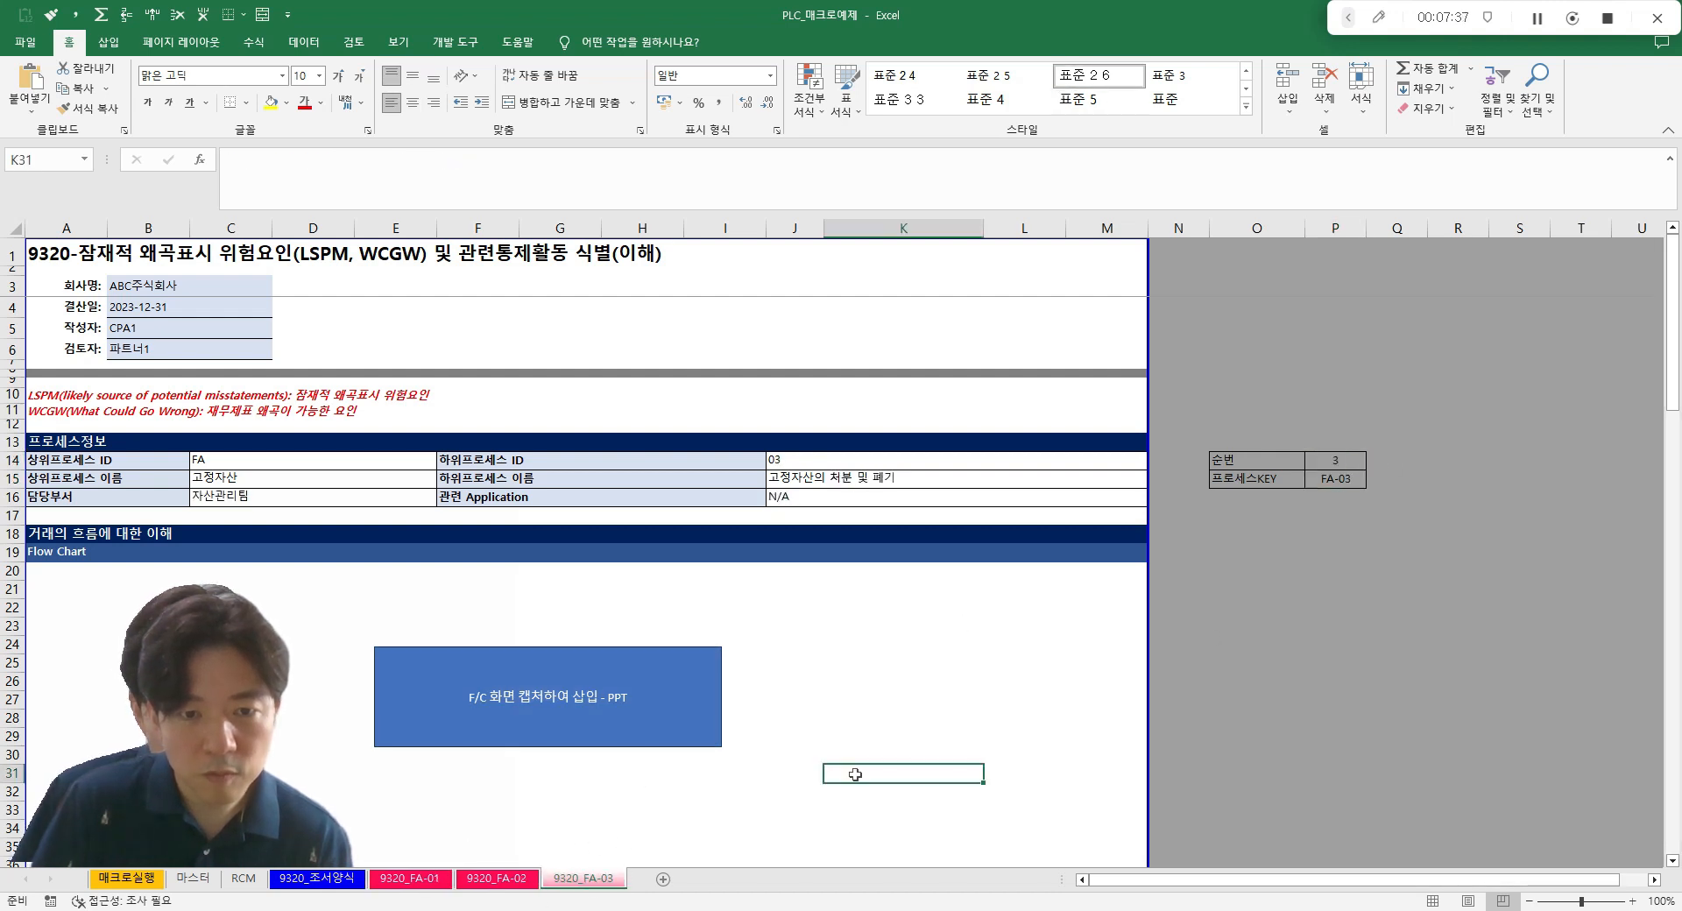
- Examine the 순번 in P14, the LSPM and control table, and the I70 lookup formula on the 9320_FA-03 sheet
left_click(1338, 462)
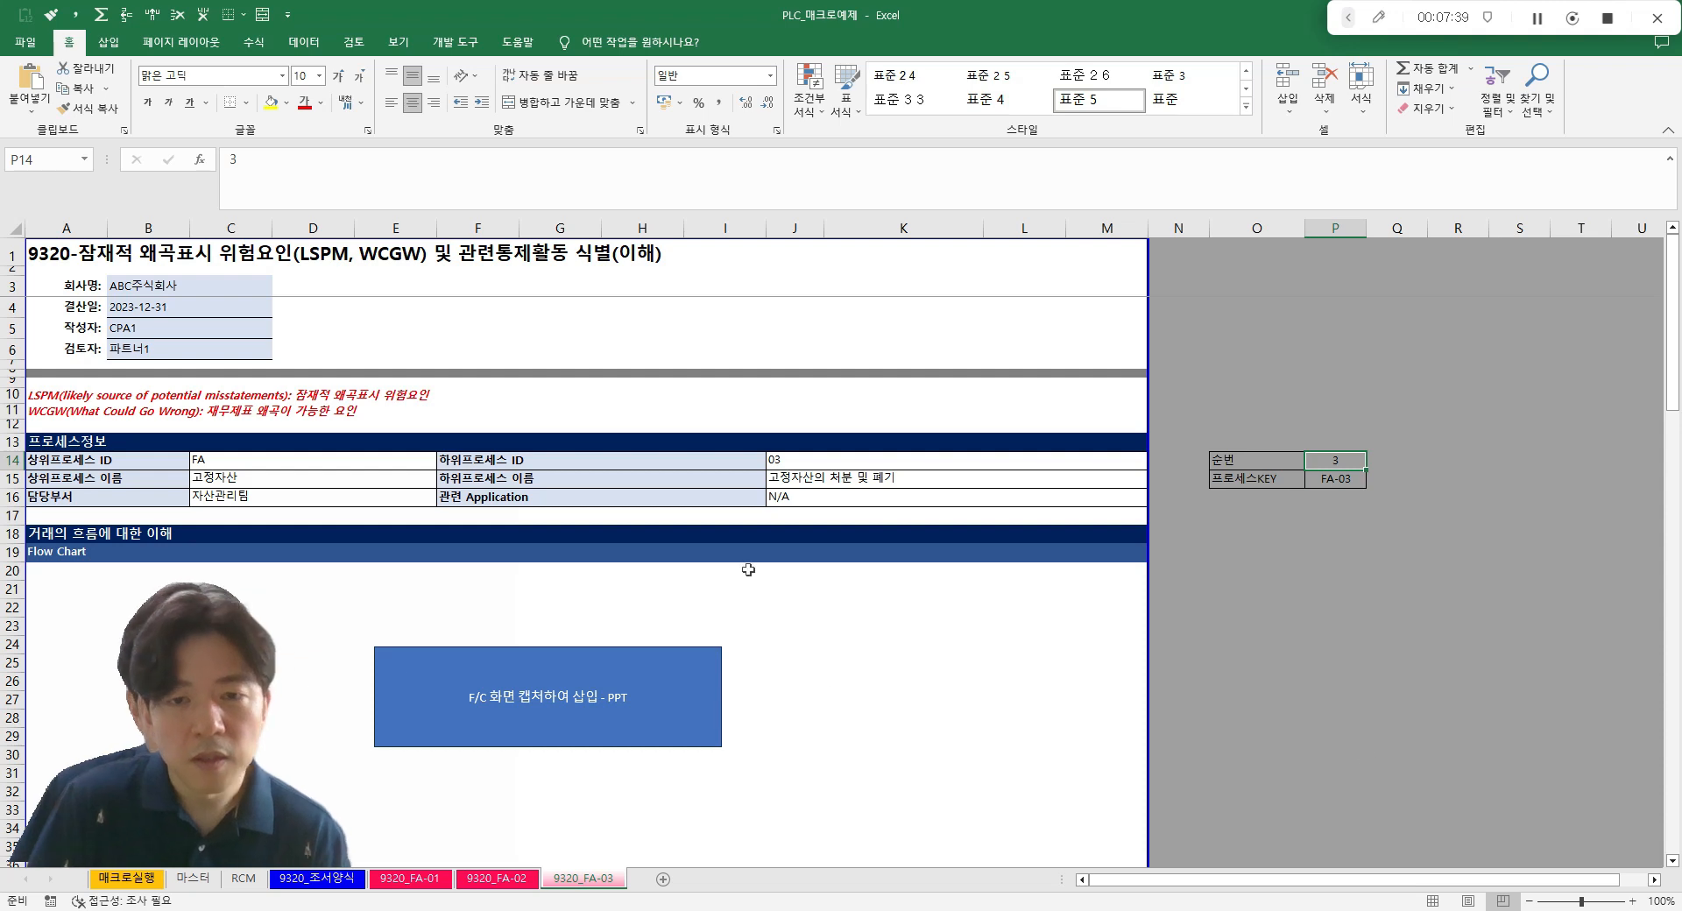
scroll(754, 405, "down", 15)
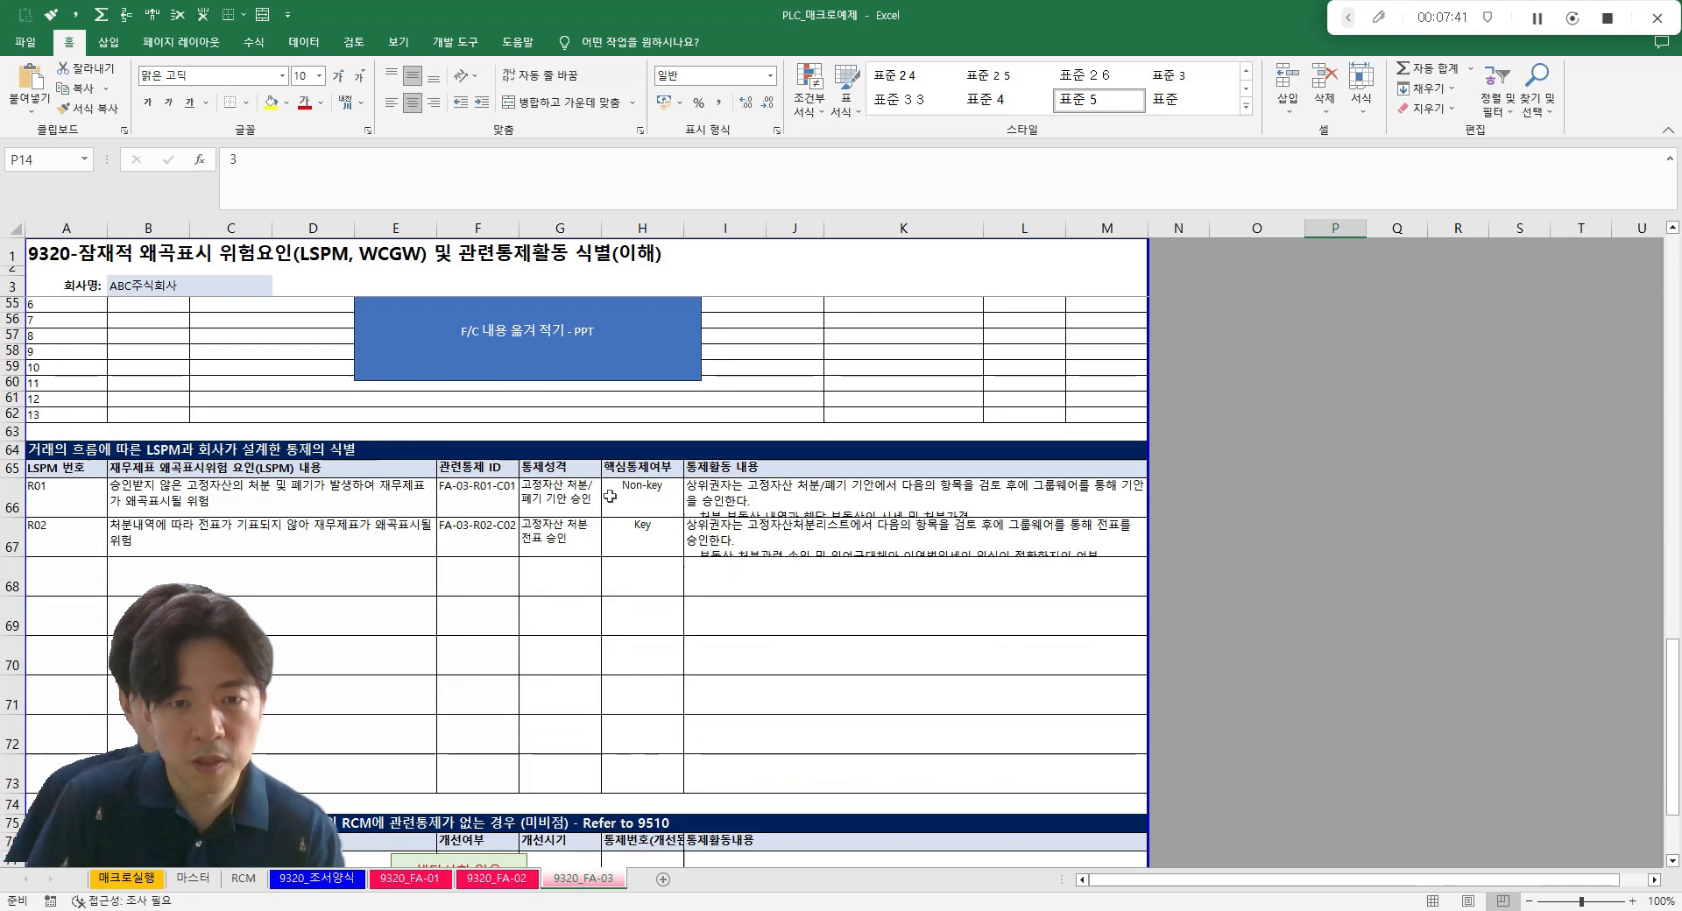
scroll(964, 532, "up", 2)
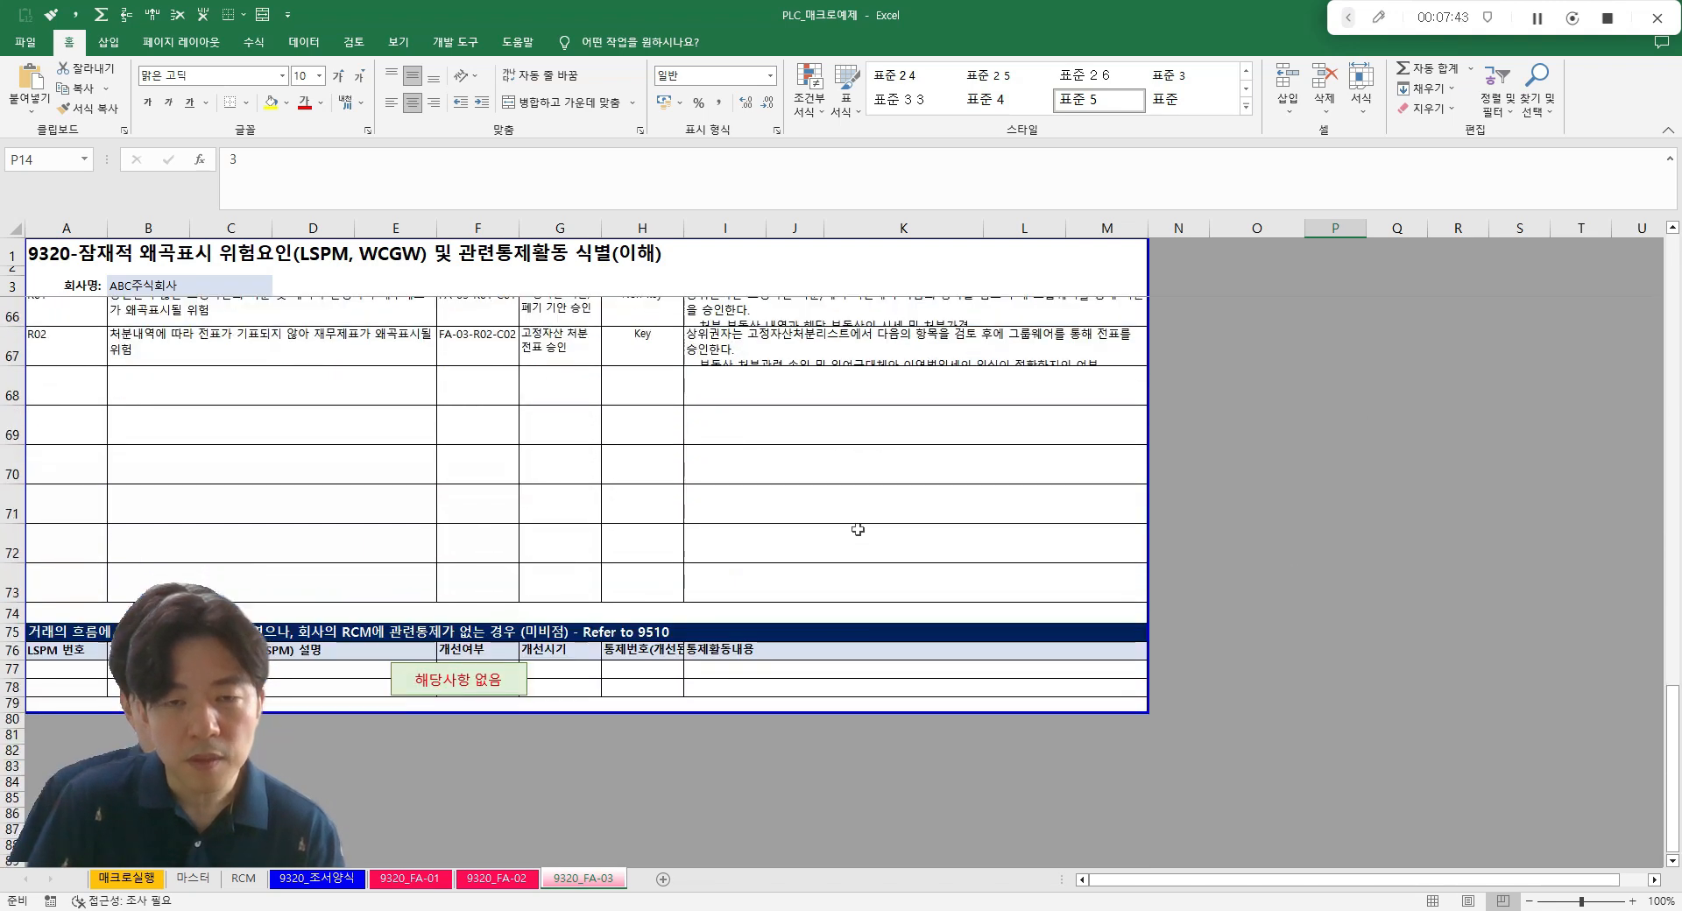
left_click(919, 564)
scroll(930, 523, "up", 5)
scroll(930, 523, "up", 12)
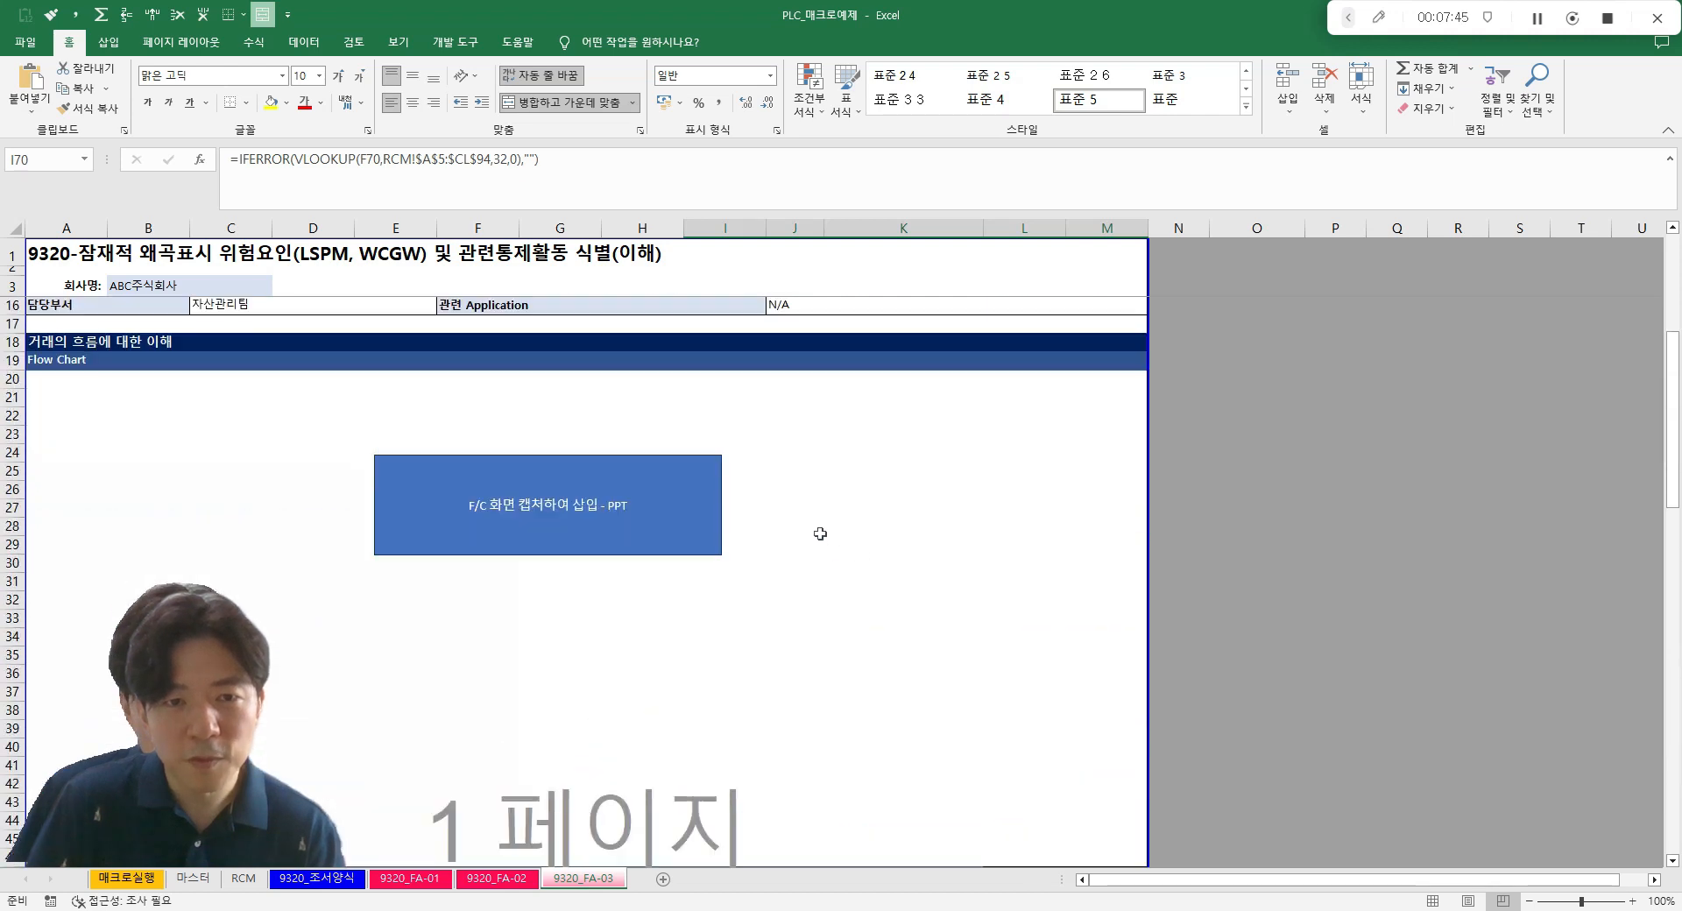
left_click(409, 878)
left_click(585, 879)
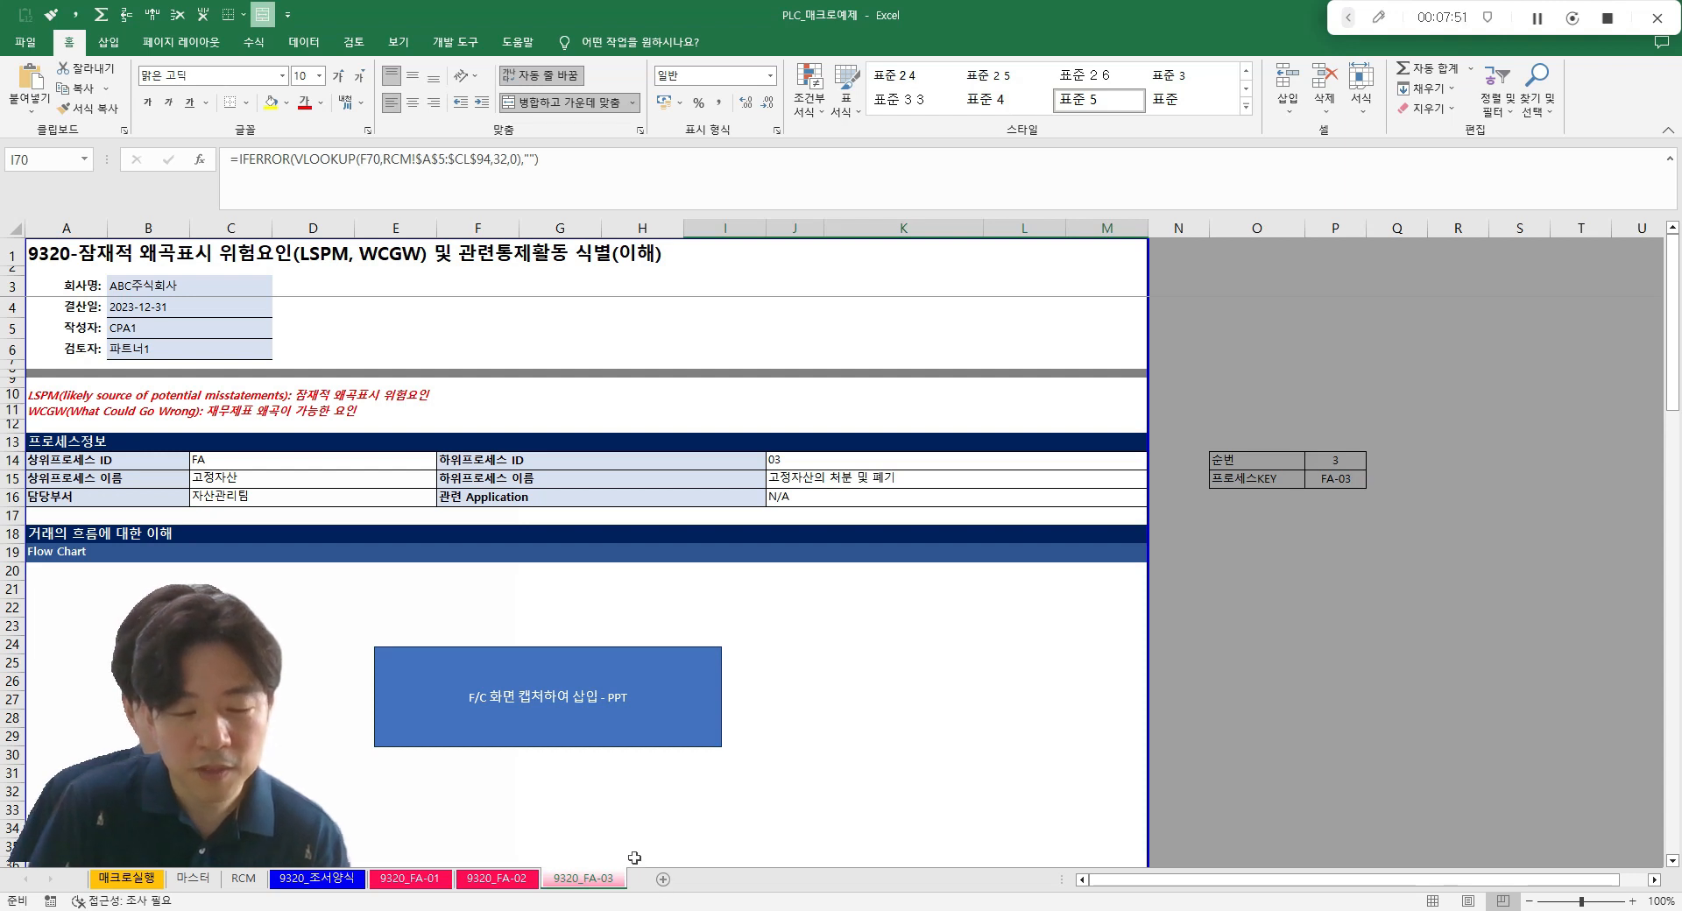
- Delete the three generated sheets 9320_FA-01 through 9320_FA-03 together
left_click(410, 879)
left_click(568, 880, "shift")
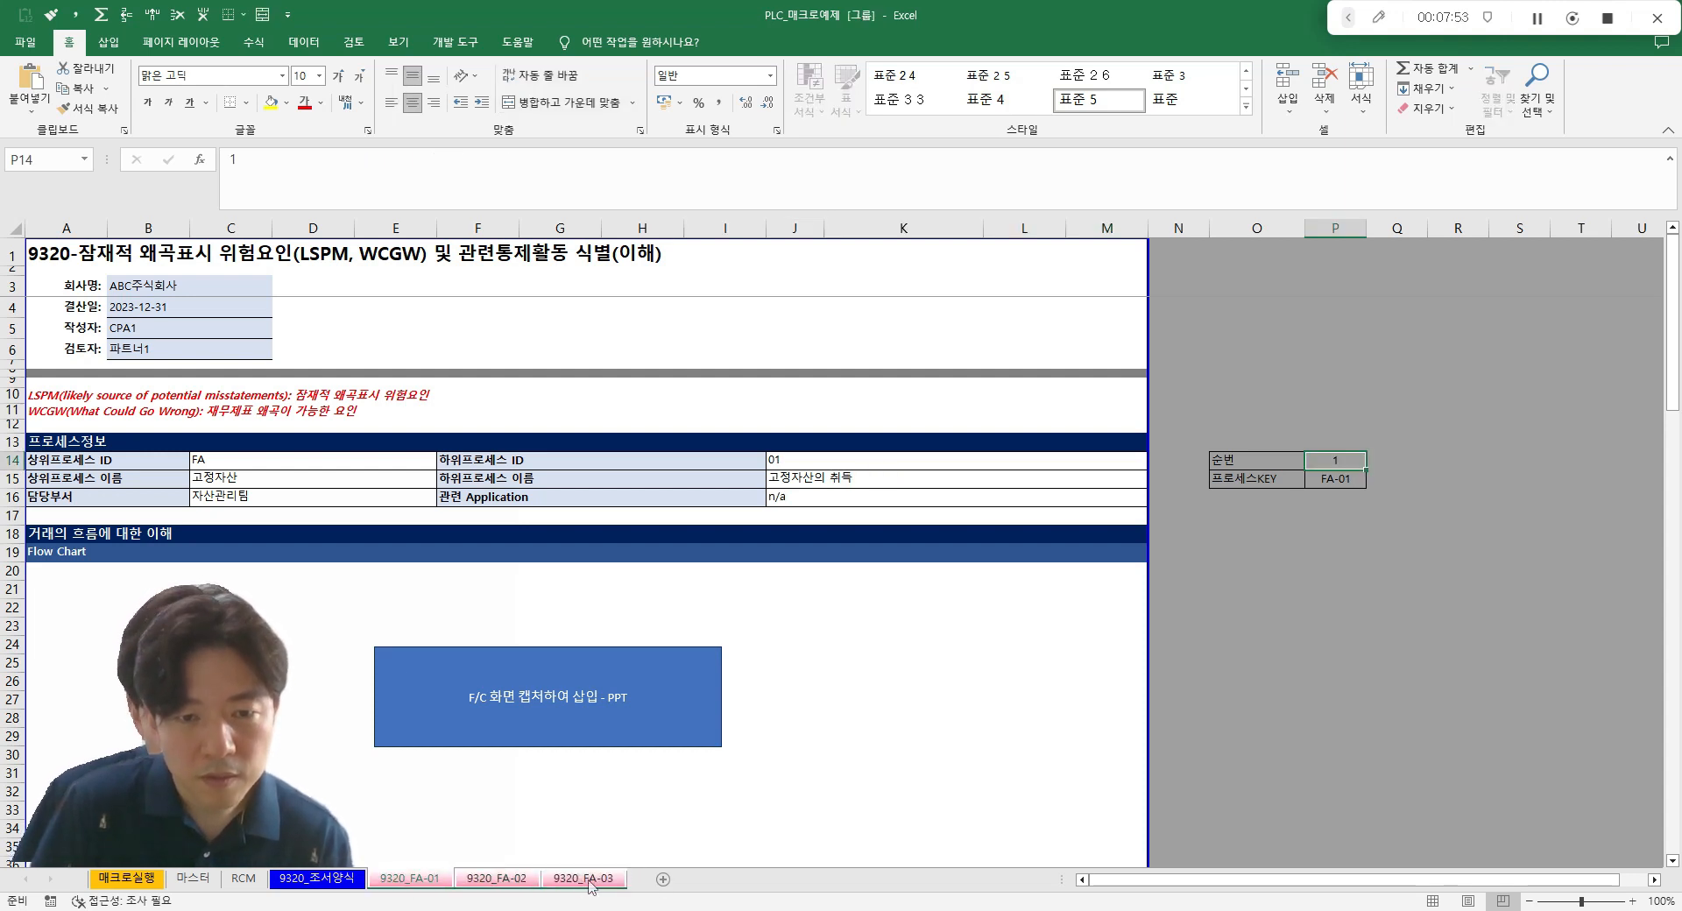
right_click(568, 879)
left_click(652, 674)
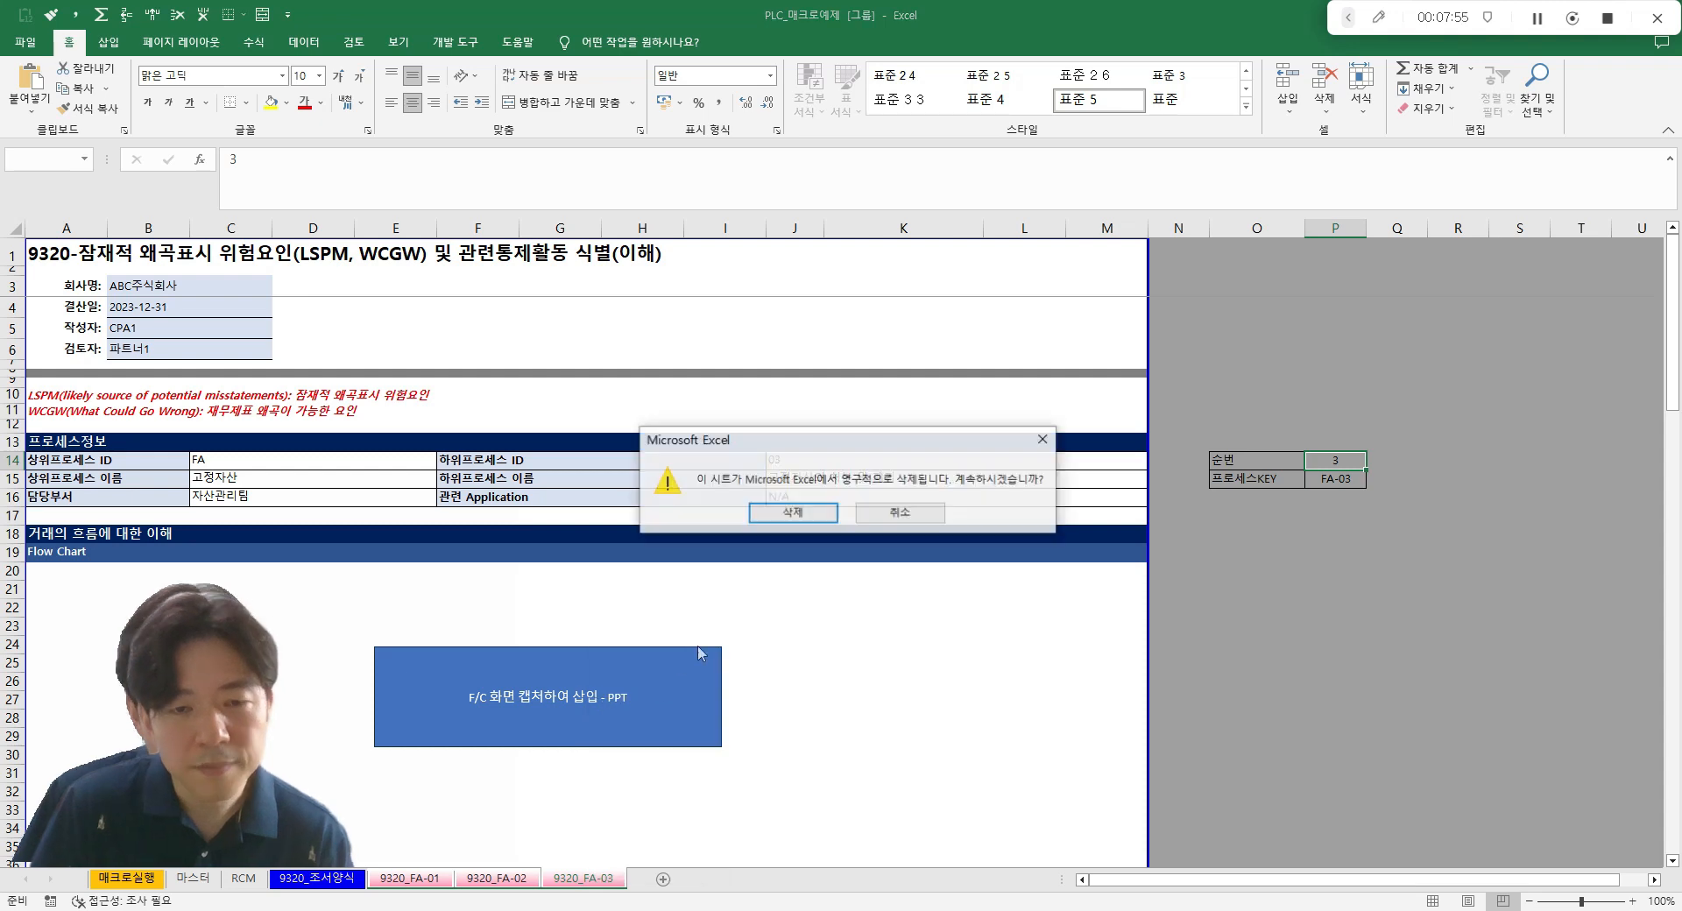
left_click(802, 520)
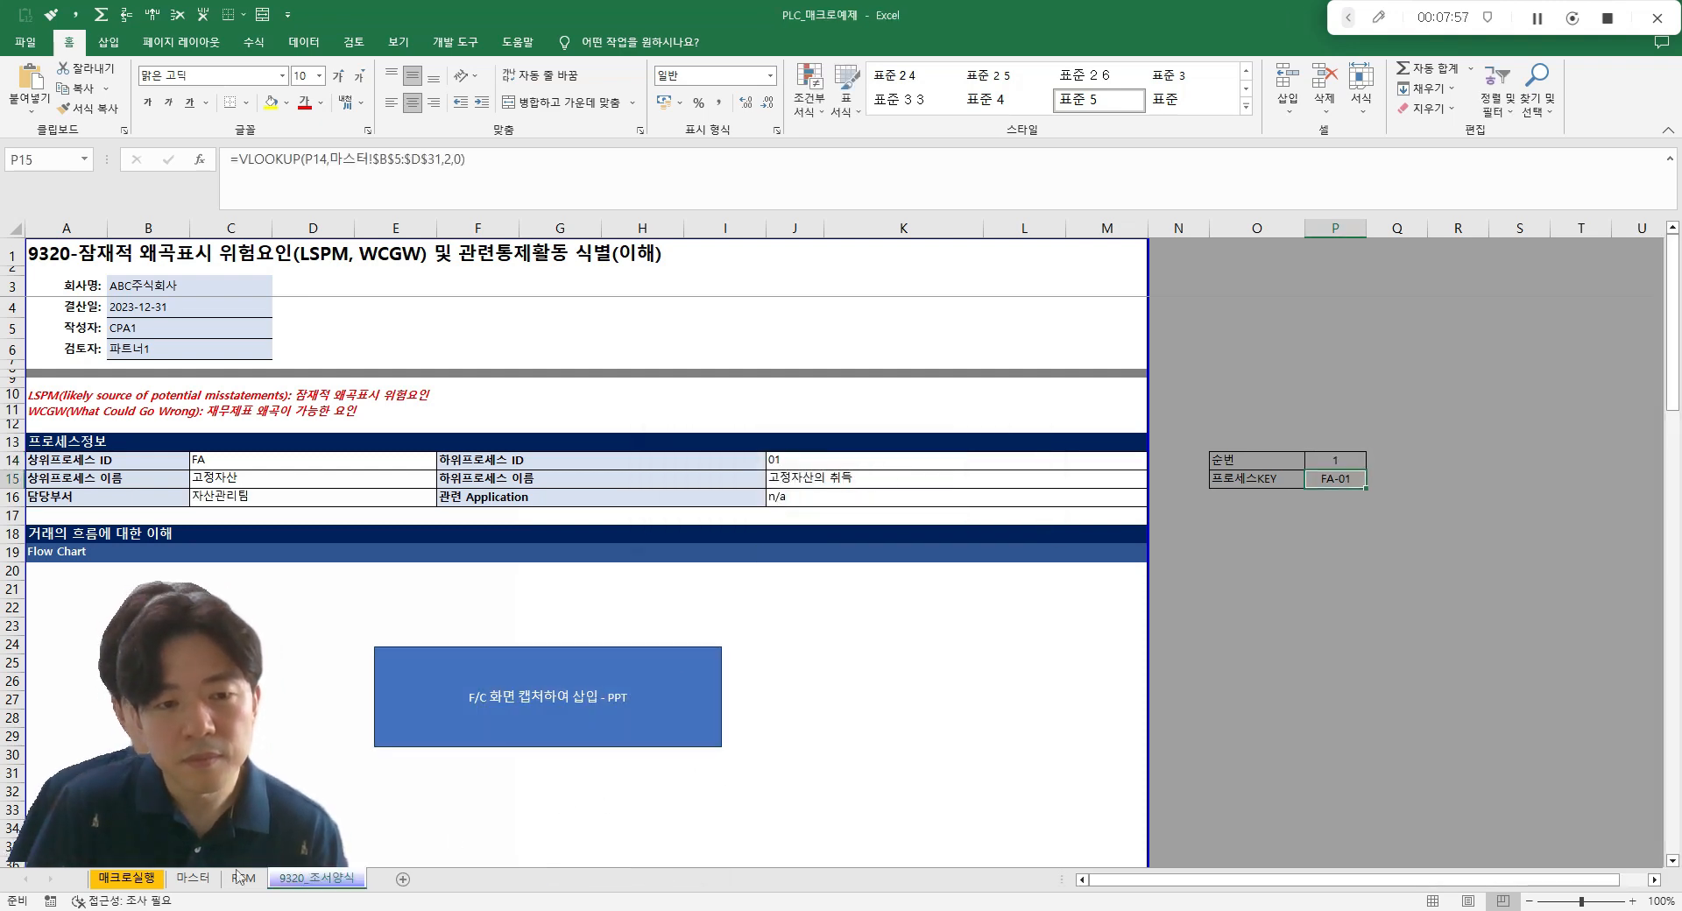
- Examine the 마스터 sheet's 순번 and 프로세스KEY list and the control activity table beneath it
left_click(136, 878)
key("alt+F11")
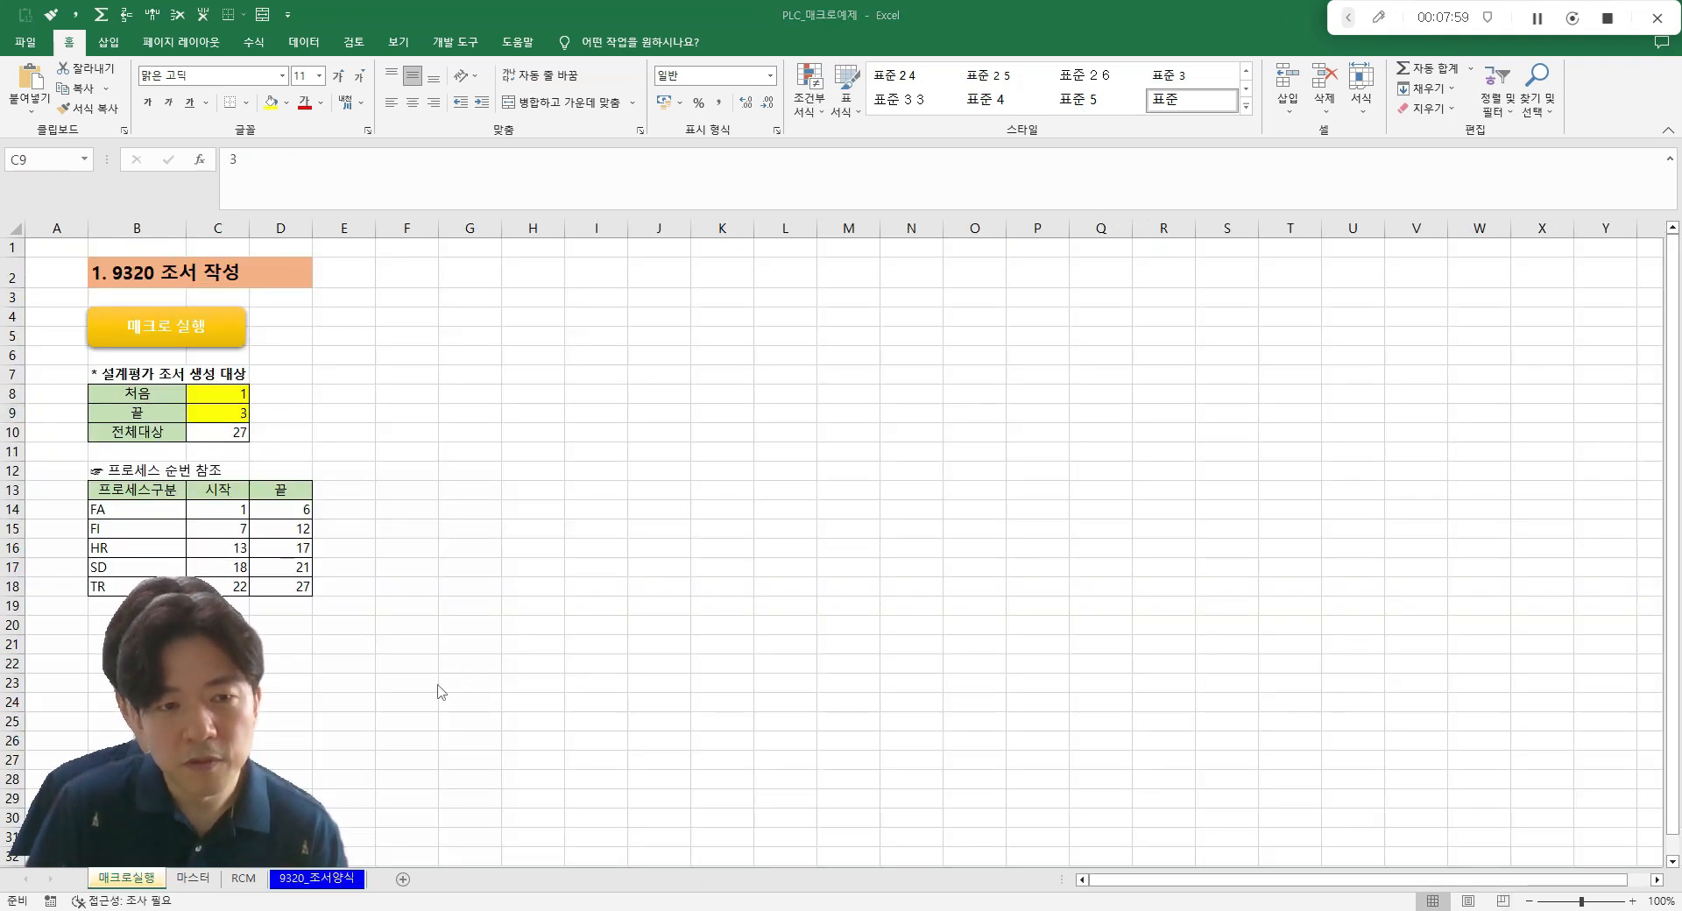
left_click(200, 880)
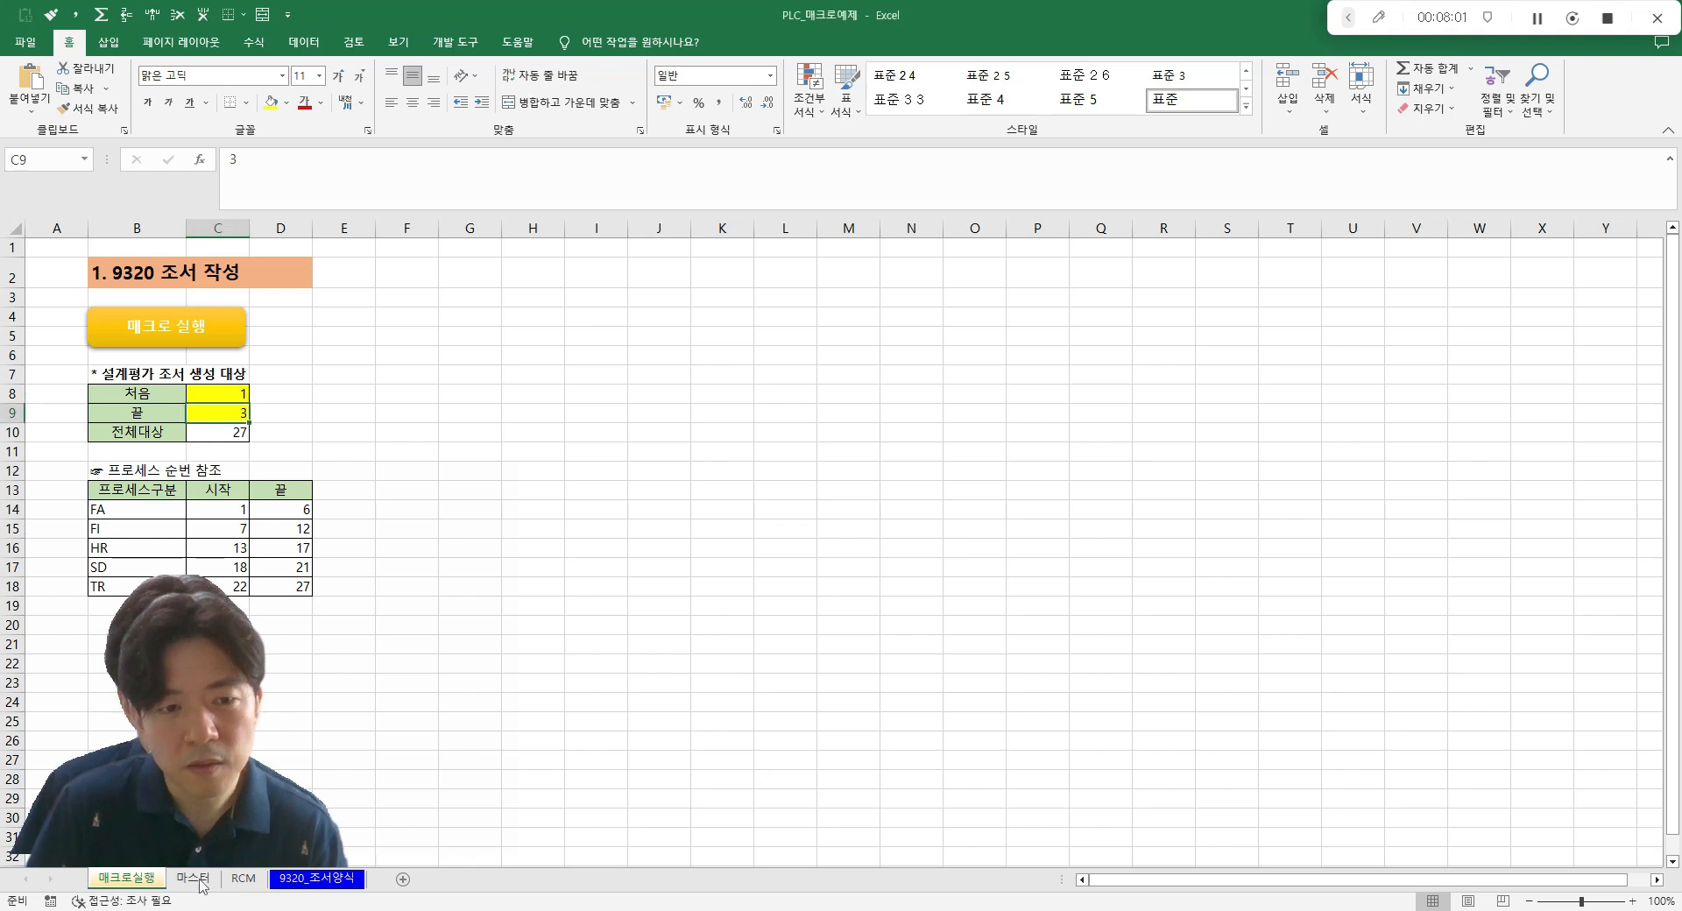
left_click(194, 879)
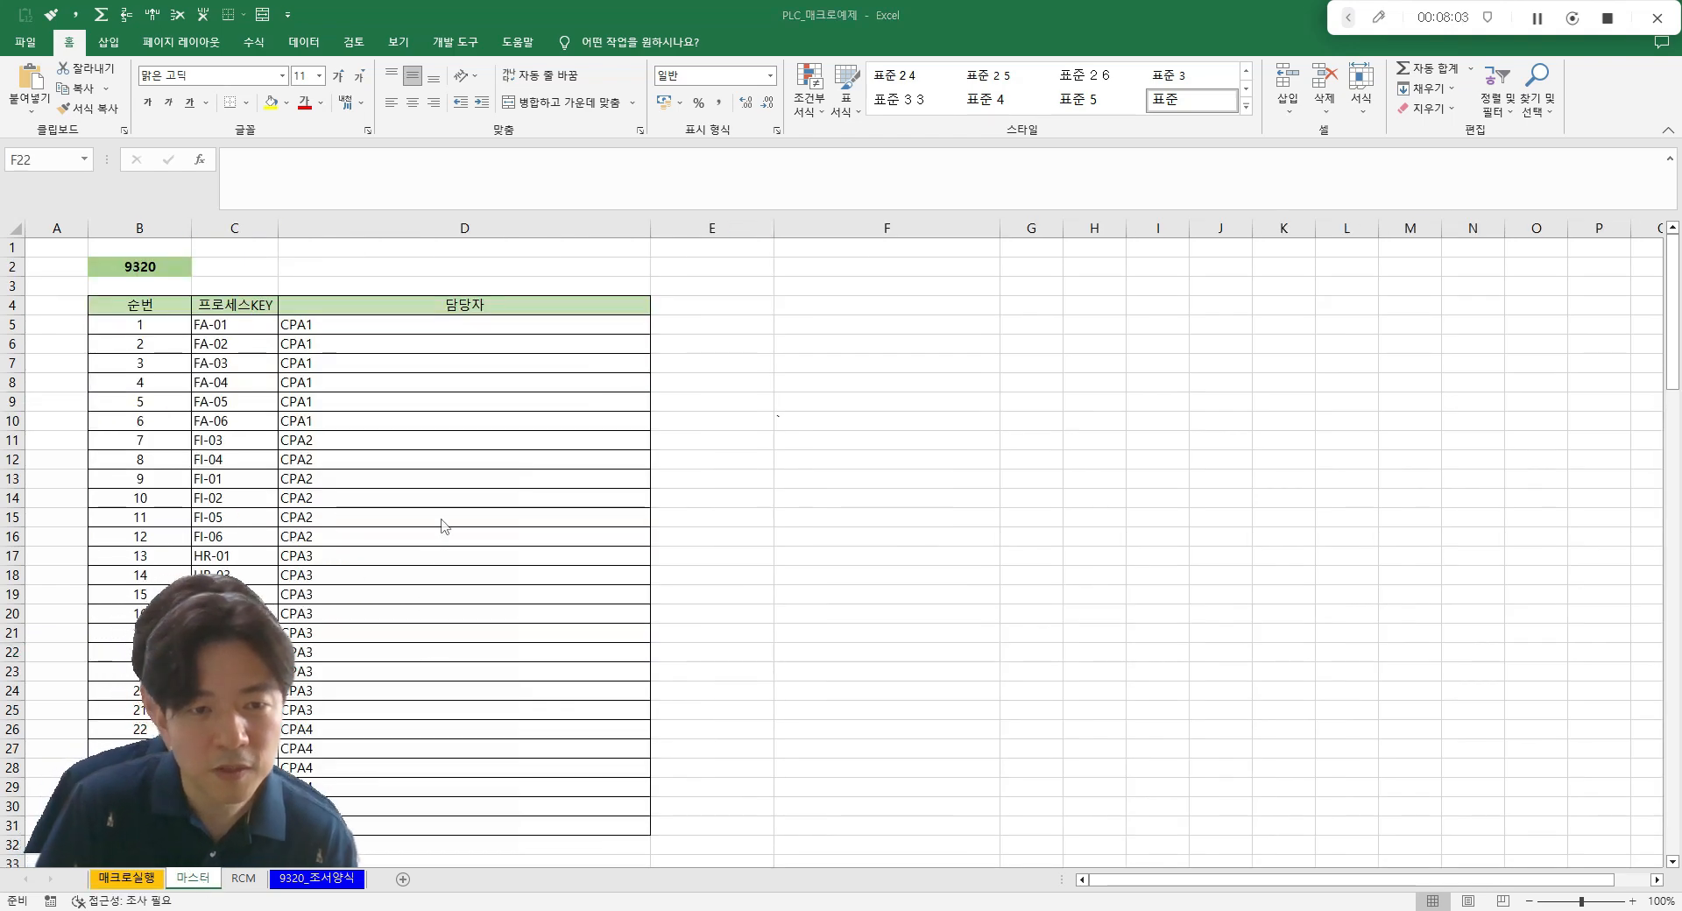
scroll(732, 503, "down", 9)
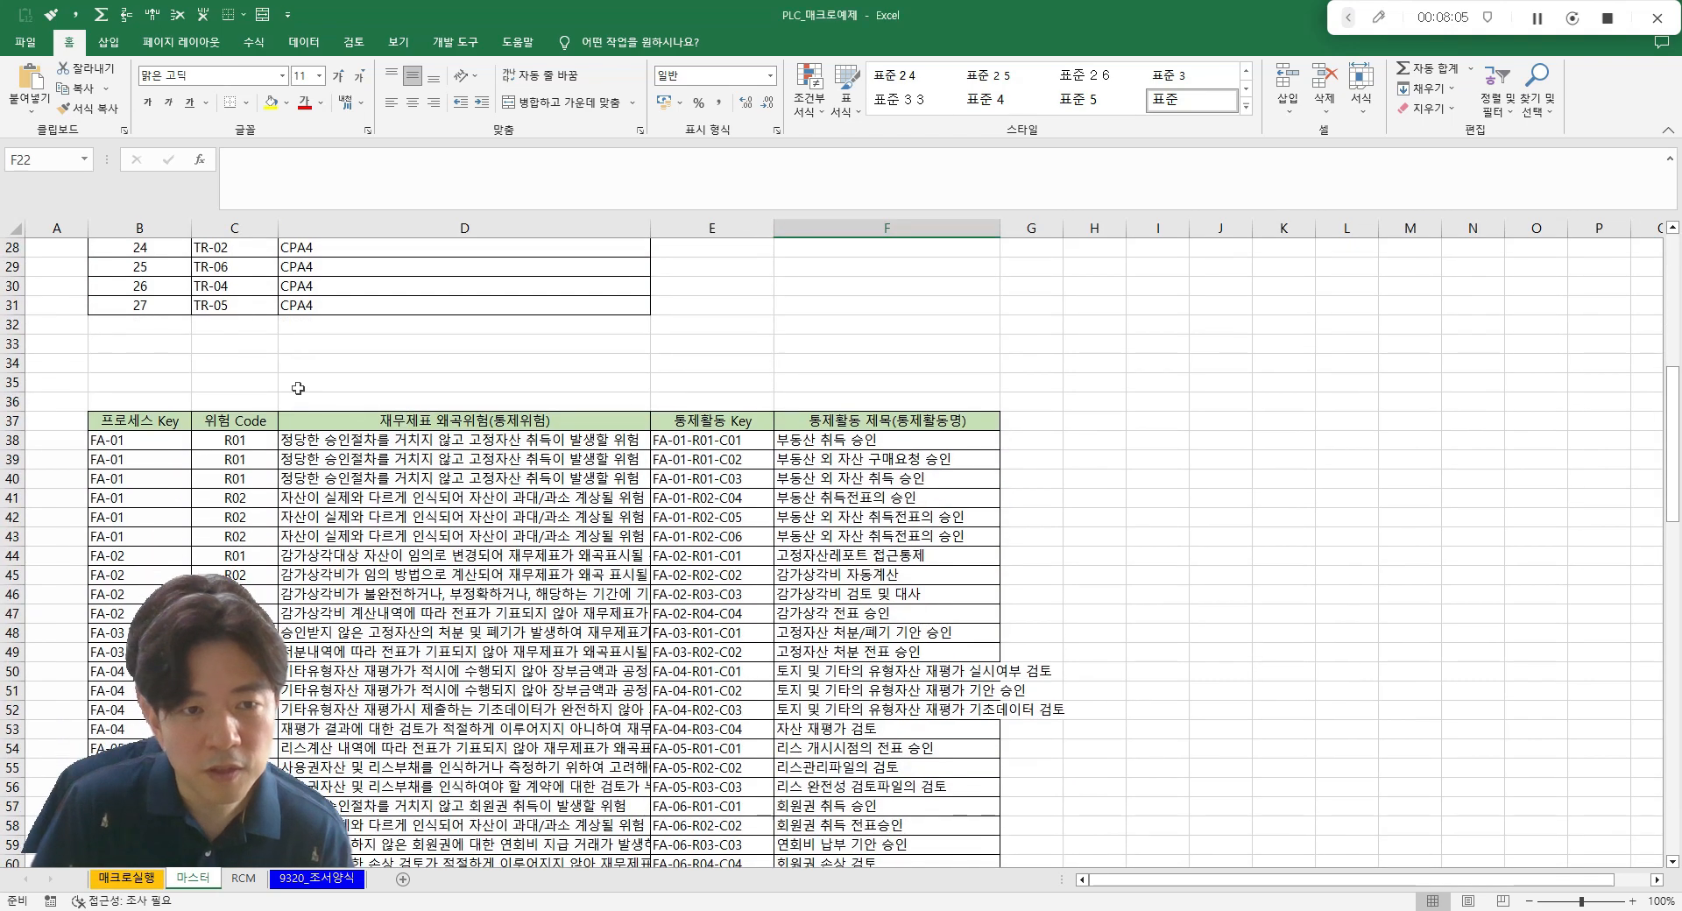
scroll(298, 388, "up", 8)
left_click(242, 250)
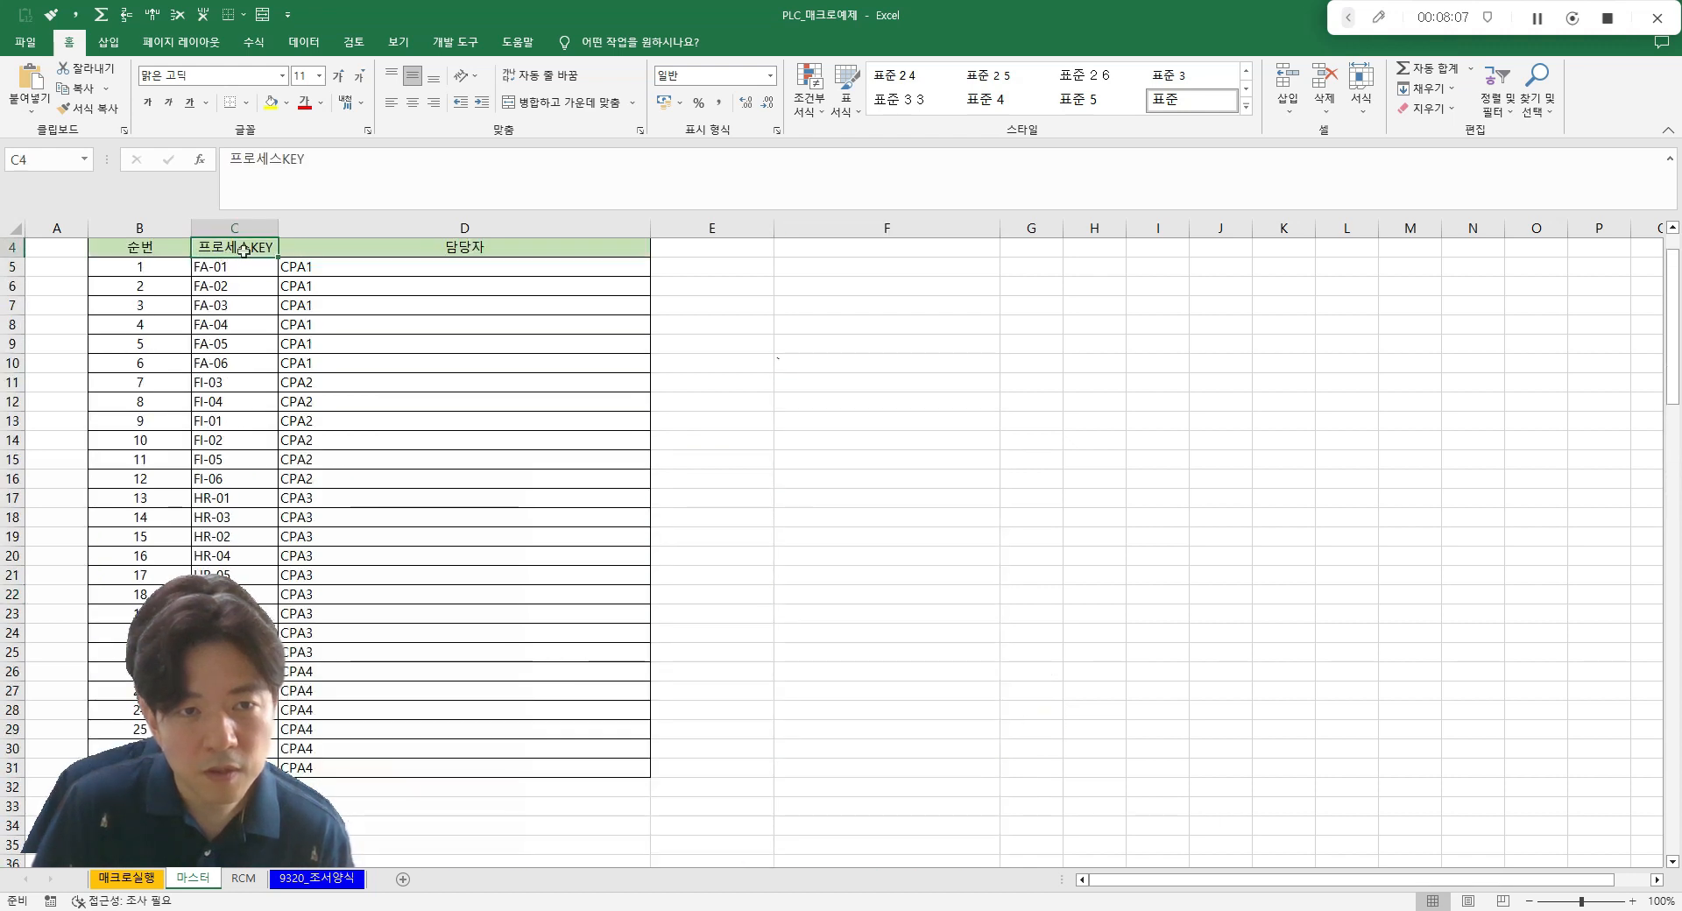
scroll(438, 499, "down", 4)
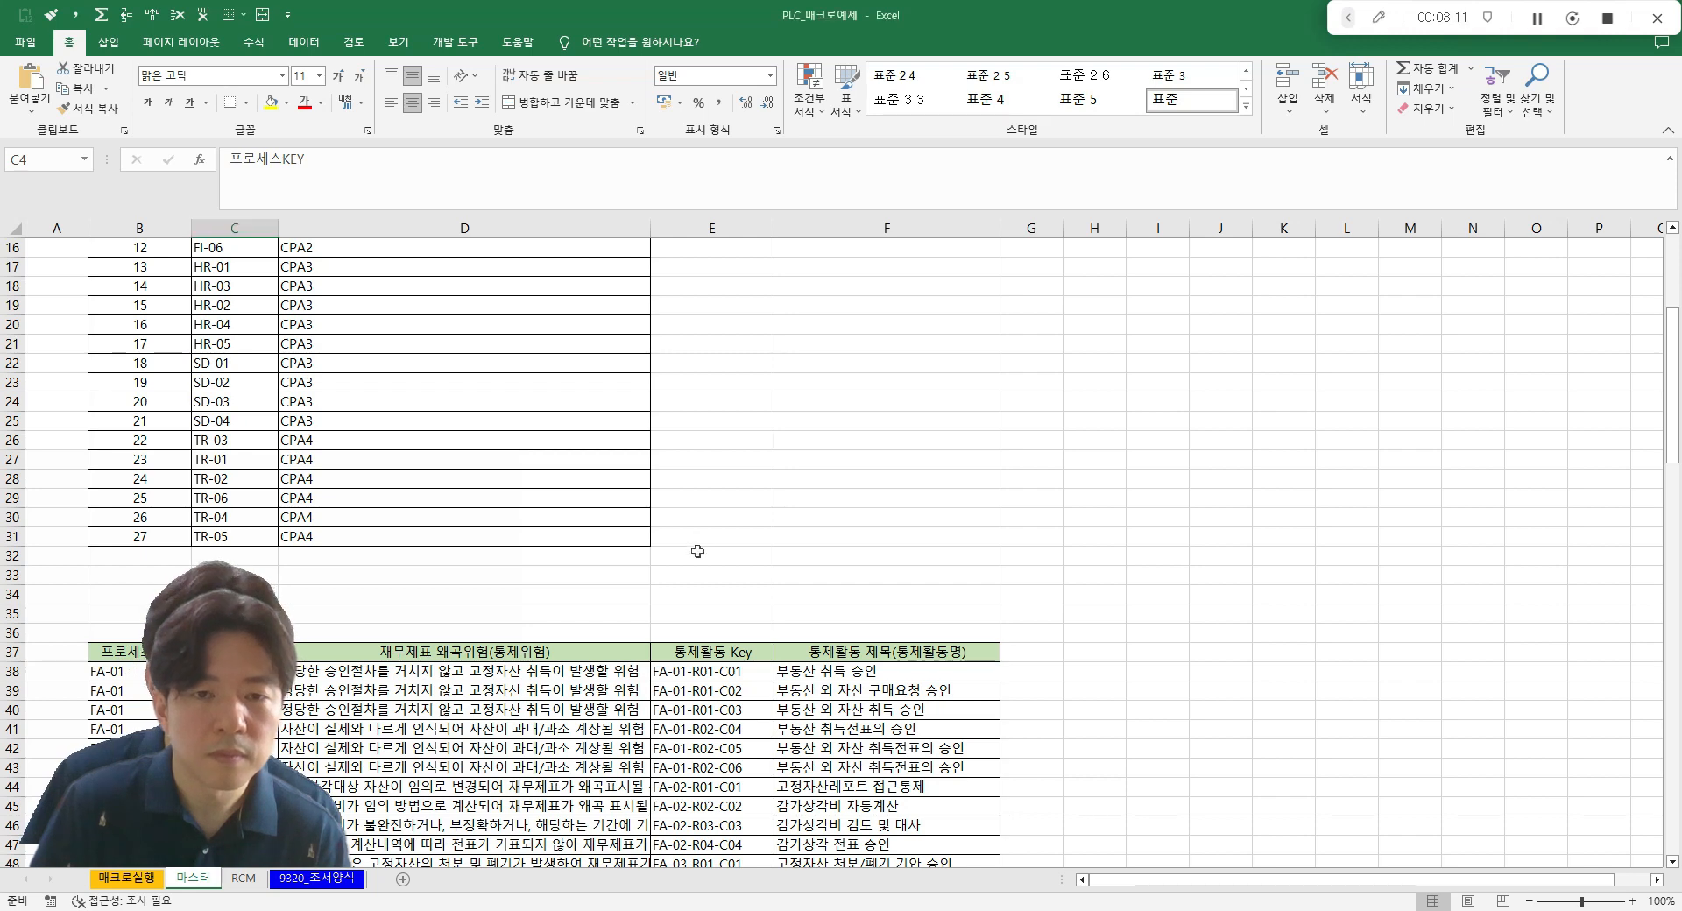
left_click(867, 559)
- Add a new worksheet to hold the 프로세스KEY and 담당자 list from the 마스터 sheet
left_click_drag(649, 541, 235, 284)
key("ctrl+c")
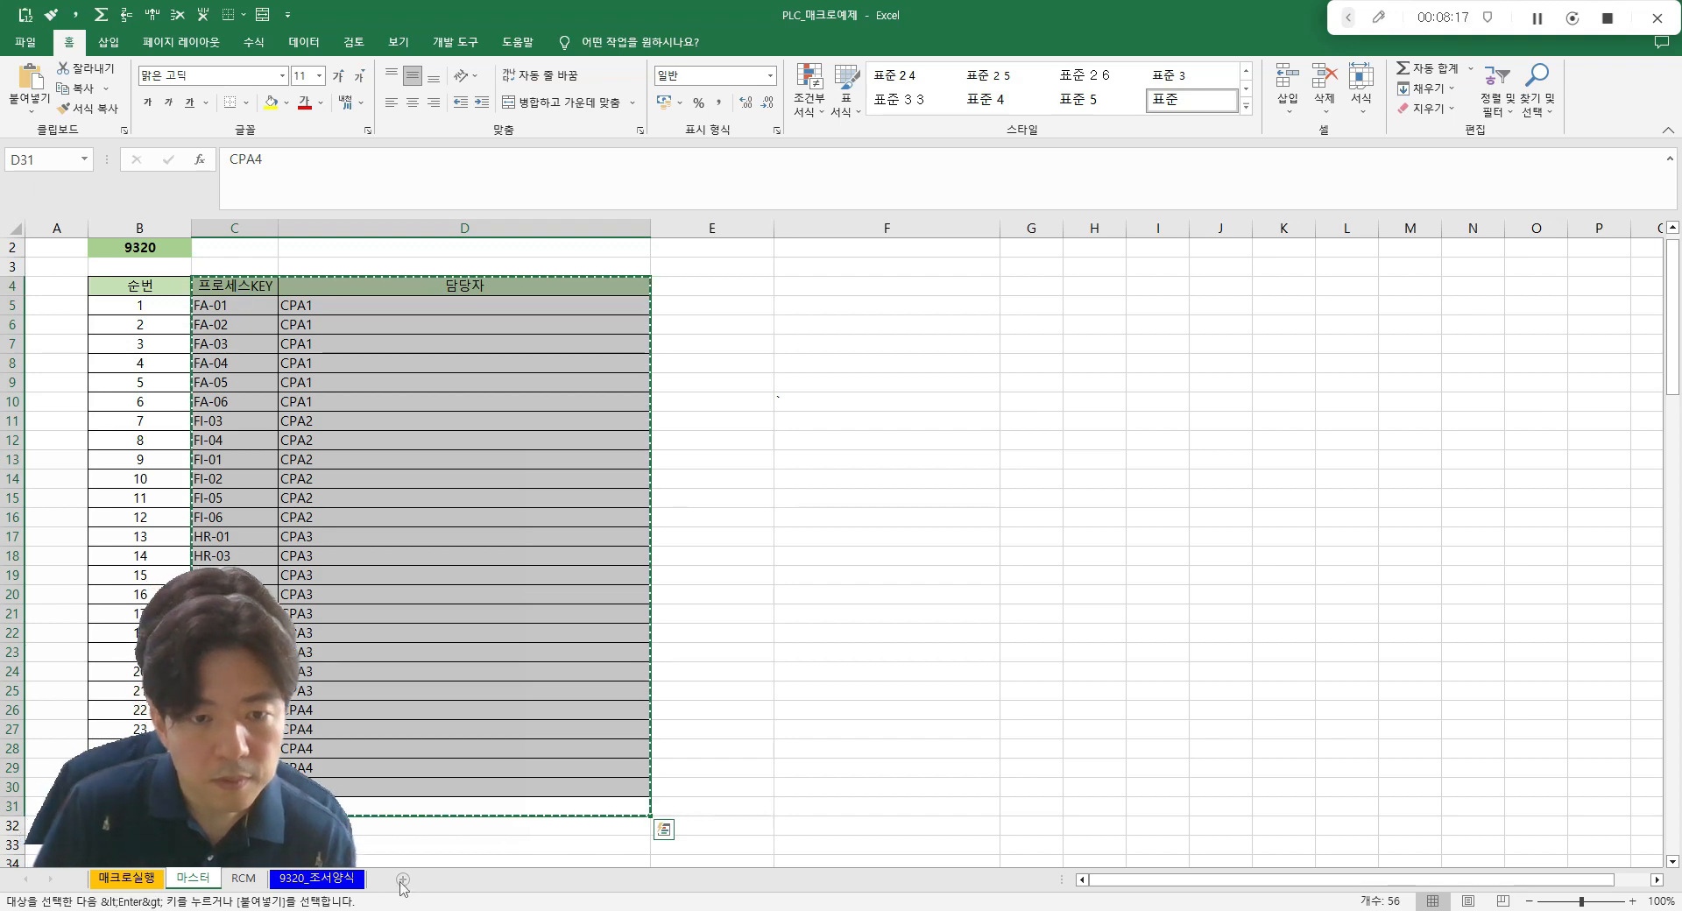
left_click(454, 879)
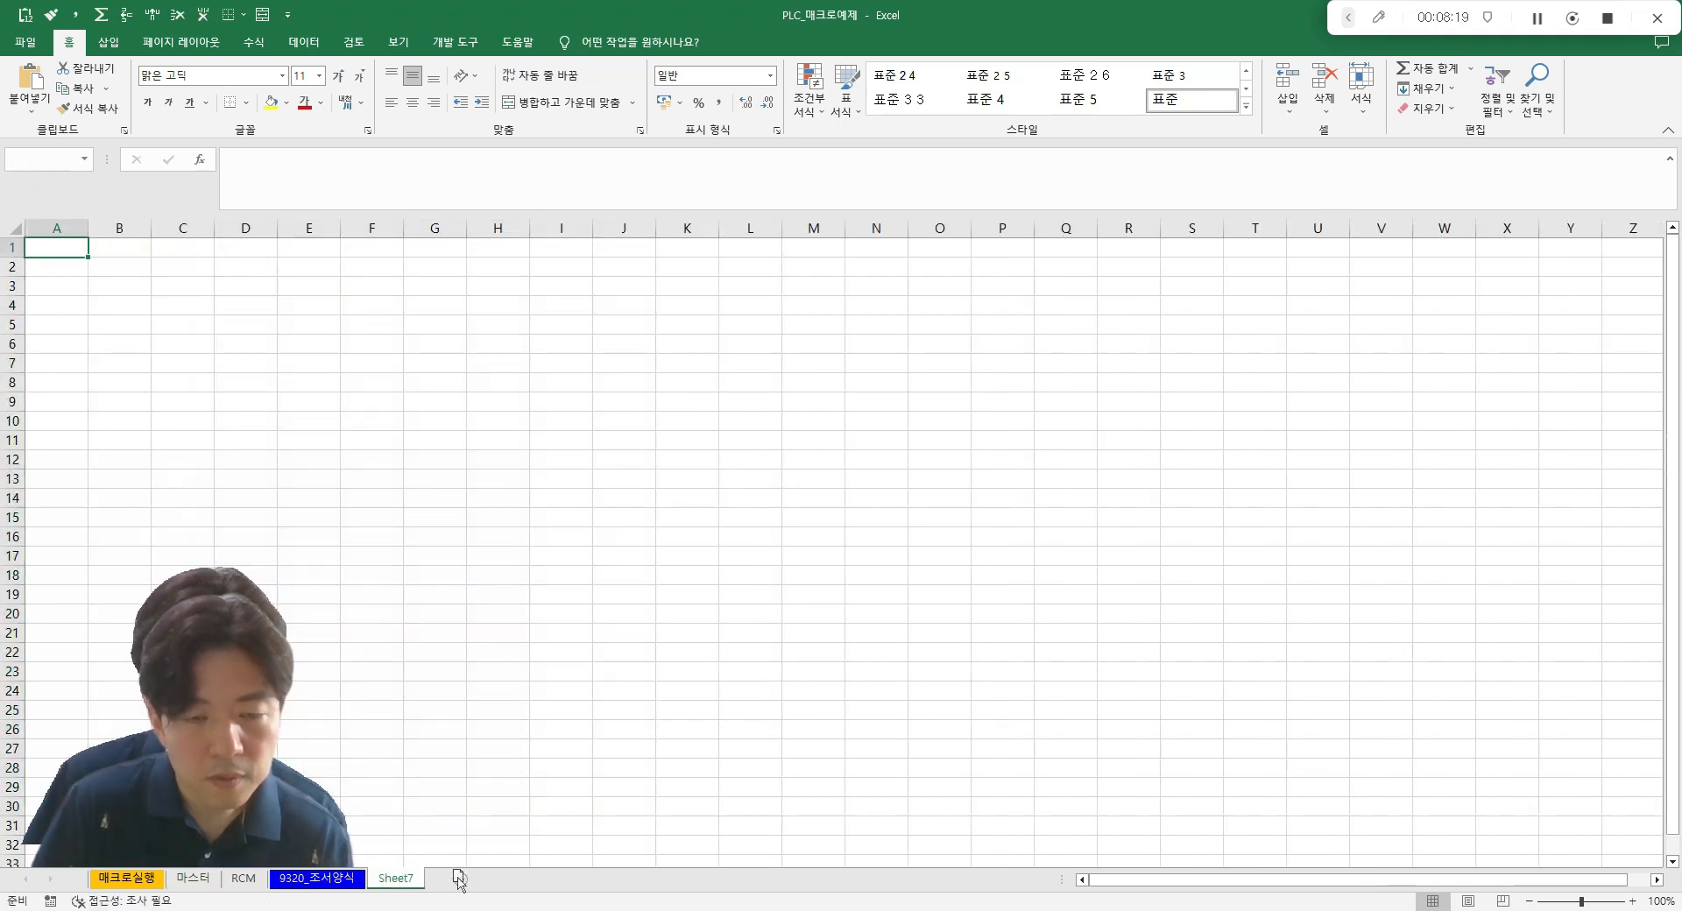
double_click(405, 877)
left_click(61, 255)
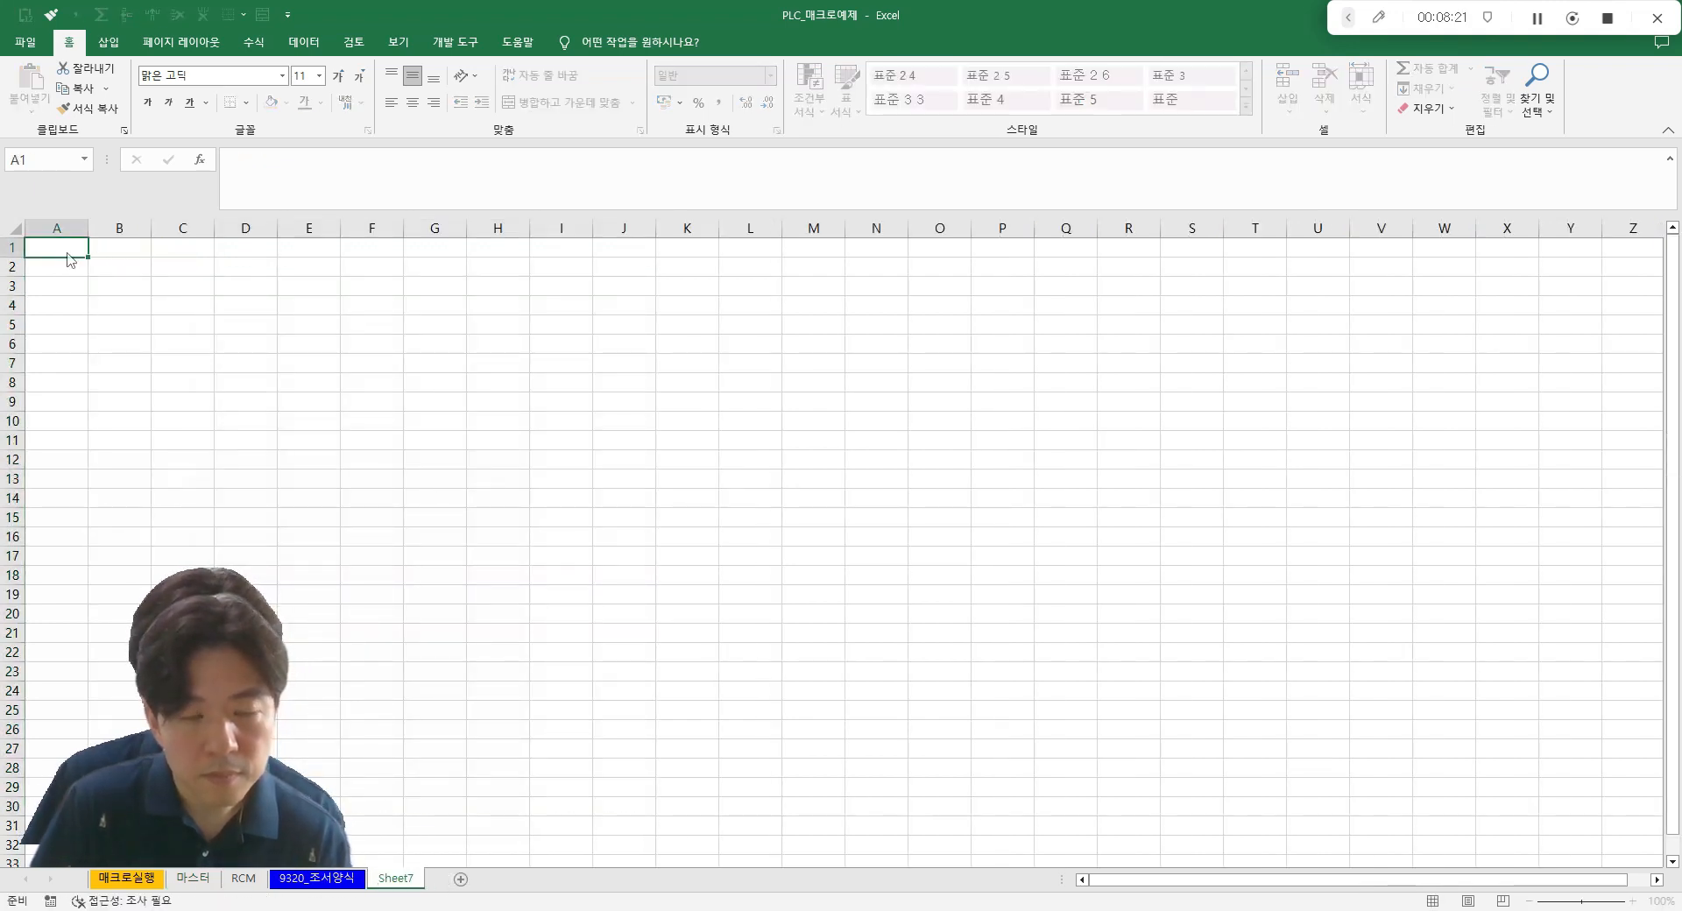
left_click(344, 338)
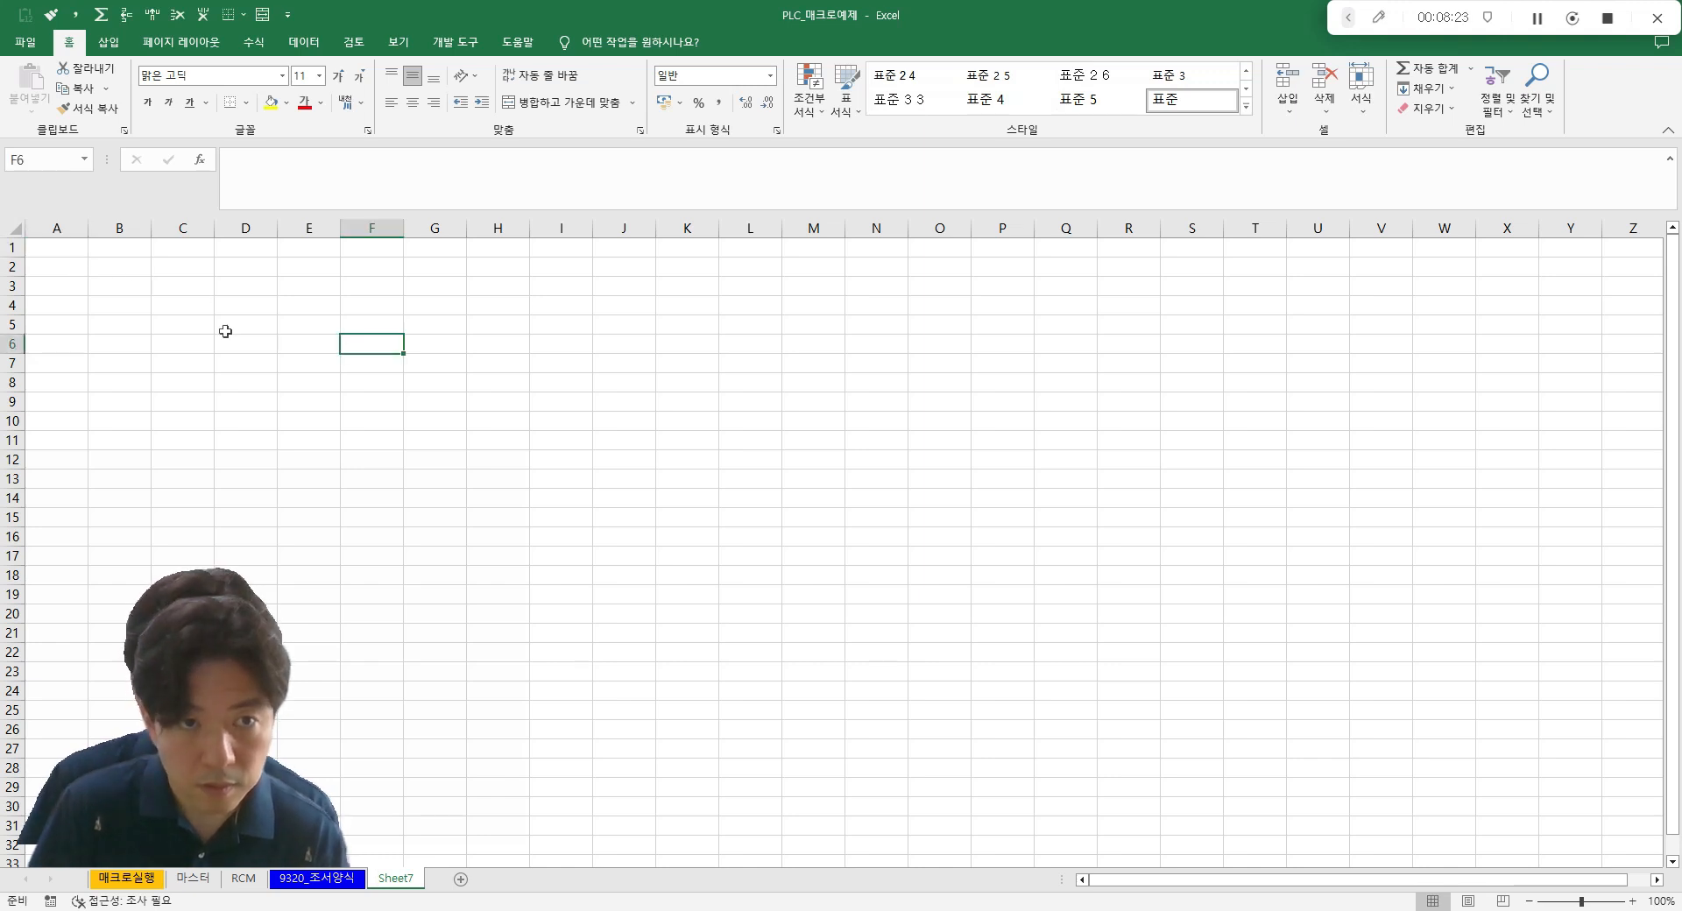
left_click(62, 253)
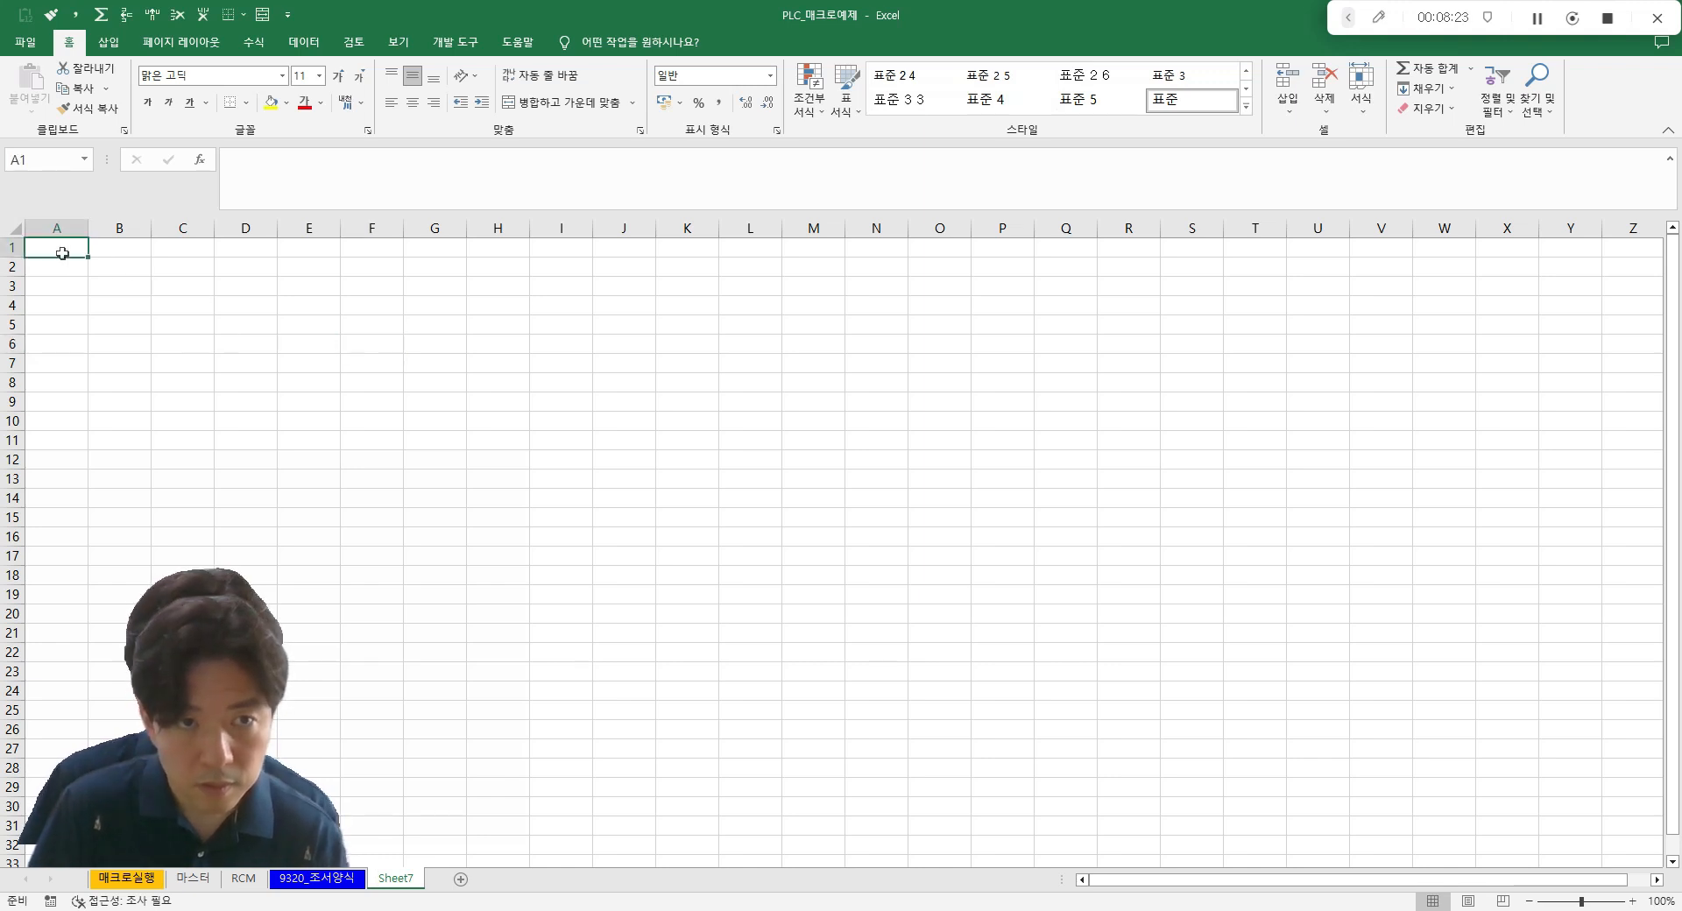
- Copy the 프로세스KEY and 담당자 list C4:D31 from the 마스터 sheet into the new sheet at A1
left_click(145, 877)
left_click(193, 877)
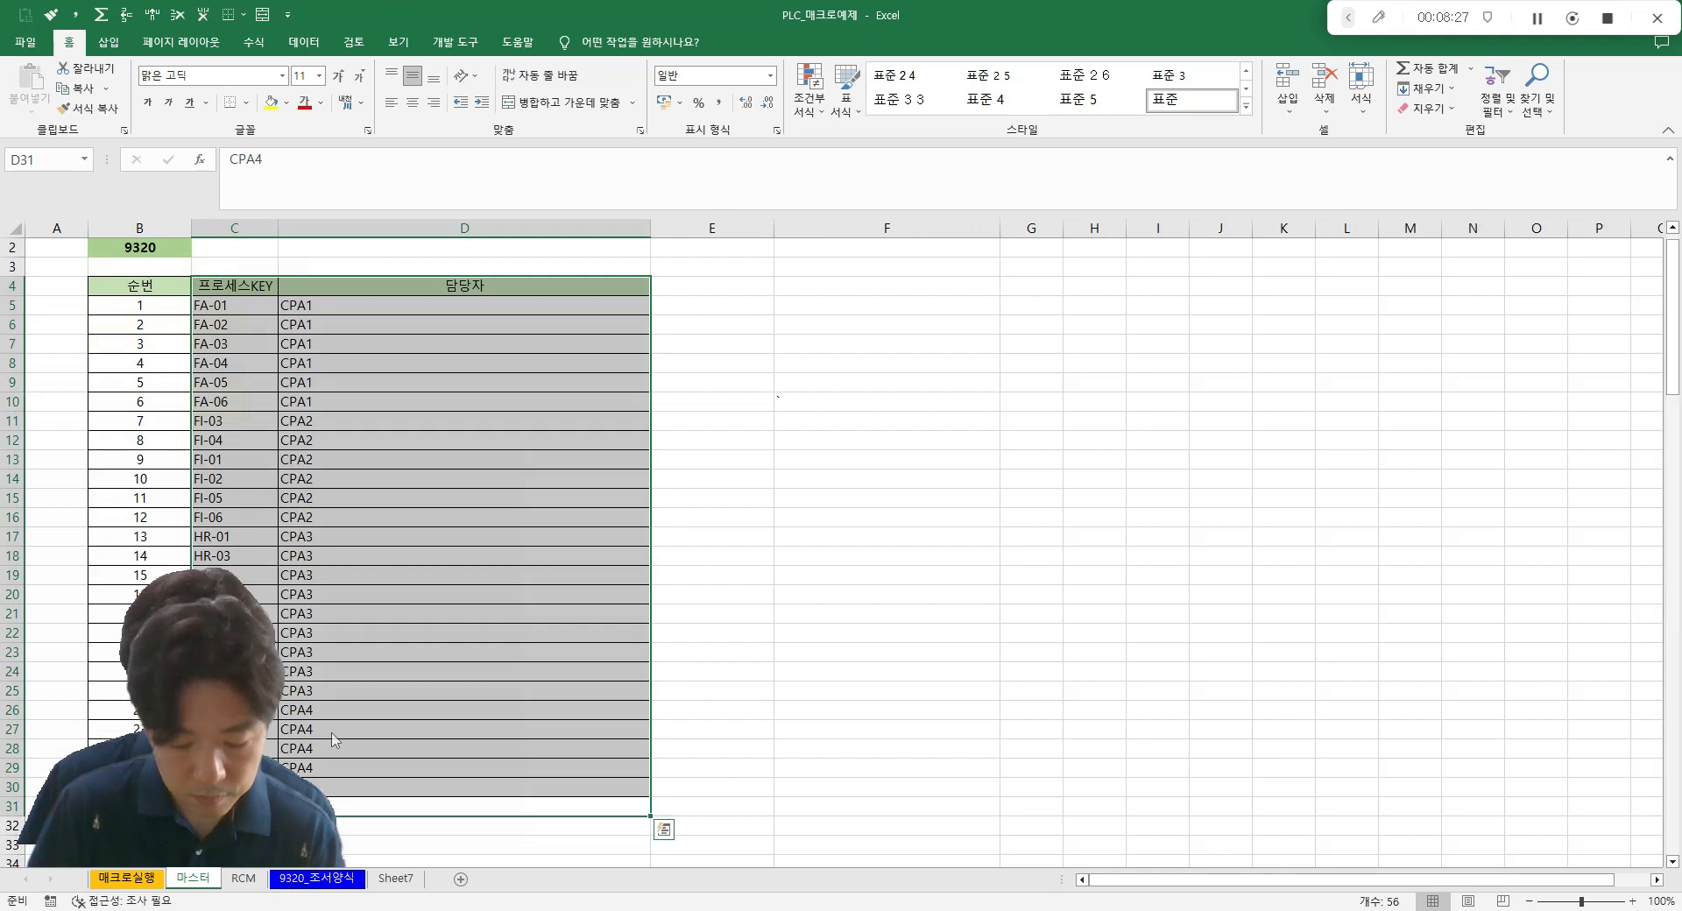
key("ctrl+c")
left_click(395, 877)
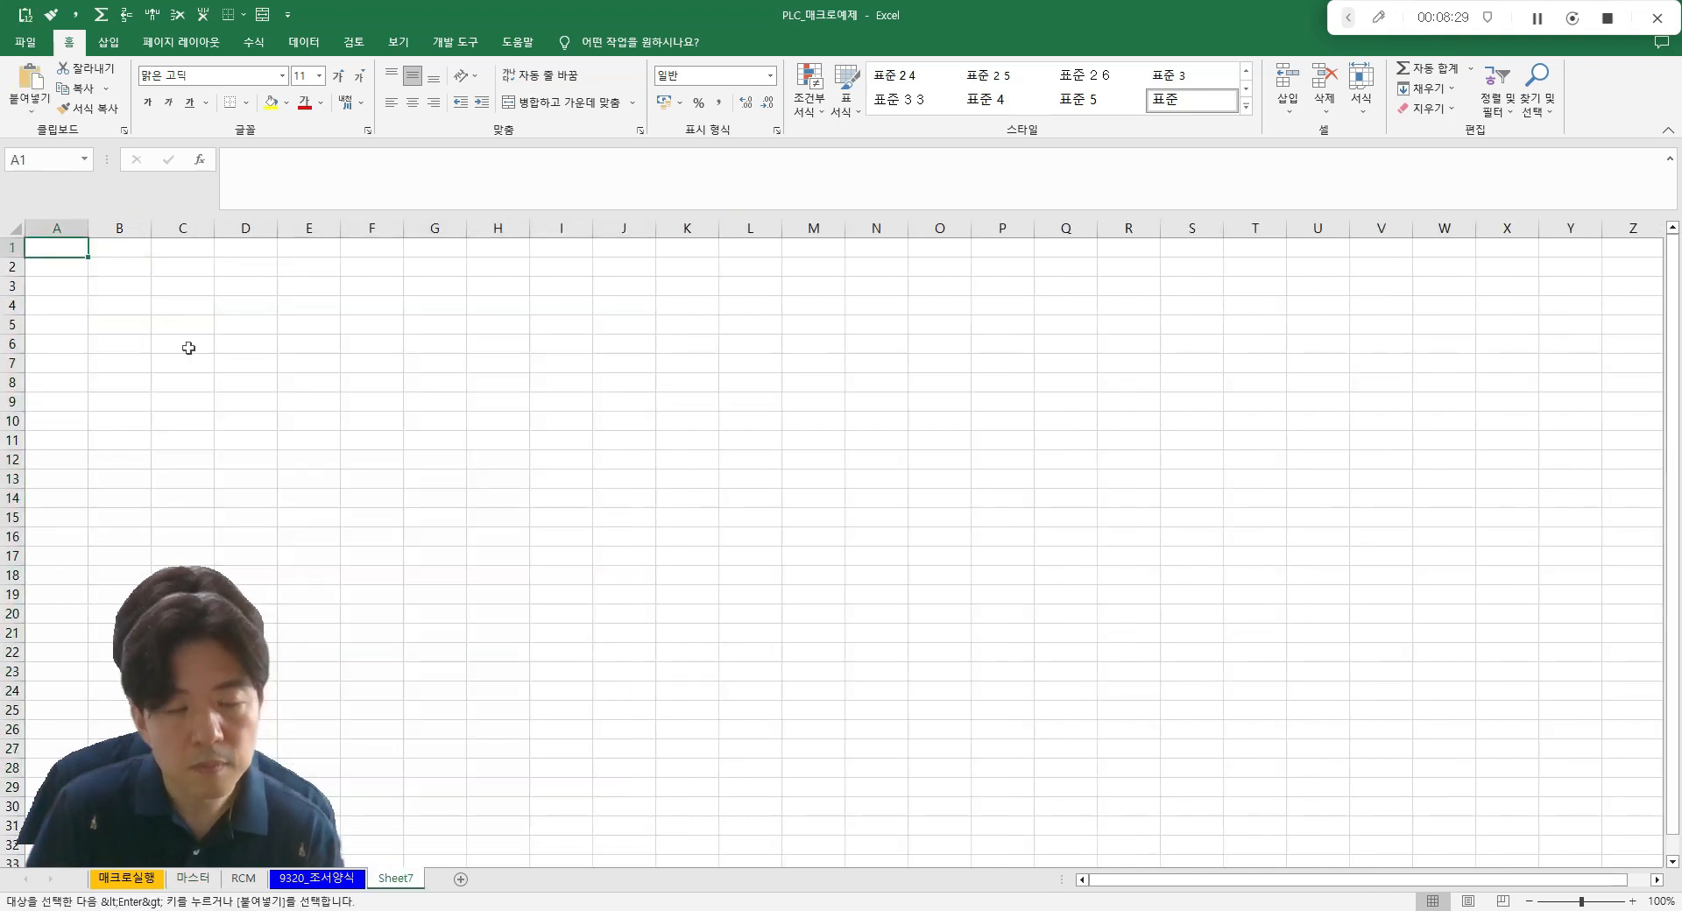
key("ctrl+v")
- Move the 프로세스KEY column from A1:A28 to column C, after the 담당자 column
left_click(62, 229)
key("Right")
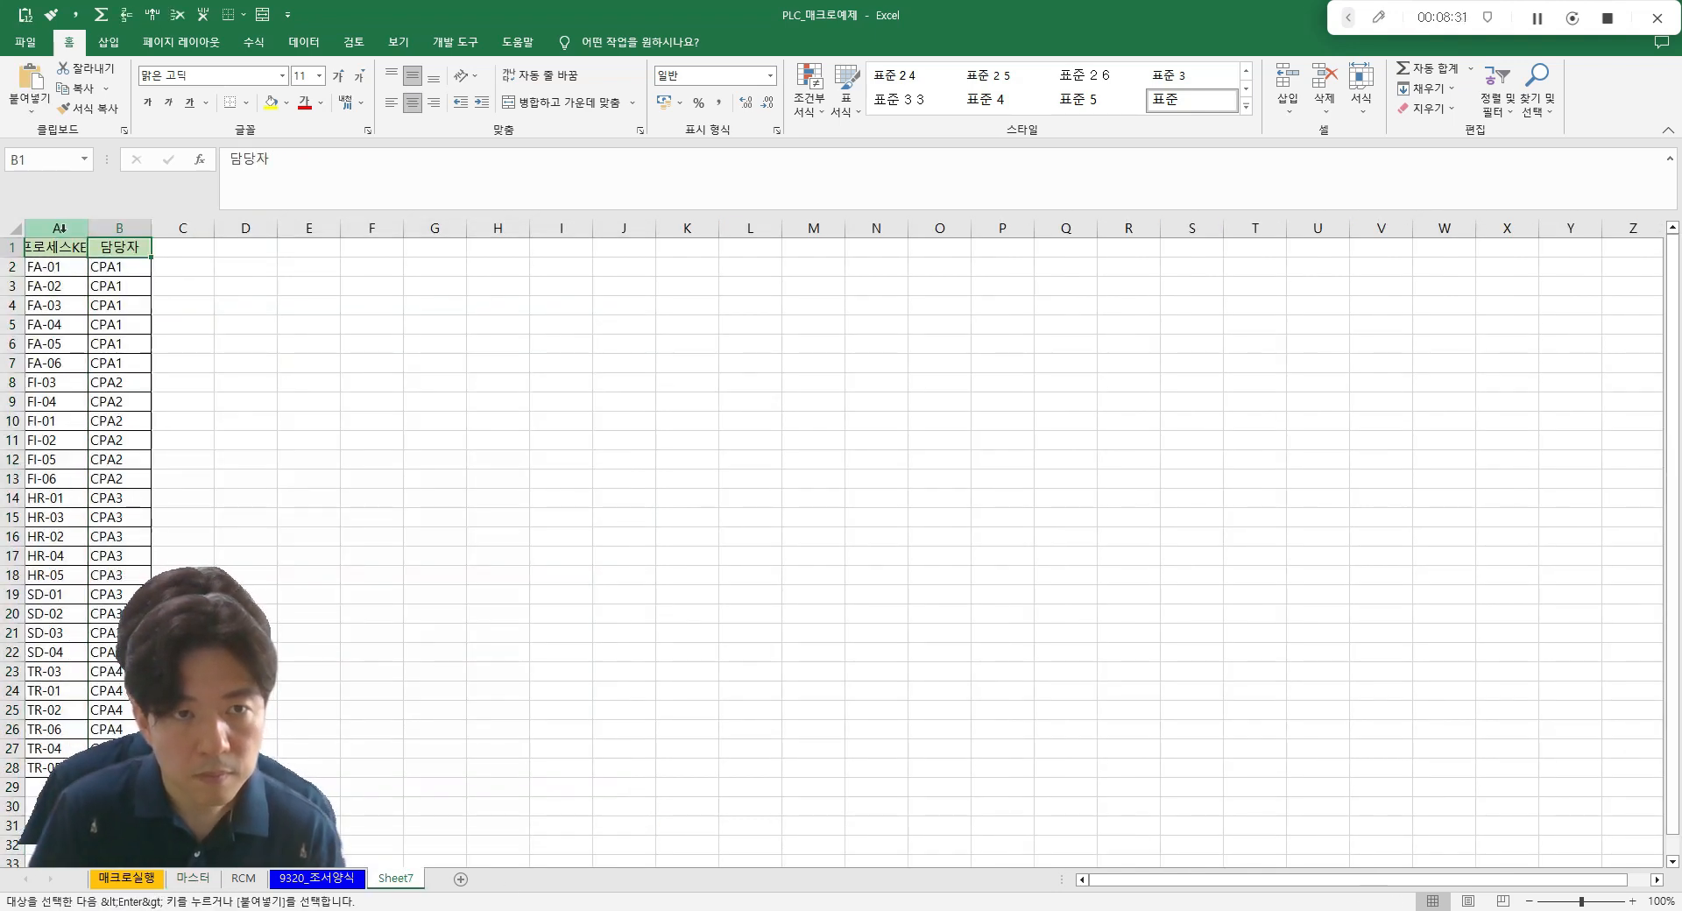
key("Left")
key("ctrl+shift+Down")
key("Right")
key("Right")
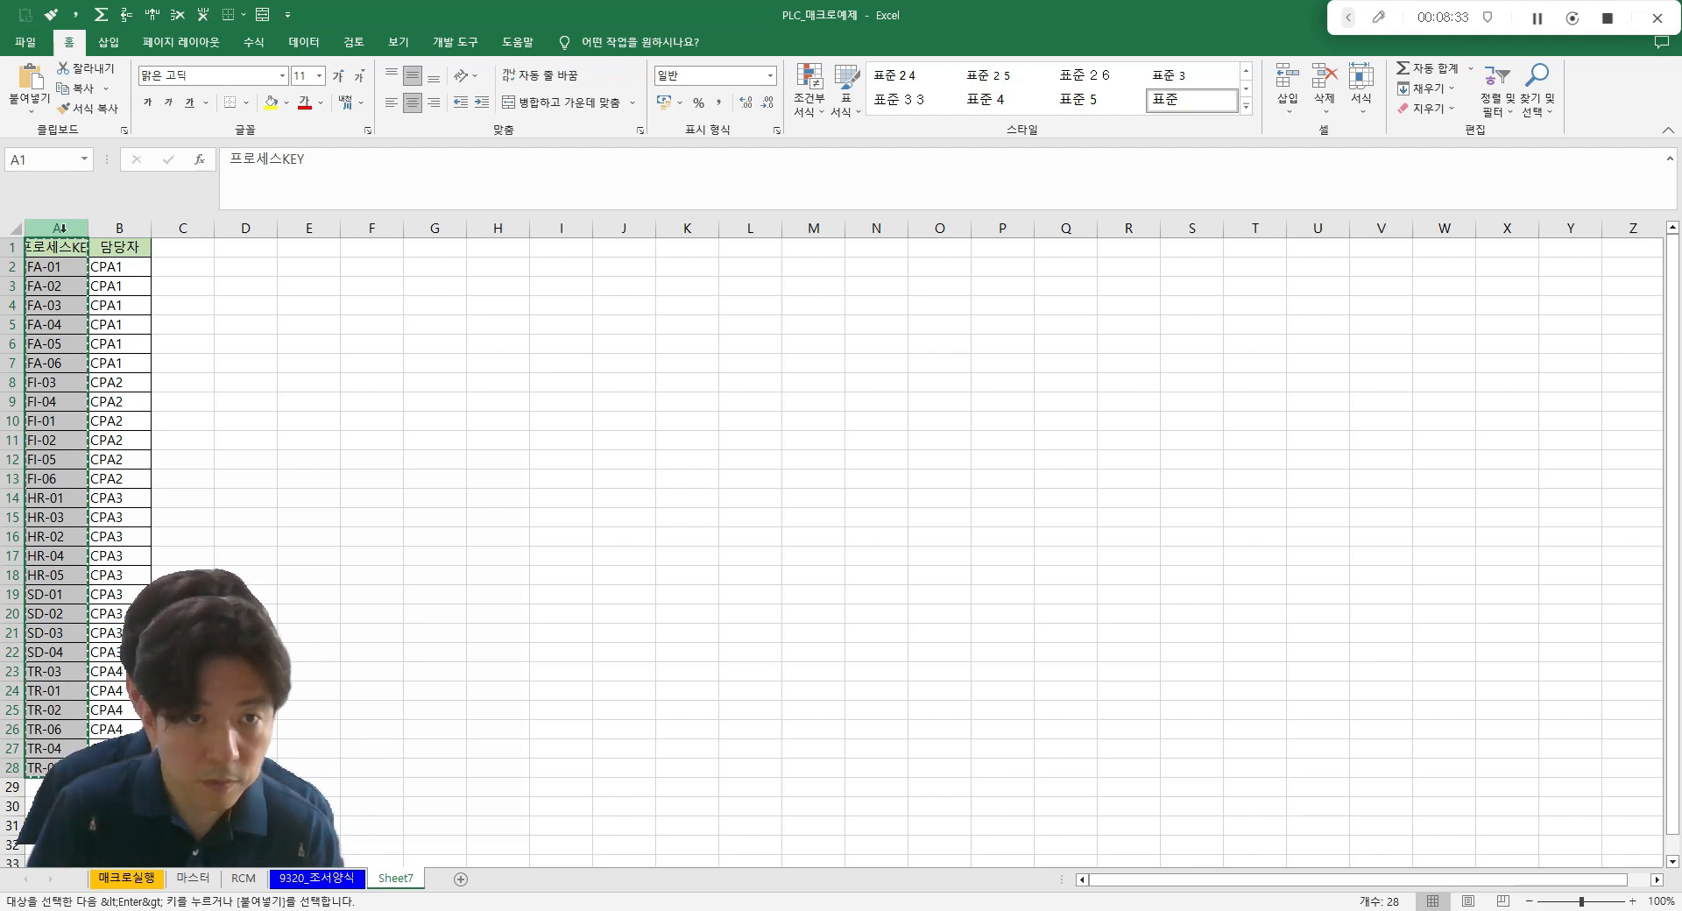
key("ctrl+v")
key("Left")
- Examine which 프로세스KEY entries belong to CPA1 and CPA2 in the rearranged list
key("Left")
key("Right")
key("Down")
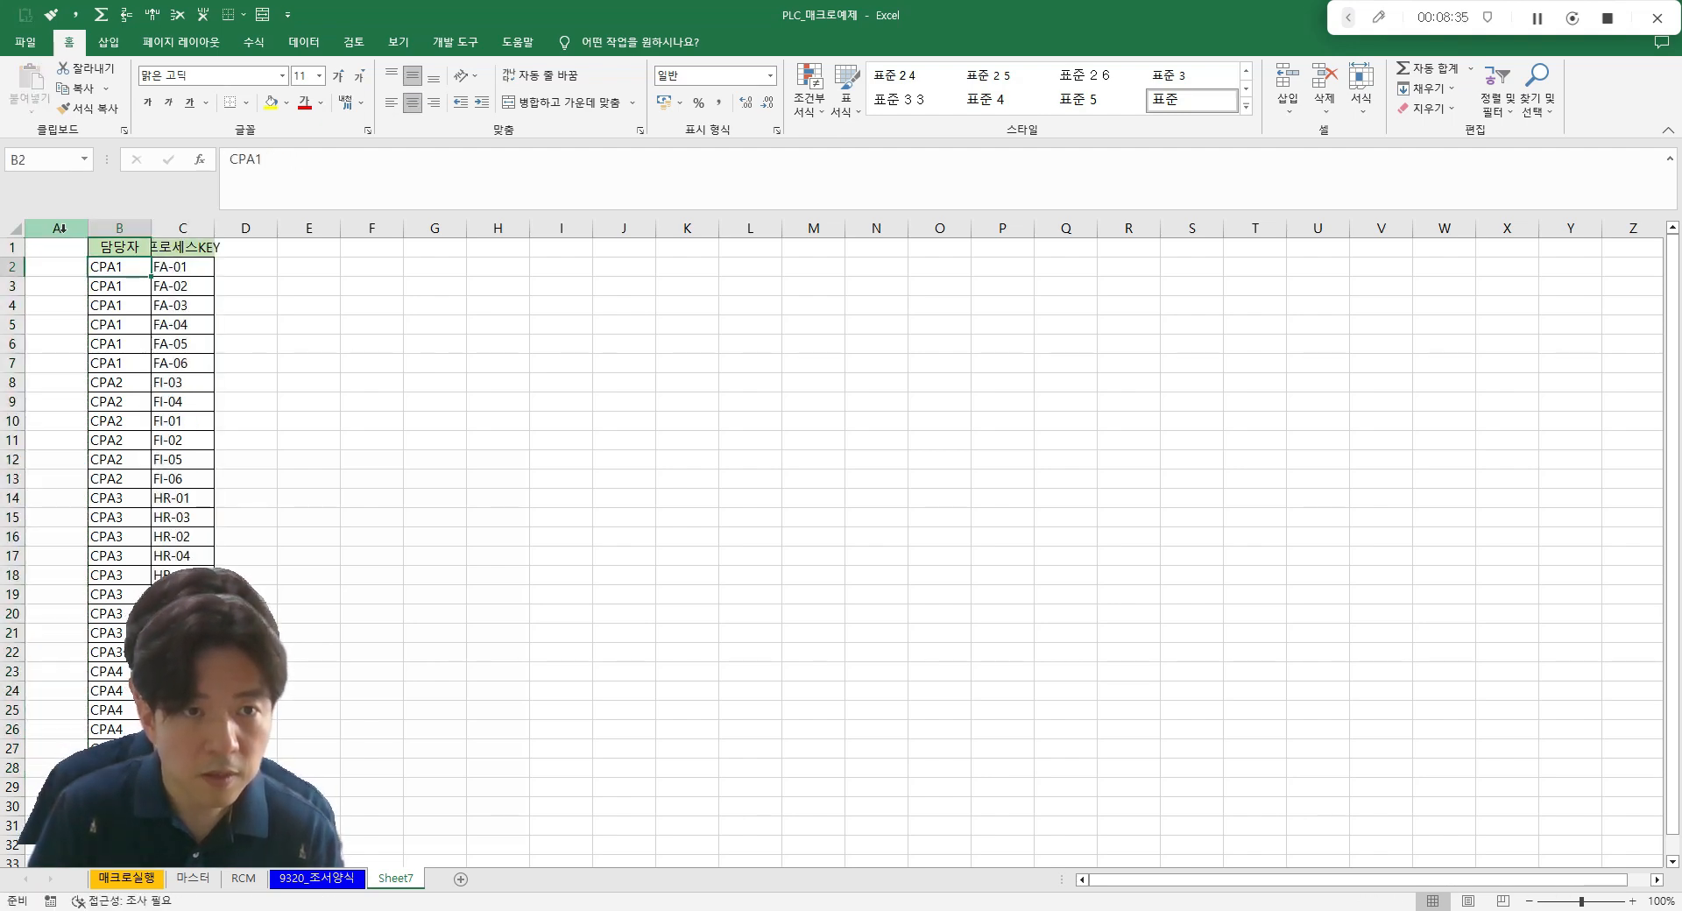
key("shift+Down")
key("shift+Down")
key("shift+Down")
key("shift+Down")
key("shift+Down")
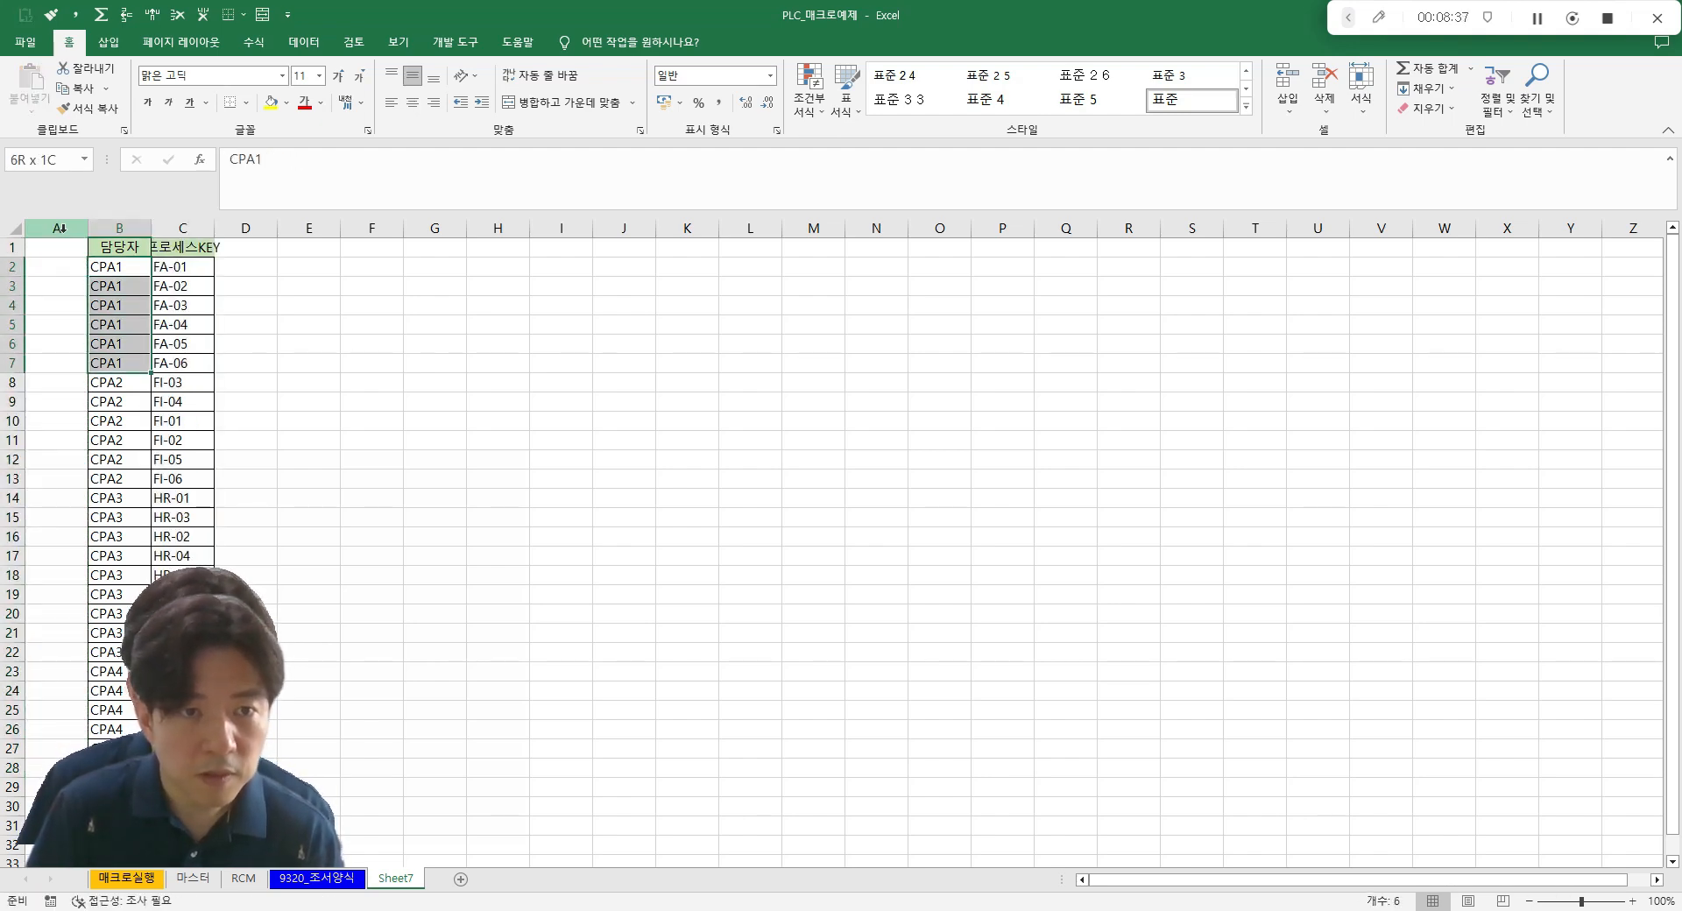
key("Right")
key("shift+Down")
key("shift+Down")
key("shift+Down")
key("shift+Down")
key("shift+Down")
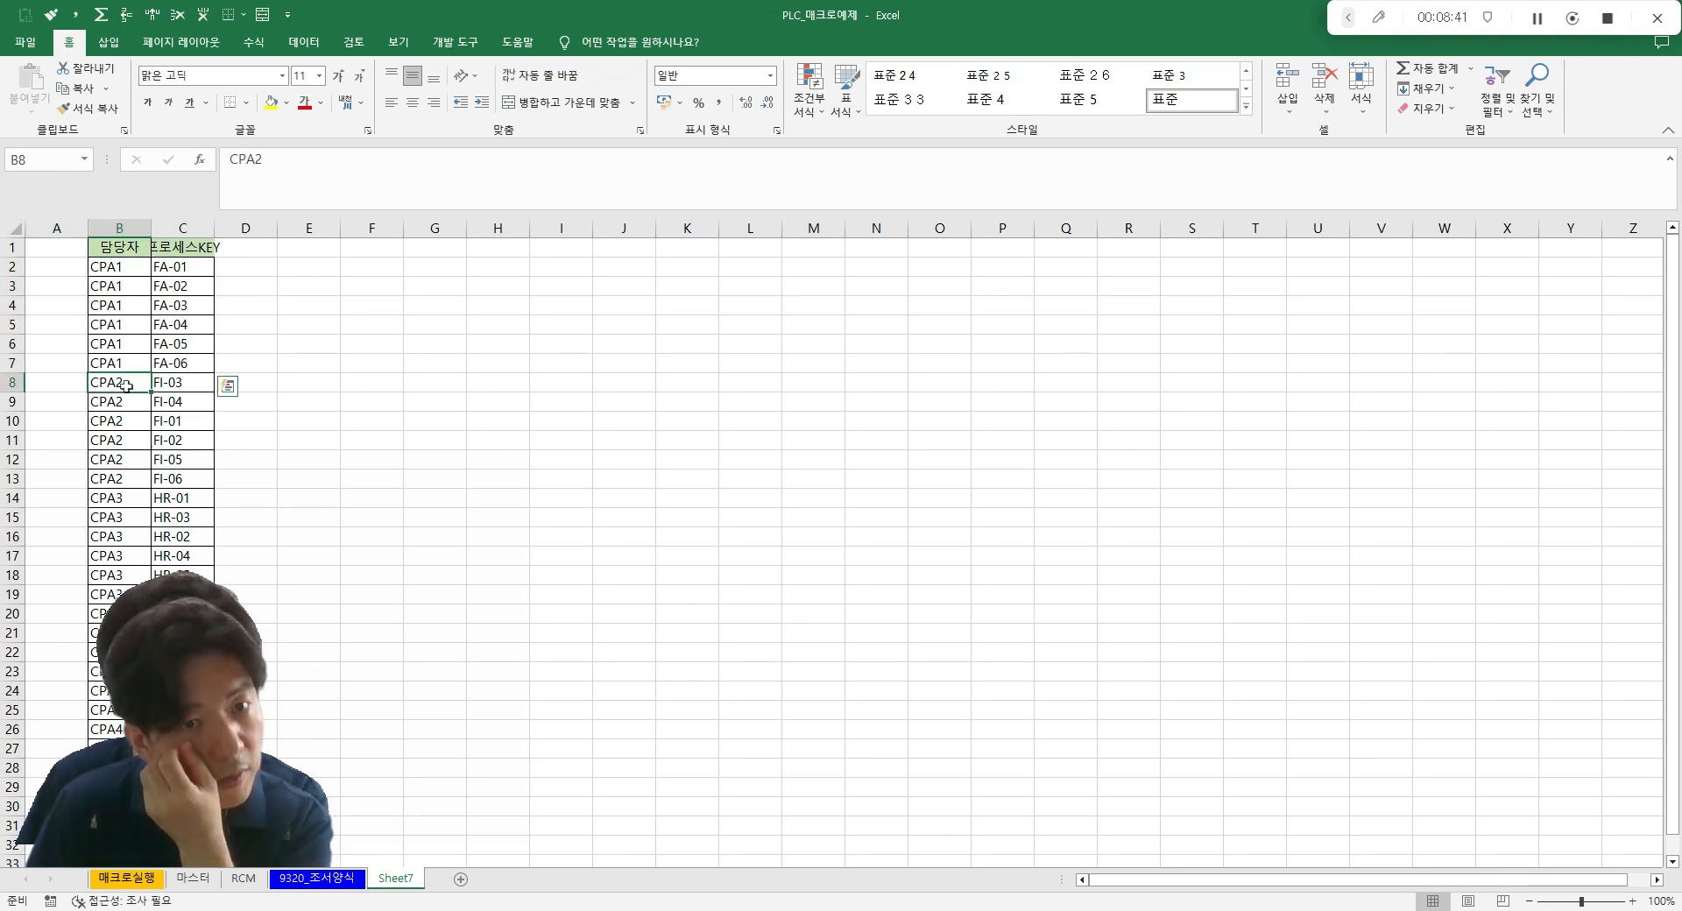
left_click_drag(124, 383, 144, 480)
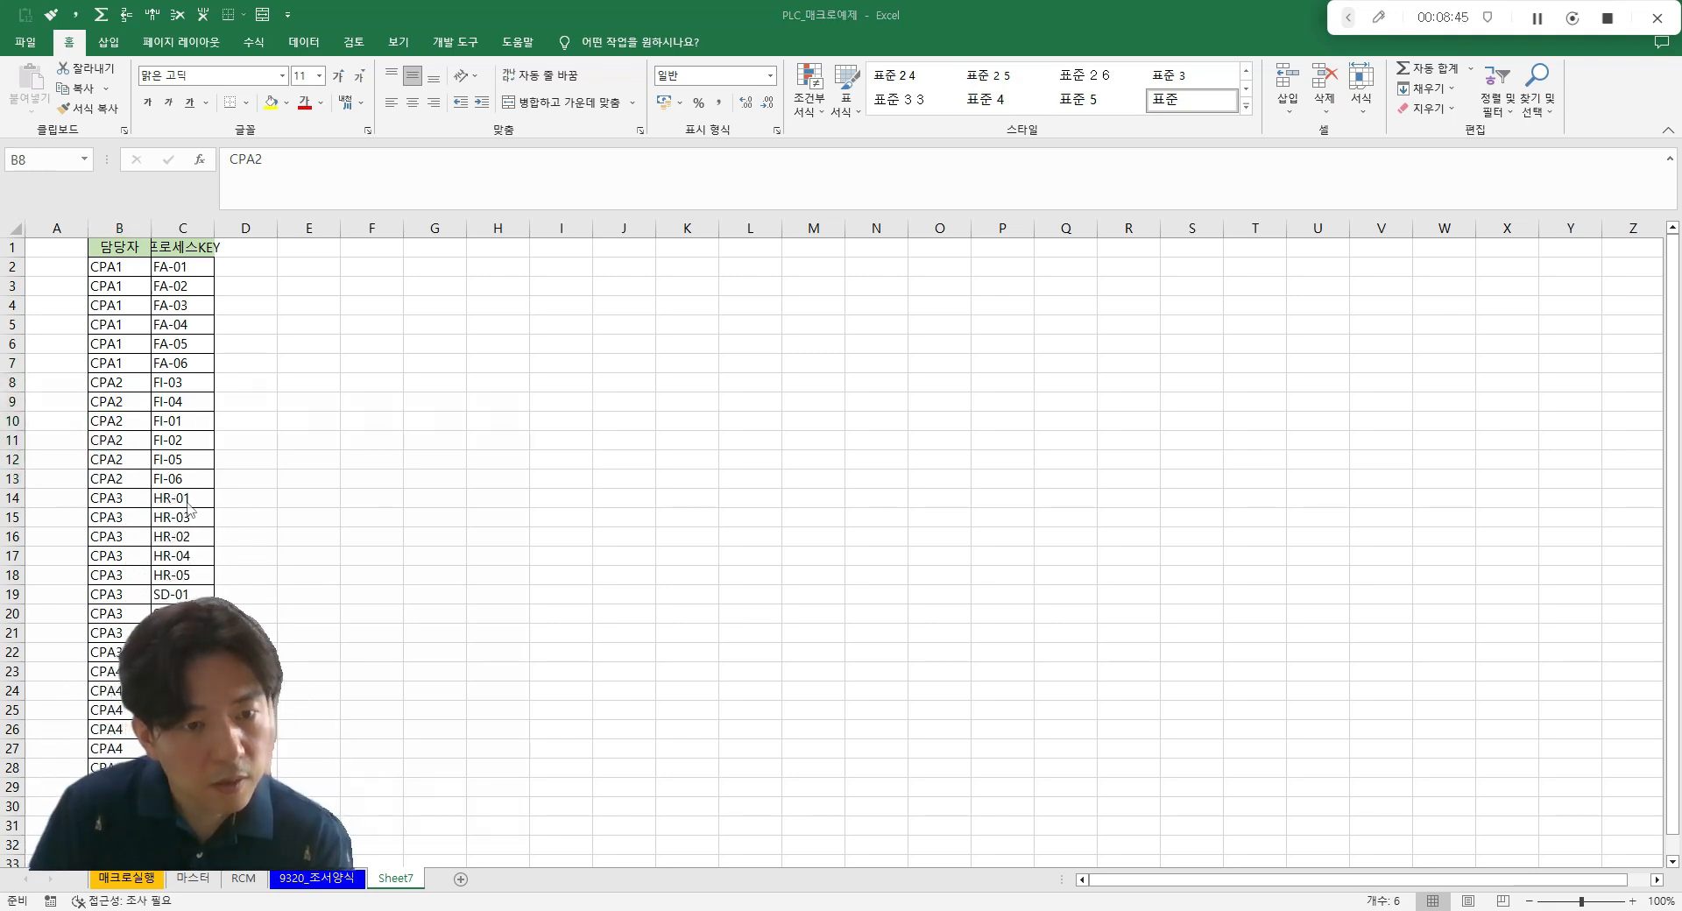
- Examine how the repeated 담당자 entries CPA1 to CPA4 match multiple 프로세스KEY entries throughout the list
left_click(581, 402)
scroll(591, 350, "down", 1)
scroll(600, 360, "up", 1)
left_click(616, 272)
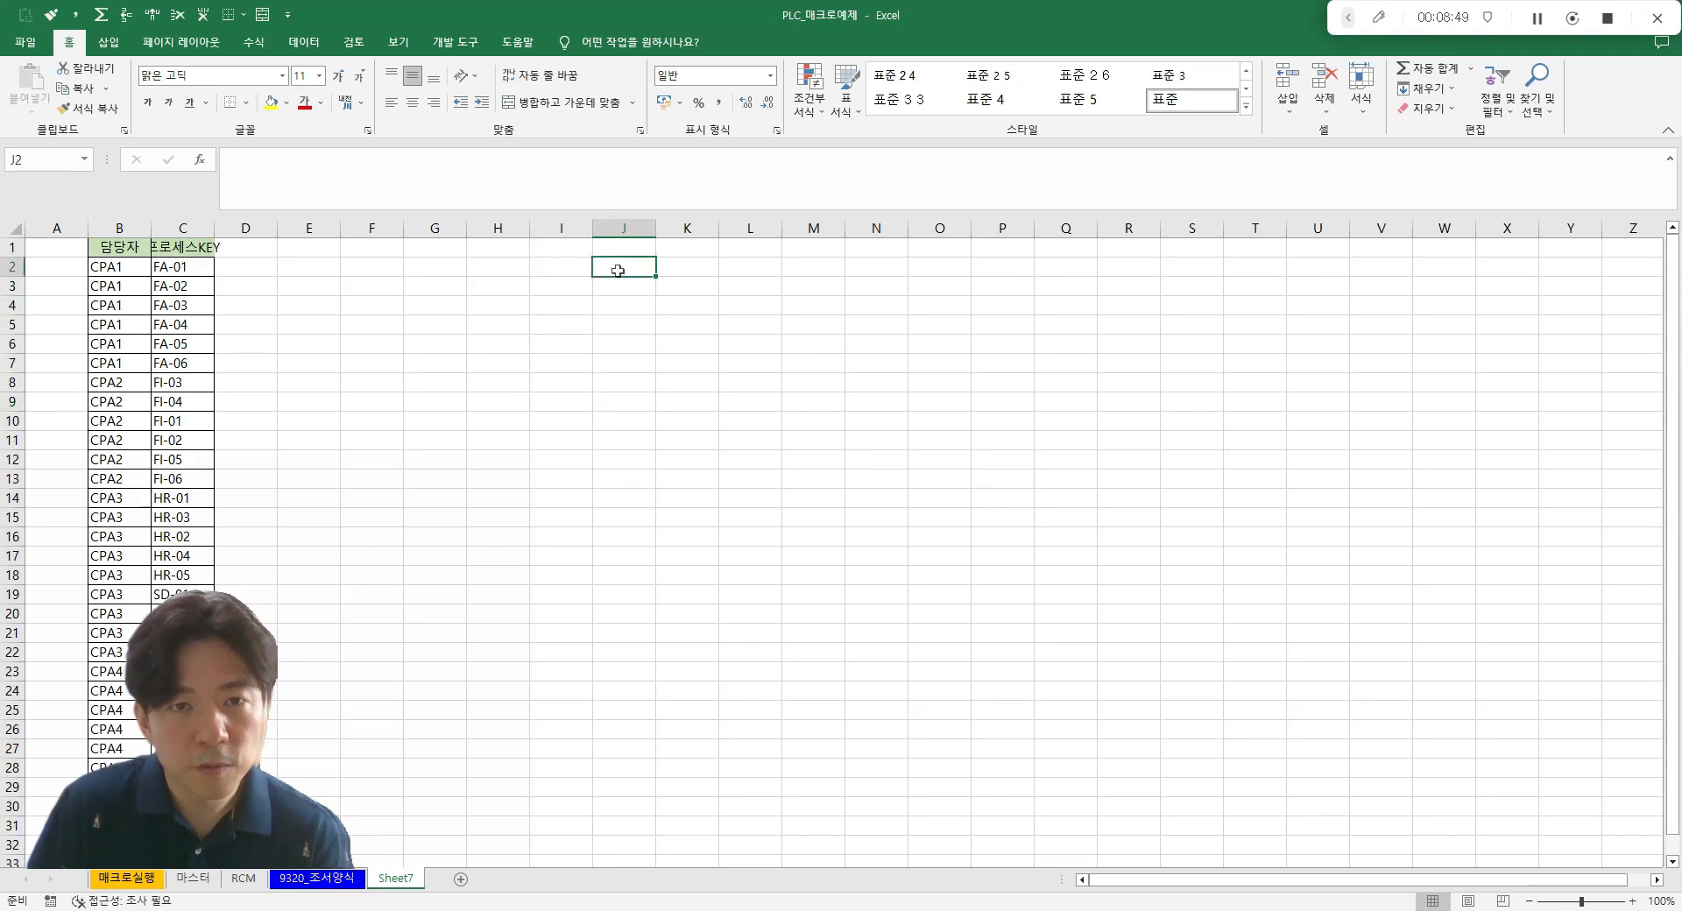
left_click(105, 285)
left_click(202, 281)
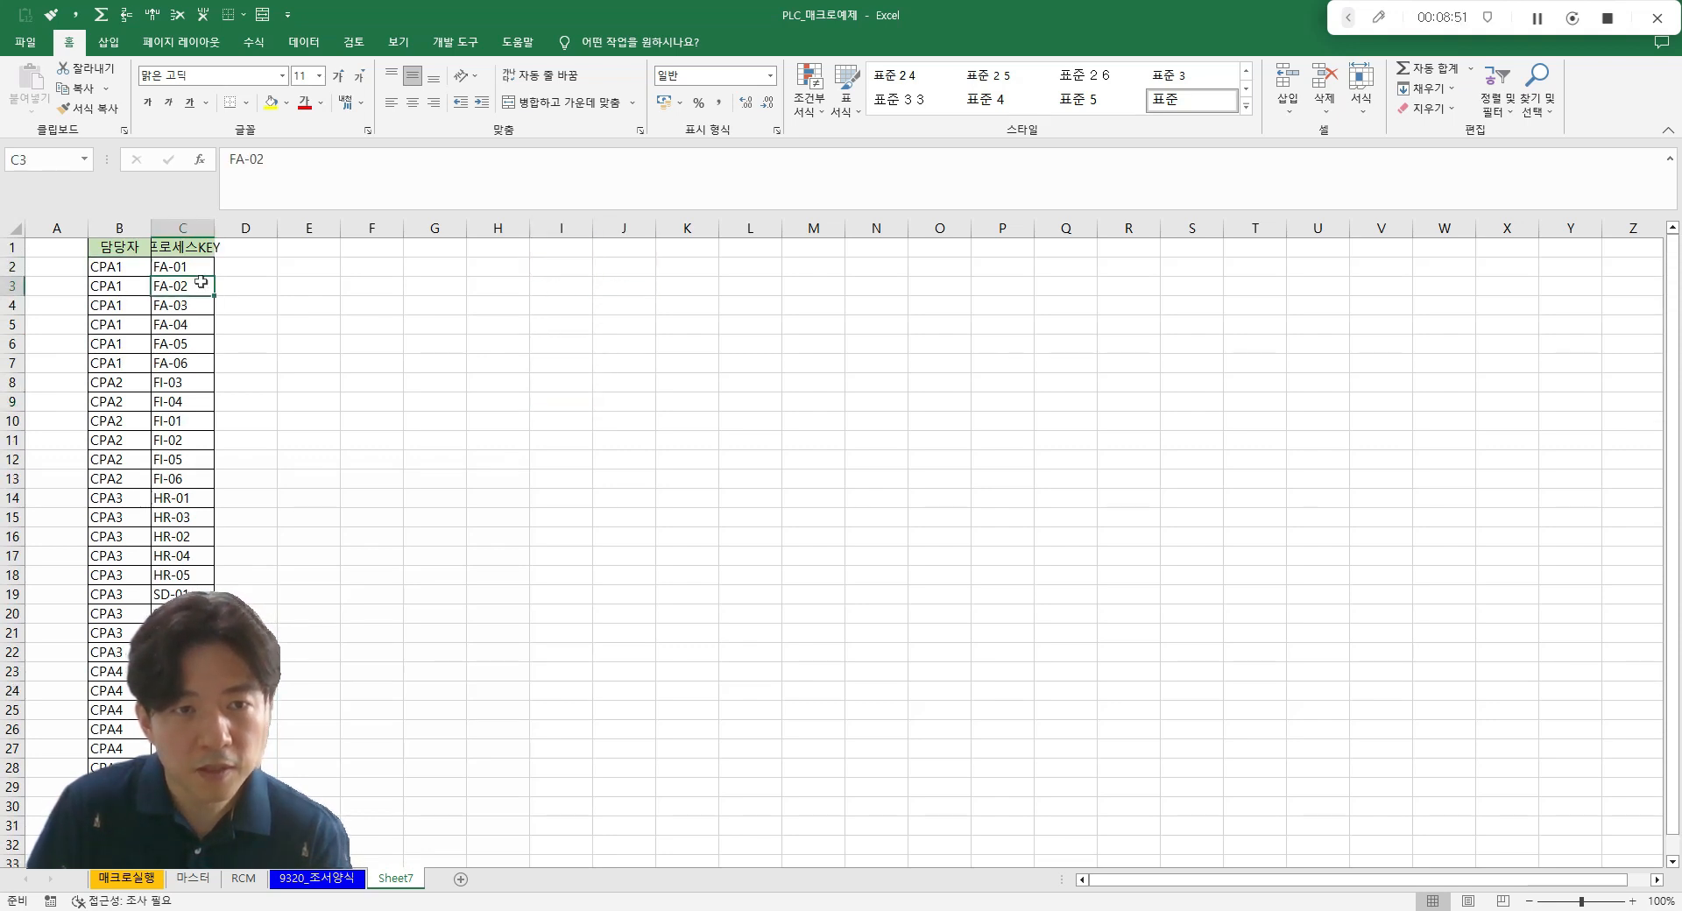
left_click_drag(201, 281, 167, 382)
left_click(105, 267)
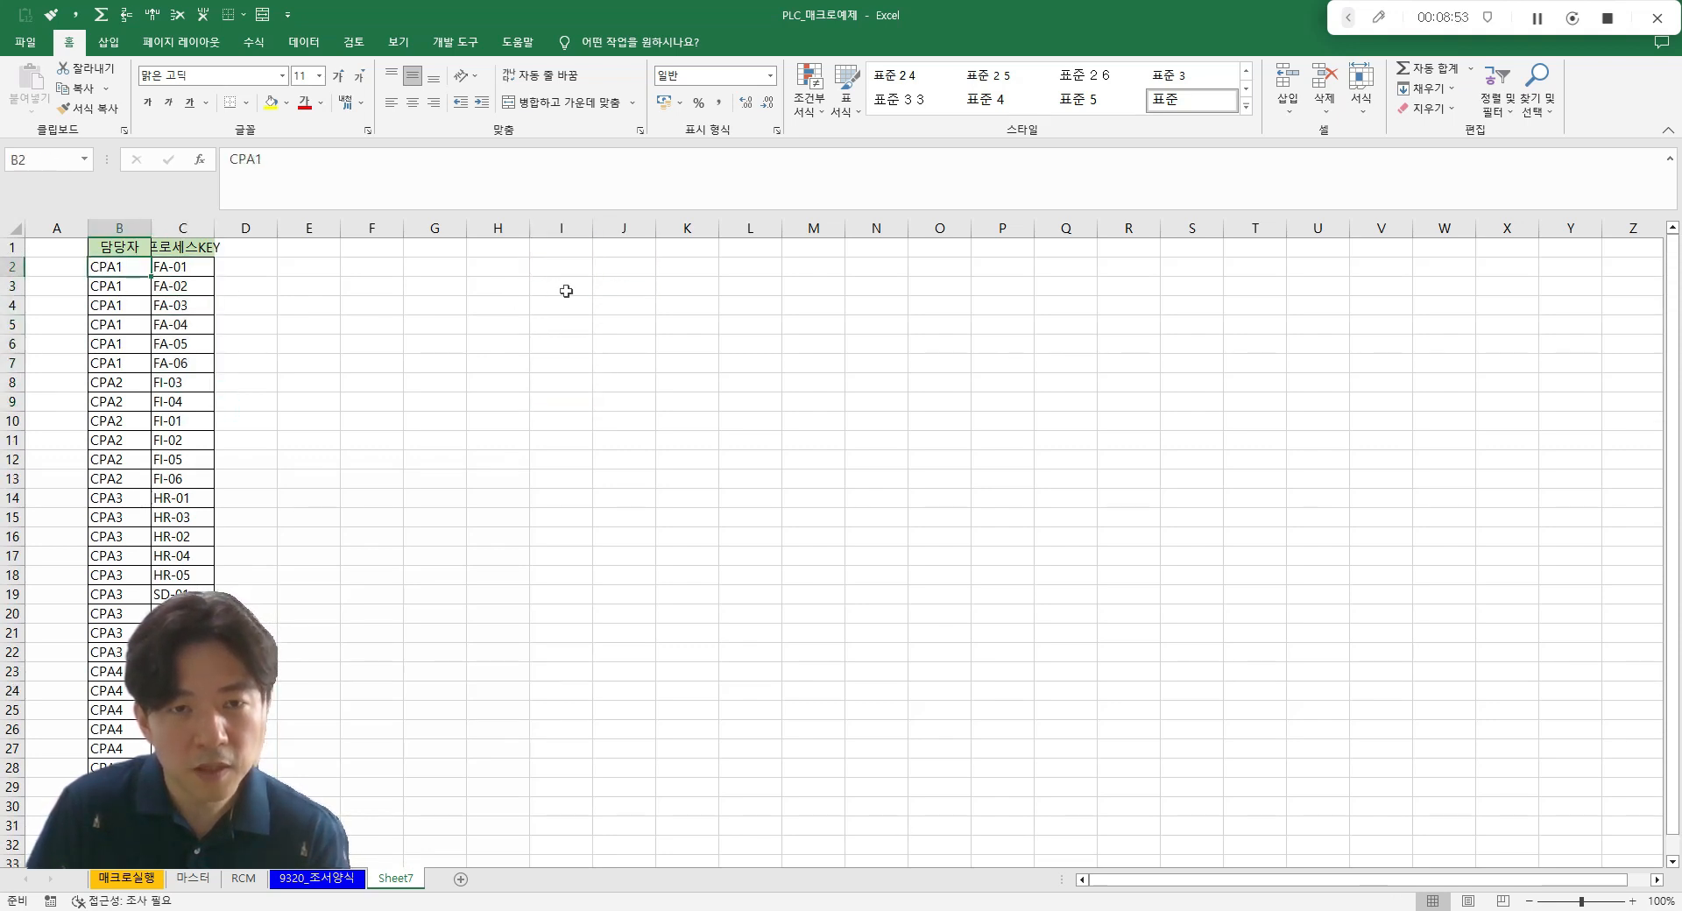
left_click_drag(557, 268, 578, 653)
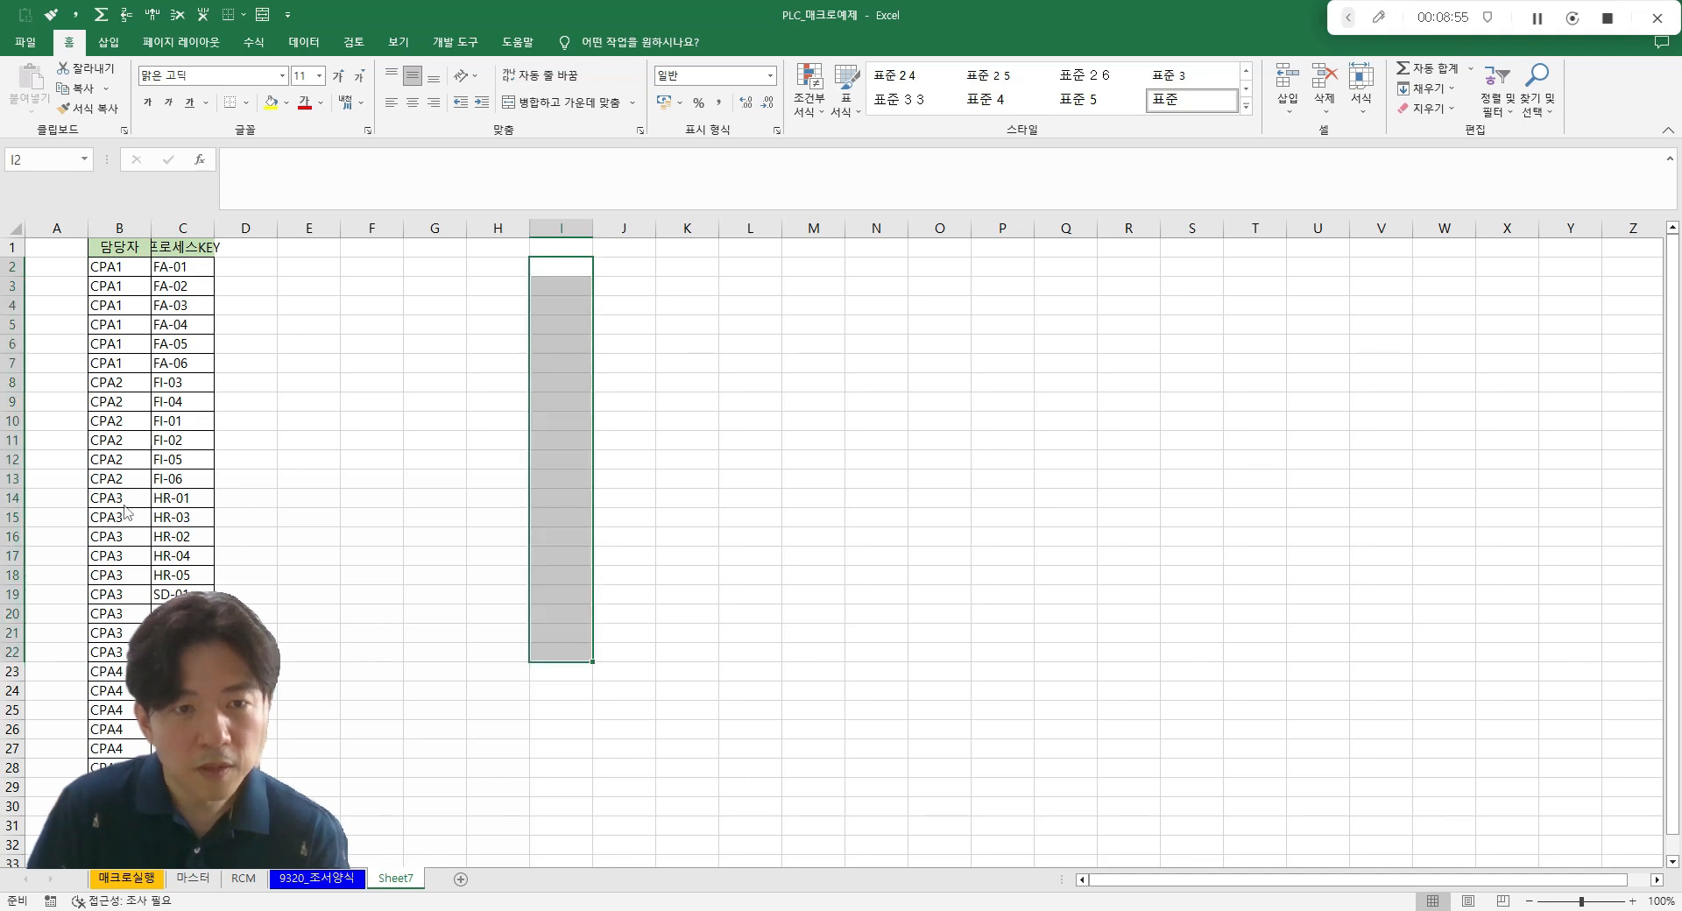
scroll(270, 487, "down", 3)
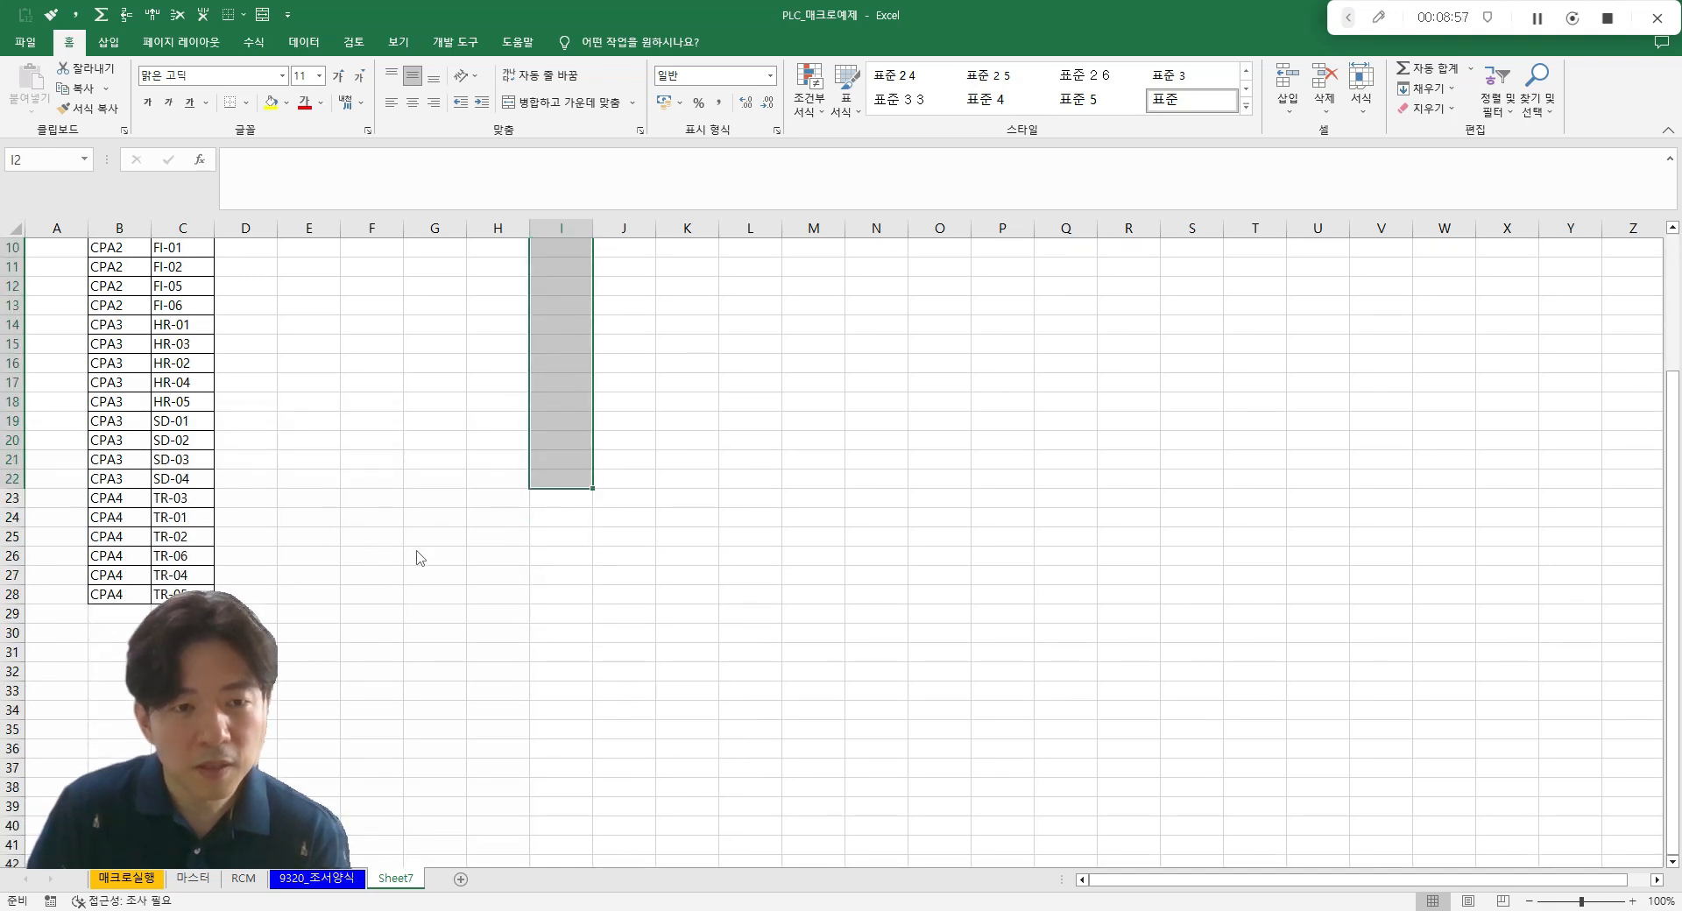
key("alt+Tab")
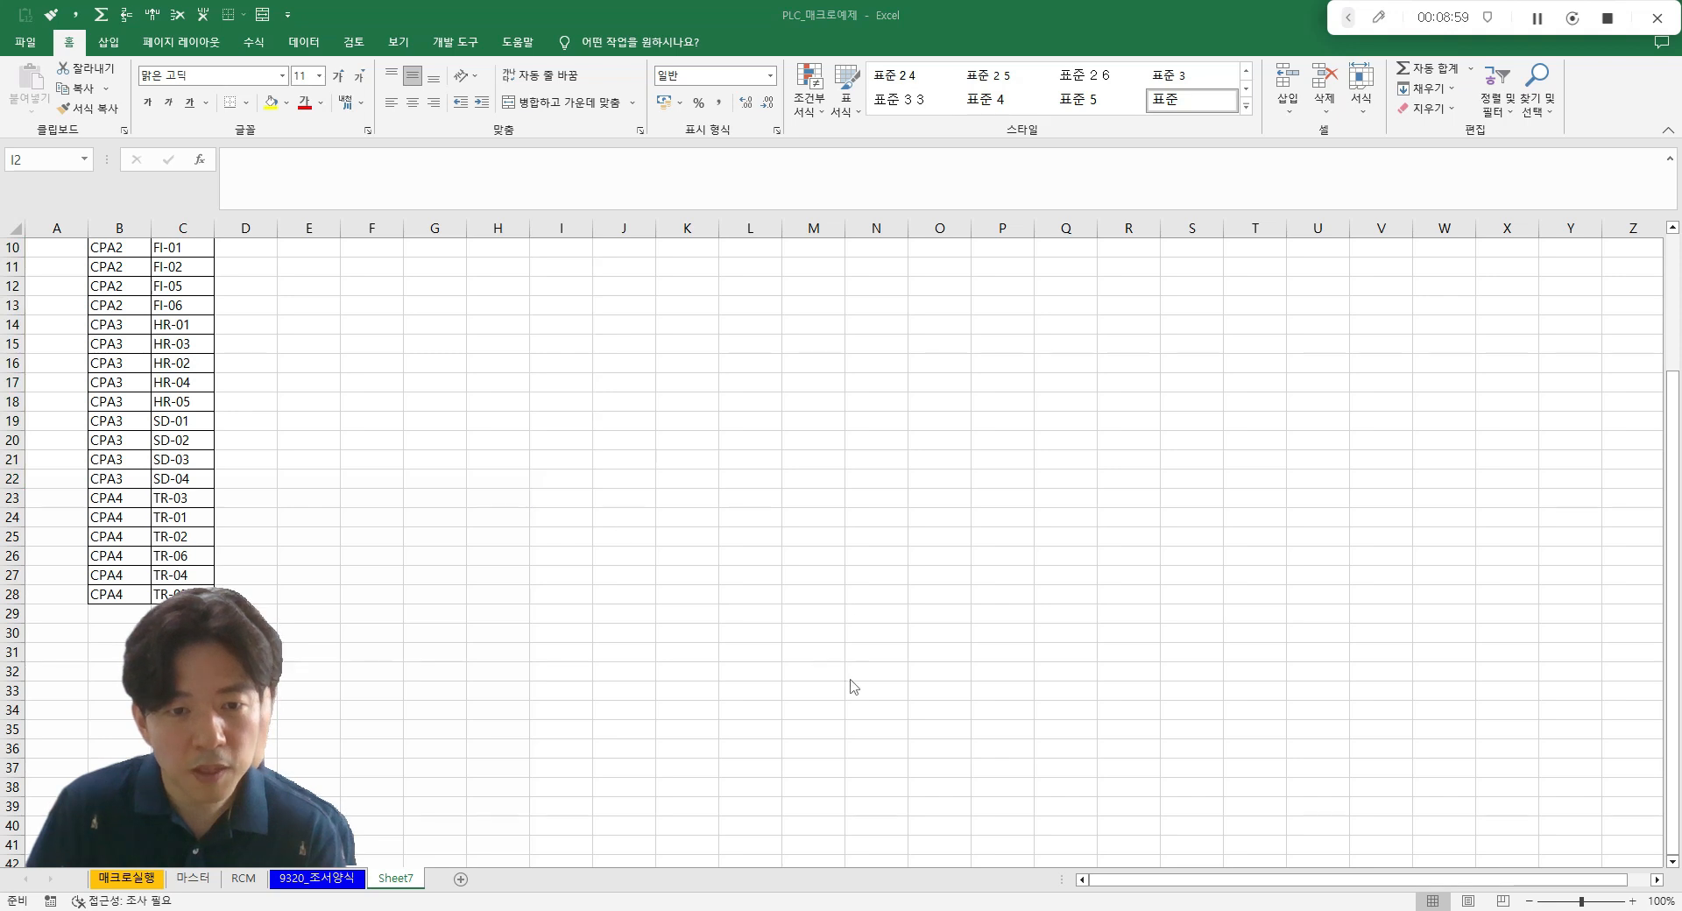
key("alt+Tab")
scroll(556, 432, "up", 3)
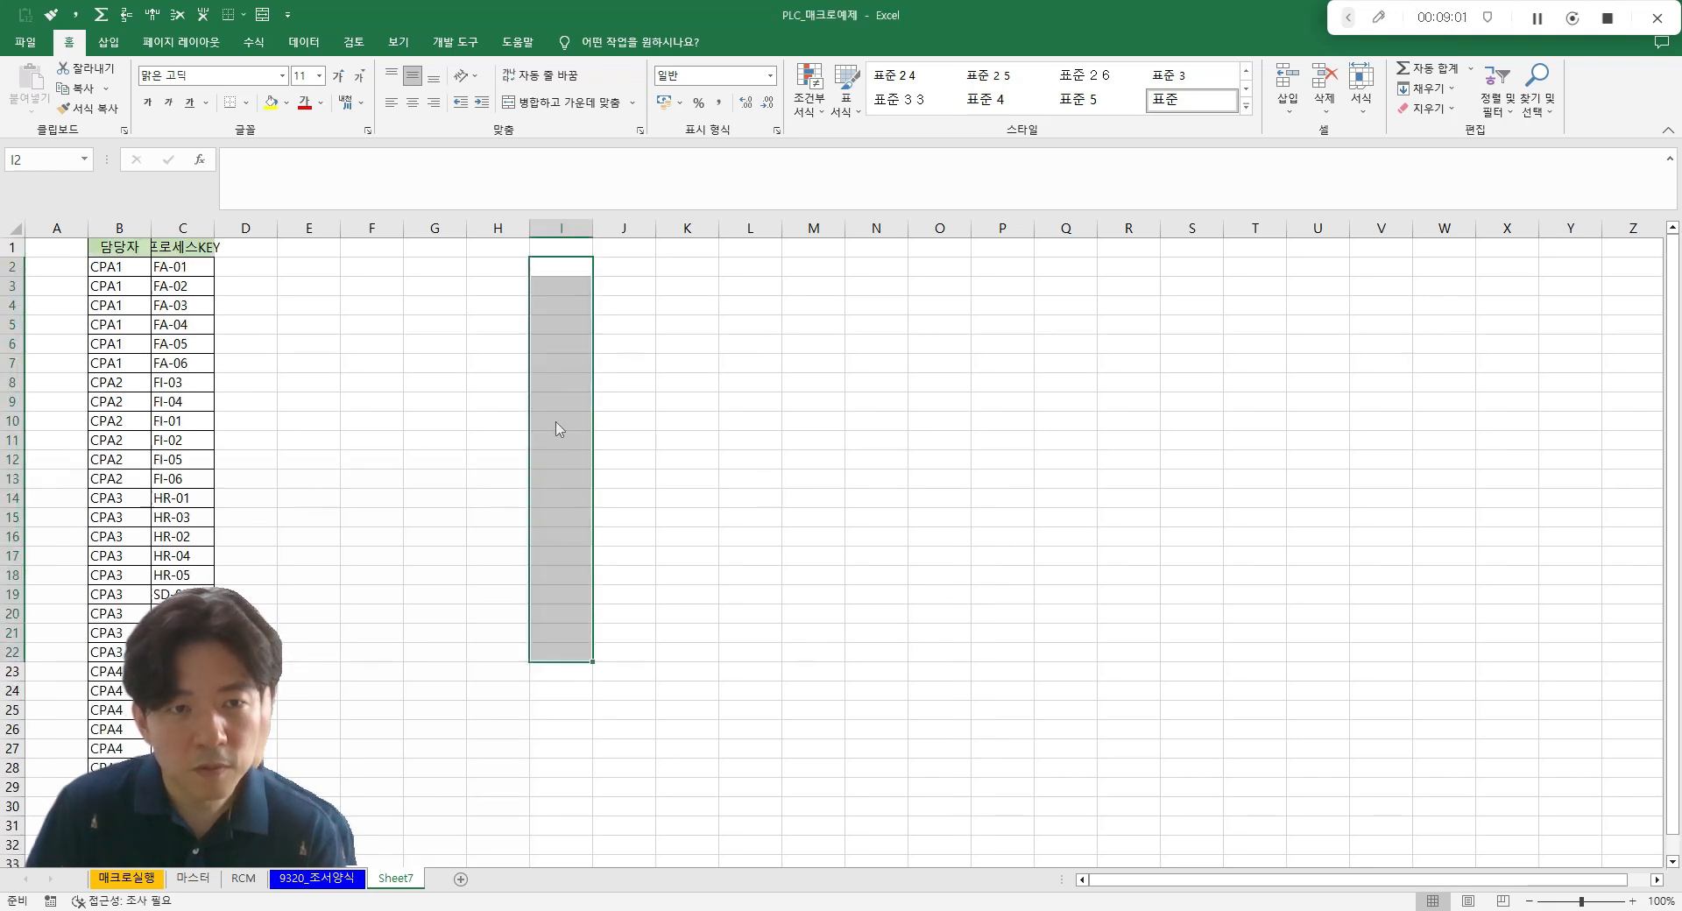
left_click(368, 307)
left_click(144, 253)
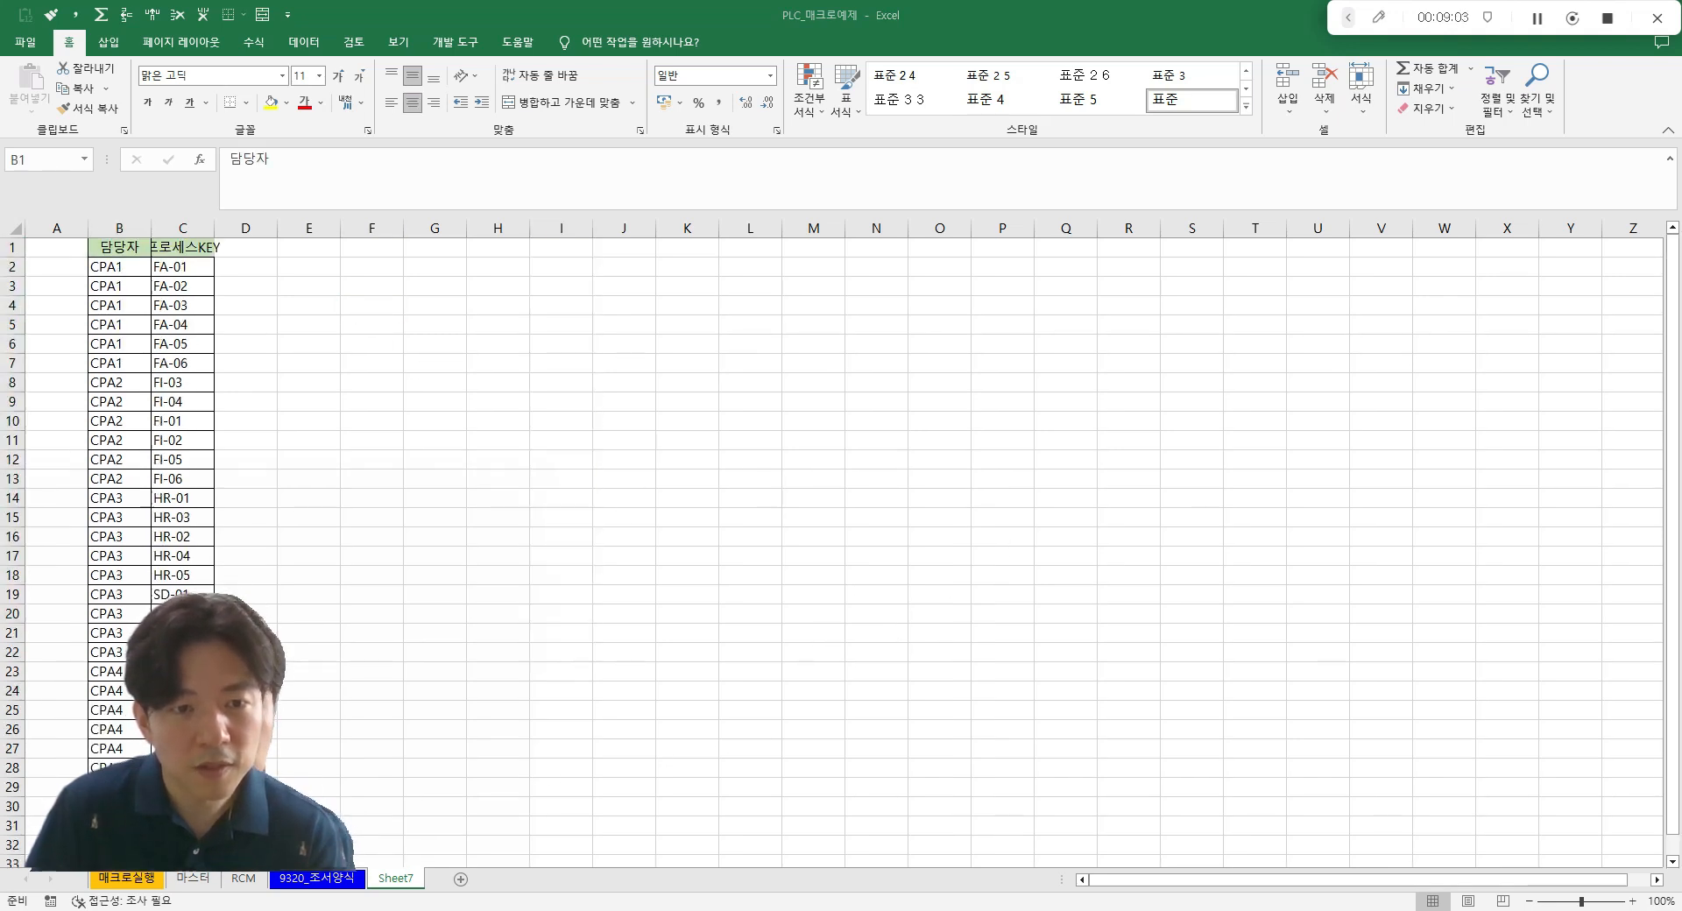
key("alt+Tab")
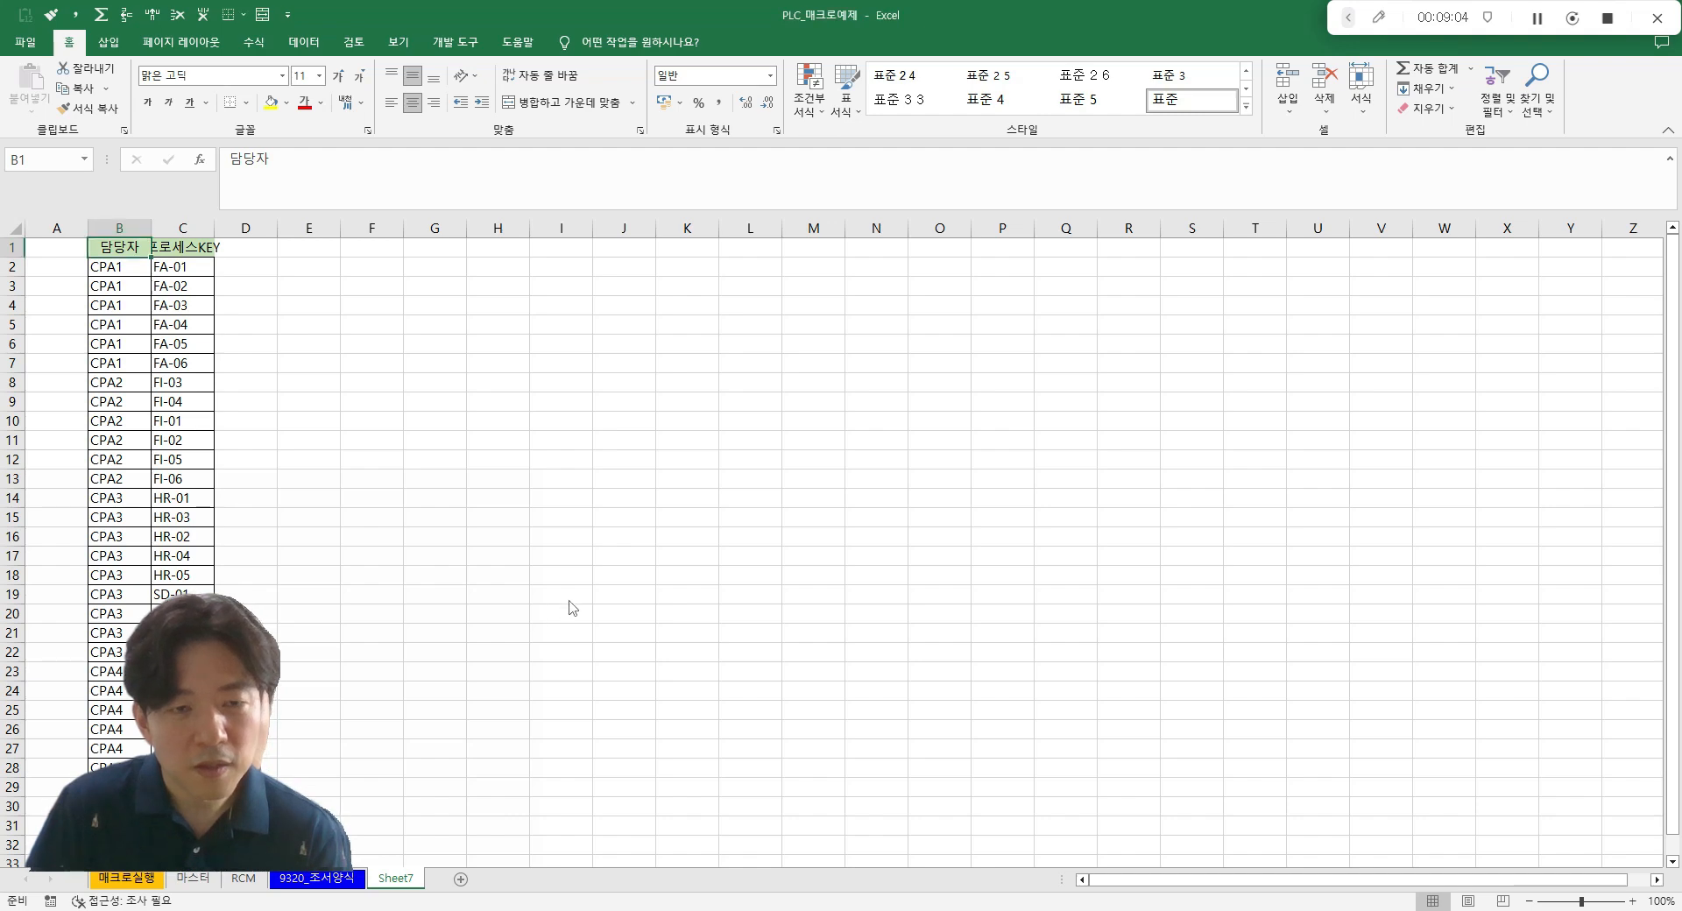
left_click(376, 298)
left_click_drag(132, 248, 188, 480)
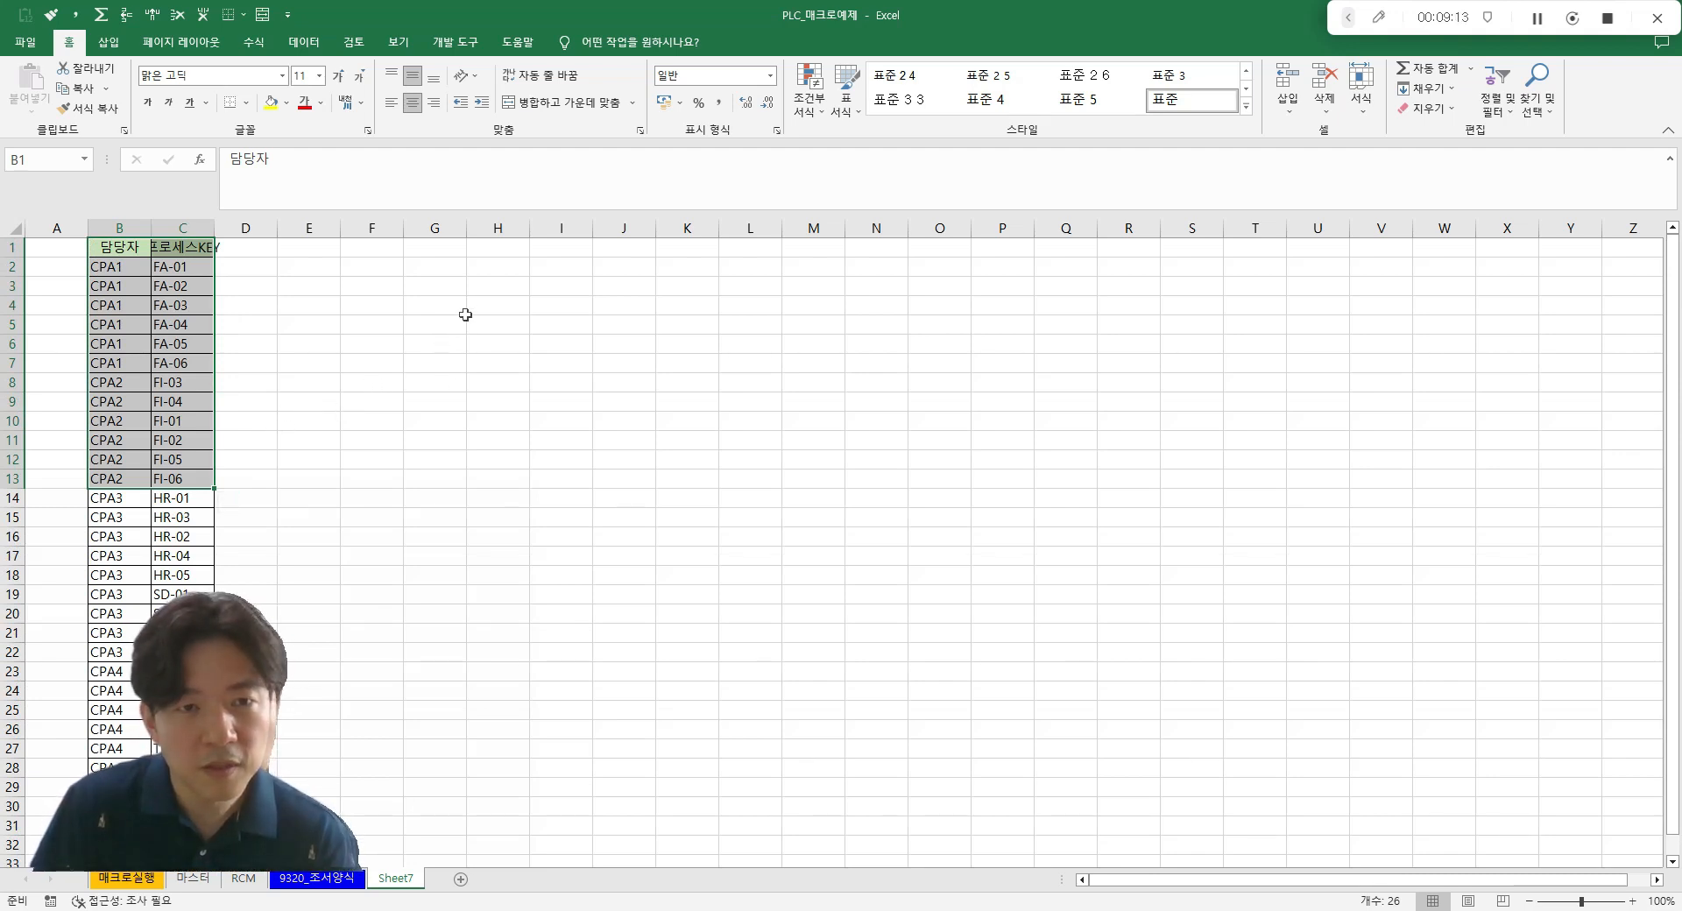
left_click(472, 284)
key("Left")
key("Up")
key("Up")
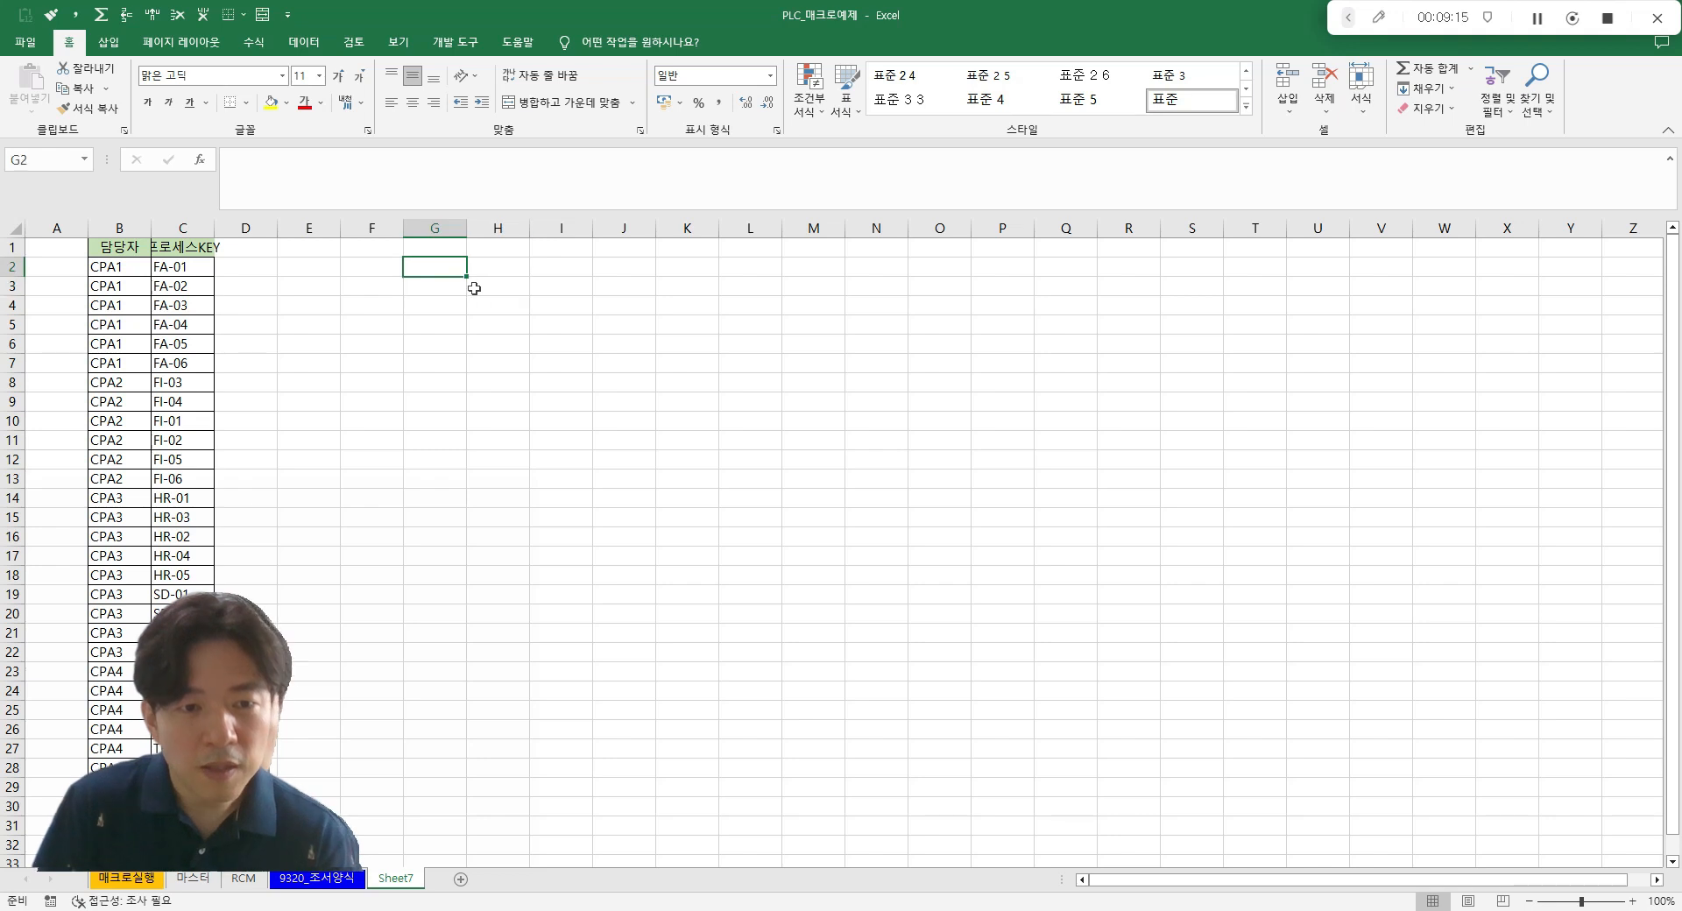
key("Left")
key("Right")
key("Left")
key("Left")
key("Right")
key("Down")
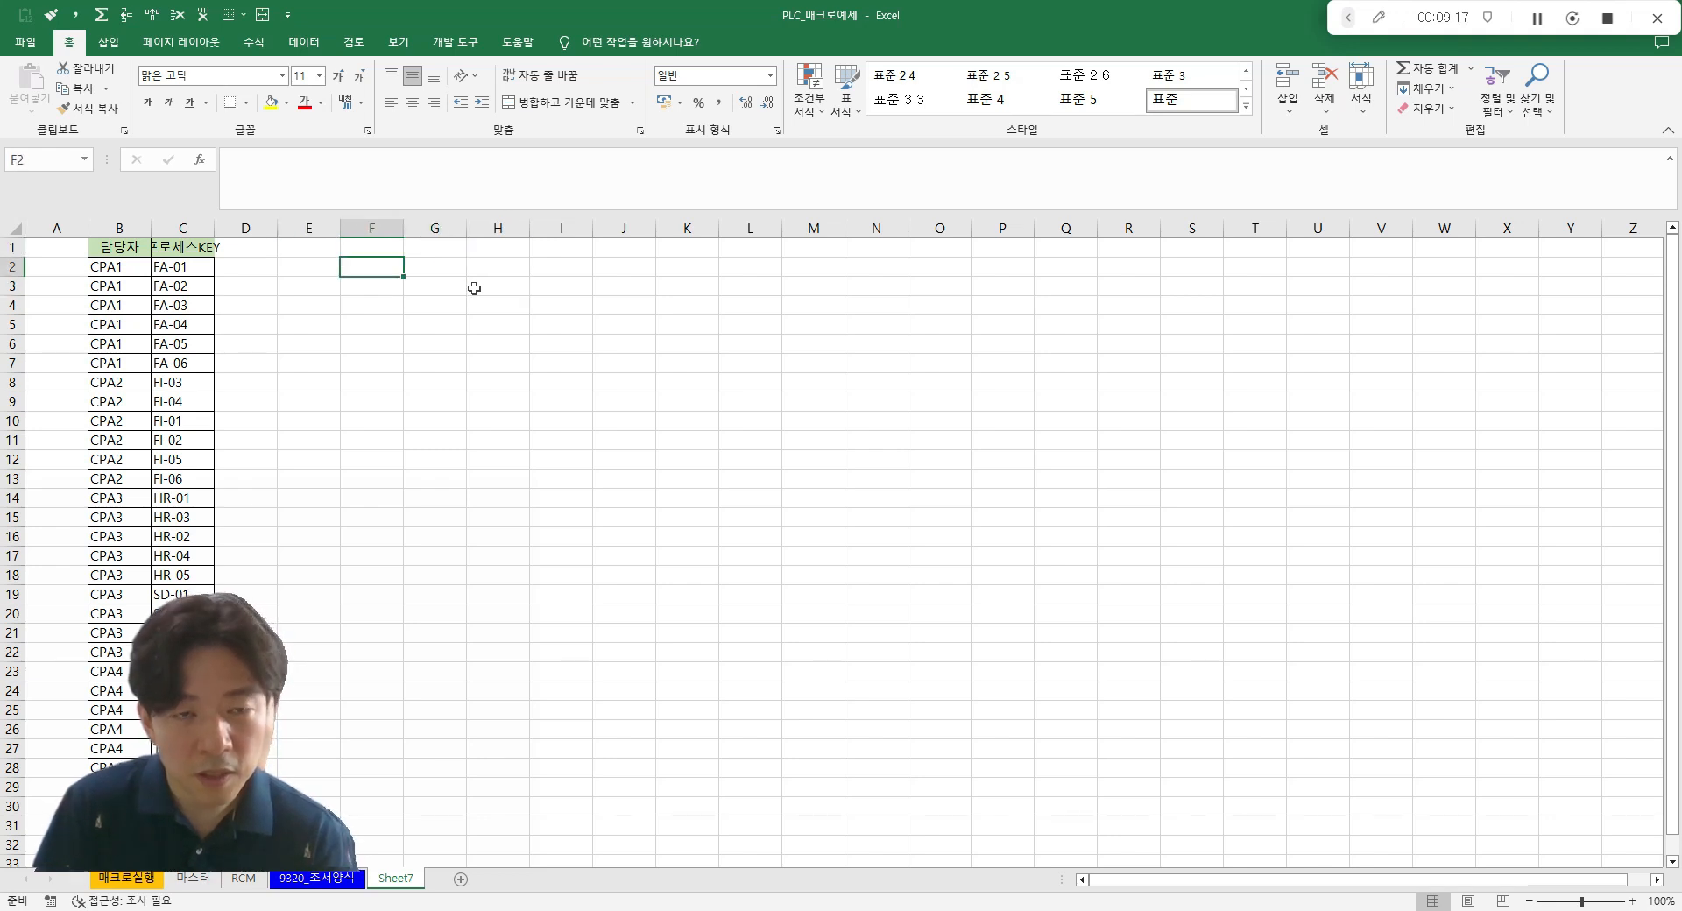
key("Right")
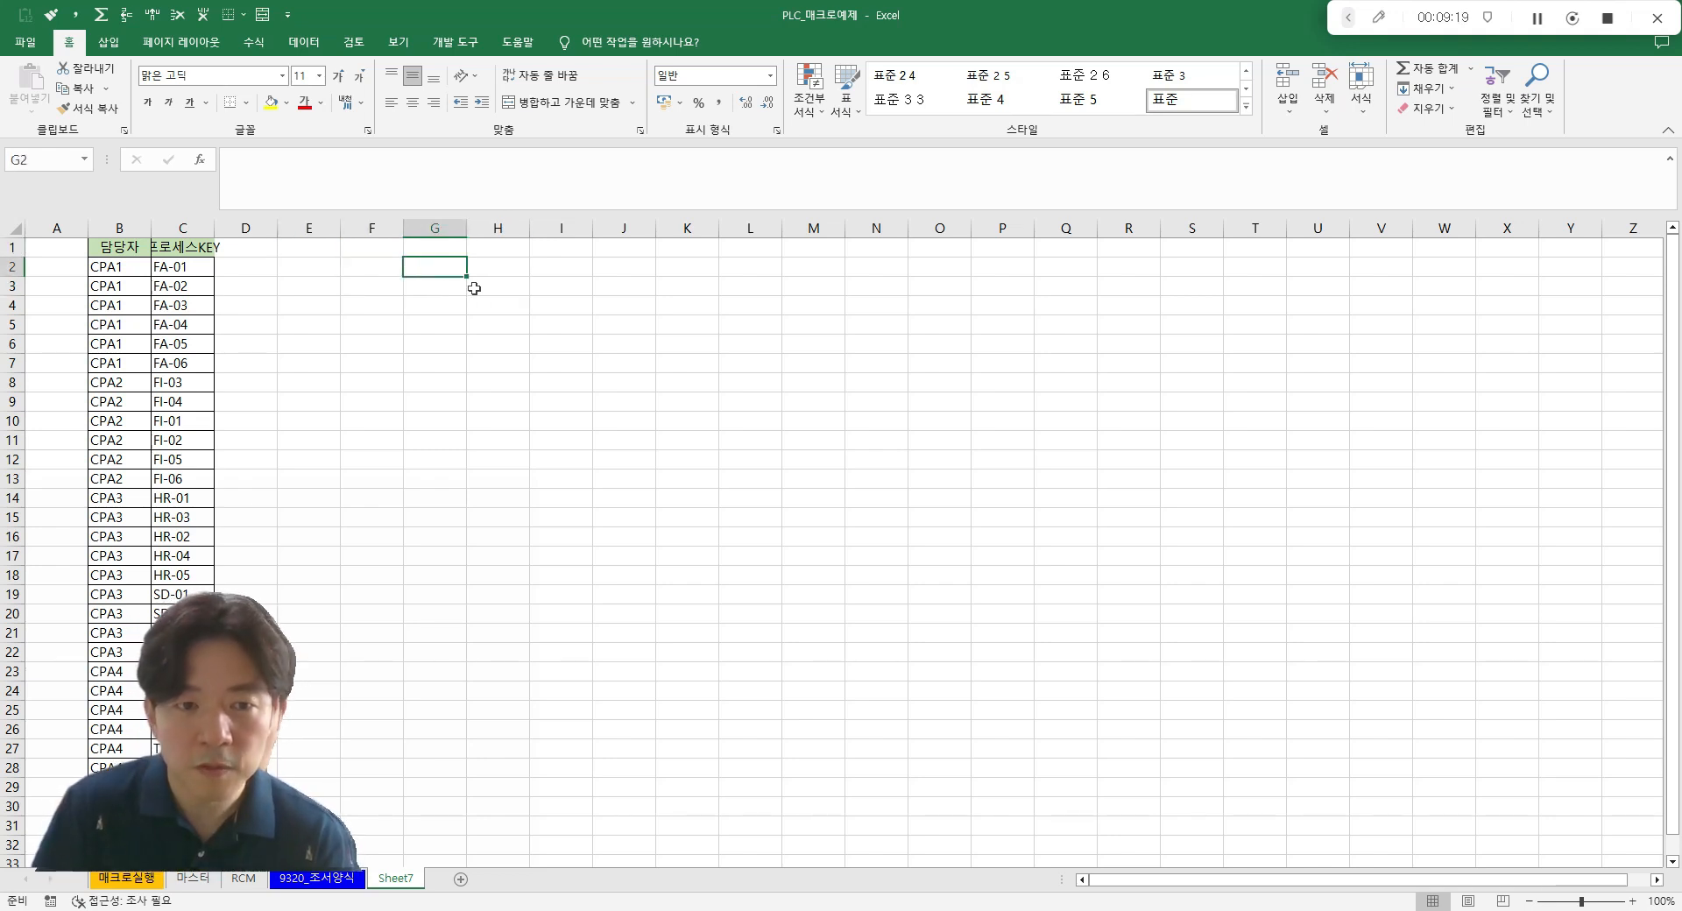
key("Left")
key("Left")
key("Right")
key("Left")
key("Left")
key("Left")
key("Left")
key("Left")
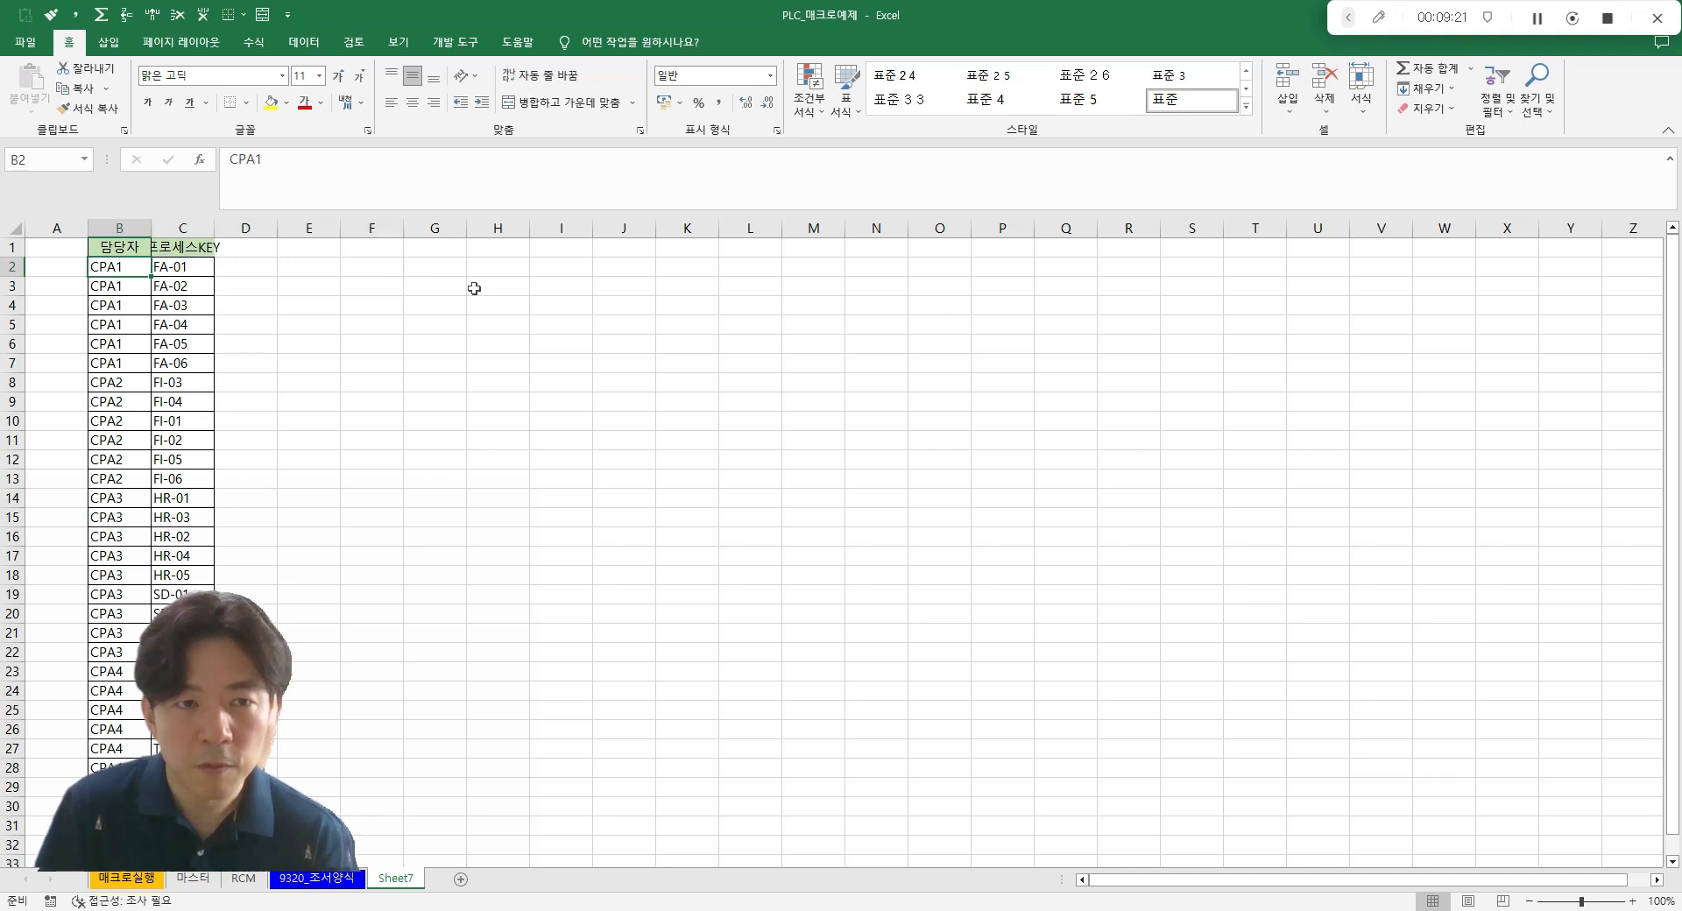
key("Right")
key("Right")
key("Right")
key("Right")
key("Right")
key("Right")
key("Right")
- Delete the empty column A so the 담당자 and 프로세스KEY list starts at A1
key("Left")
key("Left")
key("Left")
key("Left")
key("Left")
key("Left")
key("Up")
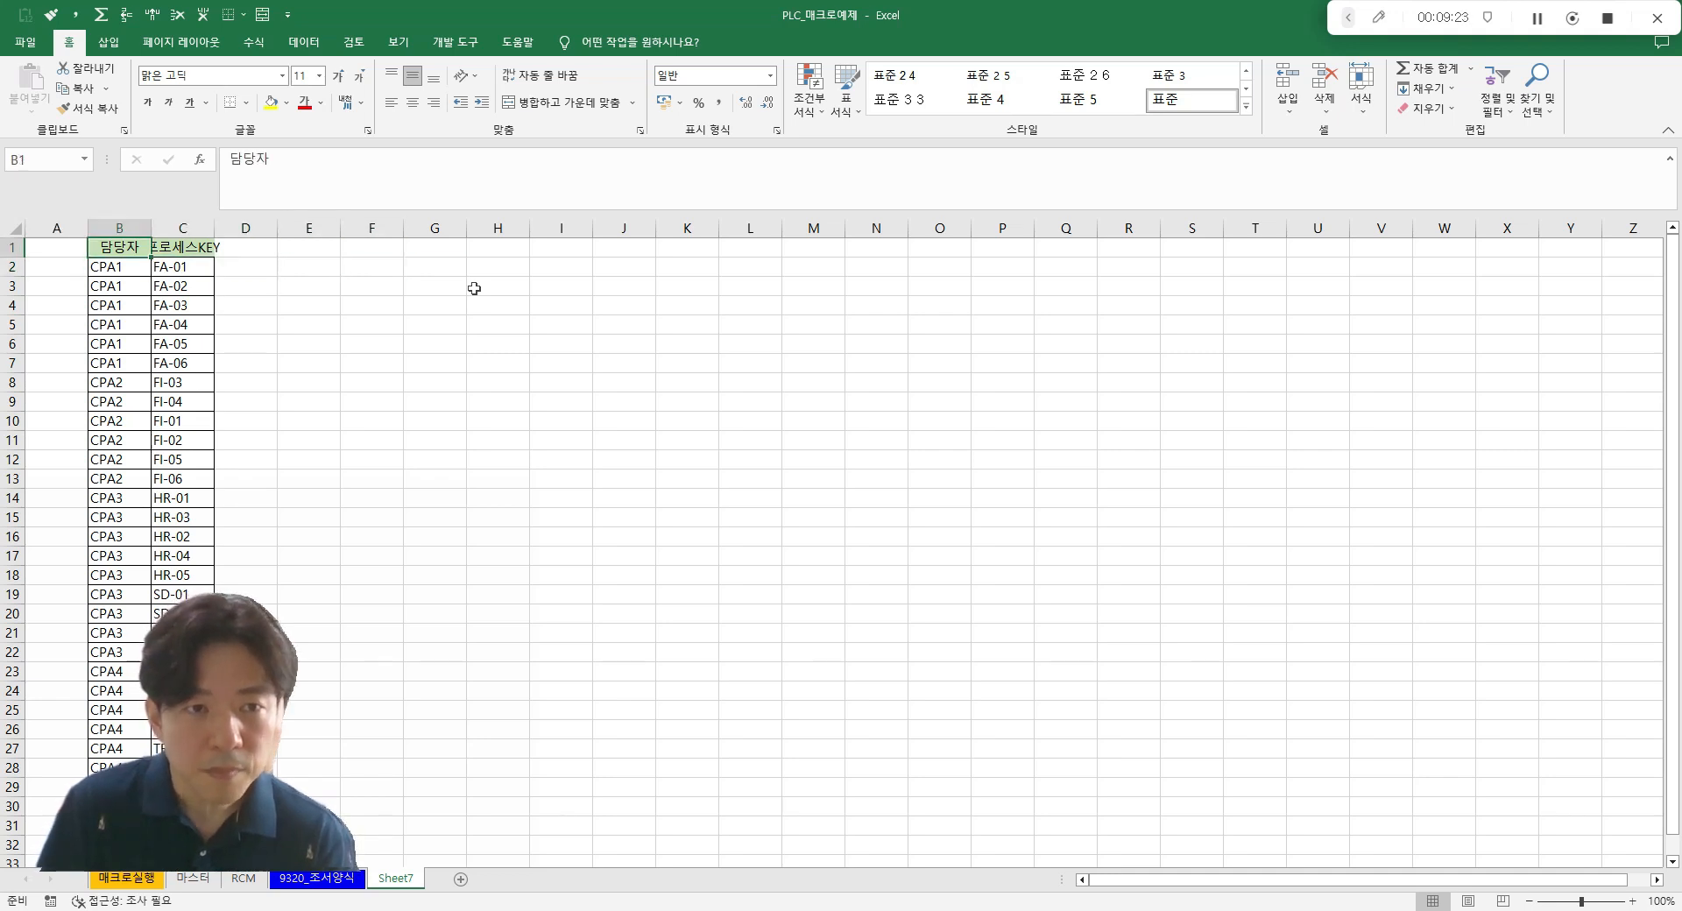
key("Left")
key("alt")
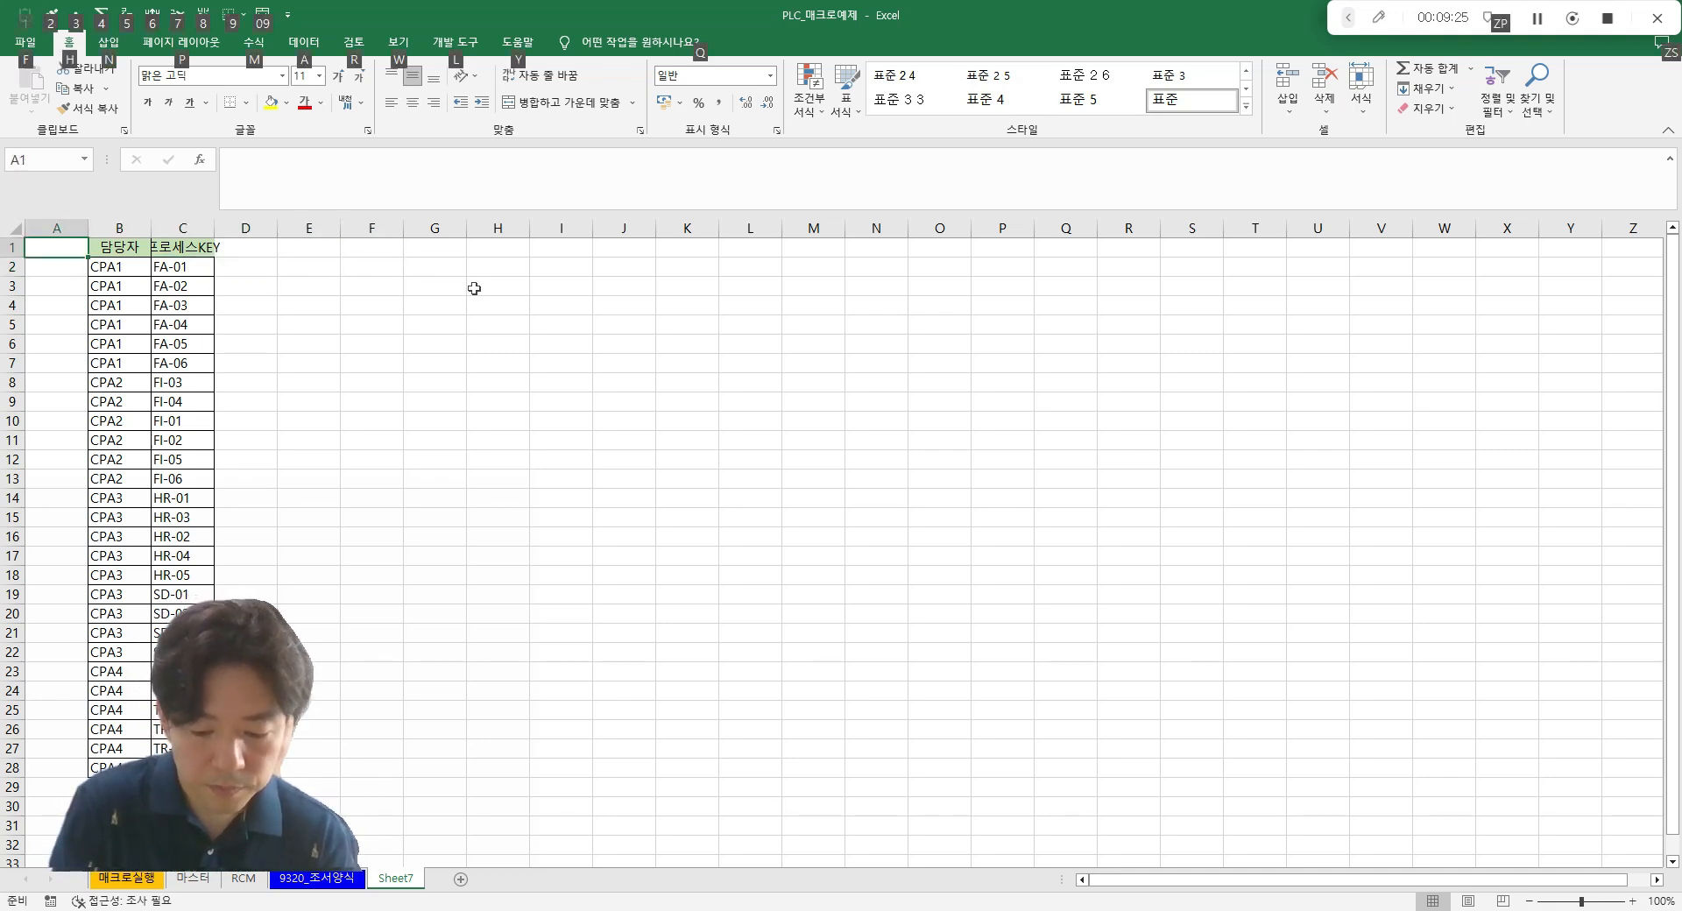
key("h")
key("d")
key("c")
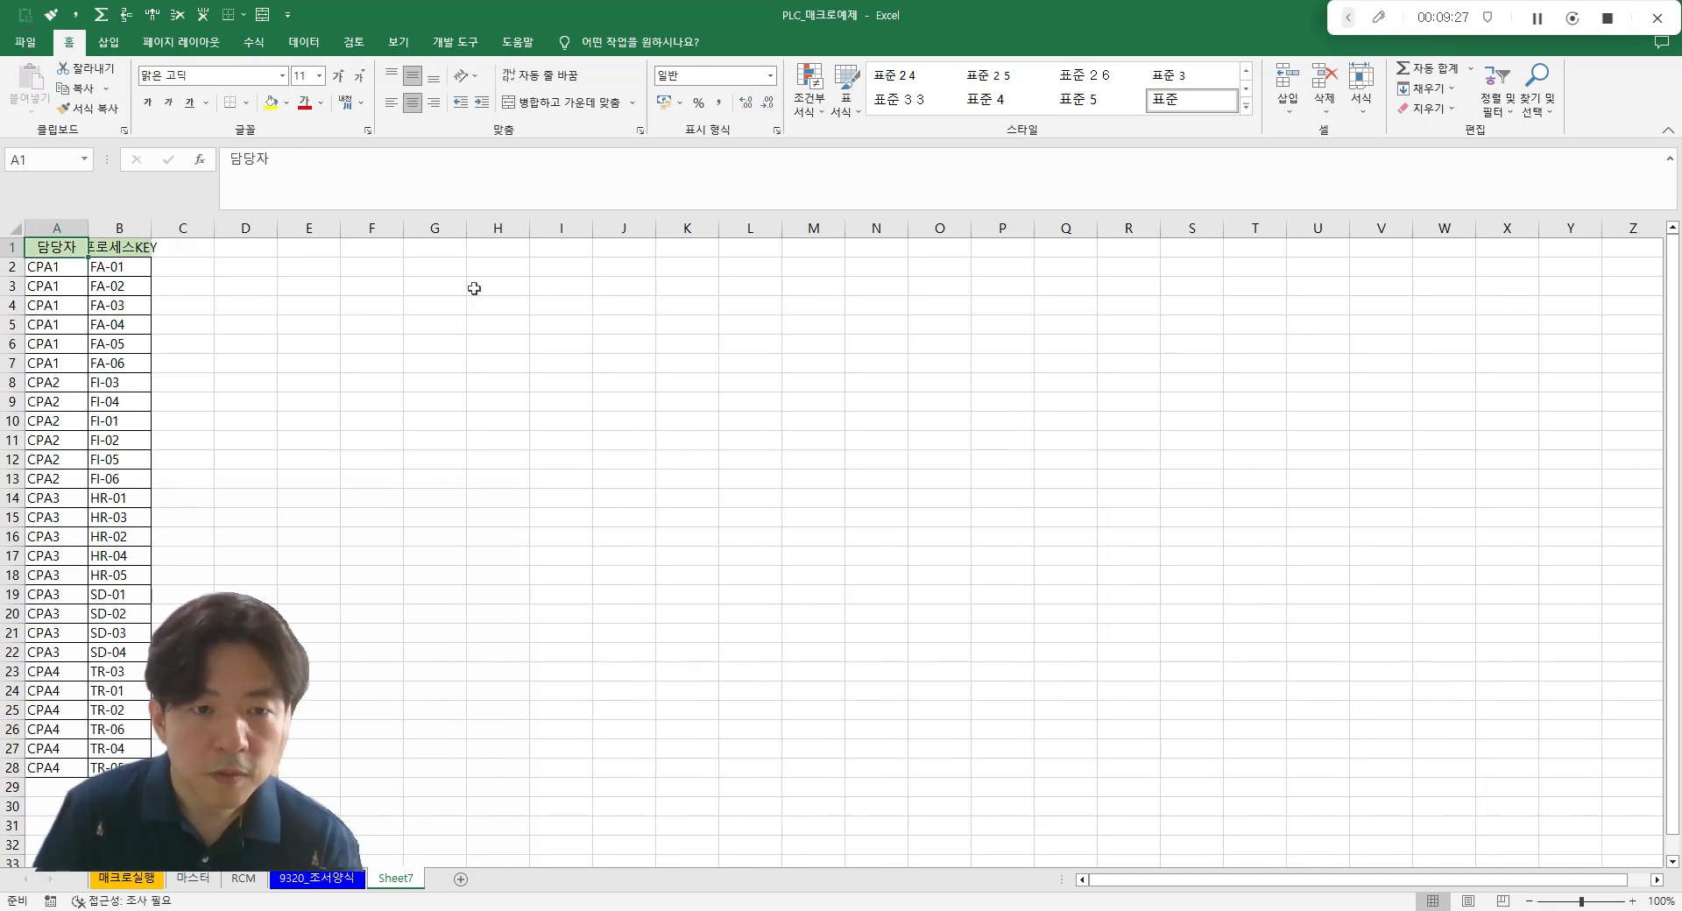
- Widen column B so the 프로세스KEY heading fits inside its cell
key("Right")
left_click(225, 267)
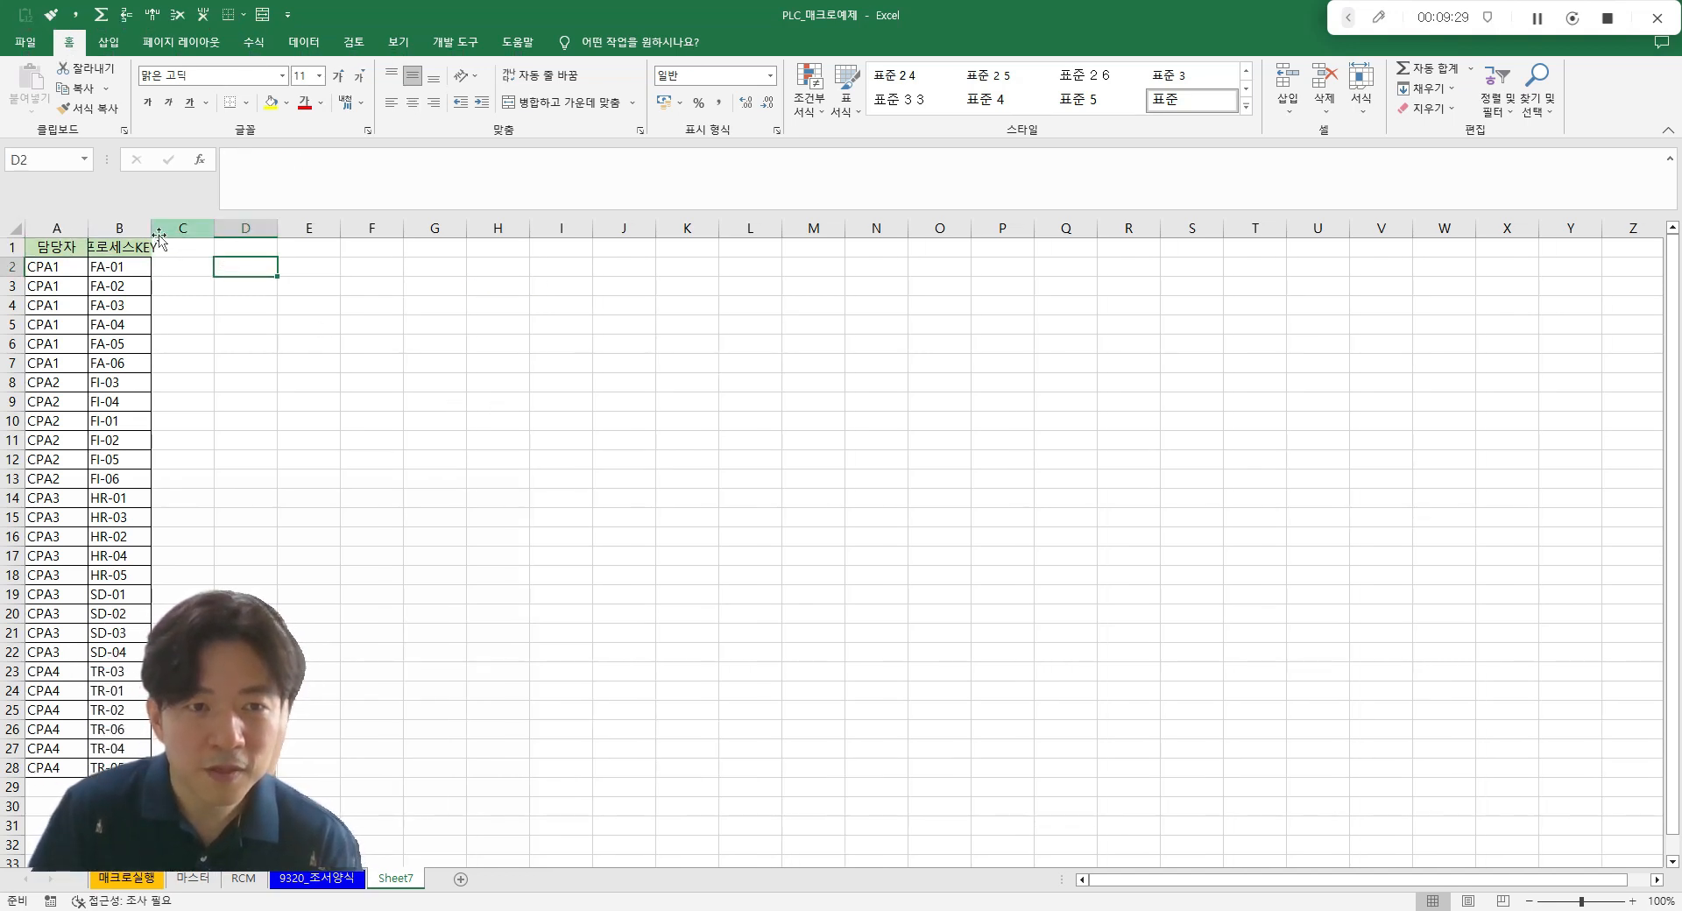
left_click_drag(152, 229, 188, 229)
left_click(405, 347)
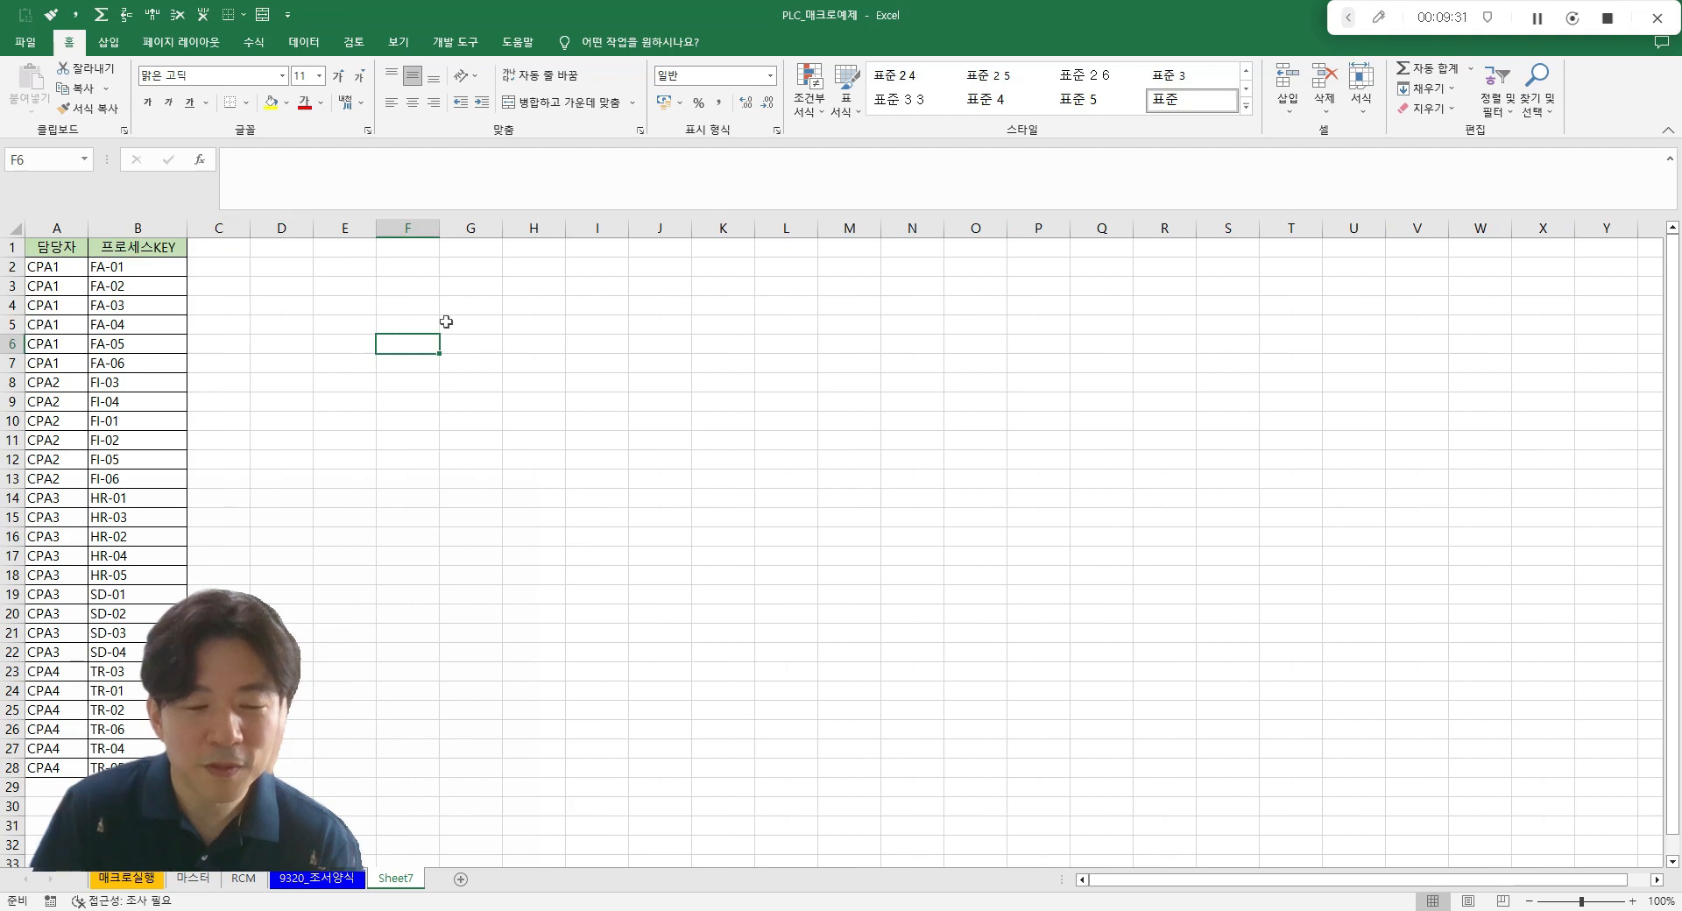
left_click(346, 270)
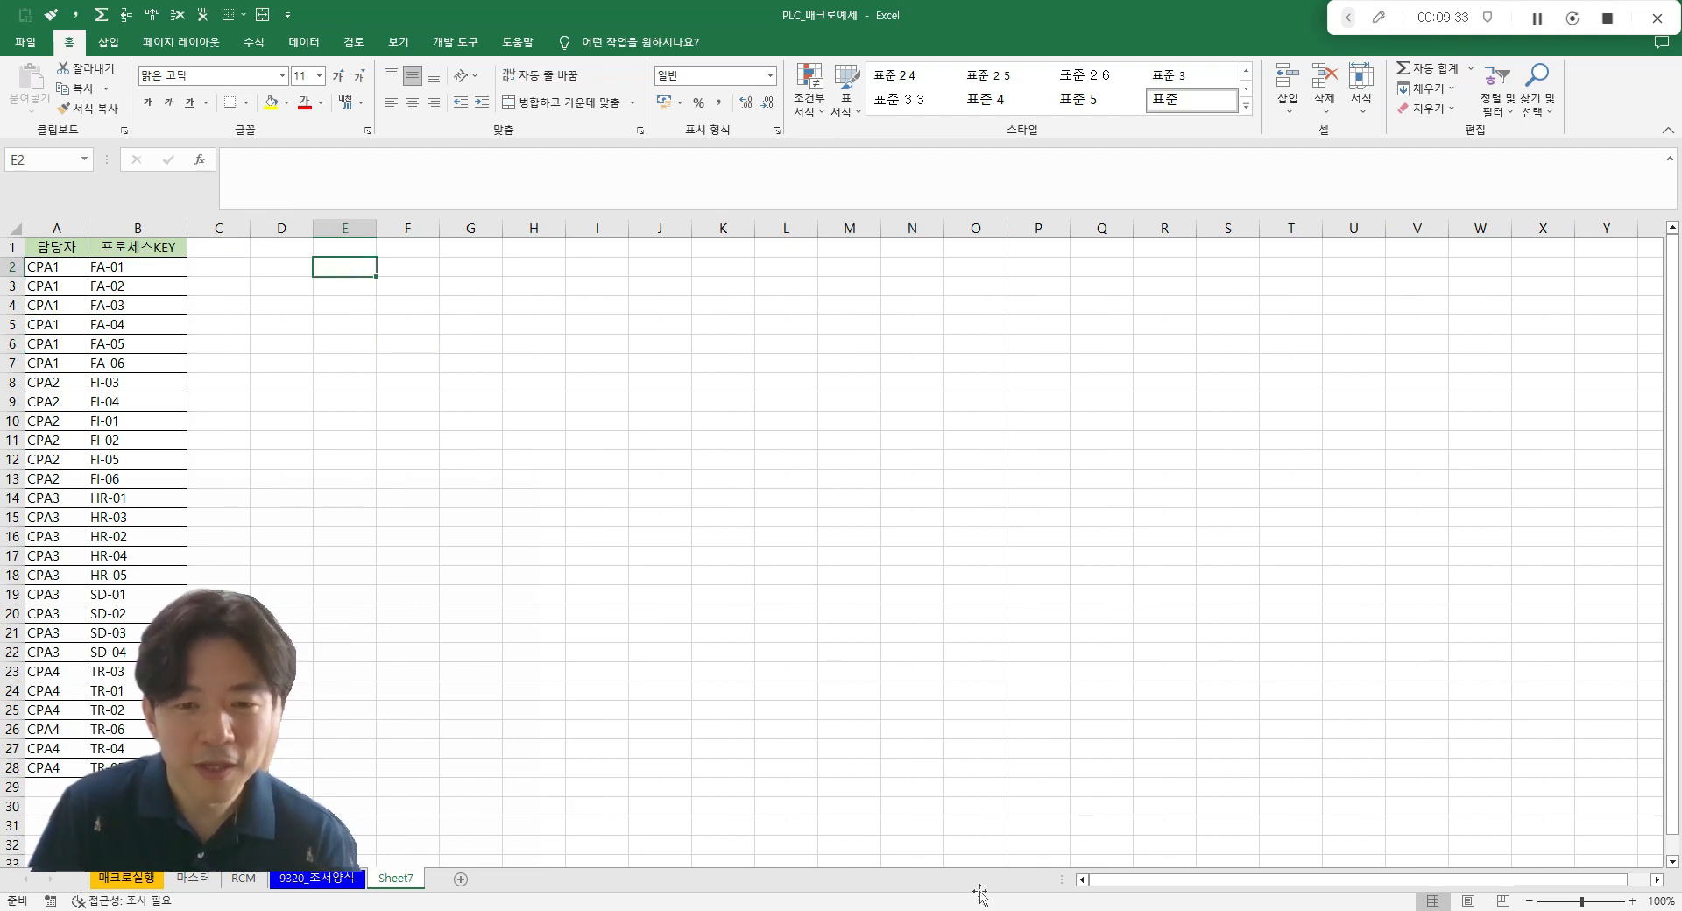
- Switch to the ChatGPT new chat page in the browser
key("alt+Tab")
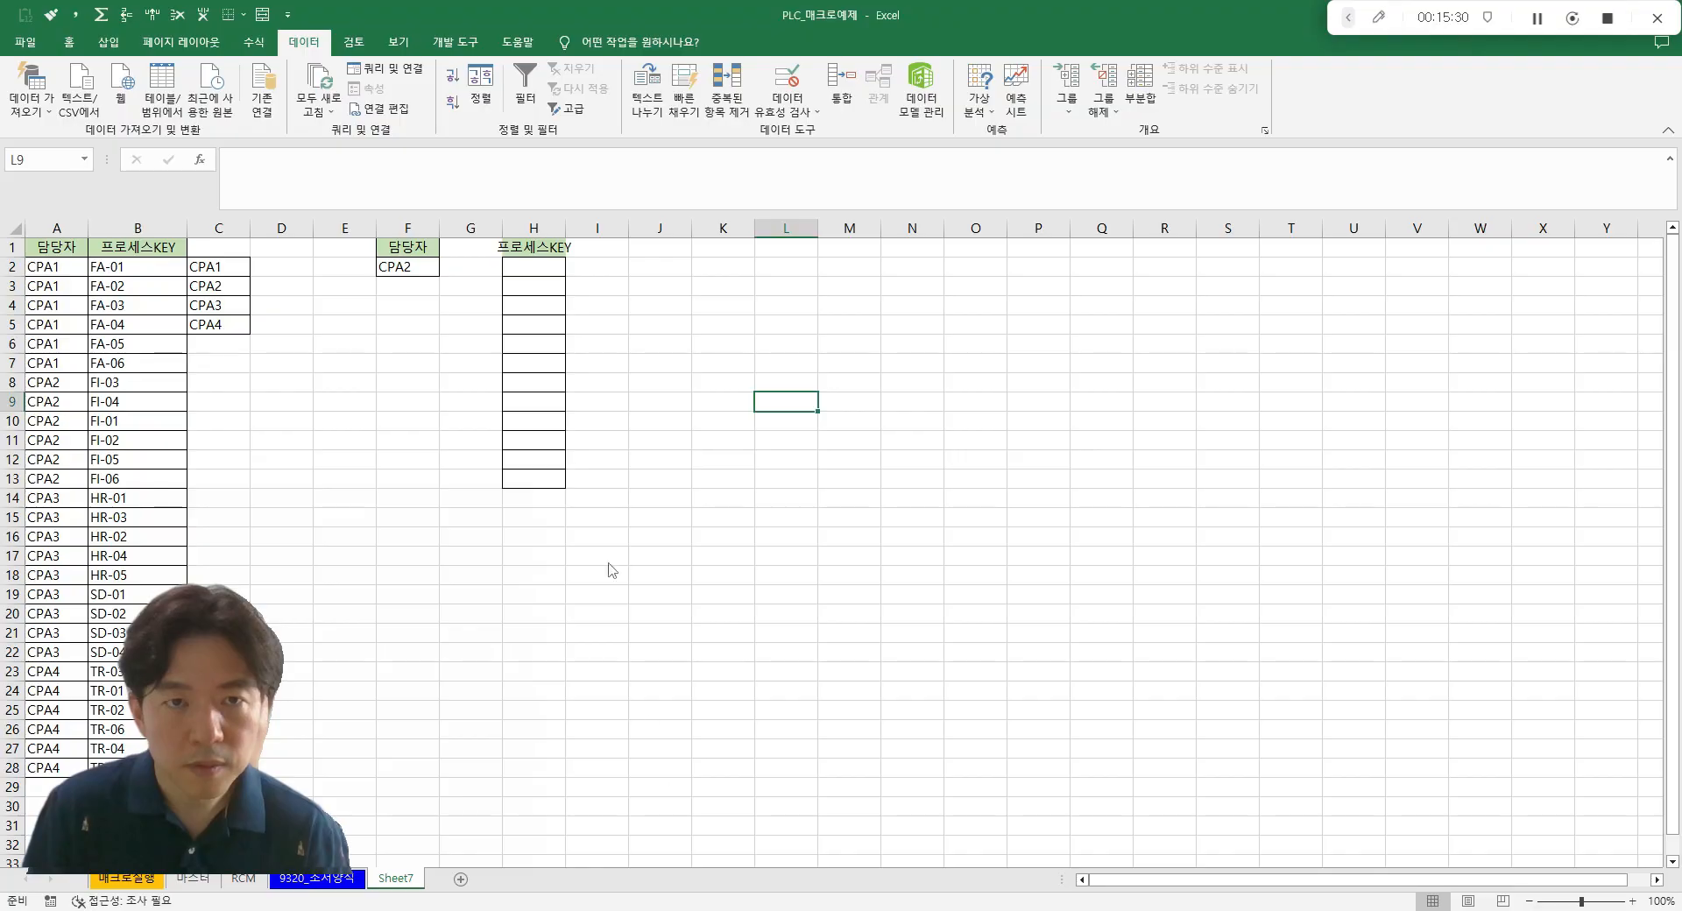
key("alt+Tab")
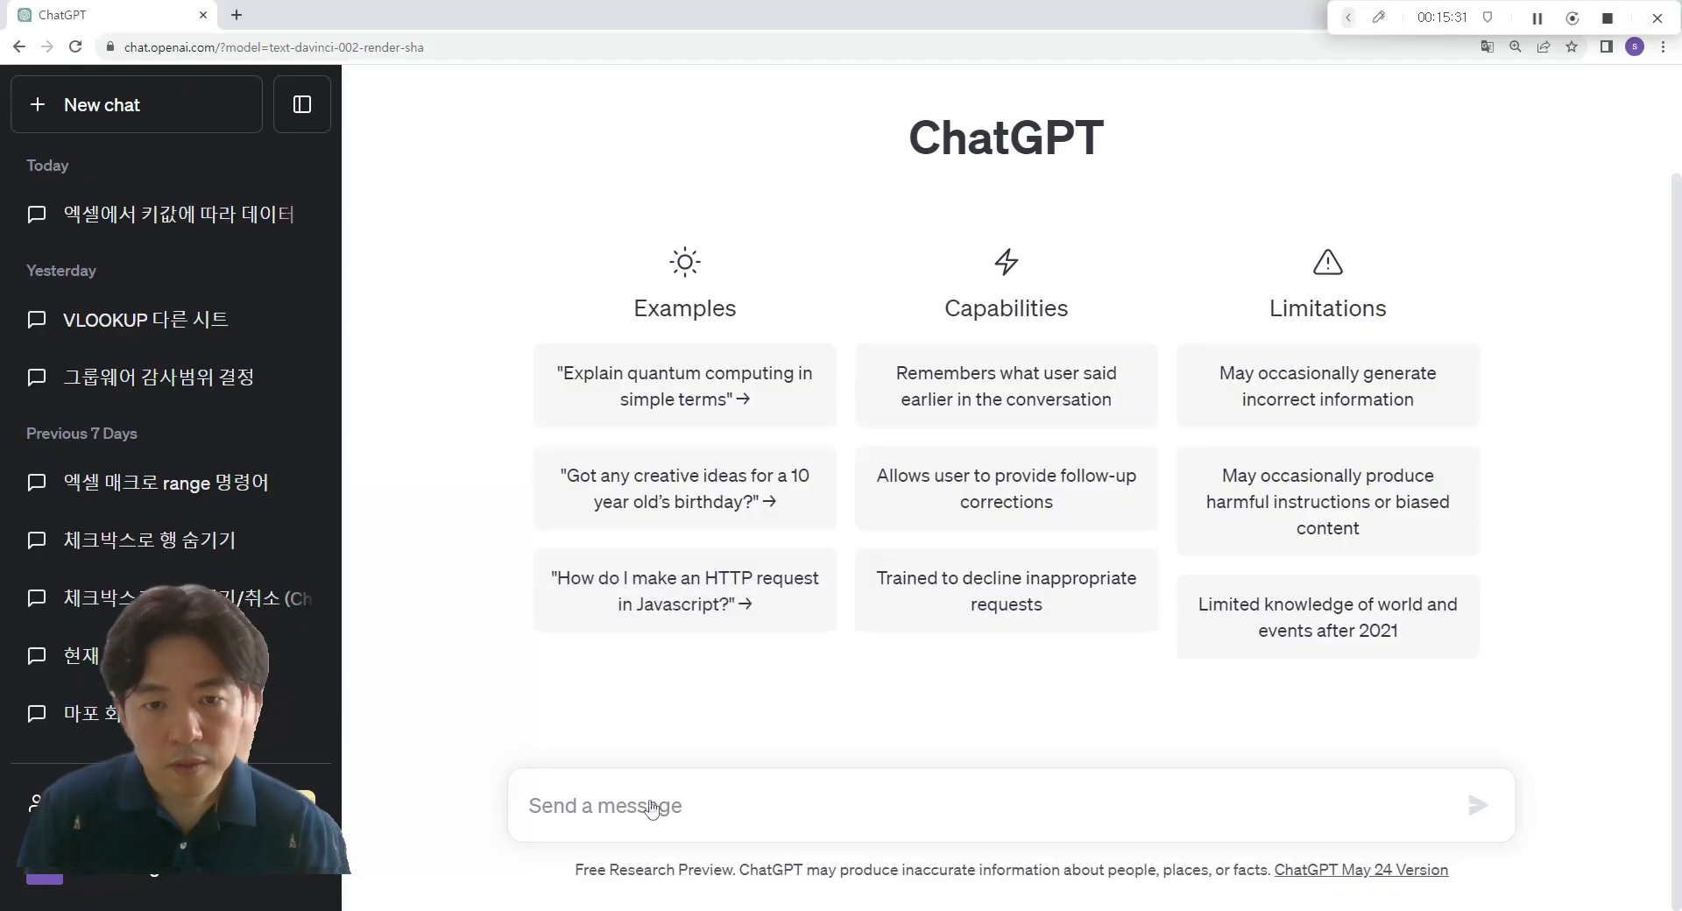
- Begin the ChatGPT message with "엑셀에서 아래와 같이 첫번째 열의 키값에 해당하는 다음열의 값이 여러개일 때, 해당"
type("엑셀에서")
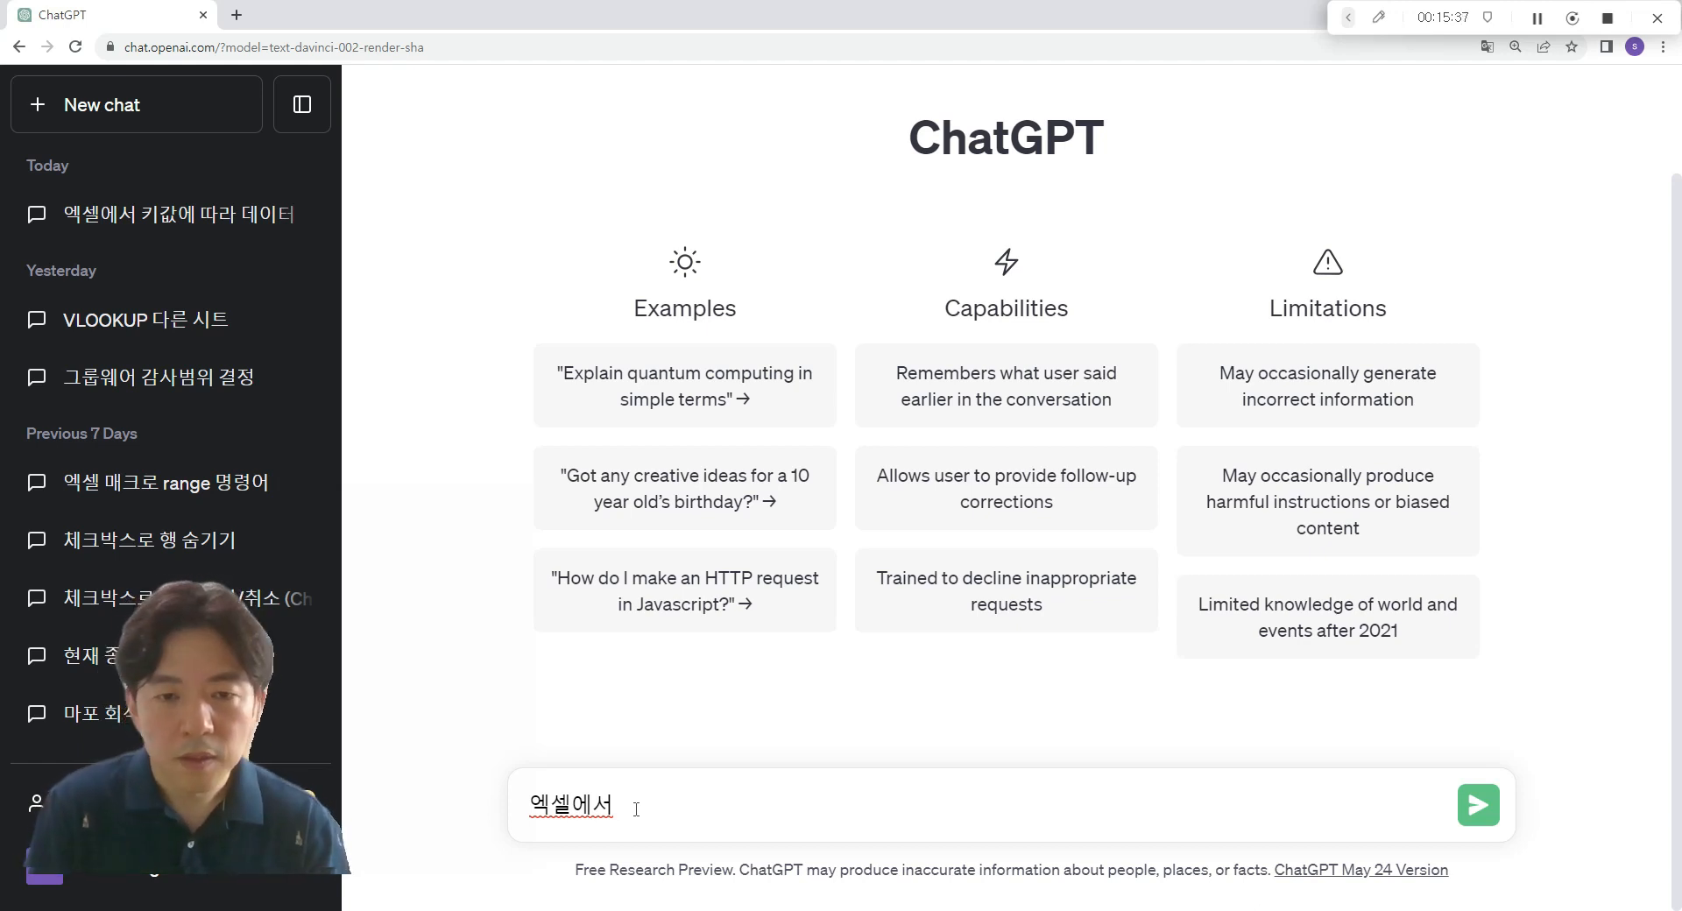
type(" 아래와 같이")
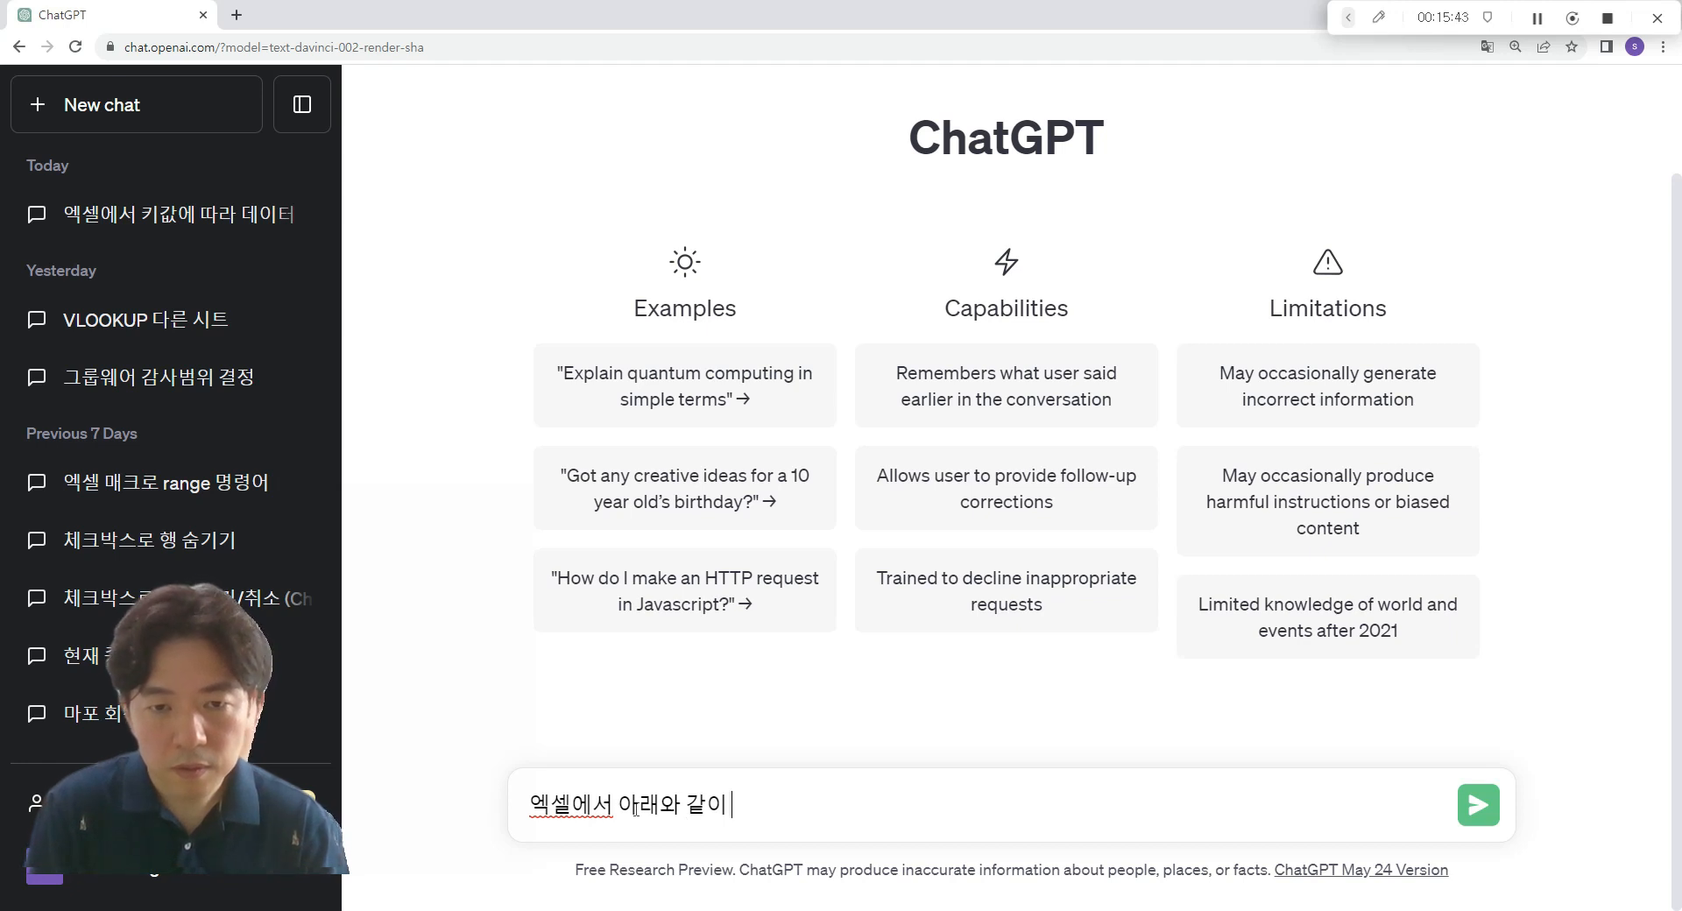
key("alt+Tab")
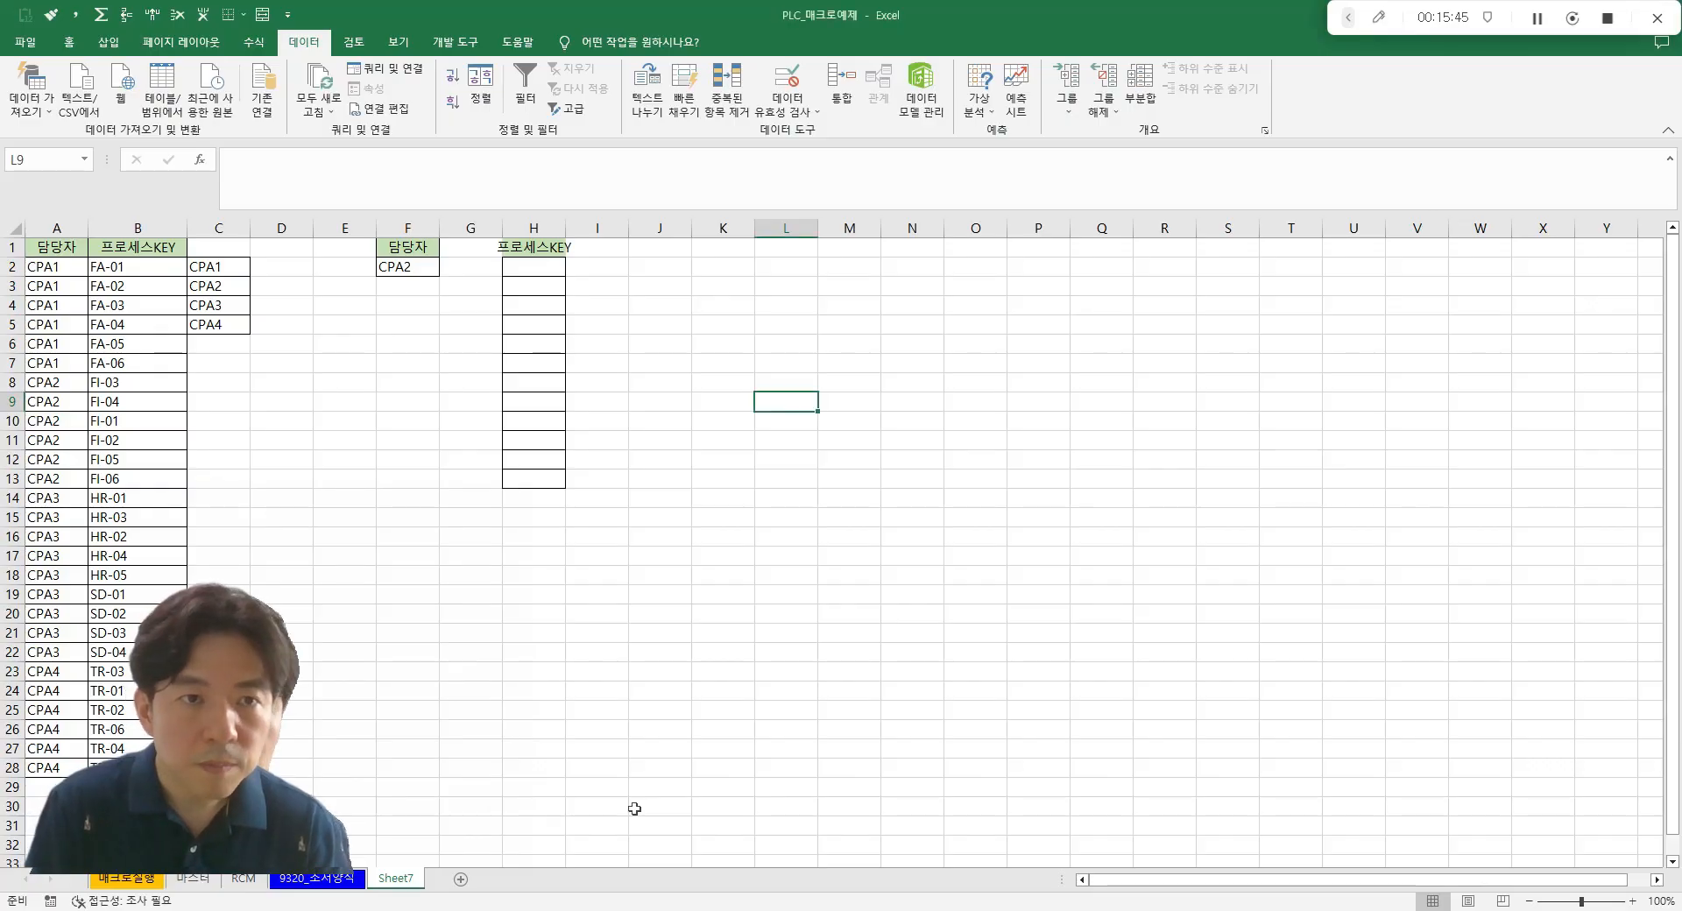
key("alt+Tab")
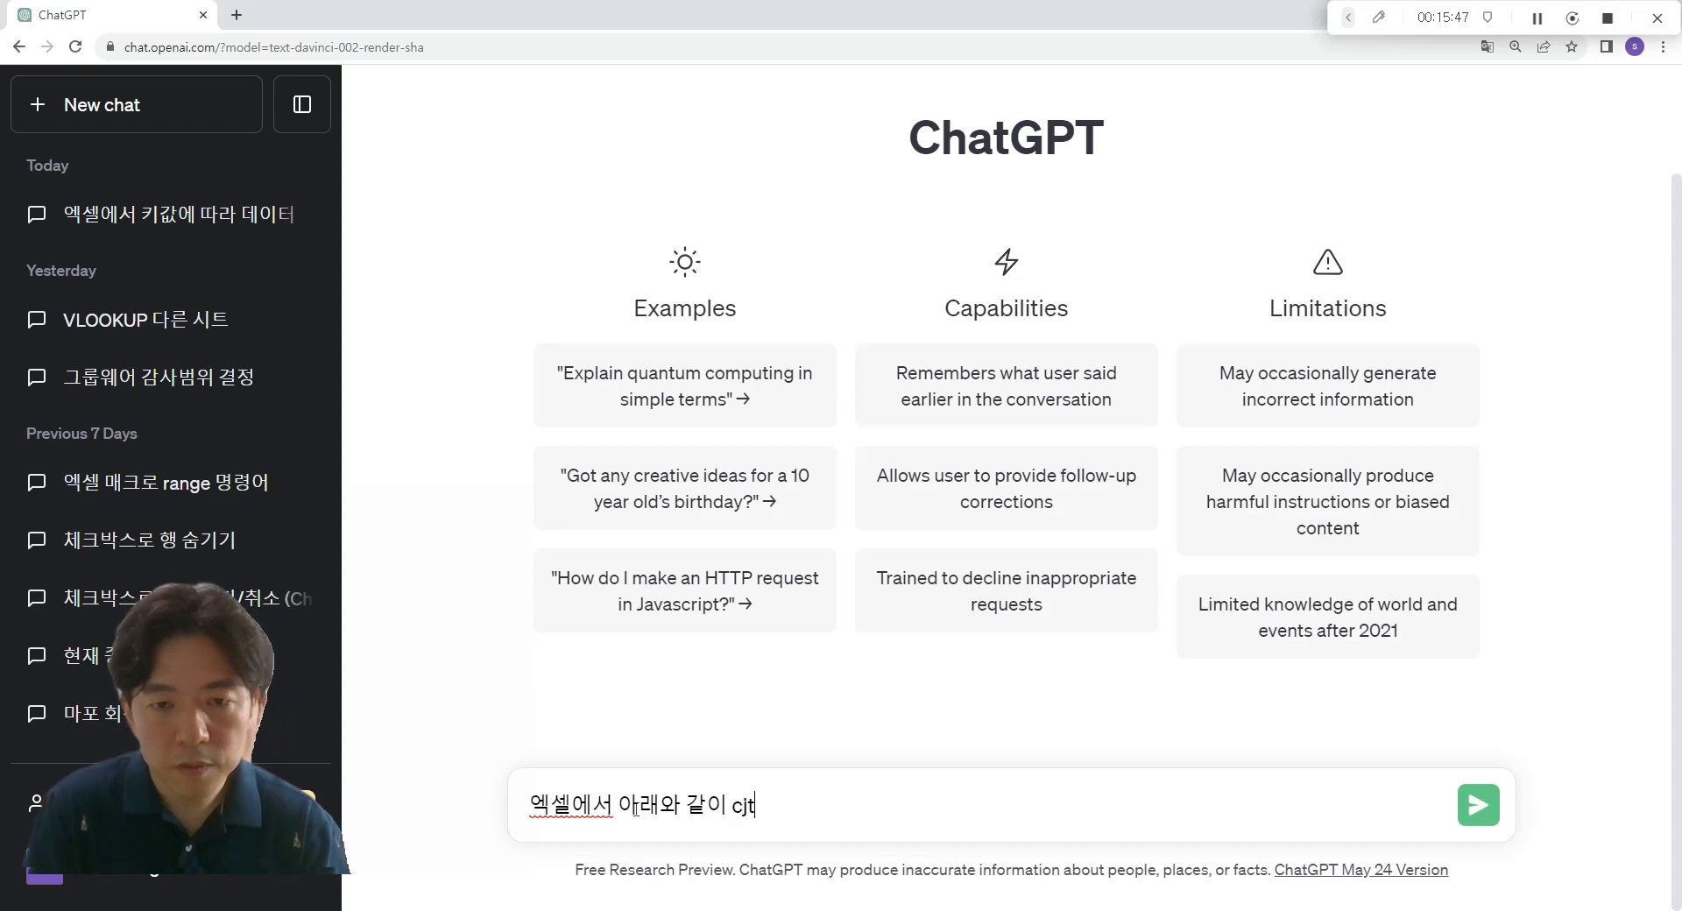
type("ㅊㅓㅅㅂㅓㄴ")
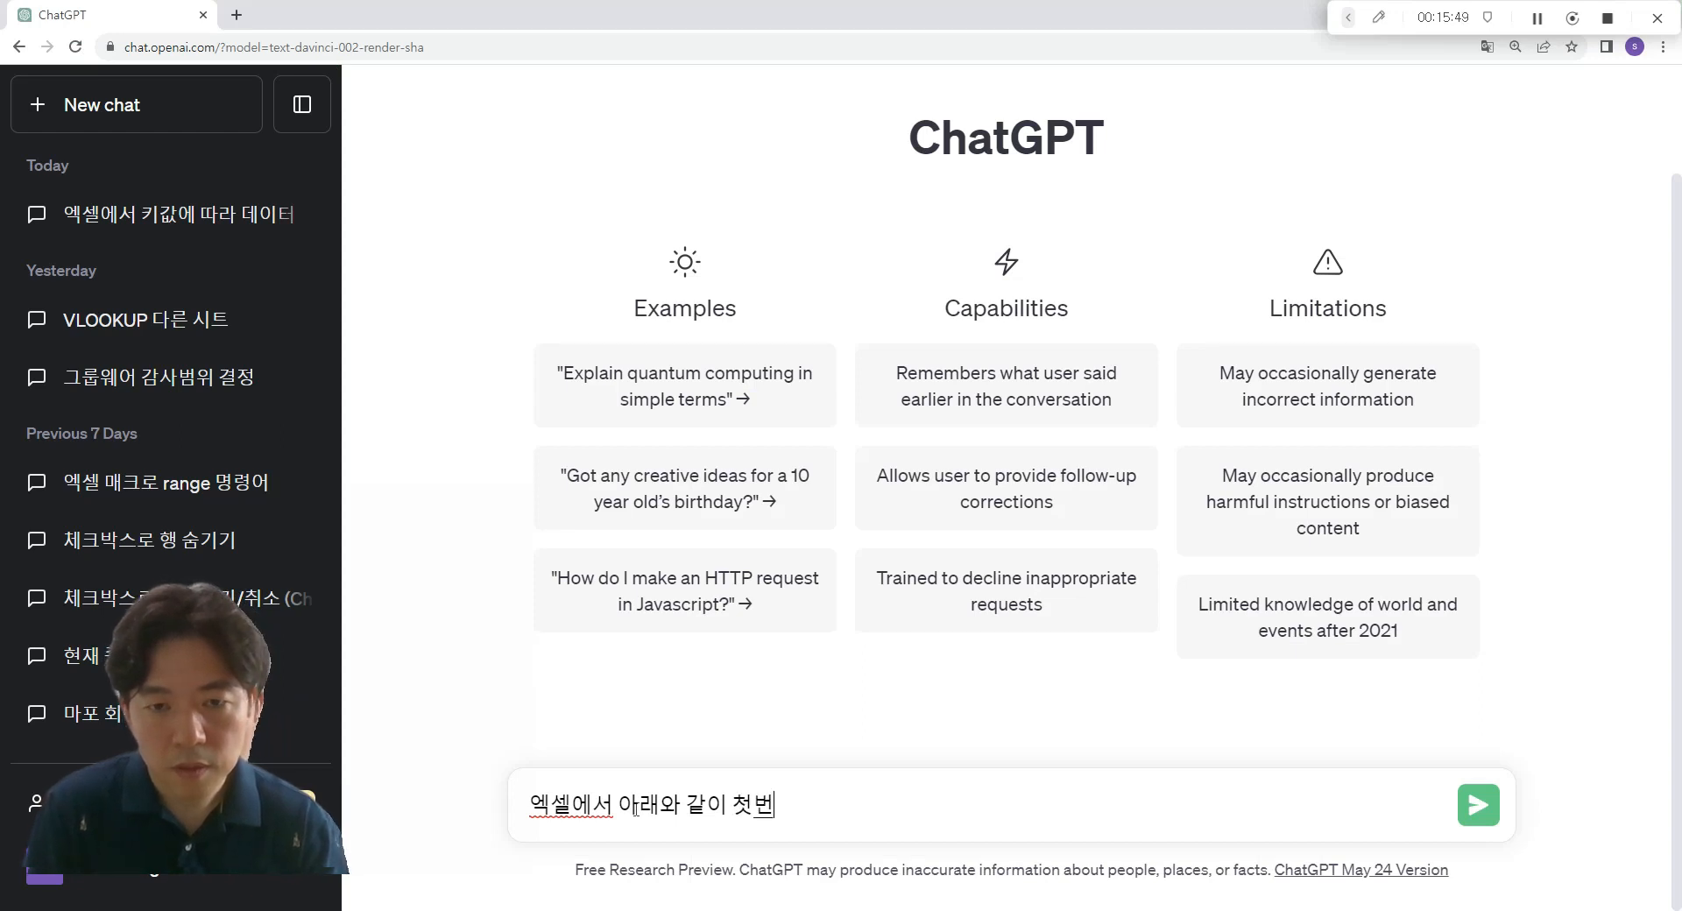
type("째 열")
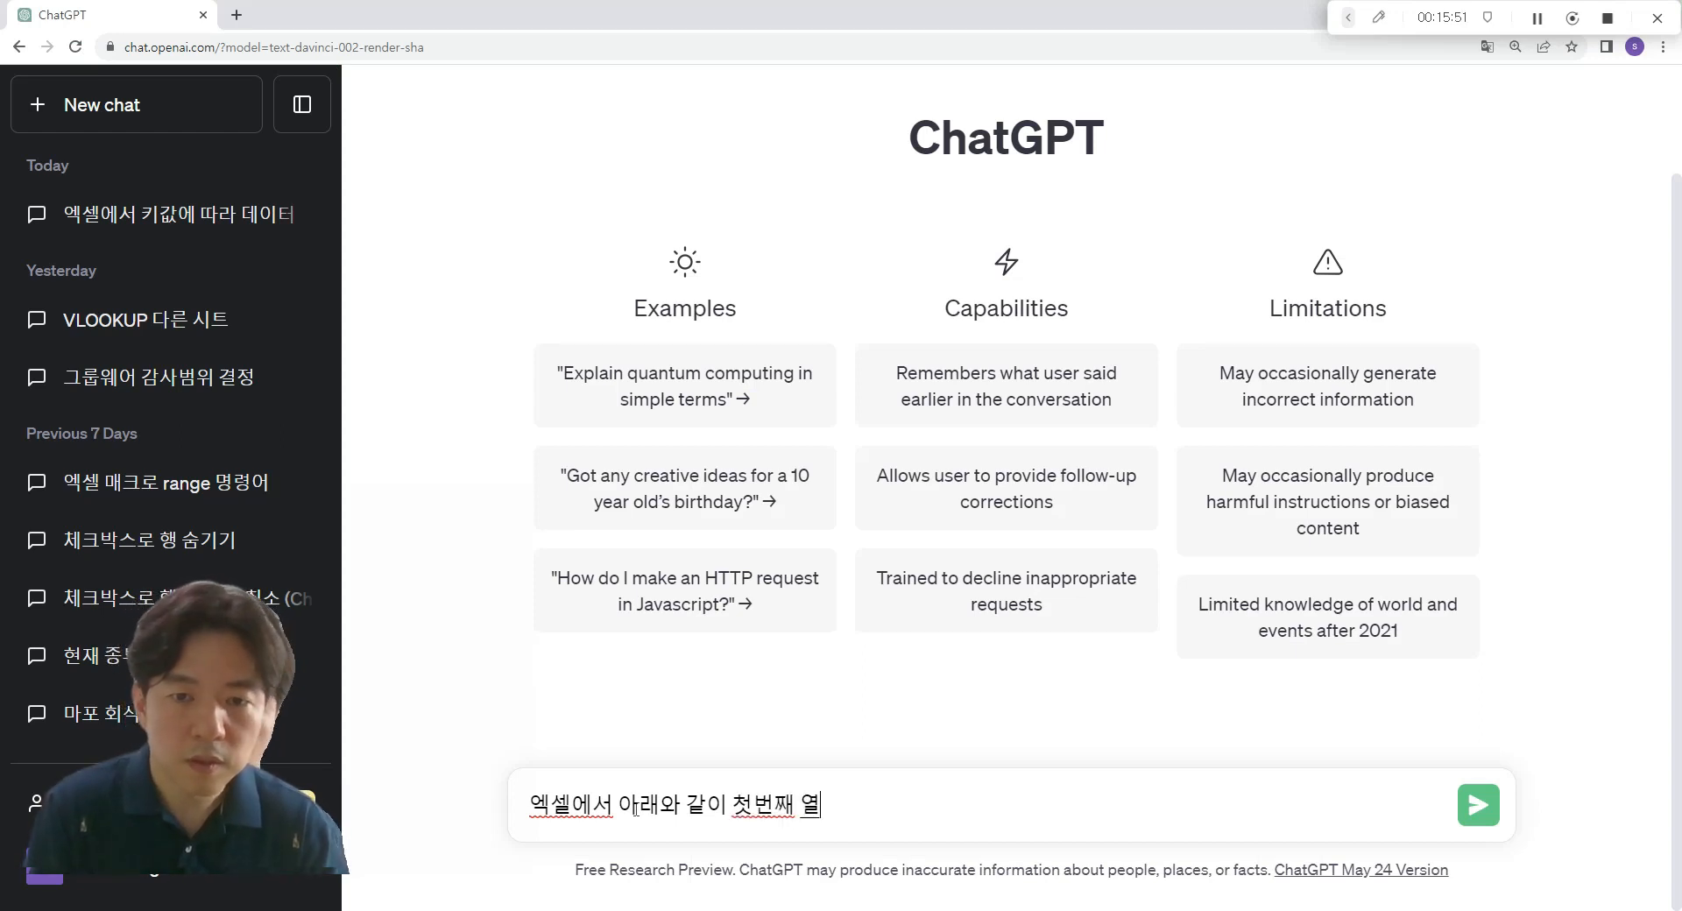
type("의 ㄱ")
key("BackSpace")
type("ㅋㅣ")
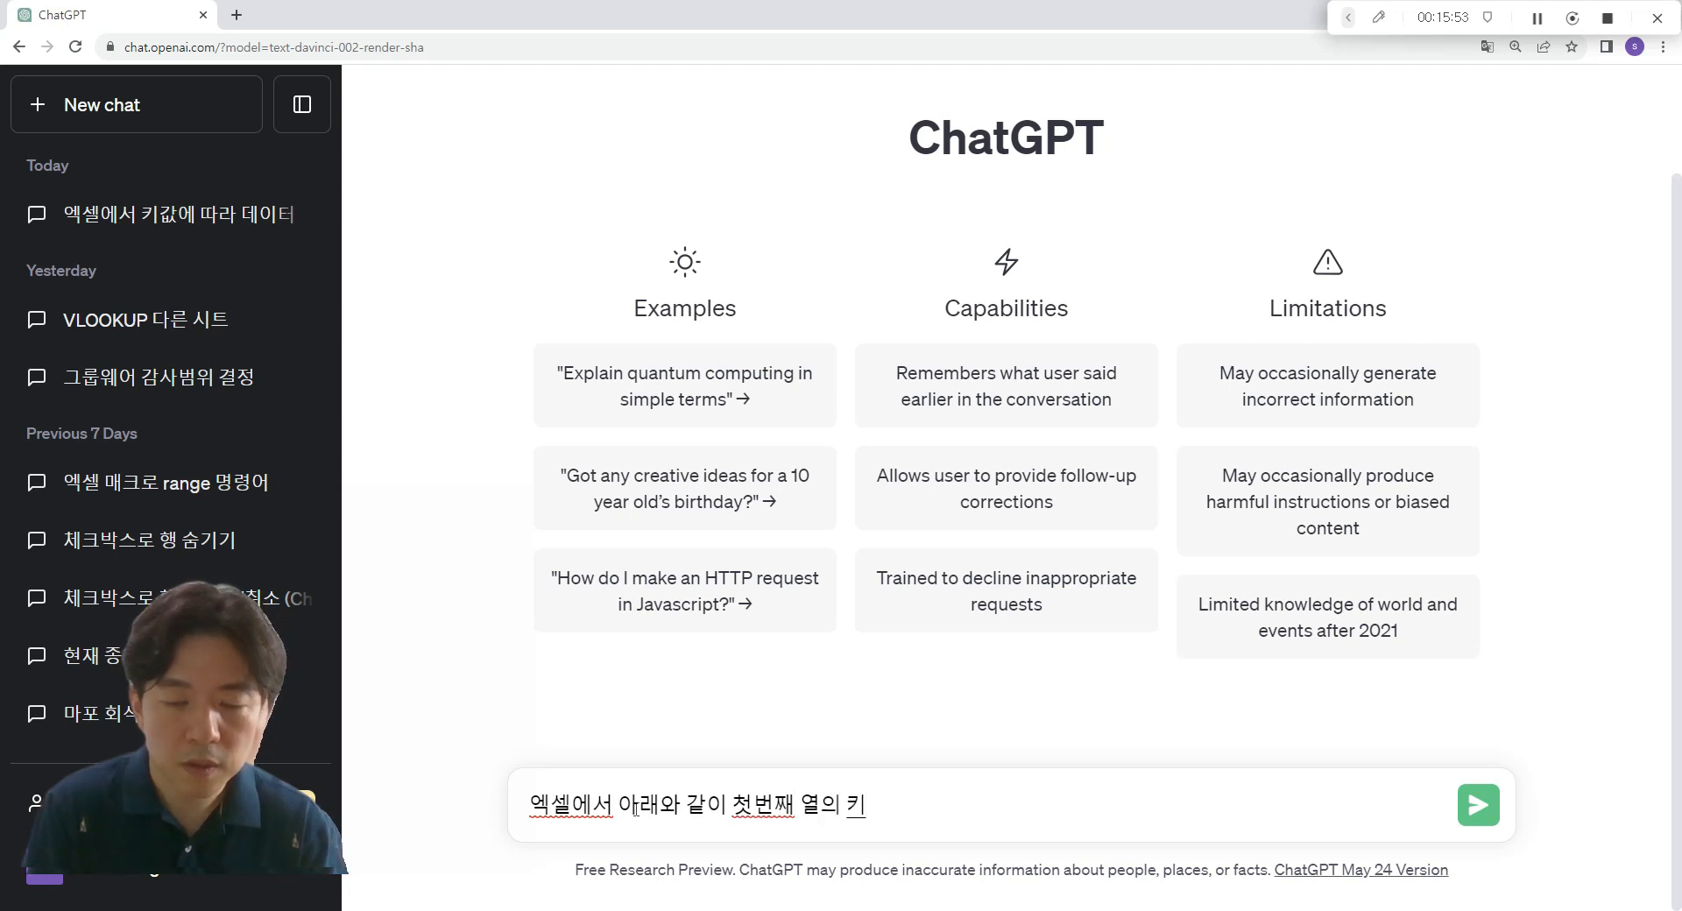
type("값에 해당하는 ")
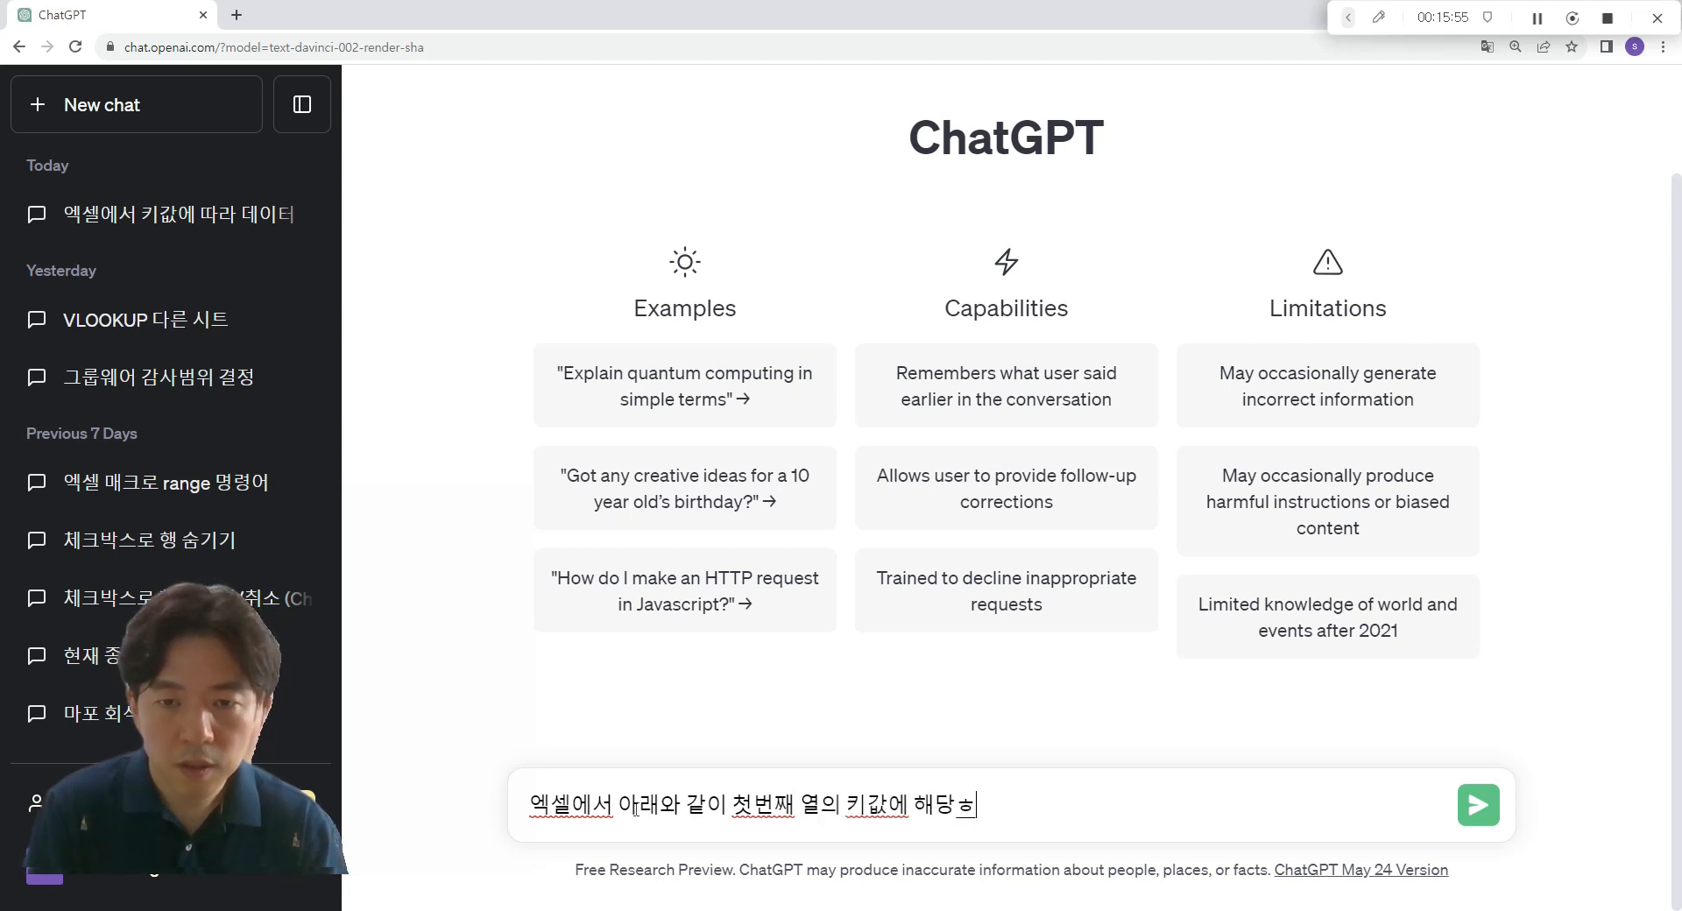
type("다음열의")
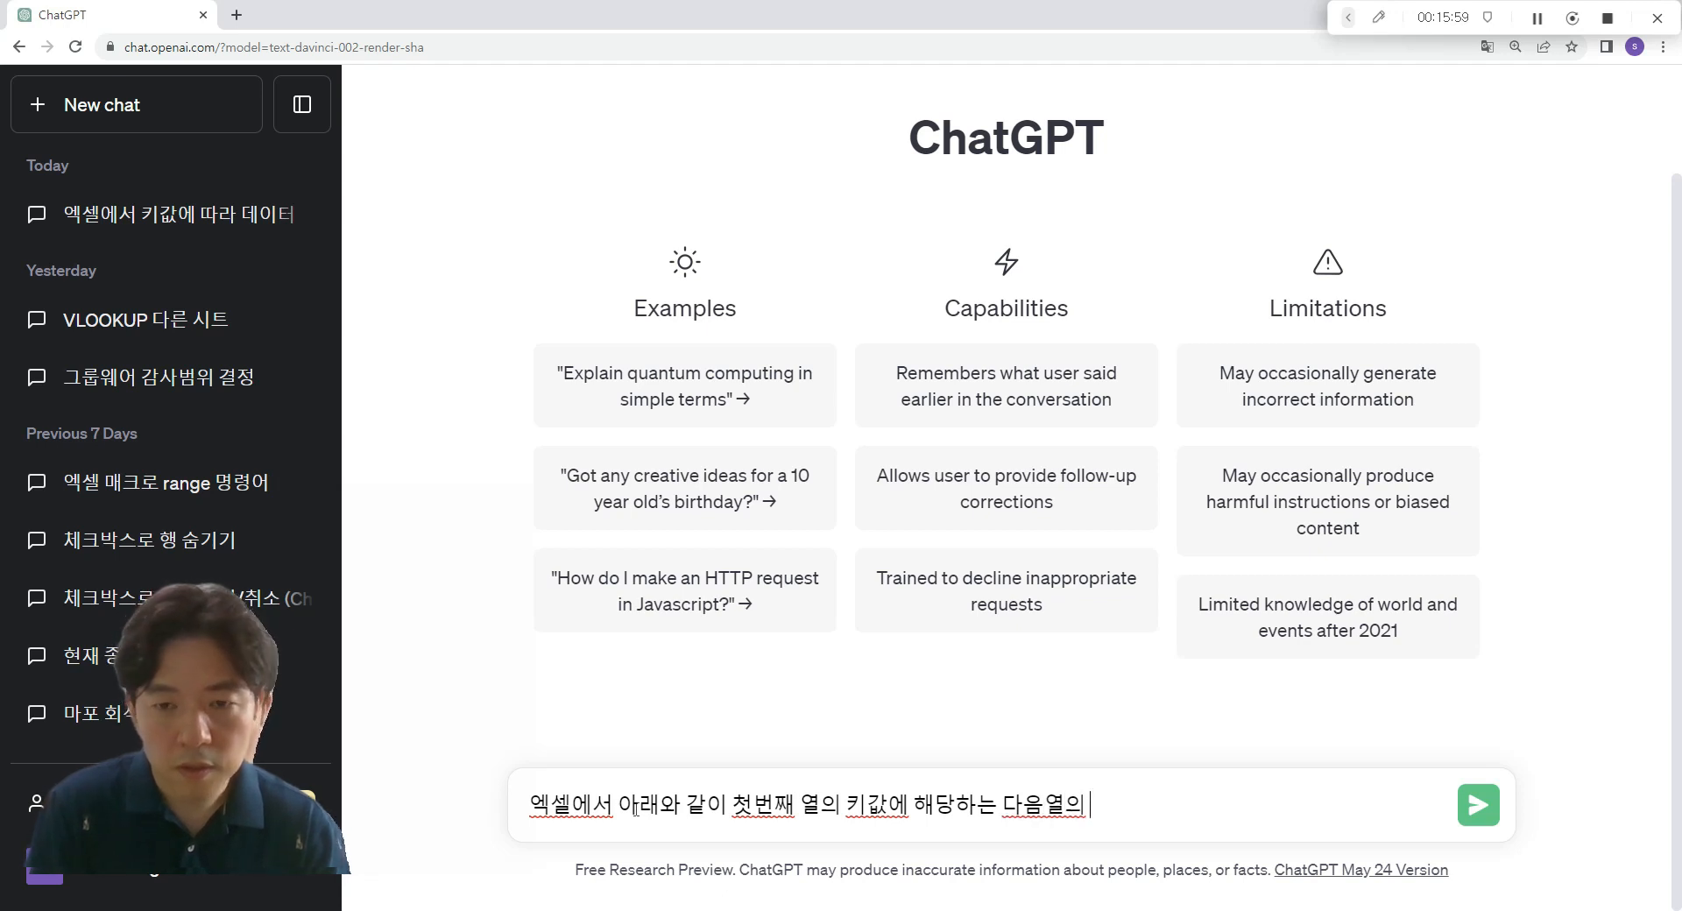
type(" 값이 여러")
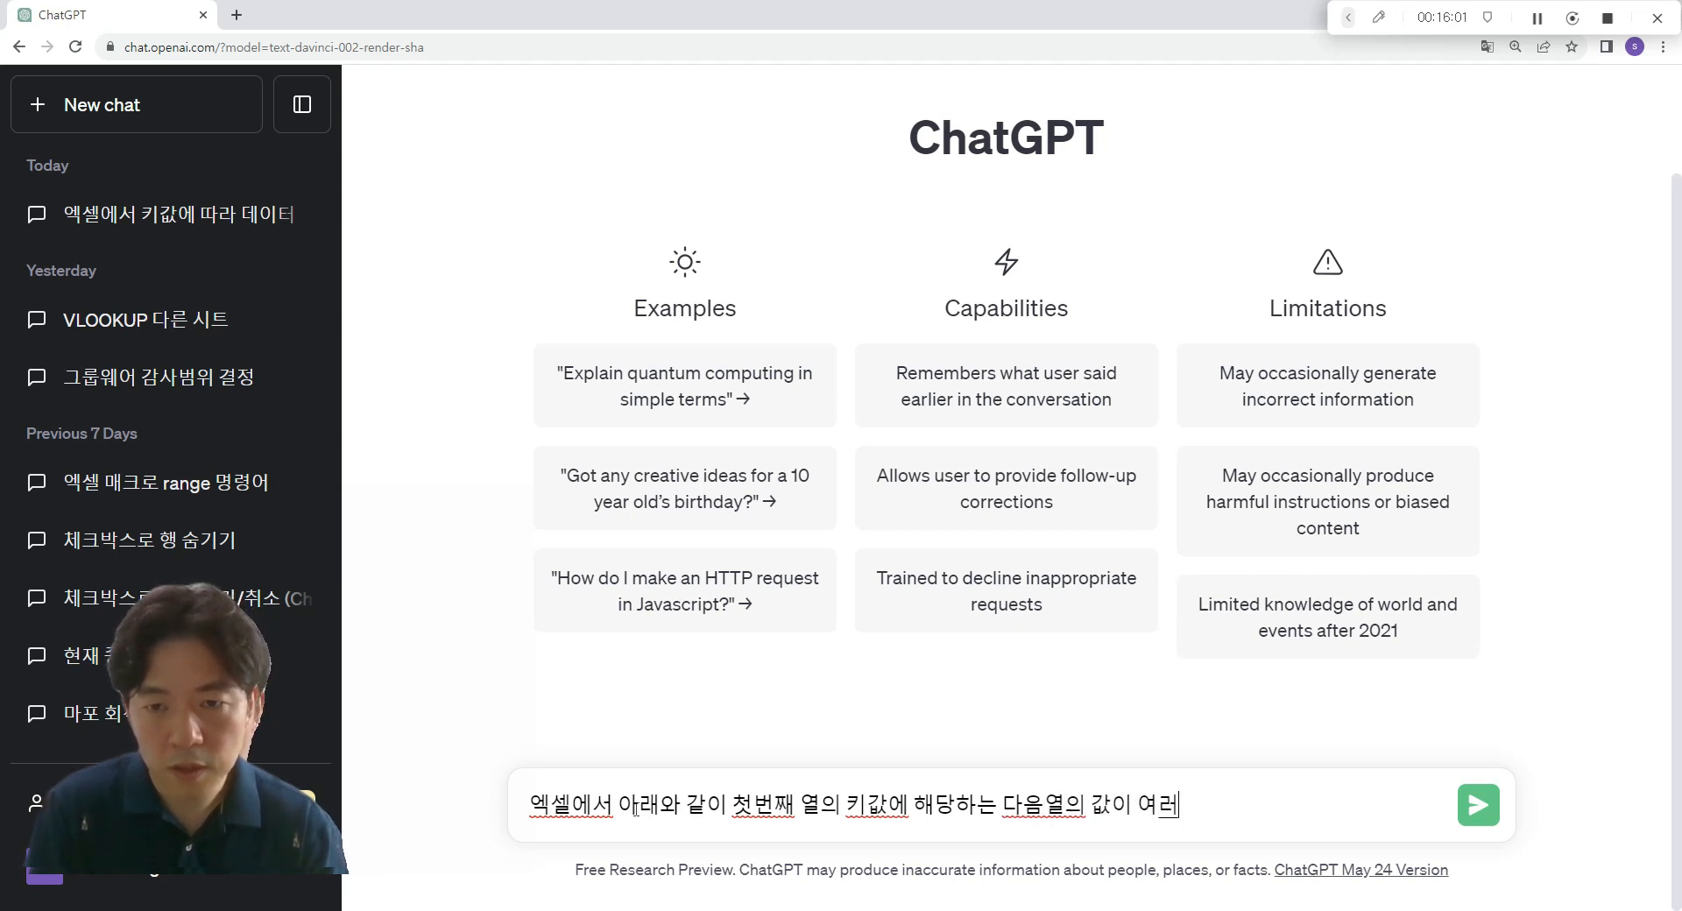
type("개일 때, 해당")
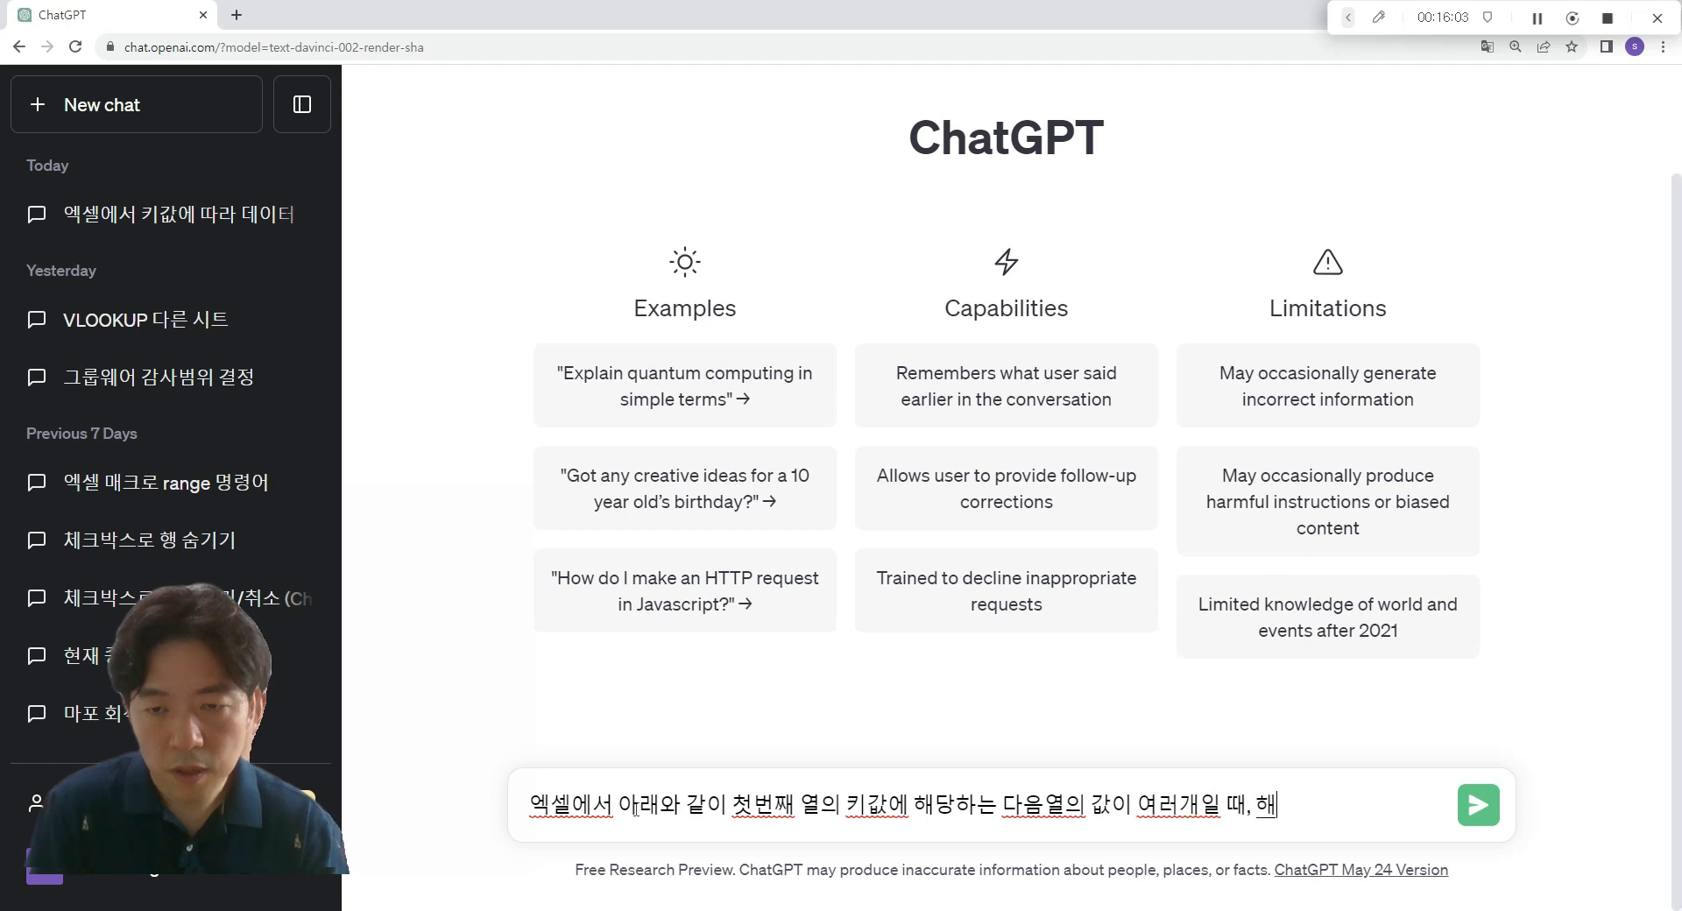
- Continue the message by asking for an array formula: "값을 모두 가져오도록 하는 배열 수식을 알려"
type("을 ")
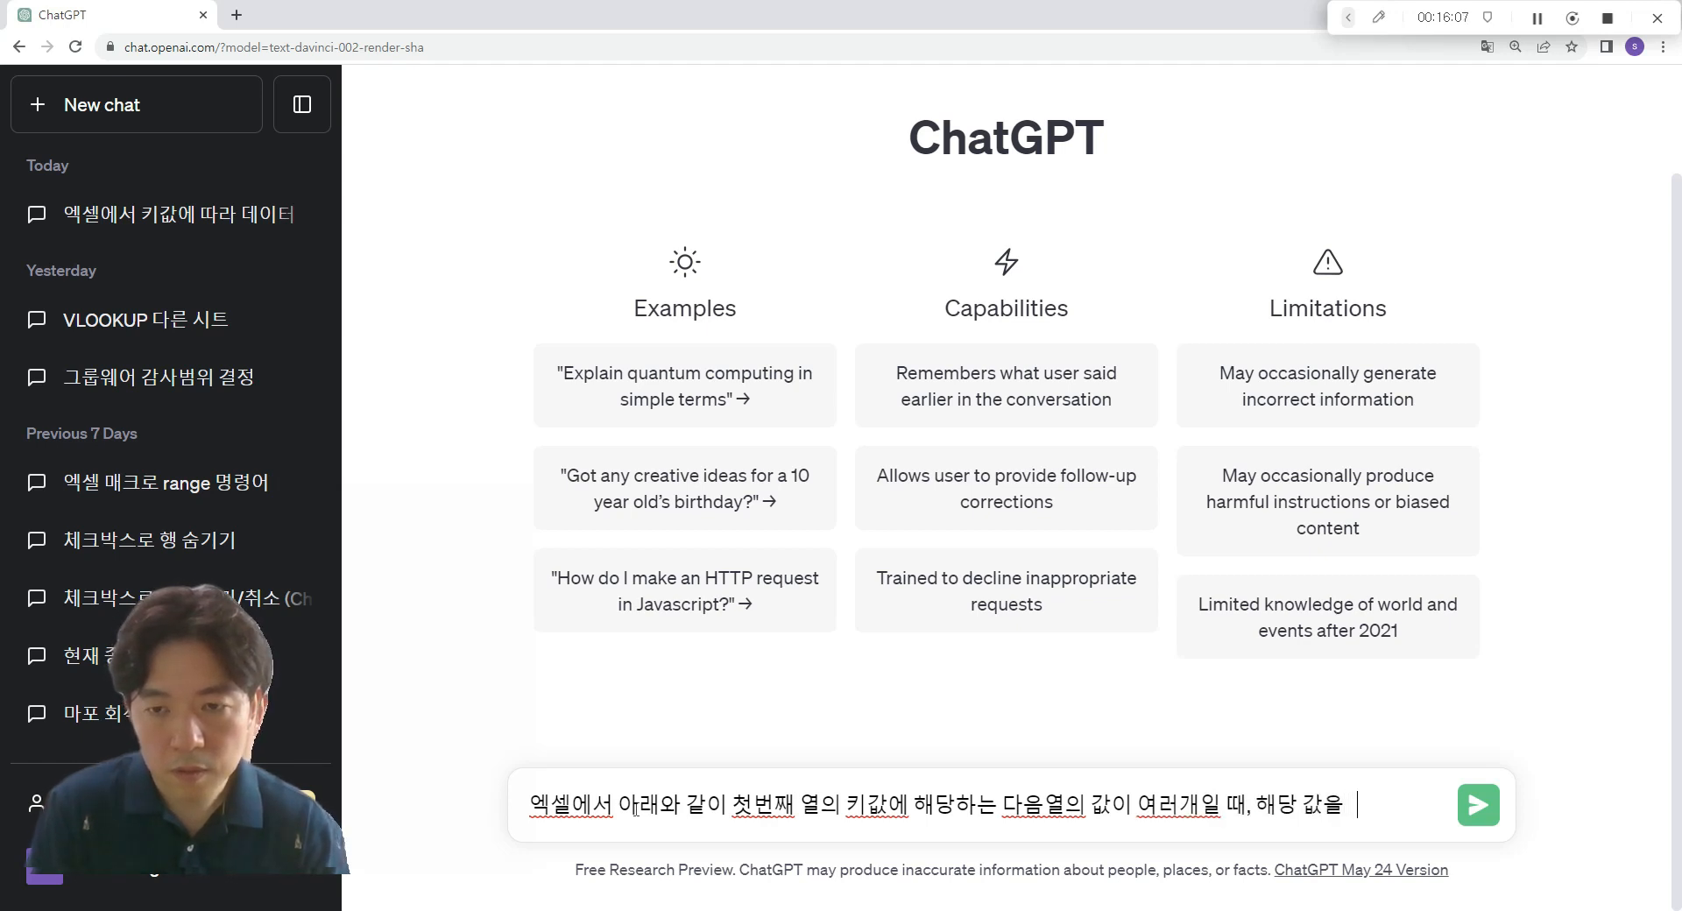
type(" 모두")
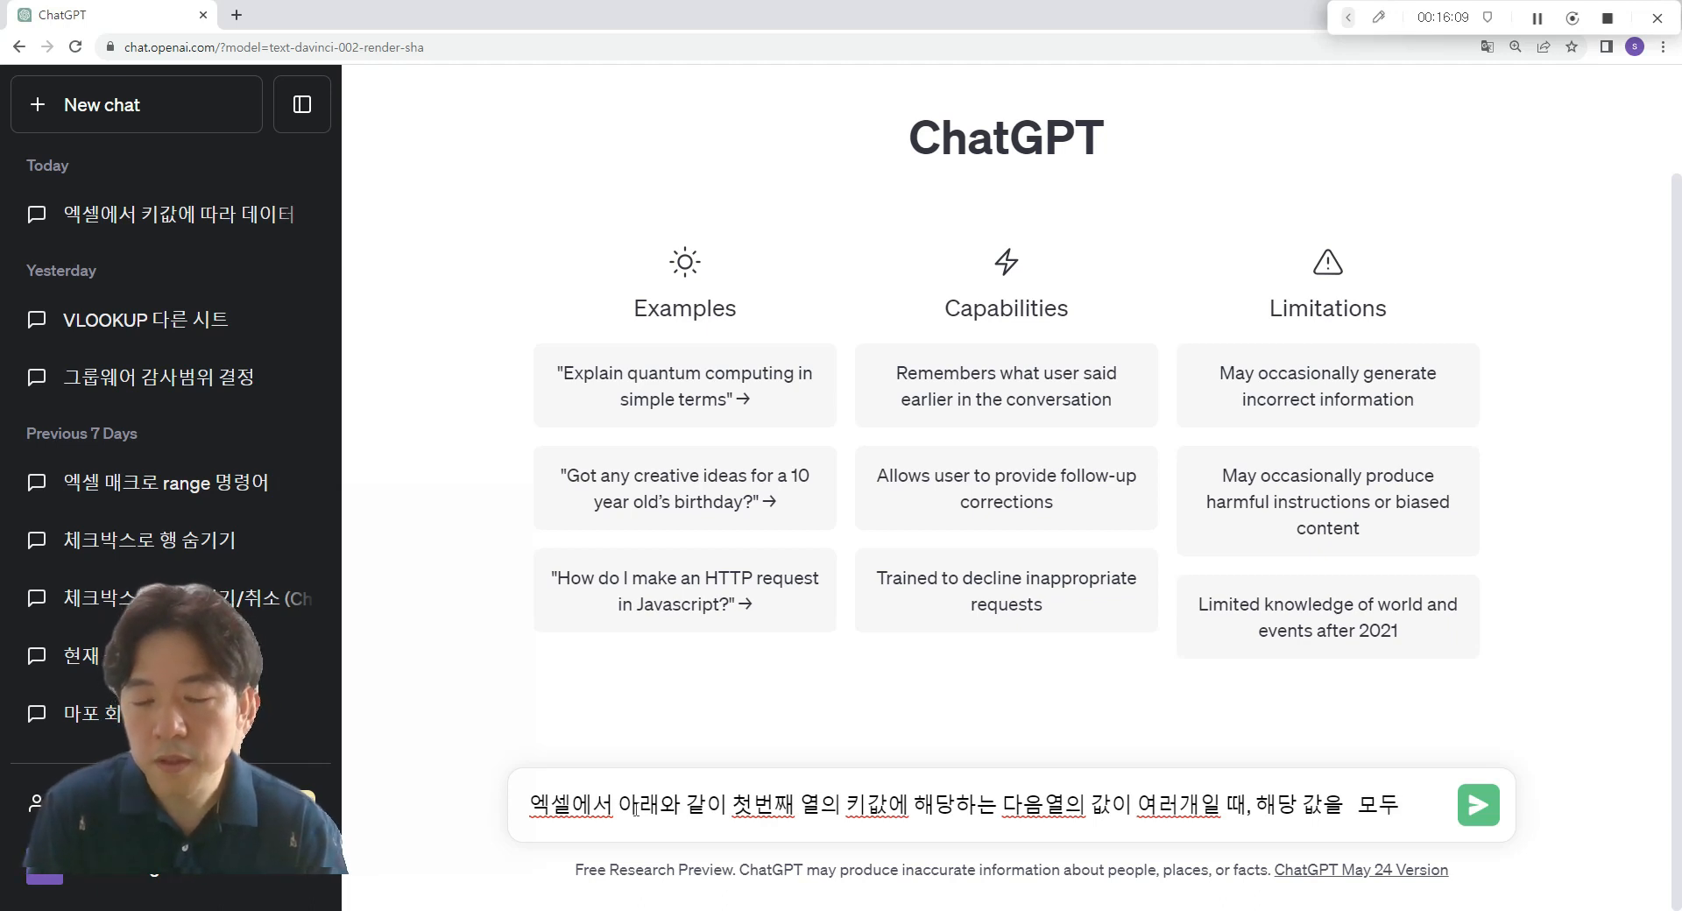
type("리")
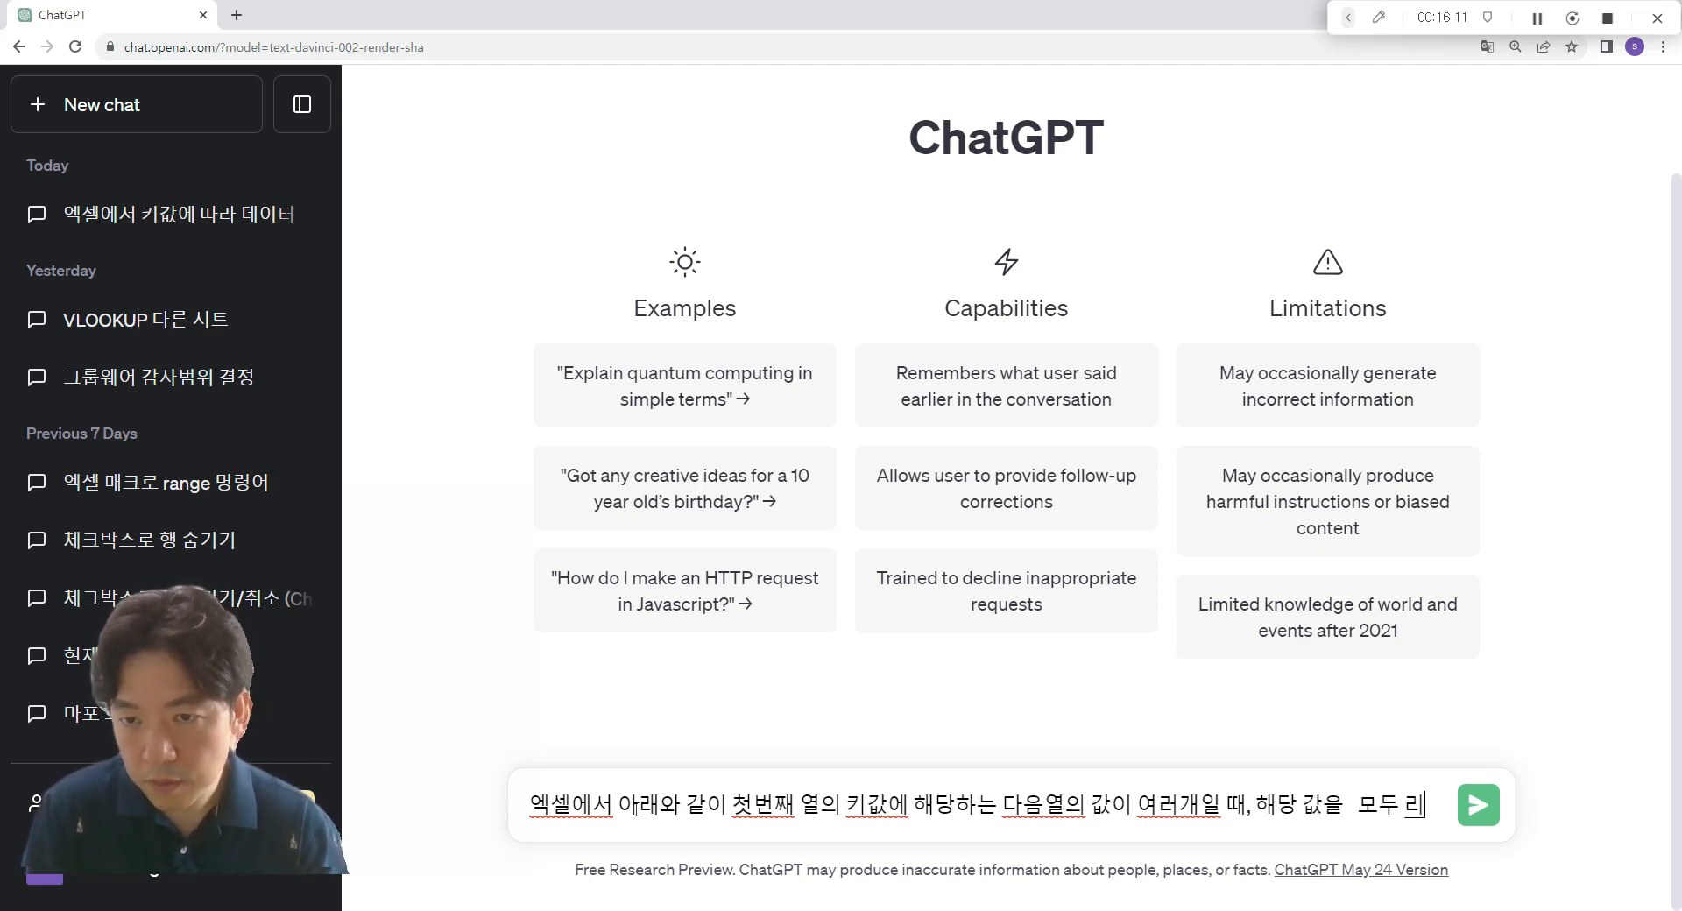
key("BackSpace")
type("가져오")
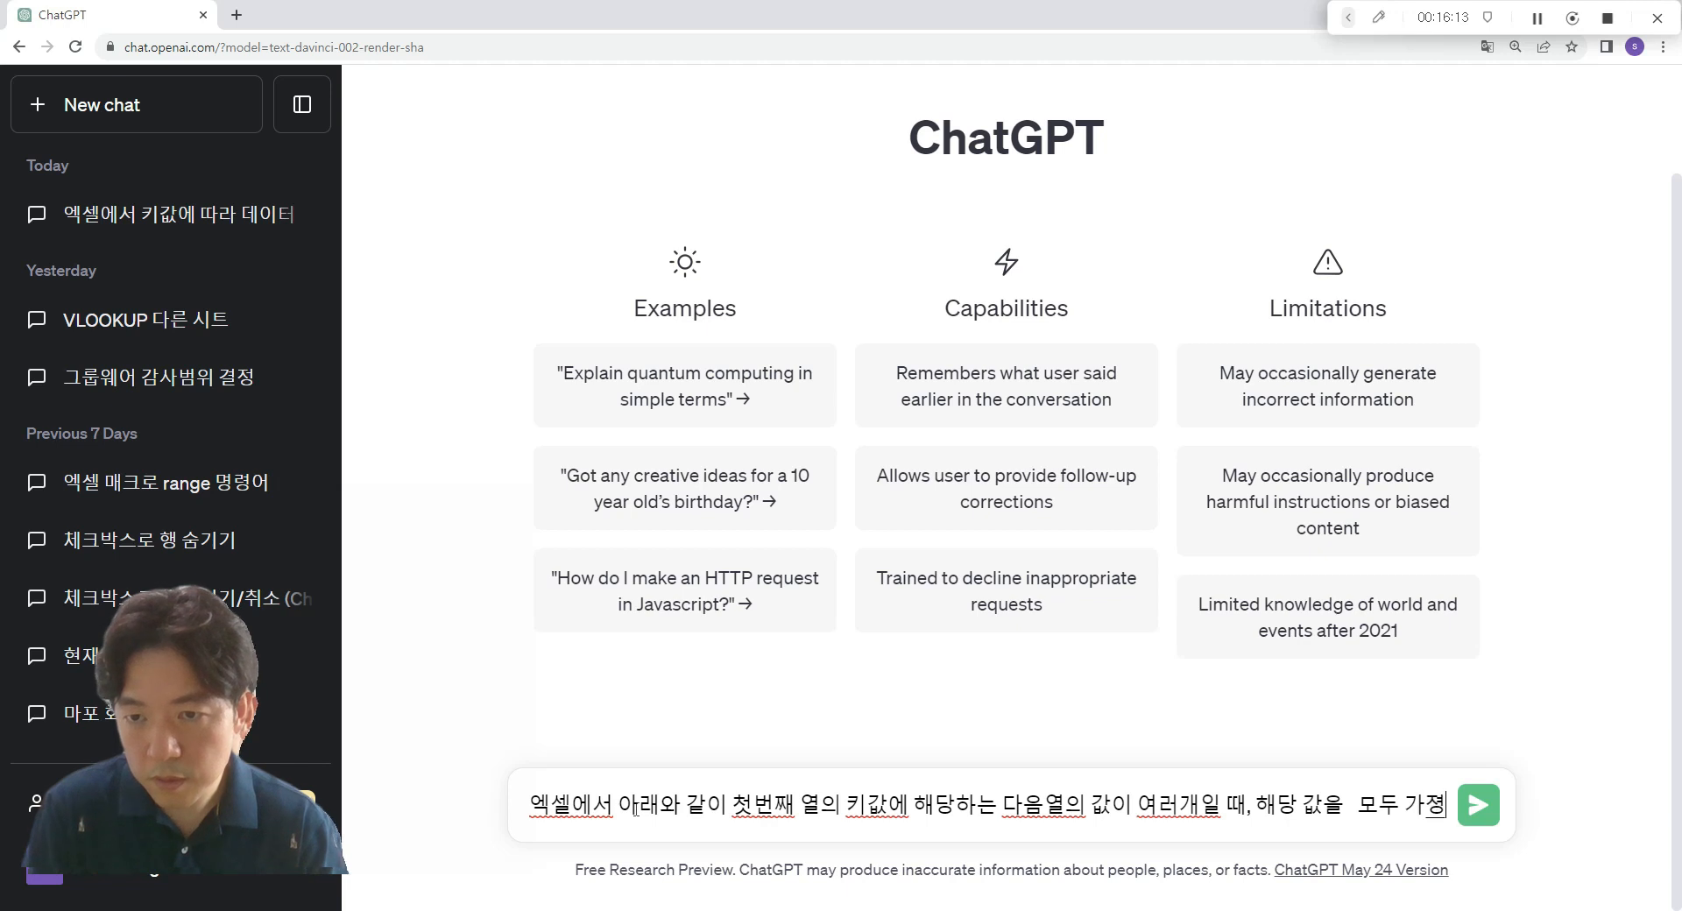
type("도록 ")
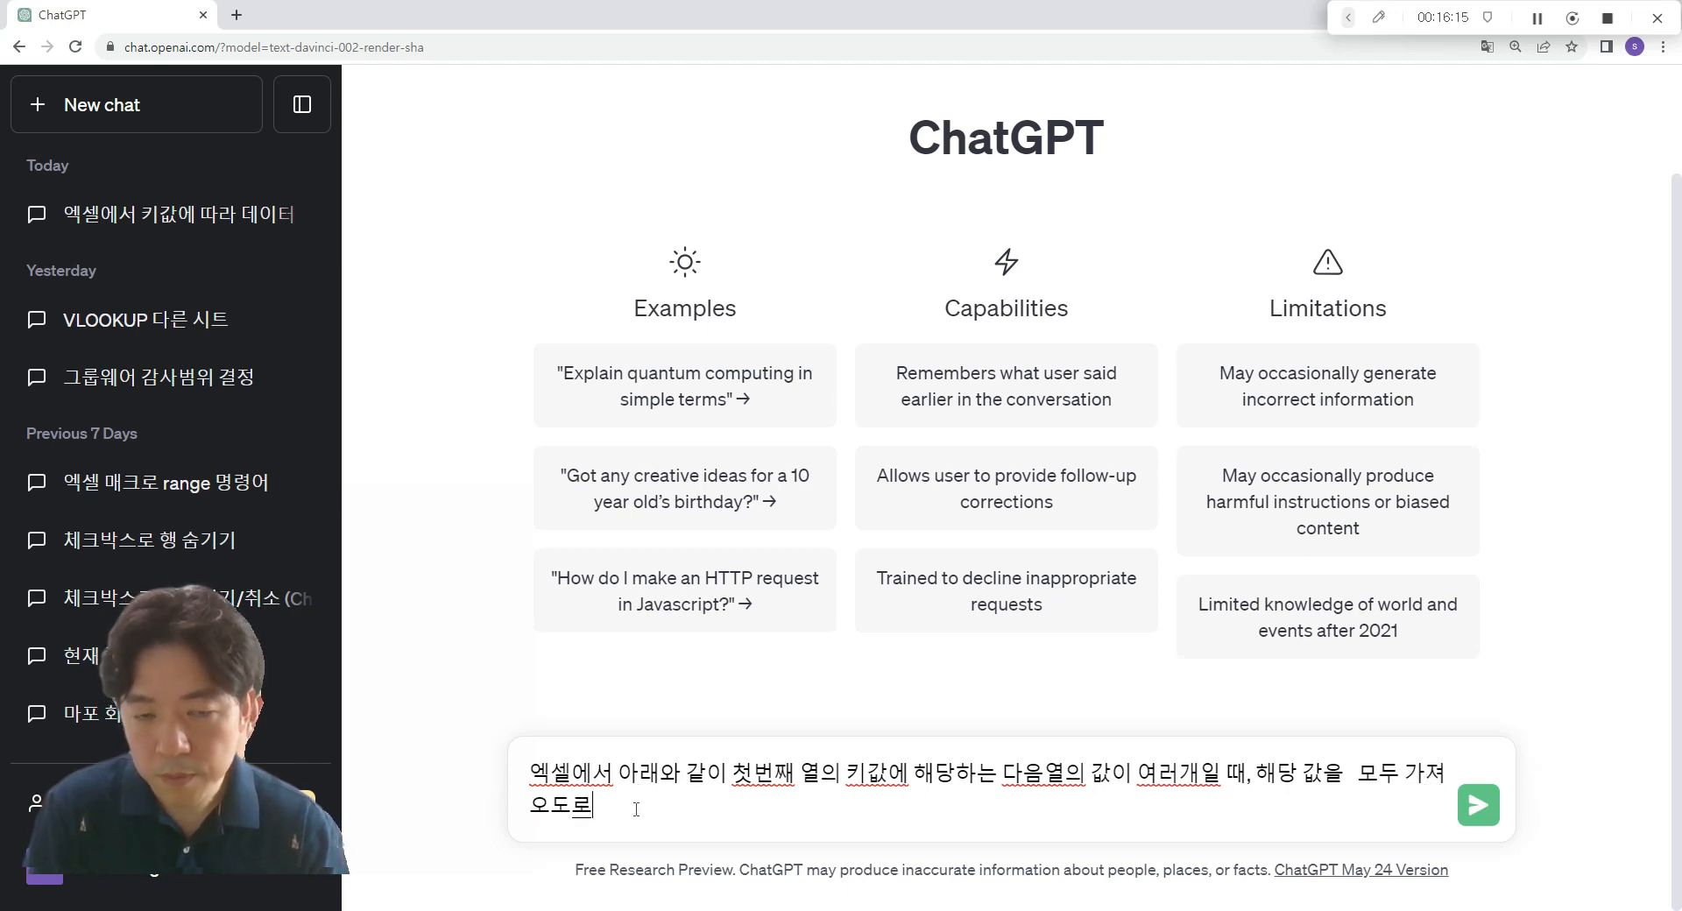
type("하")
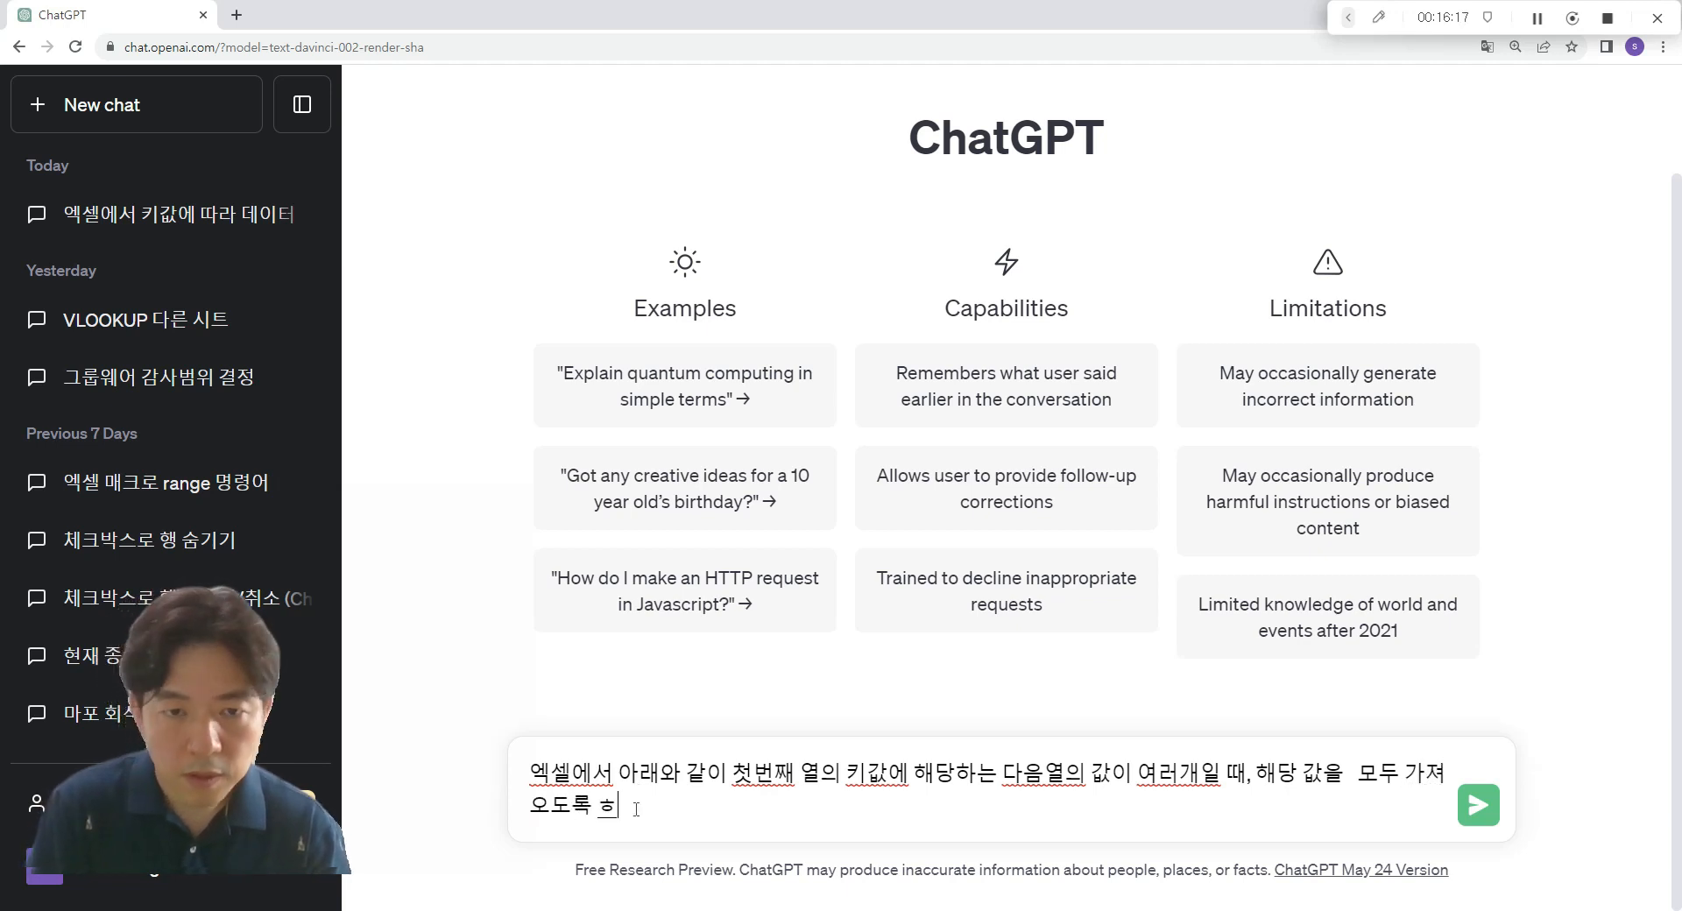
type("는 배열 수식")
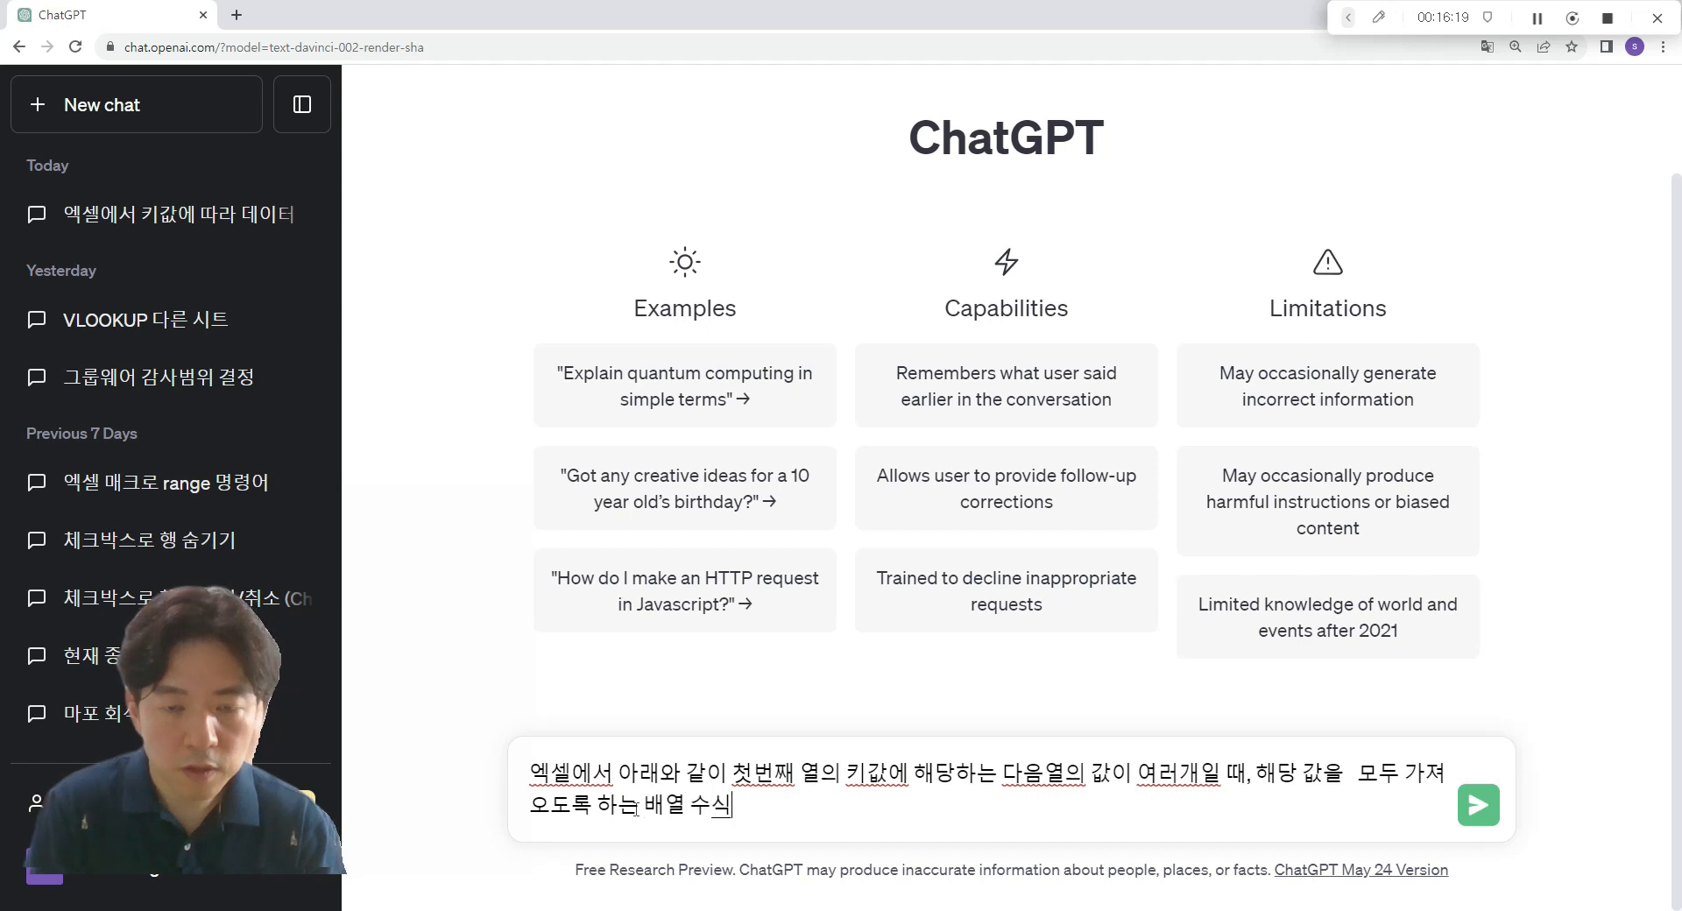
type("을 알려")
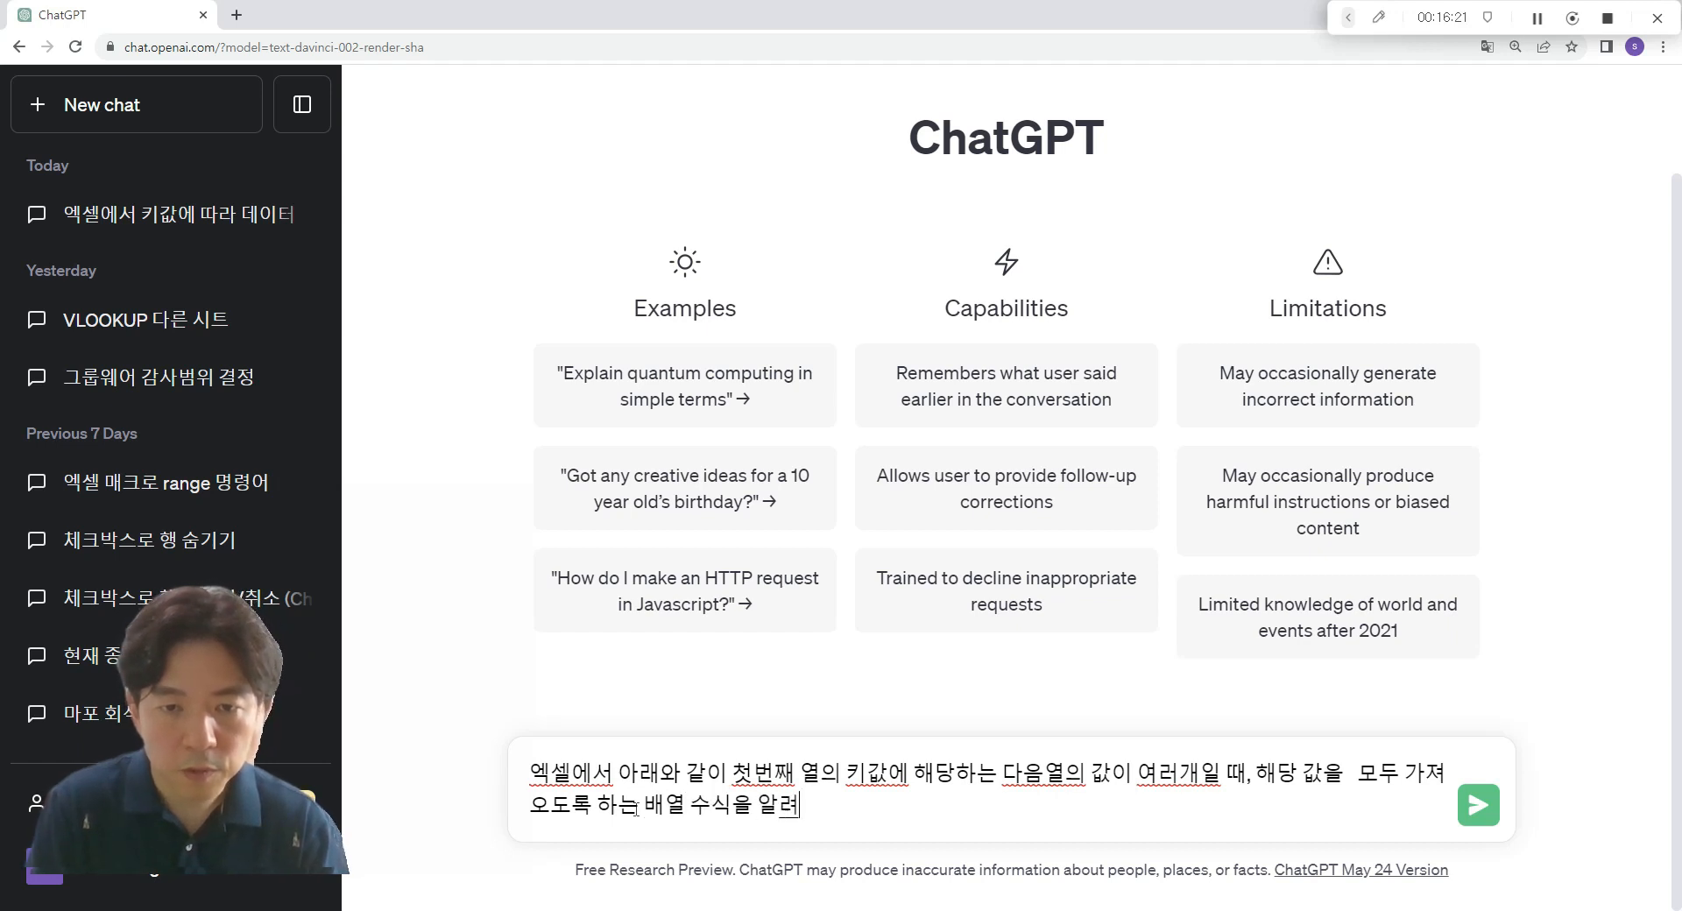
- Close the request with "줘." and start the example "예를 들어 아래와 같은 데이타에서 CPA1에 해당하는"
type("줘.  예를")
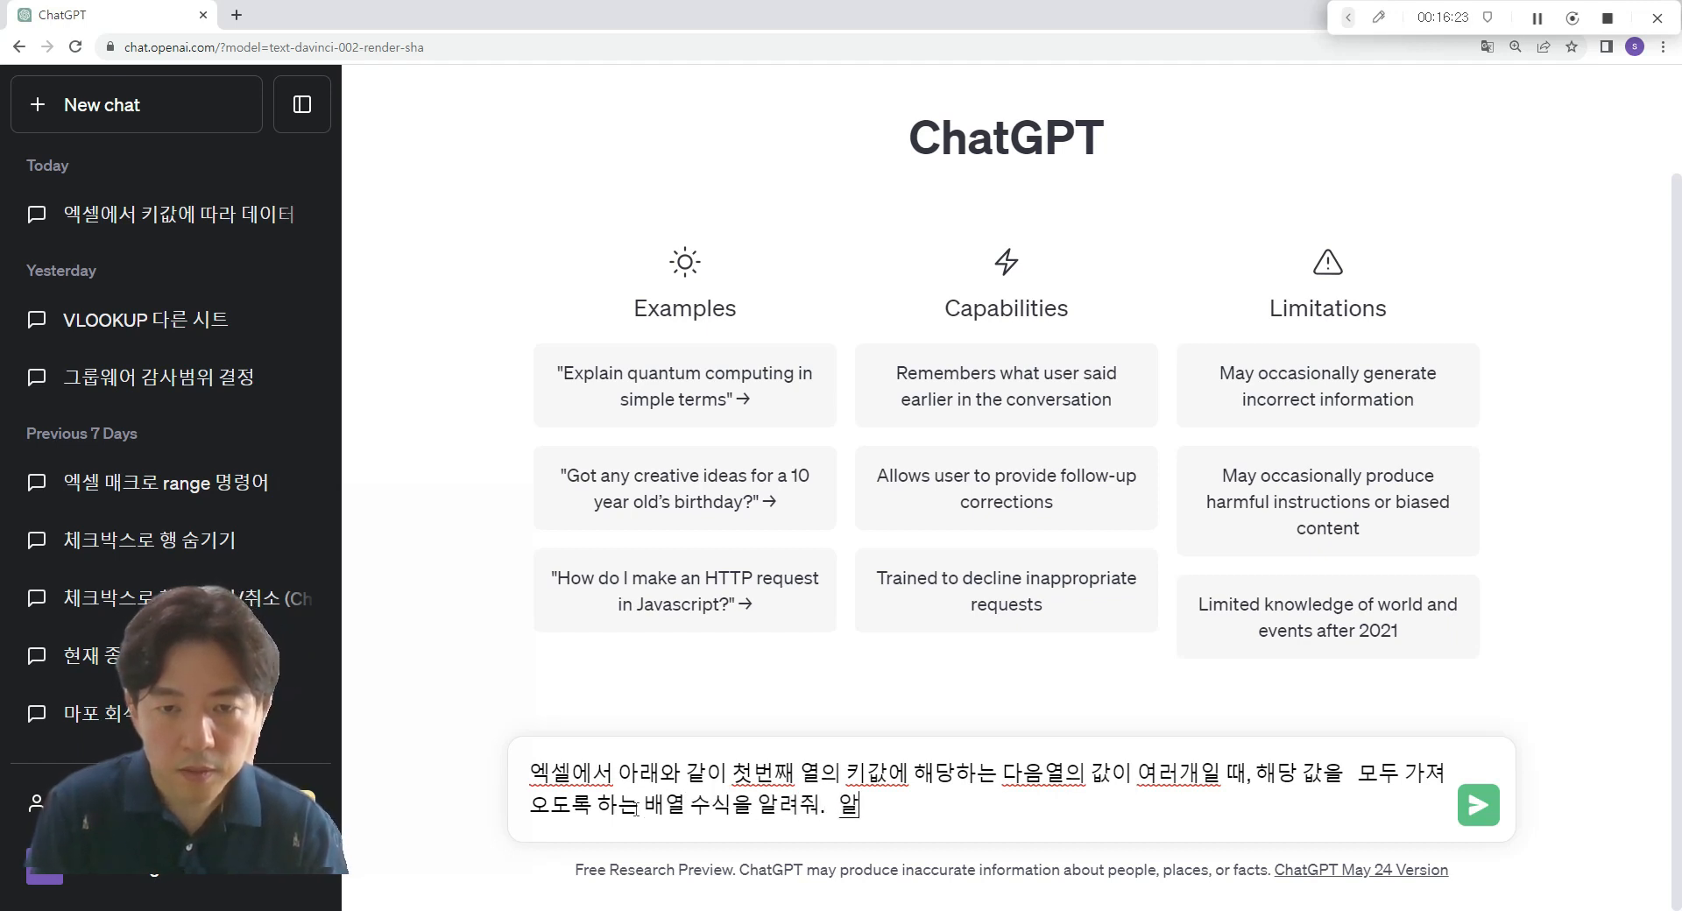
type(" 들")
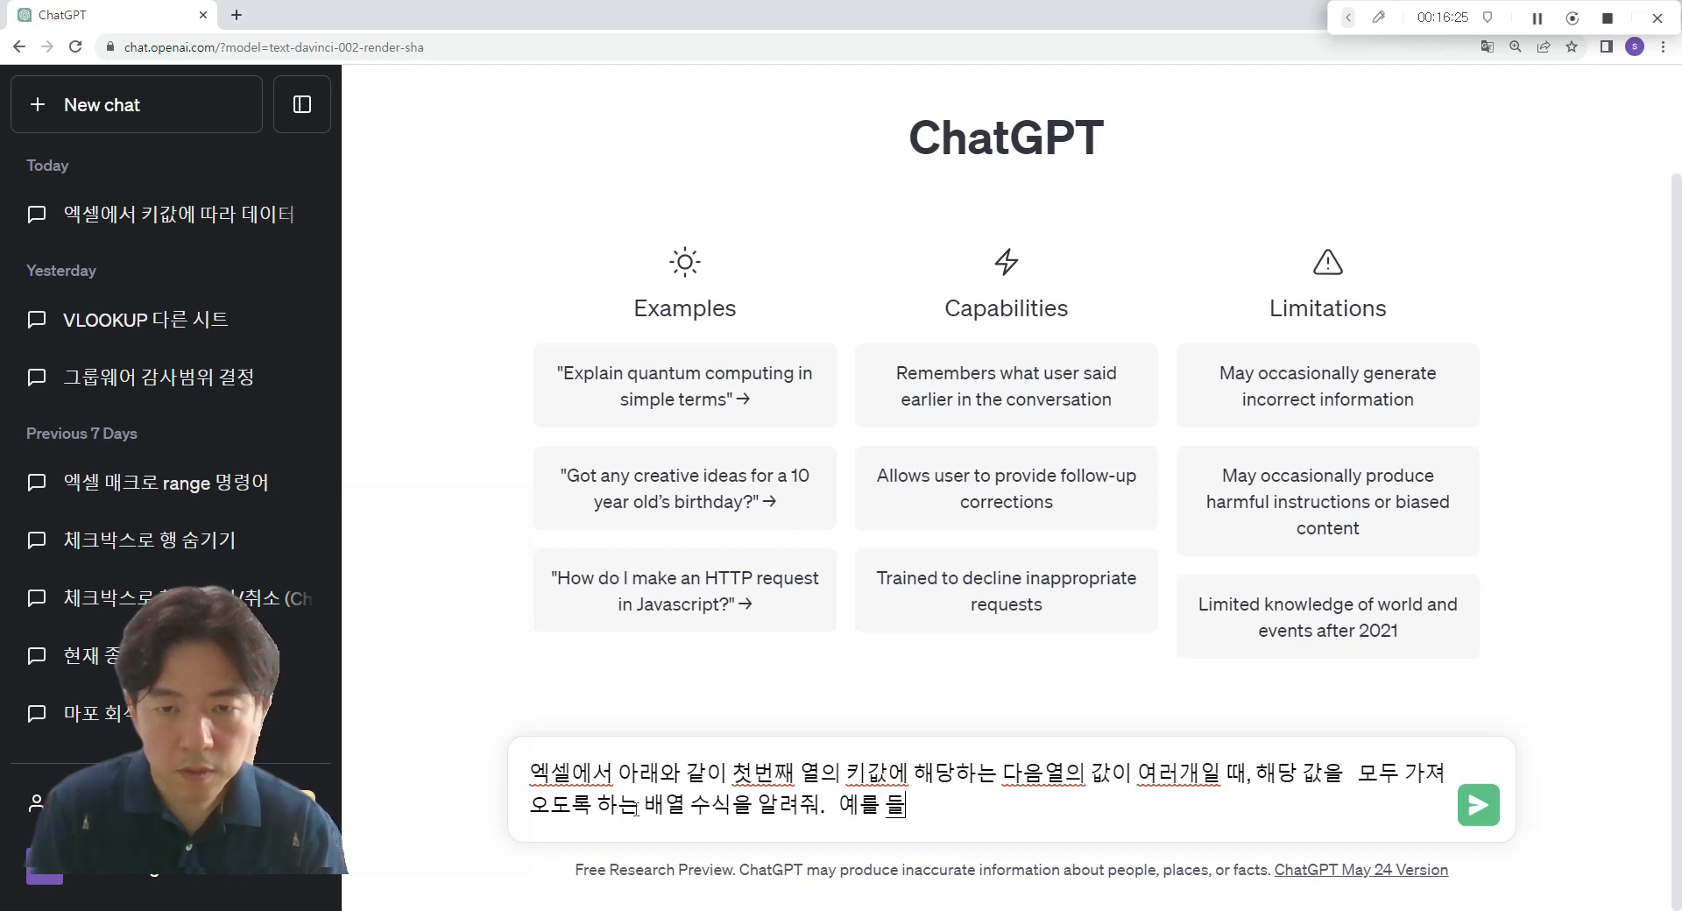
type("어 아래")
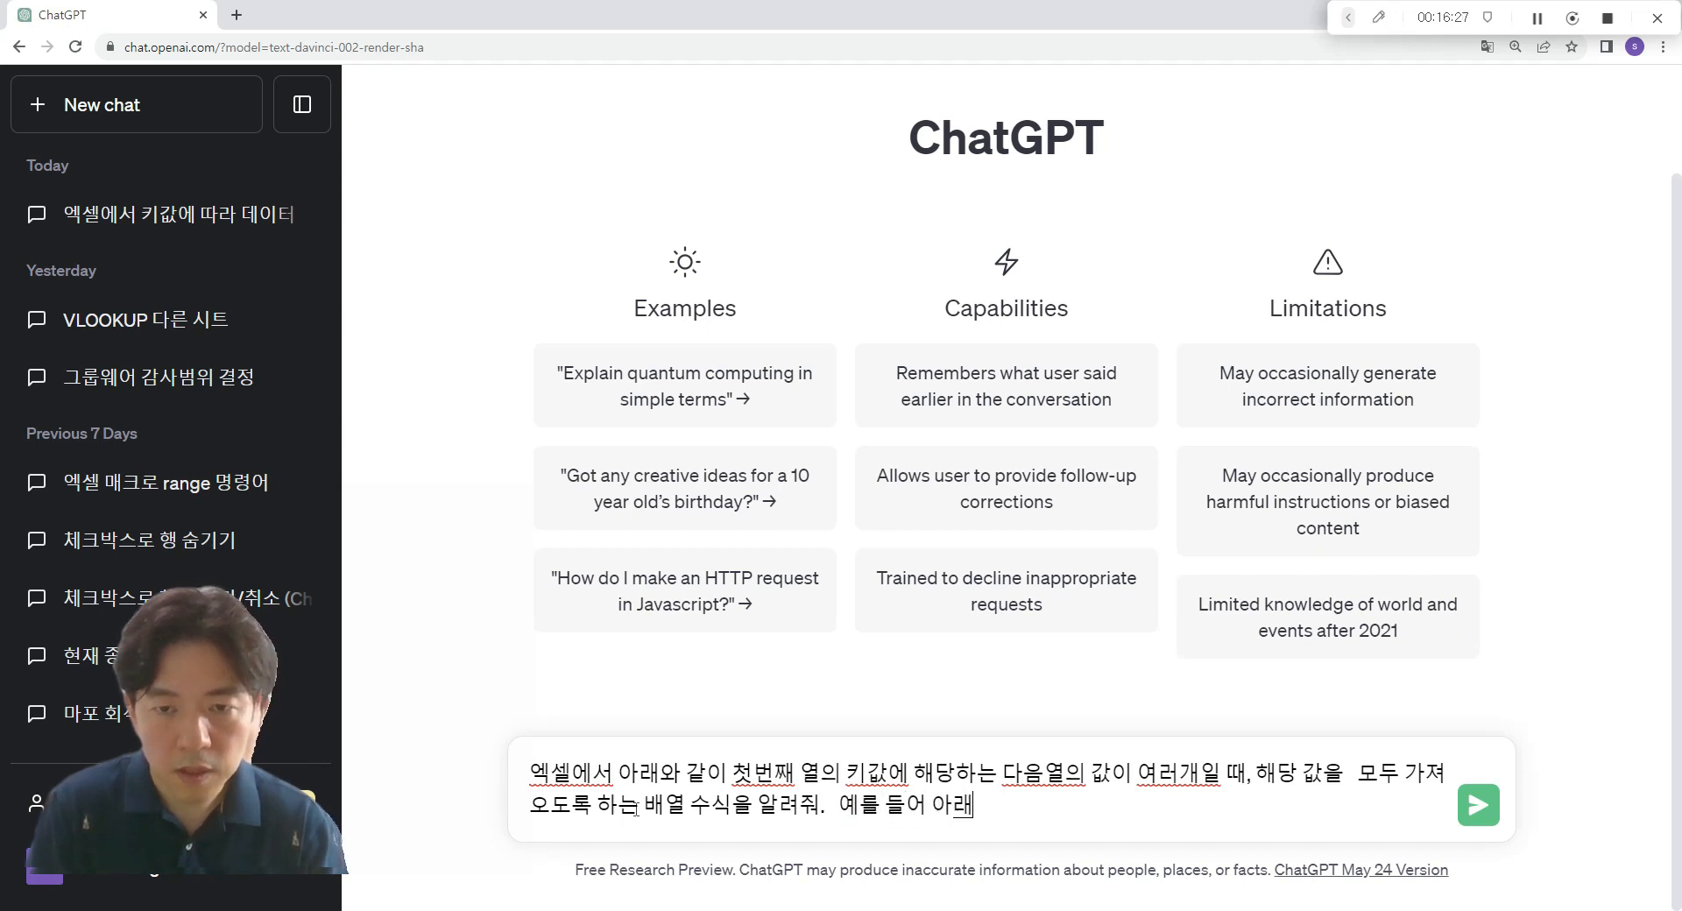
type("와 같은 데이타에서")
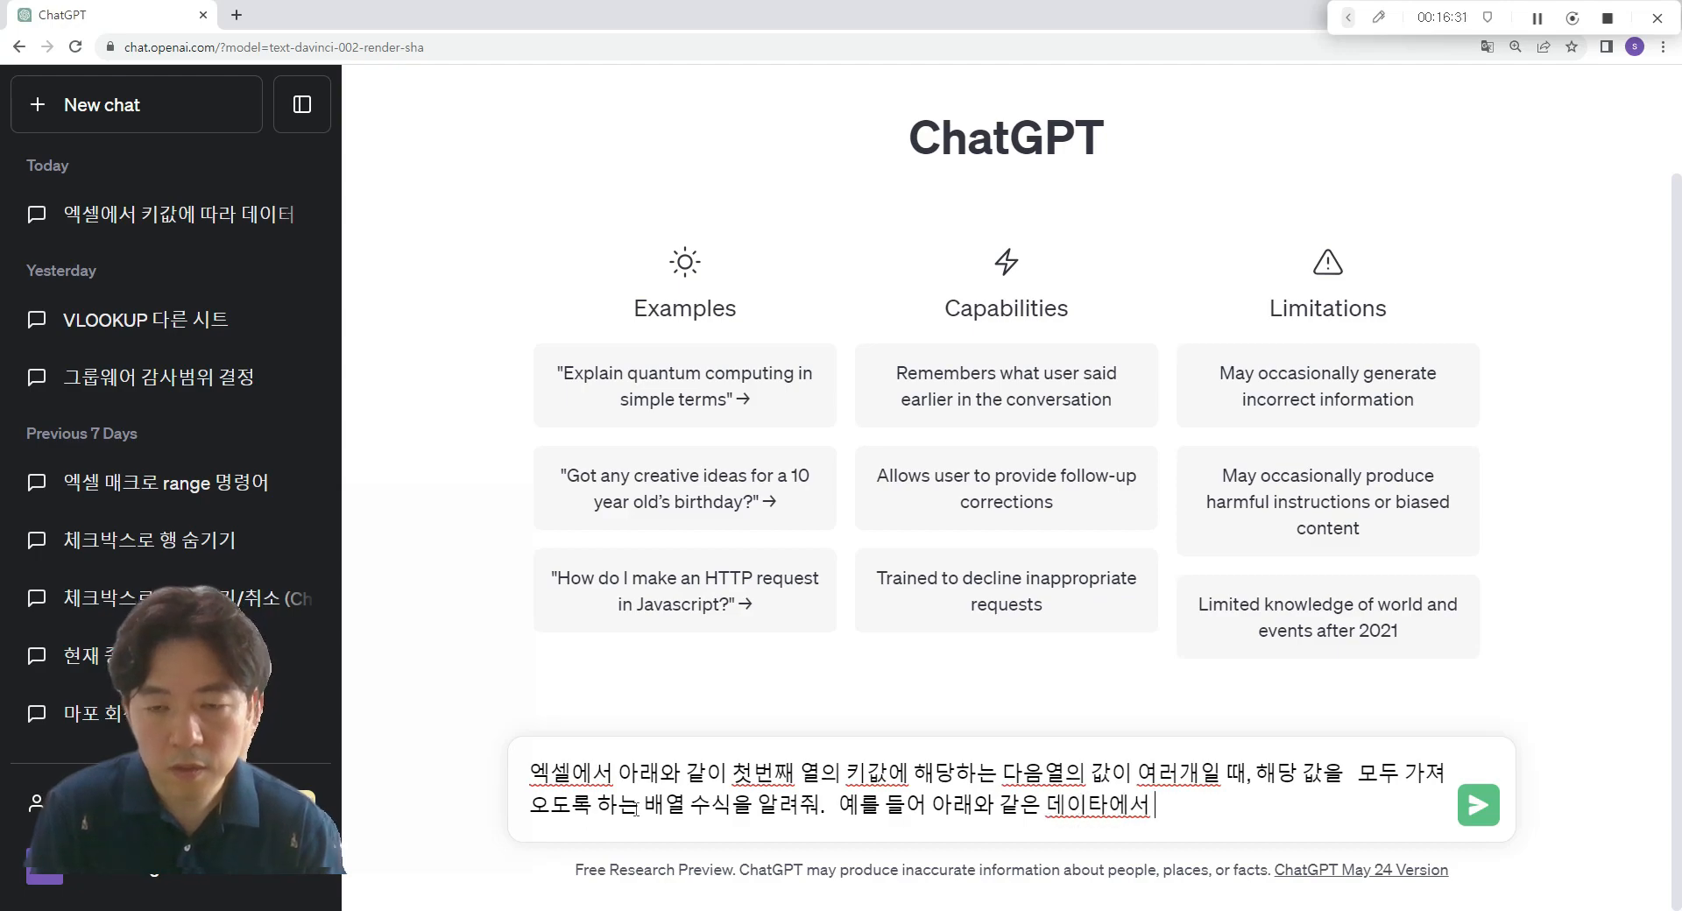
key("alt+Tab")
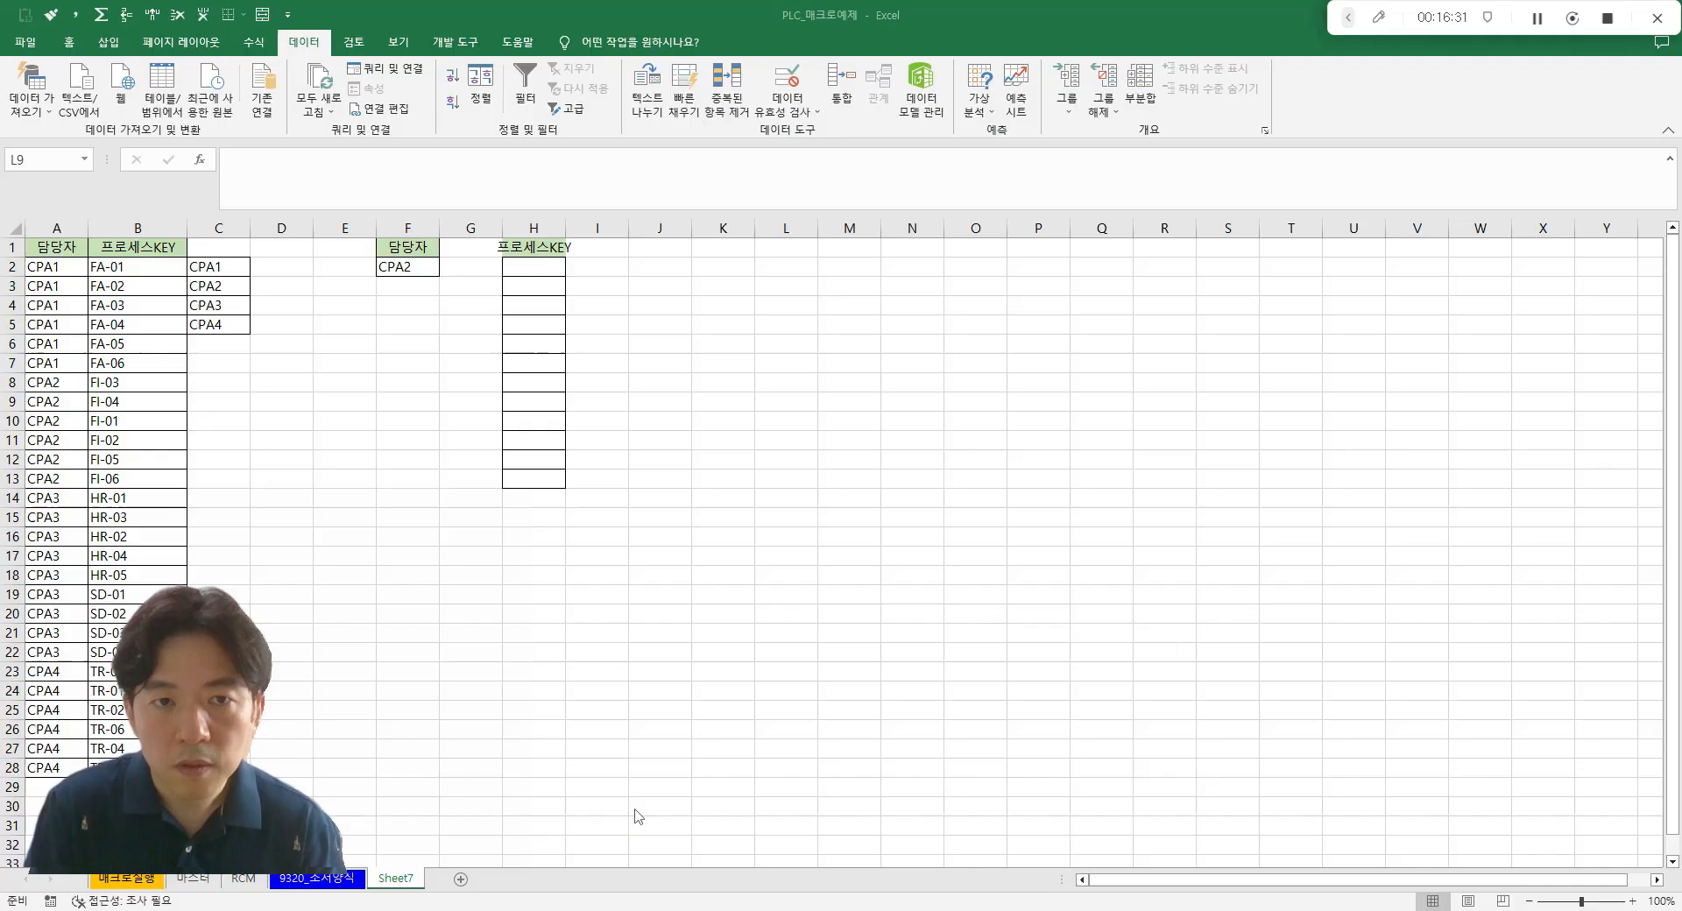
key("alt+Tab")
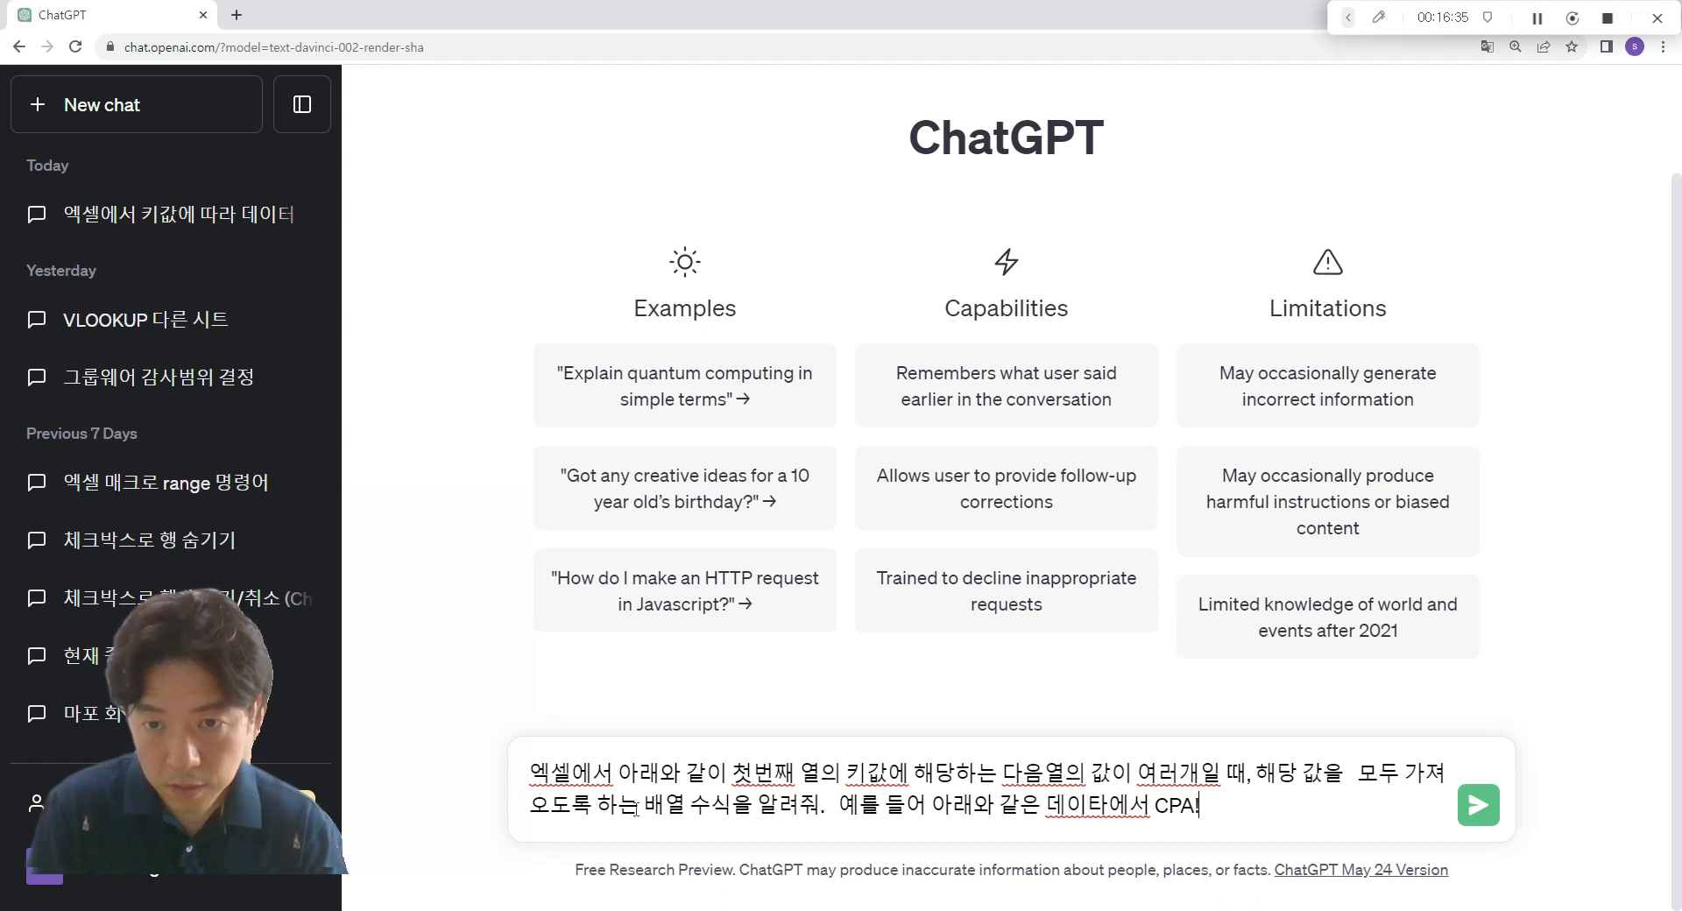
type("CPA1")
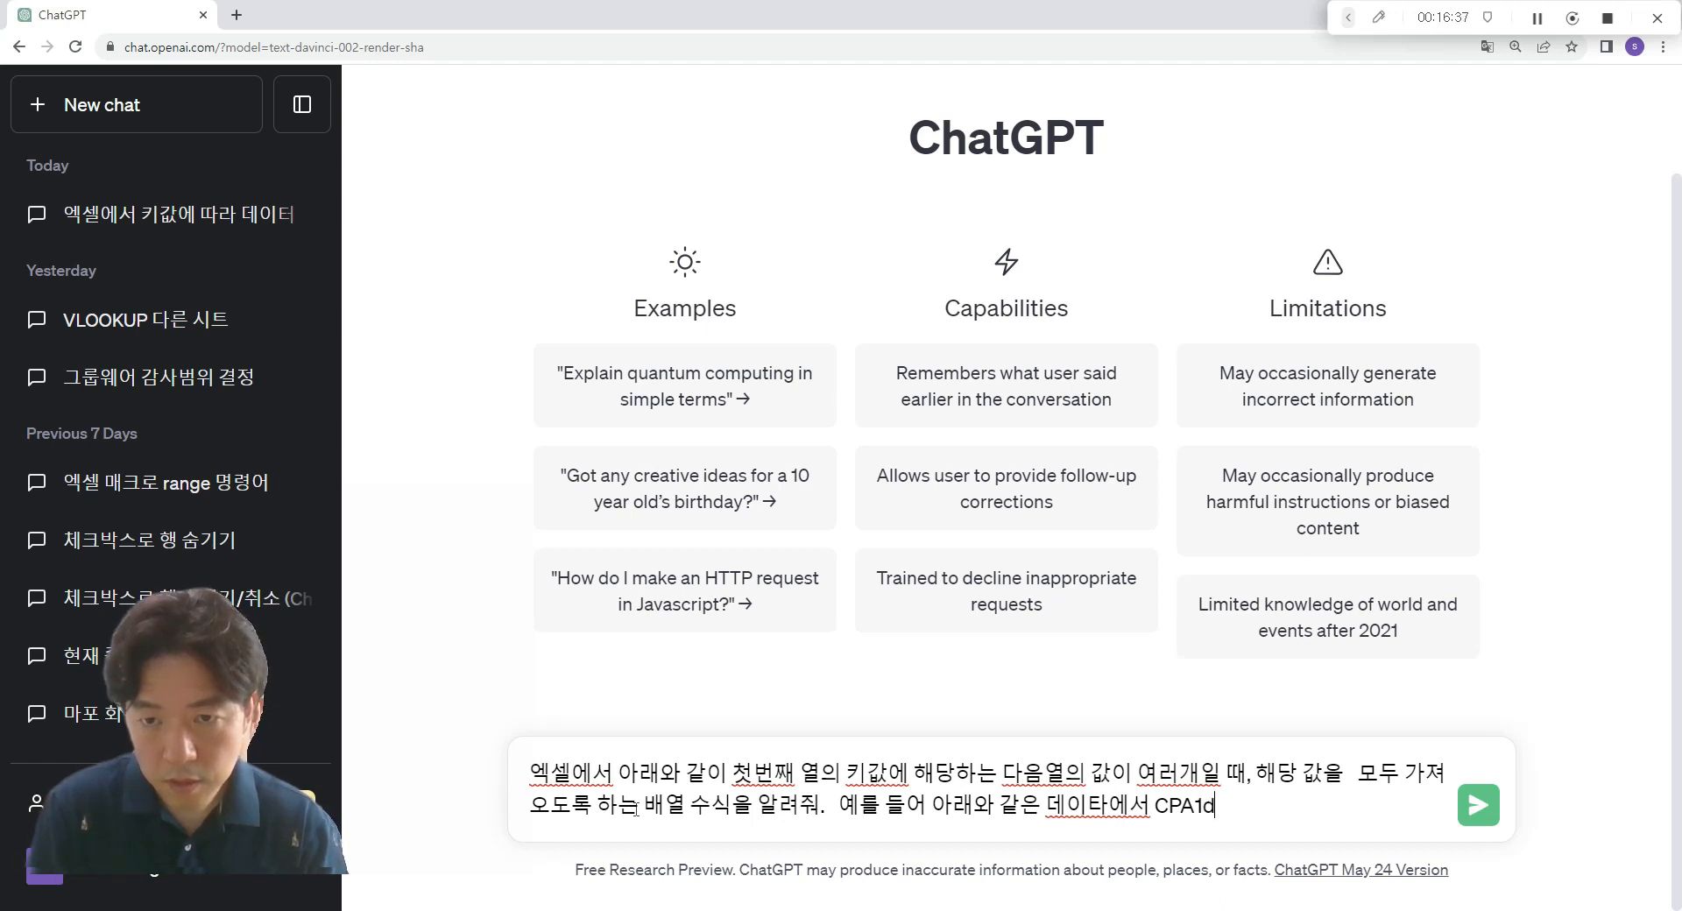
type("d에 해당하는 개")
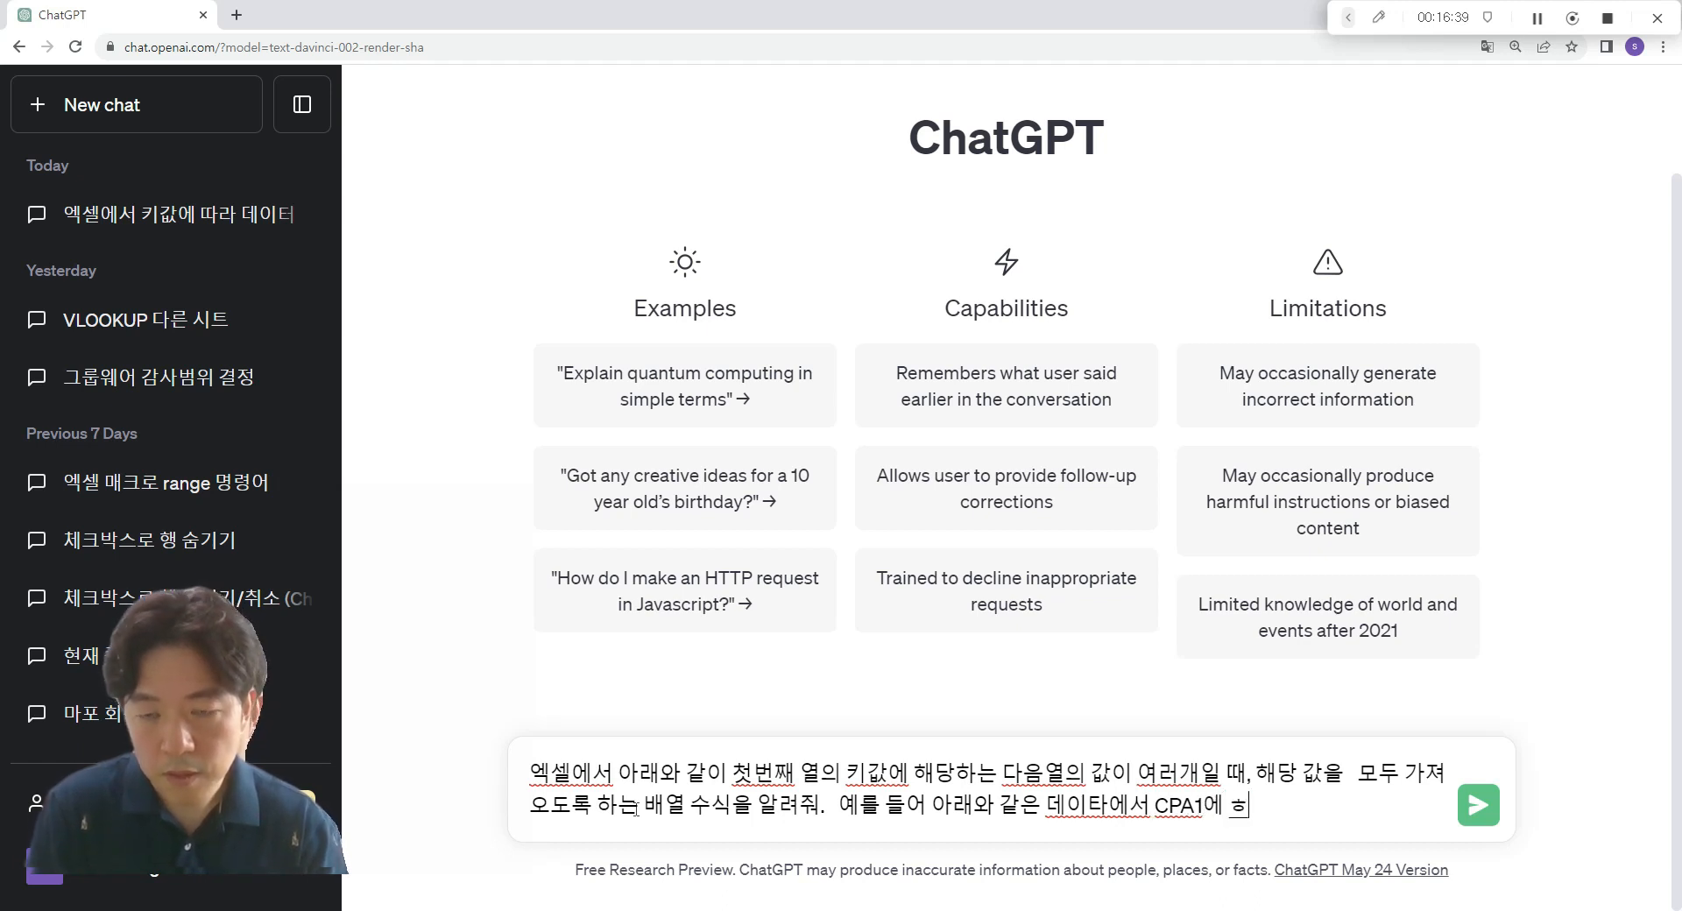
key("BackSpace")
key("BackSpace")
key("BackSpace")
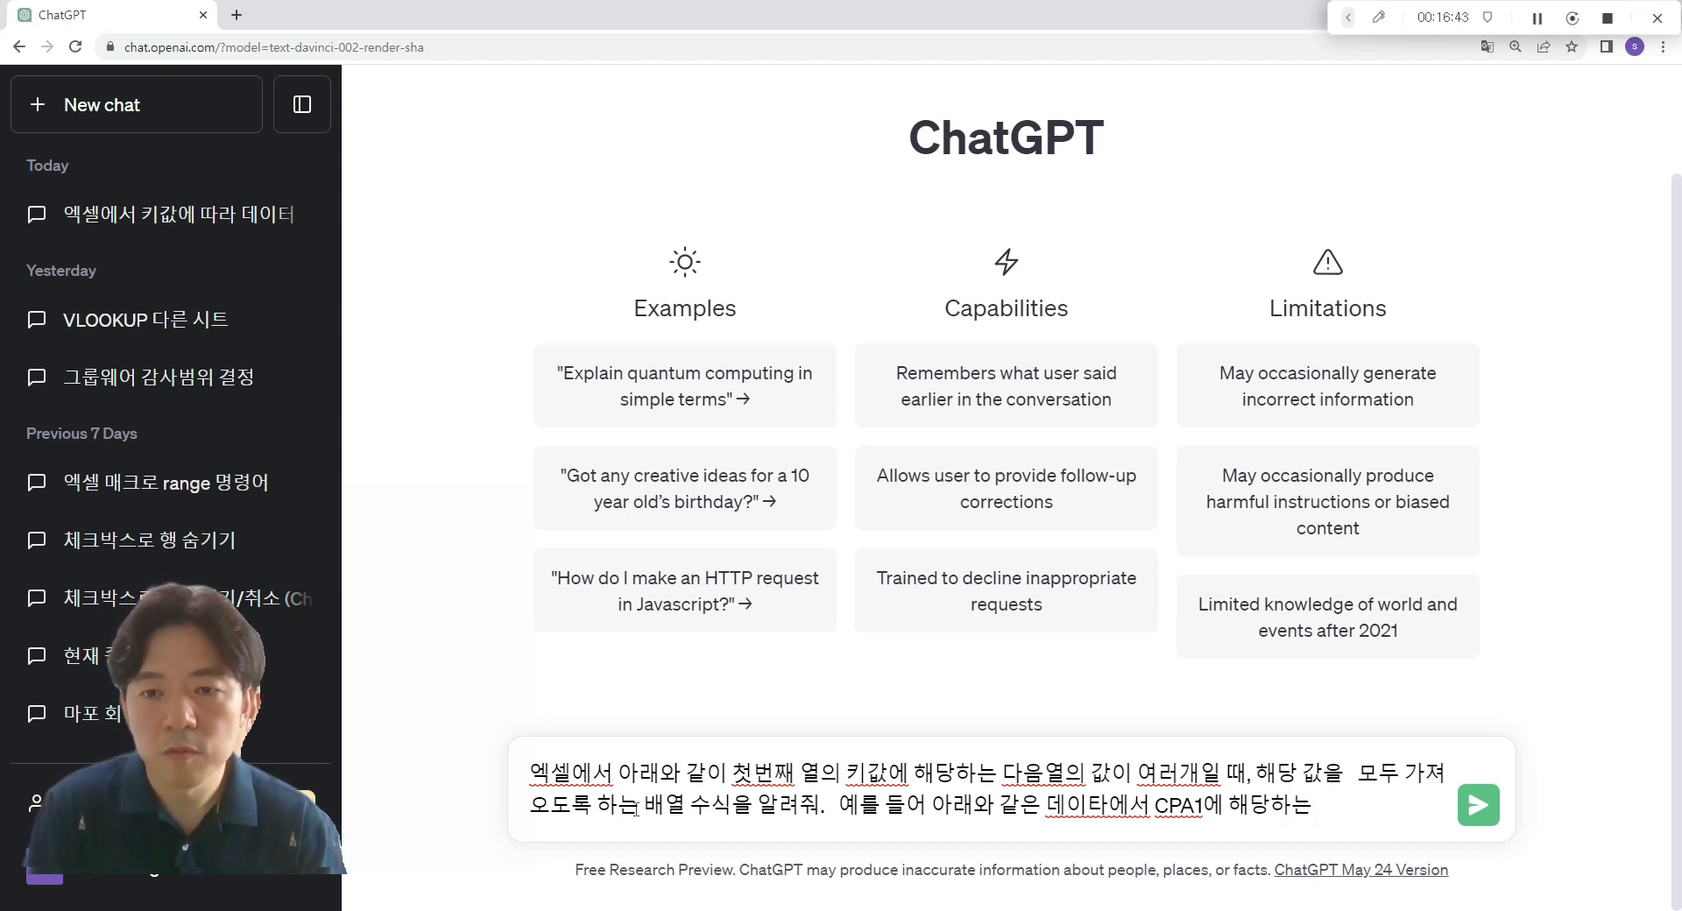
- Complete the example with "두번째 열의 값을 모두 가져오고 싶어." and send the message
type("두번째 여")
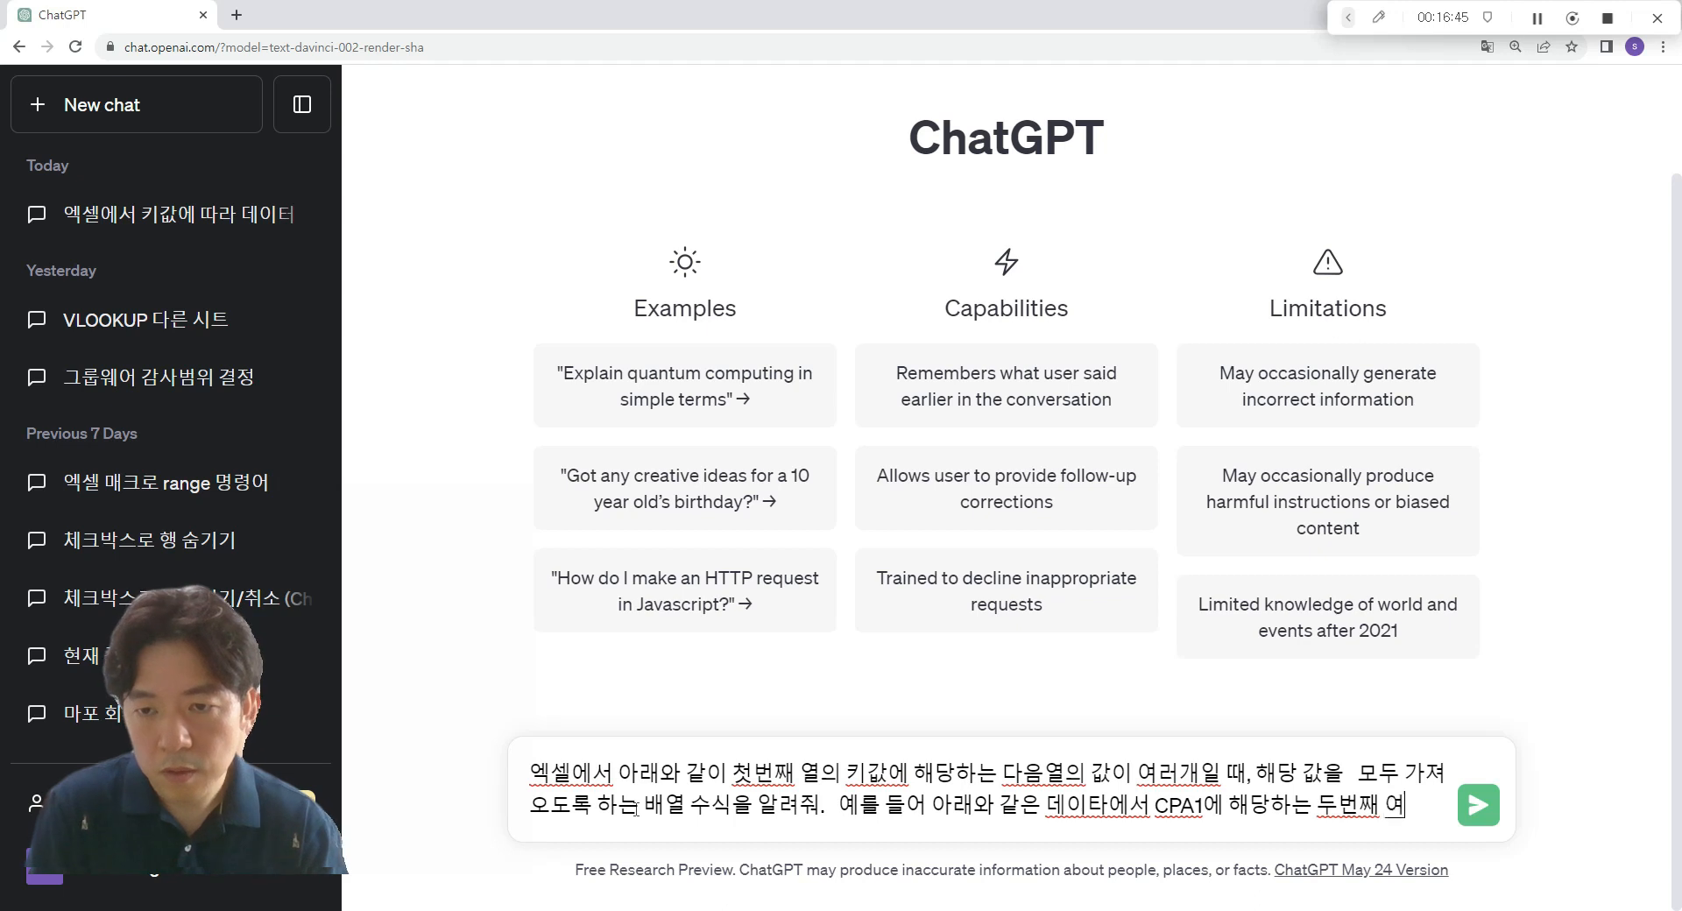
type("ㄹ의 값을 모두 가져")
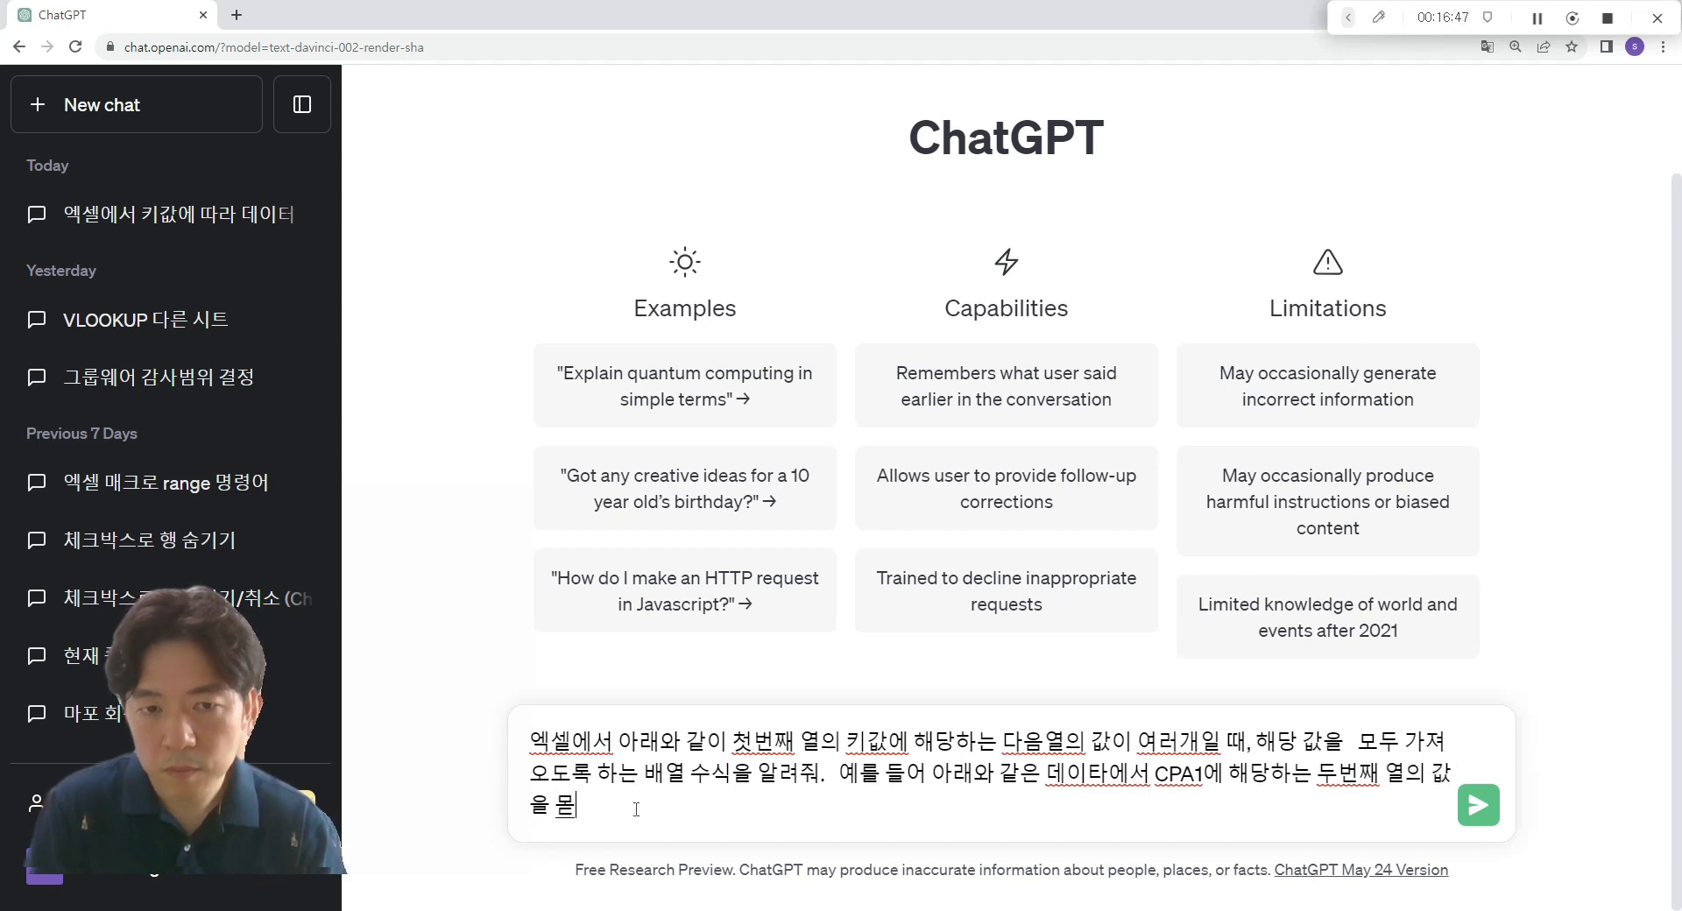
type("오")
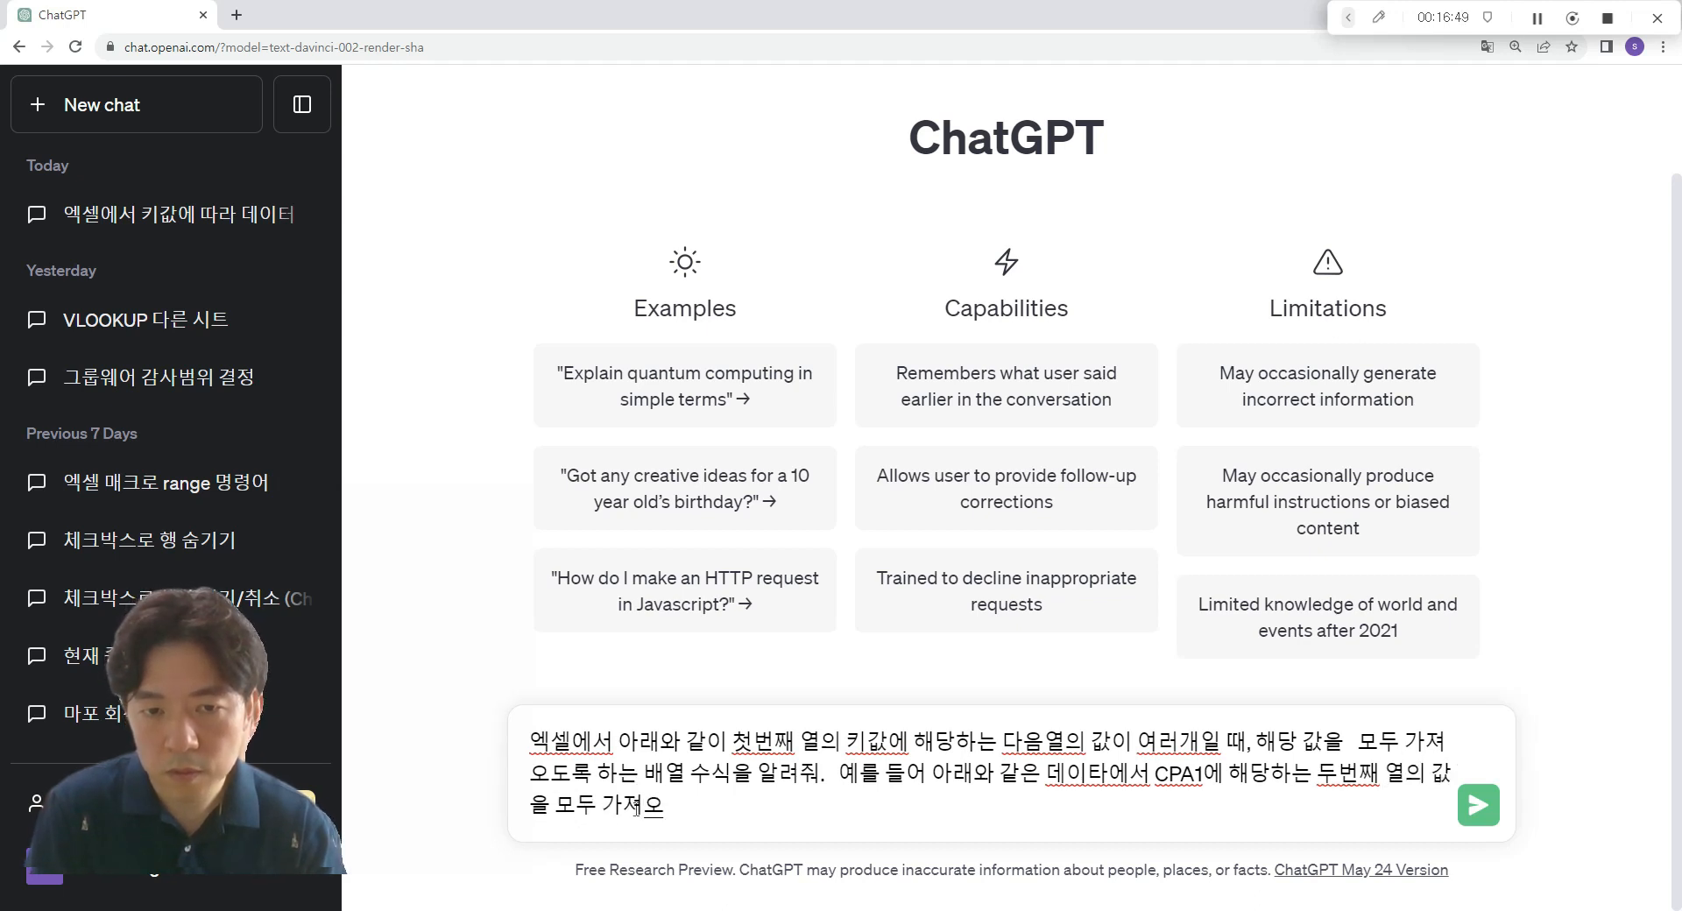
type("느")
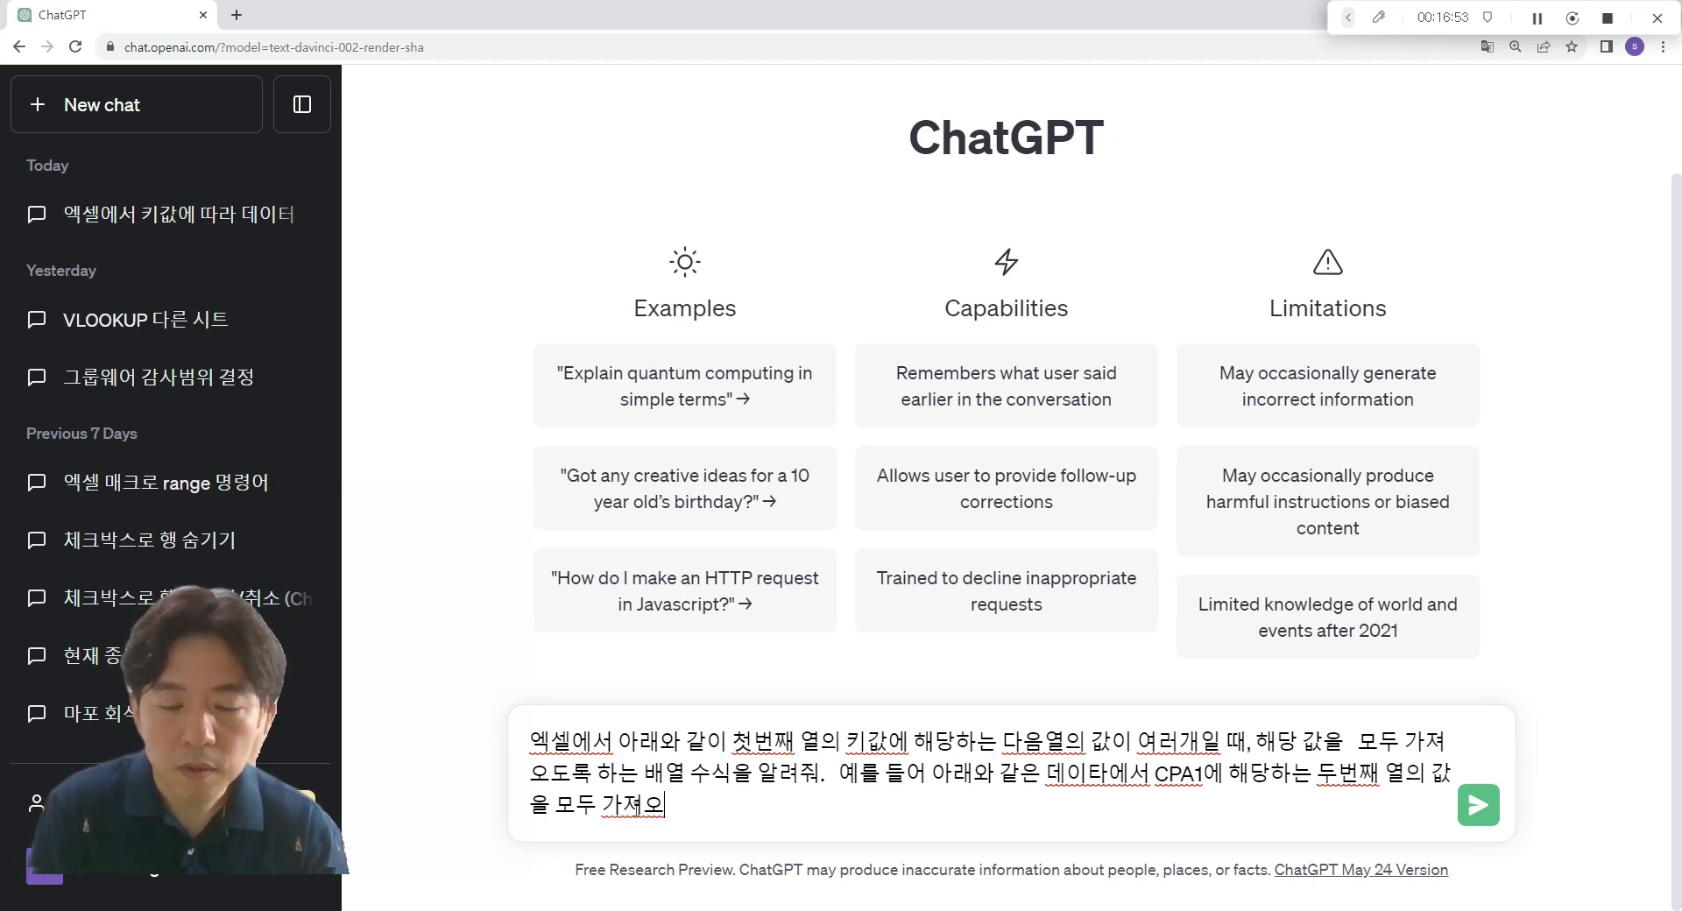
type("고 싶어.")
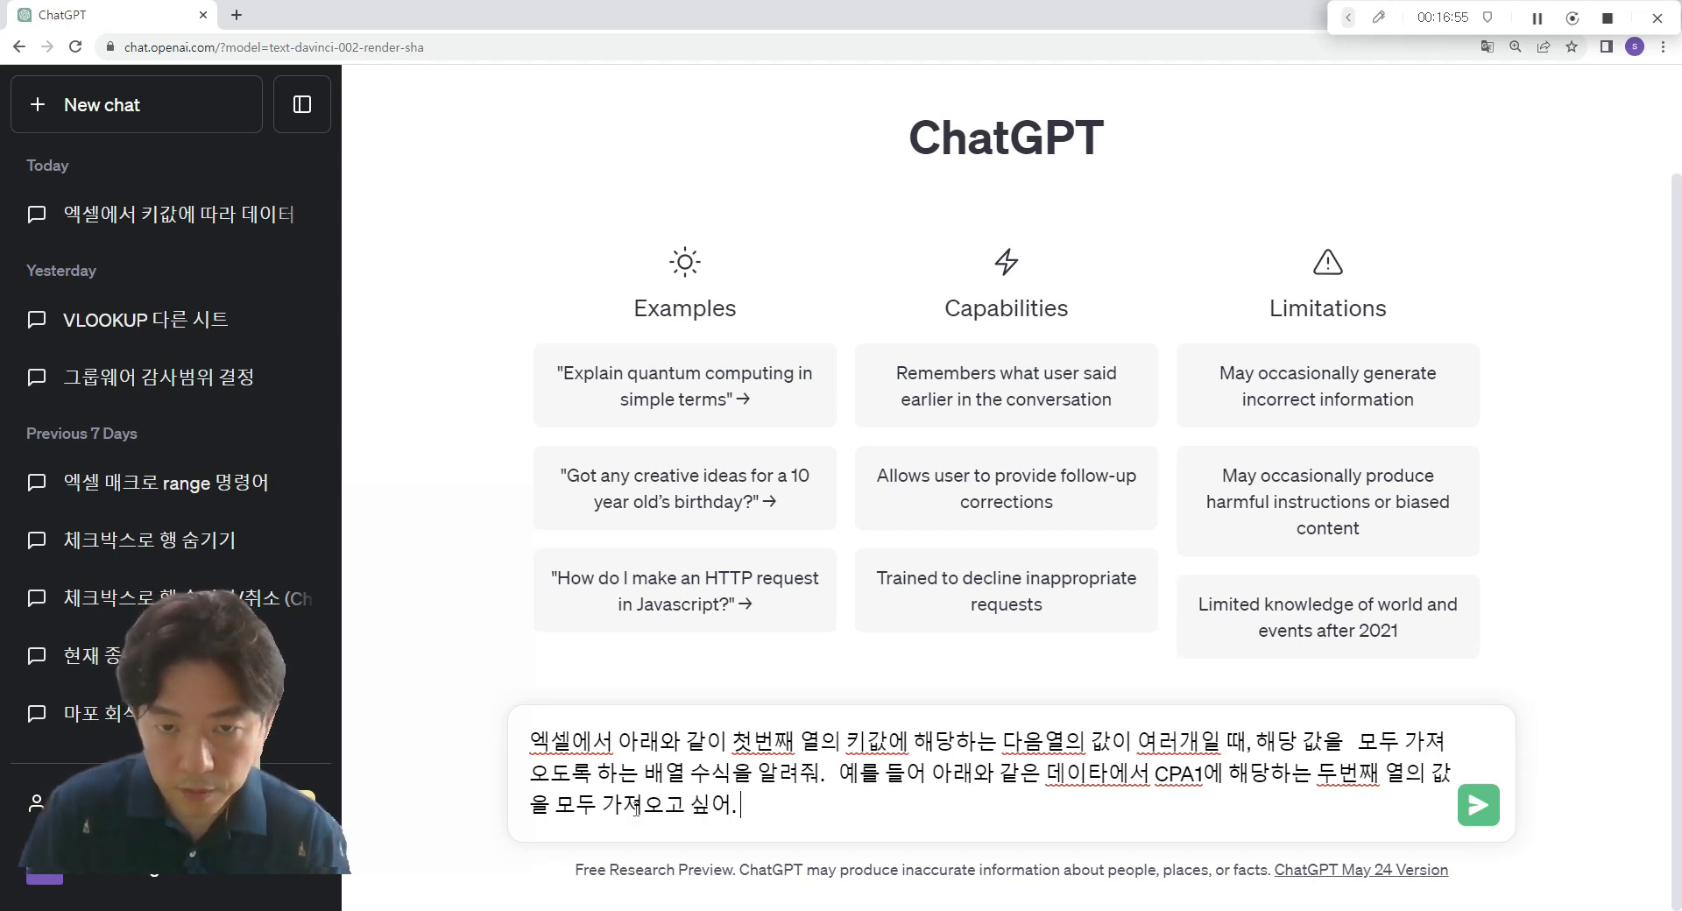
key("Return")
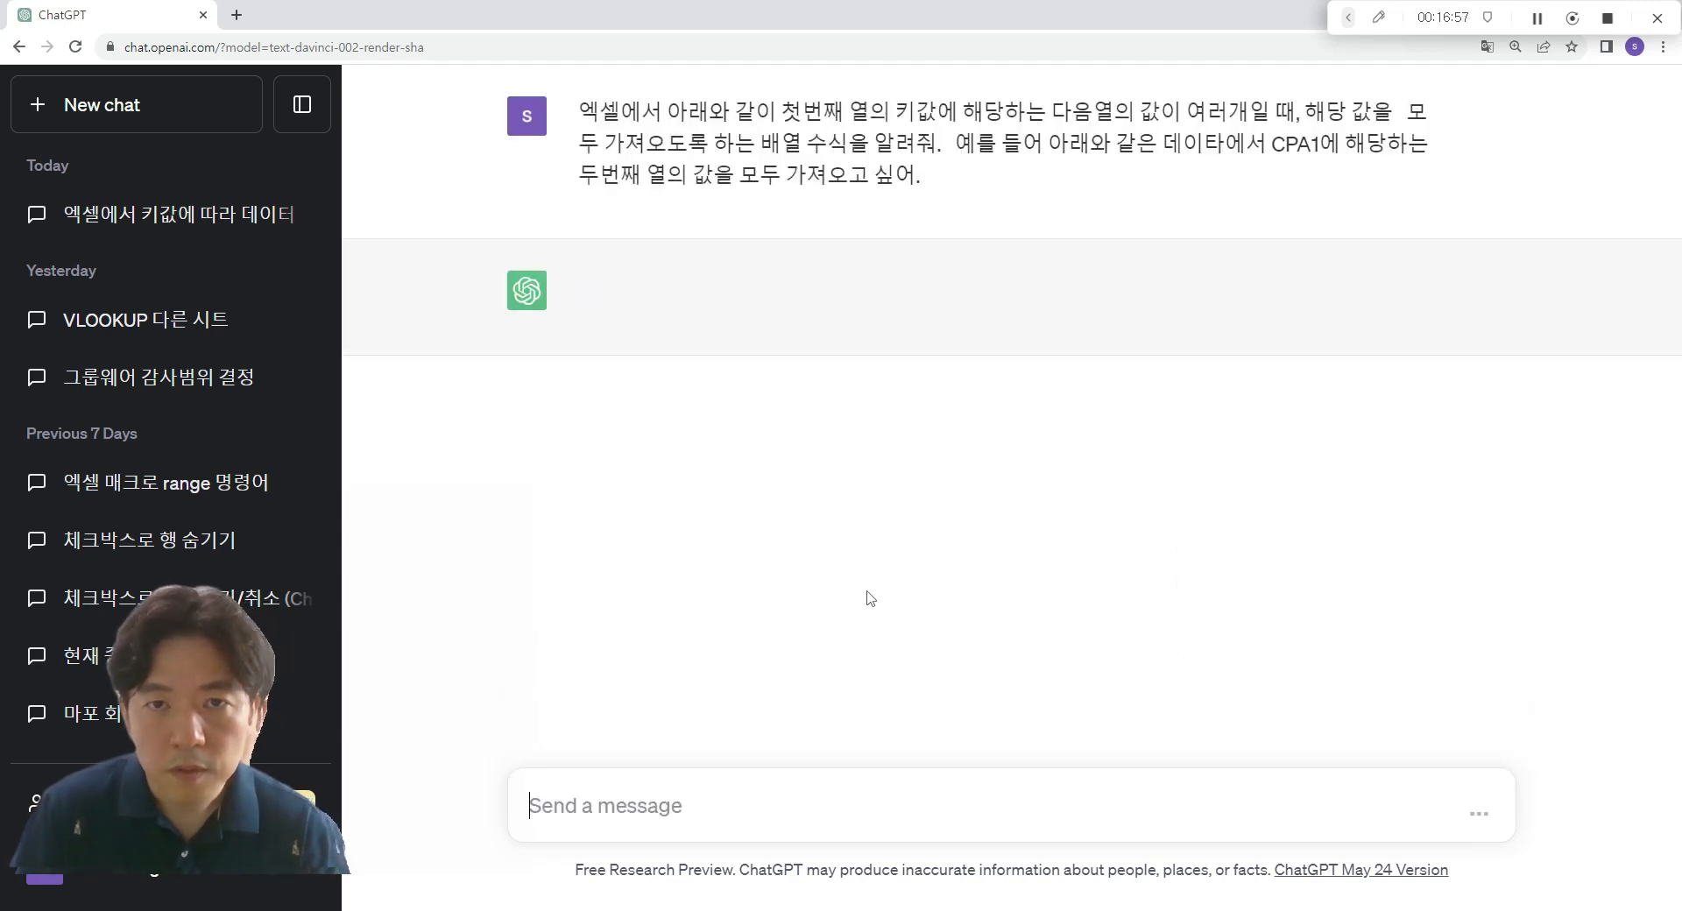
- Switch to Excel and copy the 담당자 and 프로세스KEY list in A1:B28, including its headers
key("alt+Tab")
left_click_drag(52, 265, 51, 255)
scroll(104, 375, "down", 2)
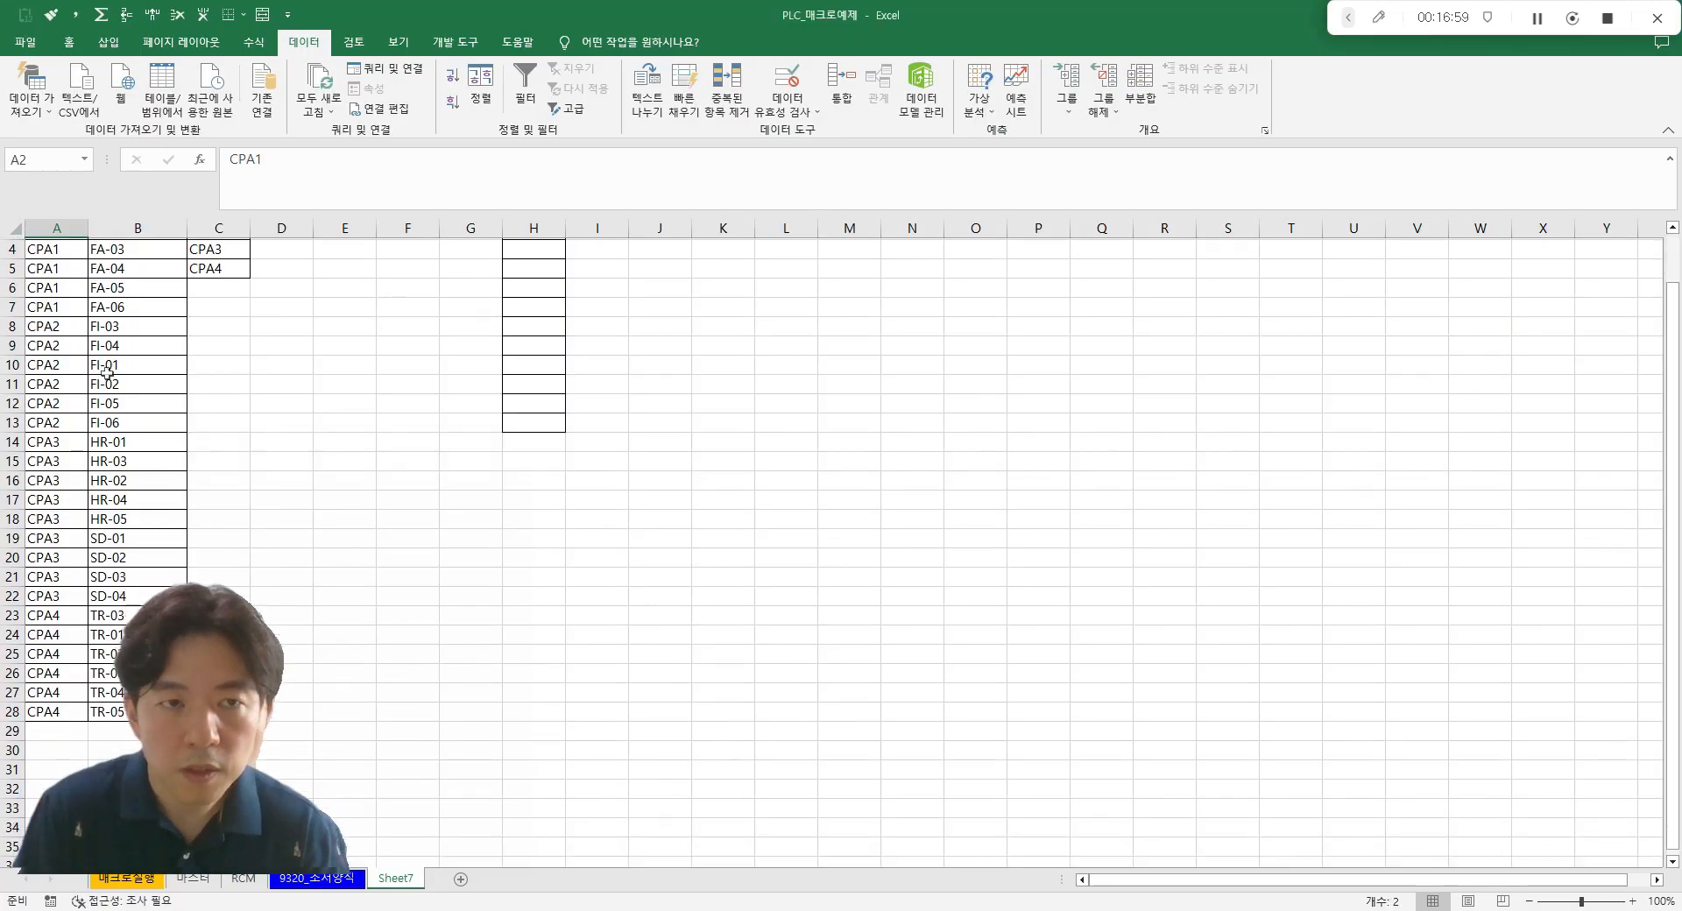
scroll(101, 346, "up", 2)
left_click(58, 253)
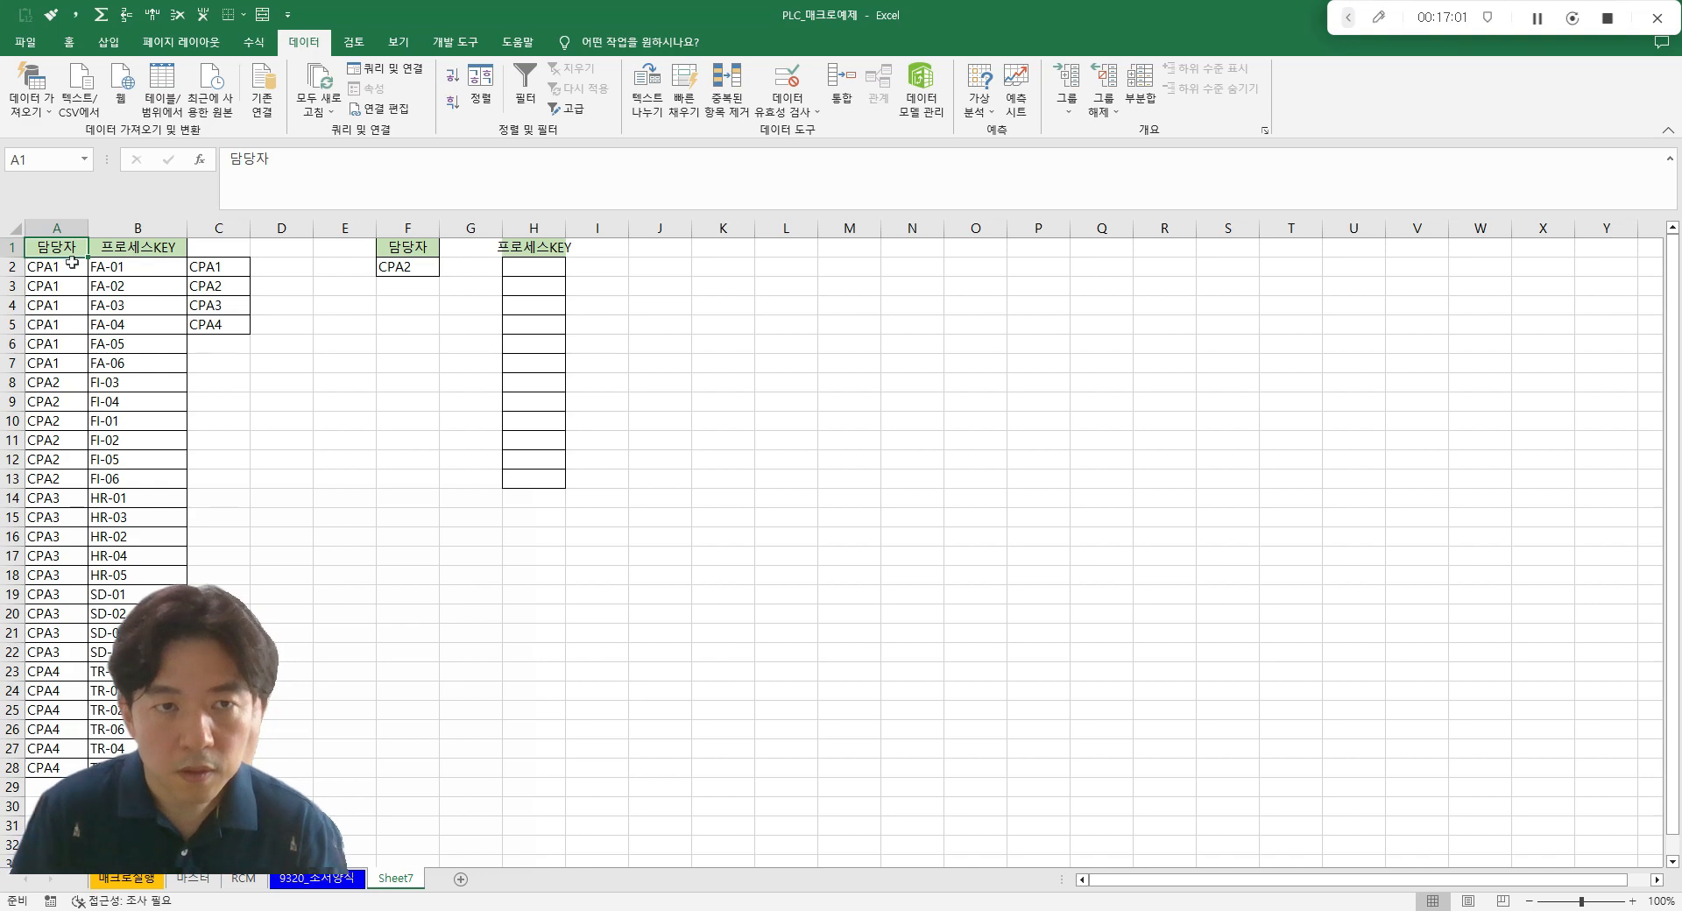
key("ctrl+shift+Right")
key("ctrl+q")
key("Escape")
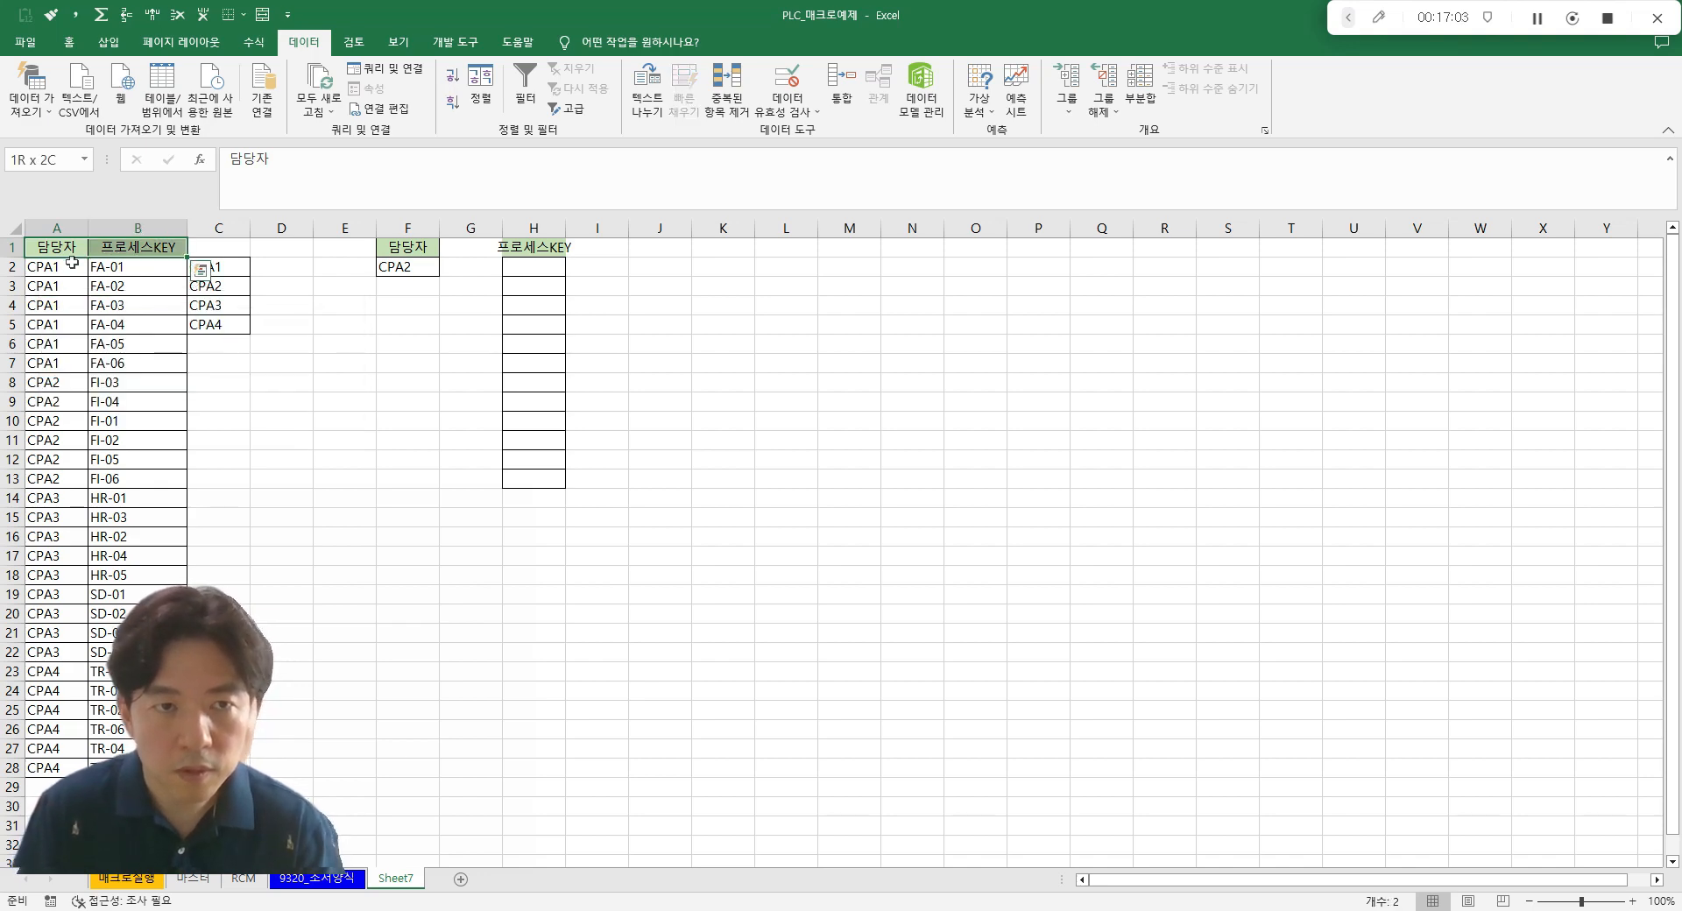
key("ctrl+shift+Down")
- Return to ChatGPT, add the copied table below the text of the sent message, and resubmit it
key("alt+Tab")
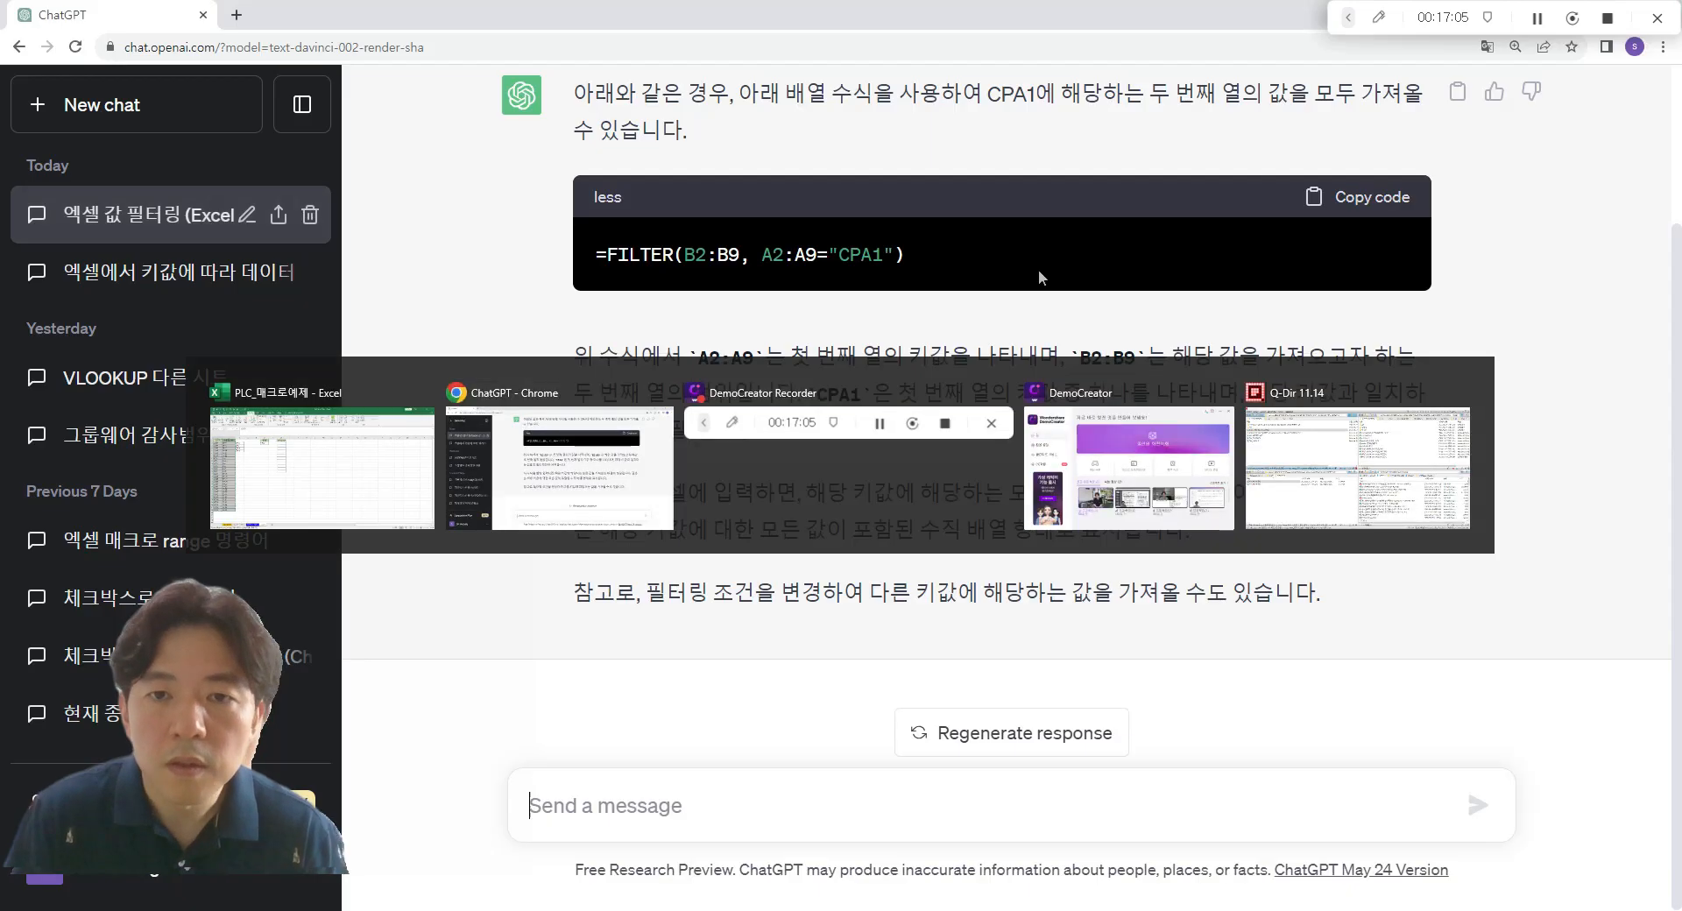
scroll(1095, 355, "up", 2)
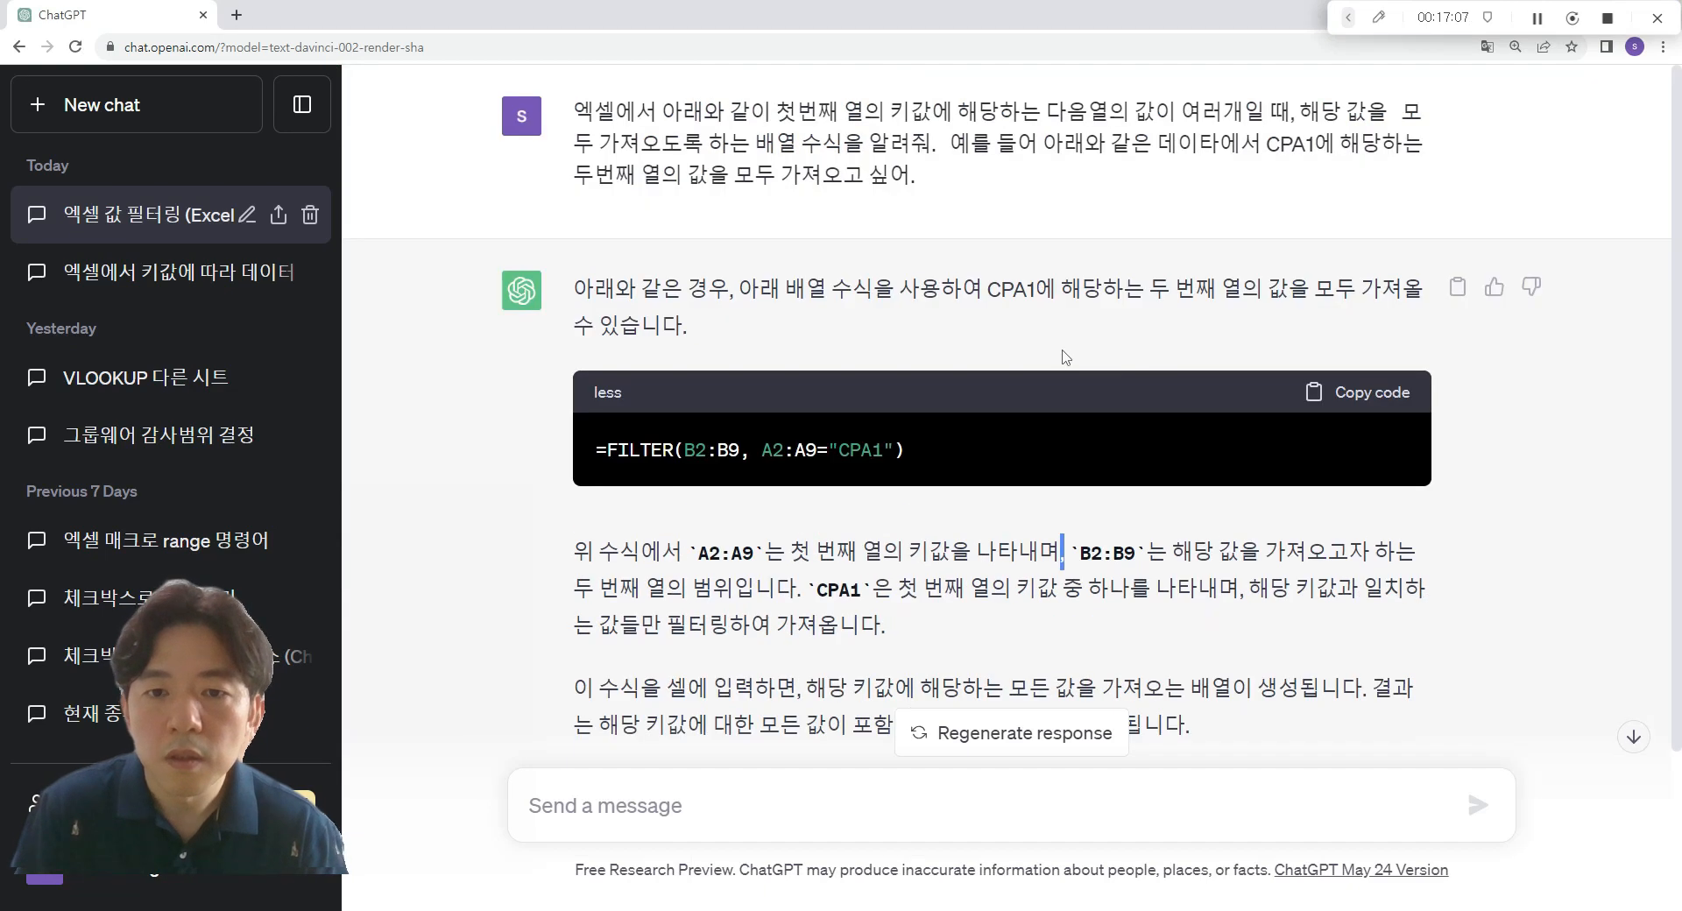
scroll(1065, 356, "down", 2)
scroll(1165, 438, "up", 2)
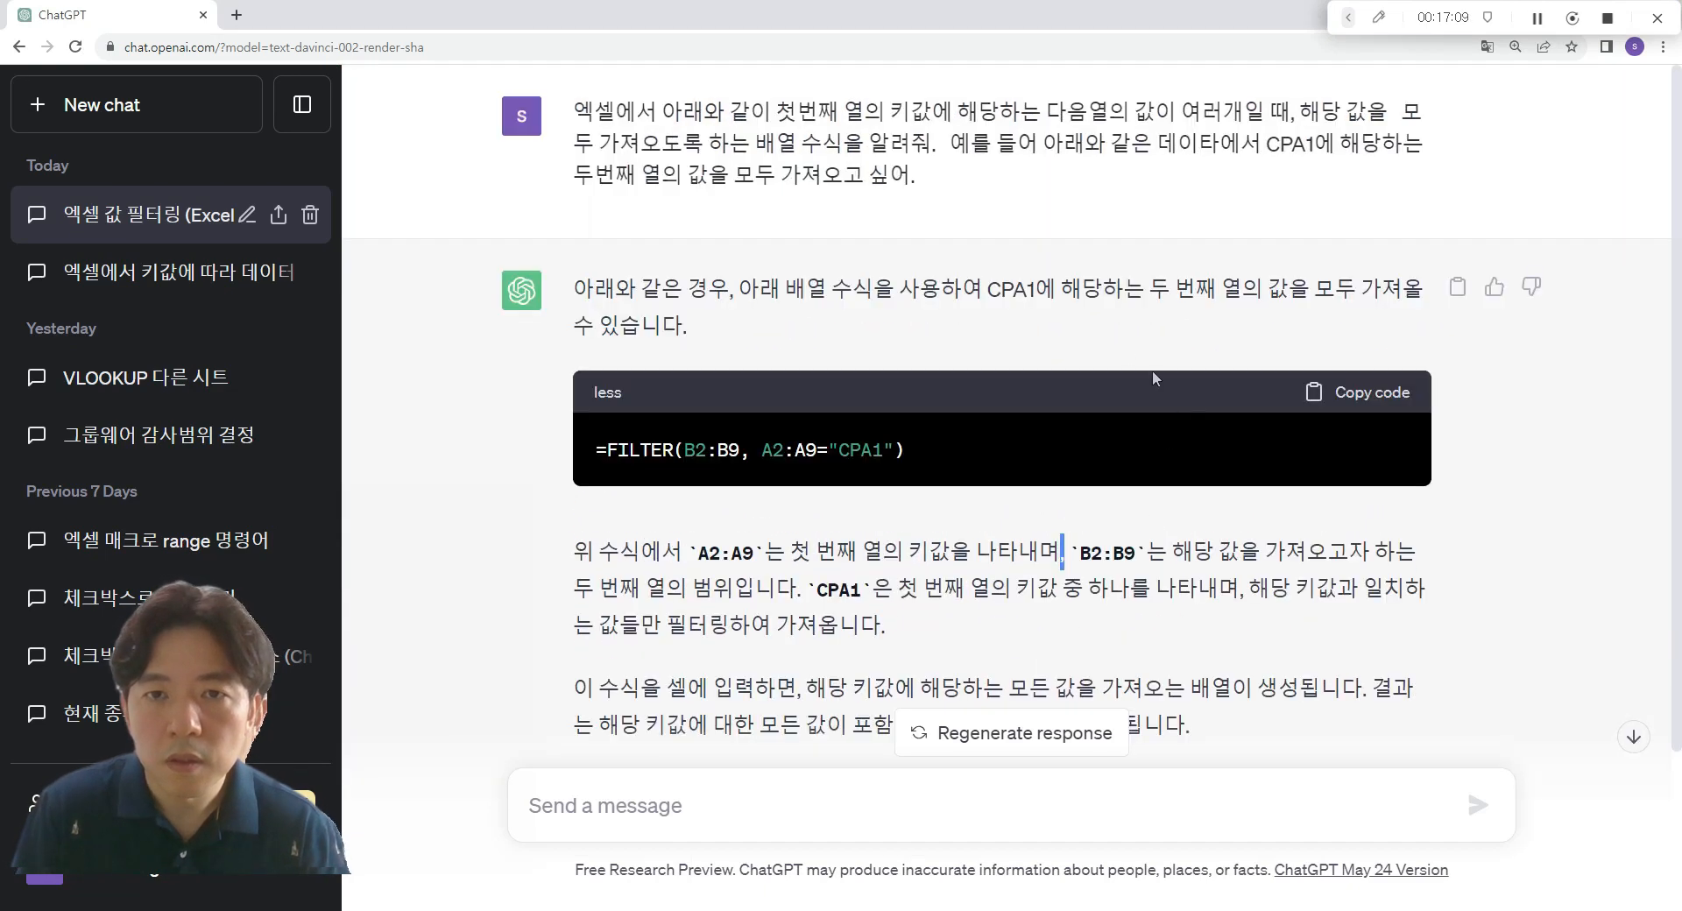
left_click(1460, 114)
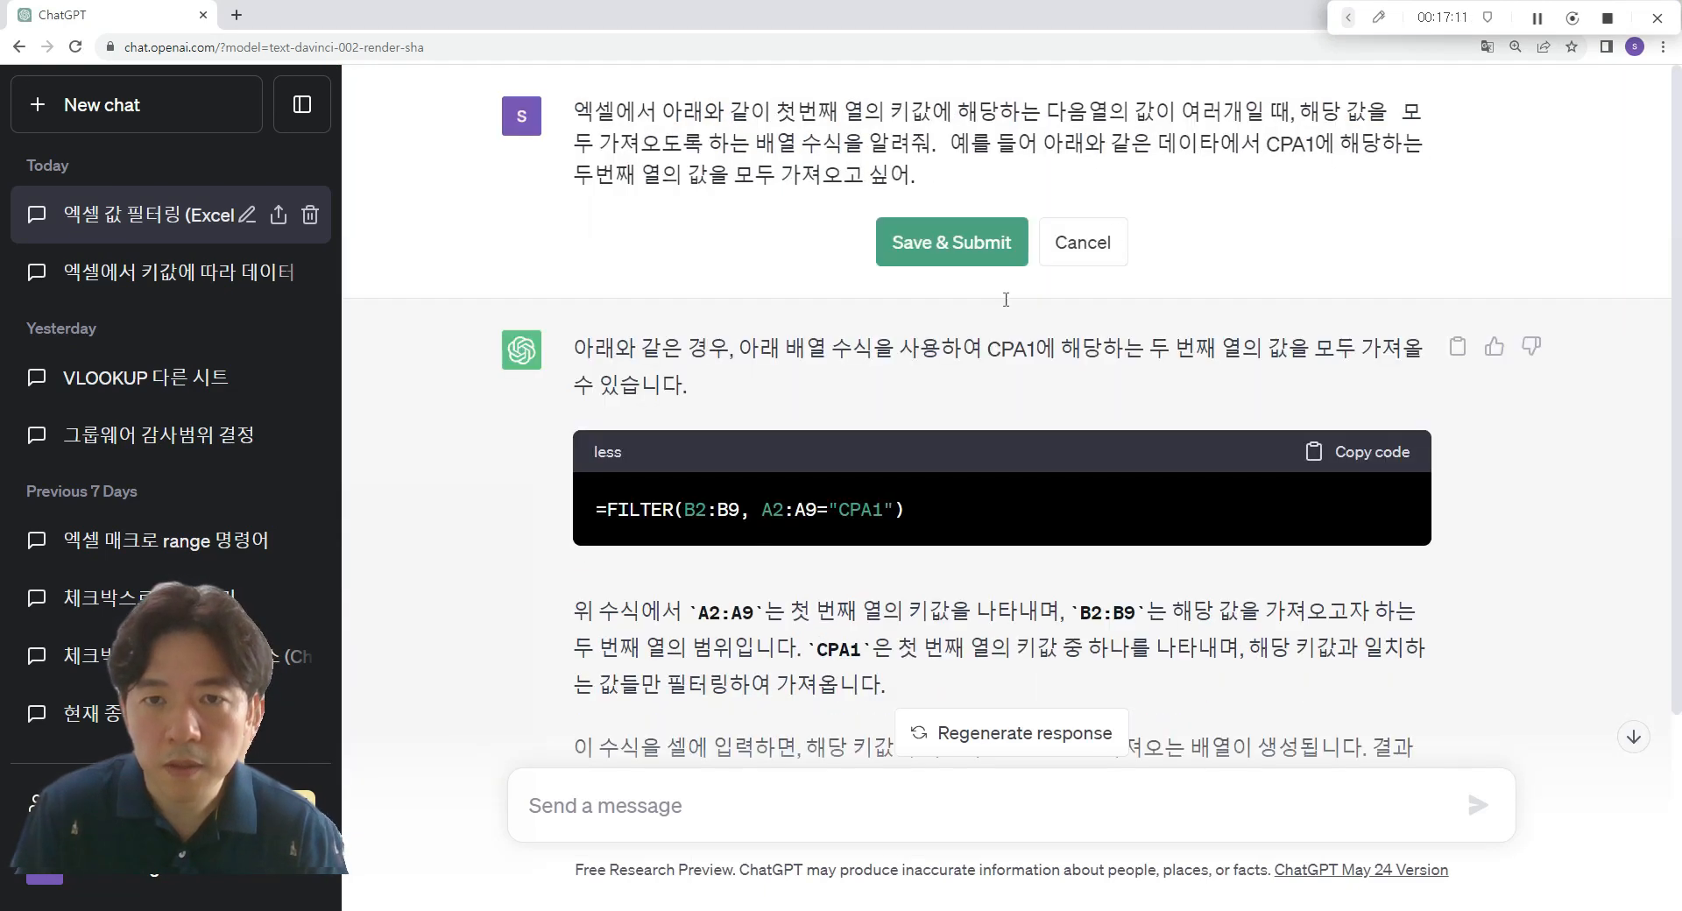
left_click(993, 189)
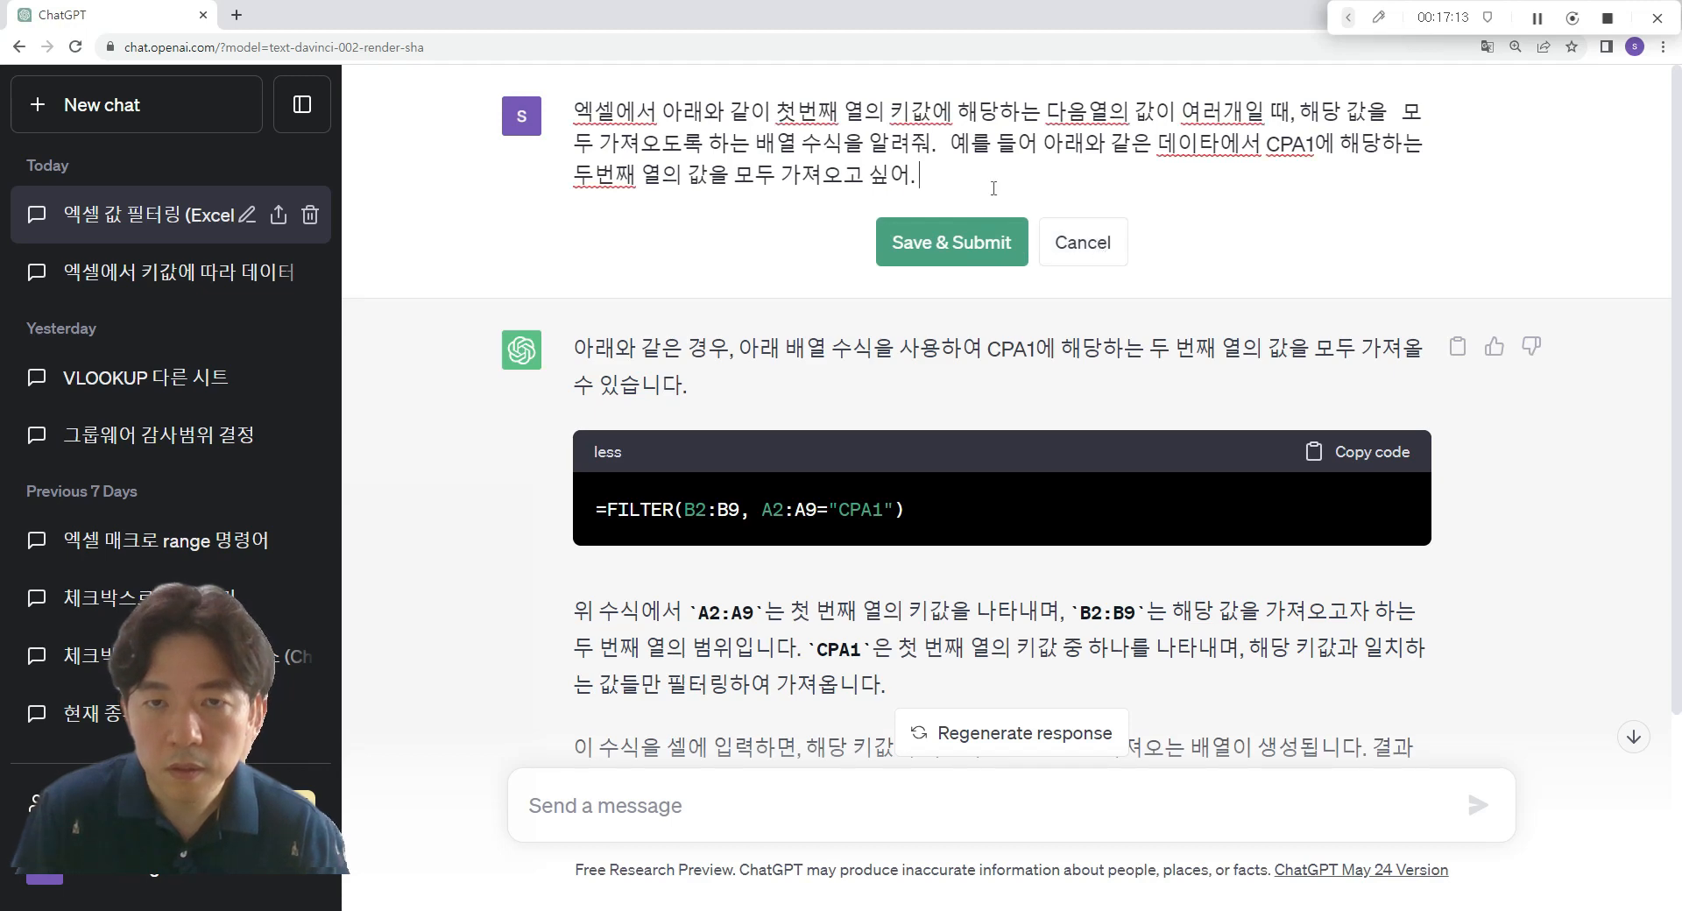
key("Return")
key("Return")
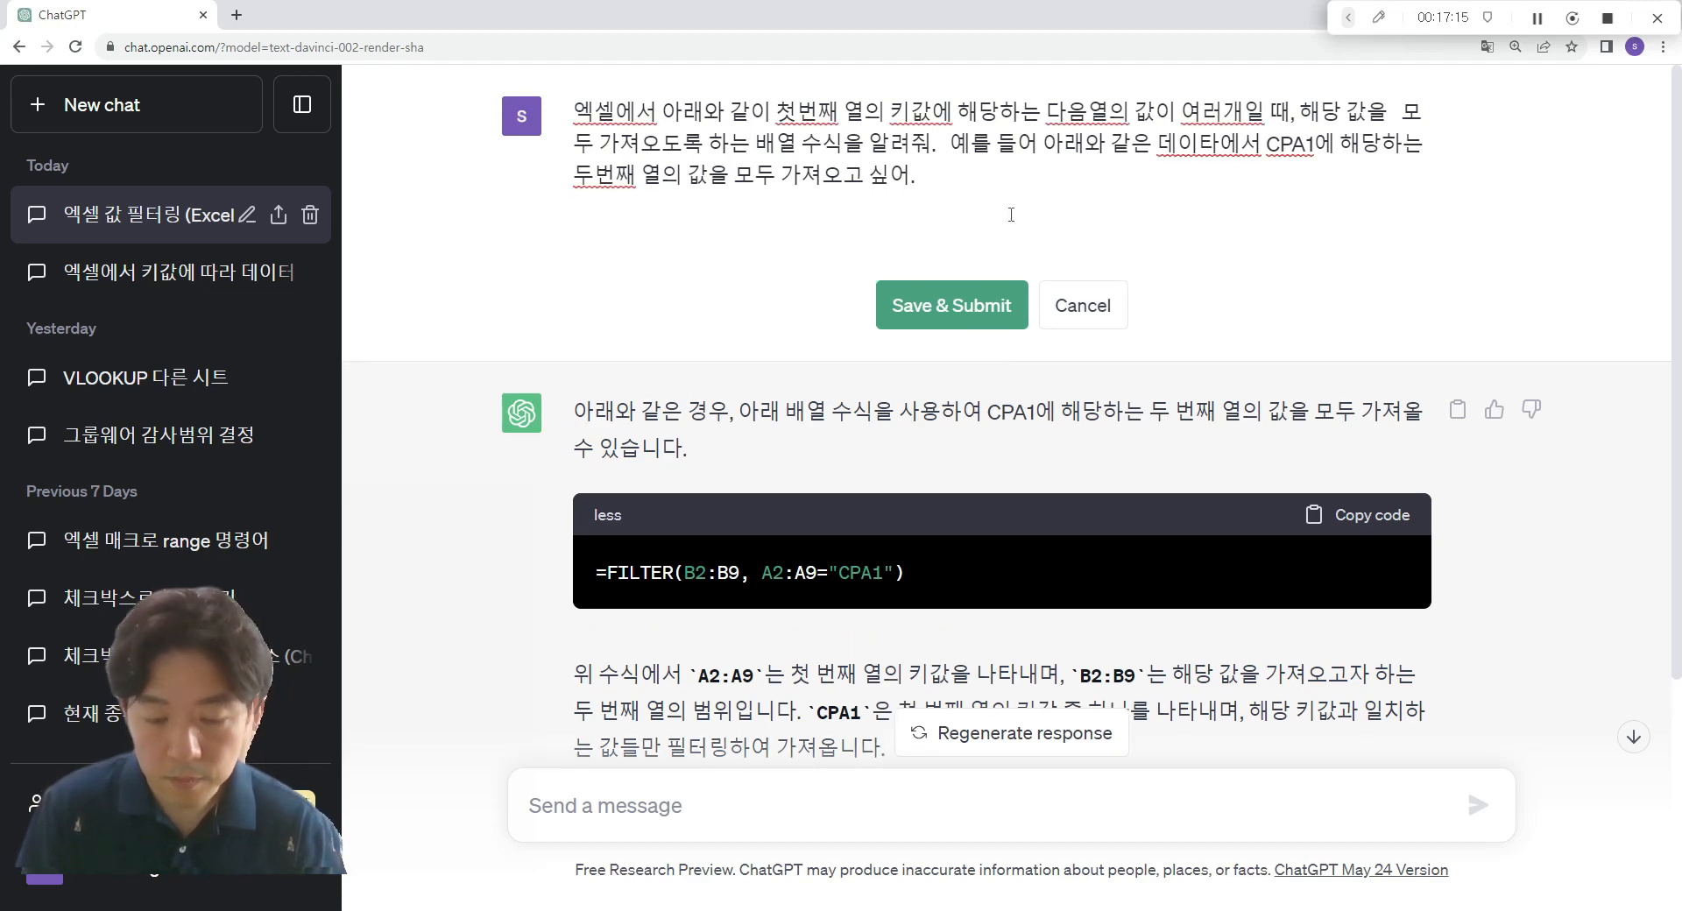
key("ctrl+v")
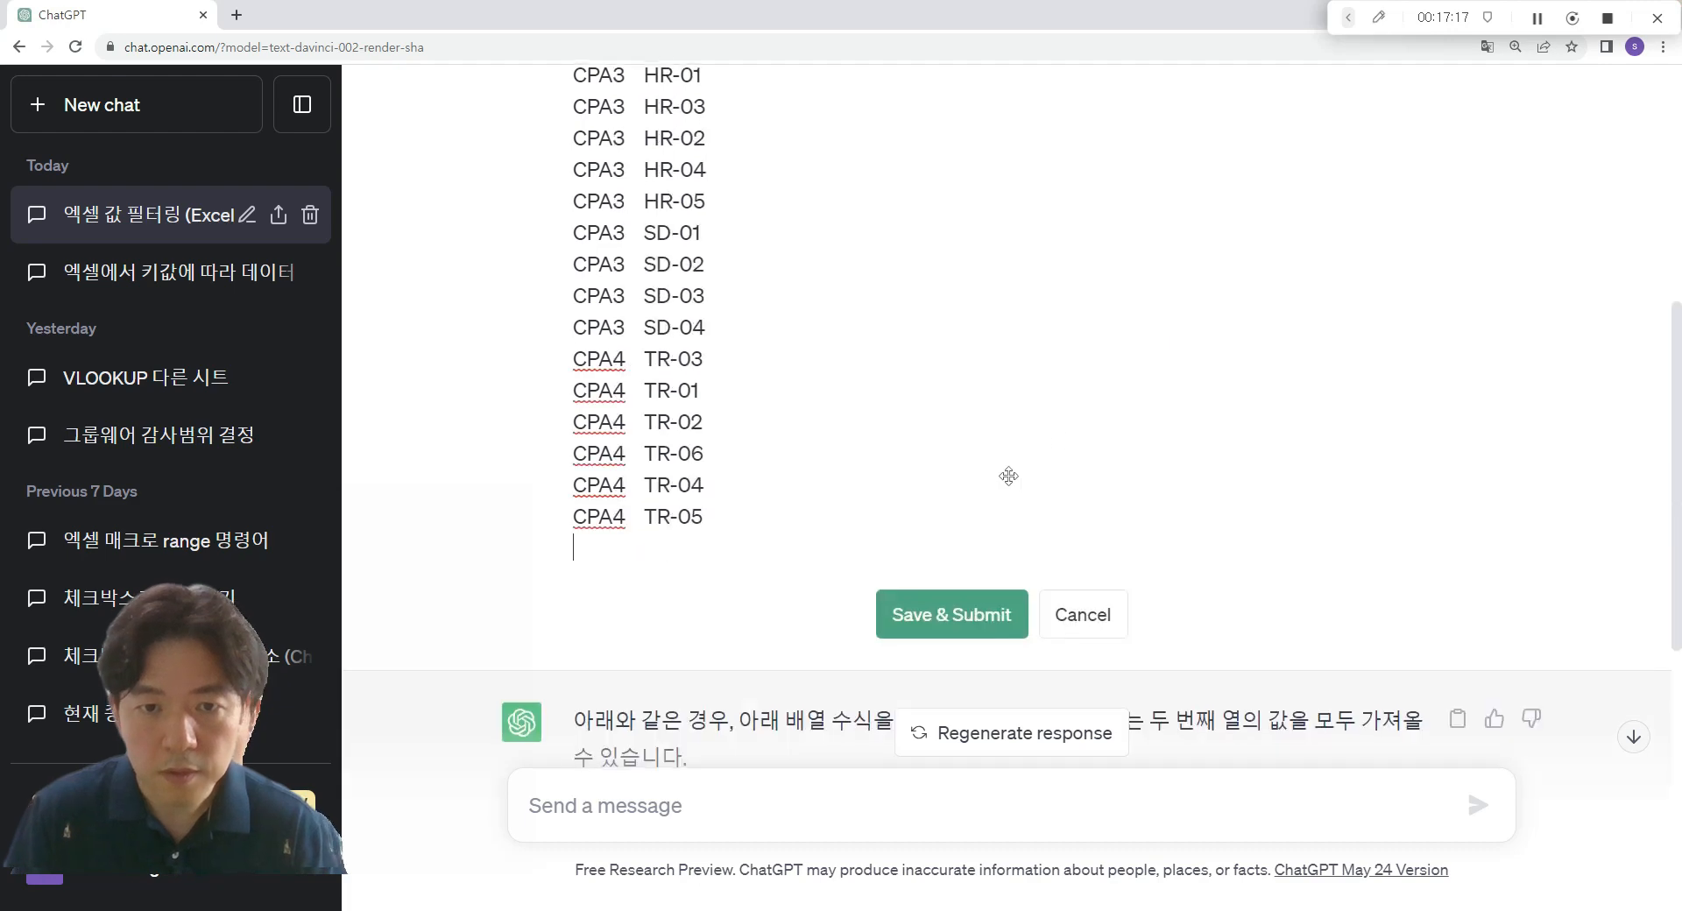
scroll(999, 438, "down", 7)
scroll(1003, 342, "up", 2)
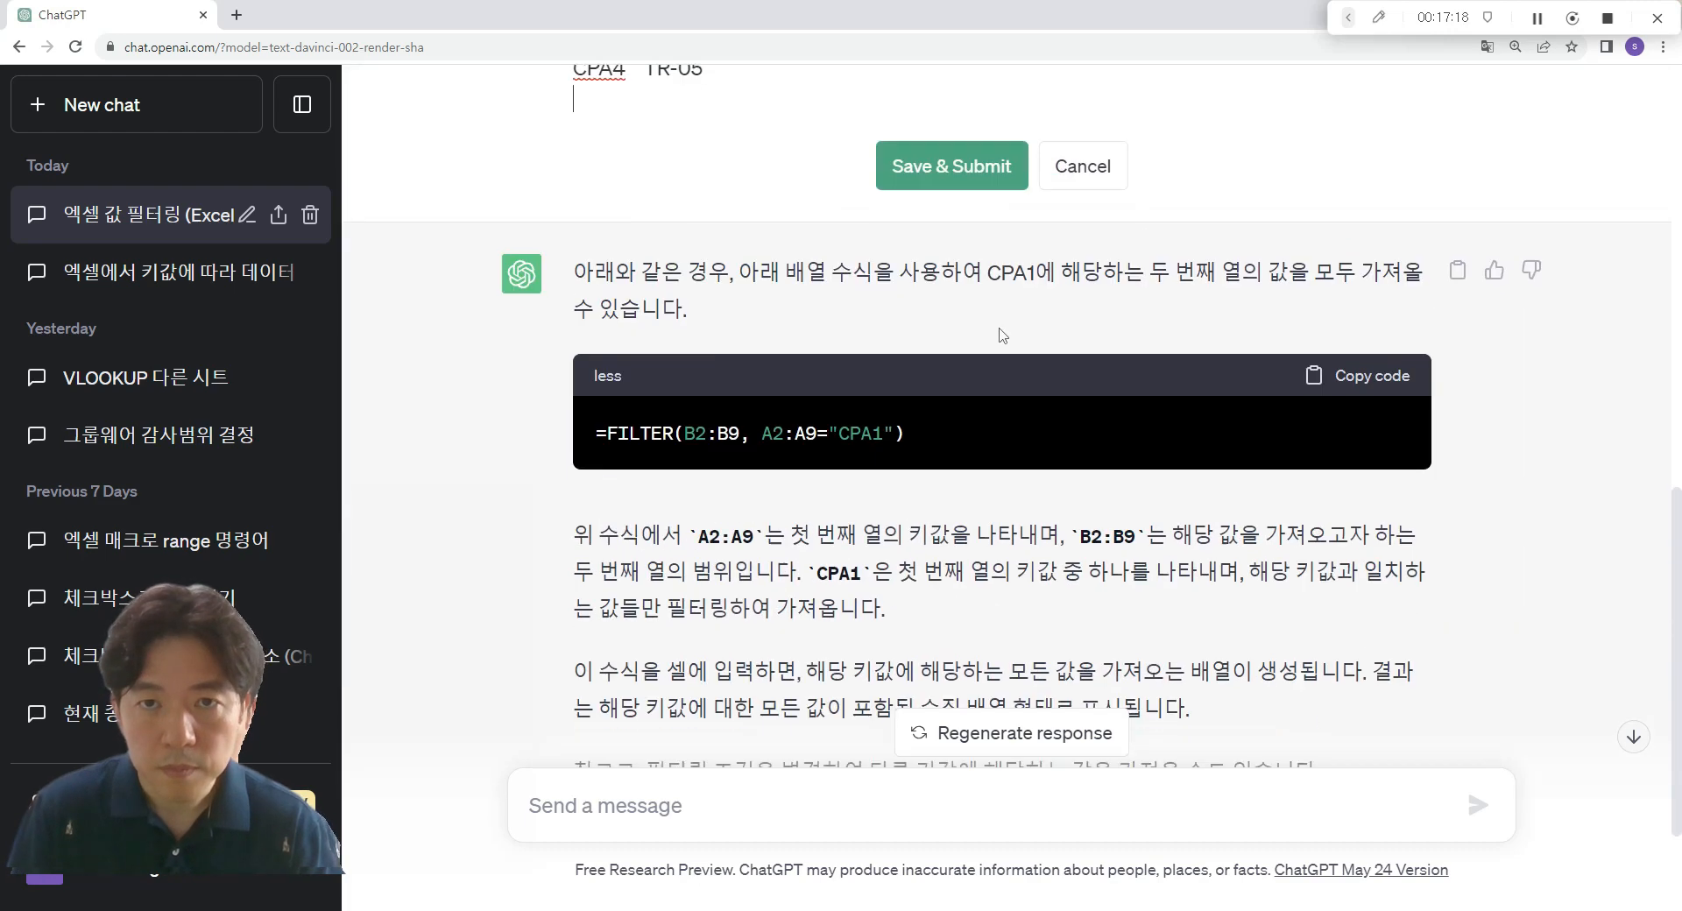
left_click(934, 186)
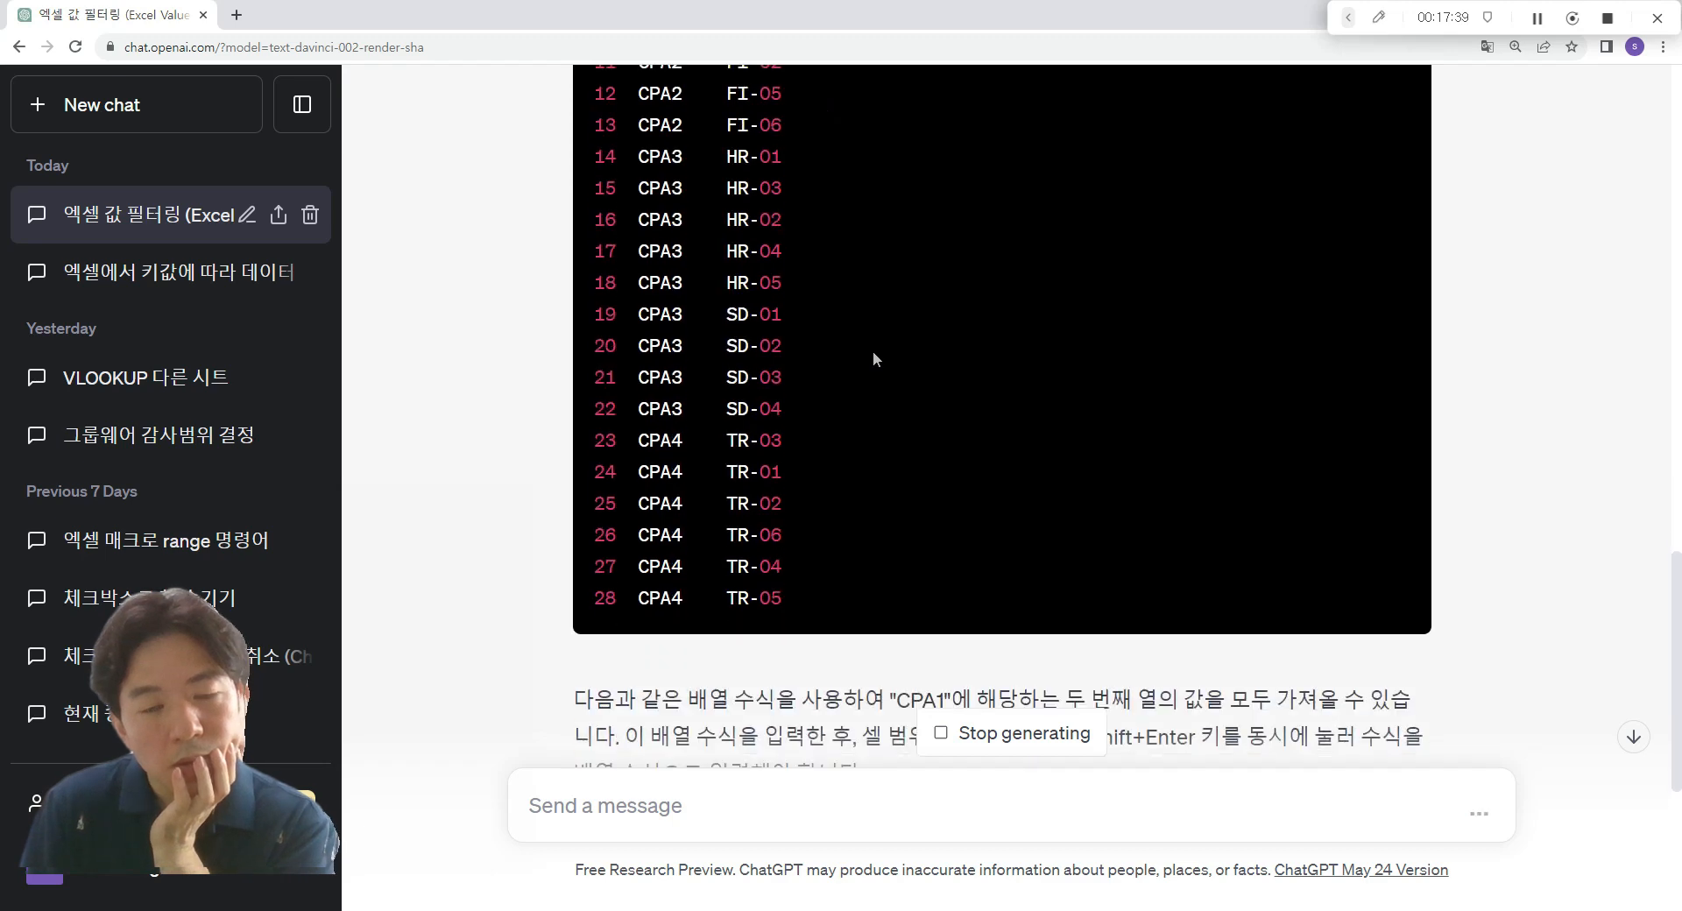
- Examine ChatGPT's new answer, including the assumed data range, the array formula and the explanation of its functions
scroll(873, 350, "up", 8)
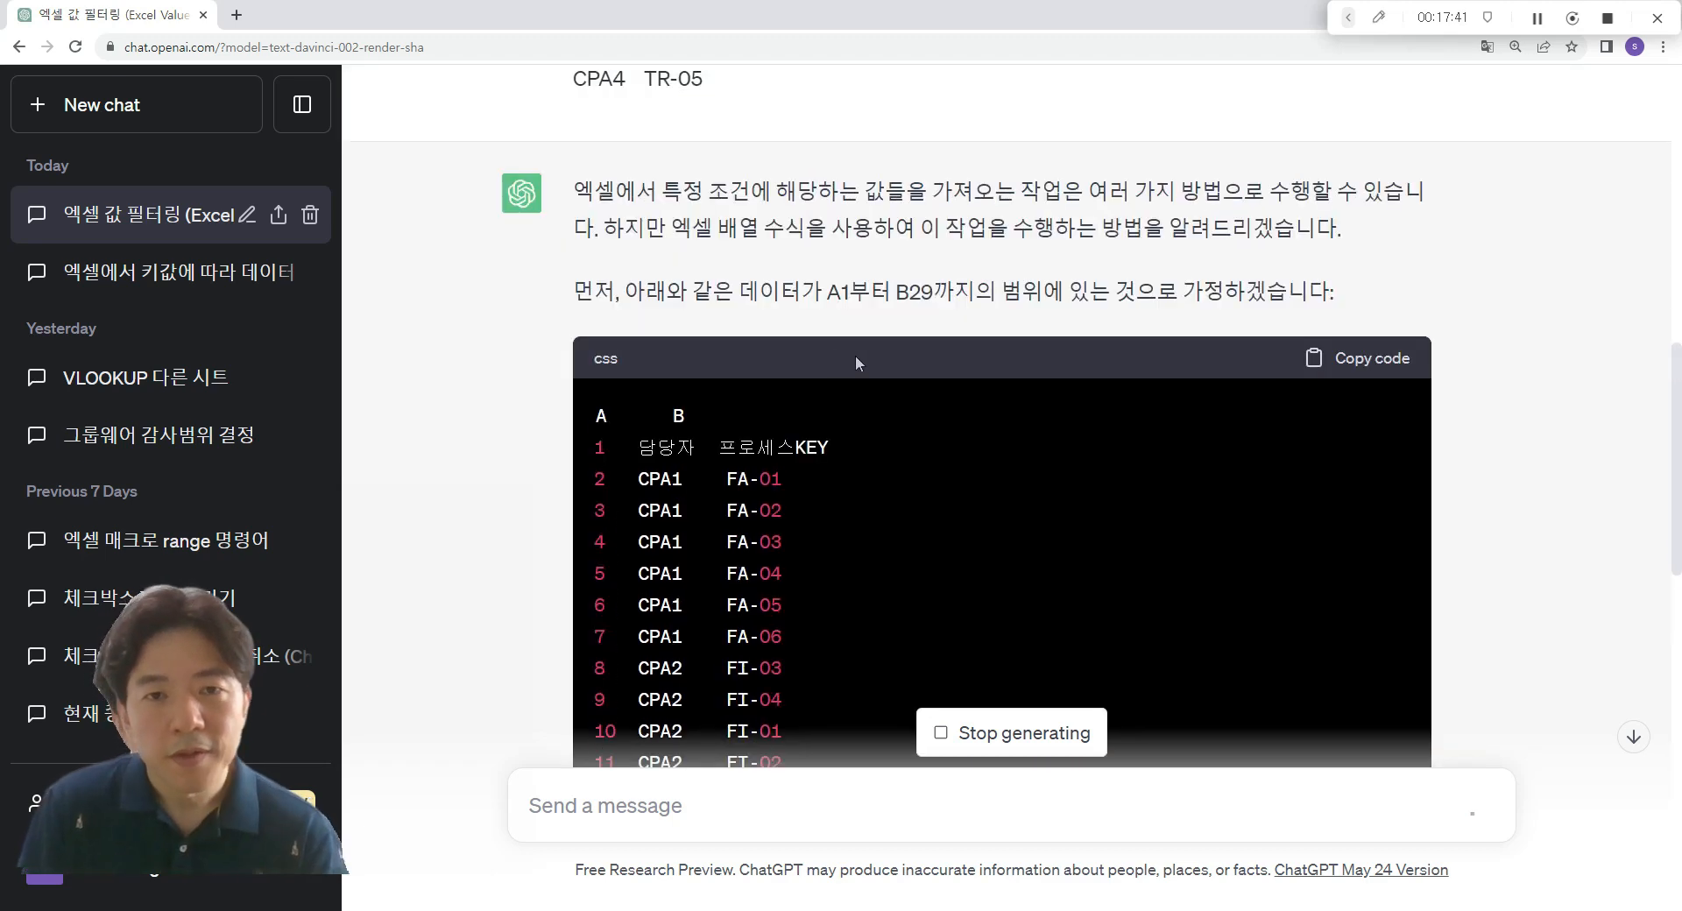
scroll(847, 341, "down", 12)
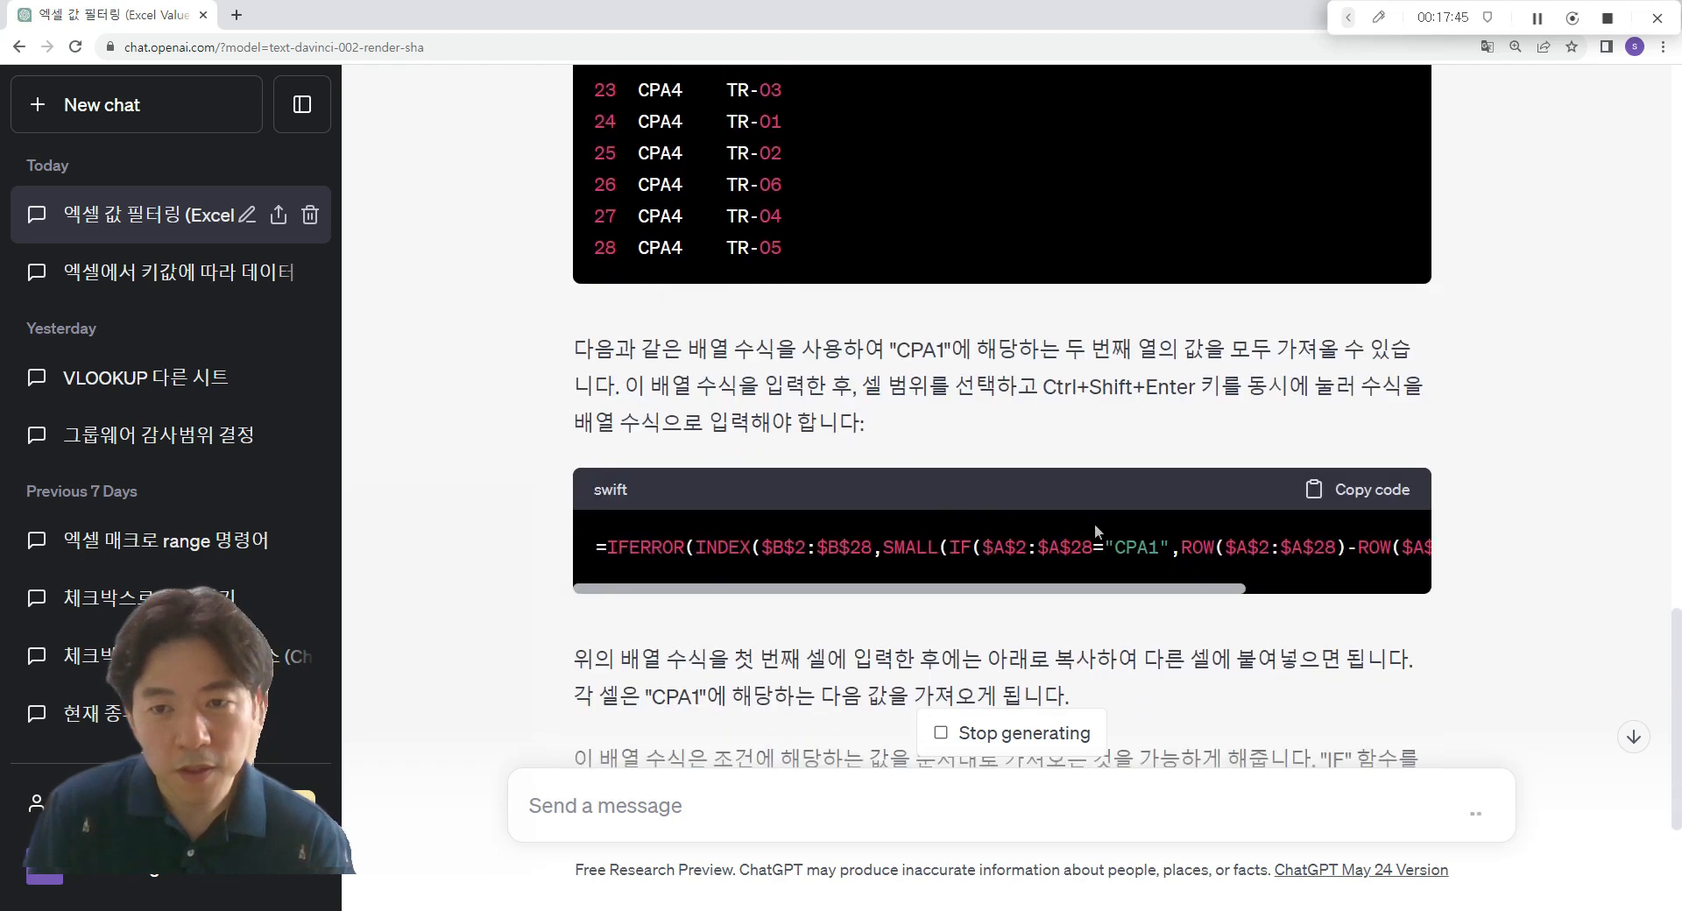
left_click_drag(1184, 596, 1001, 596)
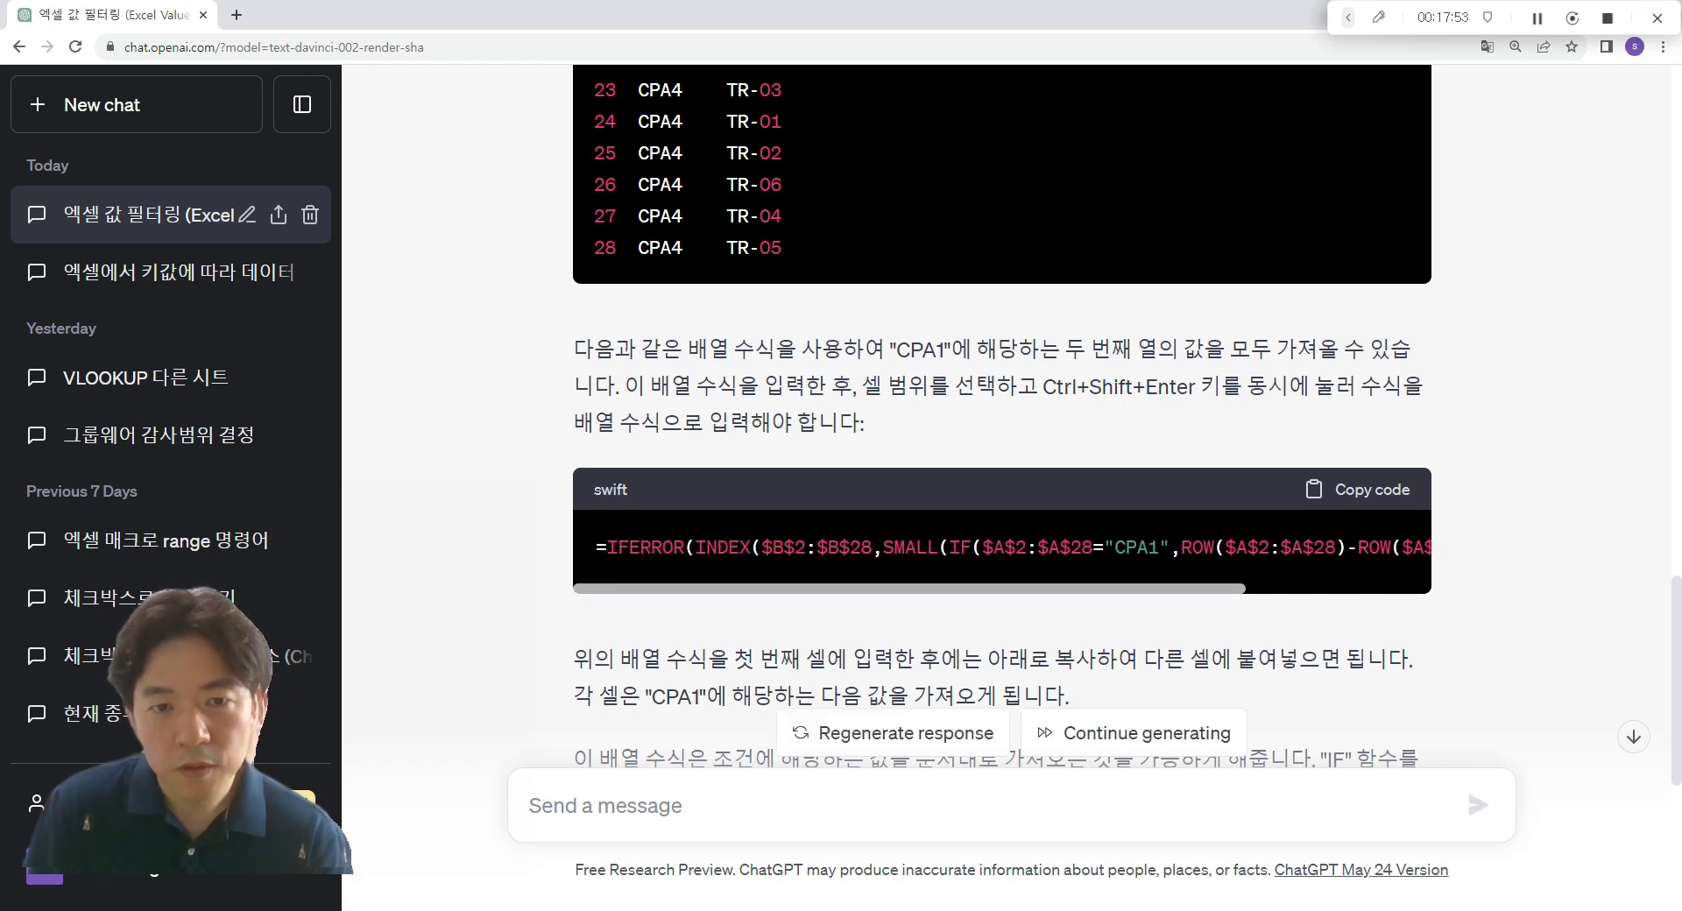
scroll(701, 614, "down", 1)
scroll(818, 579, "down", 1)
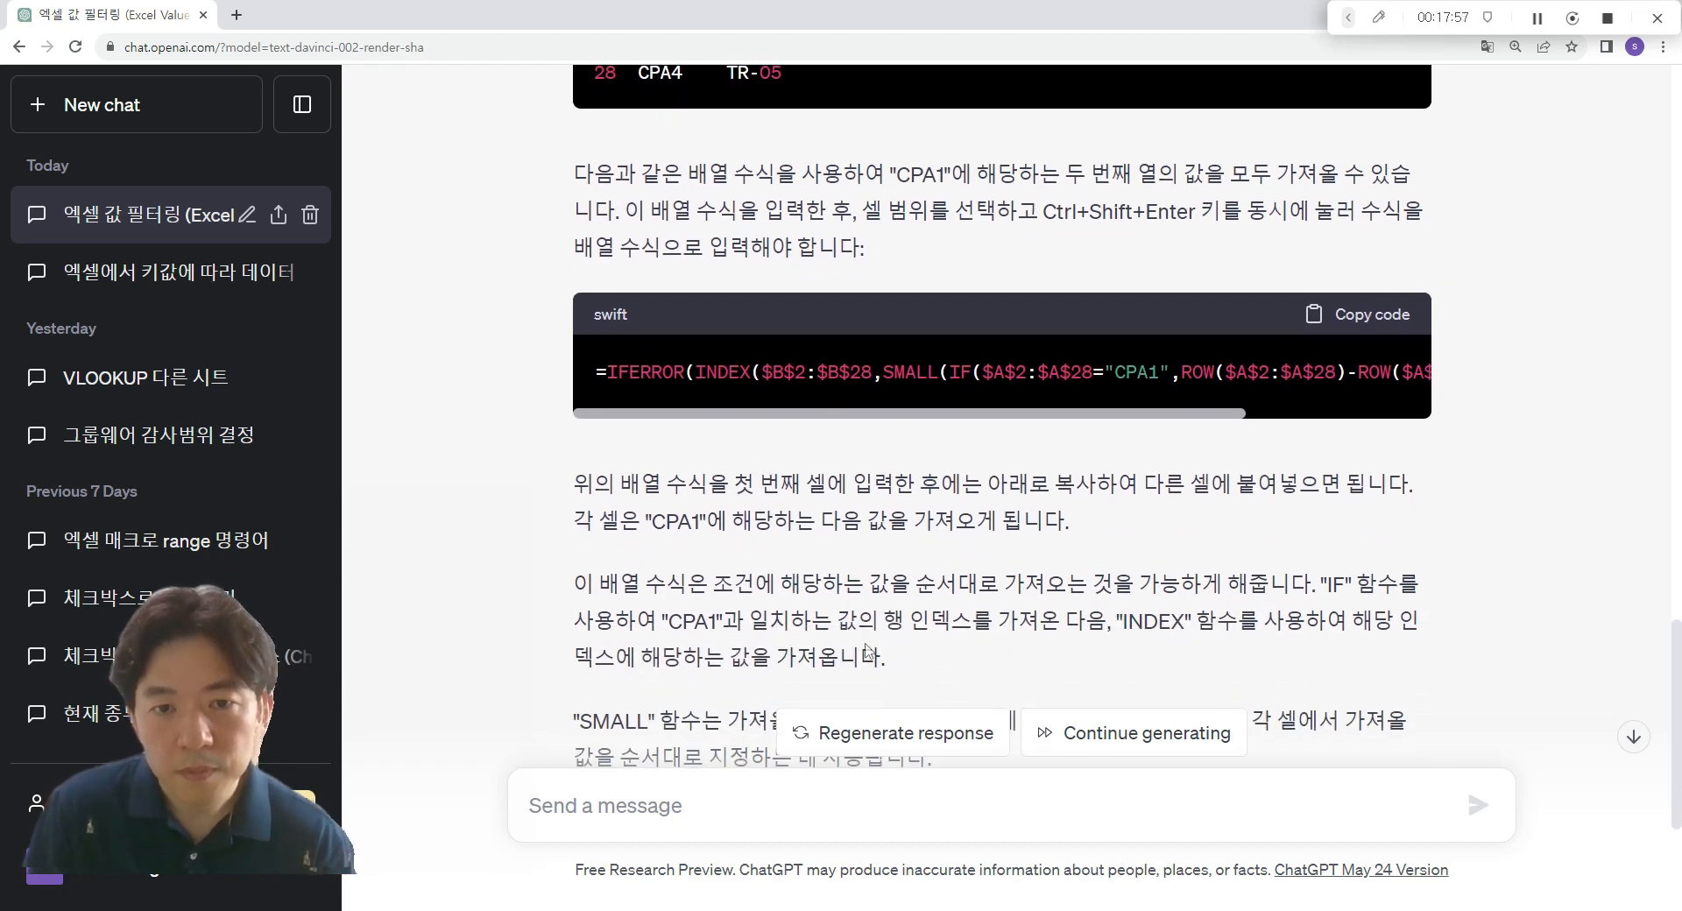
left_click_drag(885, 655, 717, 575)
scroll(898, 541, "down", 2)
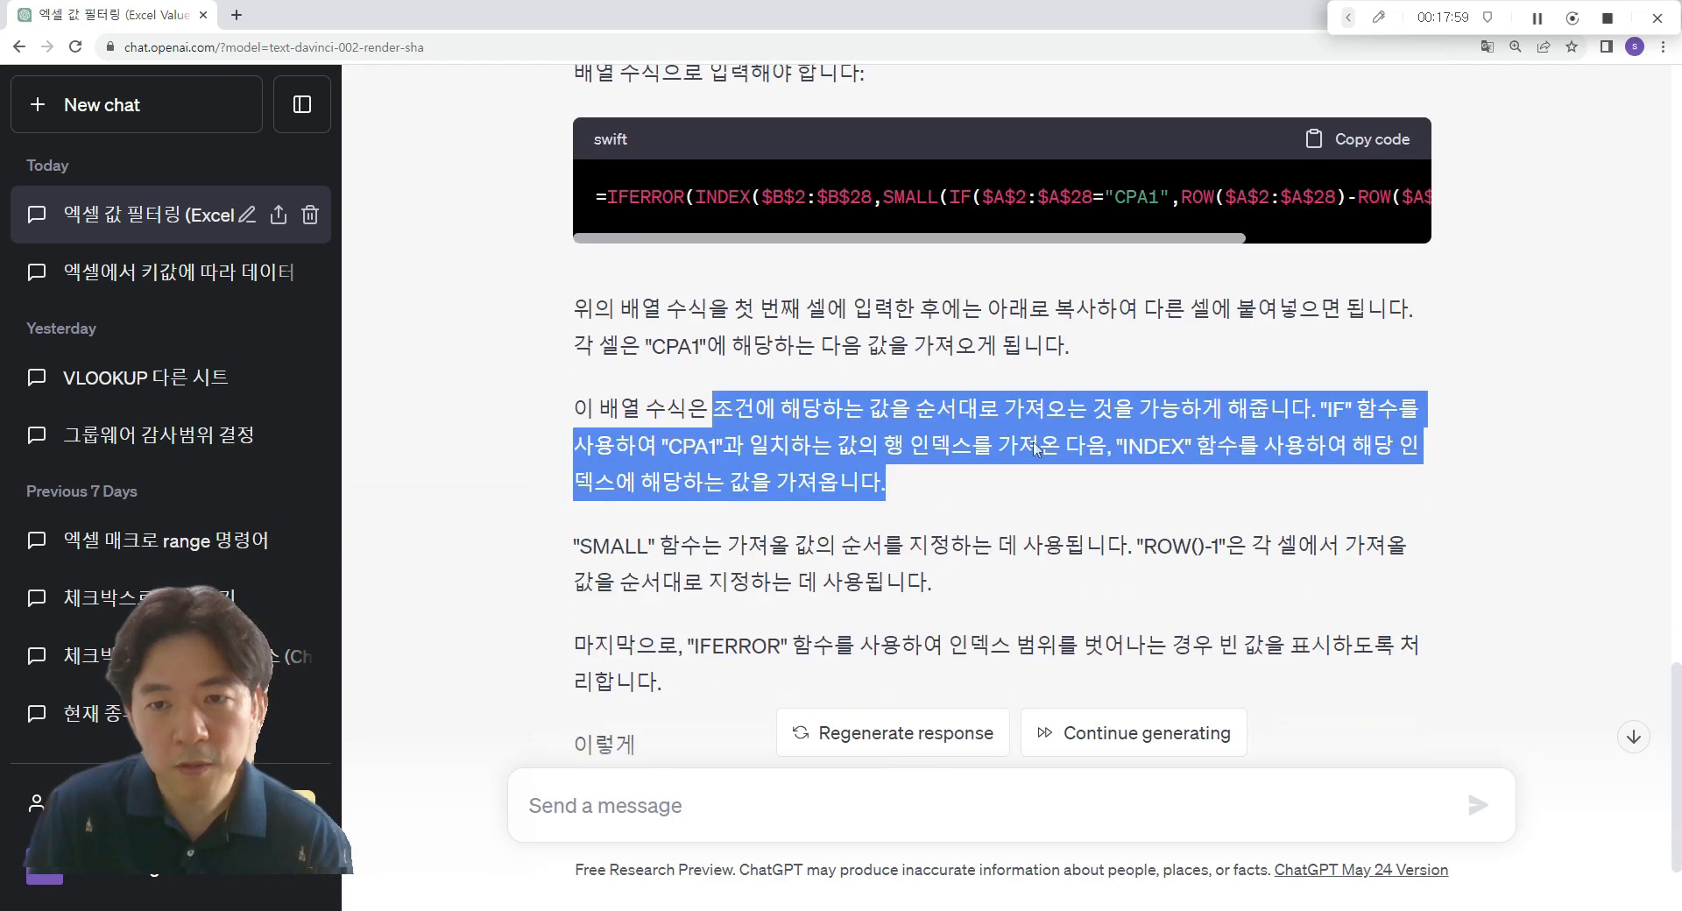
scroll(1111, 425, "down", 2)
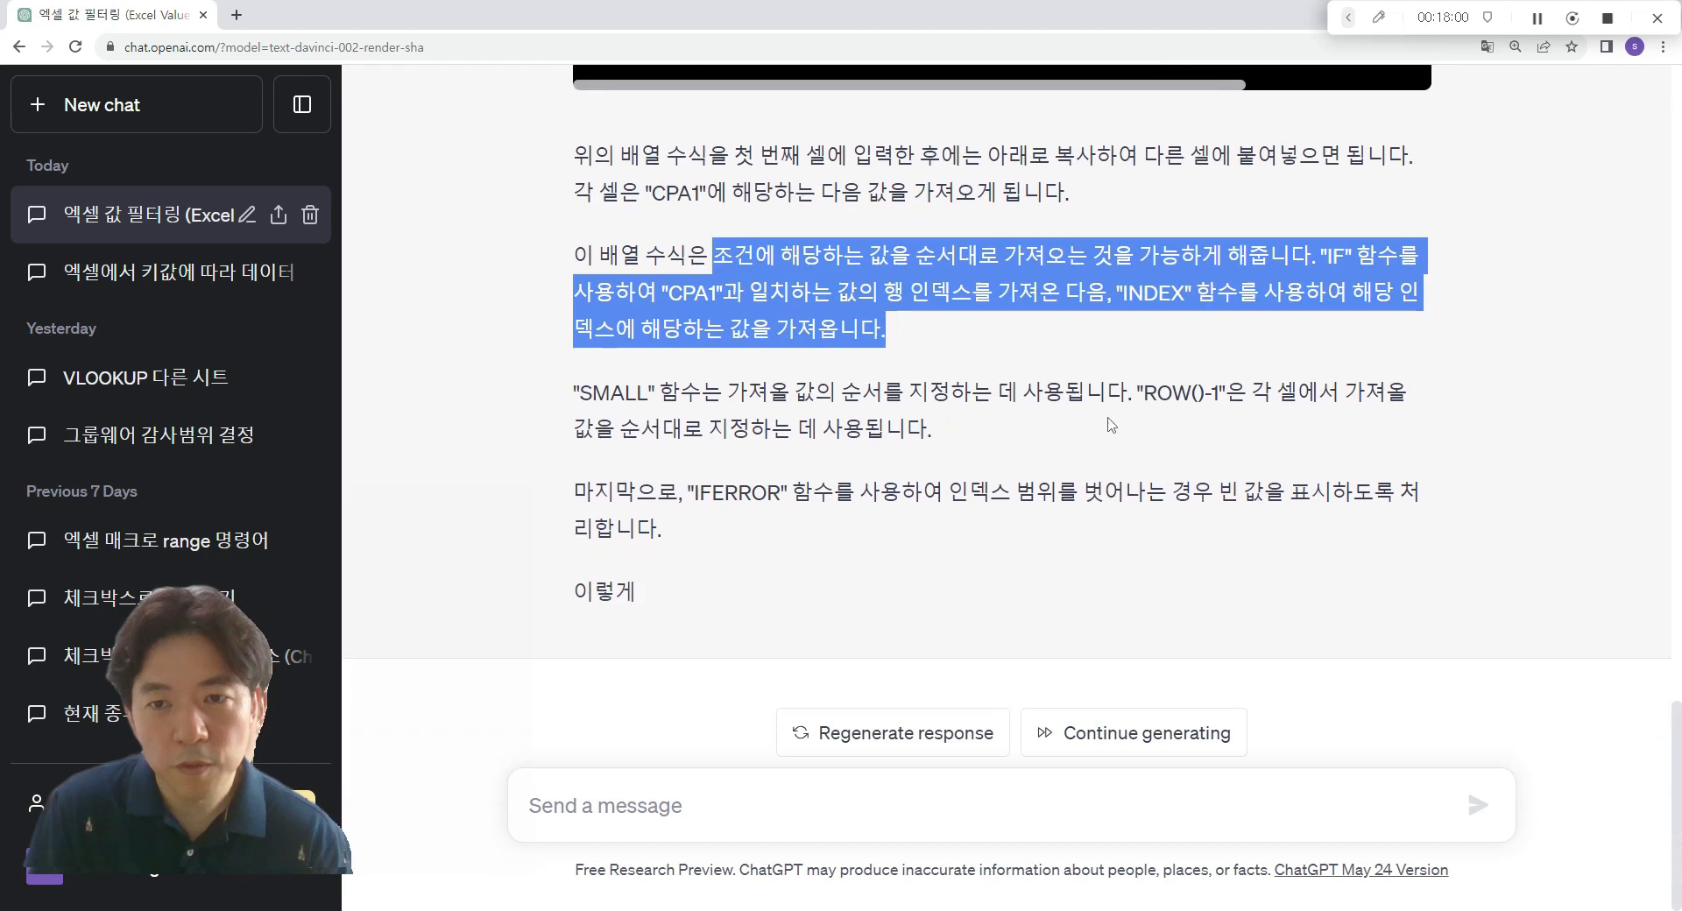
left_click(655, 600)
- Copy the IFERROR/INDEX/SMALL array formula from the answer and enter it in cell H2 of the Excel sheet
scroll(739, 572, "up", 3)
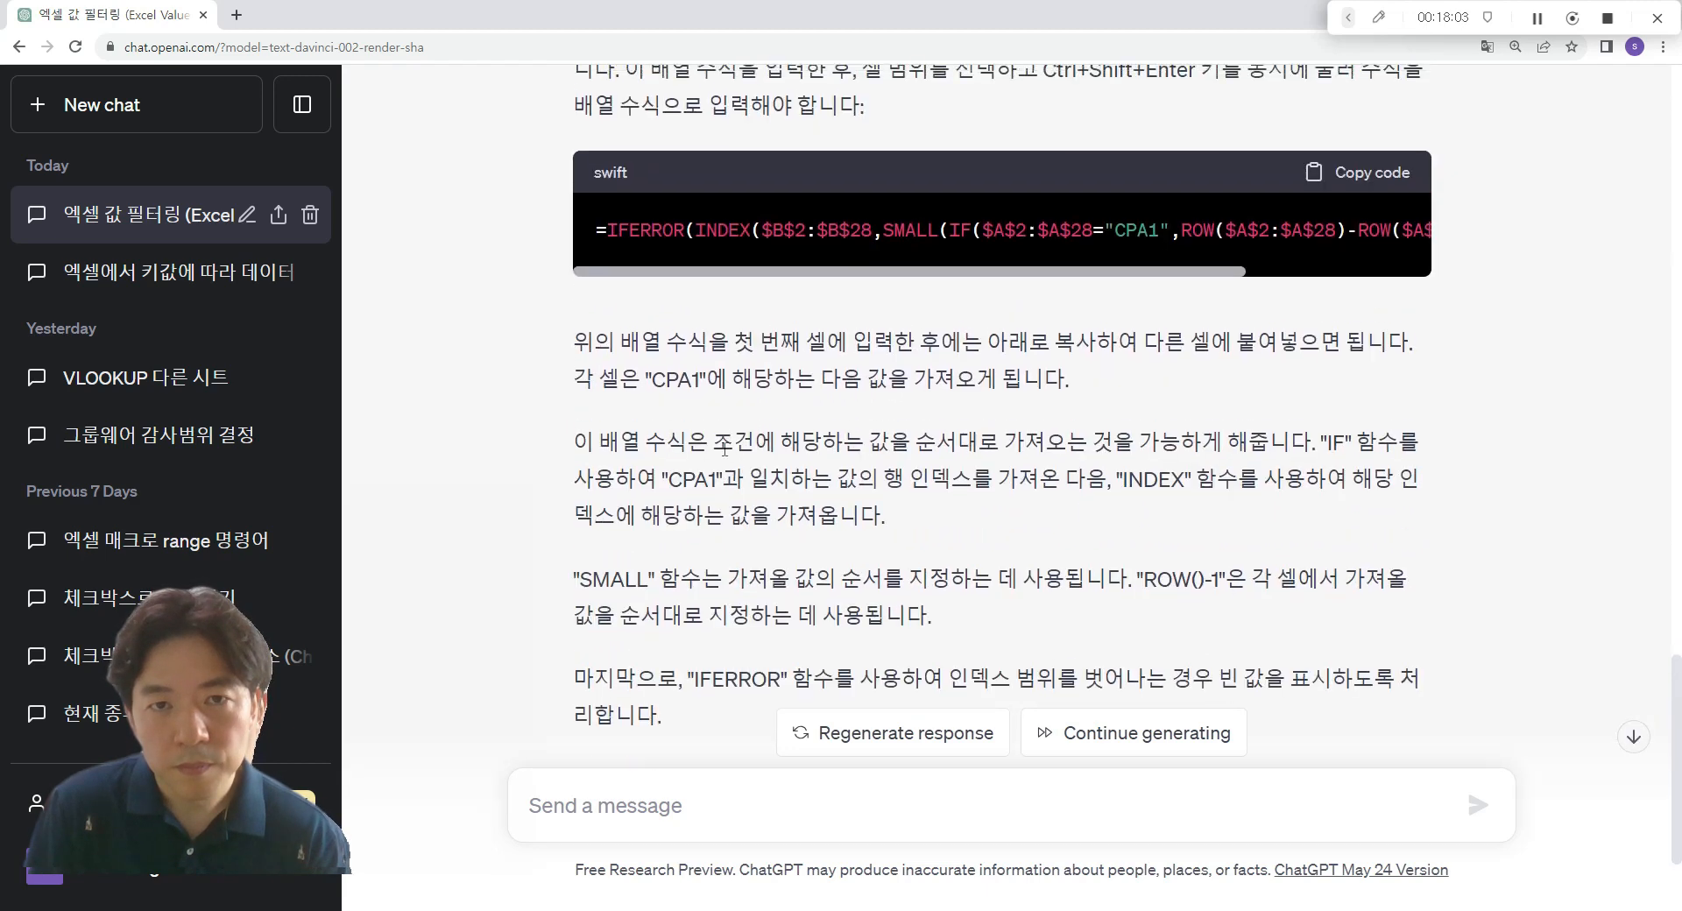
left_click_drag(595, 306, 1549, 318)
key("ctrl+c")
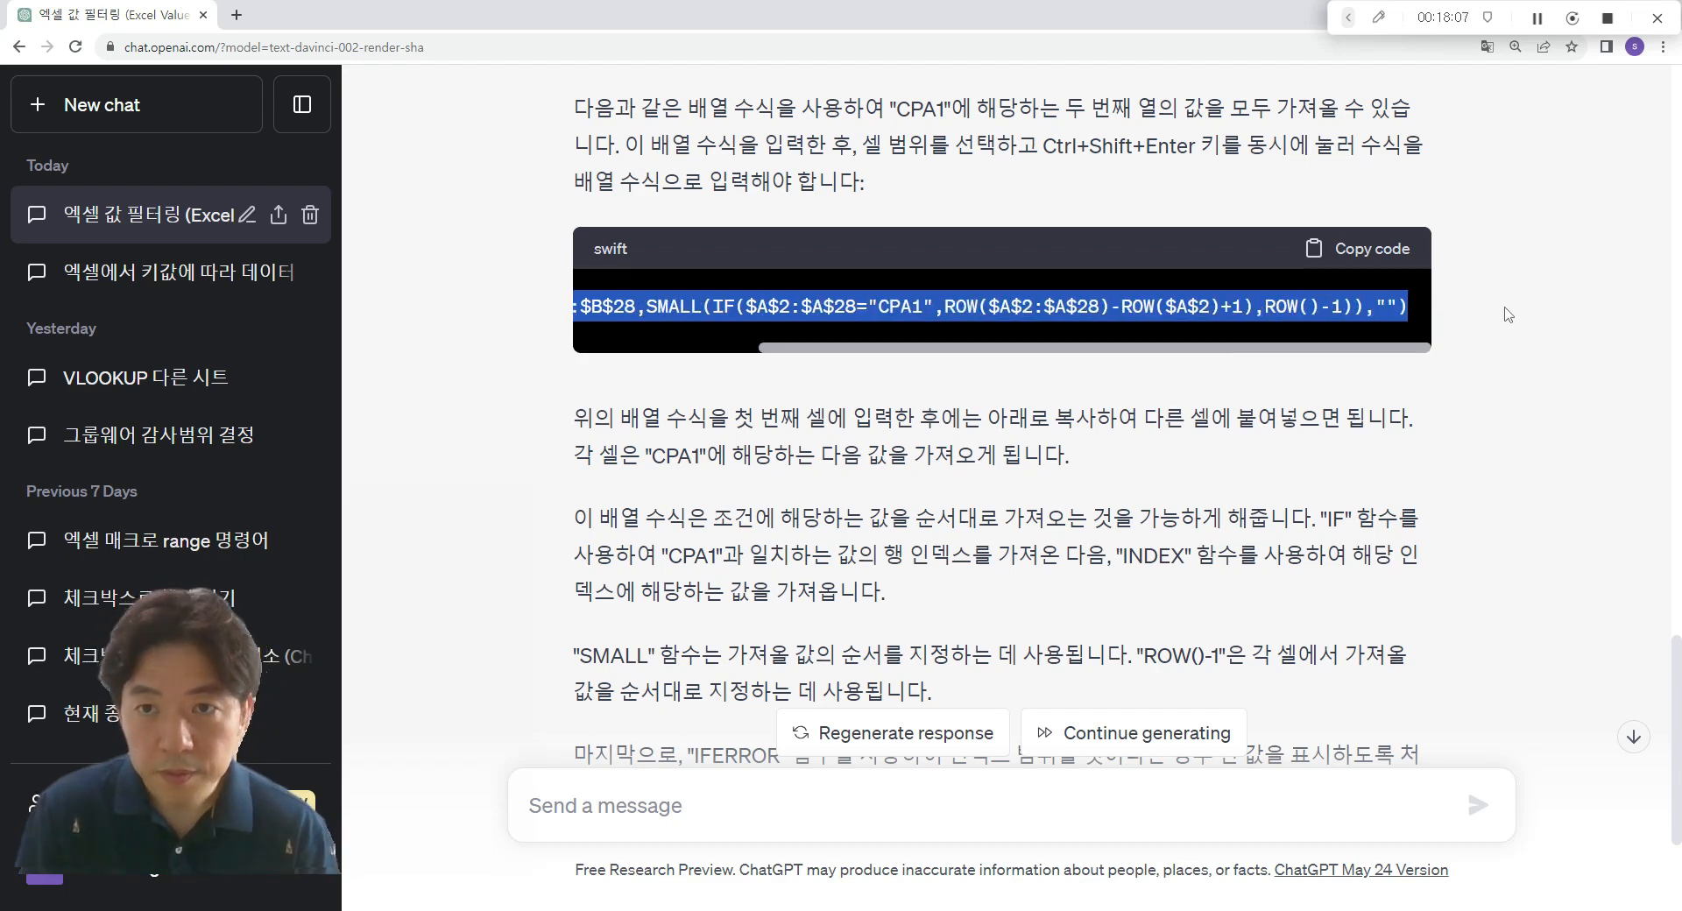
key("alt+Tab")
double_click(531, 268)
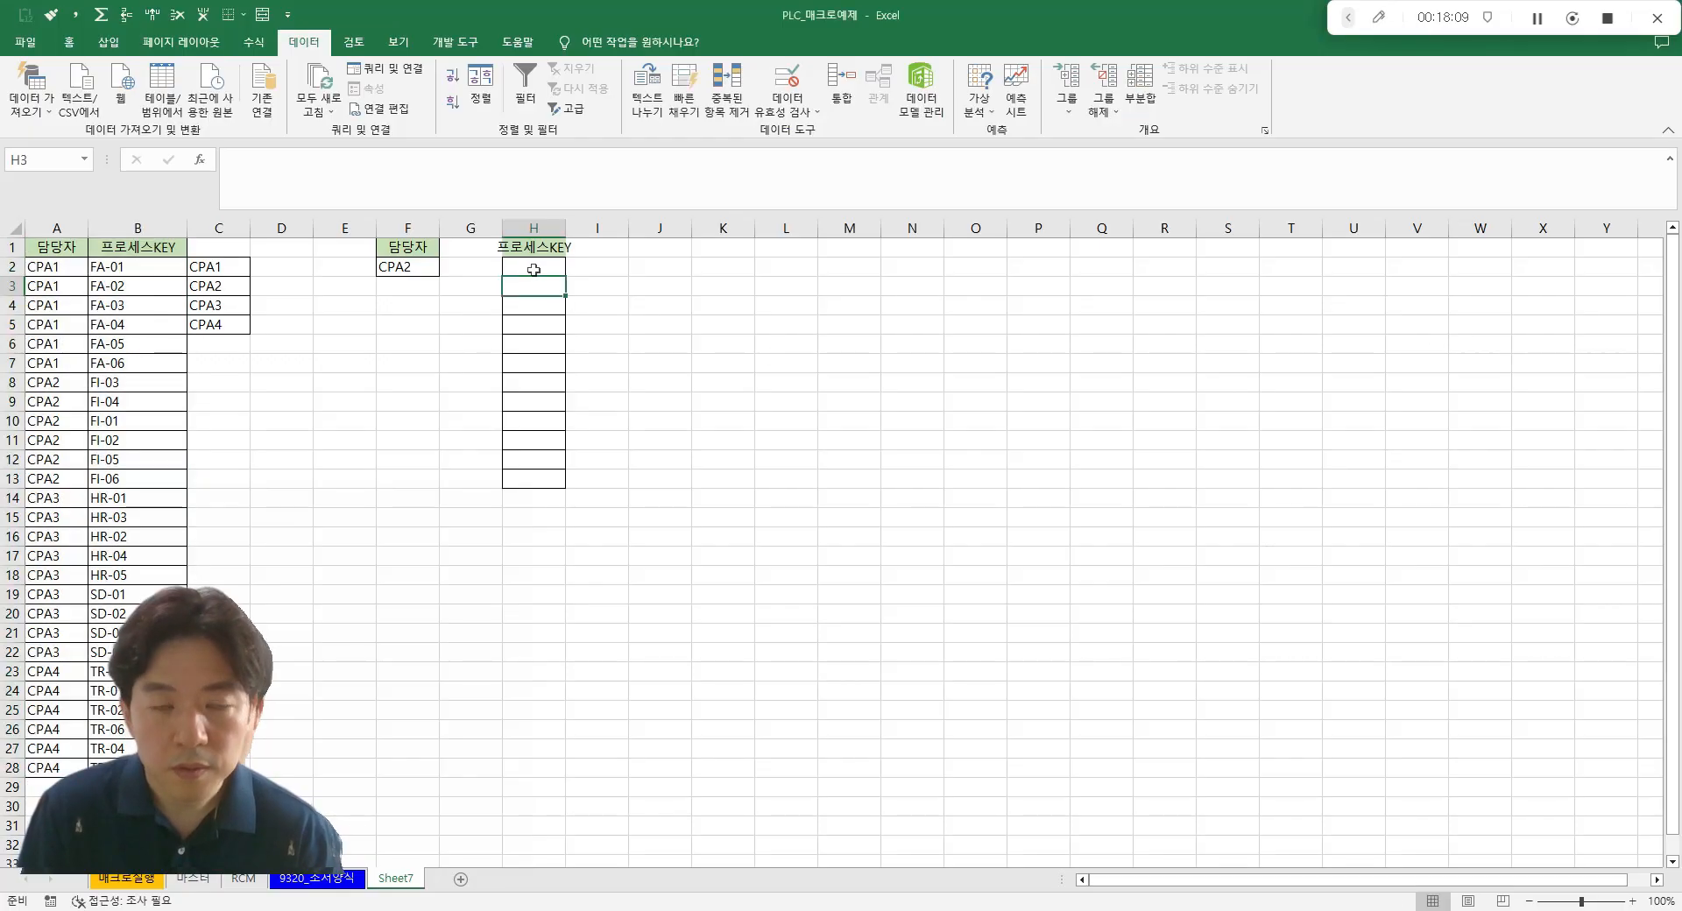
key("ctrl+v")
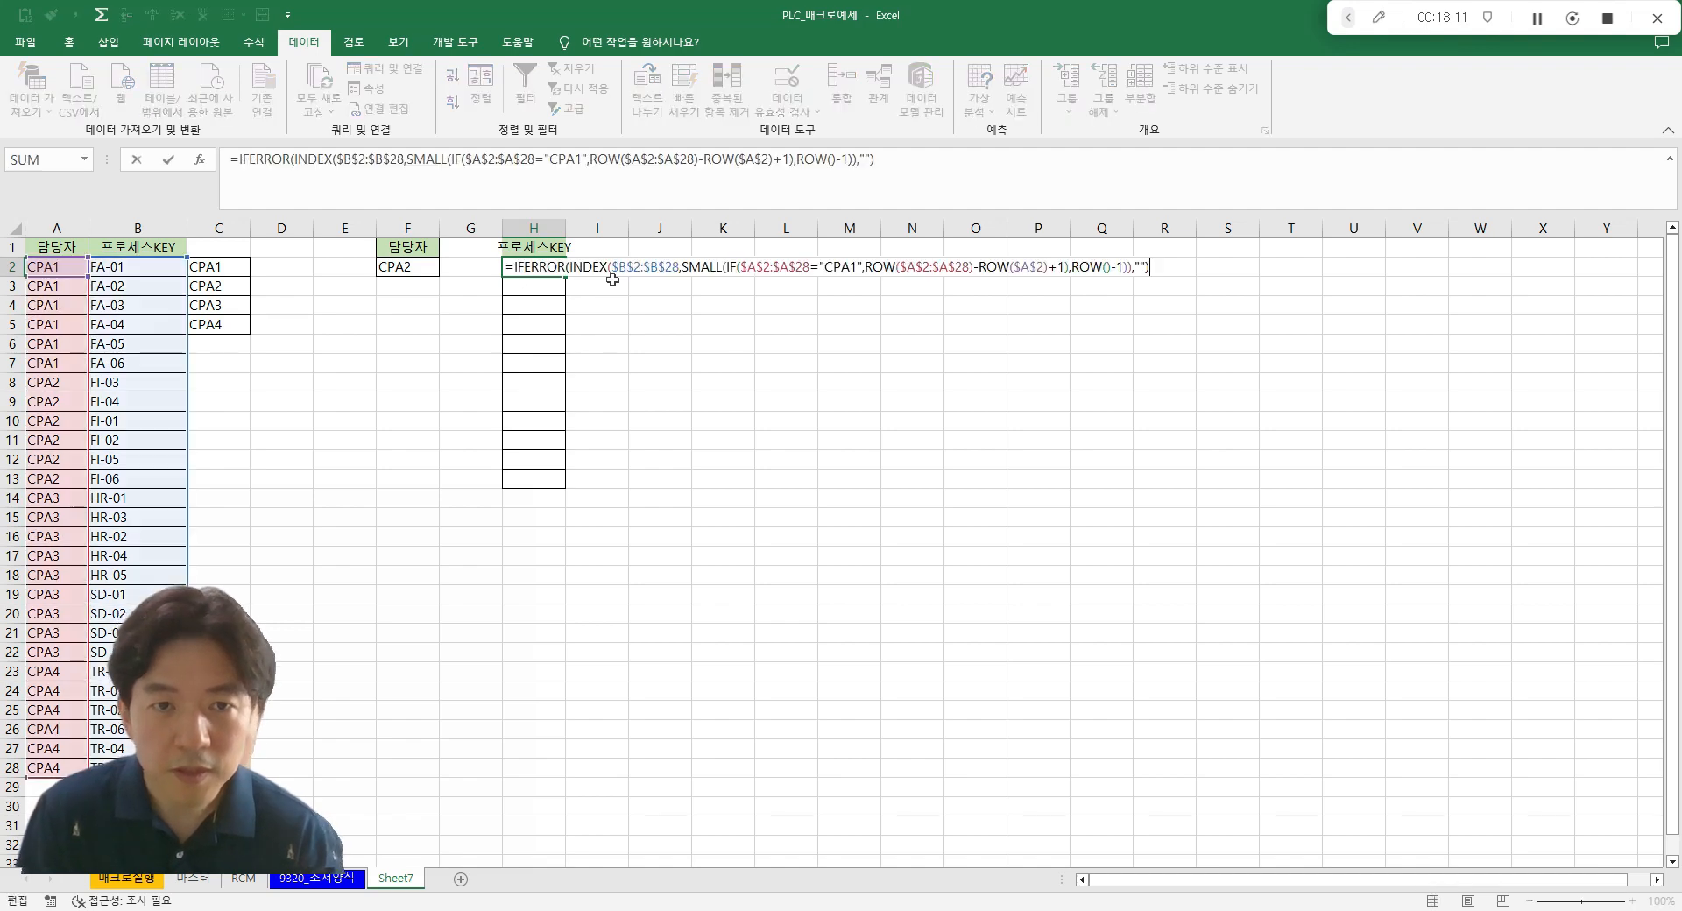
key("Tab")
- Replace the "CPA1" criterion in H2's formula with a reference to cell F2
double_click(544, 266)
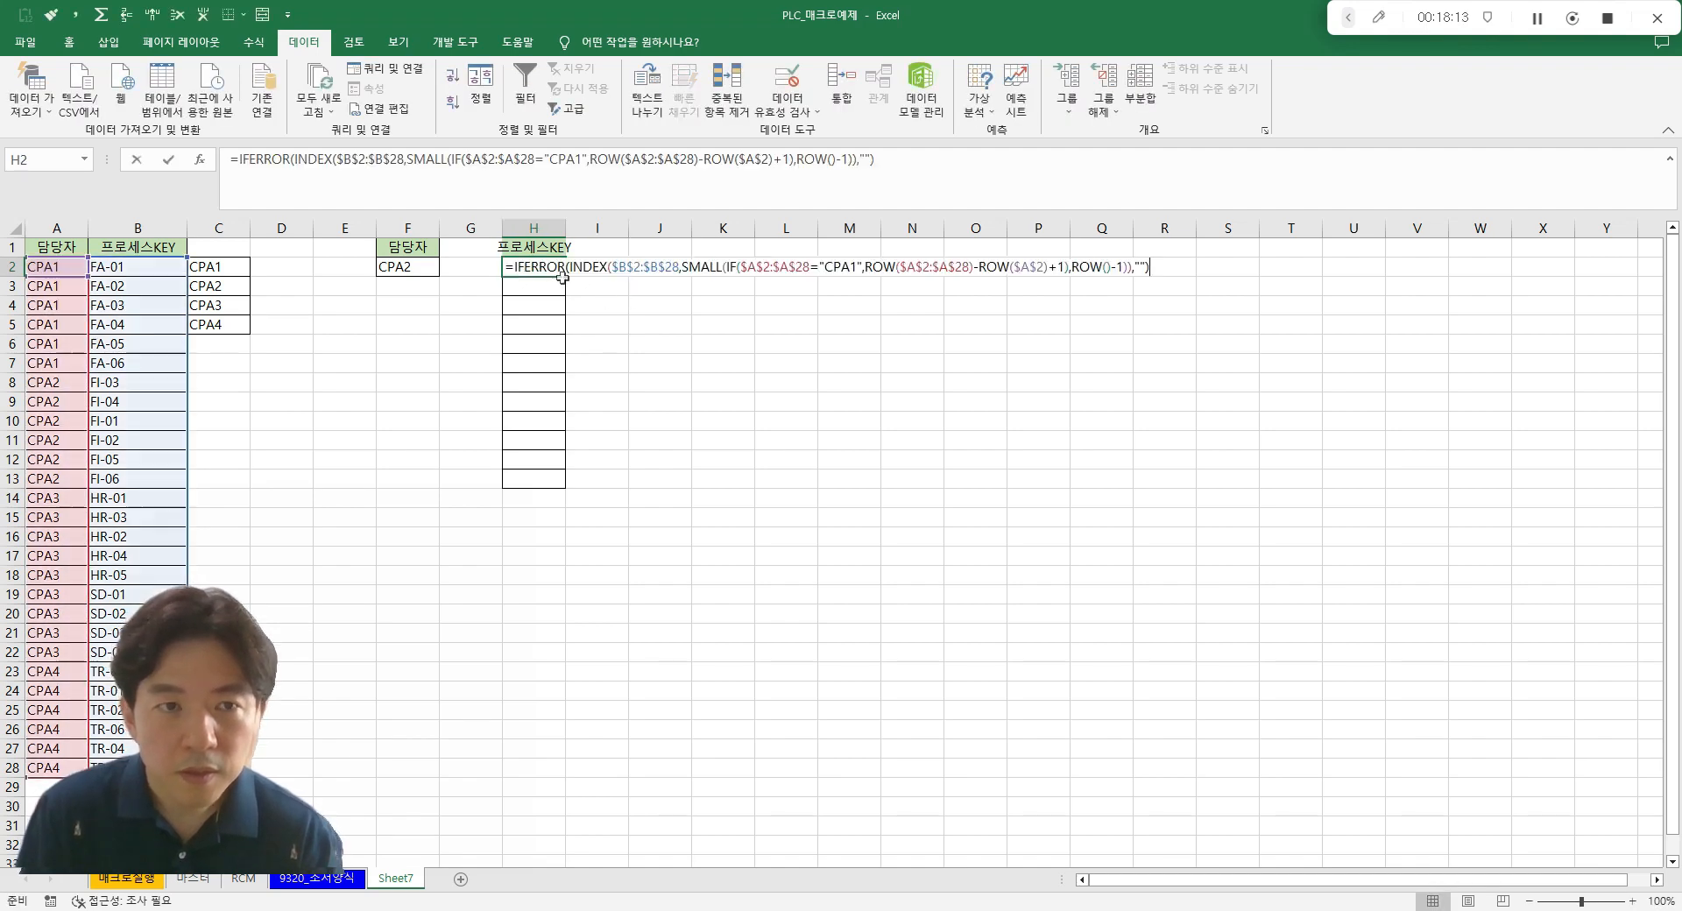
scroll(479, 386, "down", 1)
scroll(479, 386, "down", 1)
scroll(479, 387, "up", 2)
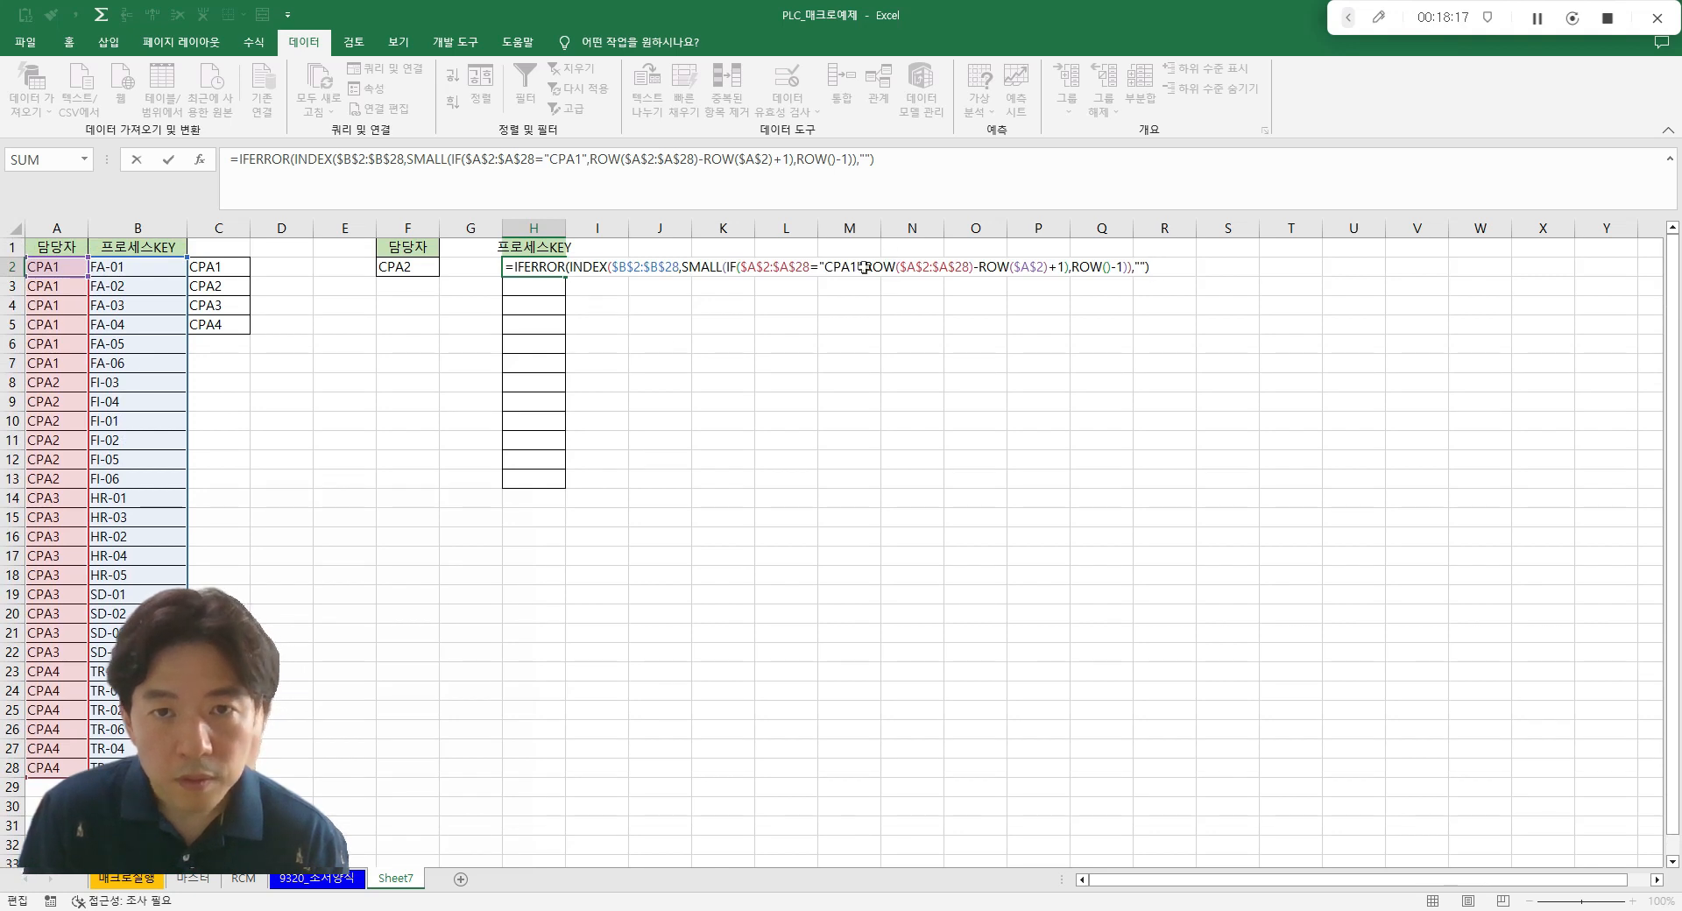
left_click_drag(822, 265, 860, 269)
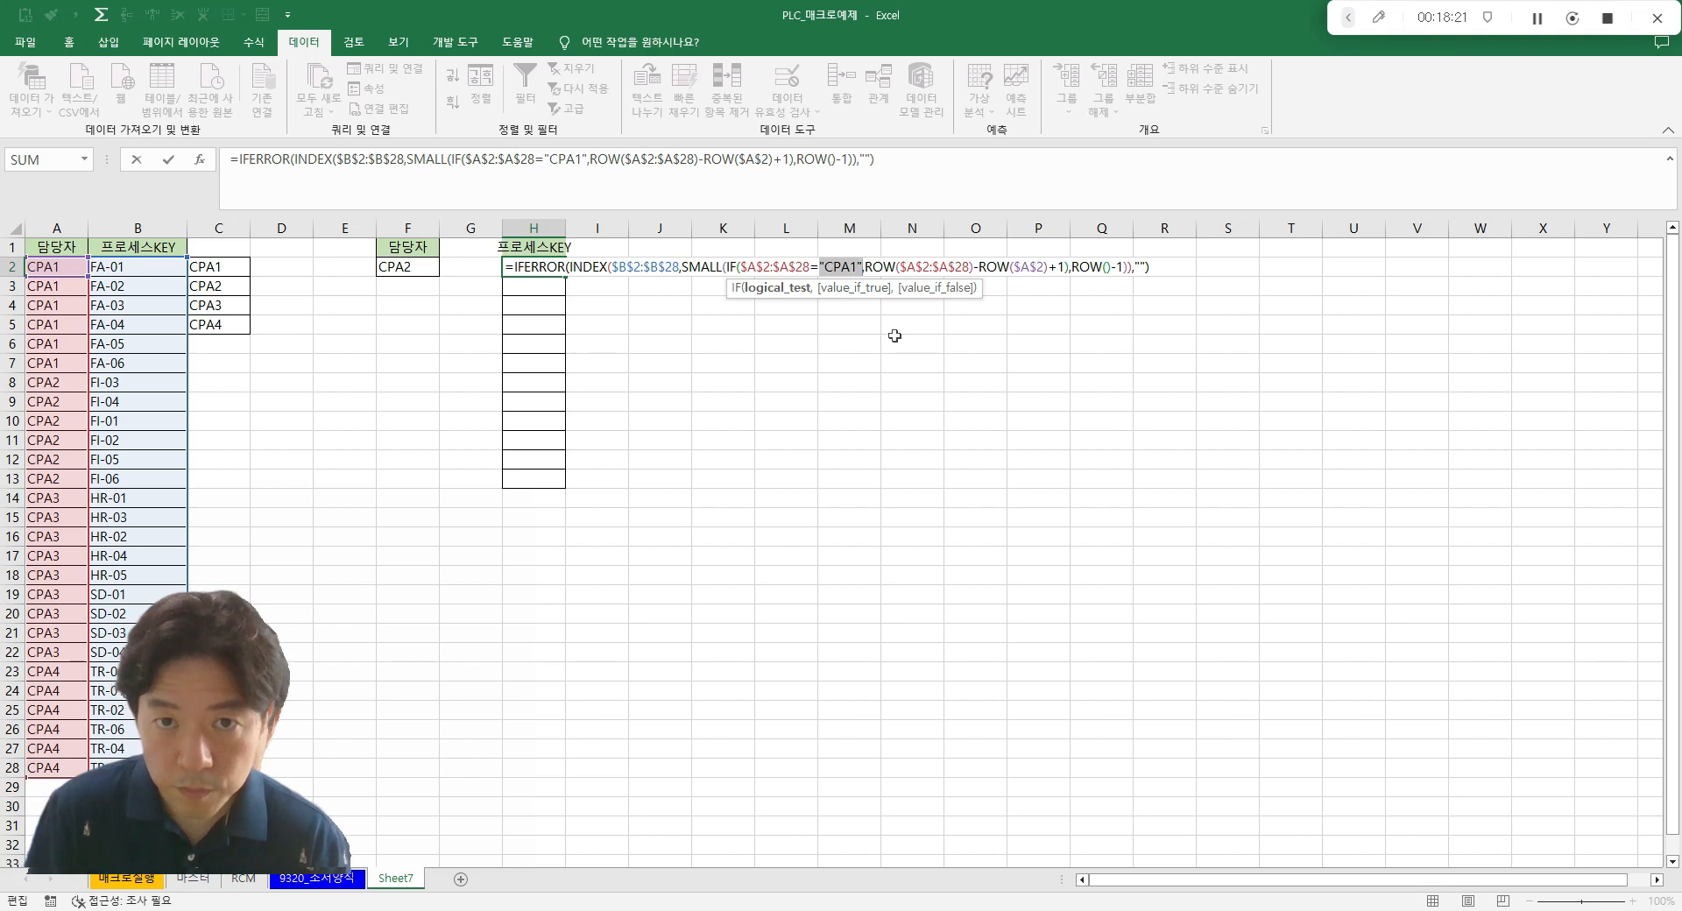
key("BackSpace")
left_click(410, 266)
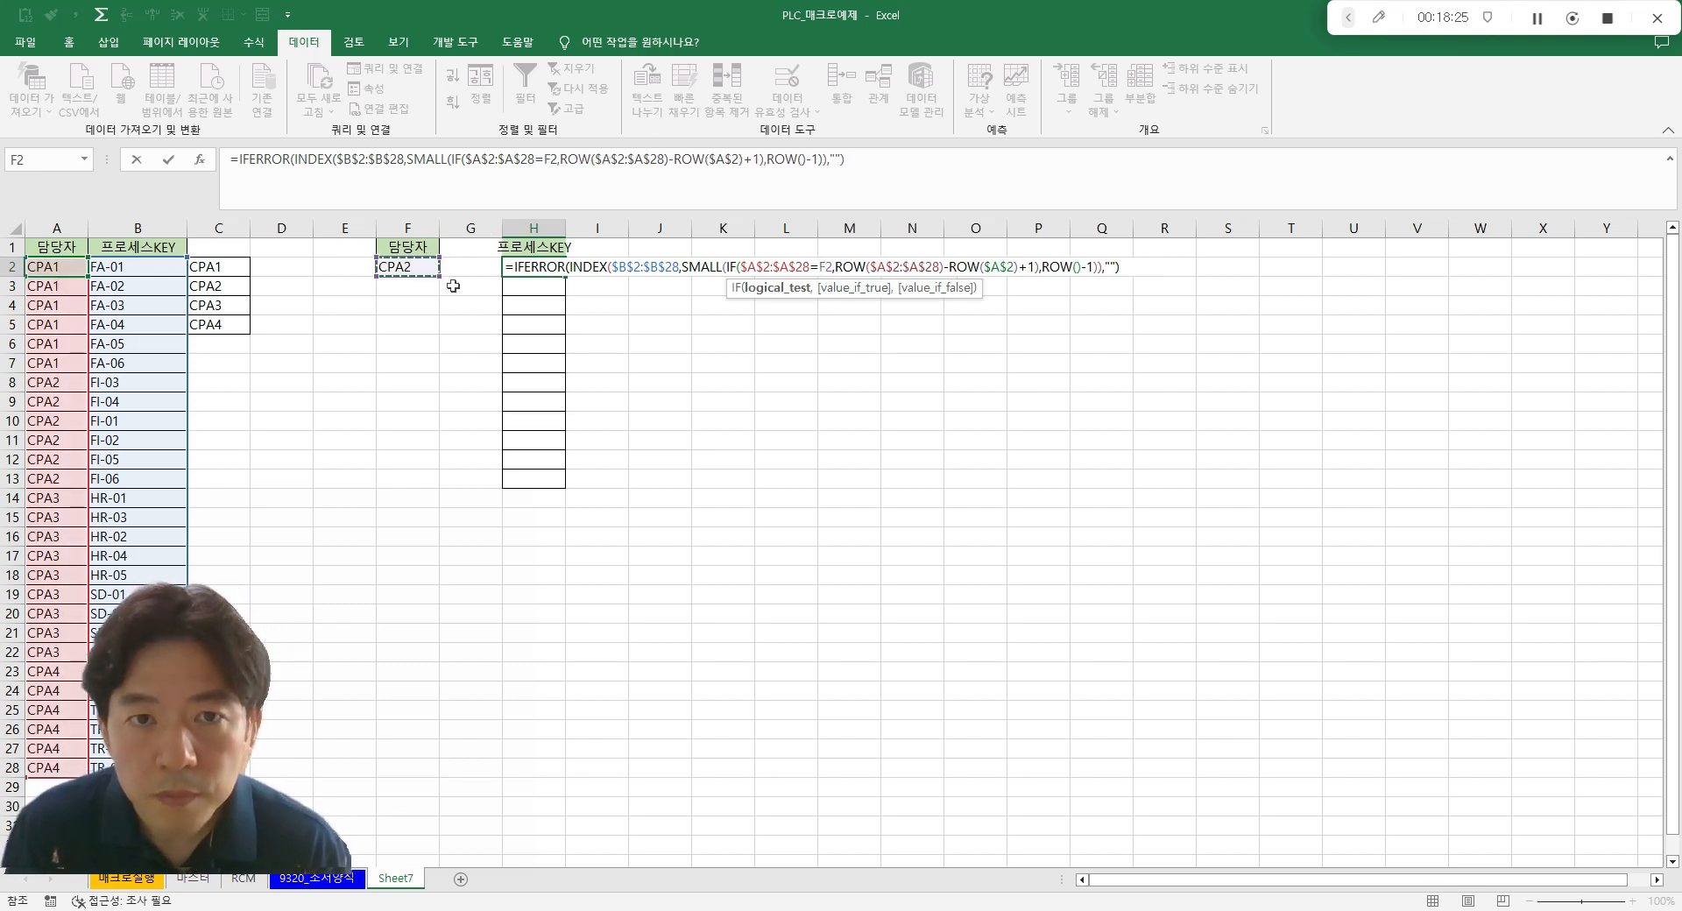
key("ctrl+Return")
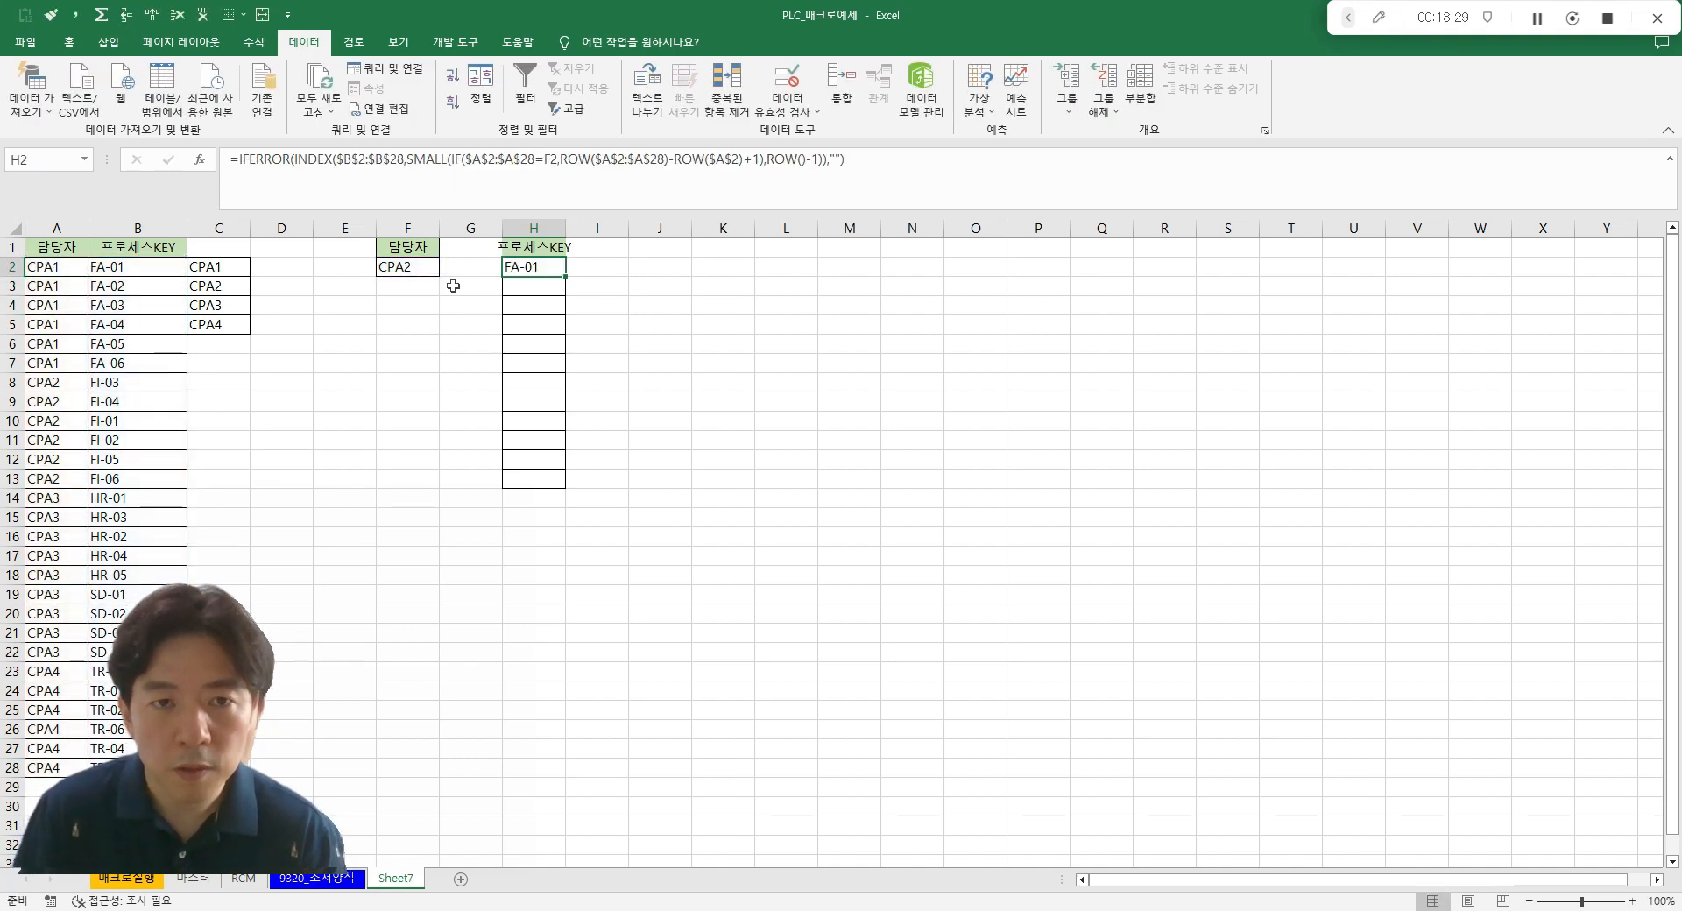
left_click(539, 475, "shift")
key("F2")
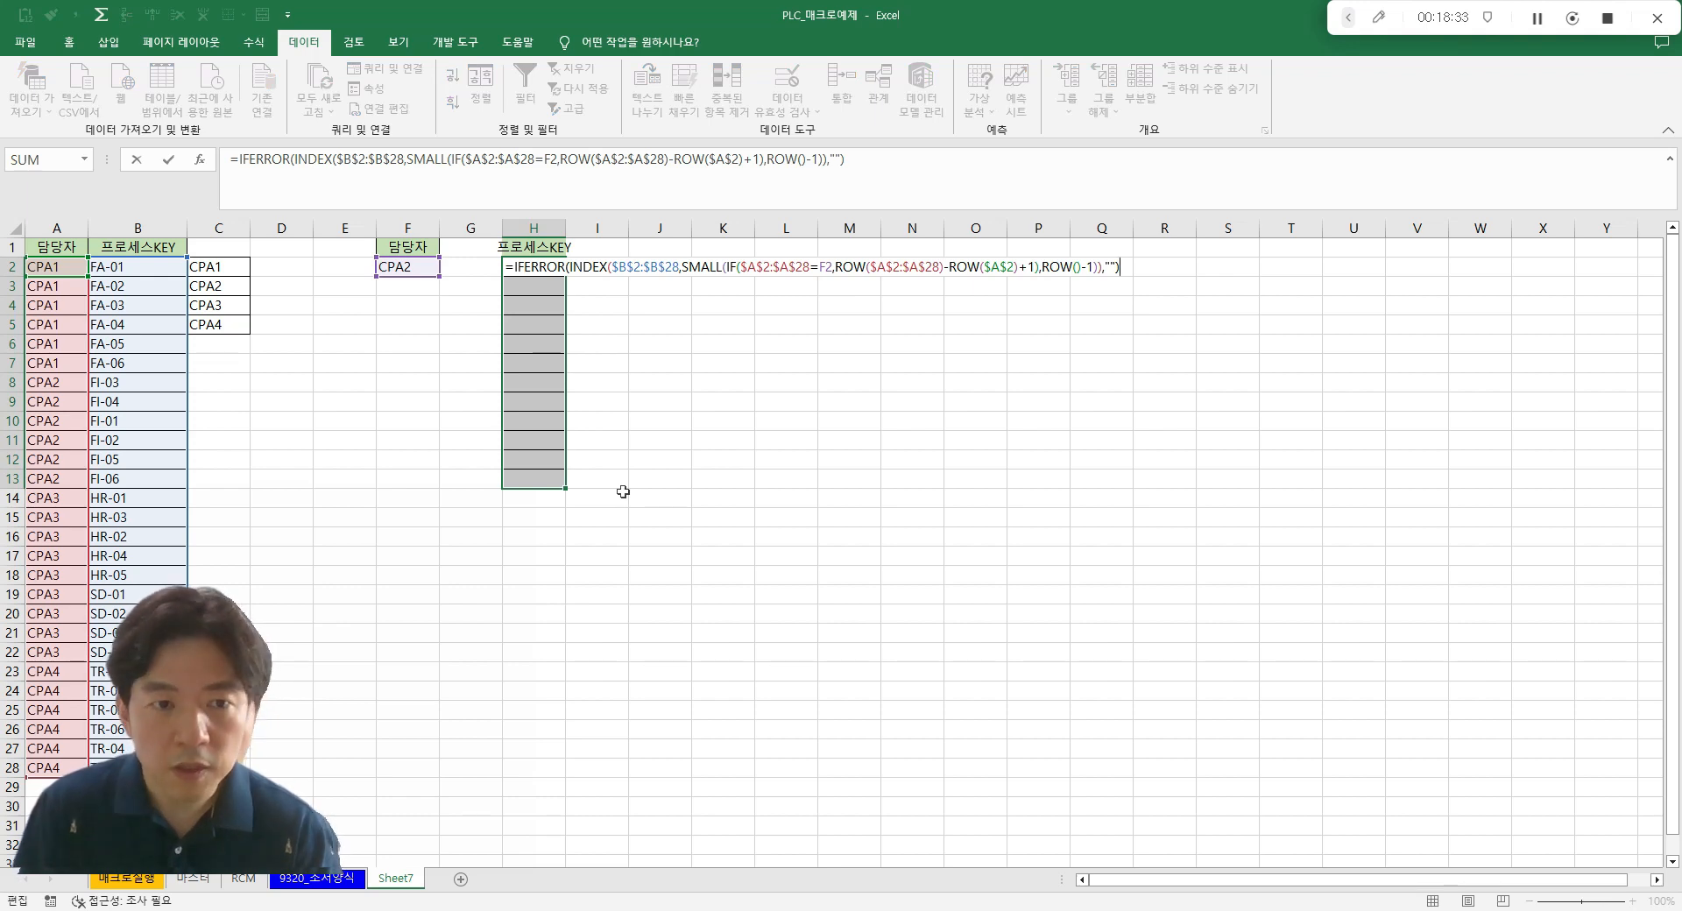
key("Return")
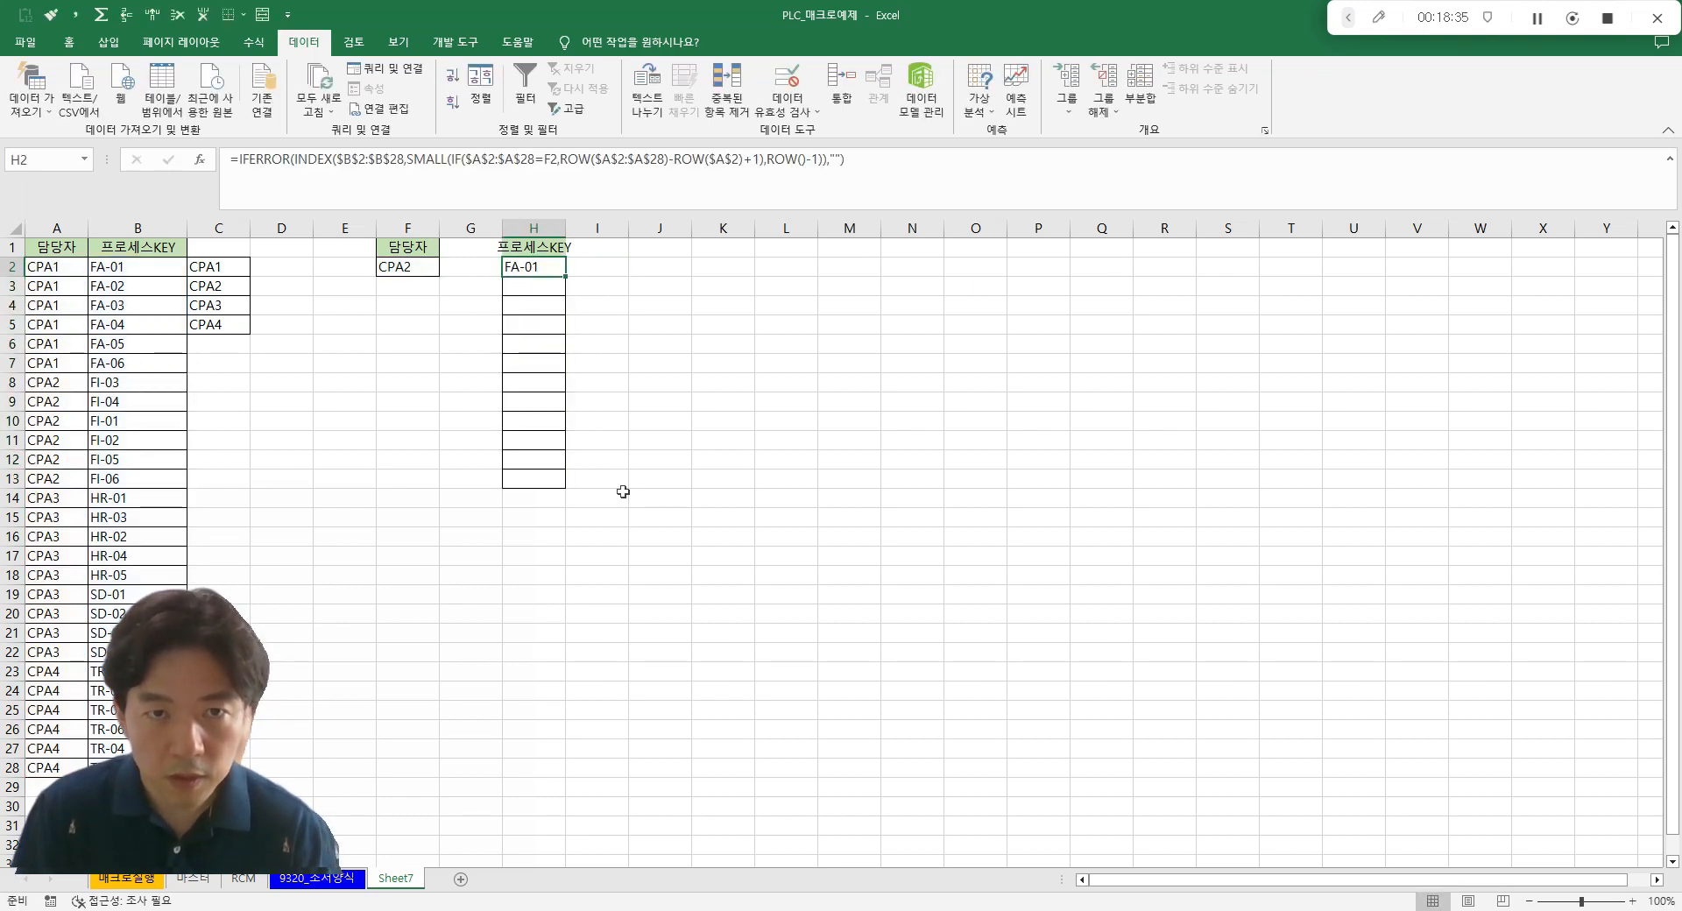
- Enter H2's formula as one array formula across the 프로세스KEY result cells H2:H13
key("shift+Down")
key("shift+Down")
key("shift+Down")
key("shift+Down")
key("shift+Down")
key("shift+Down")
key("shift+Down")
key("shift+Down")
key("shift+Down")
key("shift+Down")
key("shift+Down")
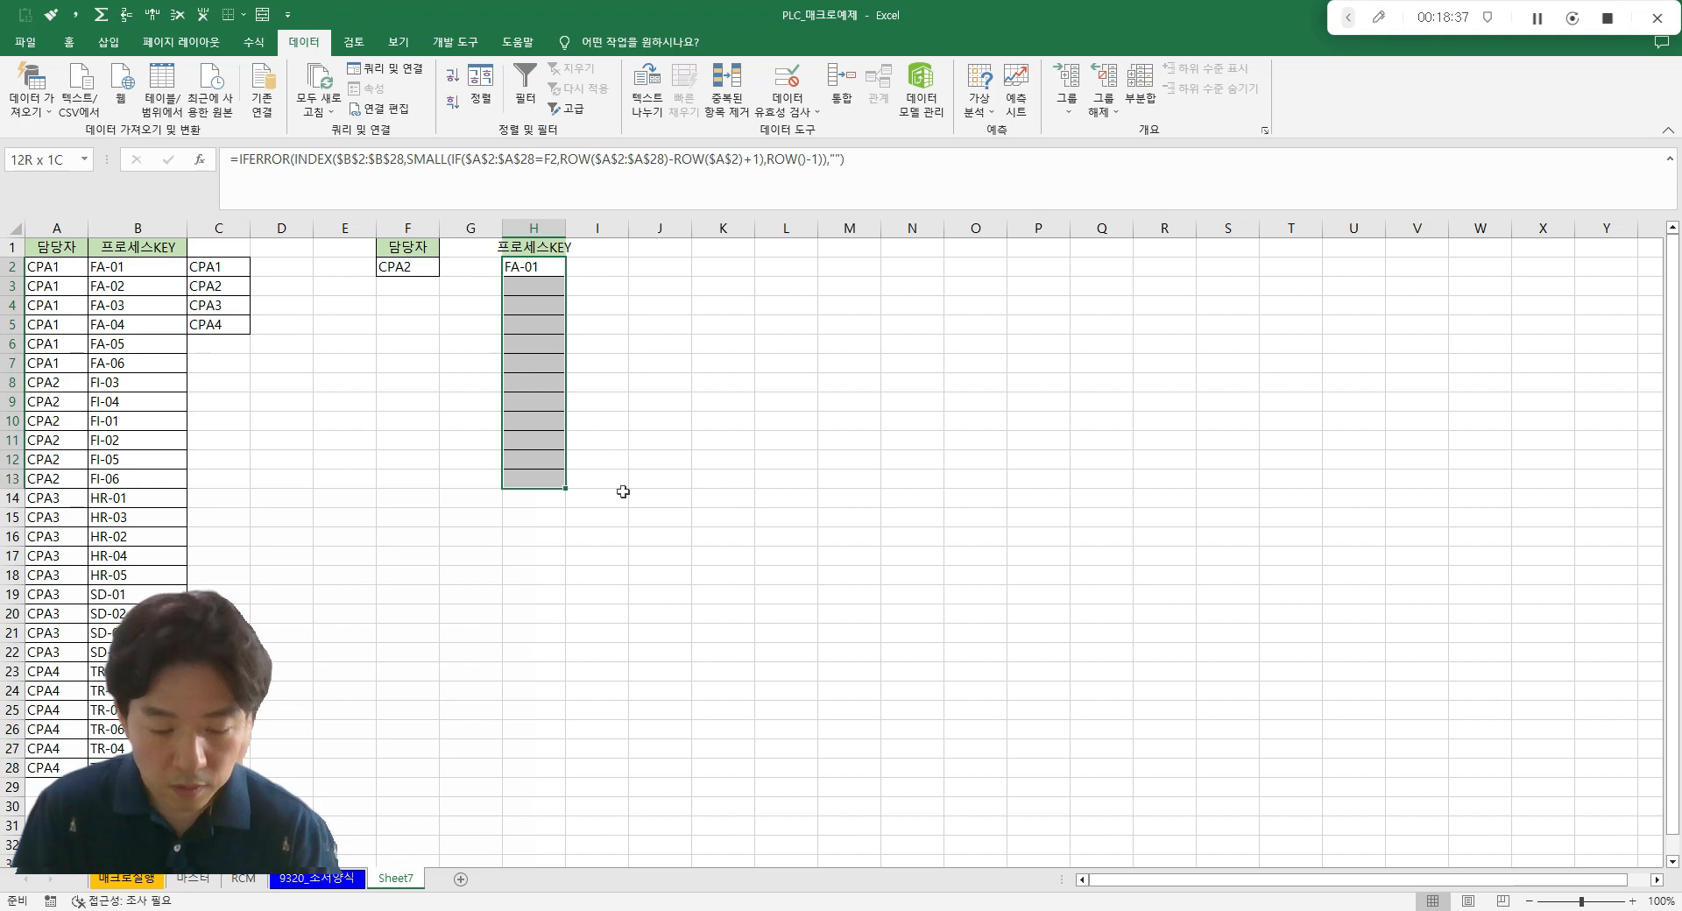
key("F2")
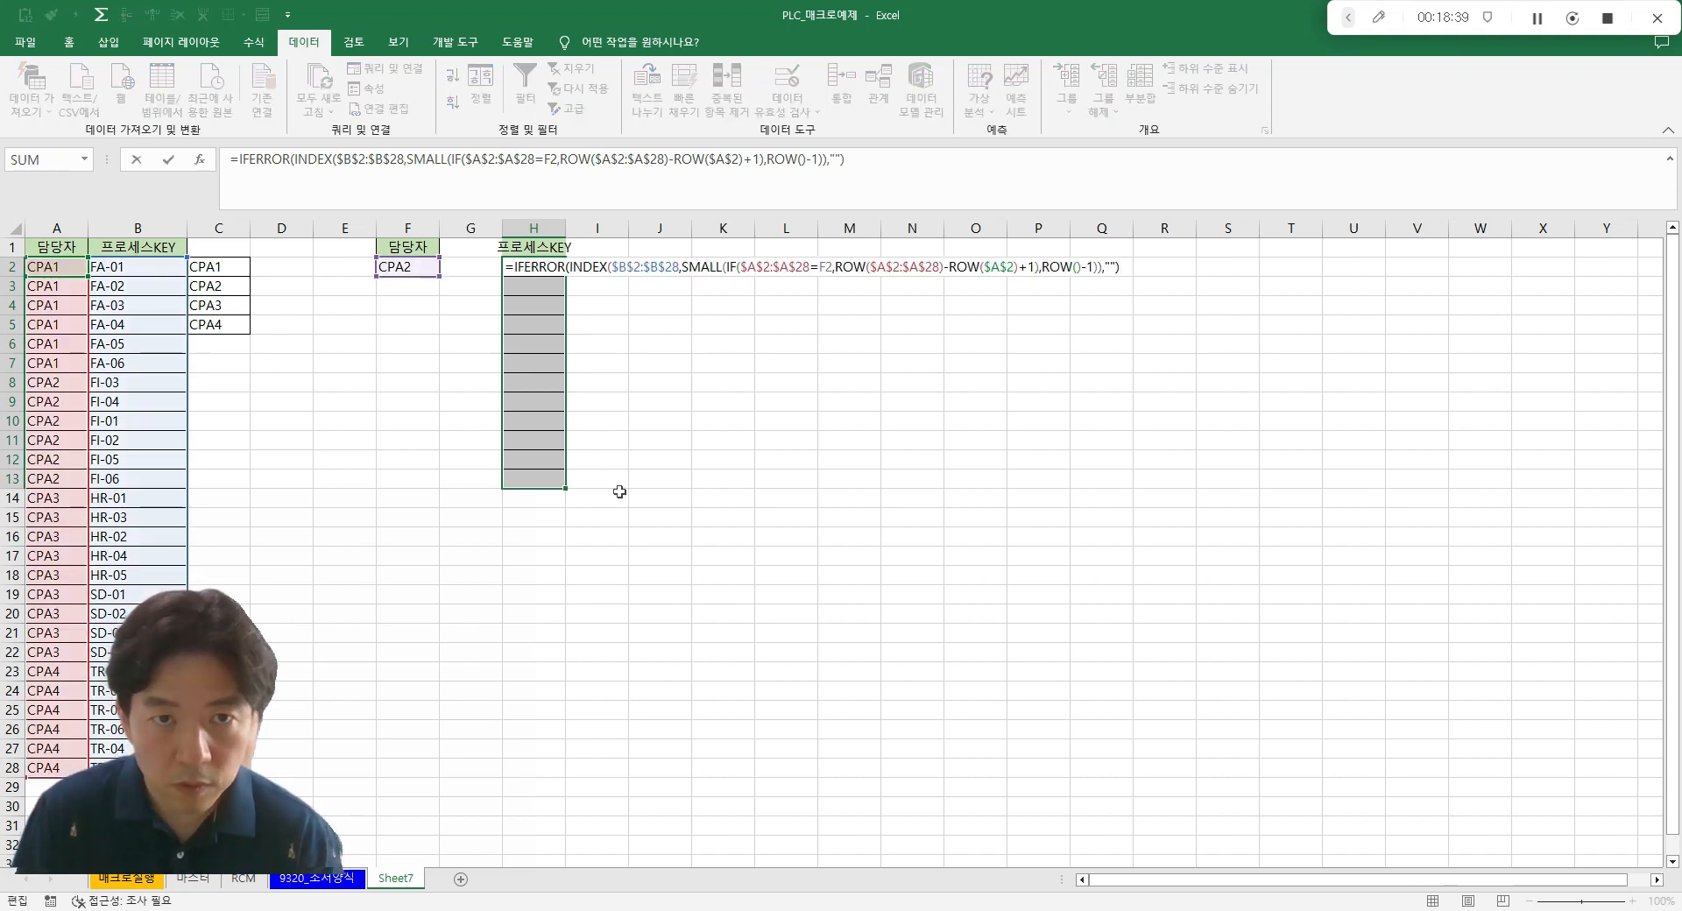
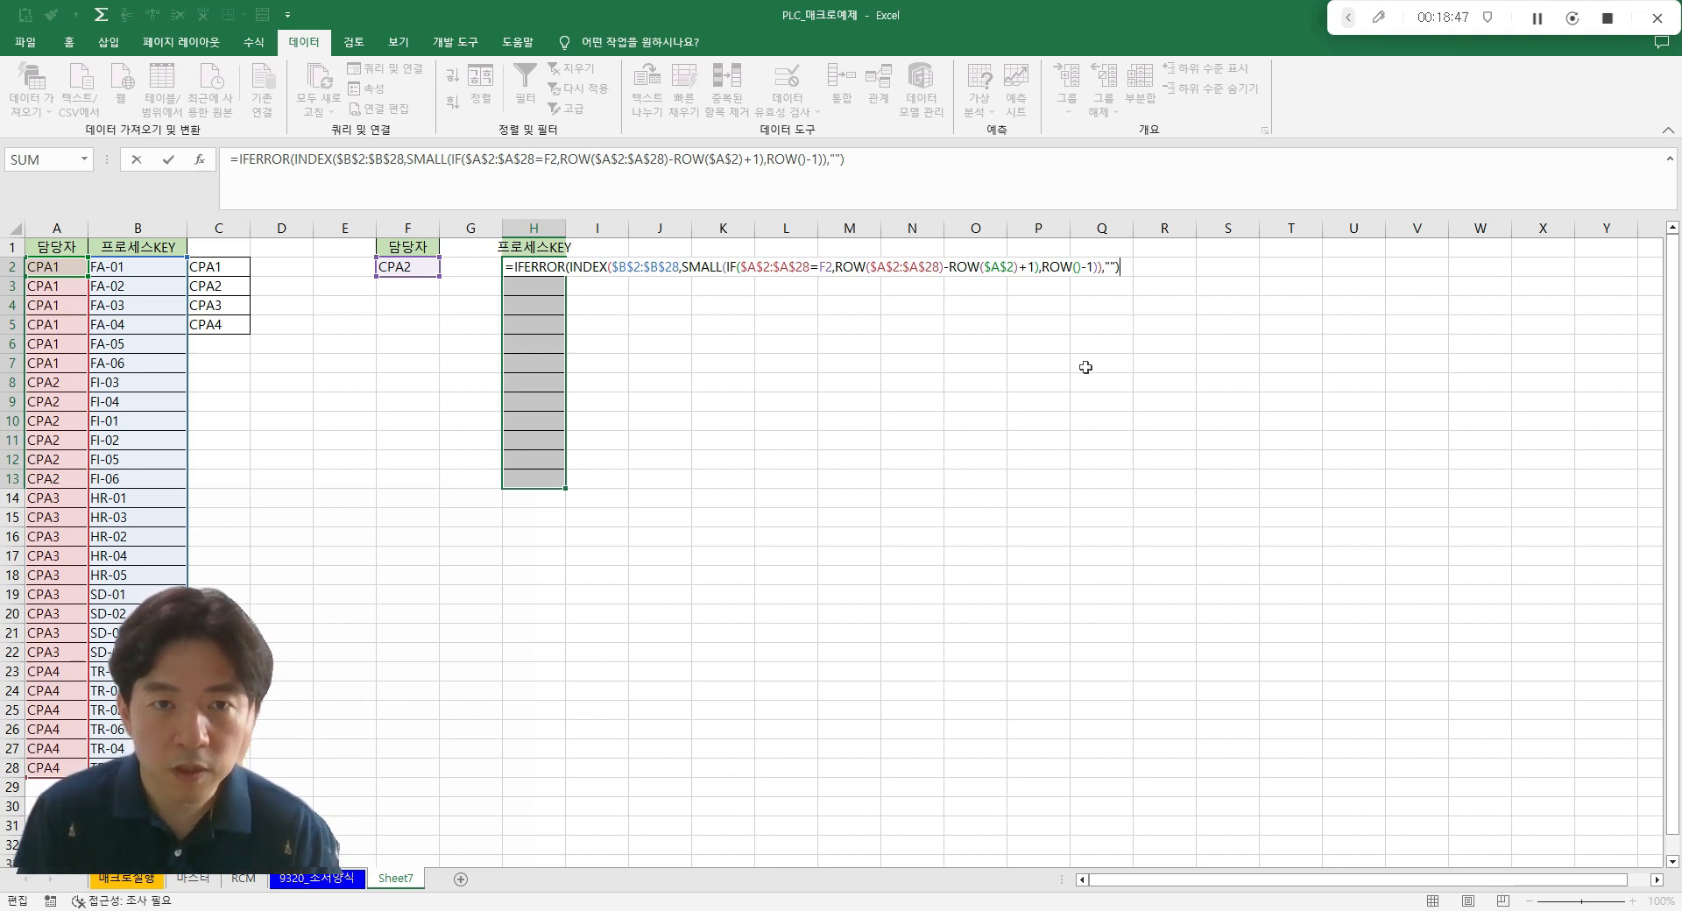
key("ctrl+shift+Return")
left_click(822, 349)
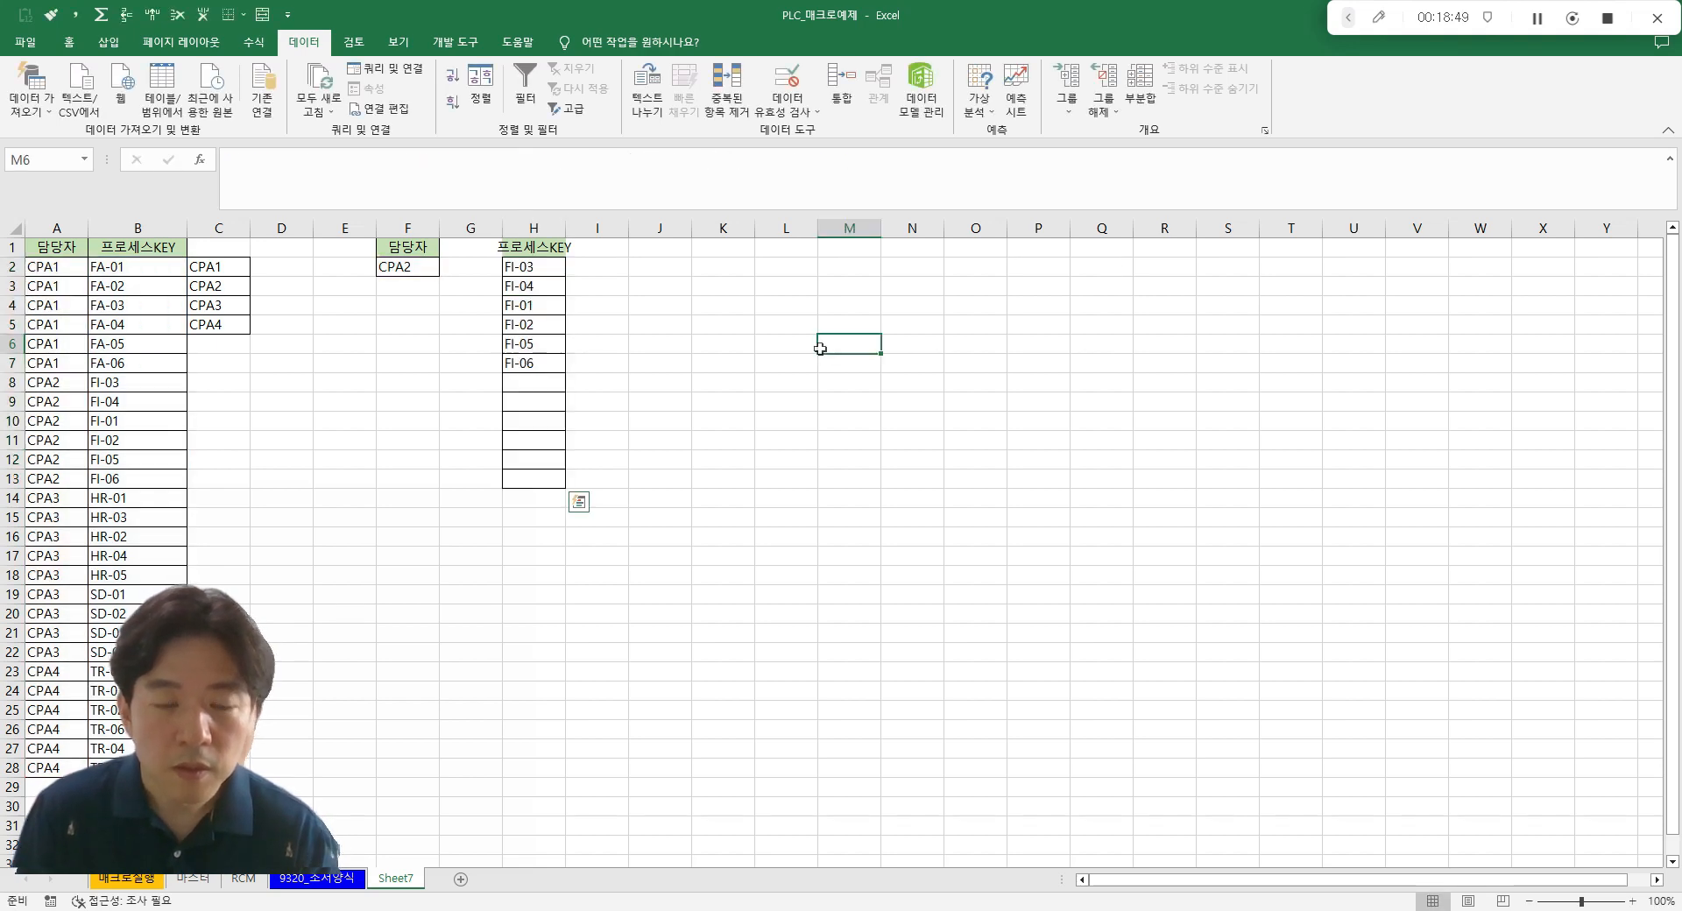
- Check the array formula in each 프로세스KEY result cell from H7 up to H2
double_click(513, 369)
key("Escape")
key("Down")
key("Up")
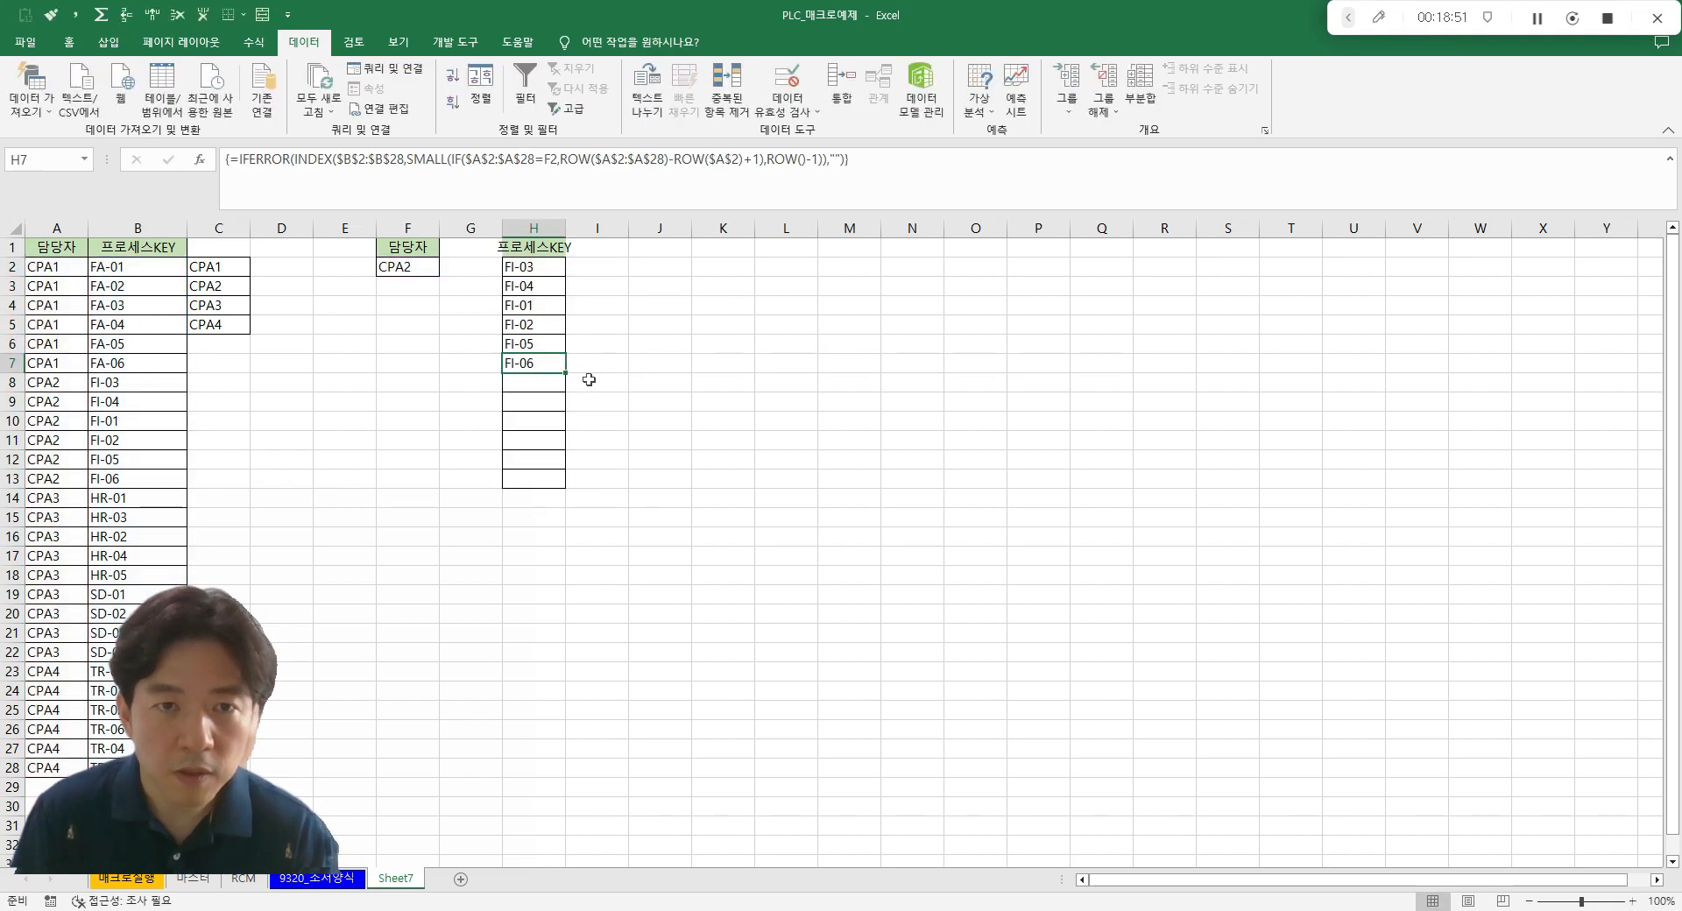
key("Up")
key("F2")
key("Escape")
key("Up")
key("F2")
key("Escape")
key("Up")
key("F2")
key("Escape")
key("Up")
key("F2")
key("Escape")
key("Up")
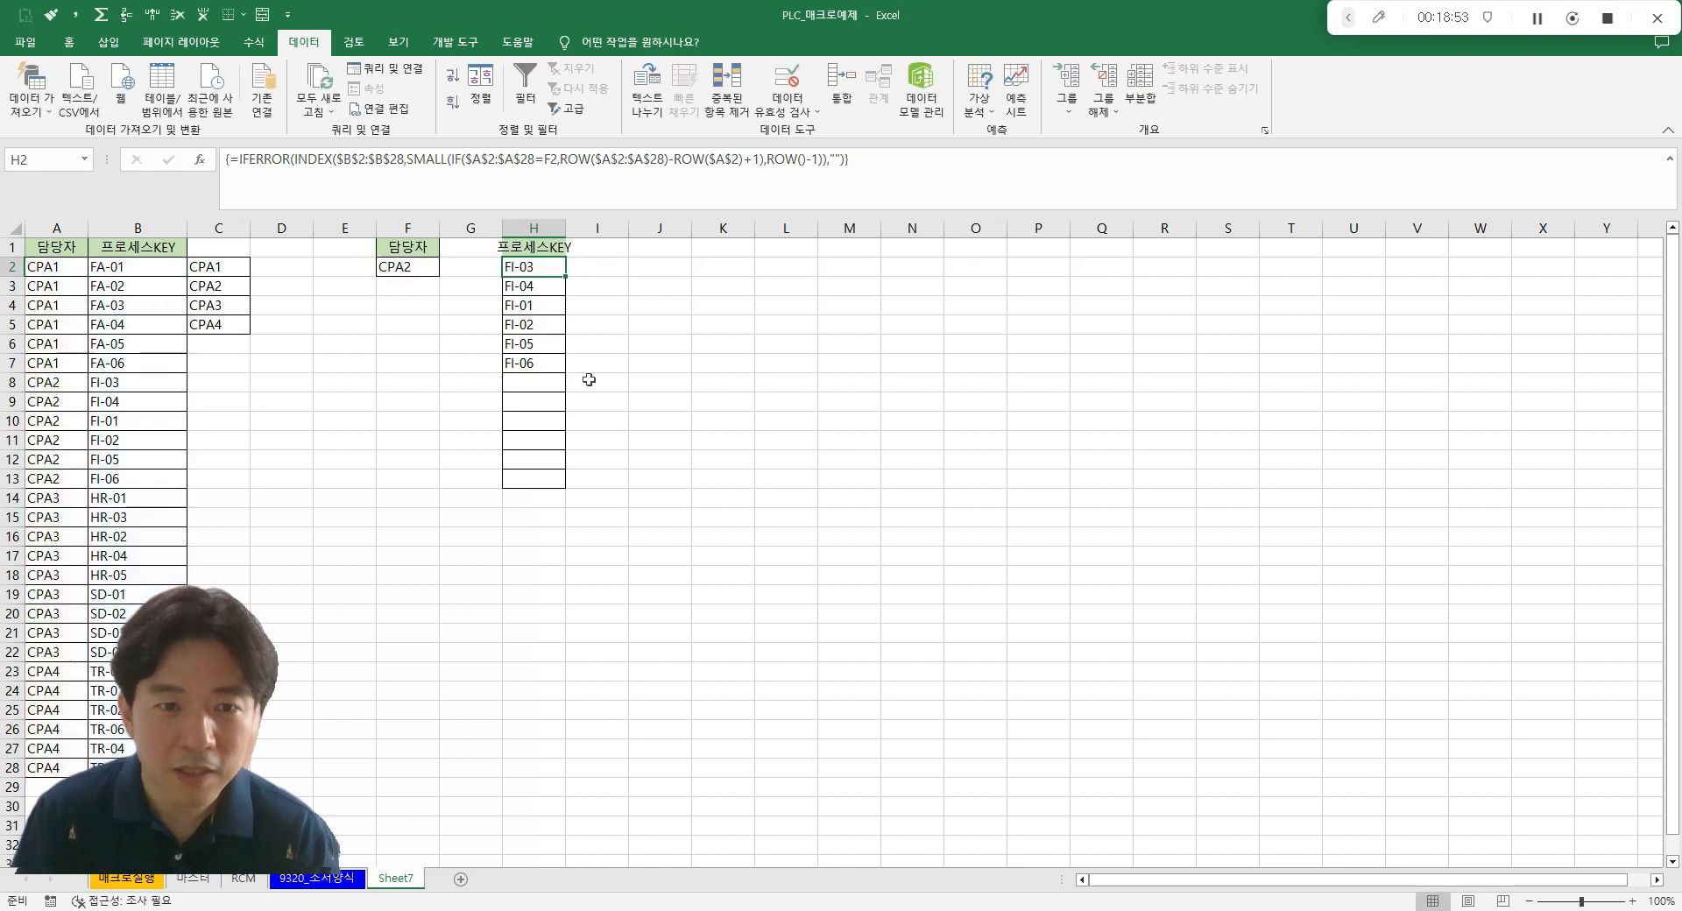
- Check the array formula in the 프로세스KEY result cells between H2 and H7
key("F2")
key("Escape")
key("Down")
key("F2")
key("Escape")
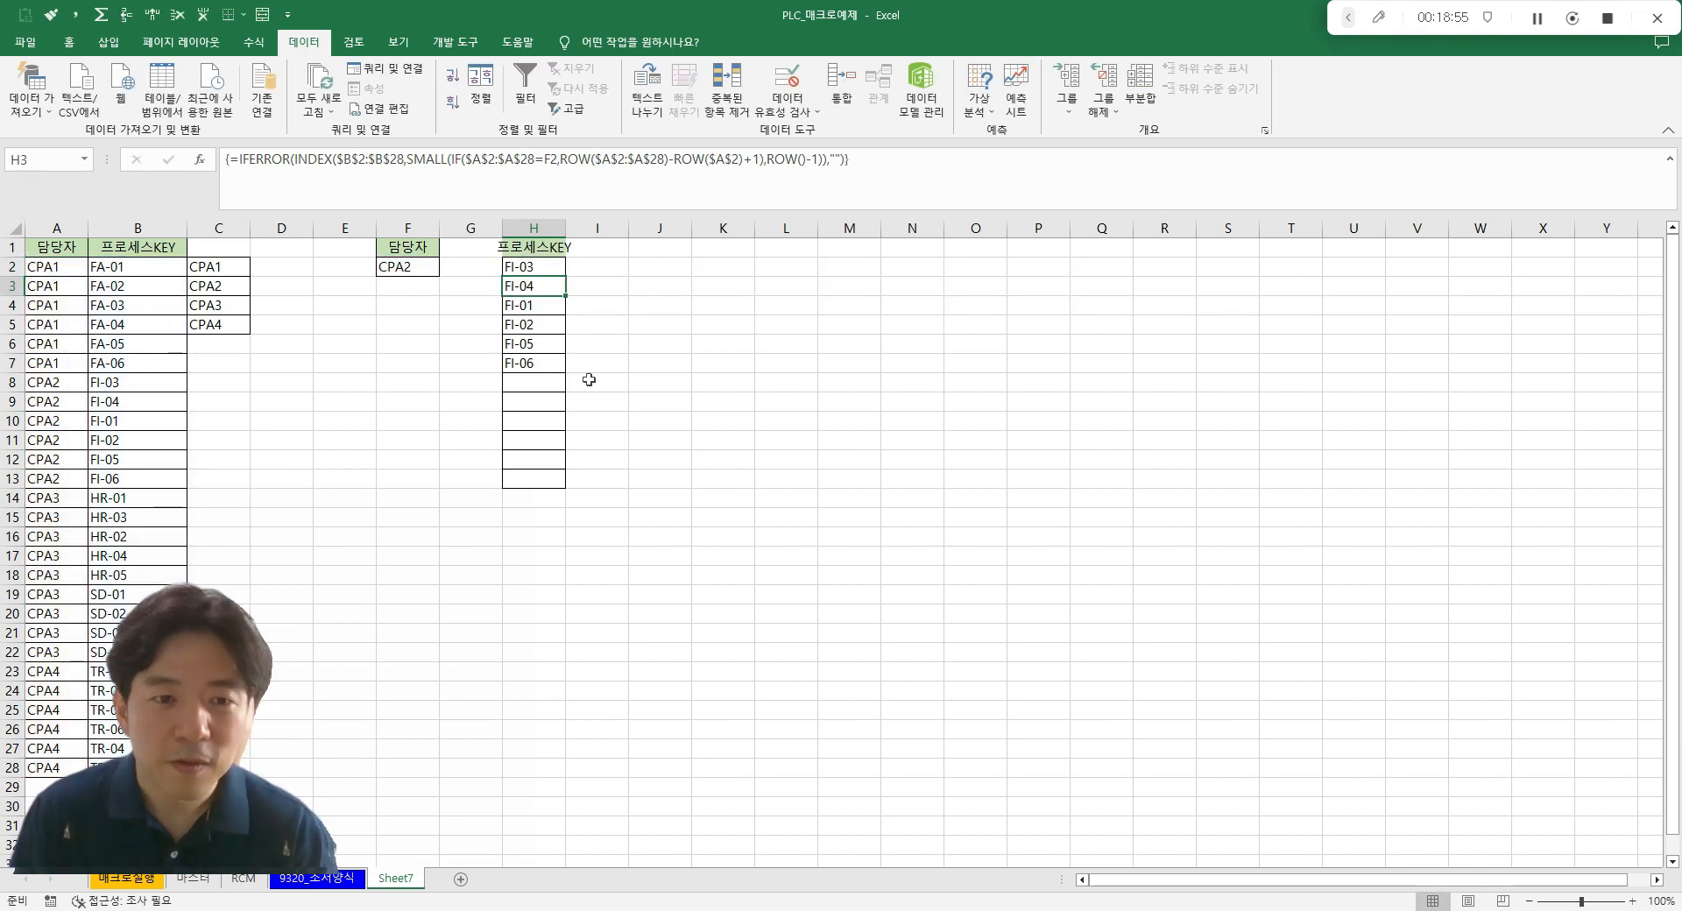
key("F2")
key("Escape")
key("Down")
key("Up")
key("F2")
key("Escape")
key("Up")
key("Up")
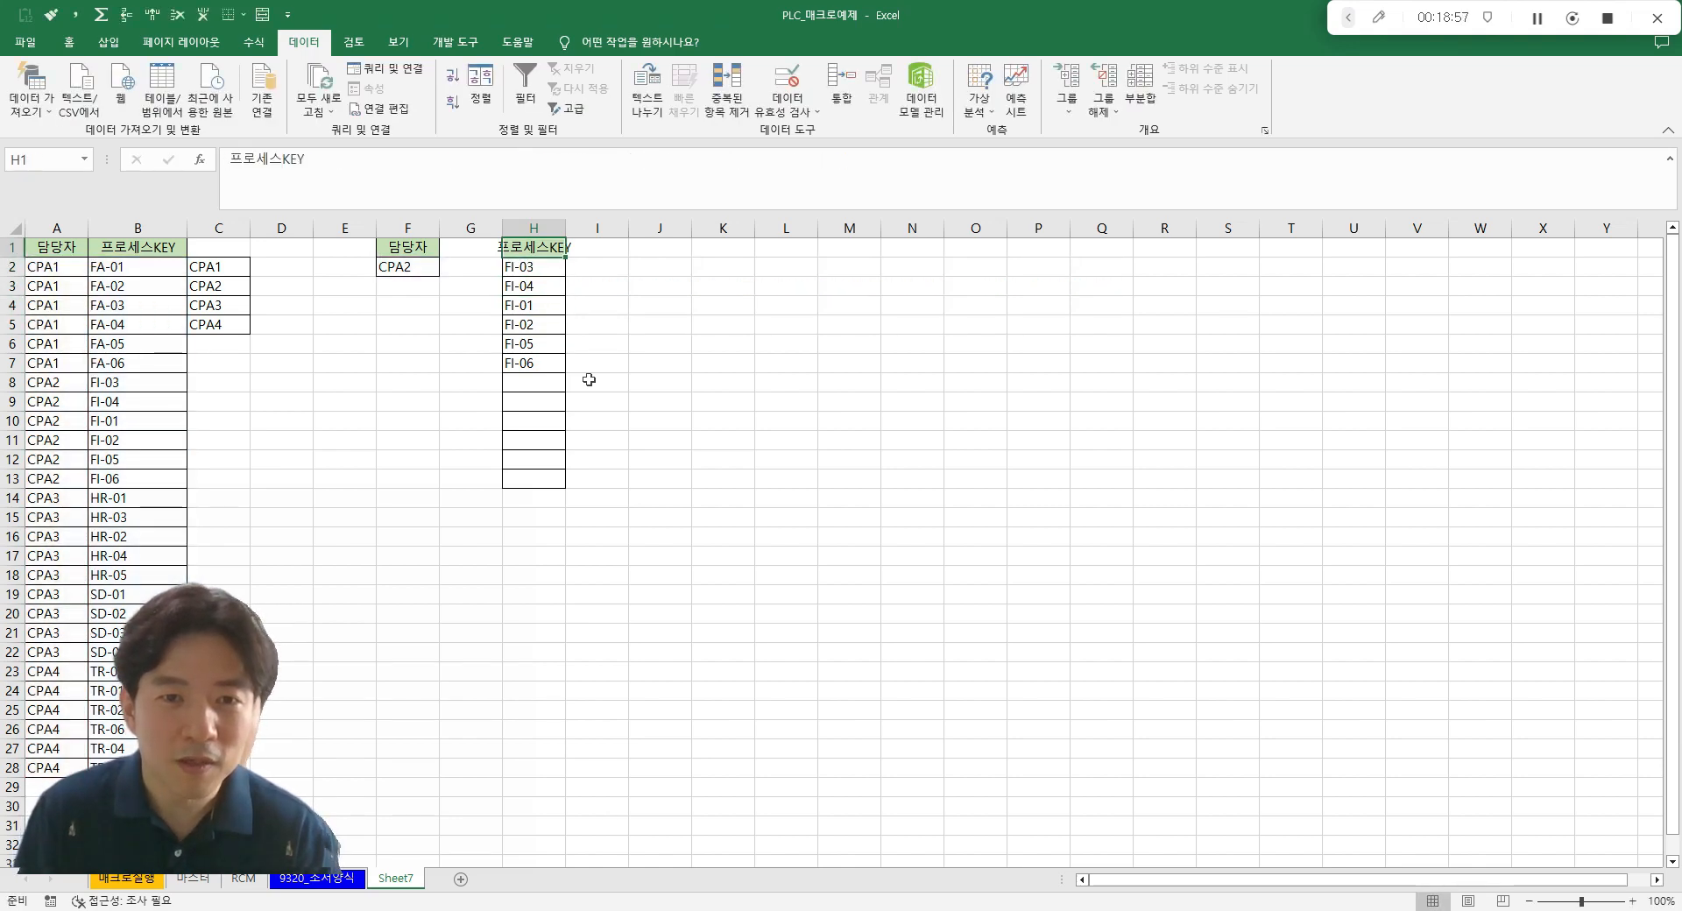
key("Down")
key("Down")
key("Down")
key("Down")
key("Down")
key("Down")
key("F2")
key("Escape")
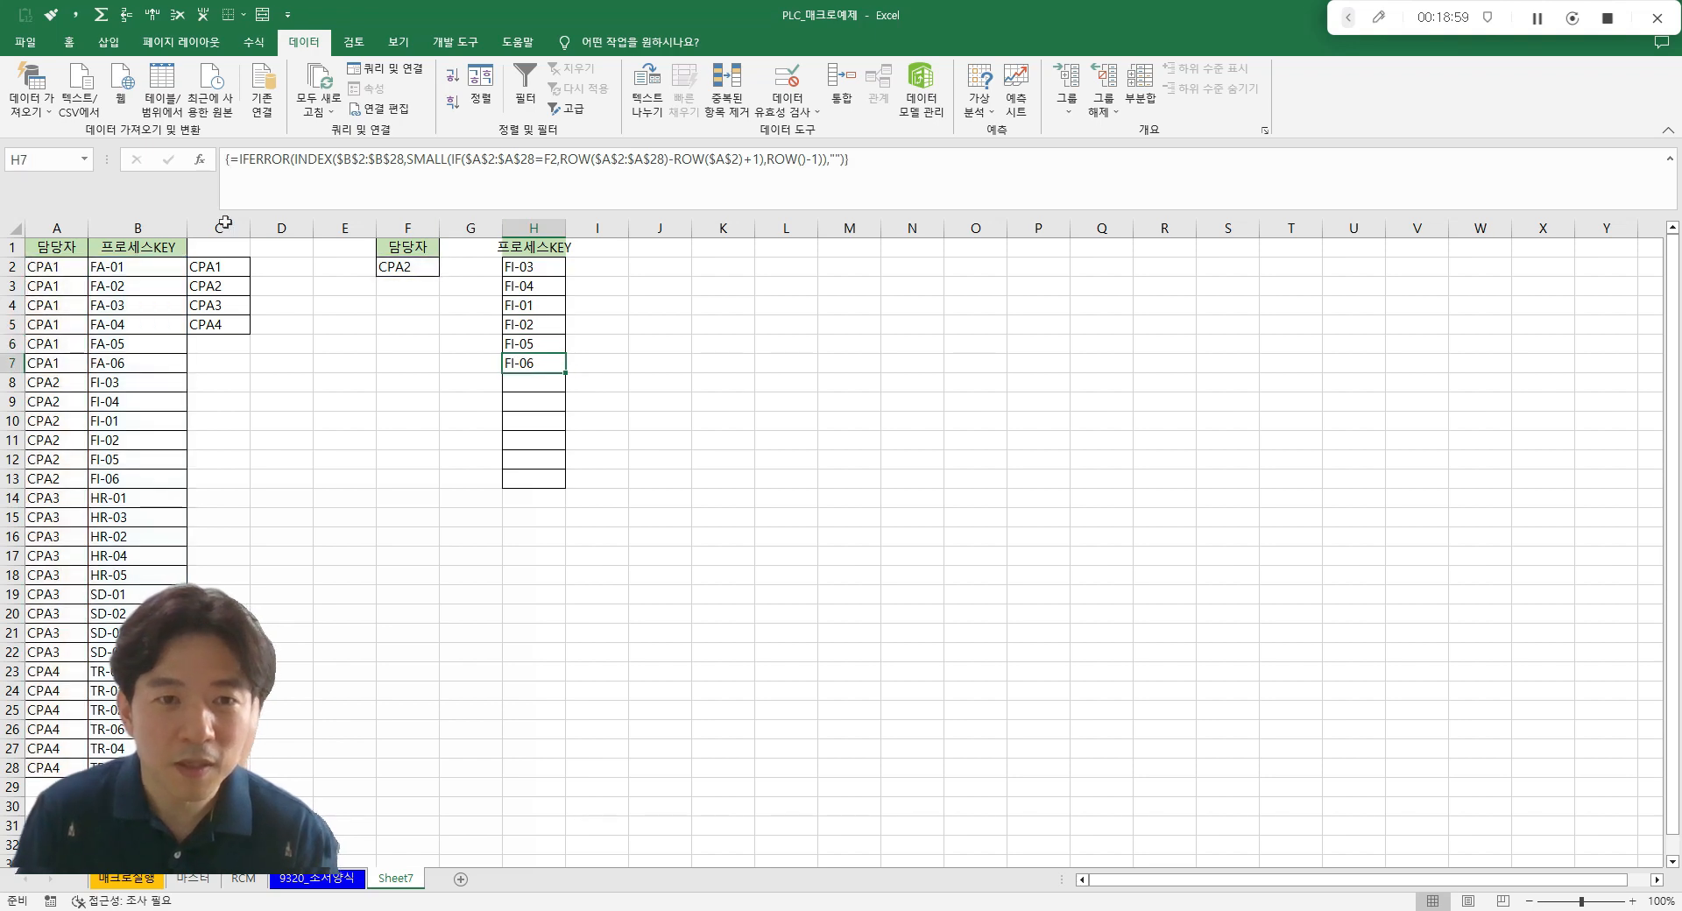
- Test the 프로세스KEY result list by setting the 담당자 in F2 to CPA1 and finally to CPA3
left_click(386, 264)
left_click(445, 275)
left_click(432, 269)
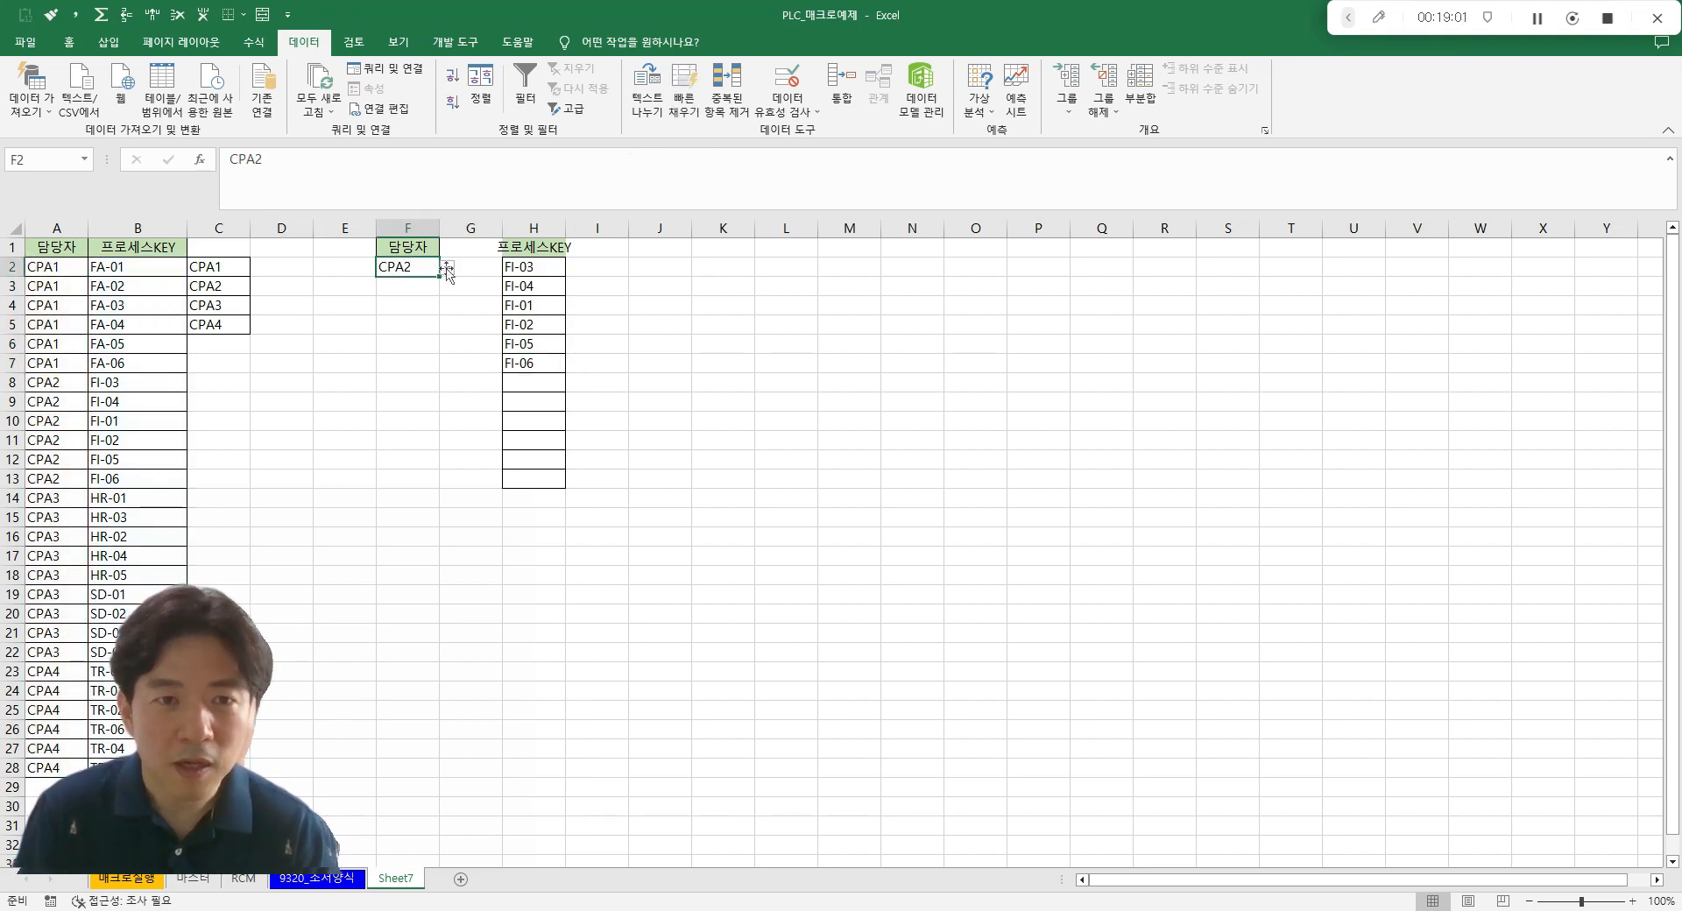
left_click(448, 269)
left_click(432, 284)
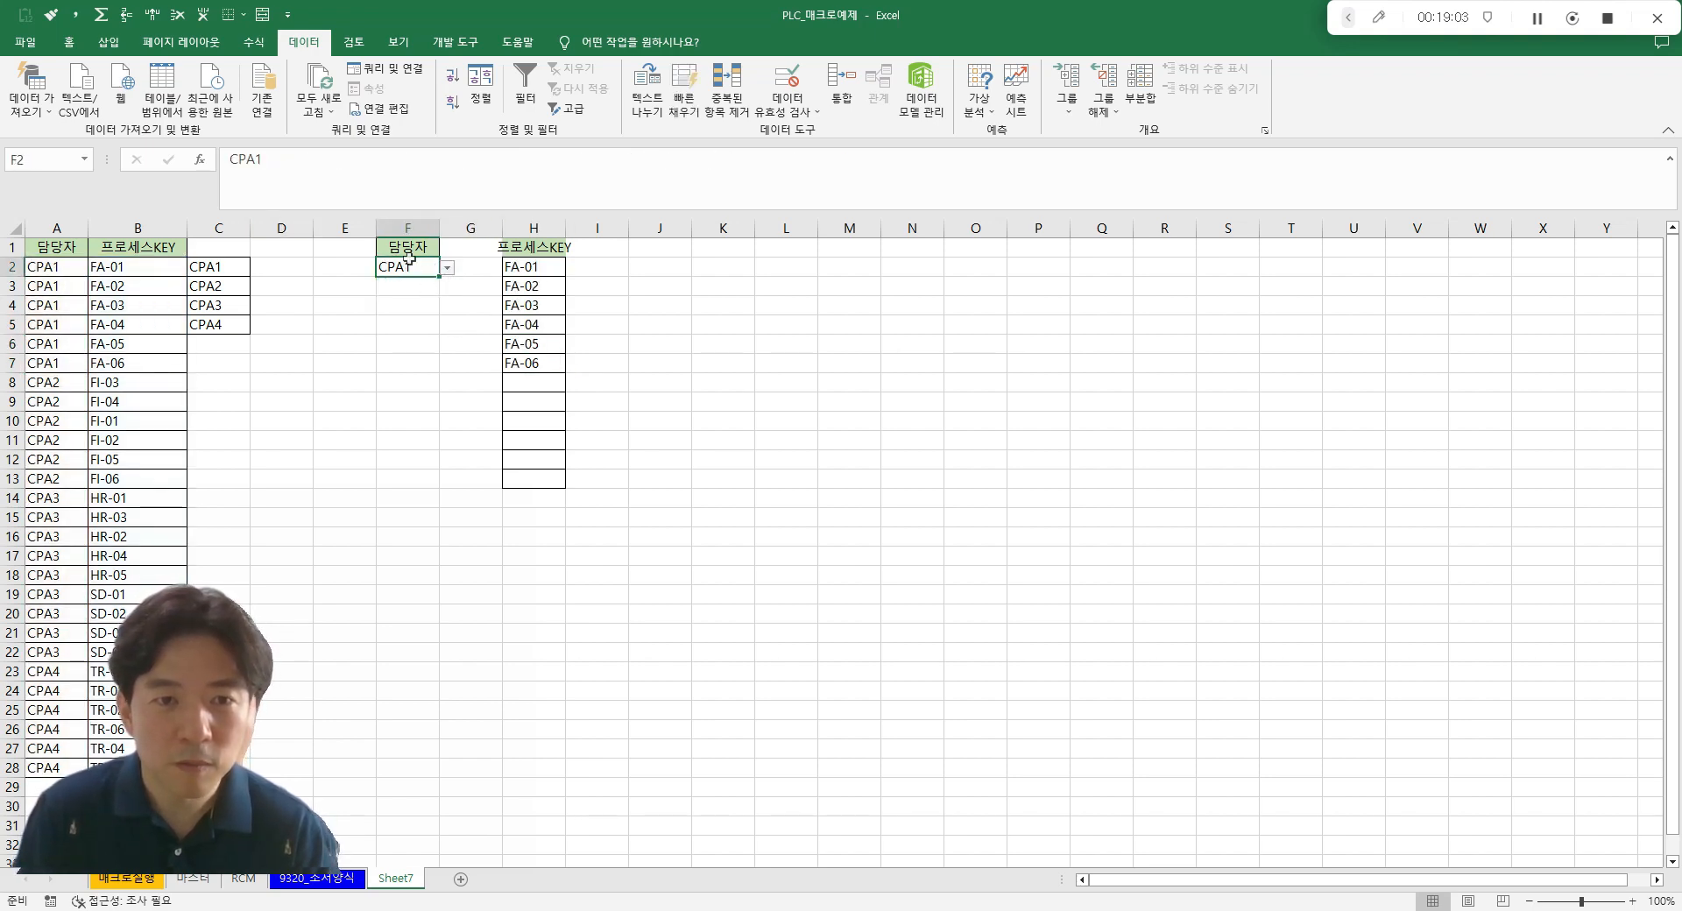
left_click(447, 268)
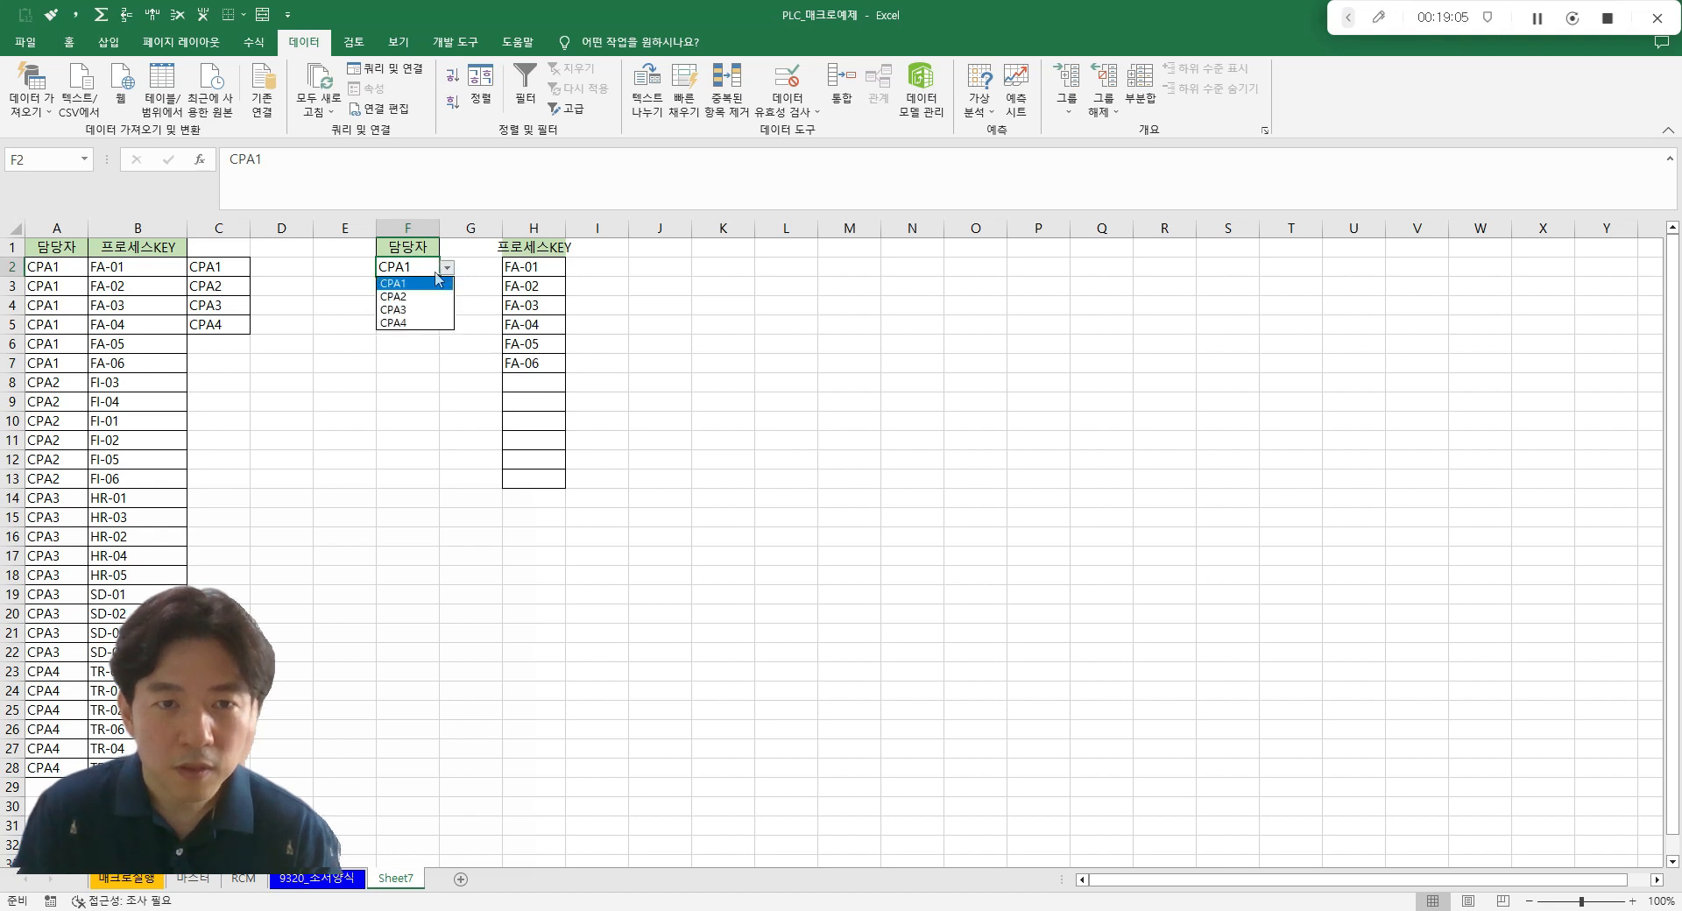
left_click(418, 312)
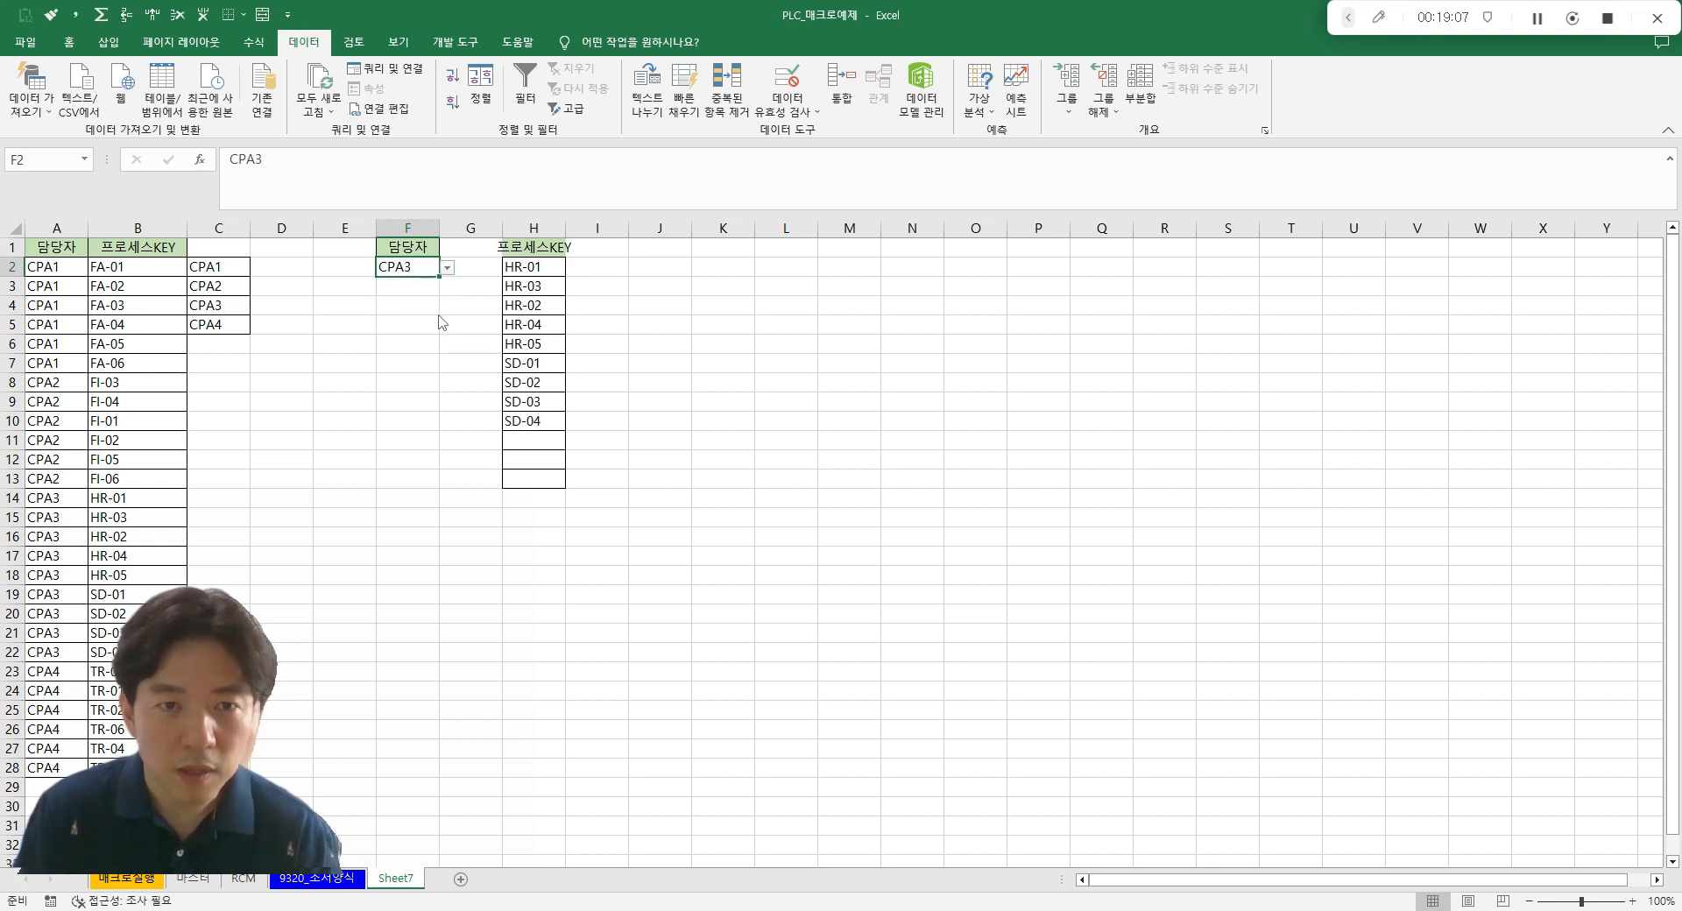
left_click_drag(530, 267, 546, 422)
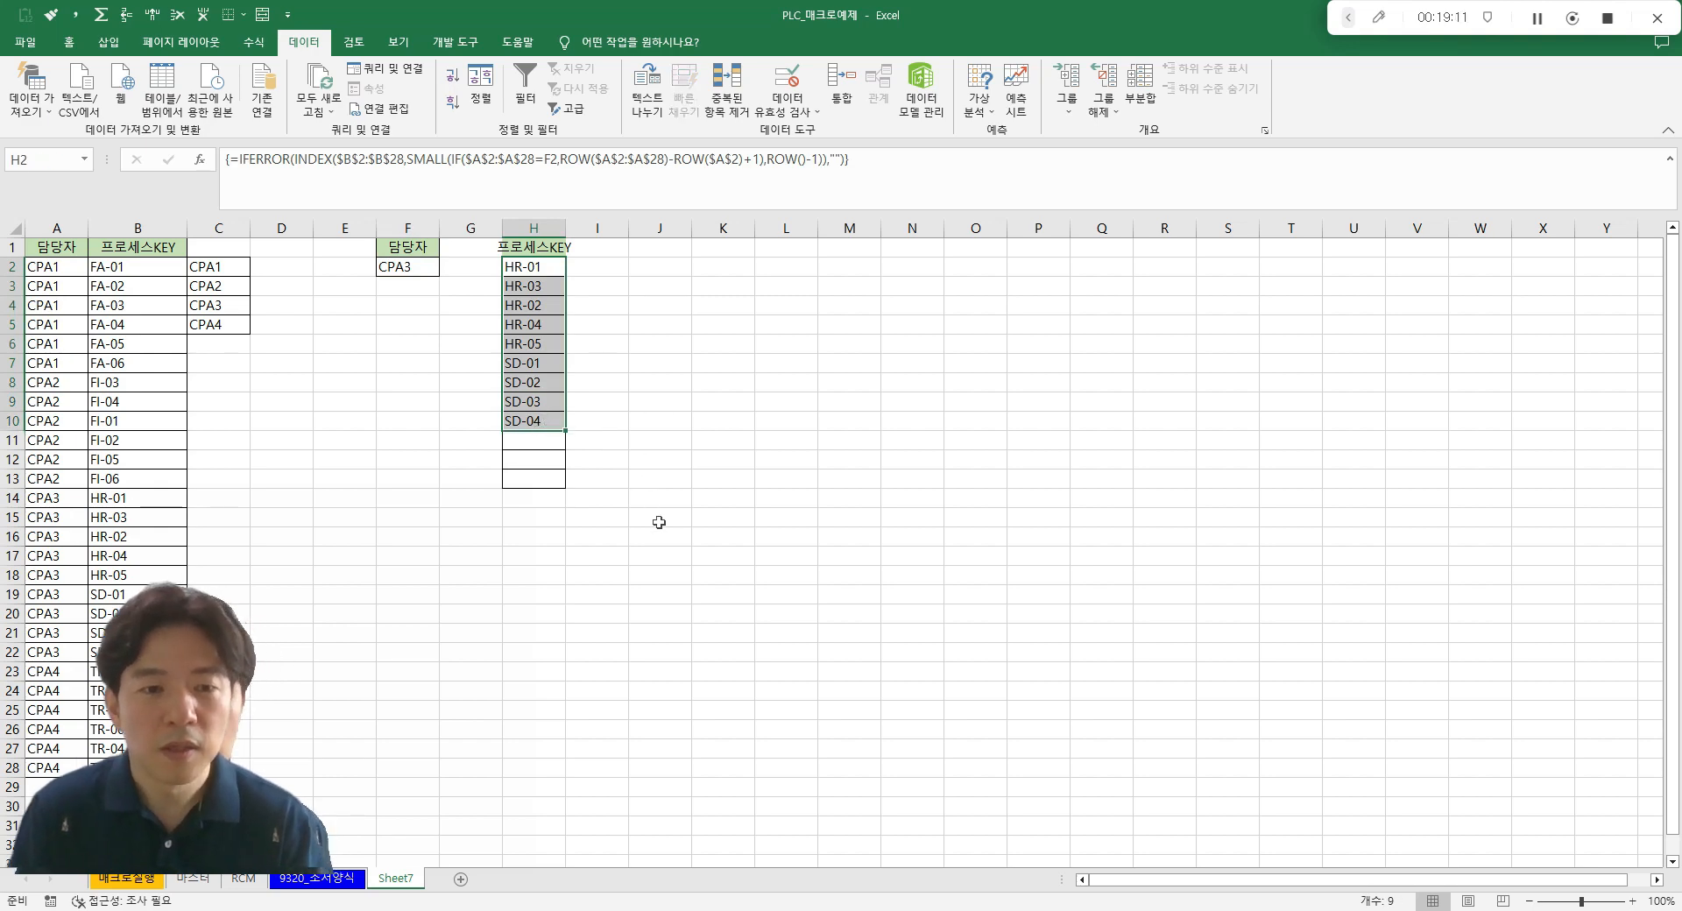
- Open the 9320_조서양식 sheet and locate the 통제성격 entries in the LSPM and control table, rows 66 to 71
left_click(544, 608)
key("alt+Tab")
key("alt+Tab")
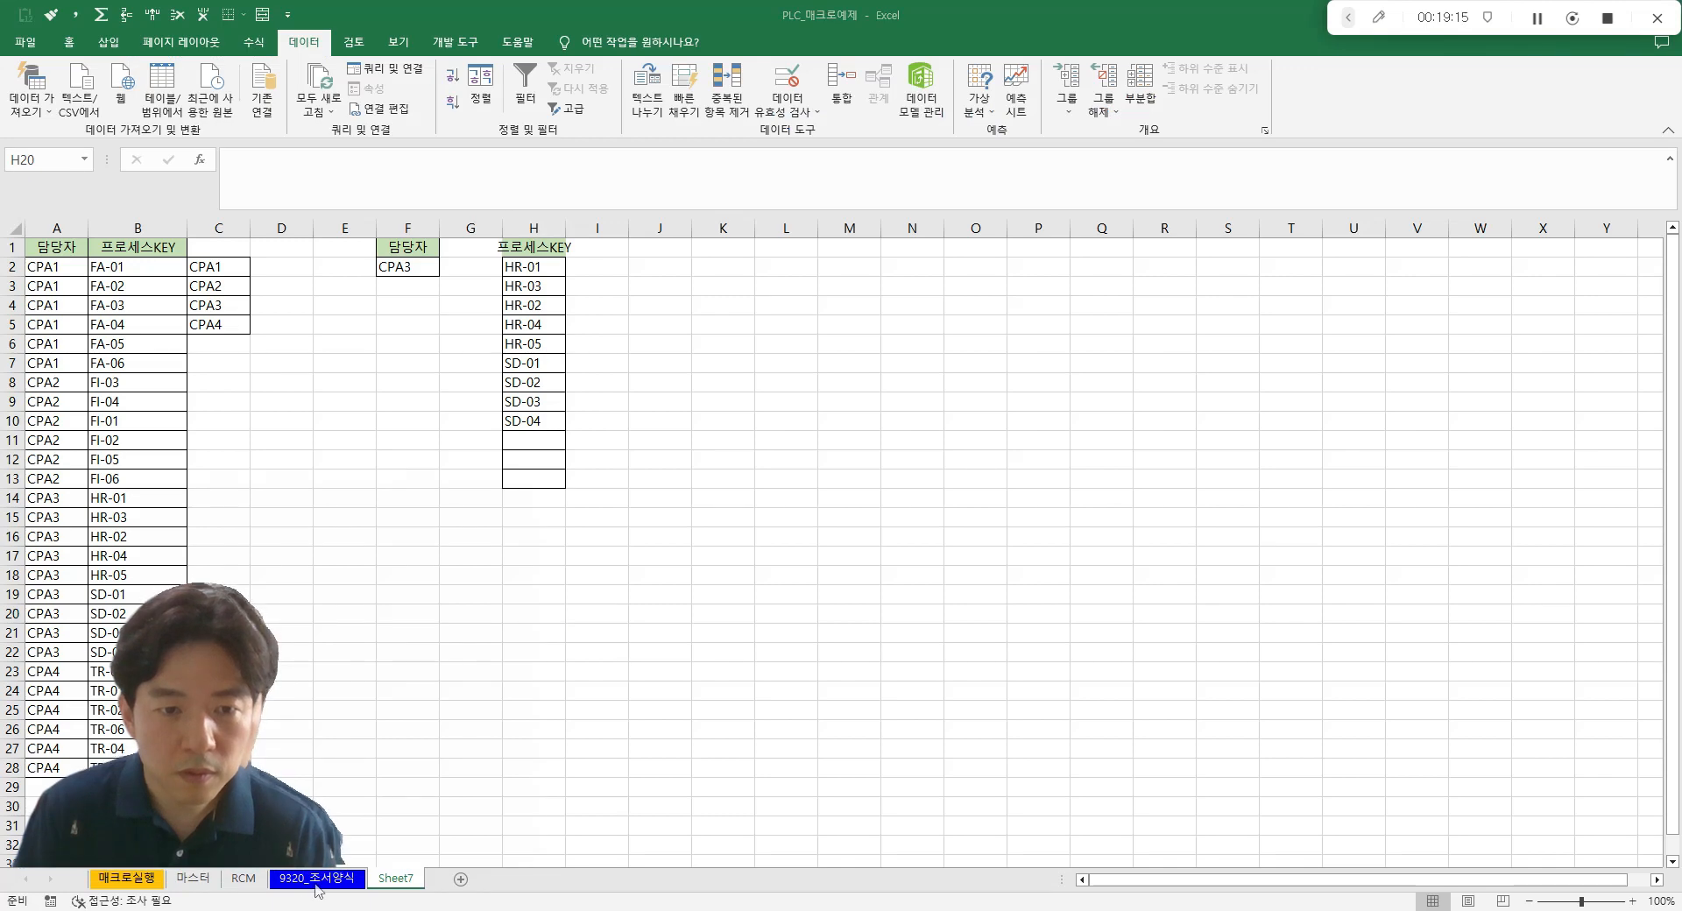
left_click(316, 883)
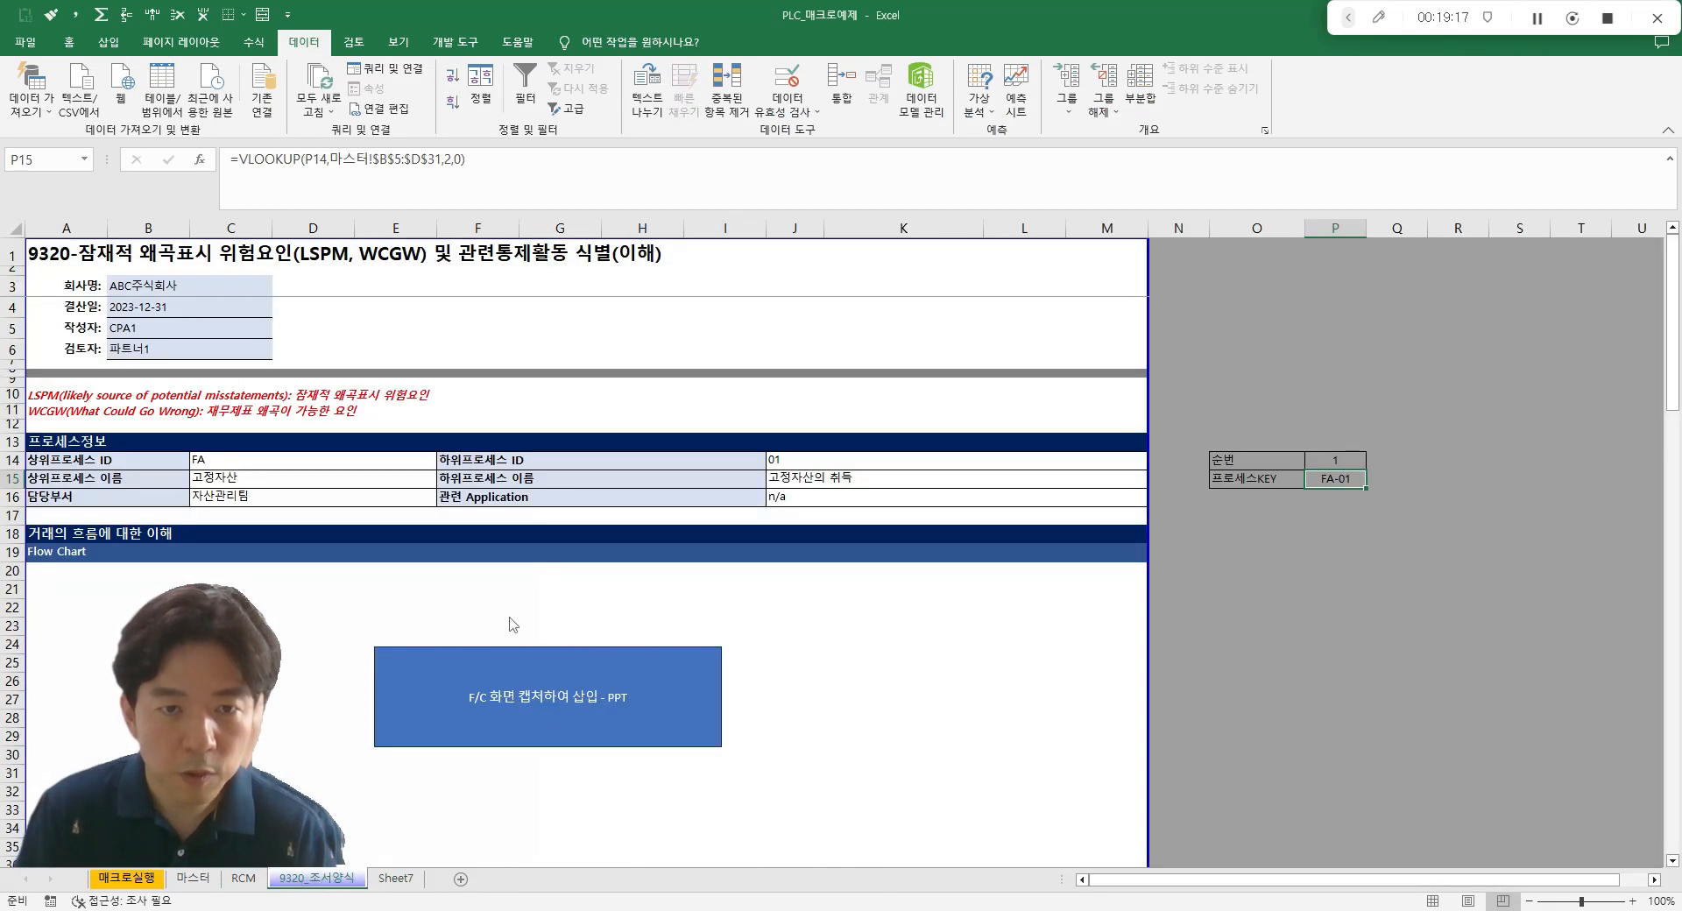
left_click(903, 664)
scroll(987, 544, "down", 17)
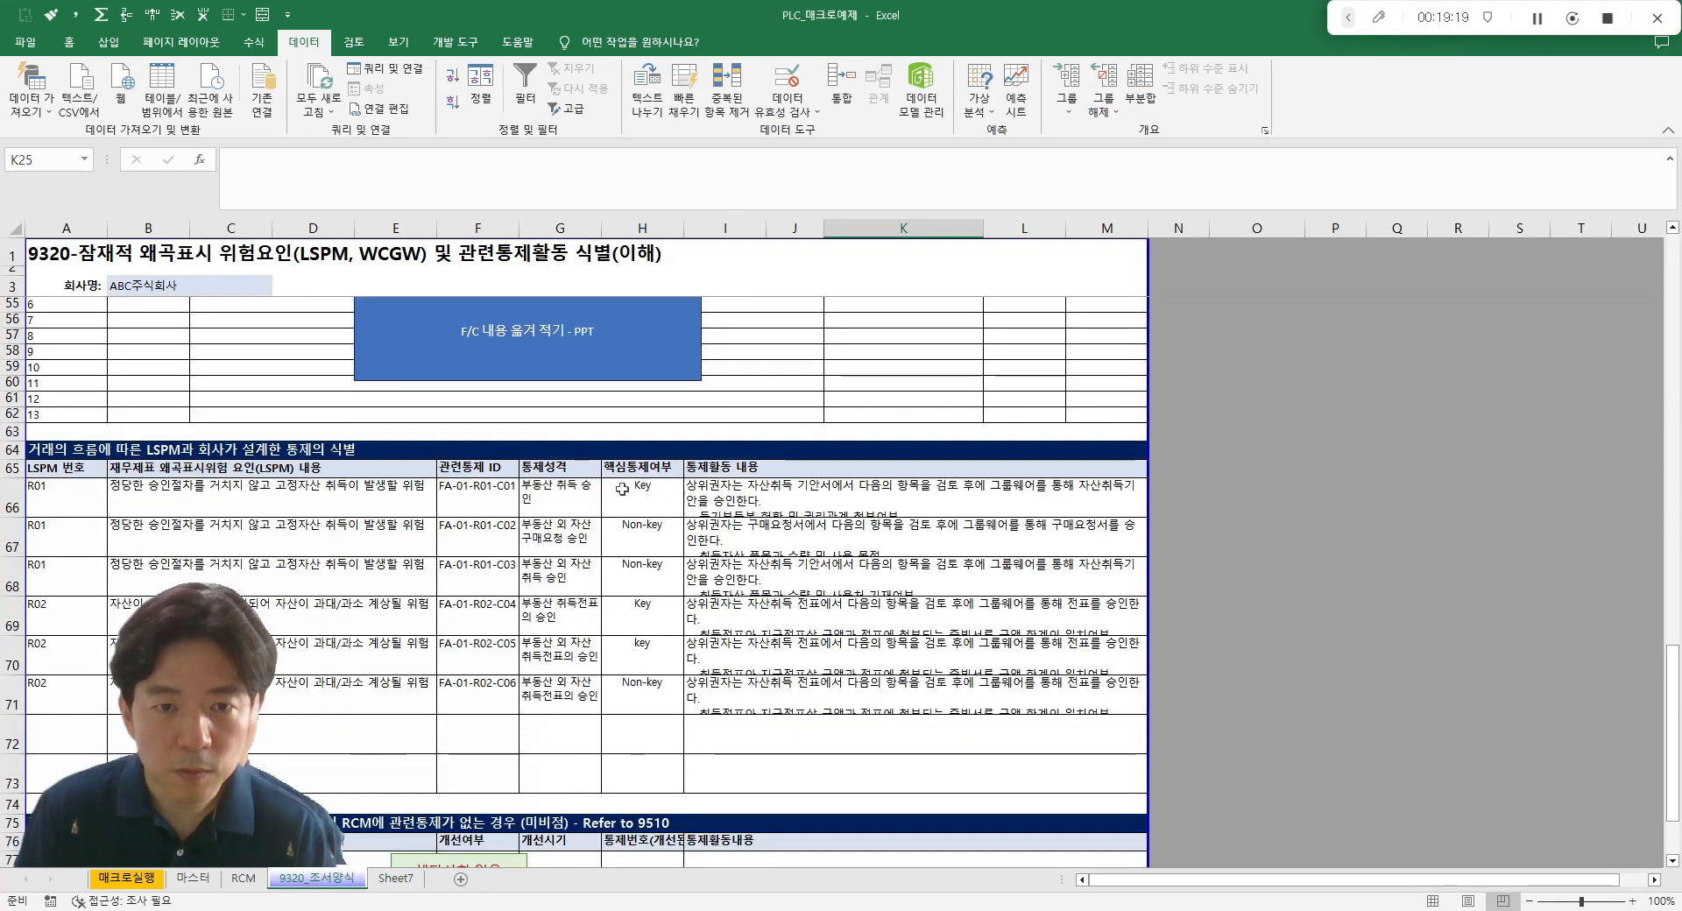
scroll(622, 489, "down", 1)
left_click_drag(560, 447, 561, 638)
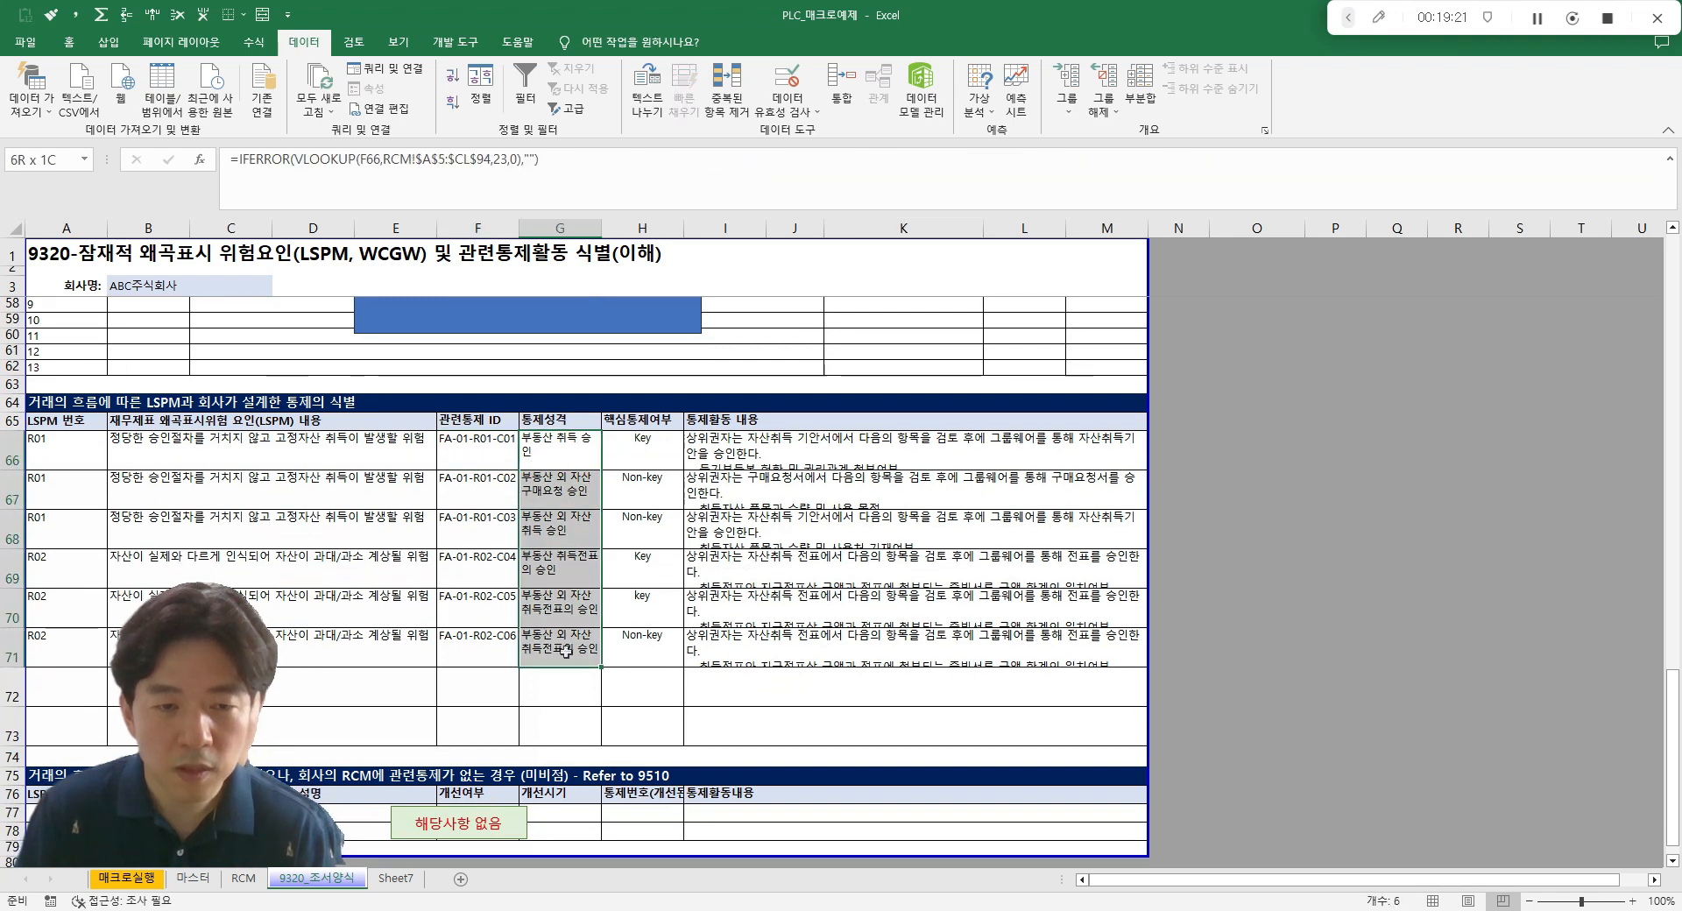
- Examine the row 66 formulas for 관련통제 ID, 통제성격, 핵심통제여부 and 통제활동 내용, including the 통제성격 and 핵심통제여부 cells below
left_click(465, 464)
key("F2")
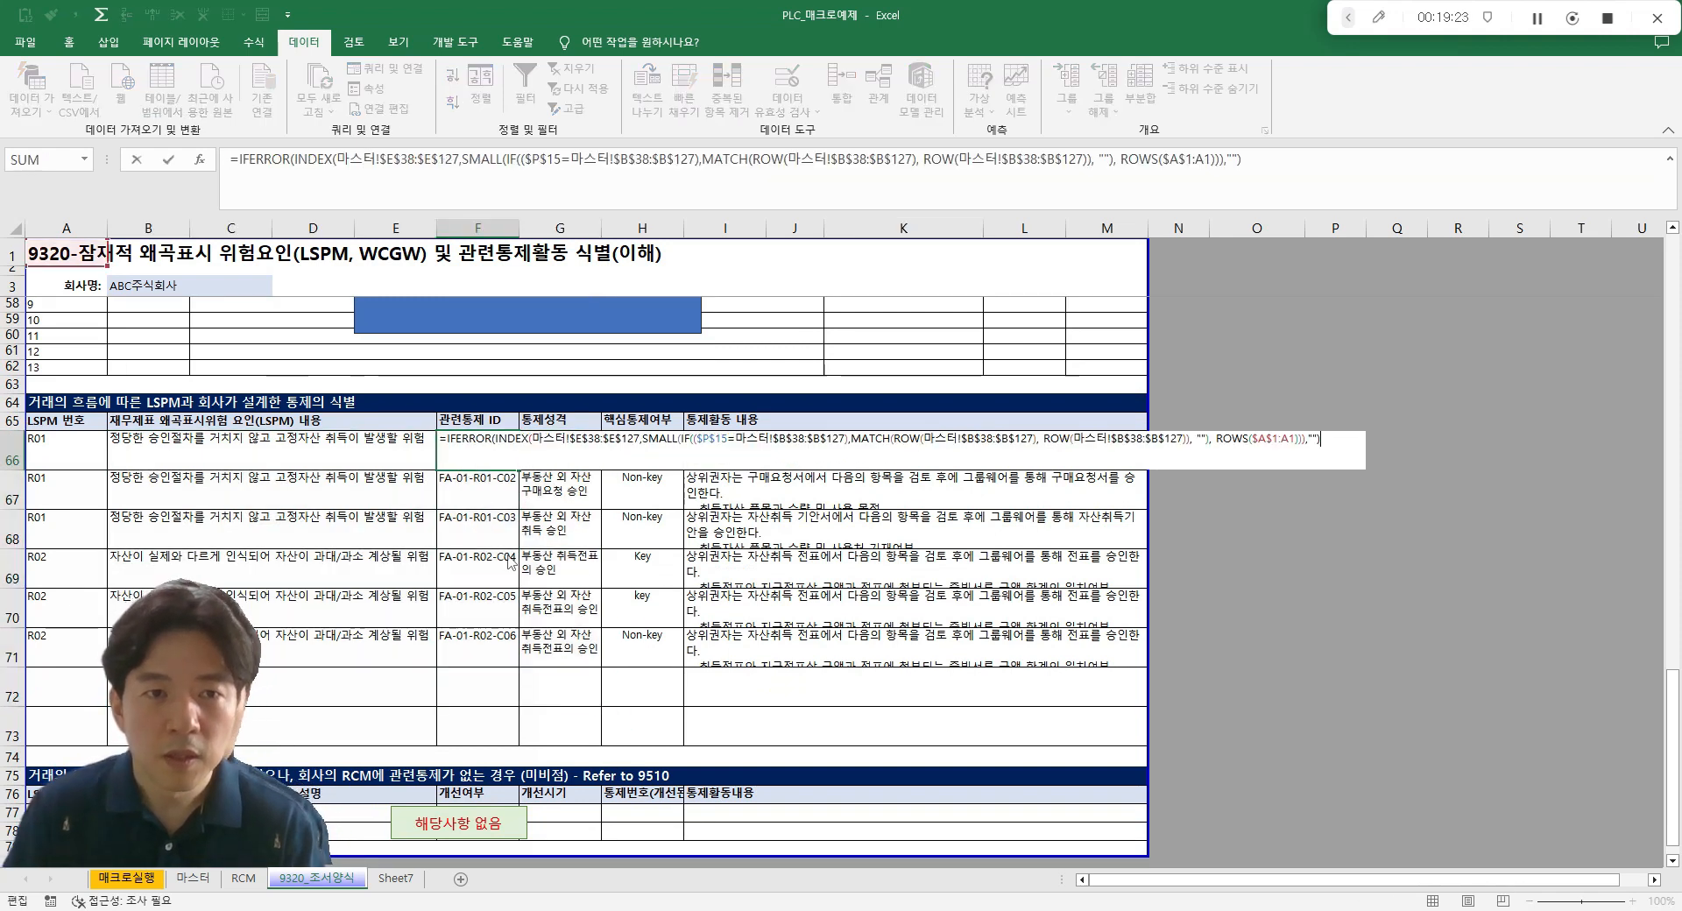
key("Tab")
key("F2")
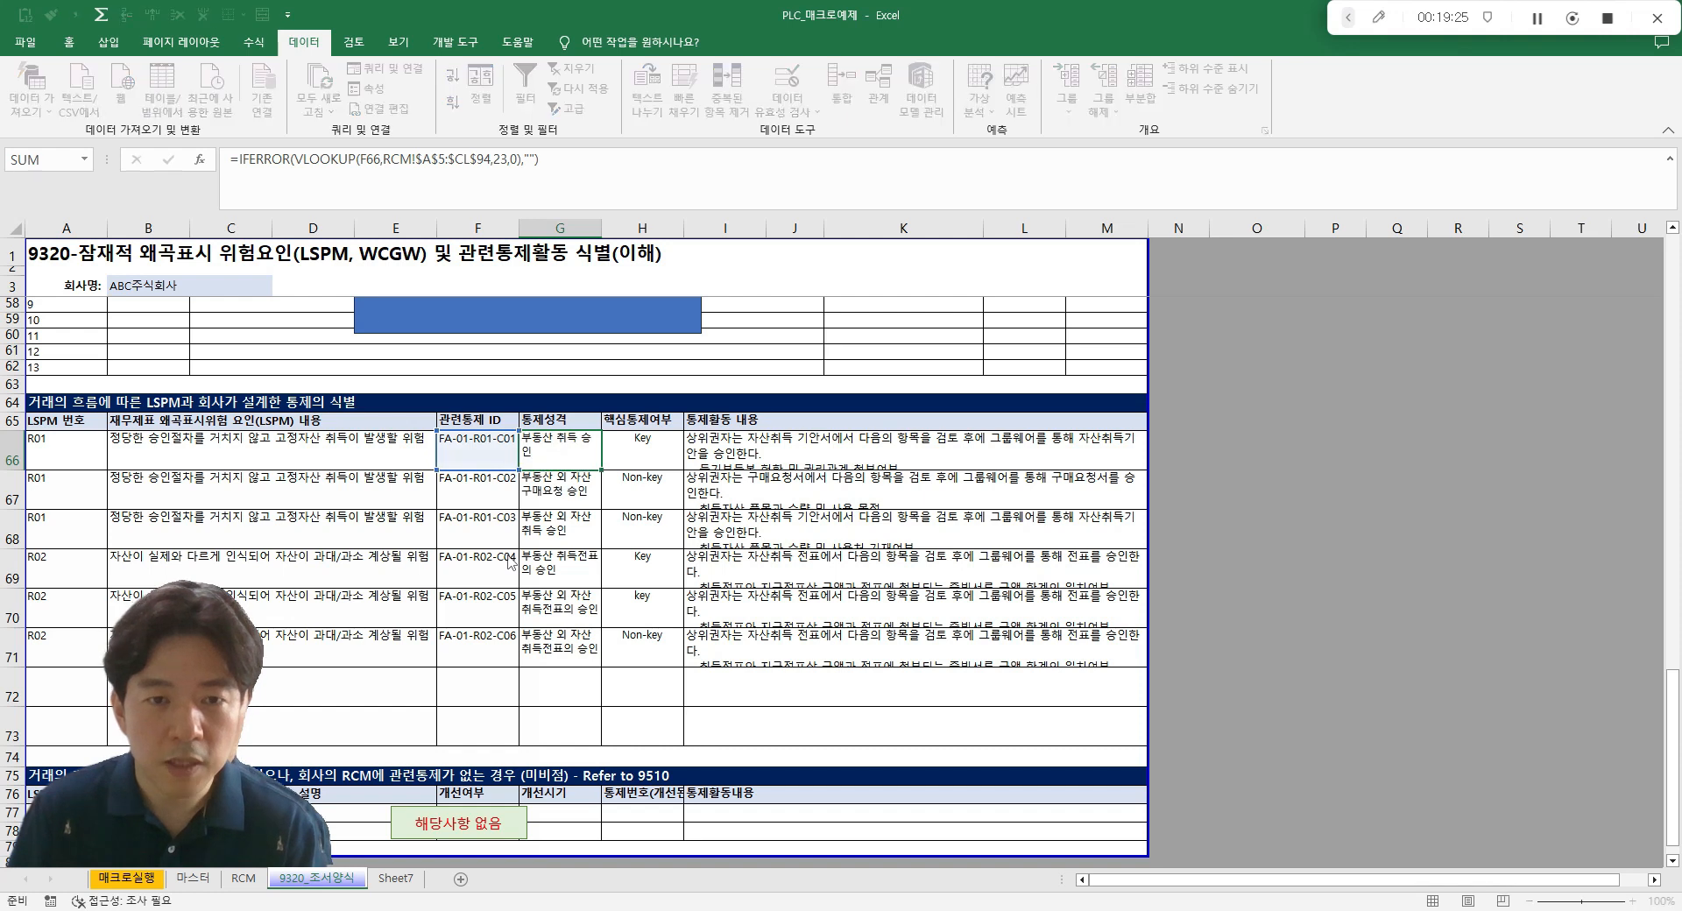
key("ctrl+Return")
key("Right")
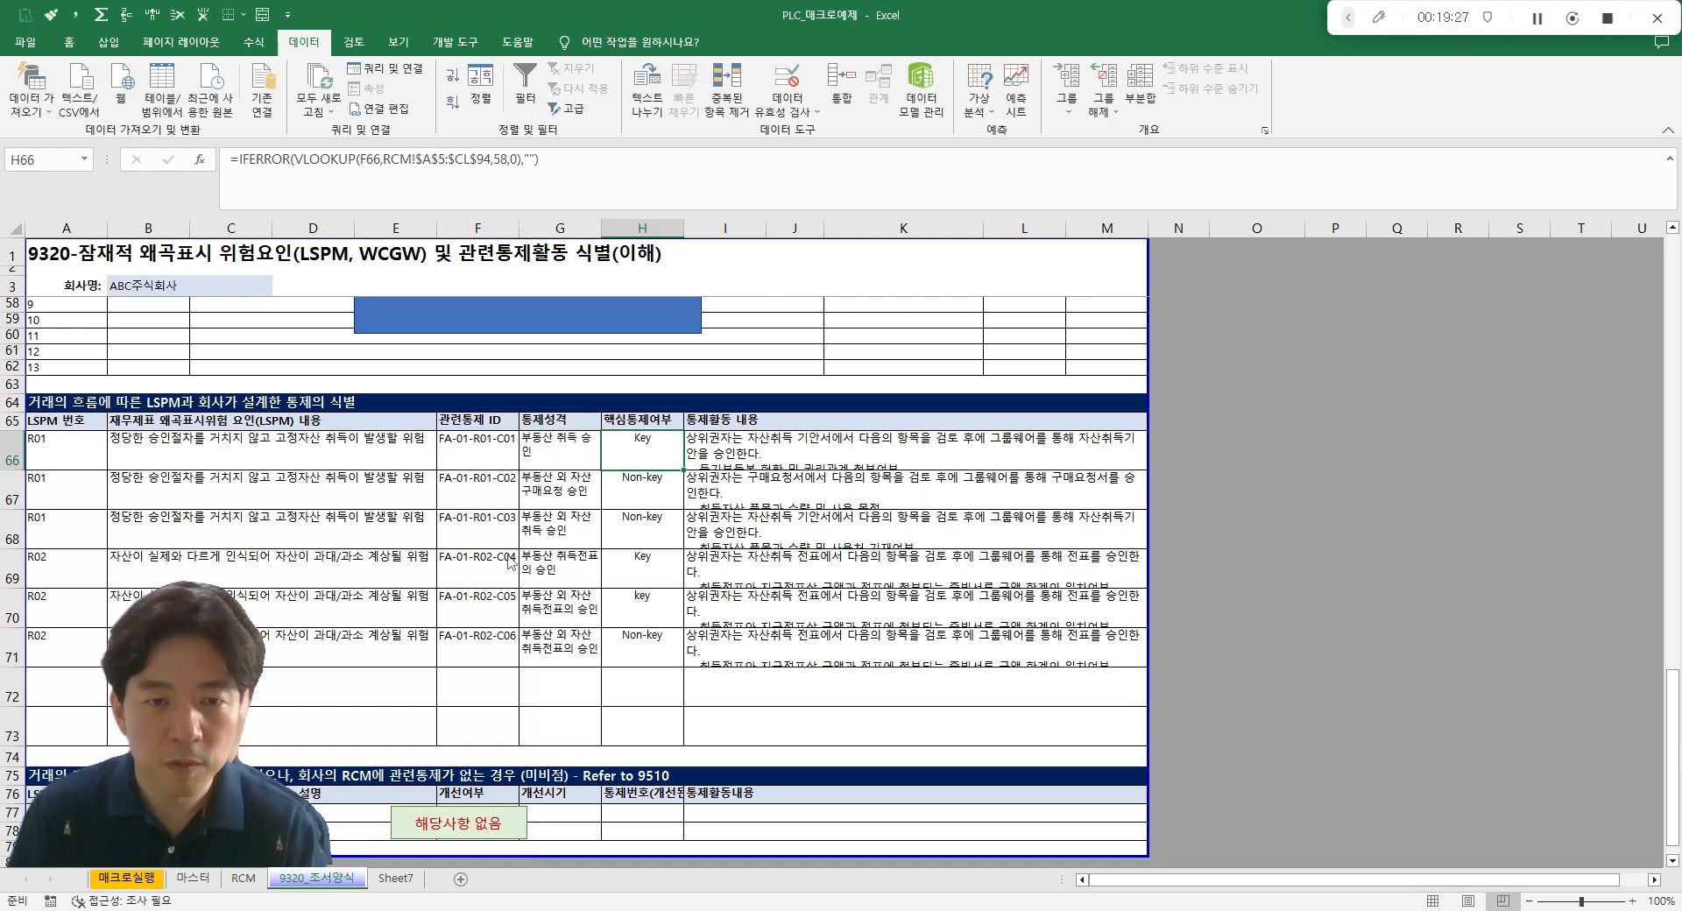
key("Right")
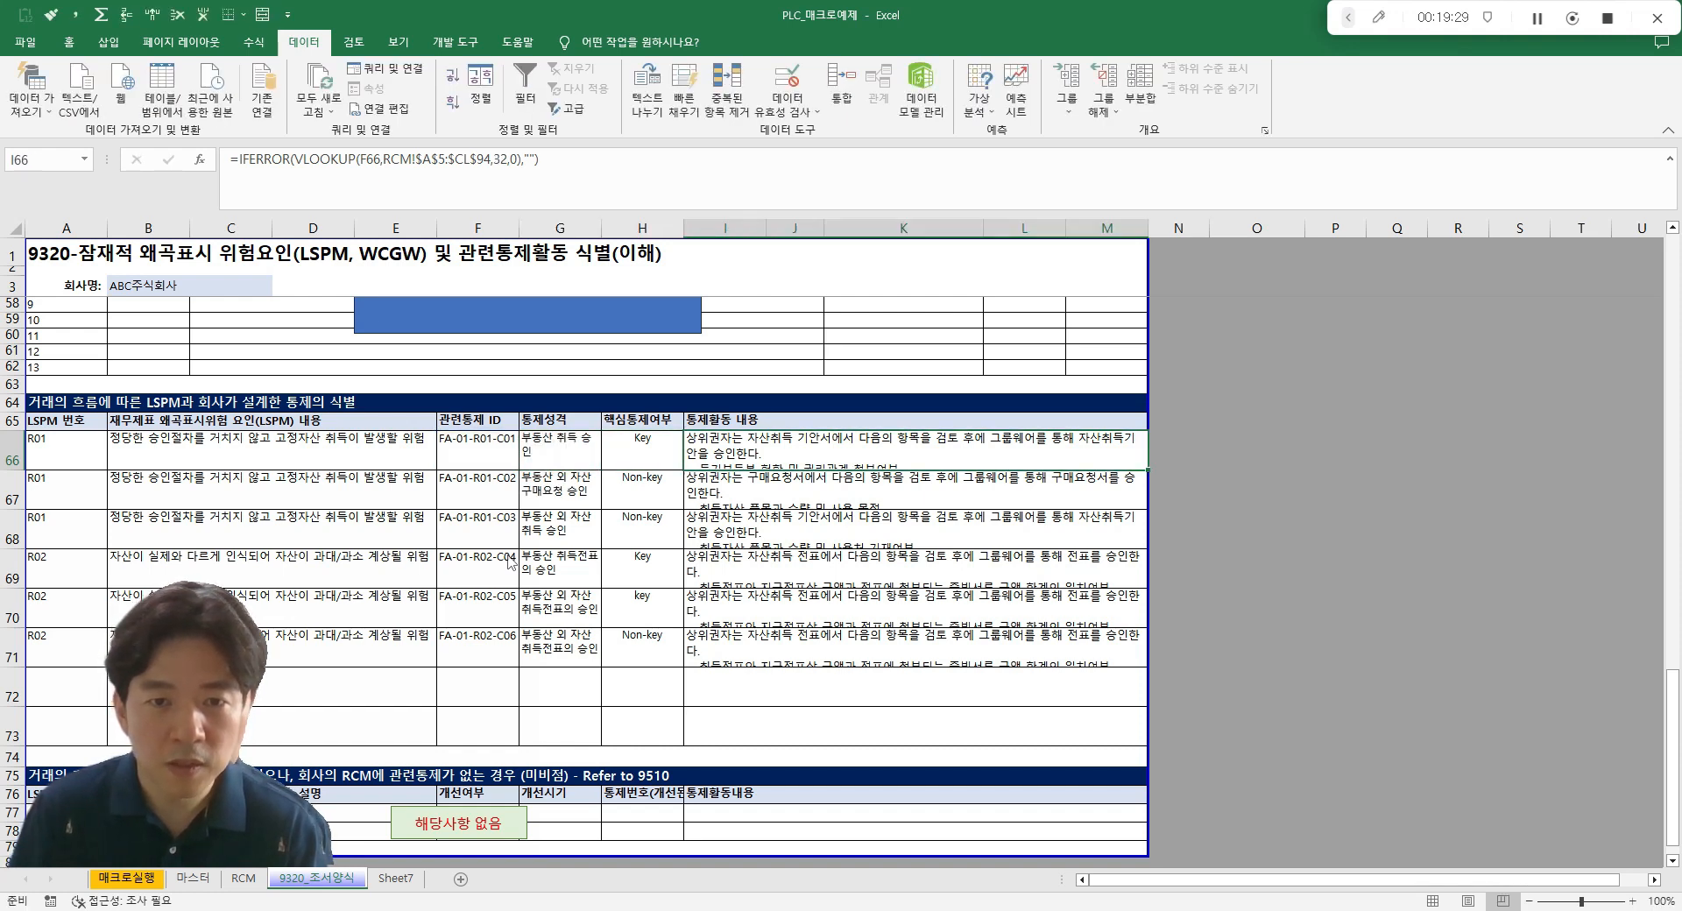
key("Left")
key("Left")
key("Right")
key("F2")
key("Escape")
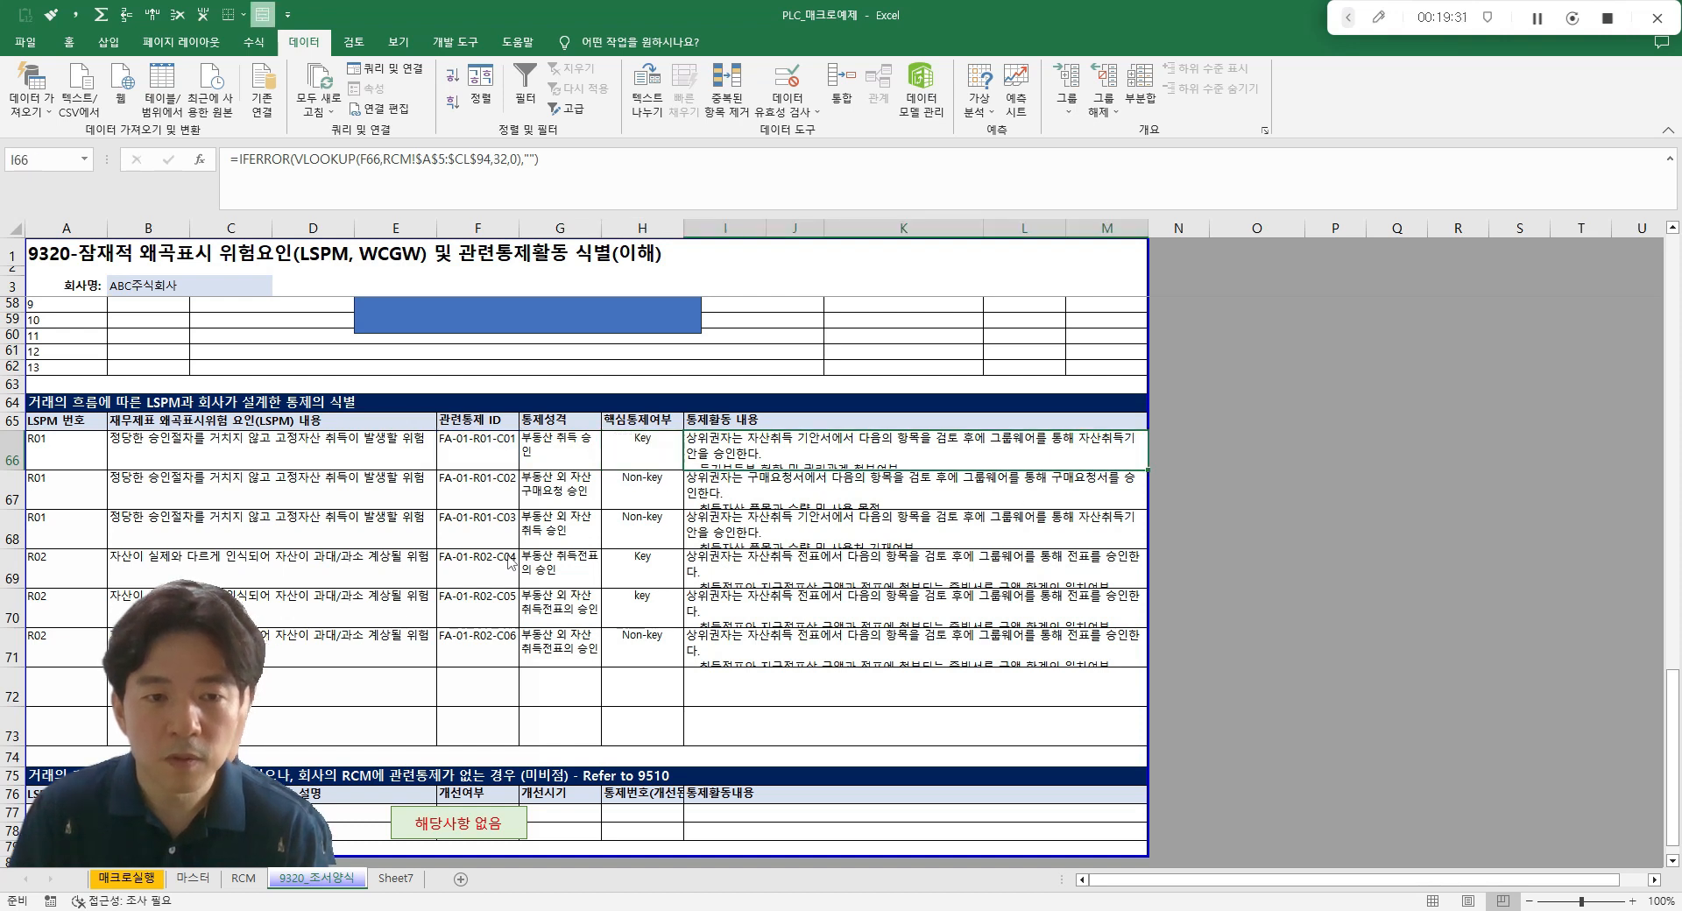
key("ctrl+shift+Right")
key("Left")
key("shift+Right")
key("shift+Down")
key("shift+Down")
key("shift+Down")
key("shift+Down")
key("shift+Down")
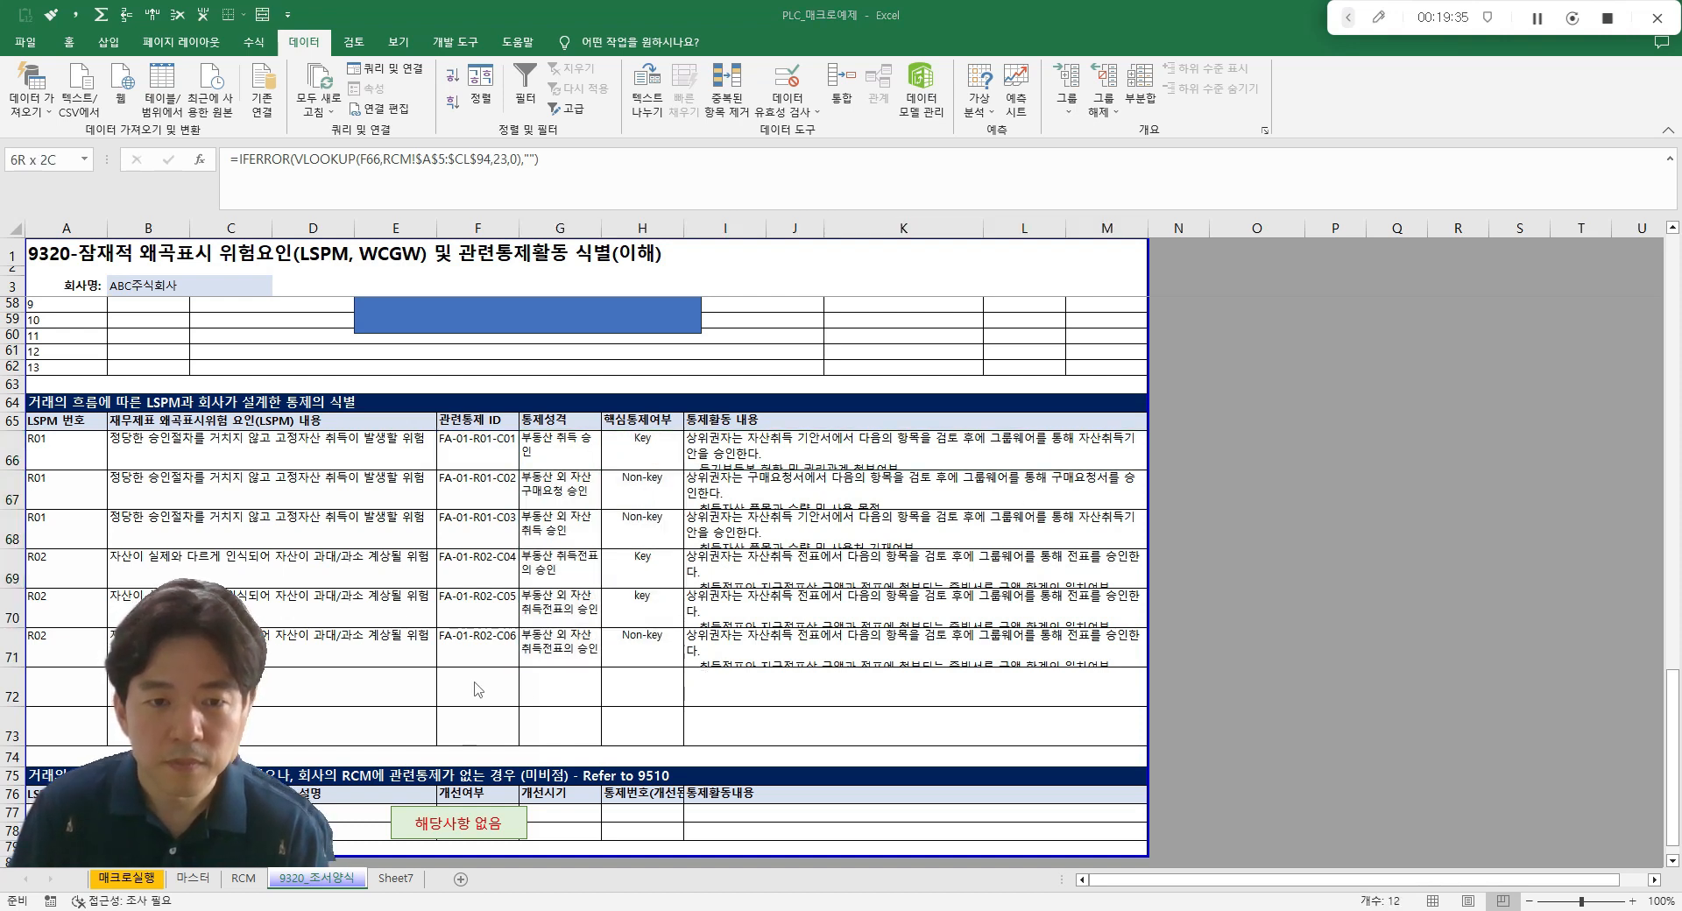
scroll(800, 682, "up", 16)
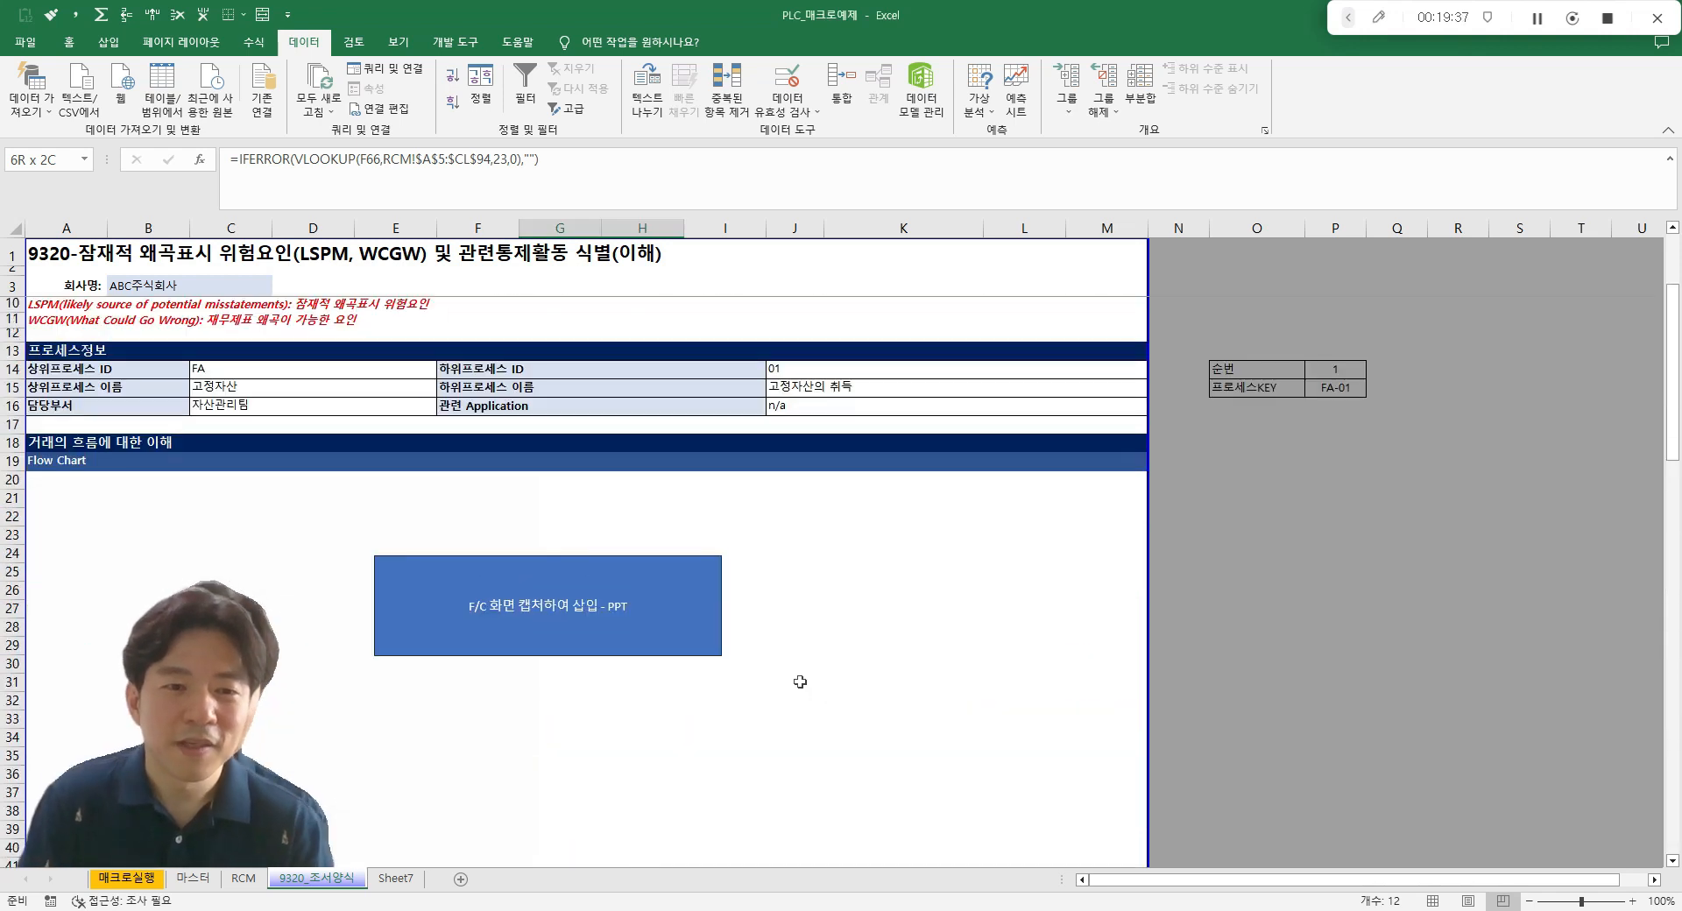
scroll(799, 682, "up", 1)
left_click(949, 613)
key("alt+Tab")
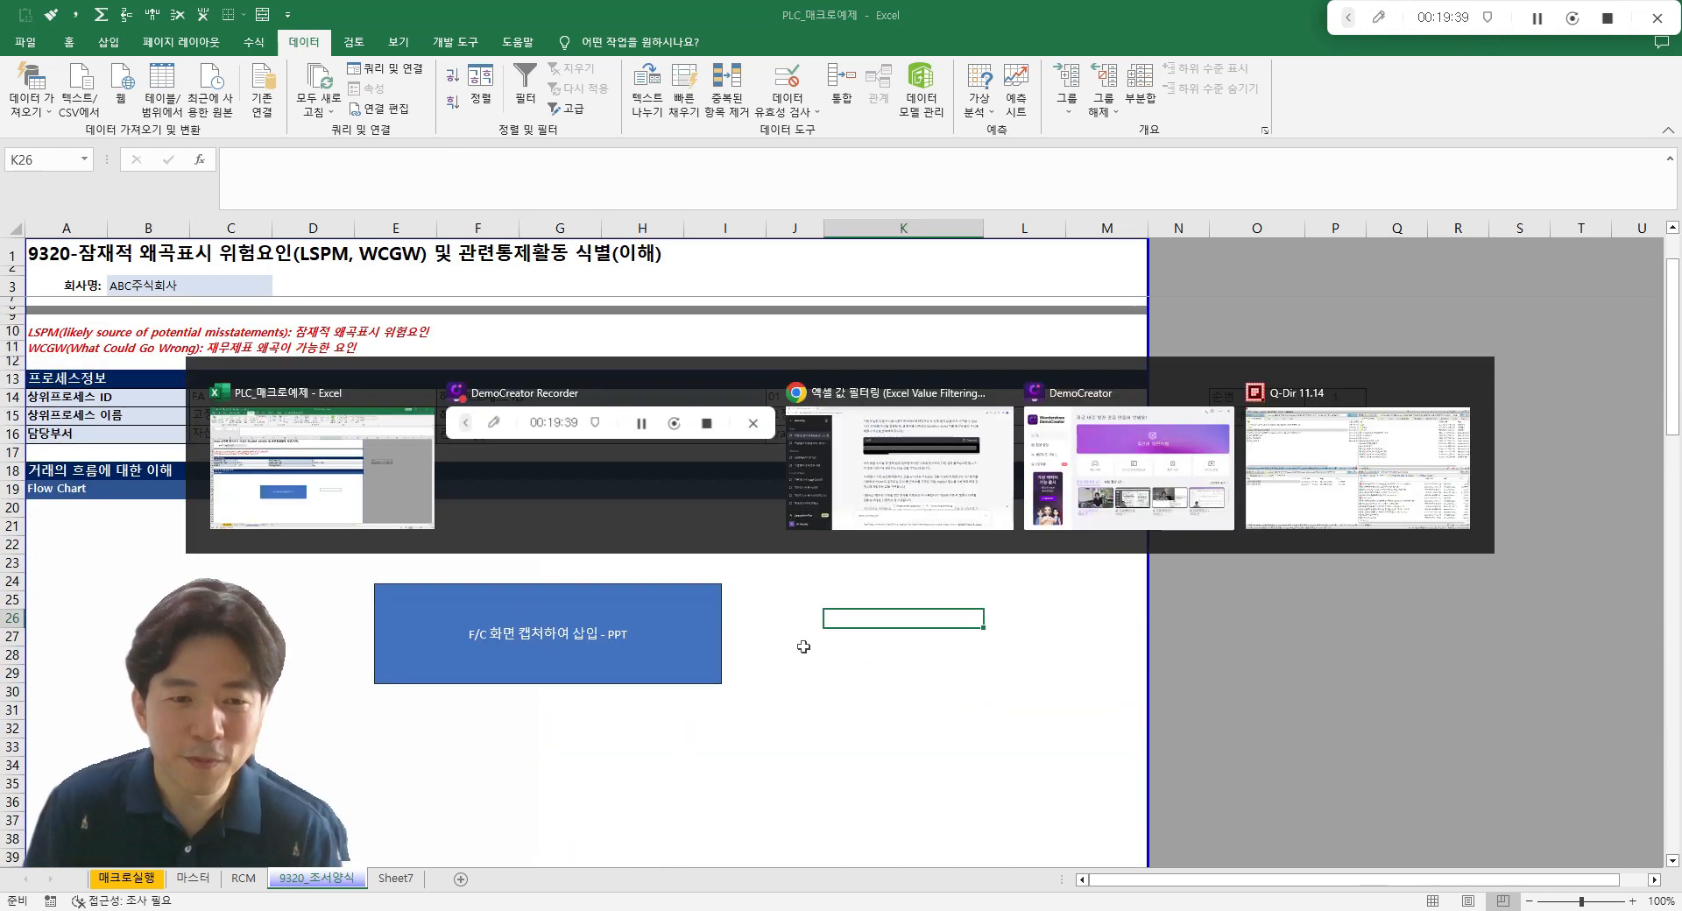
left_click_drag(1025, 562, 837, 721)
key("alt+Tab")
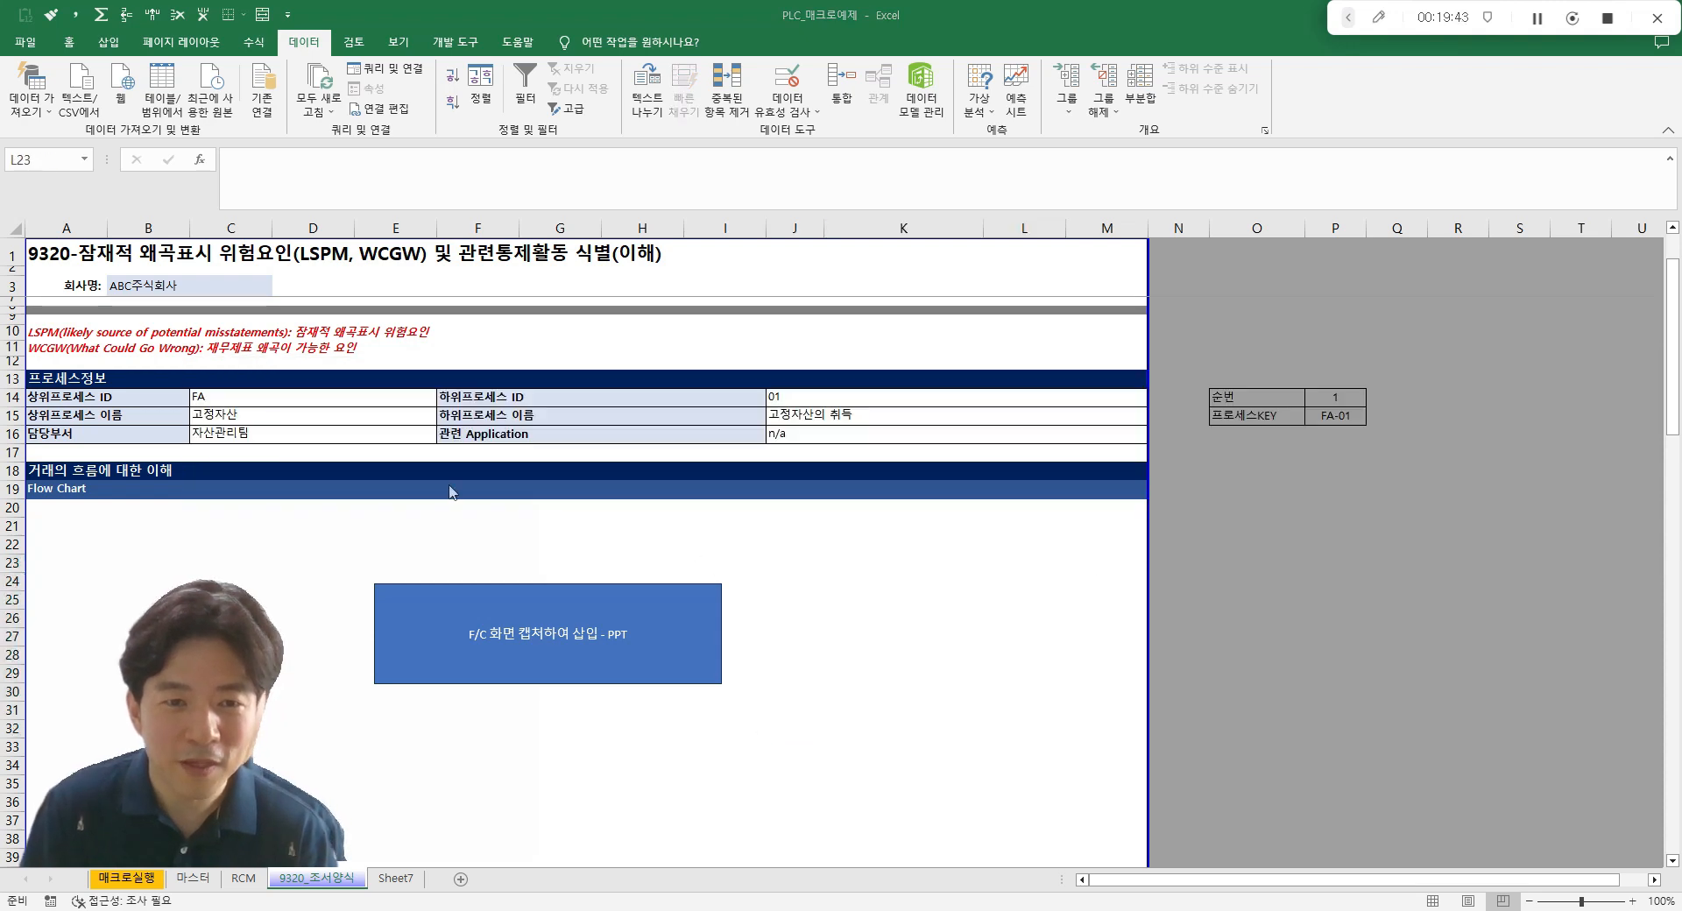
left_click(395, 879)
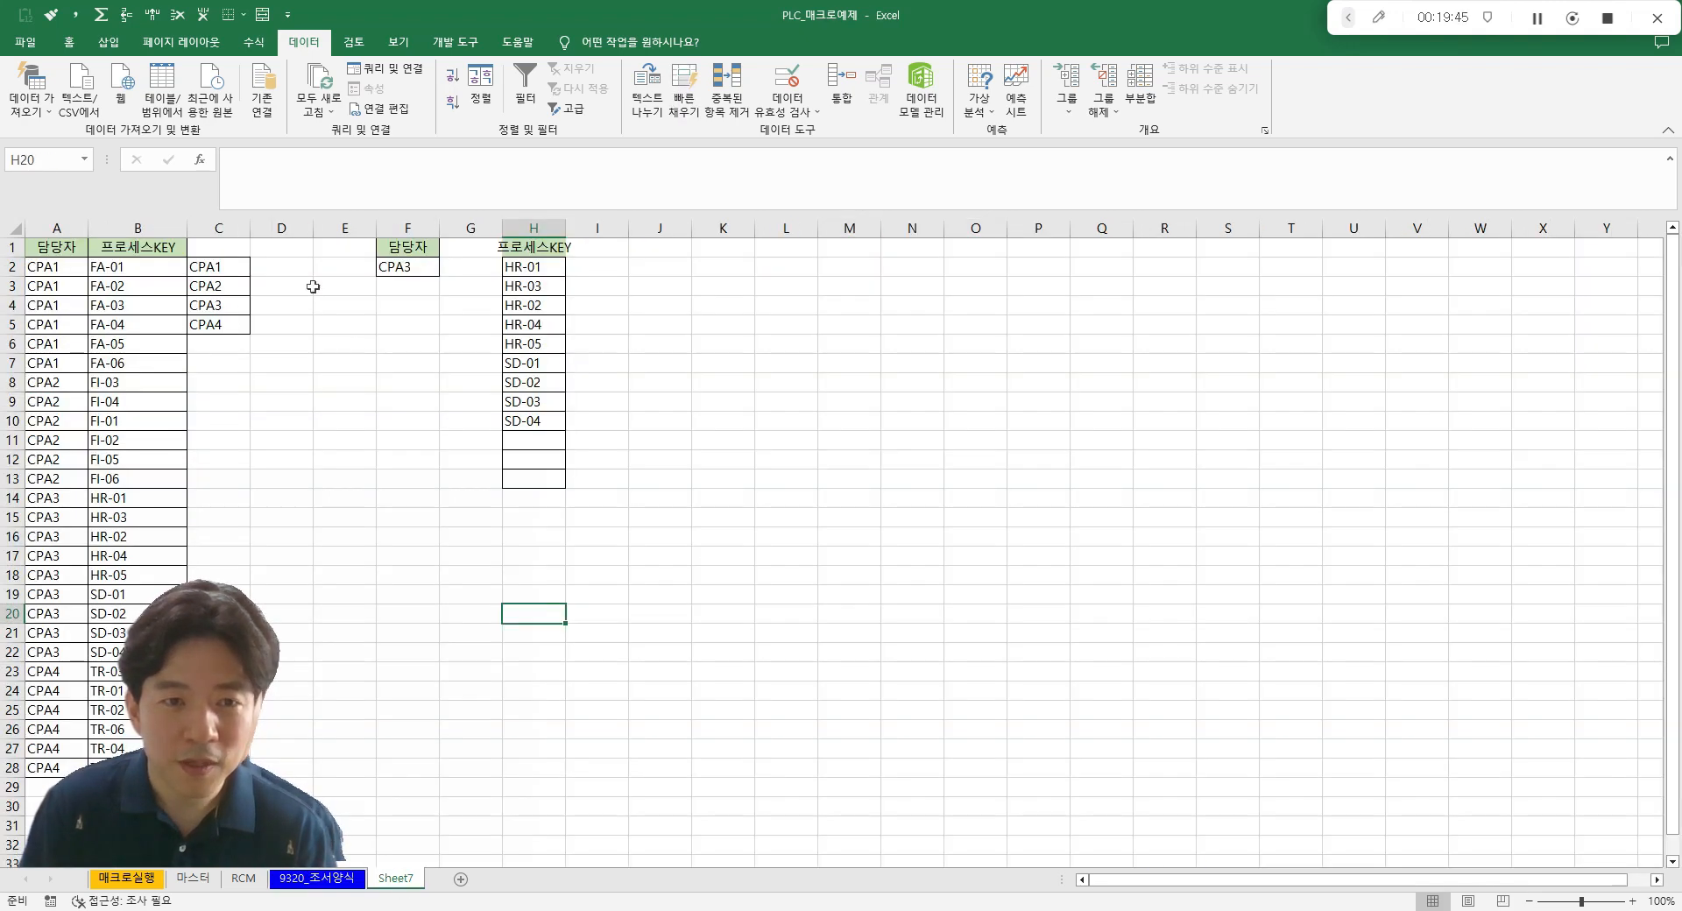
left_click_drag(340, 288, 344, 307)
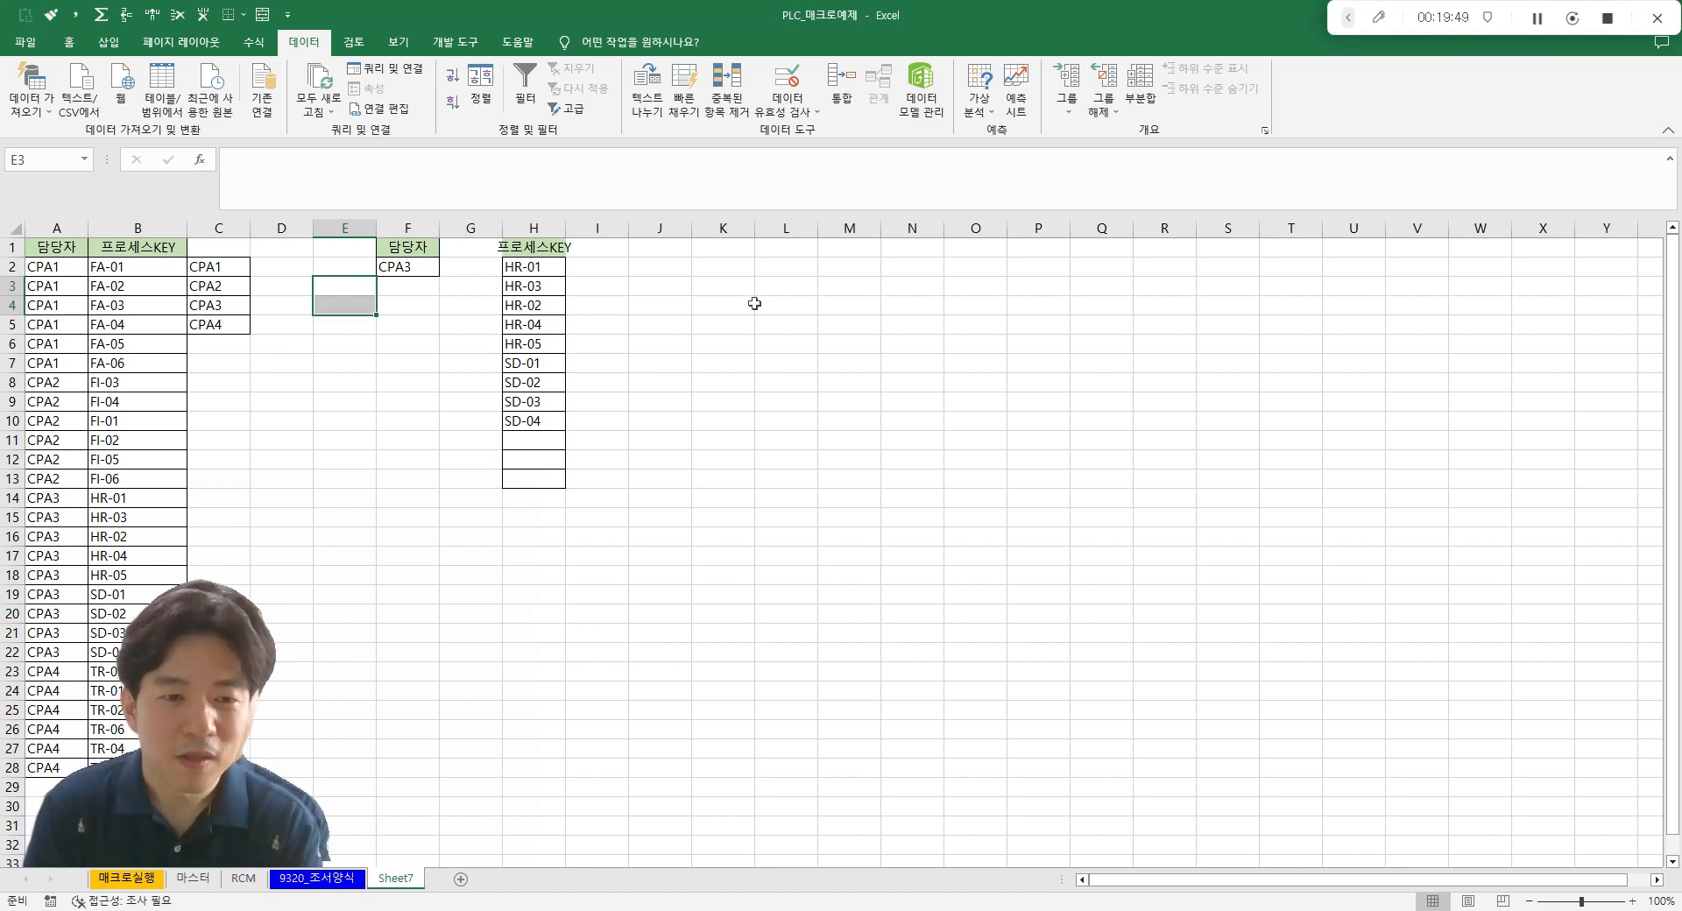
left_click_drag(698, 556, 699, 540)
left_click(352, 865)
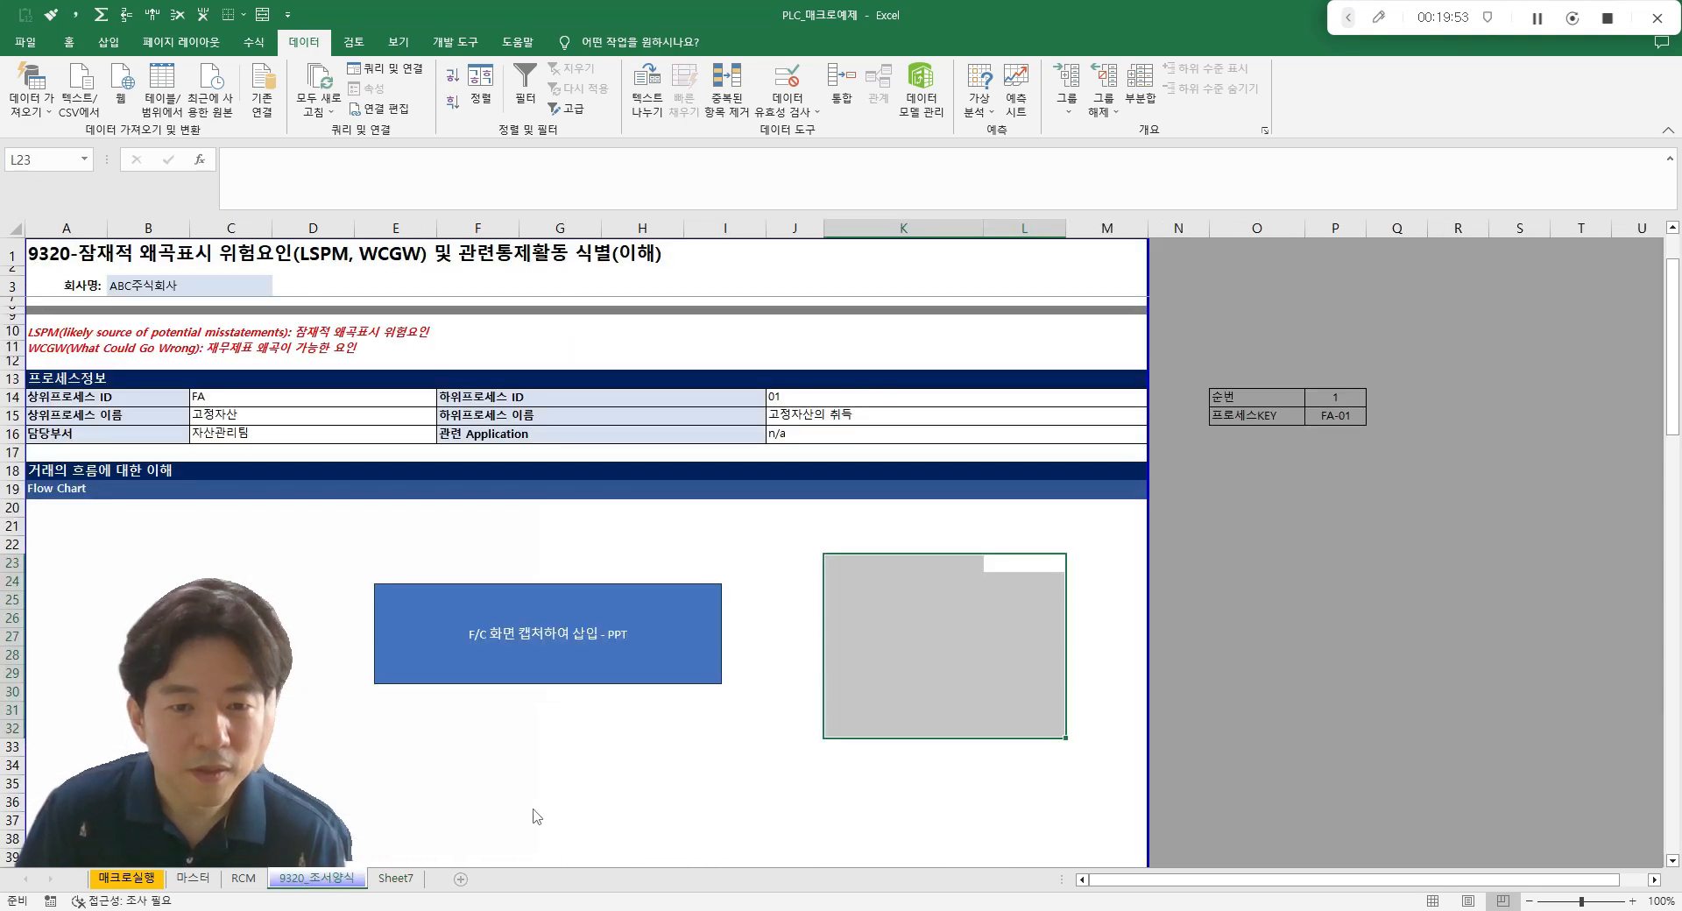
scroll(531, 625, "down", 4)
scroll(474, 701, "up", 8)
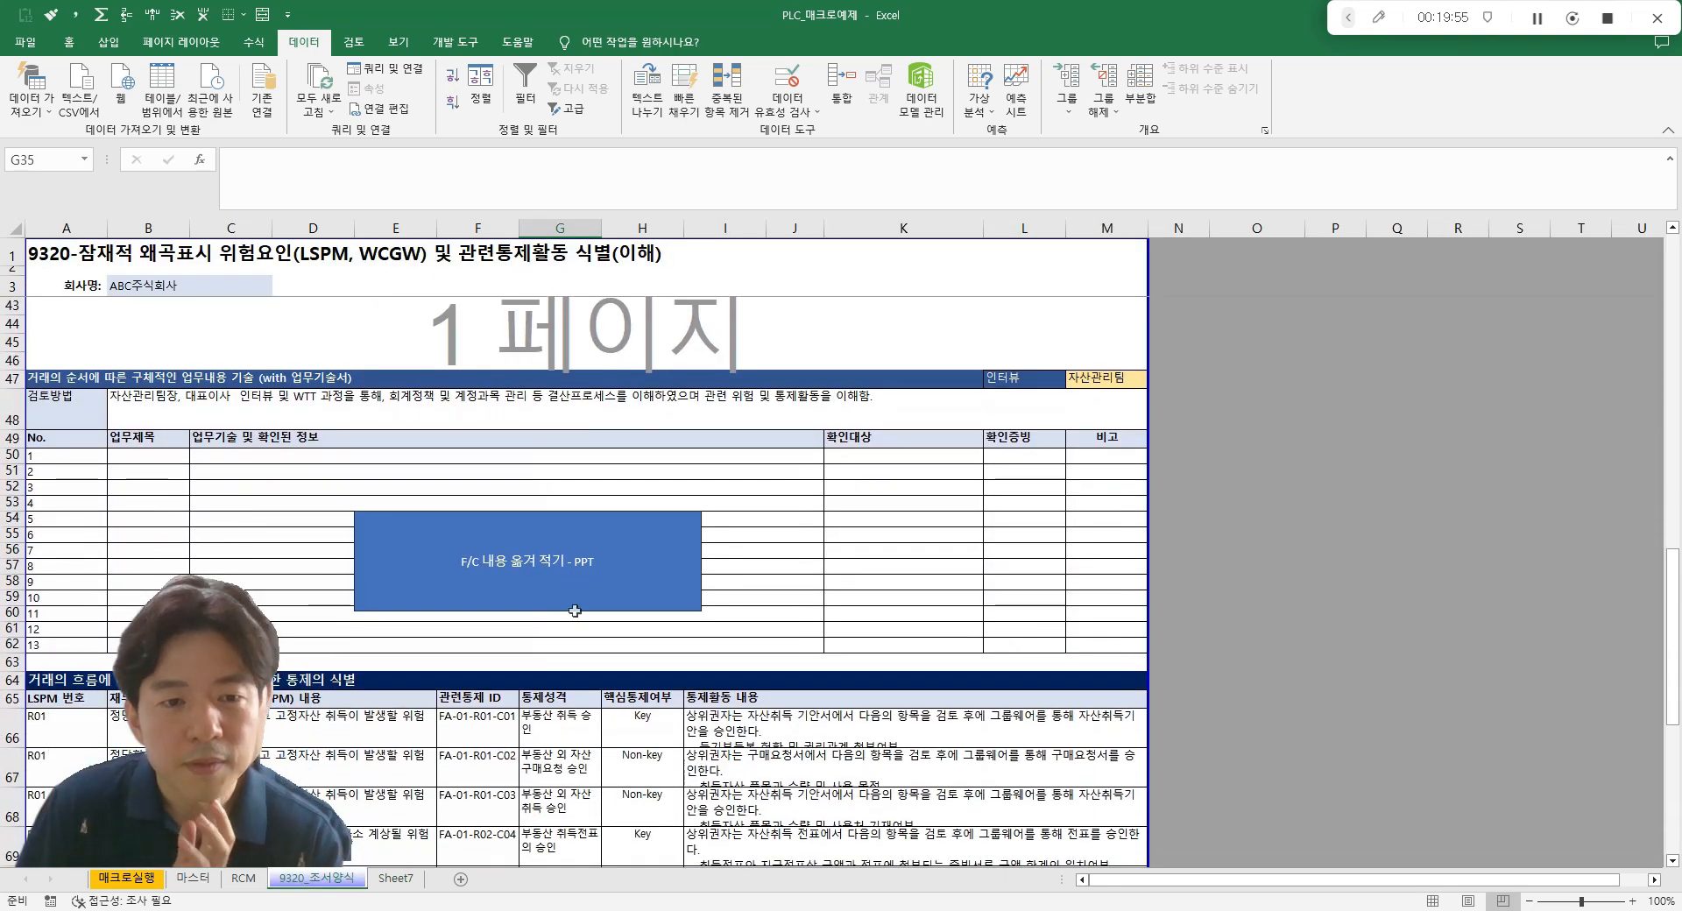
- Copy the 담당자 and 프로세스KEY table in A1:B28 of Sheet7 and paste it starting at A40
left_click(399, 873)
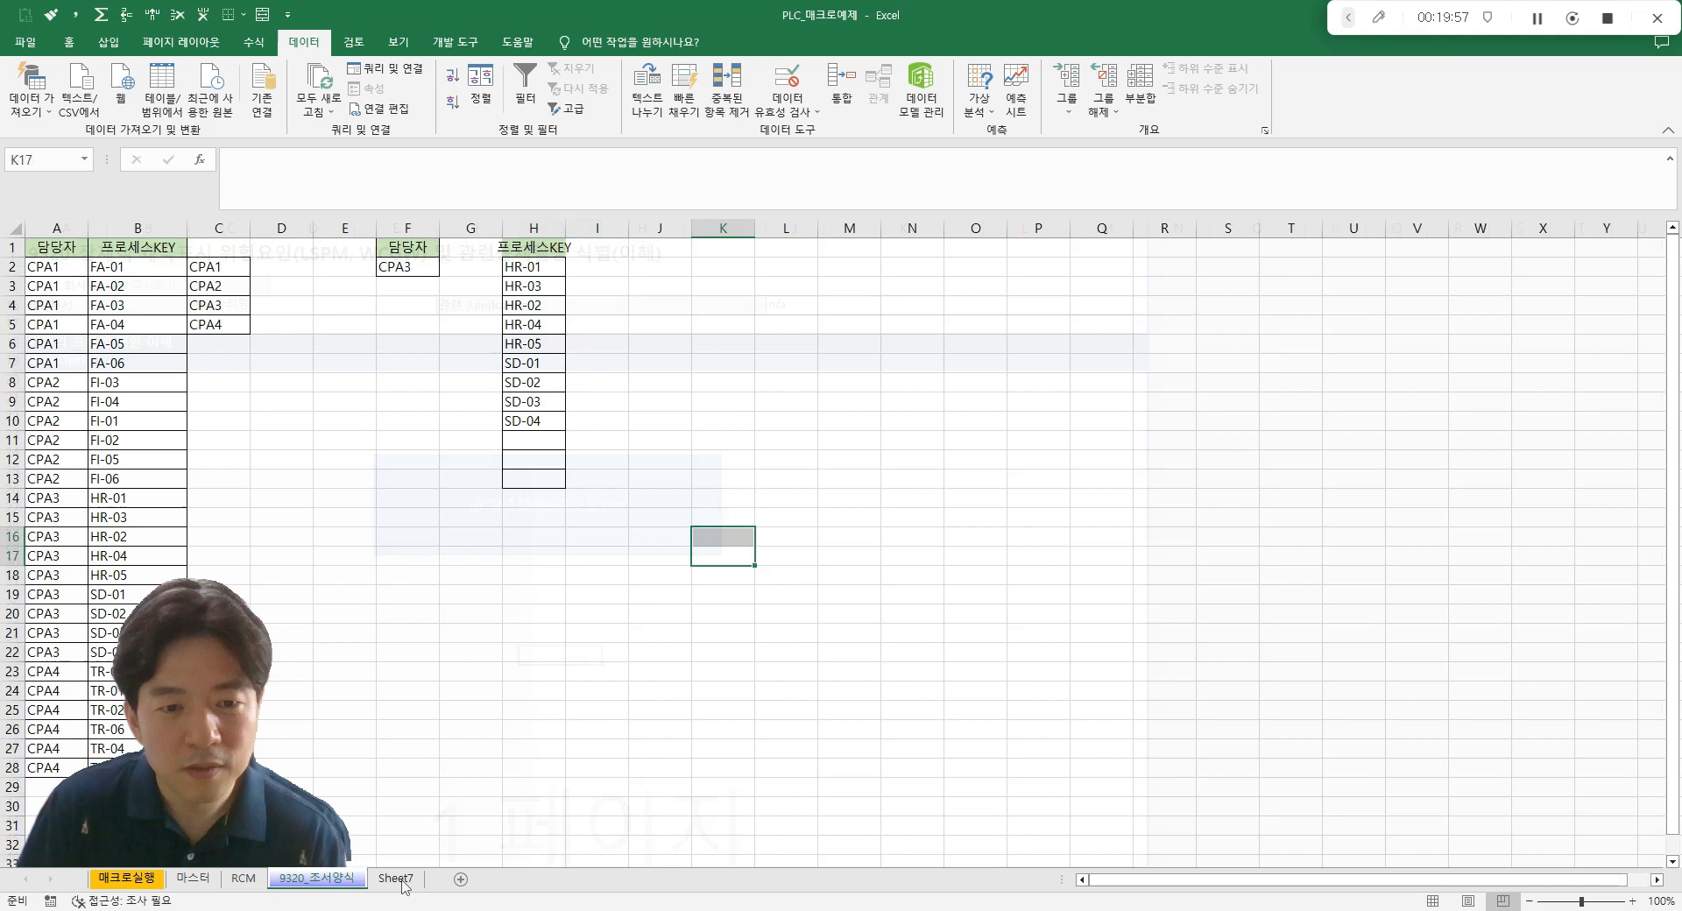
left_click(688, 517)
left_click(402, 266)
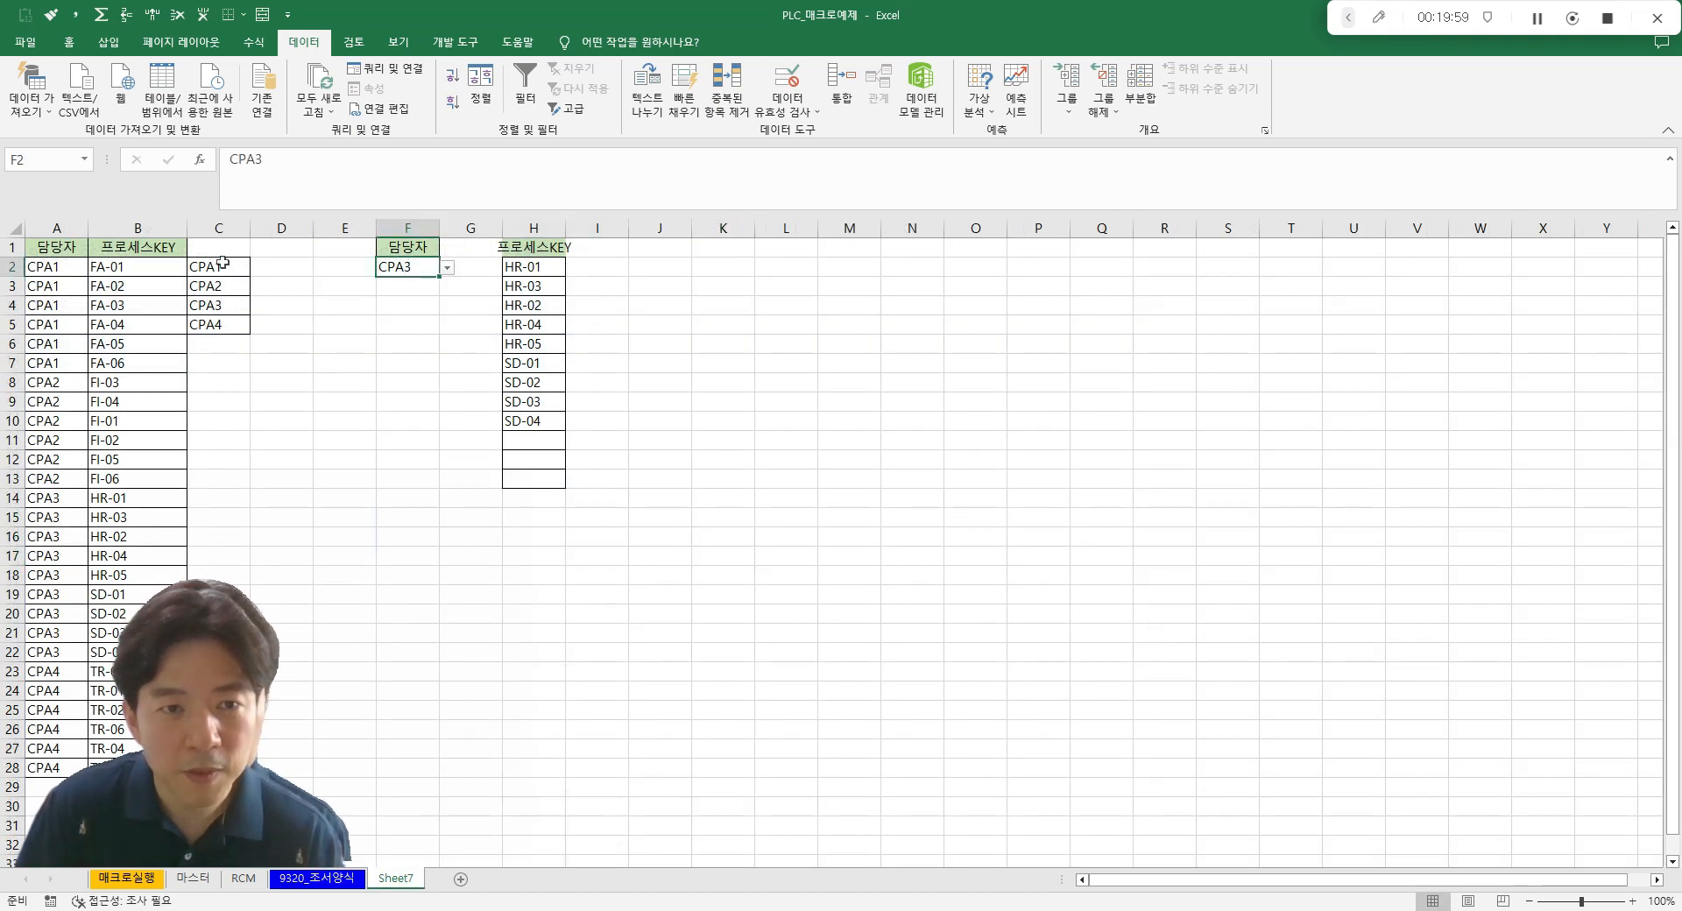
left_click_drag(223, 263, 223, 324)
scroll(308, 387, "down", 4)
scroll(321, 421, "up", 4)
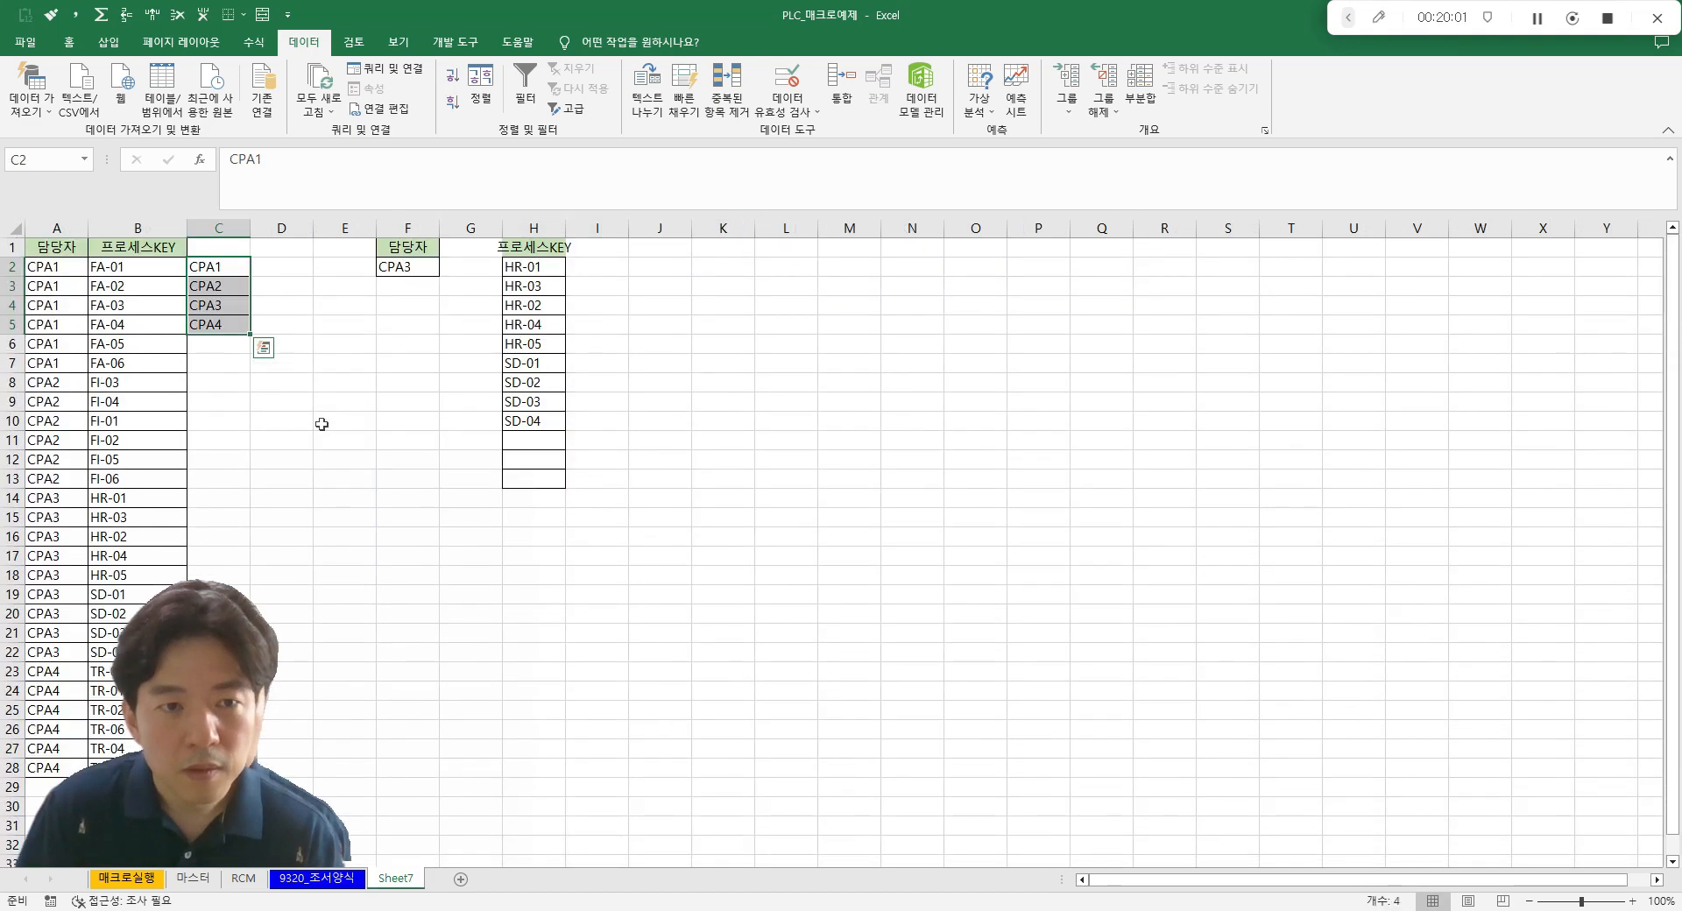
left_click(49, 266)
left_click_drag(55, 250, 154, 363)
scroll(176, 386, "down", 7)
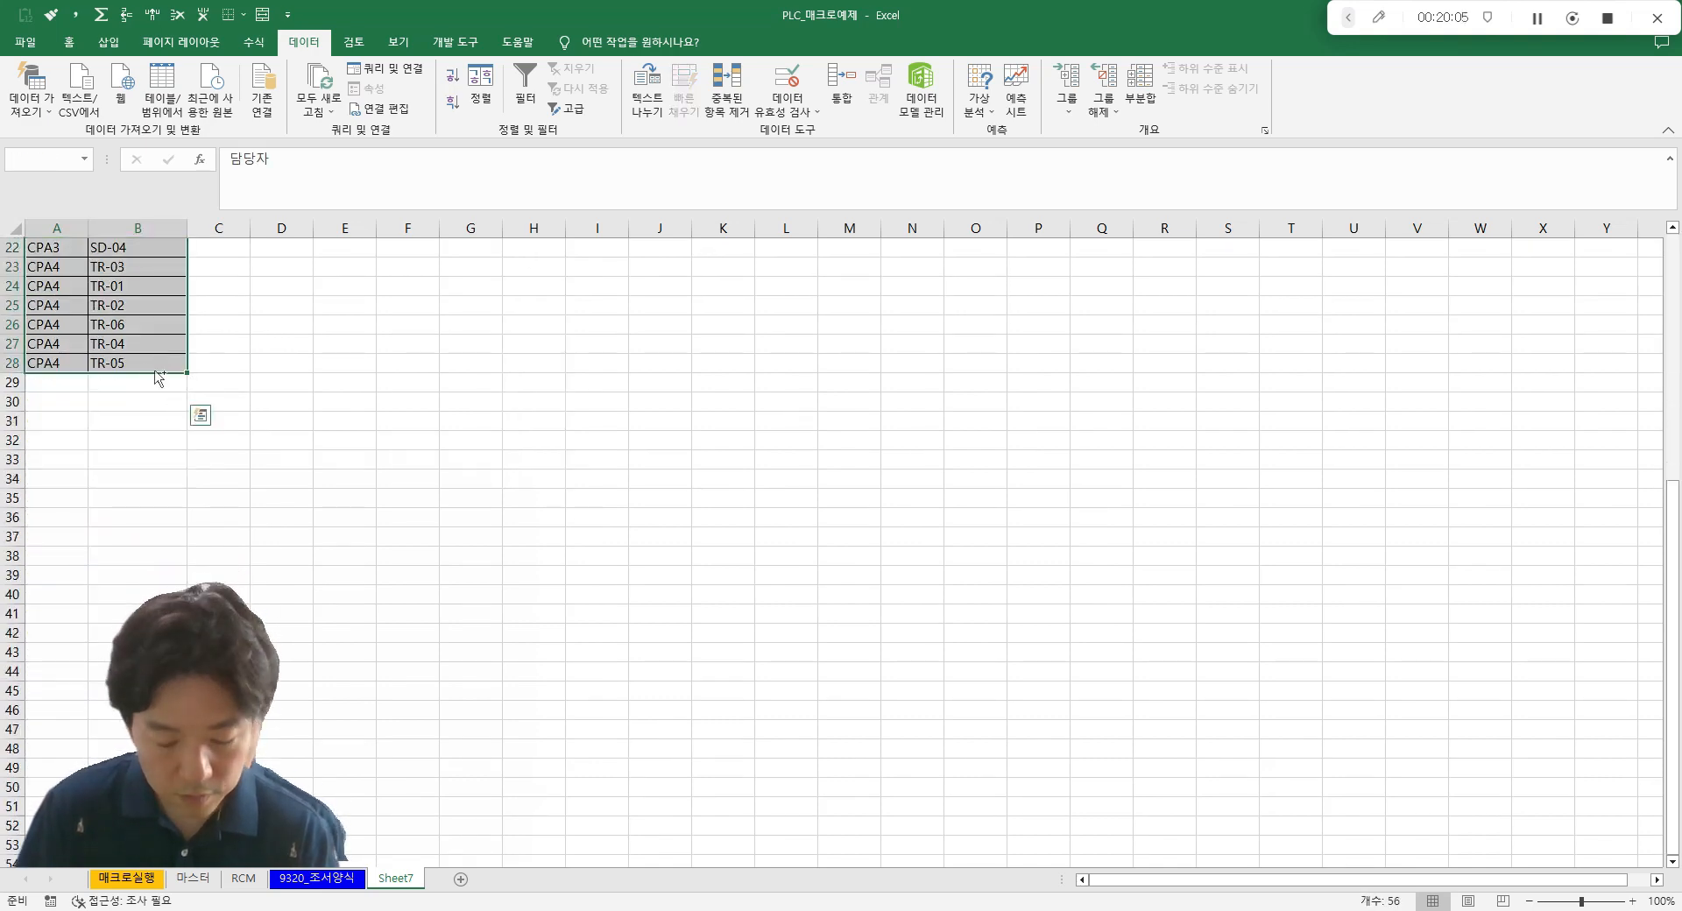
key("ctrl+c")
scroll(123, 428, "down", 3)
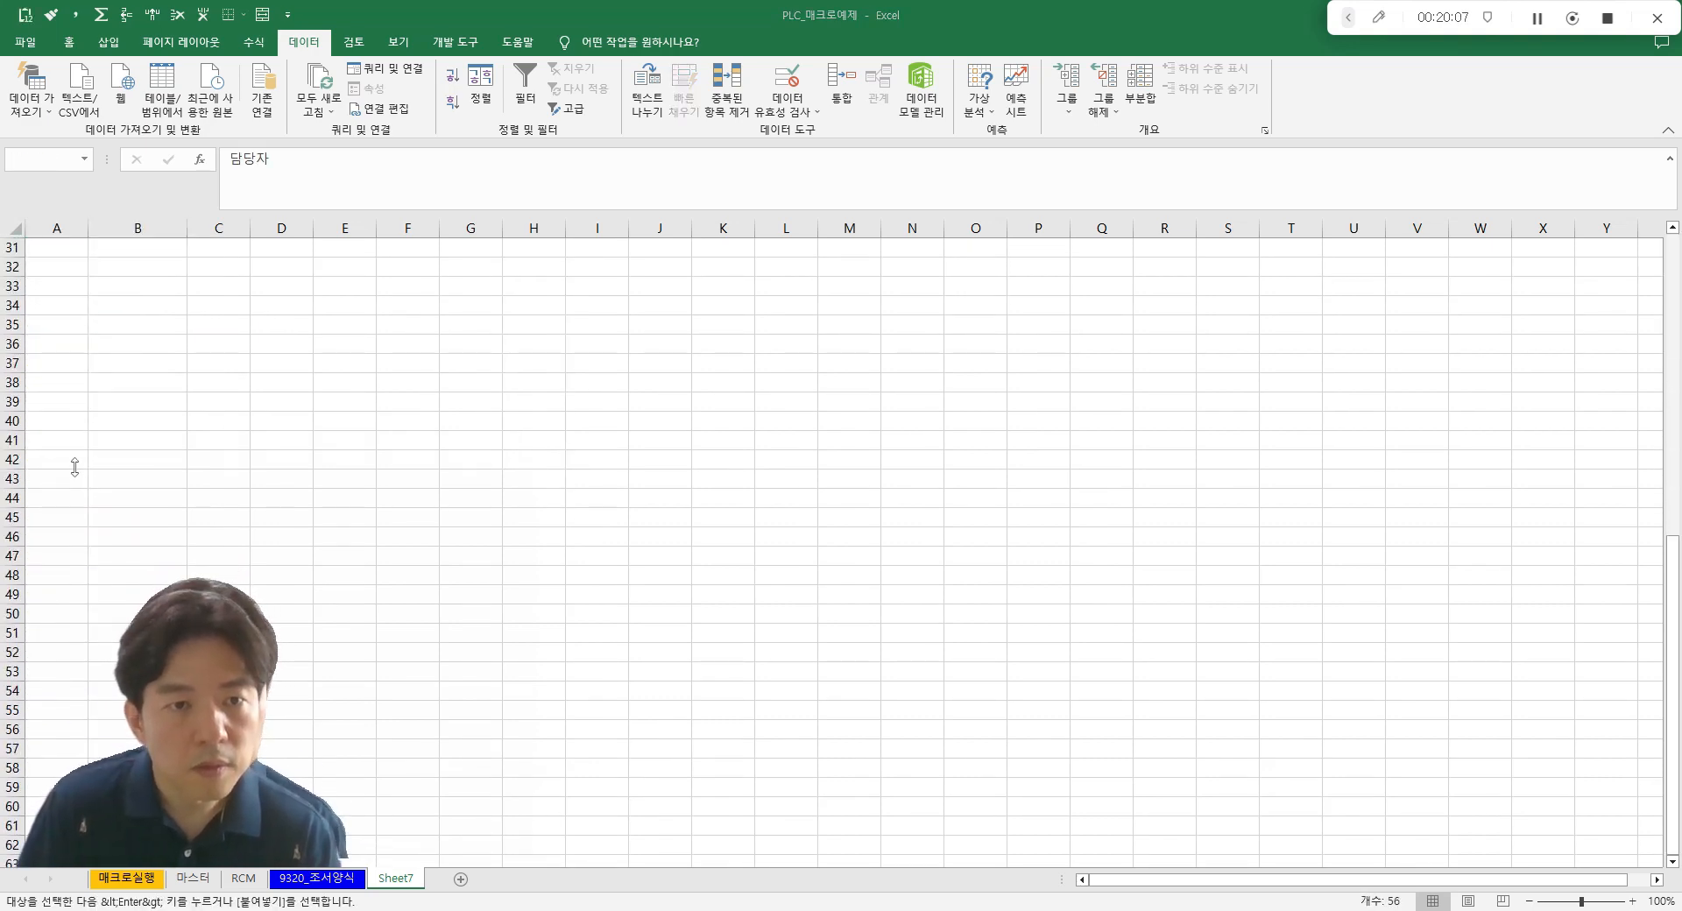
left_click(75, 420)
key("ctrl+v")
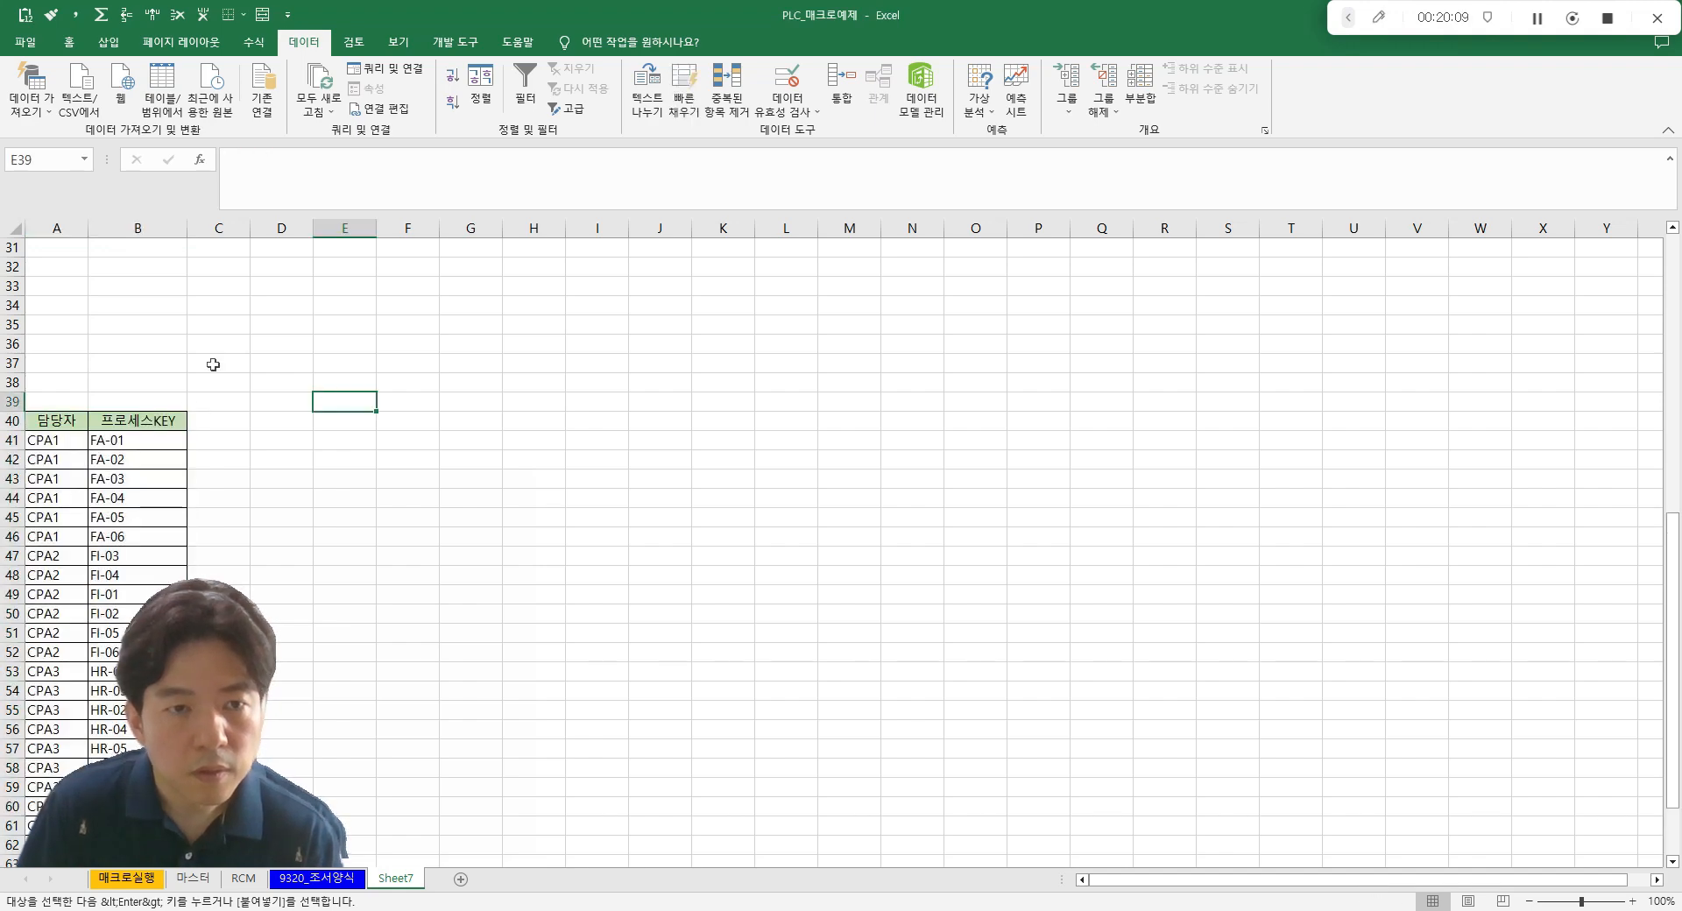
- Copy the 담당자 names CPA1 to CPA4 from C2:C5 and paste them transposed as values starting at A34
scroll(195, 375, "up", 3)
scroll(237, 345, "up", 7)
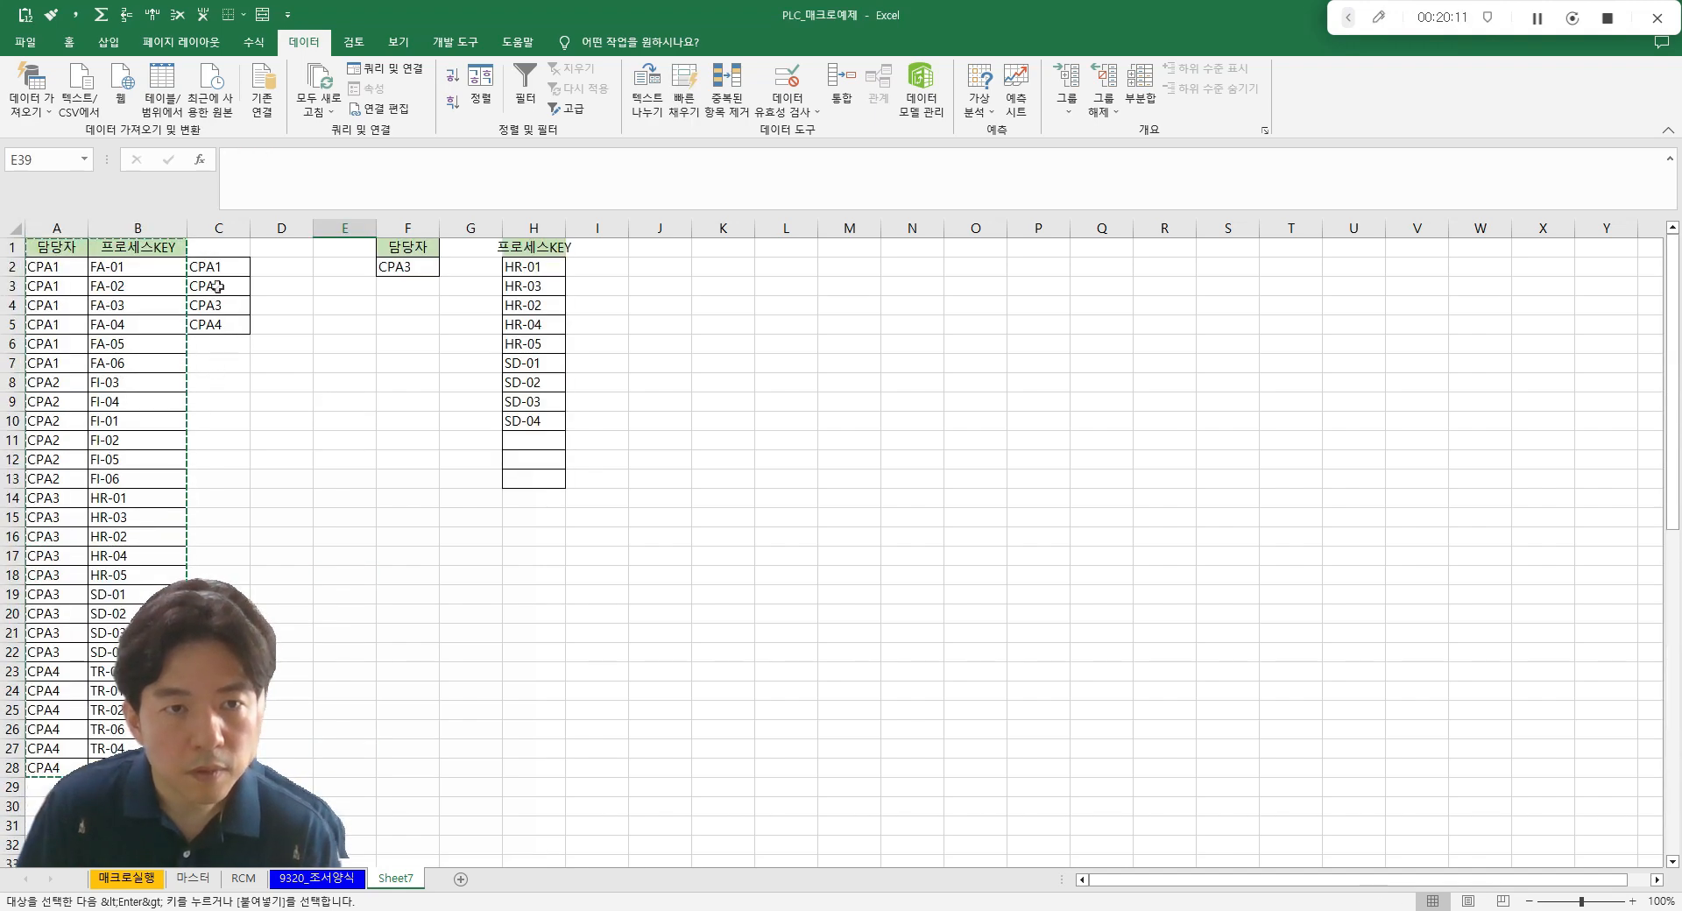
left_click_drag(215, 267, 224, 326)
key("ctrl+c")
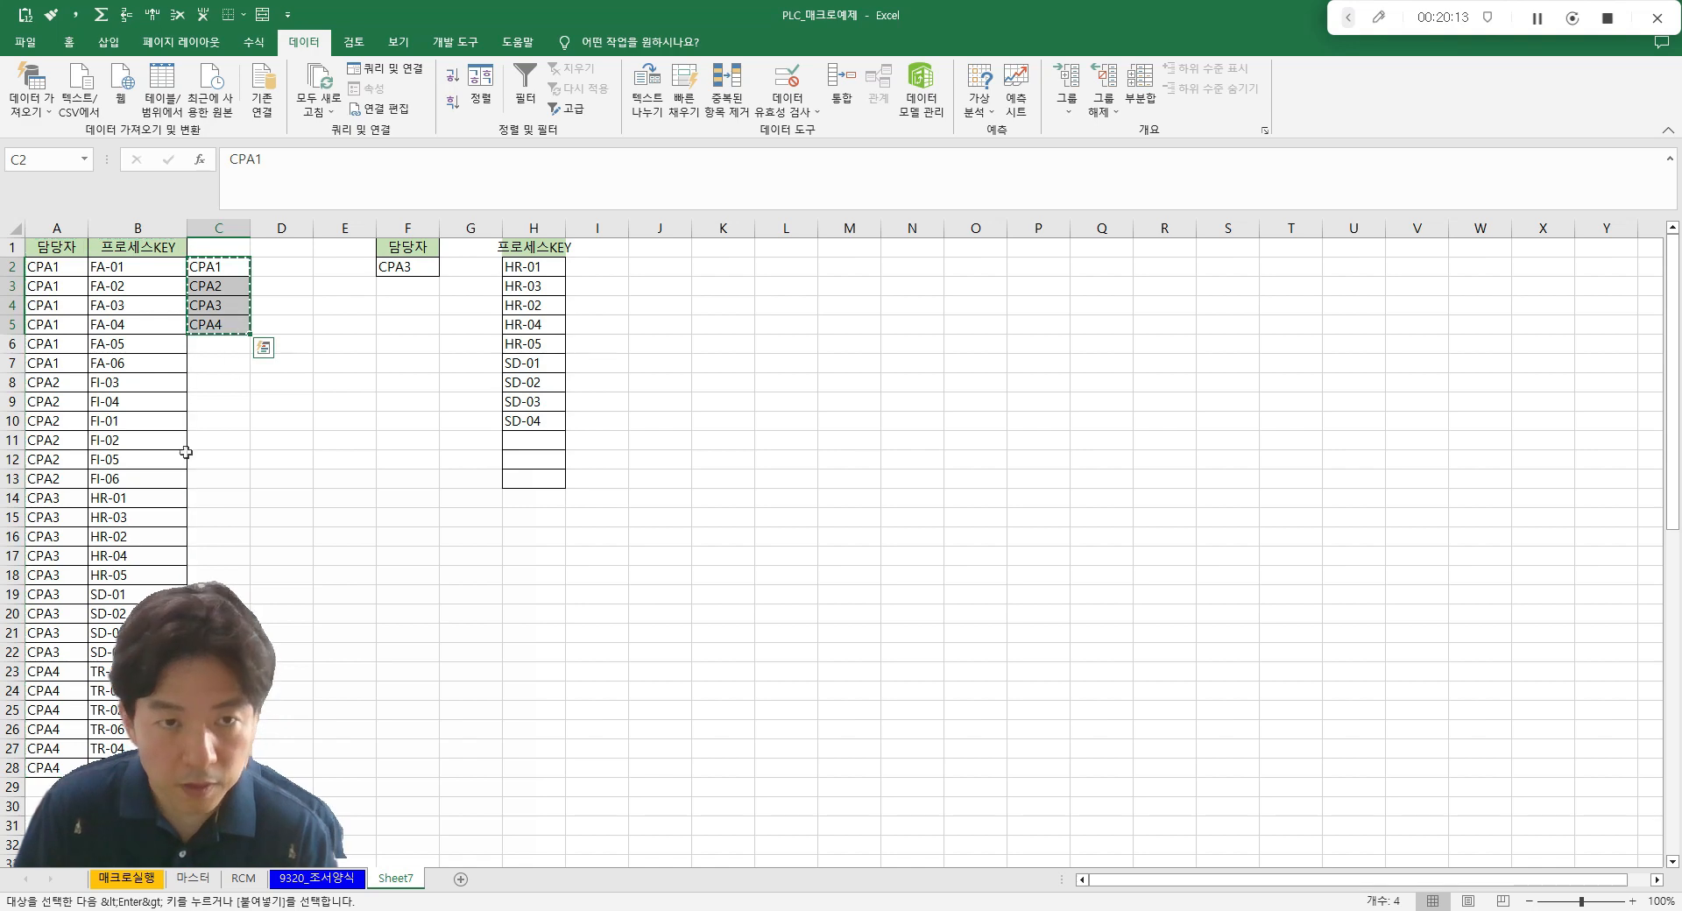
scroll(186, 452, "down", 10)
left_click(68, 309)
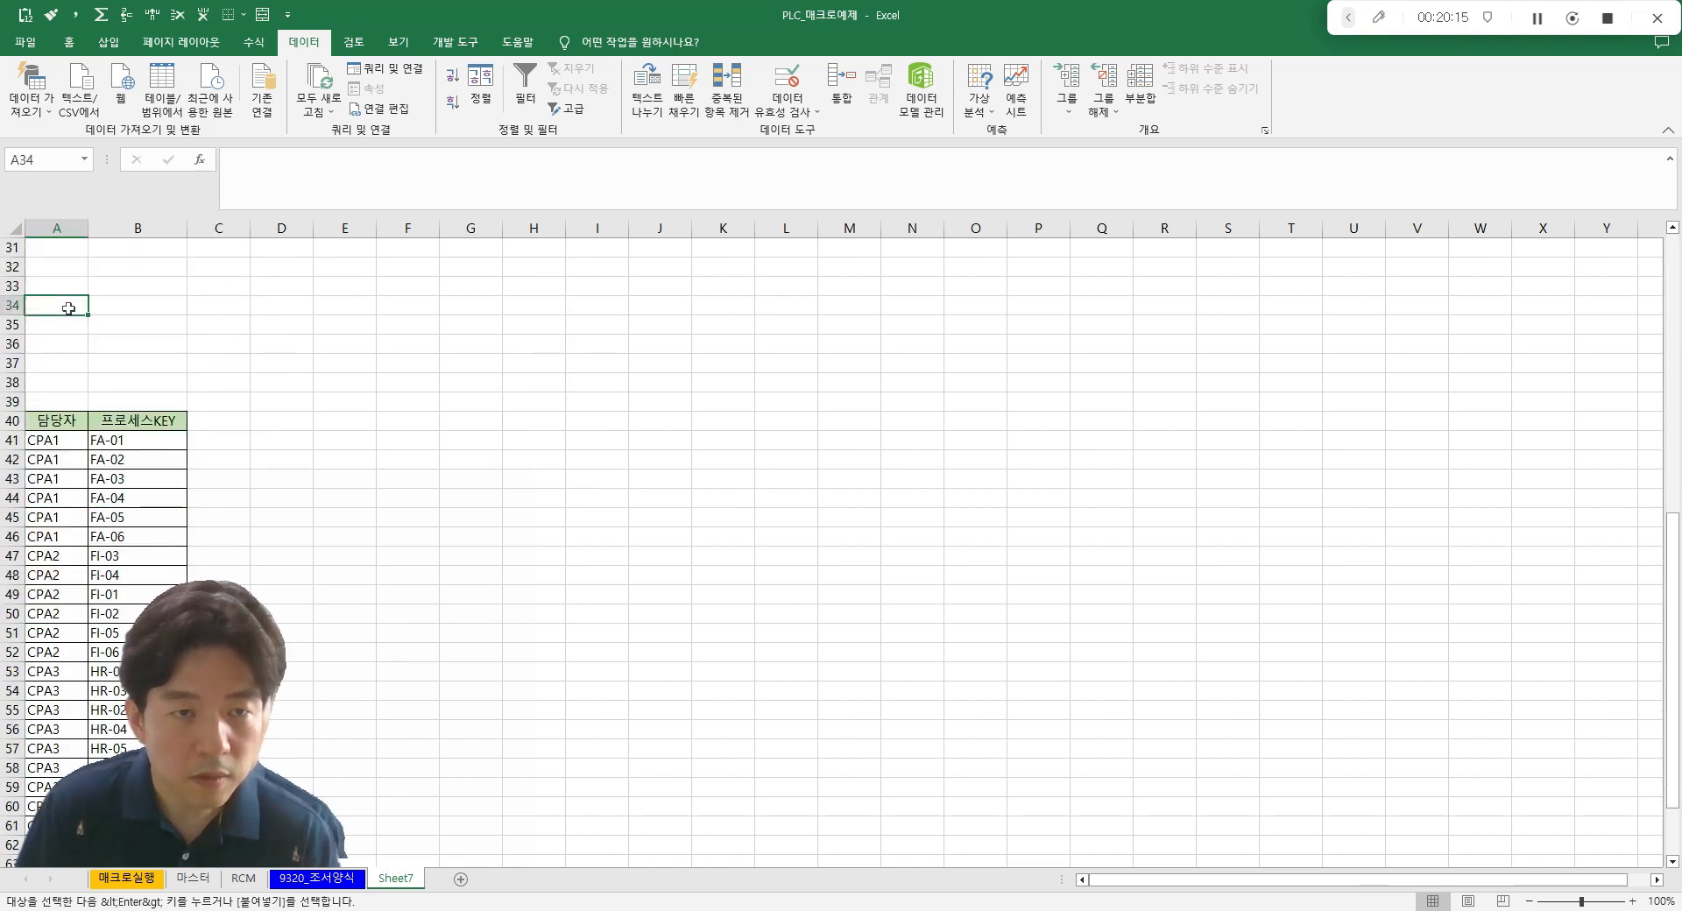
right_click(66, 307)
left_click(140, 437)
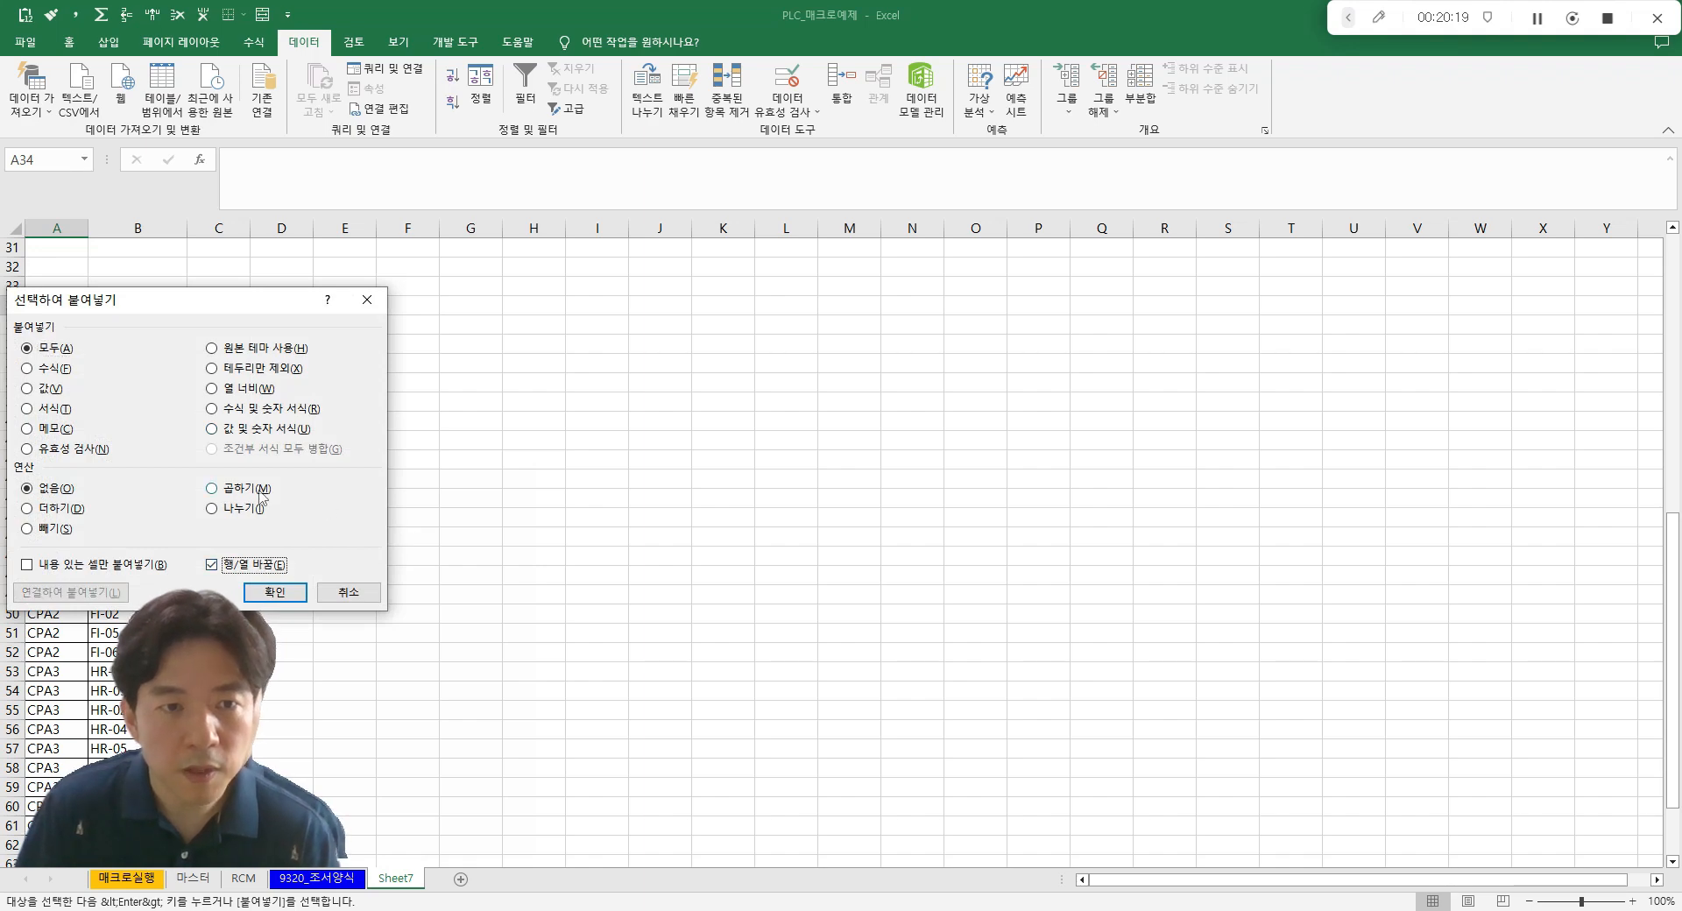
left_click(52, 389)
left_click(274, 592)
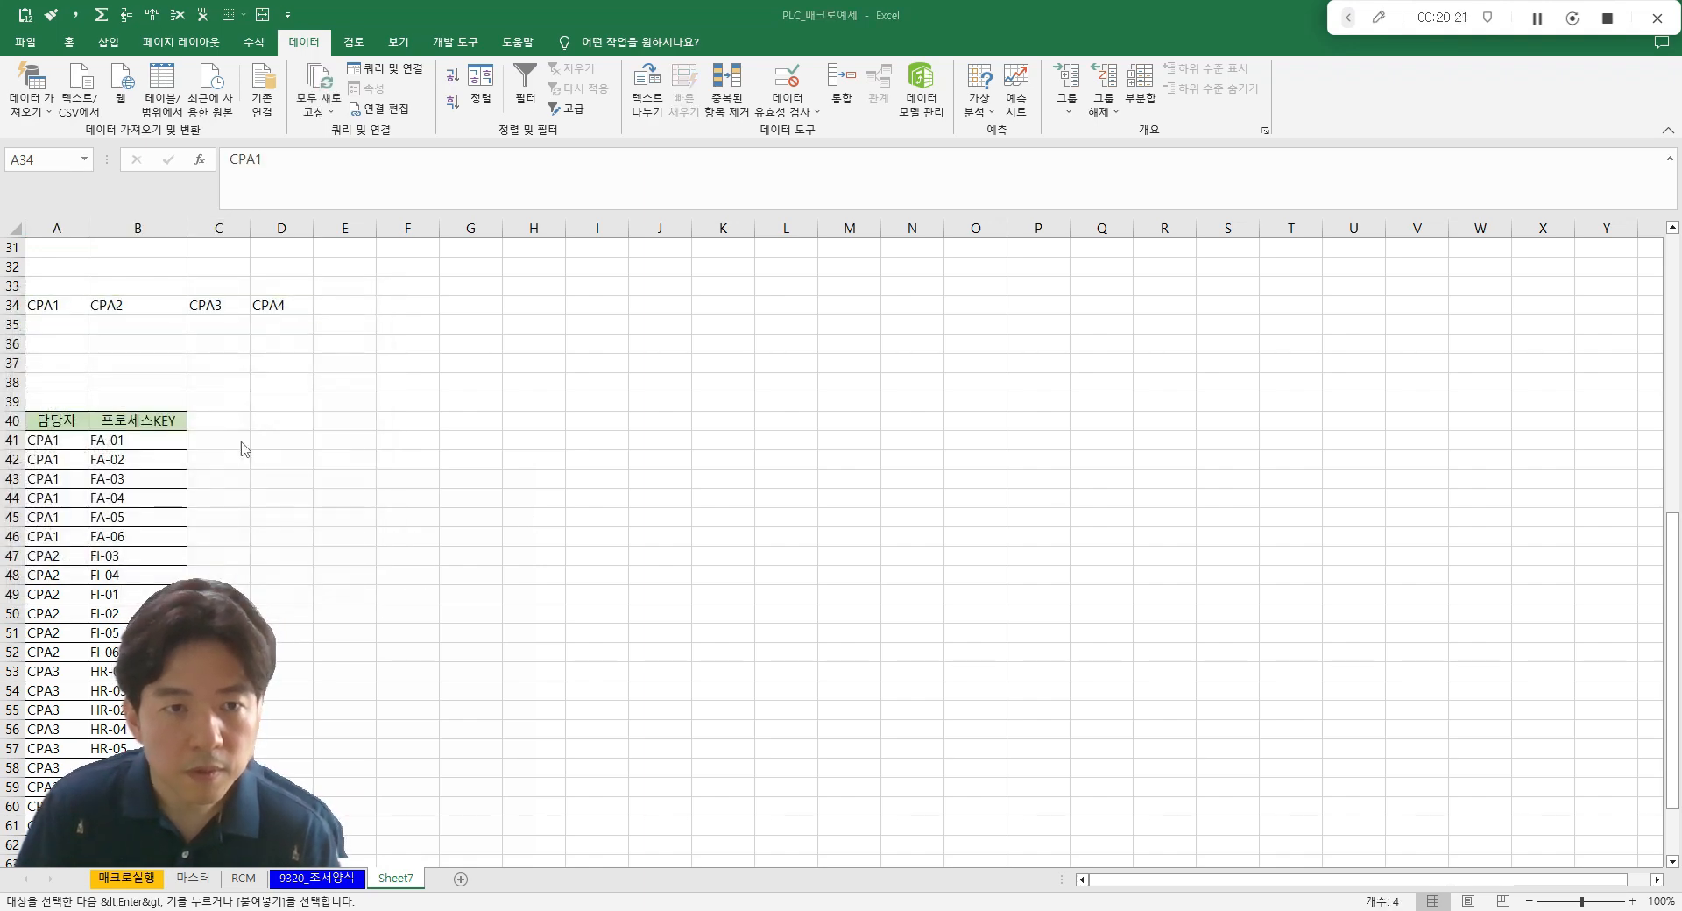
- Widen columns A, C and D of the layout
left_click(243, 267)
left_click_drag(250, 228, 398, 228)
left_click(349, 382)
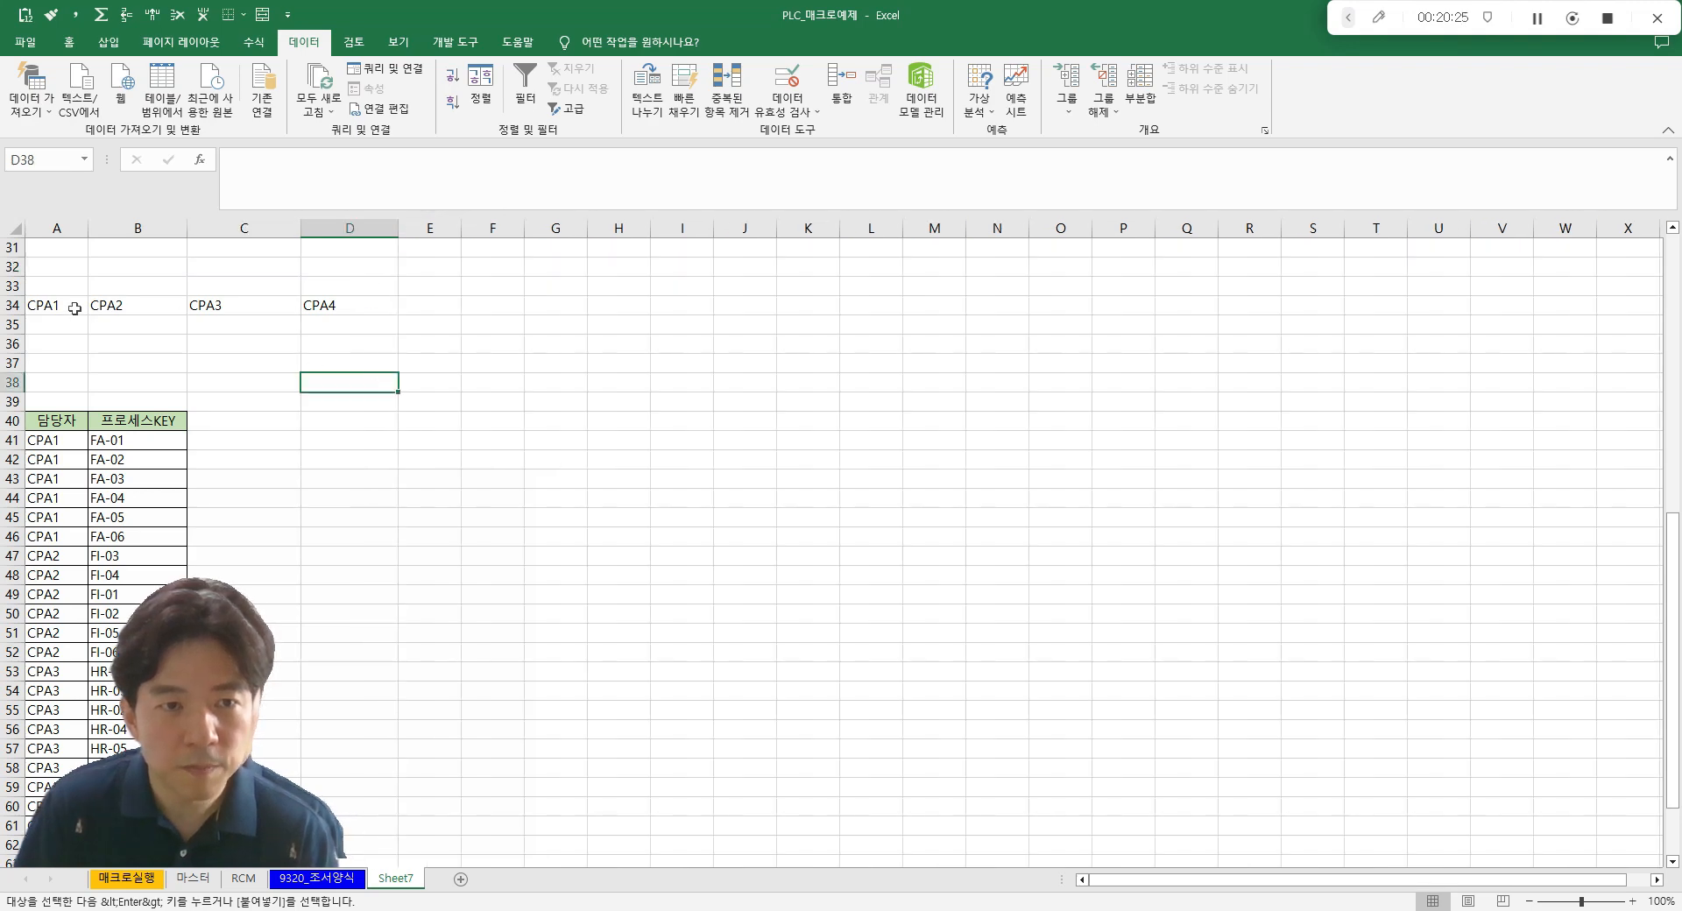
left_click_drag(80, 232, 128, 229)
left_click(150, 326)
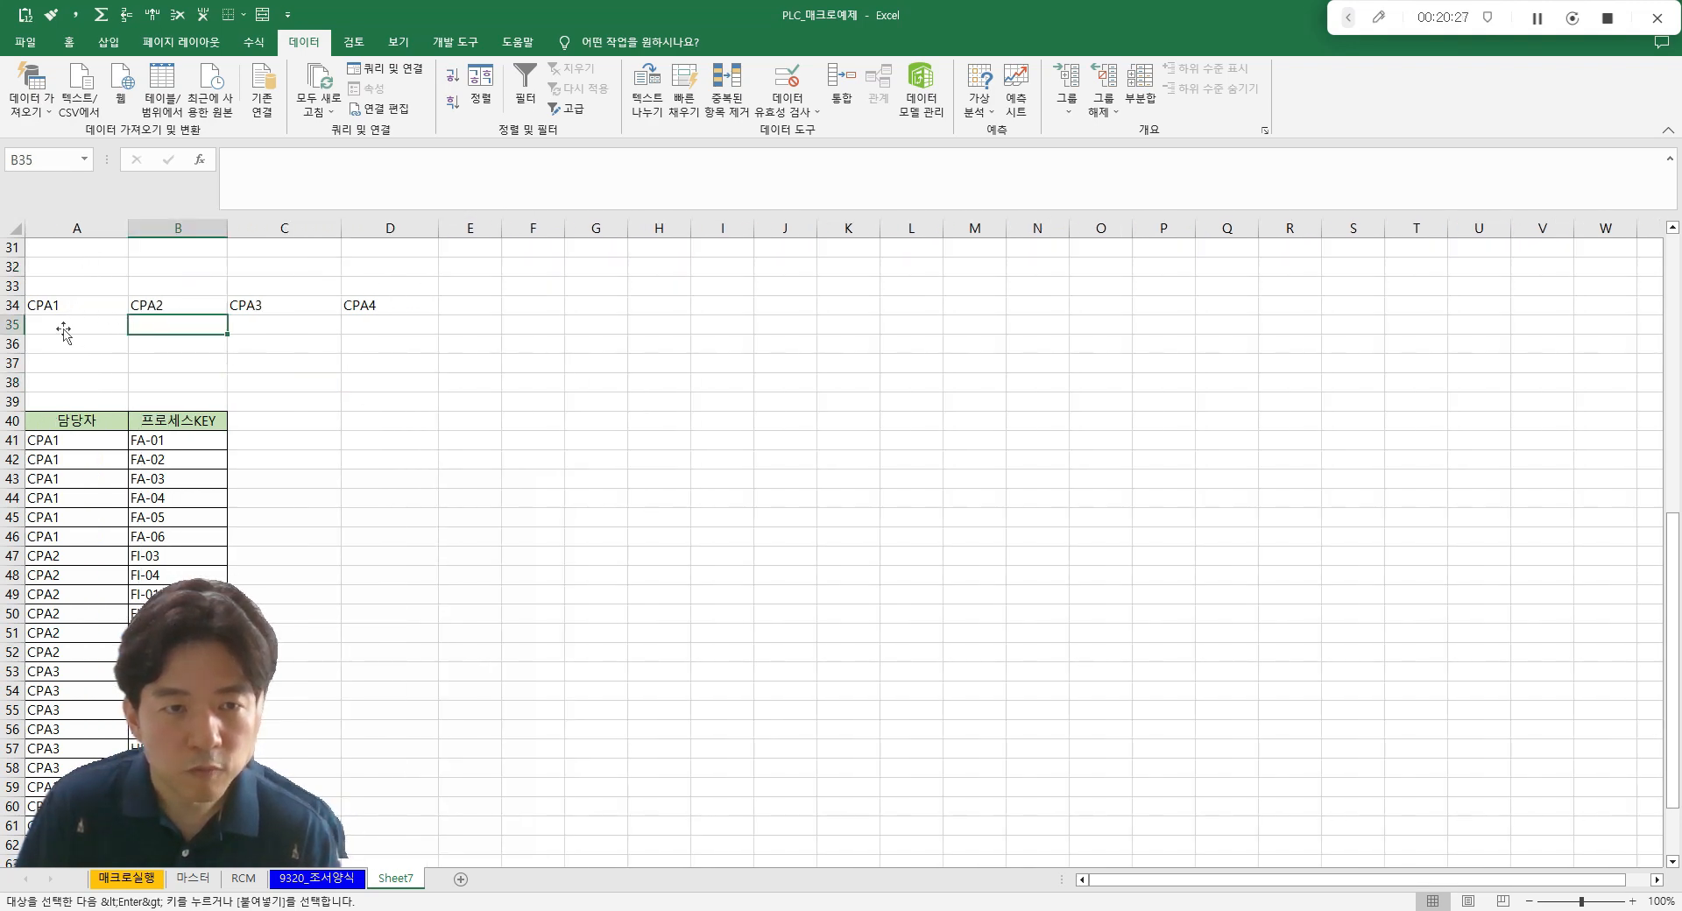
- Examine the empty cells under the CPA1 to CPA4 headings and the CPA1 rows of the table below, rows 41 to 46
left_click_drag(61, 331, 182, 335)
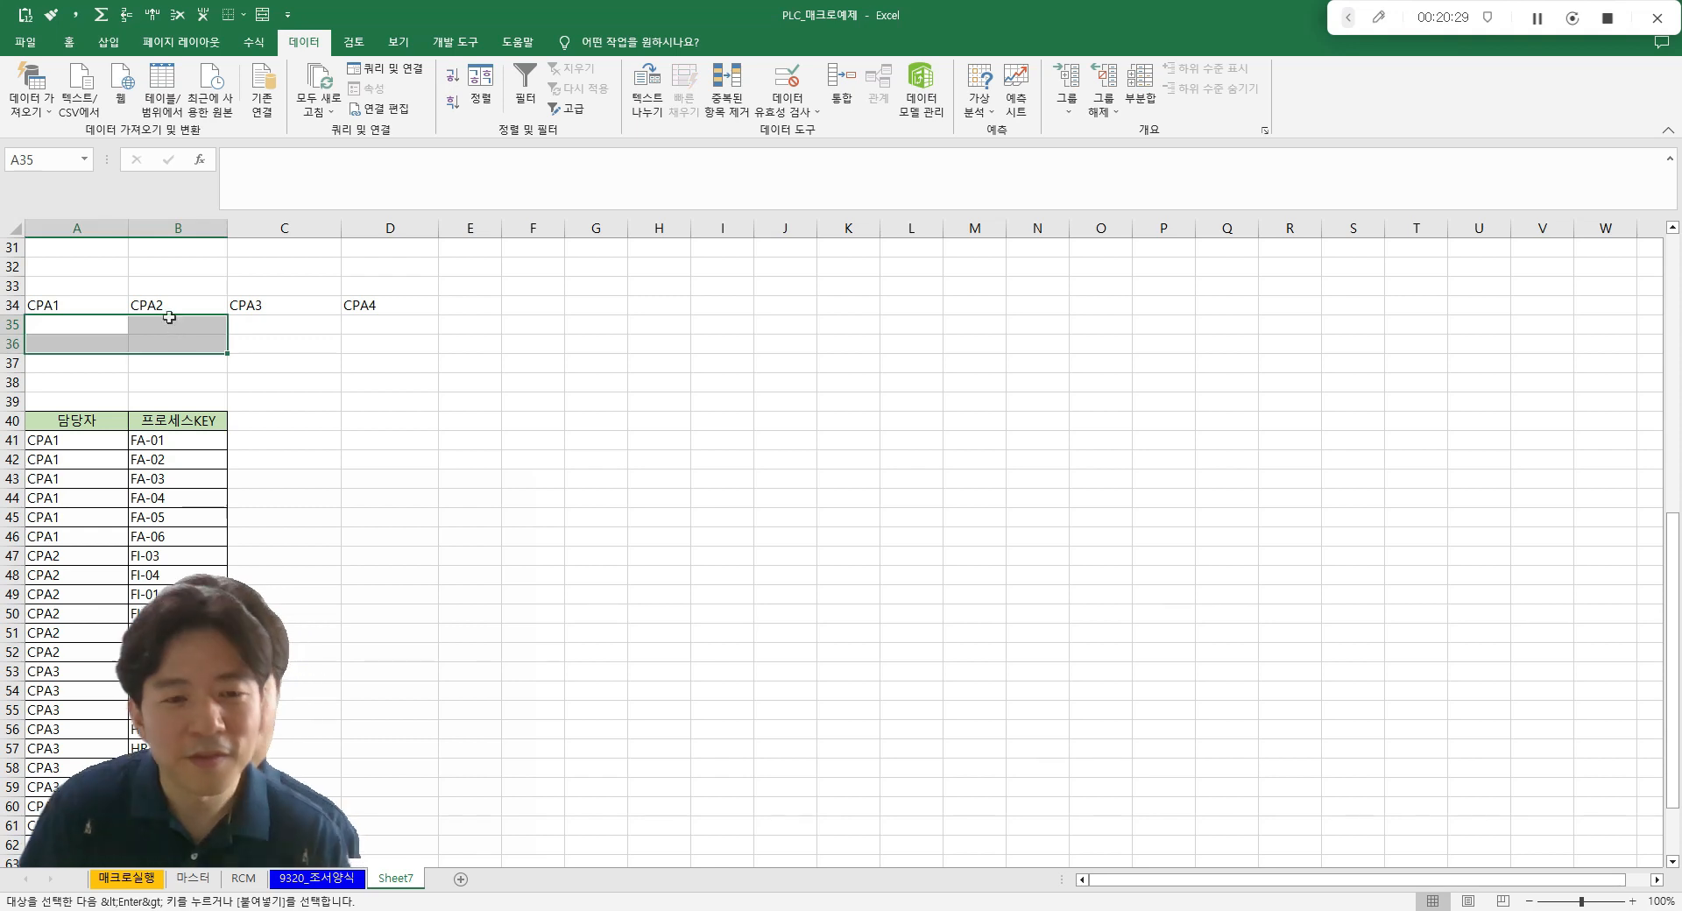
left_click(87, 363)
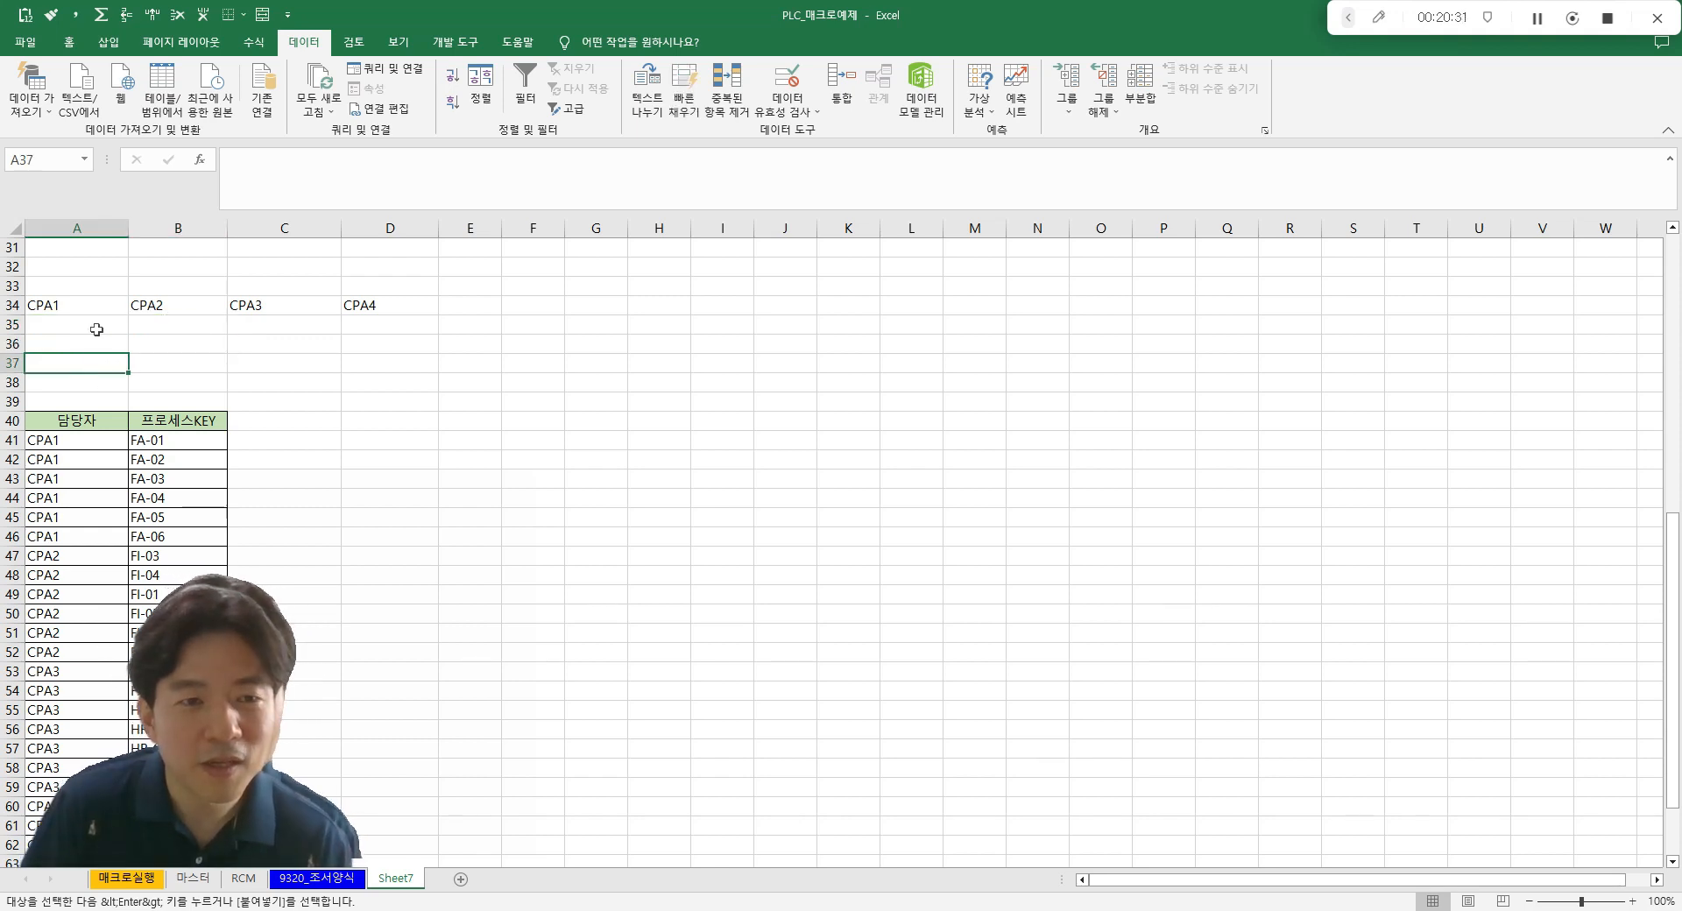
left_click(107, 333)
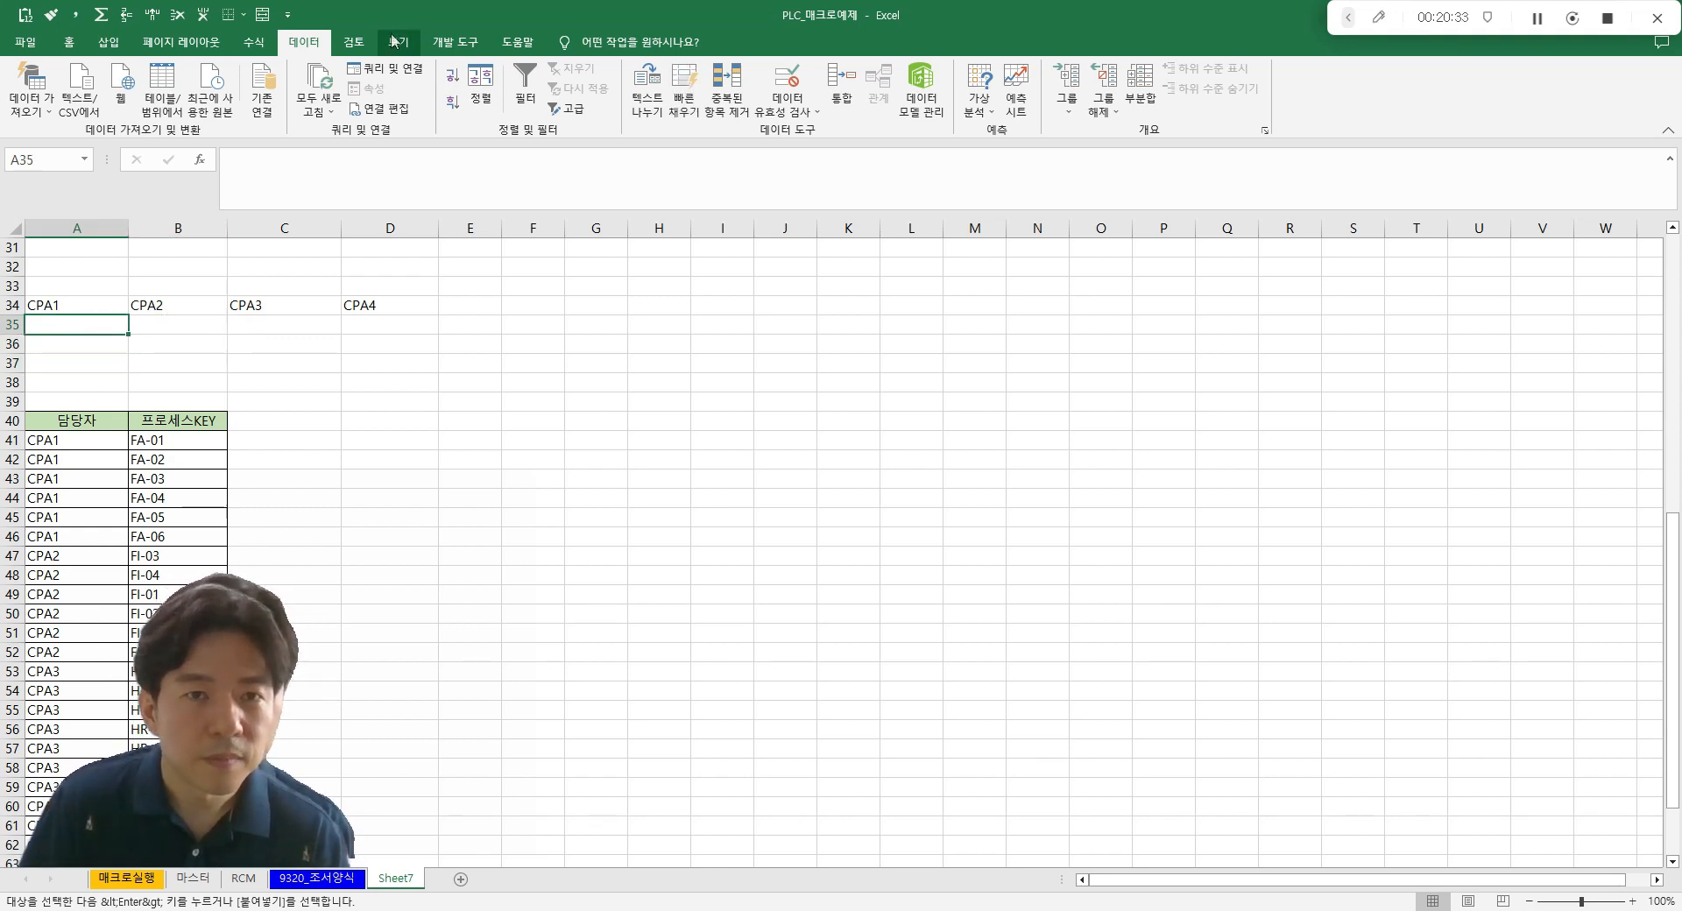
scroll(96, 351, "down", 2)
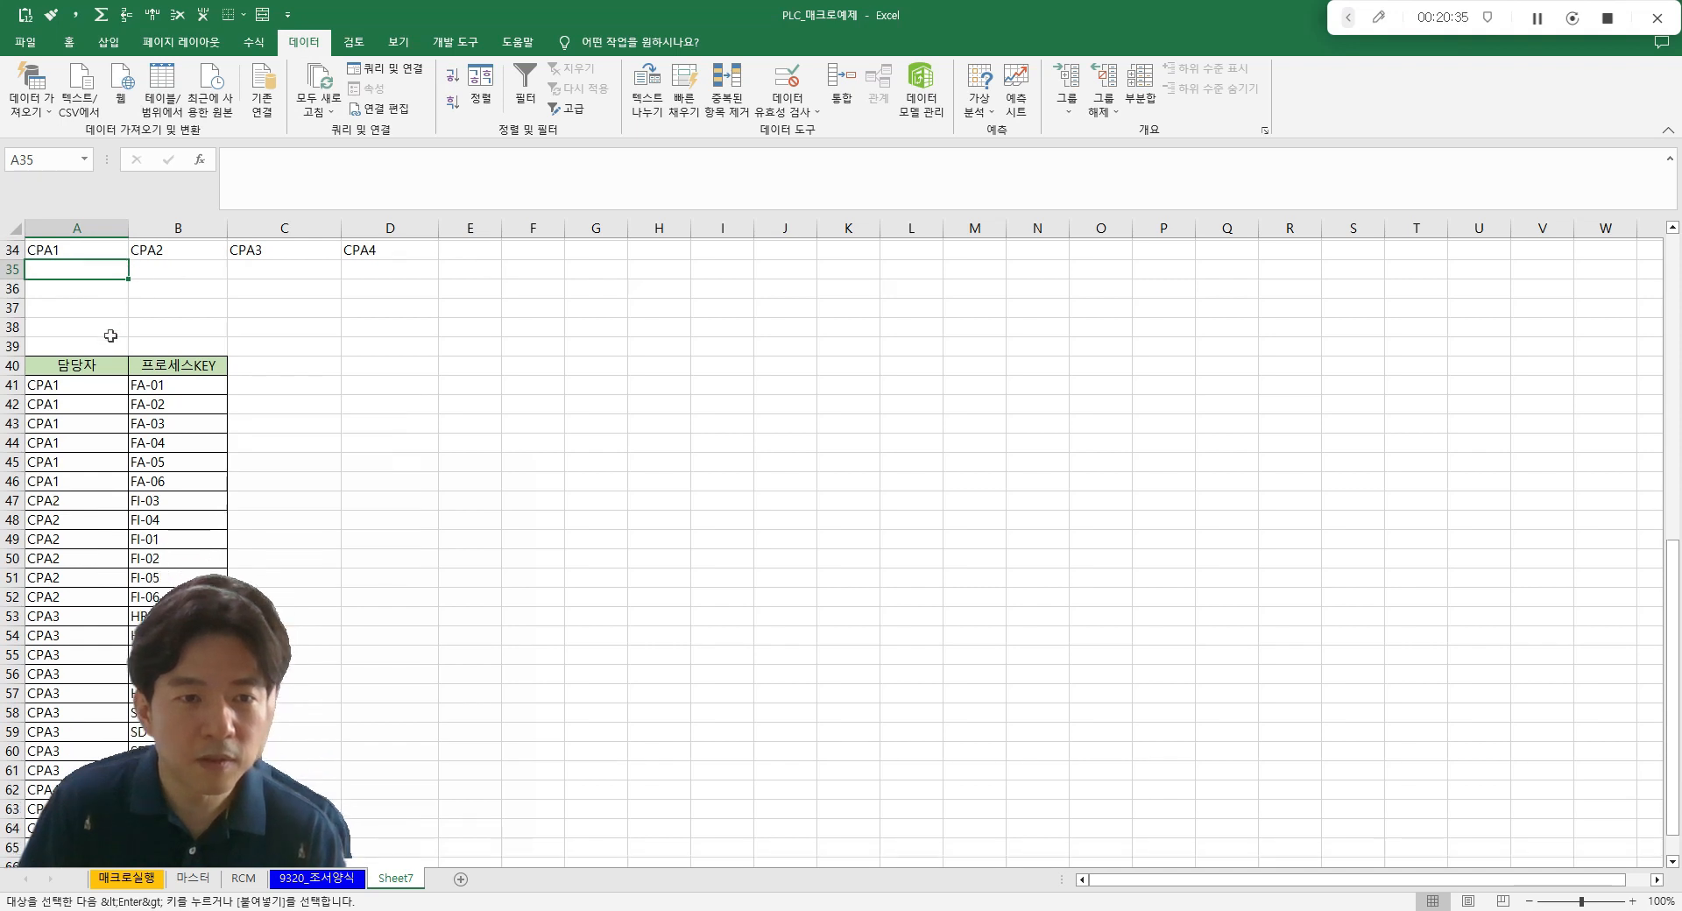
left_click_drag(83, 331, 189, 425)
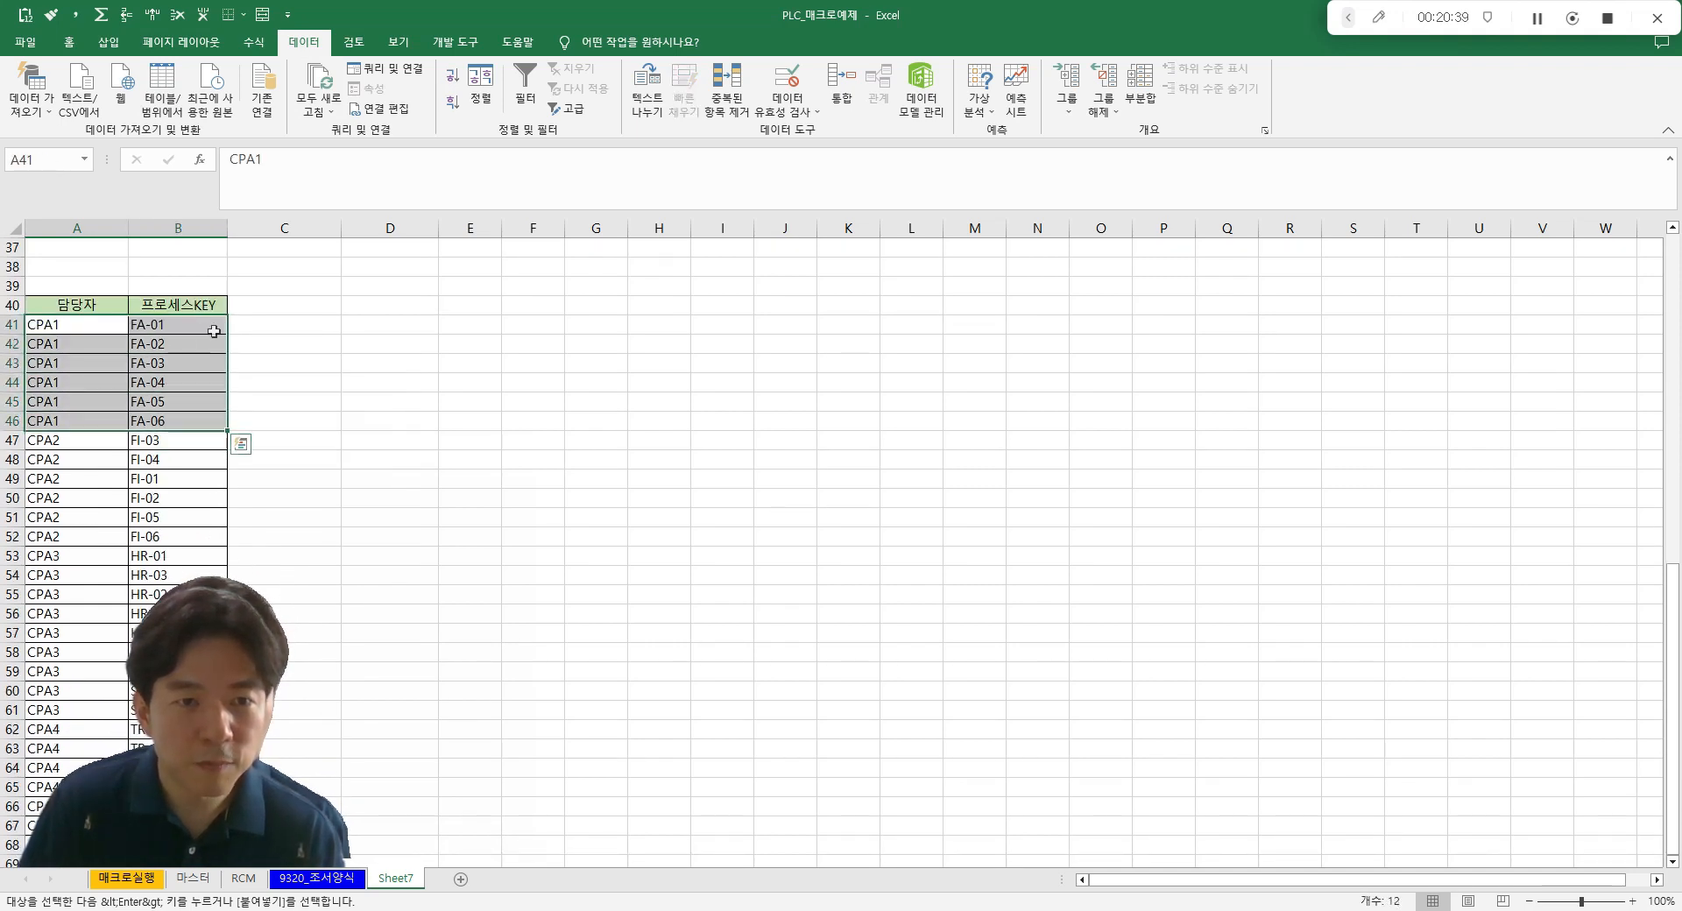
scroll(202, 346, "down", 3)
scroll(196, 359, "up", 7)
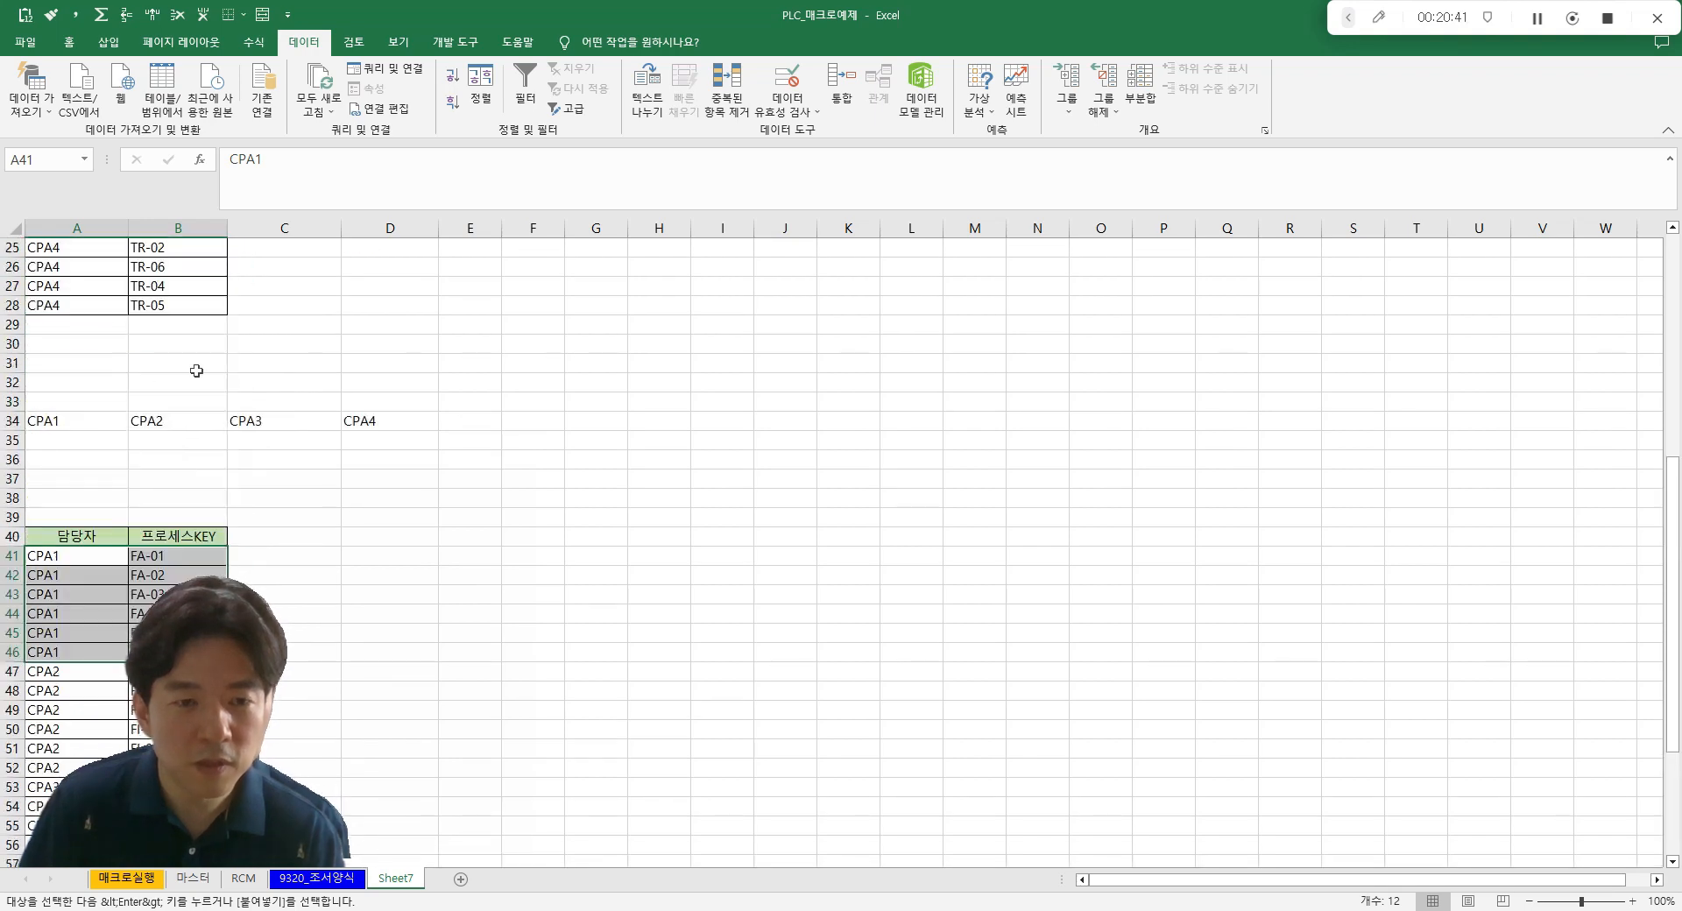
left_click(151, 450)
left_click_drag(77, 442, 425, 459)
scroll(257, 443, "down", 2)
scroll(259, 435, "down", 2)
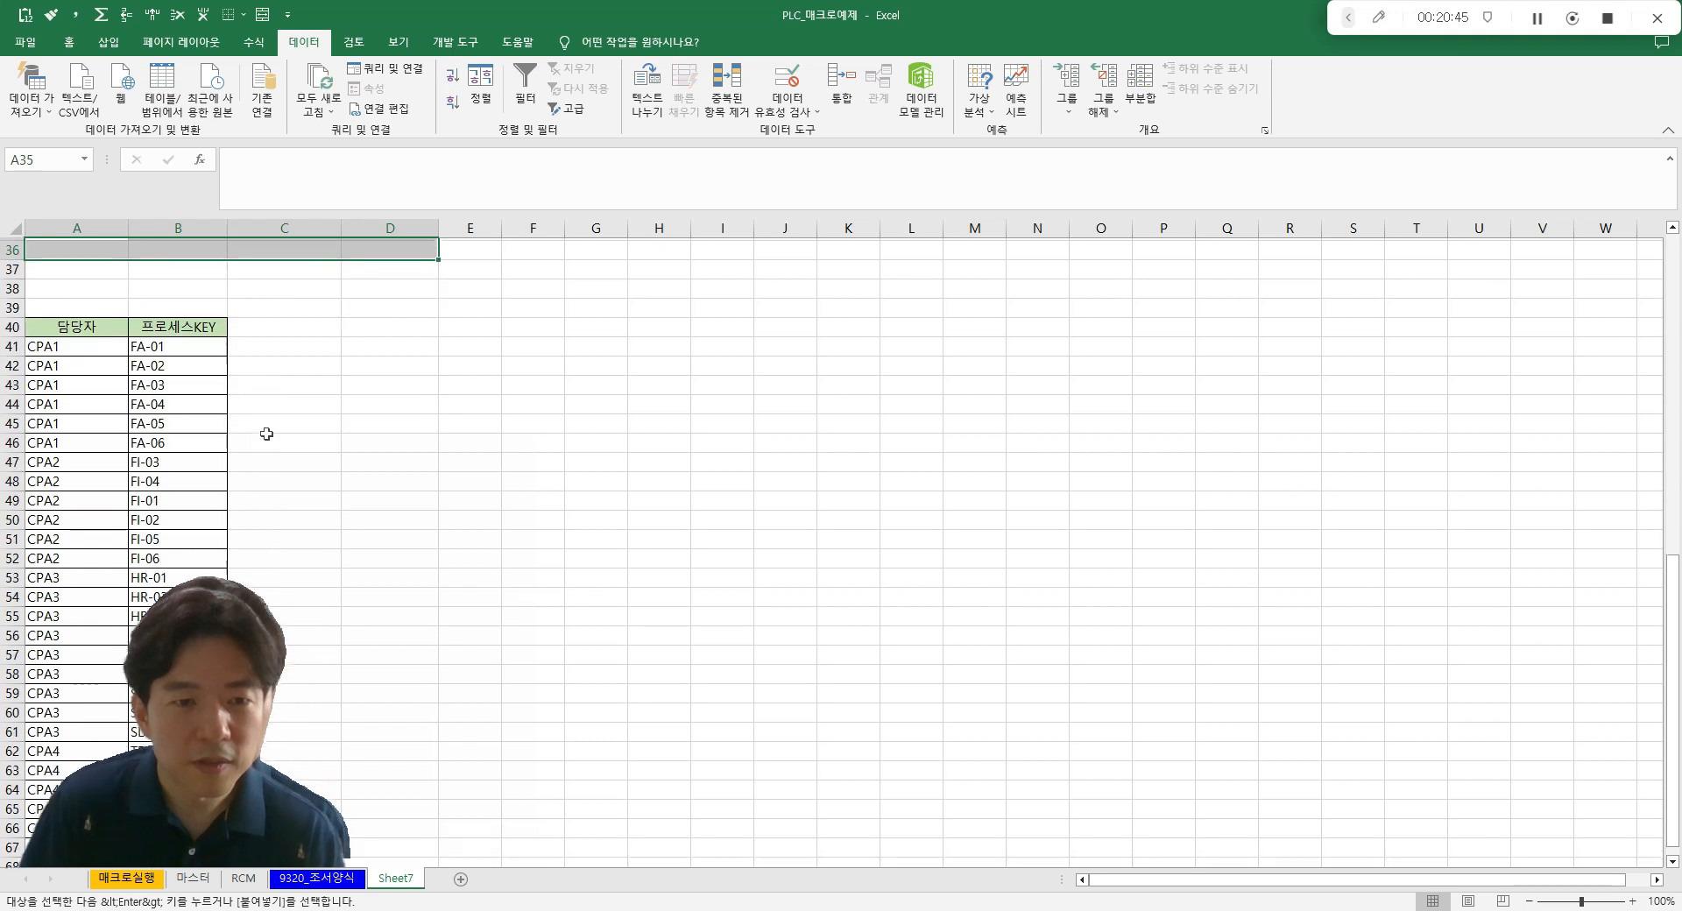
scroll(257, 438, "up", 2)
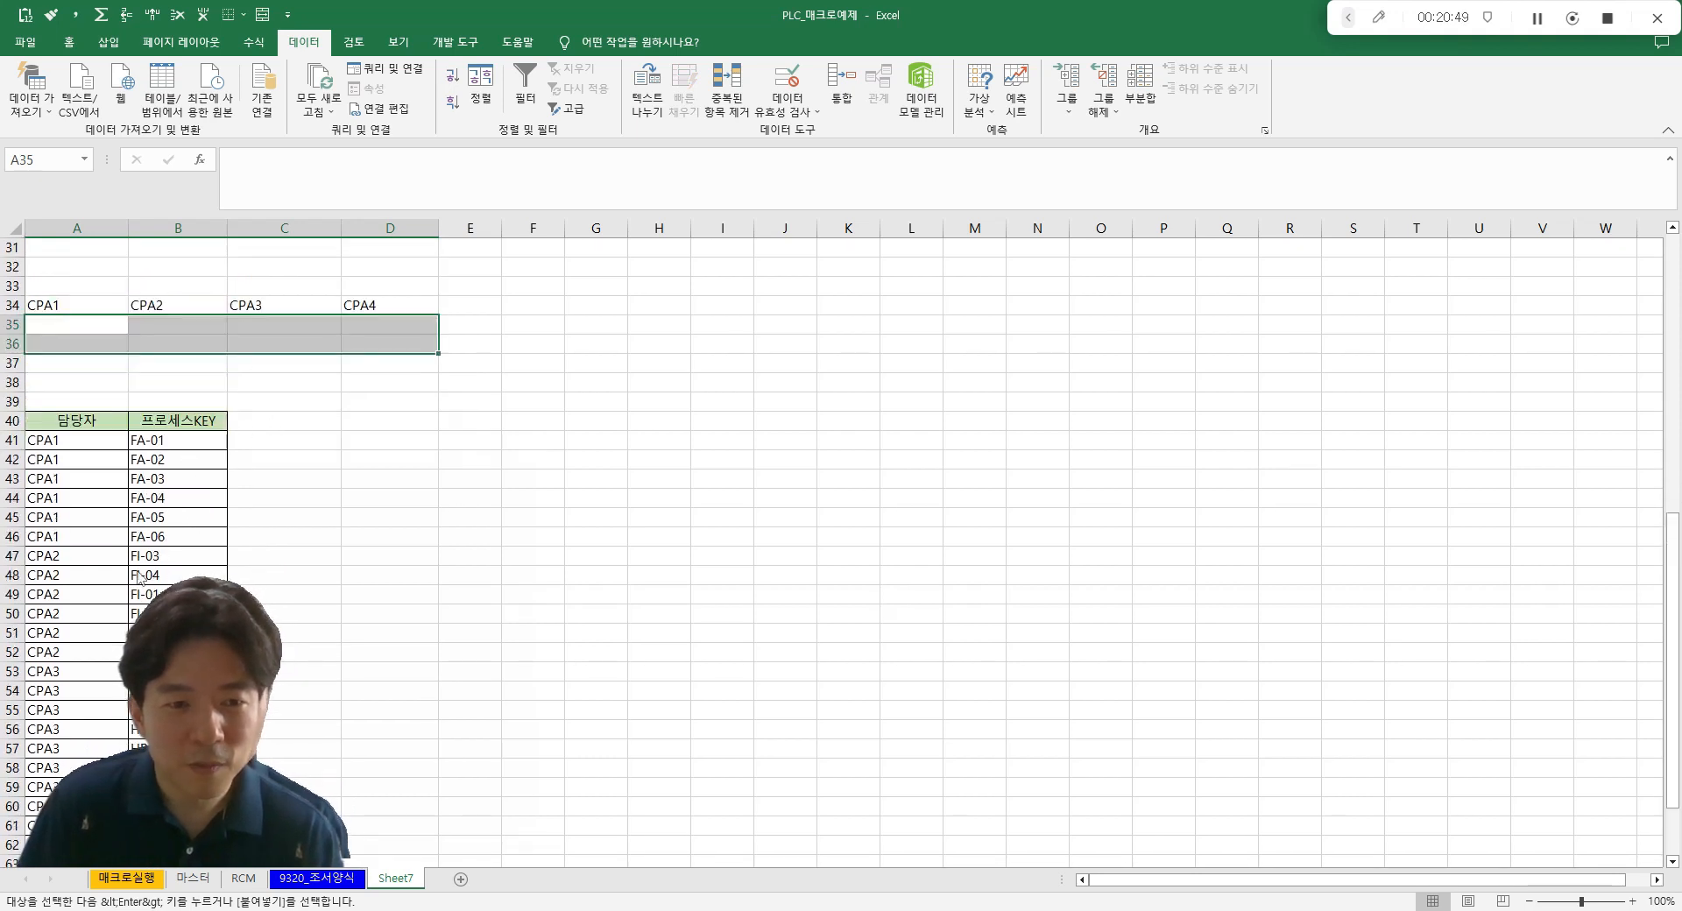
key("ctrl+n")
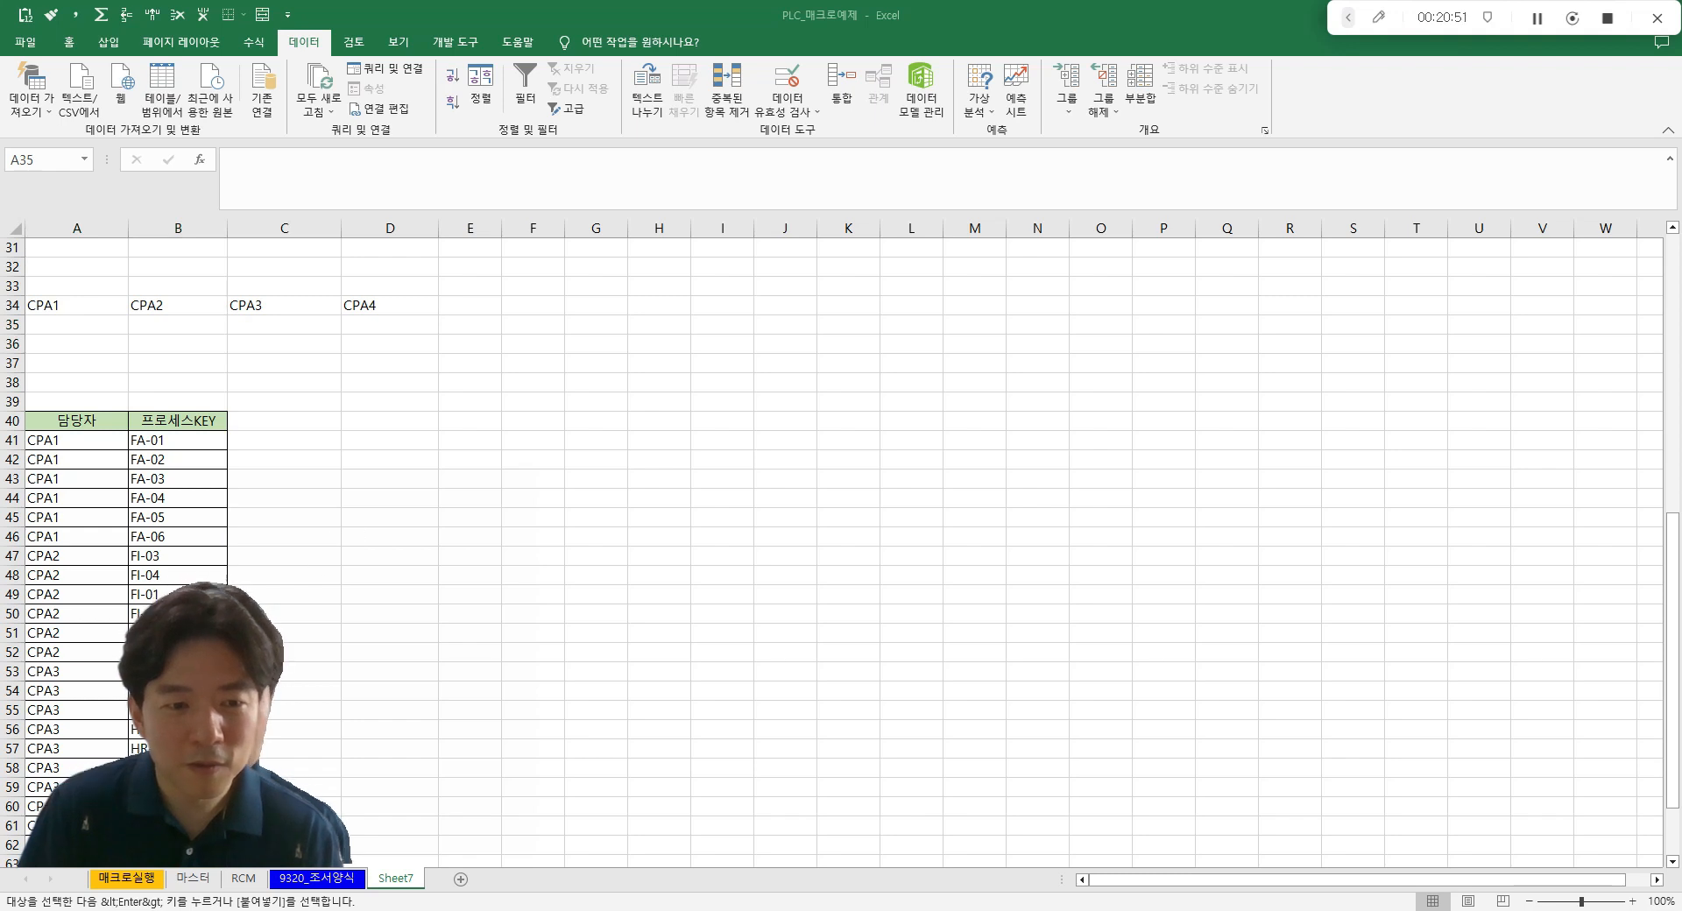
left_click(417, 596)
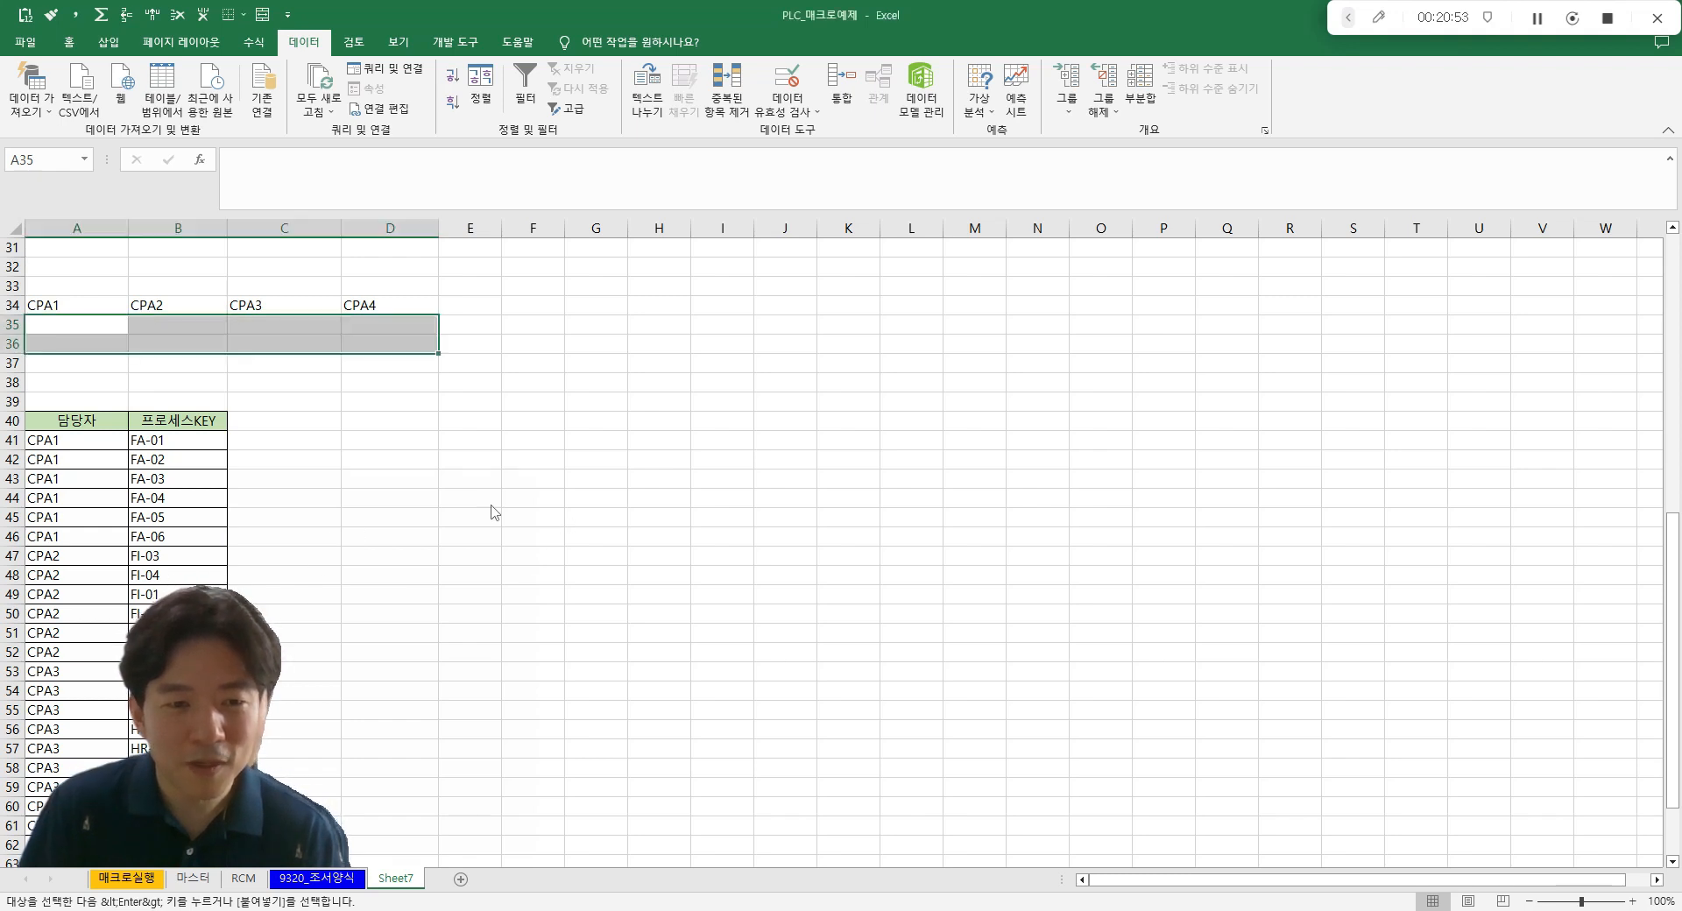
left_click(508, 440)
left_click(307, 424)
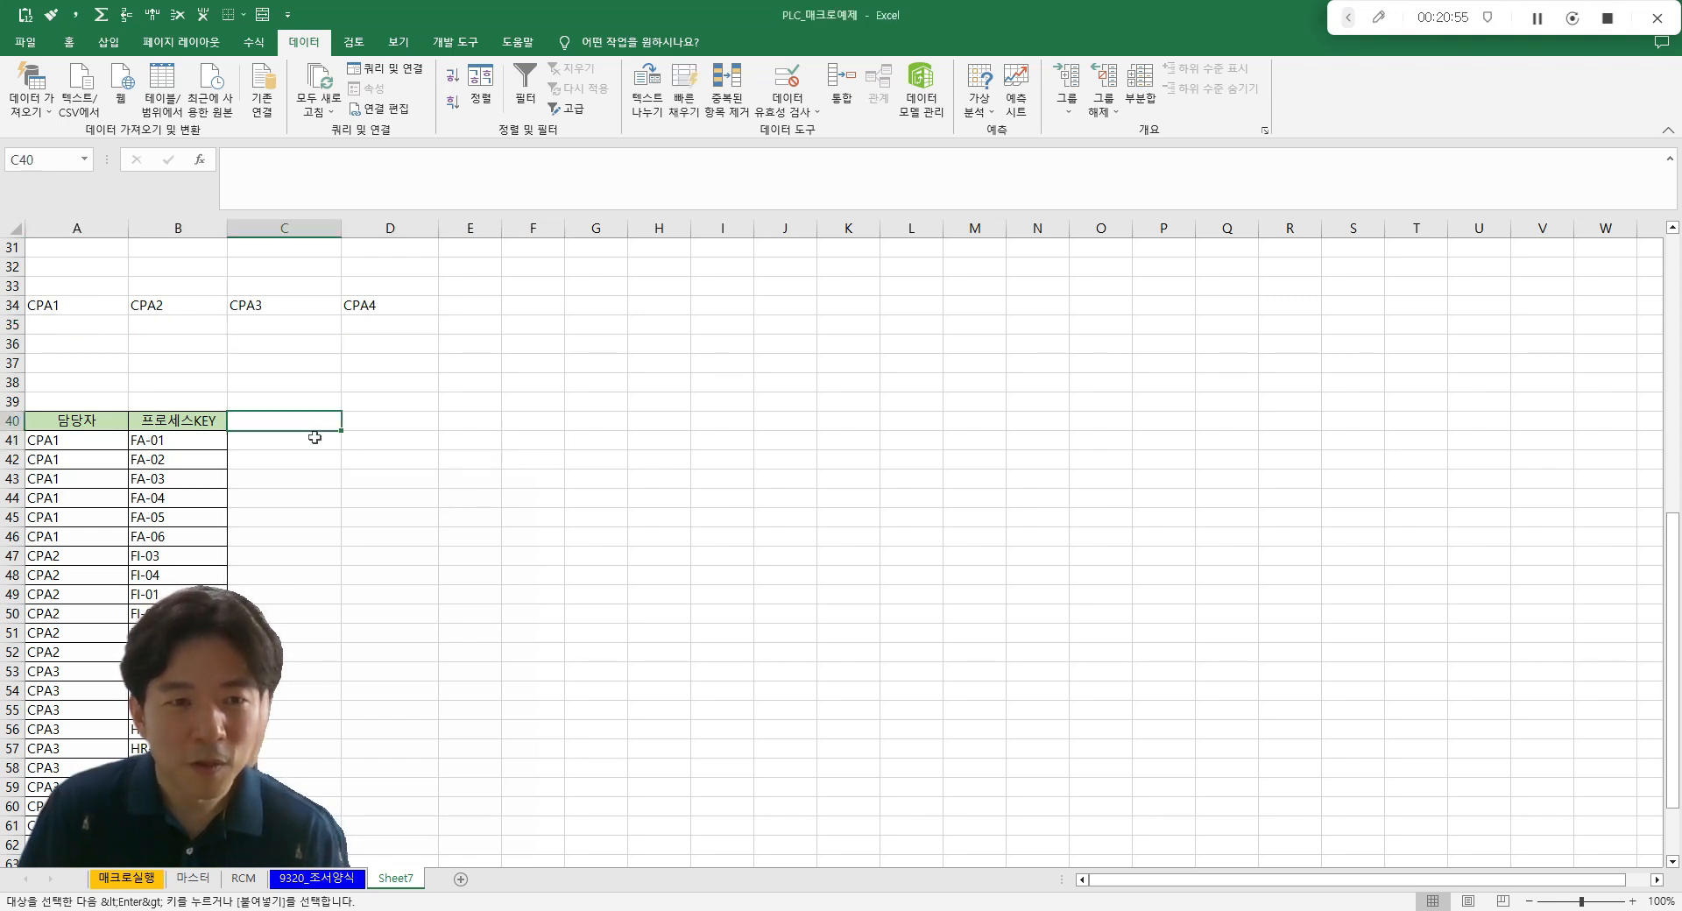
scroll(160, 379, "up", 4)
scroll(160, 378, "up", 1)
left_click(69, 554)
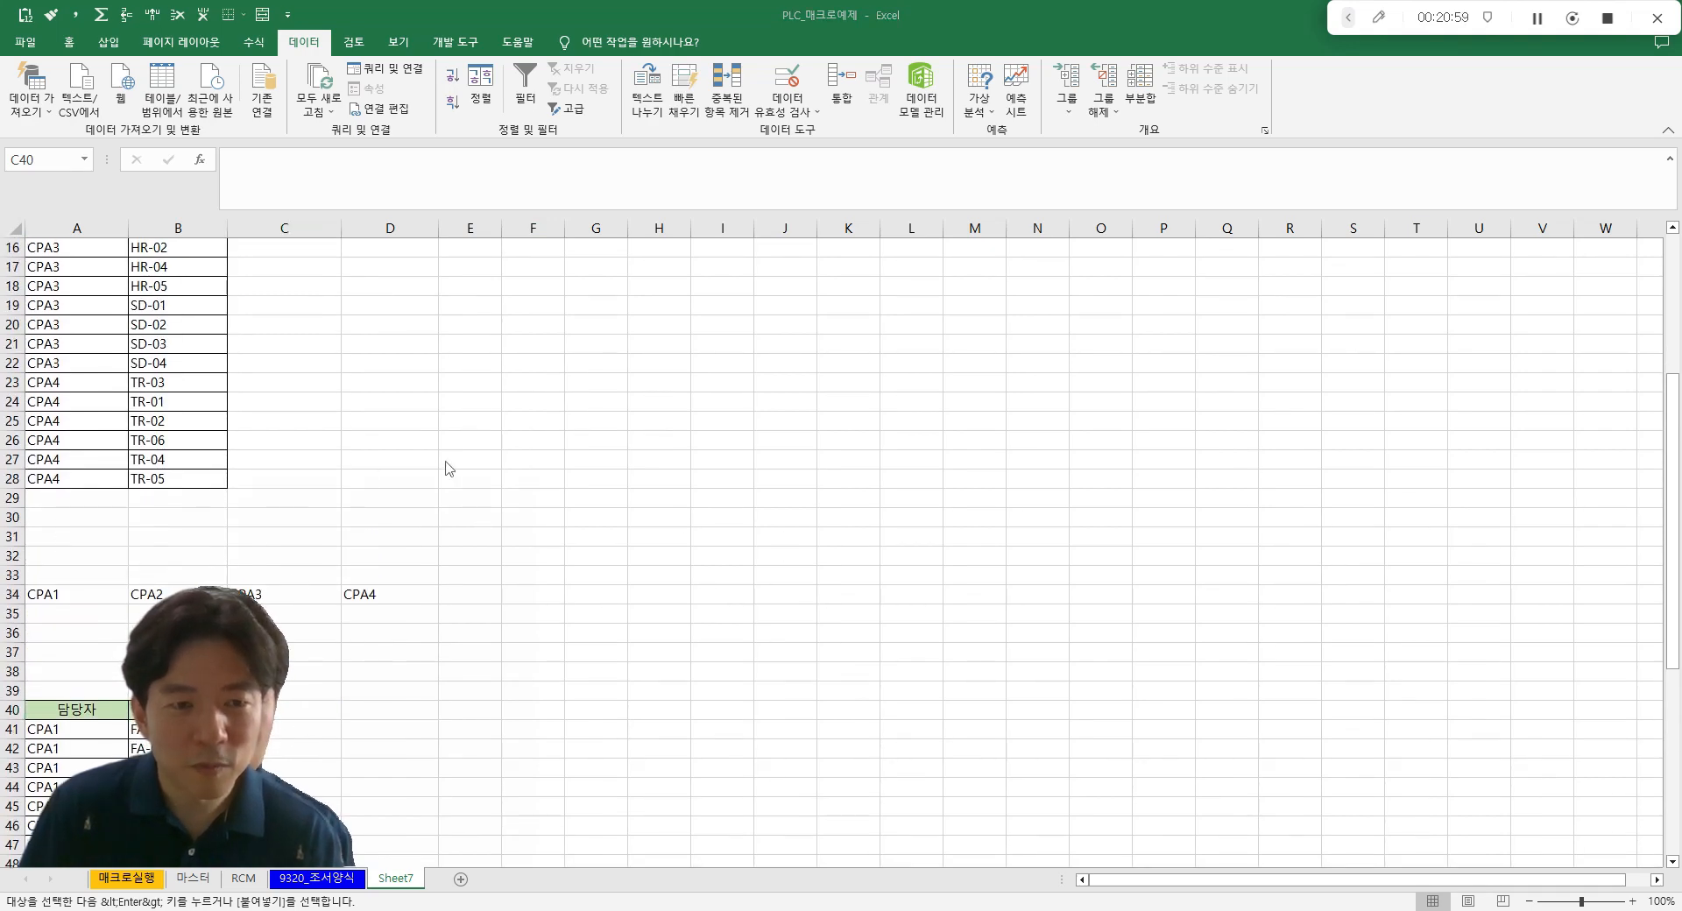
scroll(491, 456, "down", 5)
left_click(559, 419)
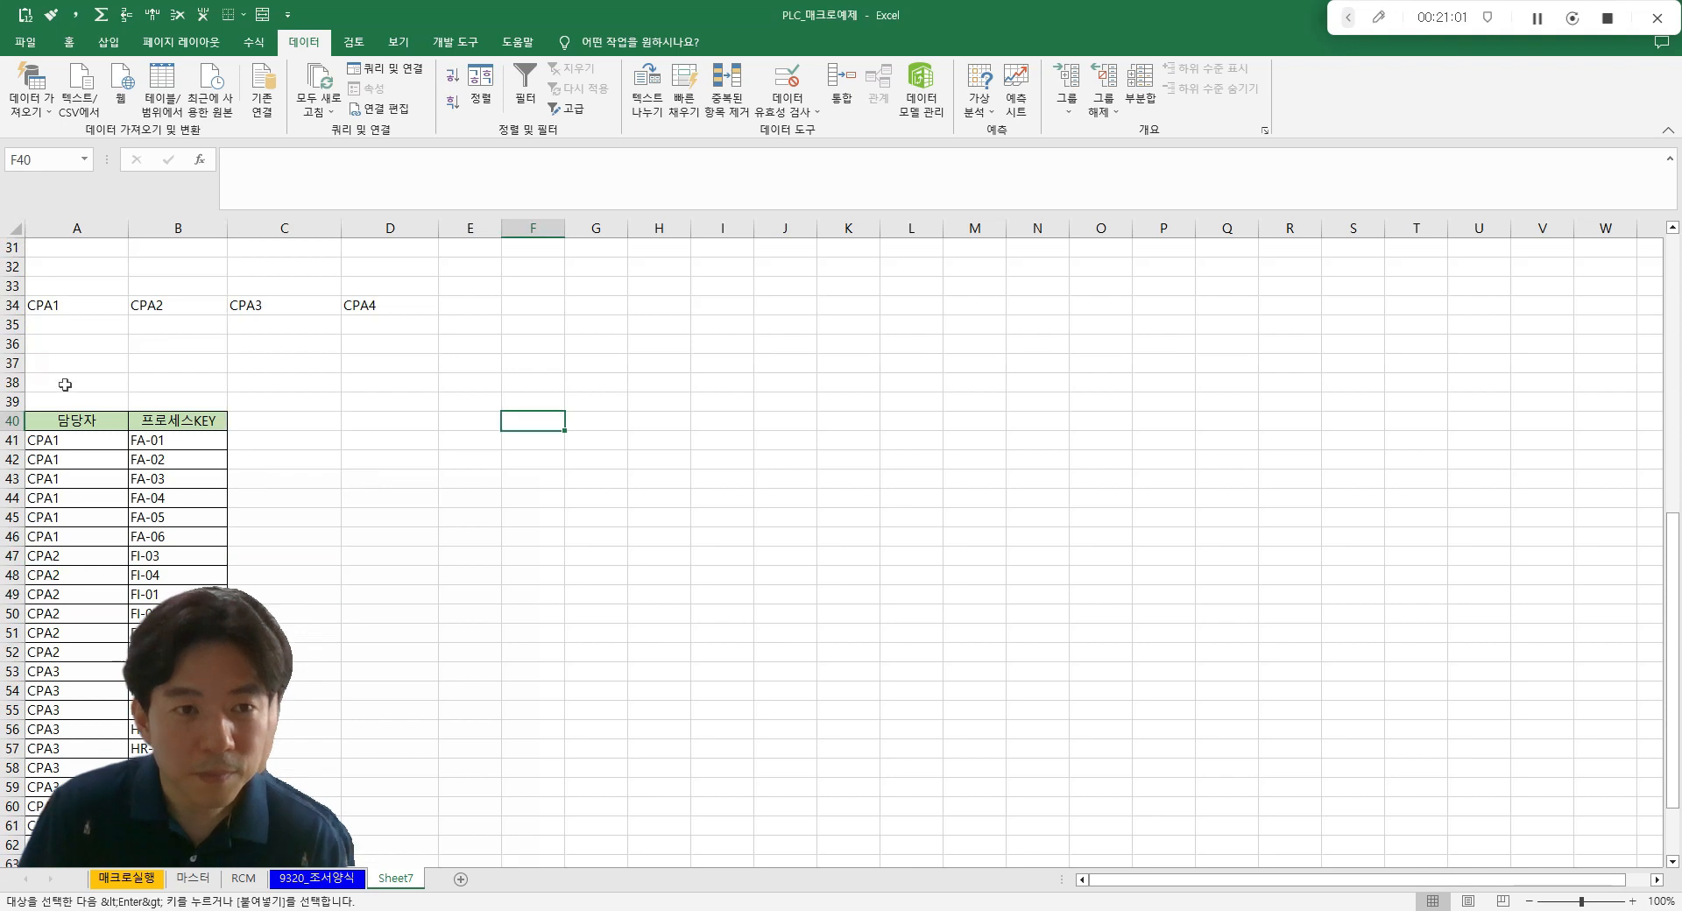
left_click(117, 329)
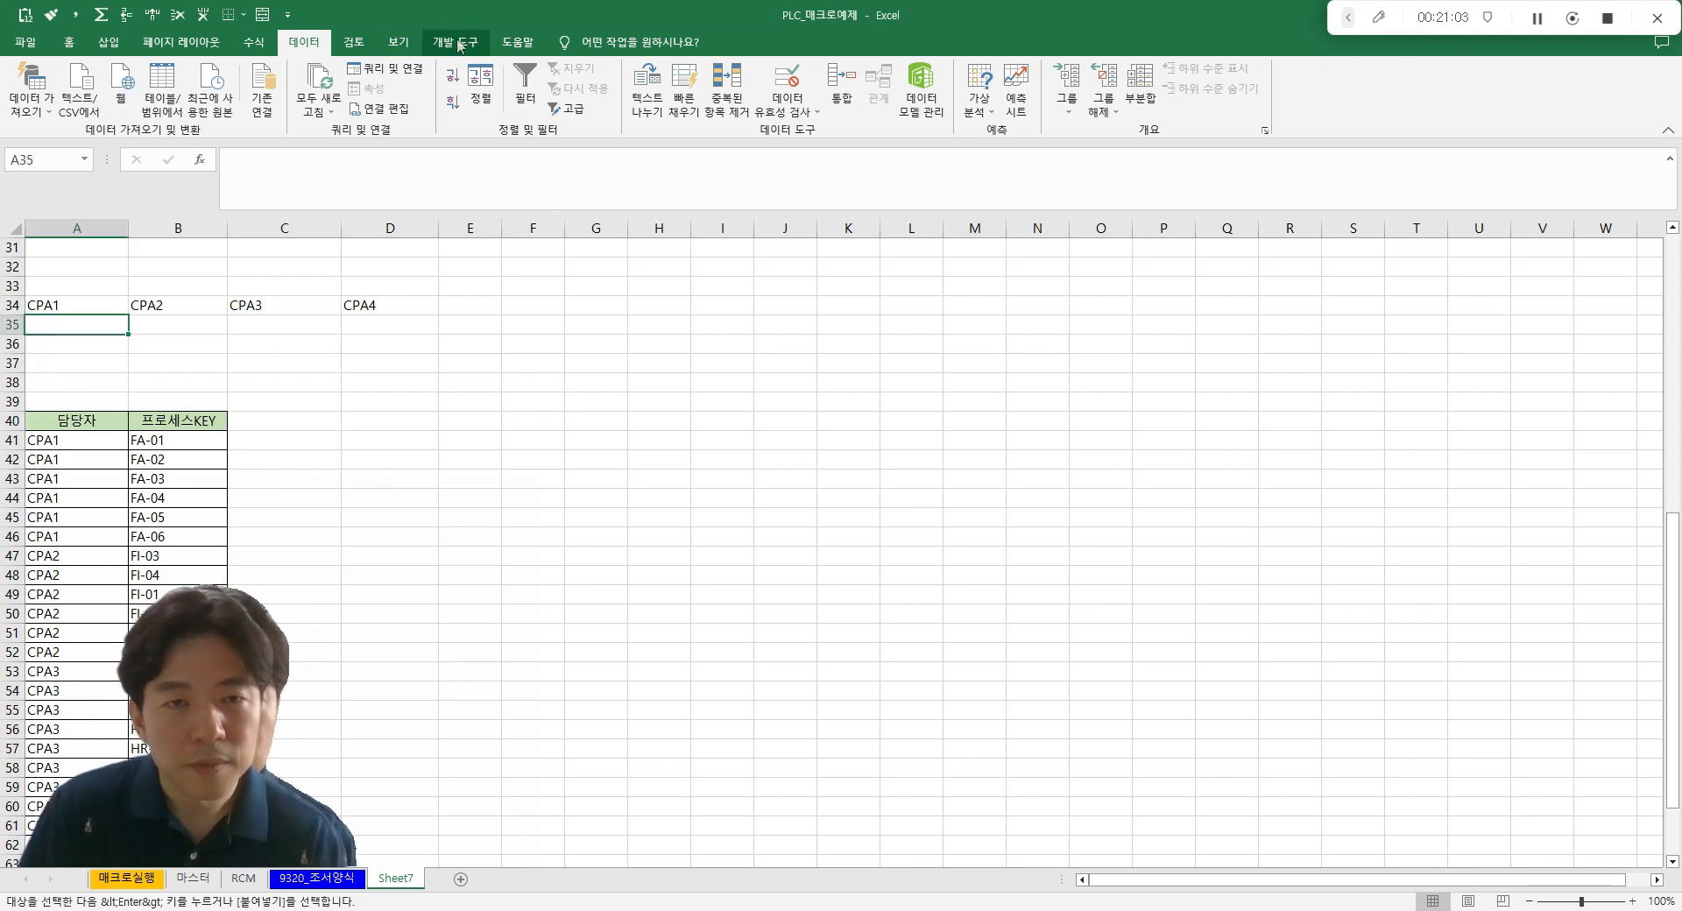
left_click(456, 46)
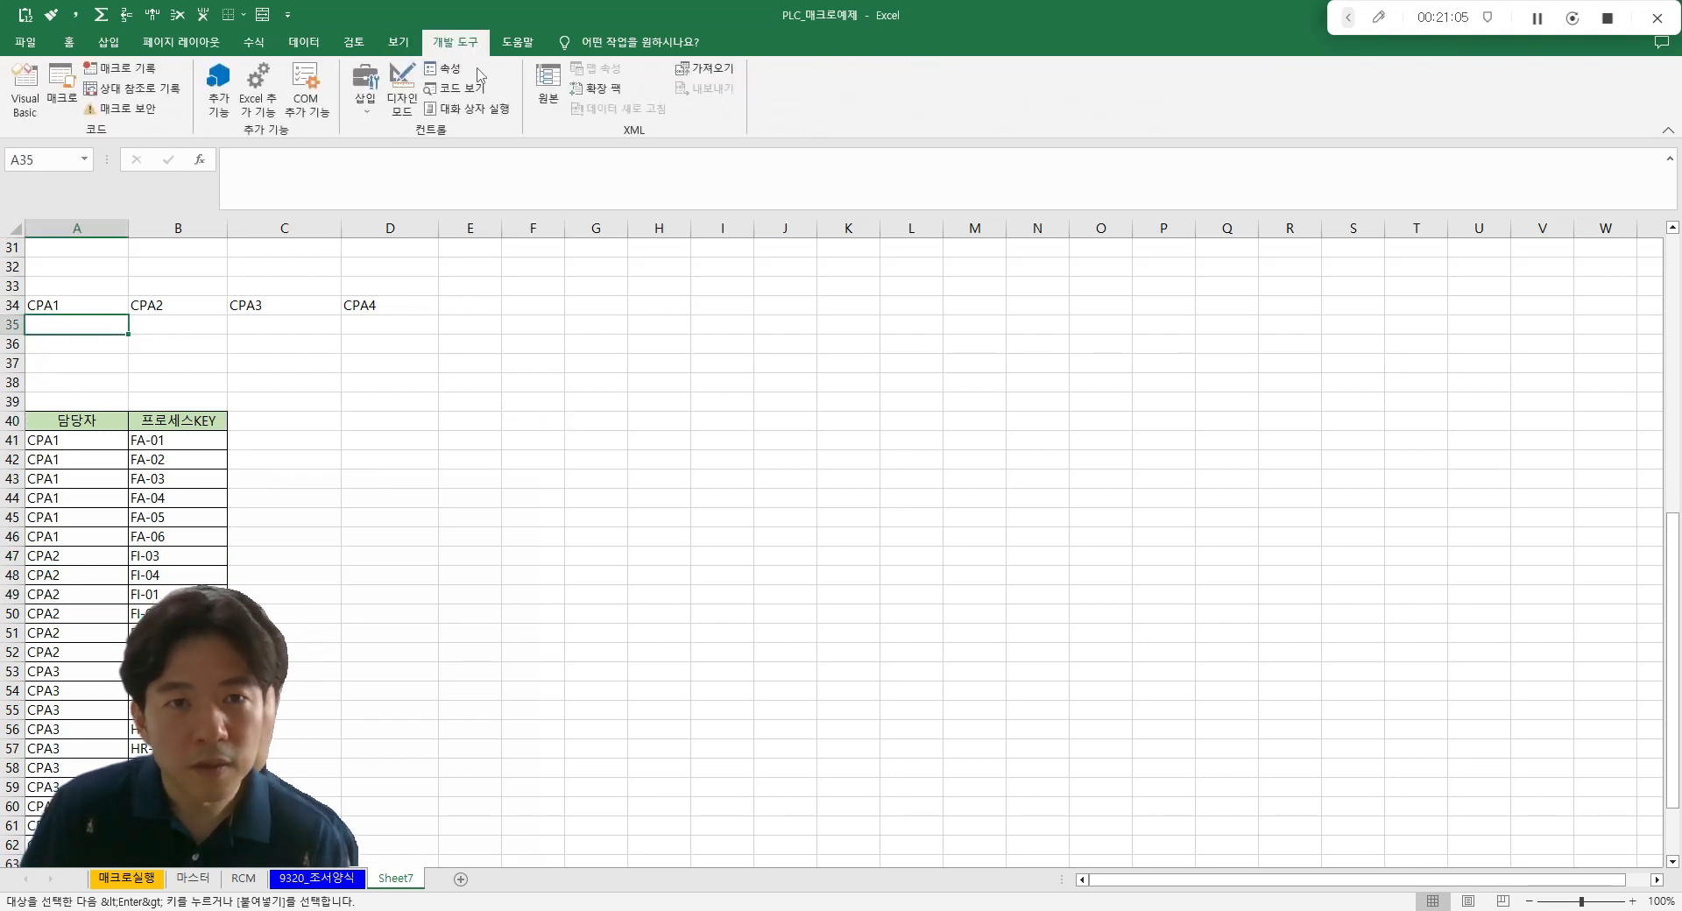
left_click(403, 98)
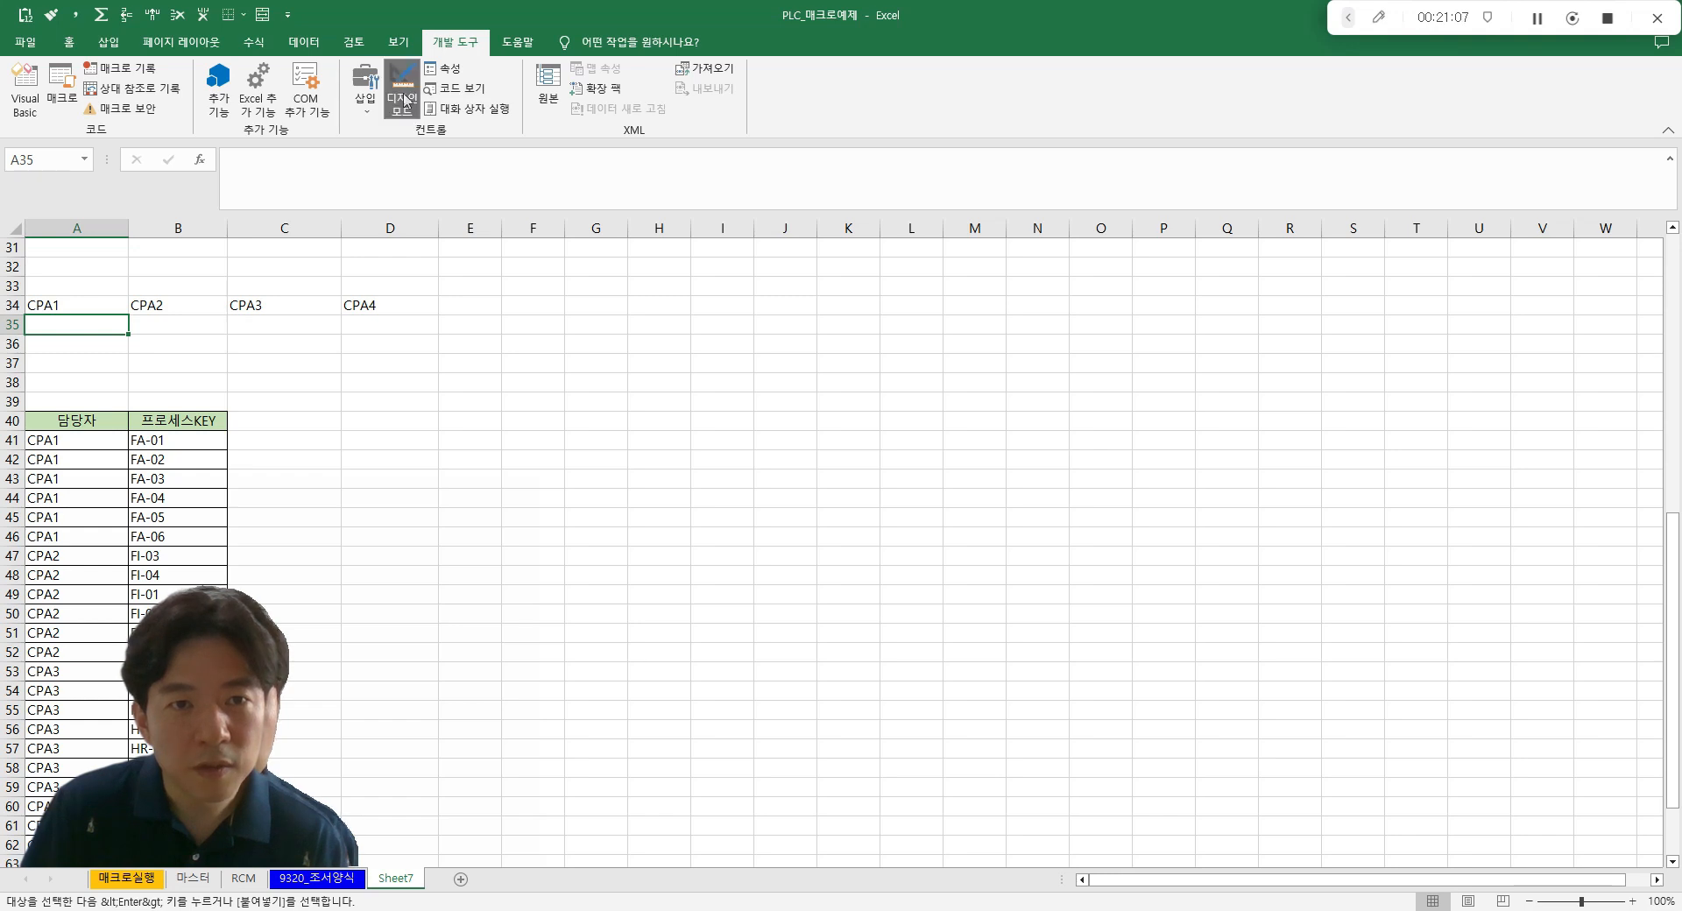
left_click(406, 98)
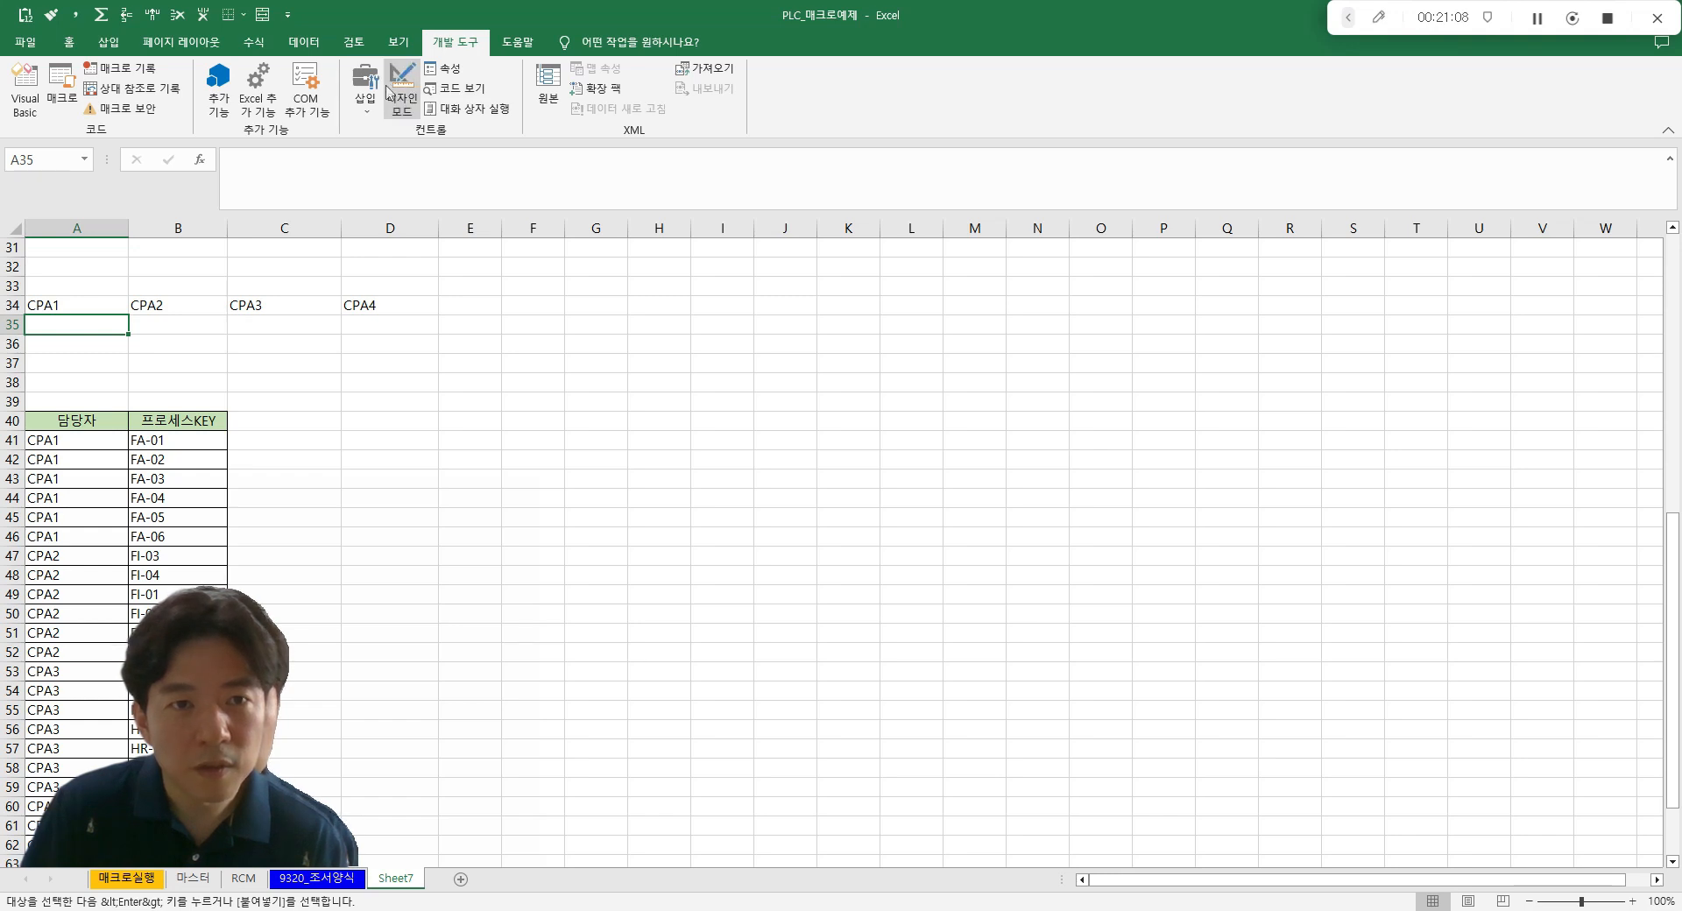
left_click(108, 43)
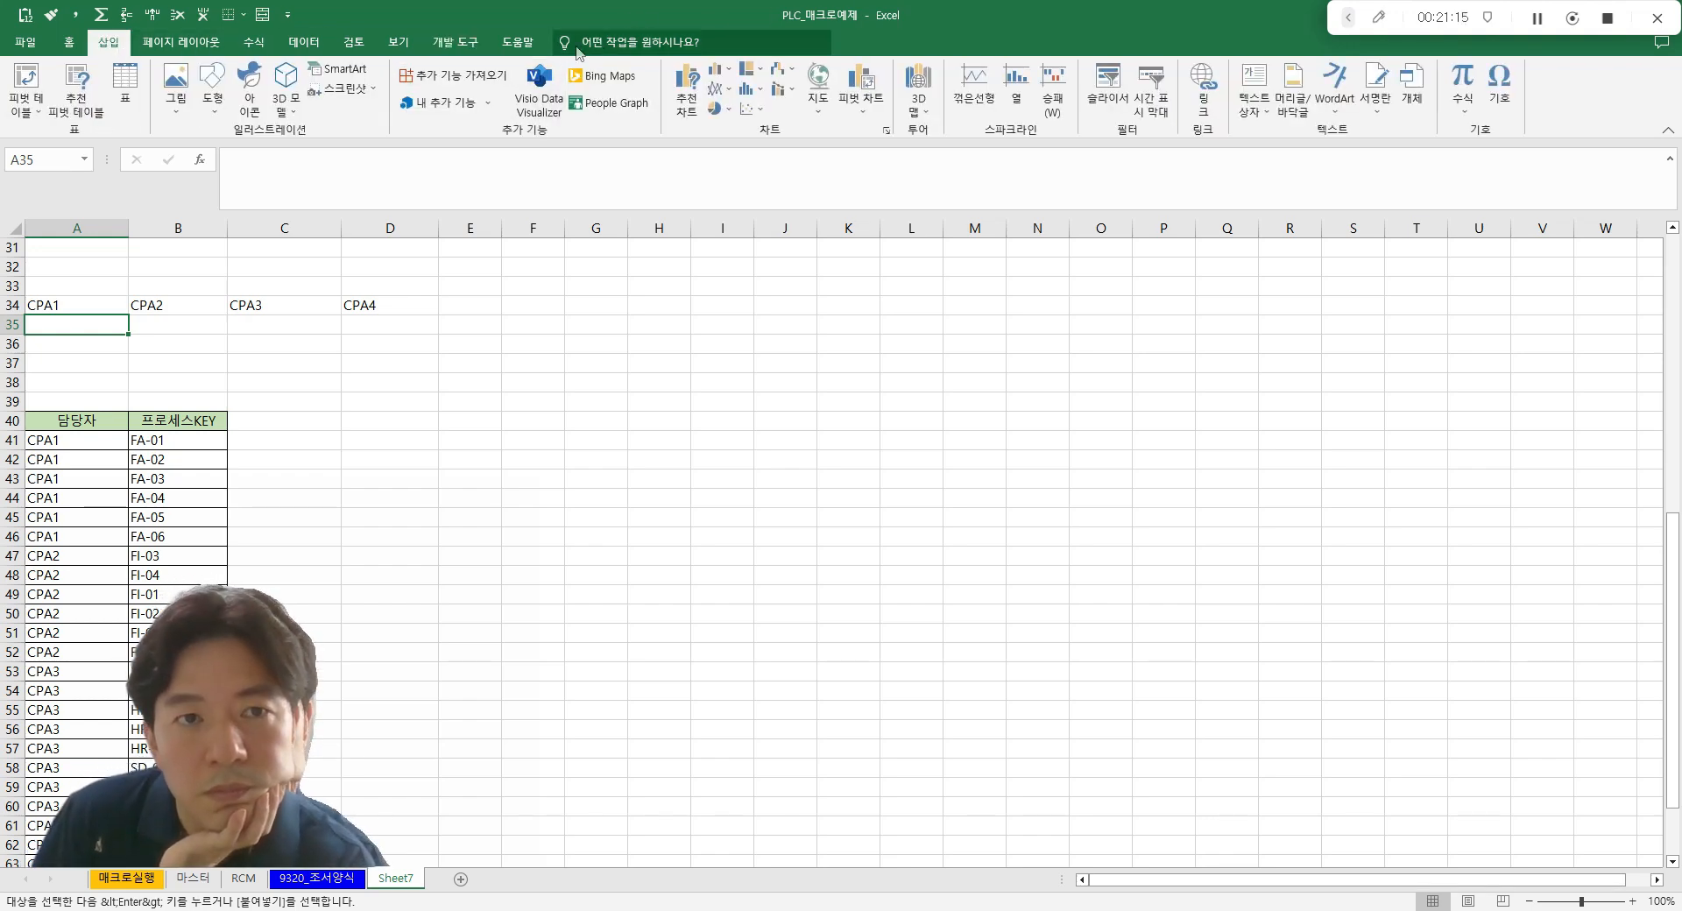
- Insert a form-control check box in A35 under CPA1 and make row 35 taller to fit it
left_click(452, 44)
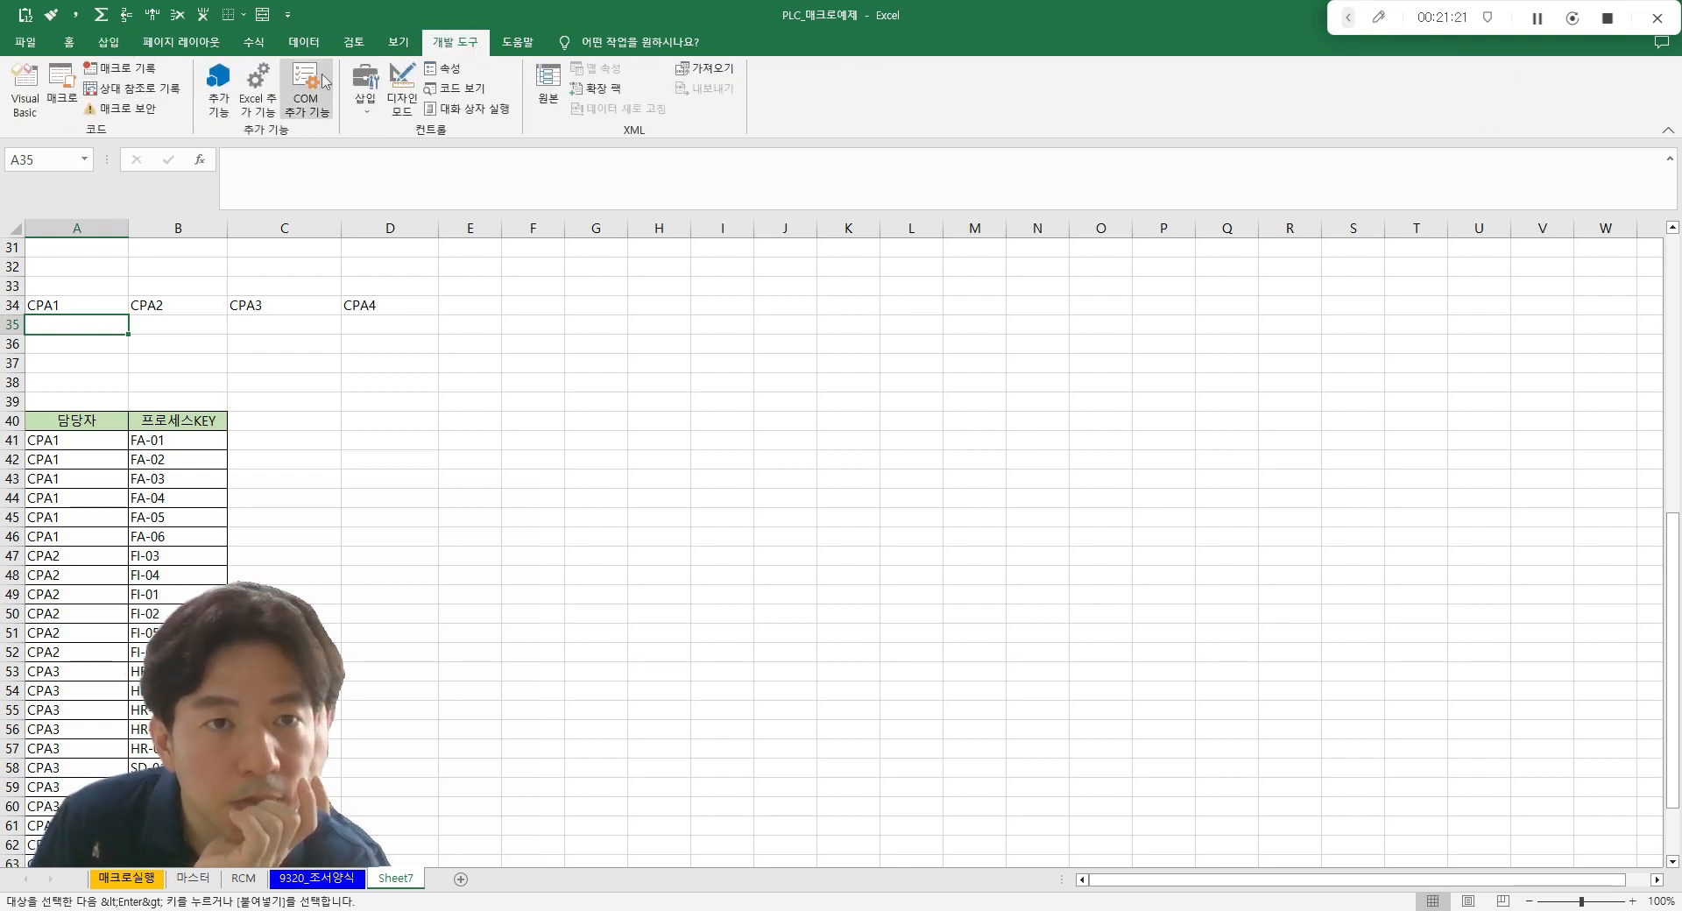
left_click(365, 88)
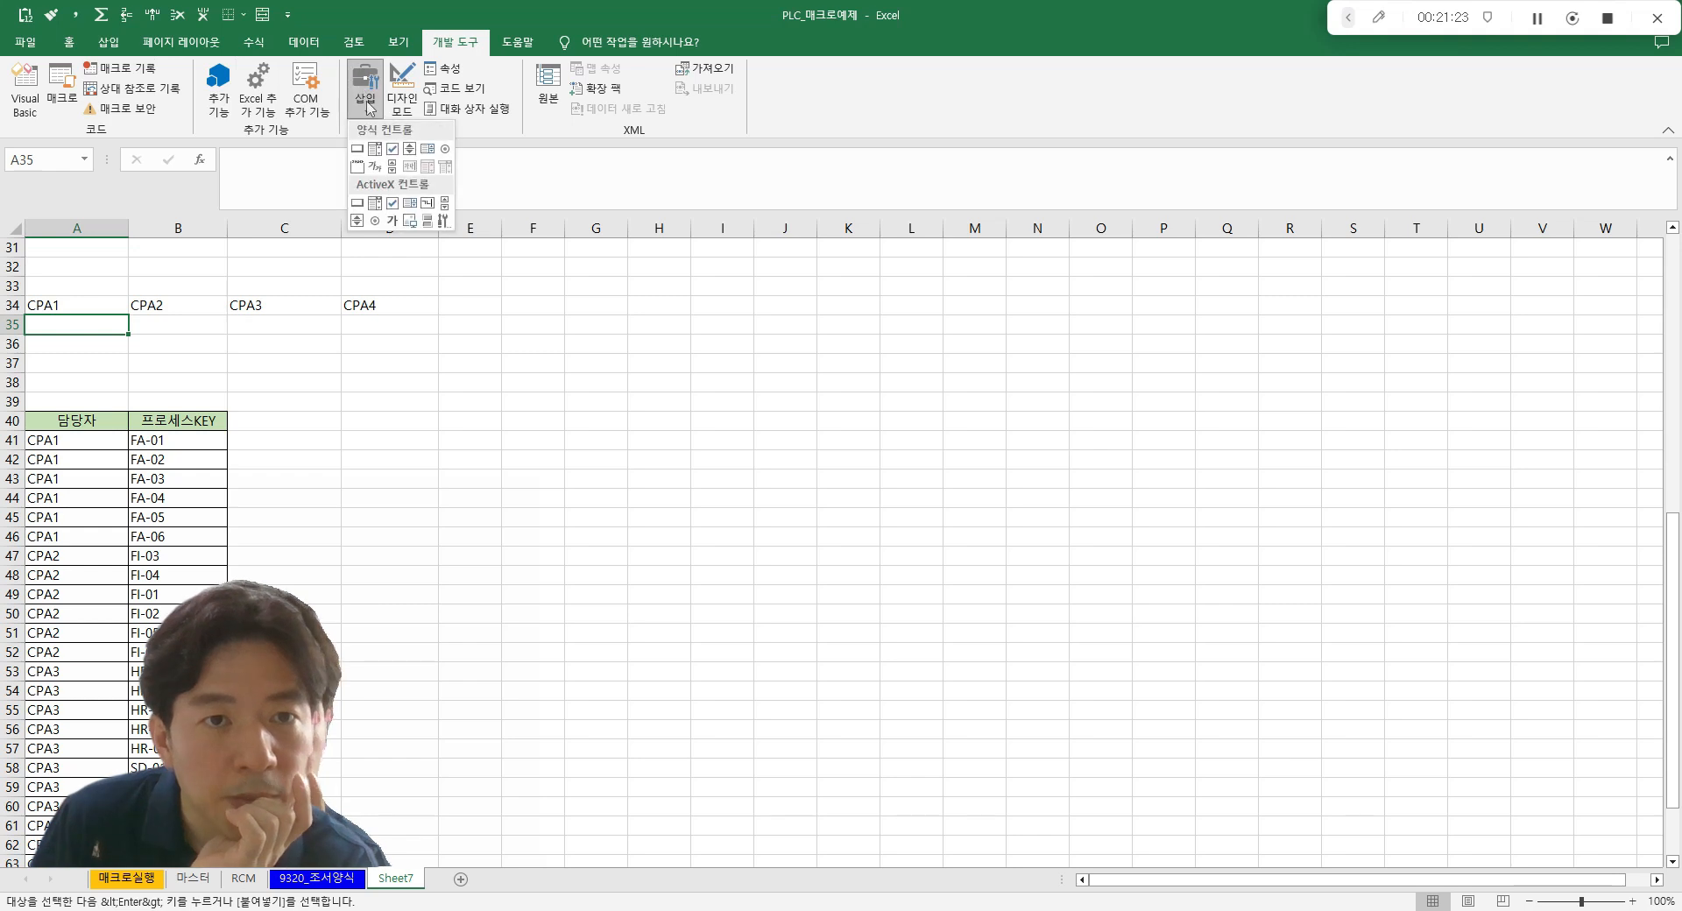
left_click(394, 149)
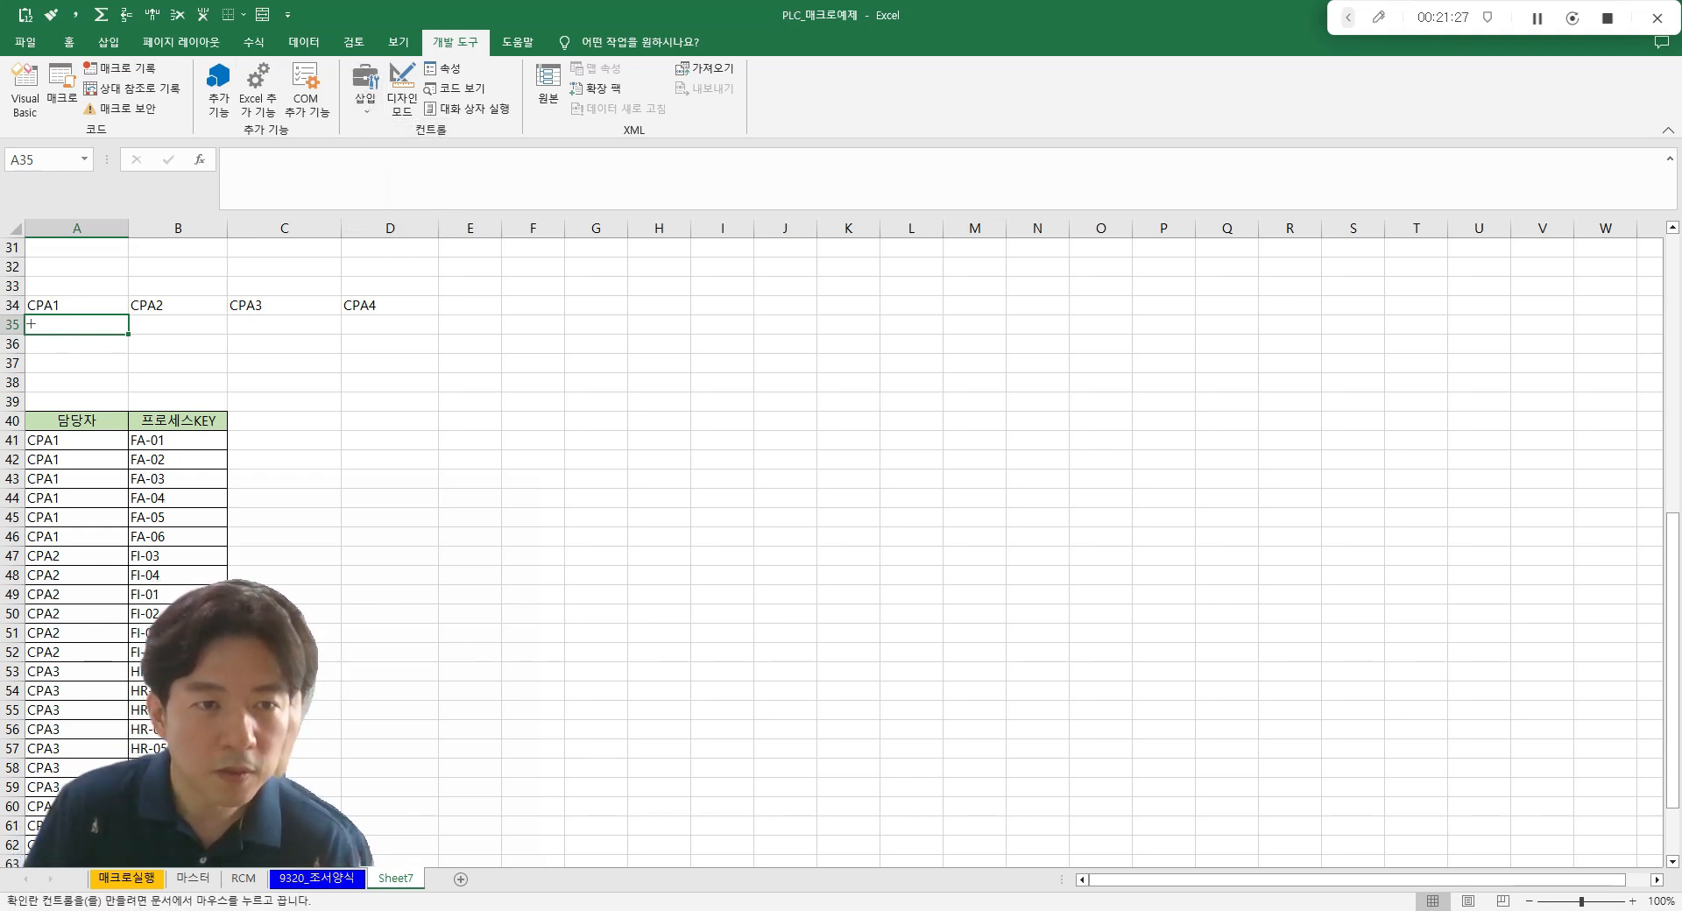
mouse_move(32, 323)
left_mouse_down()
mouse_move(68, 352)
mouse_move(22, 351)
mouse_move(22, 365)
left_mouse_up()
left_click(132, 341)
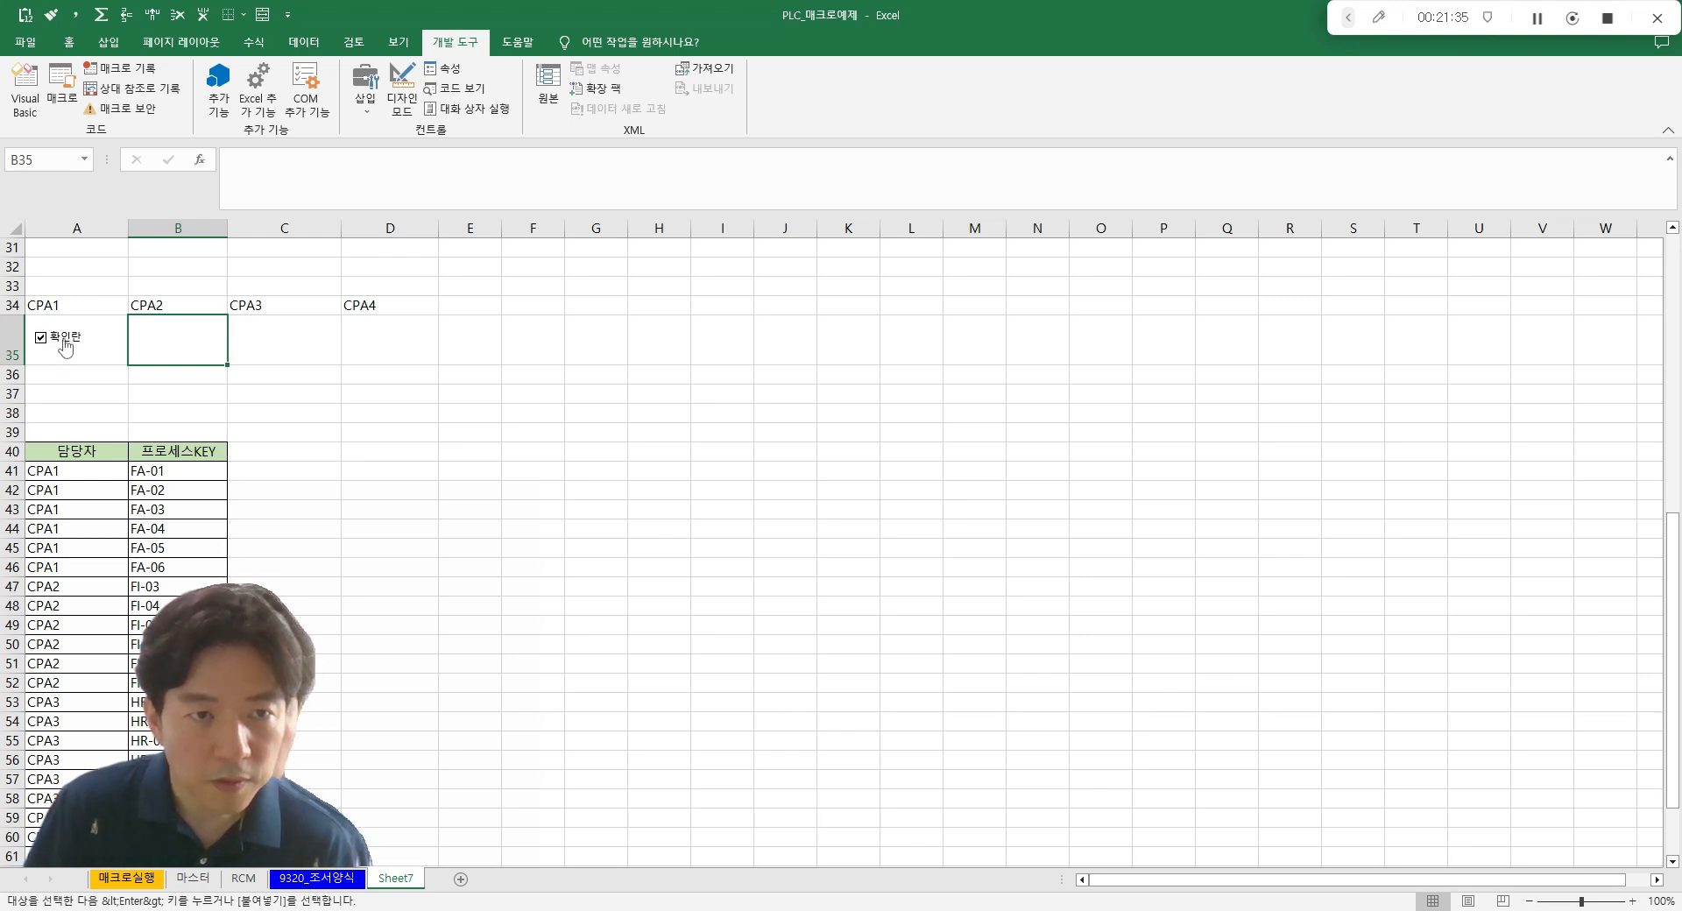
- Clear the check box in A35 and place a copy of it in B35 under CPA2
left_click_drag(61, 349, 183, 348)
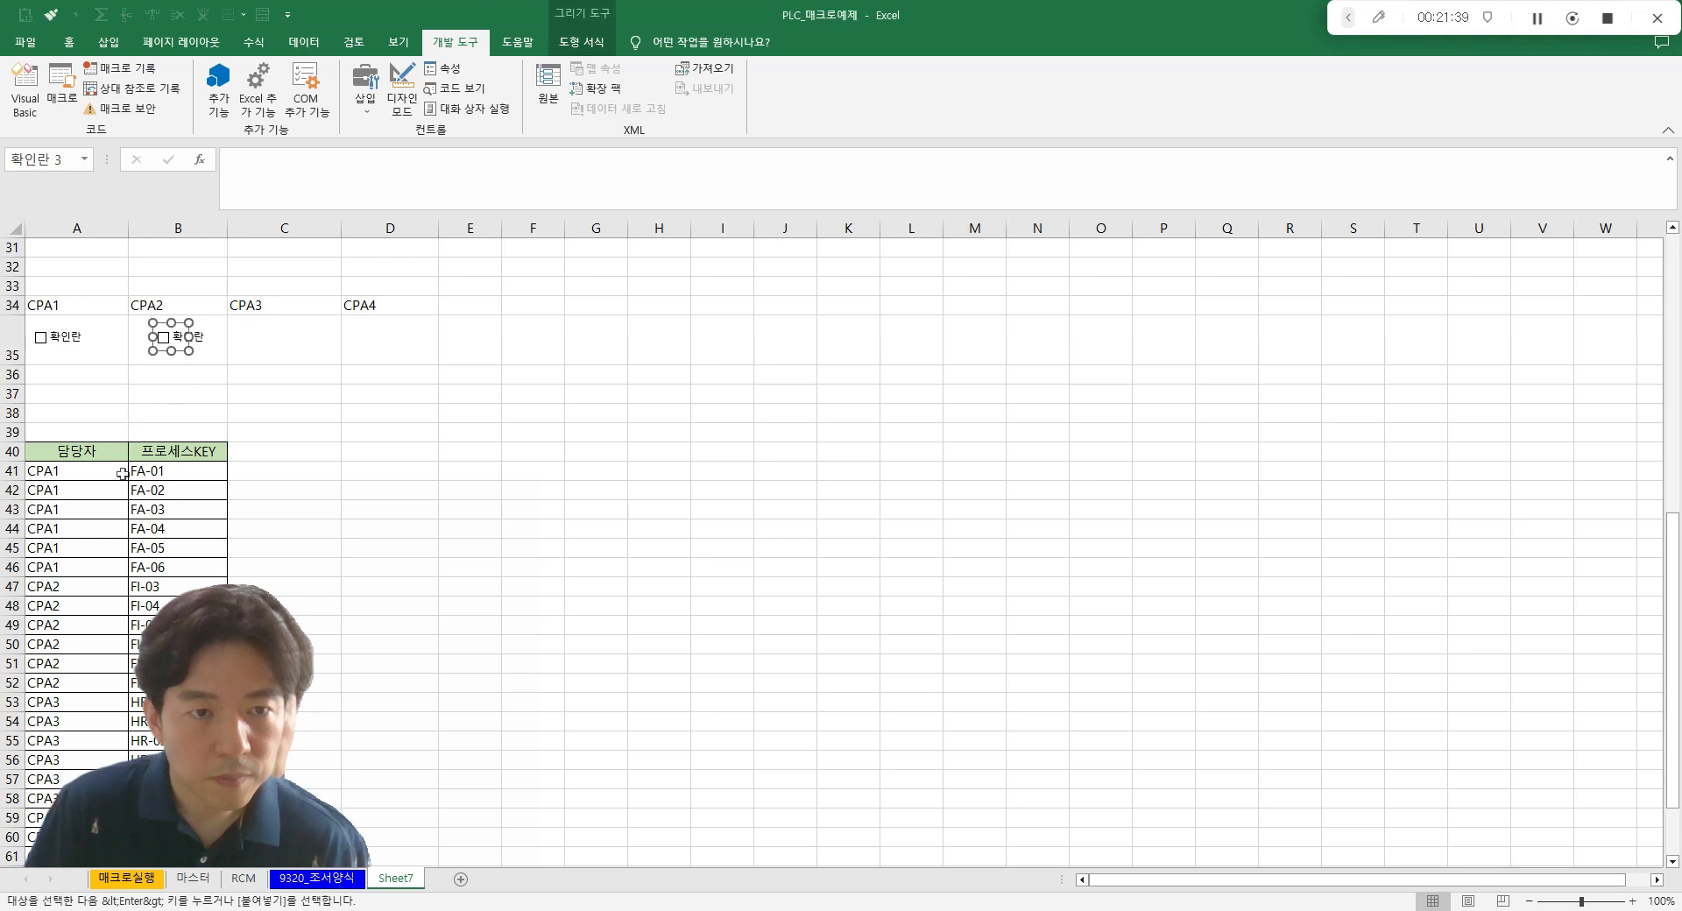
key("alt+F11")
left_click(449, 405)
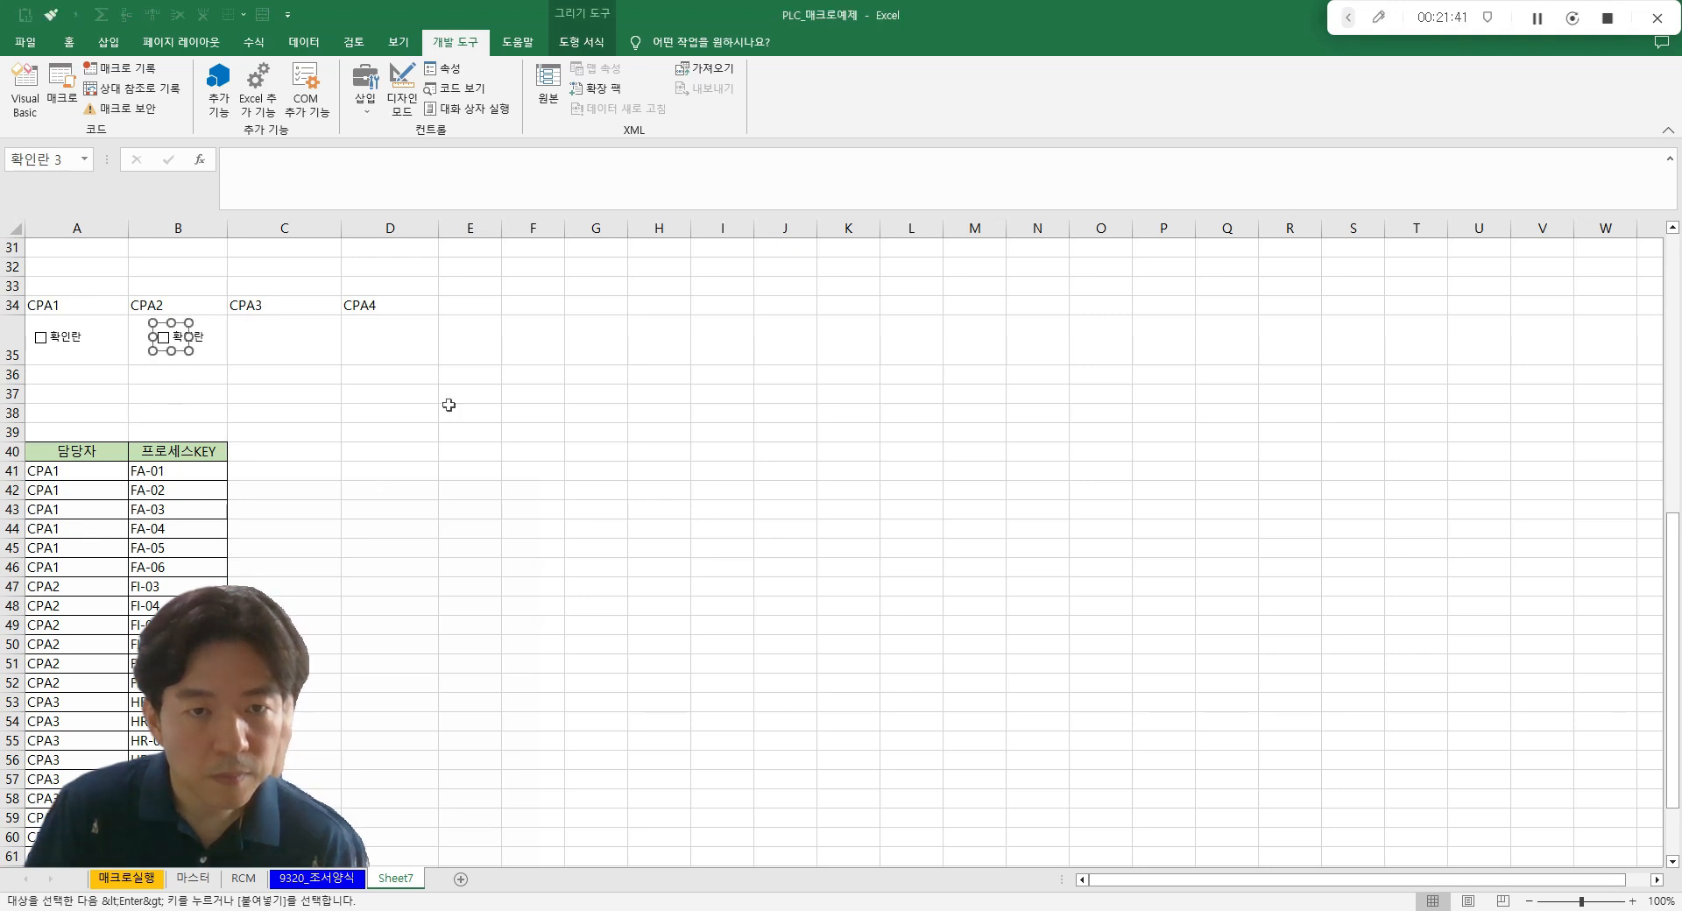
scroll(426, 384, "down", 3)
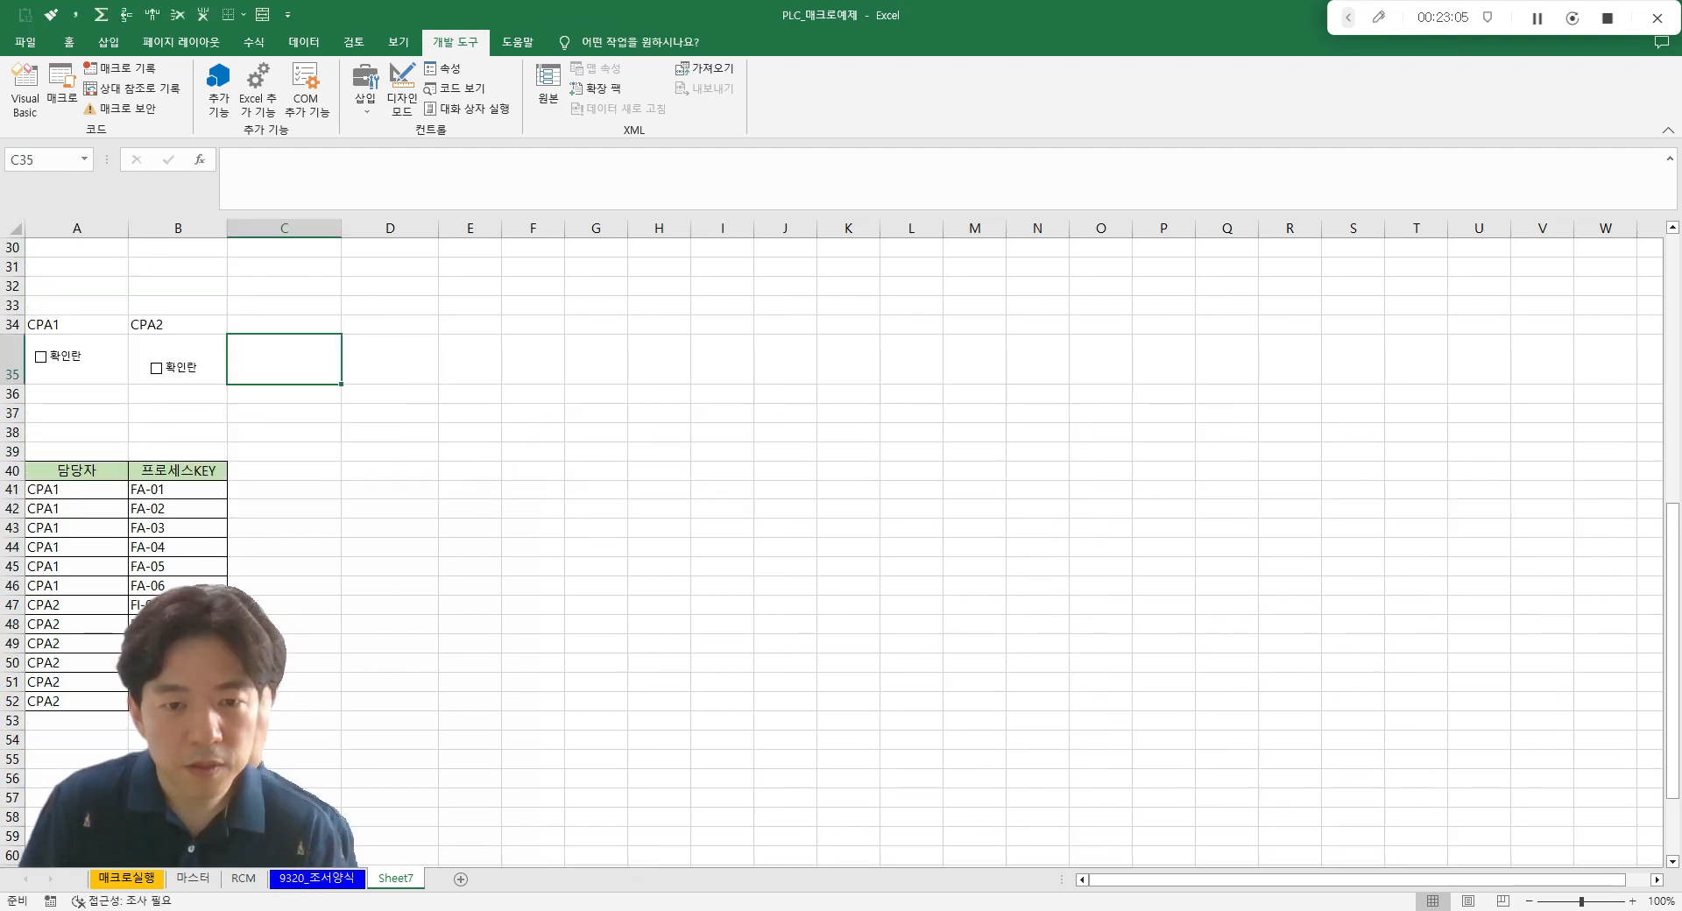
- Switch to ChatGPT and start a message reading "엑셀 양식컨트롤의 체크박스를 선택하면 특정 행의 숨김을 취소하고"
key("alt+Tab")
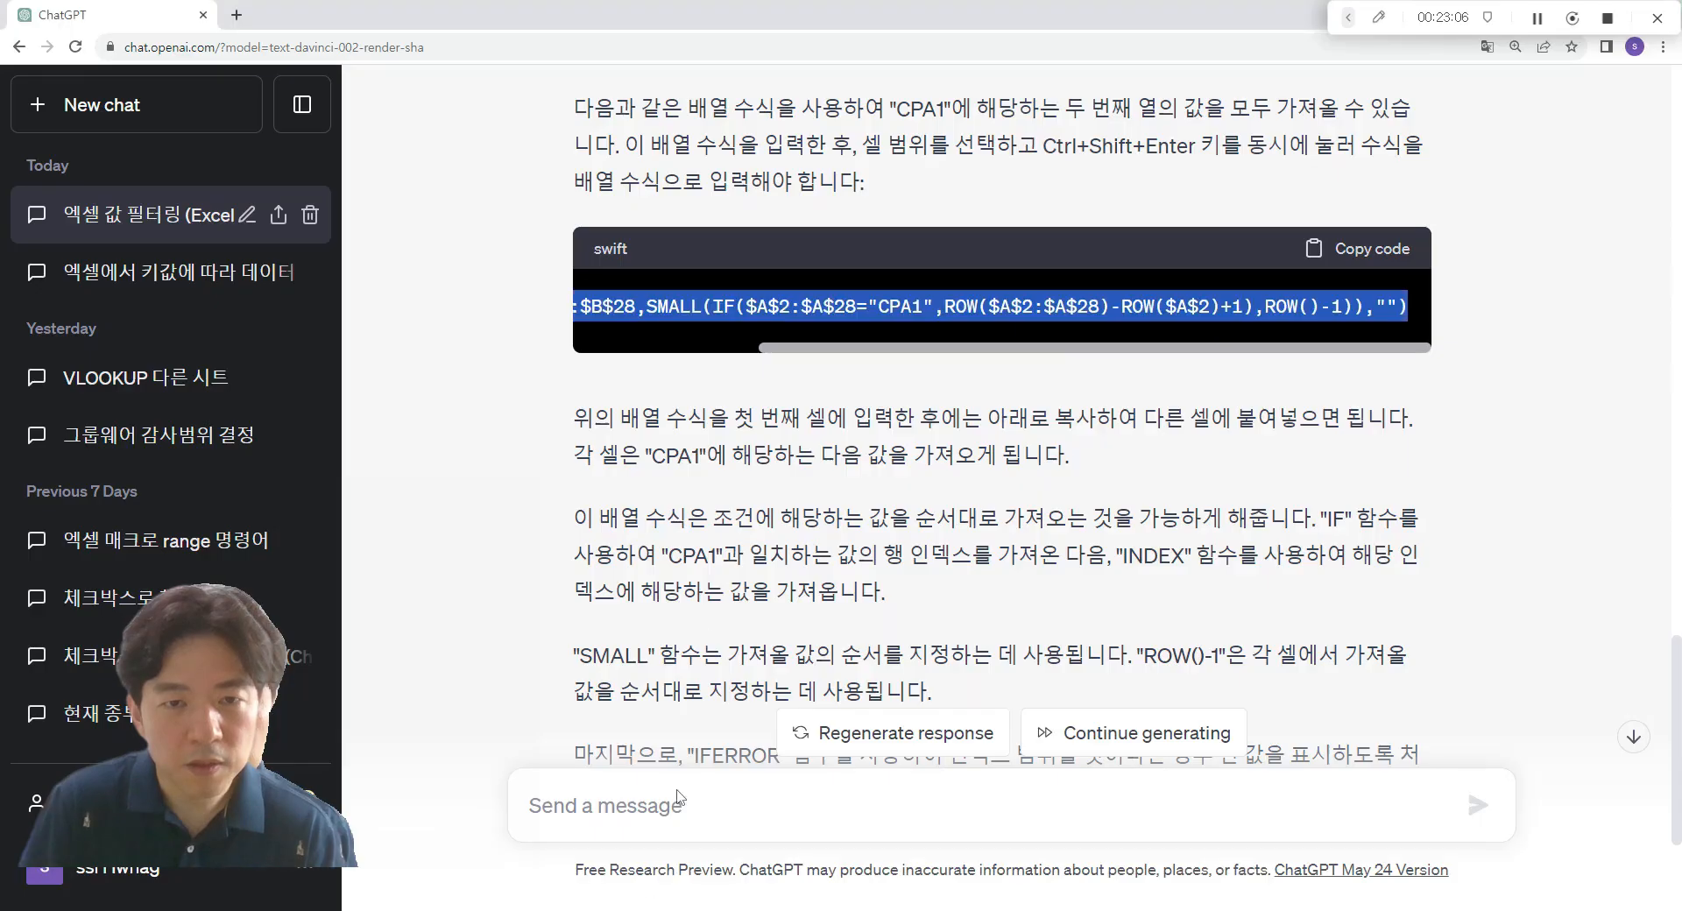
scroll(558, 353, "down", 2)
left_click(593, 815)
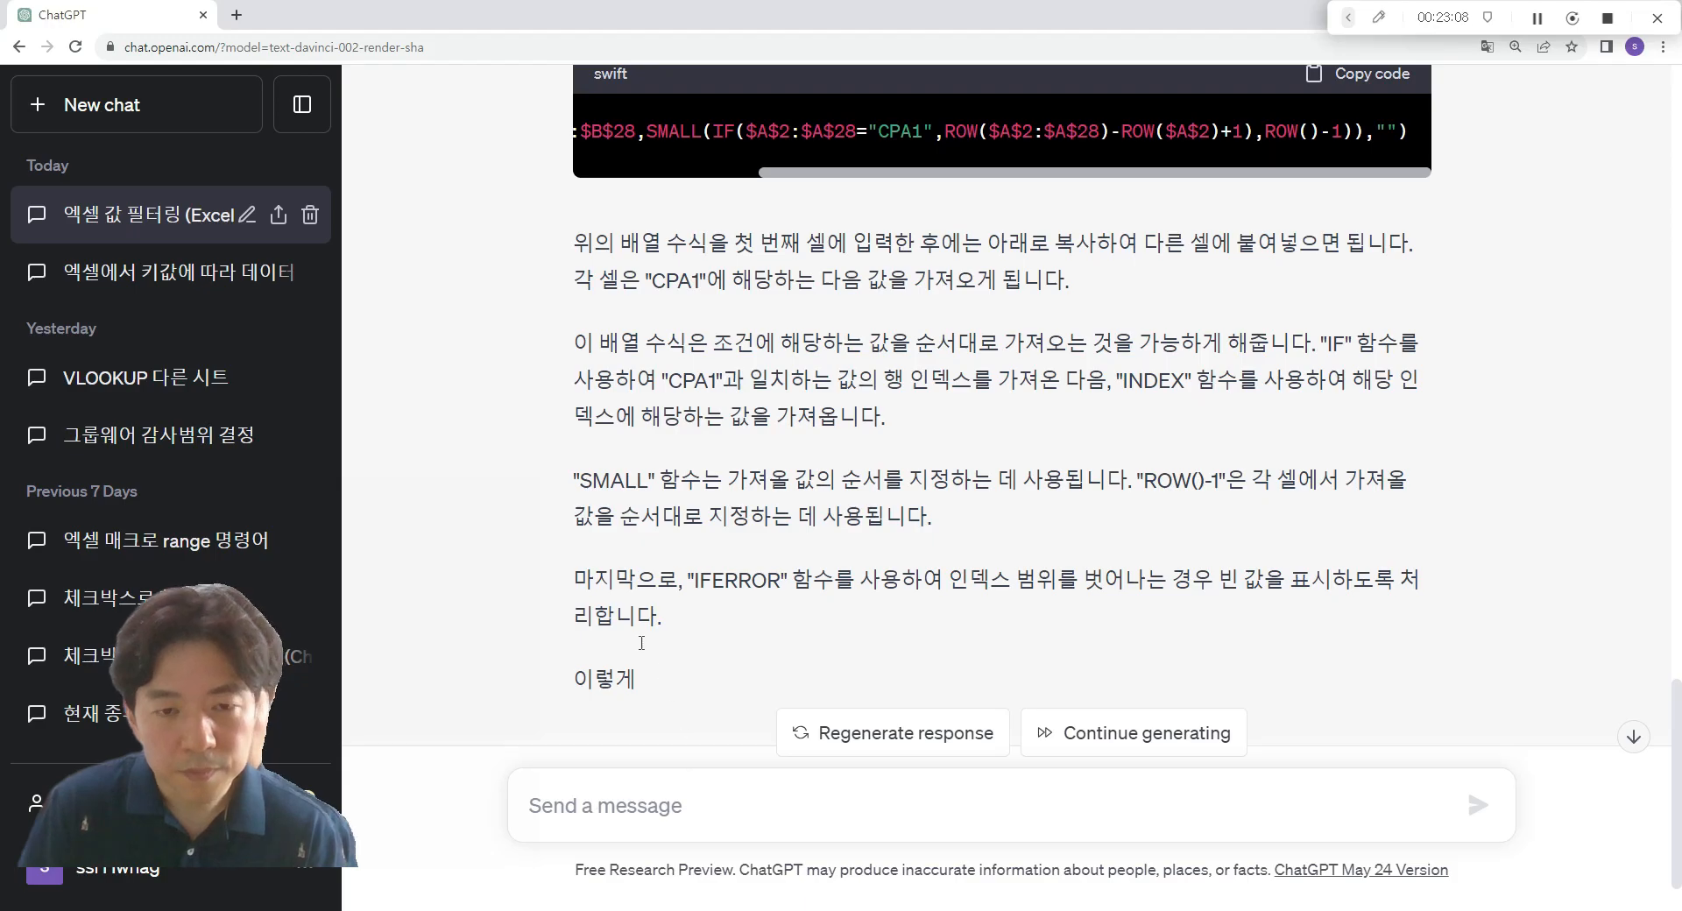
key("alt+Tab")
key("alt+Tab")
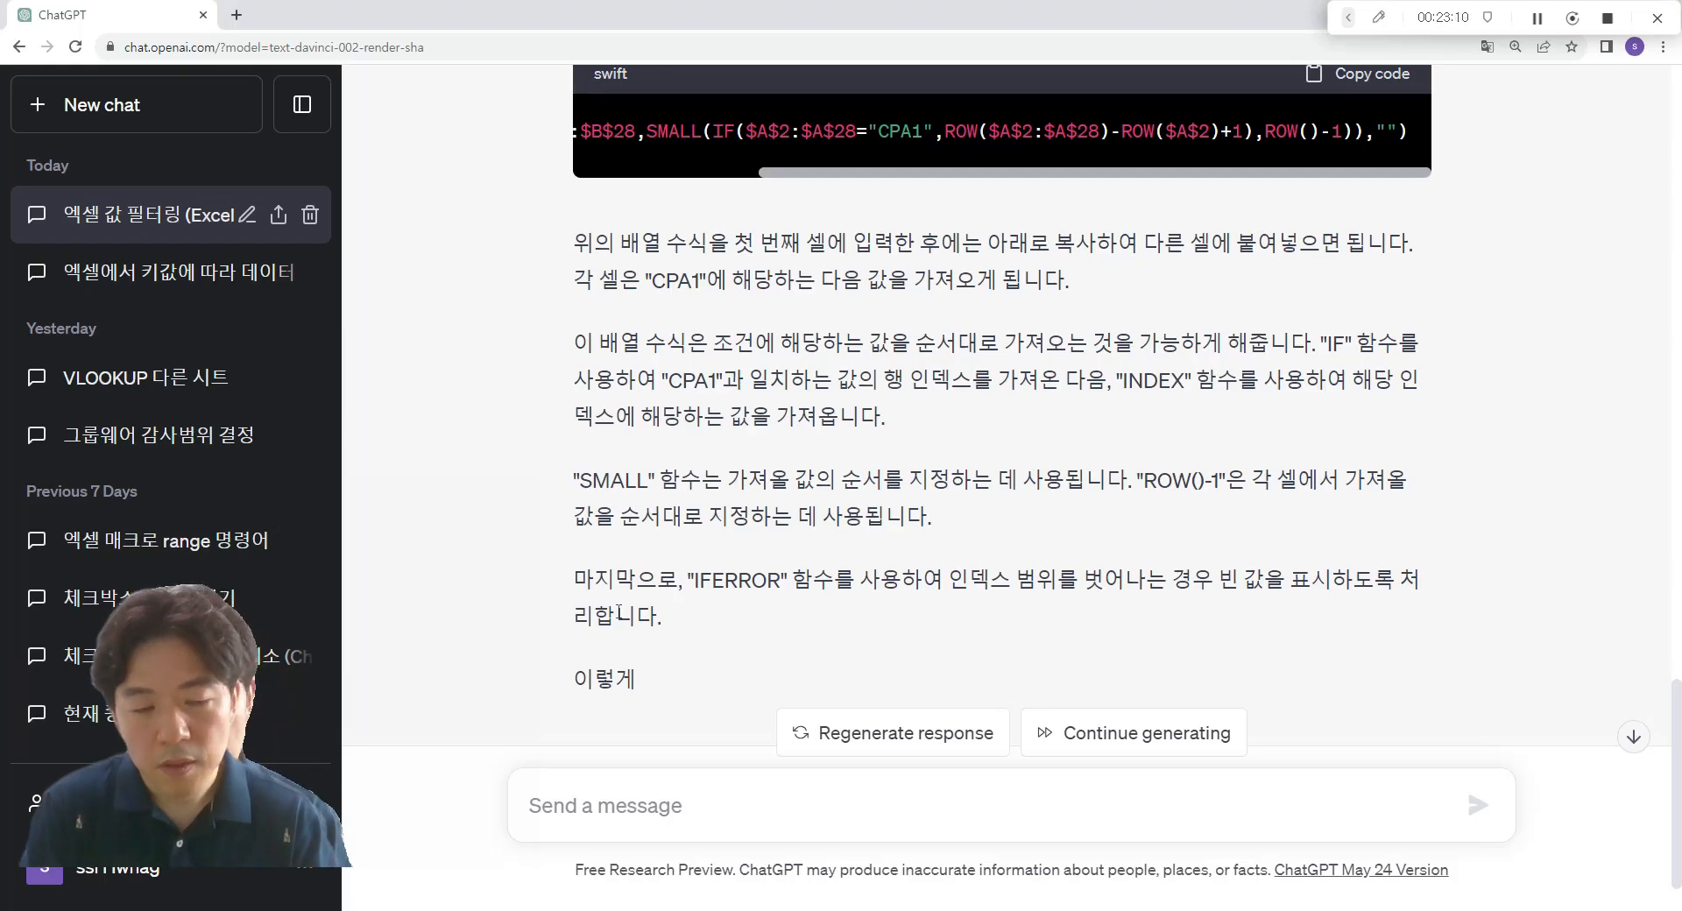
type("엑셀")
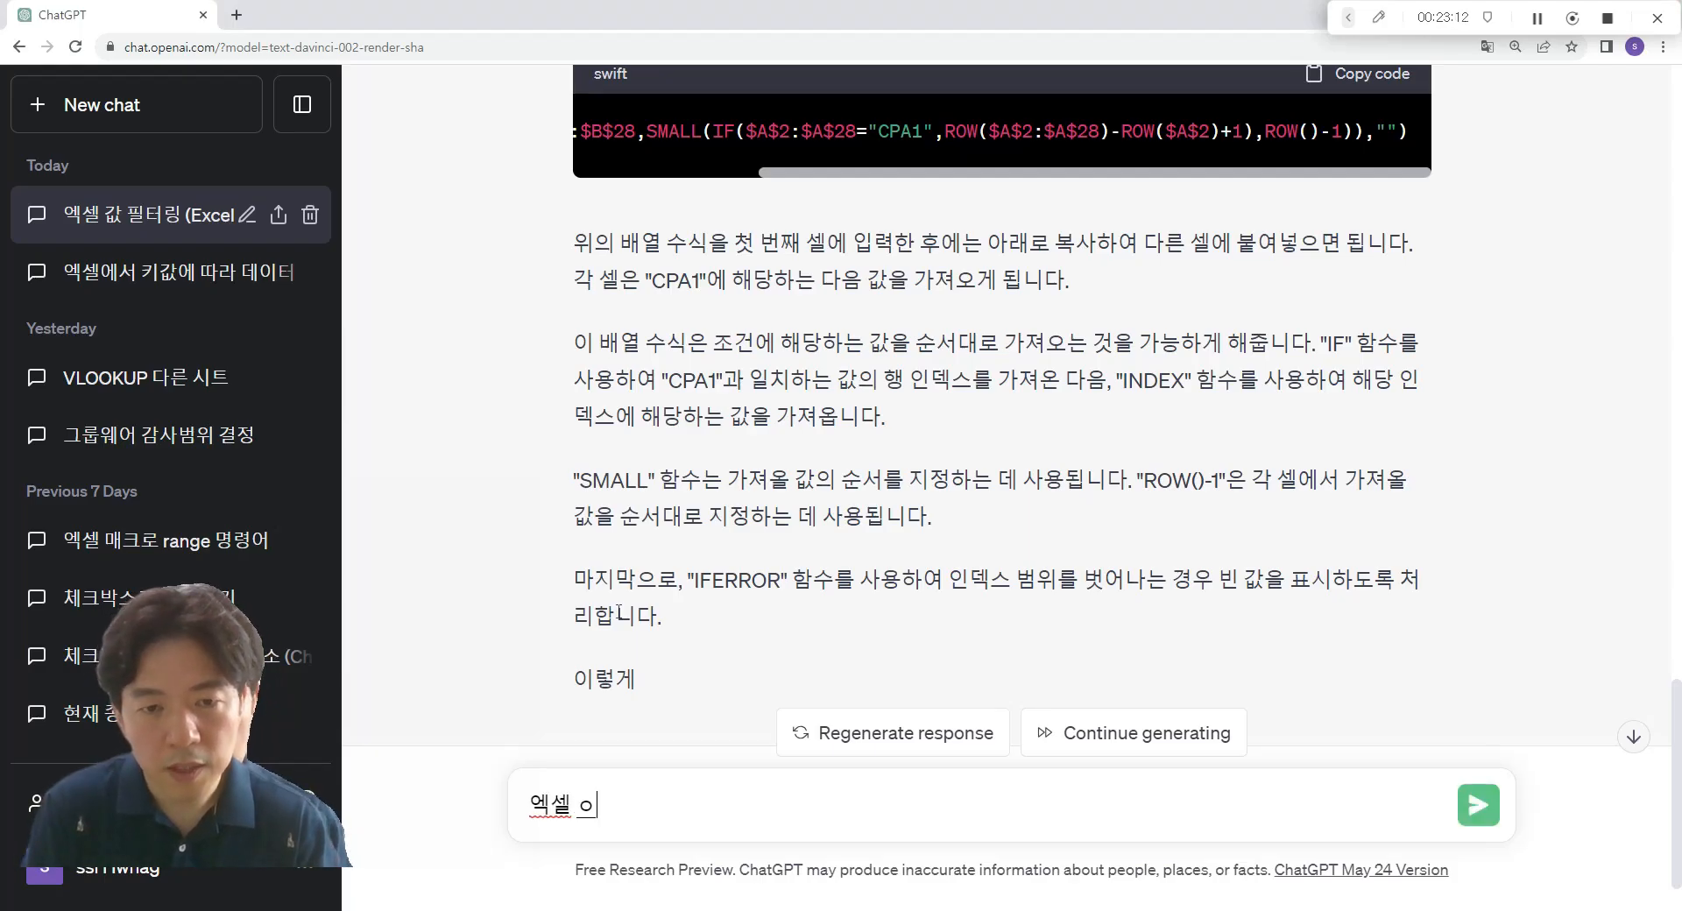
type(" 양식컨")
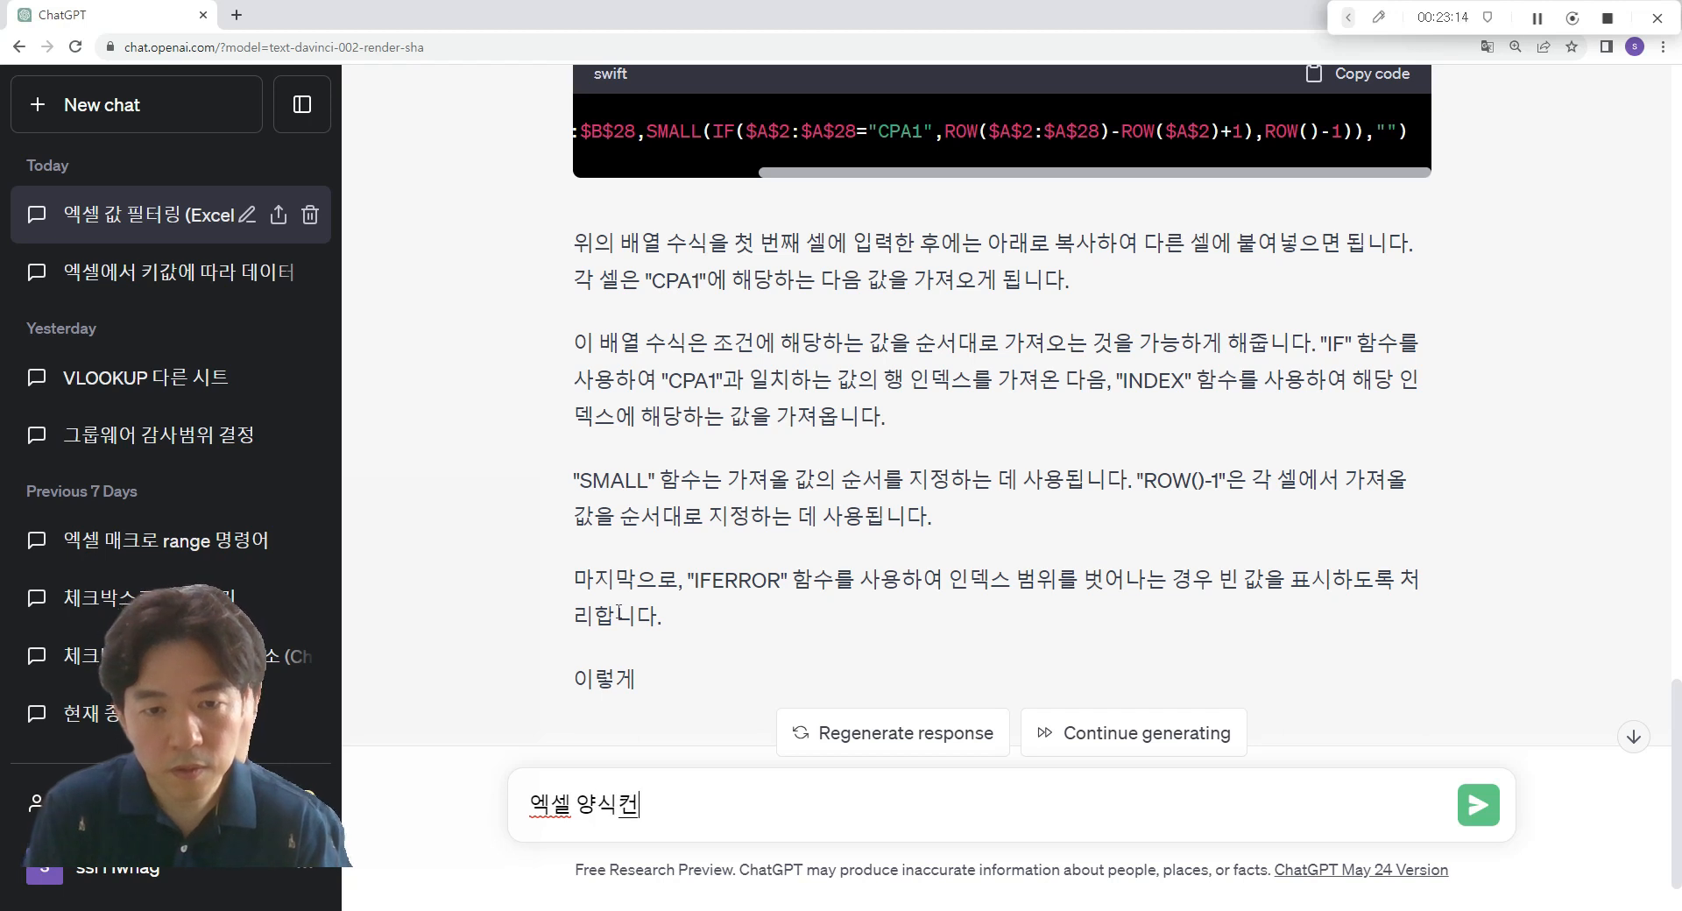
type("트롤의 체")
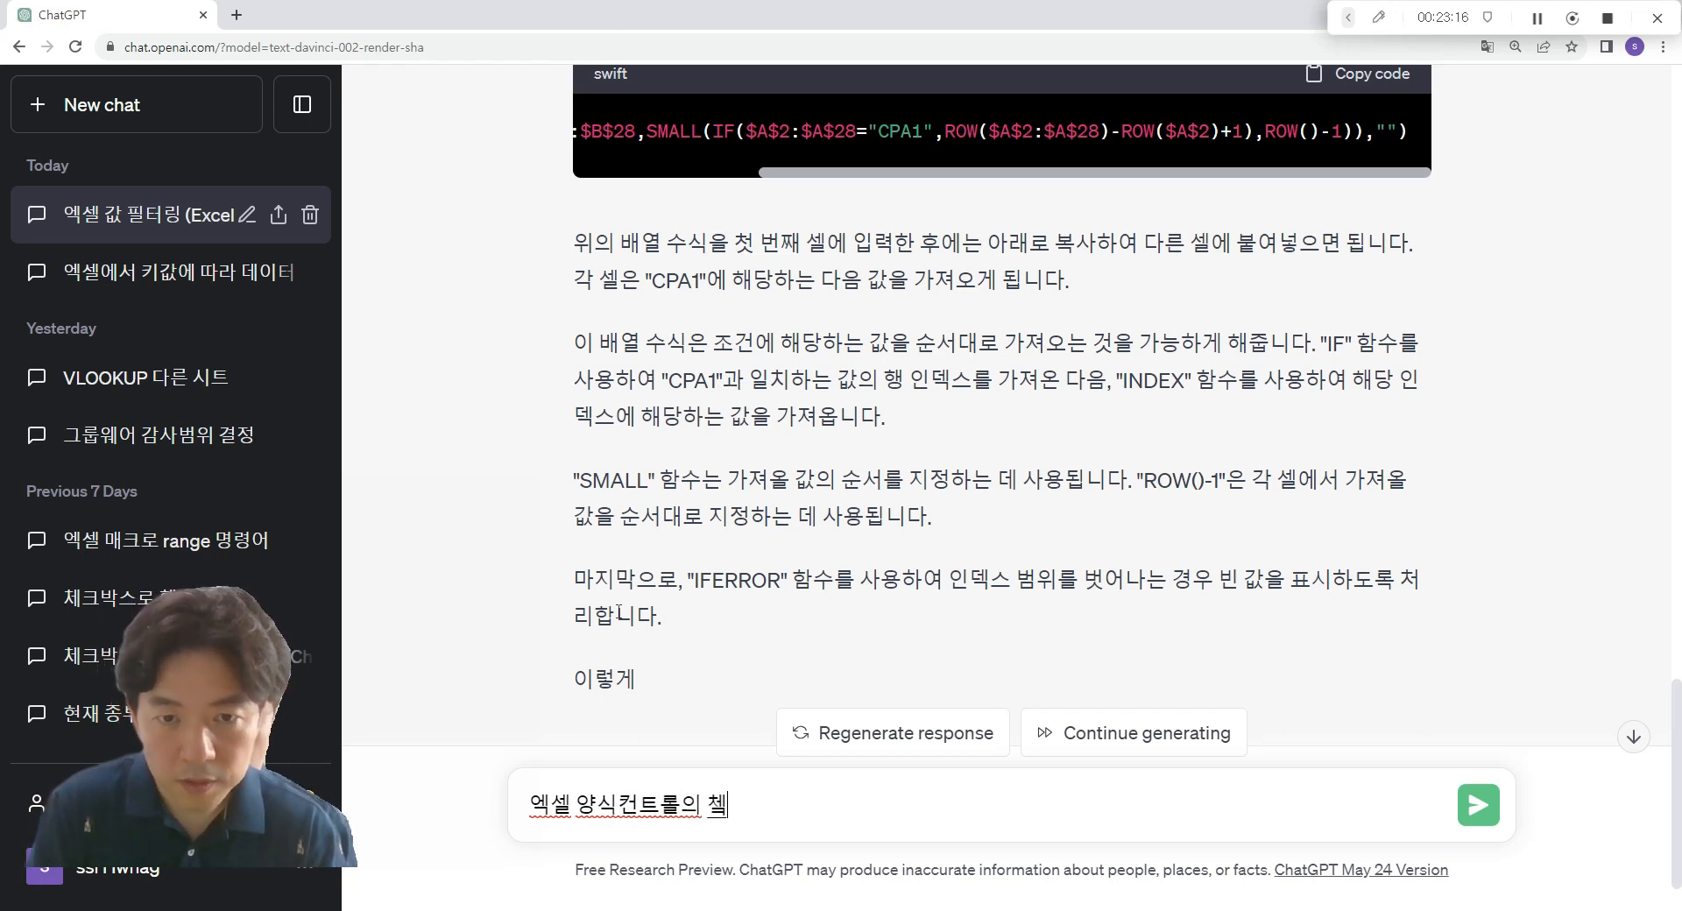
type("크박스를 스")
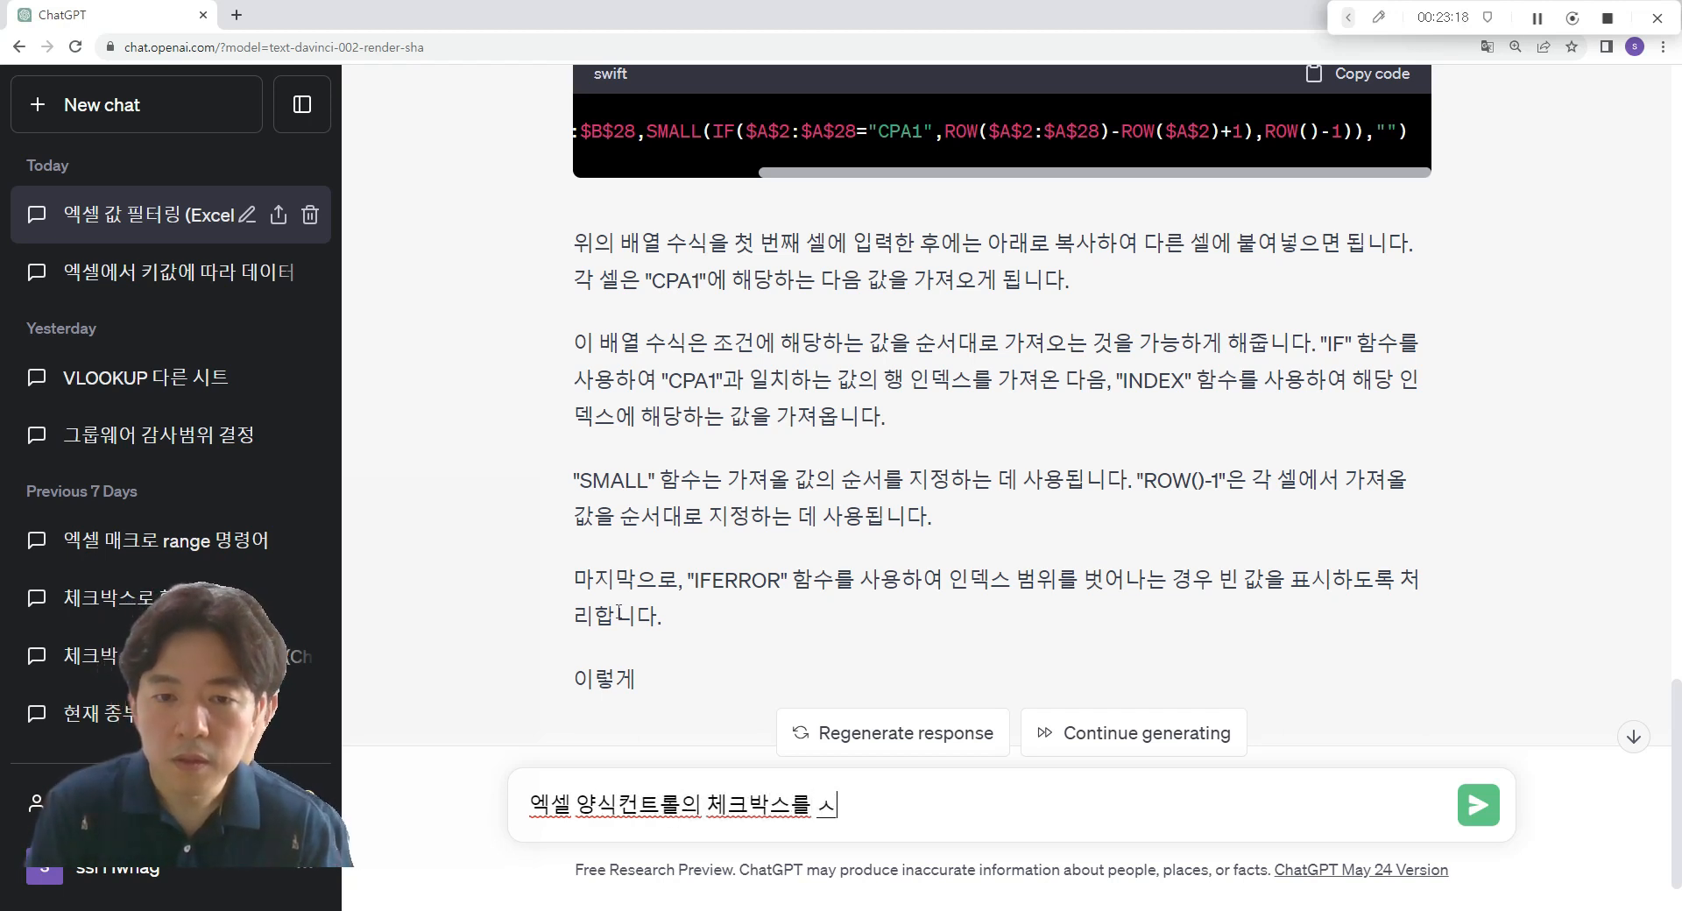
key("BackSpace")
type("선택하면 특")
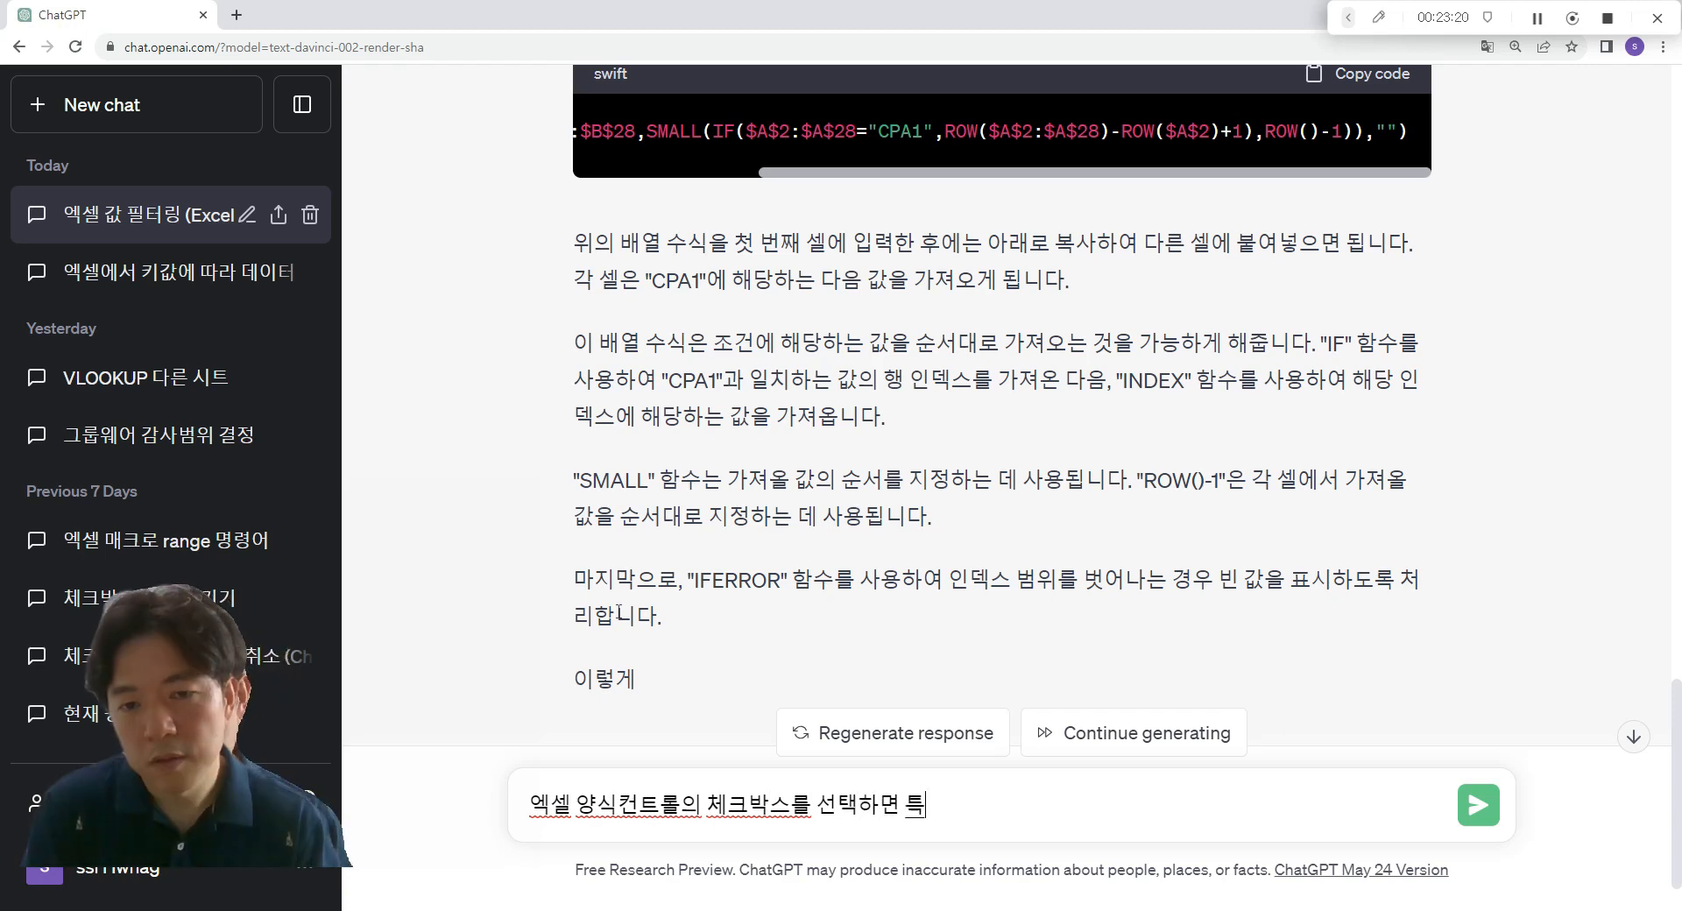
type("정")
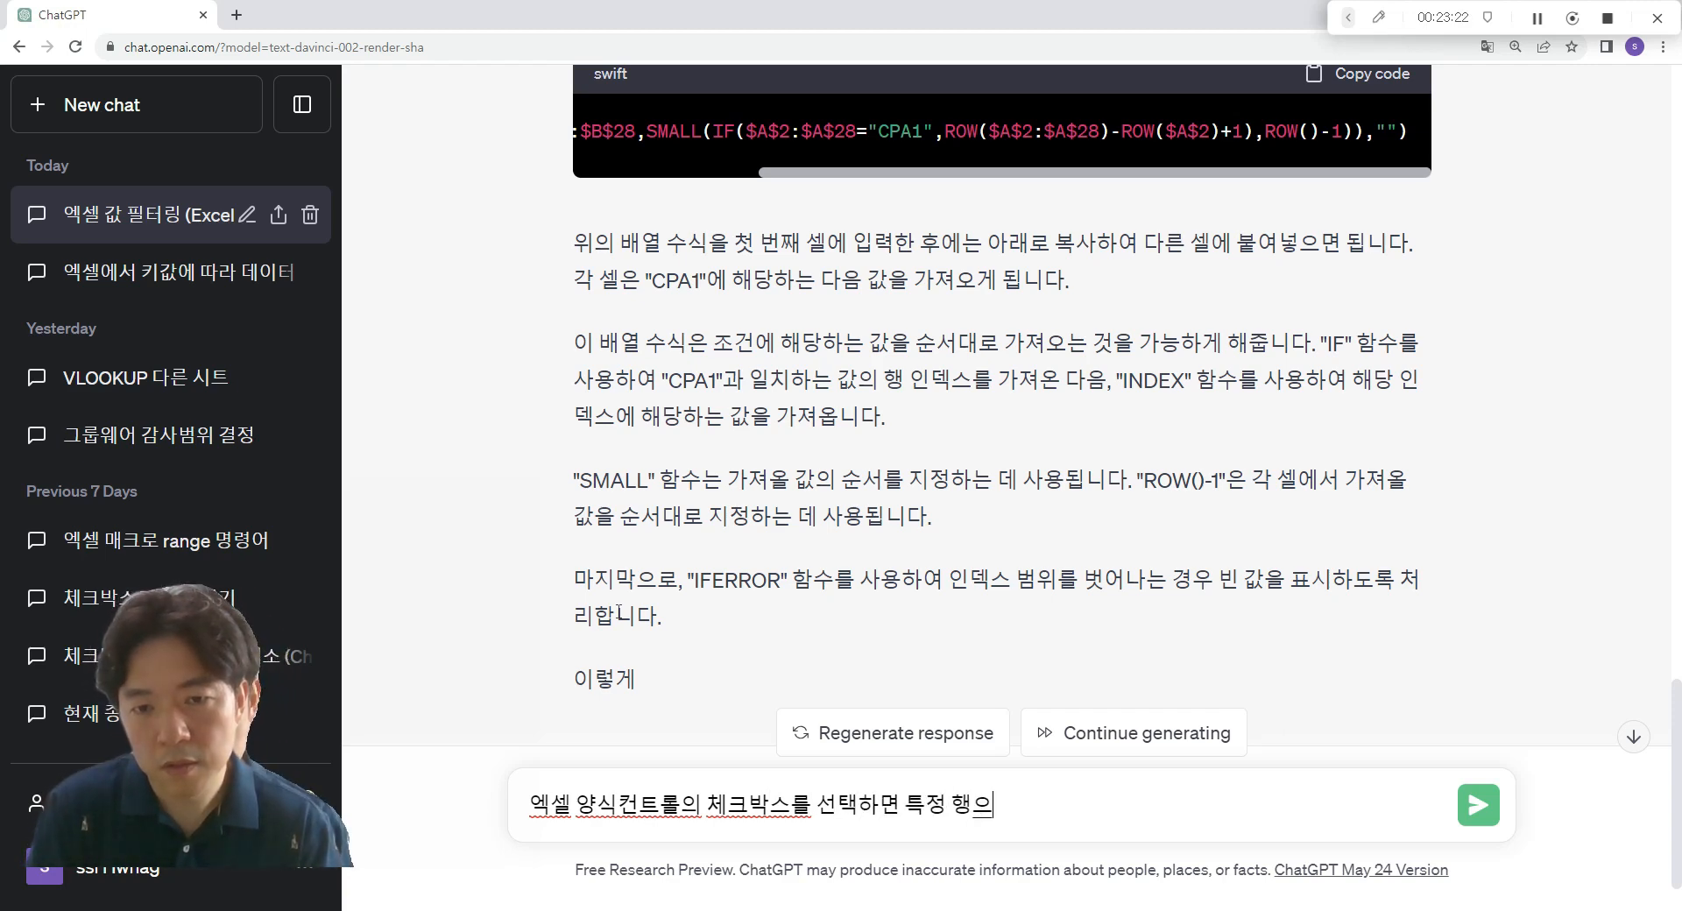
type(" 행을")
key("BackSpace")
type("의 숨")
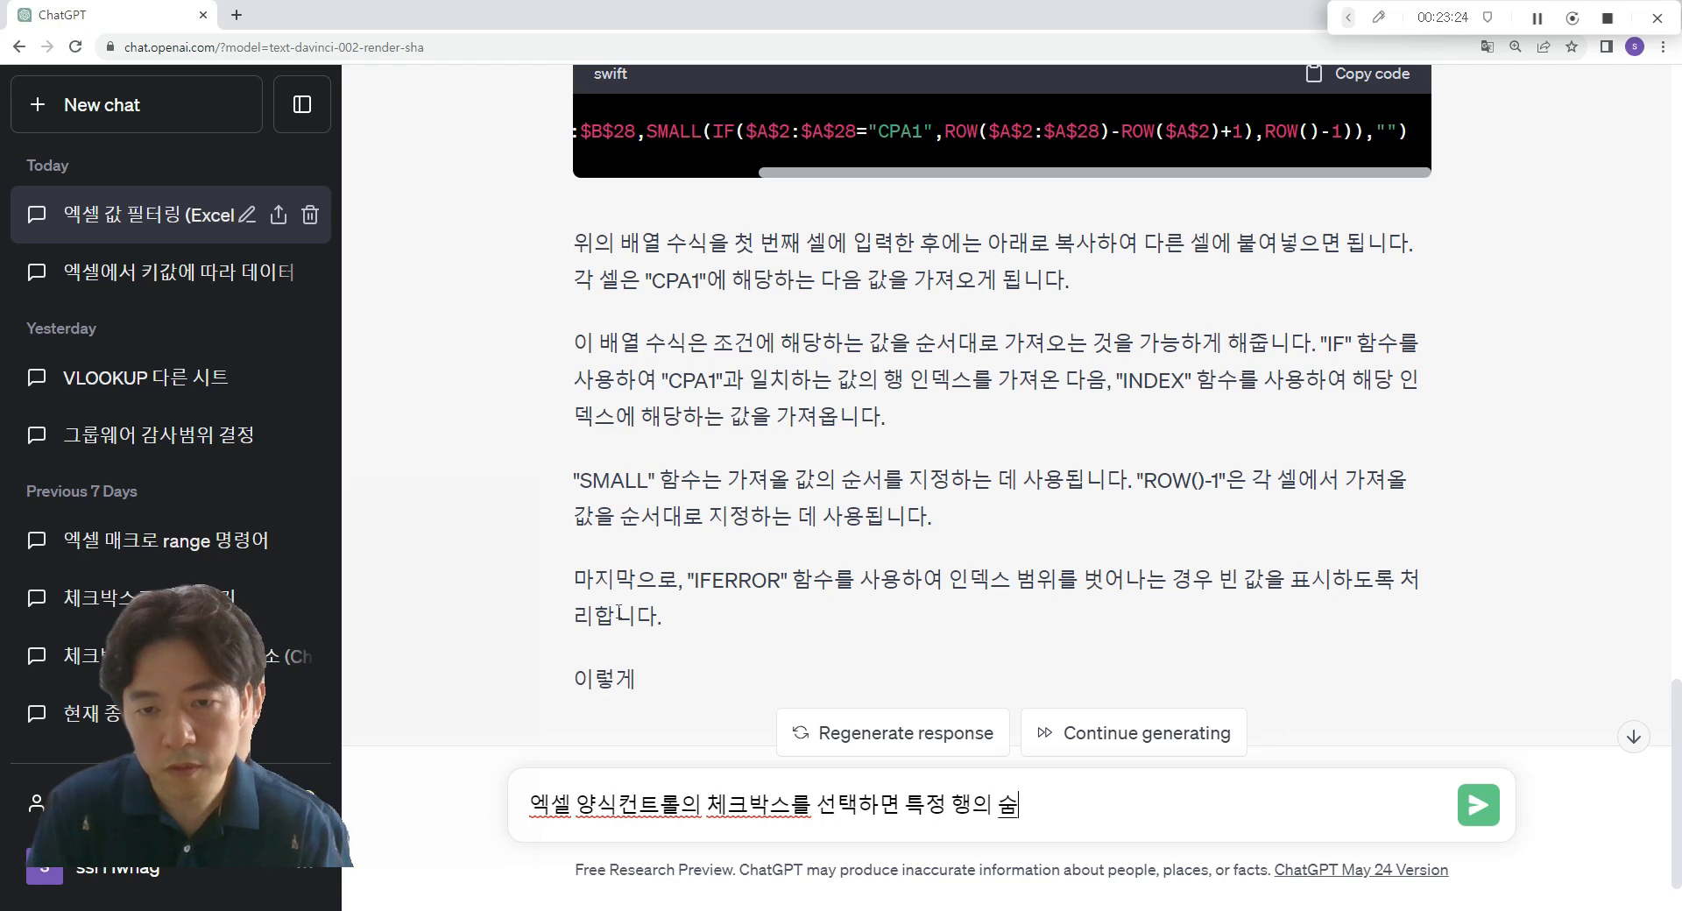
type("김을 취소하고")
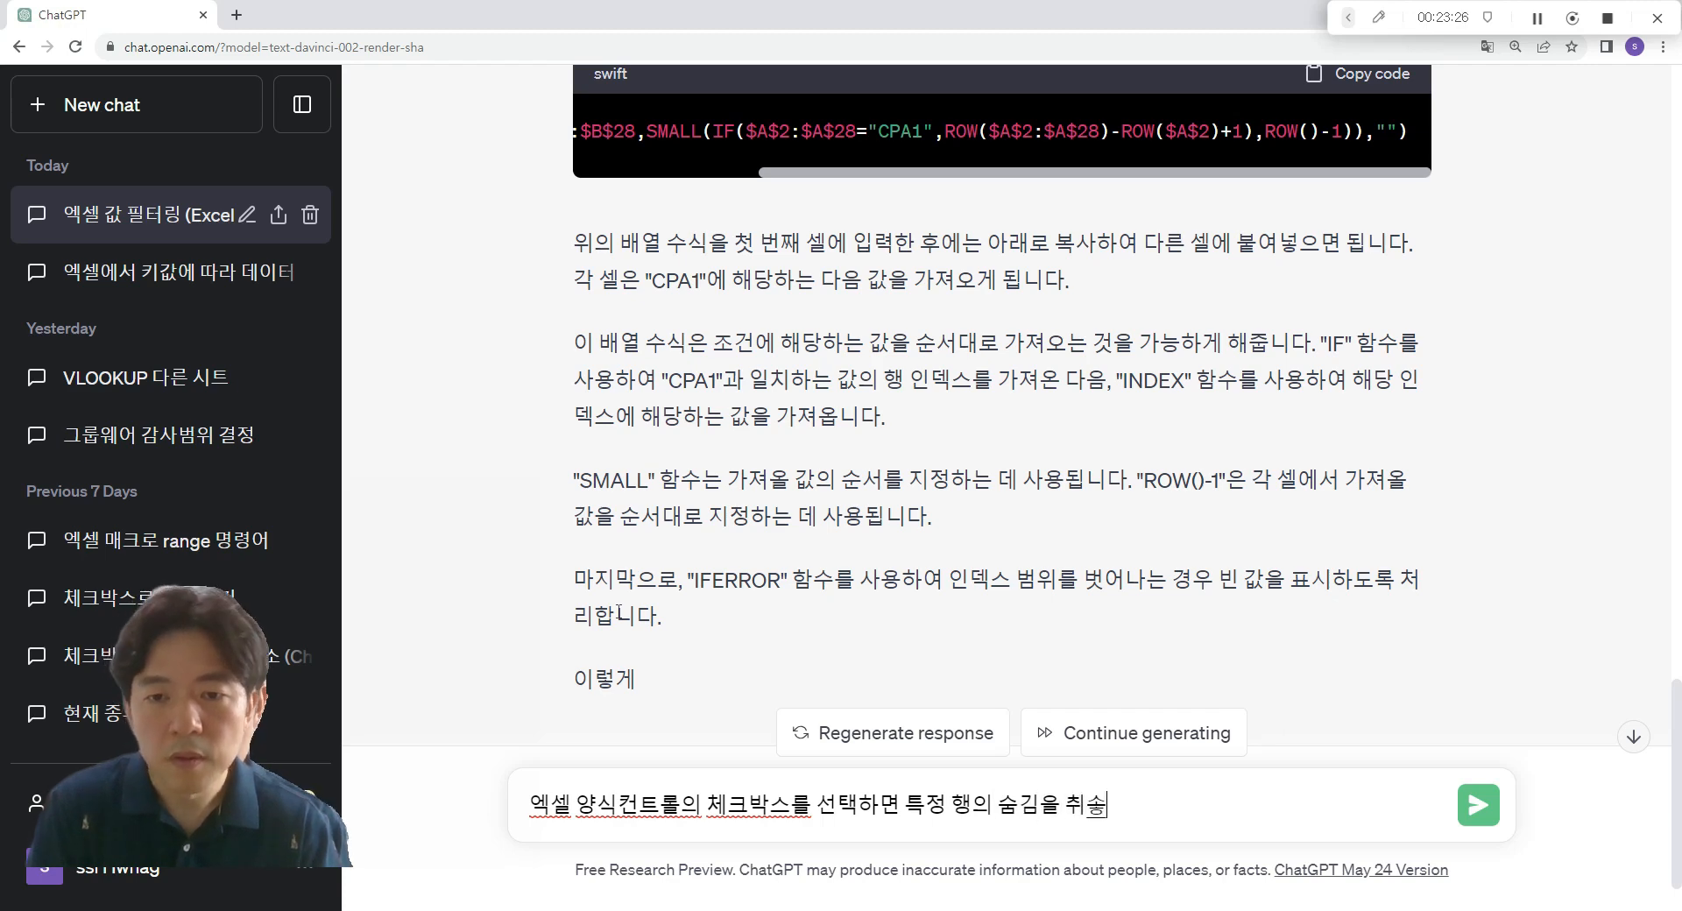
type(" ㅊ")
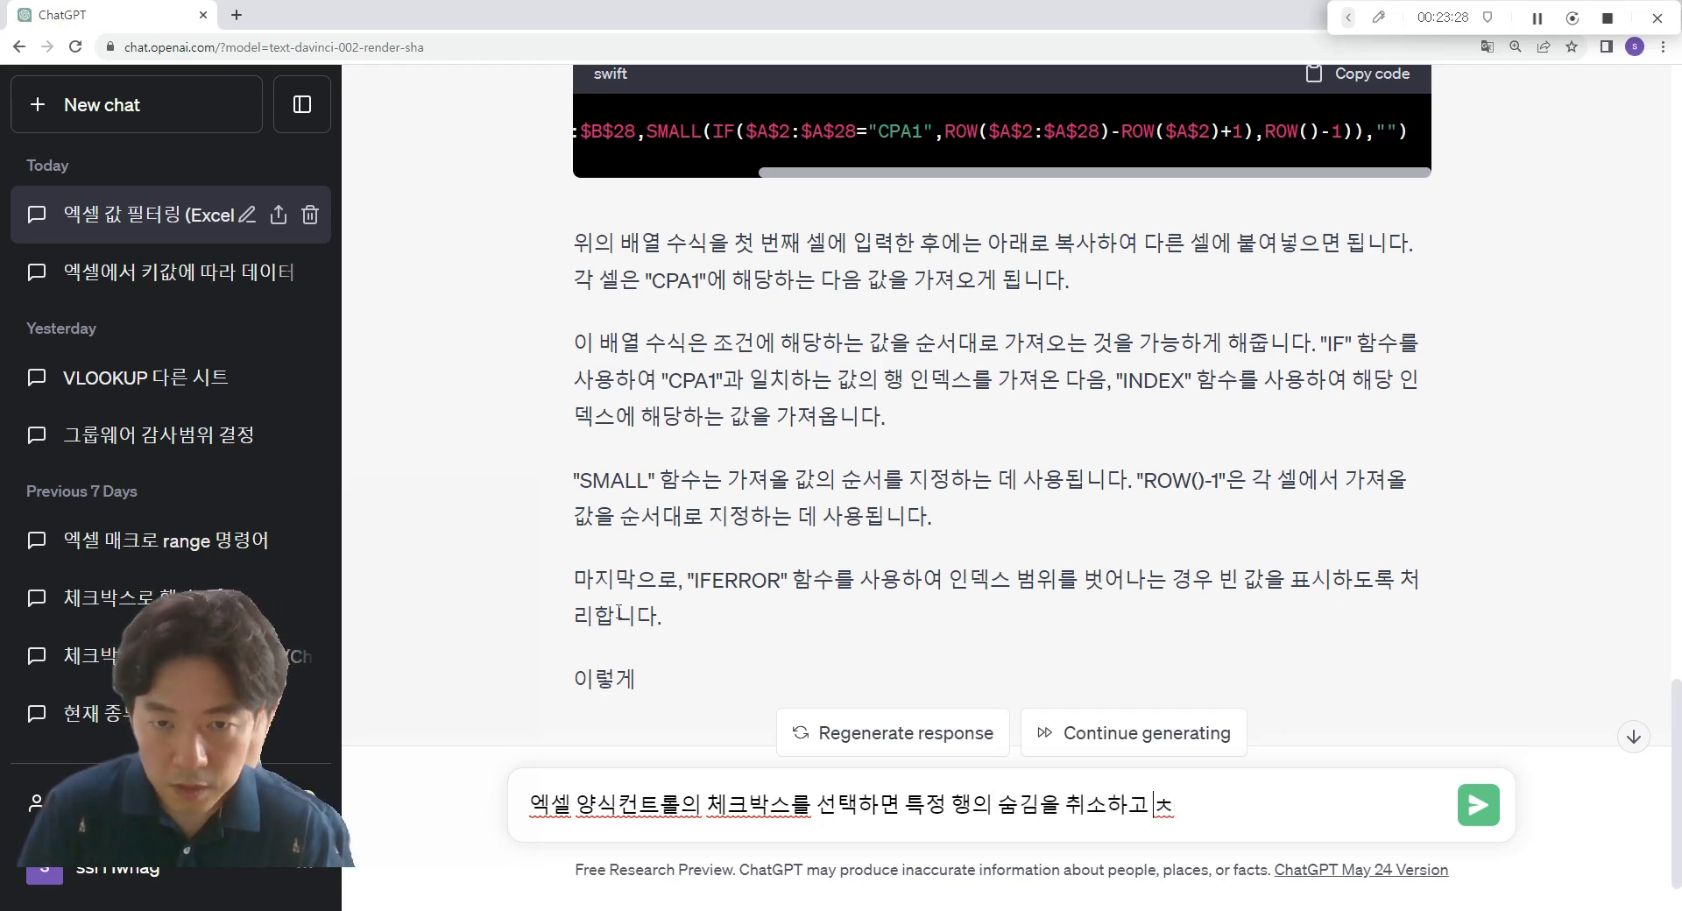
- Replace the word "선택" after "체크박스를" in the draft message with "체크"
double_click(837, 803)
type("채")
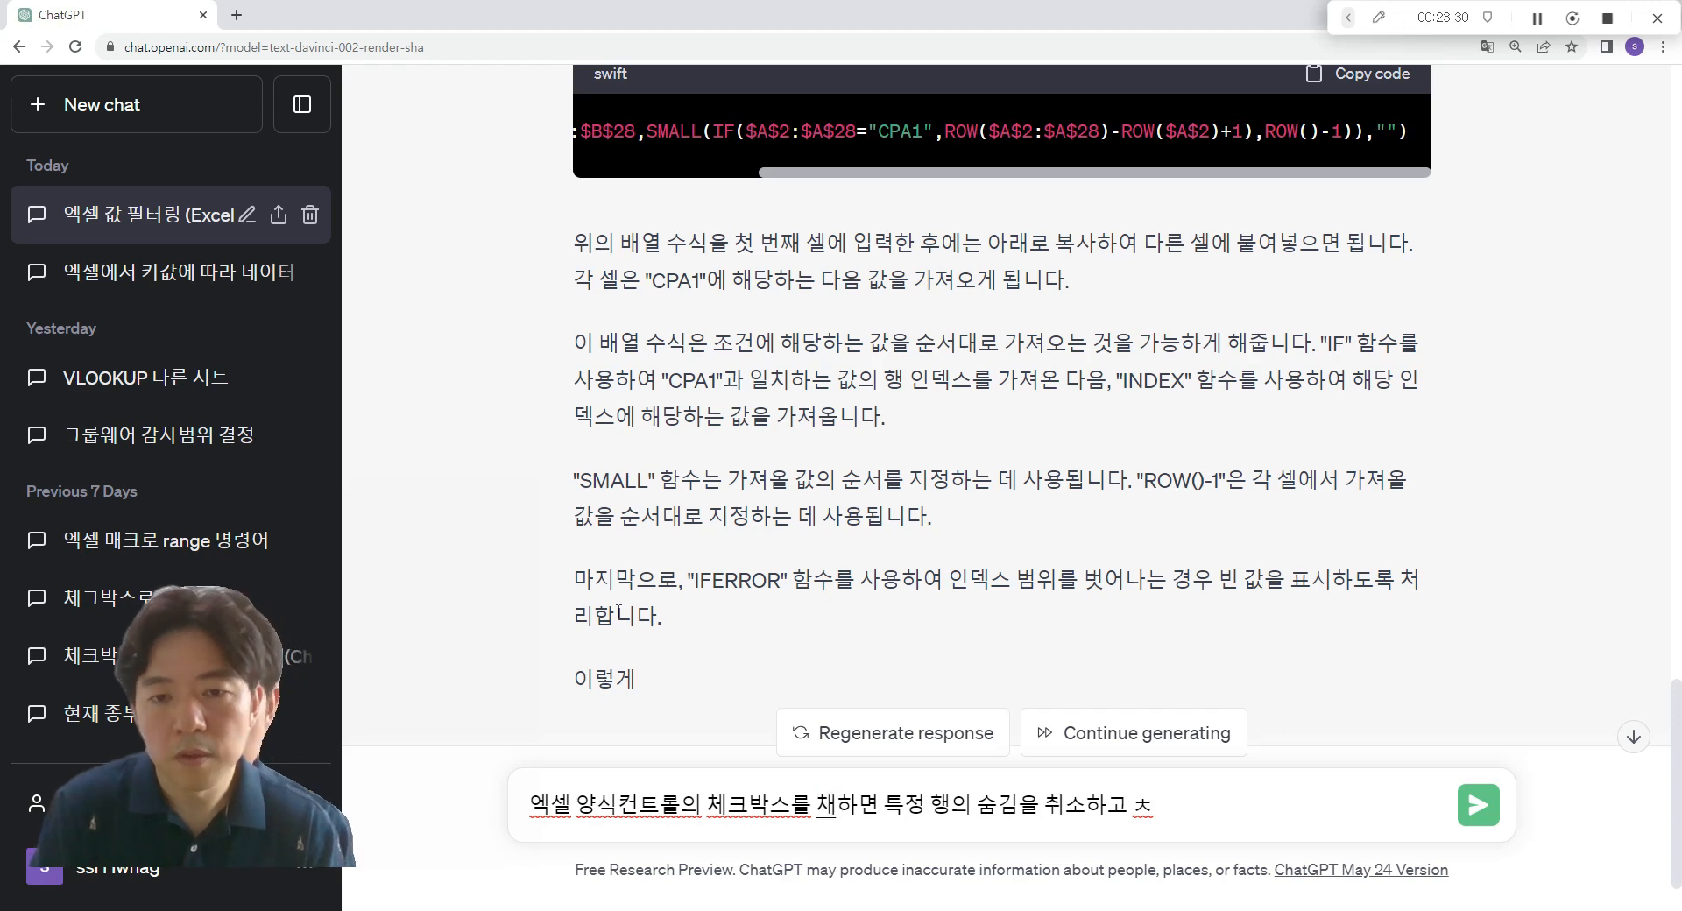
key("BackSpace")
key("BackSpace")
type("체크")
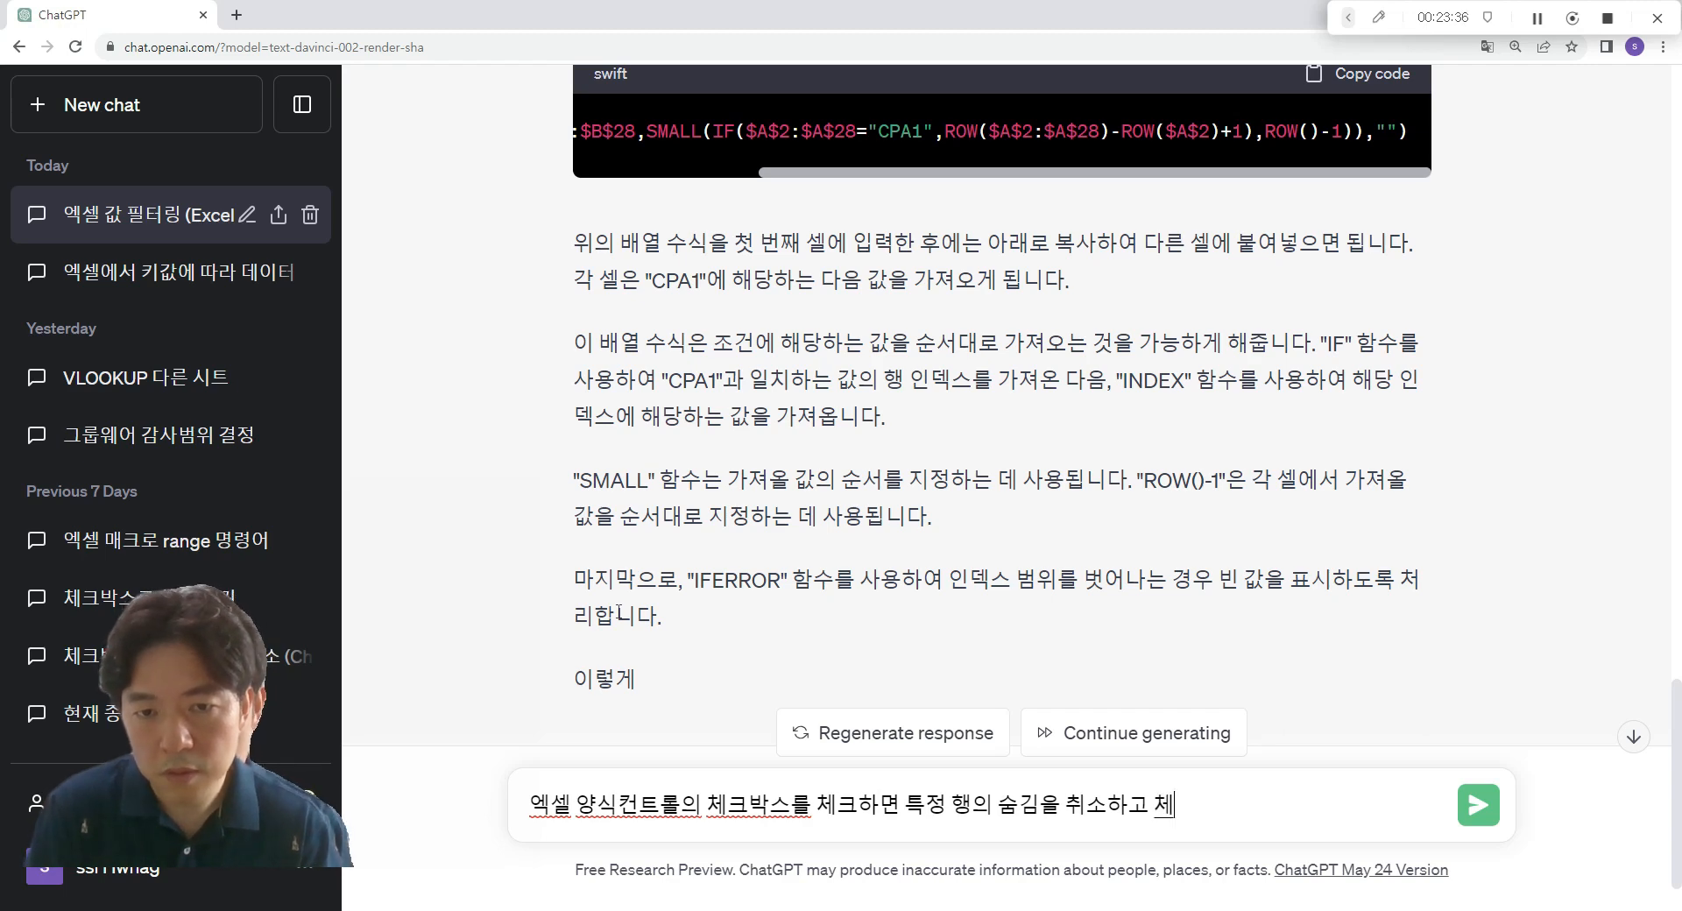
- Complete the message with "체크를 해제하면 특정행을 숨기는 매크로 명령어를 알려 줘." and send it
type("크를 해제하")
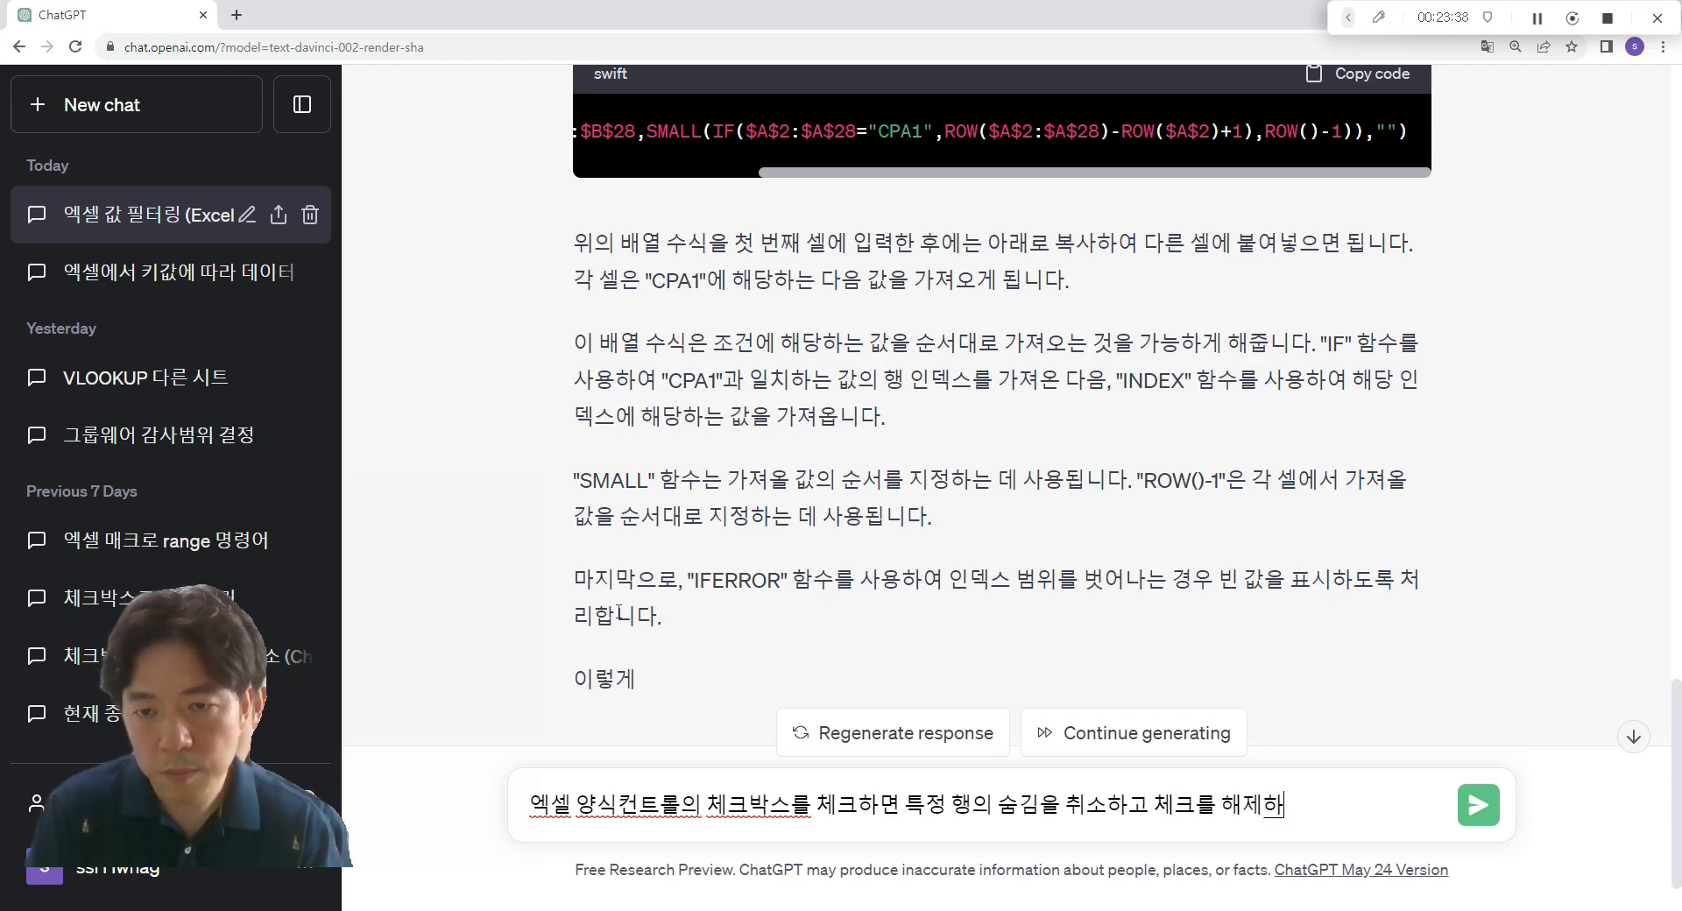
type("면 특정행을 수")
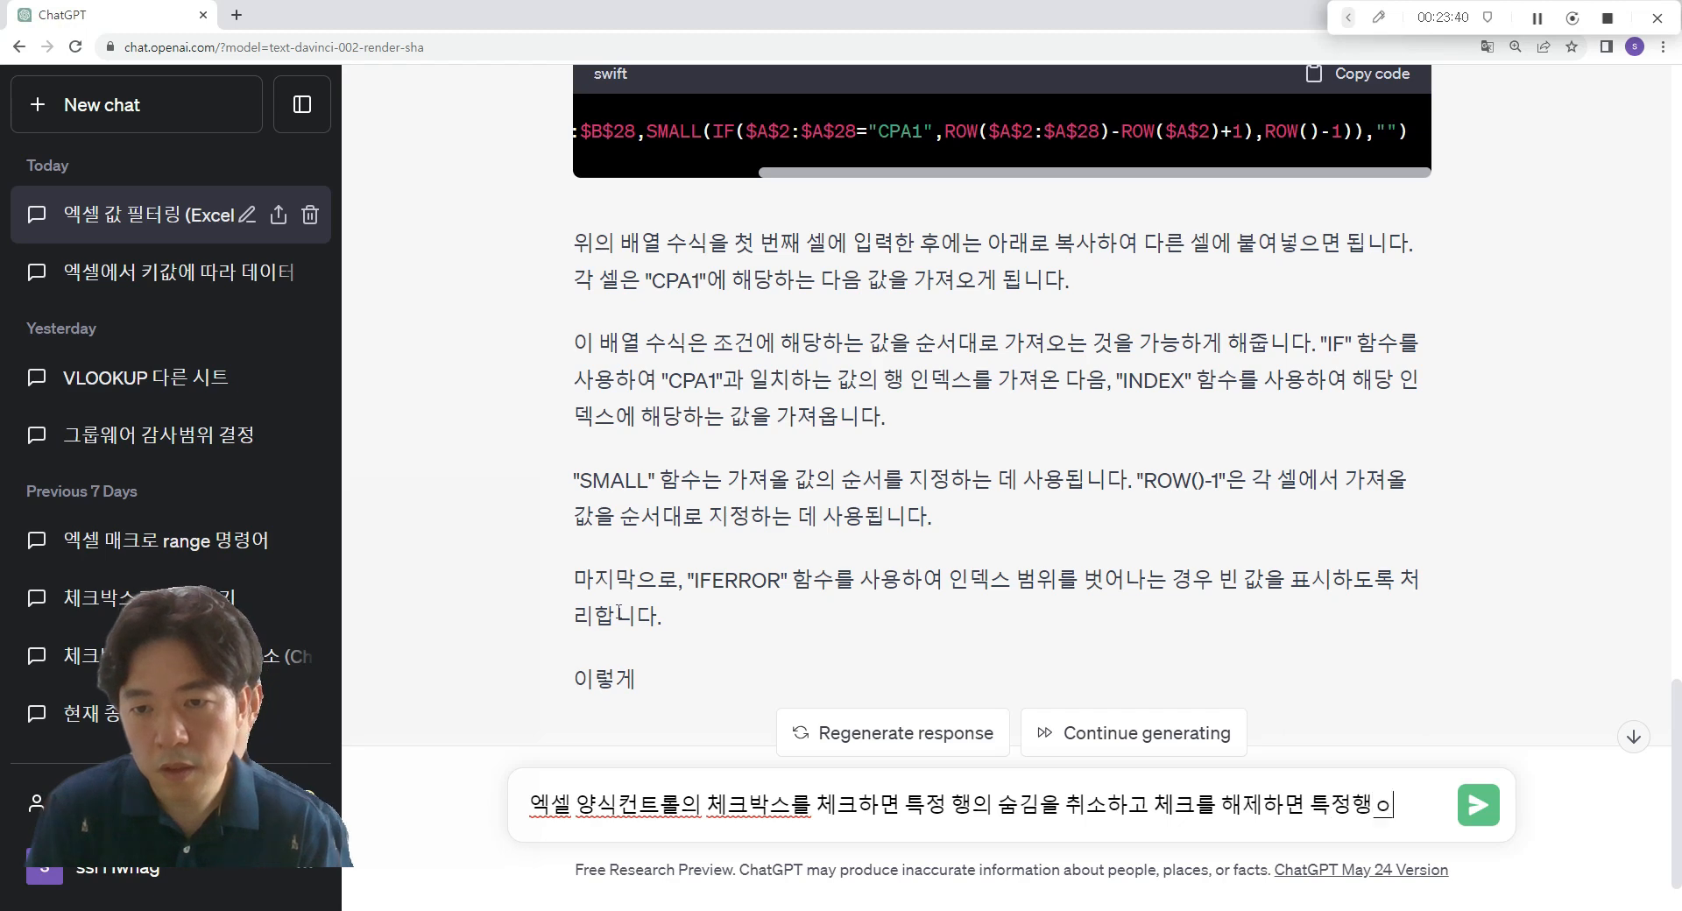
type("기는")
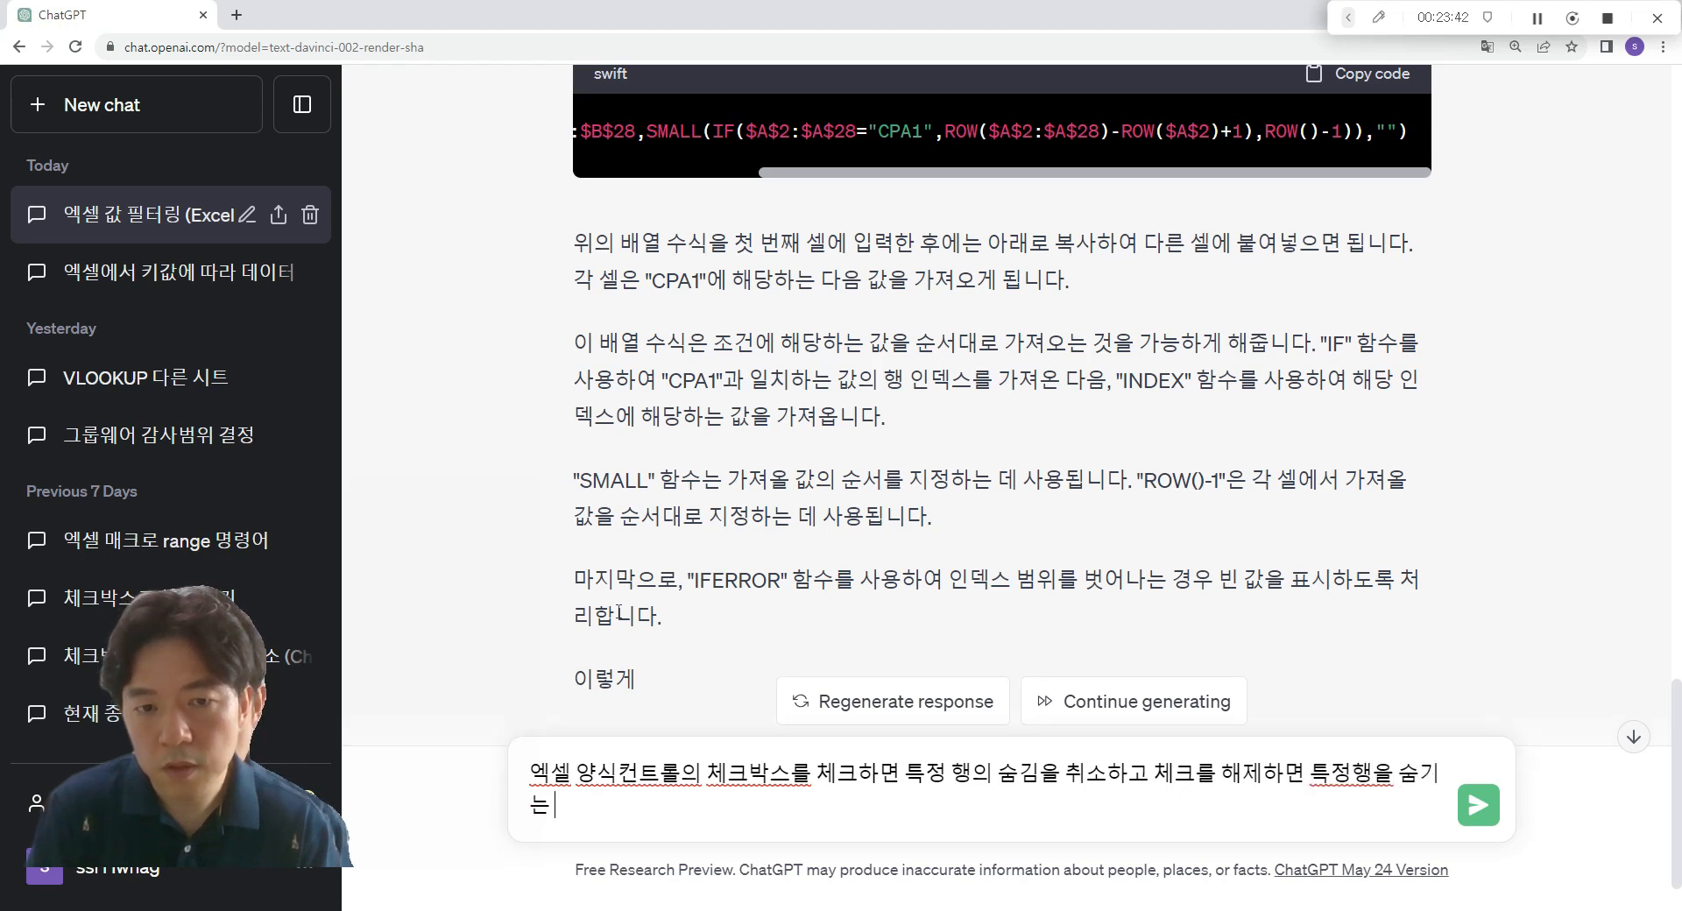
type(" 매크로 ")
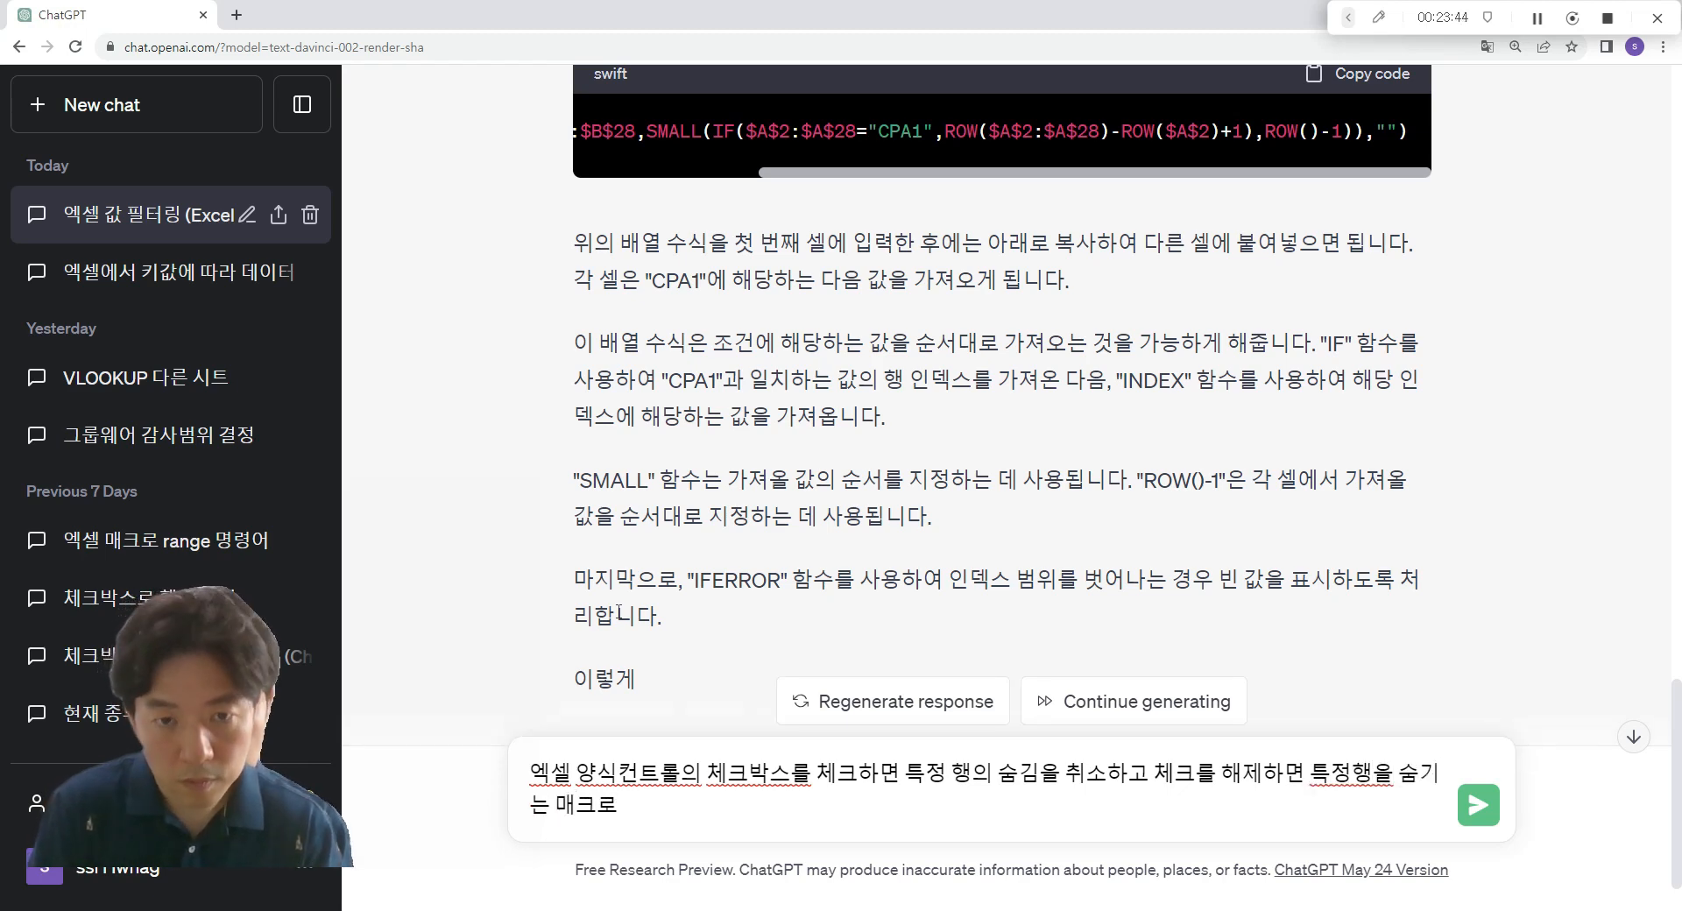
type("명ㄹ")
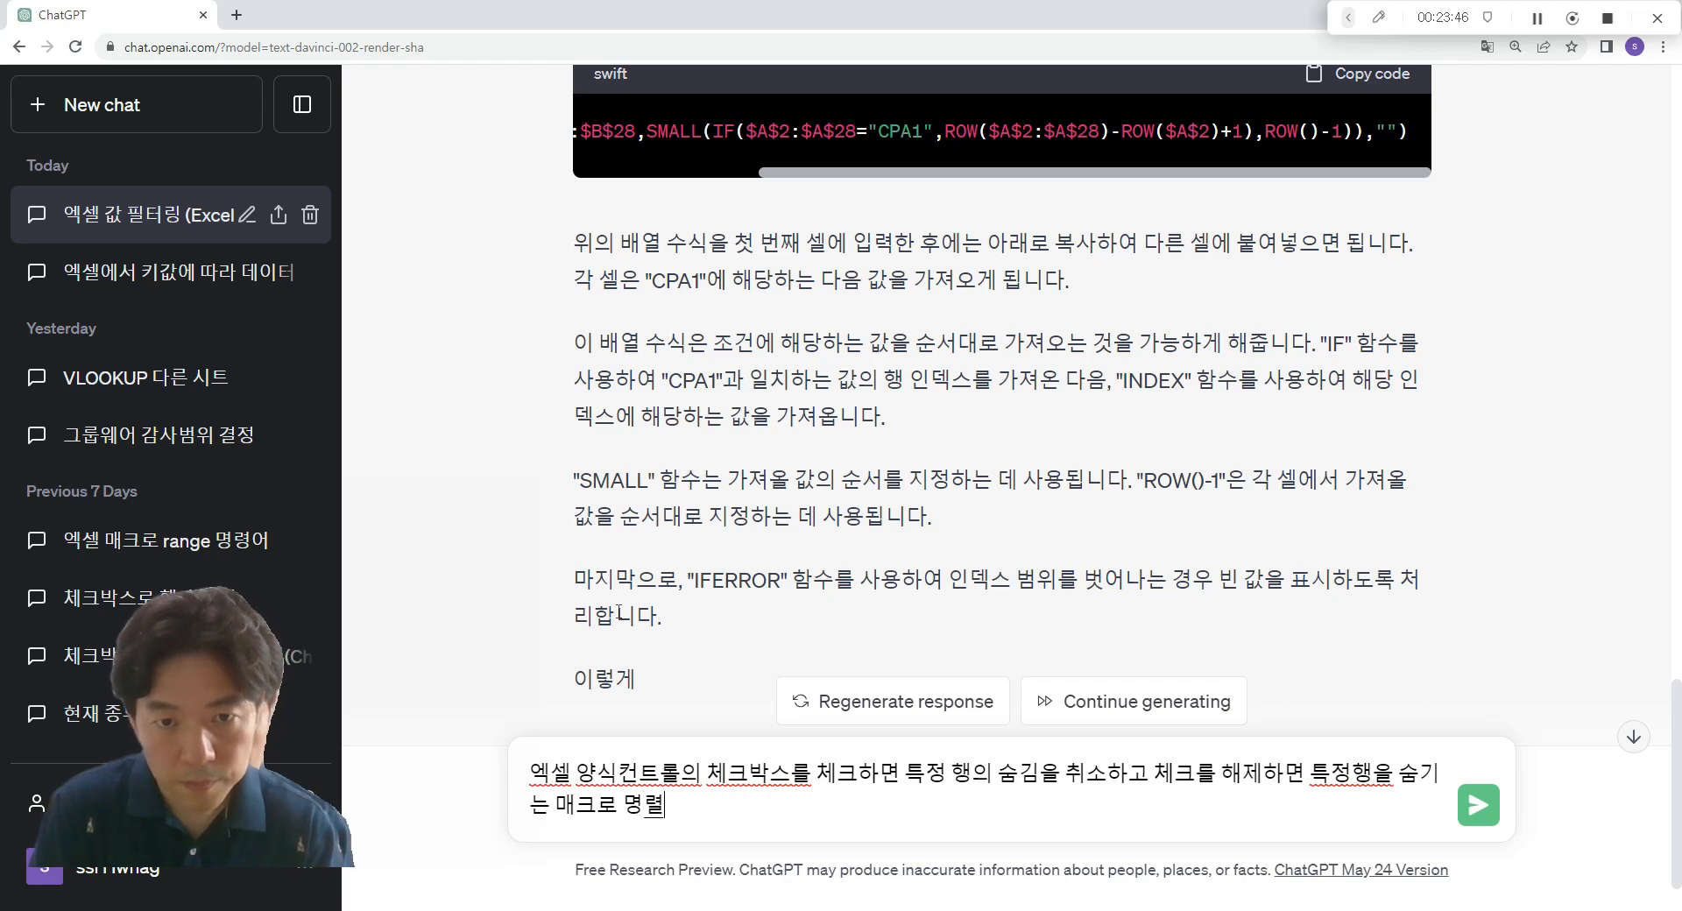
key("BackSpace")
type("령어를 알ㄹ")
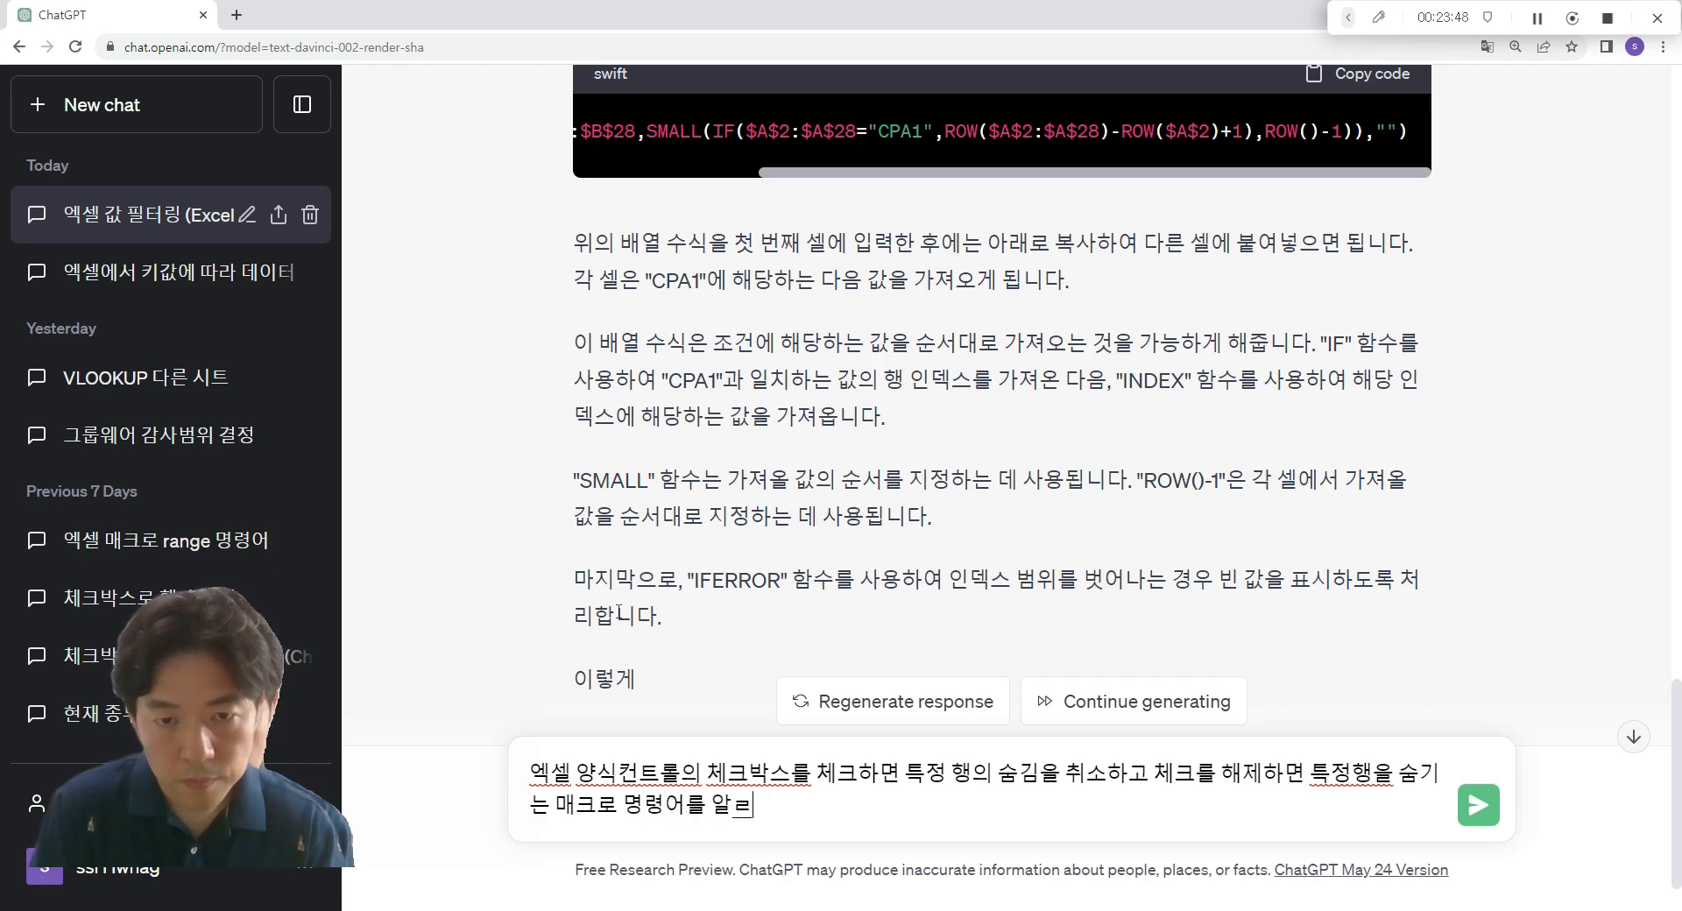
type("ㅕ 줘")
type(".")
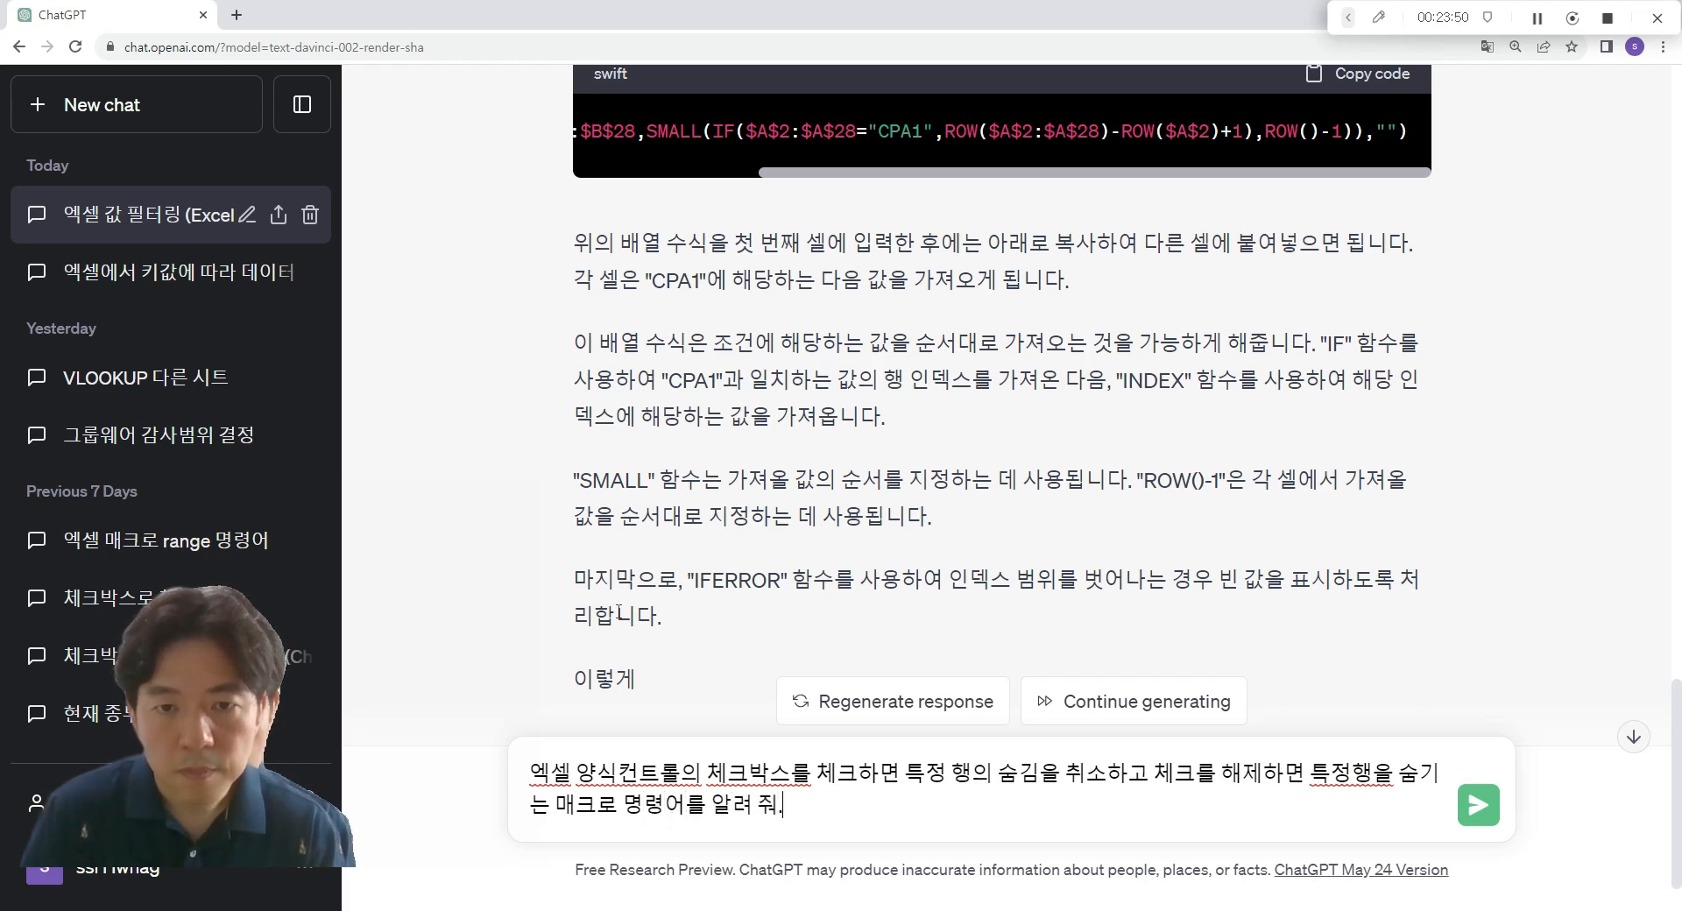
key("Return")
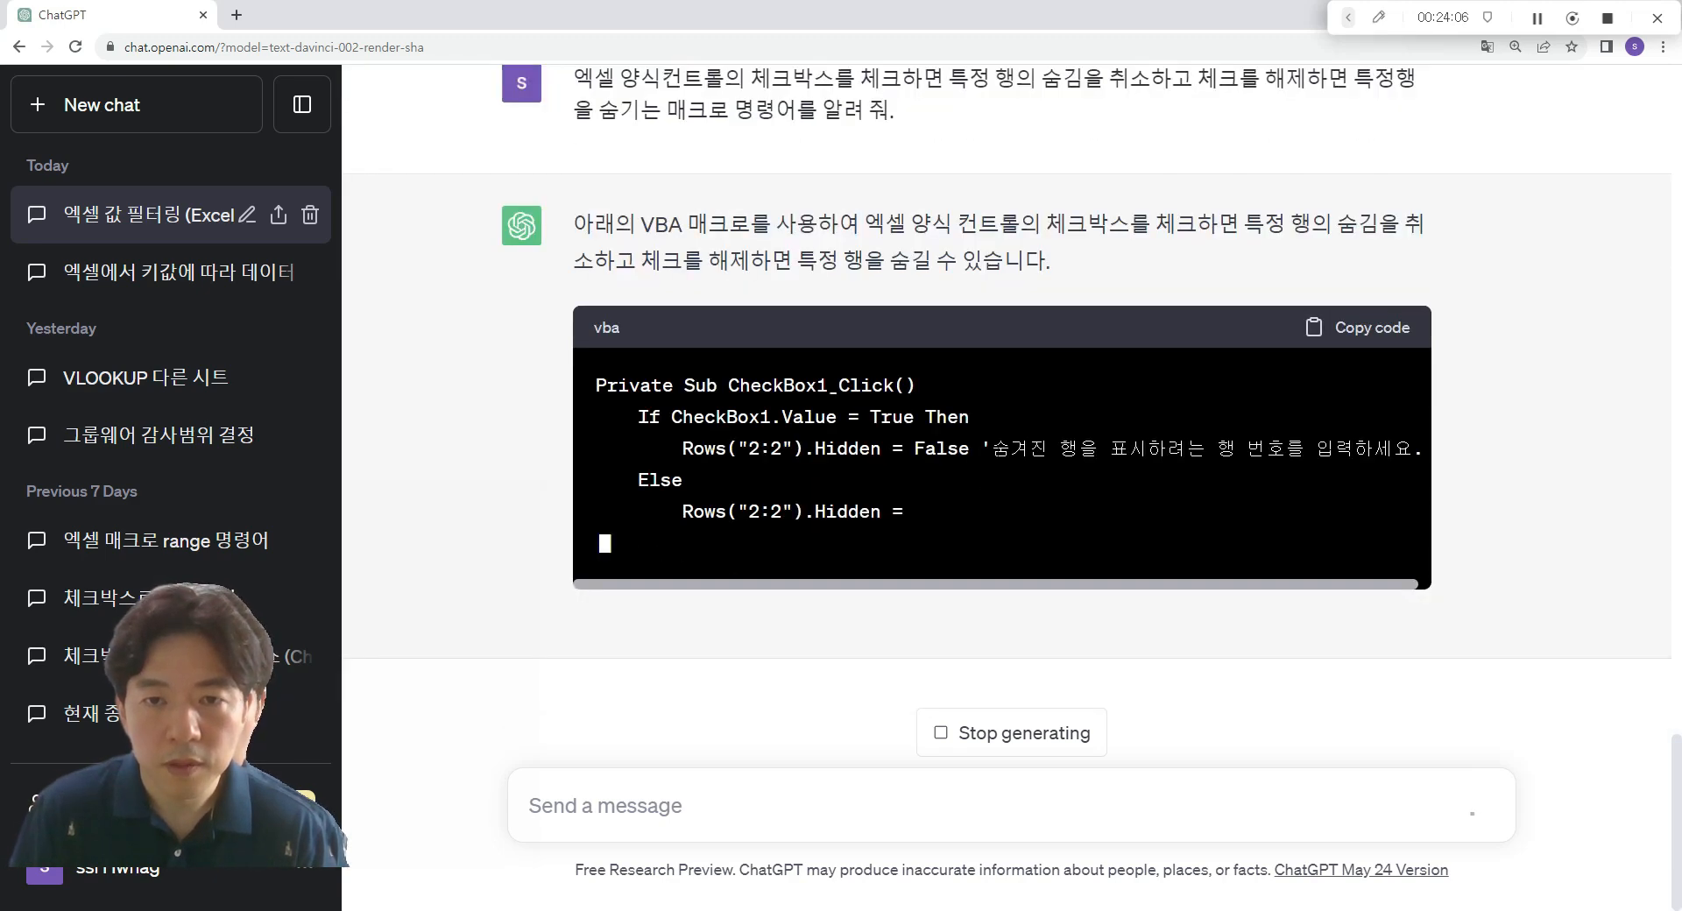
- Copy the complete CheckBox1_Click macro, from Private Sub to End Sub, out of ChatGPT's answer
left_click_drag(982, 447, 1258, 460)
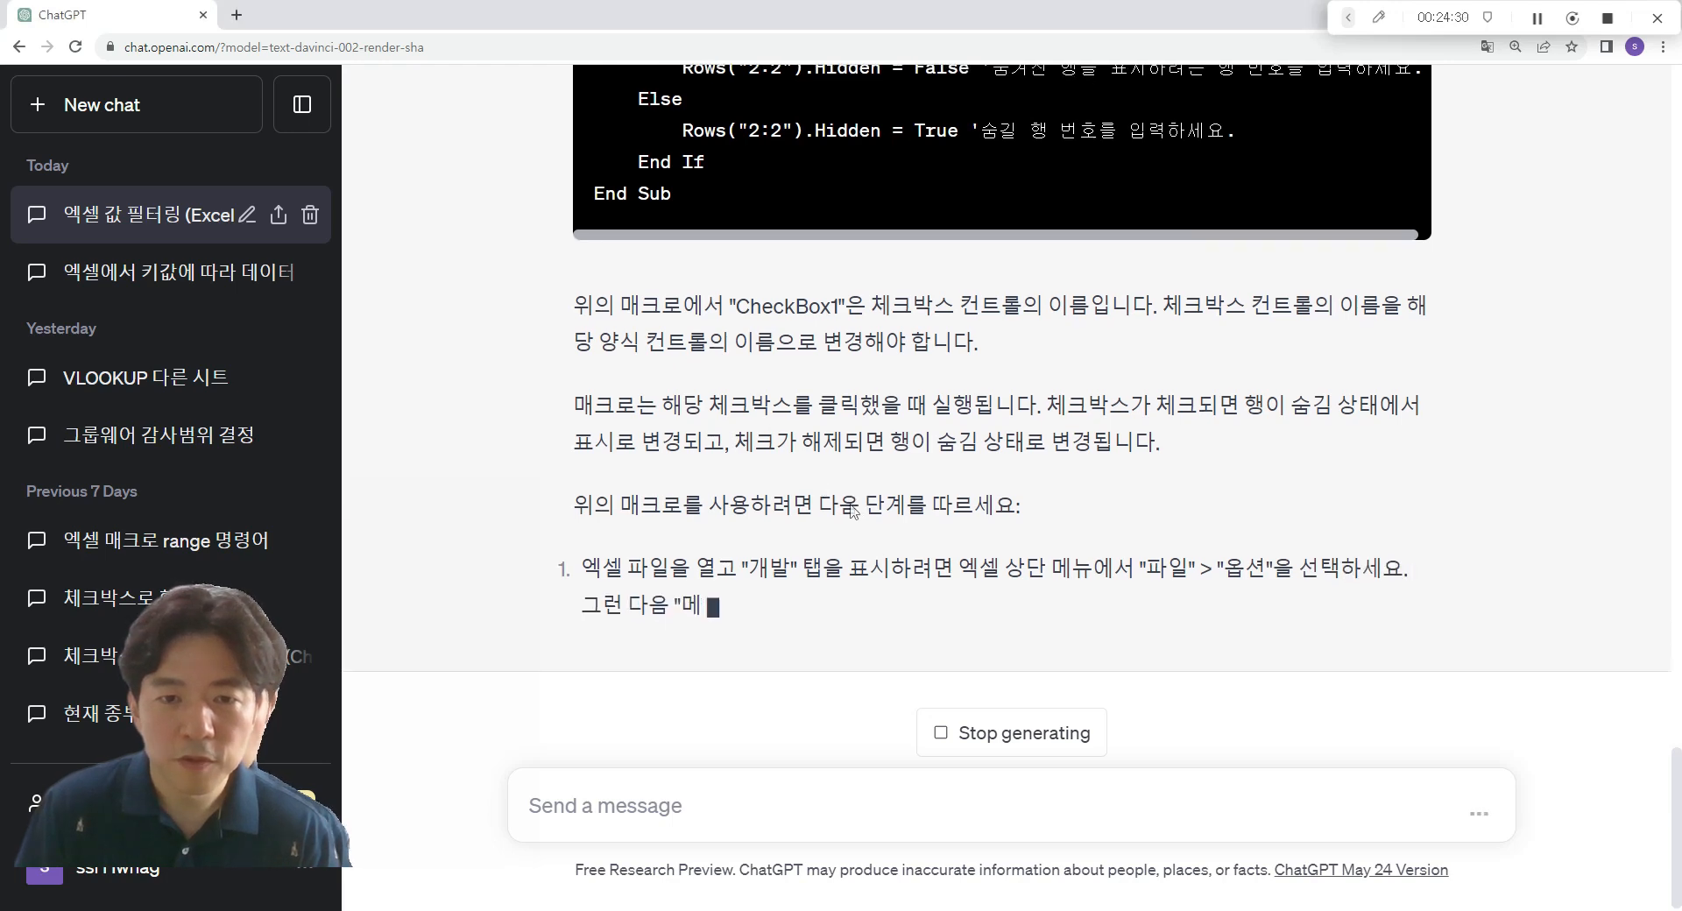
scroll(857, 514, "up", 7)
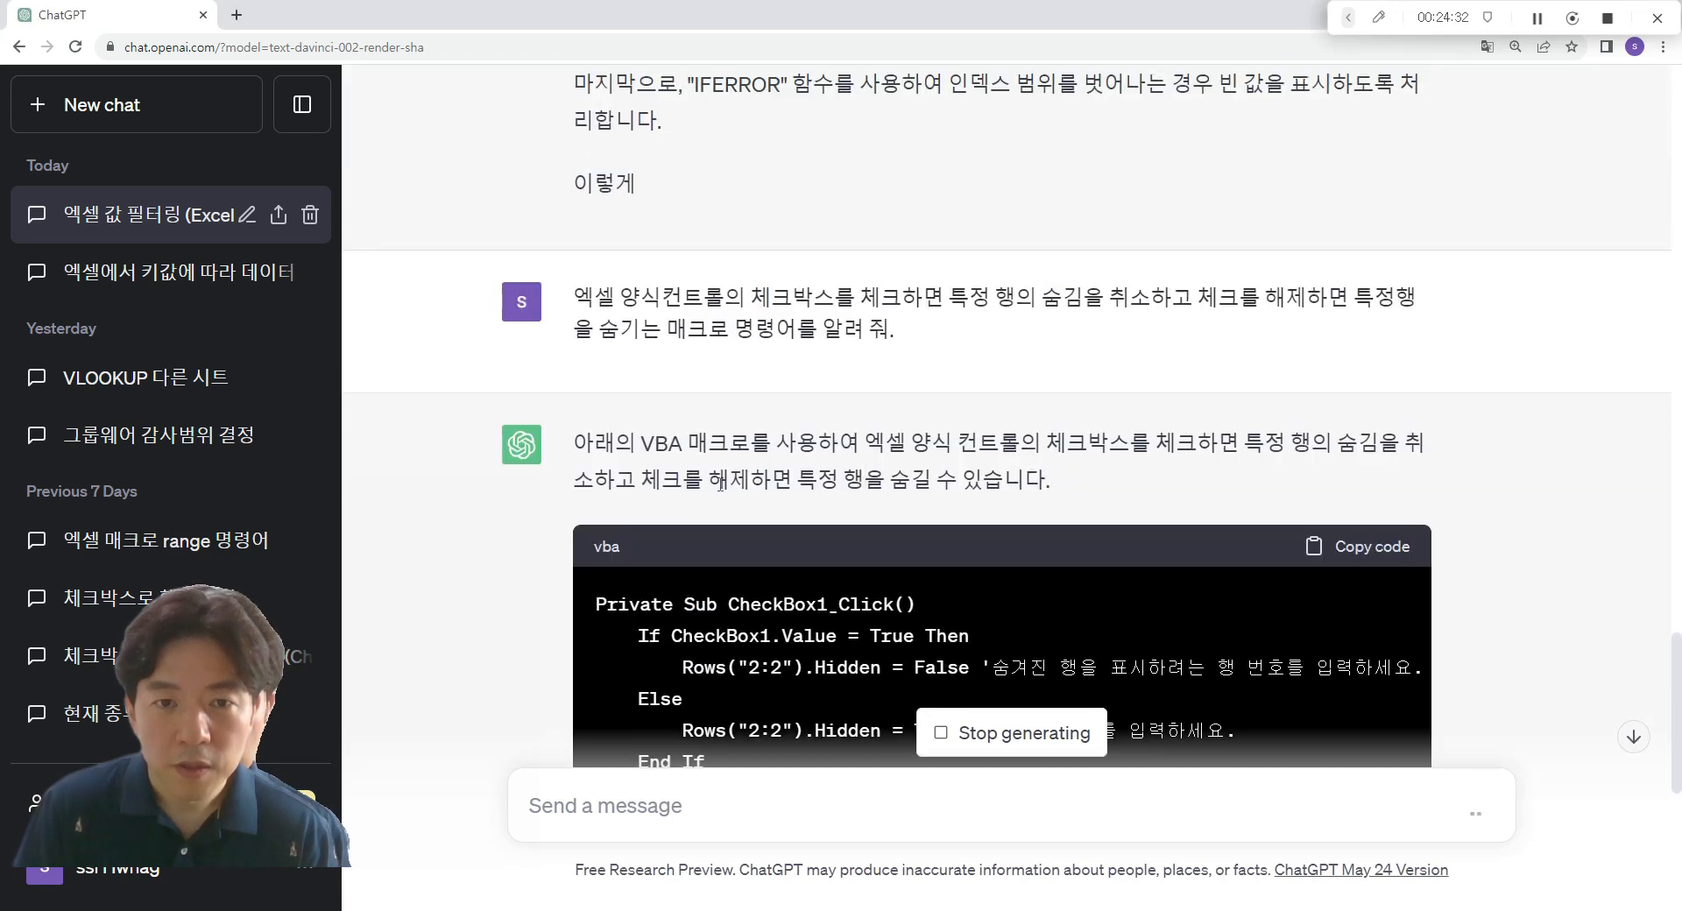
left_click_drag(596, 607, 675, 608)
scroll(675, 608, "down", 3)
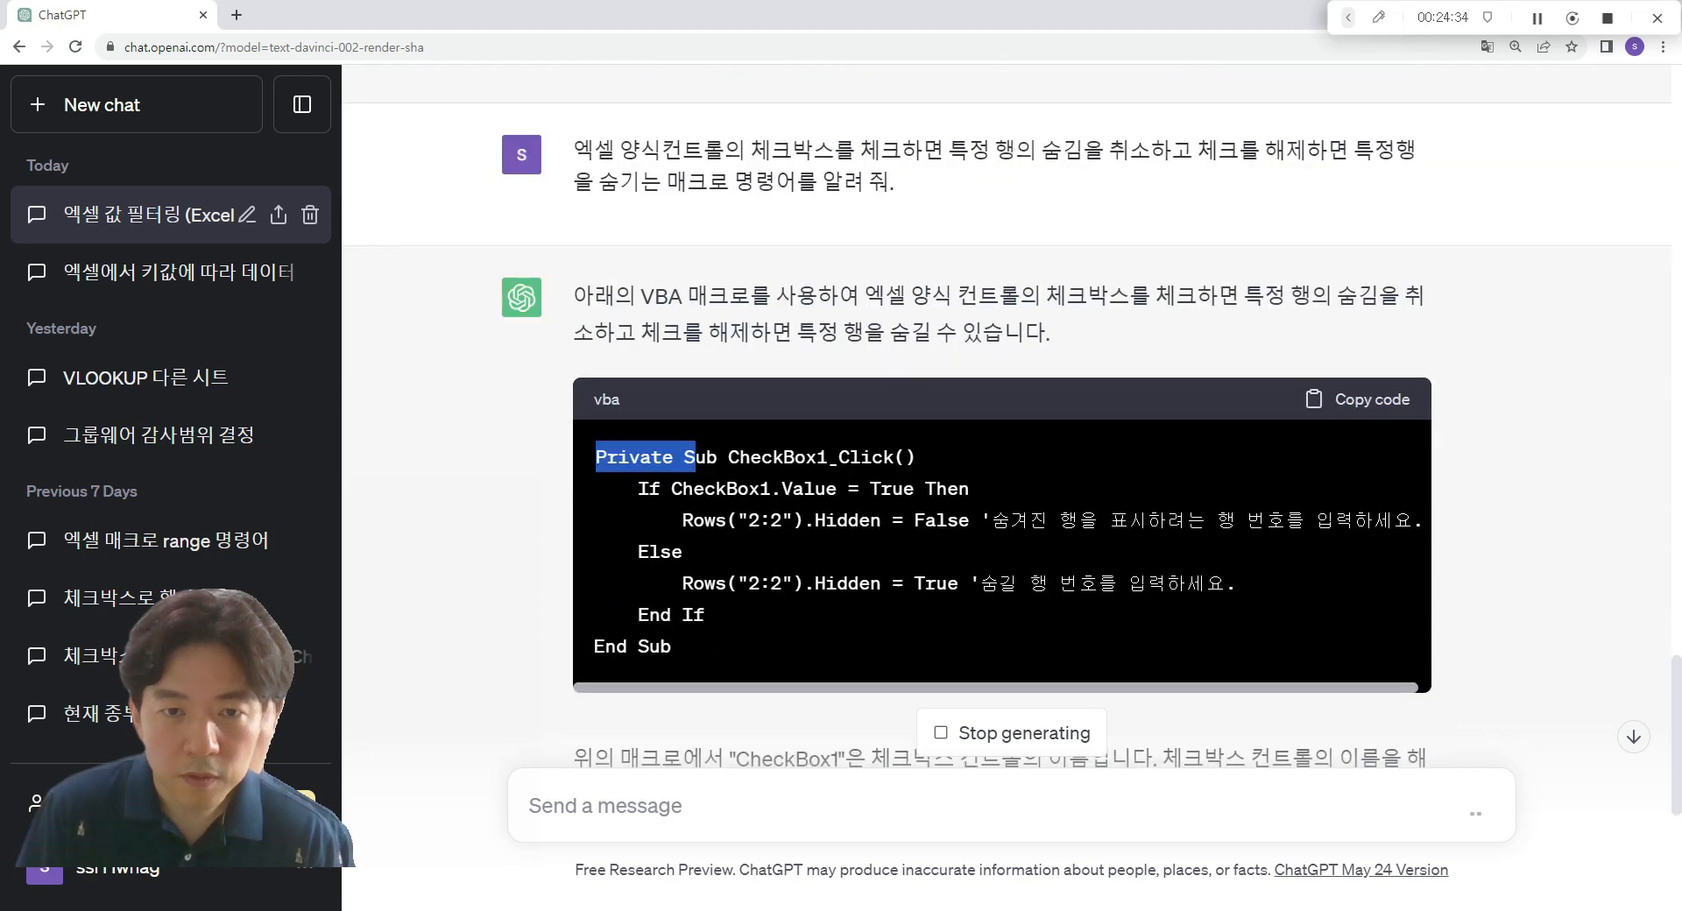
left_click(673, 536, "shift")
key("ctrl+c")
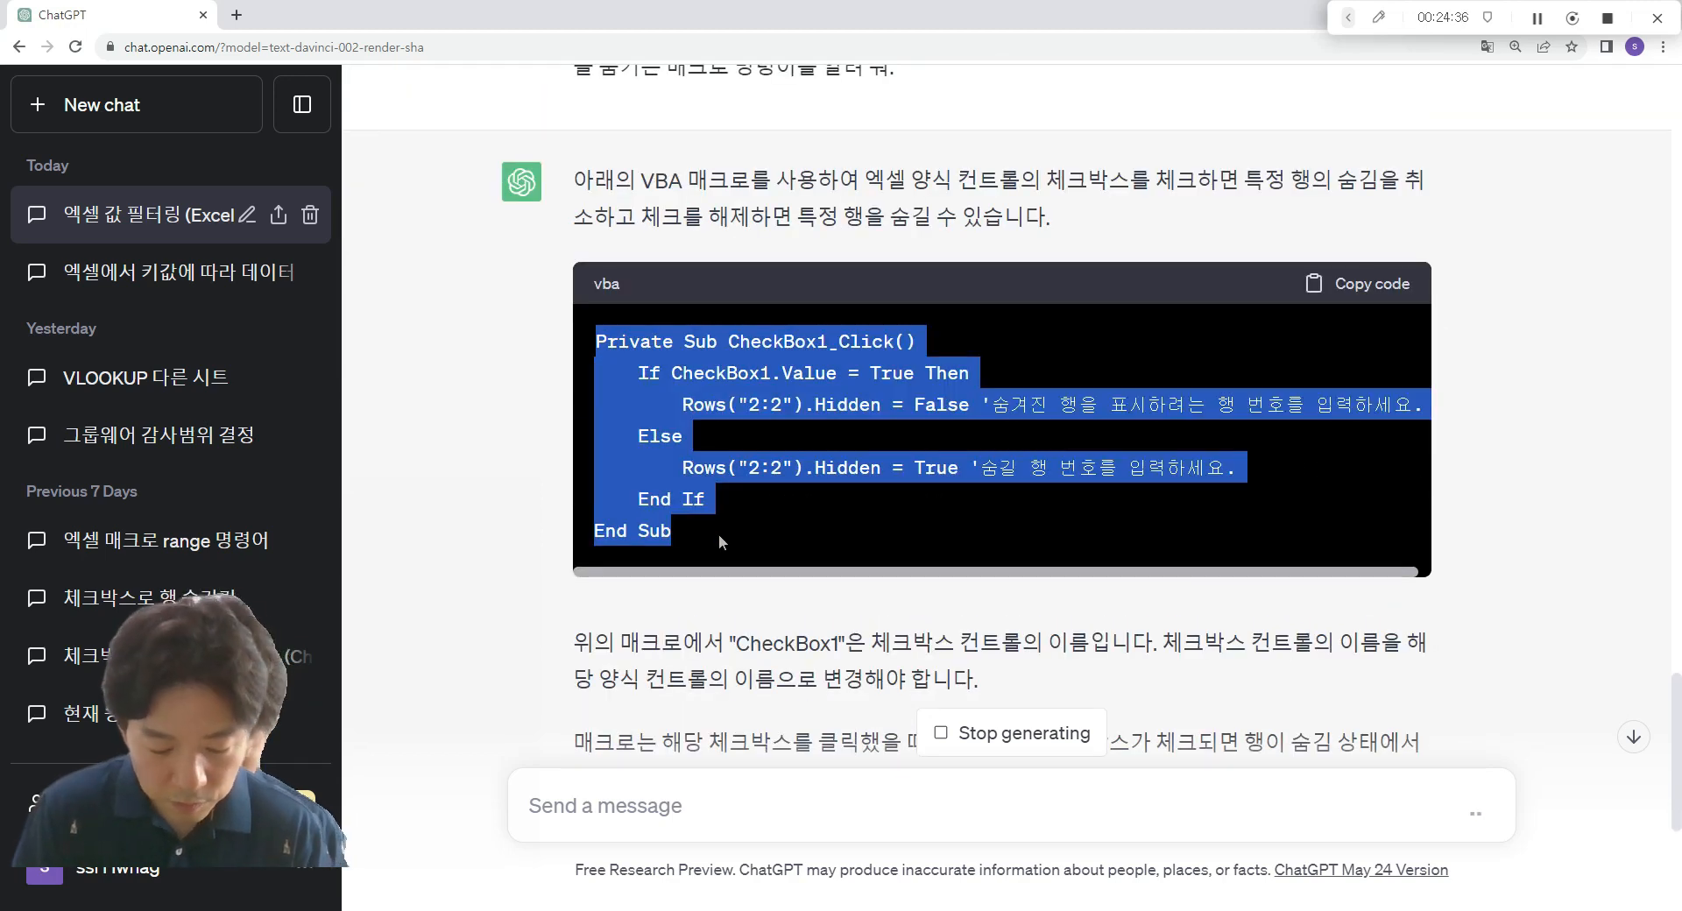
- Switch back to Excel and open the Visual Basic editor in a maximized window
key("alt+Tab")
left_click(608, 510)
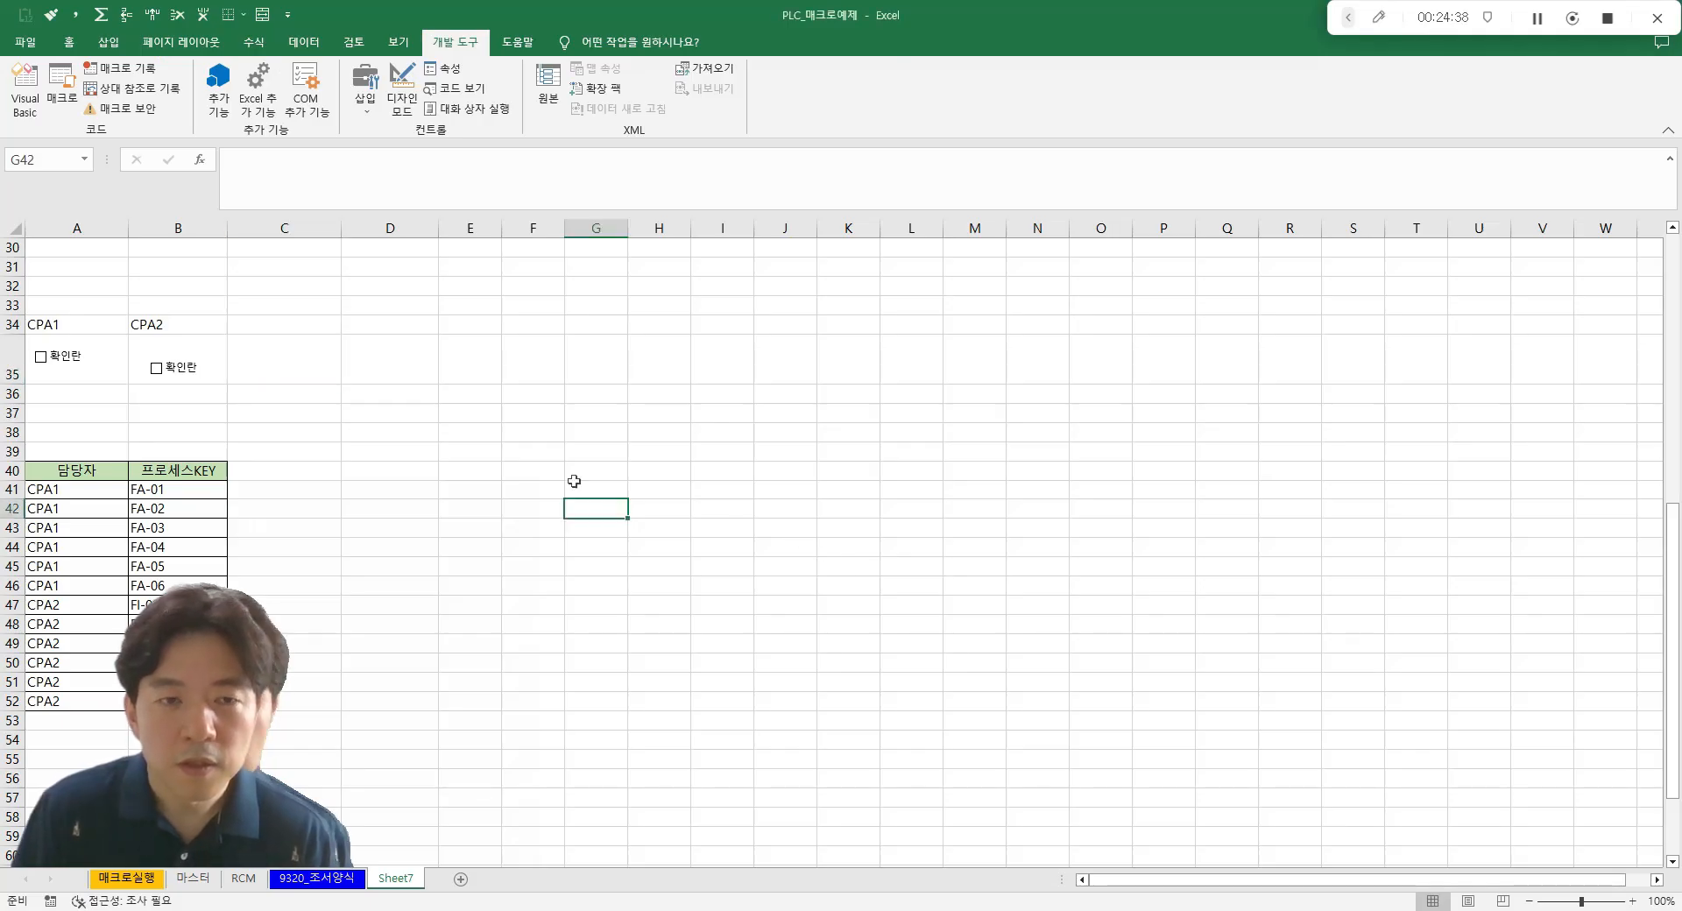
left_click_drag(492, 410, 491, 400)
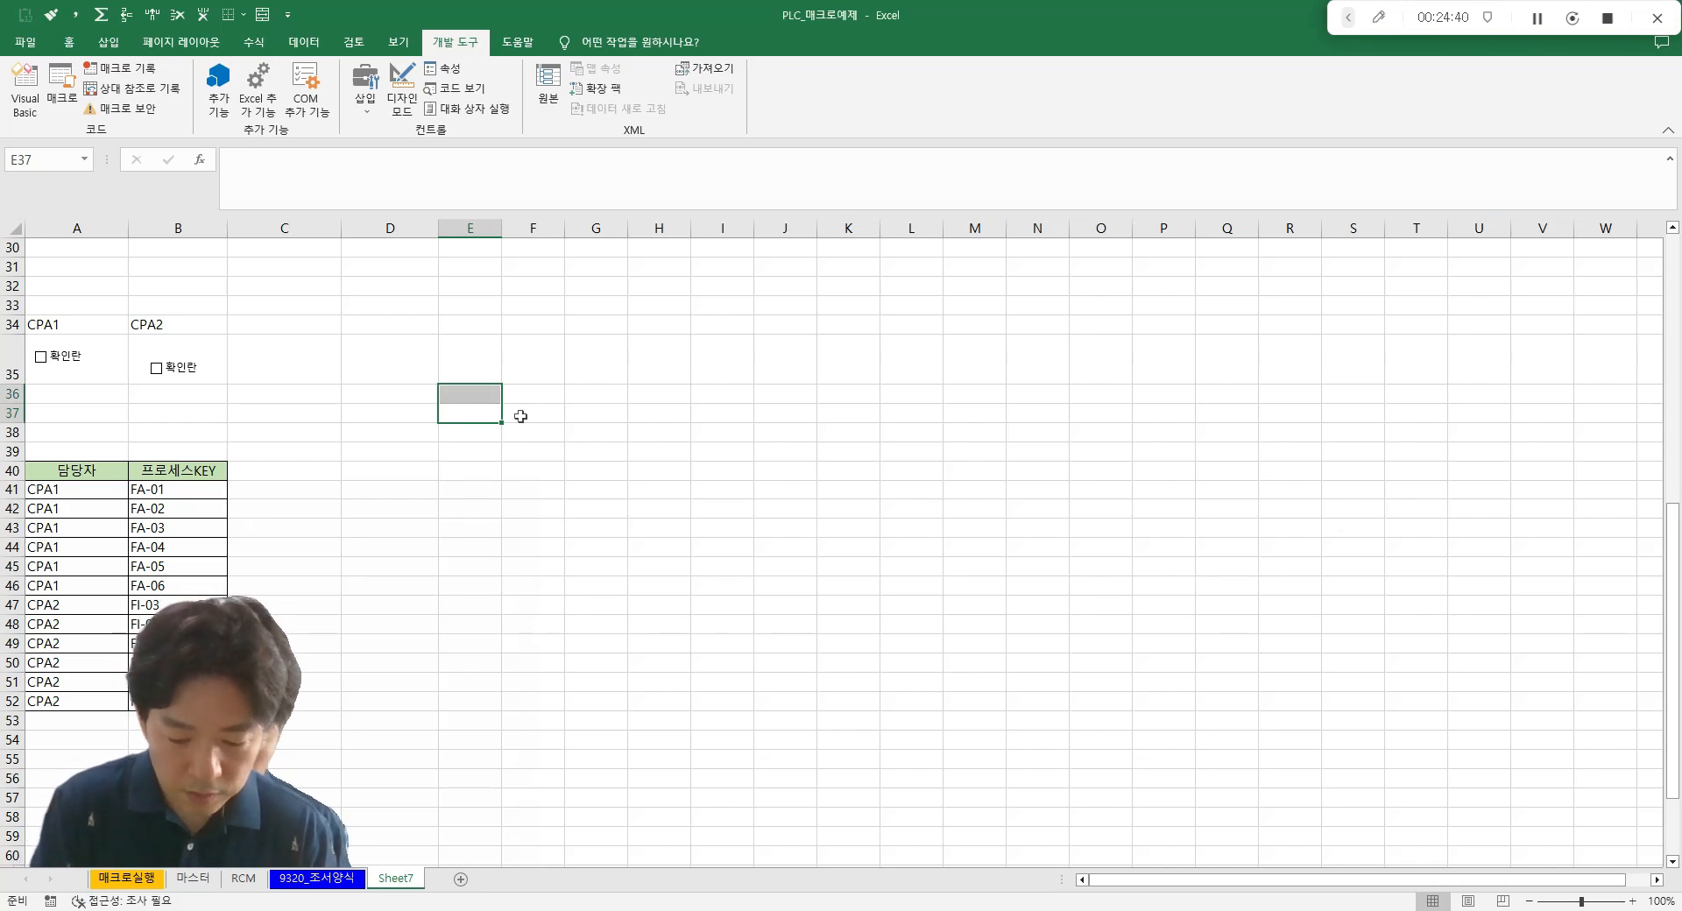
key("alt+F11")
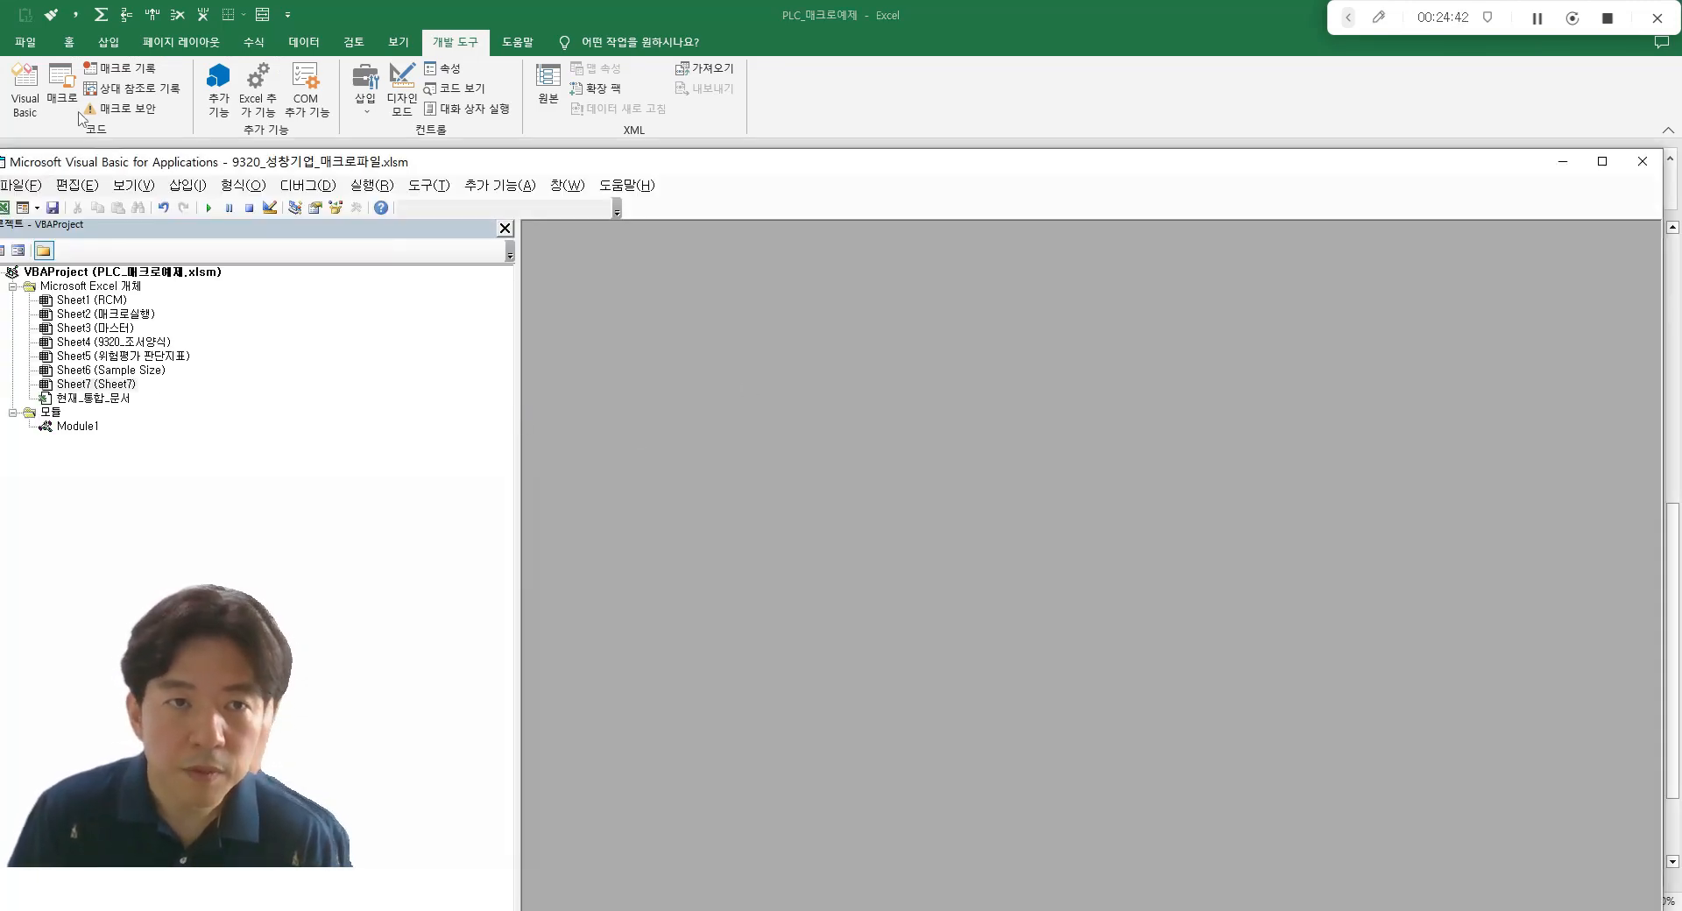
left_click(256, 44)
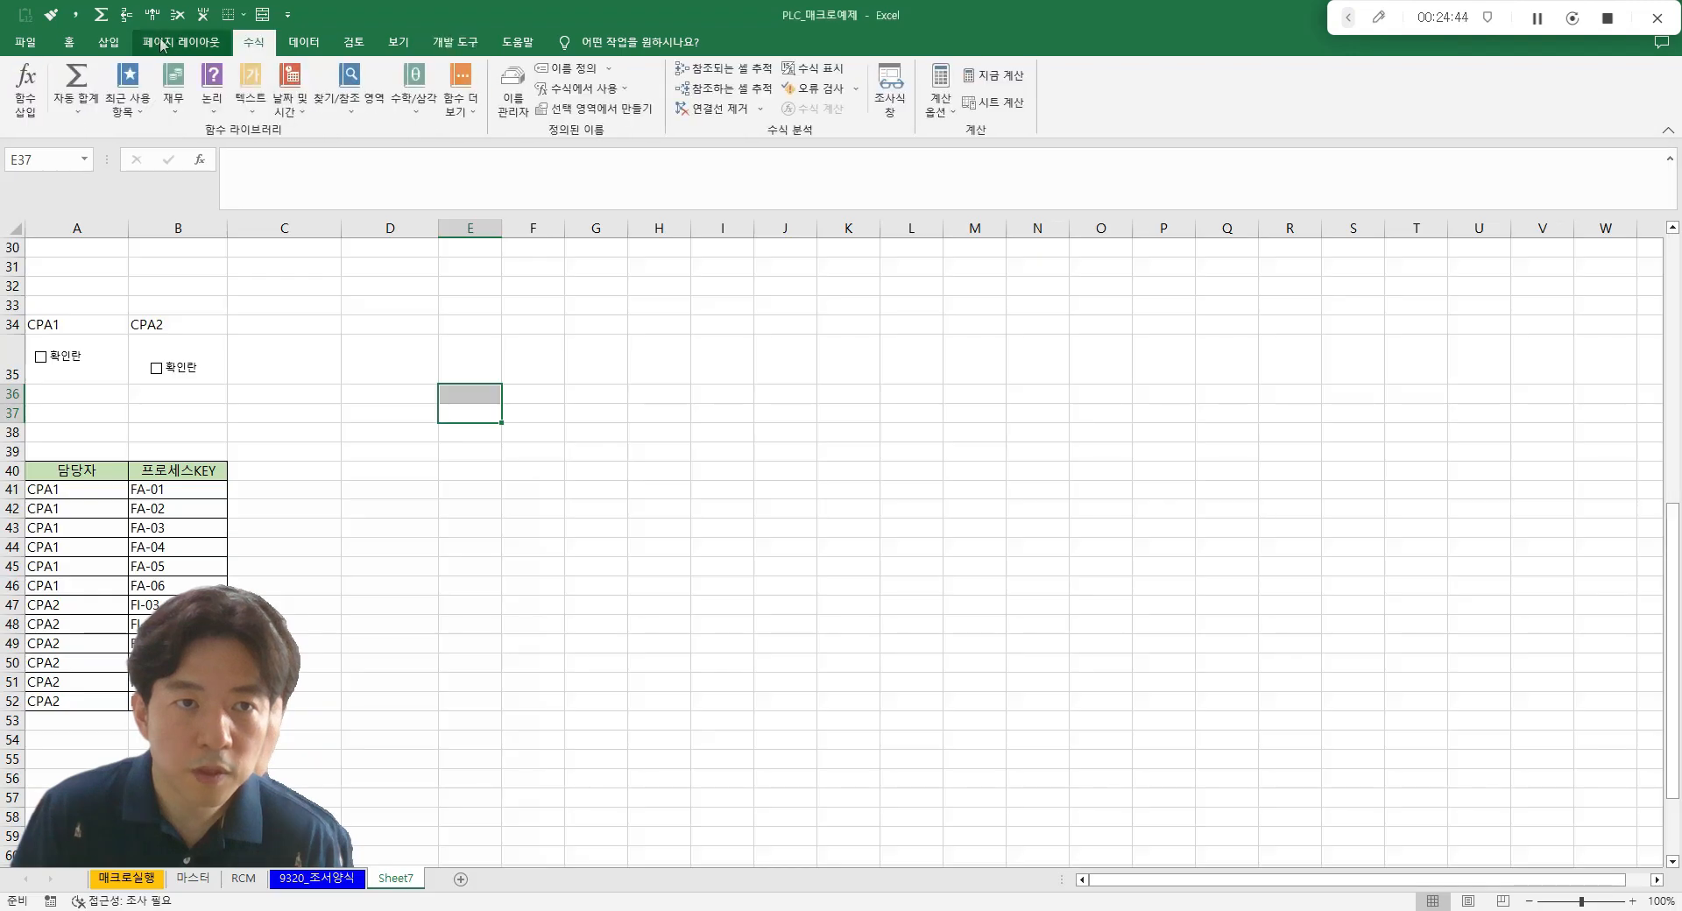
key("alt+Tab")
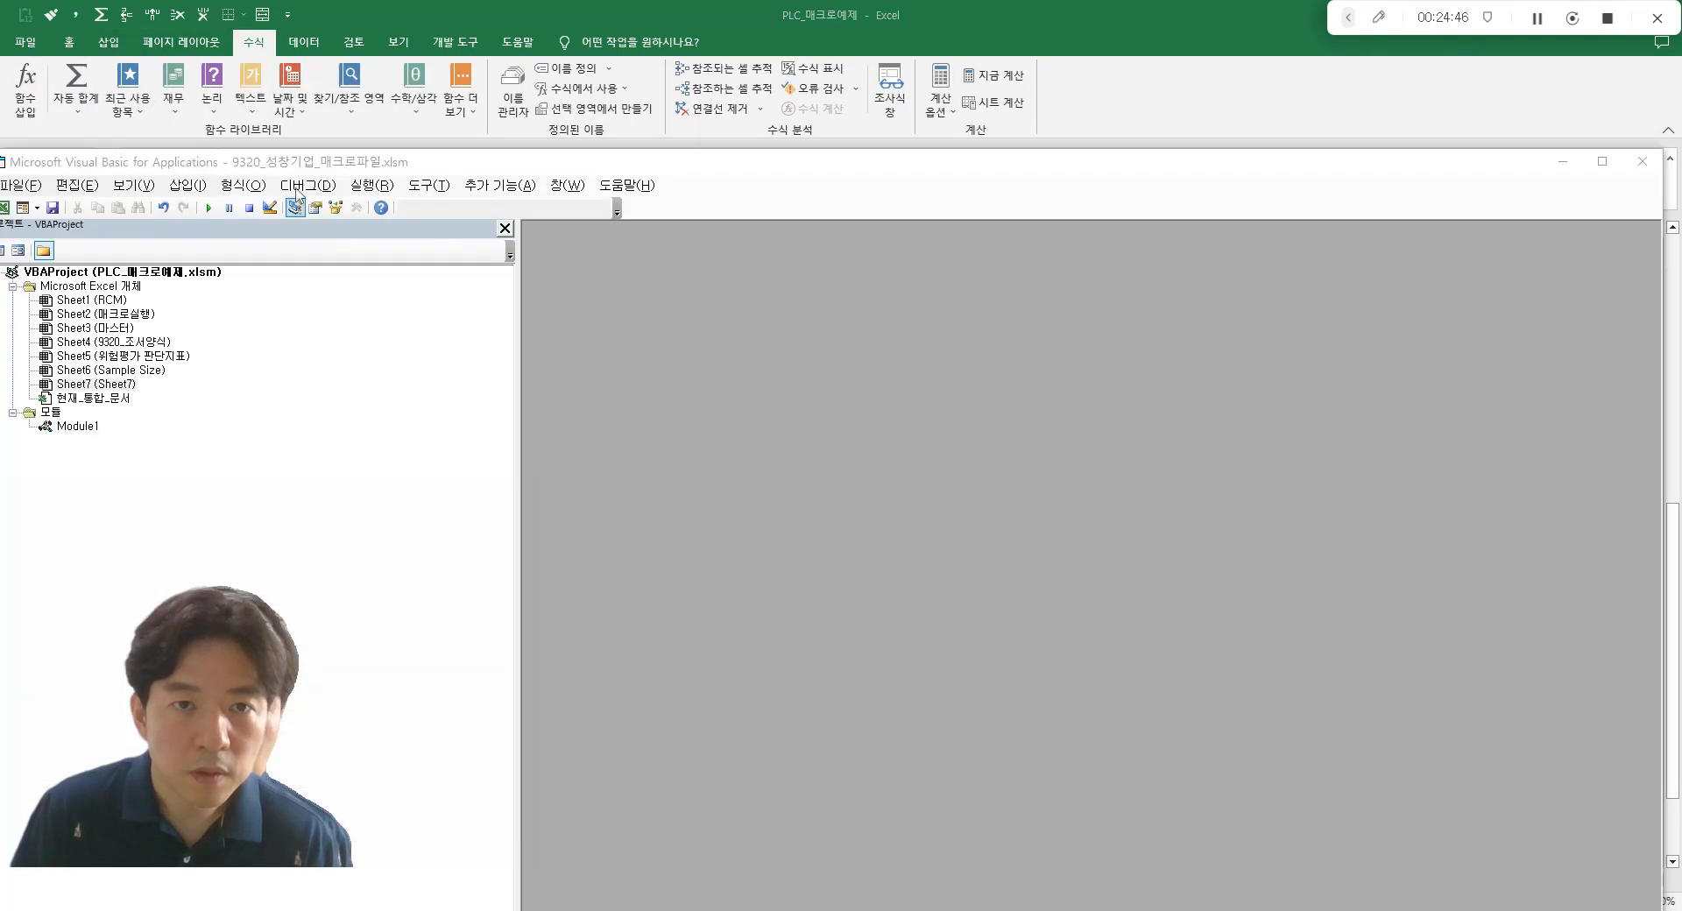
key("alt+Tab")
key("alt+Tab")
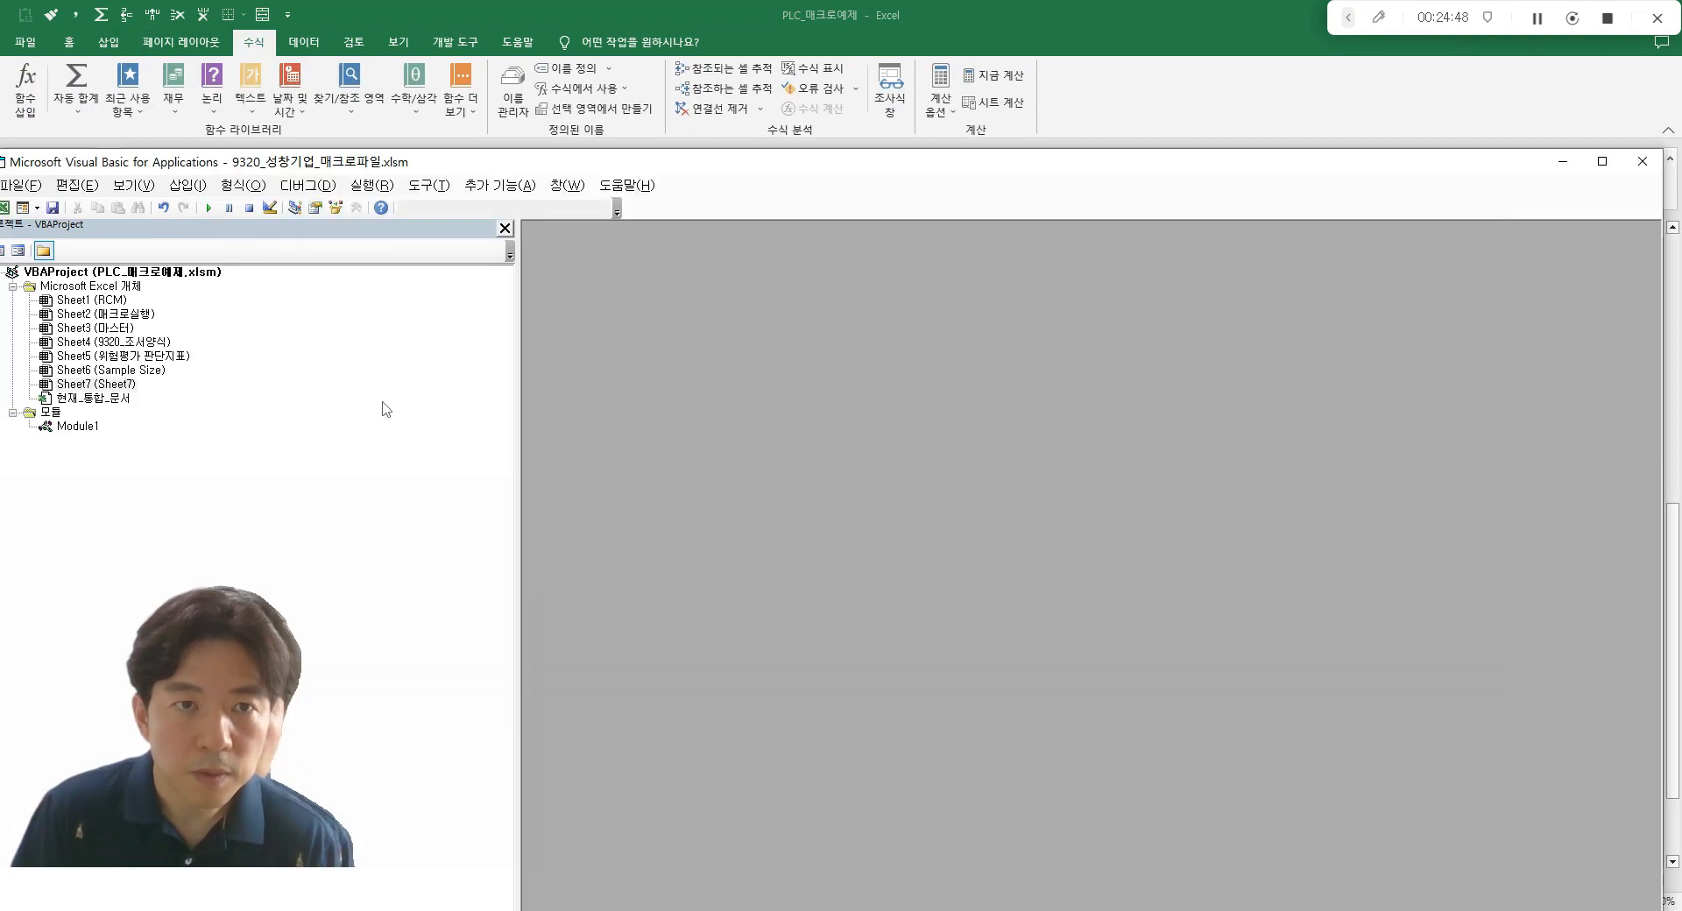
left_click(188, 185)
left_click(1602, 161)
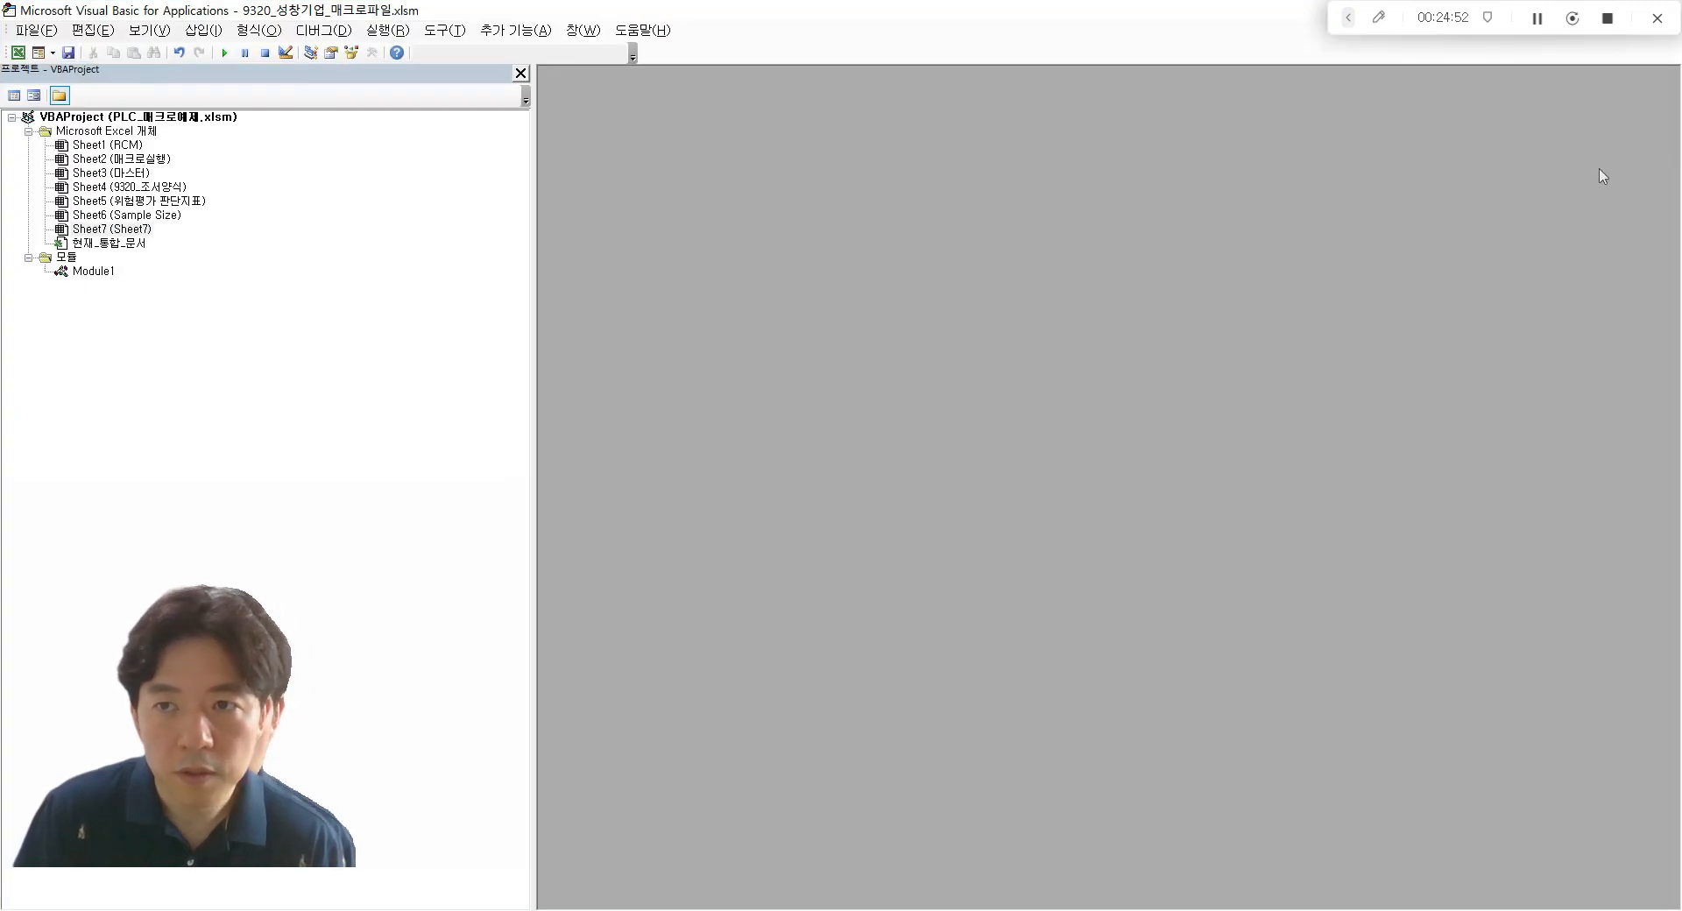
- Insert a new standard module into the PLC_매크로예제.xlsm project
left_click(203, 30)
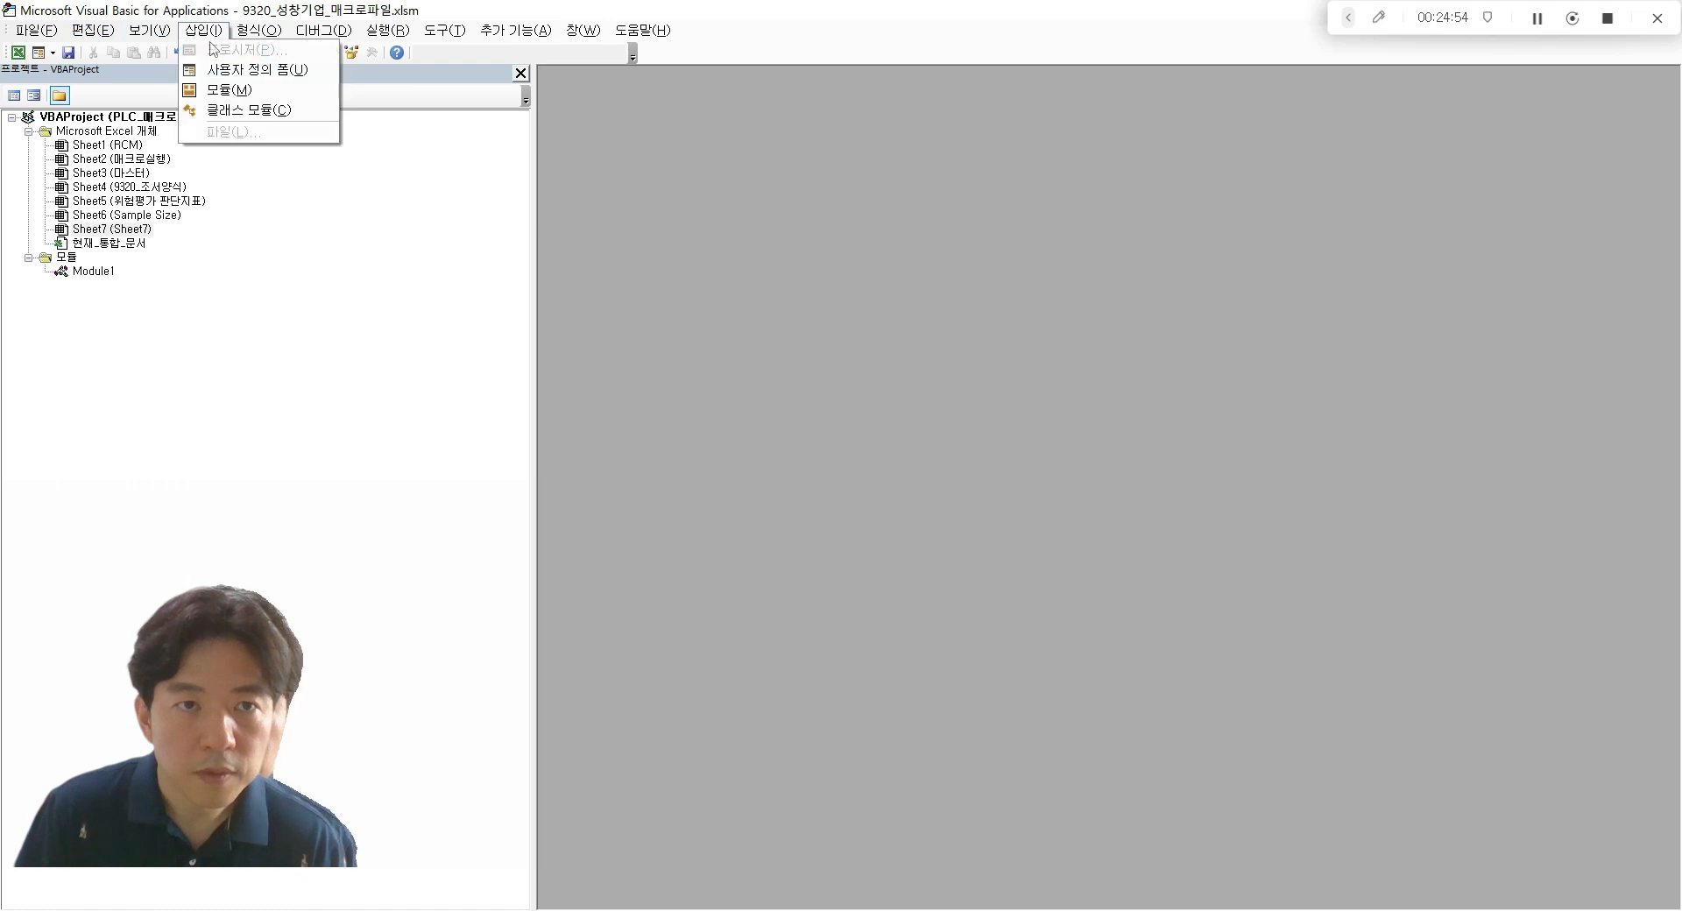
left_click(229, 89)
left_click(93, 289)
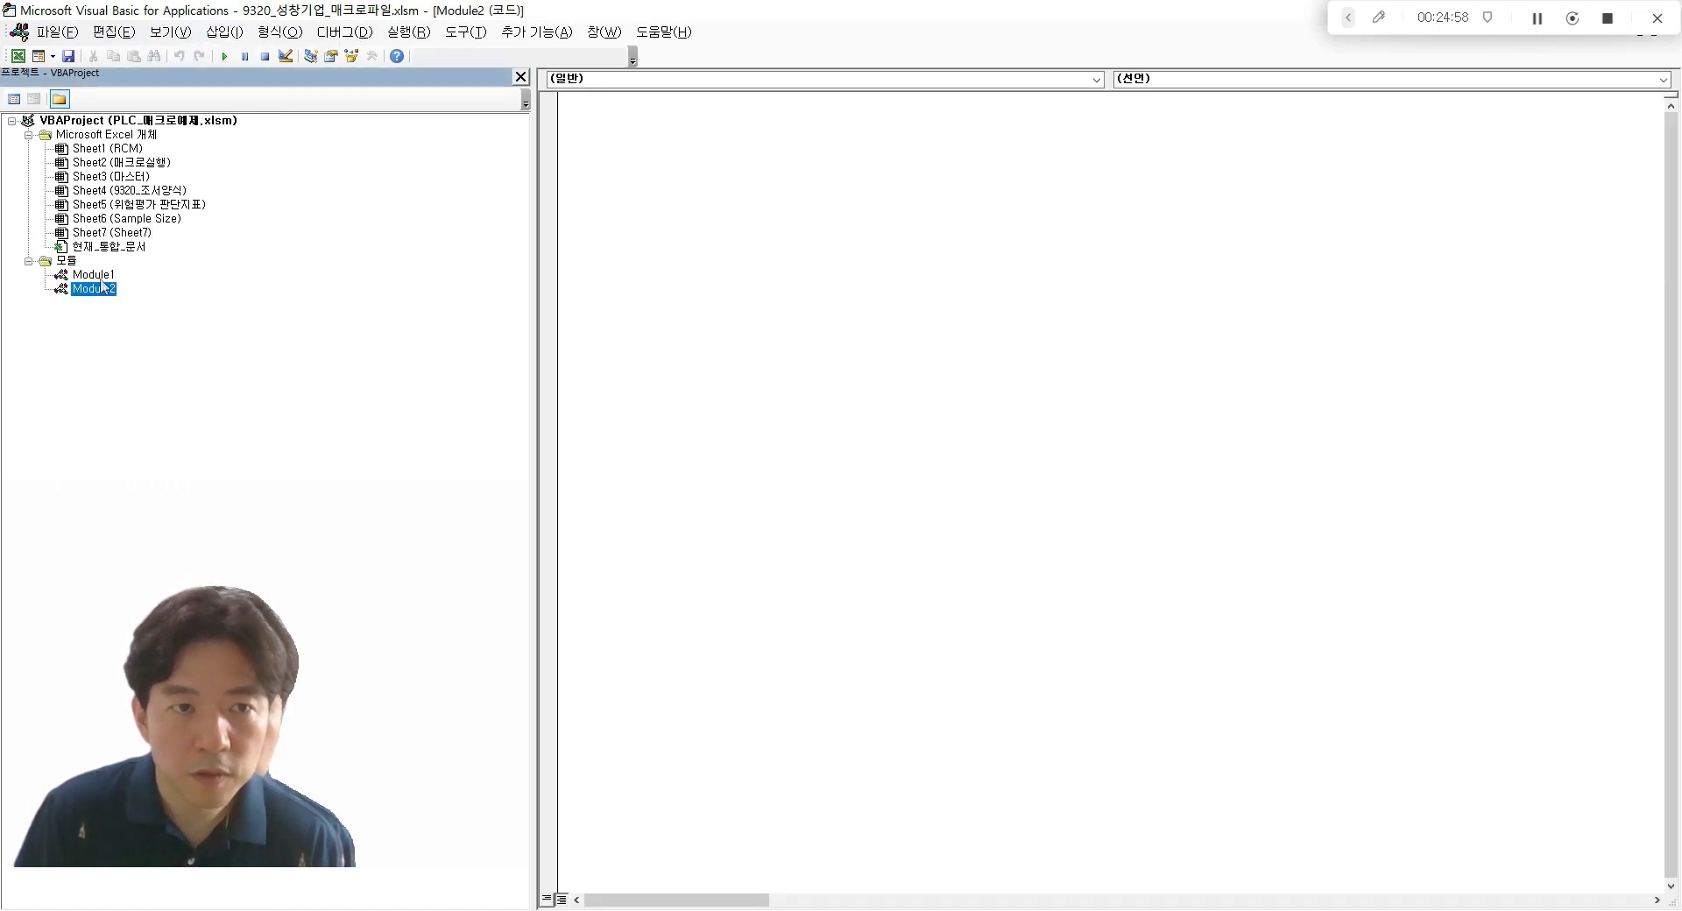
- Open the new Module2 and paste the copied CheckBox1_Click macro into its empty code window
key("Up")
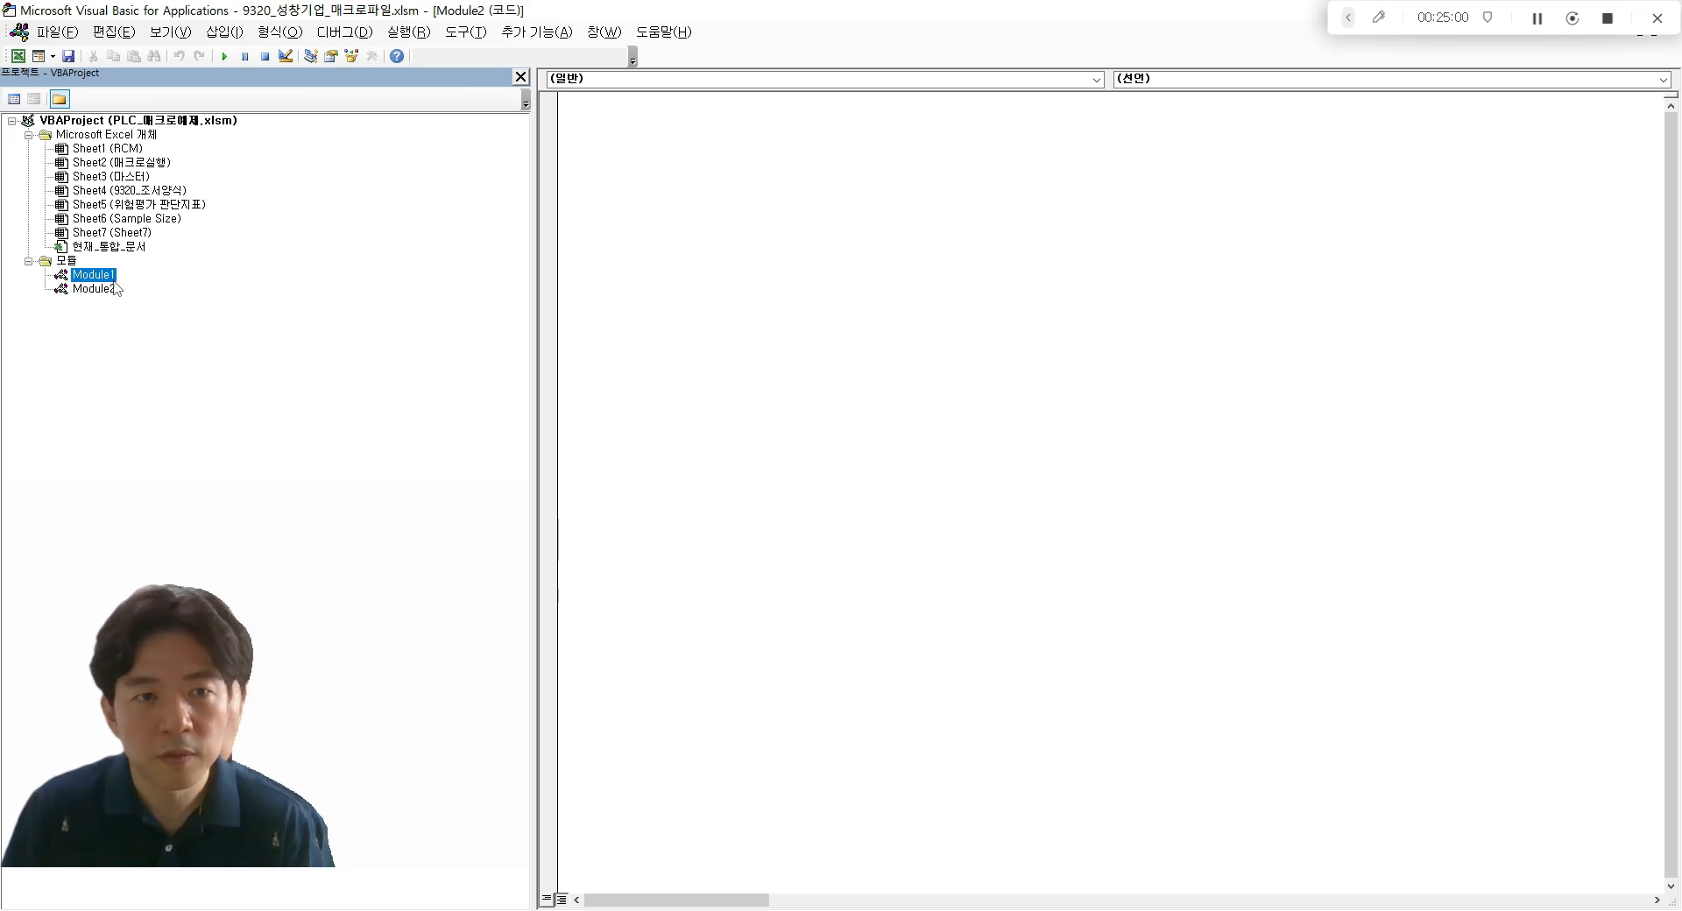
double_click(112, 289)
left_click(112, 289)
left_click(841, 287)
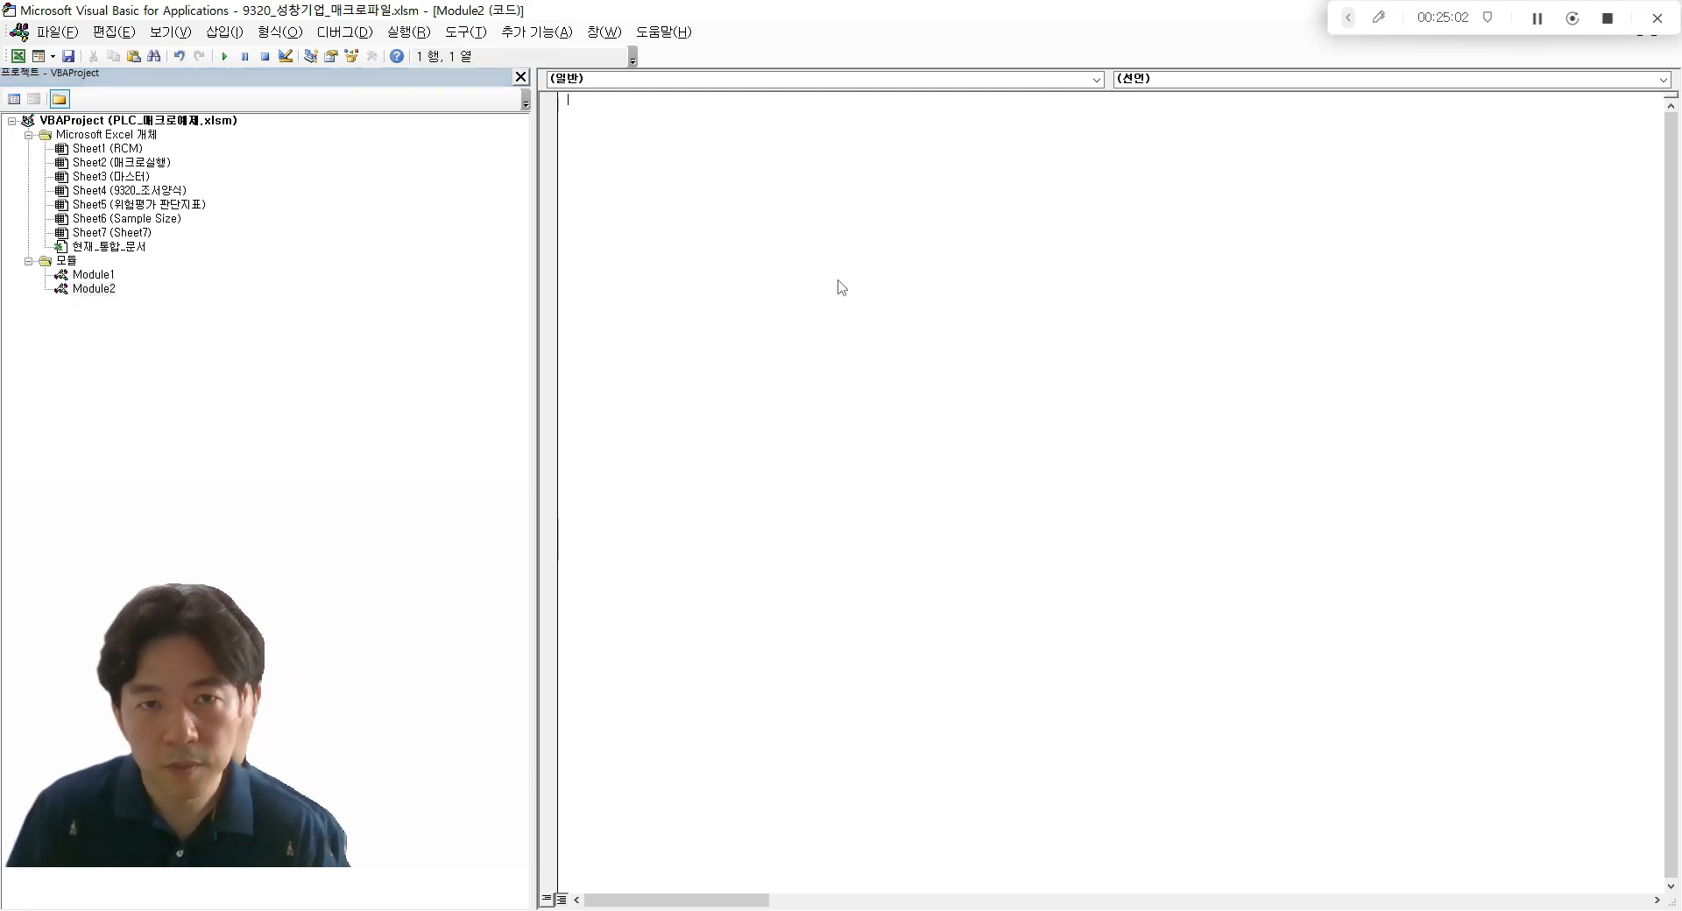
key("ctrl+v")
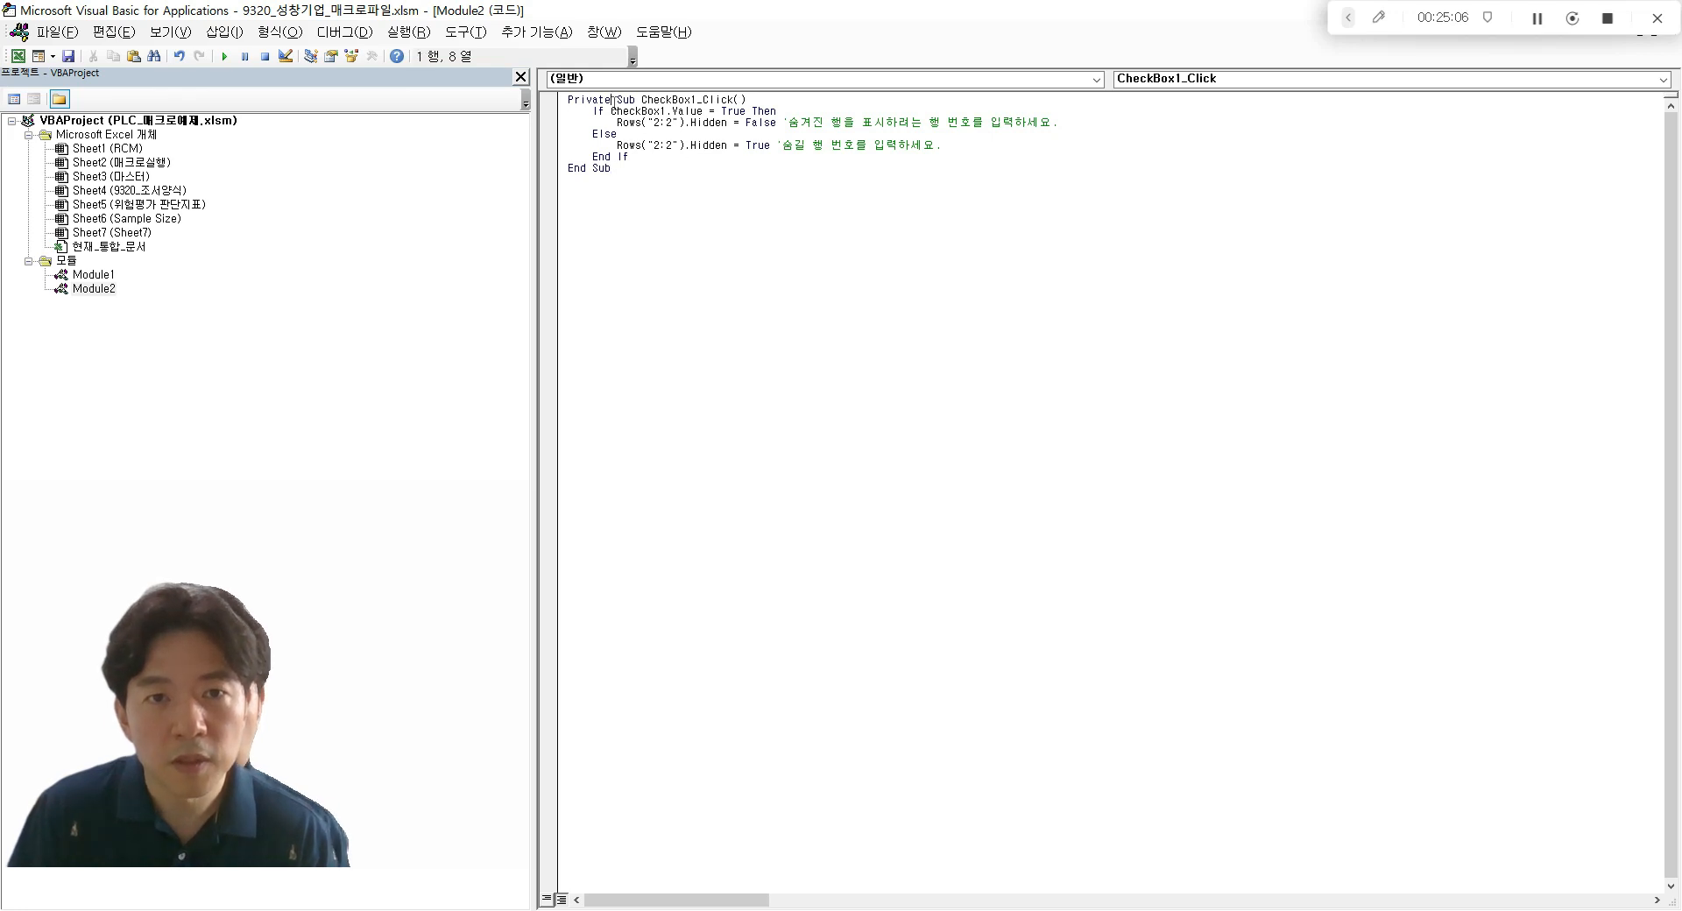
- Remove the word Private from the declaration line of the CheckBox1_Click macro
key("Right")
key("Right")
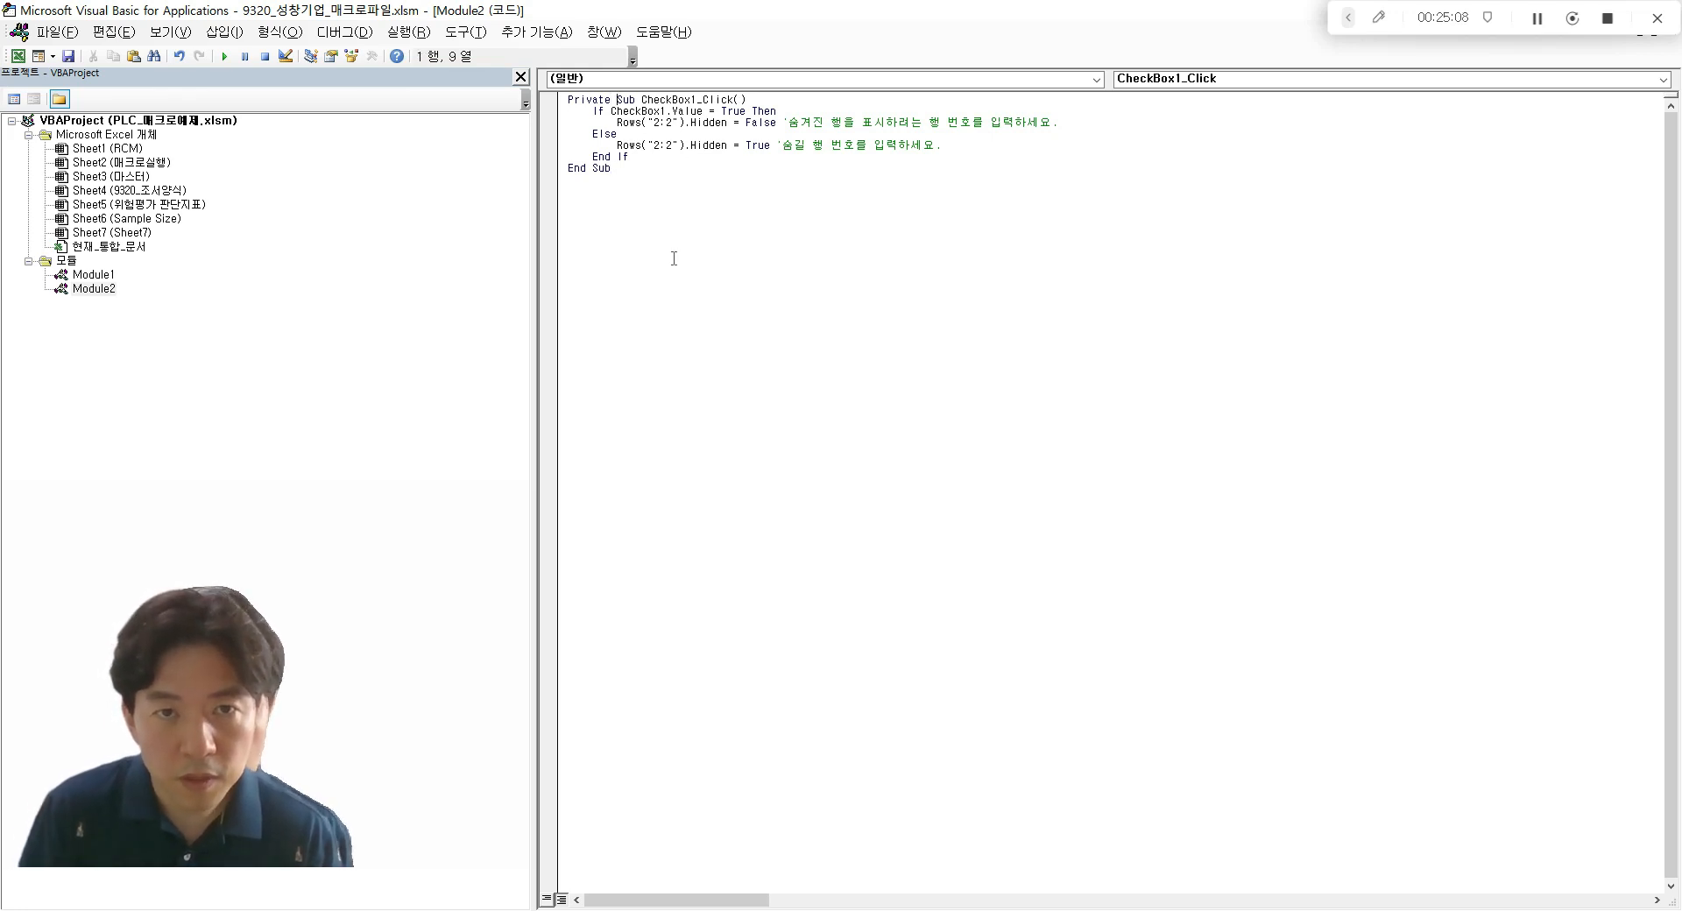
key("shift+Left")
key("shift+Left")
key("shift+Left")
key("shift+Left")
key("shift+Left")
key("shift+Left")
key("shift+Left")
key("shift+Left")
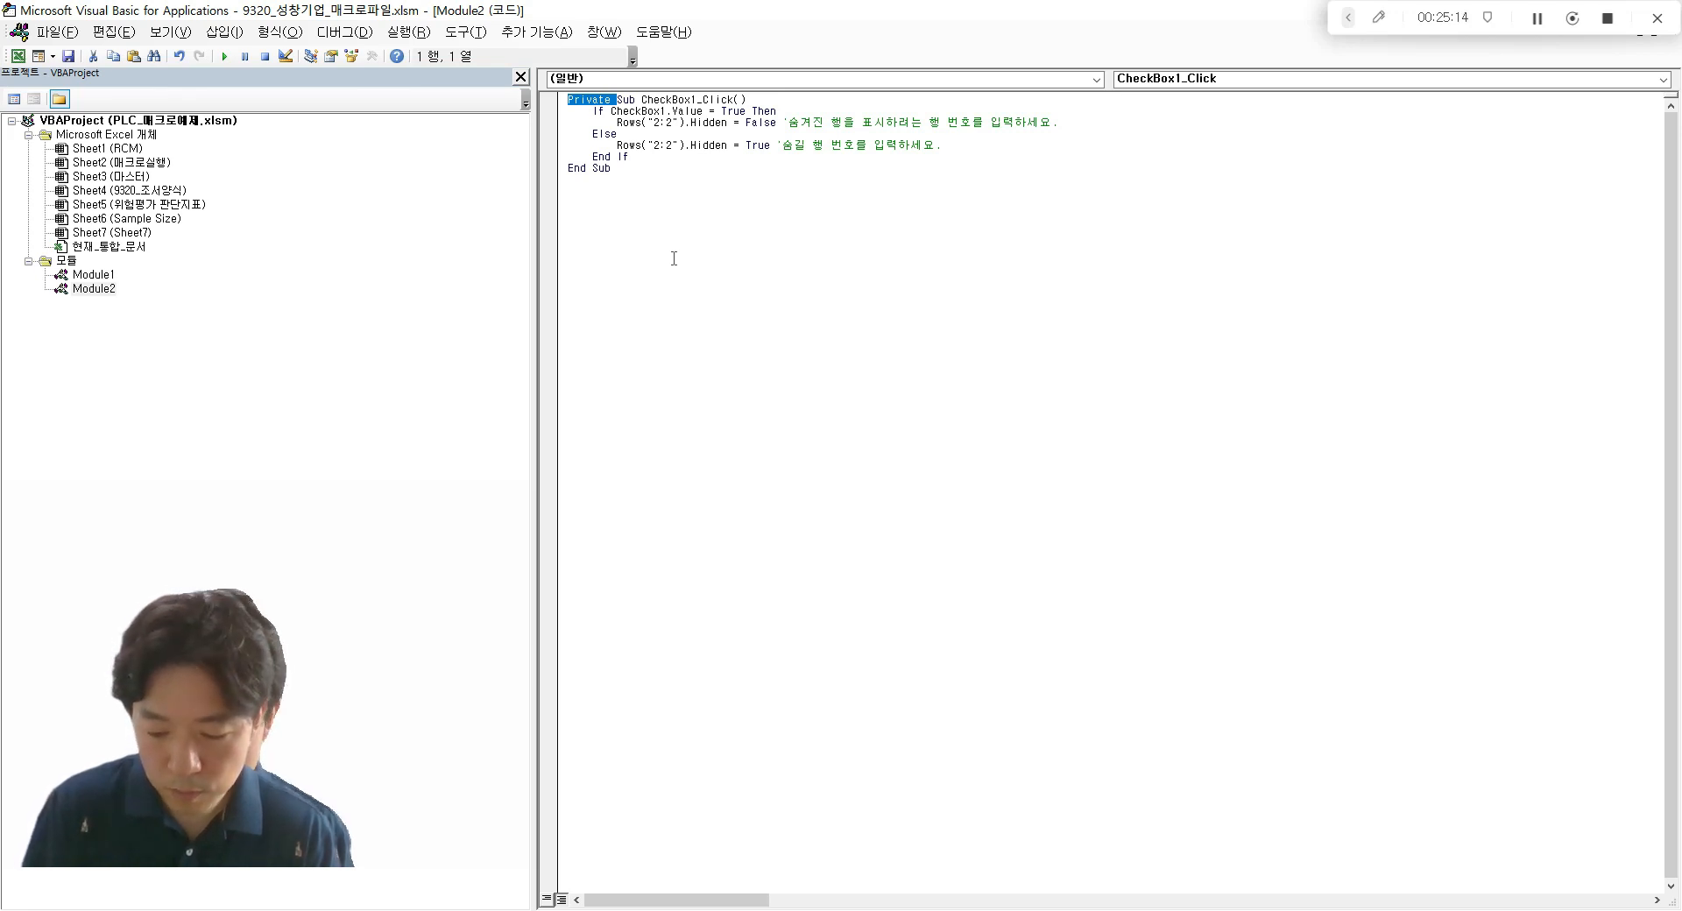
key("Delete")
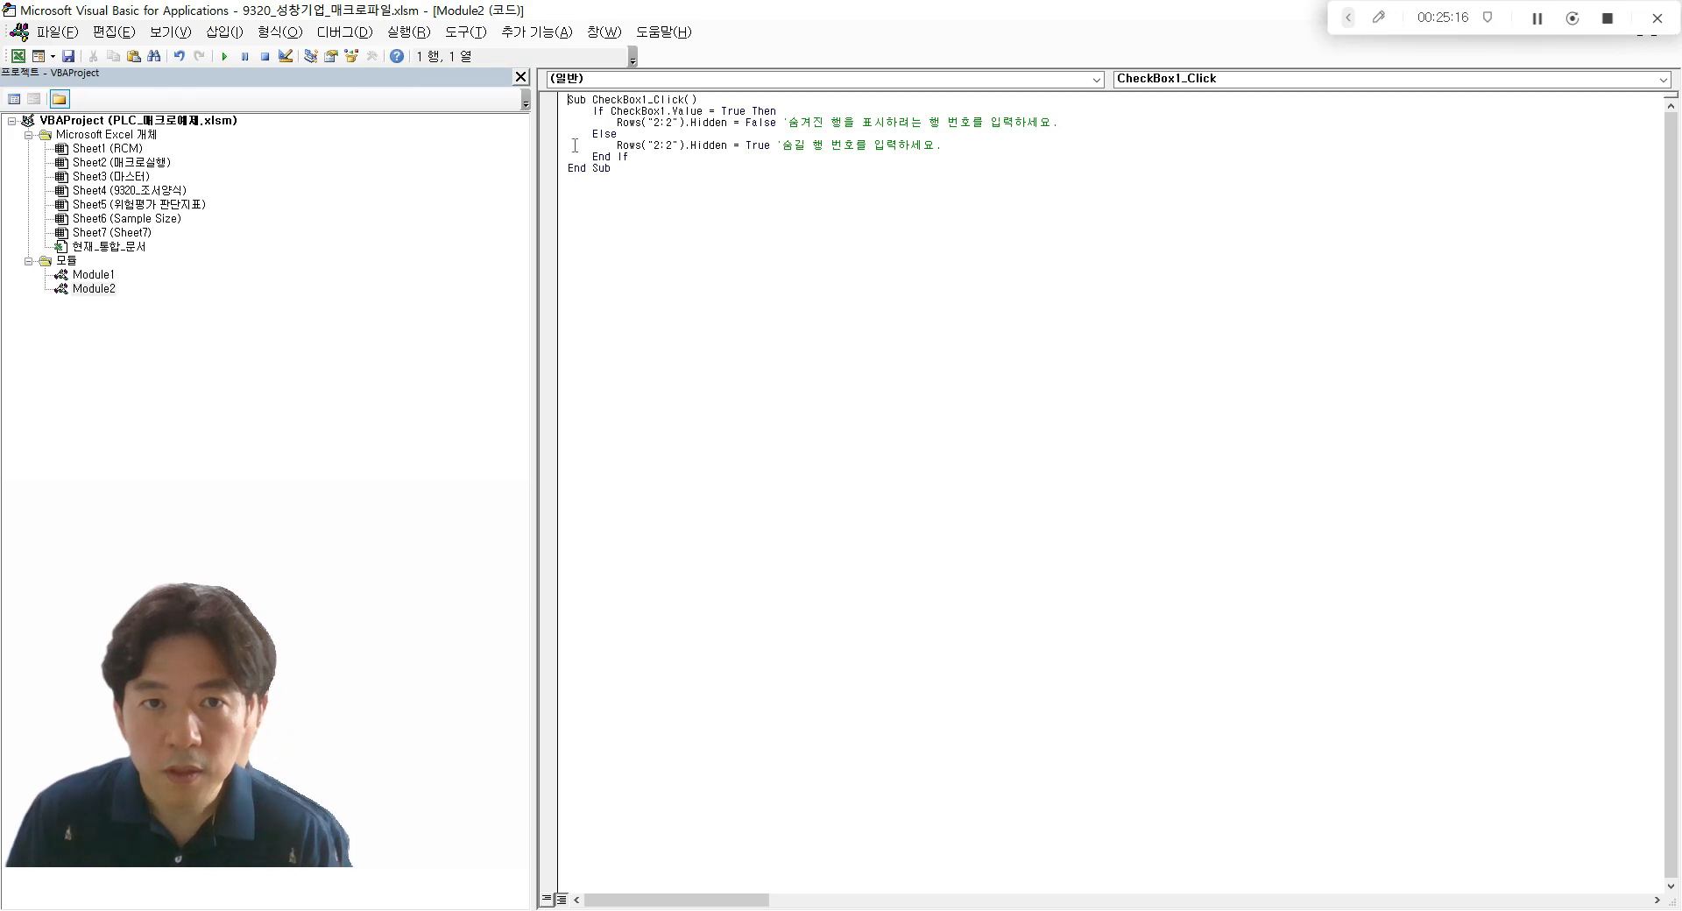
left_click_drag(594, 99, 703, 99)
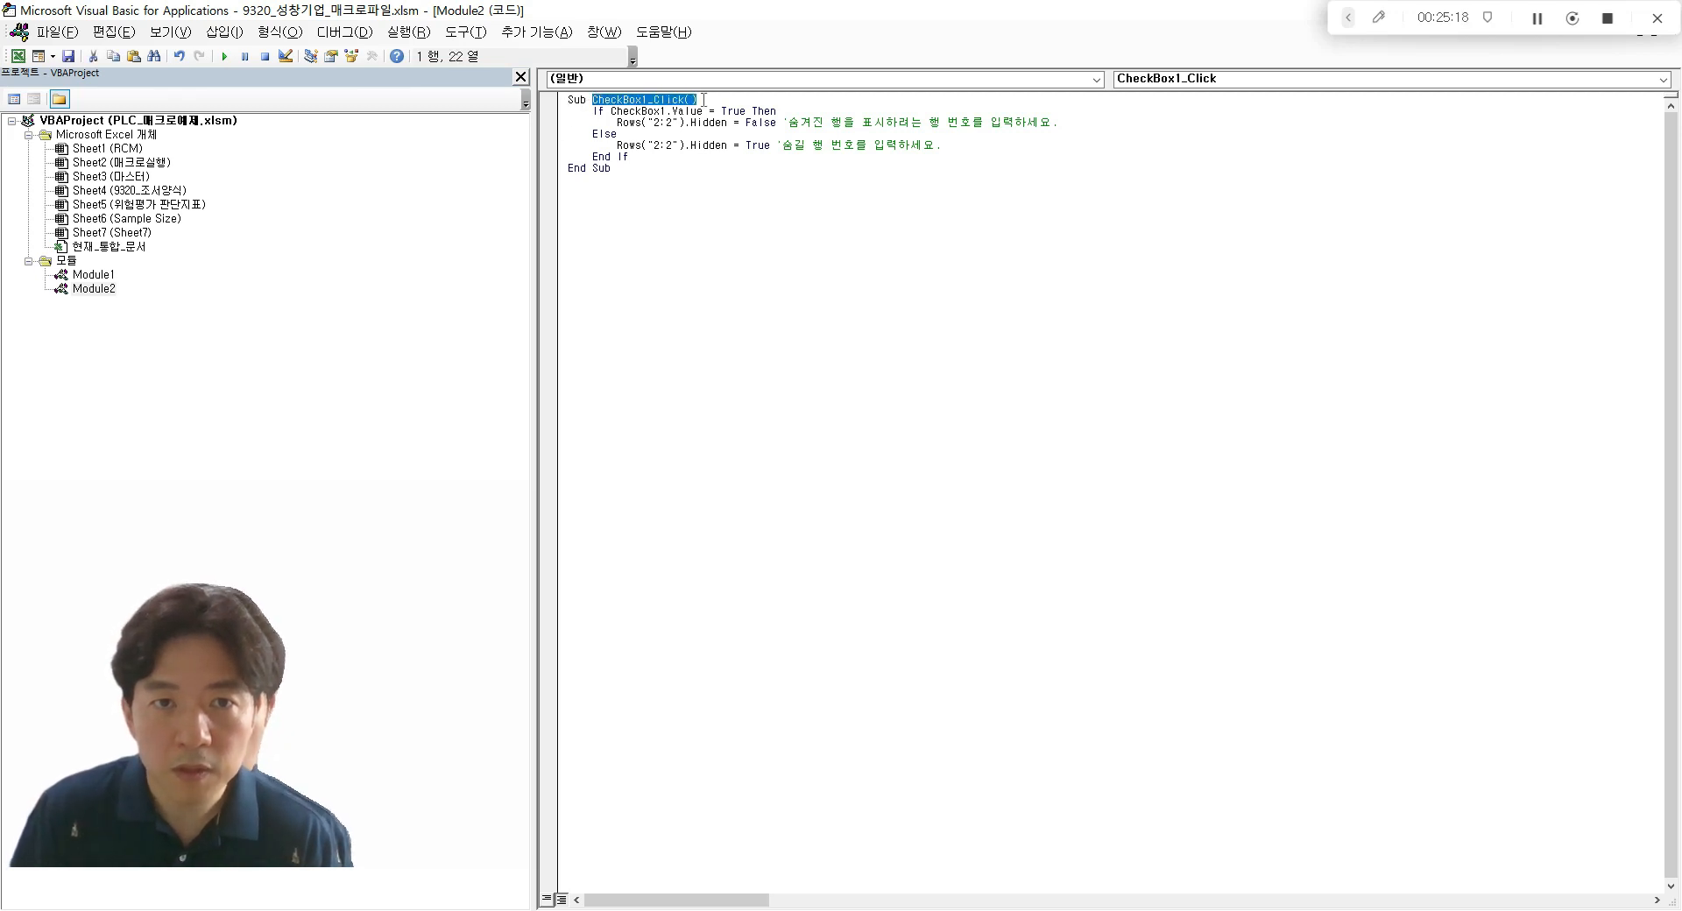
left_click(751, 182)
- Check the CPA1 rows on the Excel sheet and set the row range in the macro's Hidden = False line to 41:46
left_click(659, 121)
key("alt+Tab")
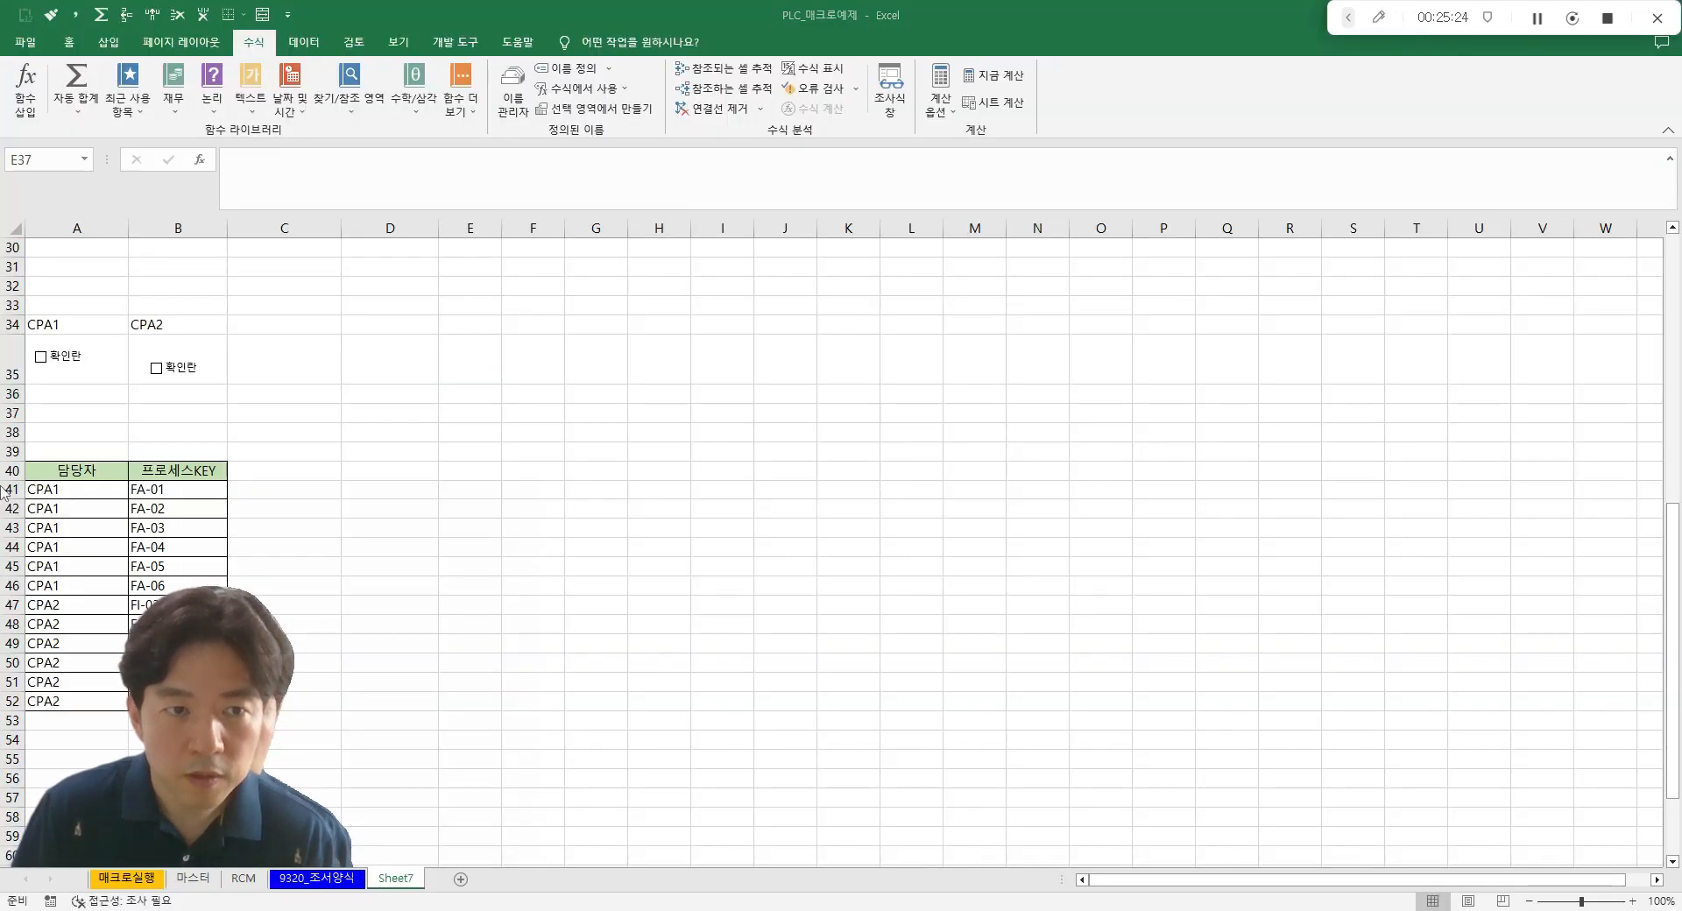
left_click(686, 522)
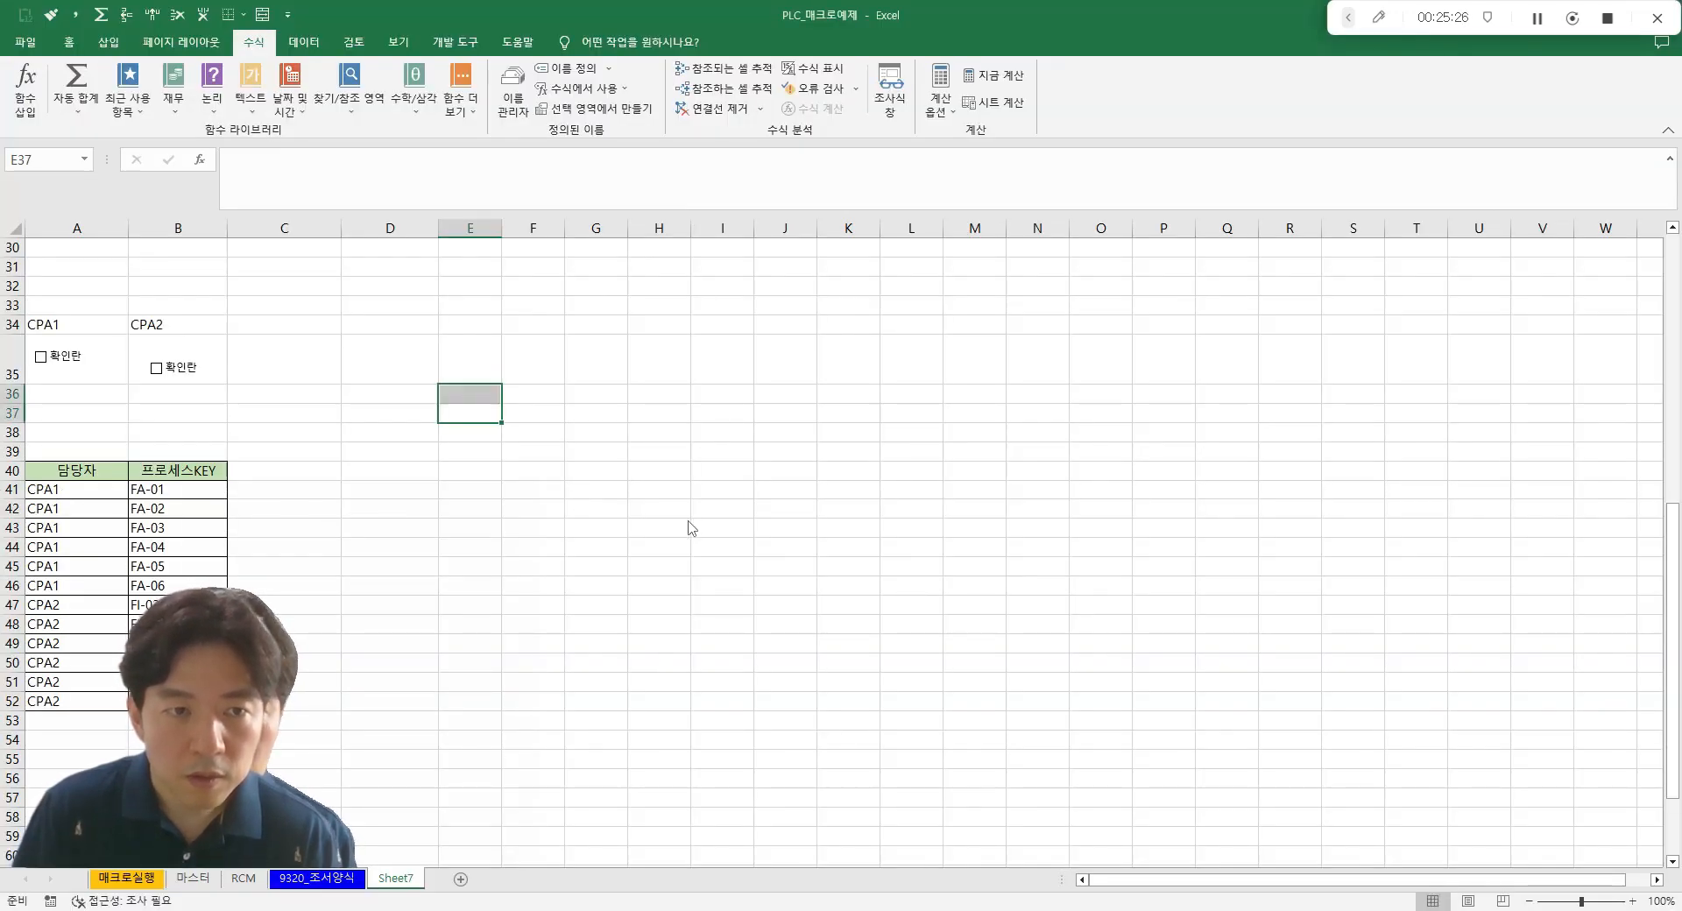
left_click(624, 515)
key("Left")
key("Left")
key("Down")
key("Down")
key("Down")
key("Down")
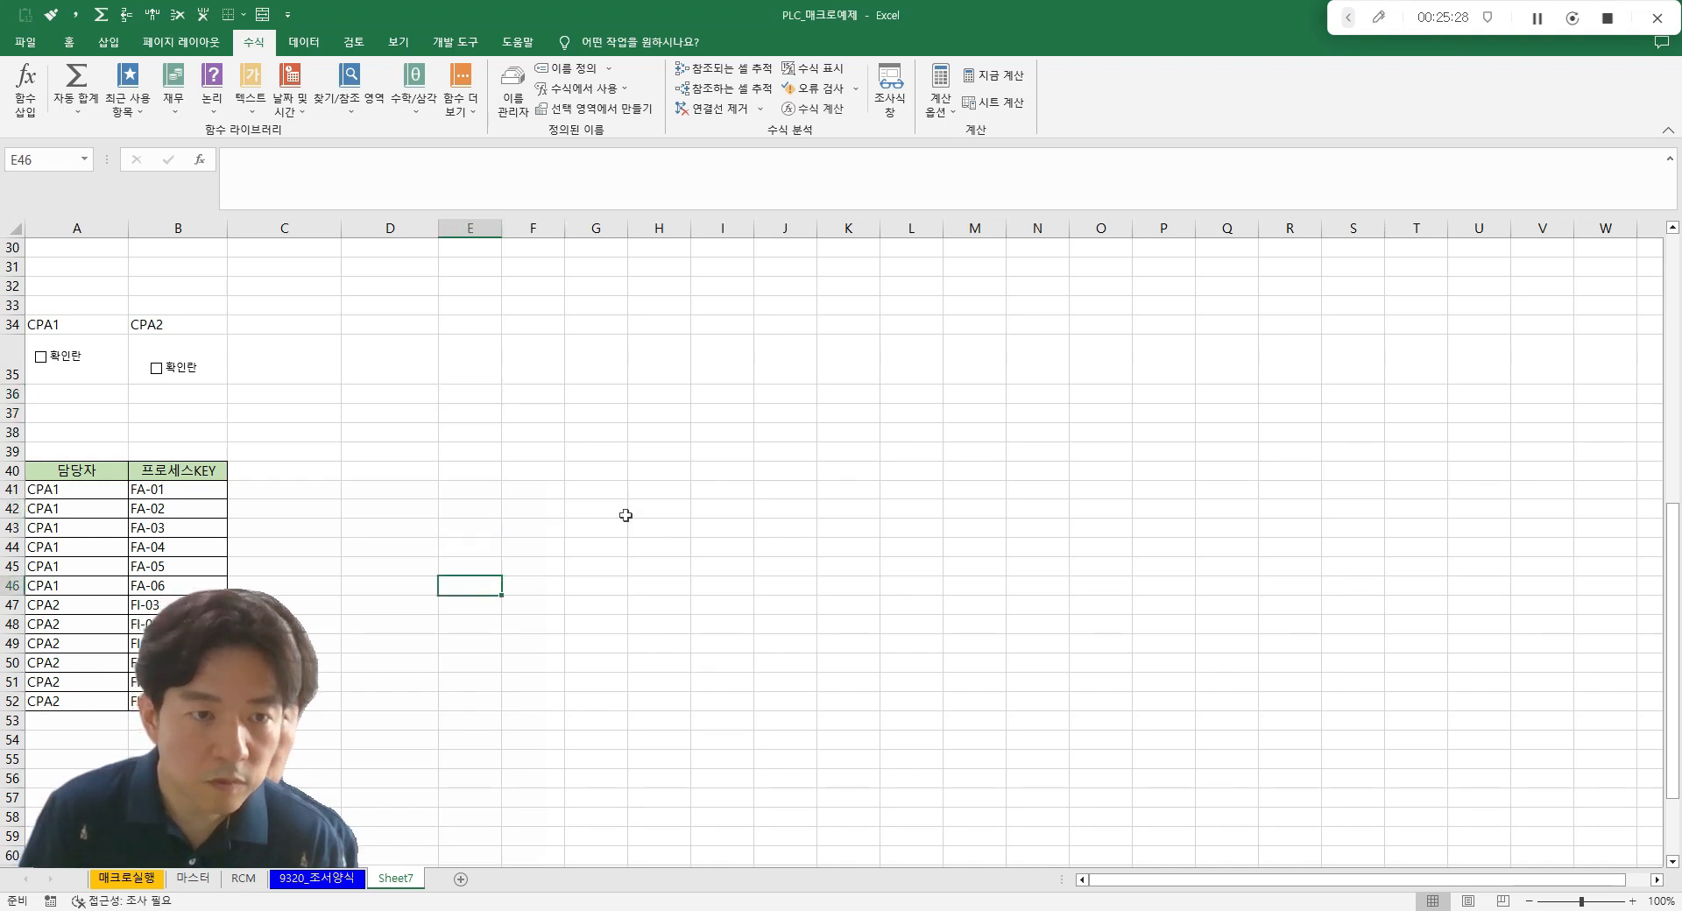
key("Left")
key("alt+Tab")
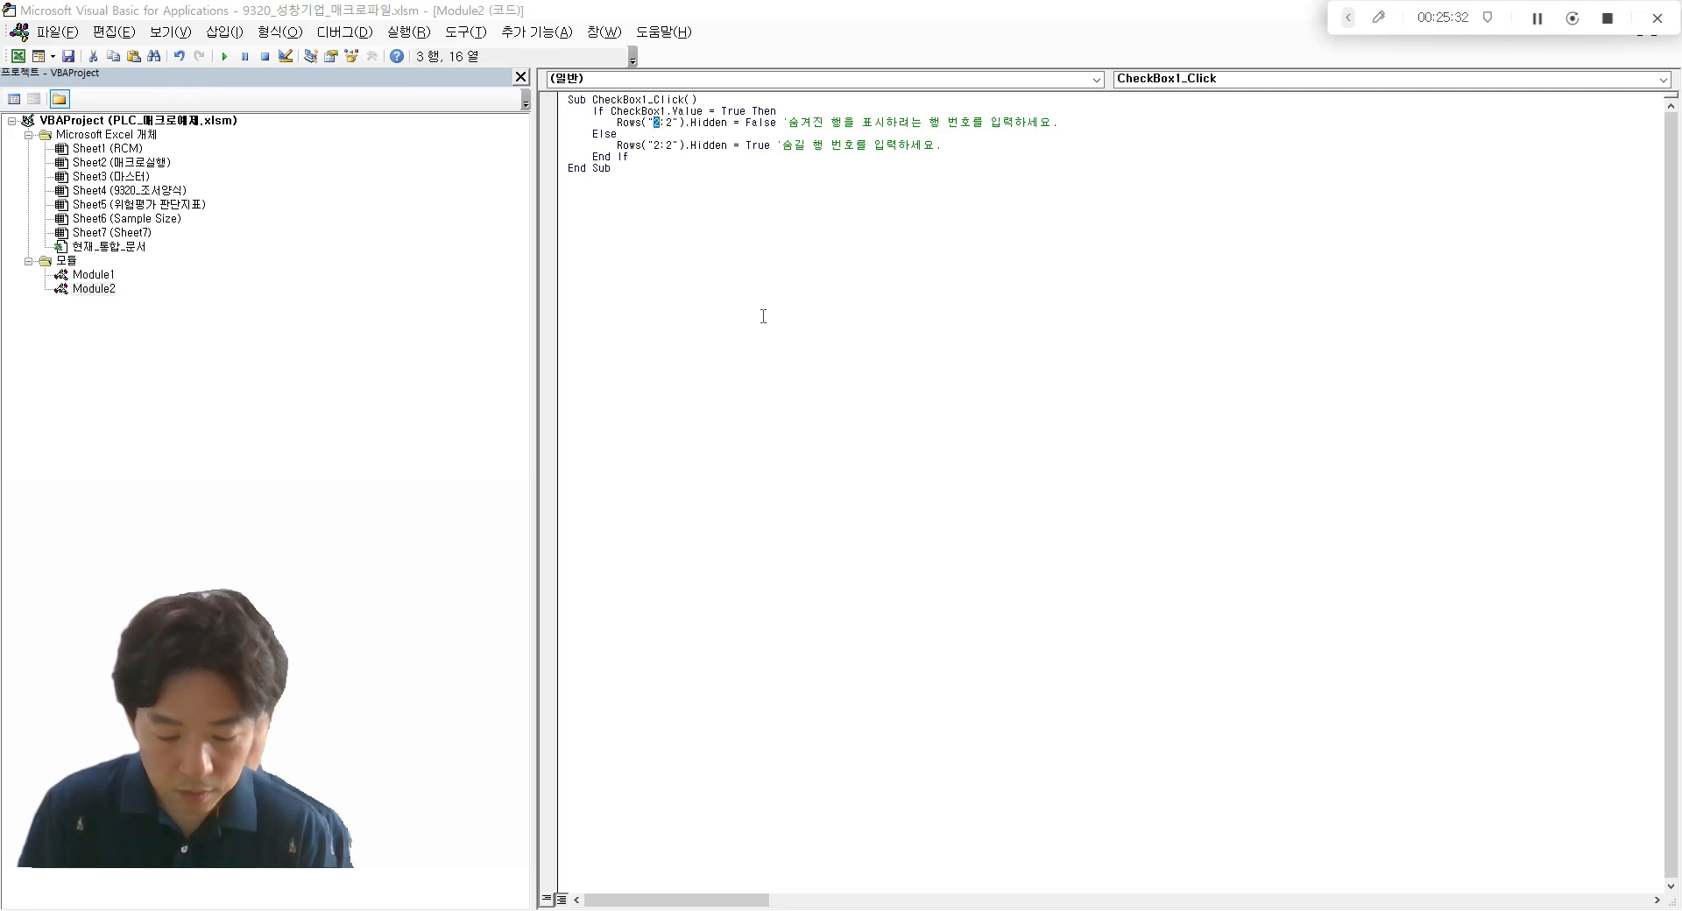
type("41")
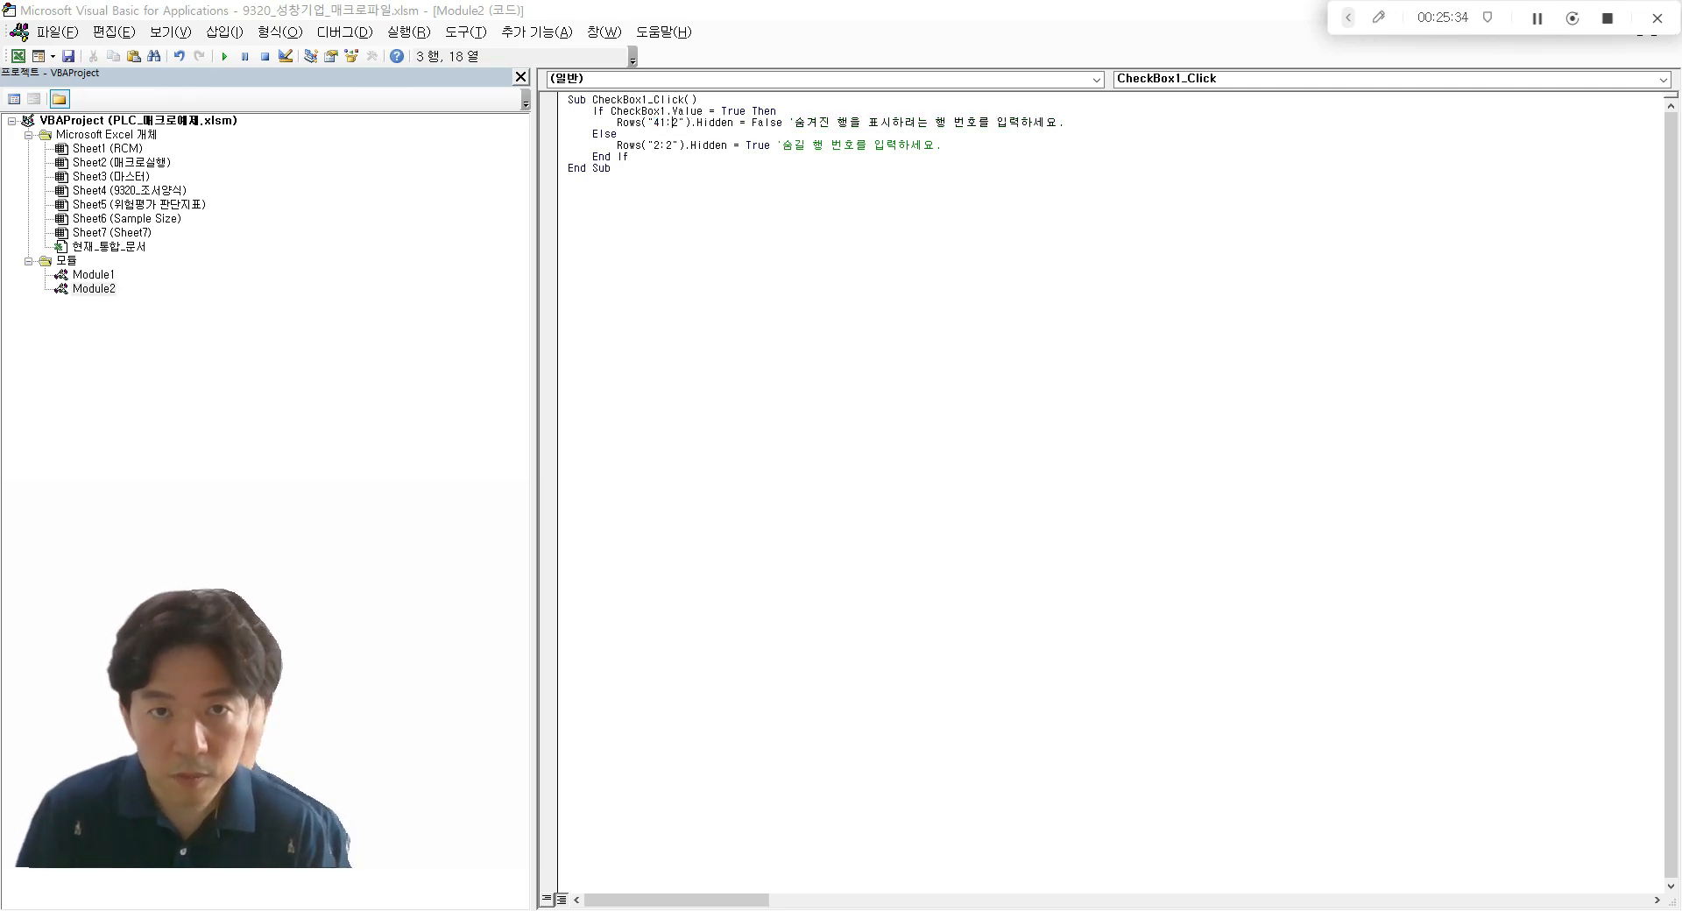
key("shift+Right")
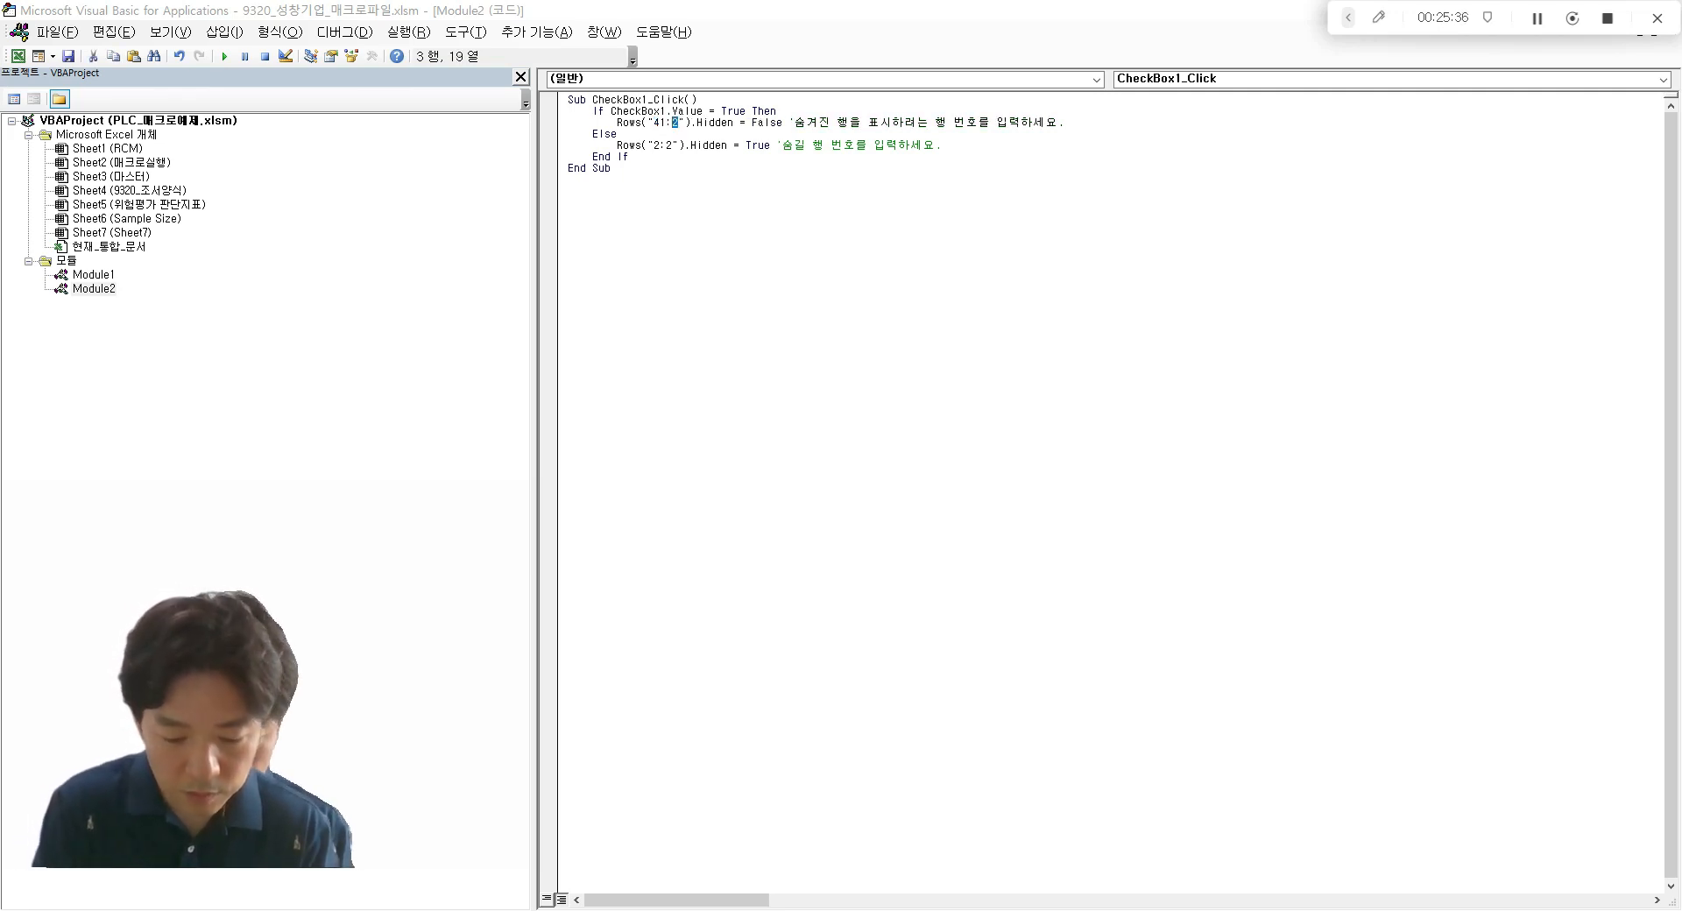
type("46")
key("Down")
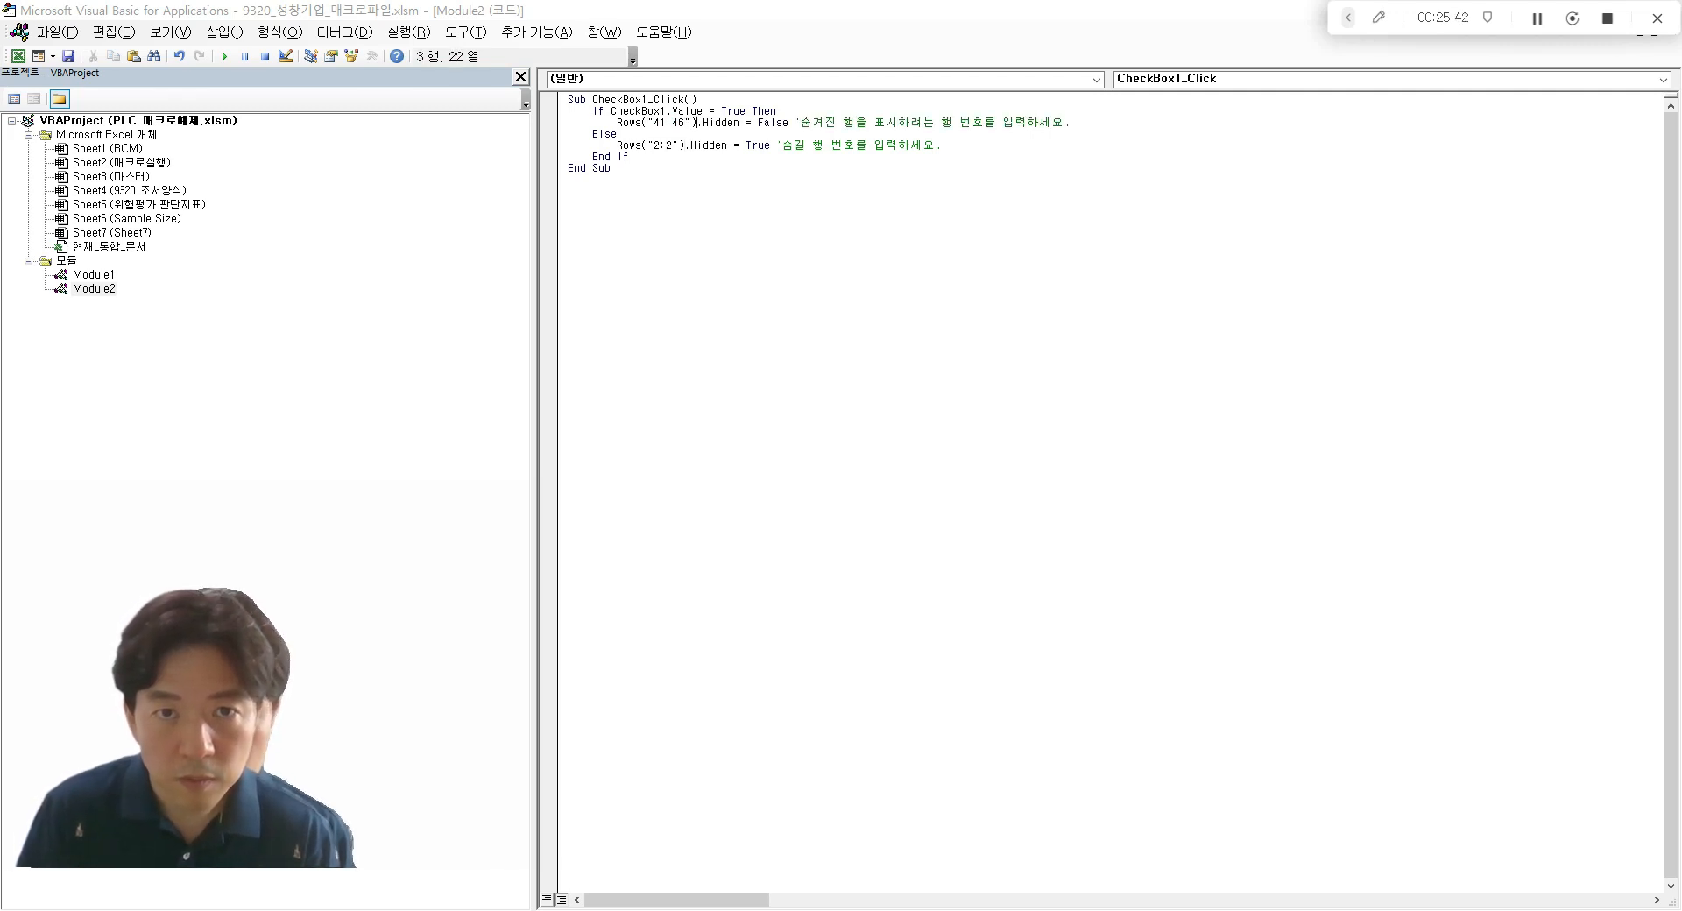
- Set the row range in the macro's Hidden = True line to 41:46
key("Right")
key("Right")
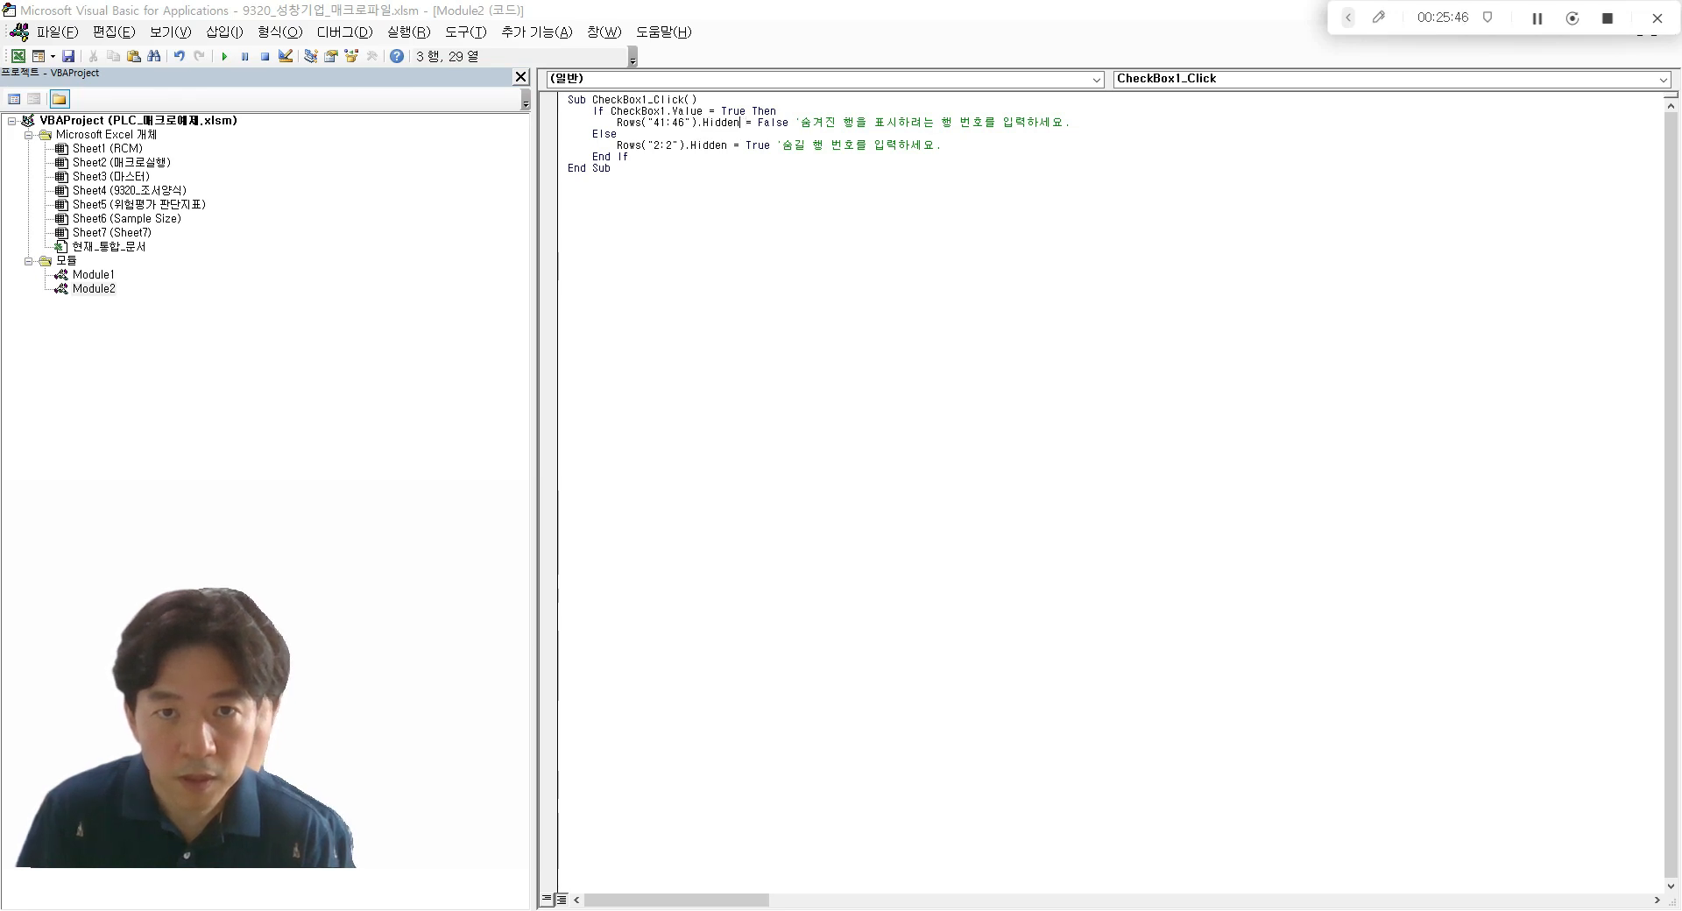
key("Right")
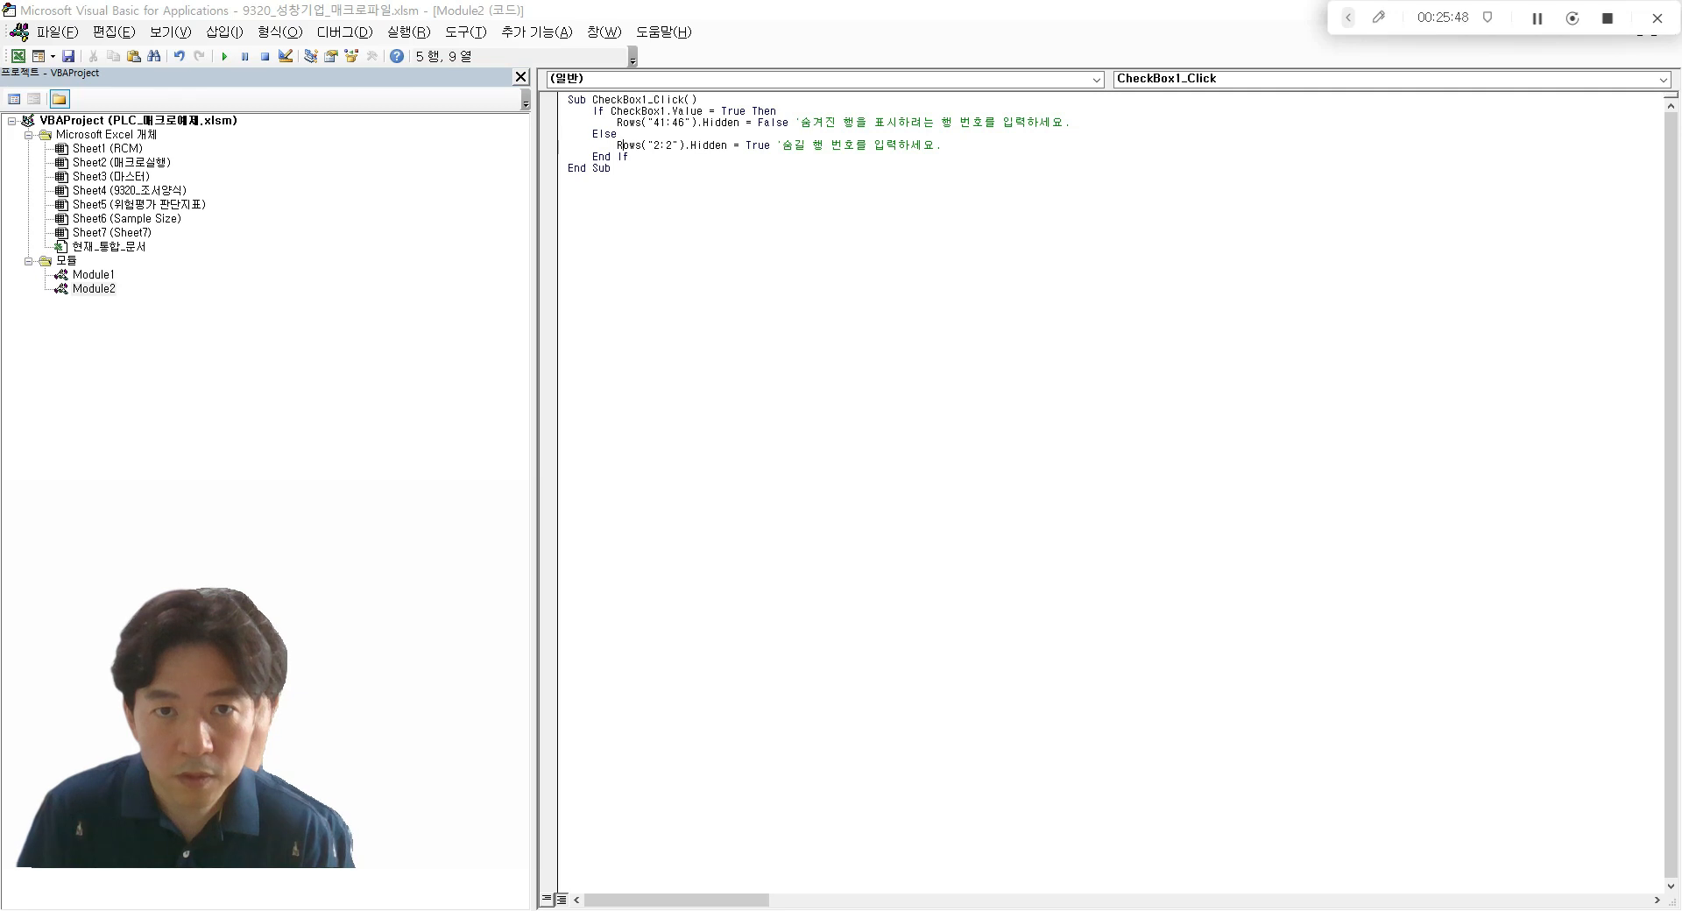
key("shift+Right")
type("41")
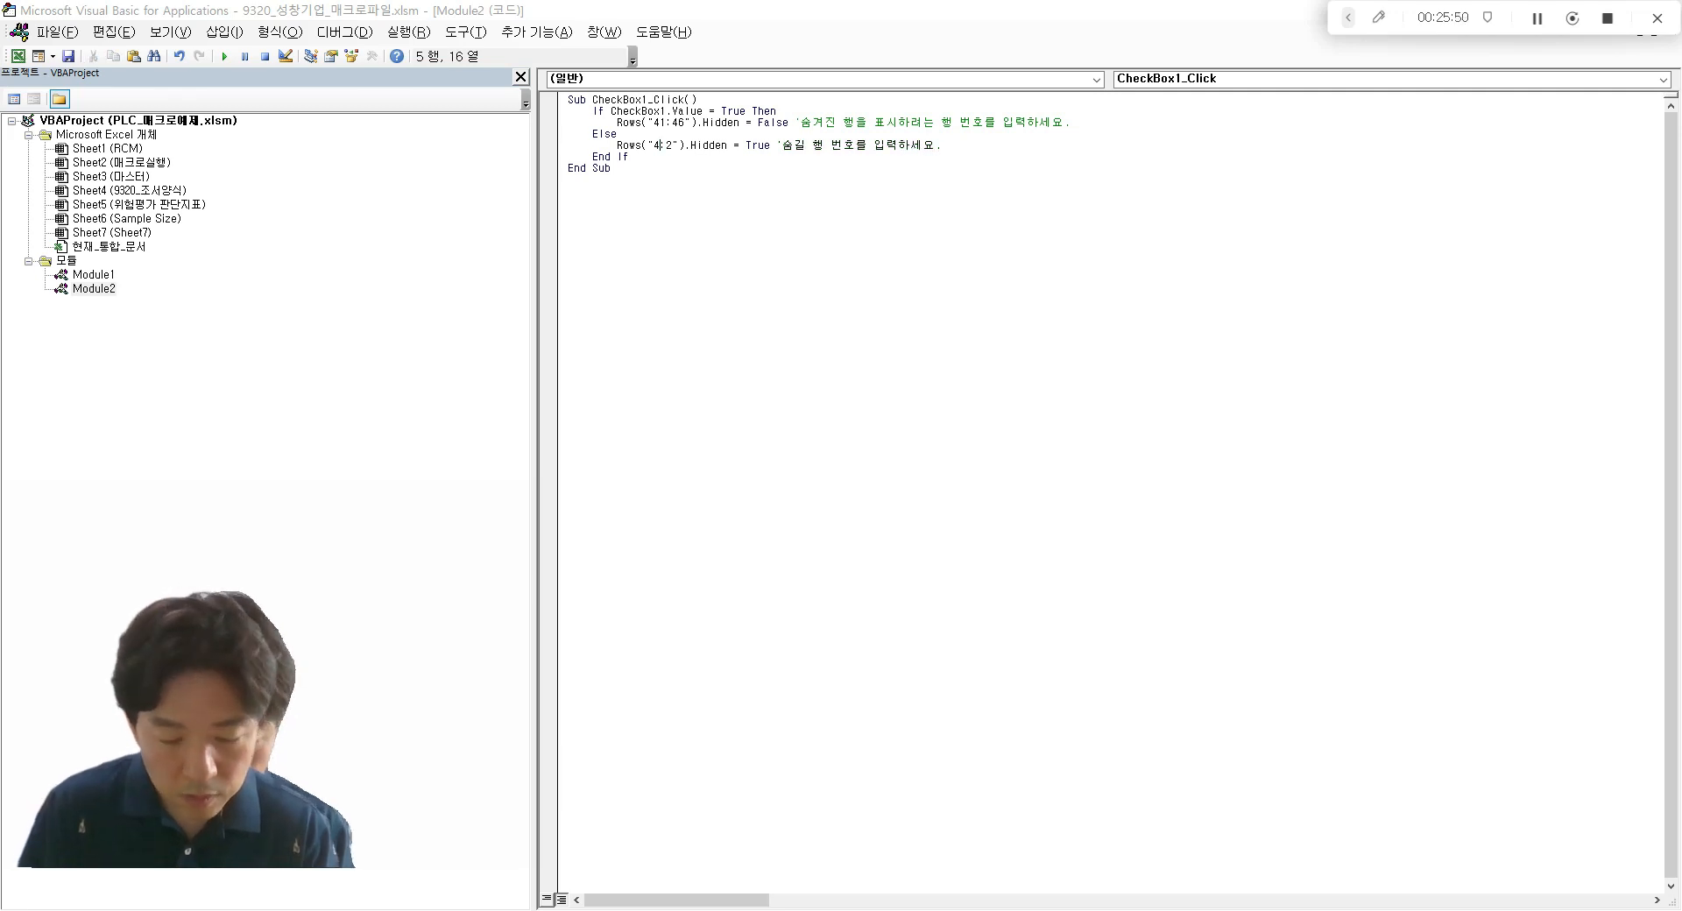
key("Right")
key("Right")
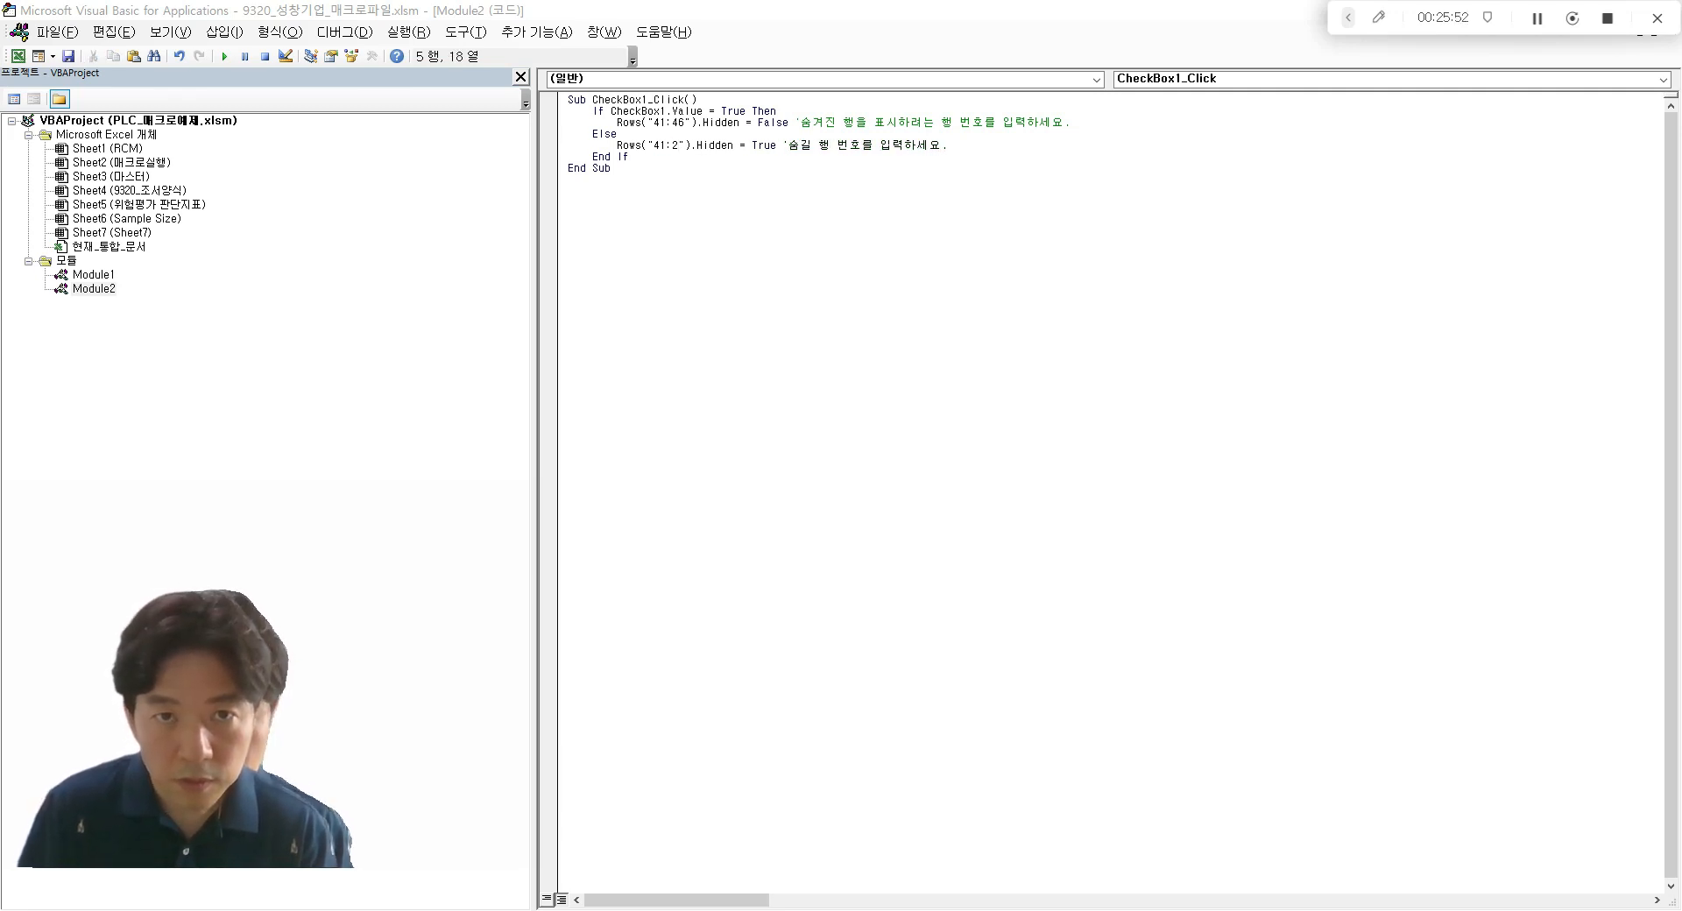
key("shift+Right")
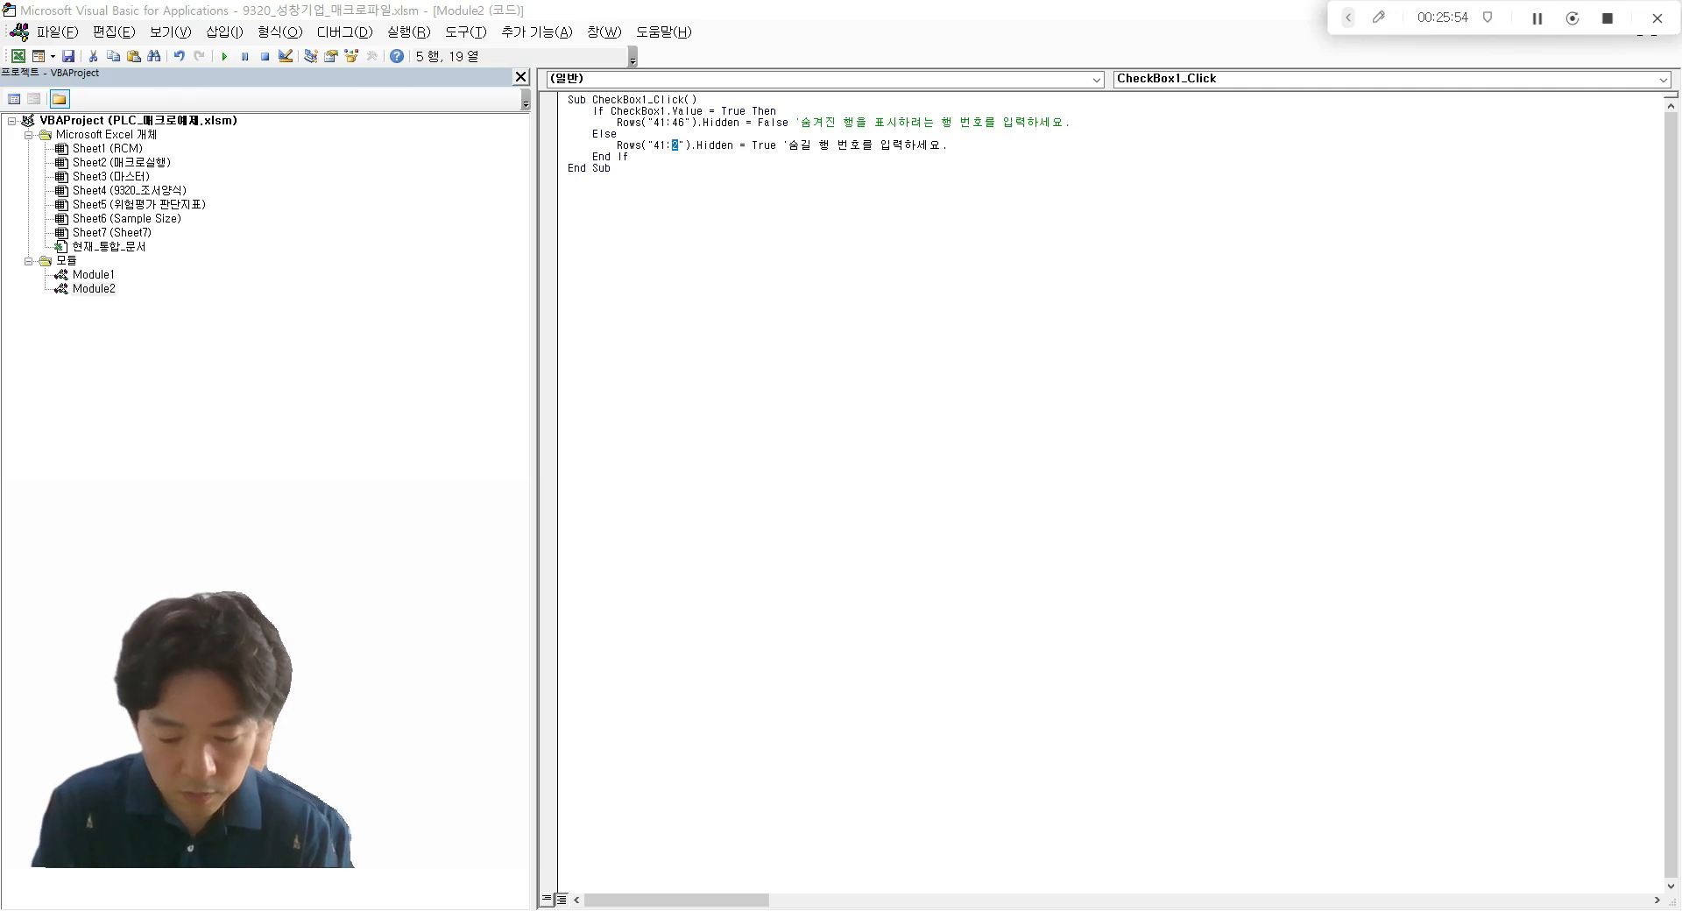
type("46")
- Review the Hidden = False and Hidden = True lines of the macro's If block
key("Up")
key("Up")
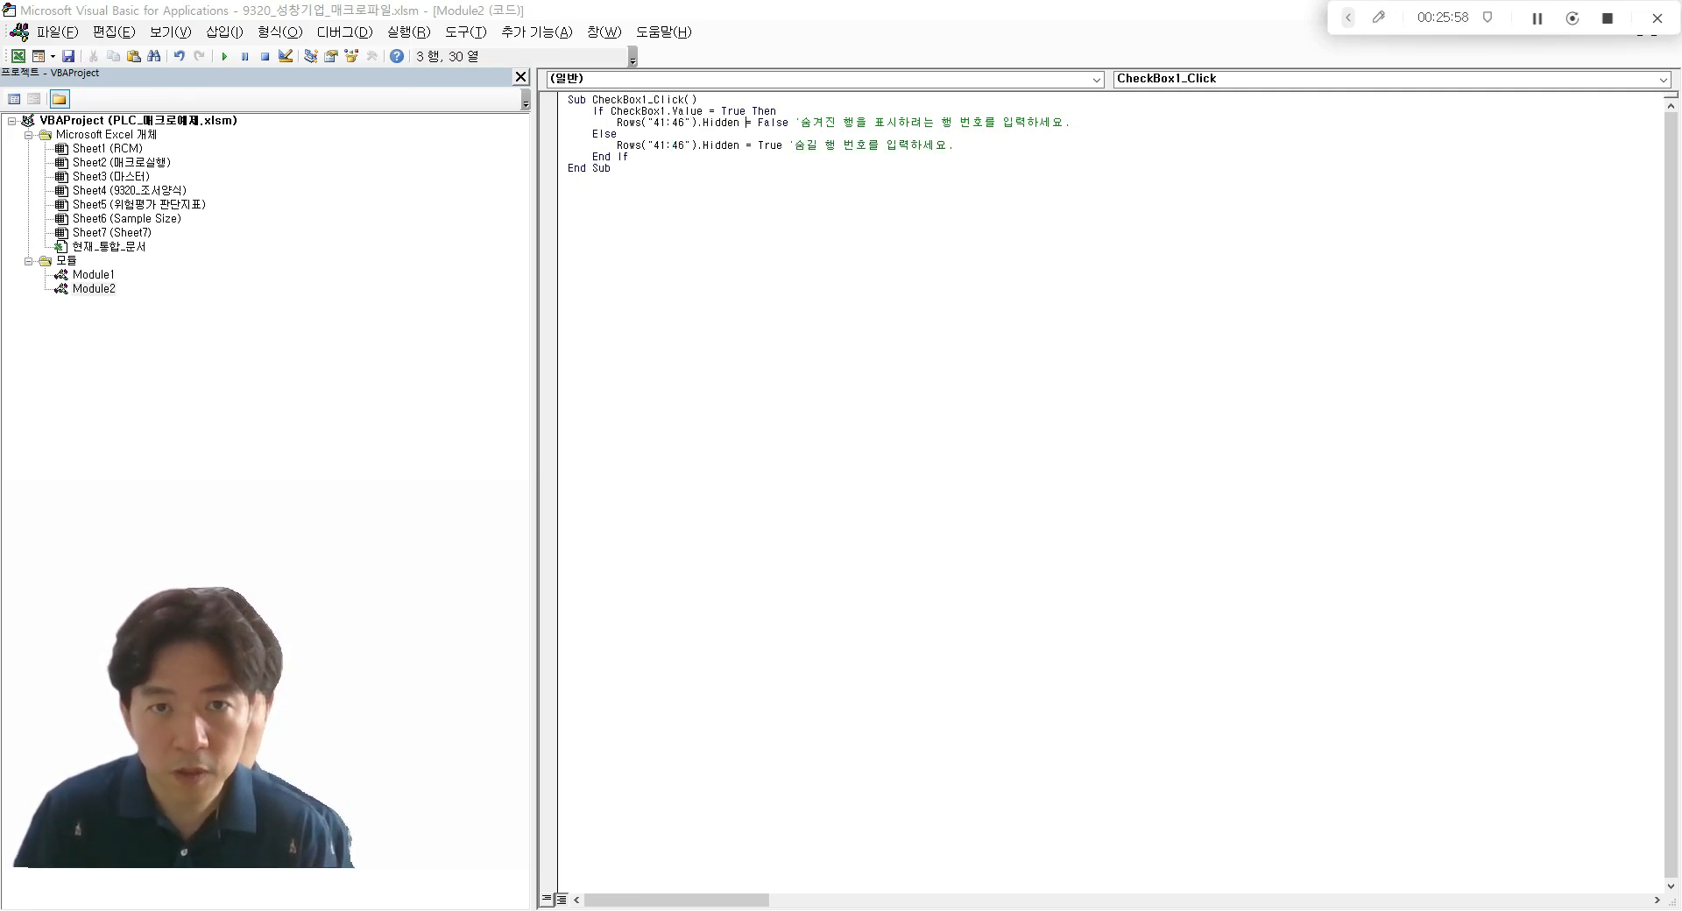
left_click_drag(613, 123, 789, 122)
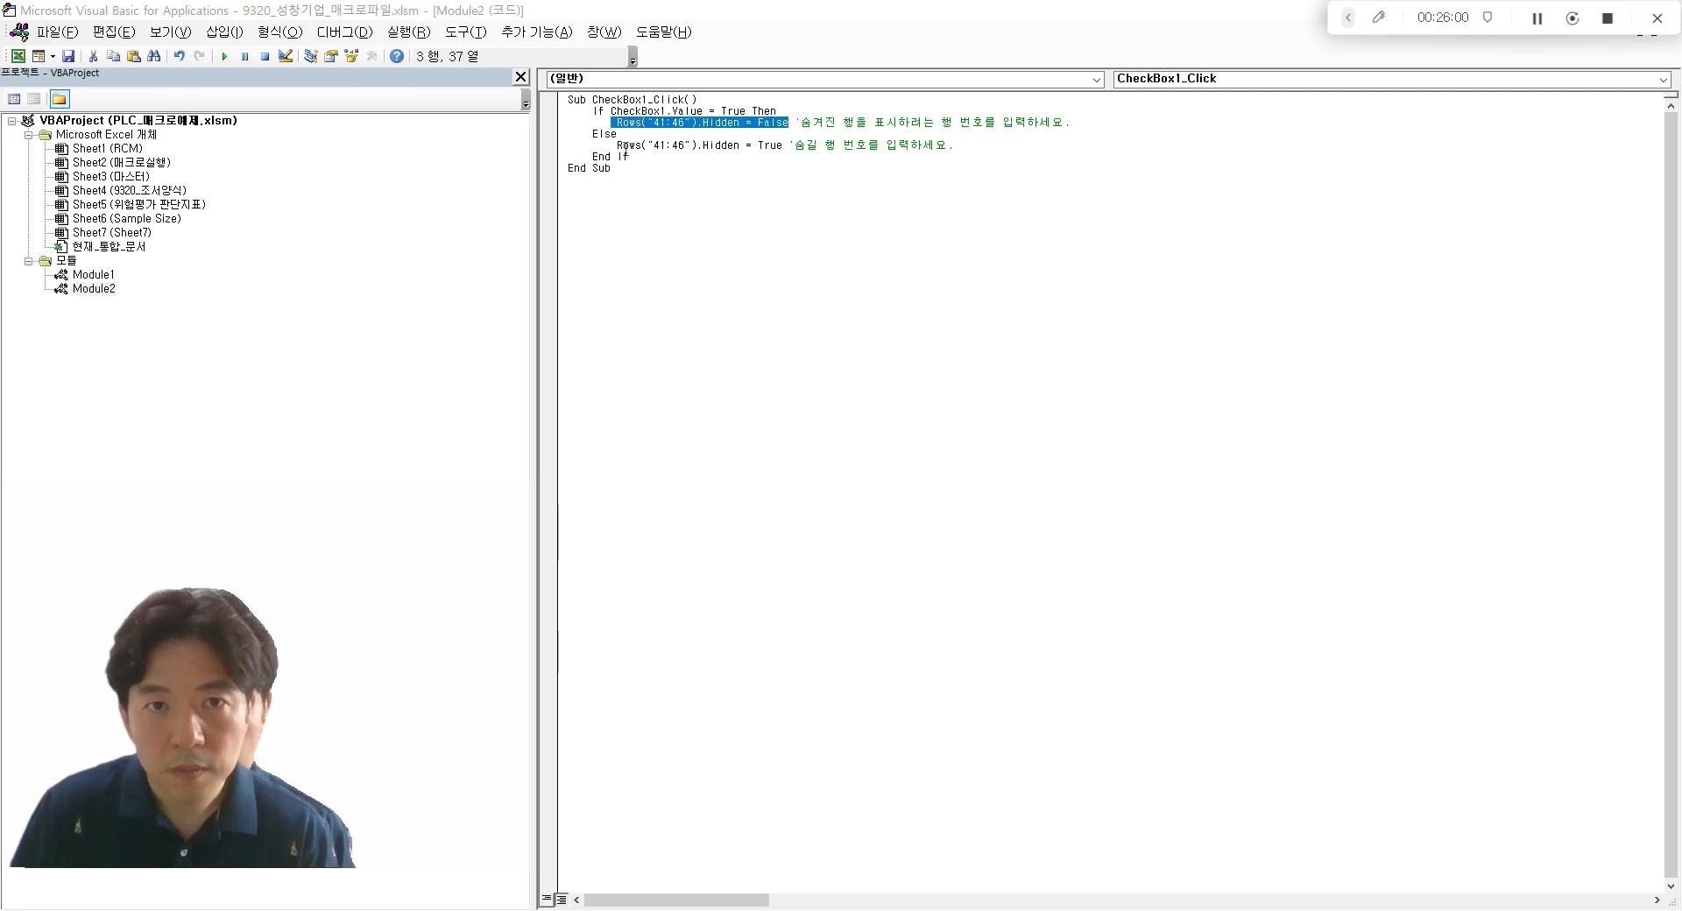
left_click_drag(617, 145, 789, 152)
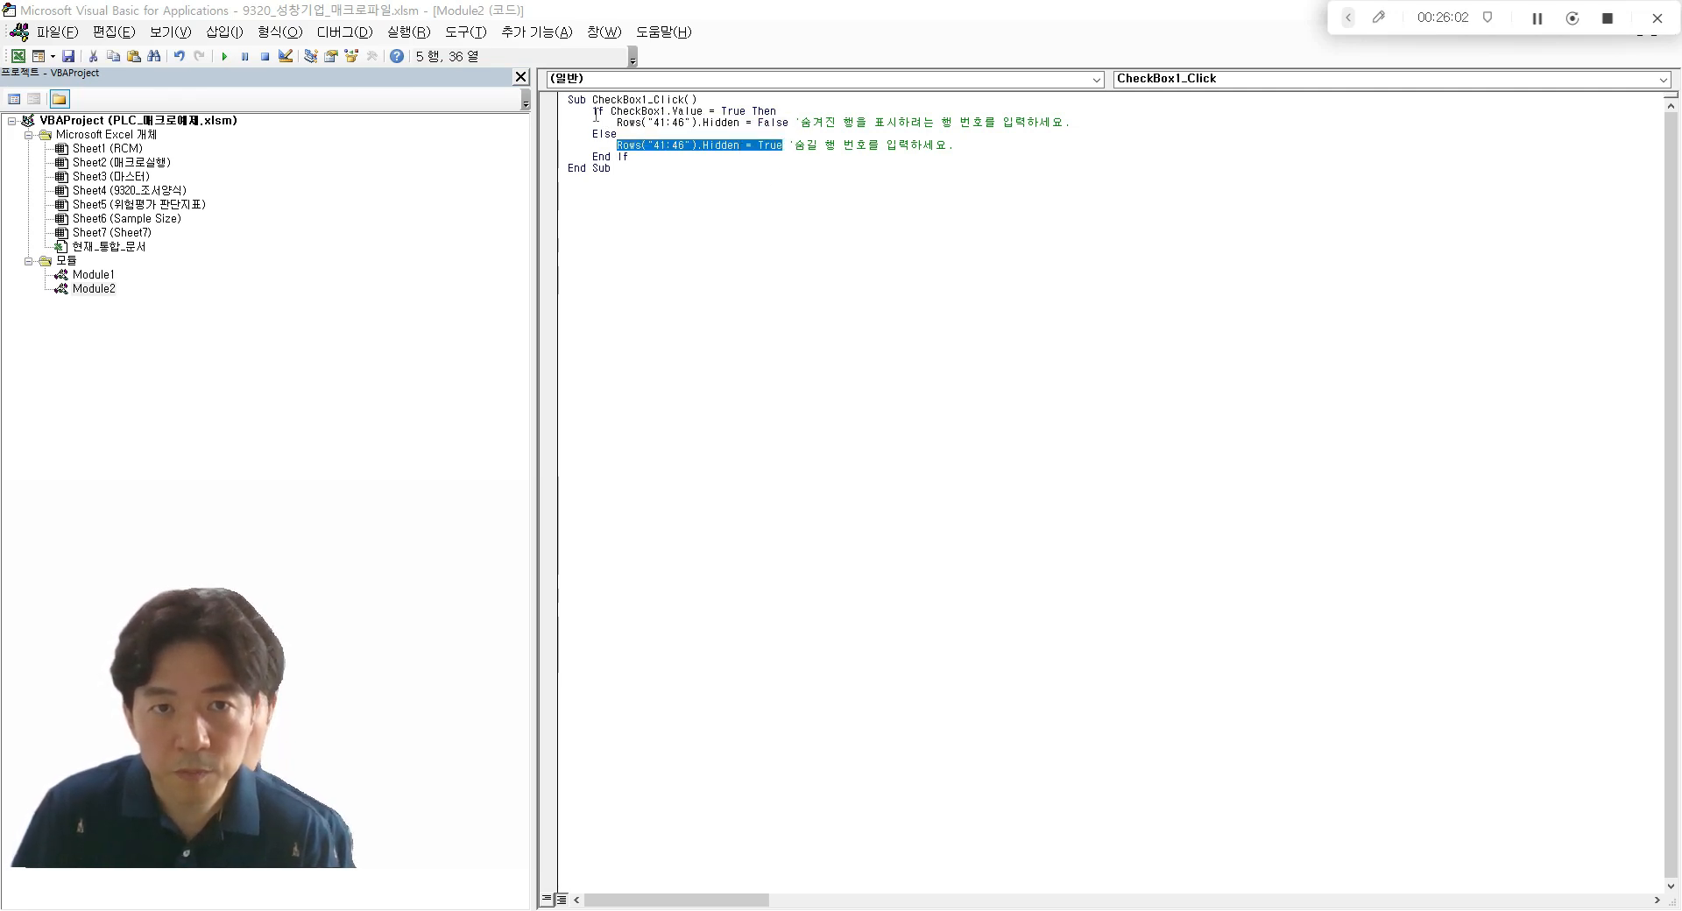
left_click(623, 156)
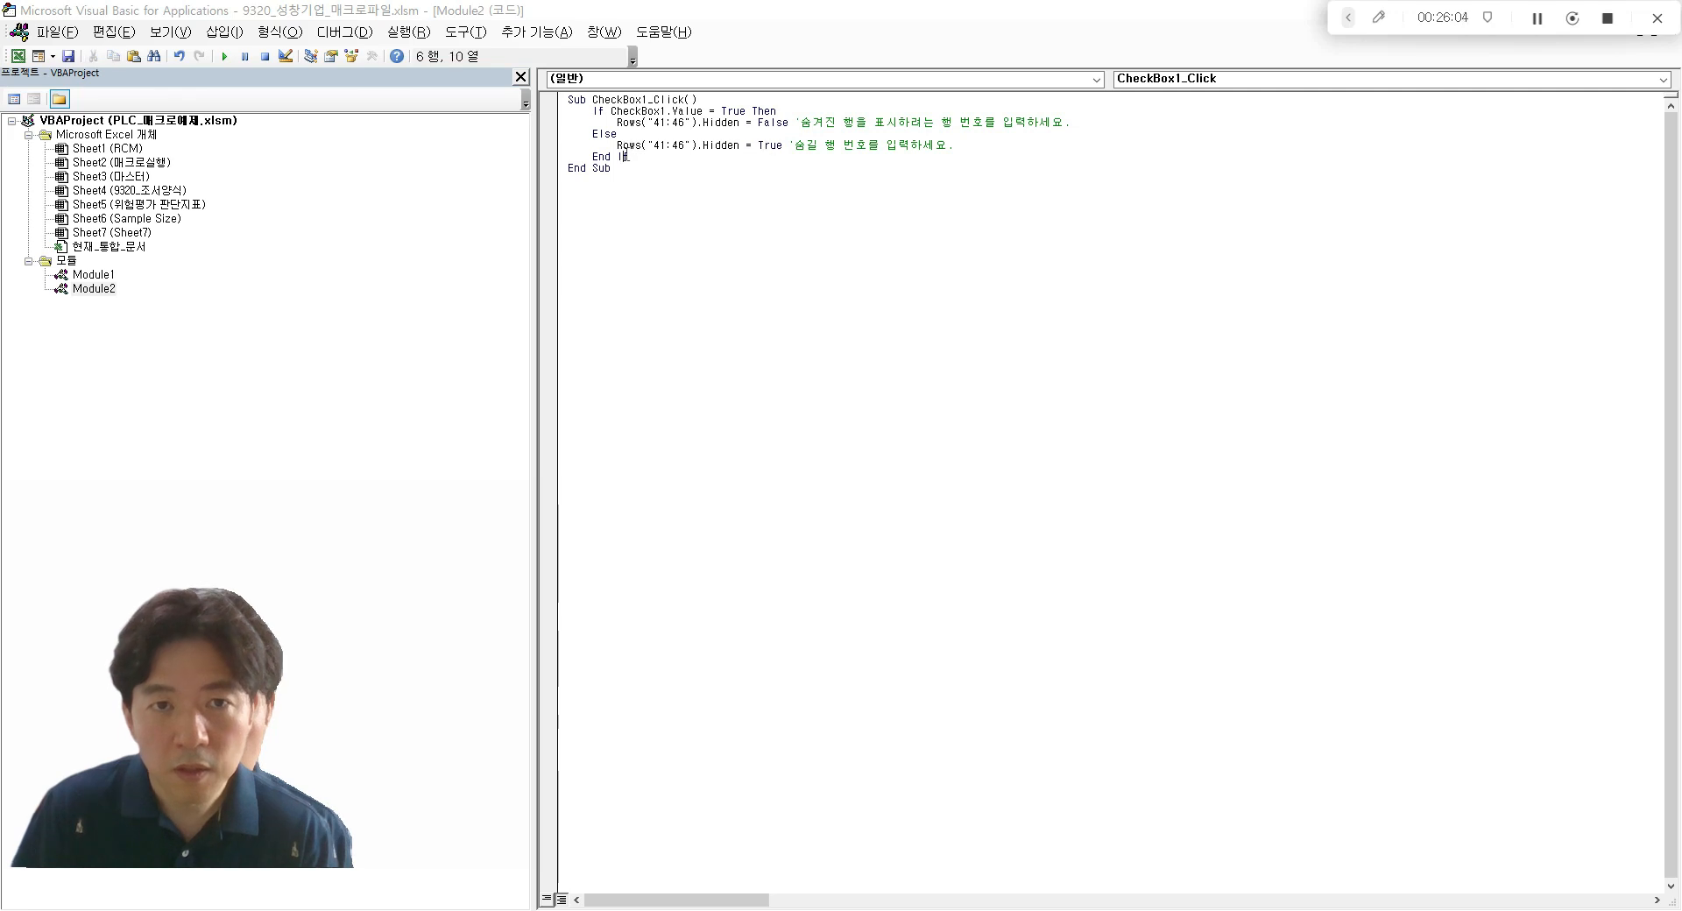
left_click_drag(604, 144, 756, 141)
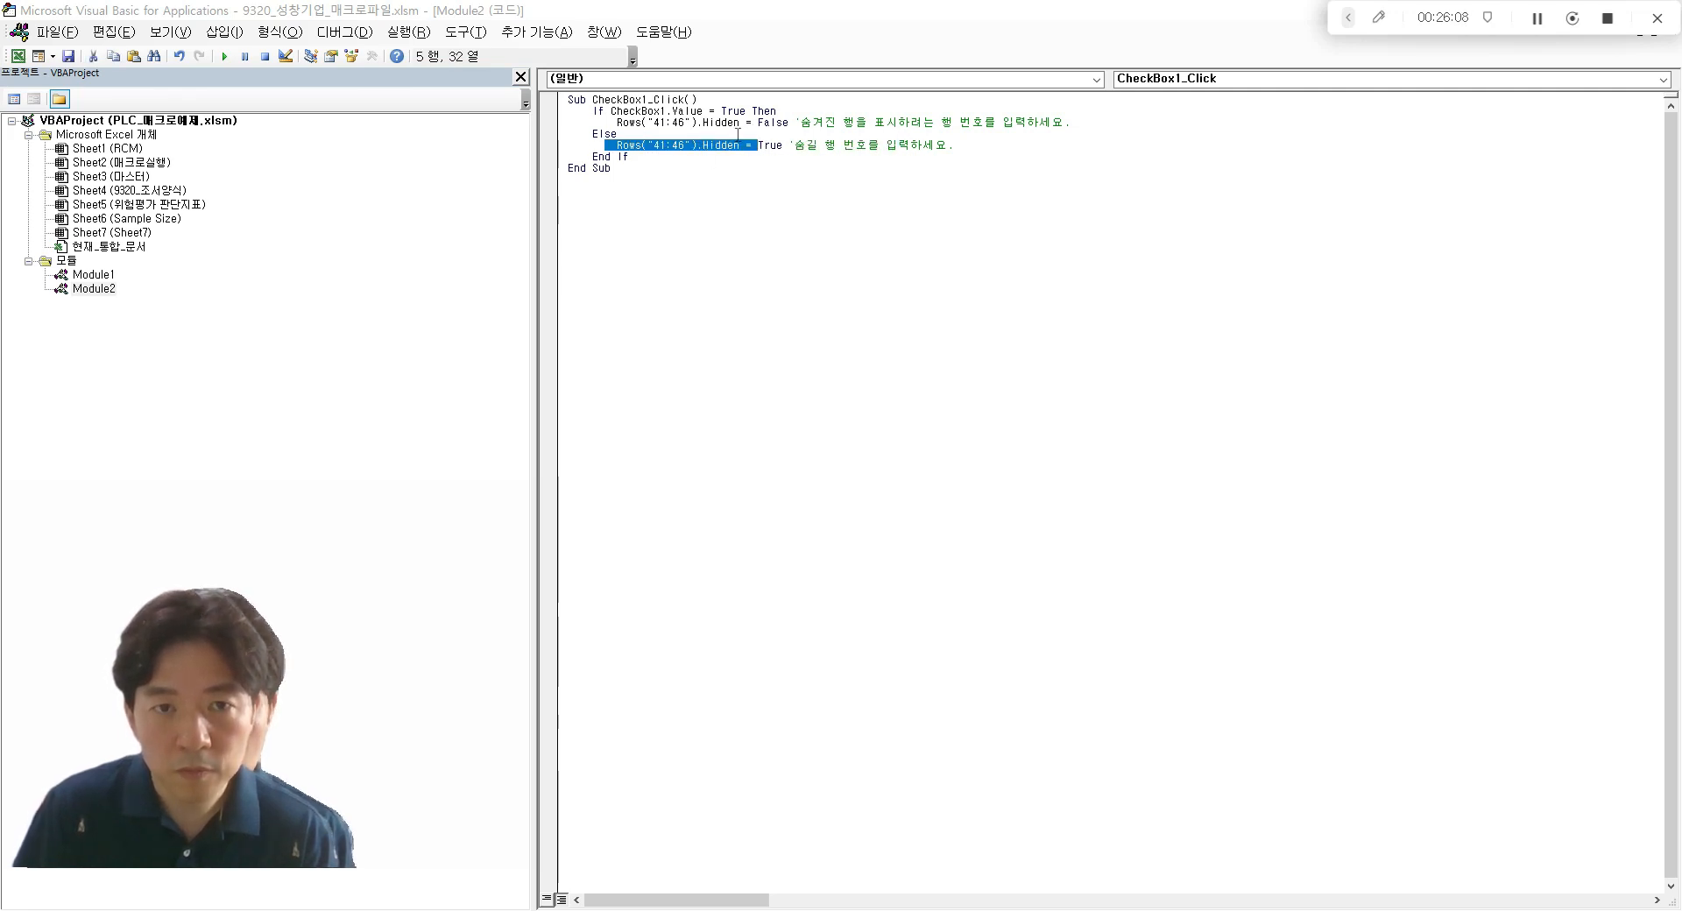
left_click(901, 204)
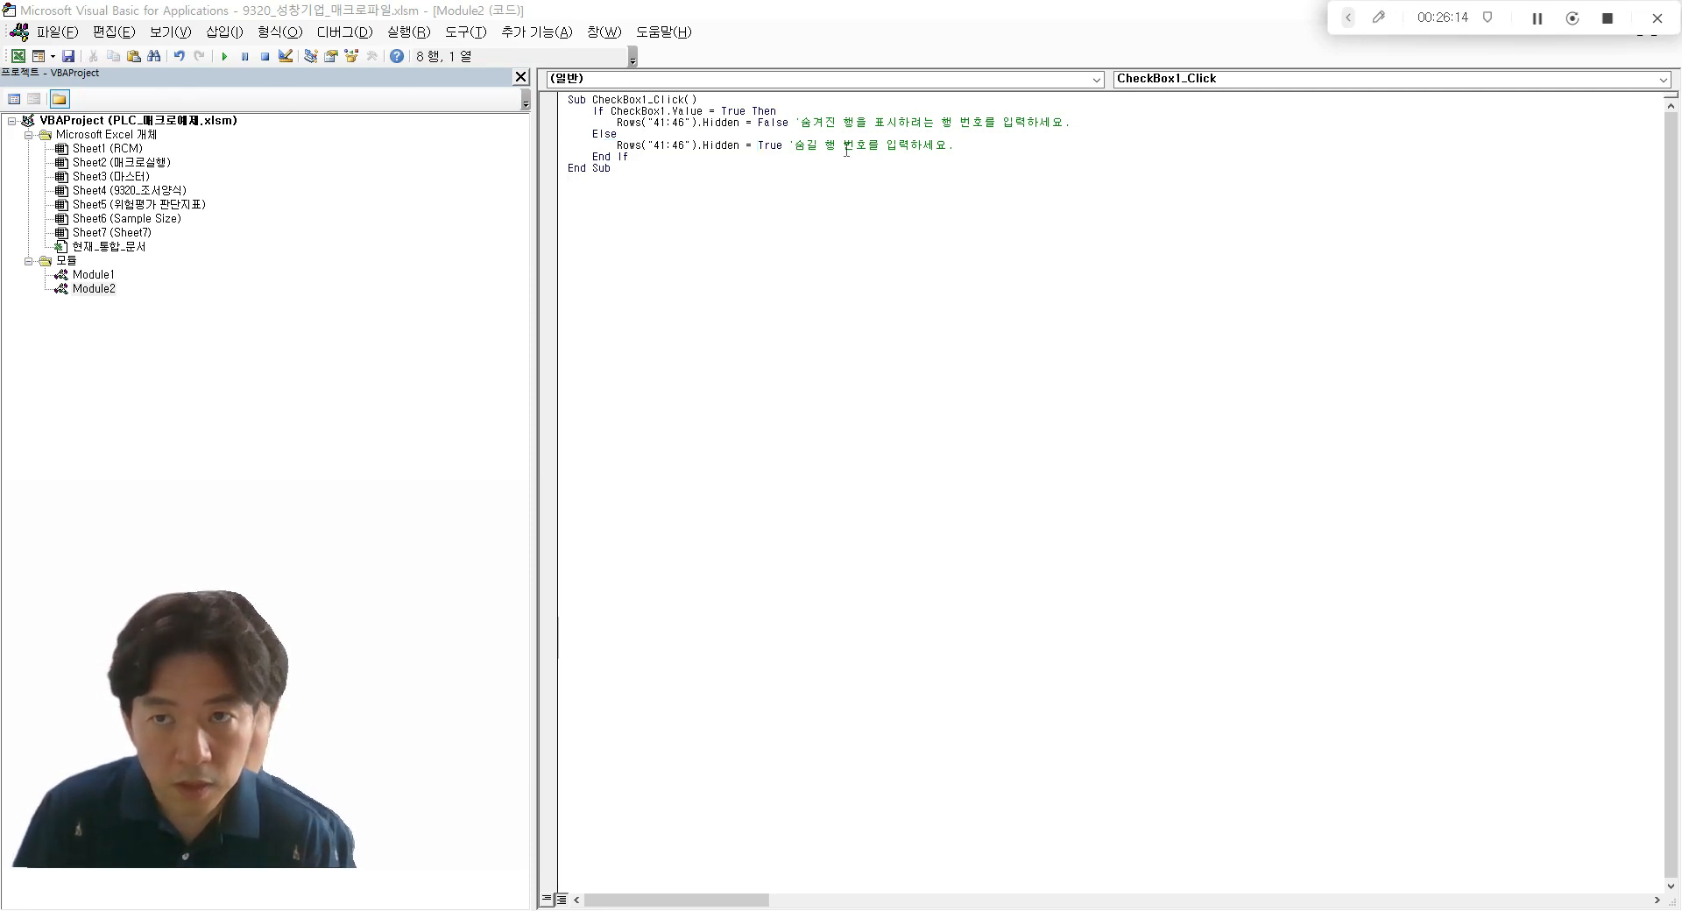
- Switch to Excel and assign the CheckBox1_Click macro to the check box under CPA1
key("alt+Tab")
left_click(488, 367)
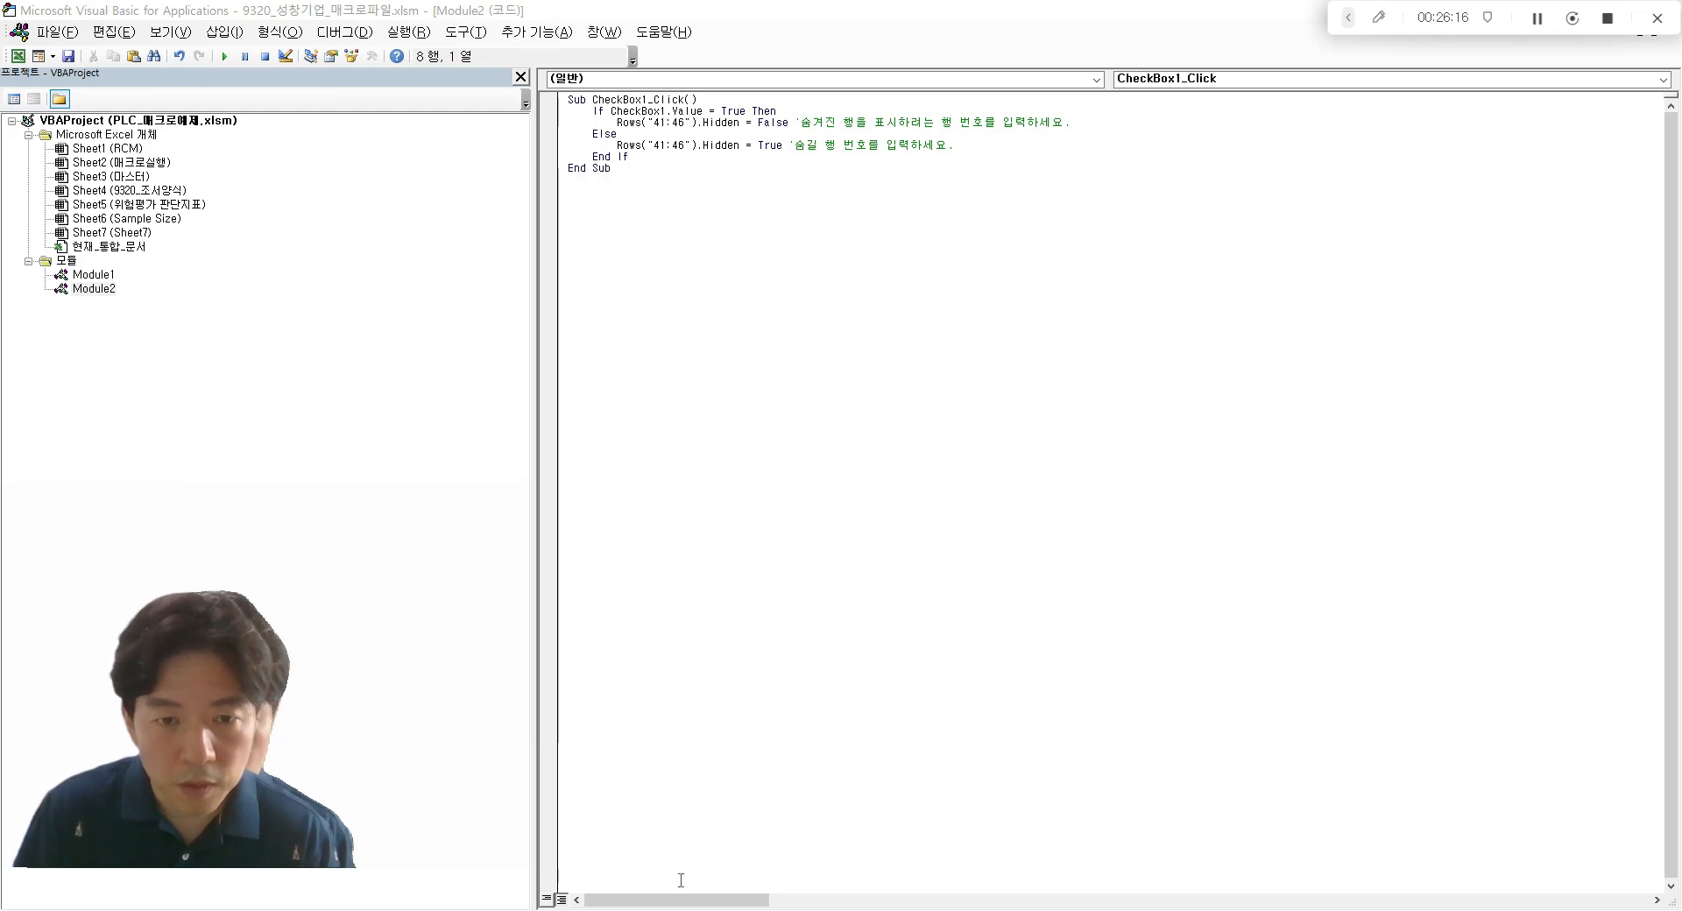
mouse_move(702, 910)
left_click(616, 881)
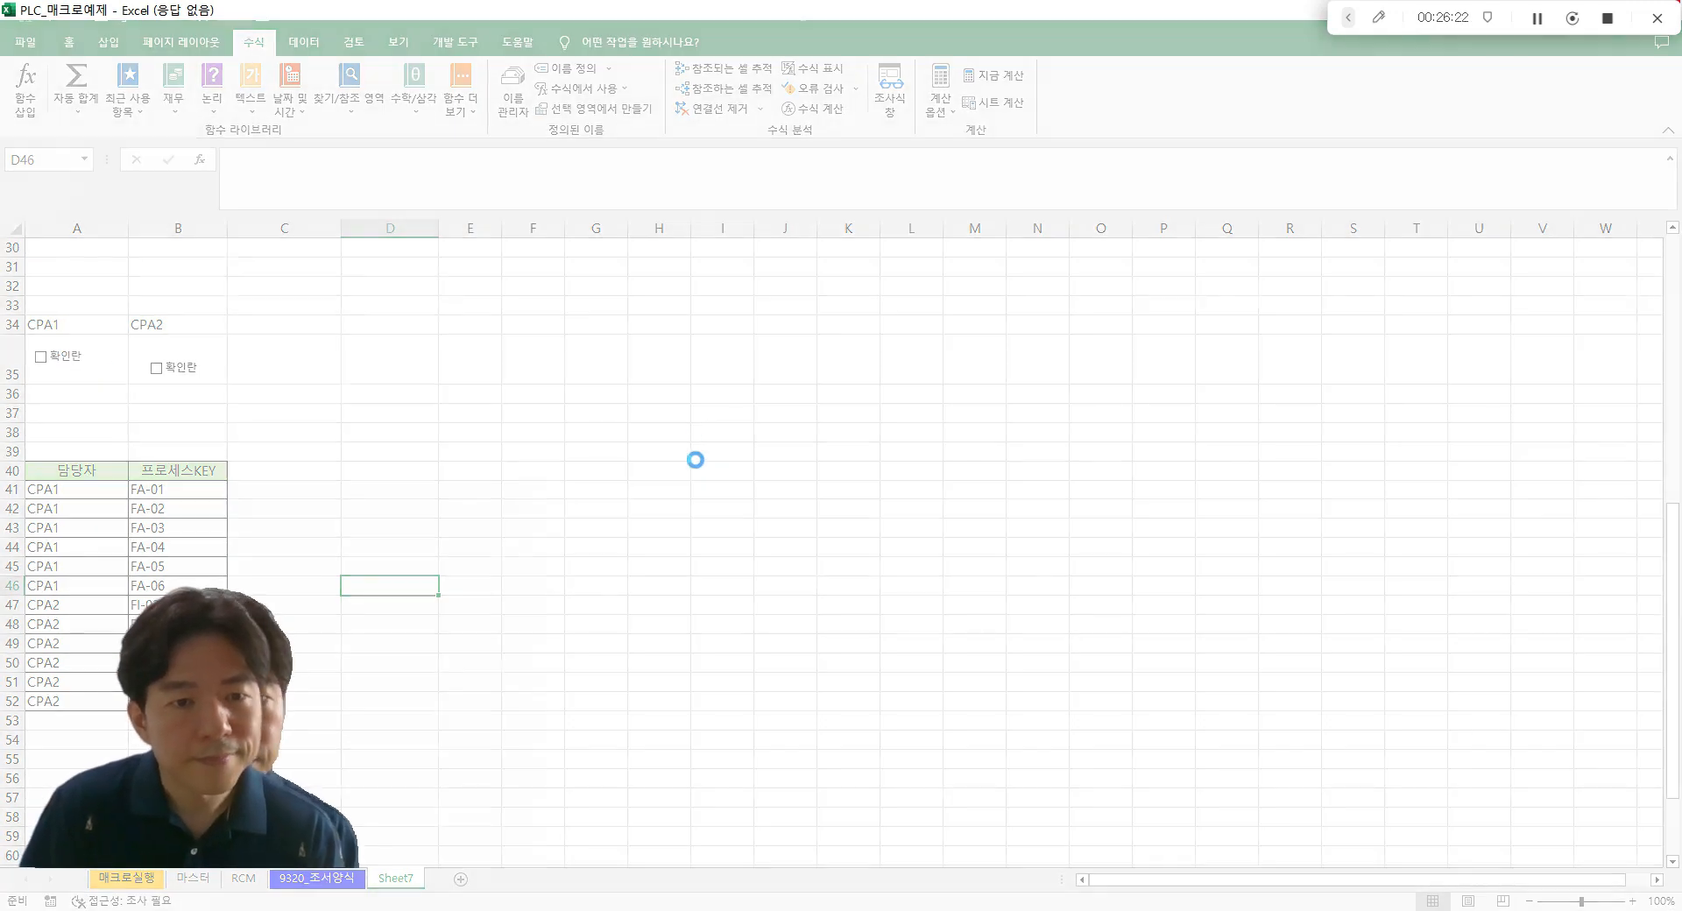
right_click(63, 360)
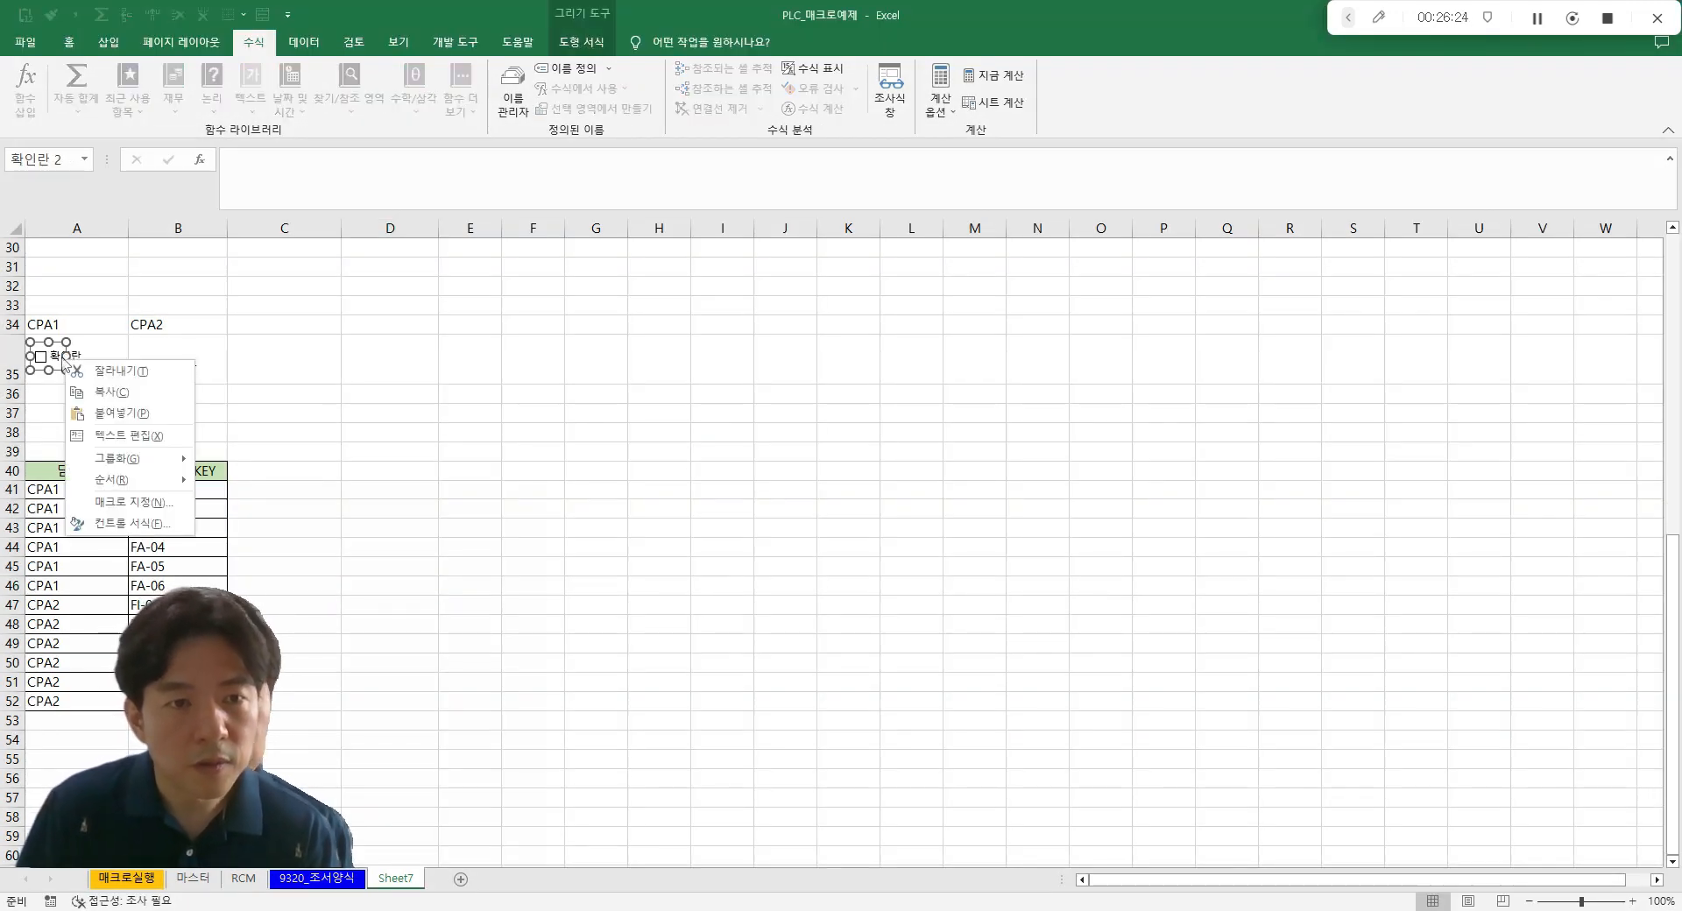
left_click(138, 503)
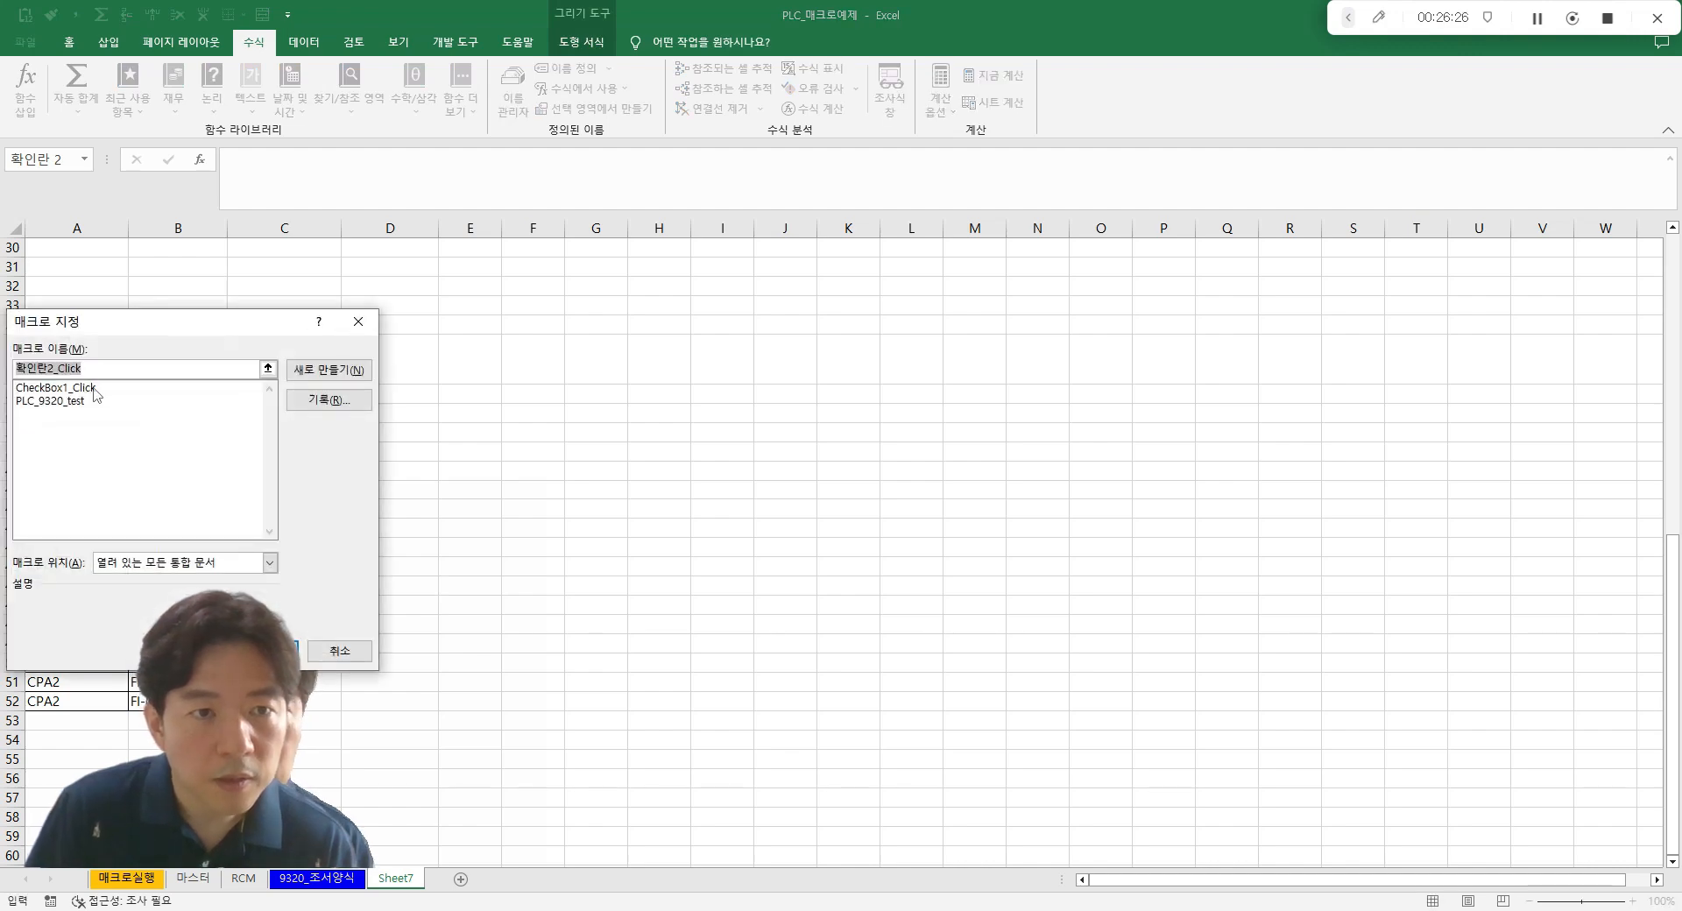
double_click(95, 392)
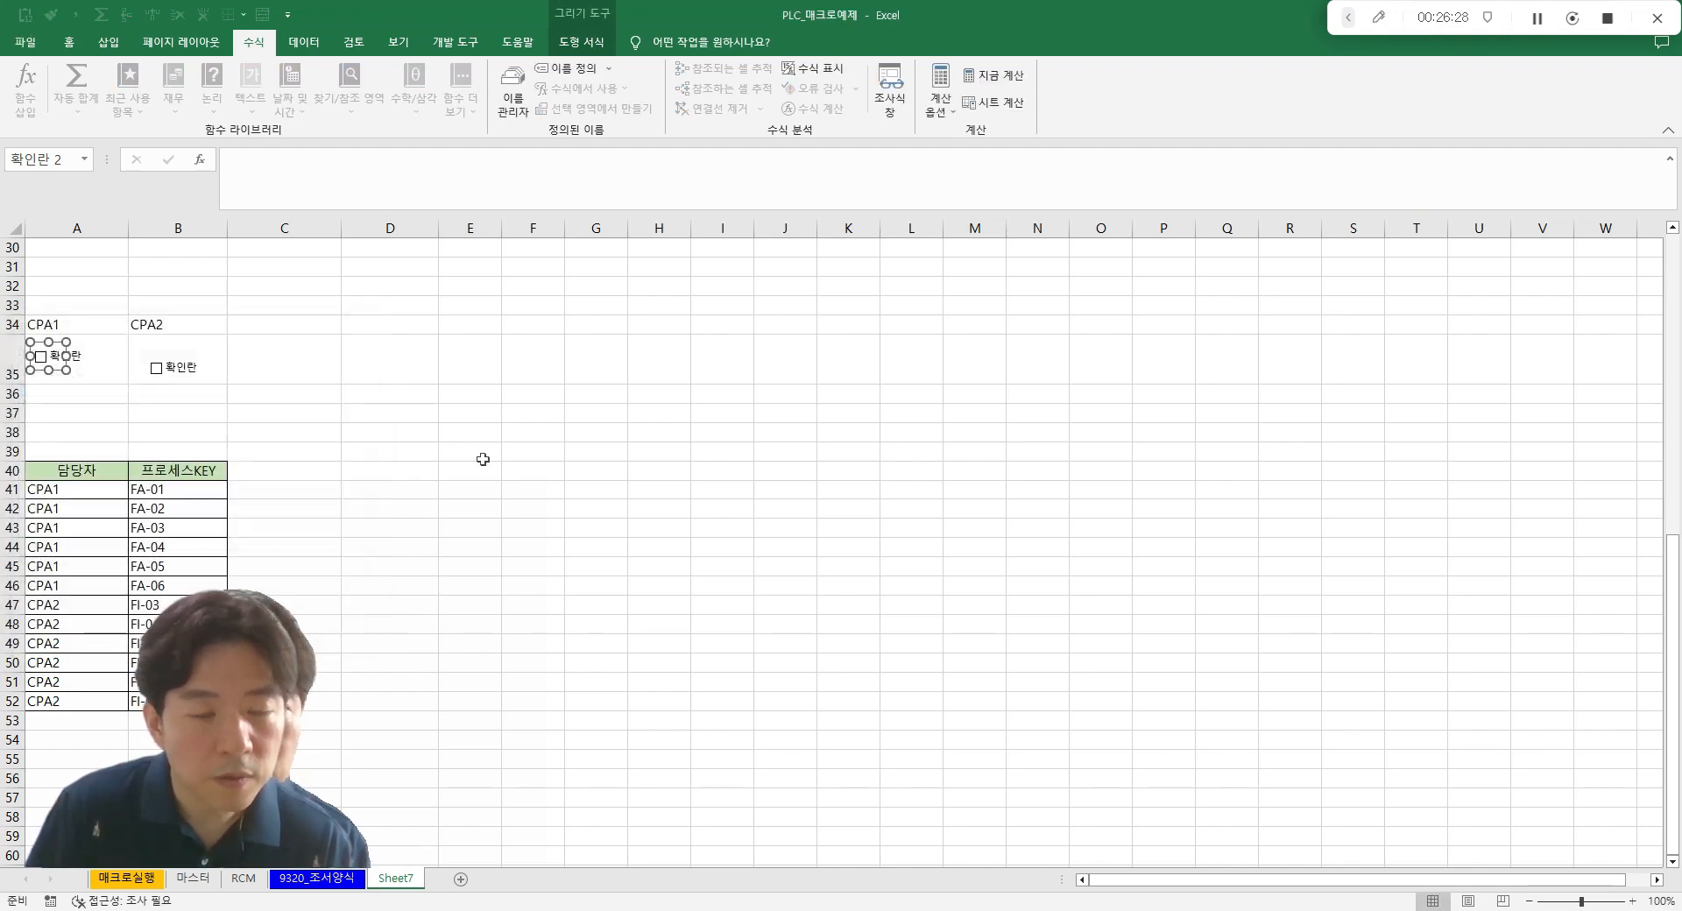
left_click(517, 454)
- Test the CPA1 check box by ticking it, and inspect the macro's If line in debug mode before closing the Visual Basic editor
left_click(40, 356)
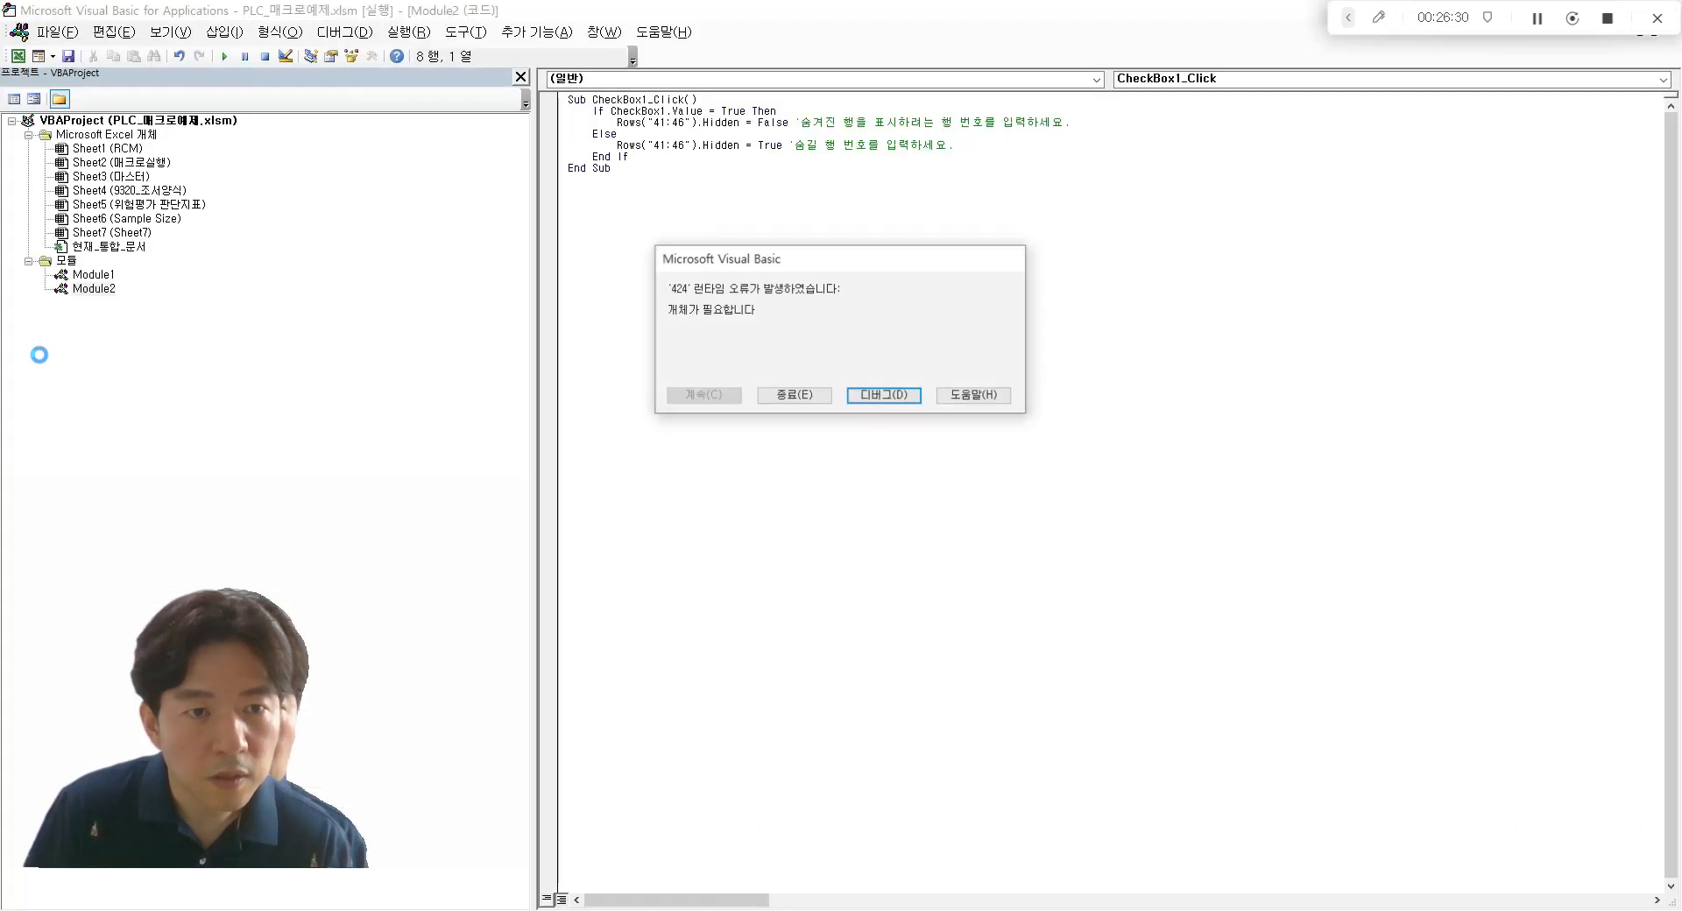
left_click(886, 397)
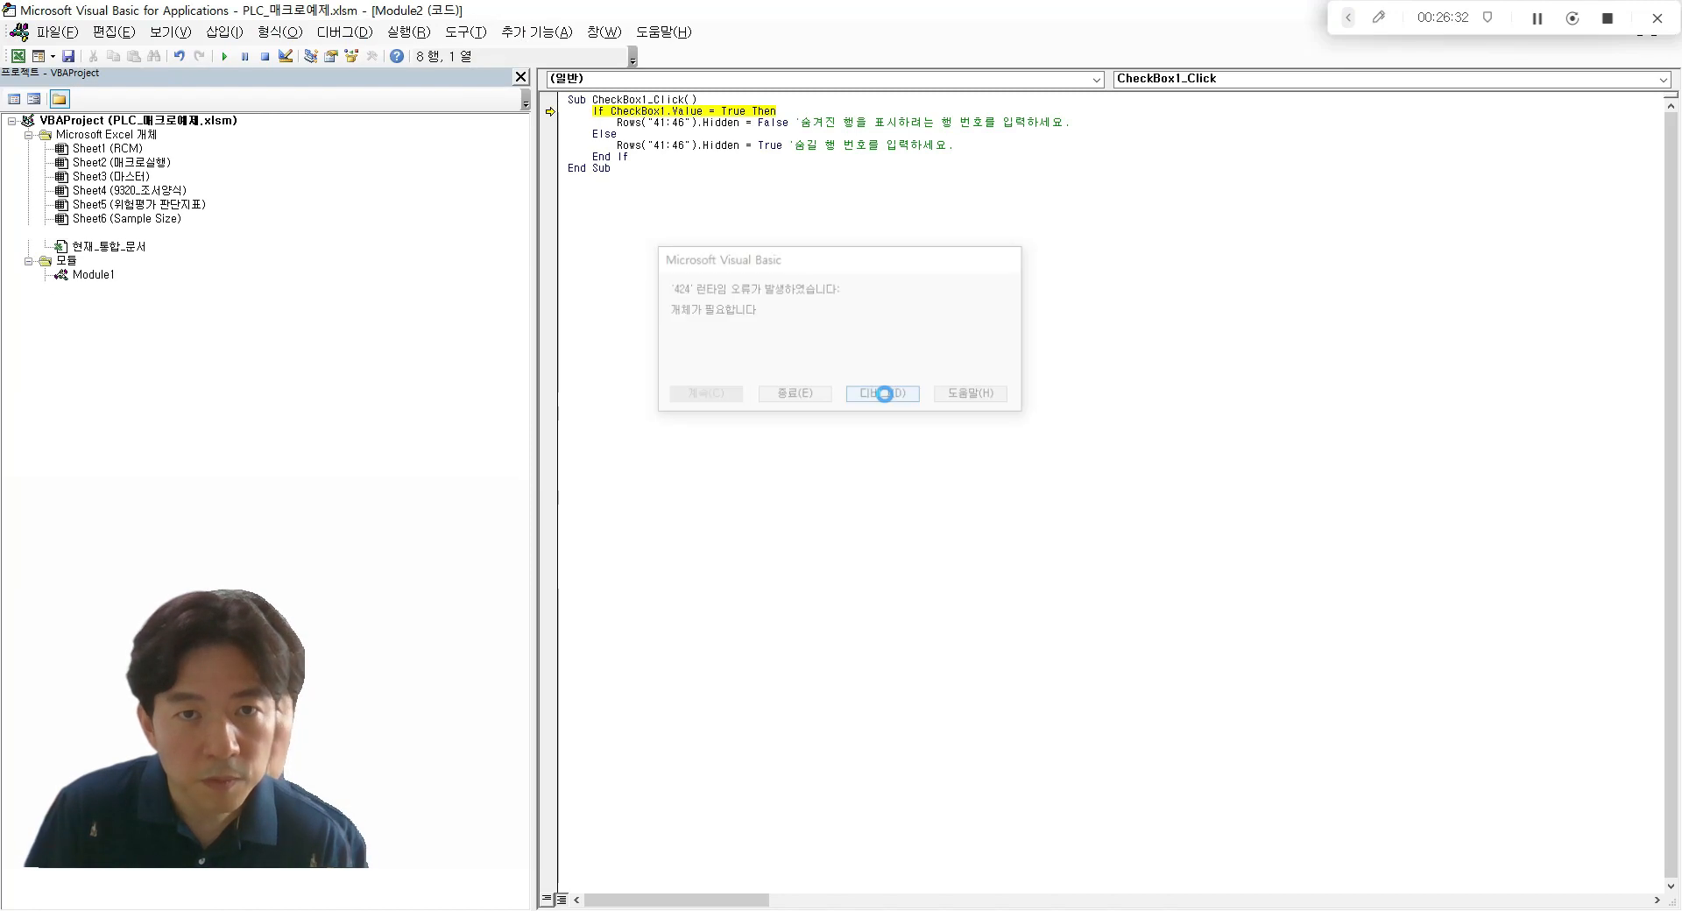
left_click(705, 111)
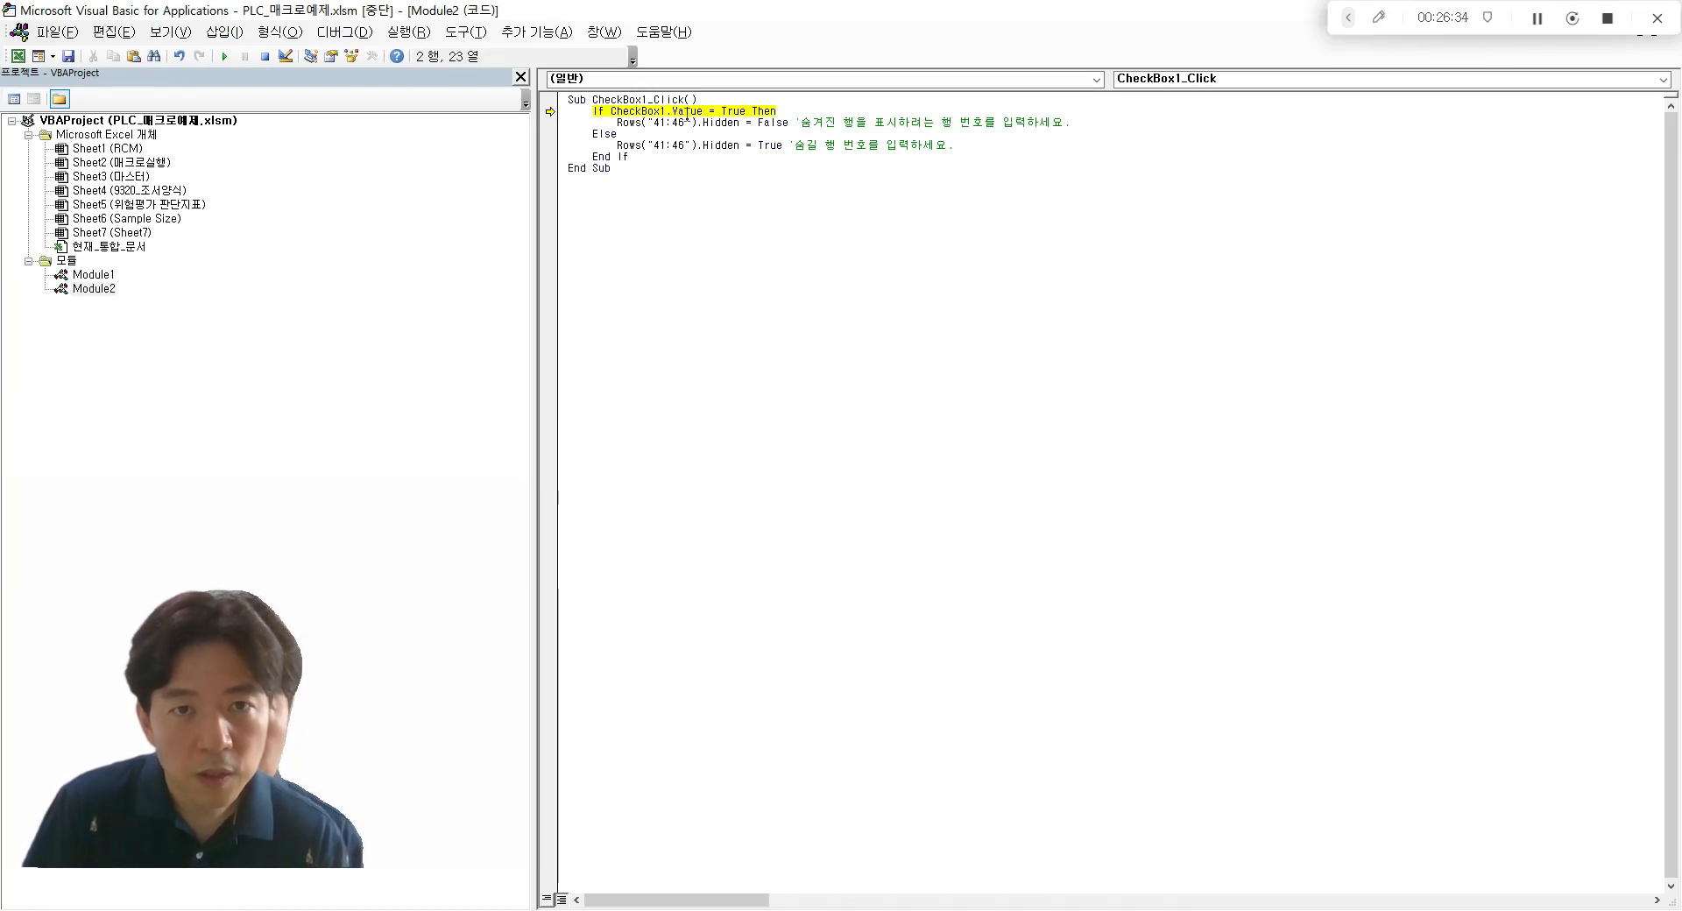
double_click(1058, 21)
left_click(1629, 95)
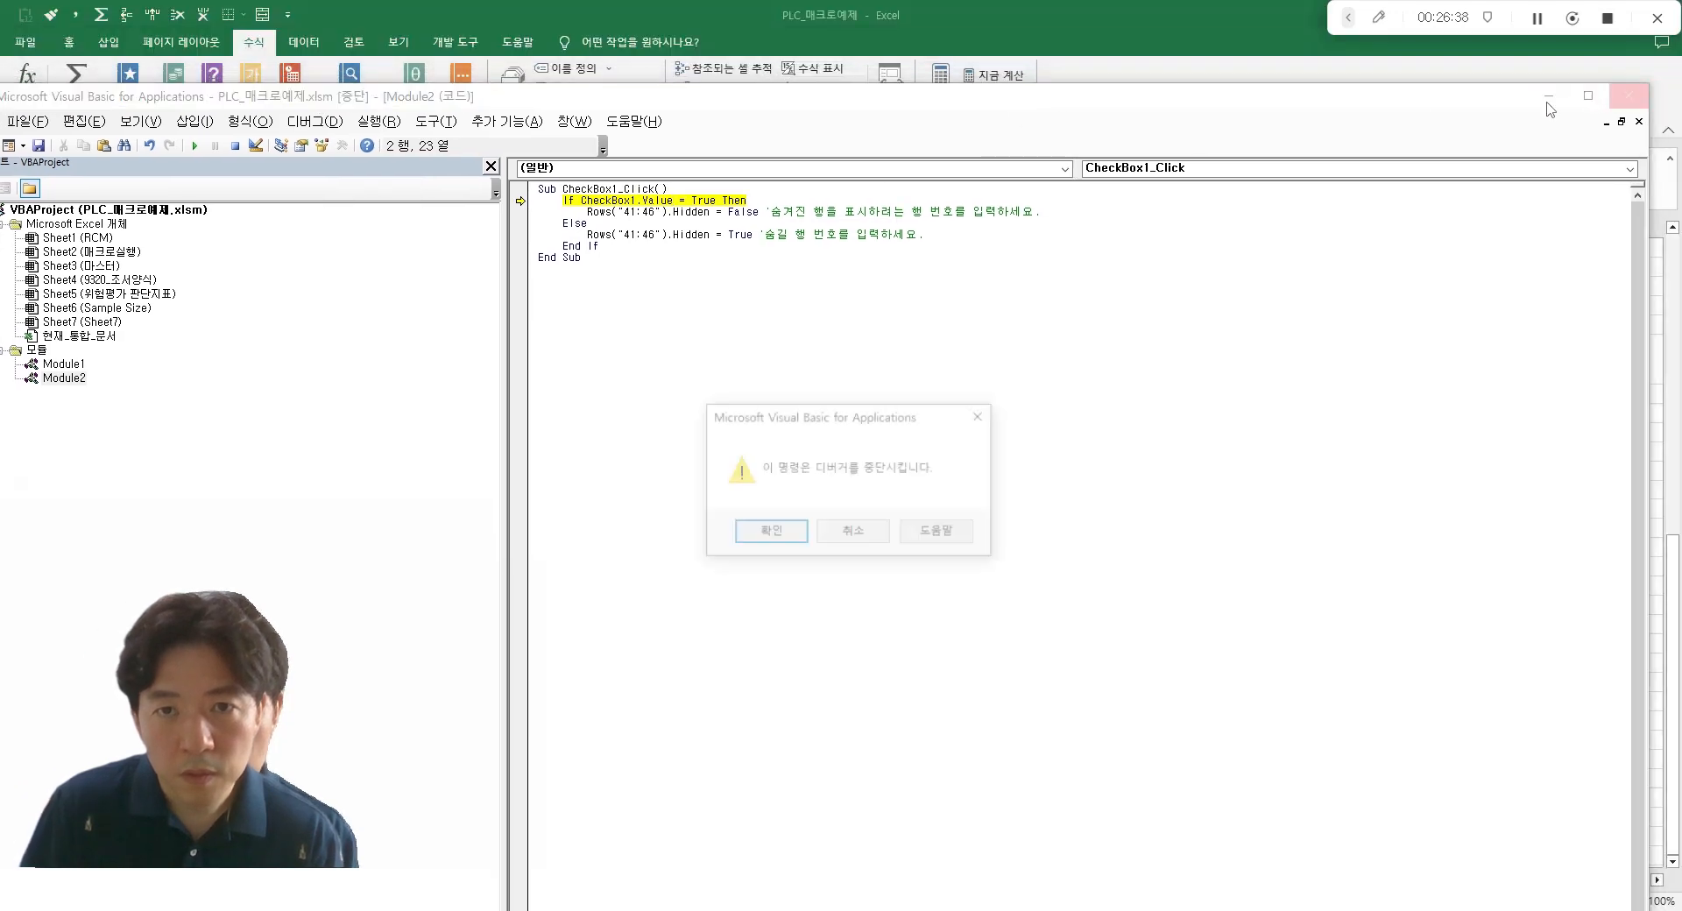
left_click(776, 531)
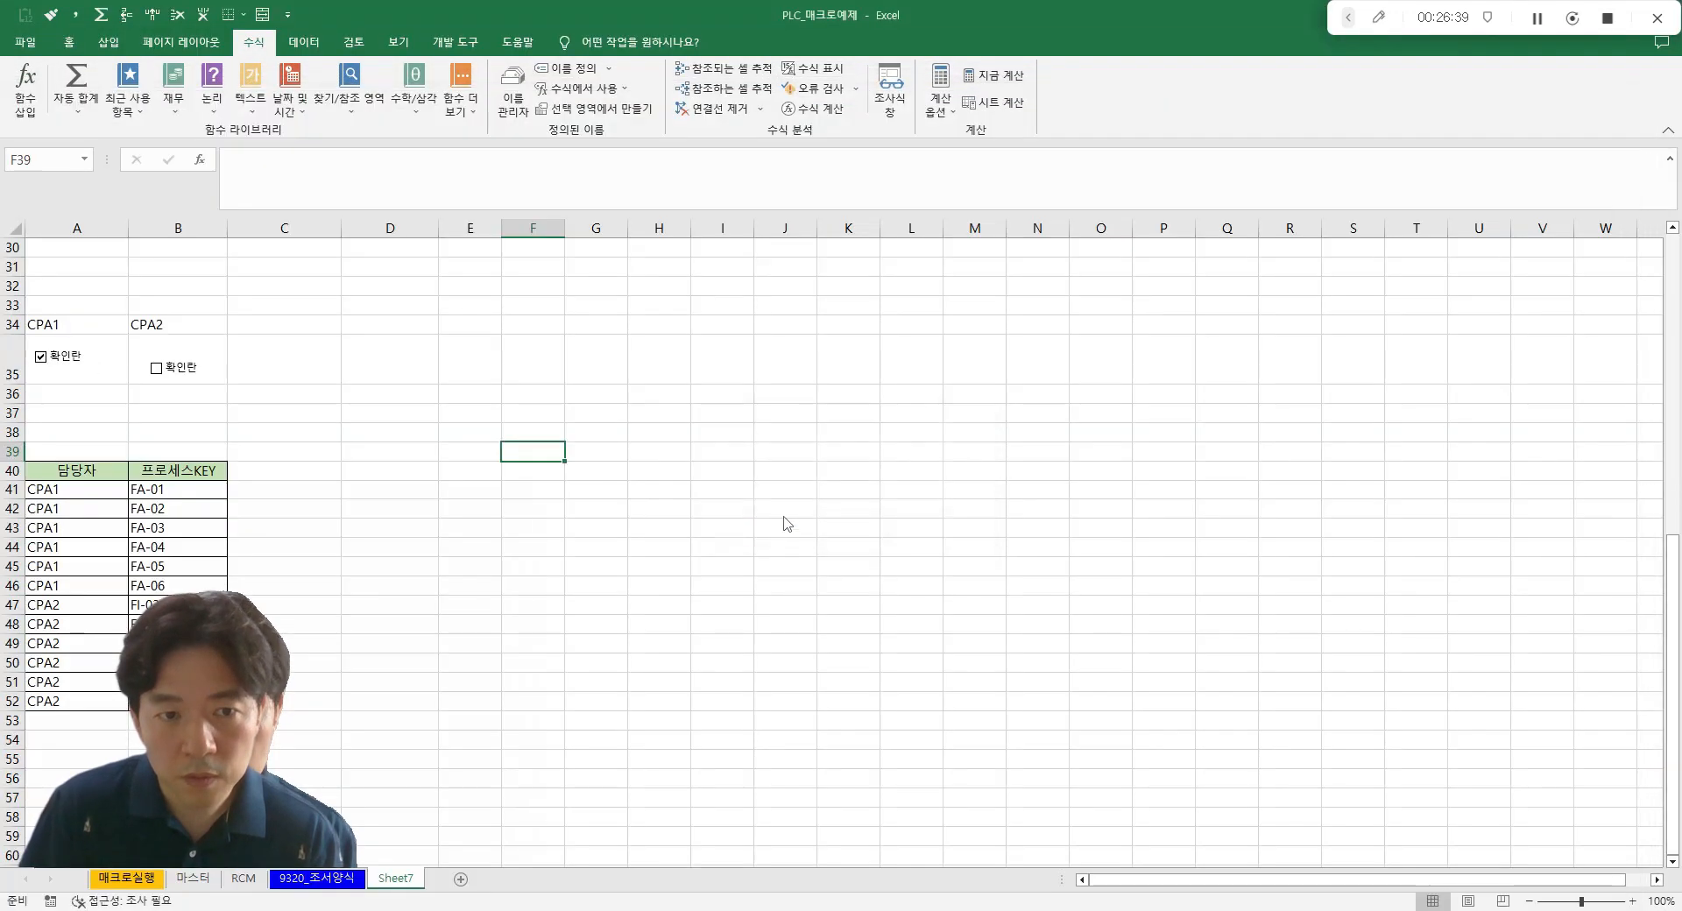
- Test the CPA1 check box again by unticking it, and end the macro run
left_click(594, 530)
scroll(191, 449, "up", 2)
left_click(41, 472)
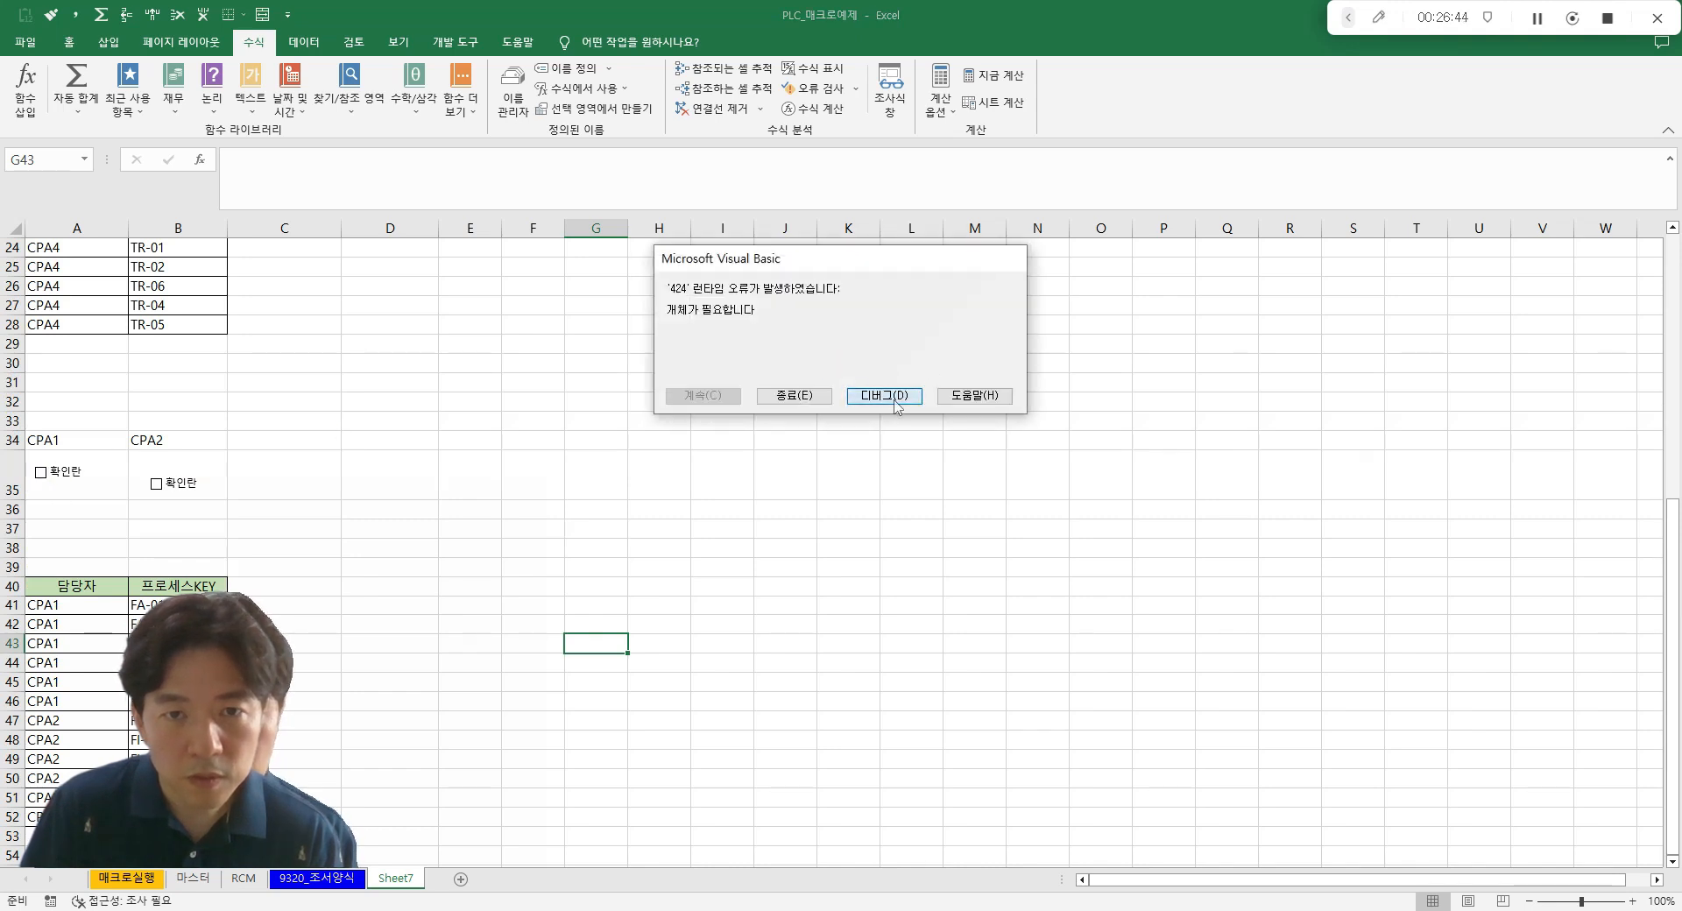
left_click(798, 399)
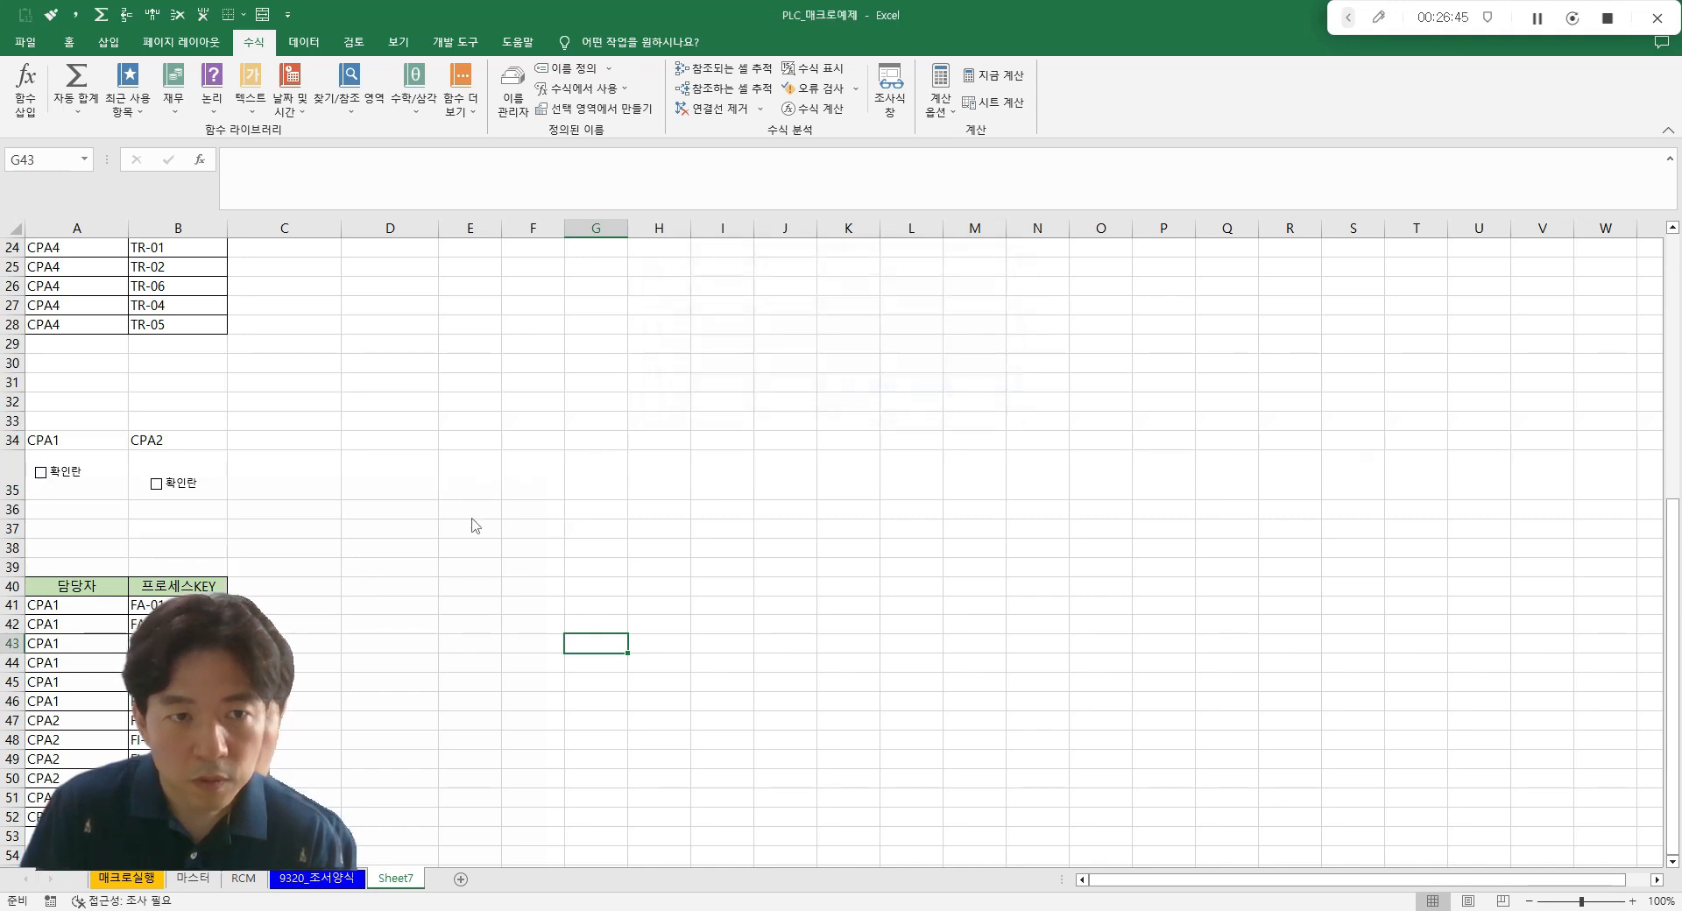
- Open the control formatting settings of the CPA1 check box and start editing its cell link
left_click(52, 442)
right_click(53, 441)
right_click(41, 472)
right_click(42, 473)
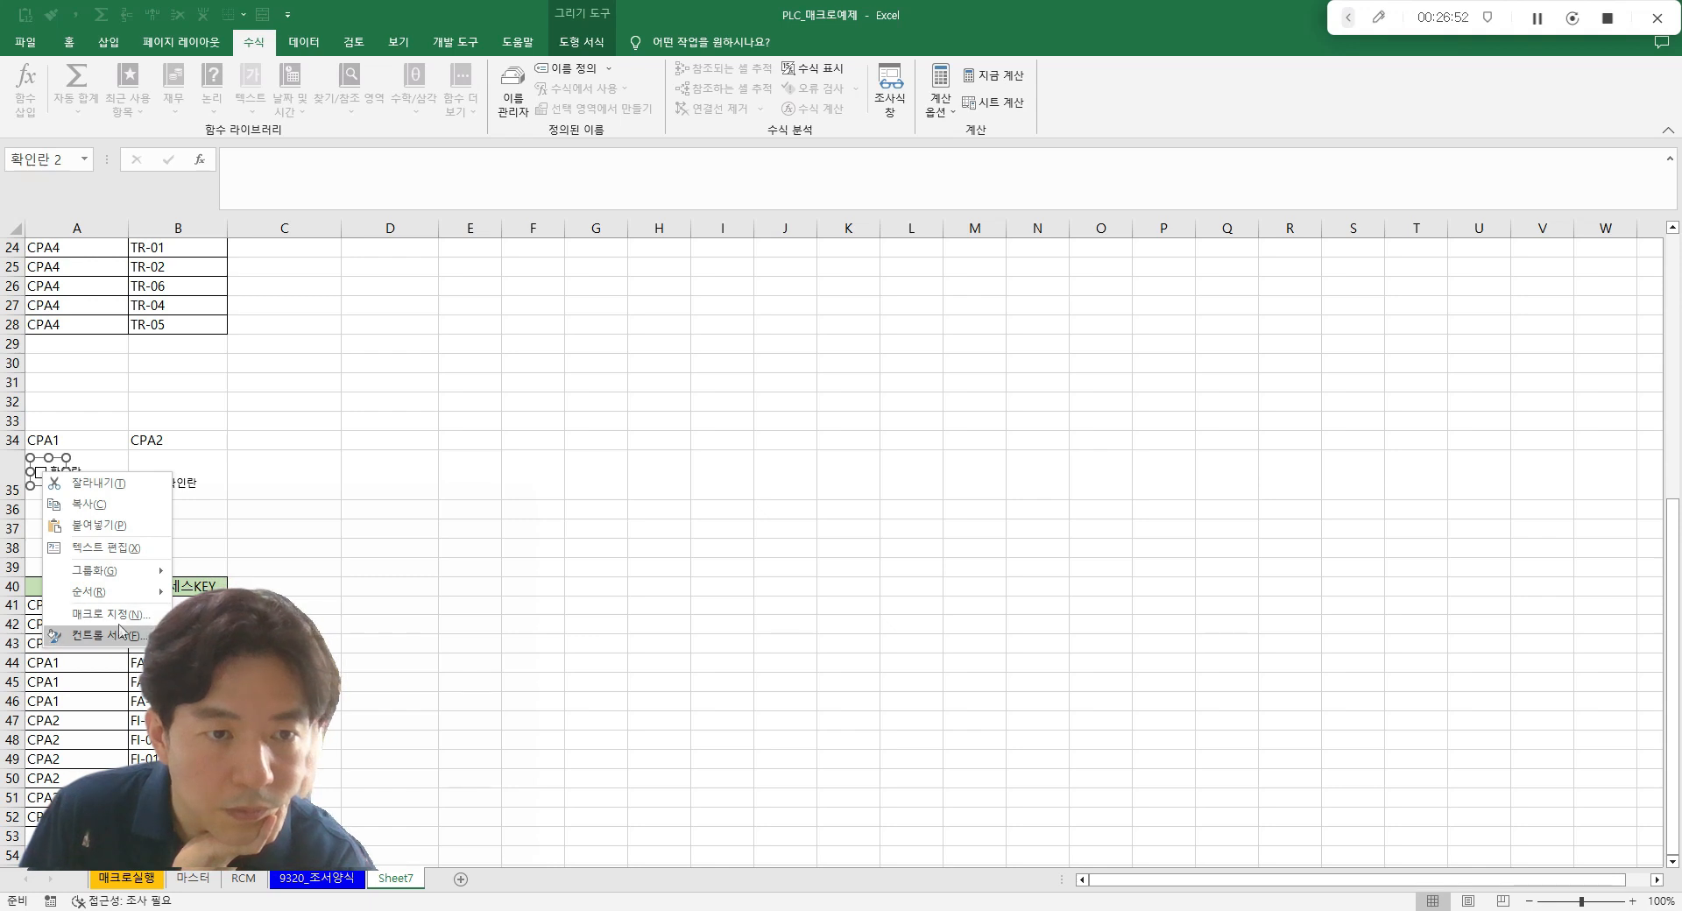
left_click(123, 639)
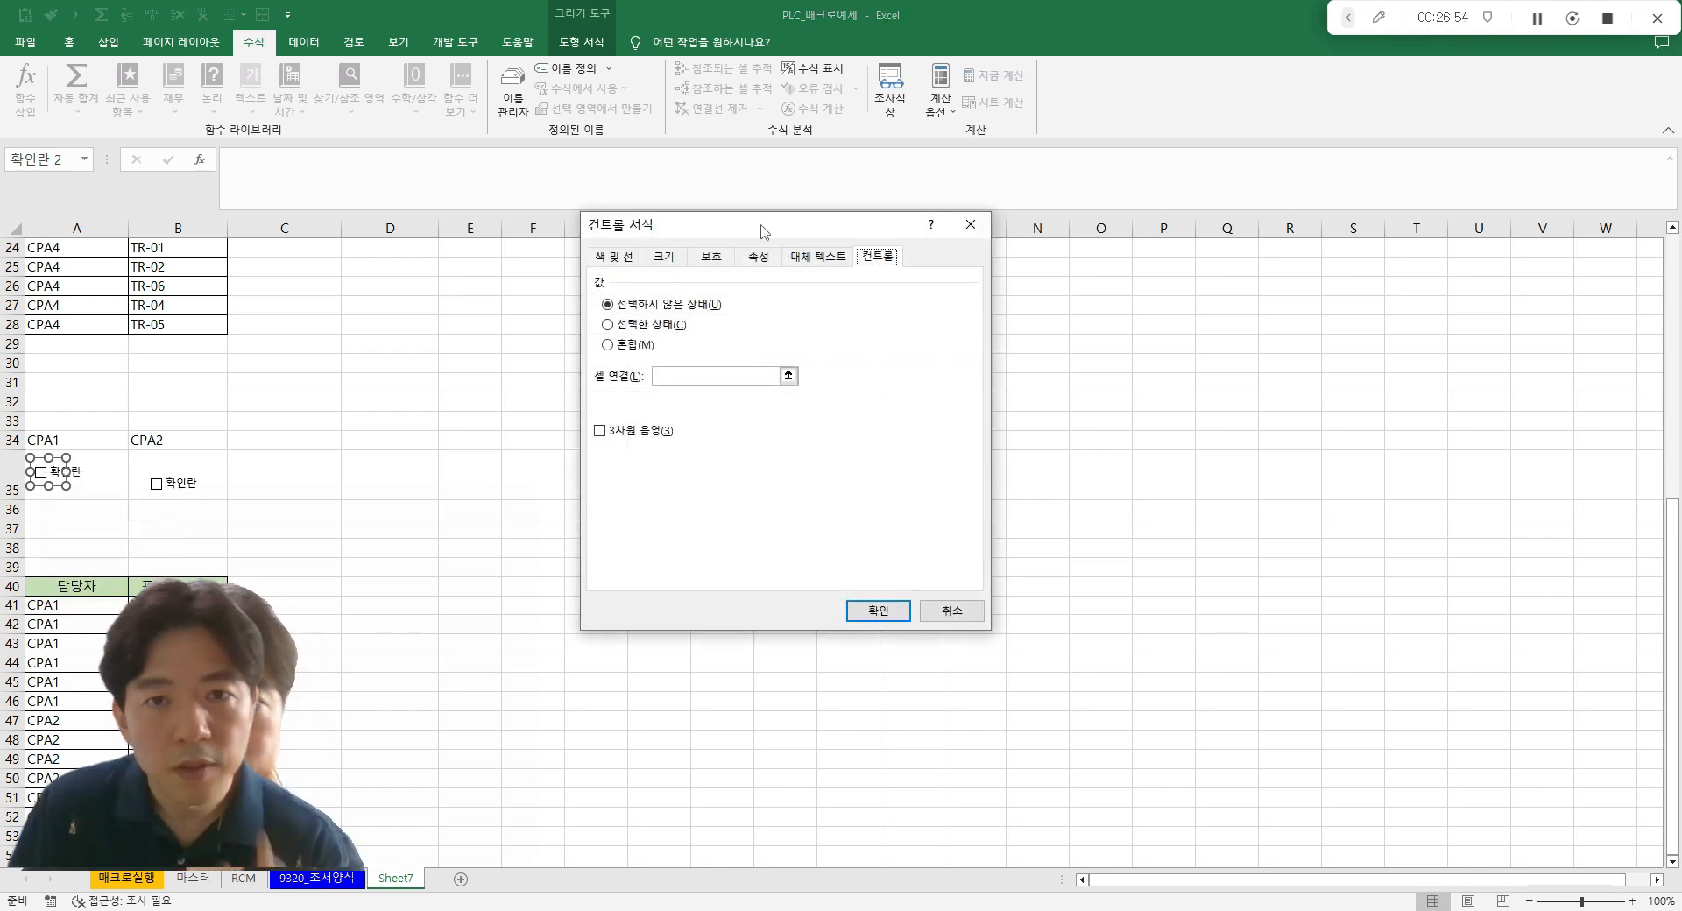
left_click(754, 376)
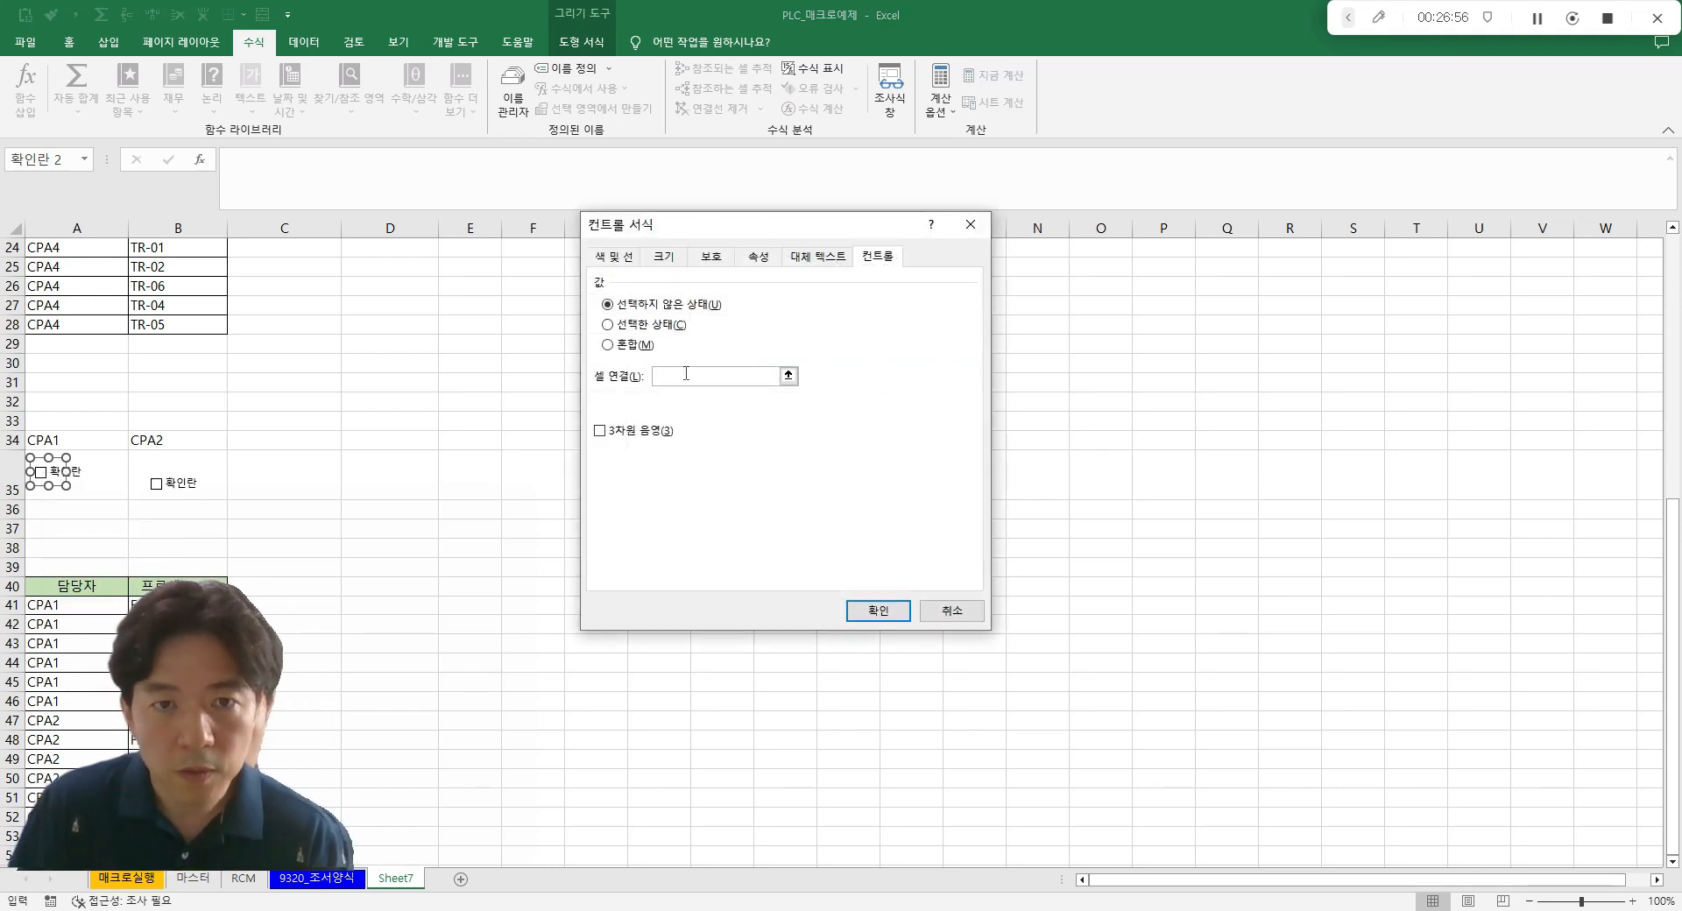
- Link the check box under CPA1 to cell $A$35 in its control settings
left_click(112, 514)
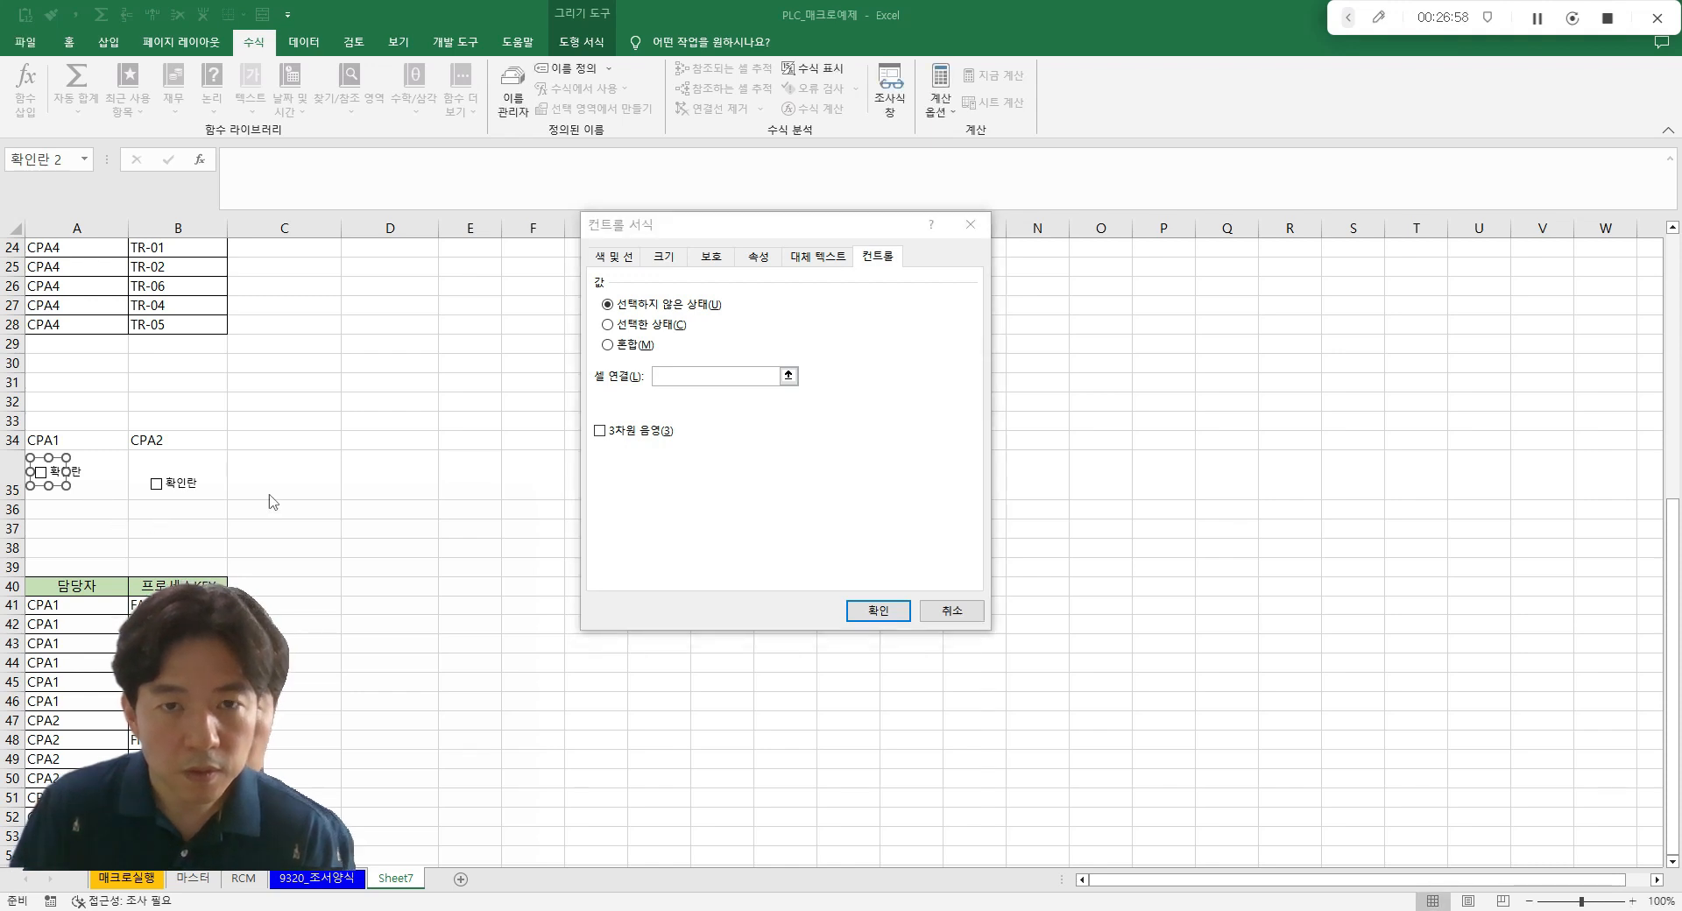
left_click(685, 377)
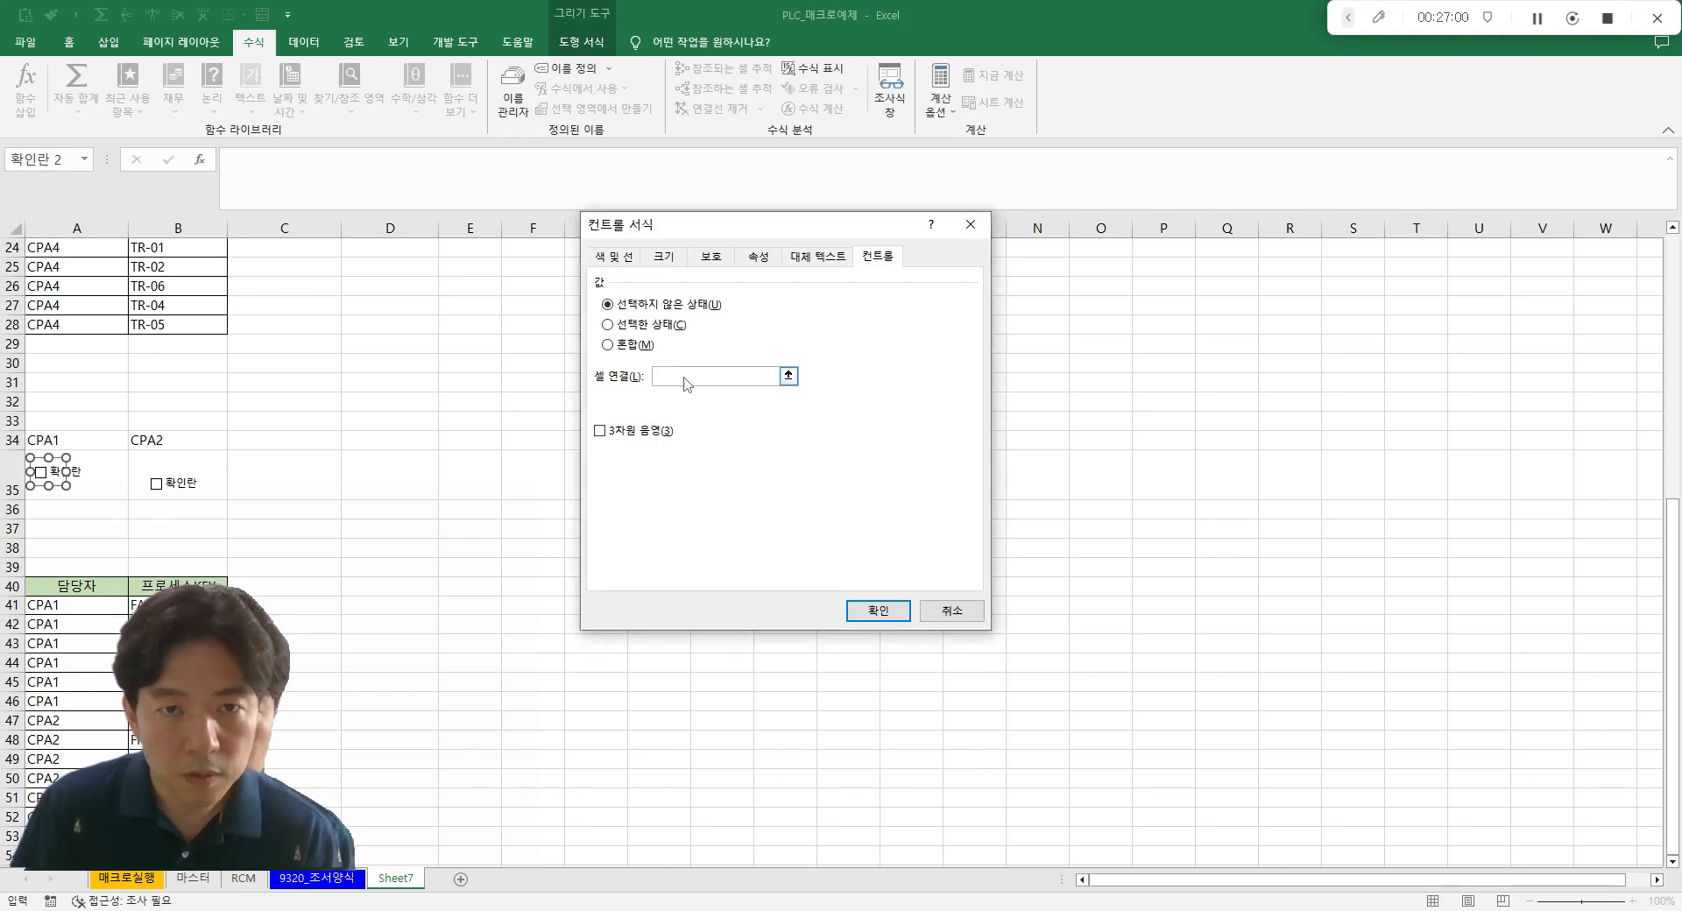
left_click(304, 477)
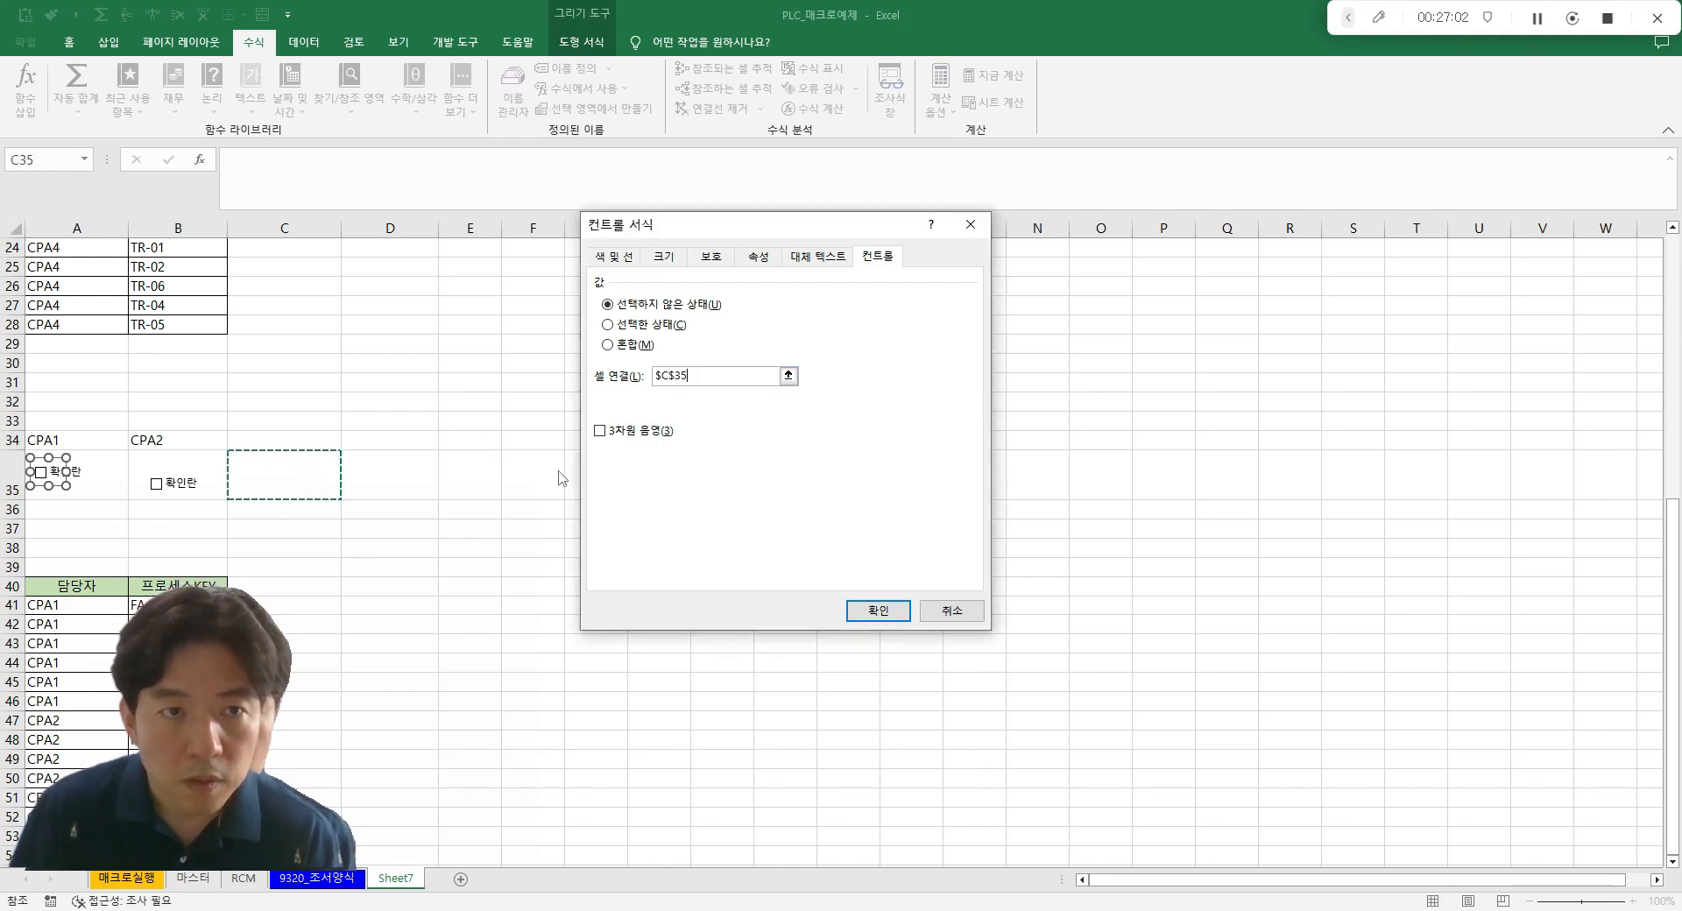
left_click(670, 376)
type("ㅁ")
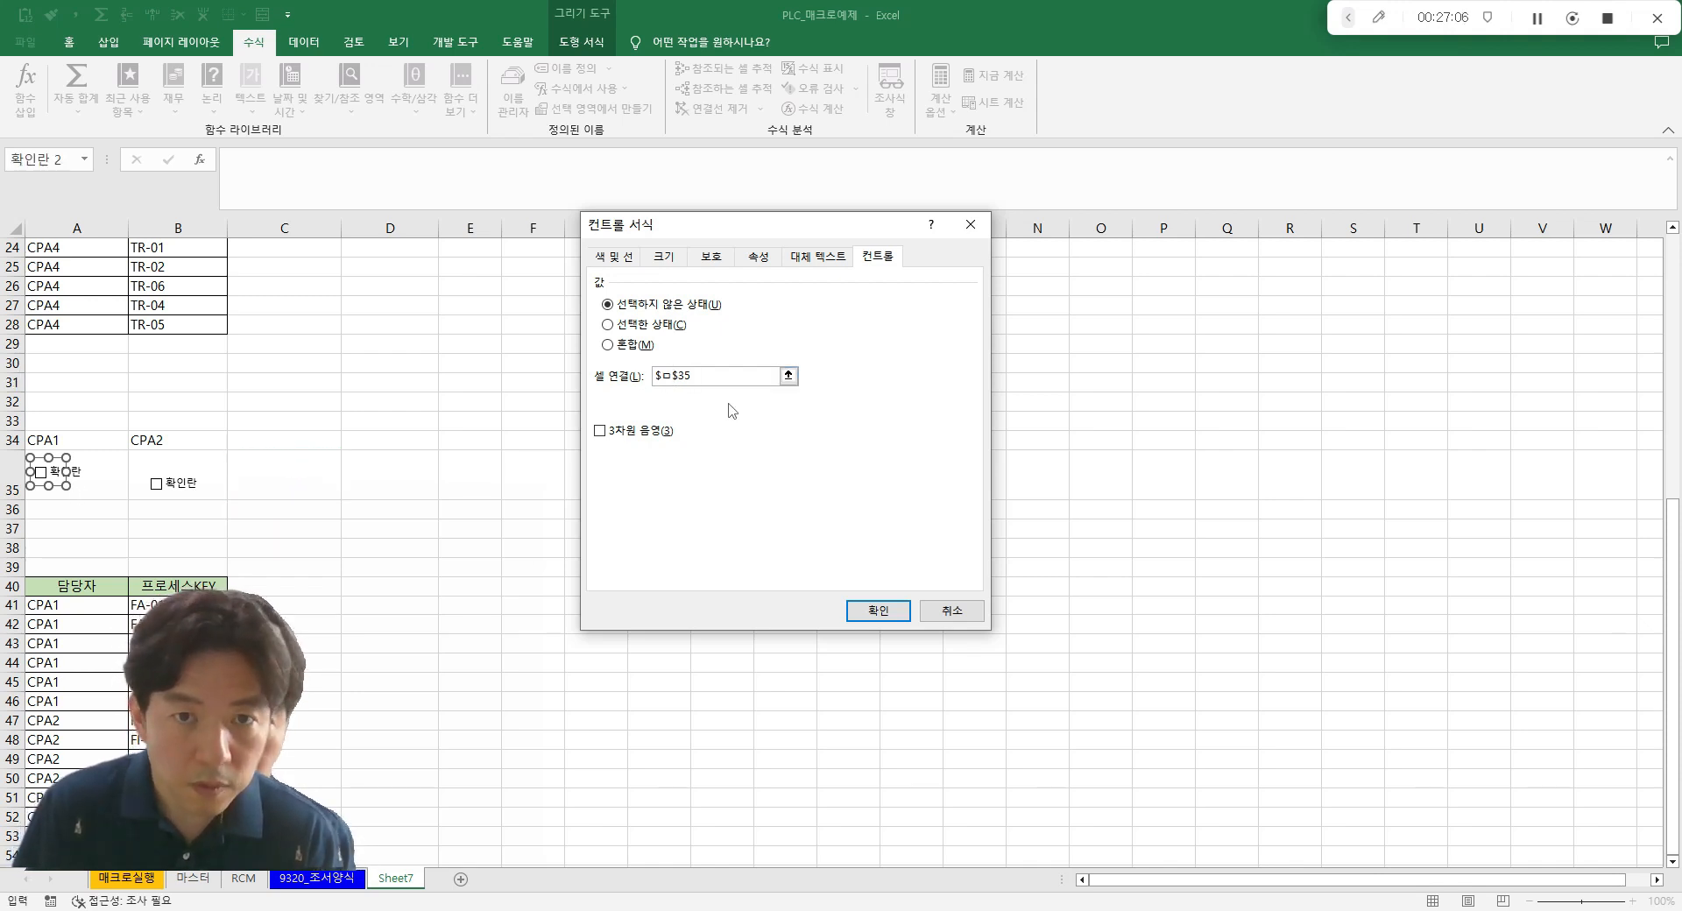
key("BackSpace")
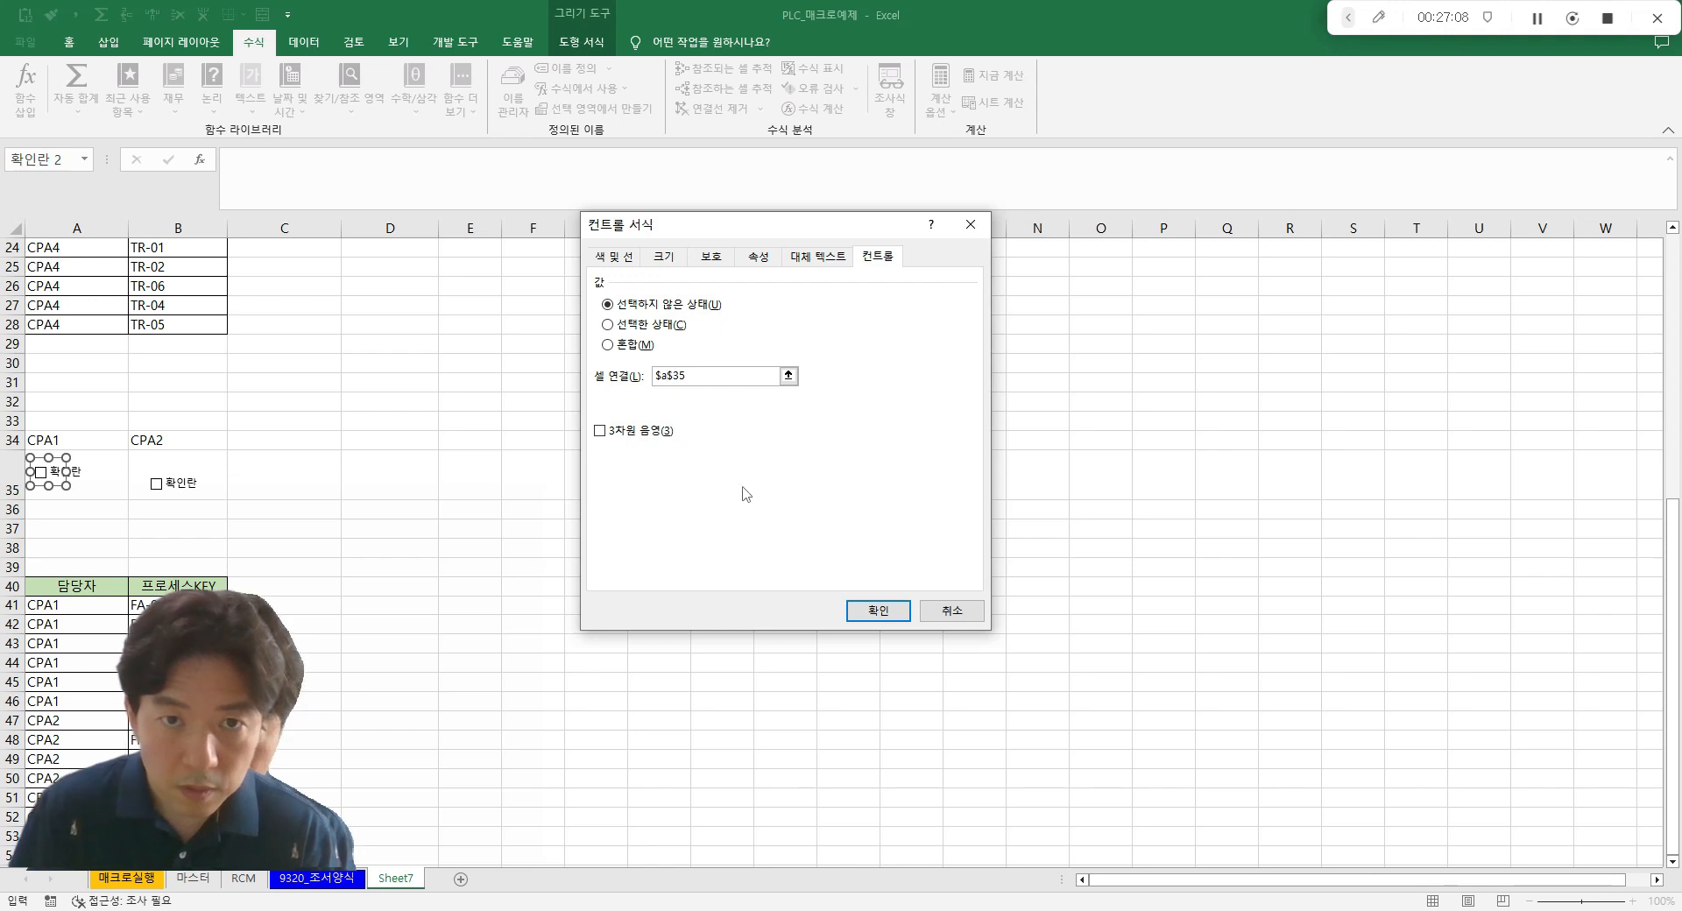
left_click(877, 611)
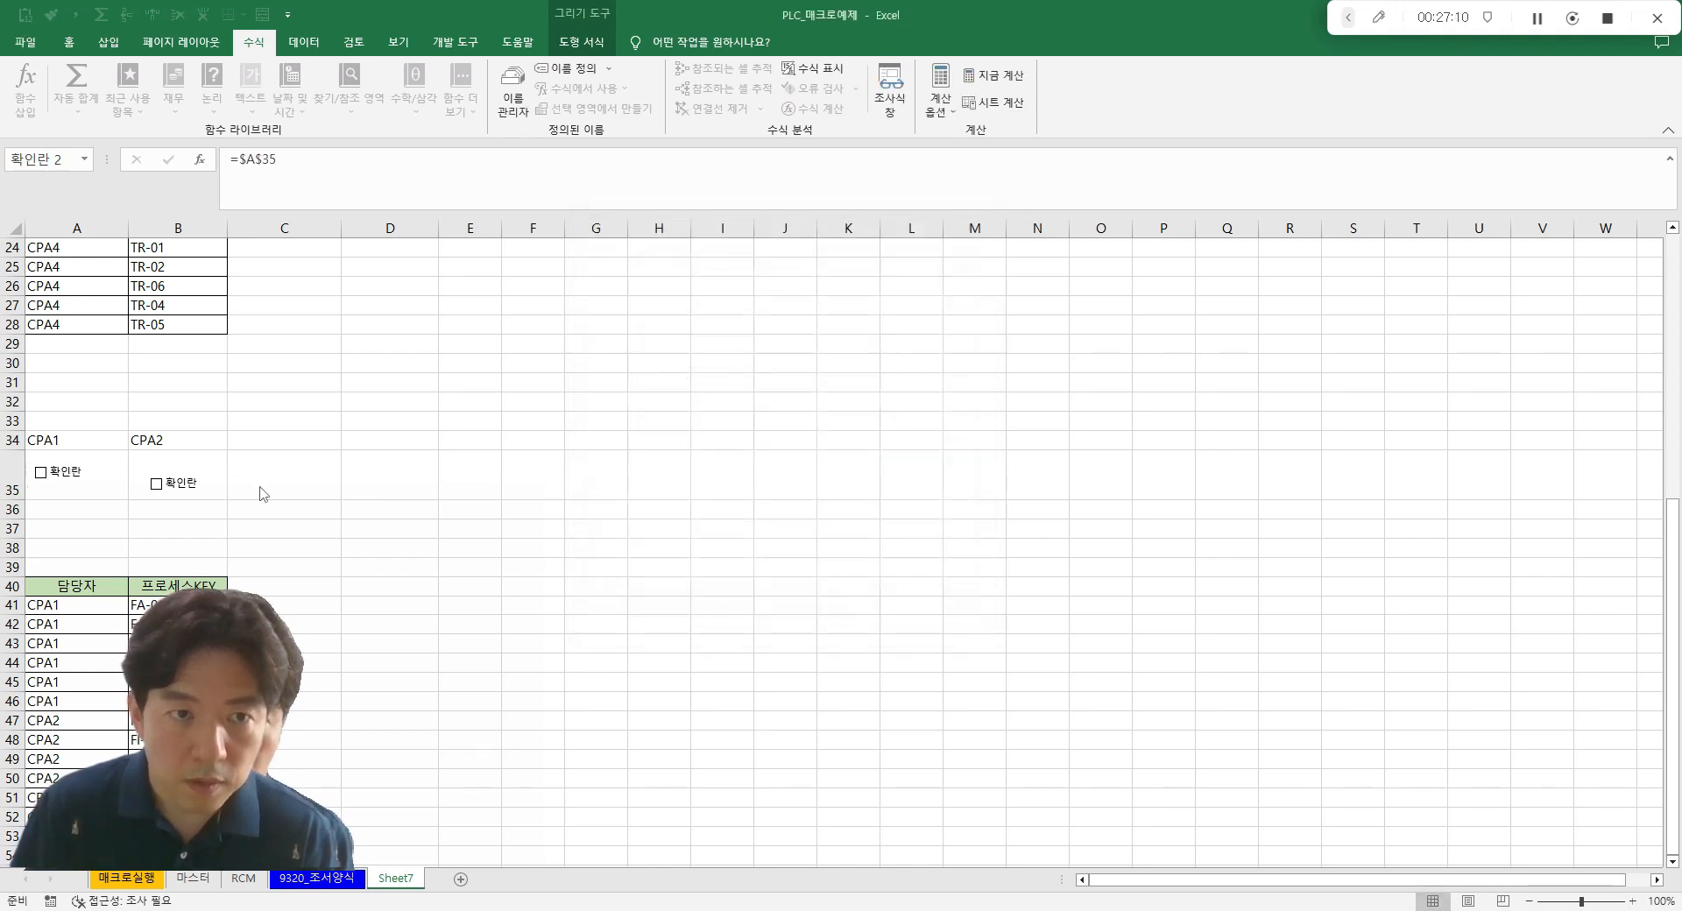
- Recheck the control settings of the check box under CPA1, then deselect it
left_click(41, 474, "ctrl")
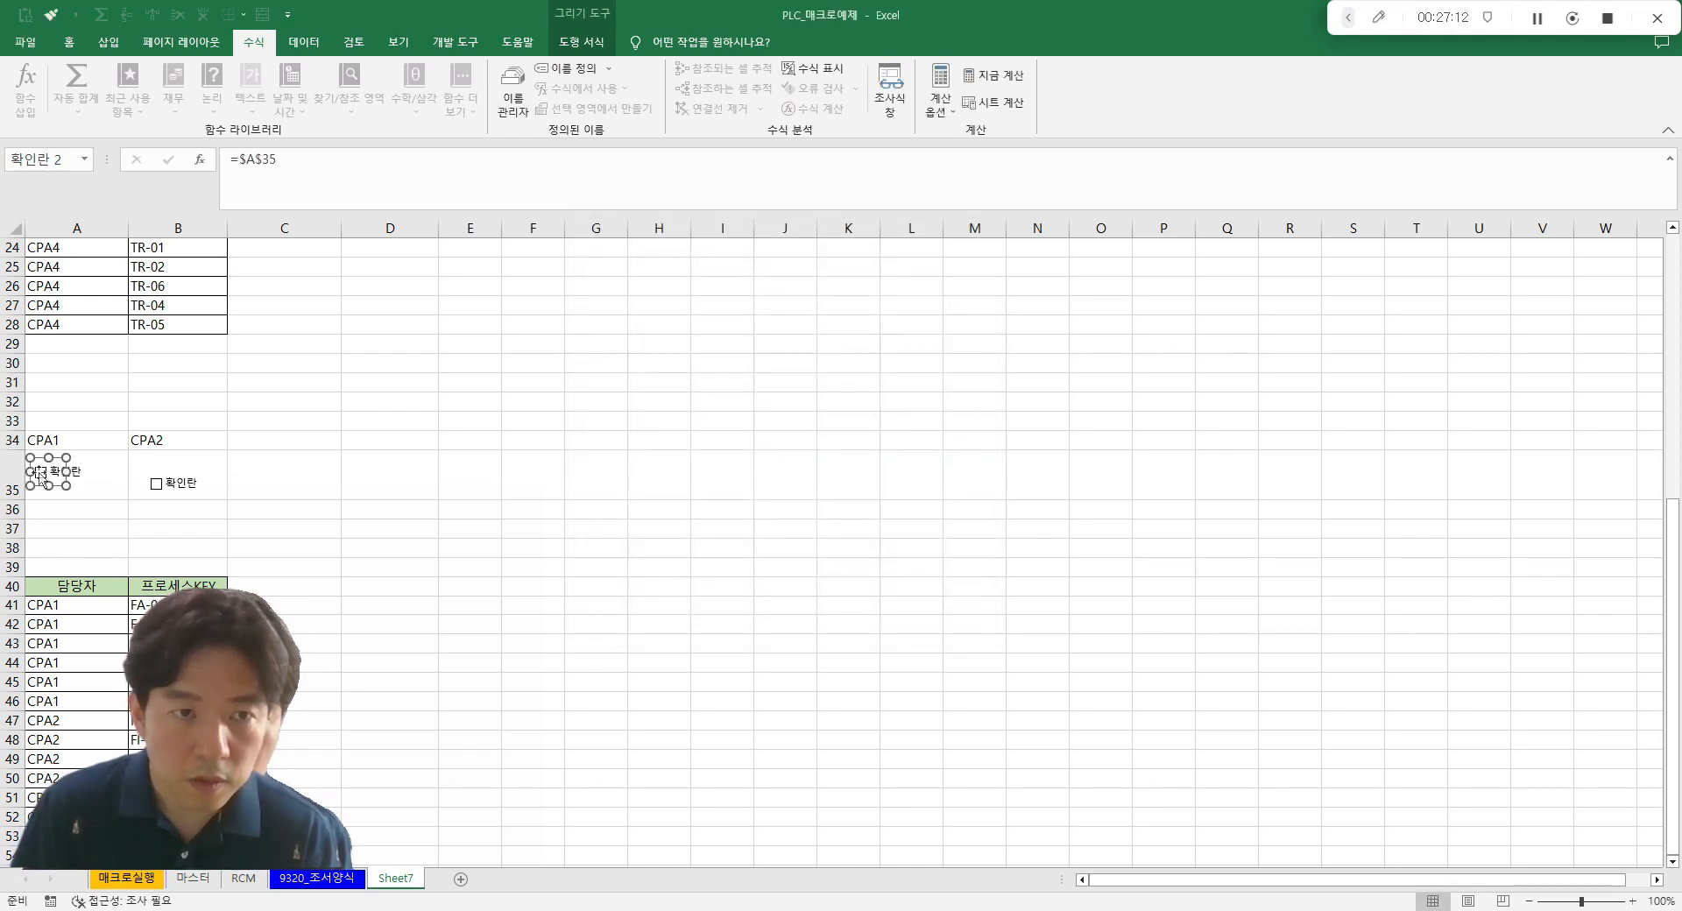
key("ctrl+1")
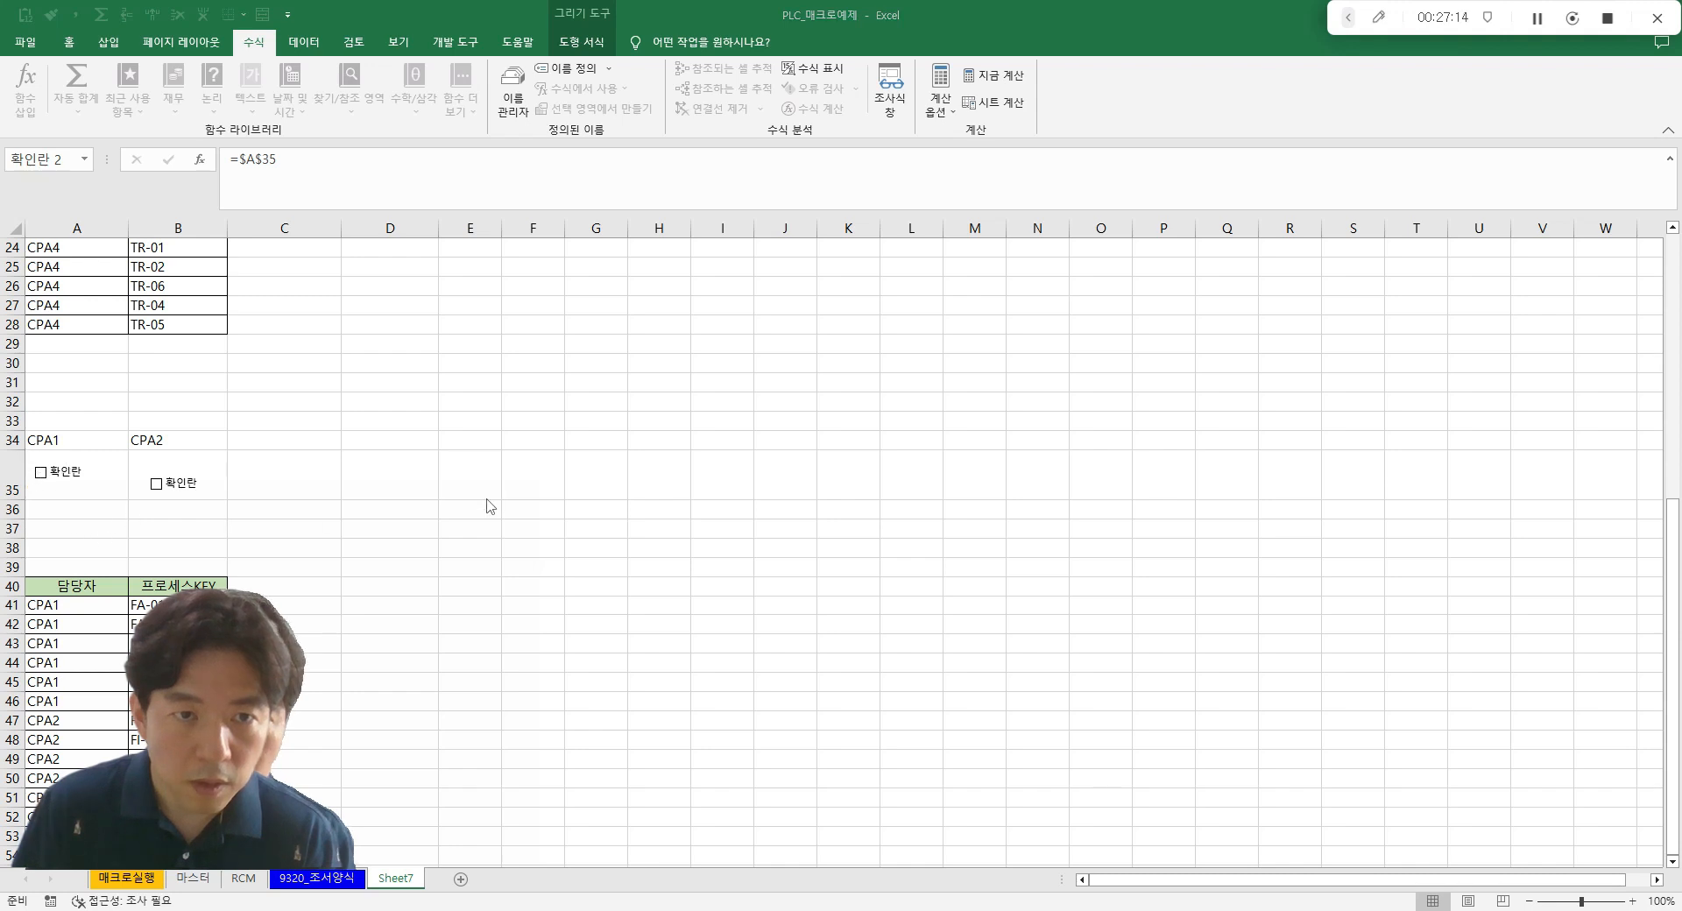
left_click(48, 477, "ctrl")
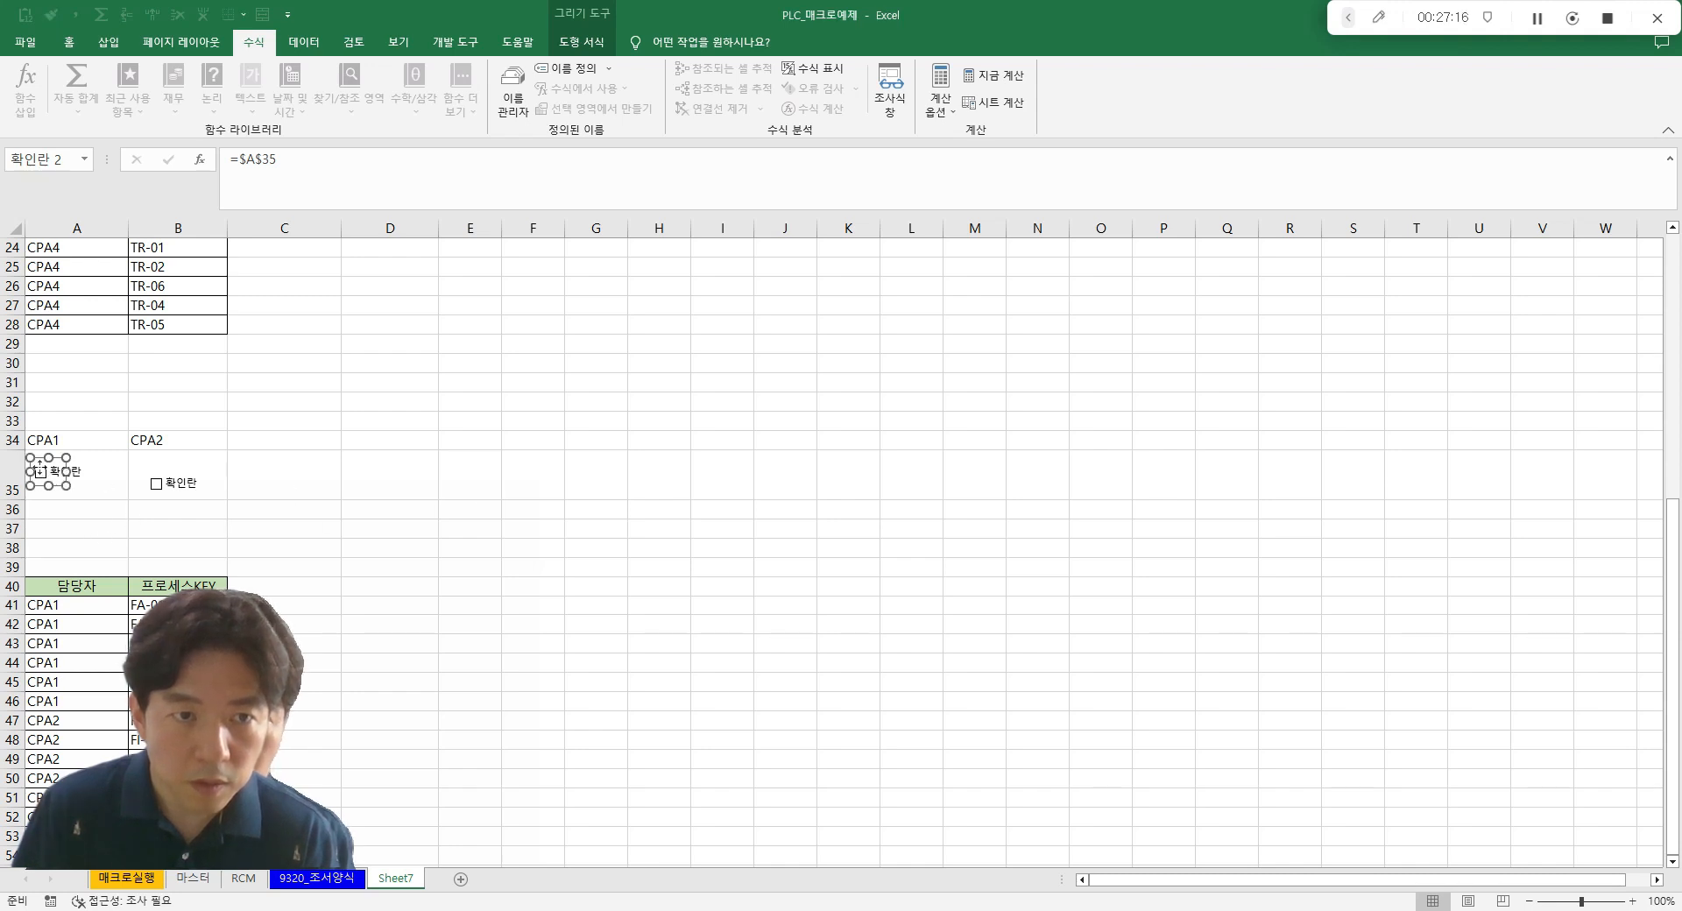
key("ctrl+1")
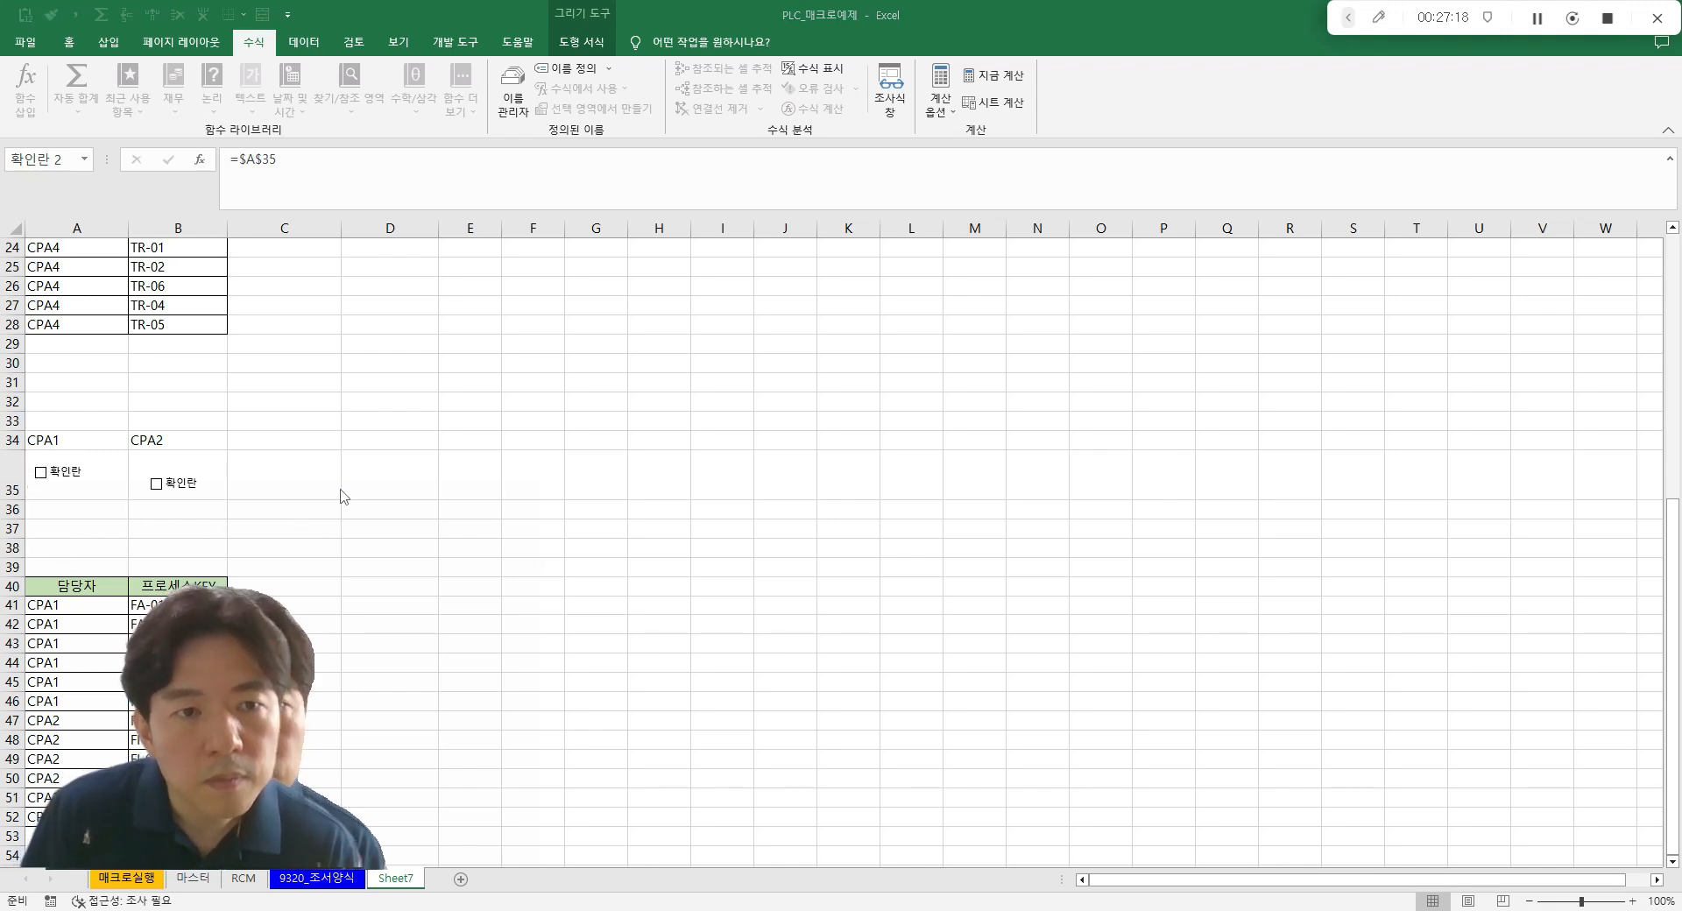
left_click(1397, 508)
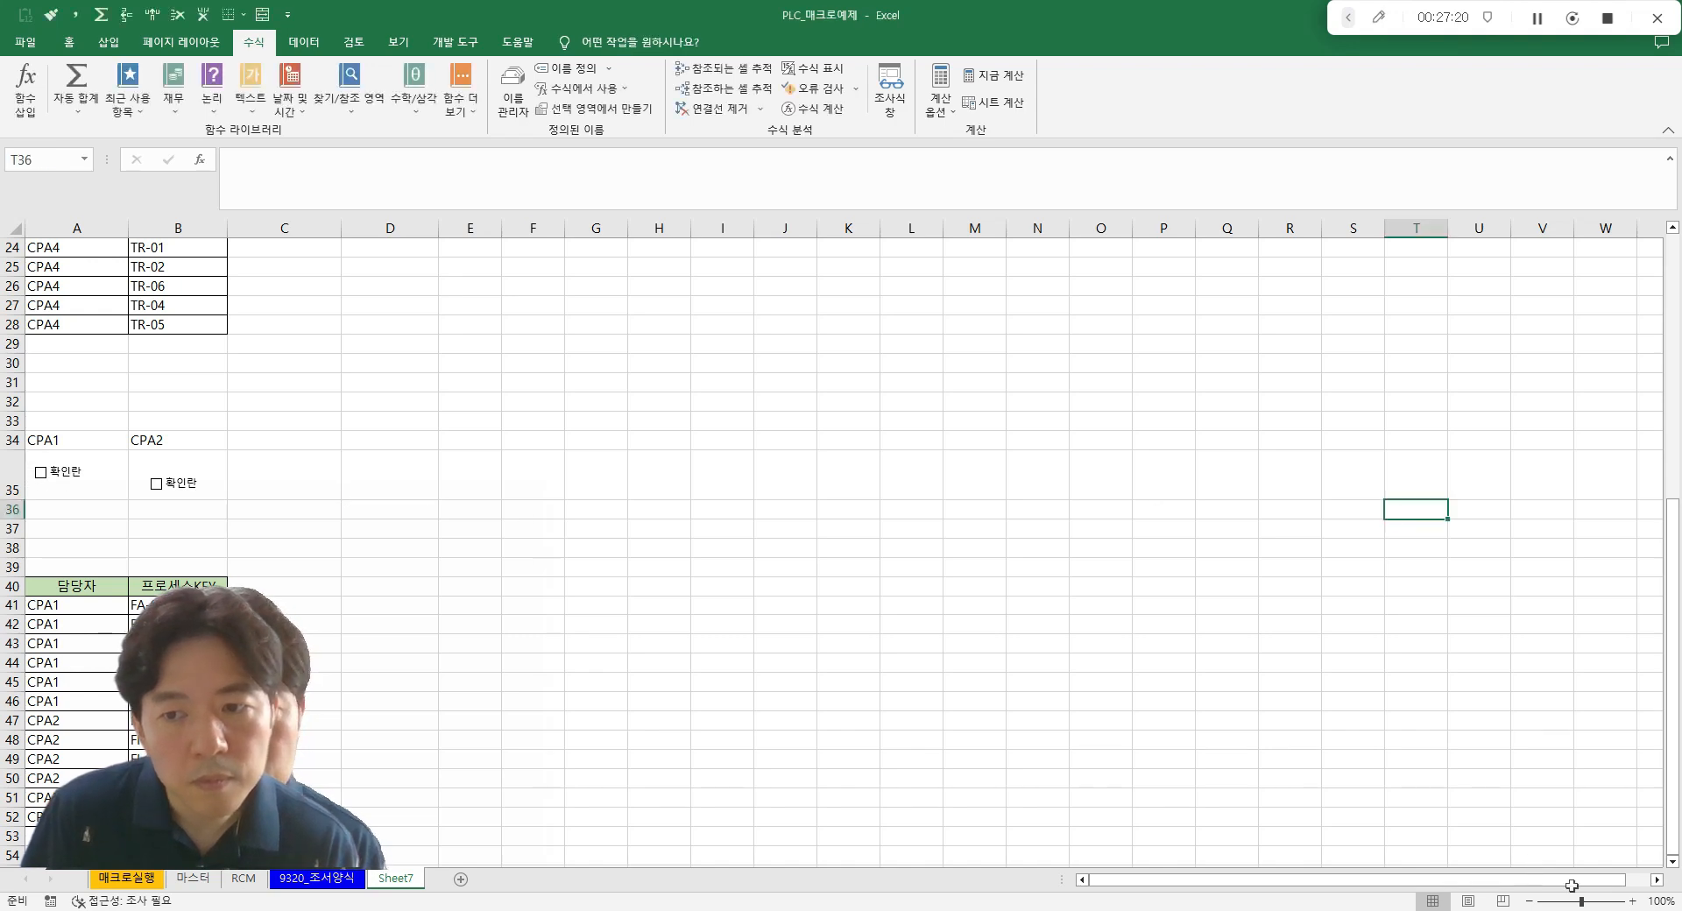
- Tick the check box under CPA1 to test its cell link and macro, and end the interrupted macro run
left_click_drag(1582, 902, 1586, 902)
left_click_drag(1086, 566, 37, 550)
key("Left")
key("Left")
key("Left")
key("Left")
key("Left")
key("Left")
key("Left")
key("Left")
key("Left")
key("Left")
key("Left")
key("Left")
key("Left")
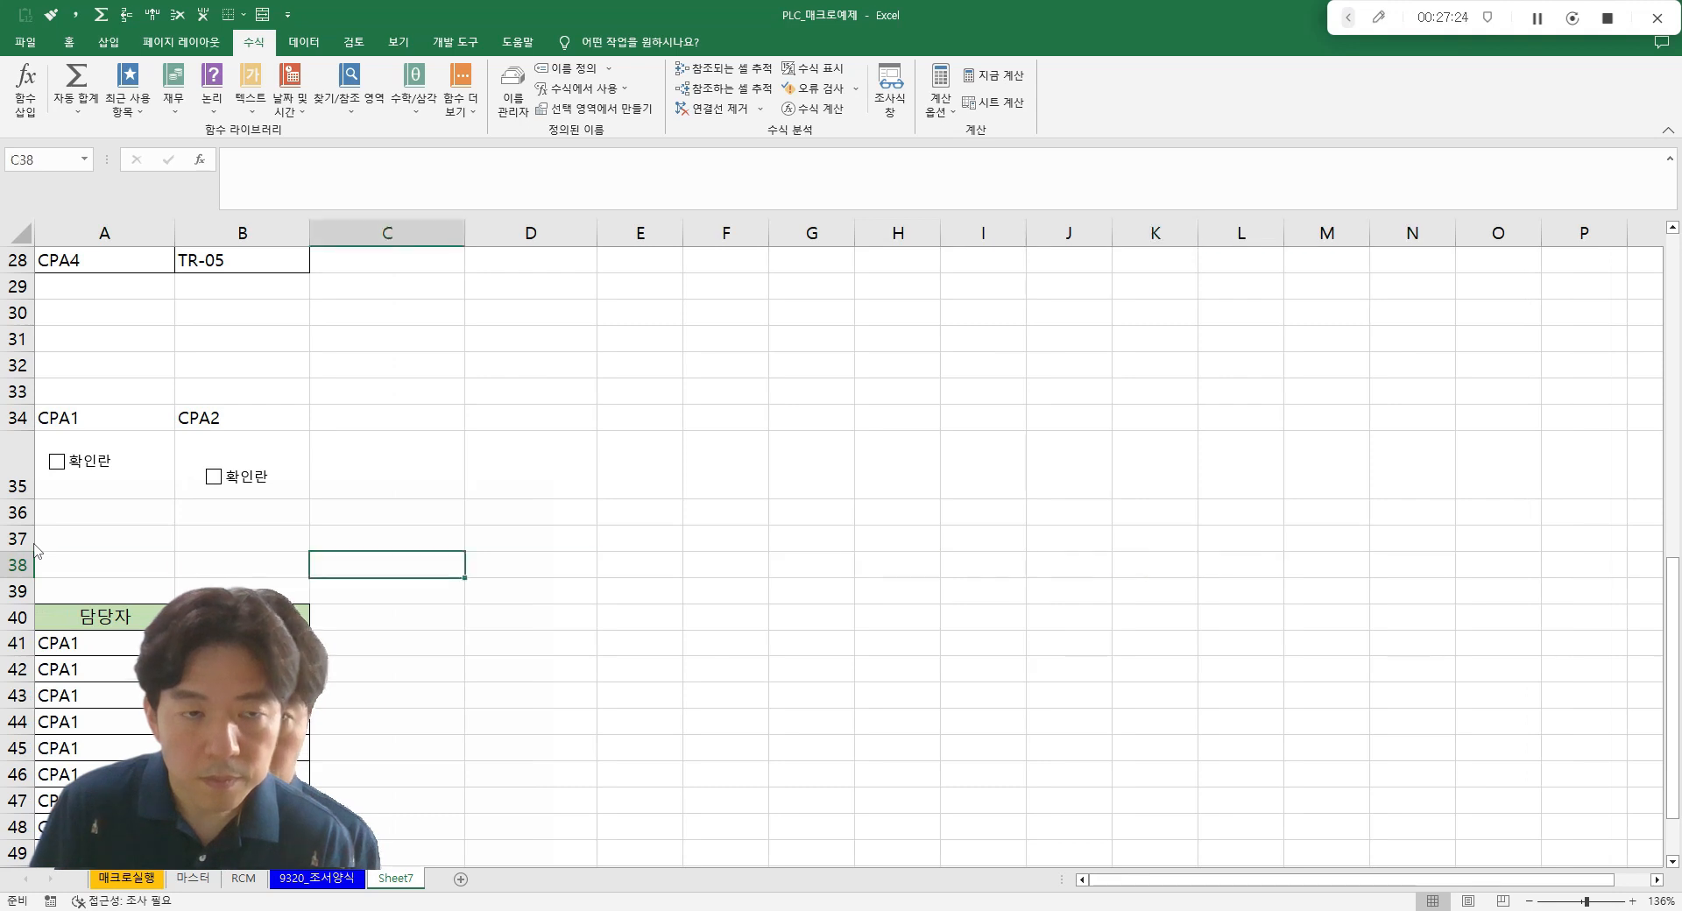
left_click(57, 461)
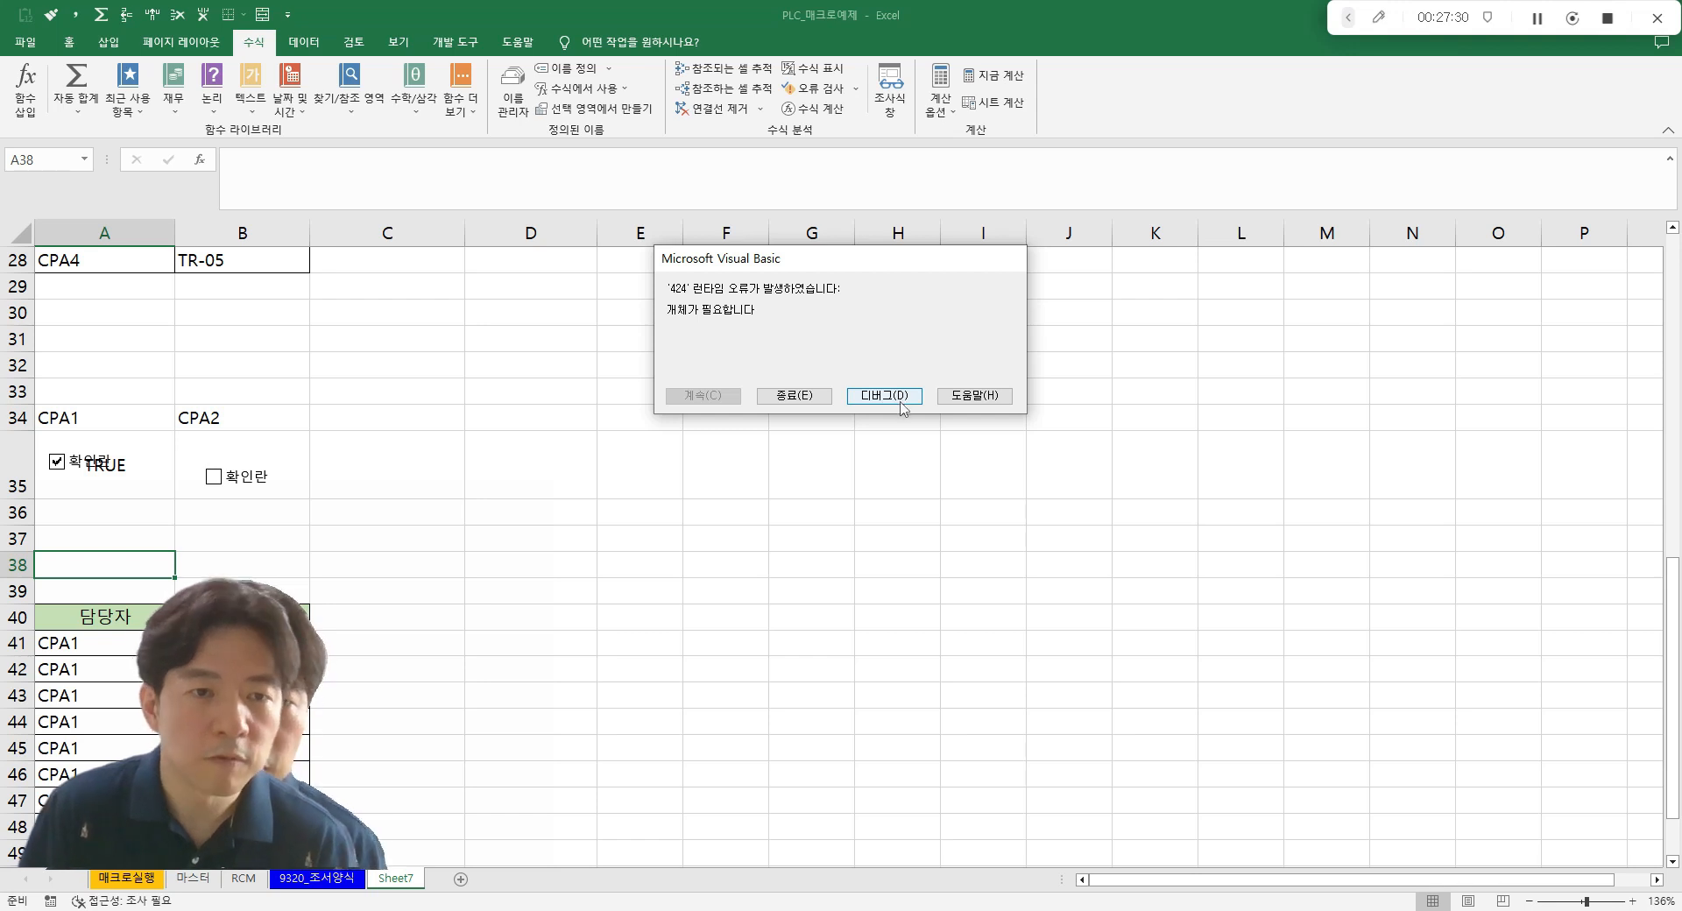
left_click(788, 396)
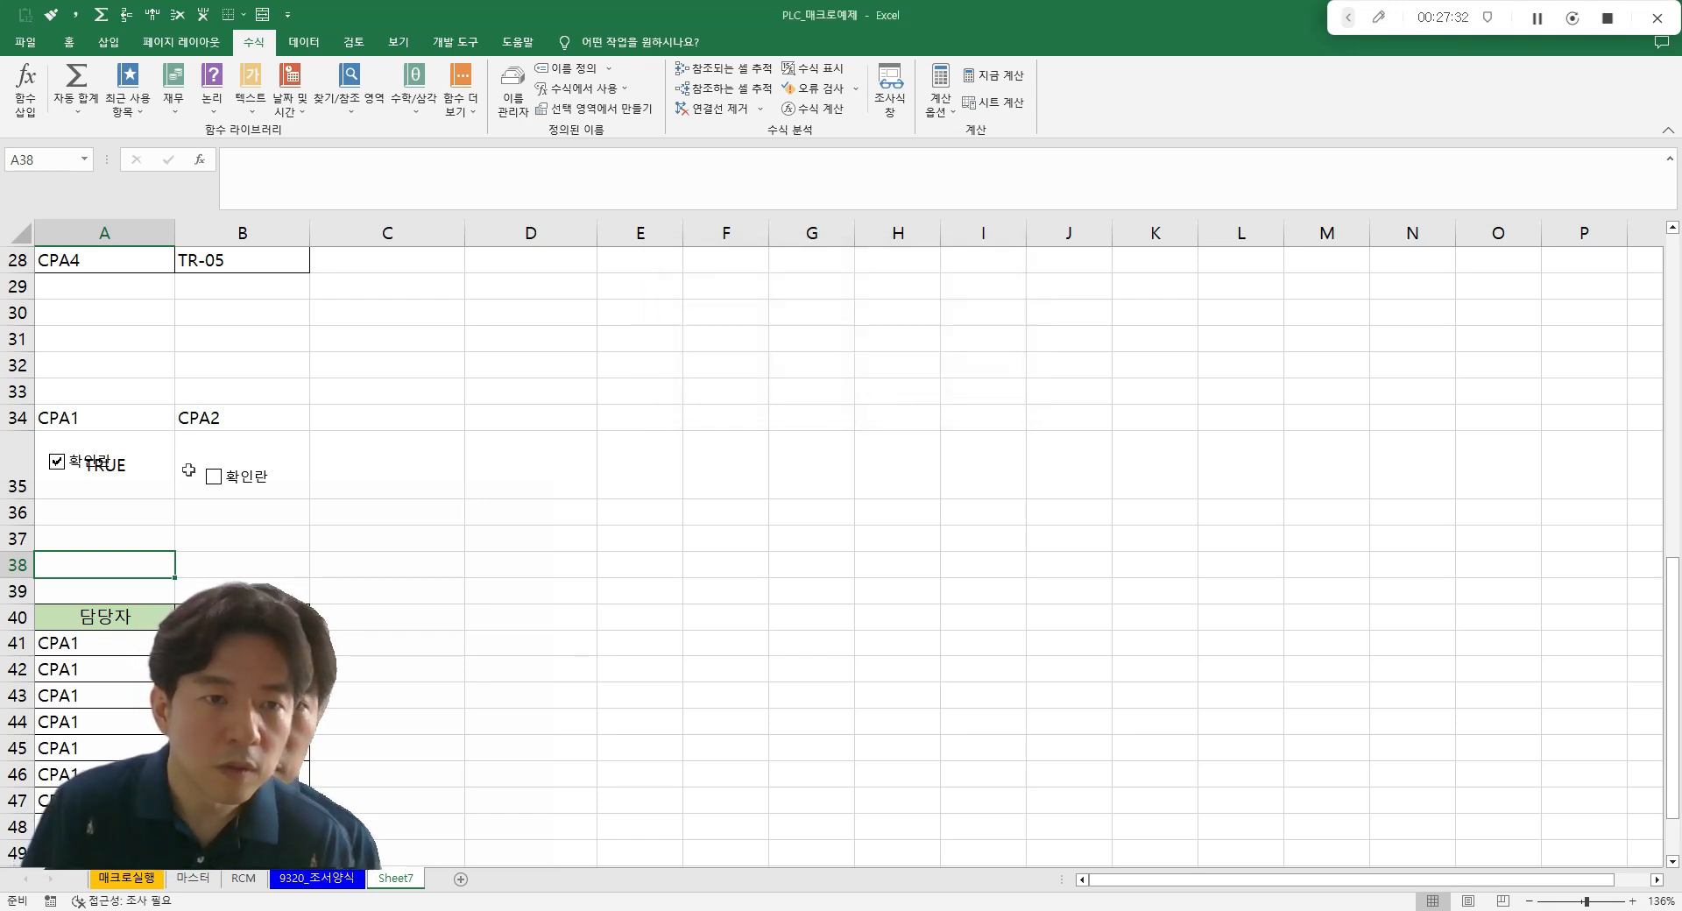
- Apply the custom number format ;;; to cell A35 to hide its displayed value
left_click(512, 438)
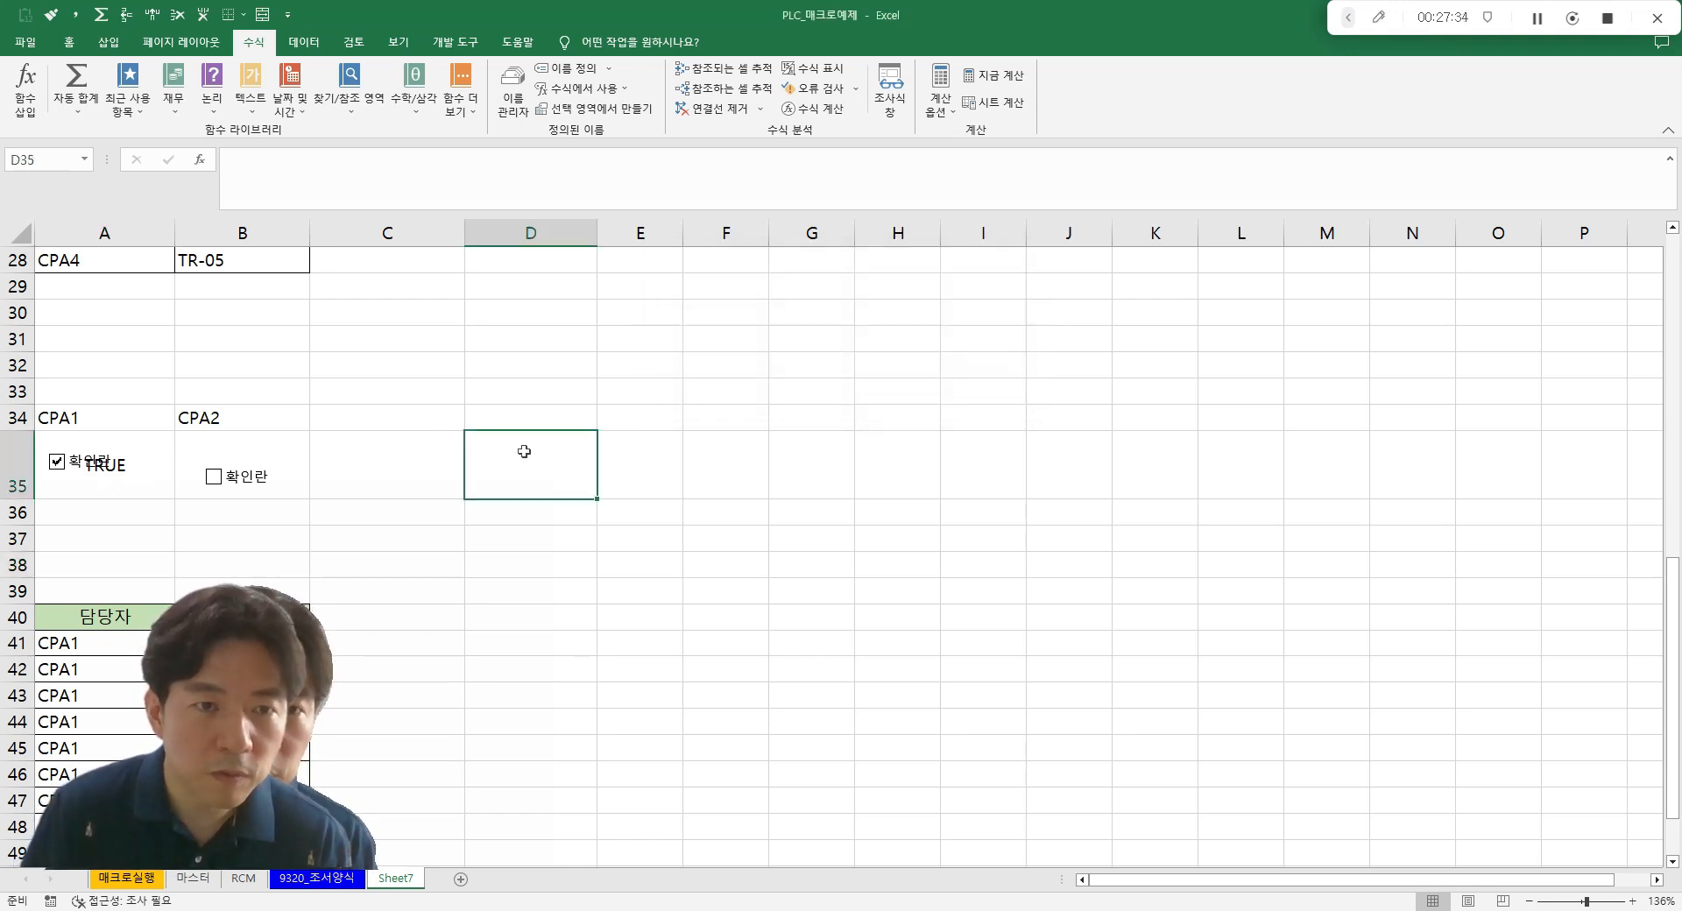
key("Left")
key("Left")
key("Left")
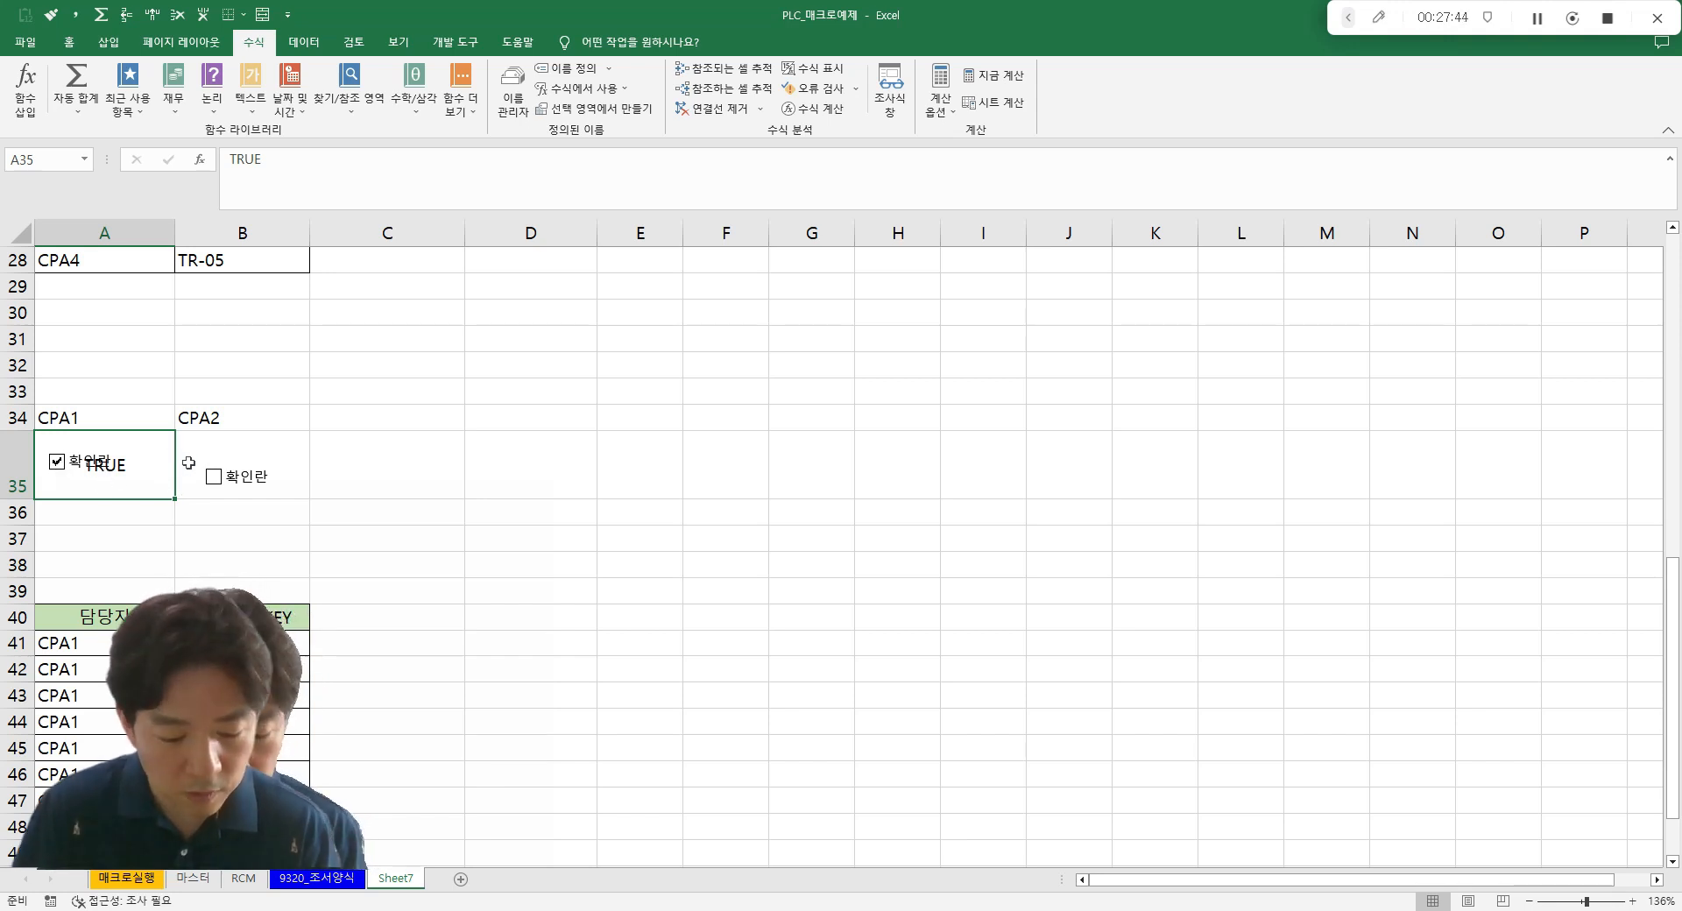
key("ctrl+1")
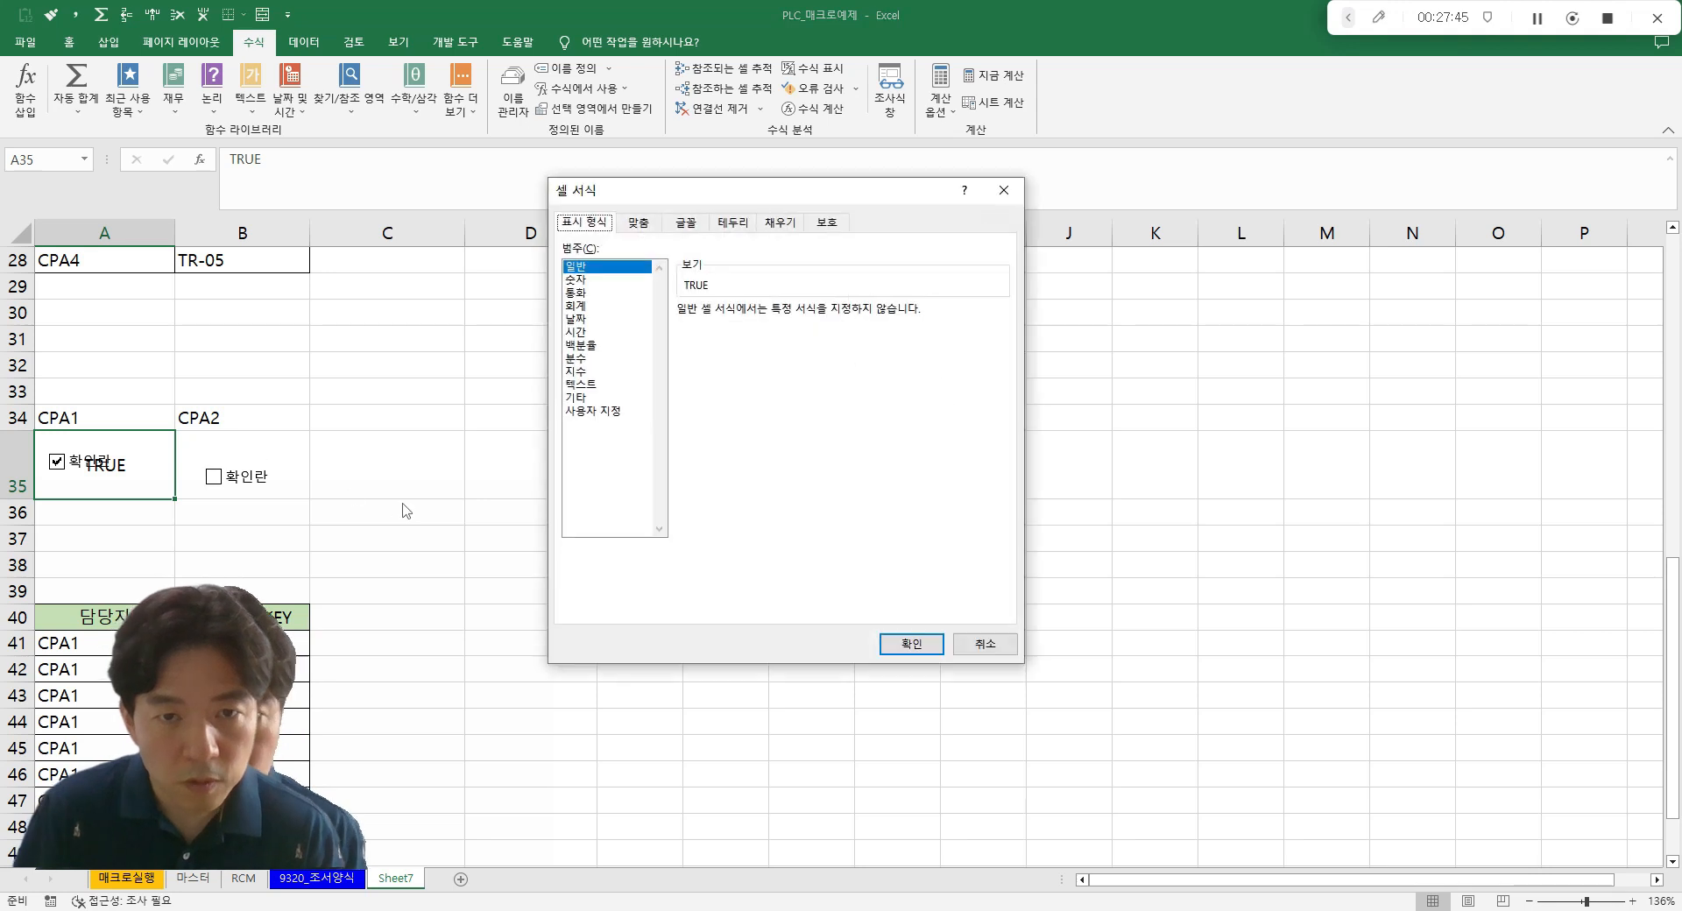
left_click(592, 411)
left_click_drag(741, 336, 594, 315)
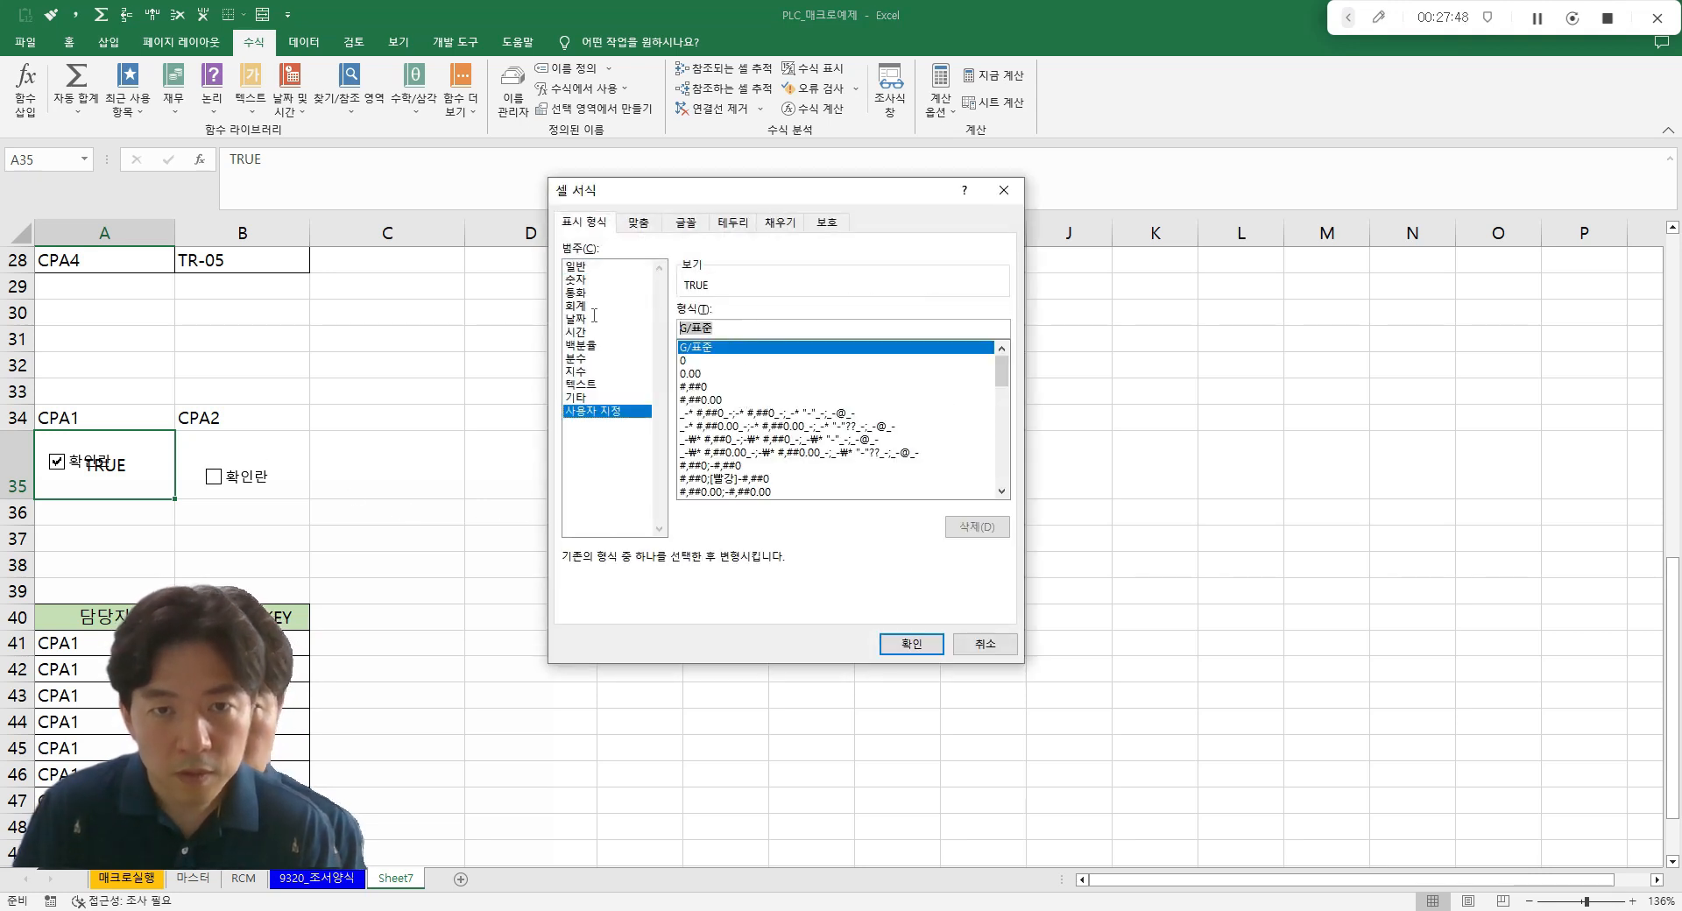
type(";;;")
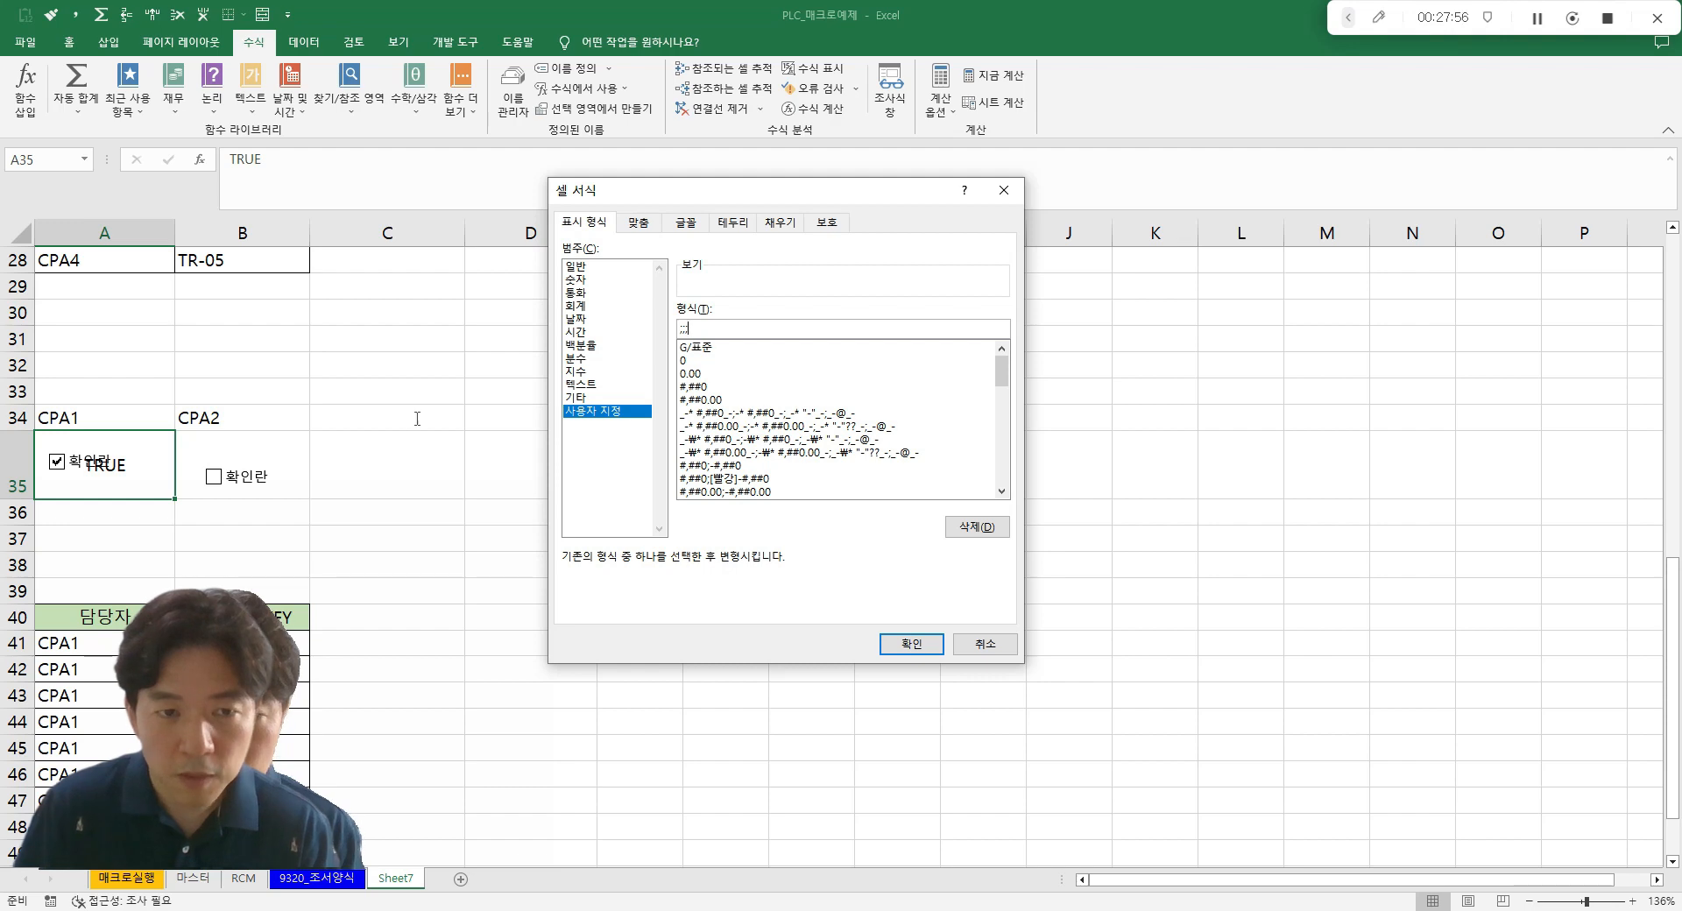
left_click(908, 644)
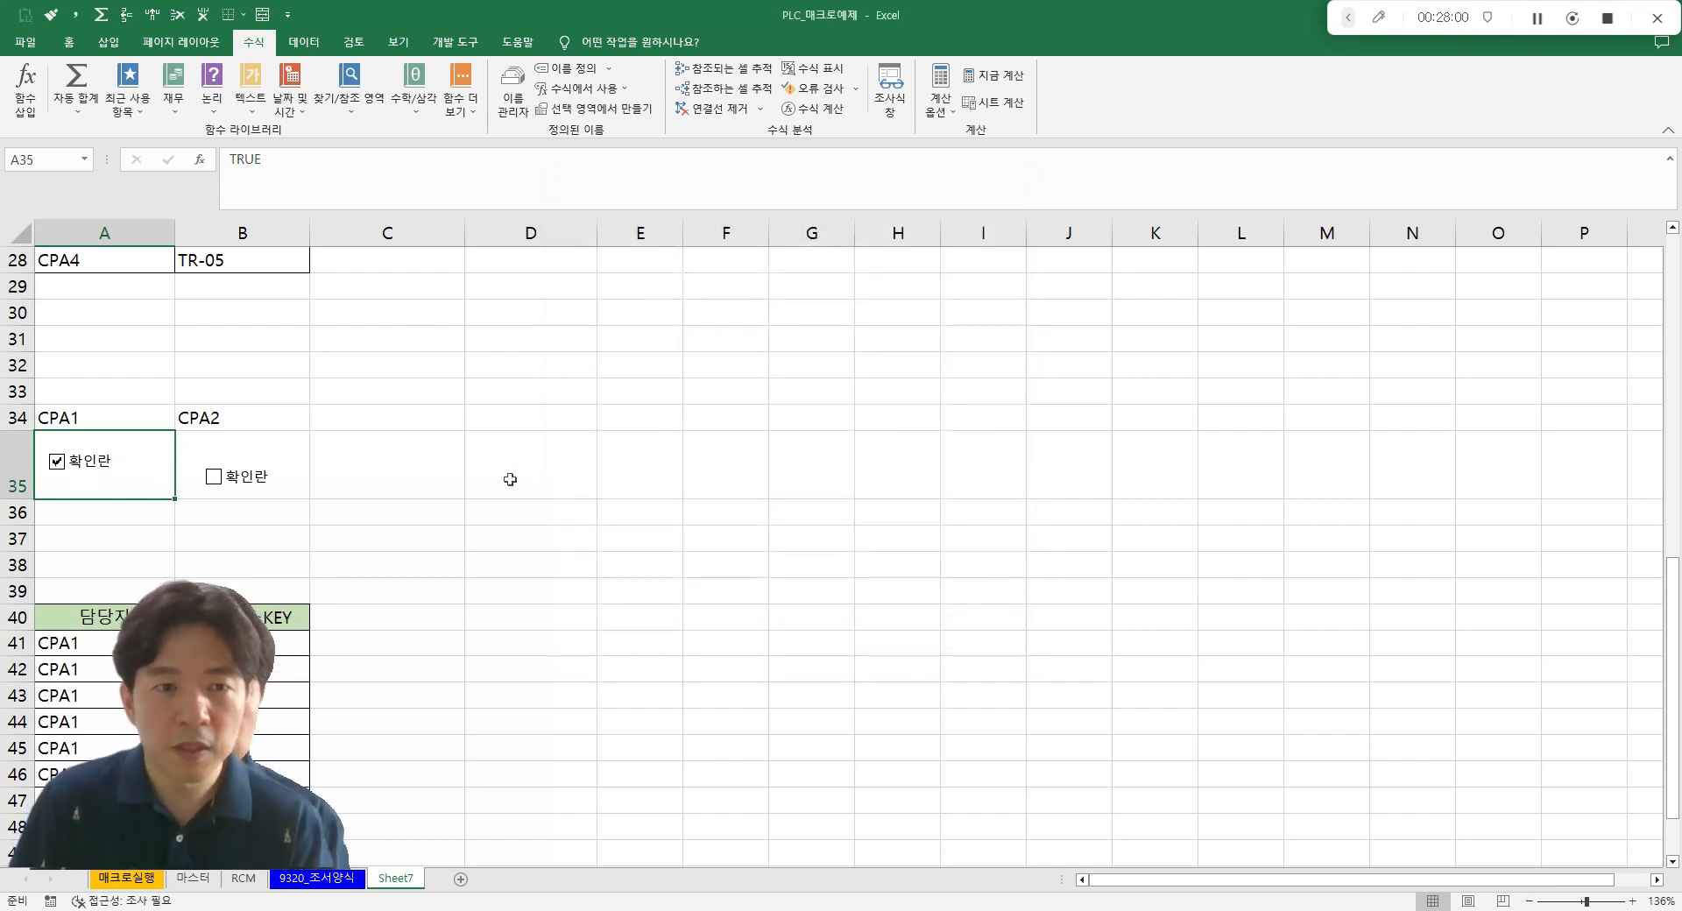
- Untick the check box under CPA1, debug its macro and replace CheckBox1 with Range("A35") in the If condition
left_click(89, 471)
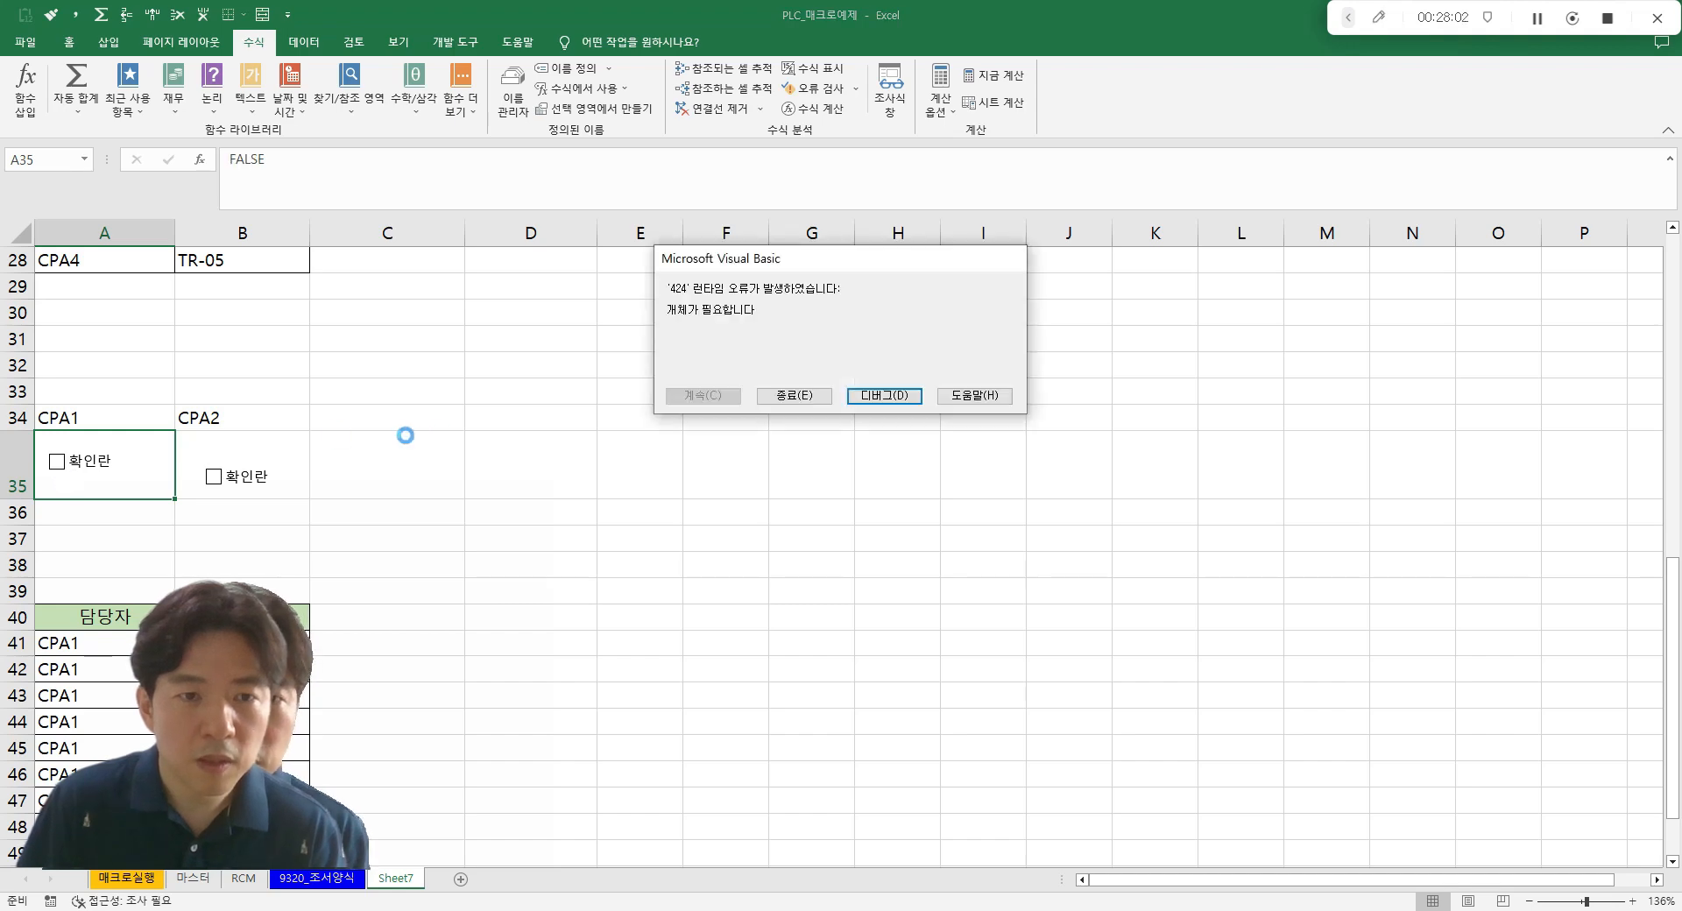
left_click(892, 398)
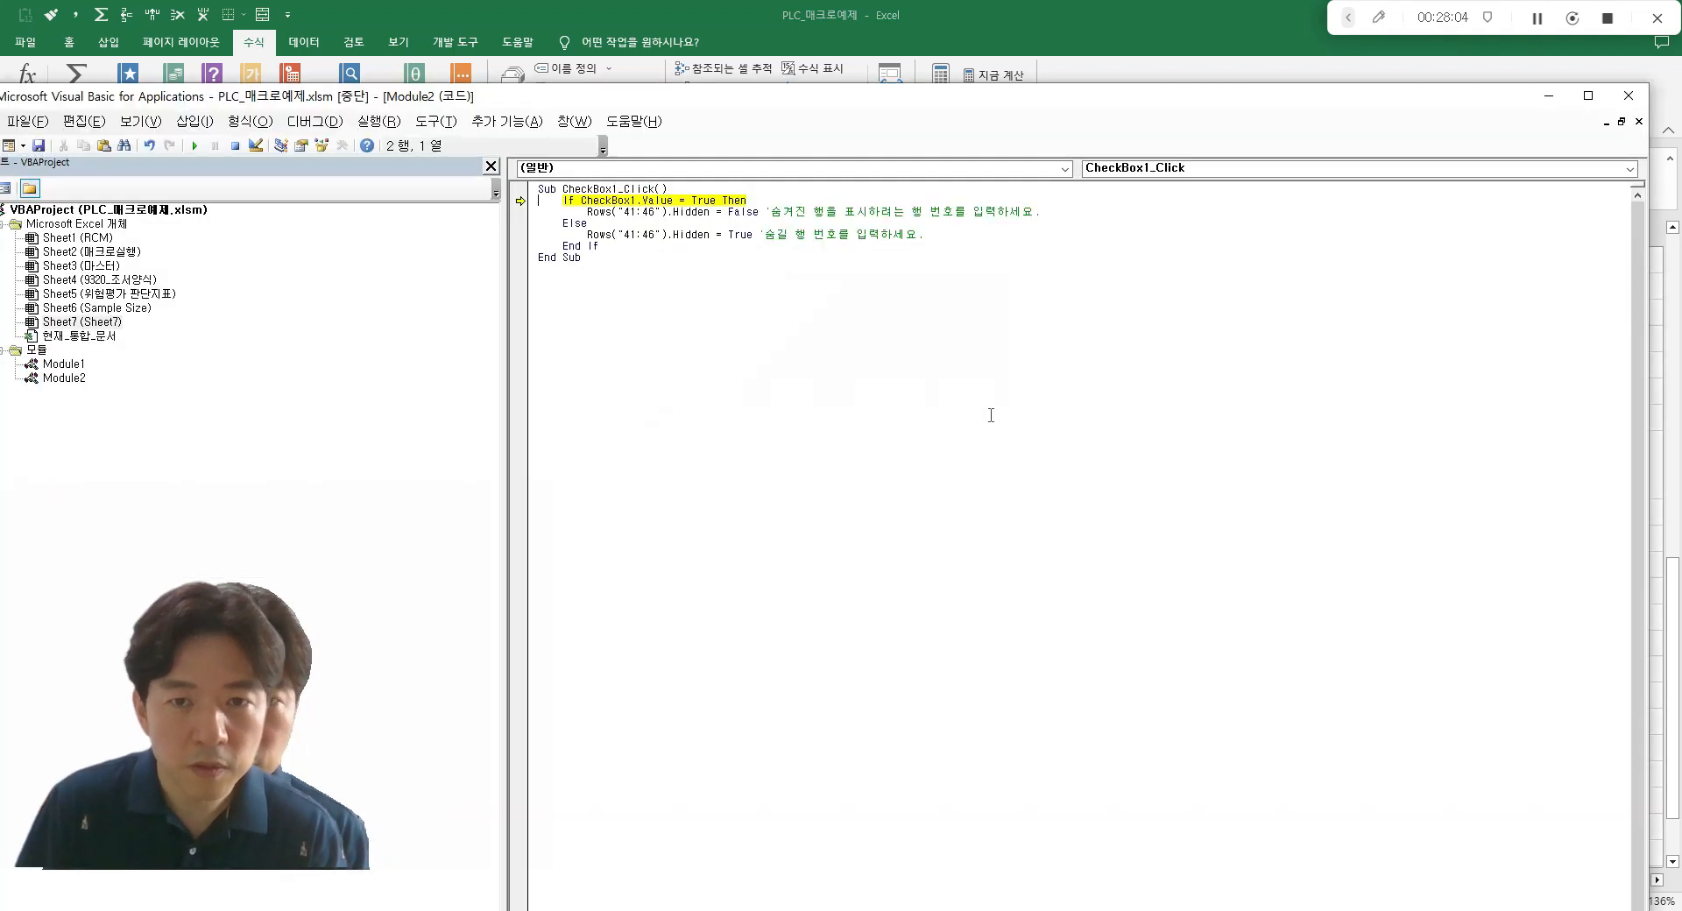
left_click(637, 212)
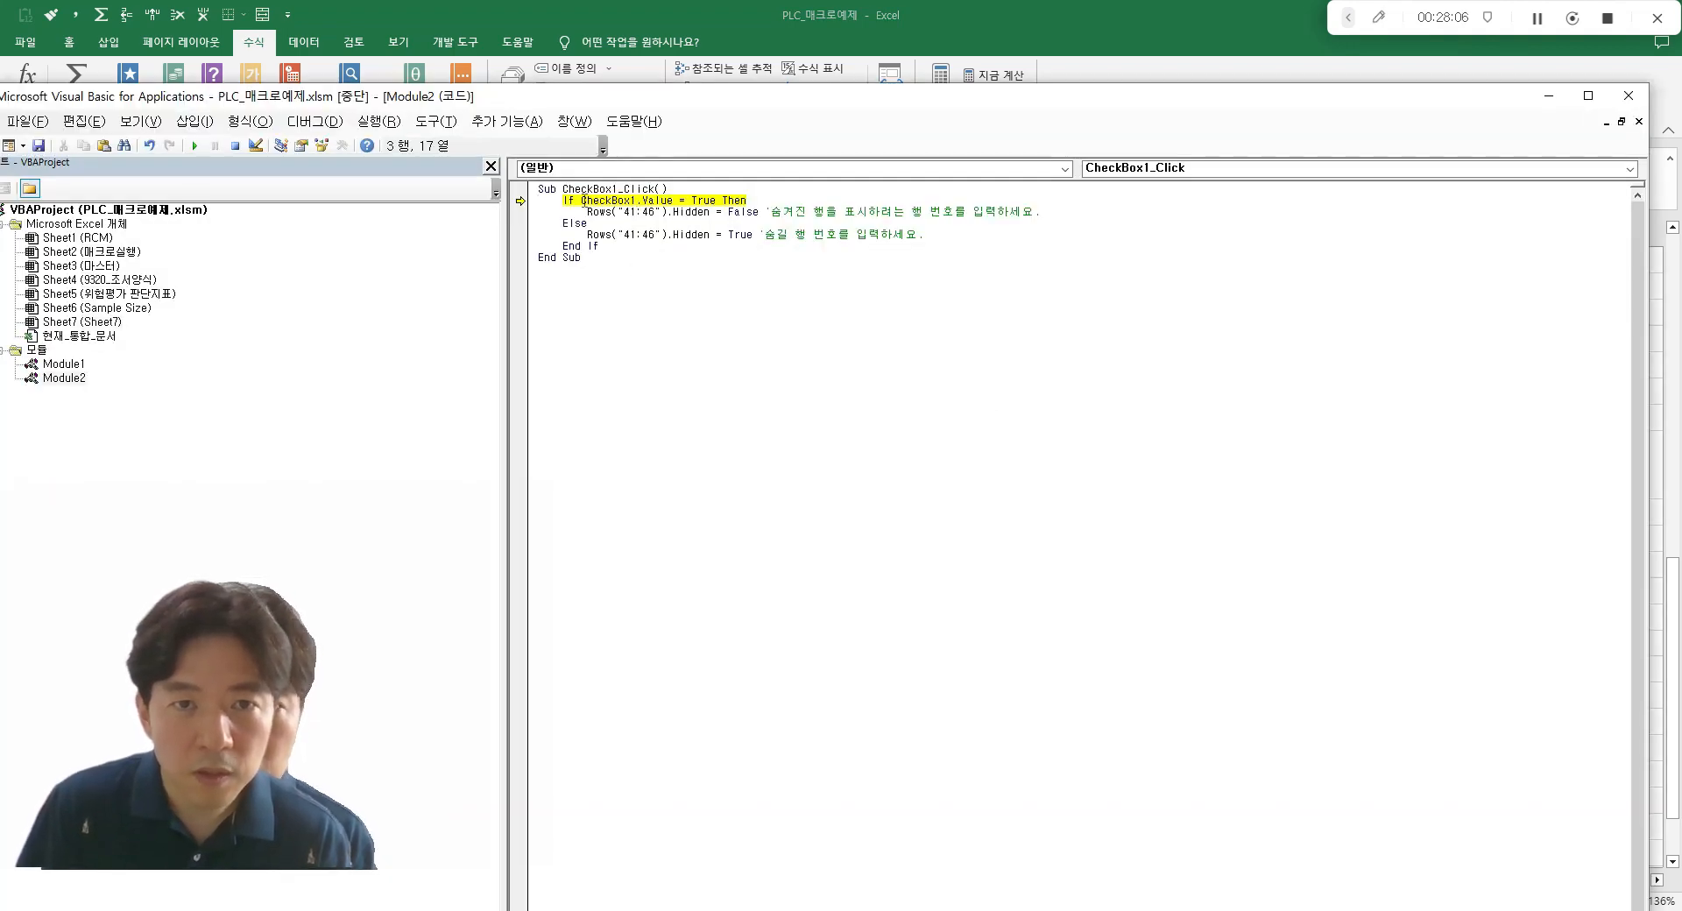
double_click(582, 201)
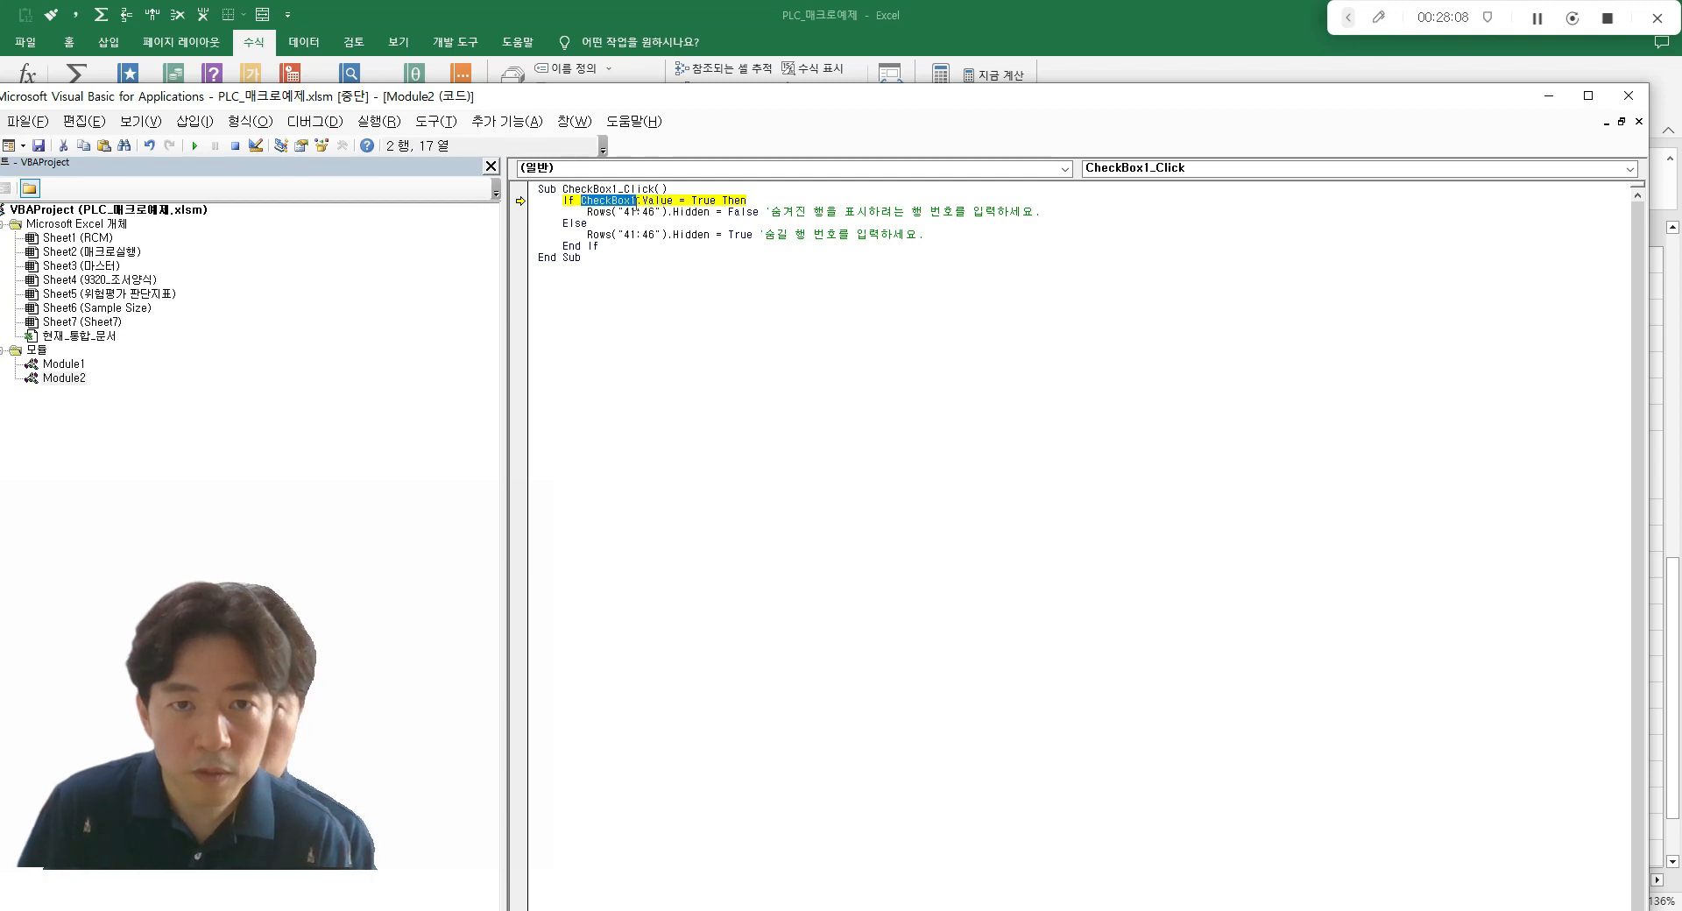
type("ran")
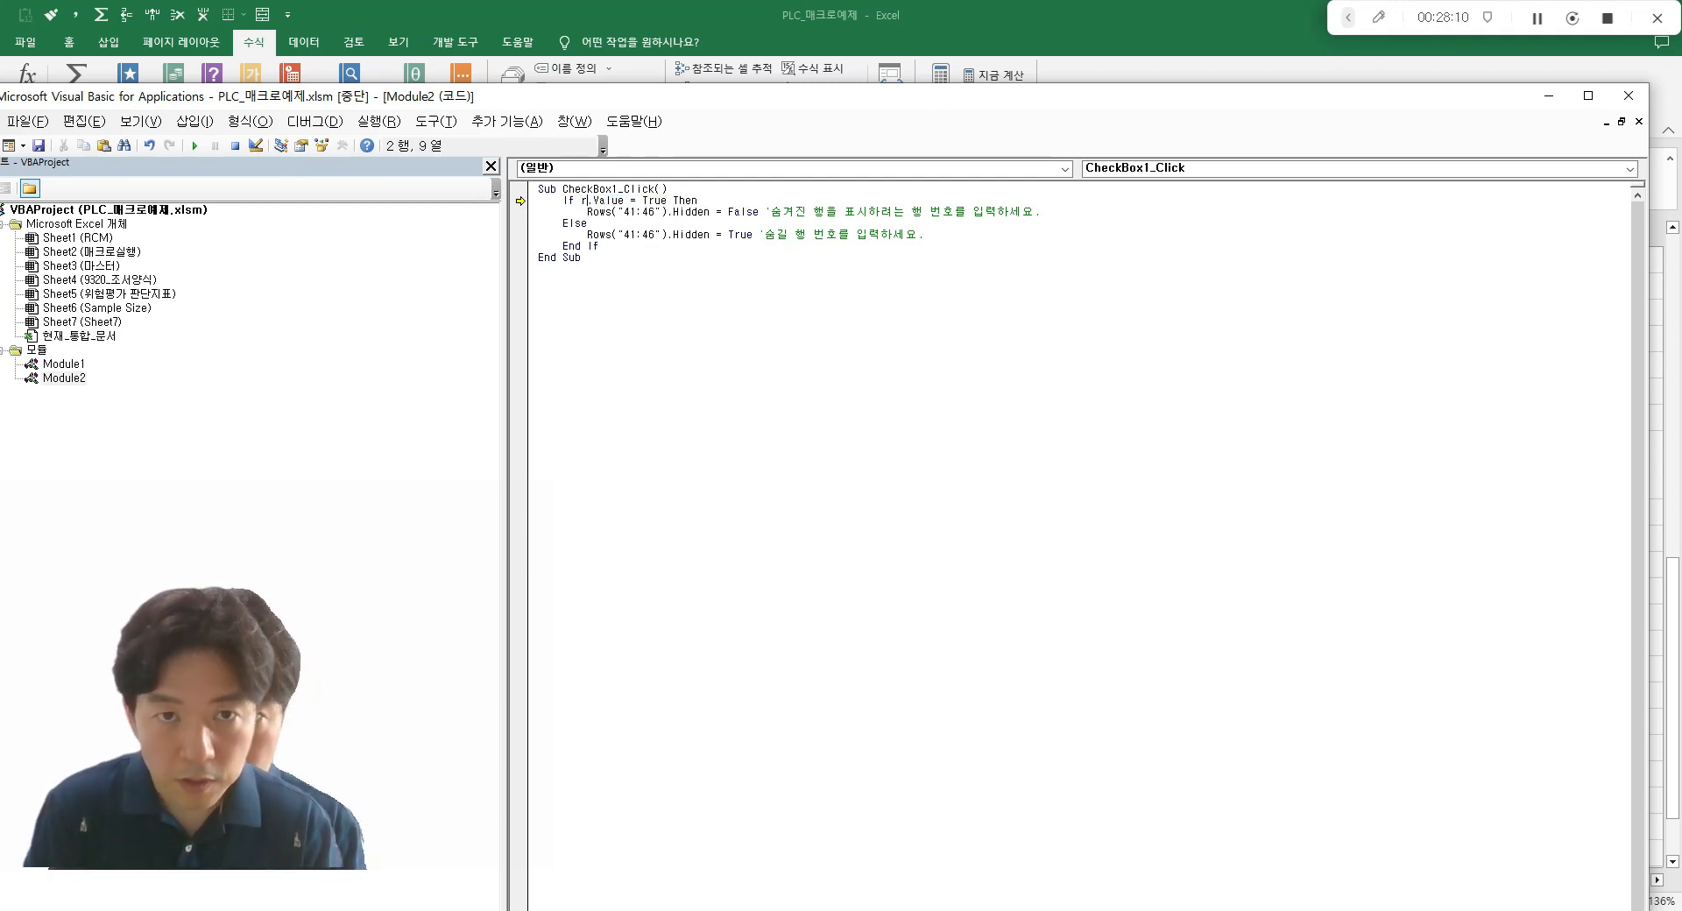
type("ge")
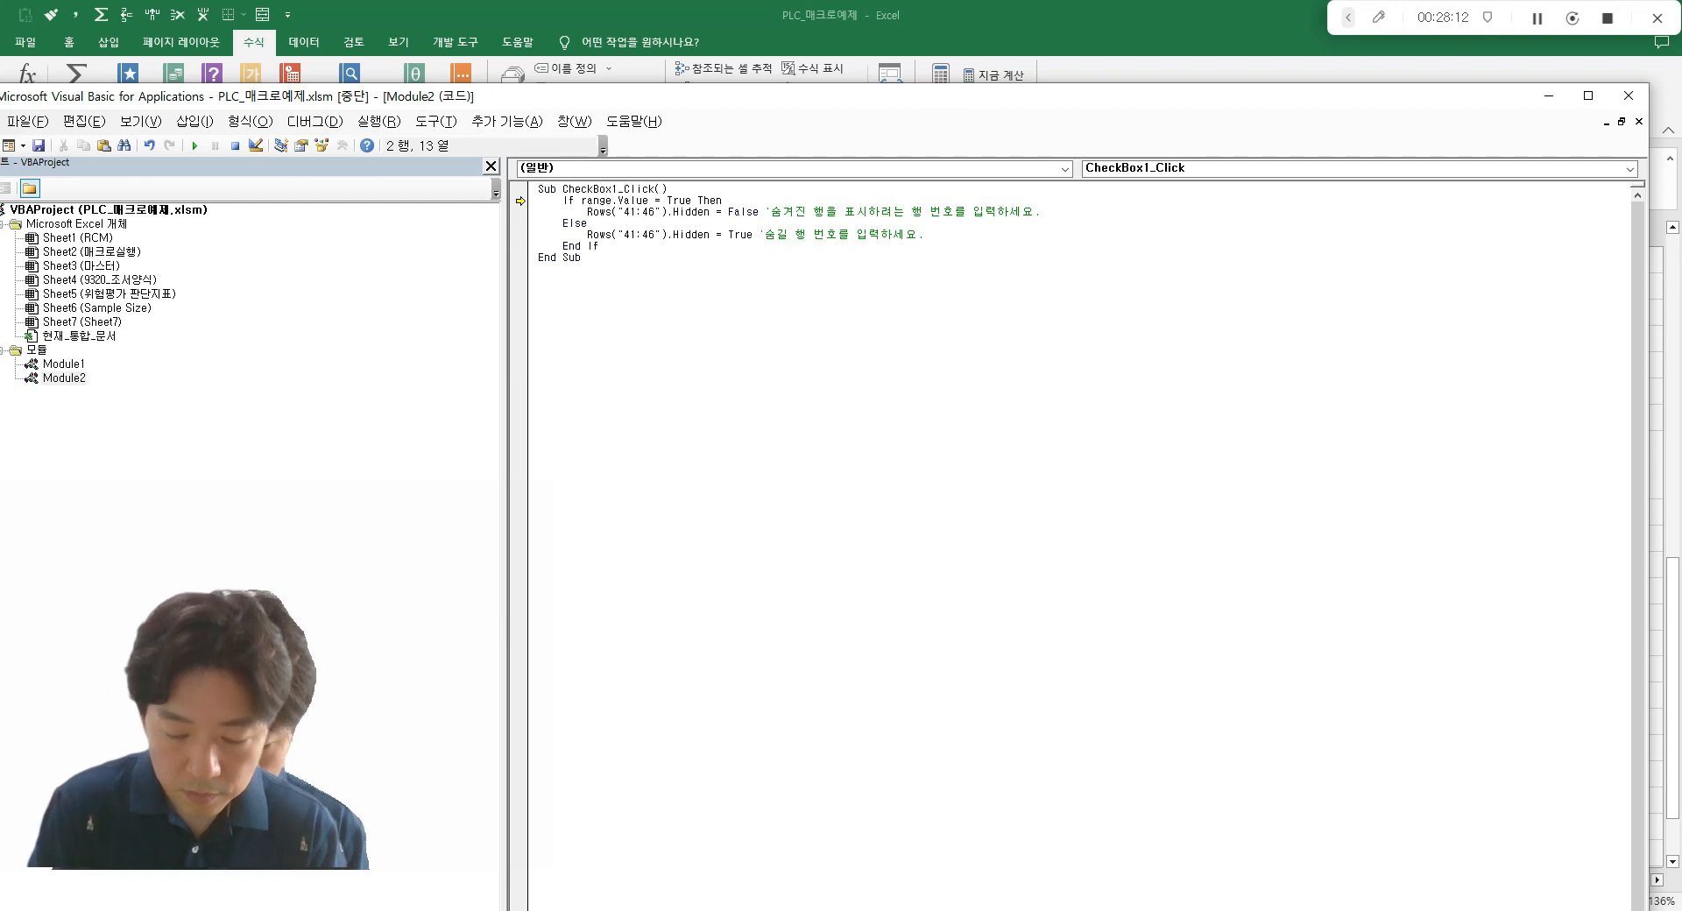
type("(\"AS")
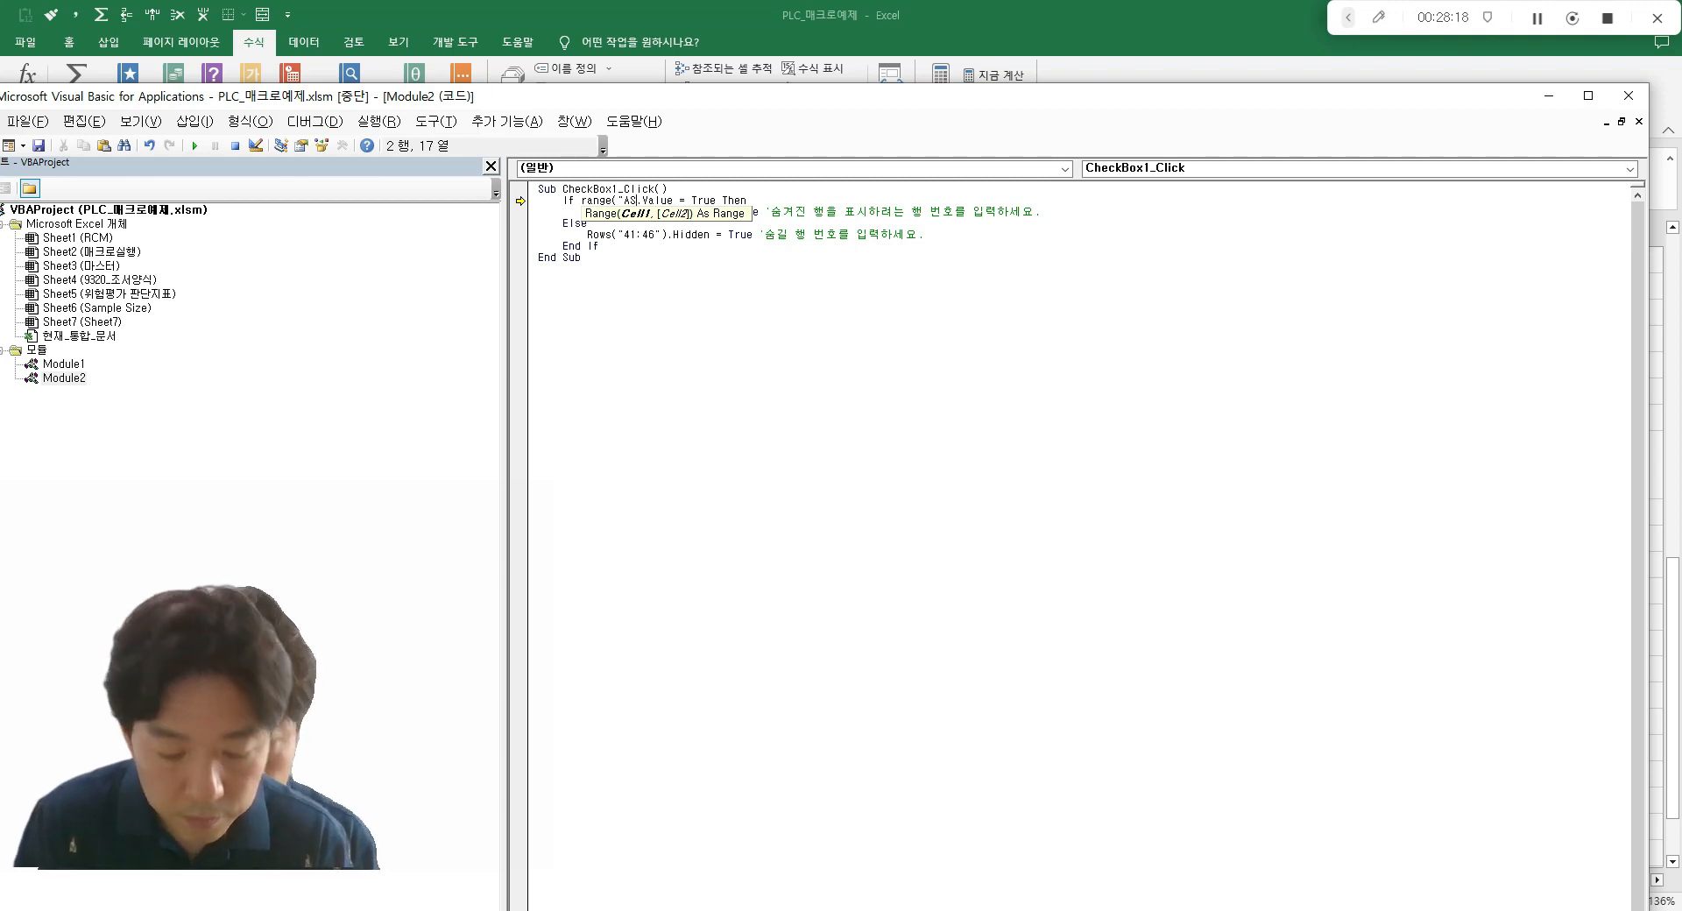
type("35")
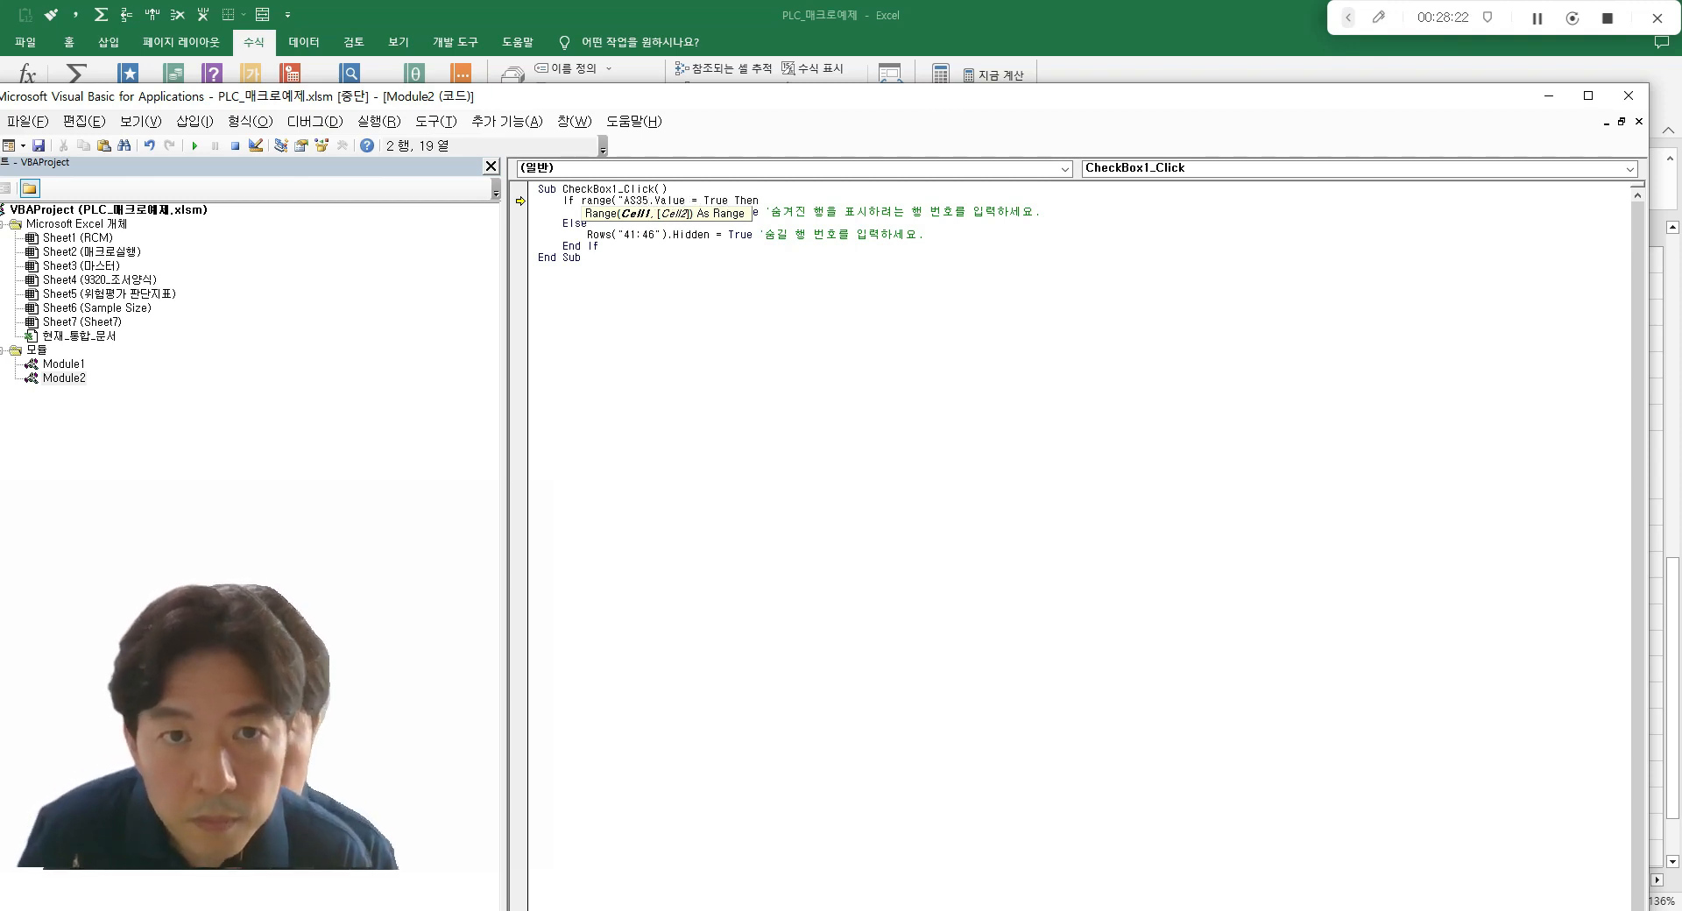
key("Delete")
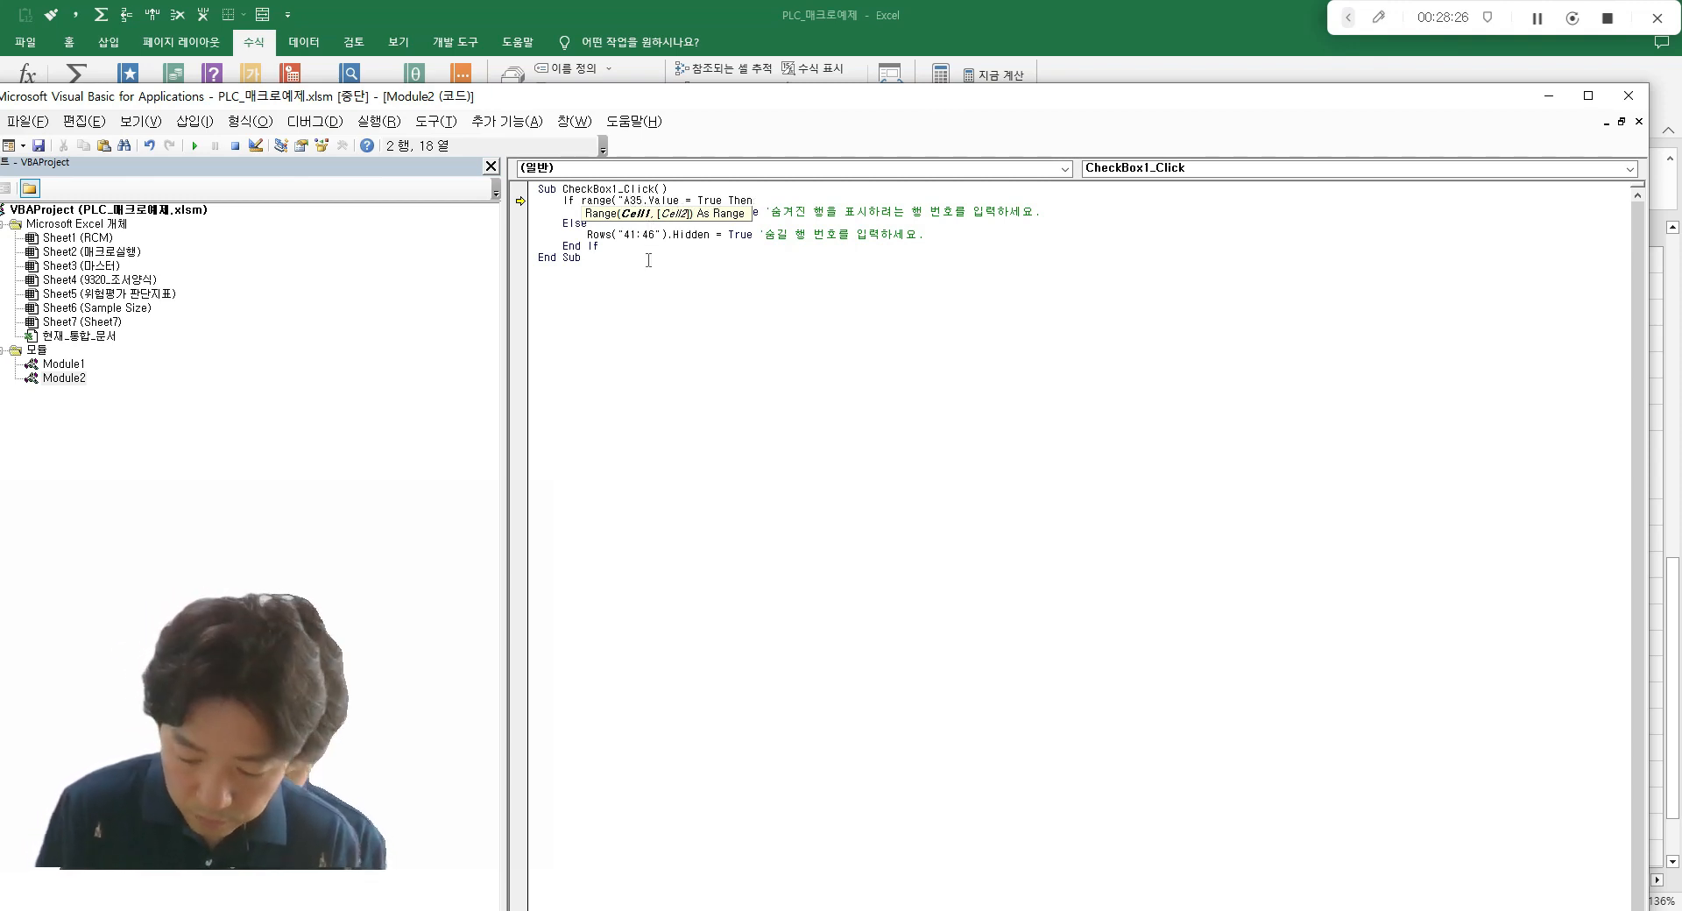
type("\")")
left_click(763, 294)
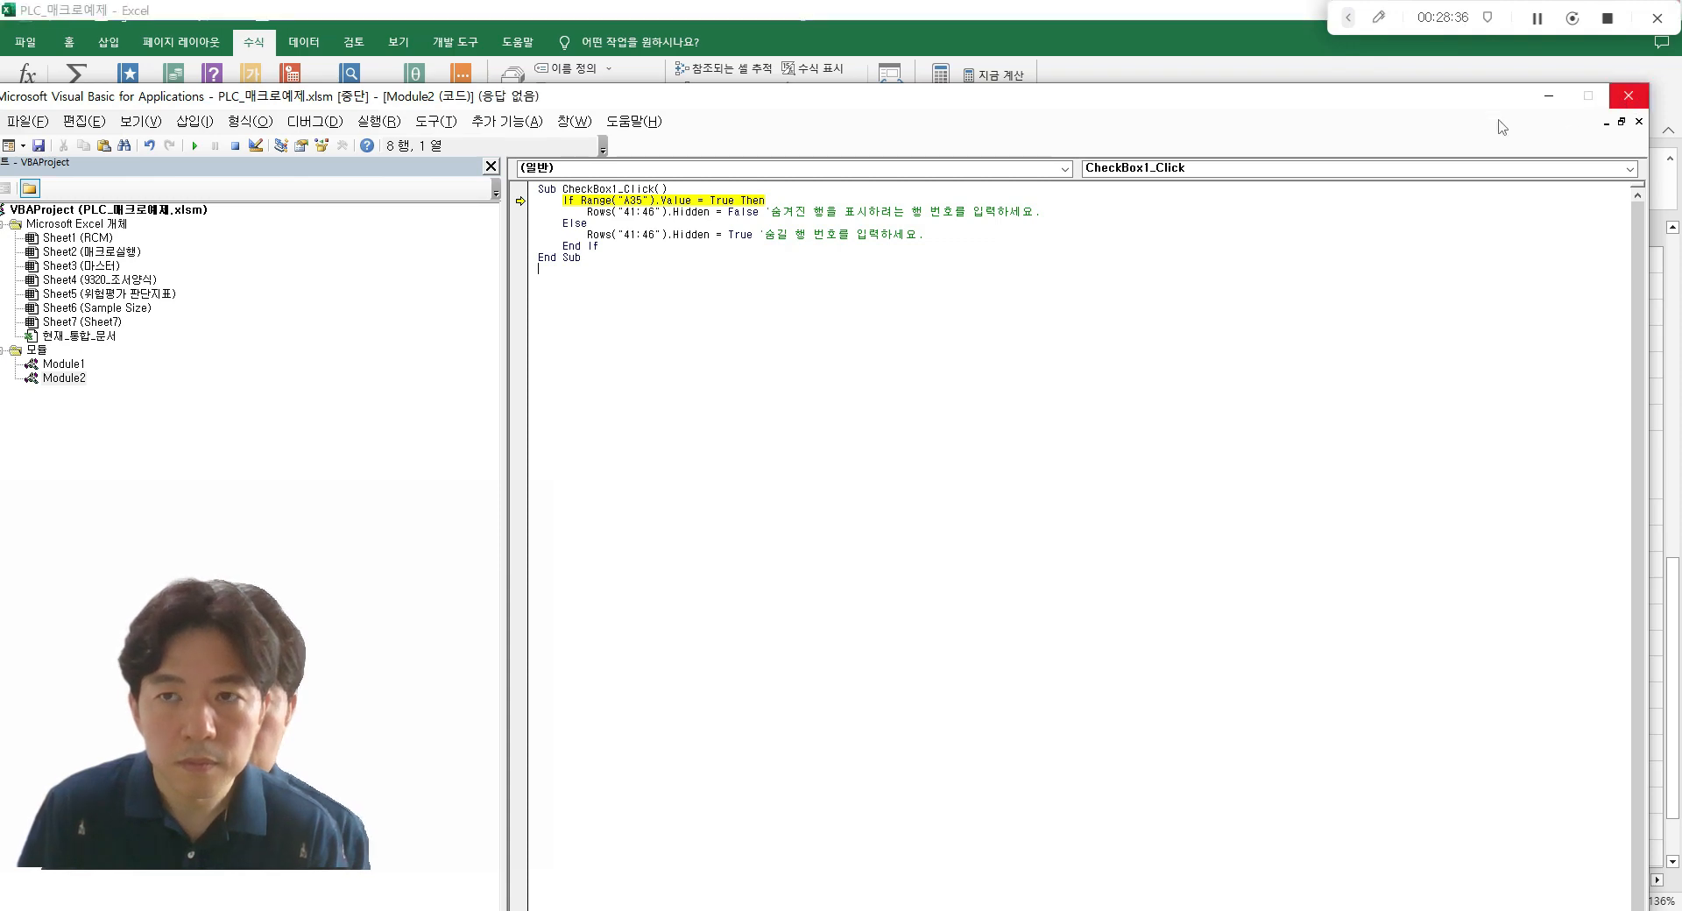
- Close the Visual Basic editor and switch to the Q-Dir file manager
left_click(1631, 102)
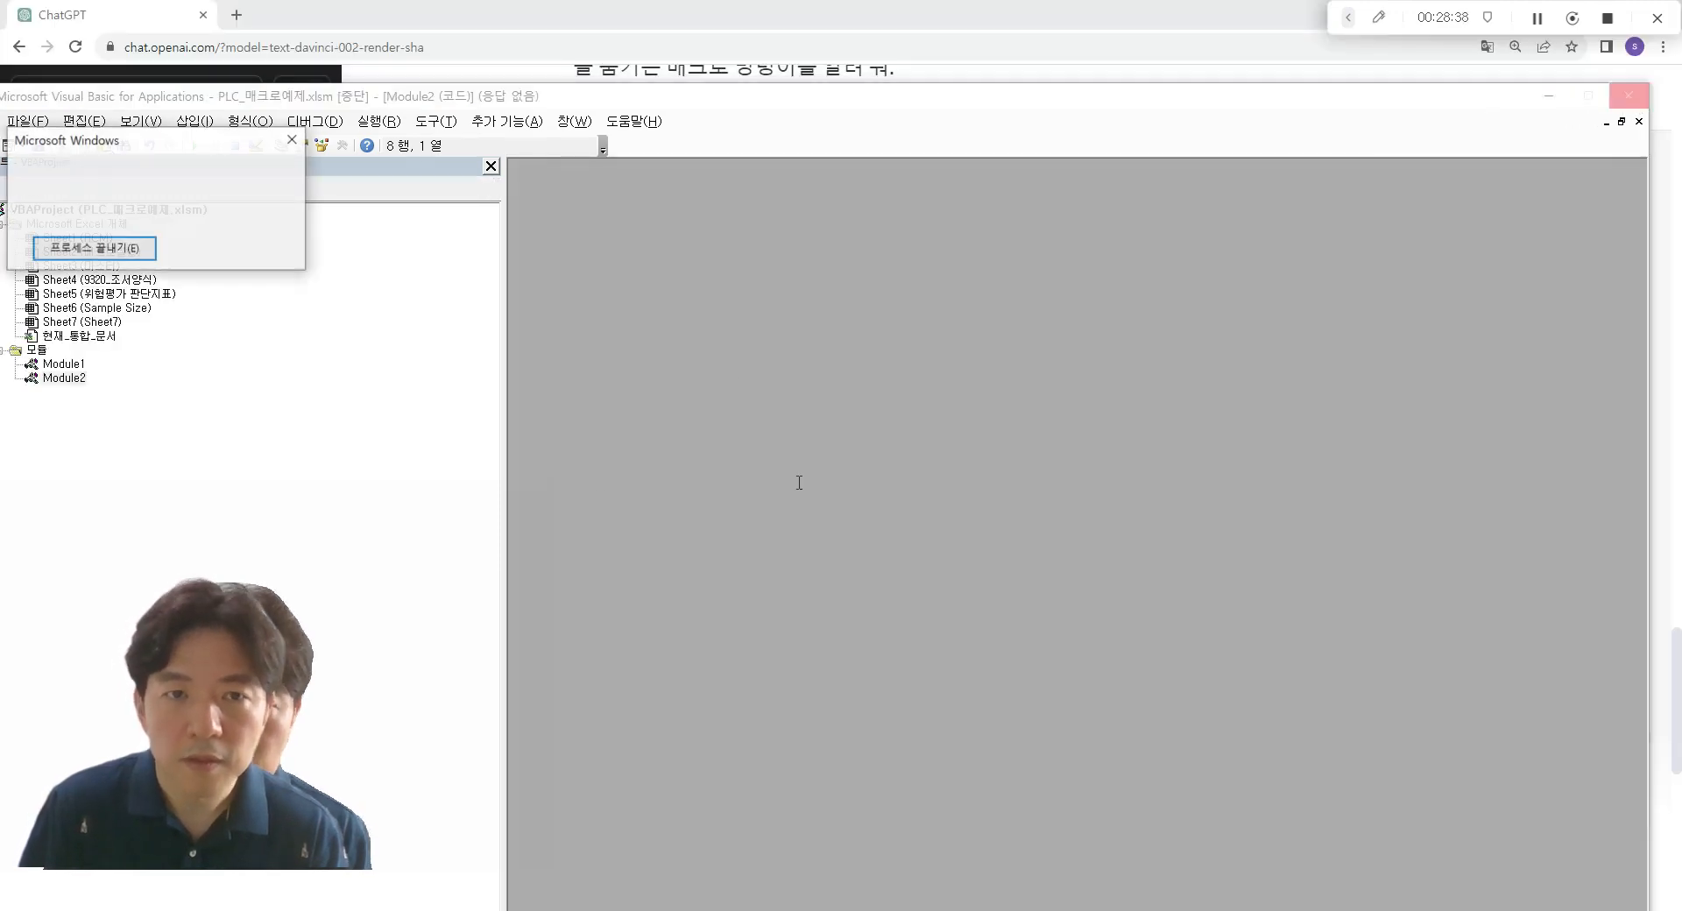
key("alt+Tab")
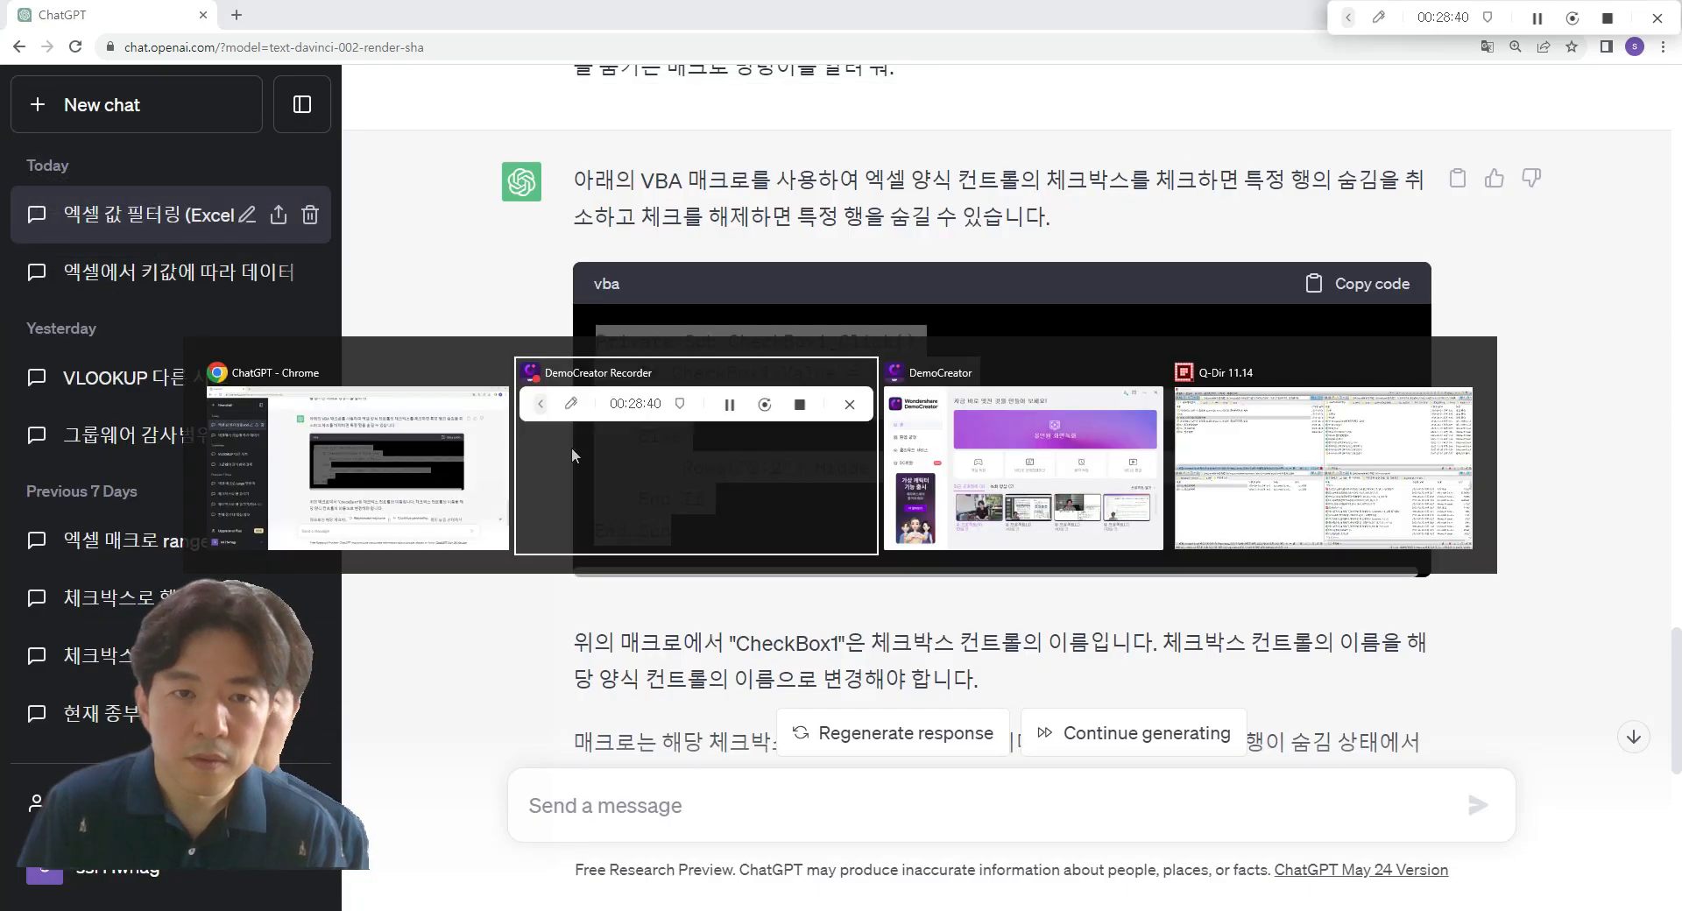
left_click(628, 502)
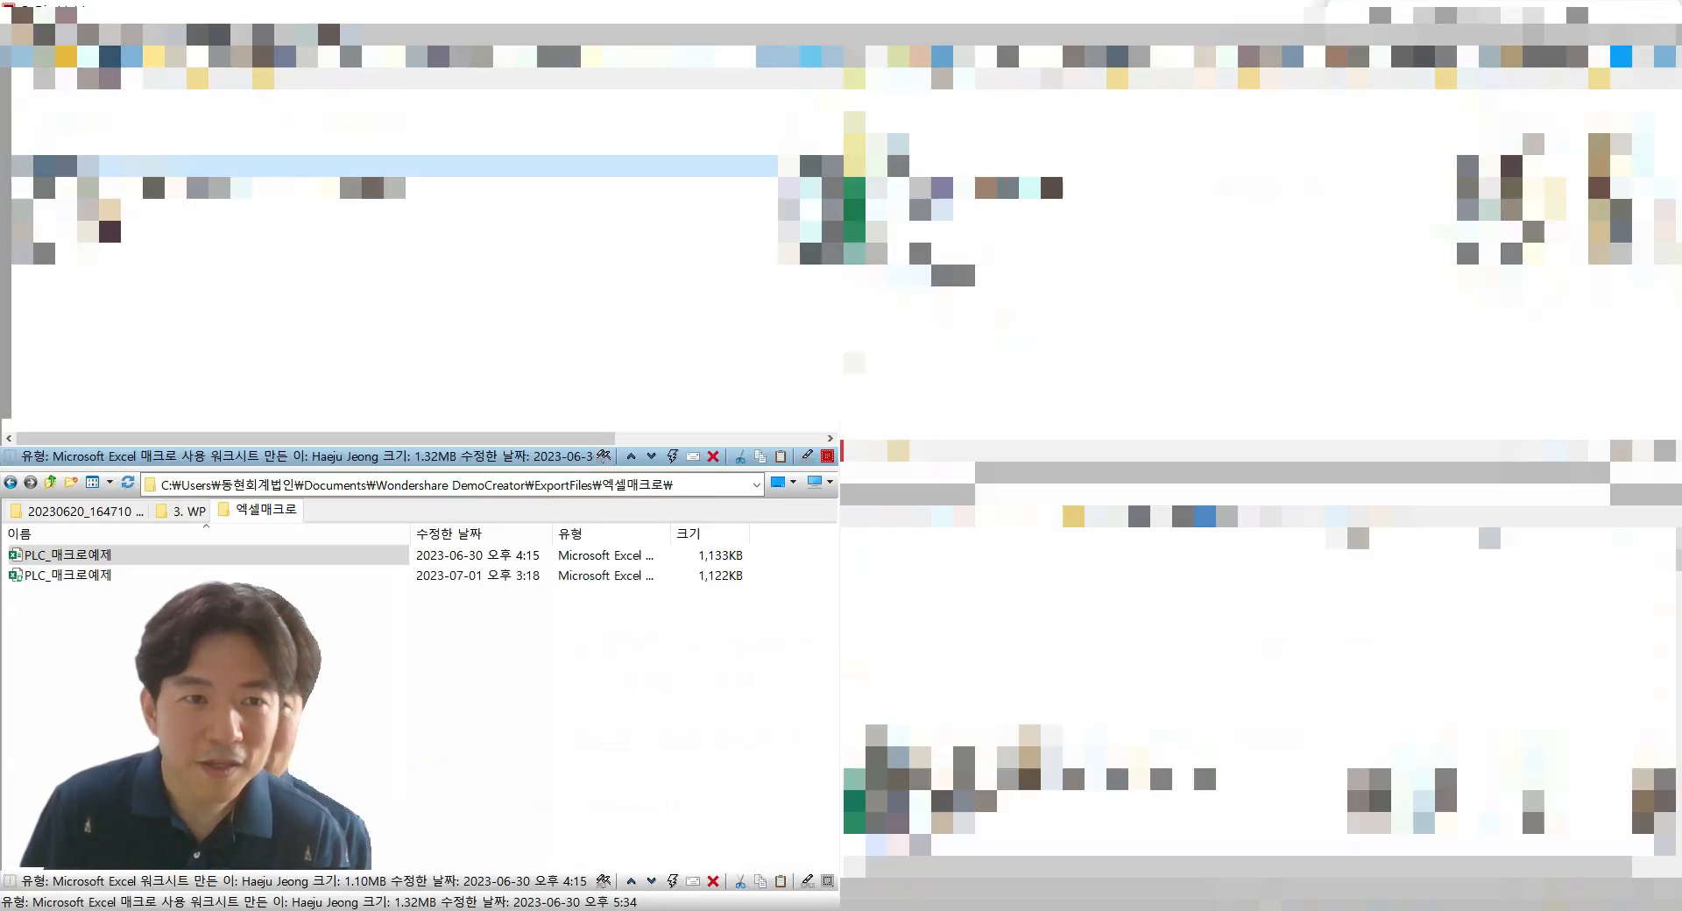
- Nudge the check box under CPA2 slightly upward within cell B35
left_click(109, 297)
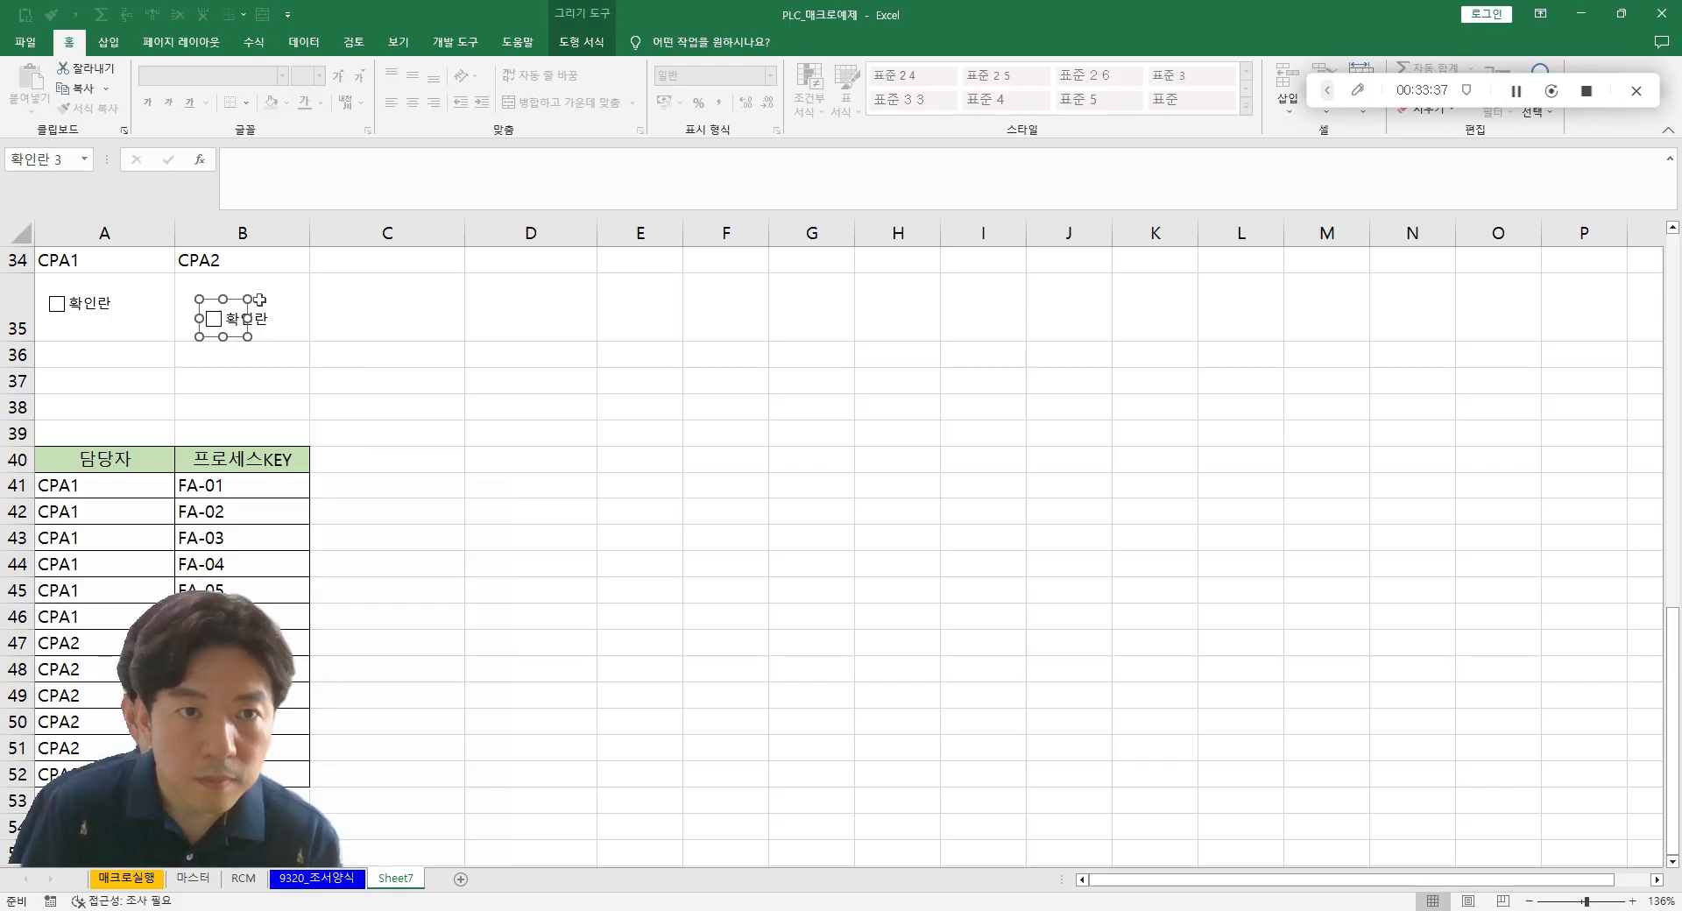
key("Up")
key("Up")
key("Up")
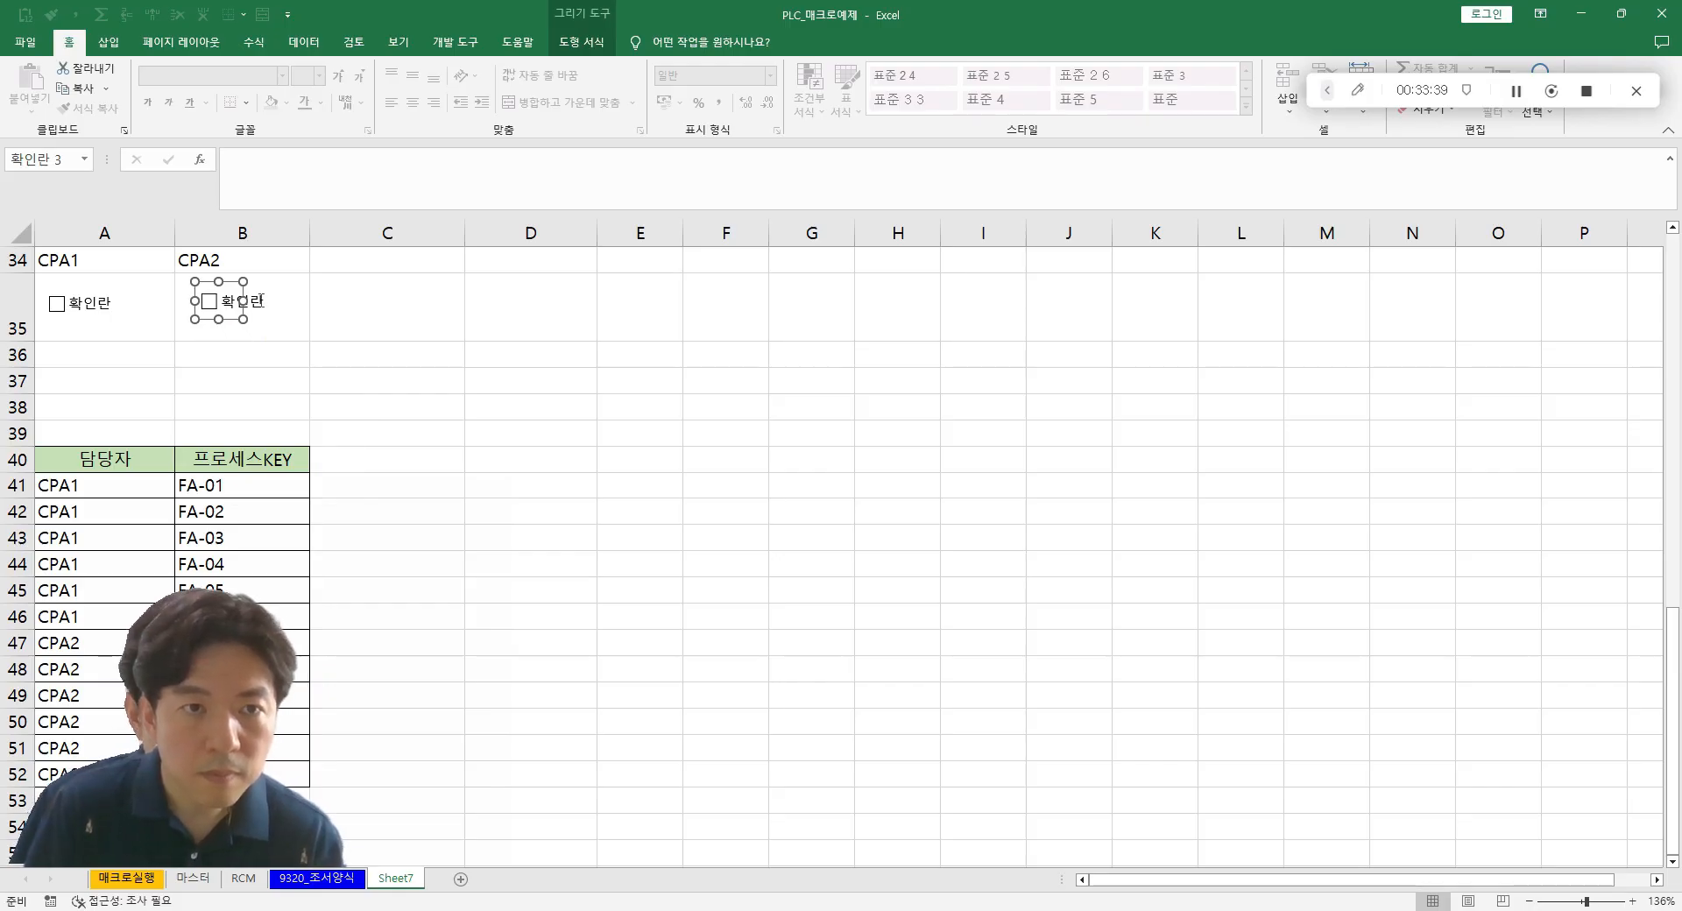
- Nudge the check box under CPA2 slightly to the left within cell B35 and deselect it
key("Left")
key("Left")
key("Left")
key("Left")
key("Left")
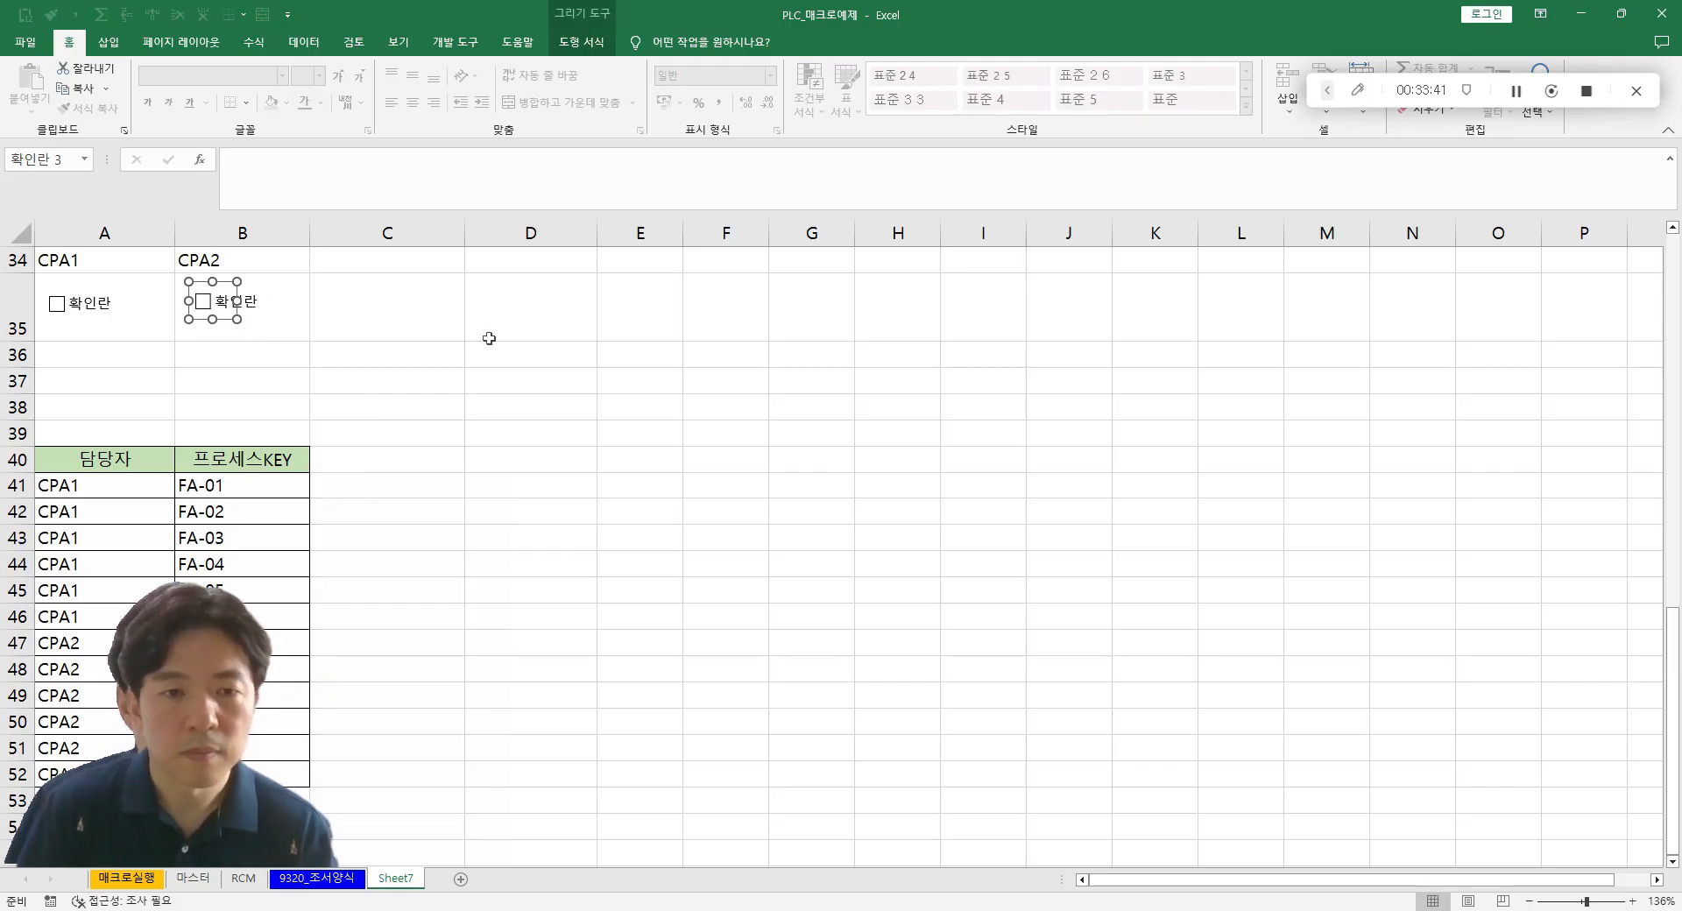
left_click(630, 445)
- Rename the sheet Sheet7 as 임시
double_click(392, 880)
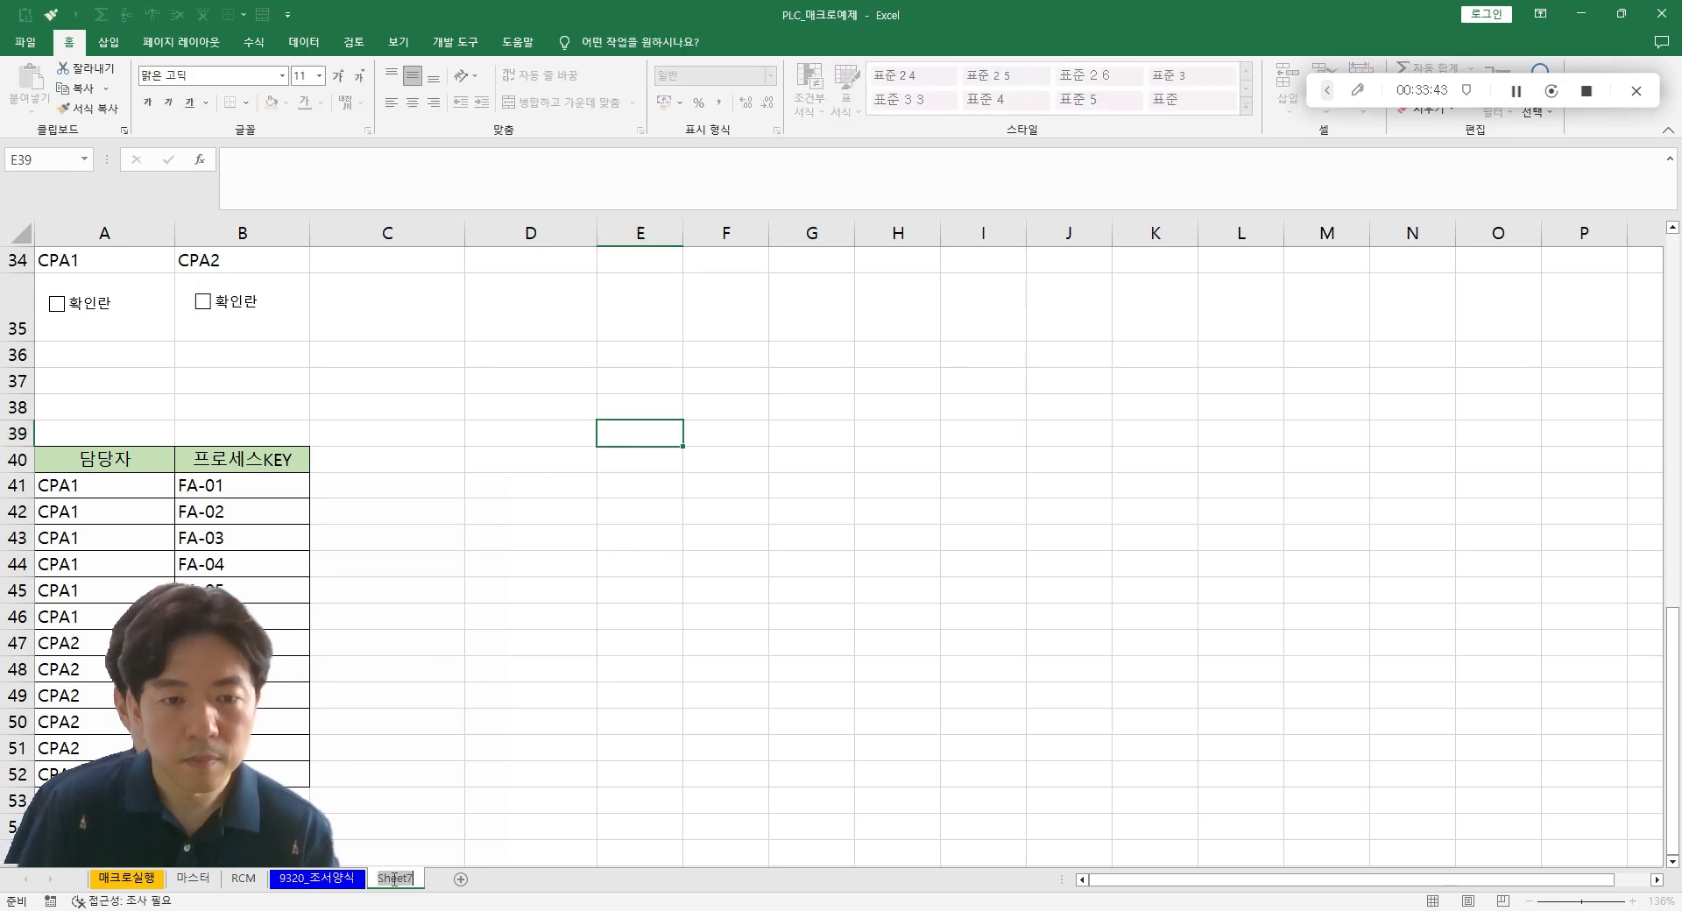
type("dkla")
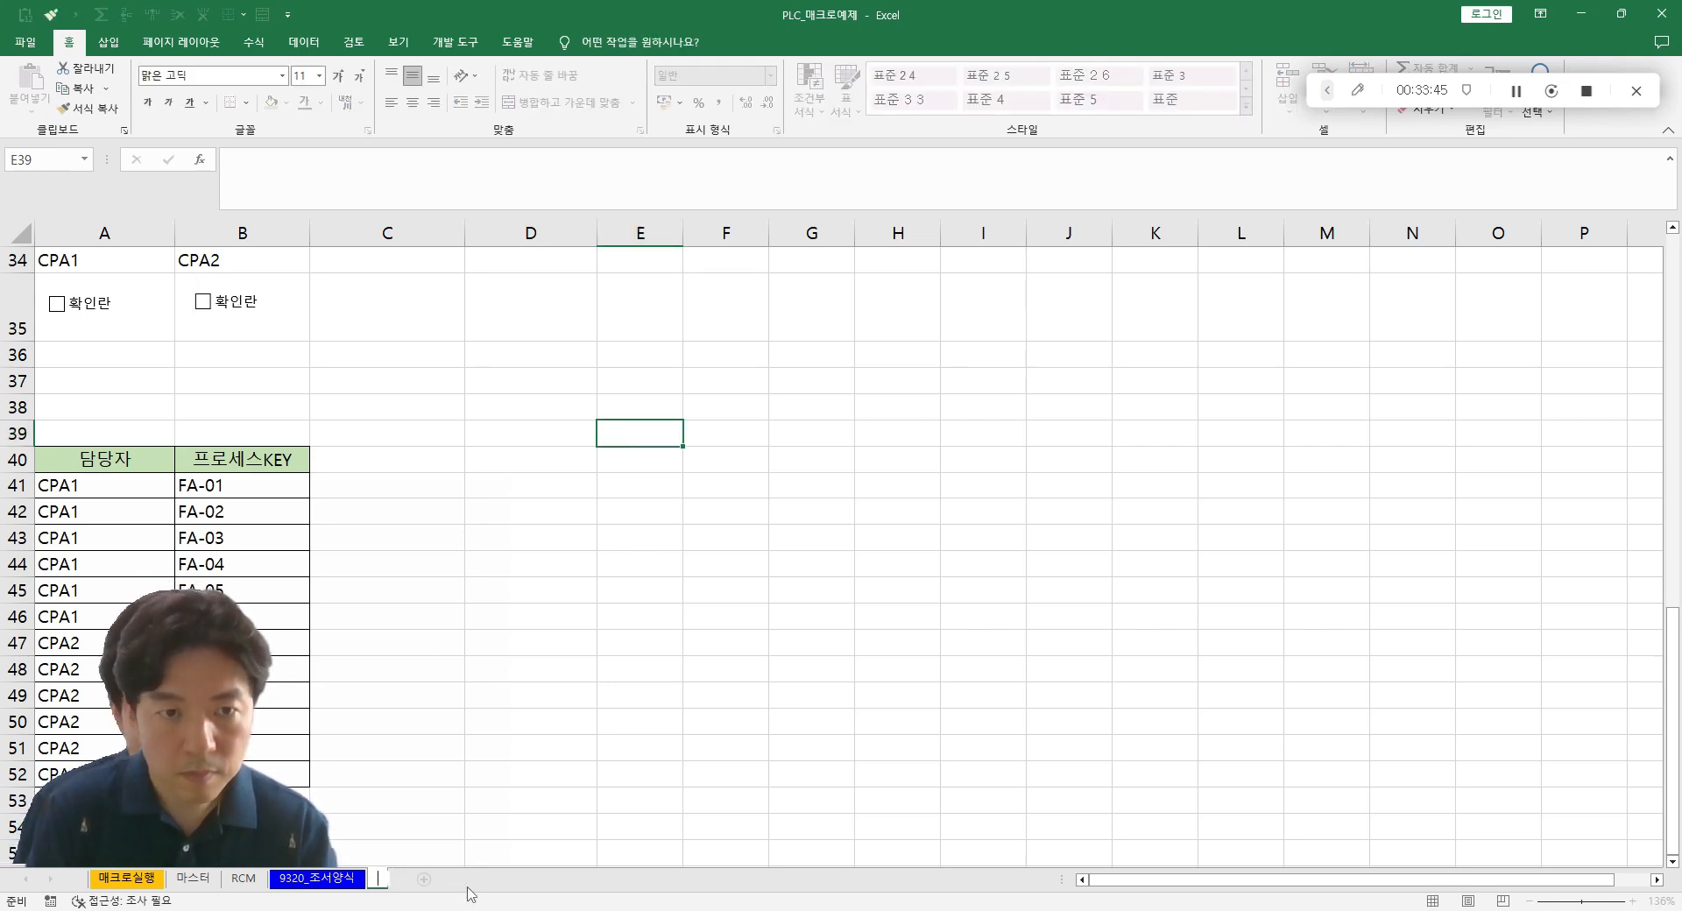
key("Return")
left_click(710, 487)
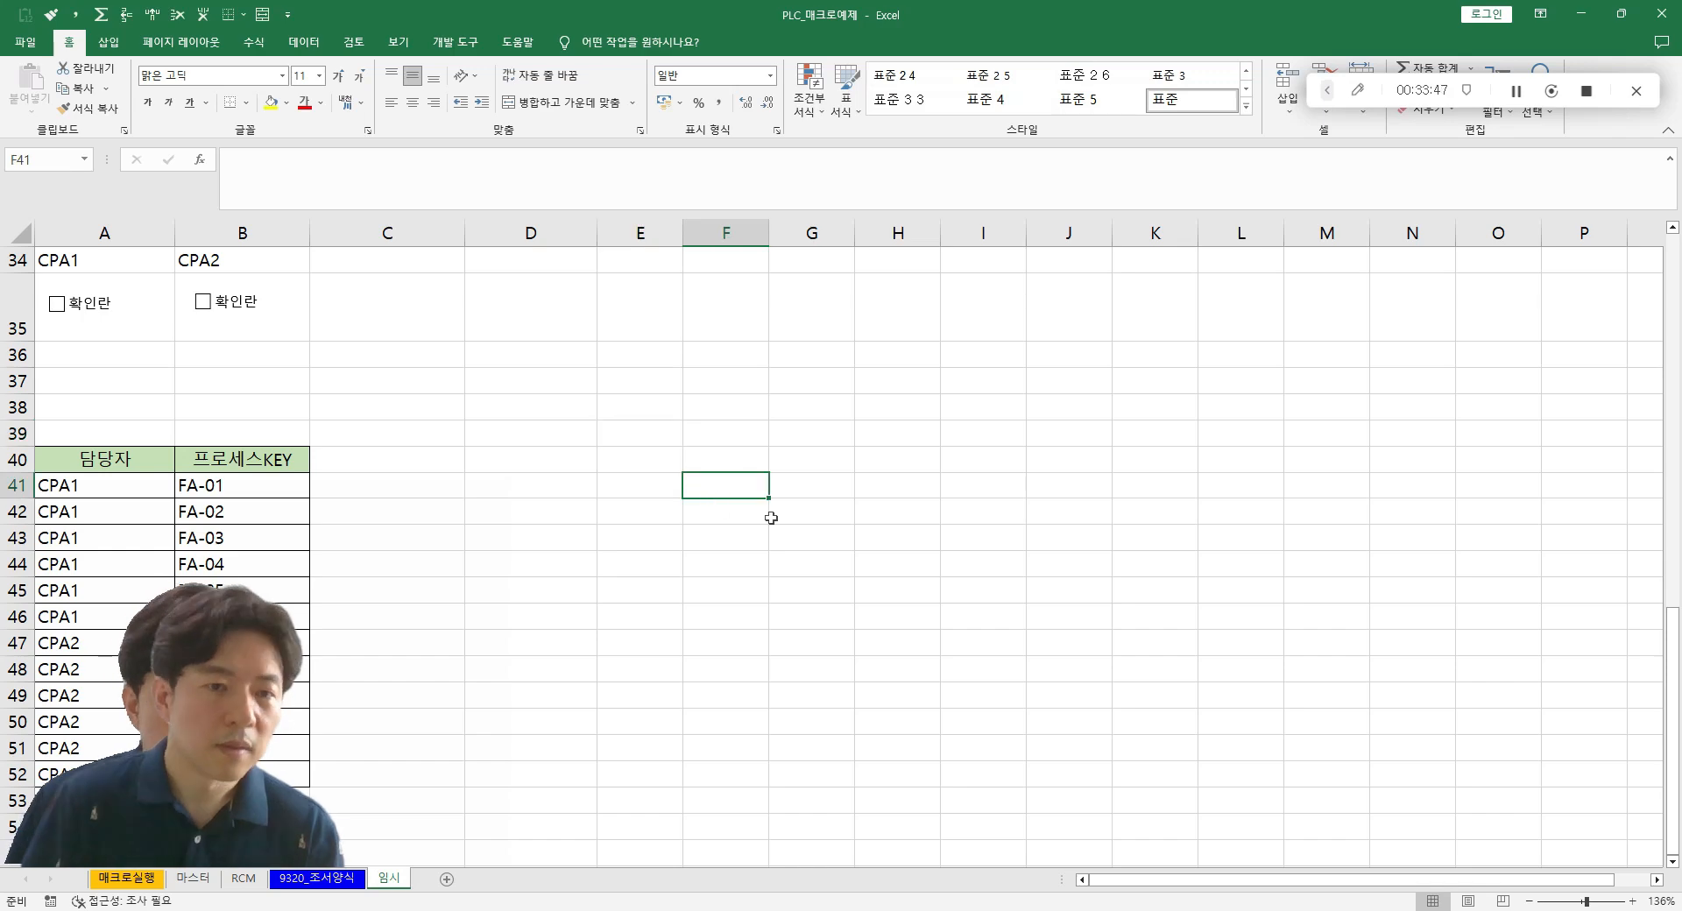
scroll(753, 562, "up", 3)
scroll(631, 570, "up", 3)
scroll(552, 570, "down", 1)
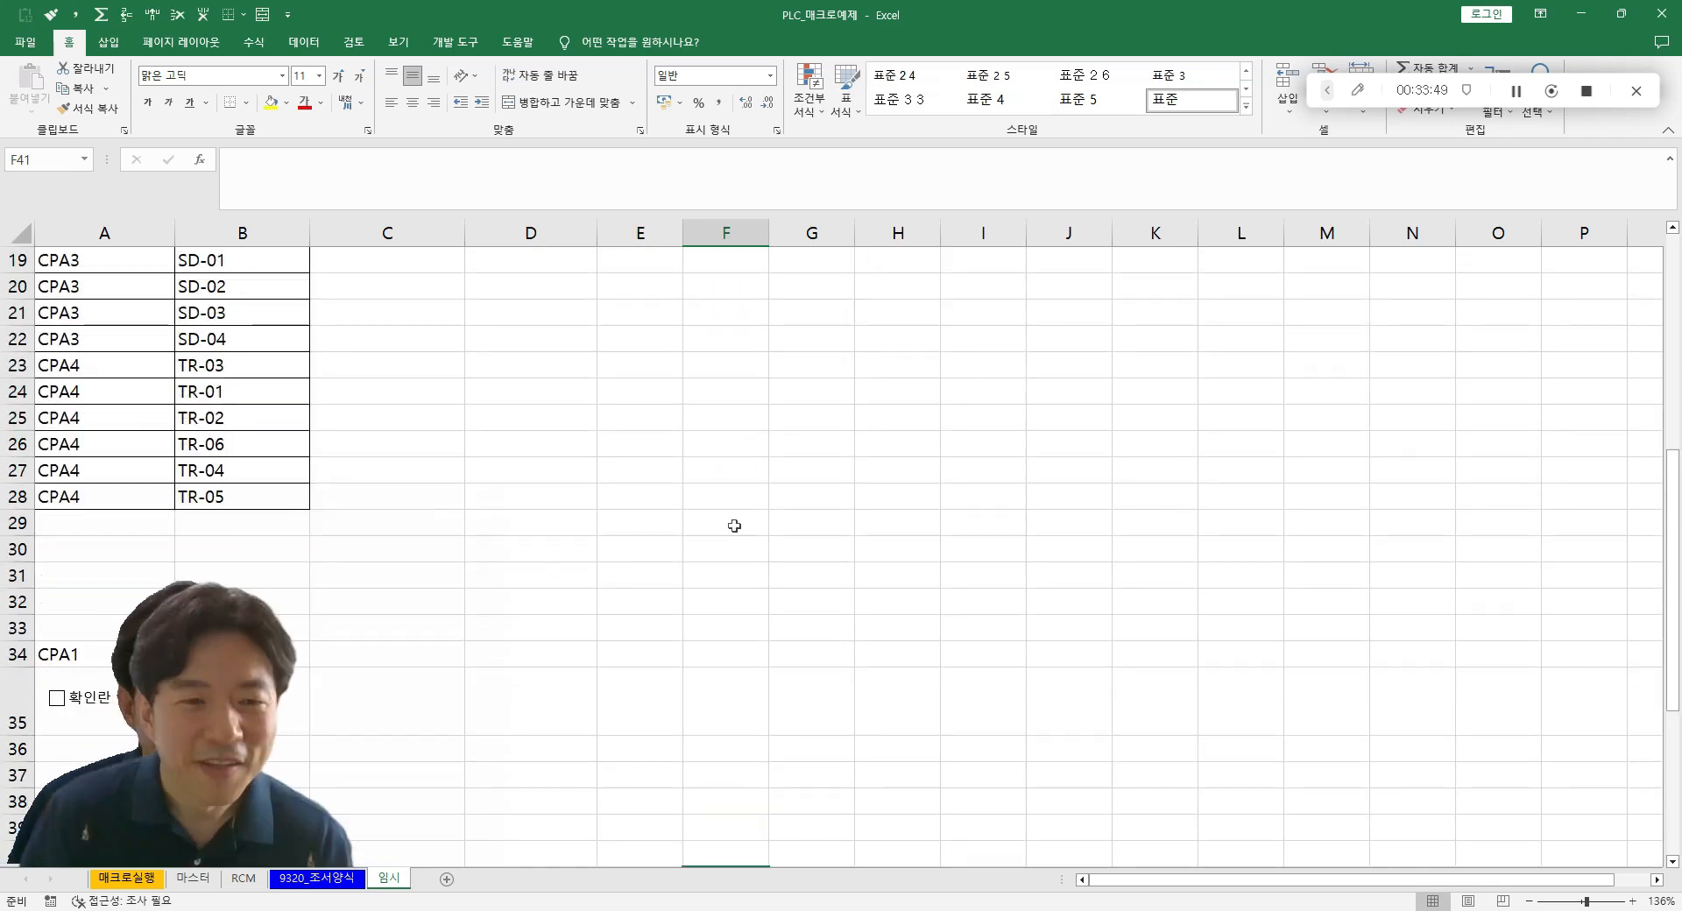
scroll(719, 543, "down", 3)
left_click(457, 471)
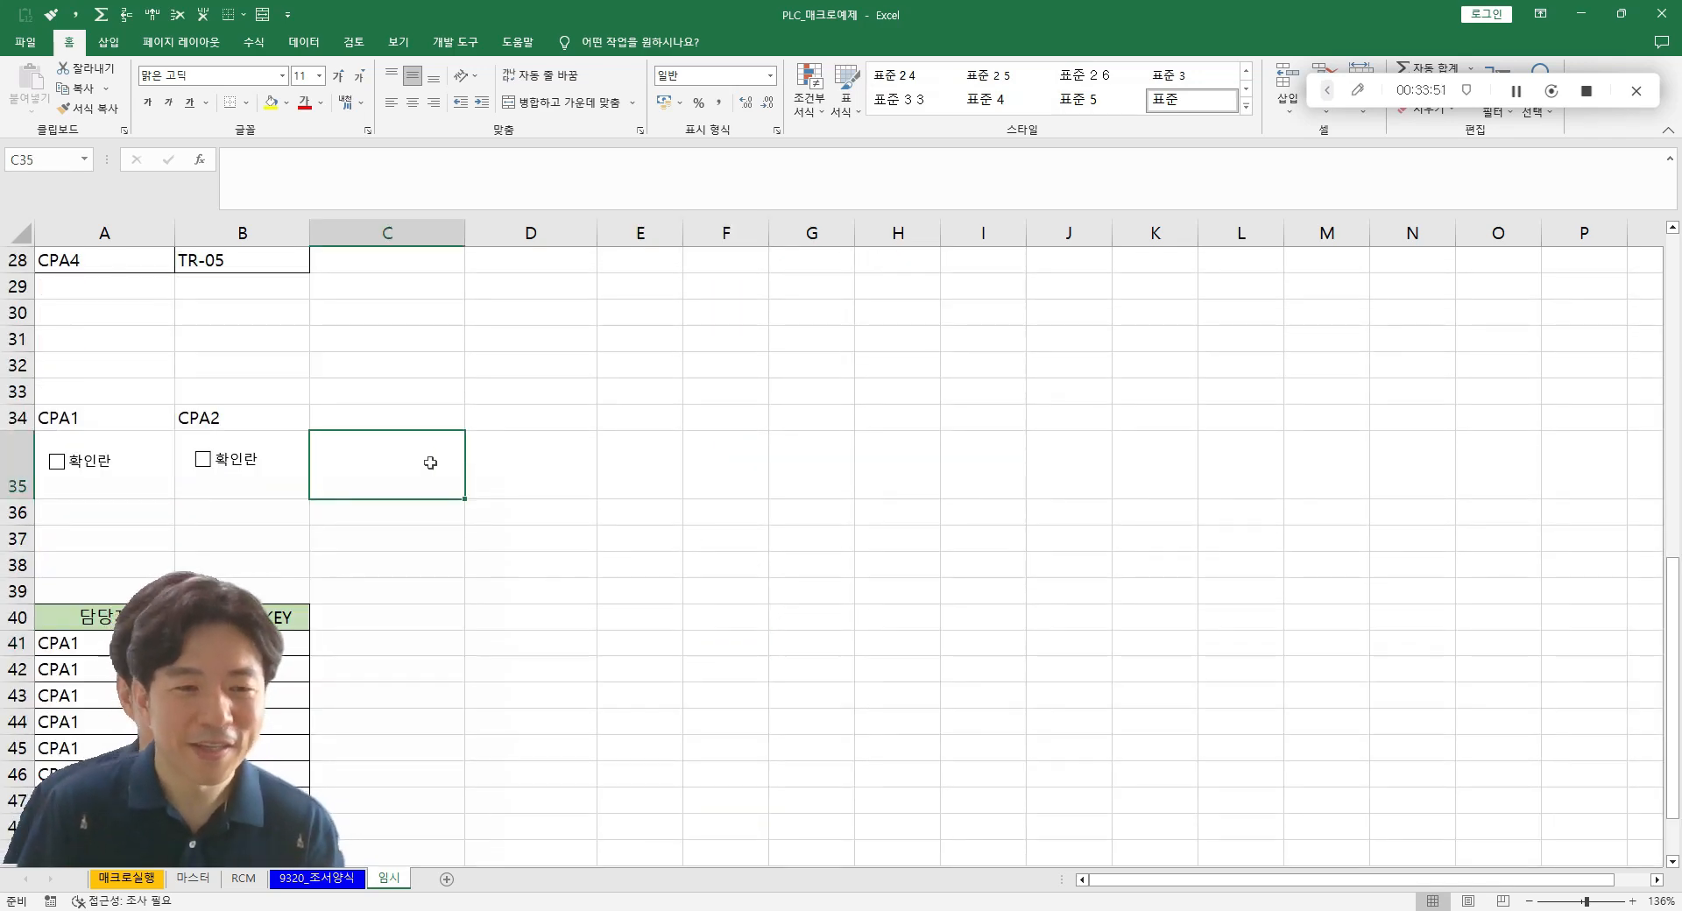
left_click(57, 460, "ctrl")
right_click(57, 461)
key("Escape")
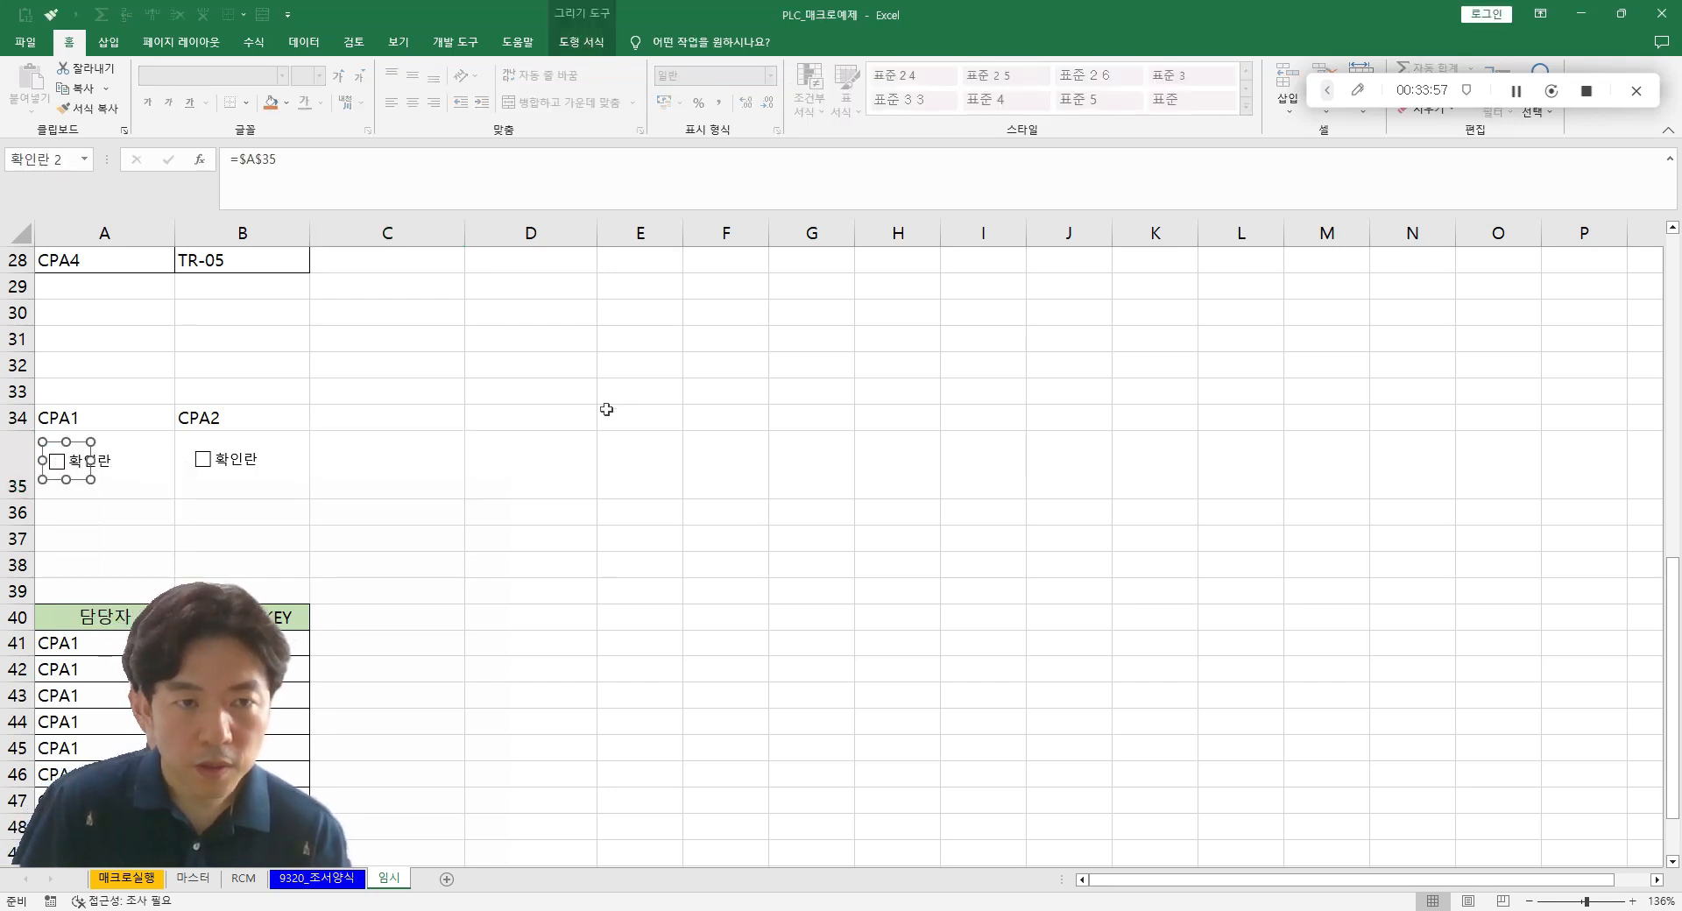
scroll(595, 418, "down", 3)
scroll(596, 422, "up", 4)
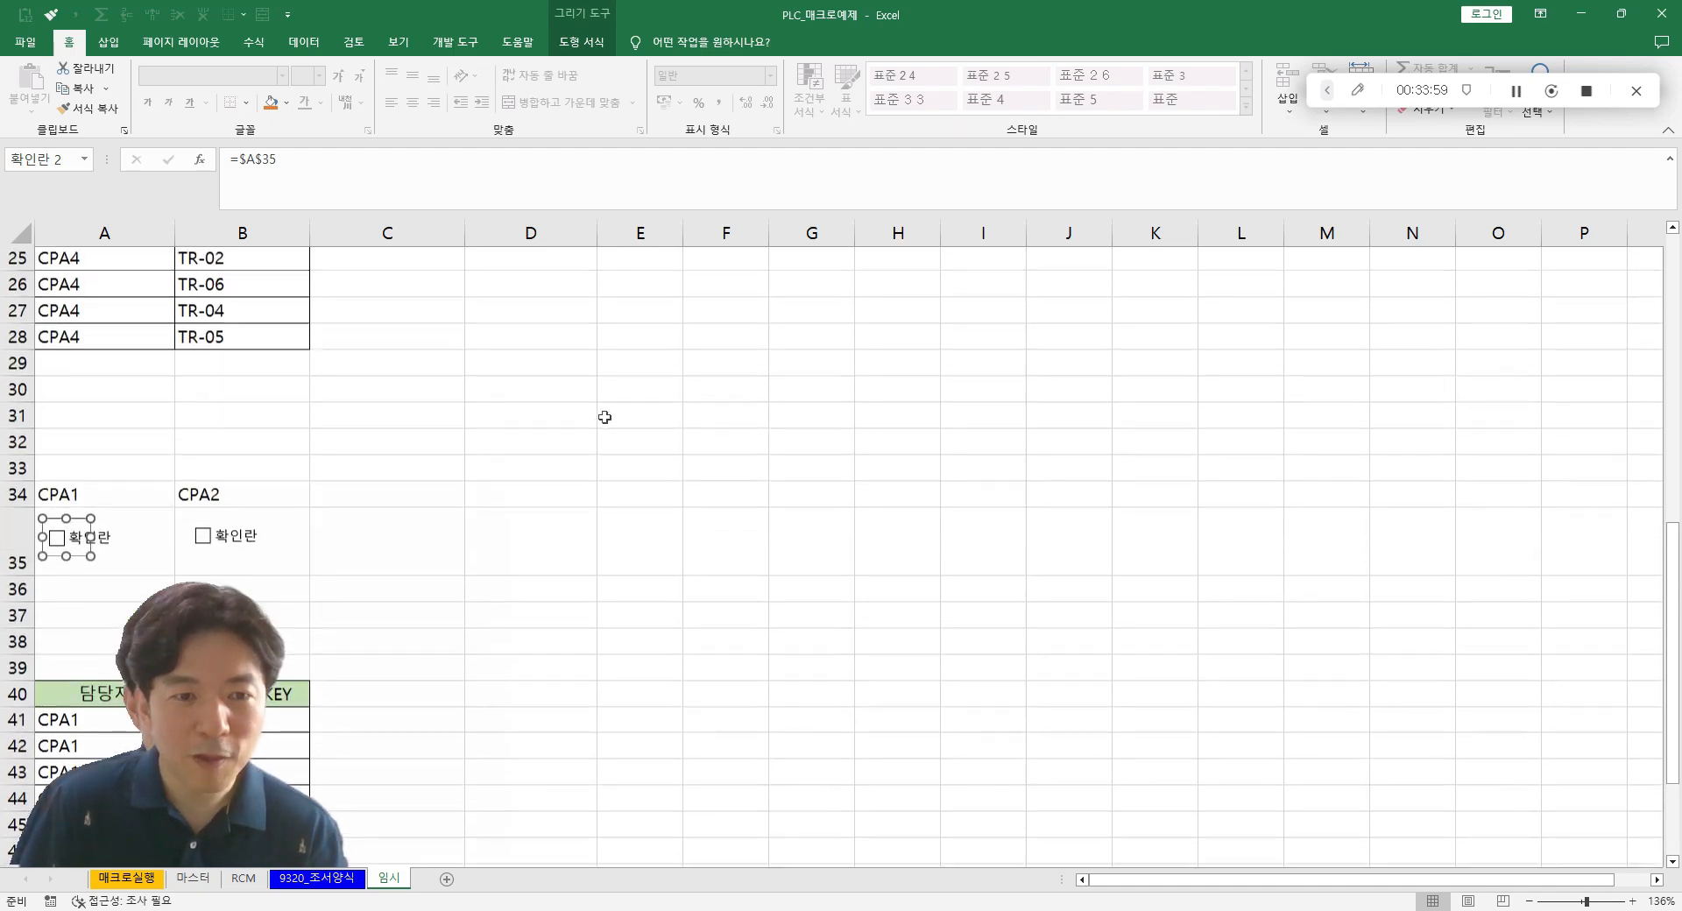
left_click(567, 420)
scroll(491, 431, "down", 1)
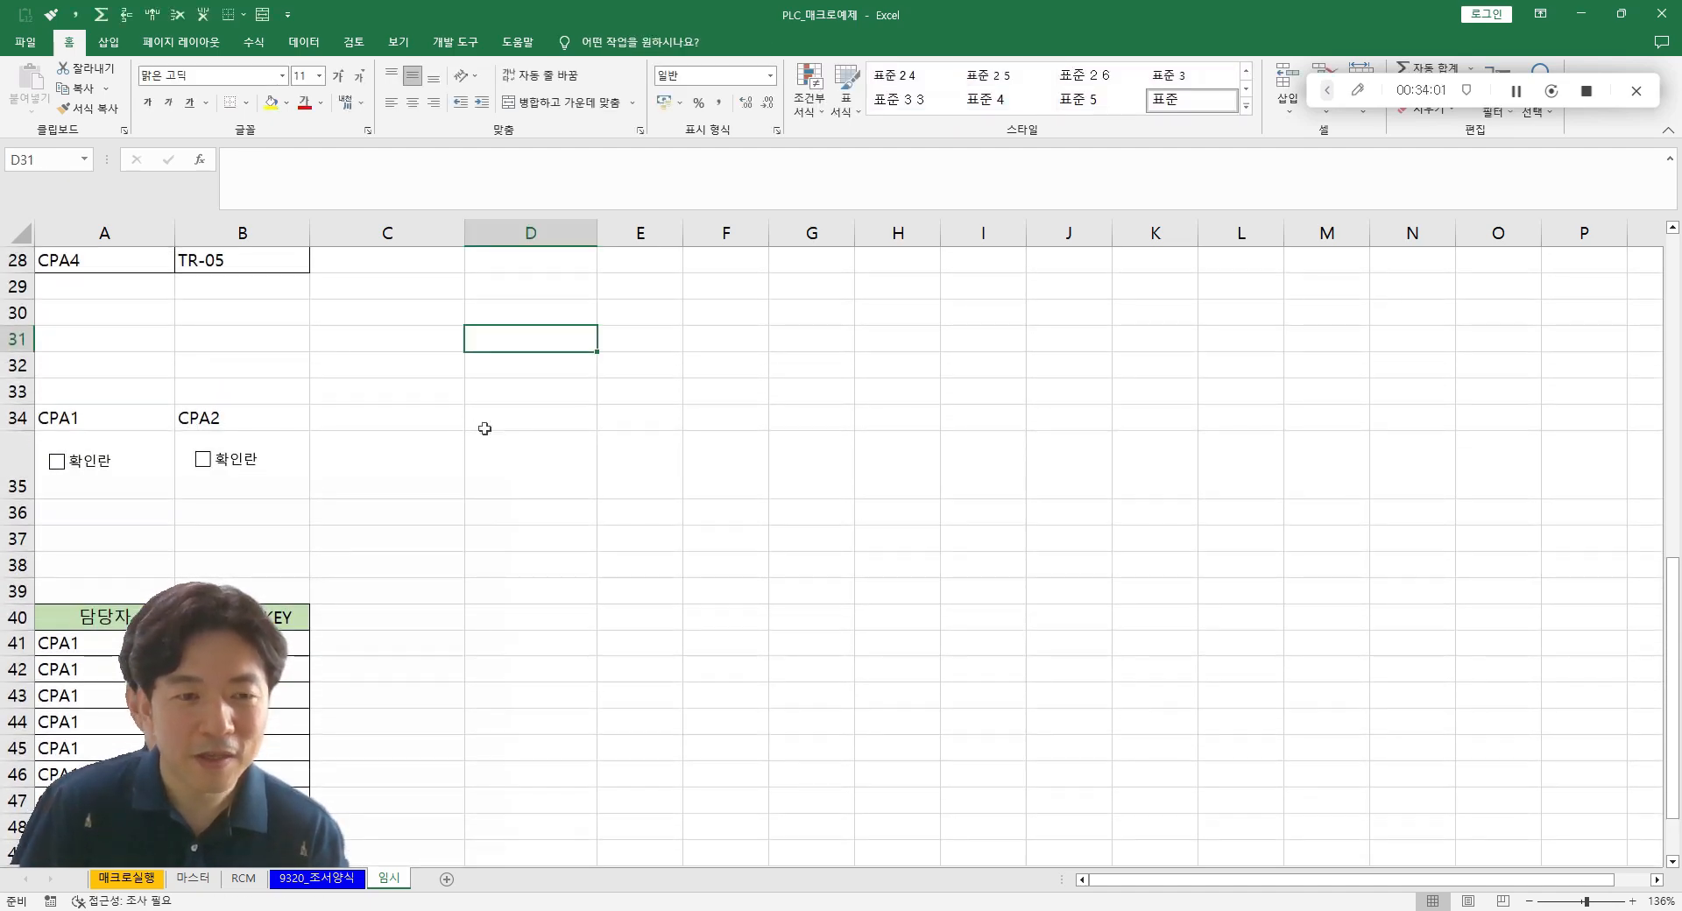
- Check the linked cell in the control format settings of the check box under CPA1
right_click(115, 460)
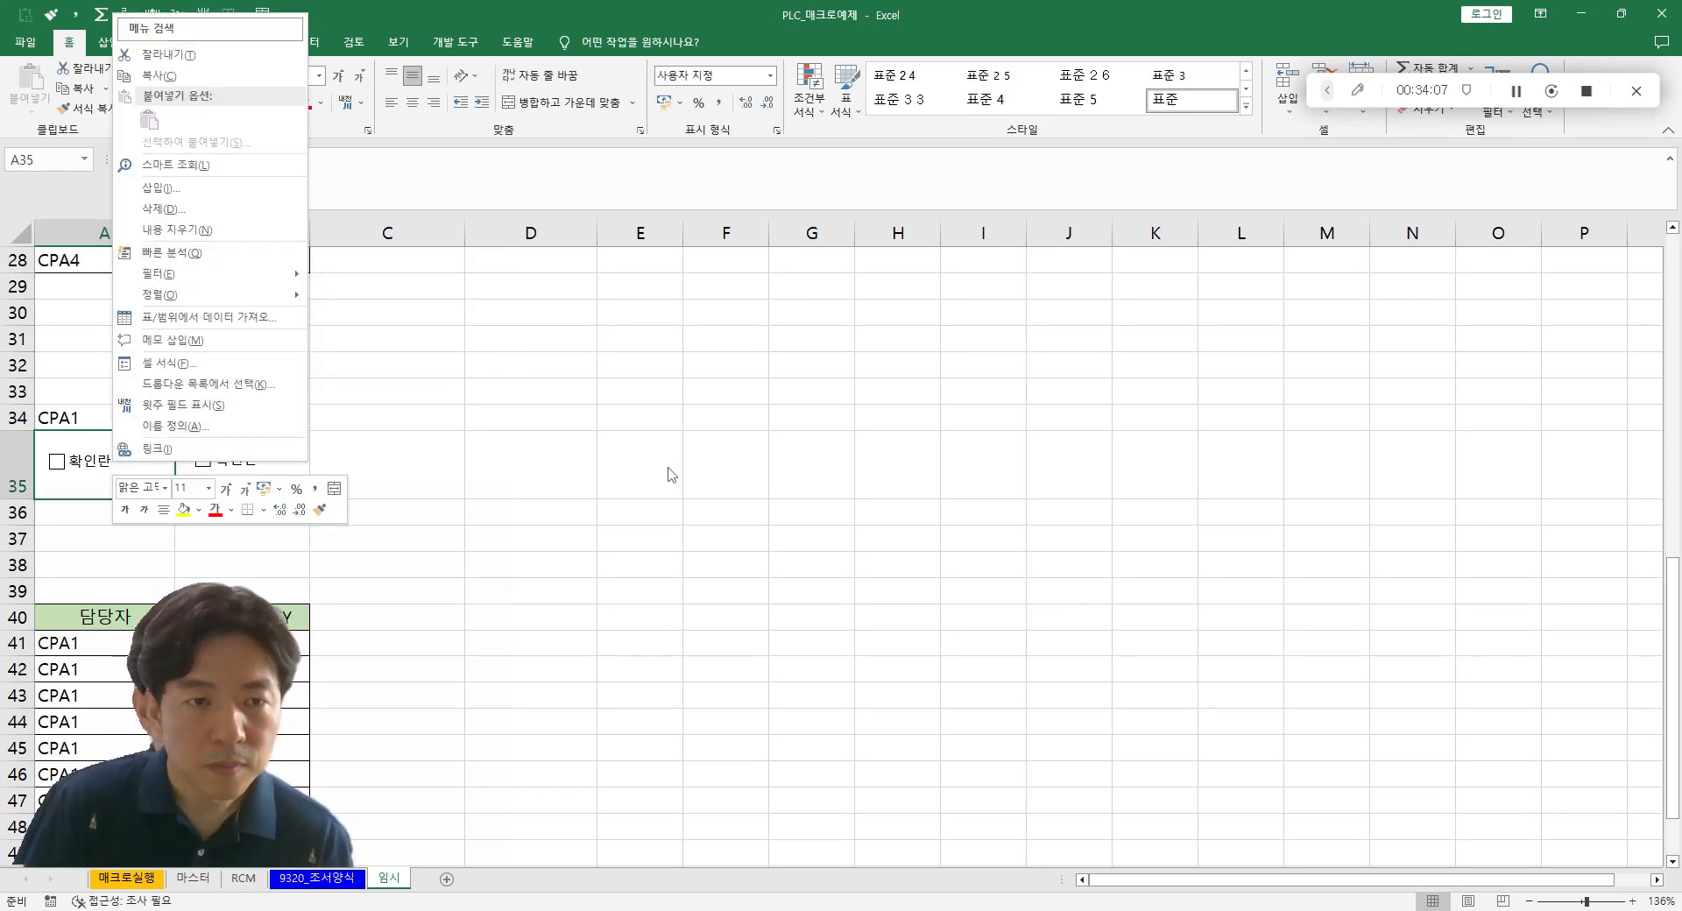
key("Escape")
right_click(101, 467)
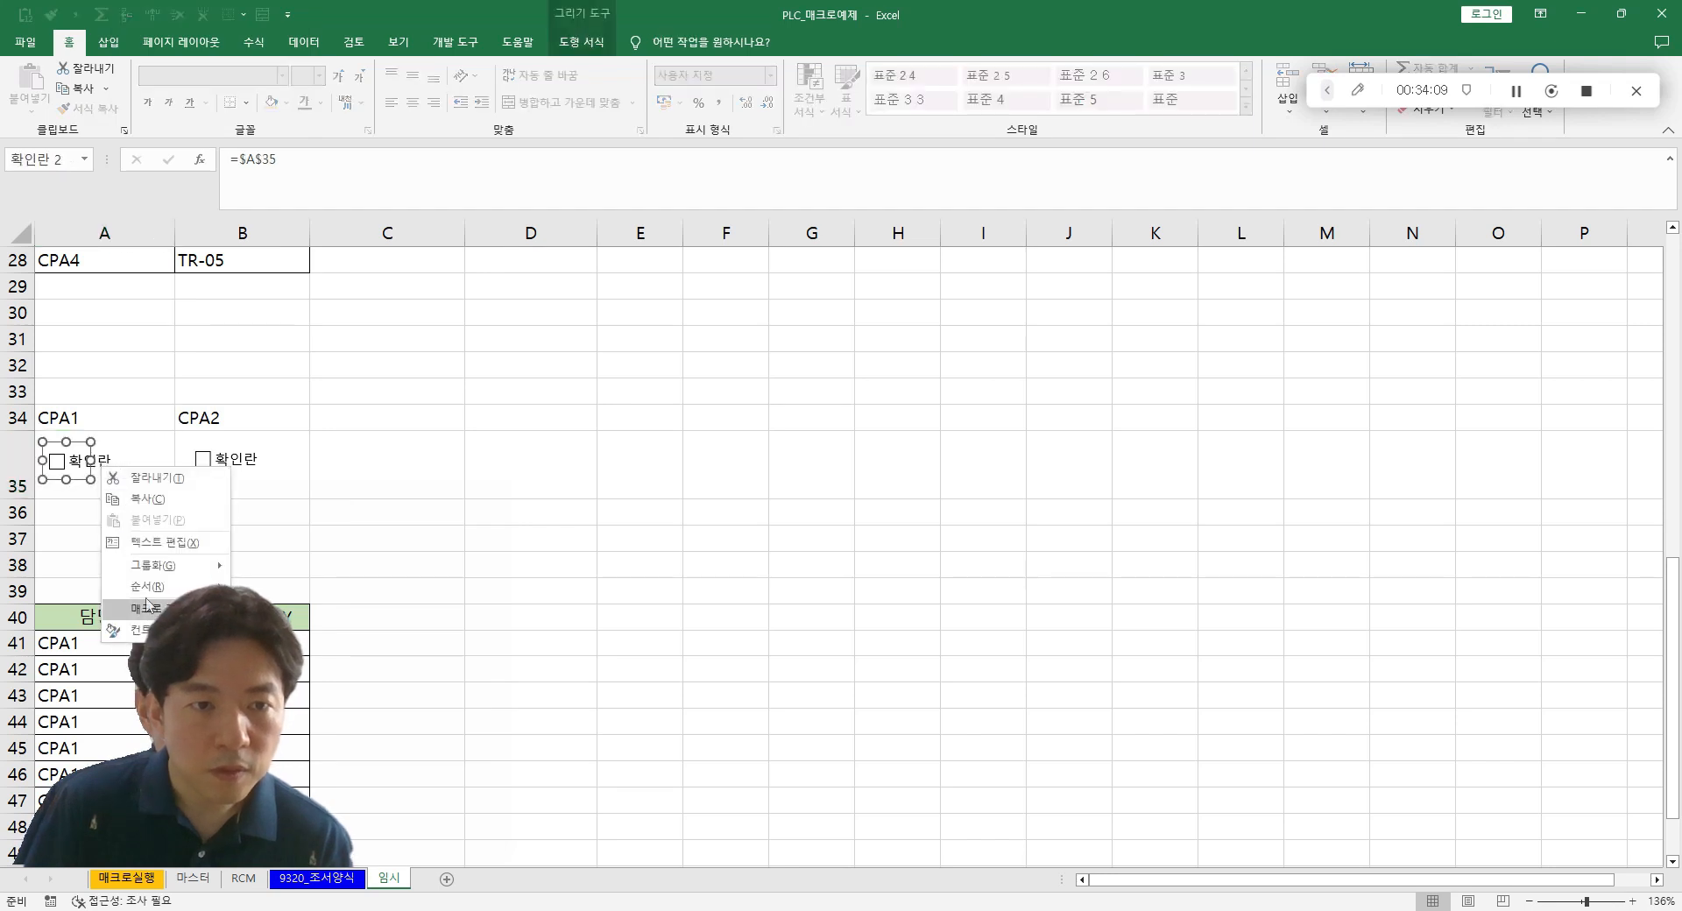
left_click(140, 629)
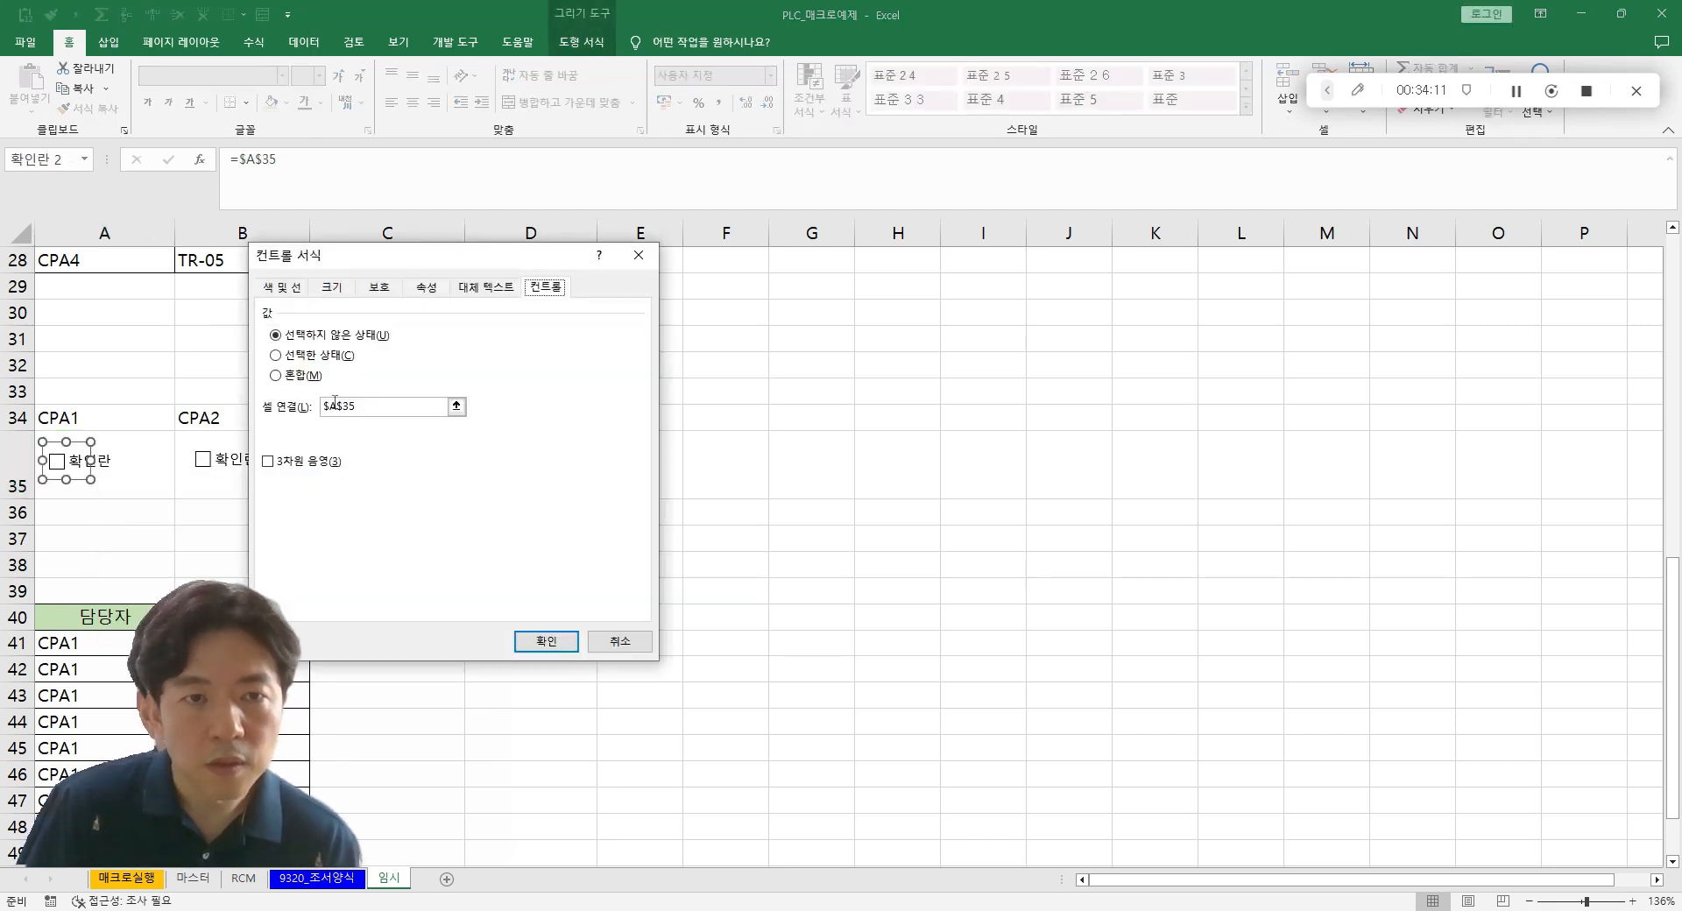
key("Return")
left_click_drag(687, 442, 639, 465)
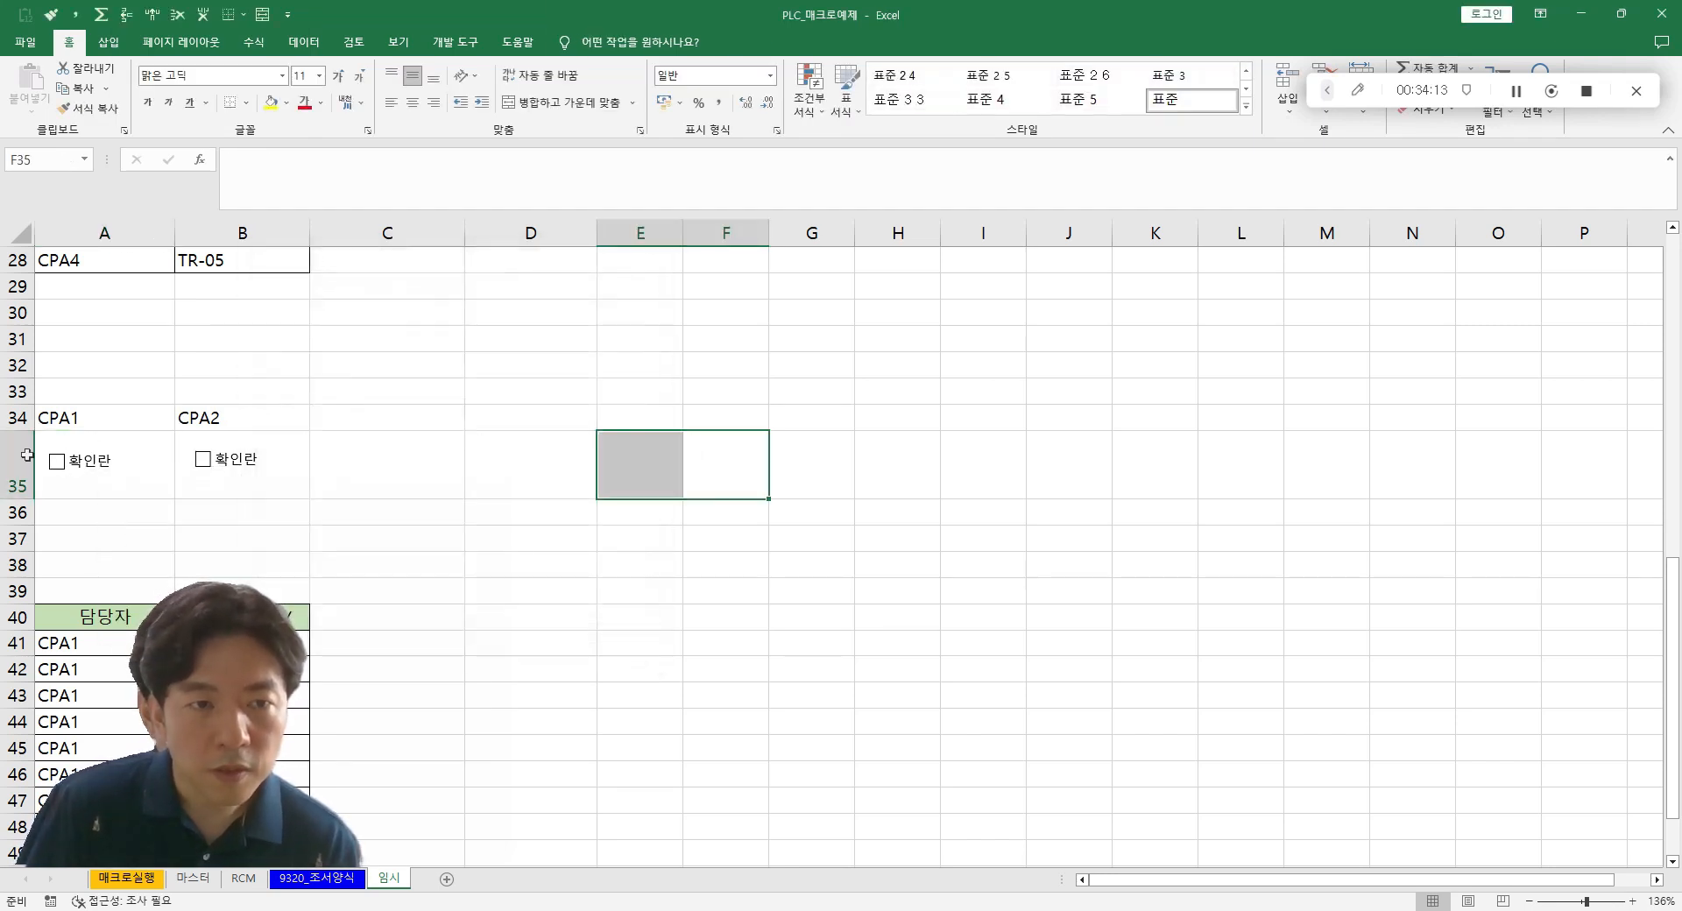
left_click(602, 398)
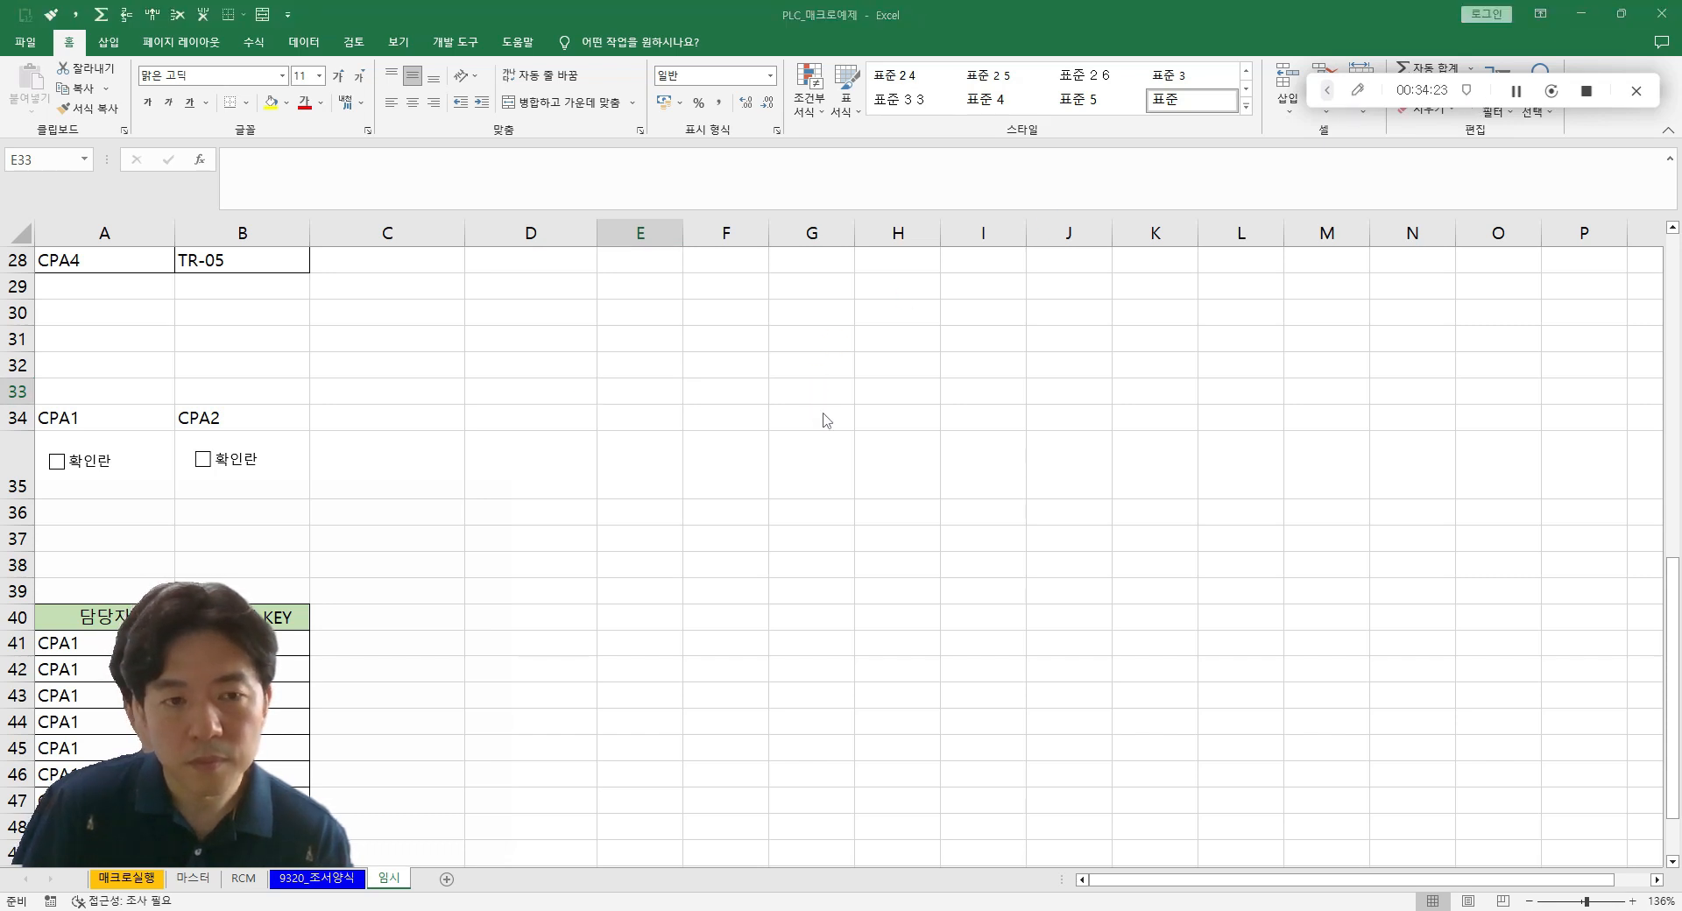
- Open Module2 in the Visual Basic editor, review the CheckBox1_Click code and return to the worksheet
key("alt+F11")
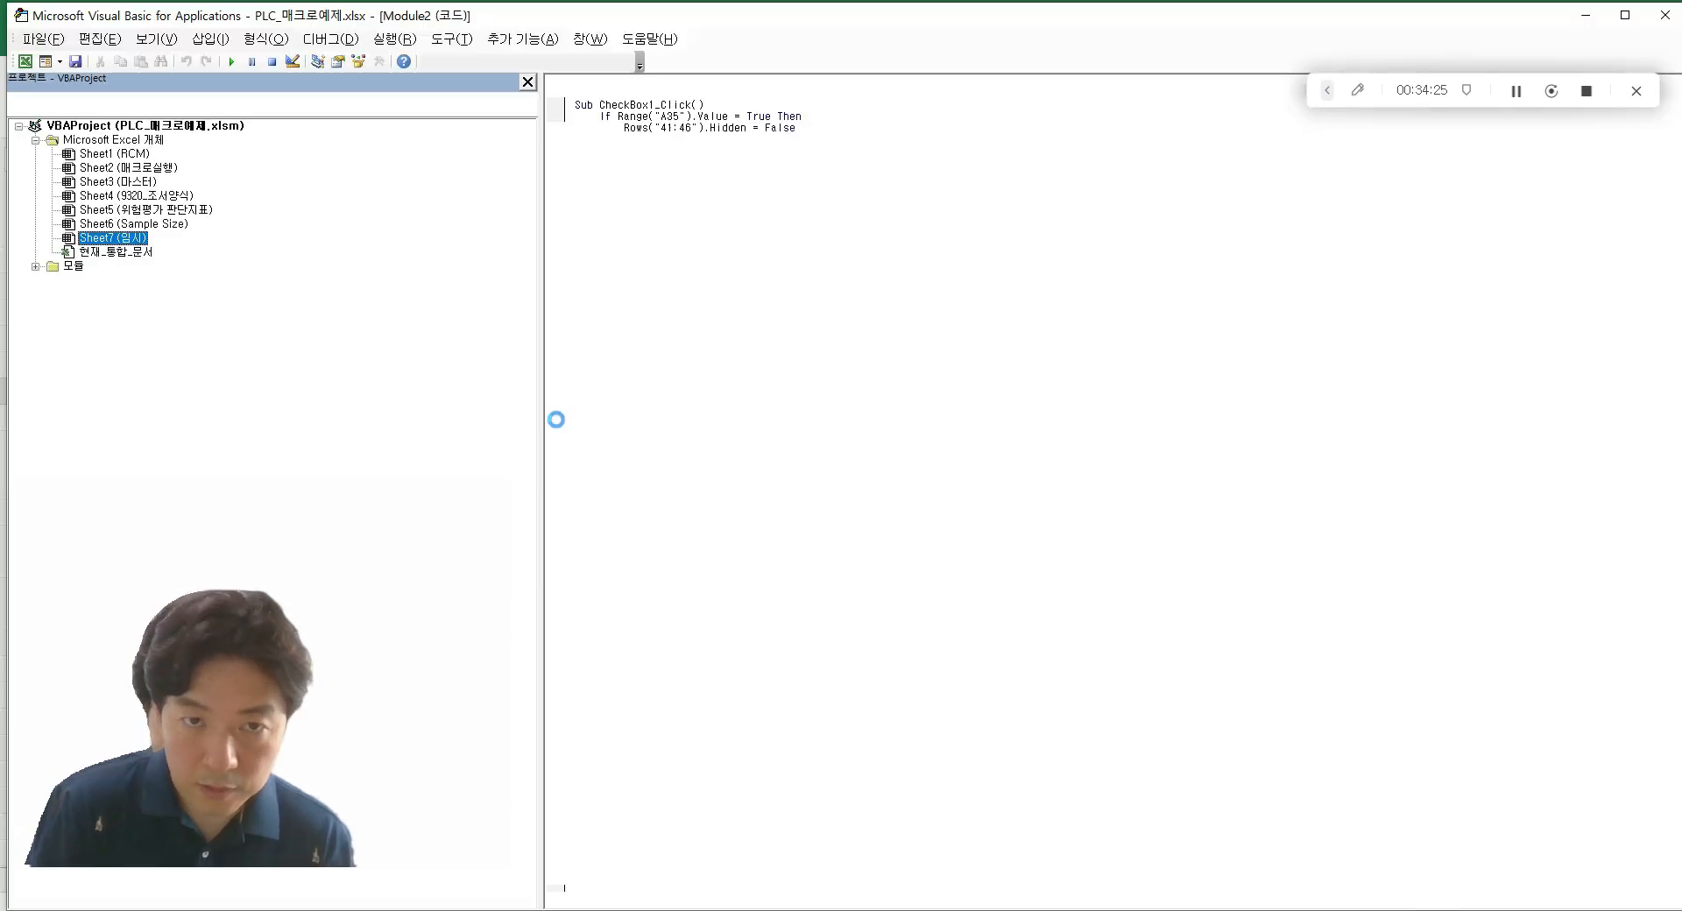
double_click(75, 272)
double_click(101, 297)
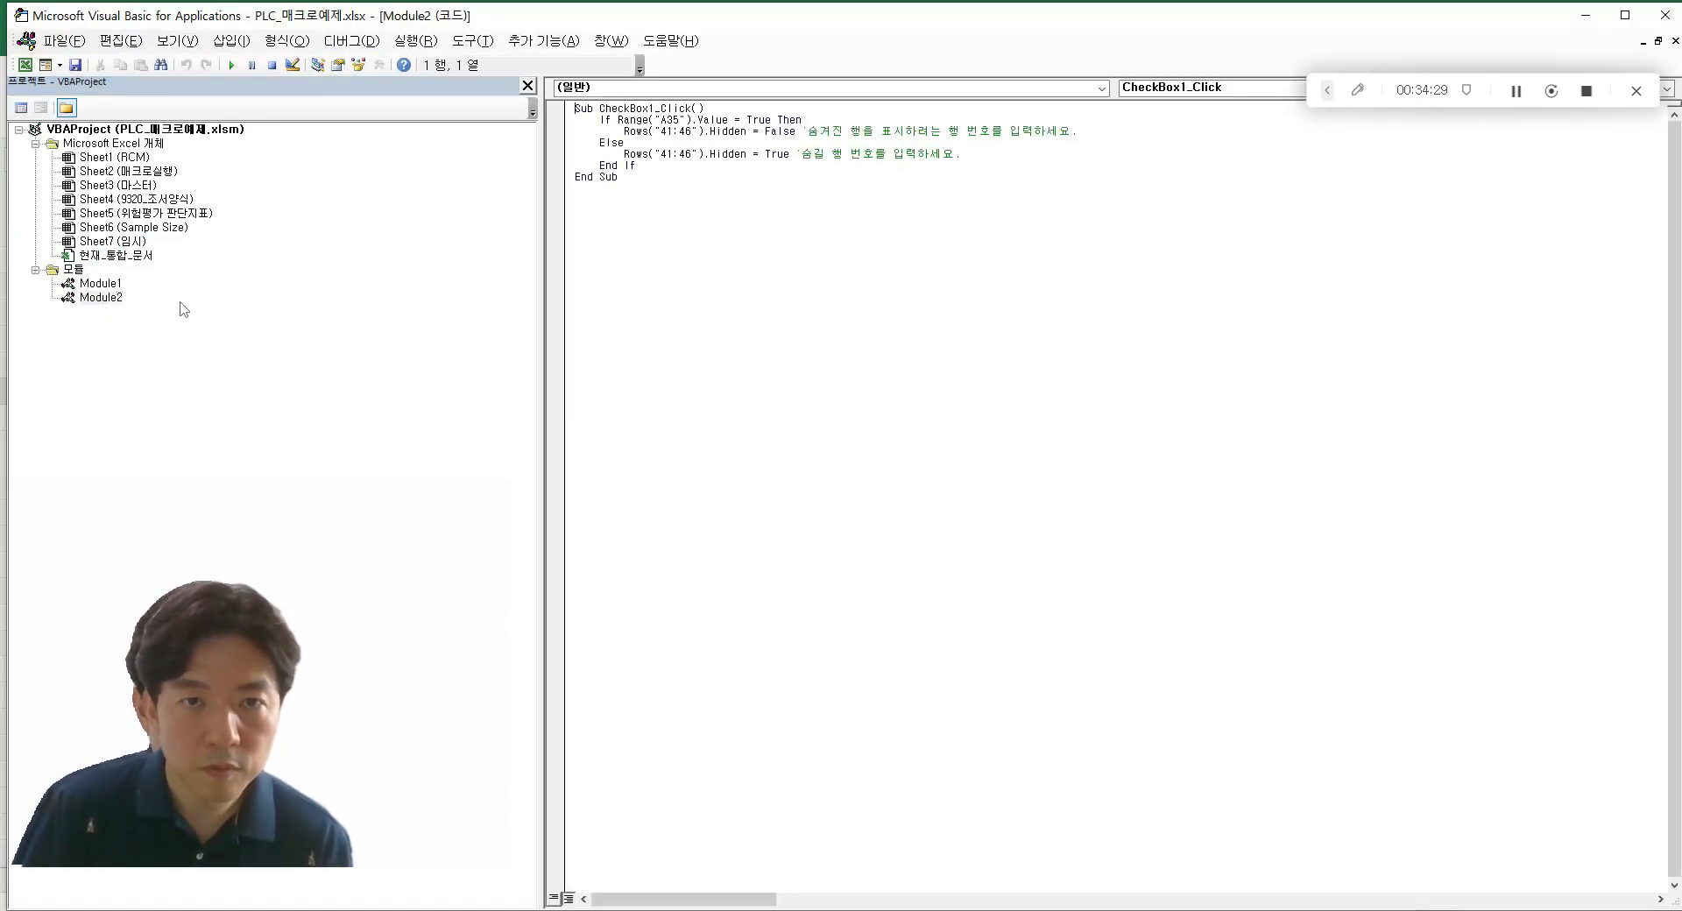
double_click(101, 299)
left_click(807, 121)
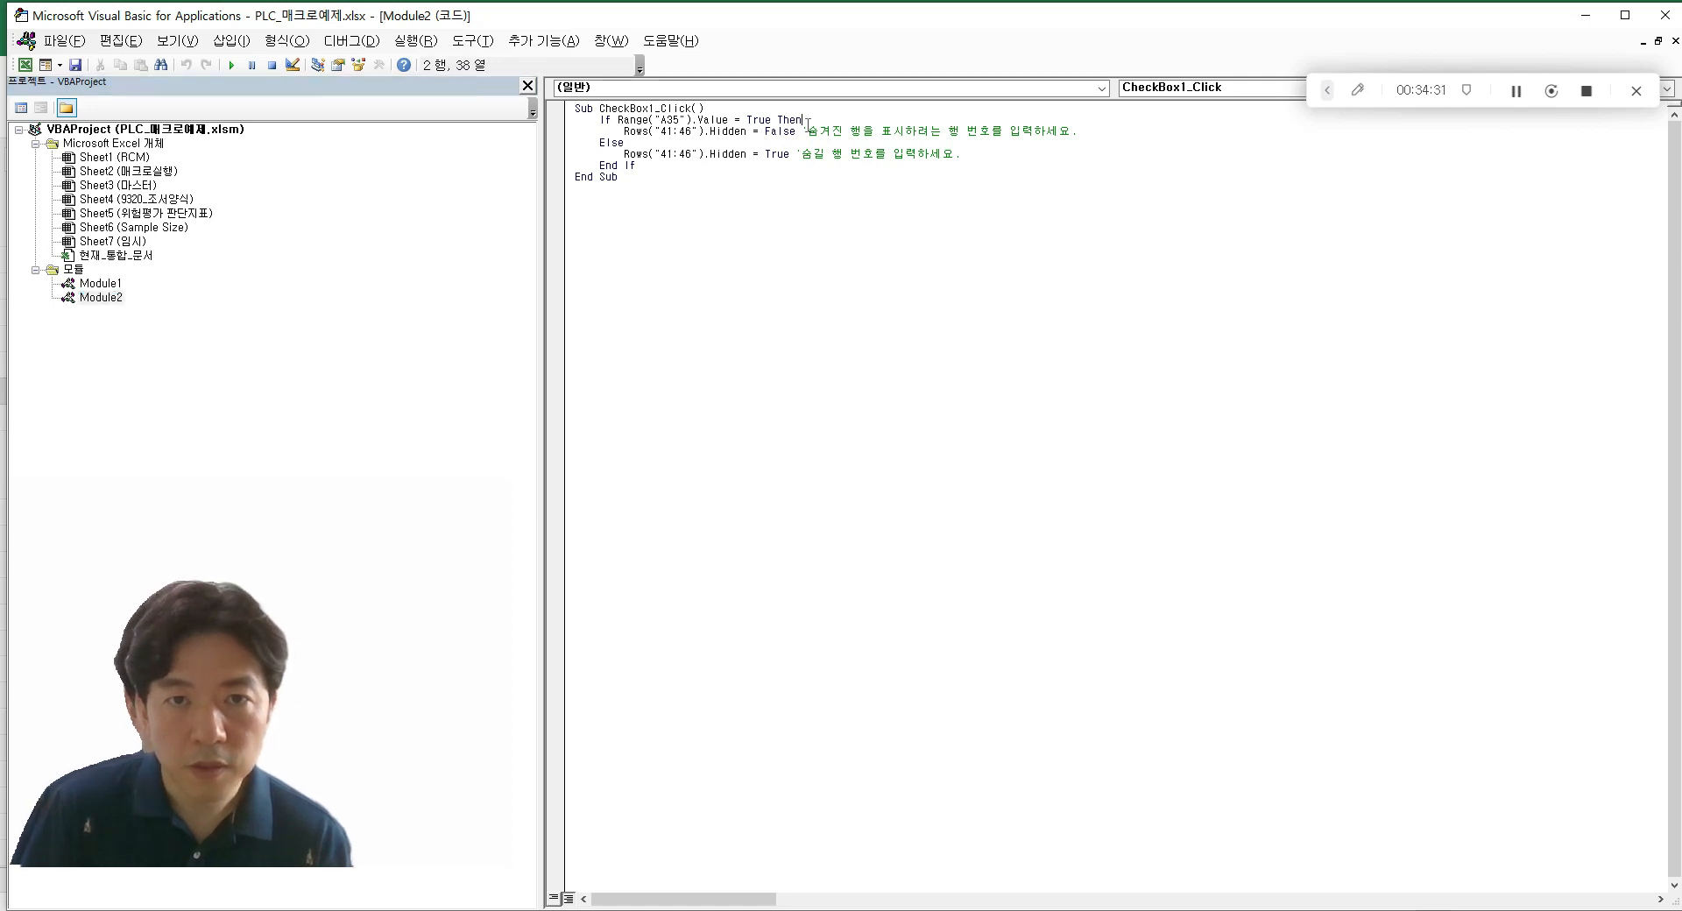
left_click(674, 132)
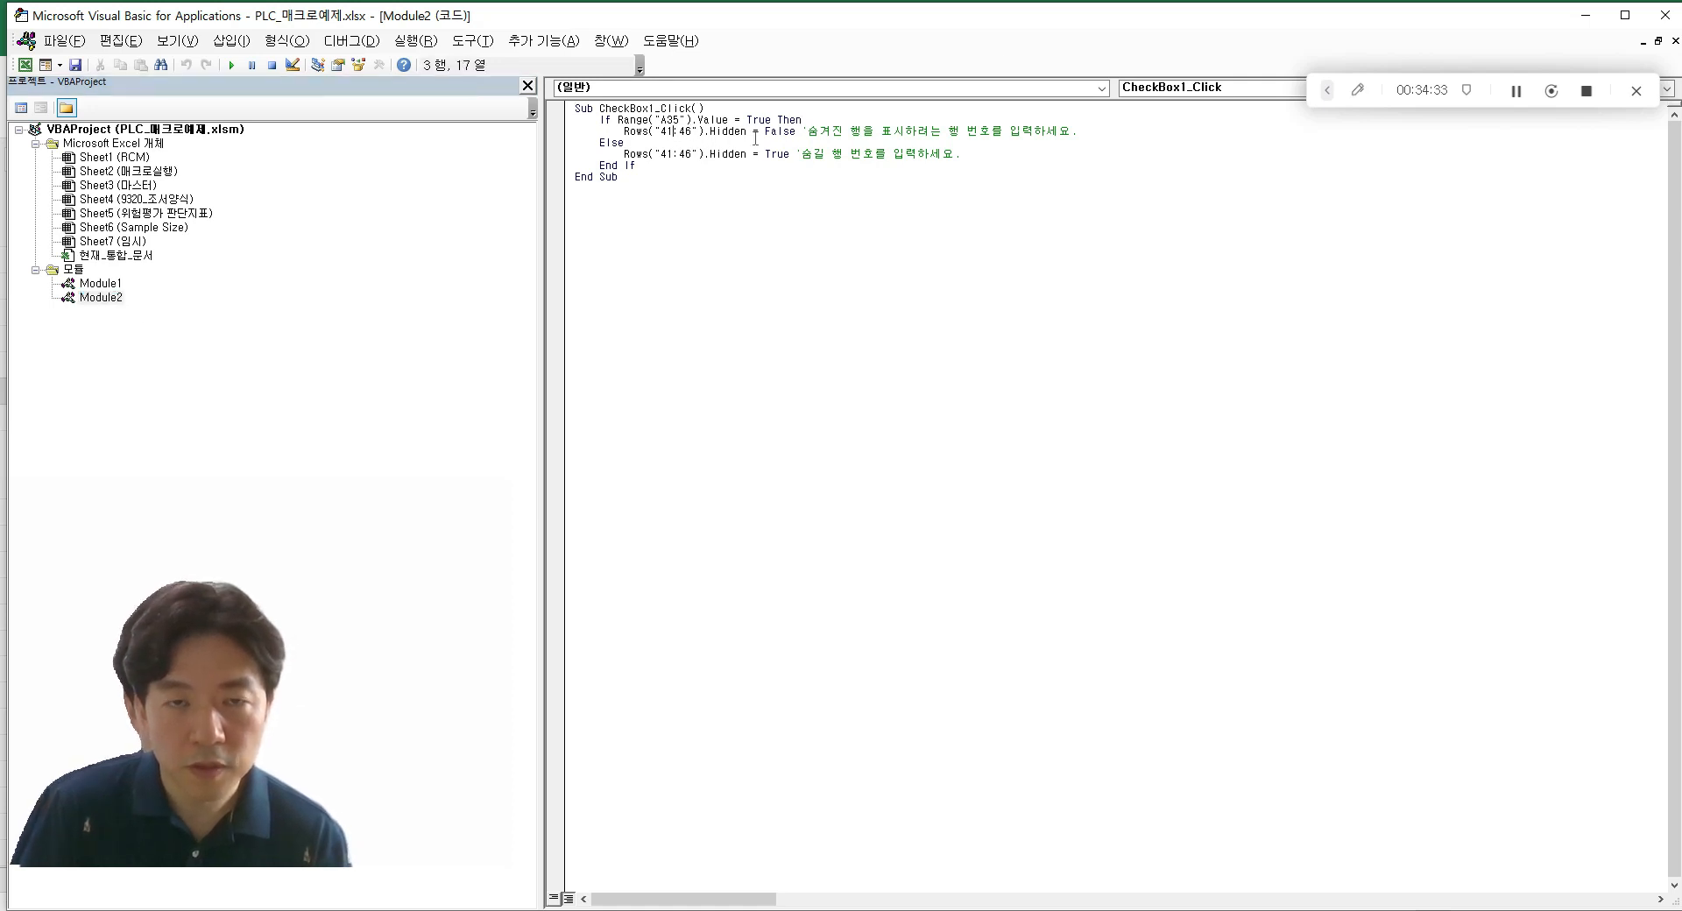
key("alt+Tab")
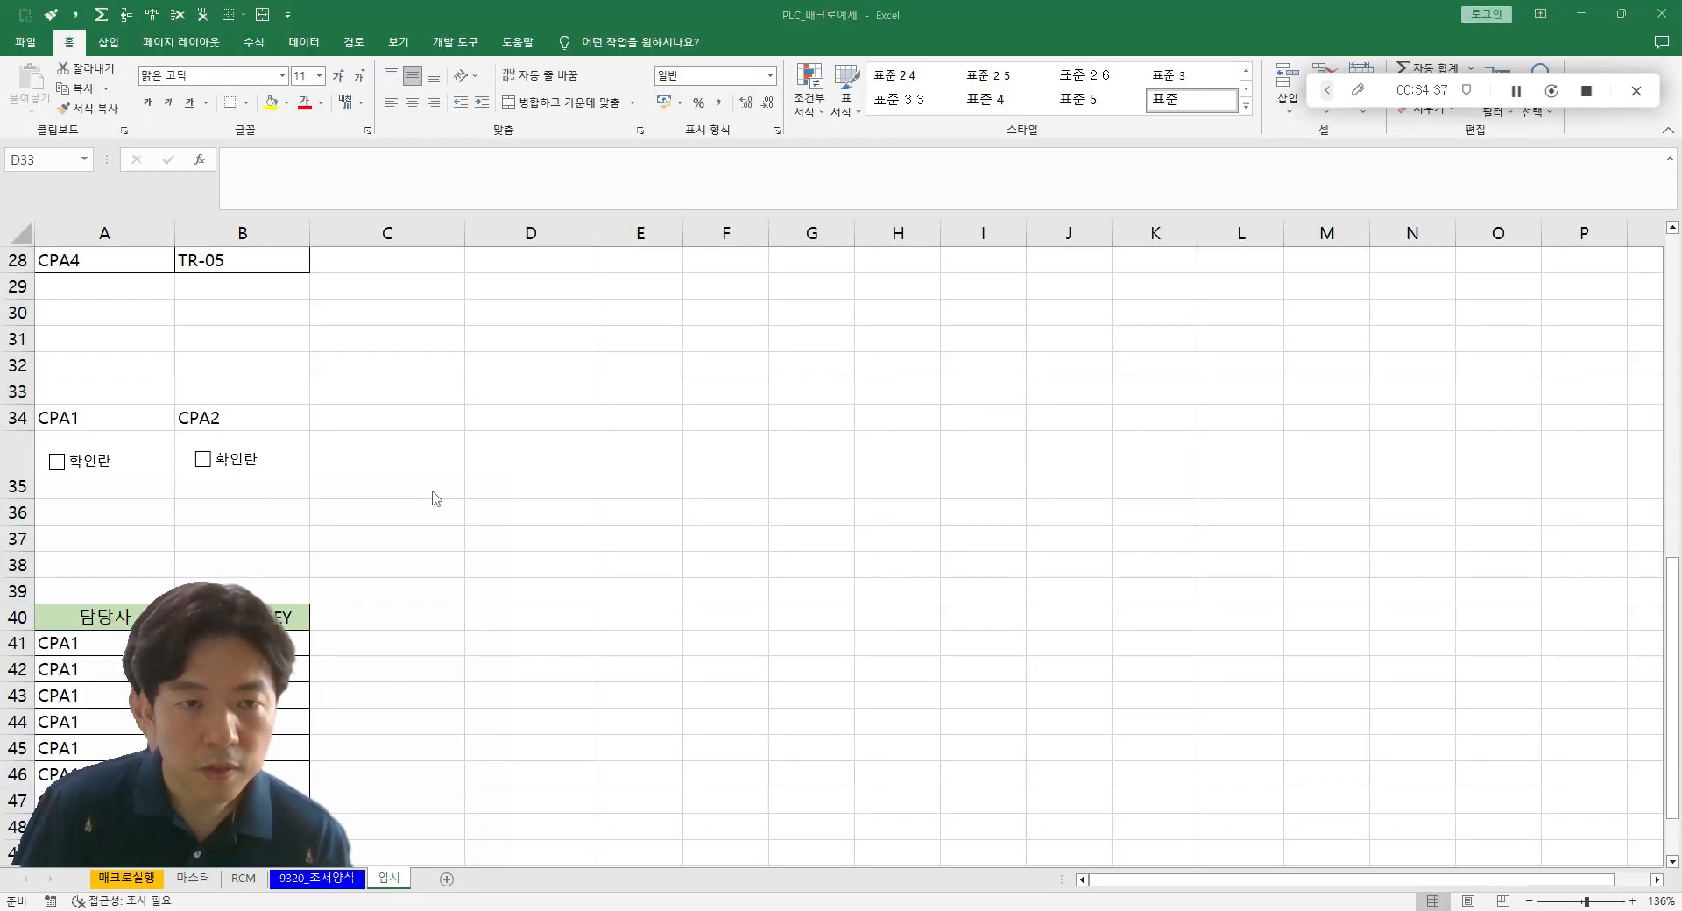
- Examine the Range("A35") reference in the macro's If condition and close the Visual Basic editor
left_click(899, 415)
left_click_drag(633, 368, 594, 363)
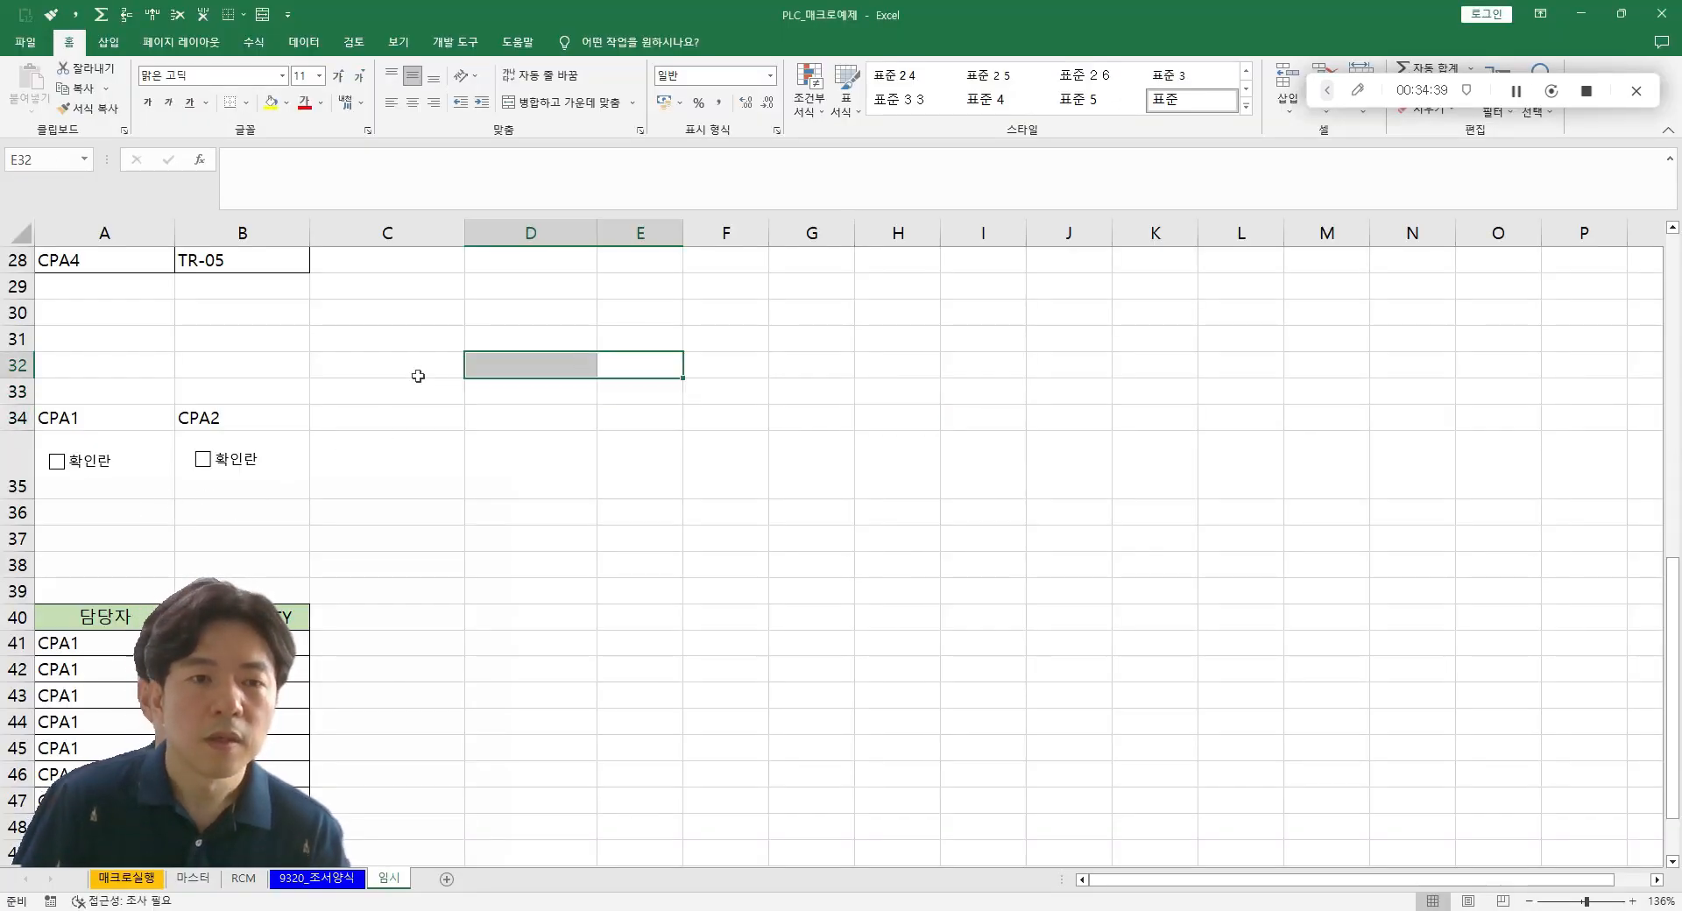
left_click(388, 371)
scroll(304, 378, "down", 2)
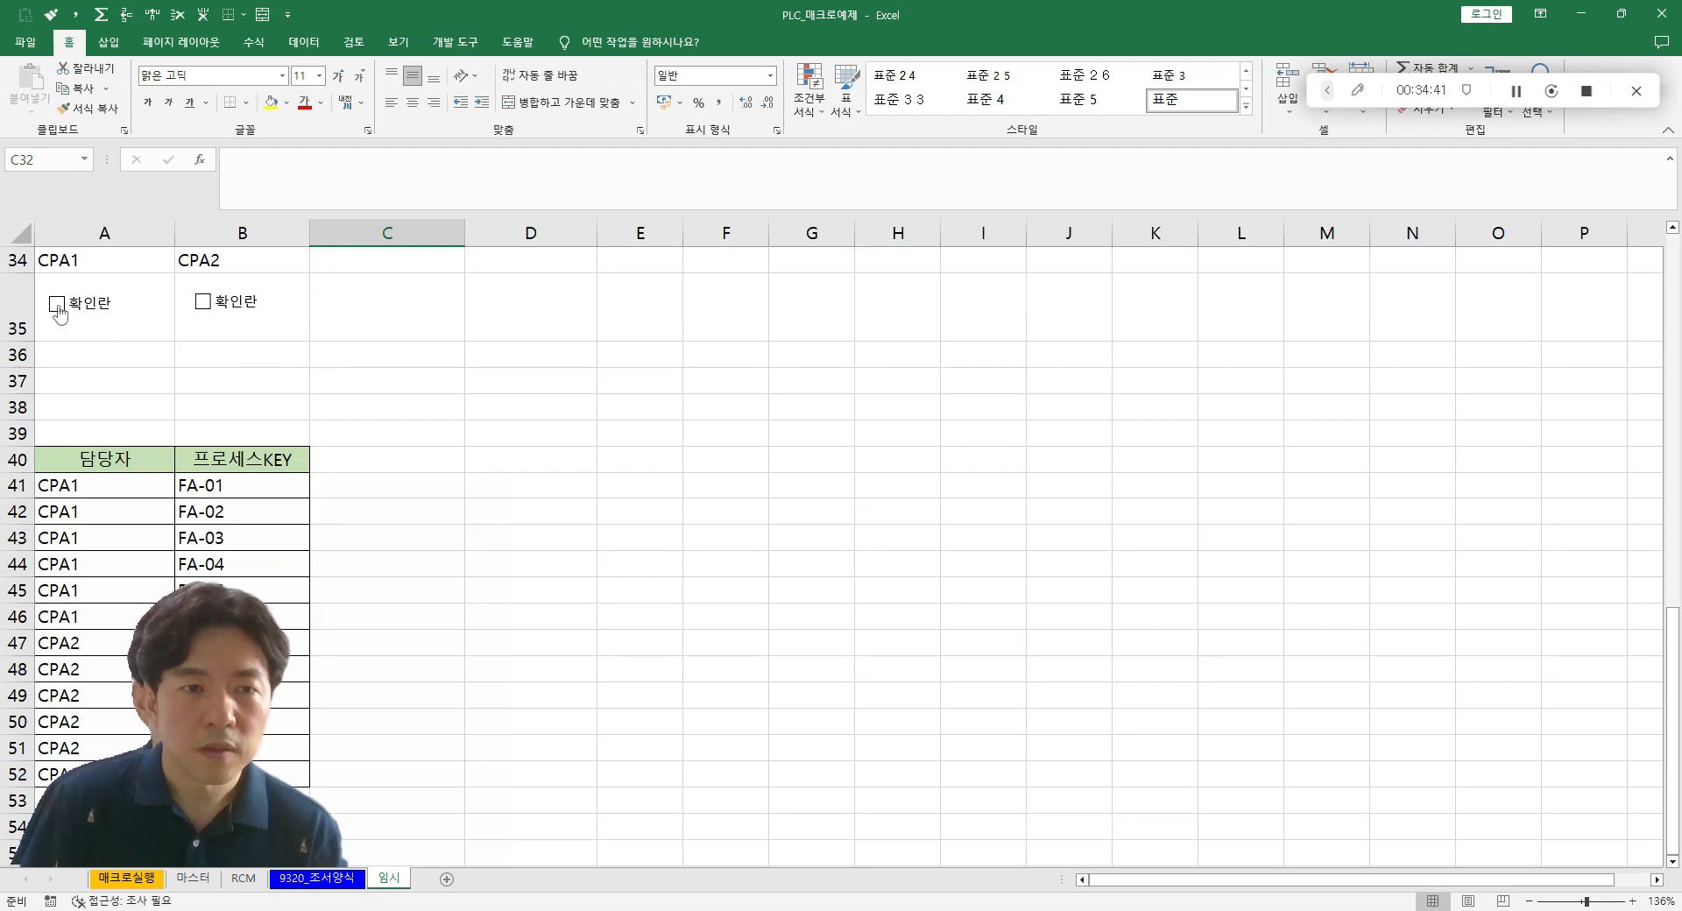
key("alt+F11")
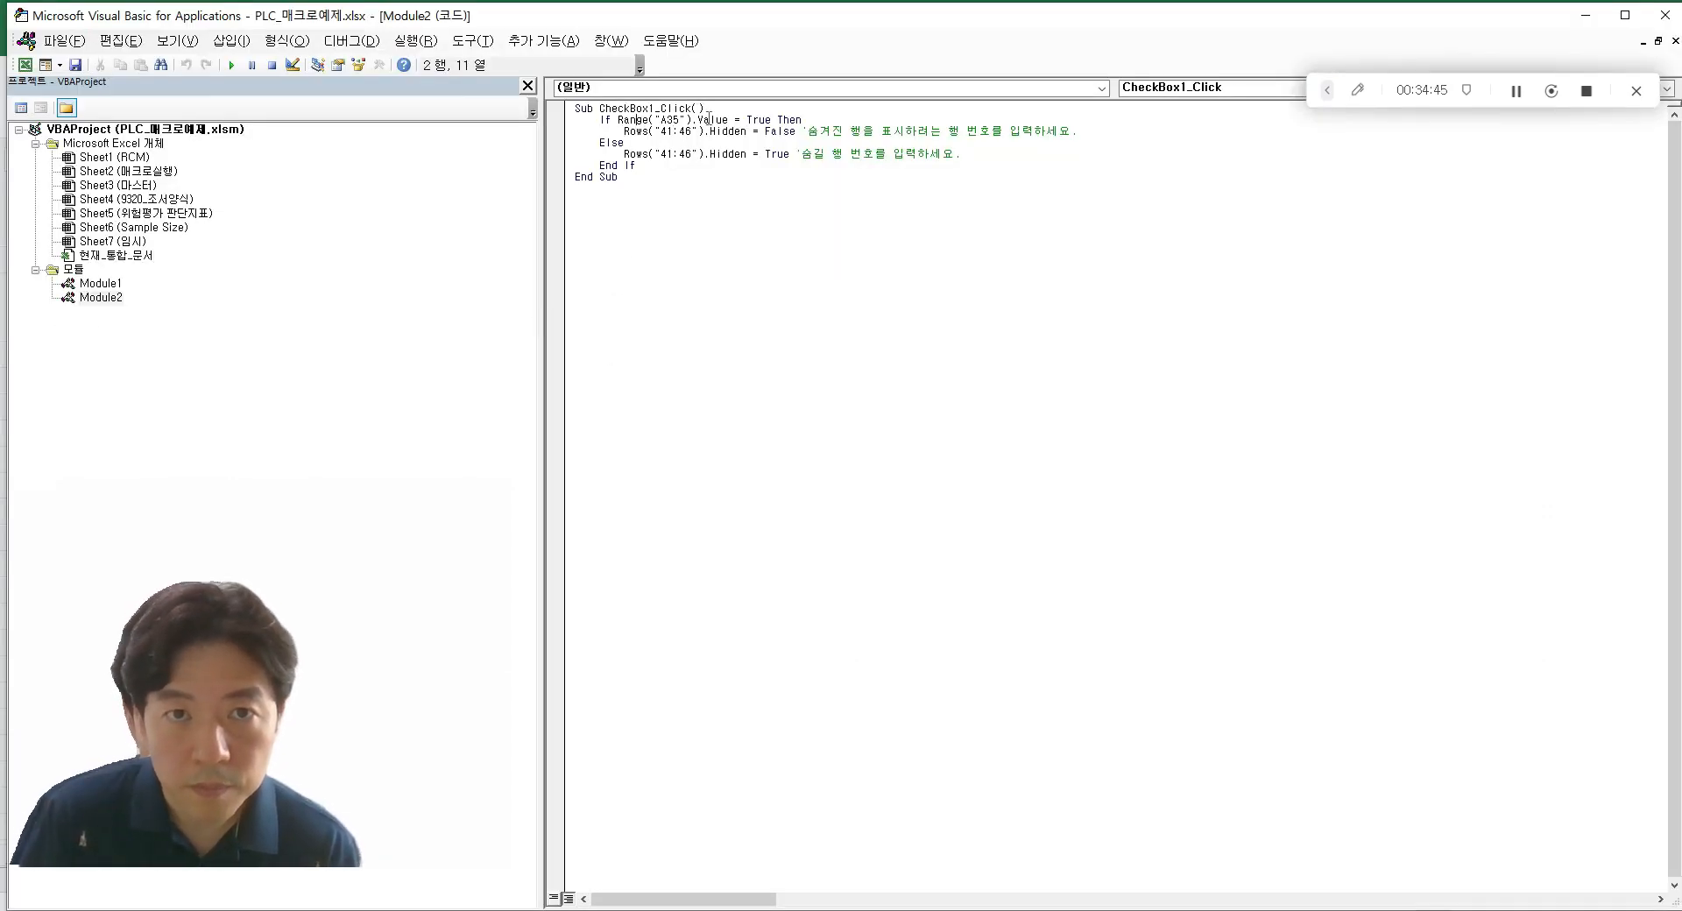
left_click_drag(619, 121, 698, 120)
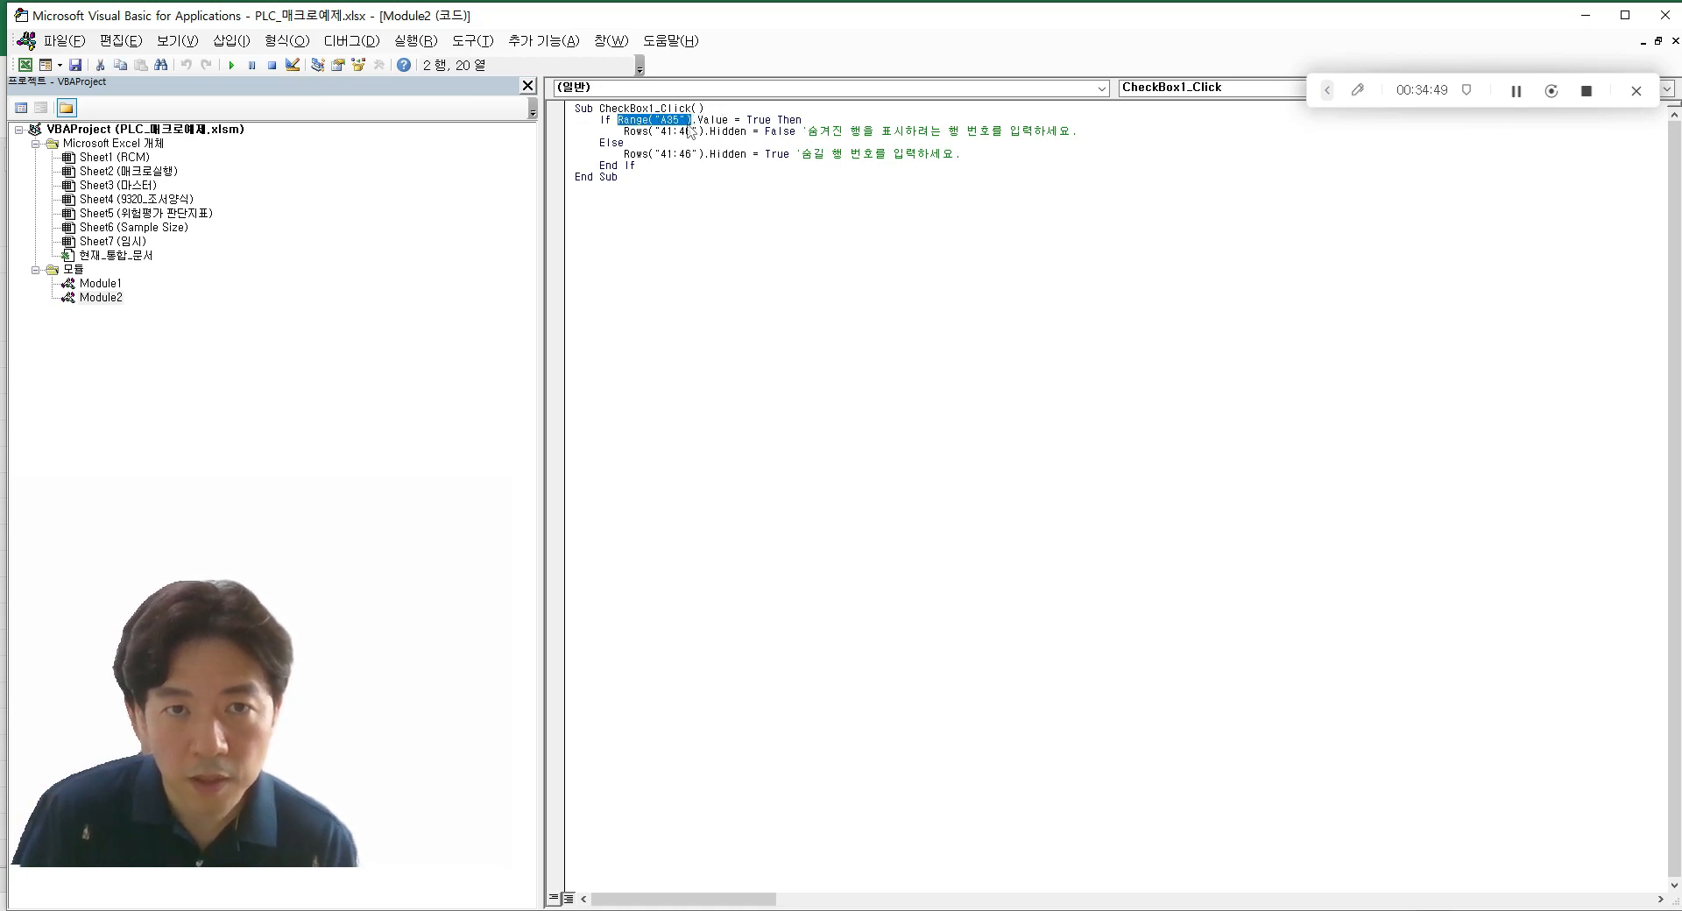
left_click(1664, 15)
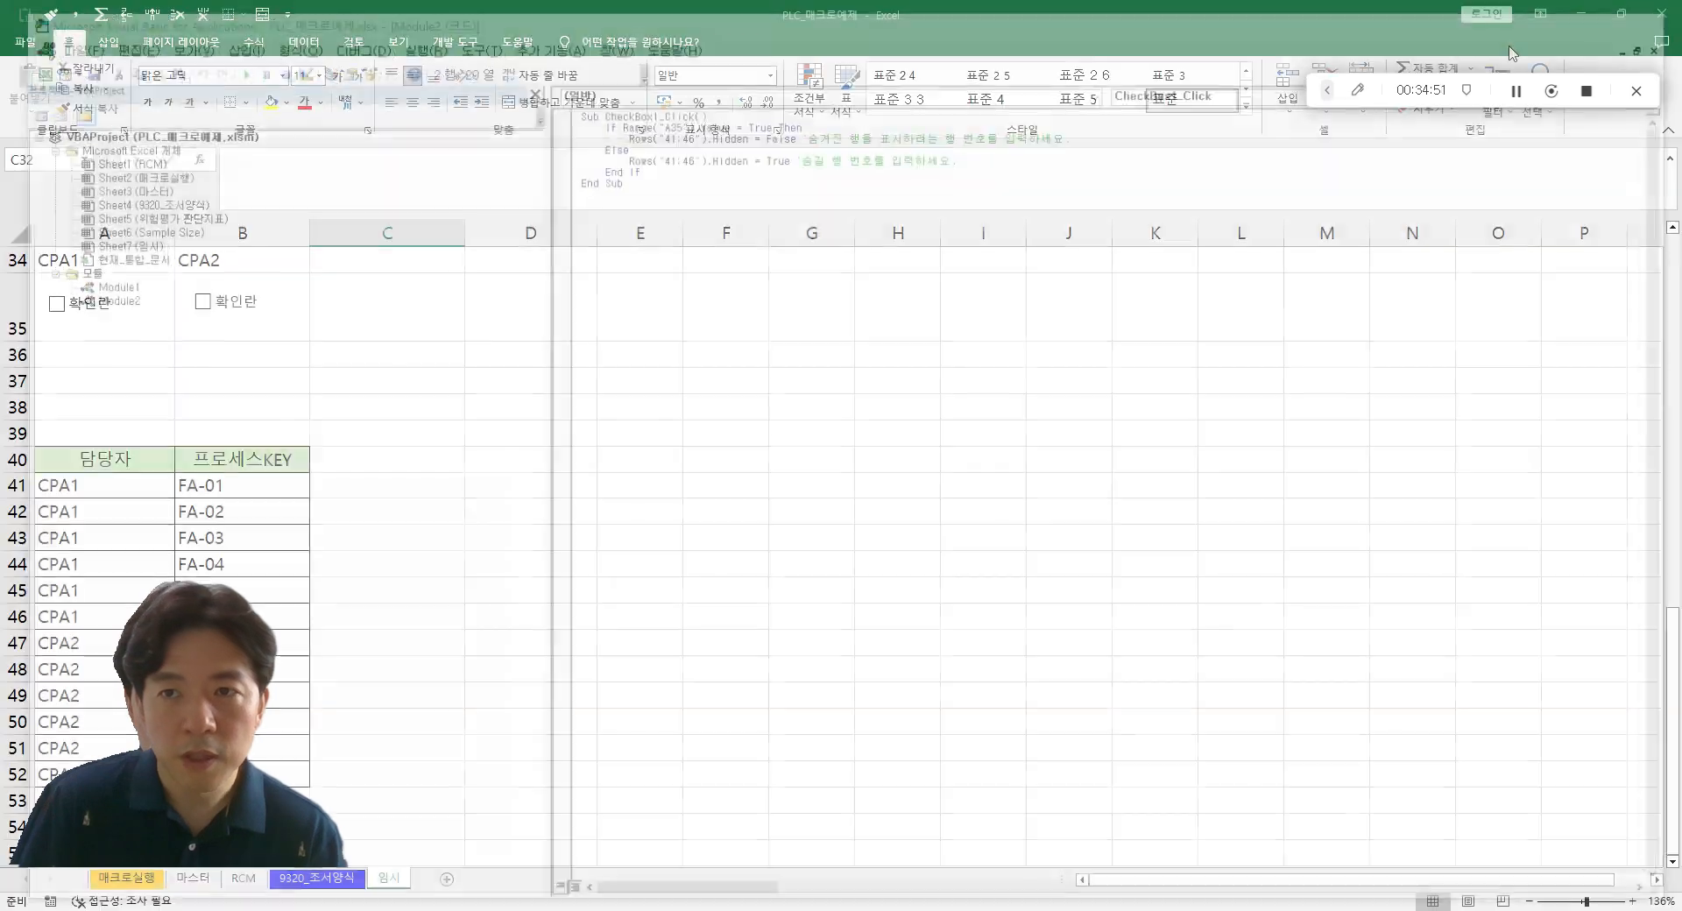
- Tick and untick the check box under CPA1 twice to test its row-hiding macro, ending with it unticked
left_click(57, 305)
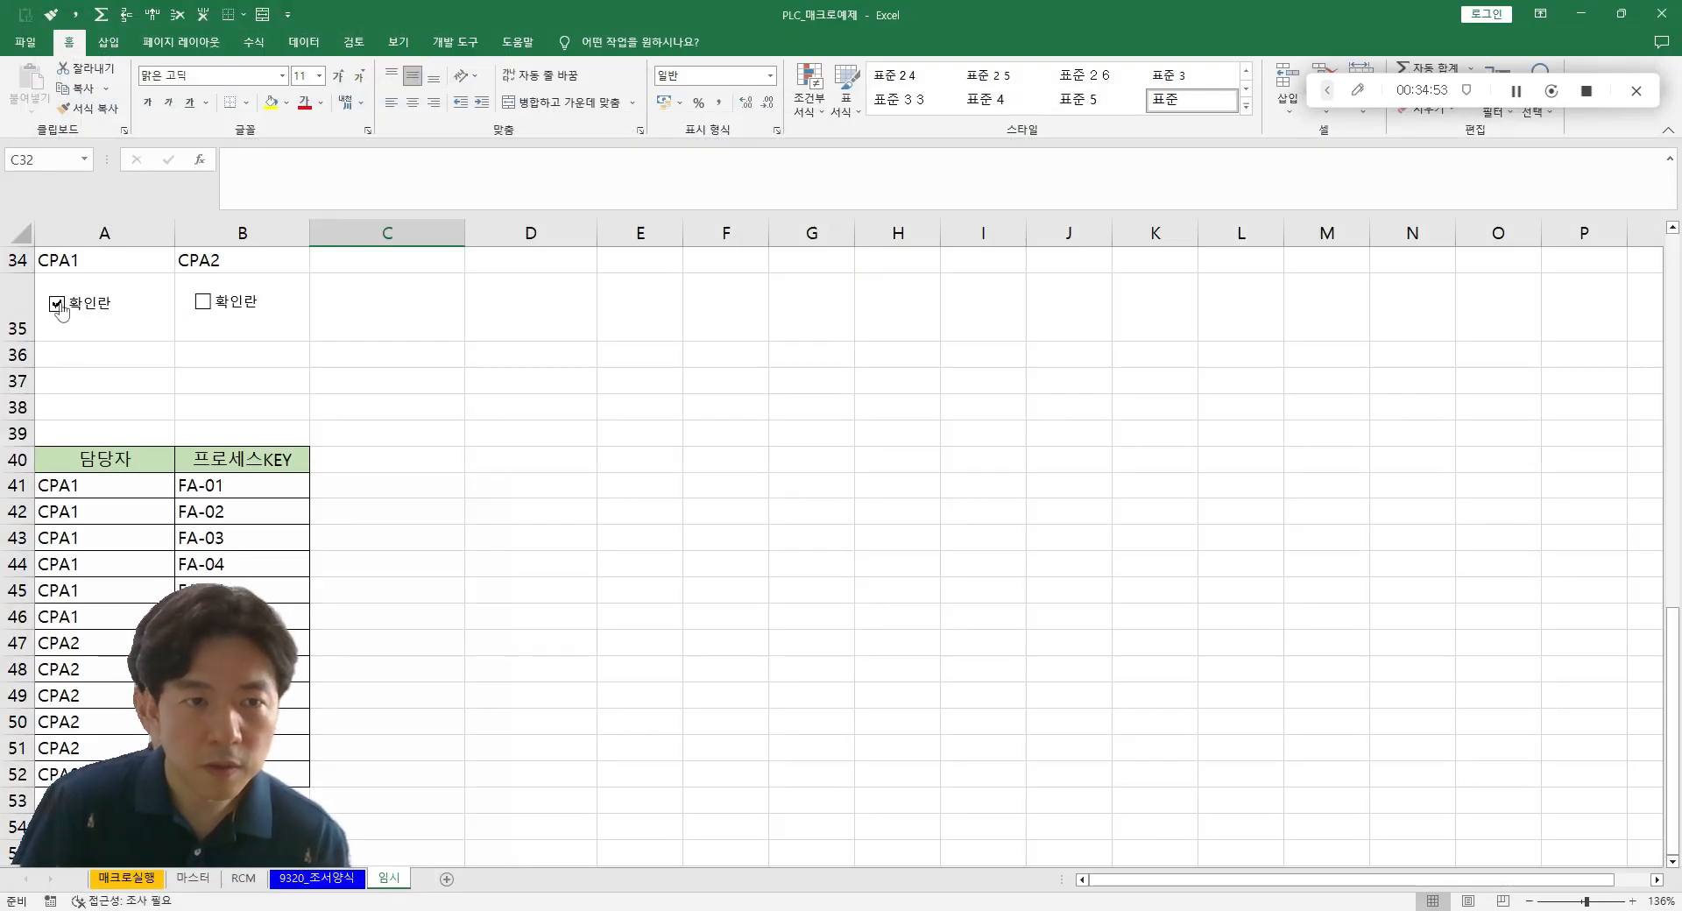
left_click(58, 305)
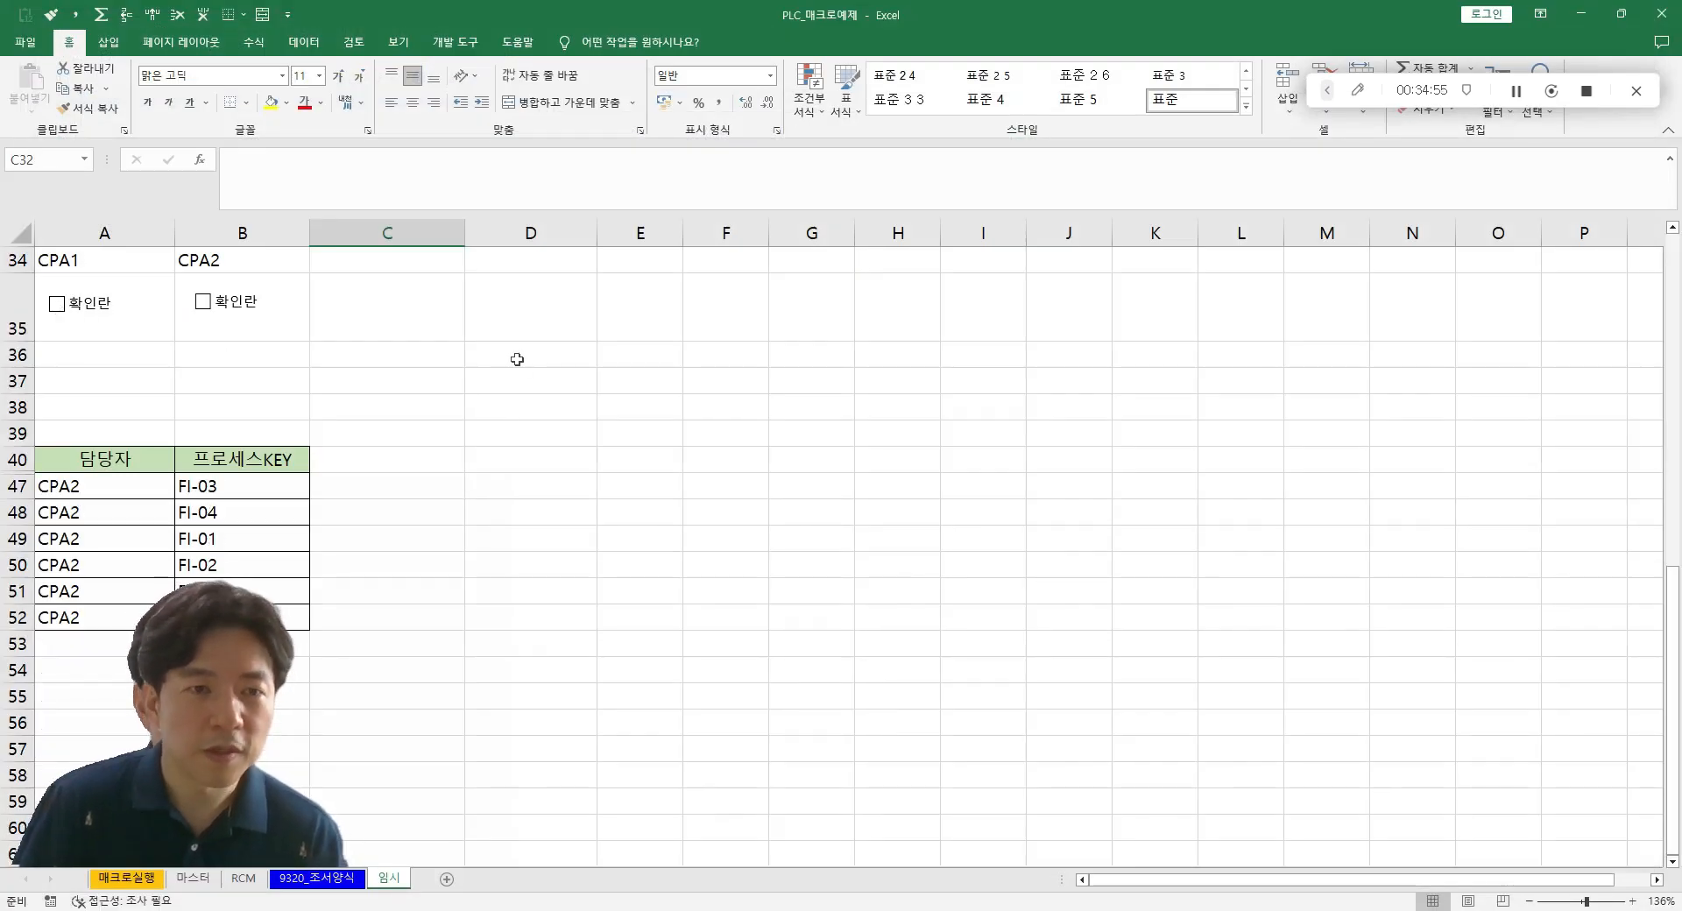
left_click(57, 304)
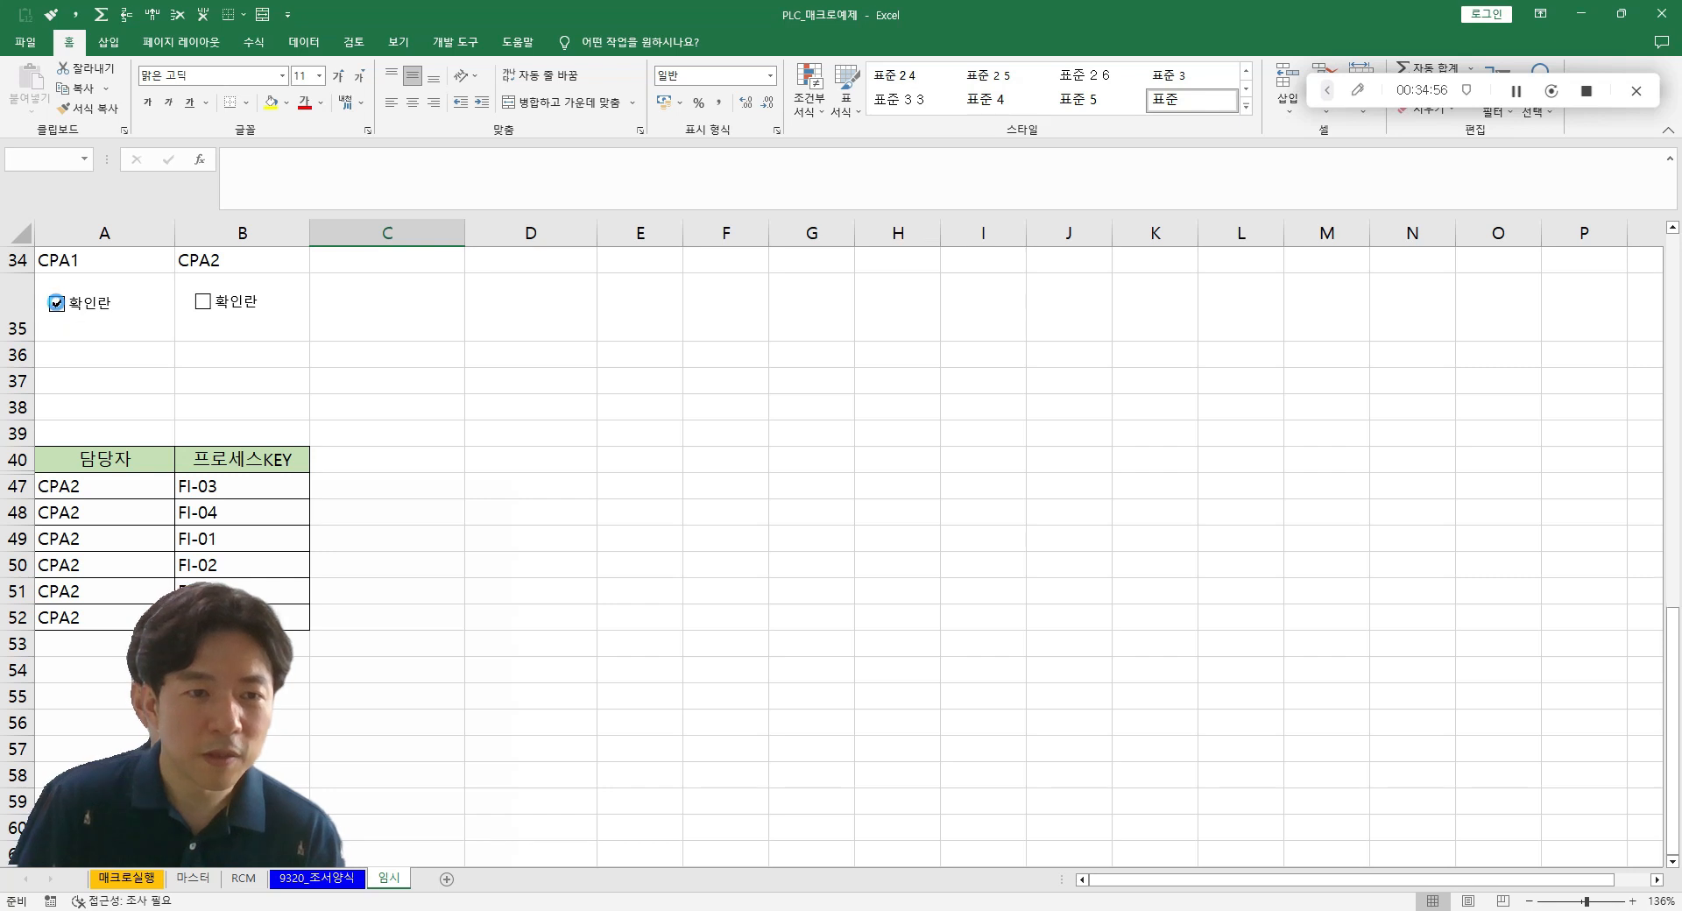
left_click(56, 304)
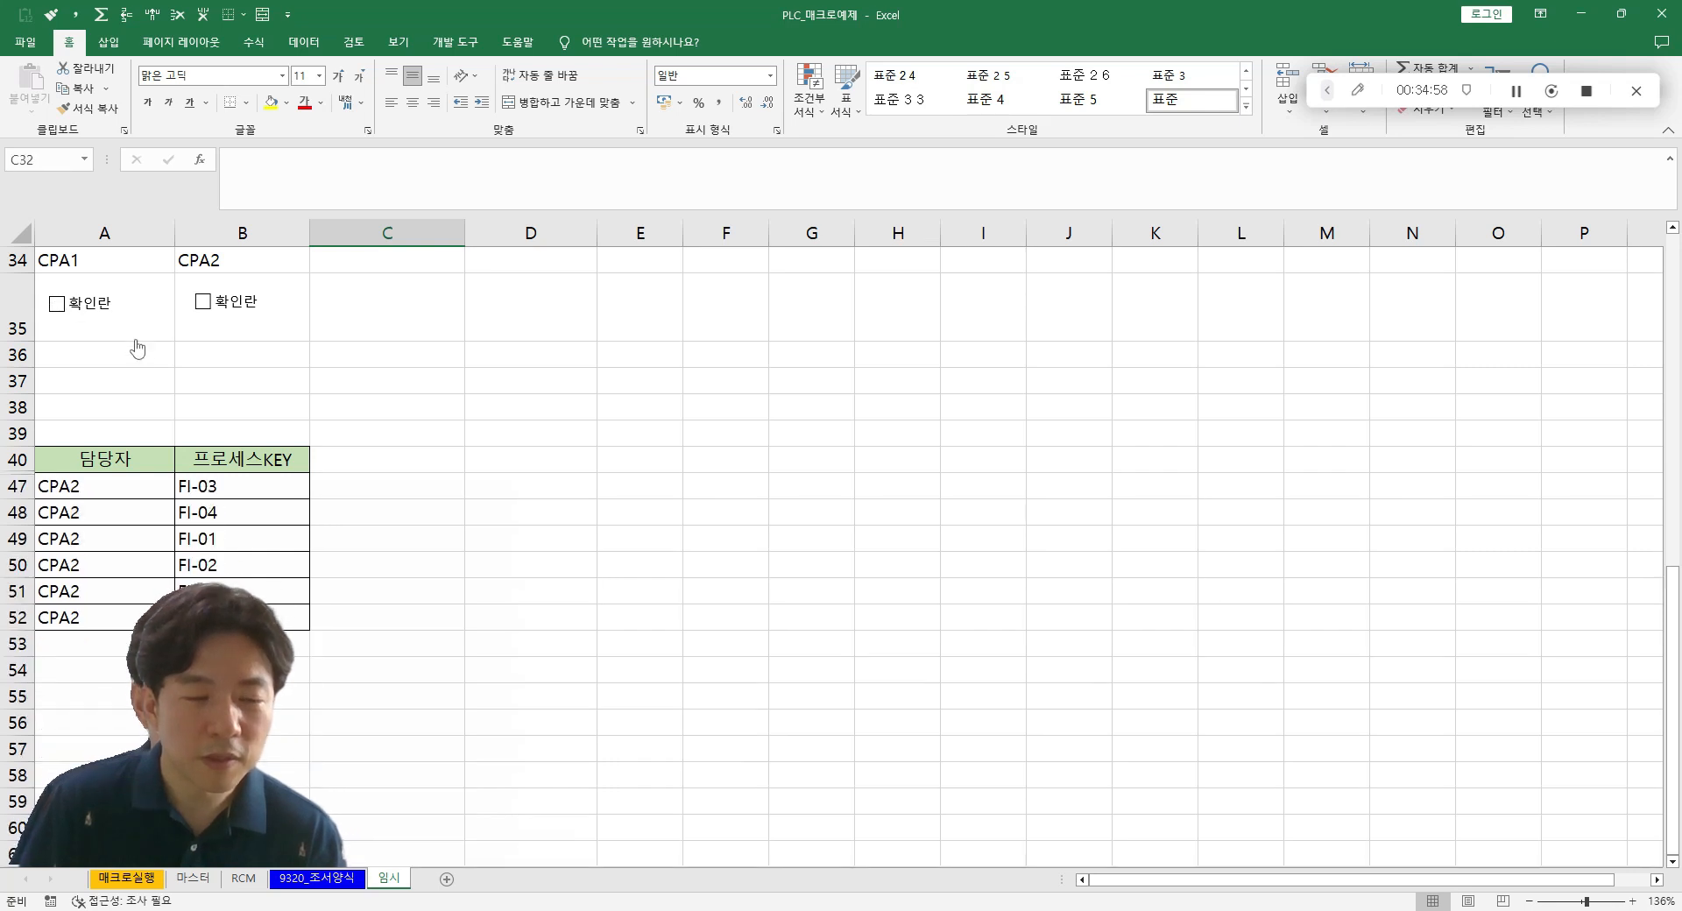
left_click(646, 326)
scroll(289, 314, "up", 1)
left_click(419, 358)
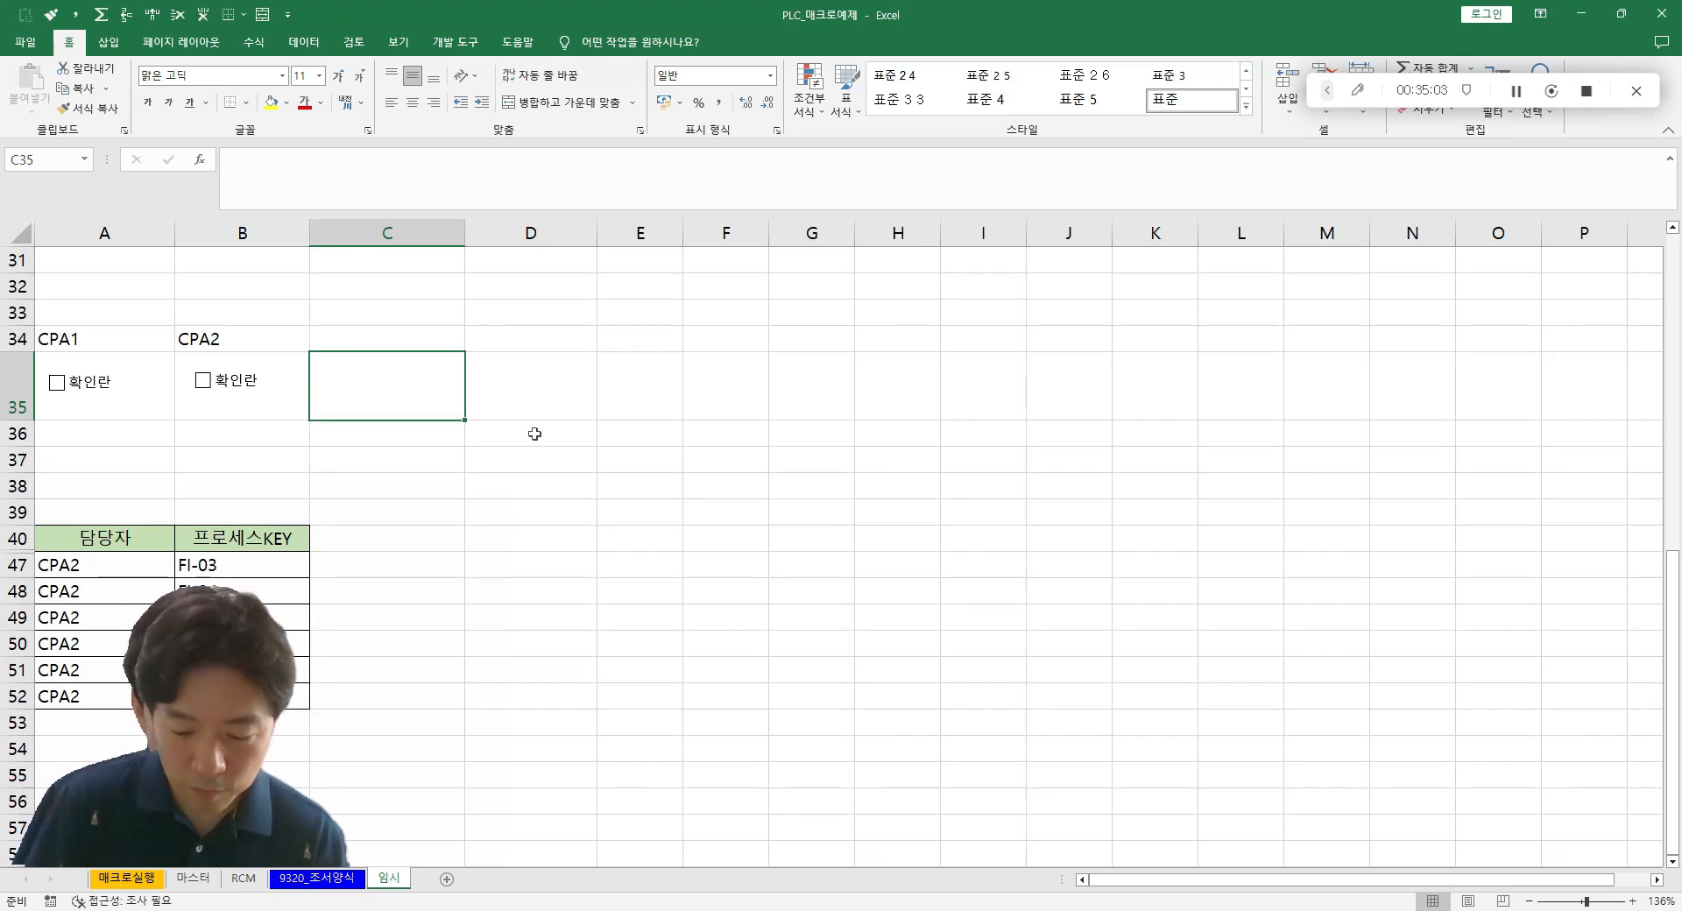
- Copy the entire CheckBox1_Click macro from Module2 and paste it into a newly inserted module
key("alt+F11")
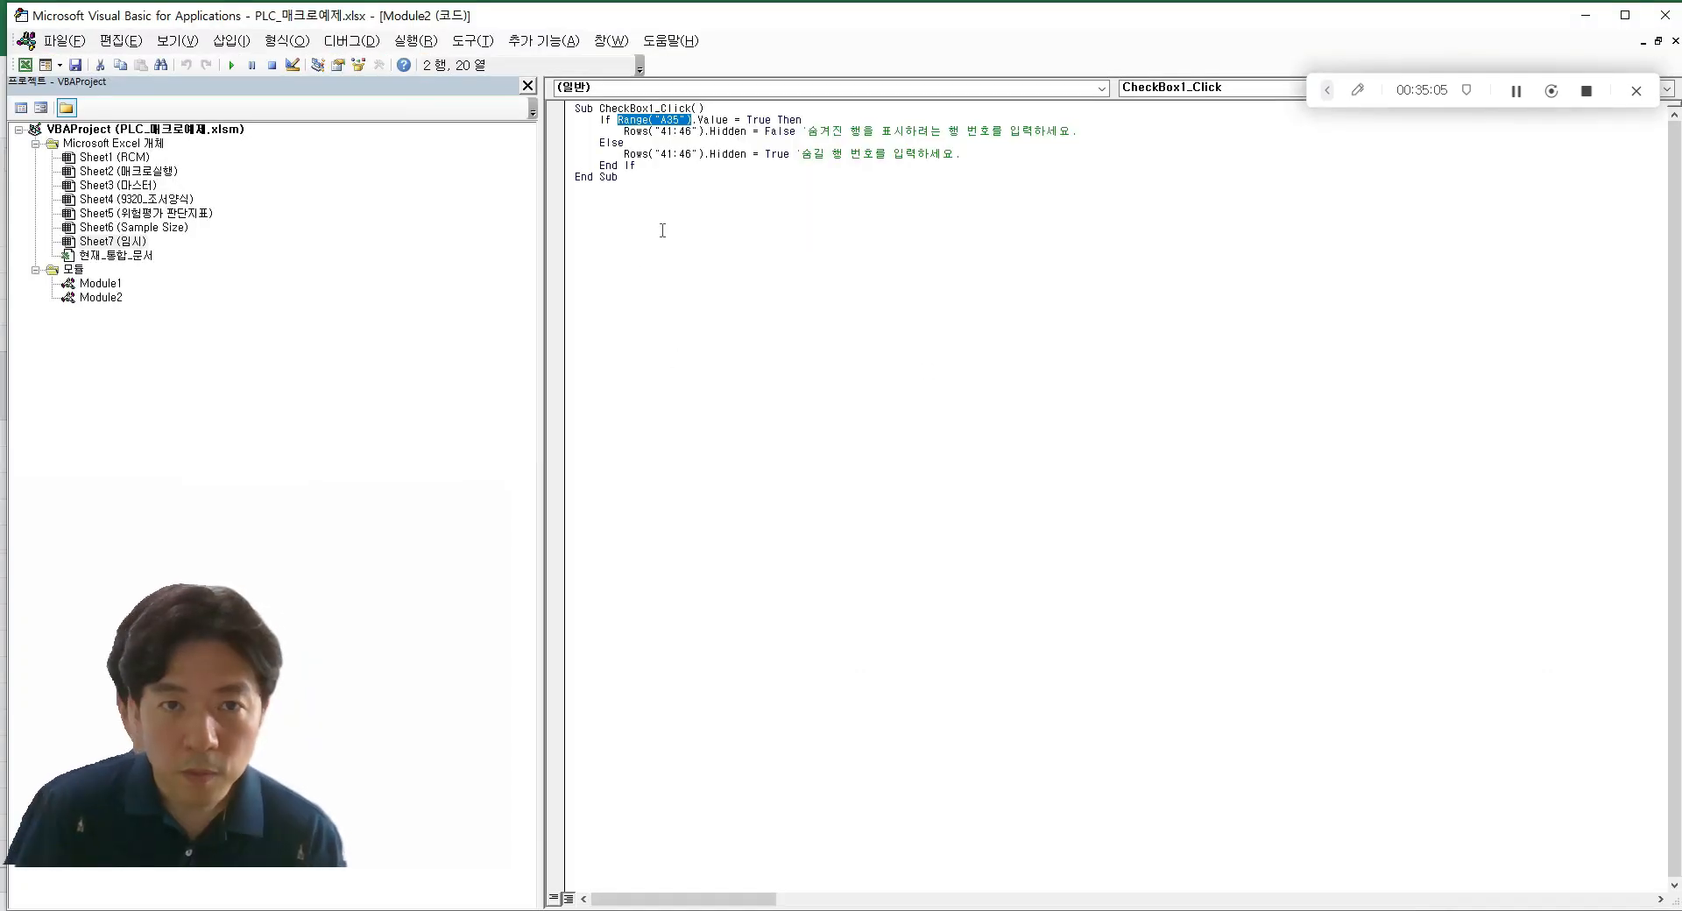
key("ctrl+a")
key("ctrl+c")
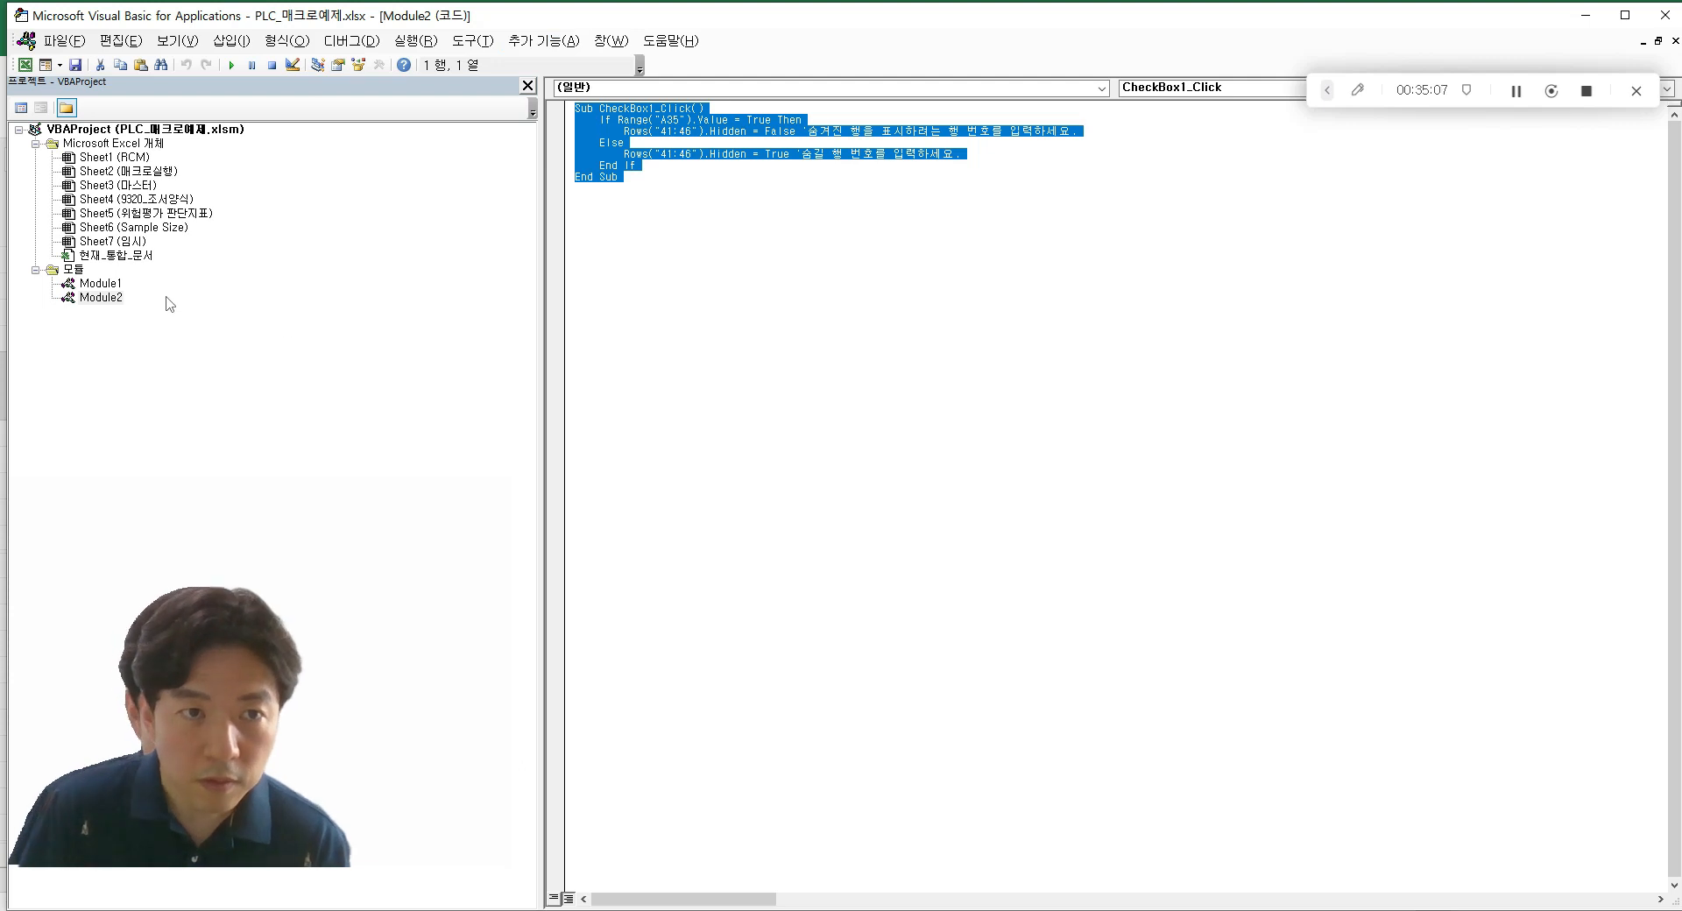
left_click(231, 40)
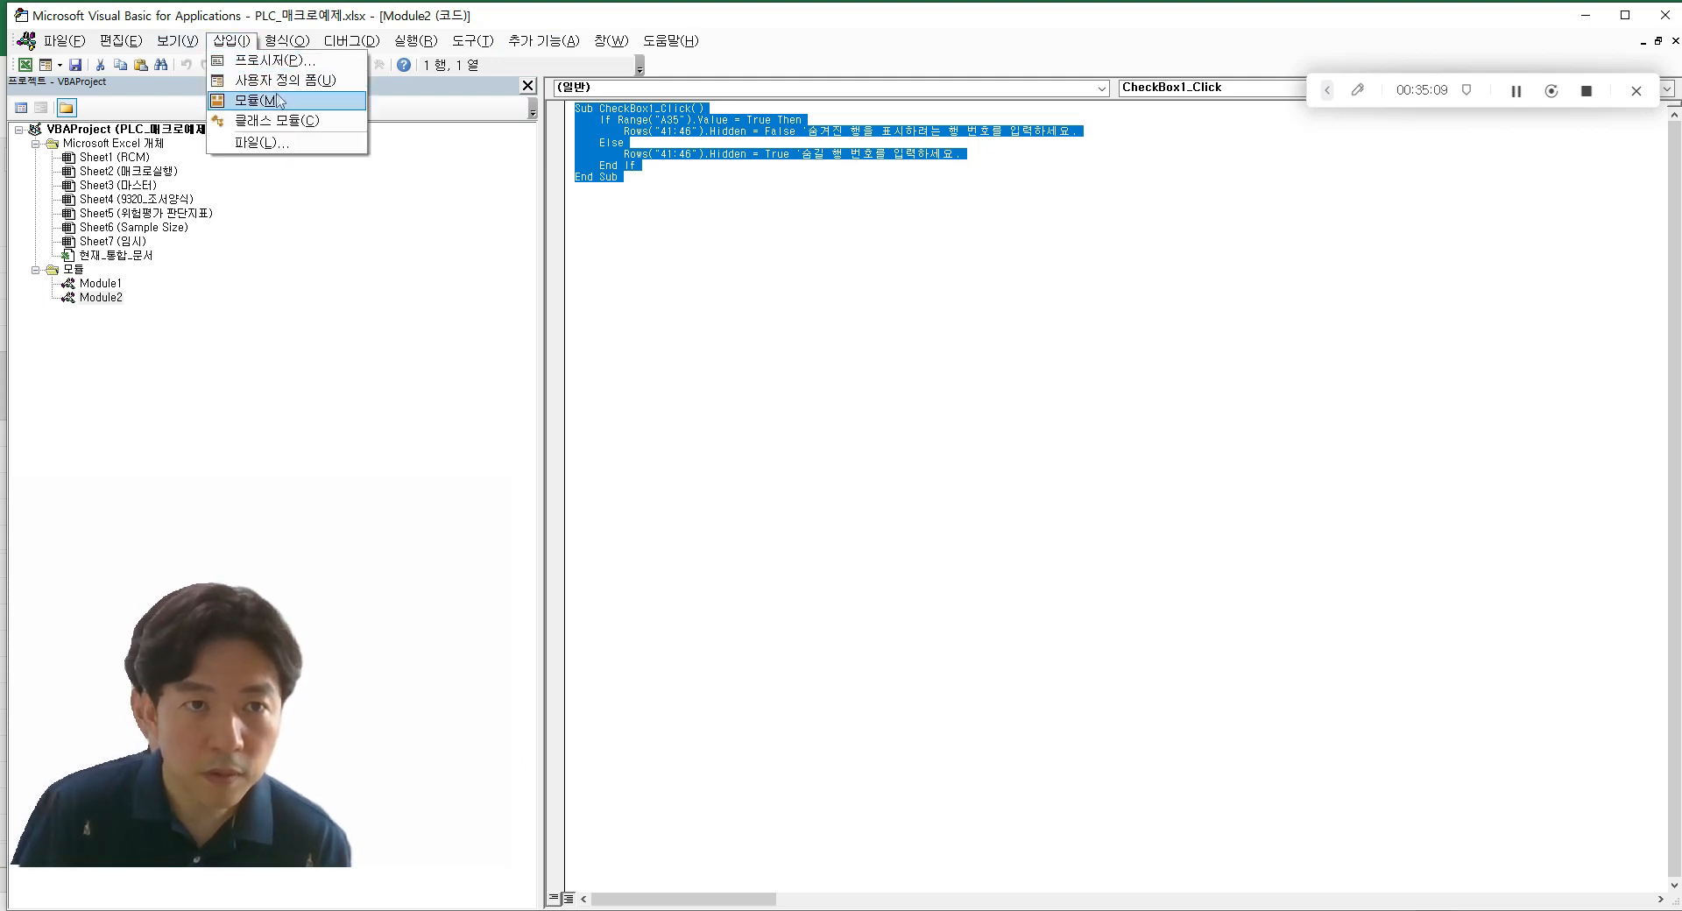
left_click(277, 100)
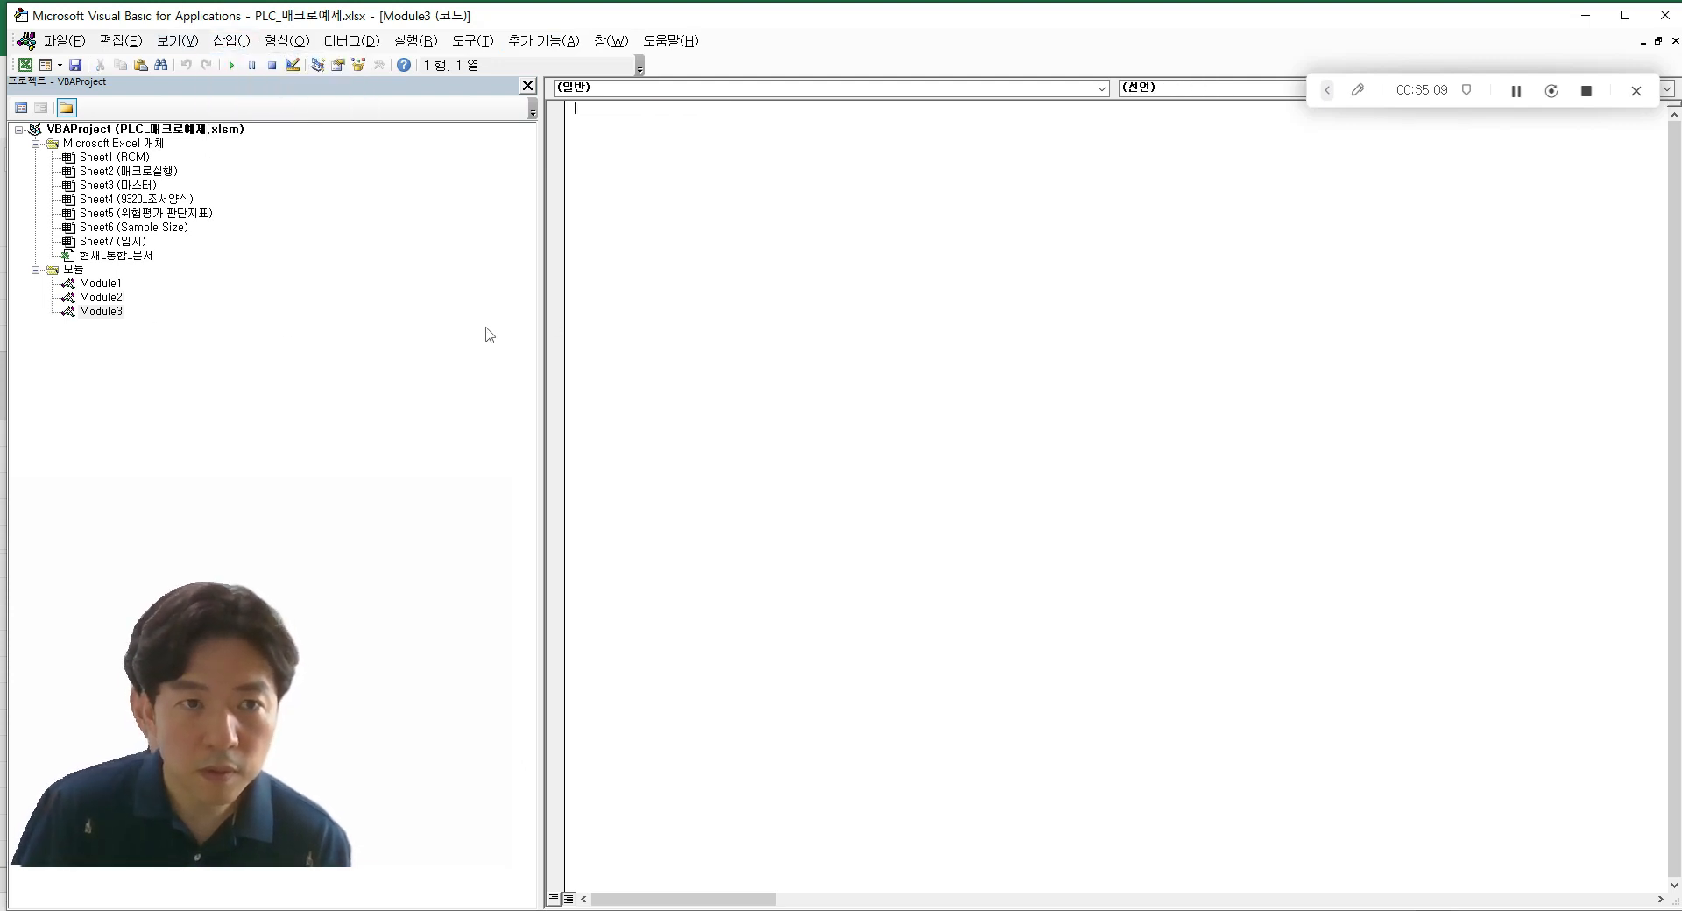
left_click(101, 311)
left_click(865, 298)
key("ctrl+v")
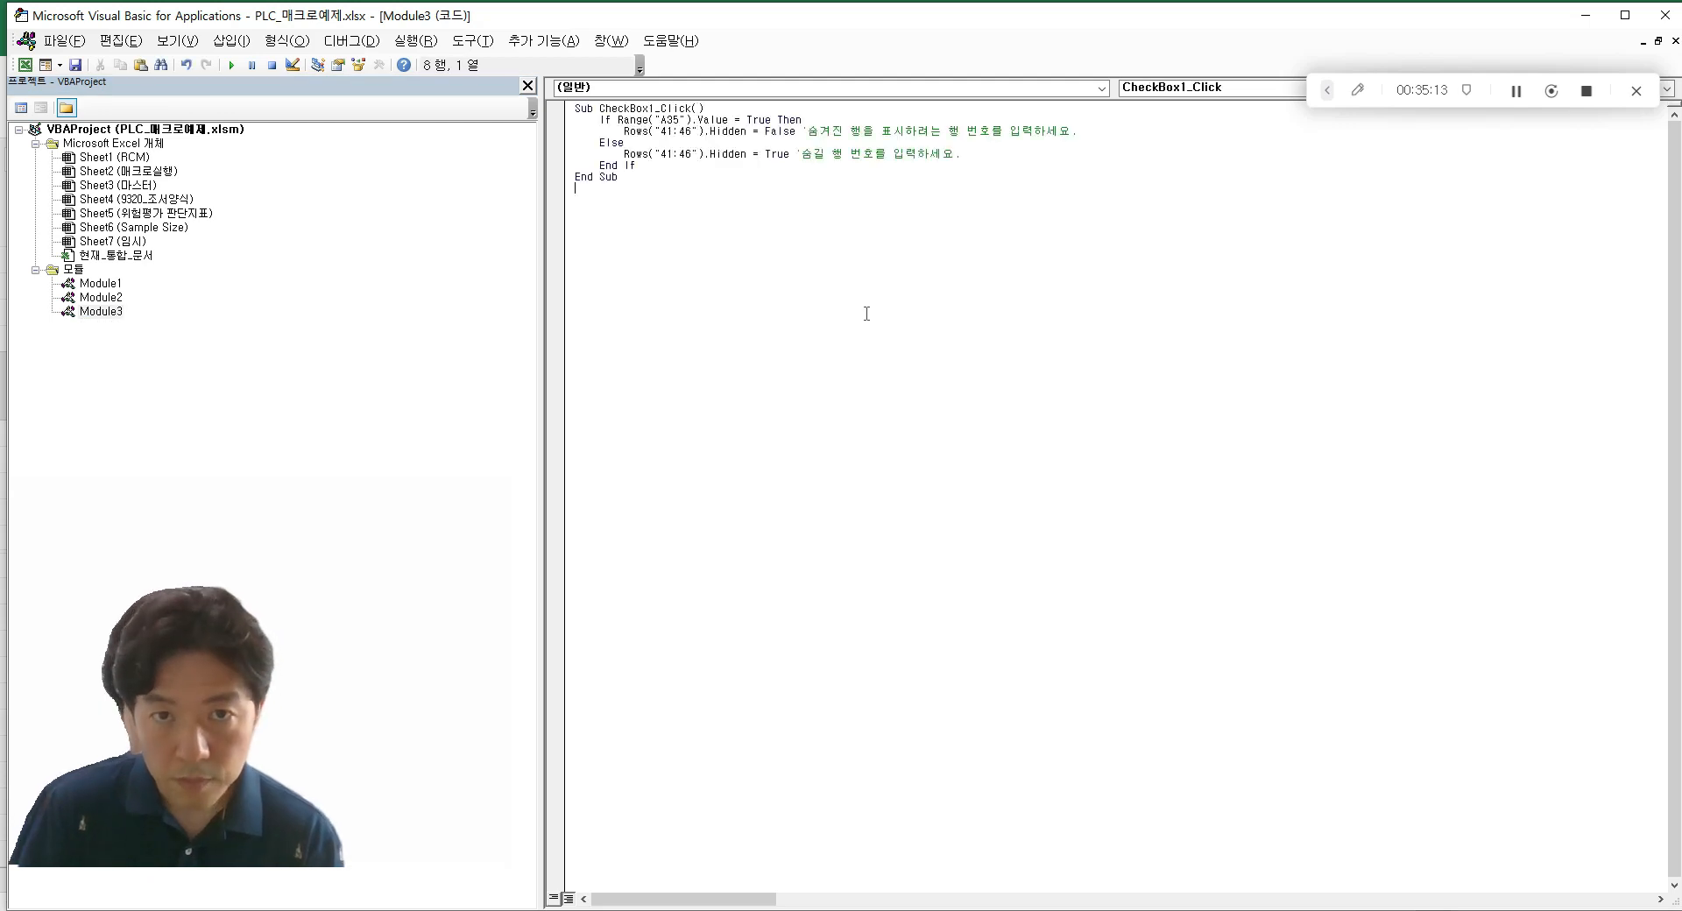
- Change the cell reference in the copied macro's If condition in Module3 to b35
left_click_drag(671, 119, 679, 119)
key("Left")
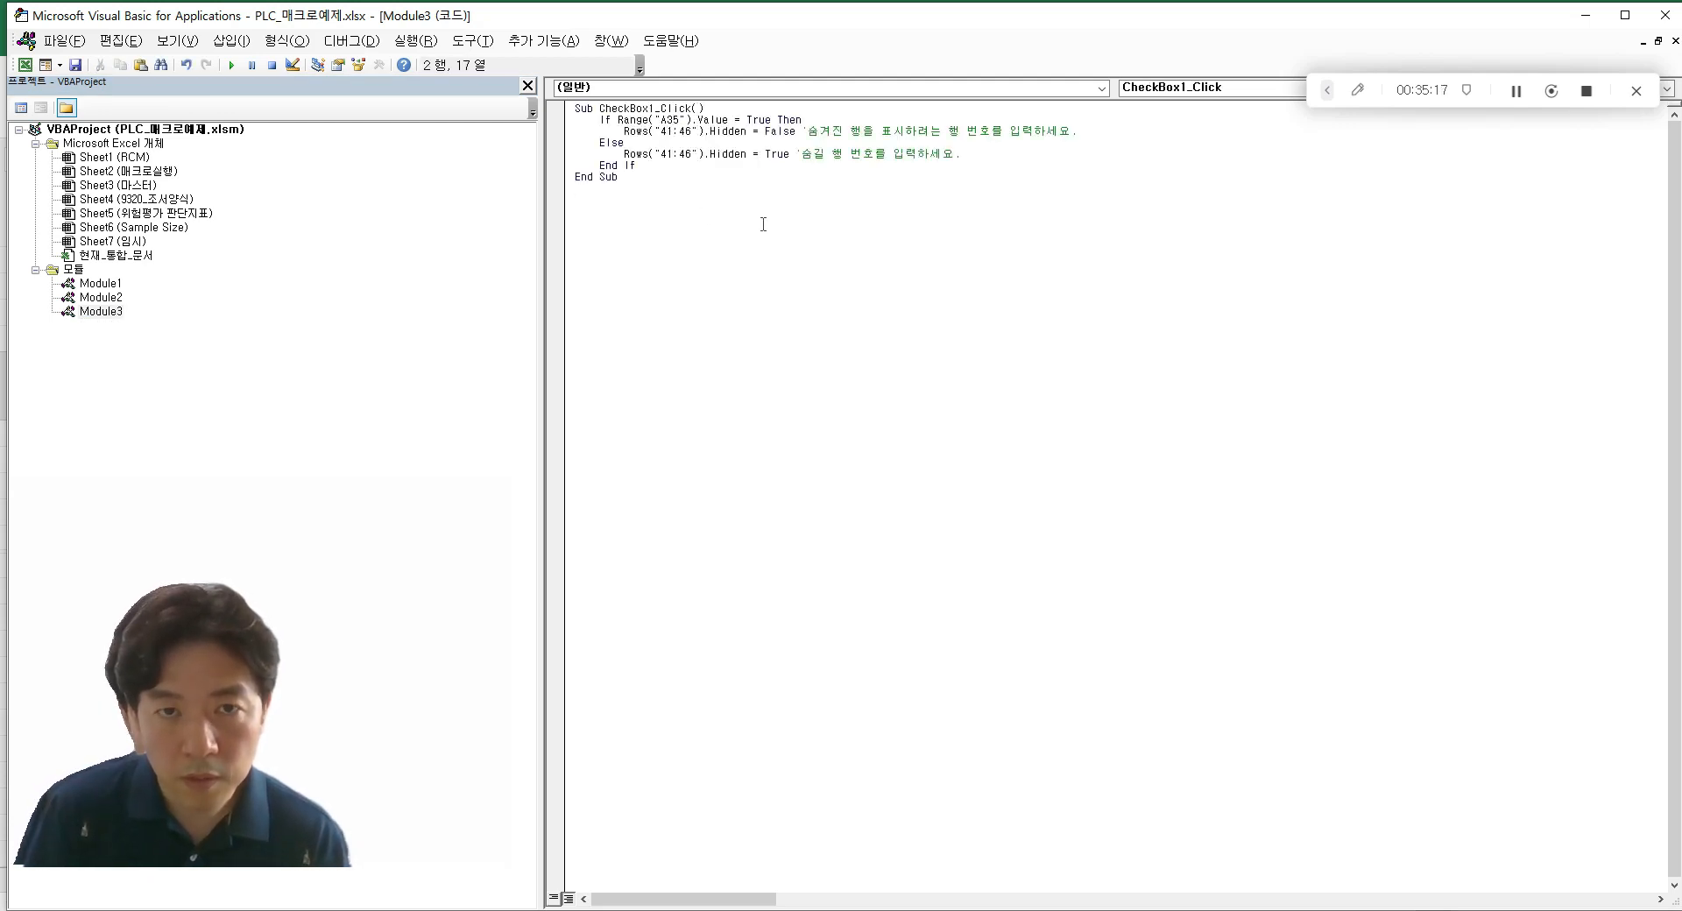
key("shift+Right")
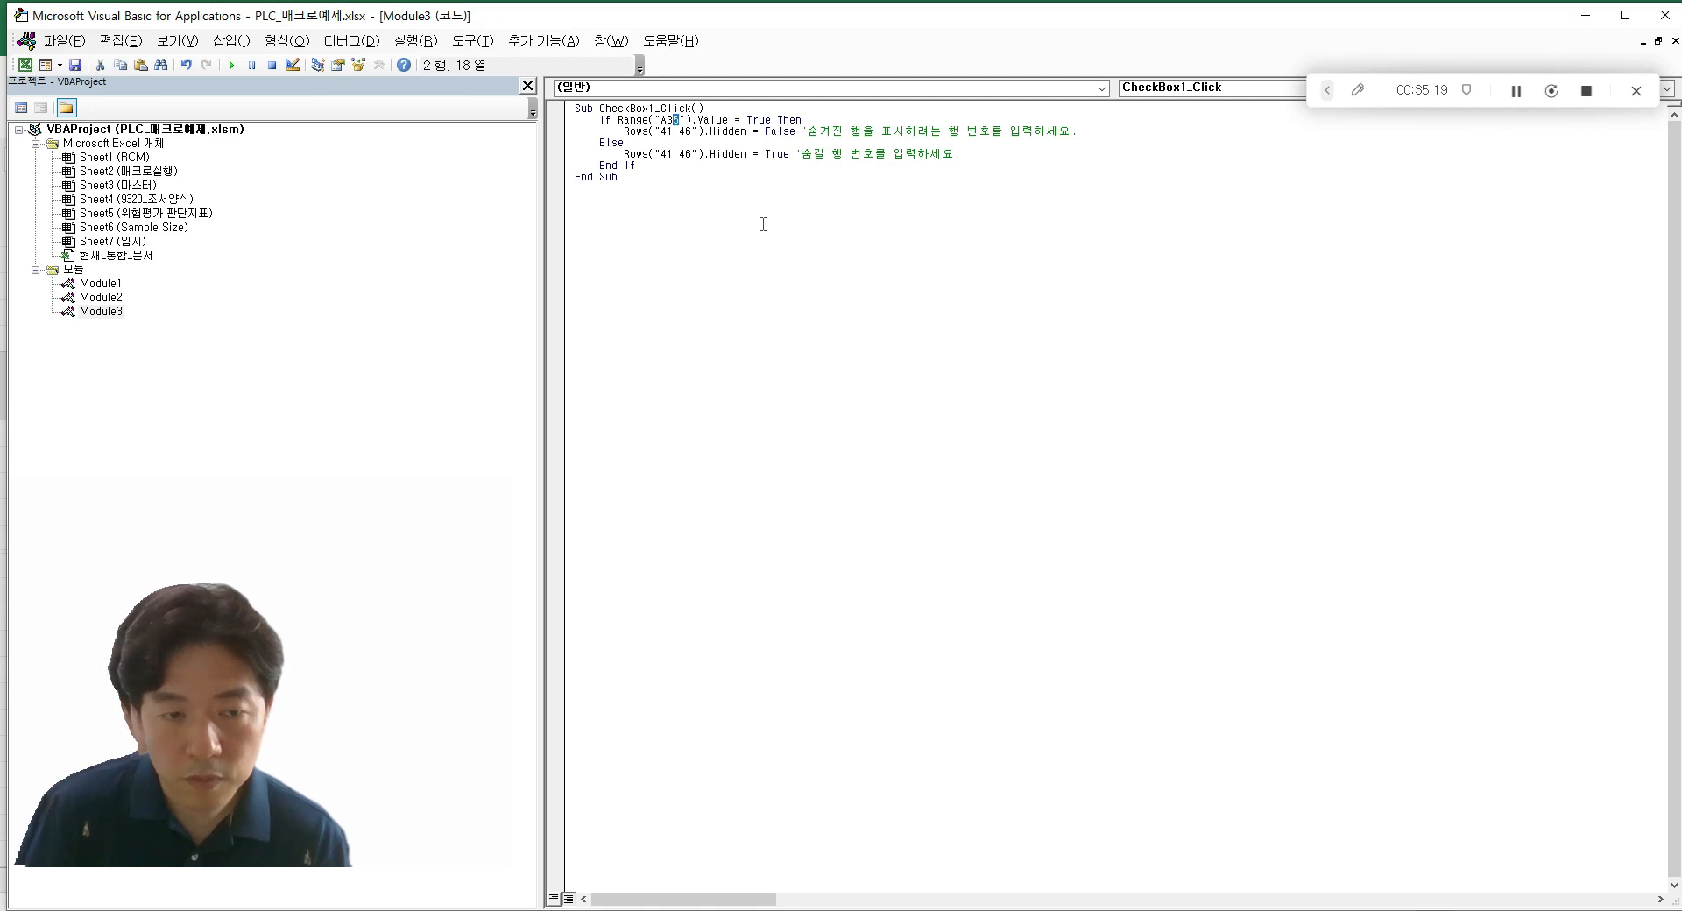
key("Left")
key("shift+Right")
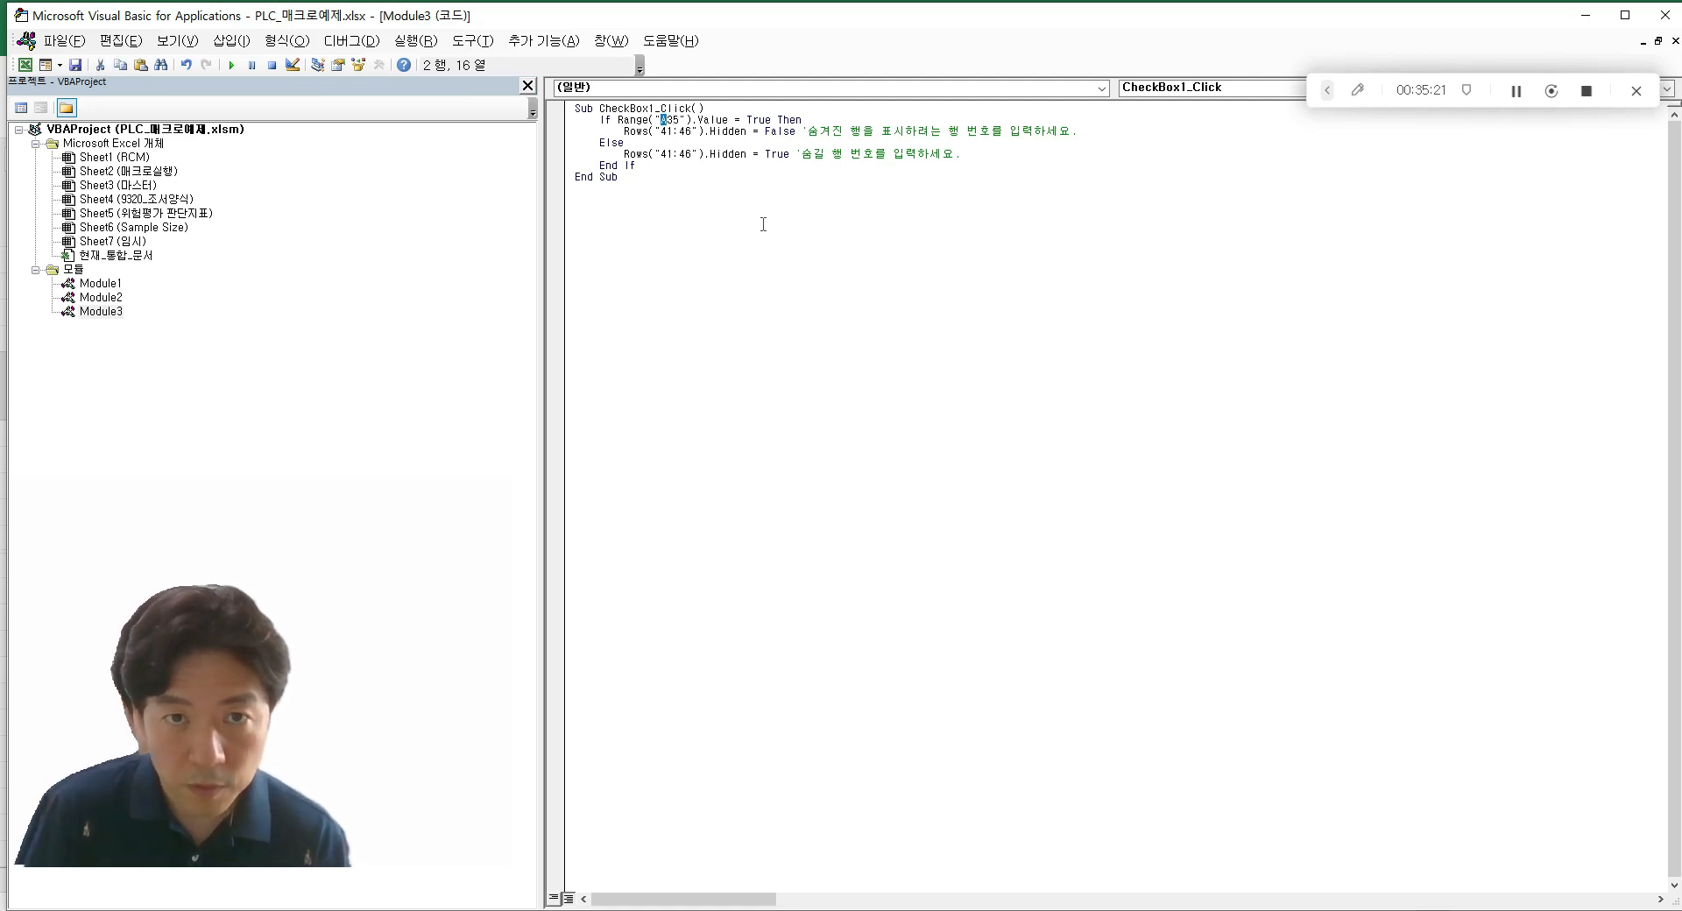
type("ㅠ")
key("Down")
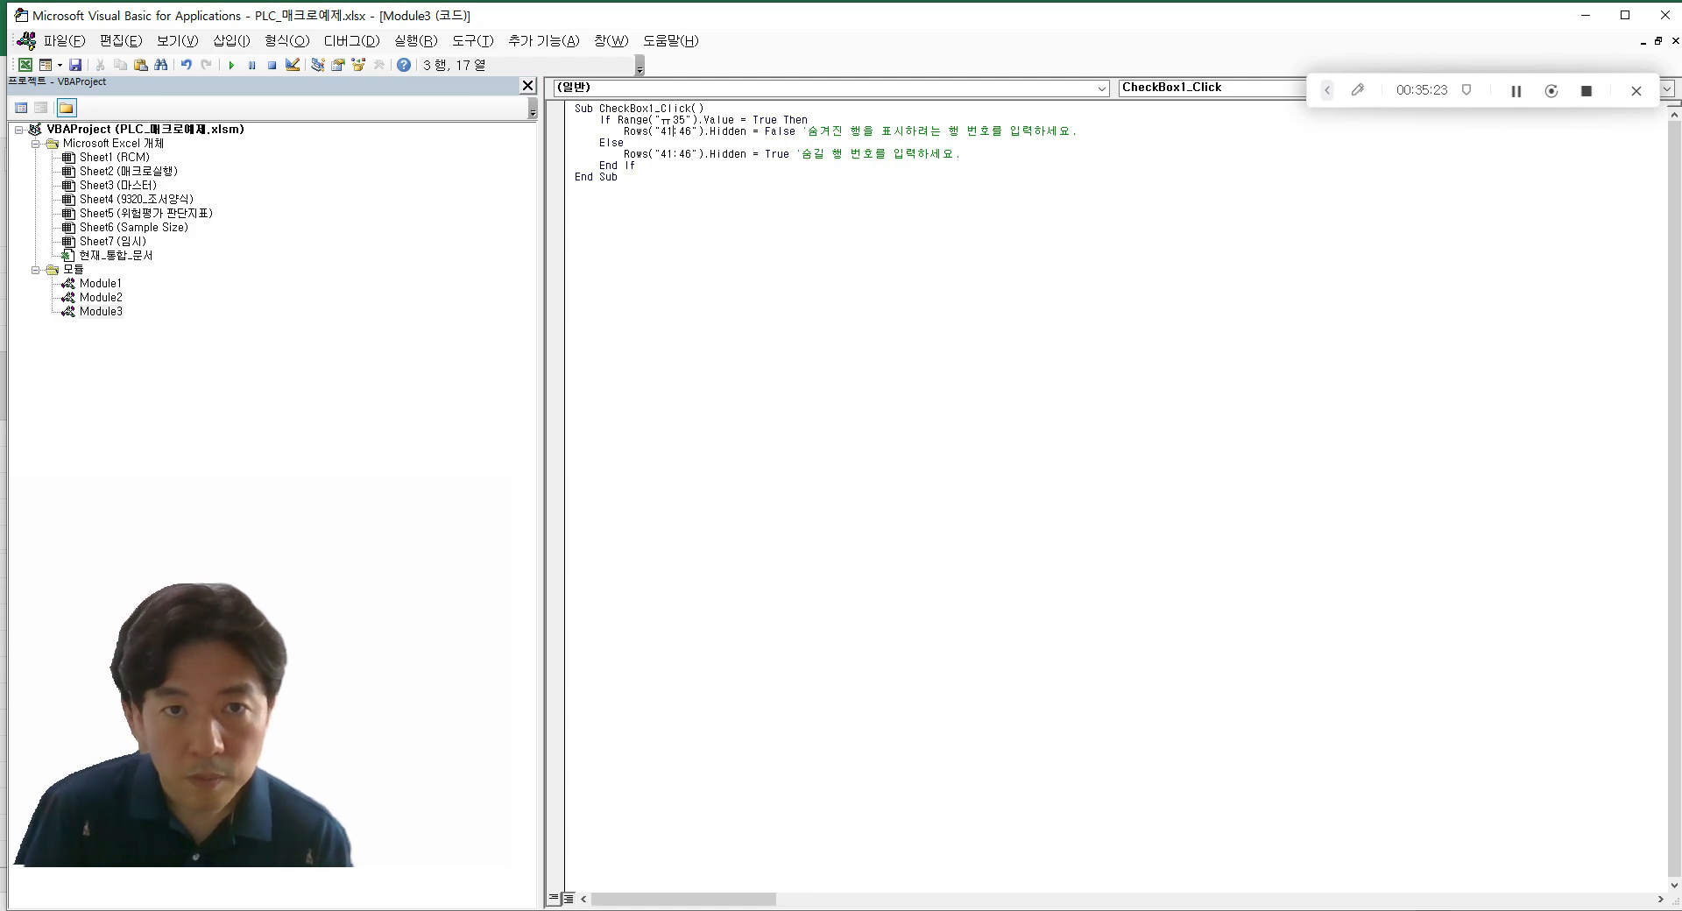
key("shift+Right")
type("B")
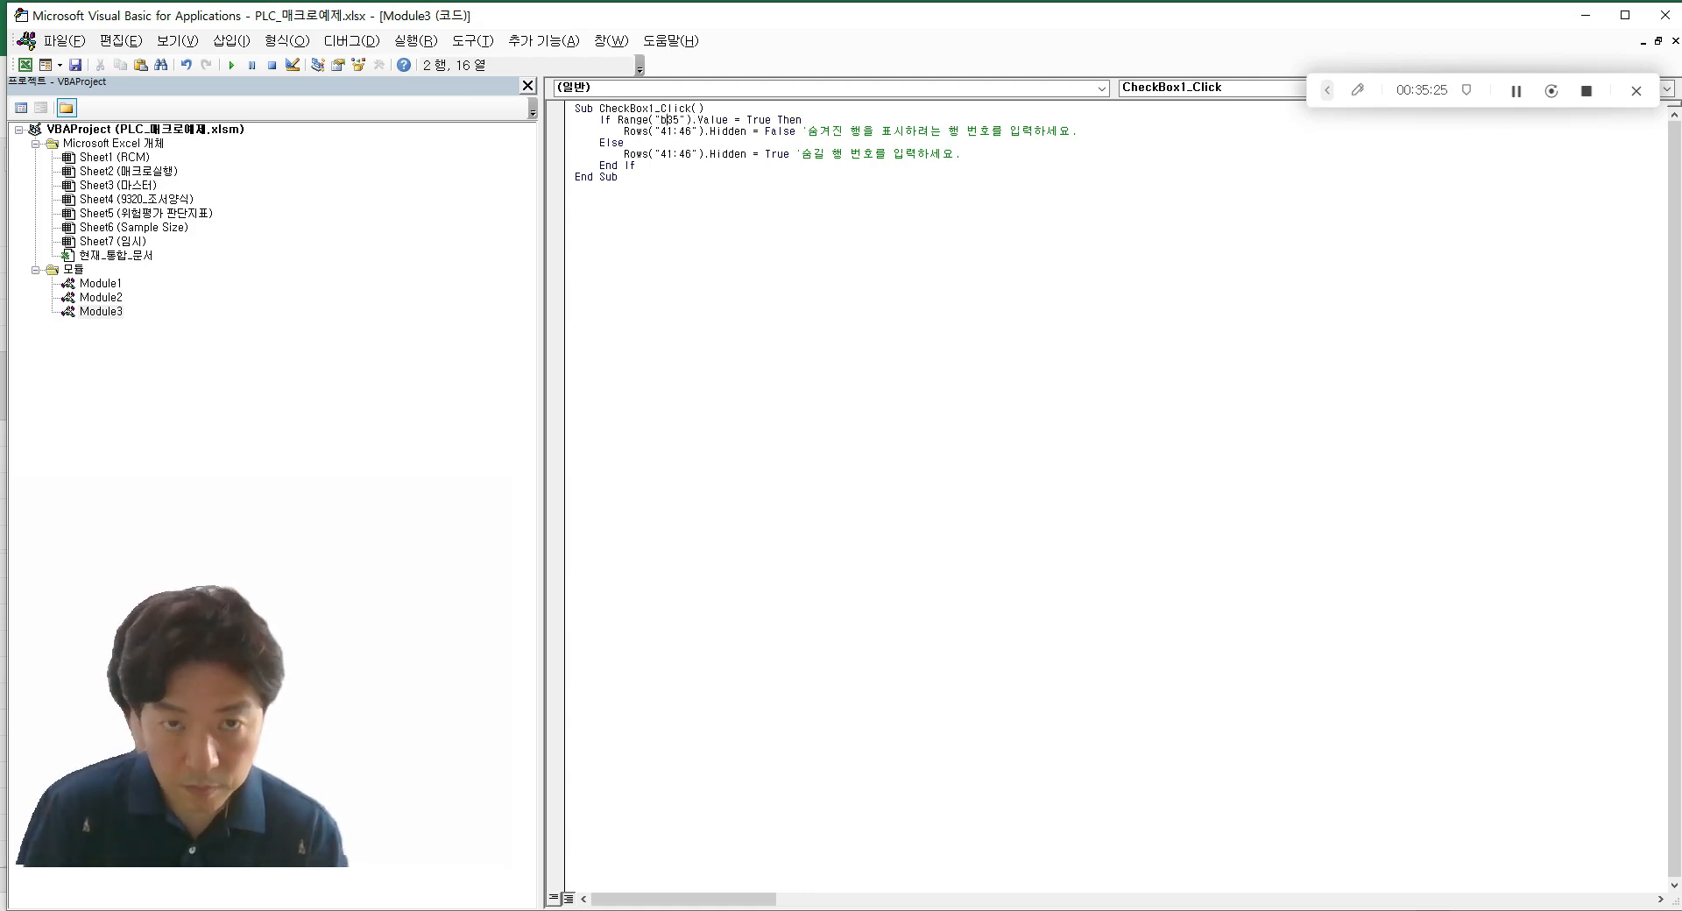
key("alt+Tab")
key("alt+Tab")
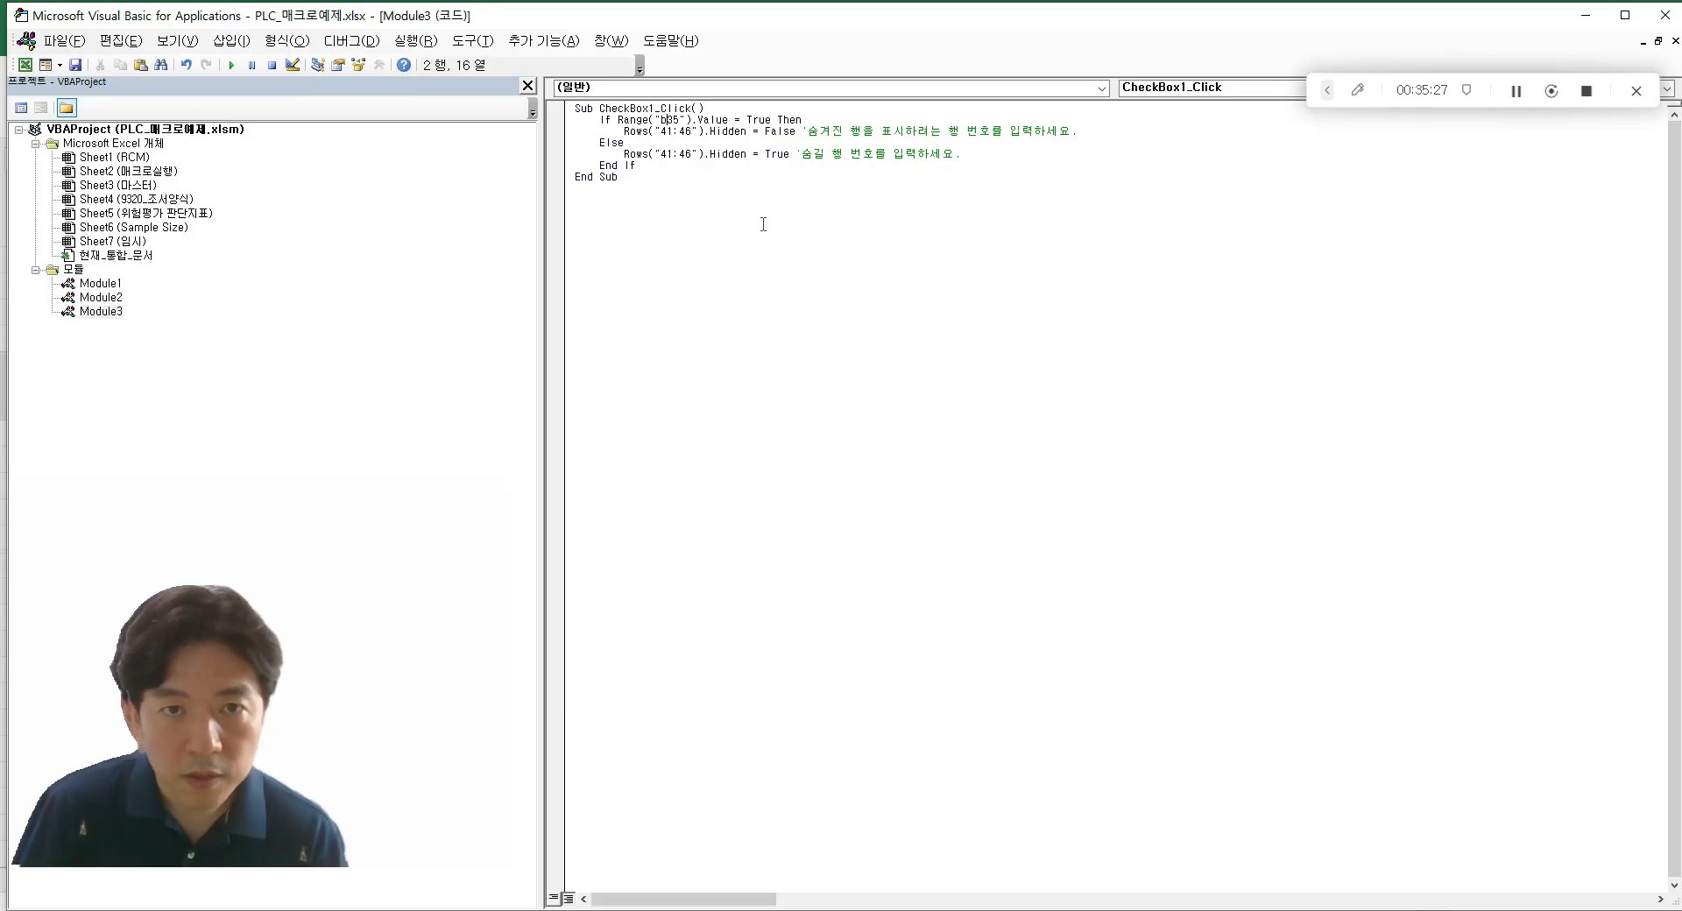
- Set the row range in the copied macro's Hidden = False line to 47:52
key("shift+Left")
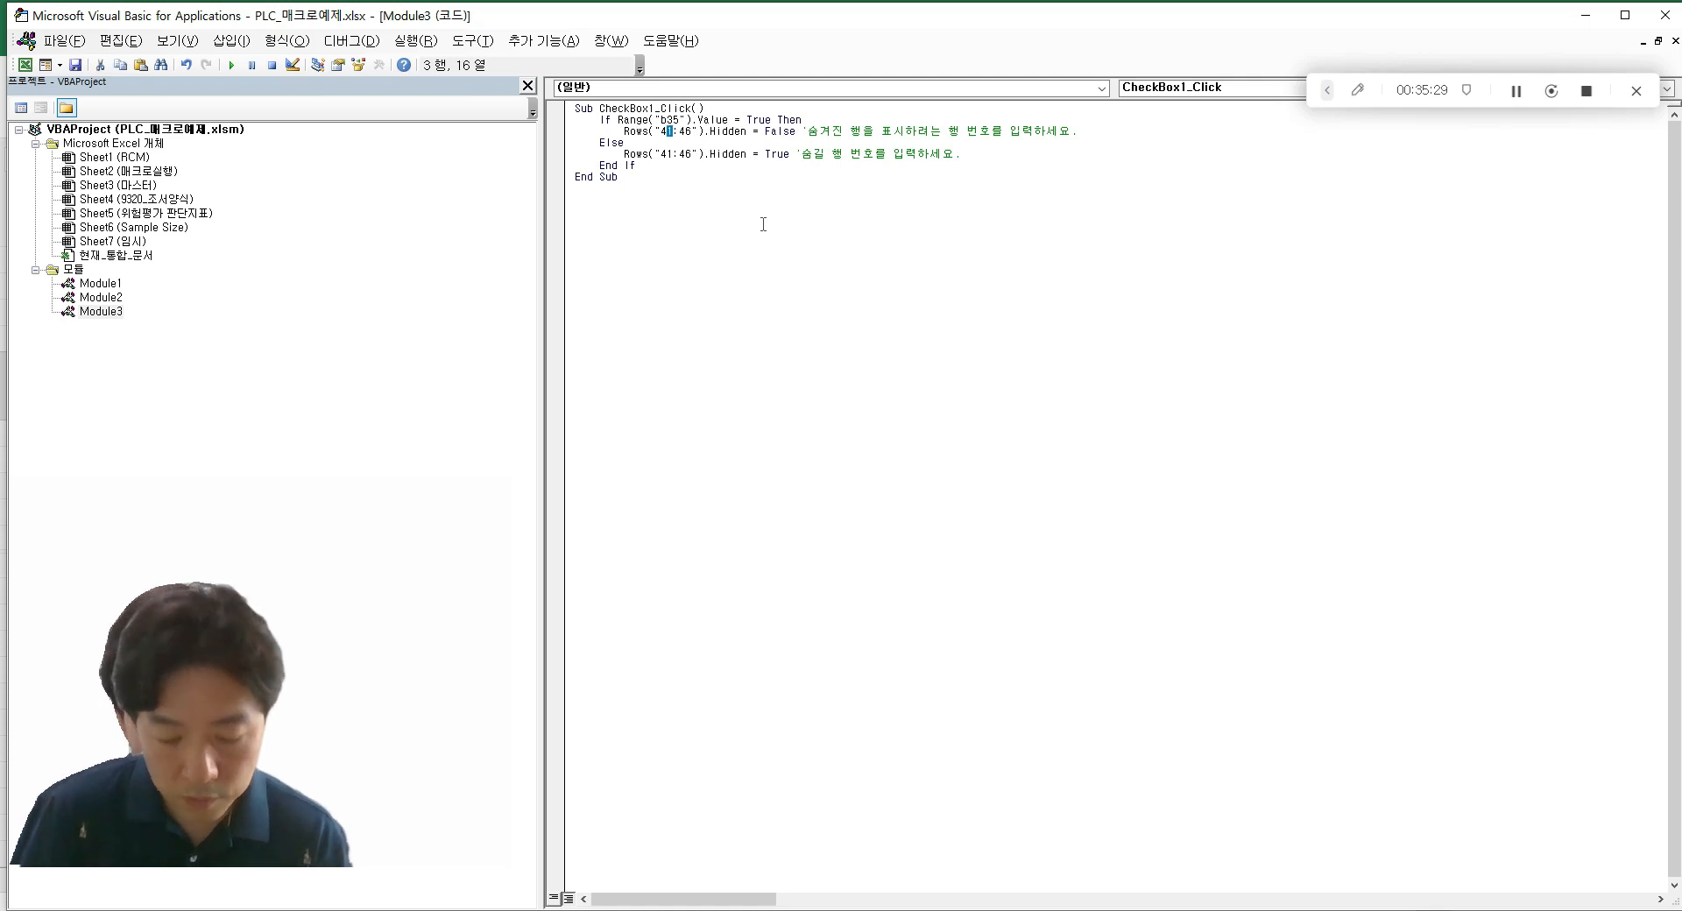
type("7")
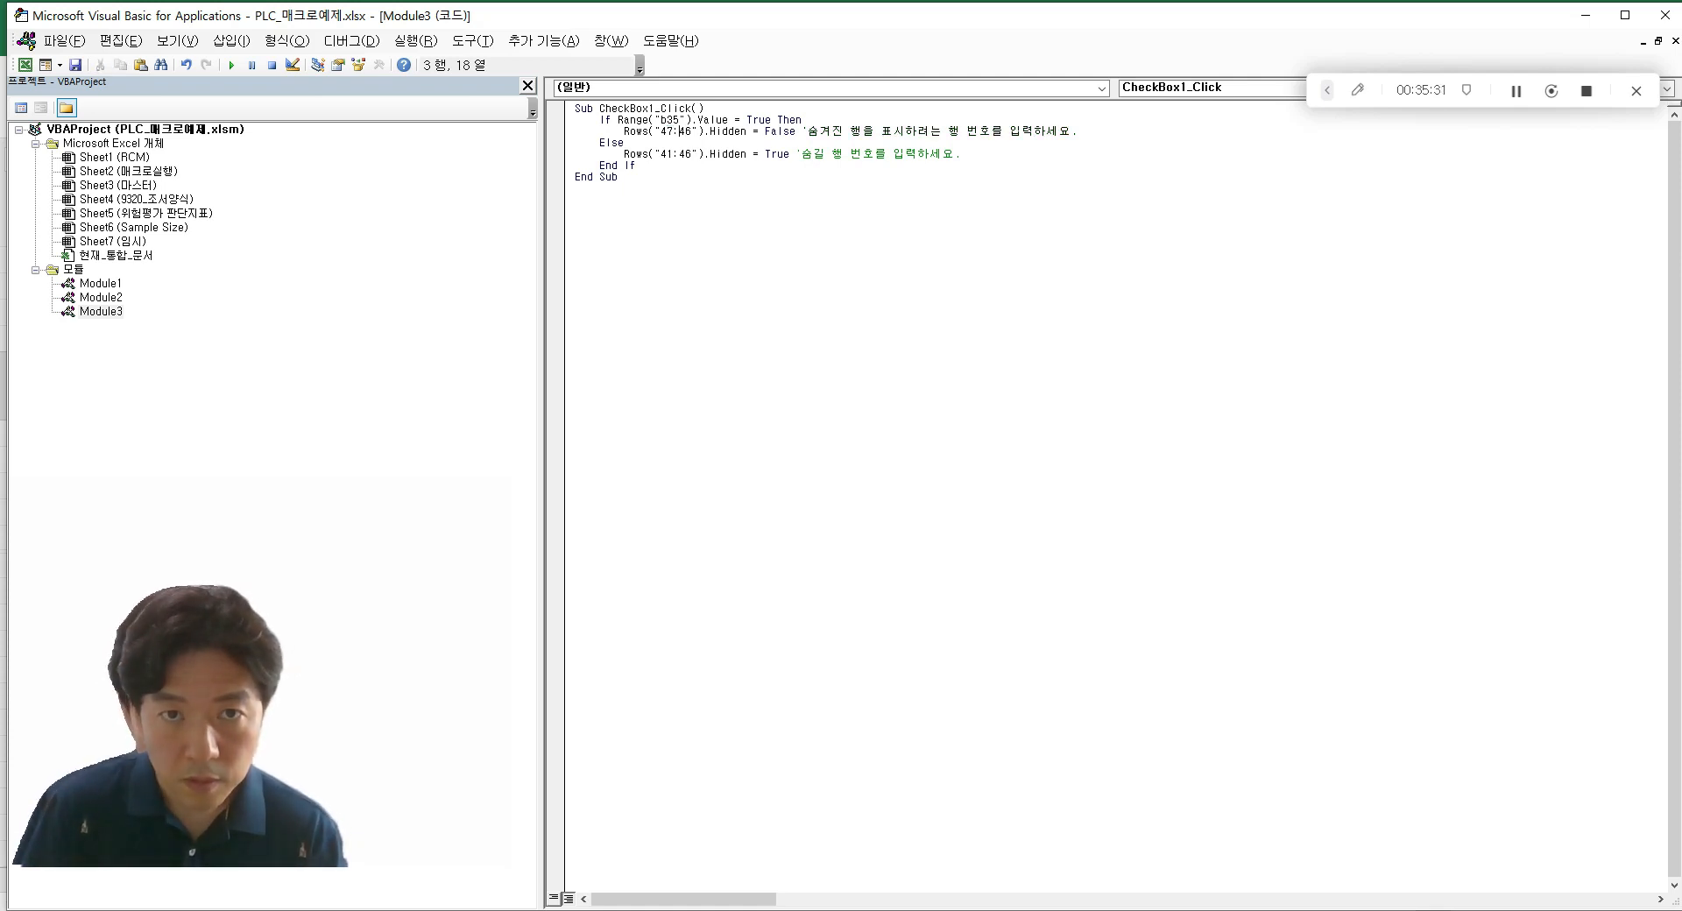
left_click_drag(680, 130, 692, 130)
type("52")
- Set the row range in the macro's Hidden = True line to 47:52
key("Down")
key("Down")
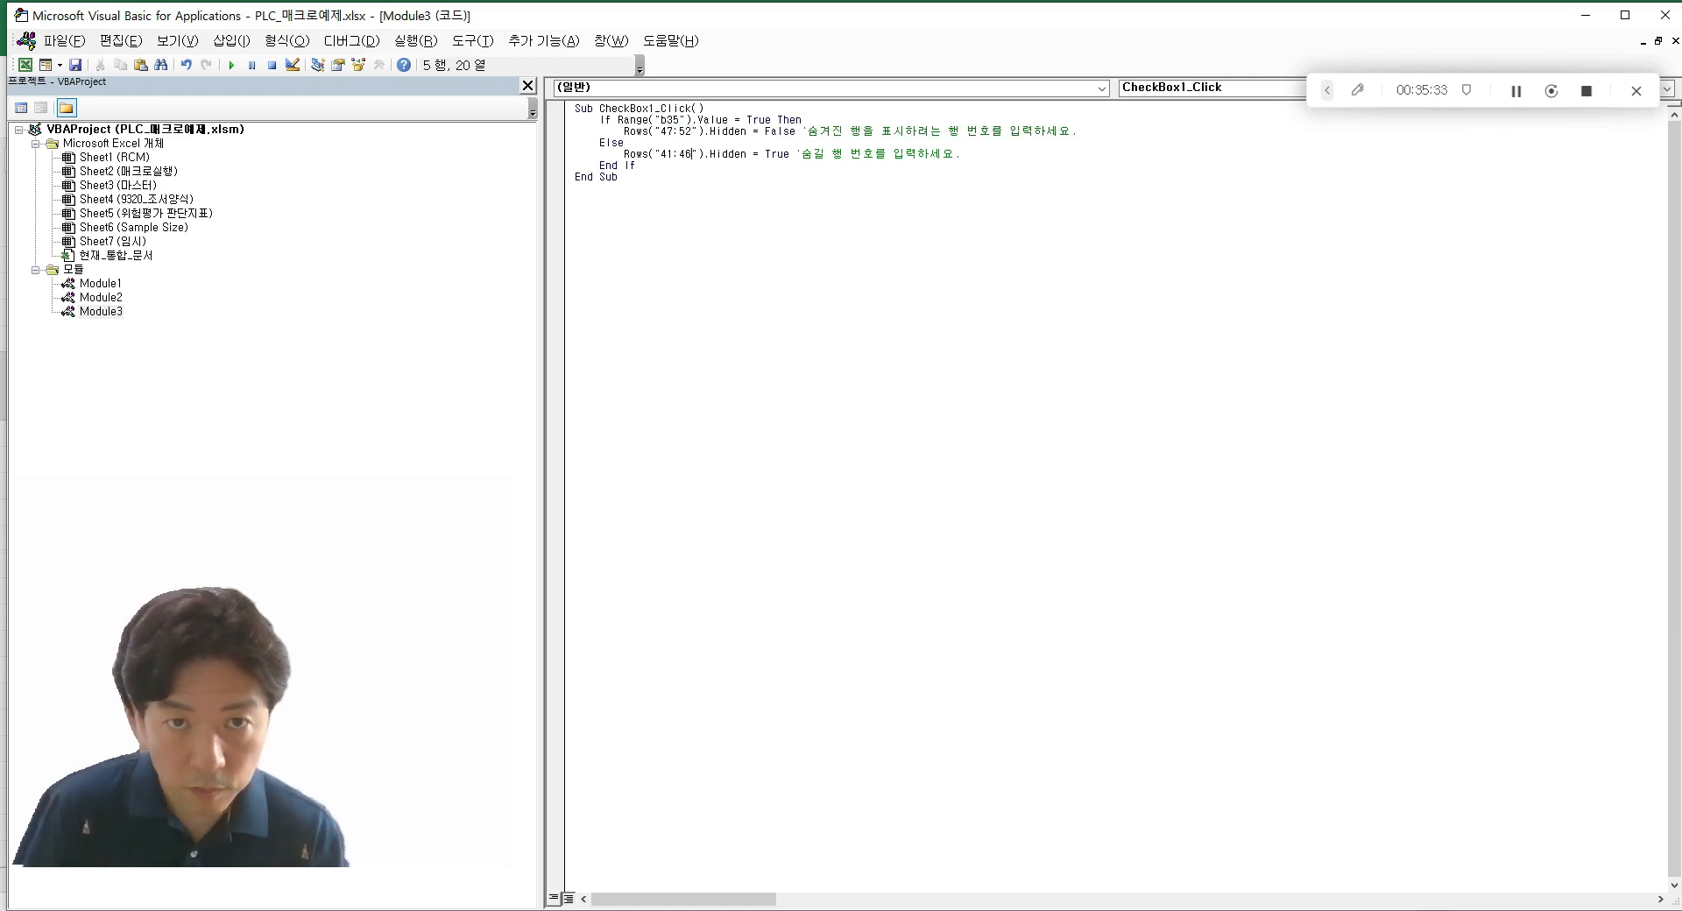
key("shift+Right")
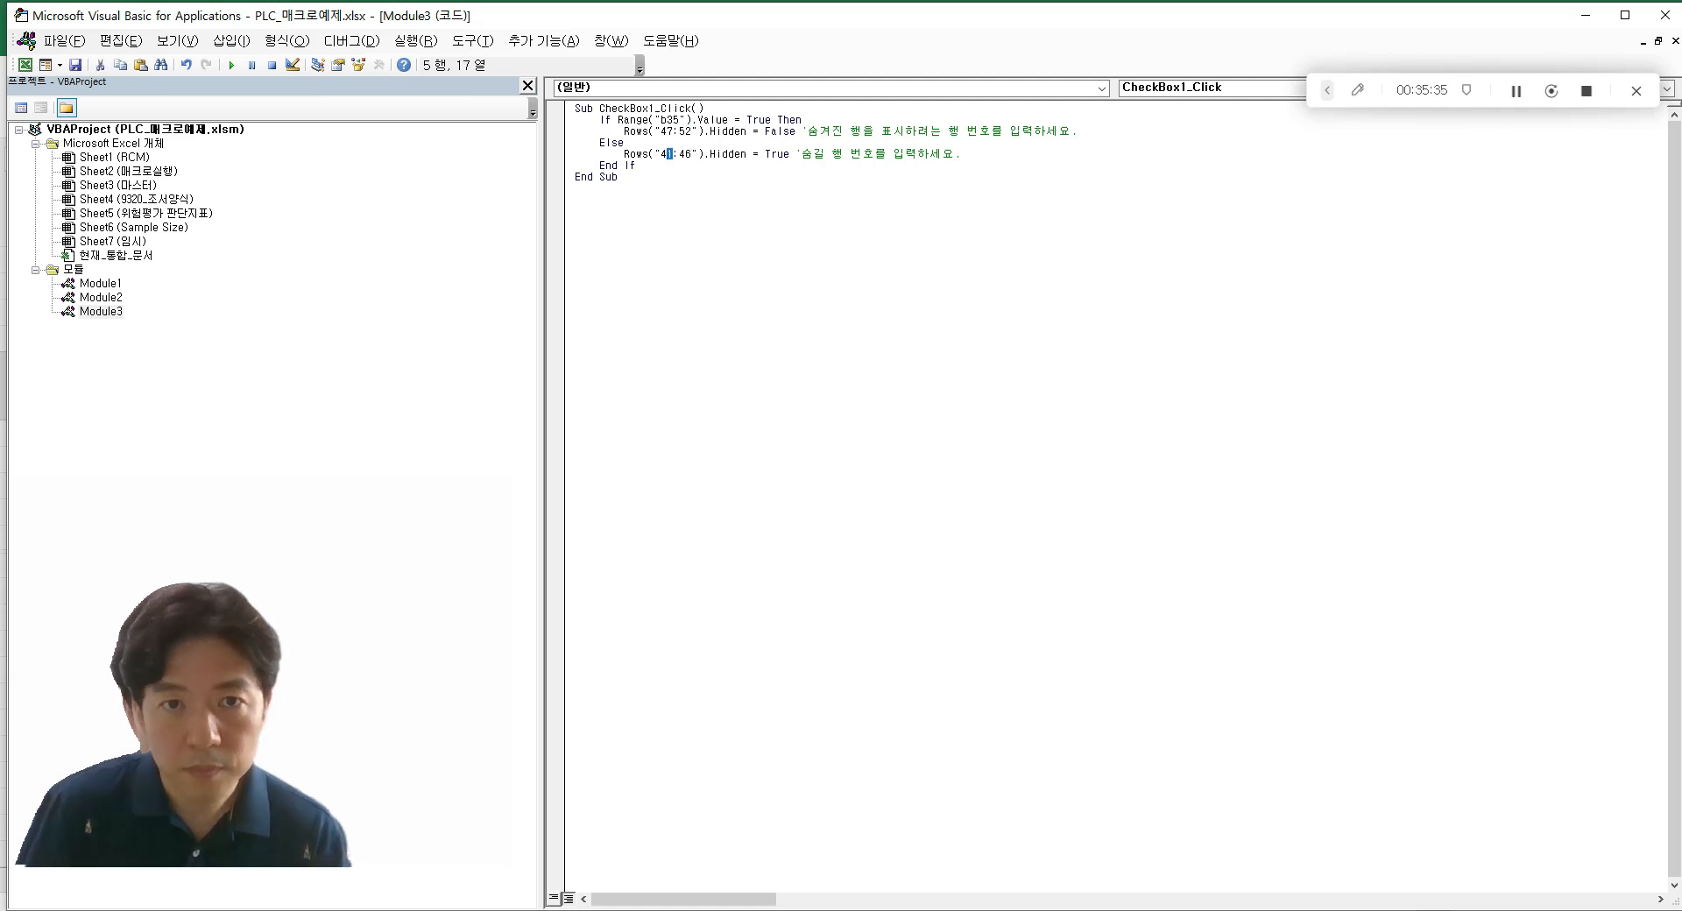
type("7")
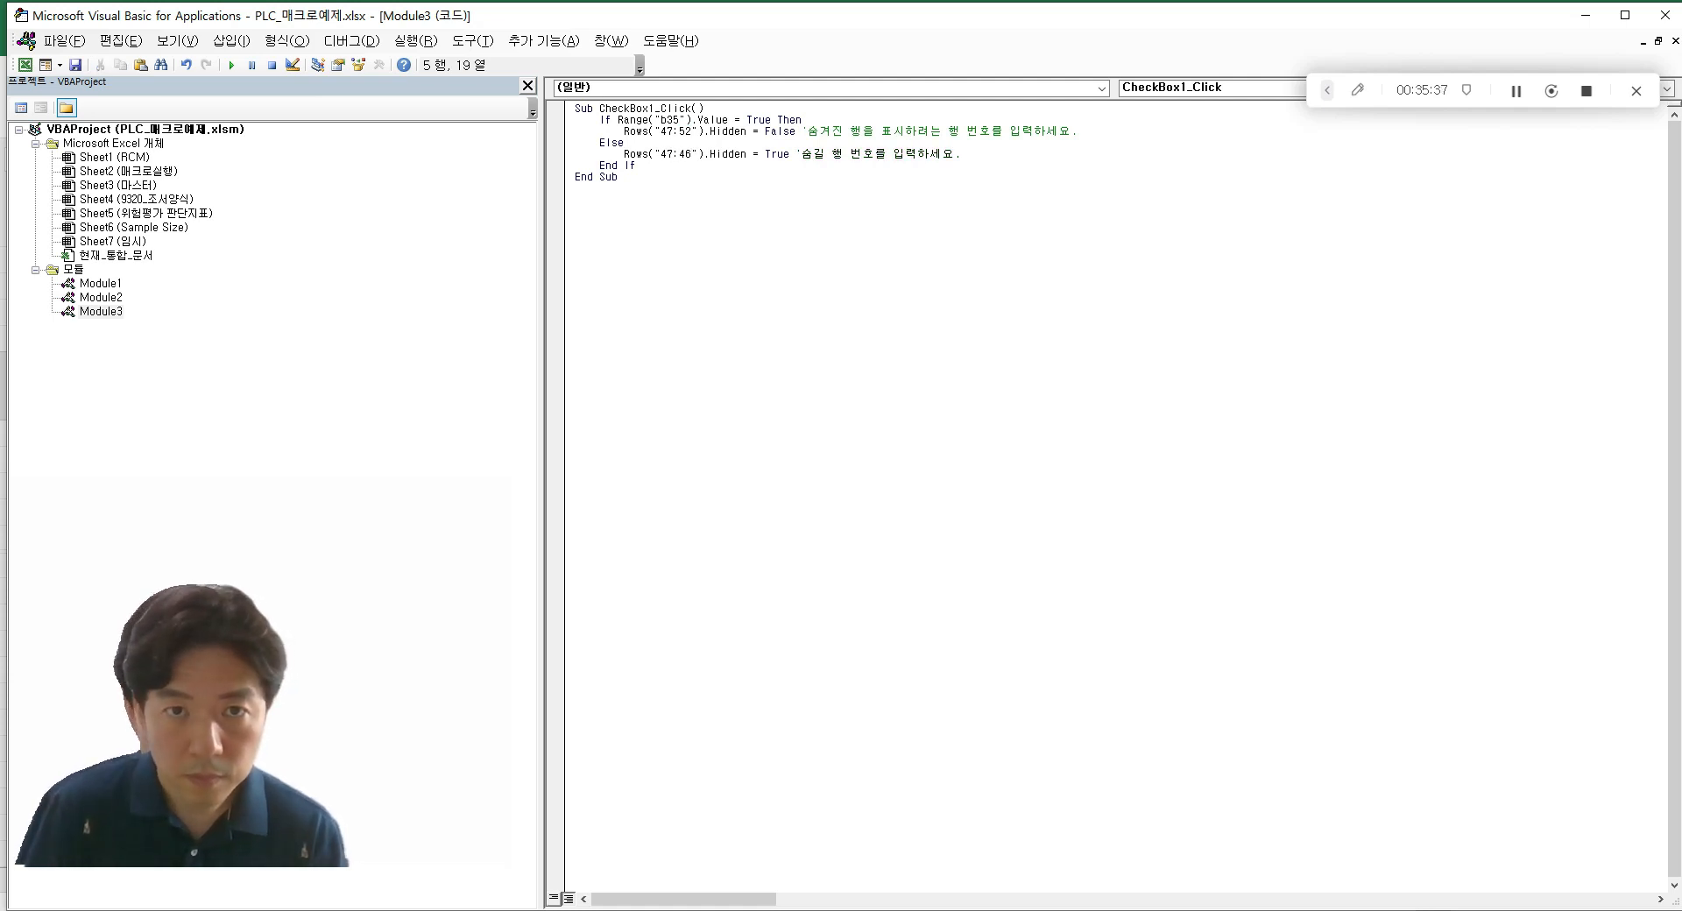
key("shift+Right")
key("shift+Right")
type("52")
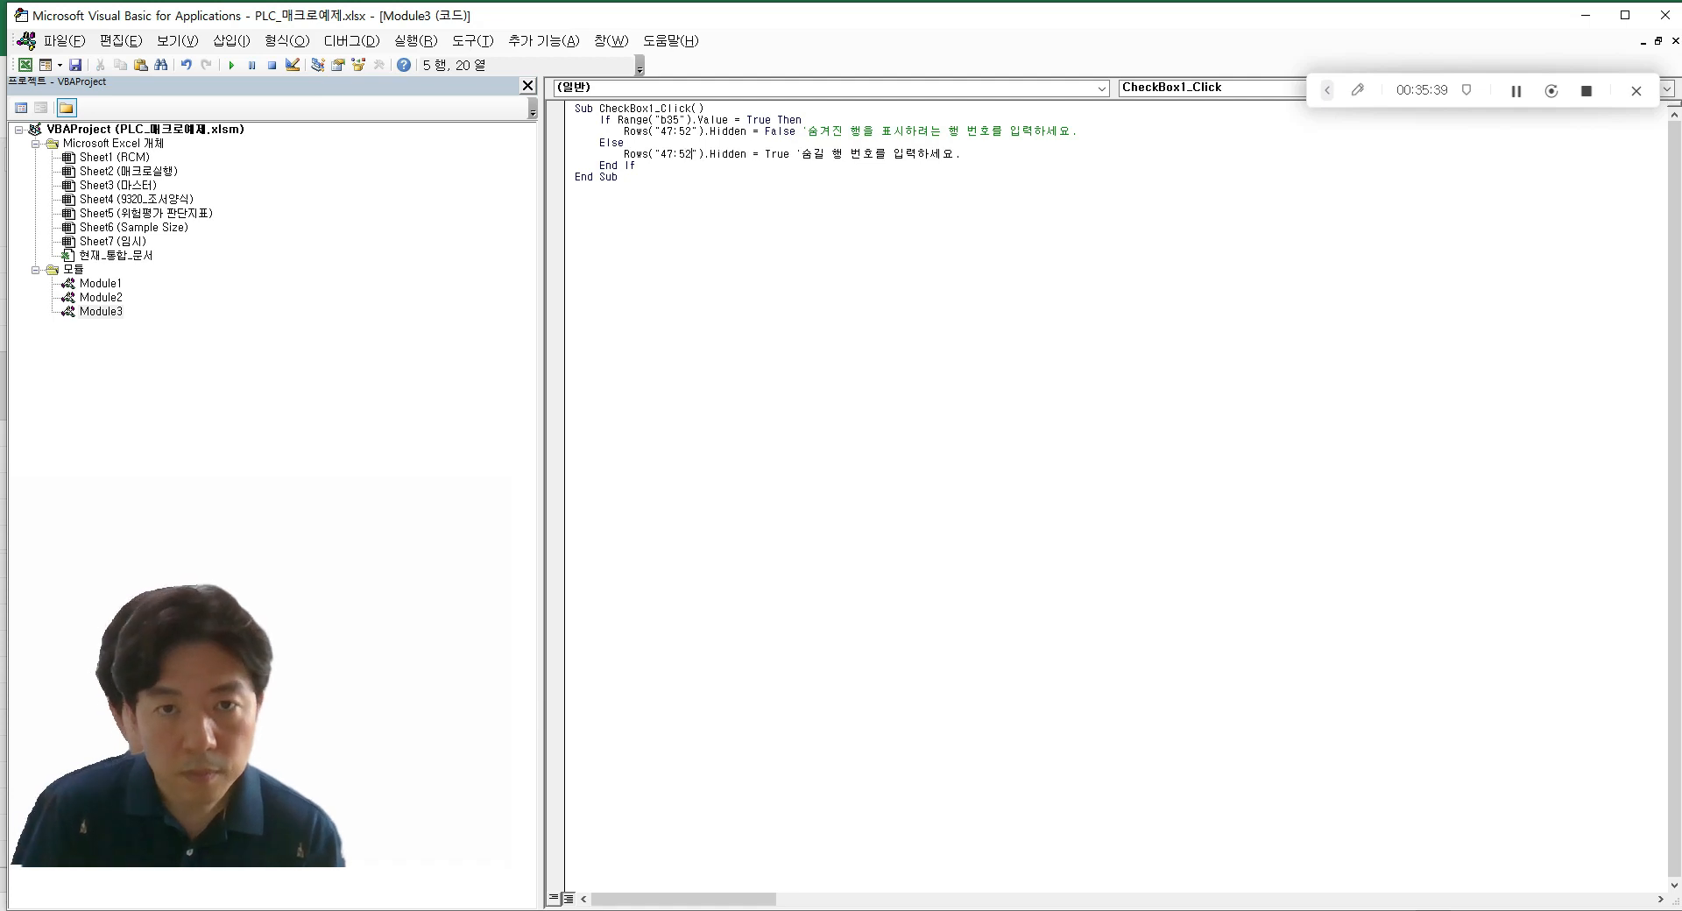
key("Down")
left_click(863, 174)
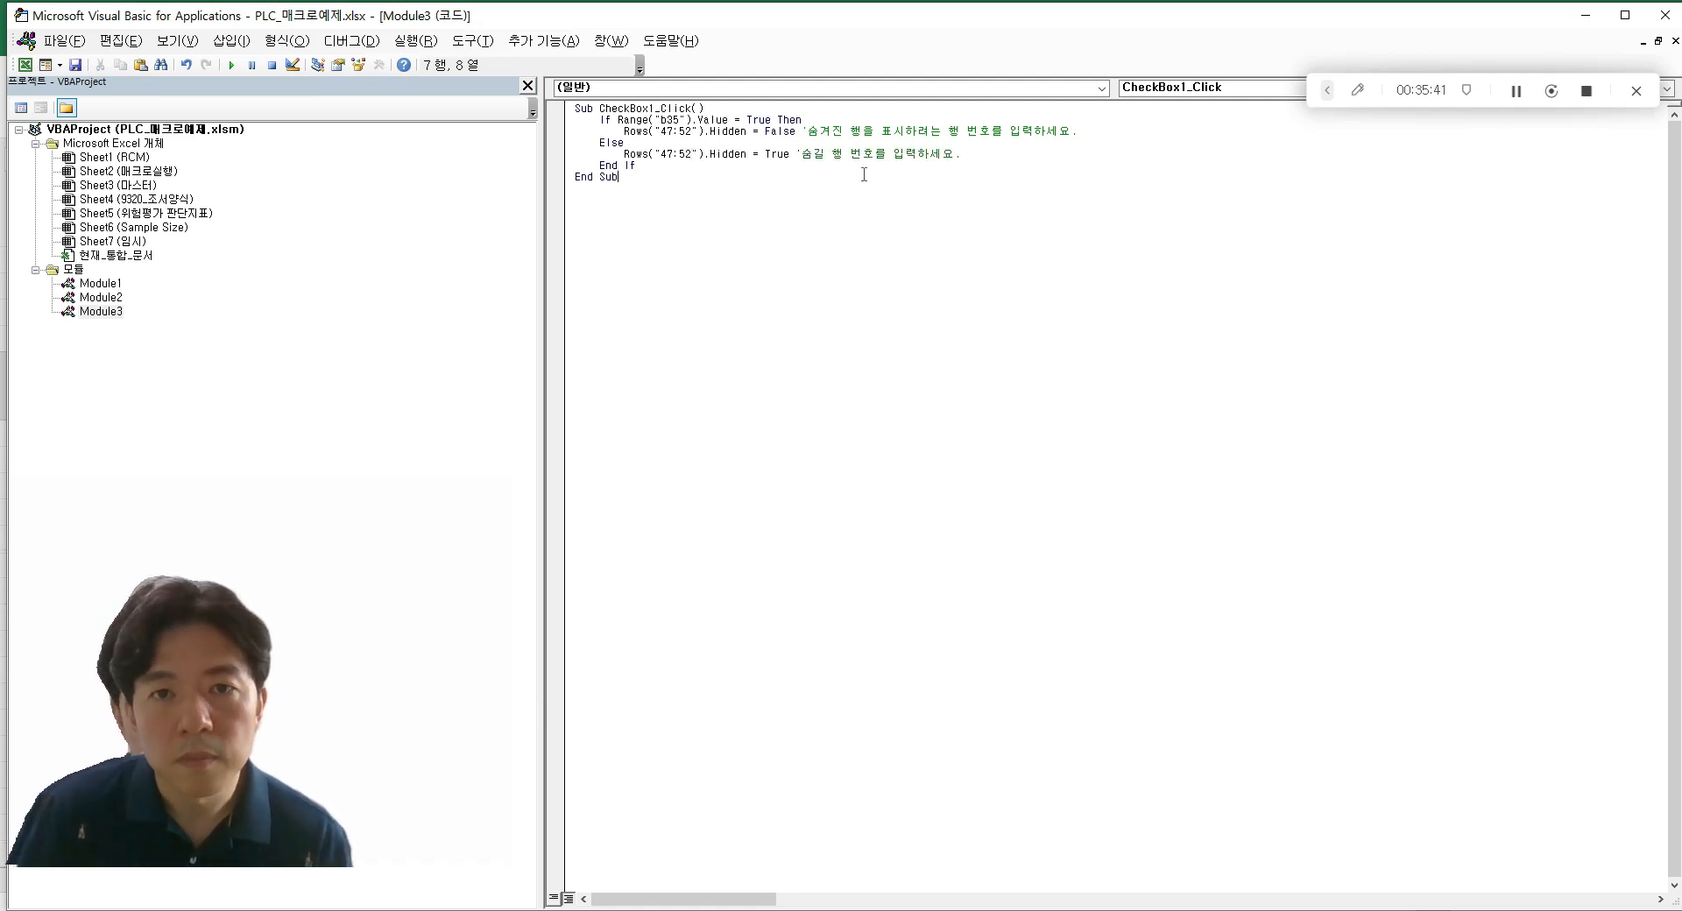
left_click_drag(649, 187, 603, 120)
left_click(823, 234)
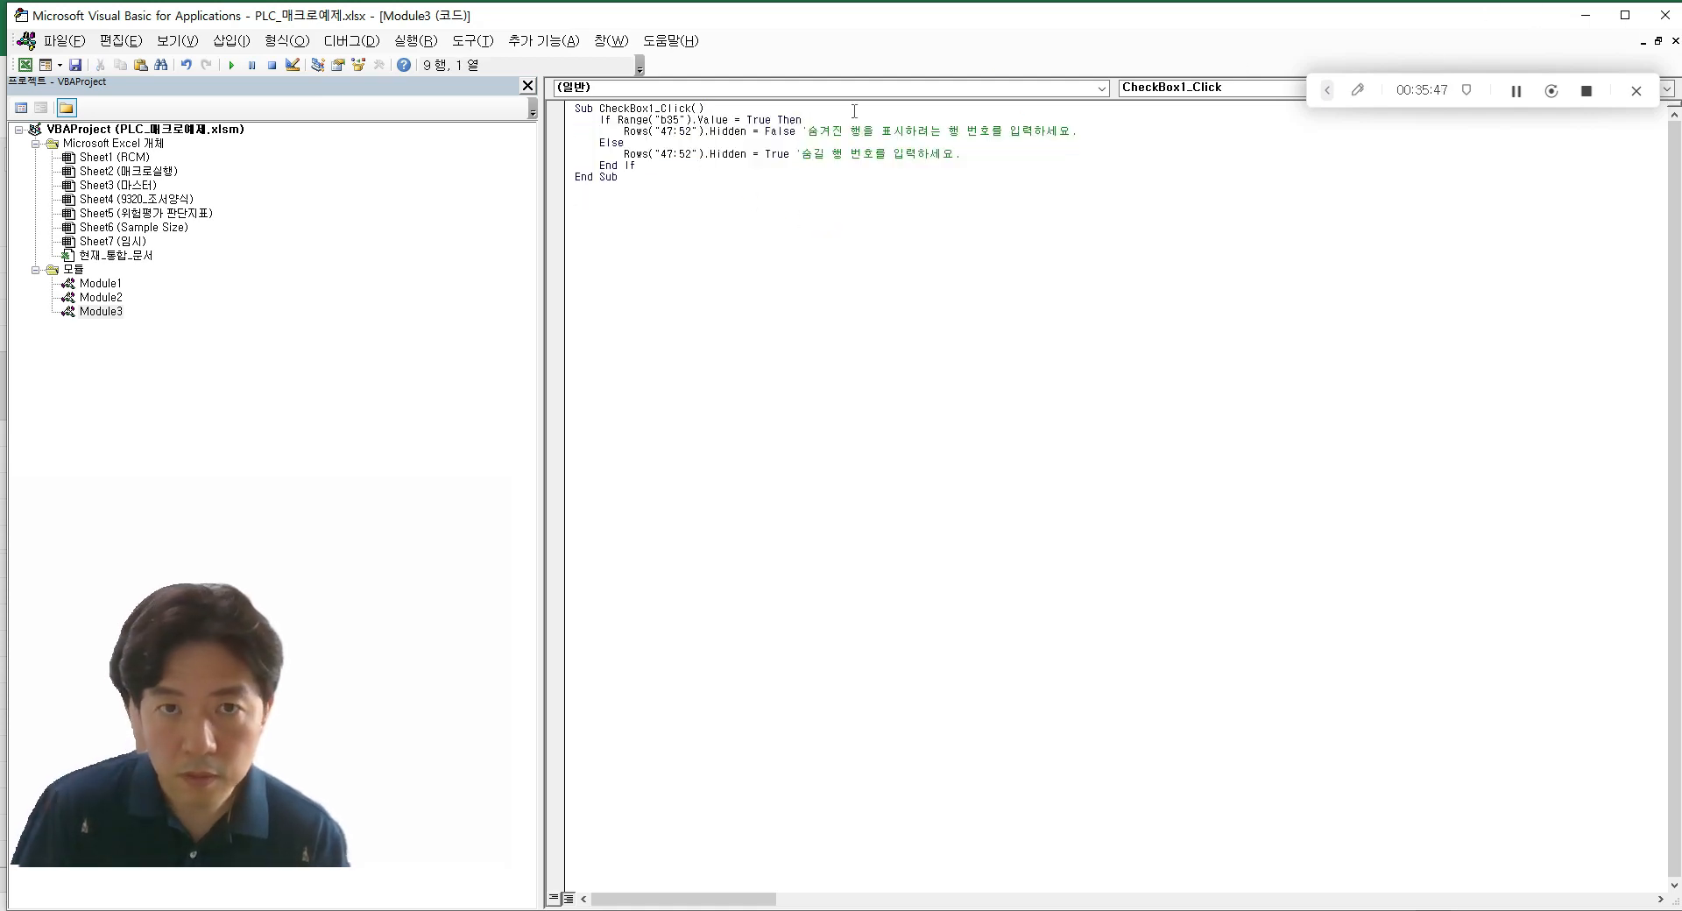
- Rename the copied macro in Module3 as CheckBox2_Click and close the Visual Basic editor
left_click(637, 107)
key("Right")
key("shift+Right")
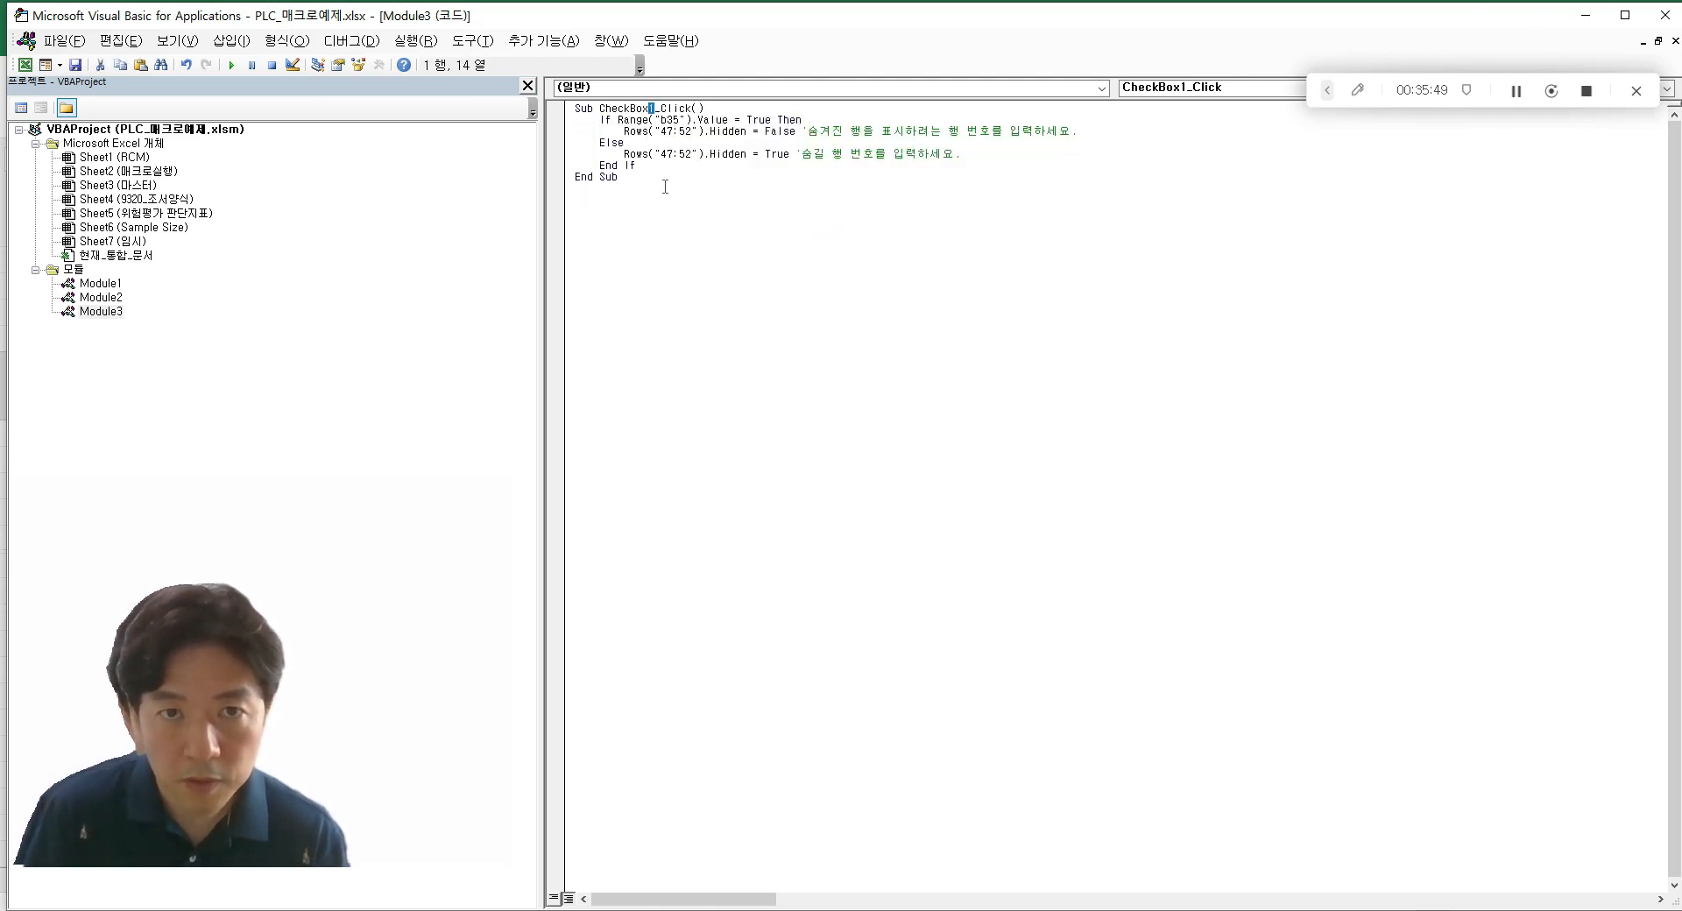
type("2")
left_click(1115, 292)
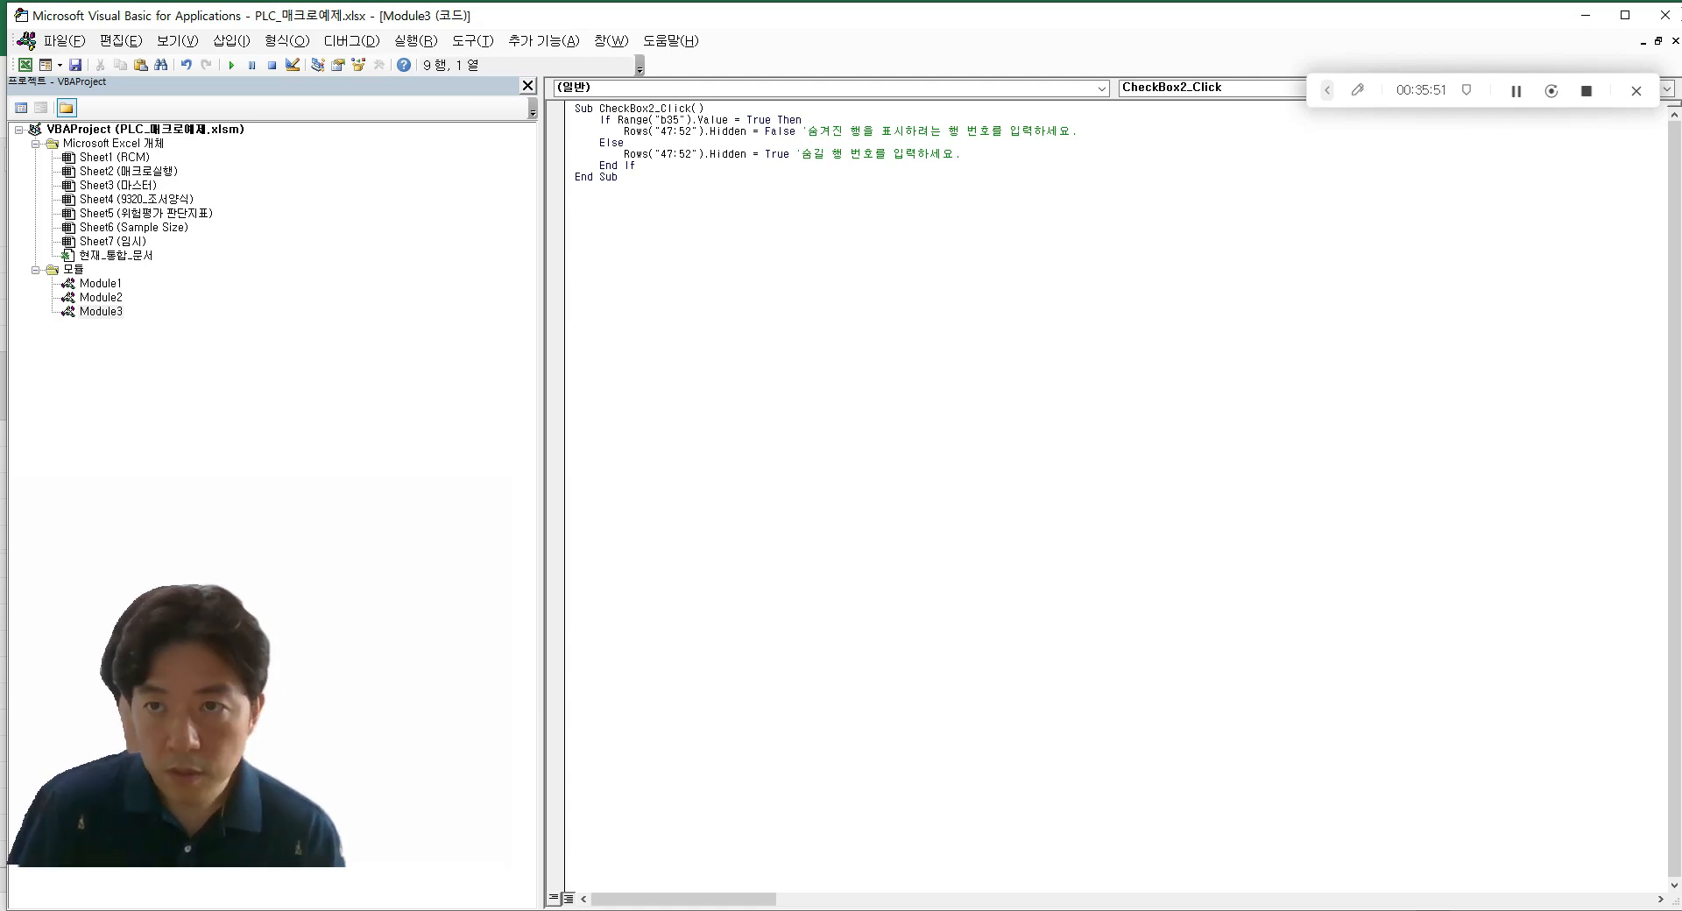
left_click(1664, 15)
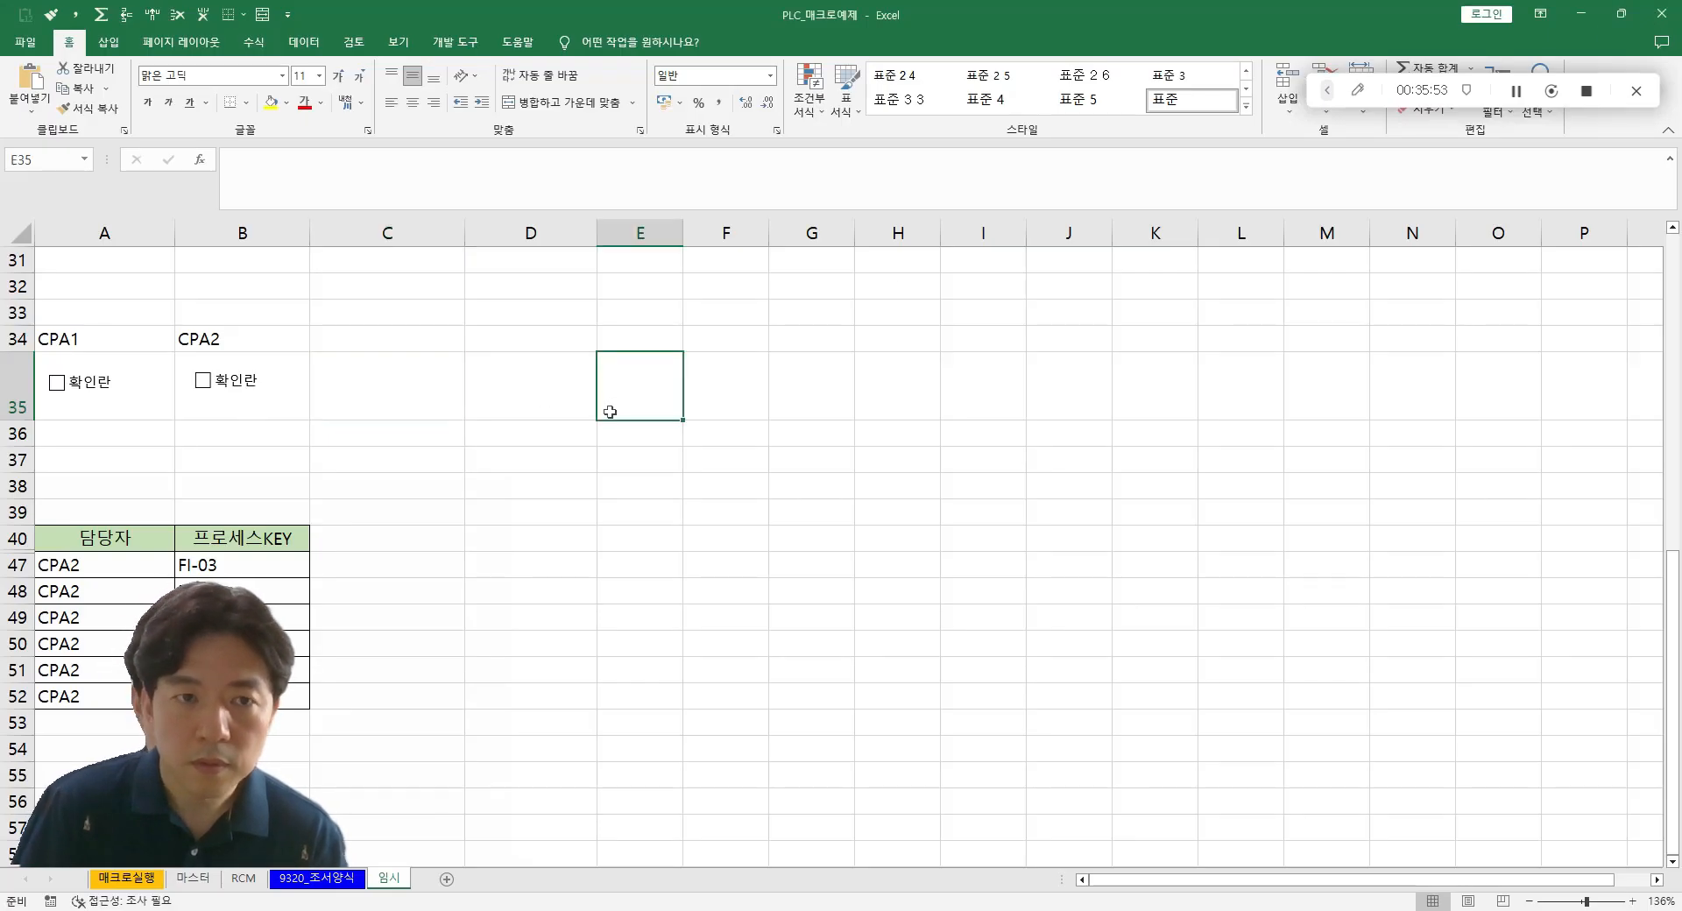
- Link the check box under CPA2 to cell $B$35 in its control format settings
right_click(231, 380)
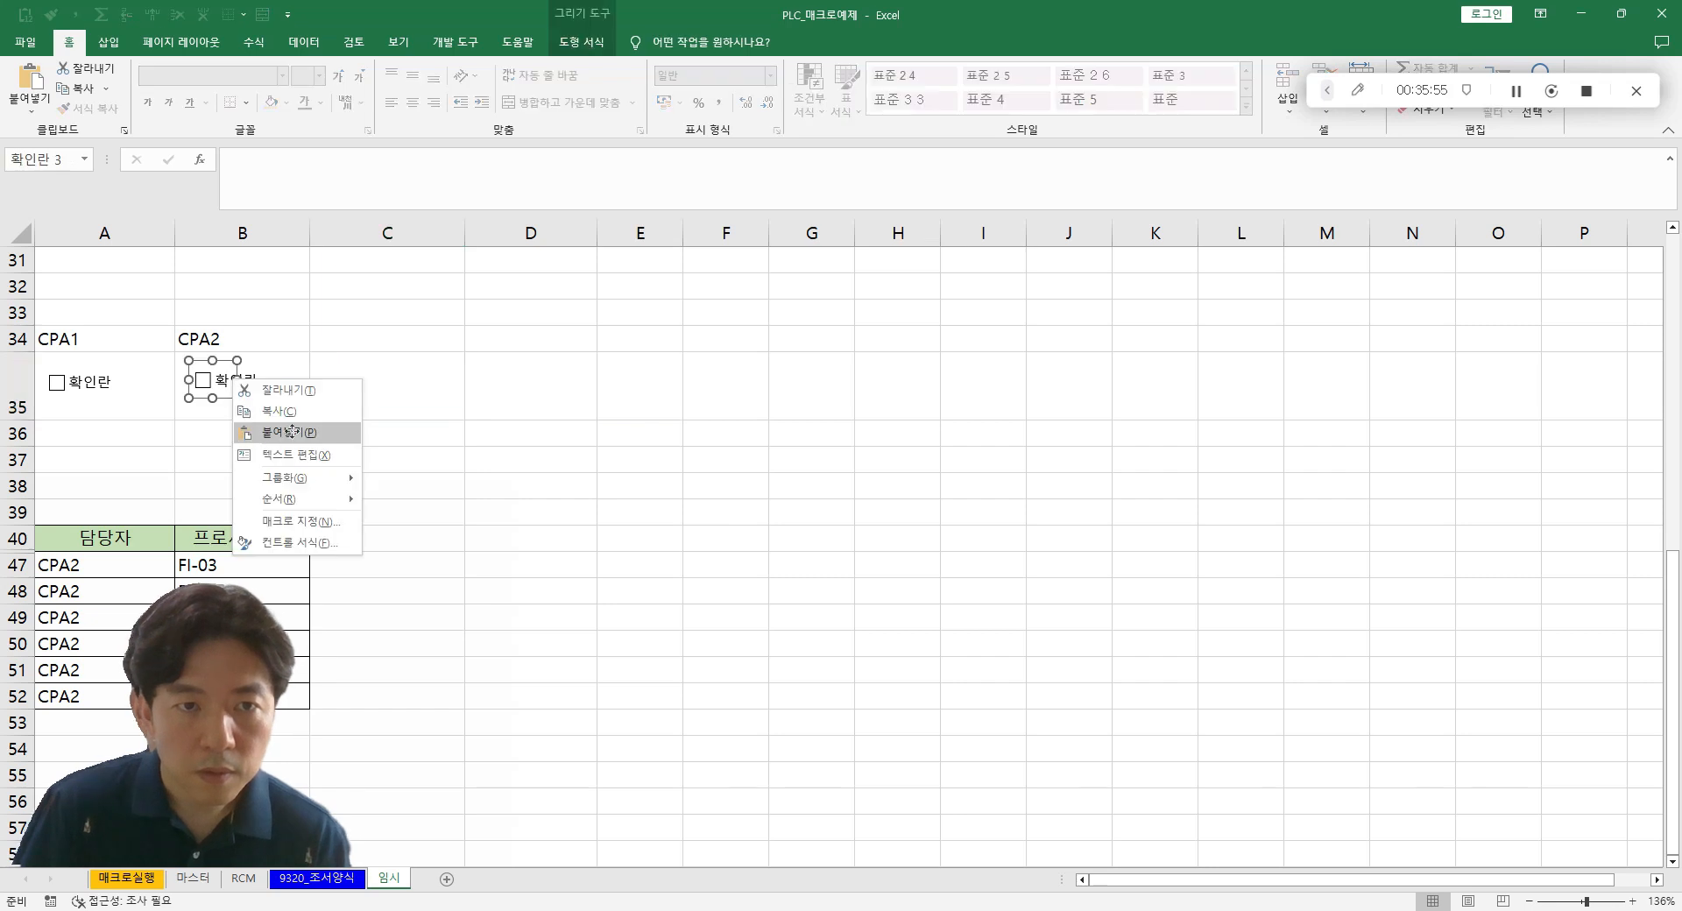
left_click(297, 542)
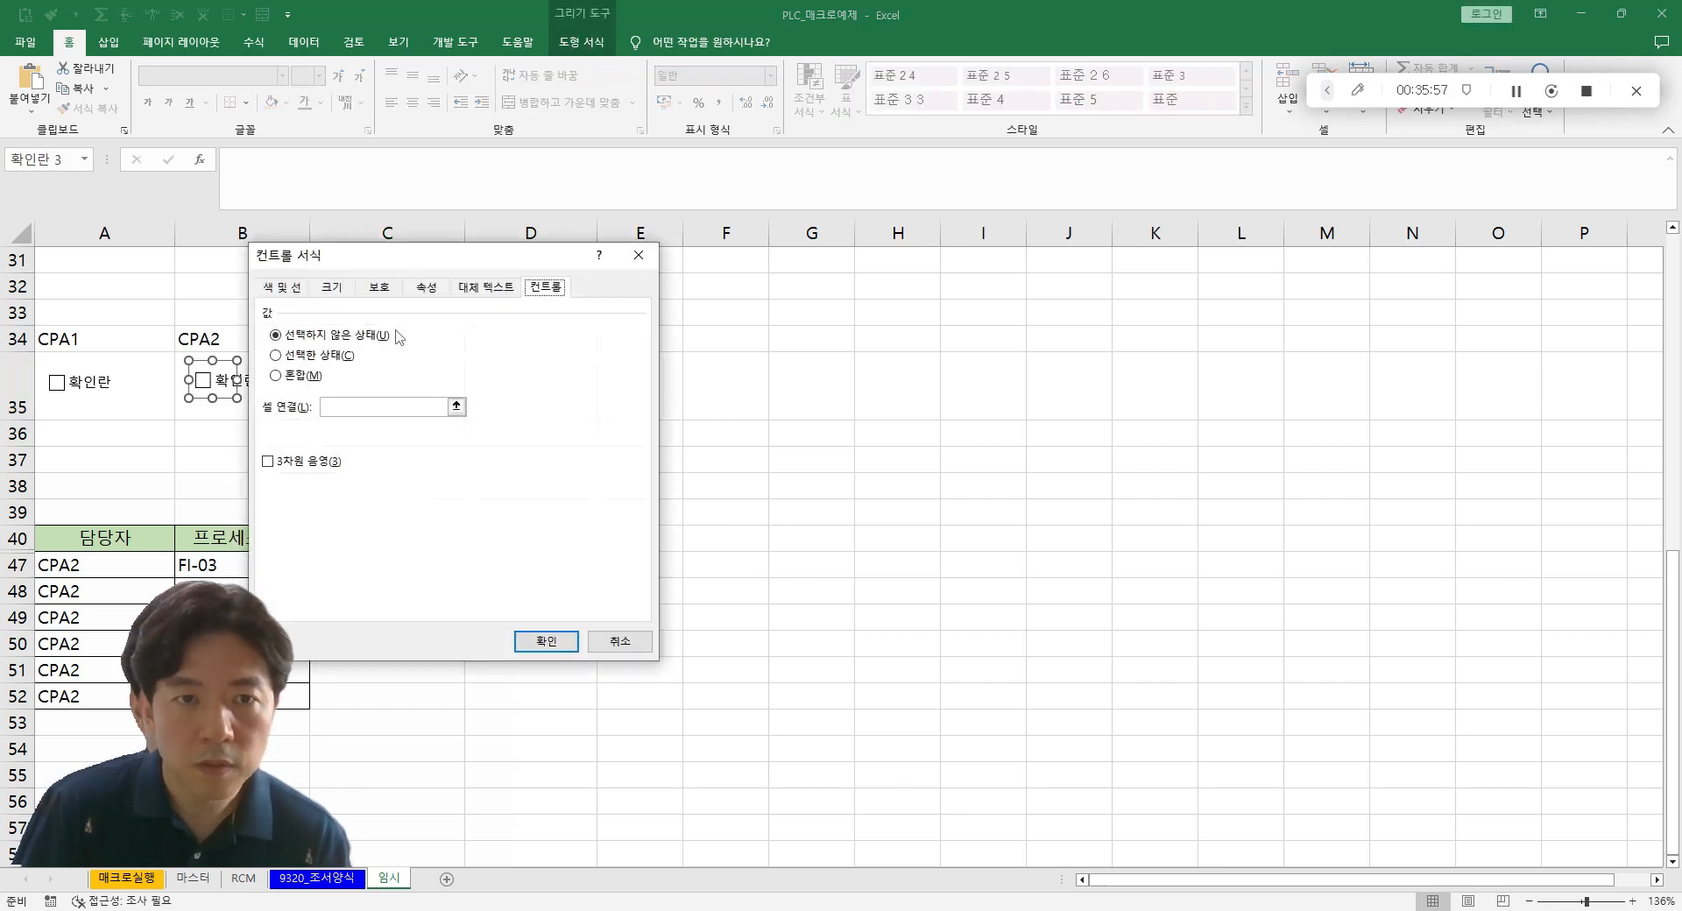
left_click(505, 285)
left_click(548, 289)
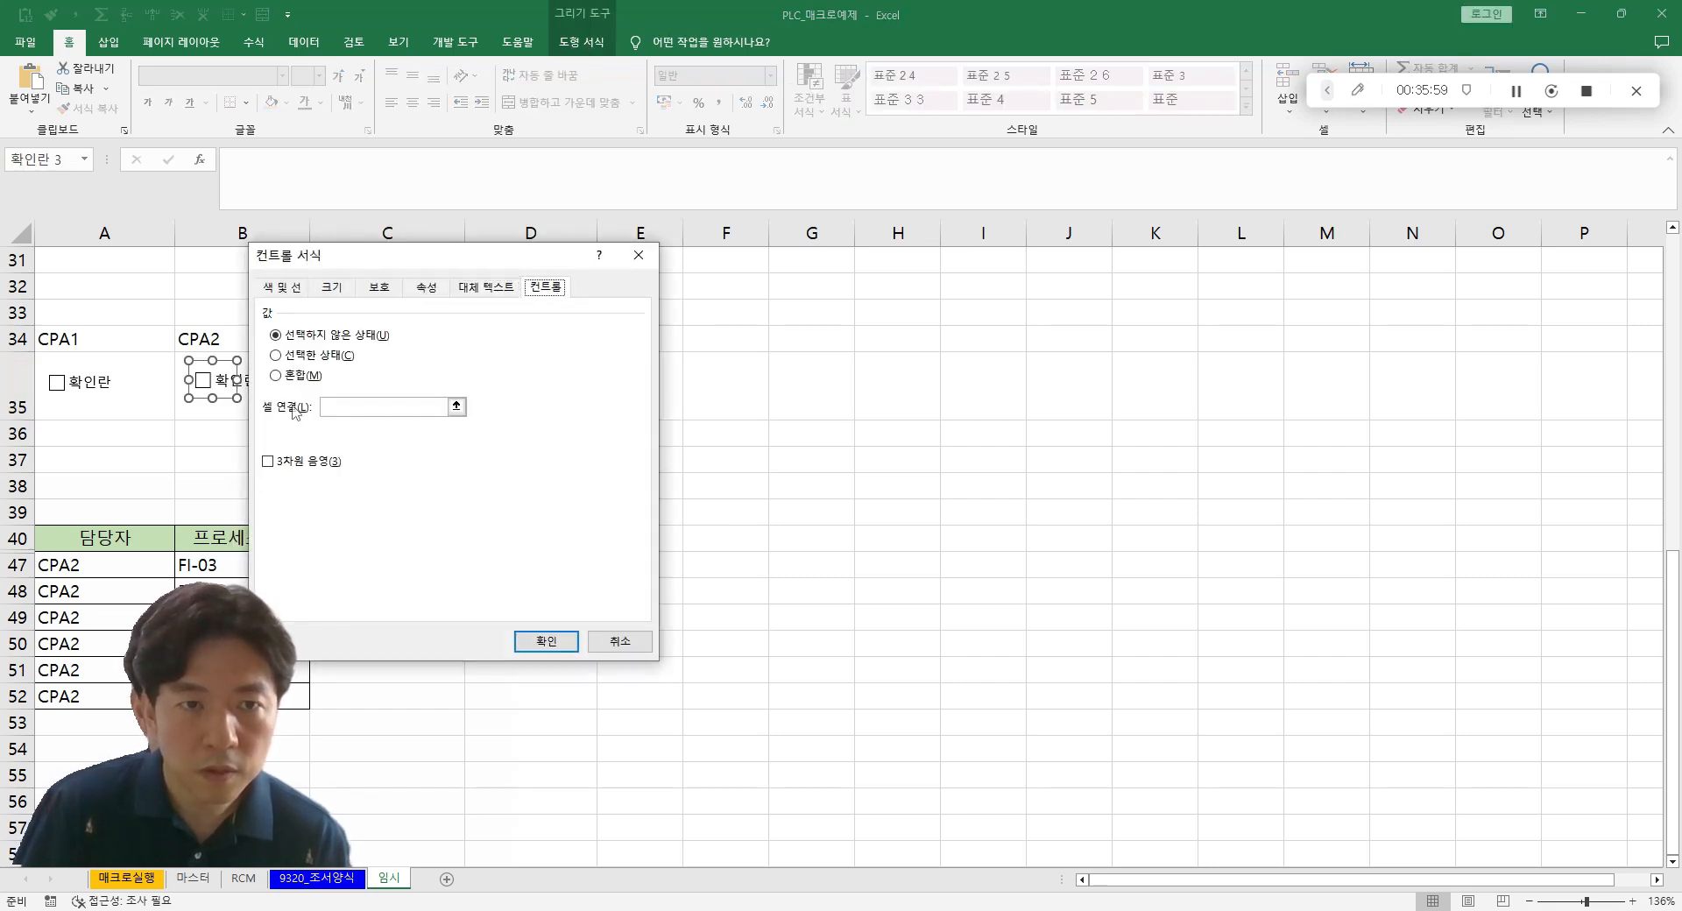
left_click(340, 408)
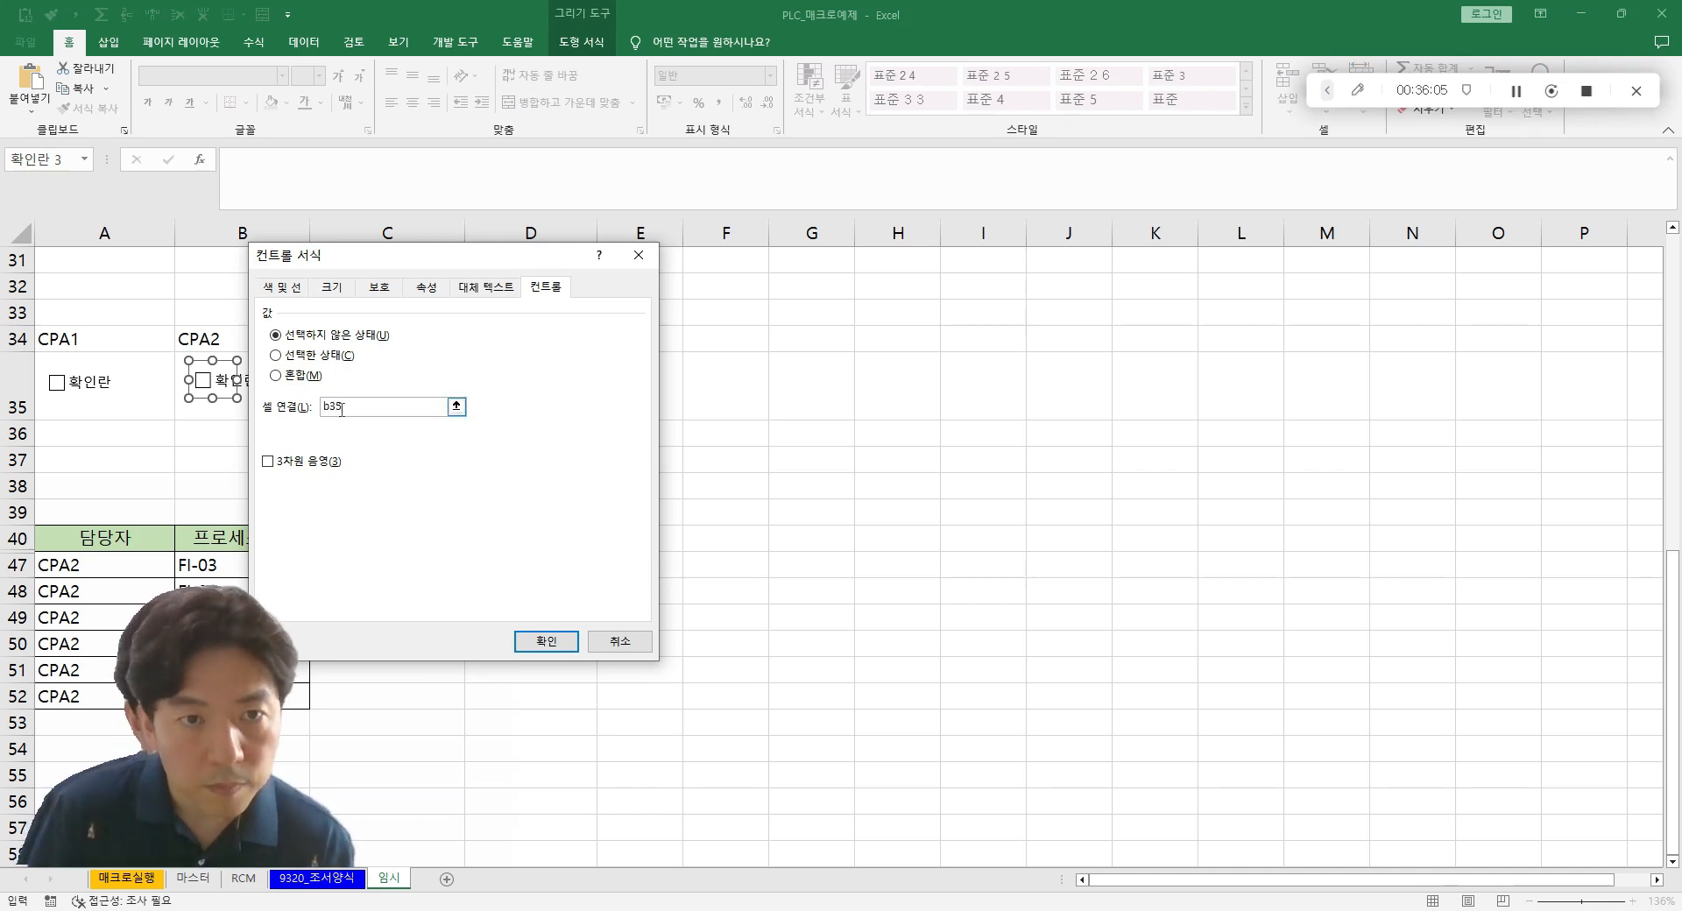
type("b35")
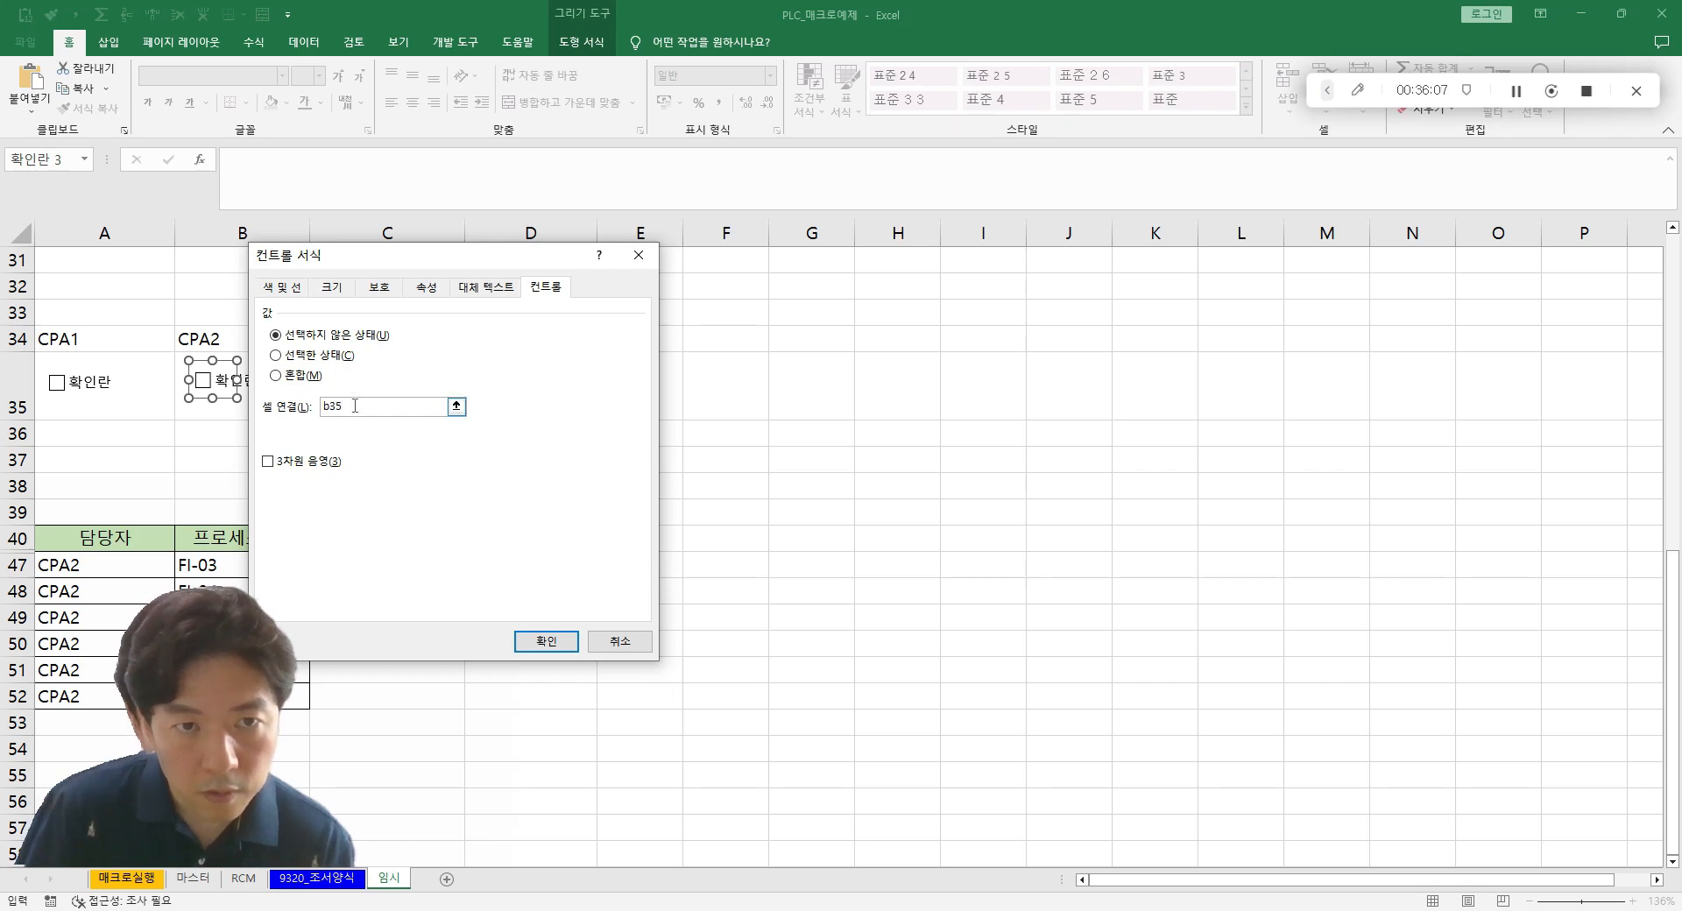
left_click_drag(355, 406, 267, 412)
key("F4")
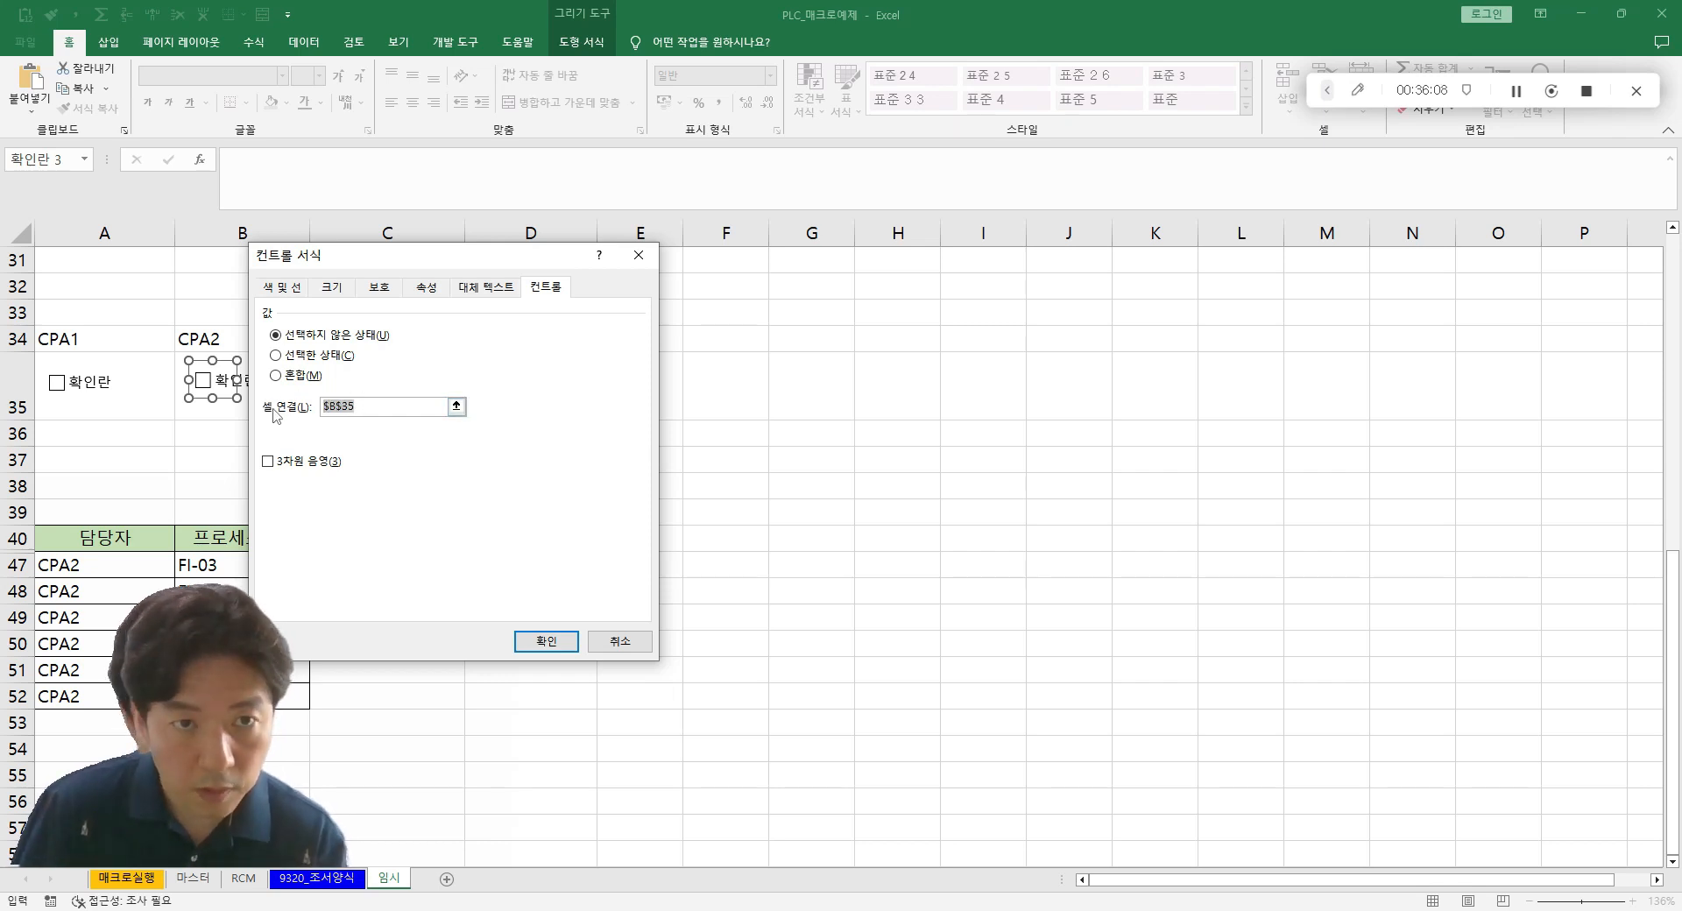
left_click(378, 404)
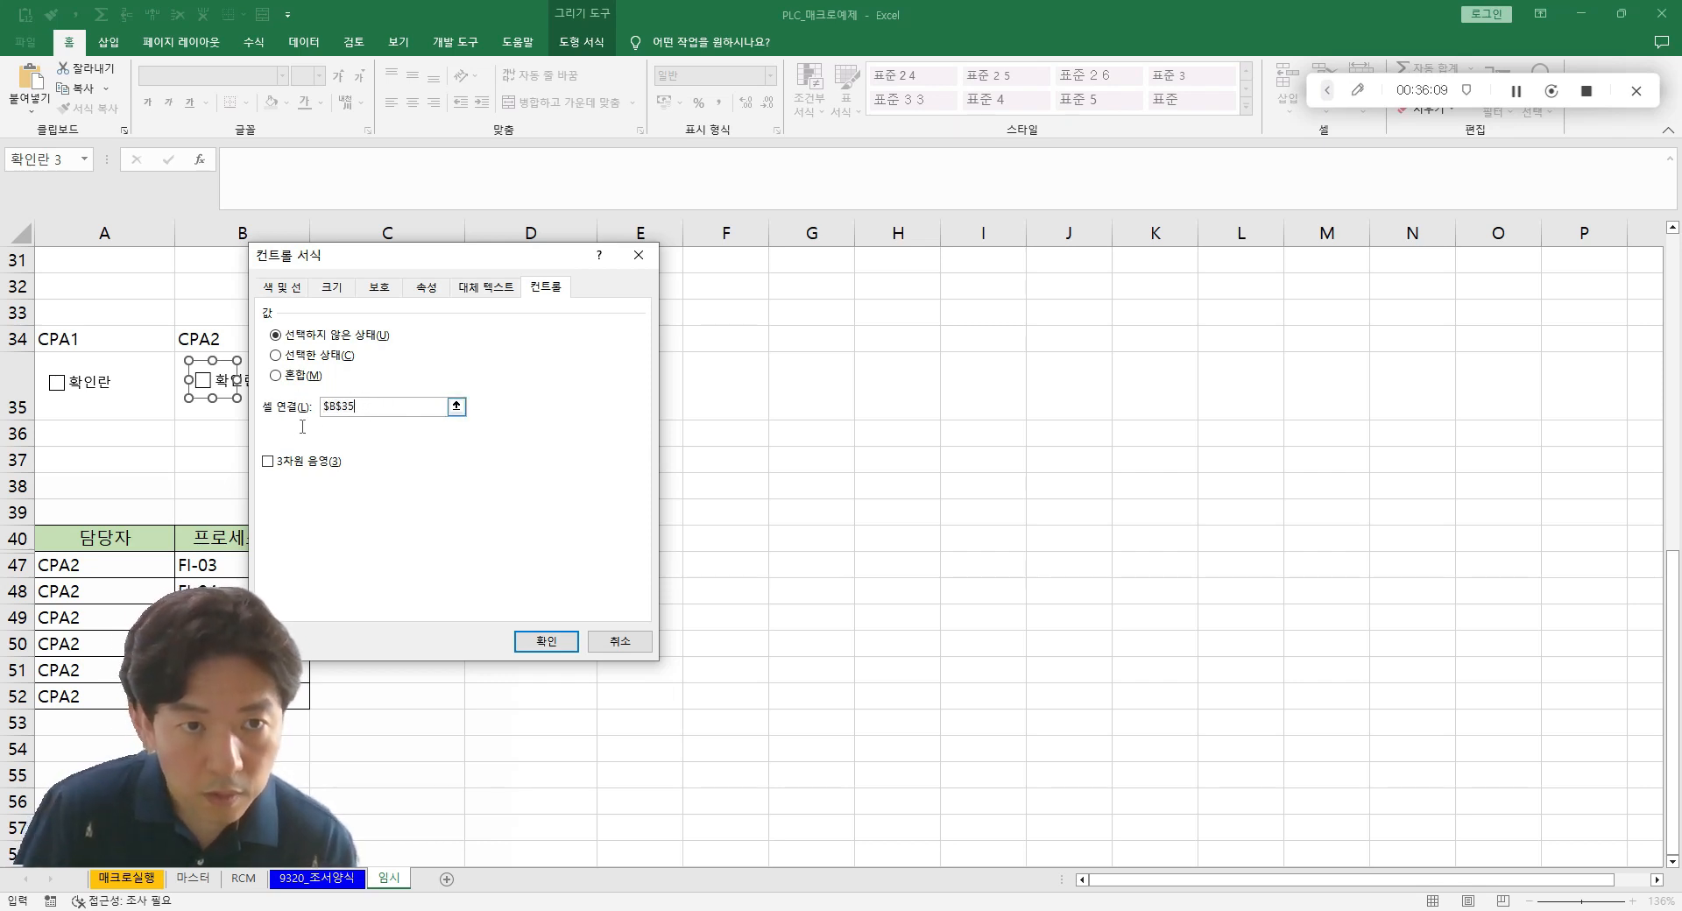
left_click(547, 640)
- Apply the custom number format ;;; to cell B35 so that its linked value is hidden
left_click(355, 383)
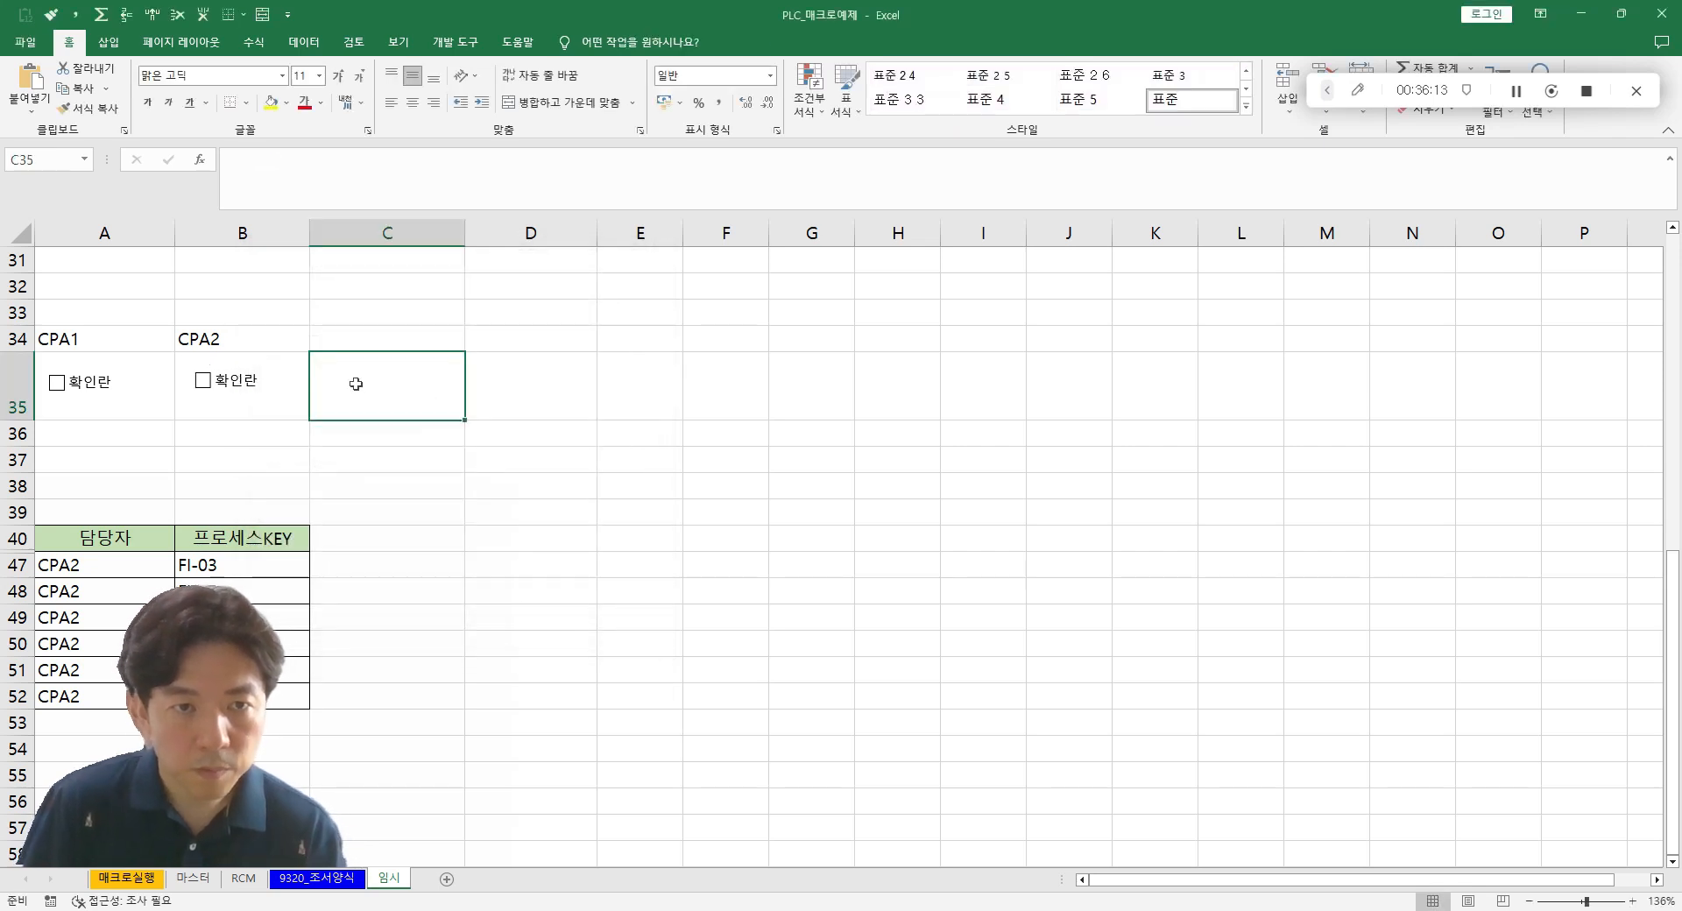
key("Left")
key("ctrl+1")
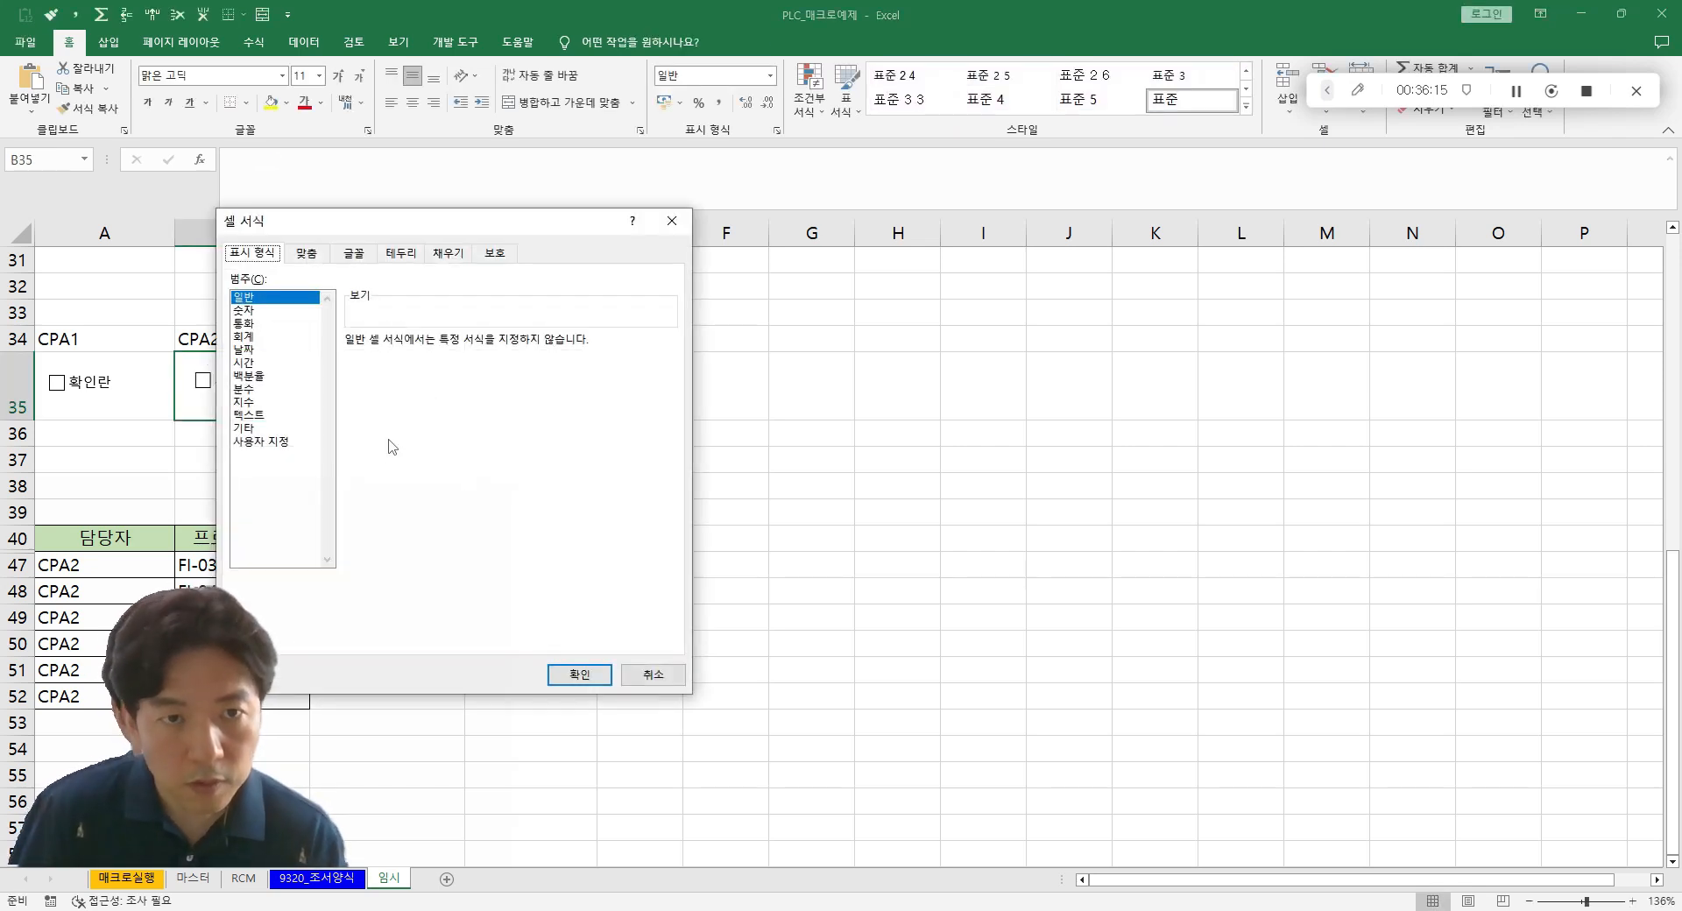
left_click(298, 441)
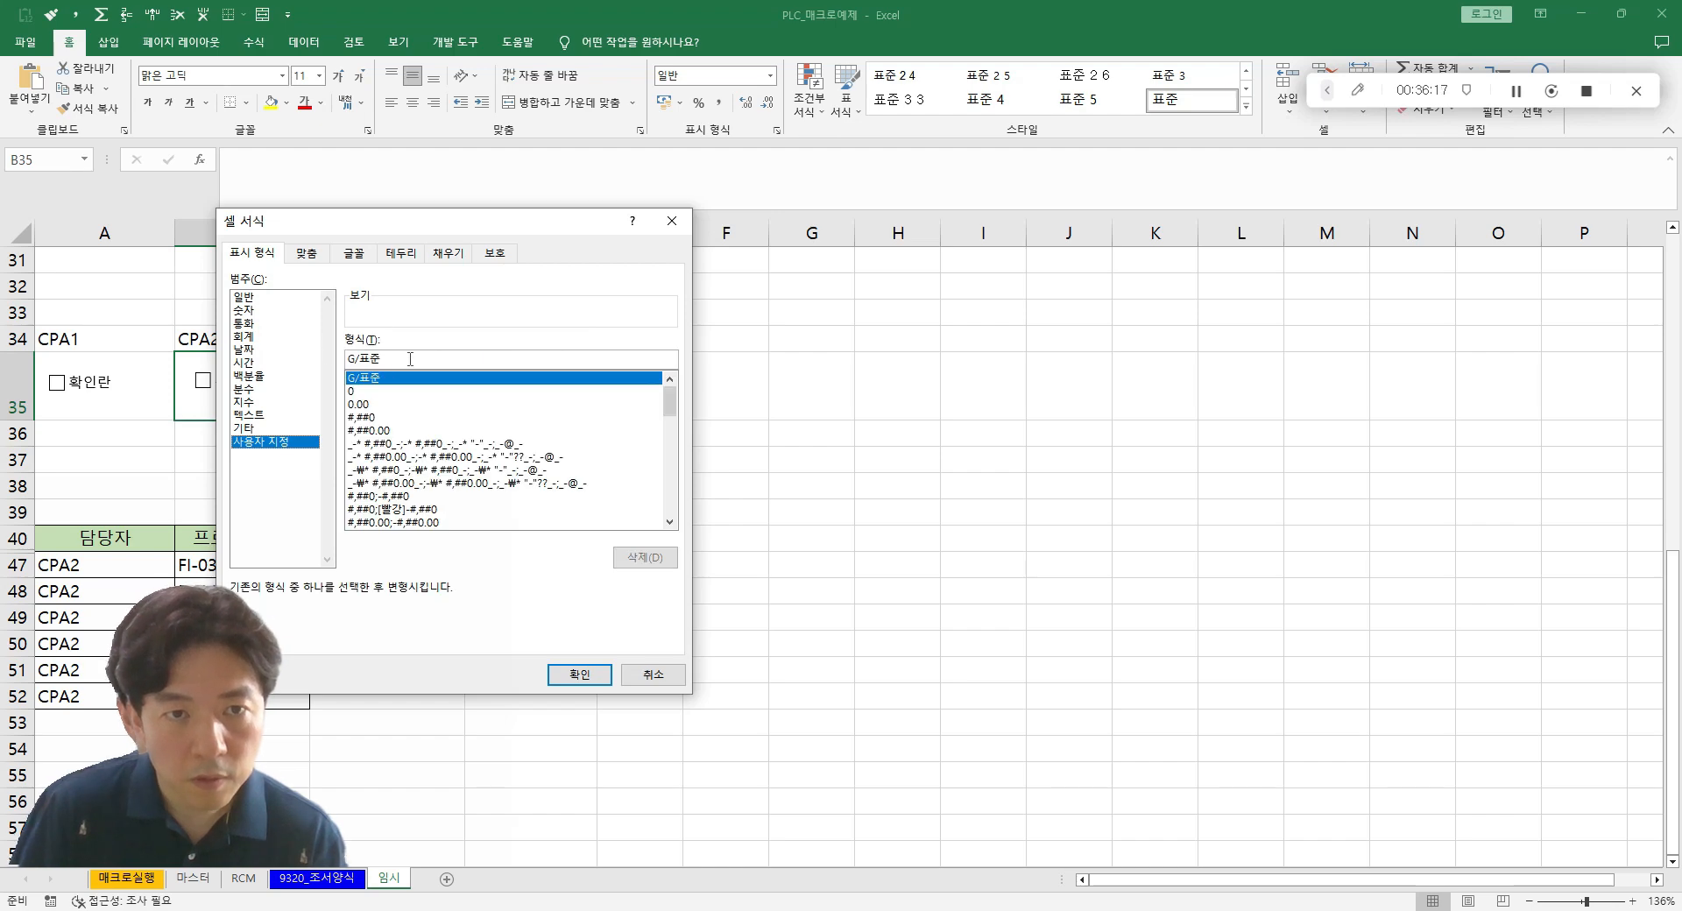
left_click_drag(410, 358, 193, 370)
type(";;")
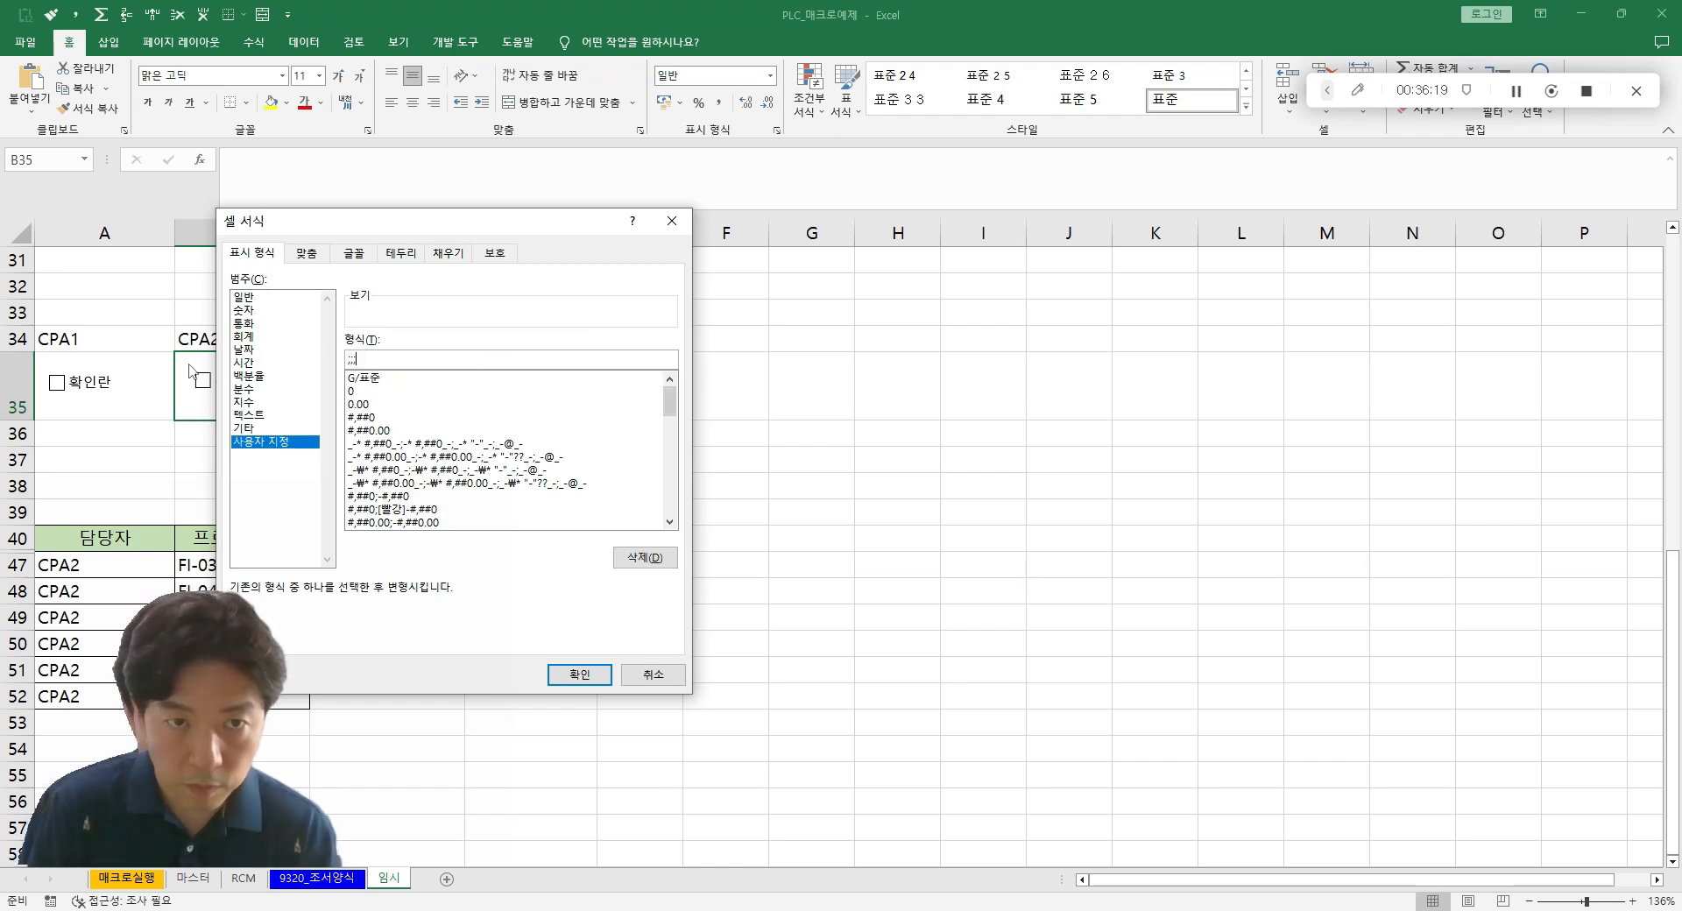
type(";")
key("Return")
left_click(424, 428)
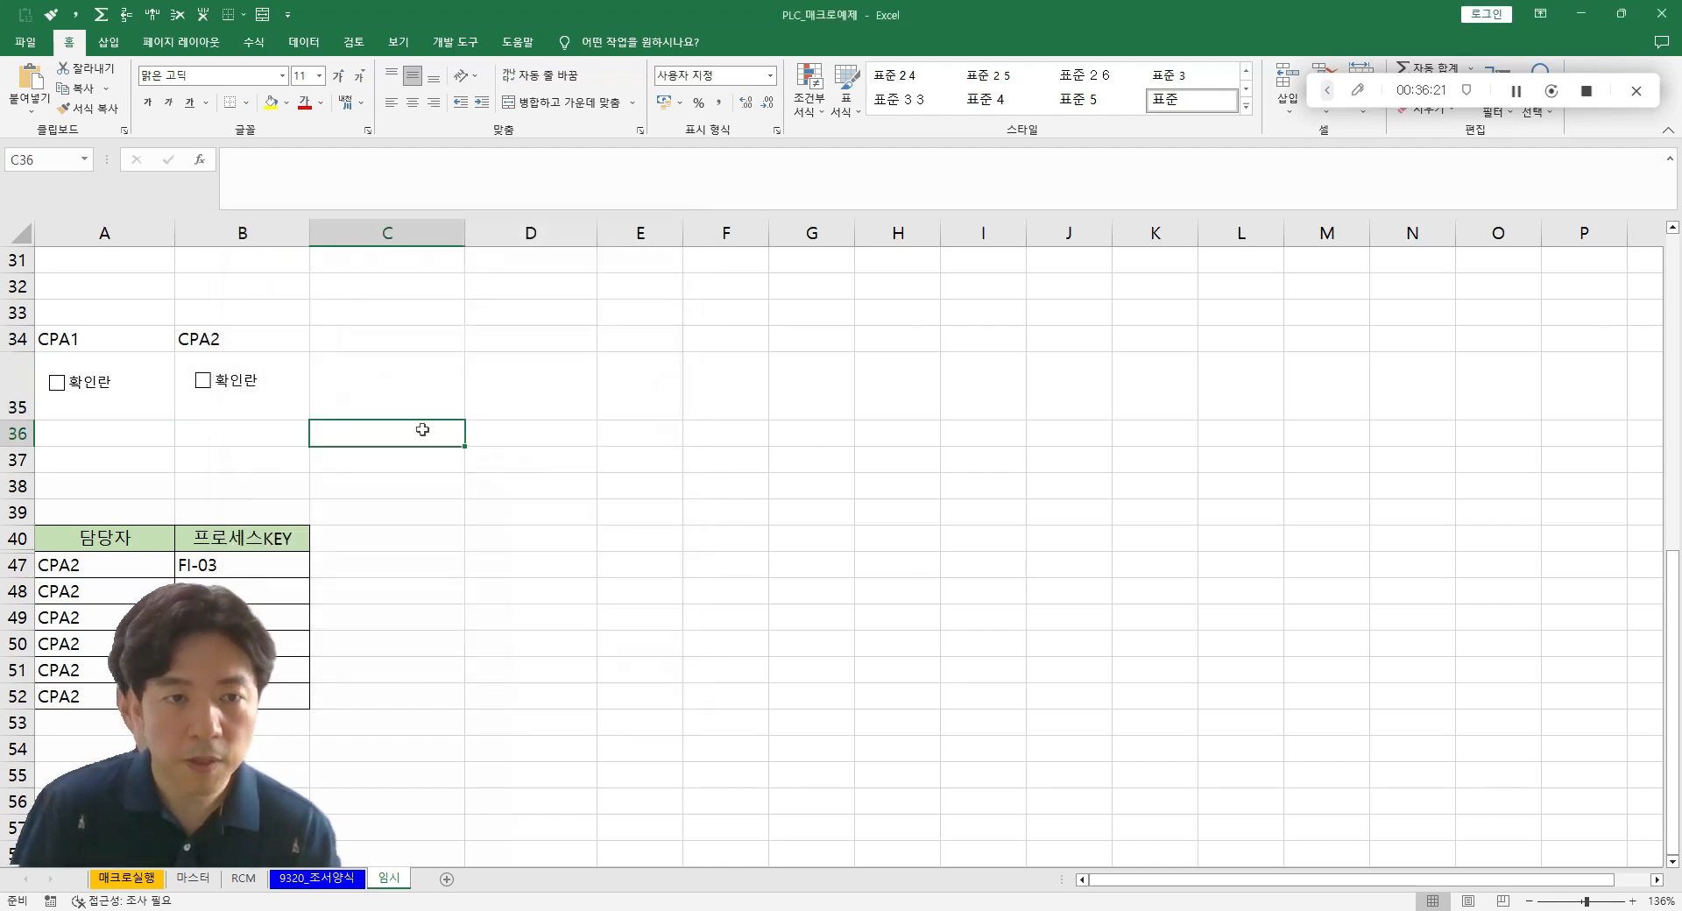
- Assign the CheckBox2_Click macro to the check box under CPA2 and deselect the control
right_click(204, 384)
left_click(356, 516)
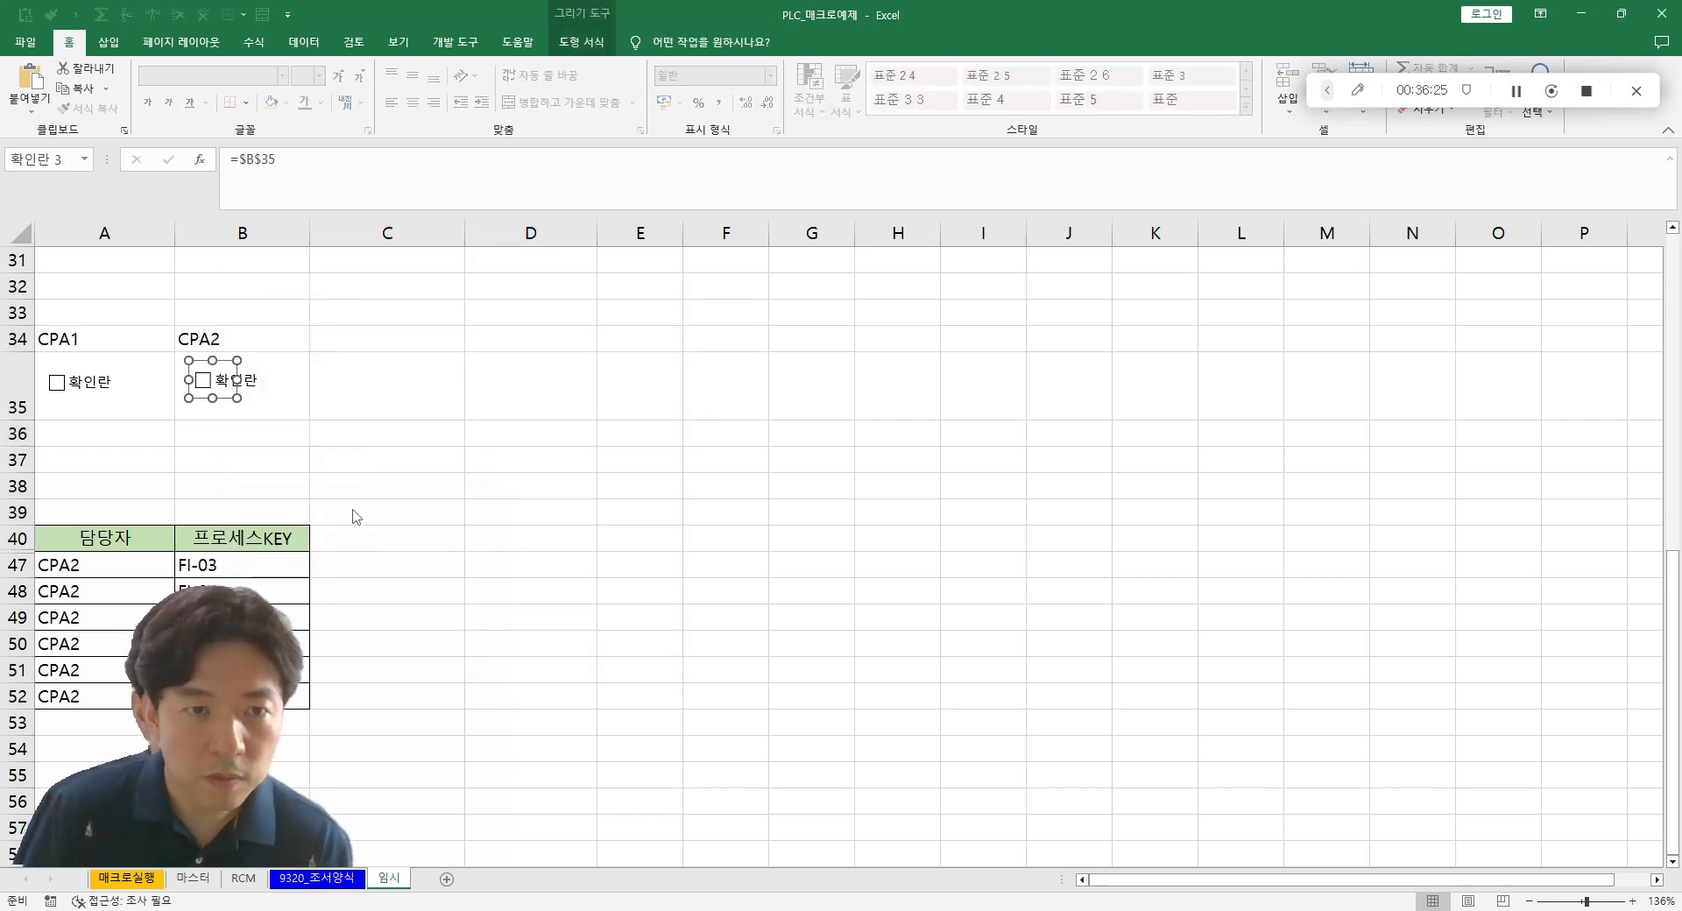
left_click(217, 424)
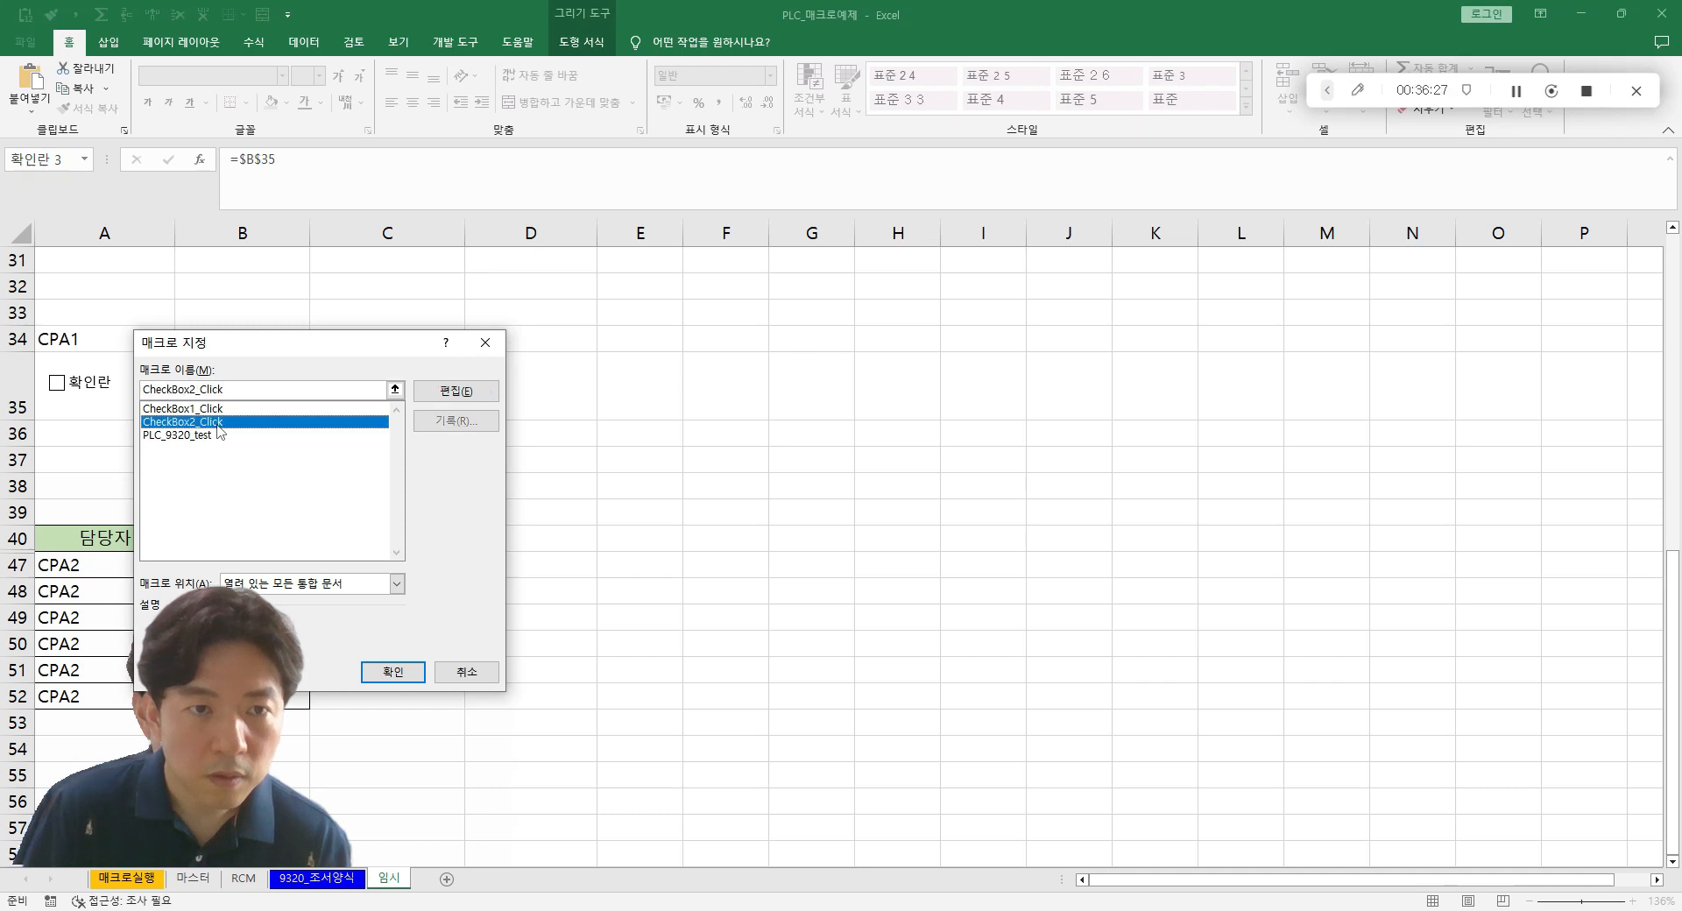
double_click(219, 424)
left_click(504, 431)
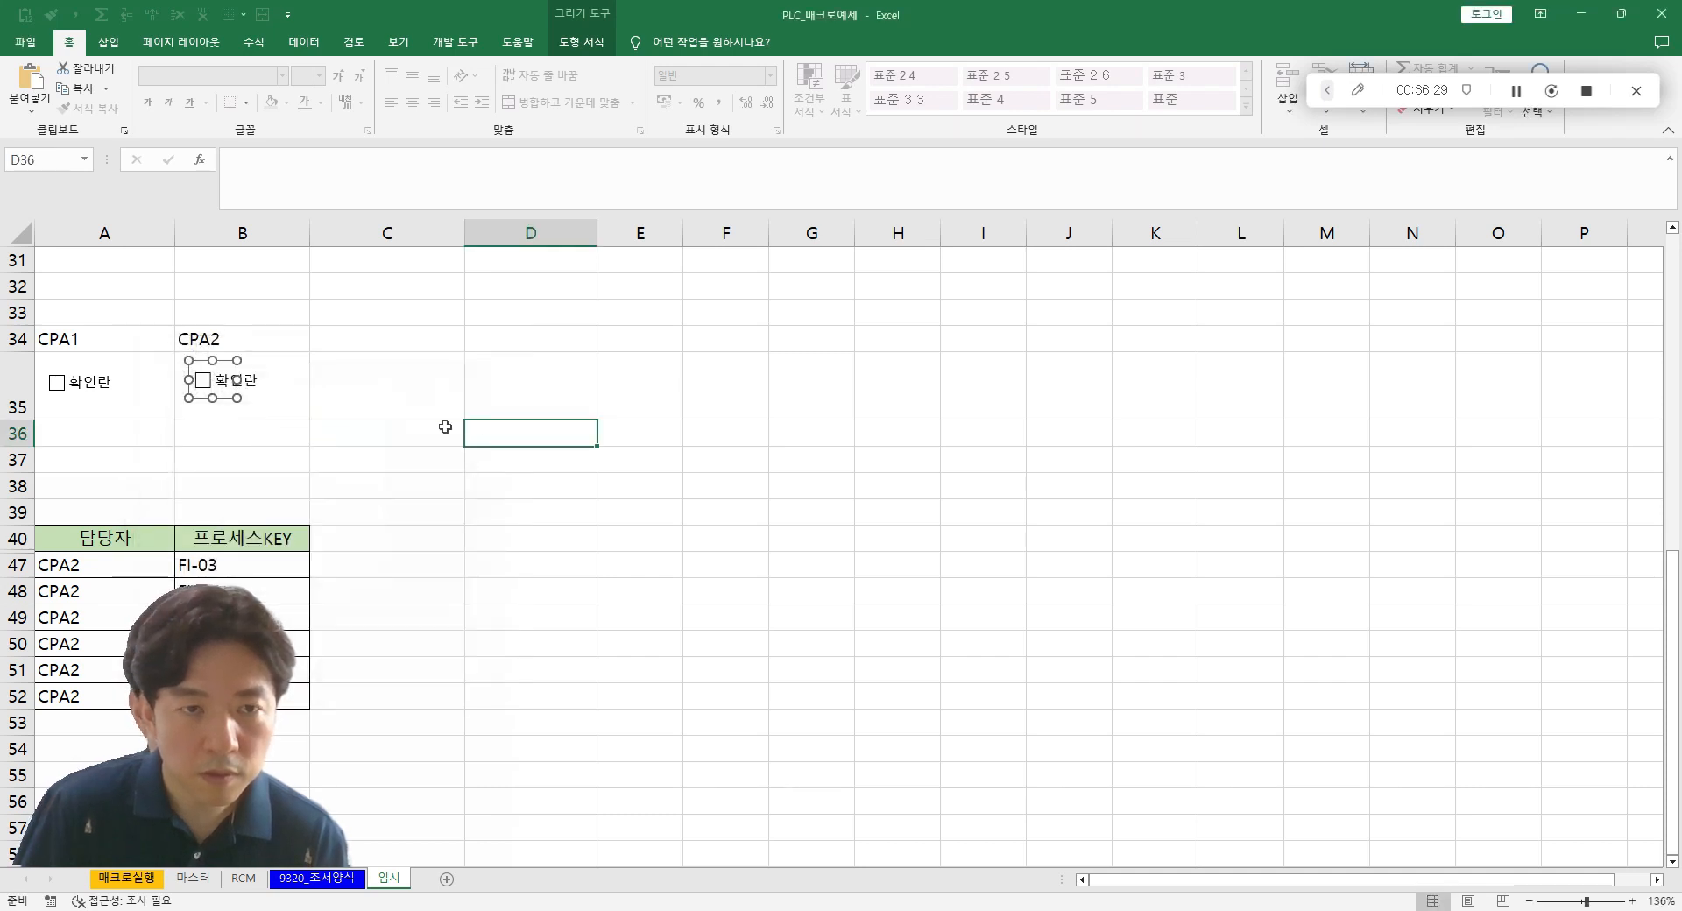
left_click(428, 375)
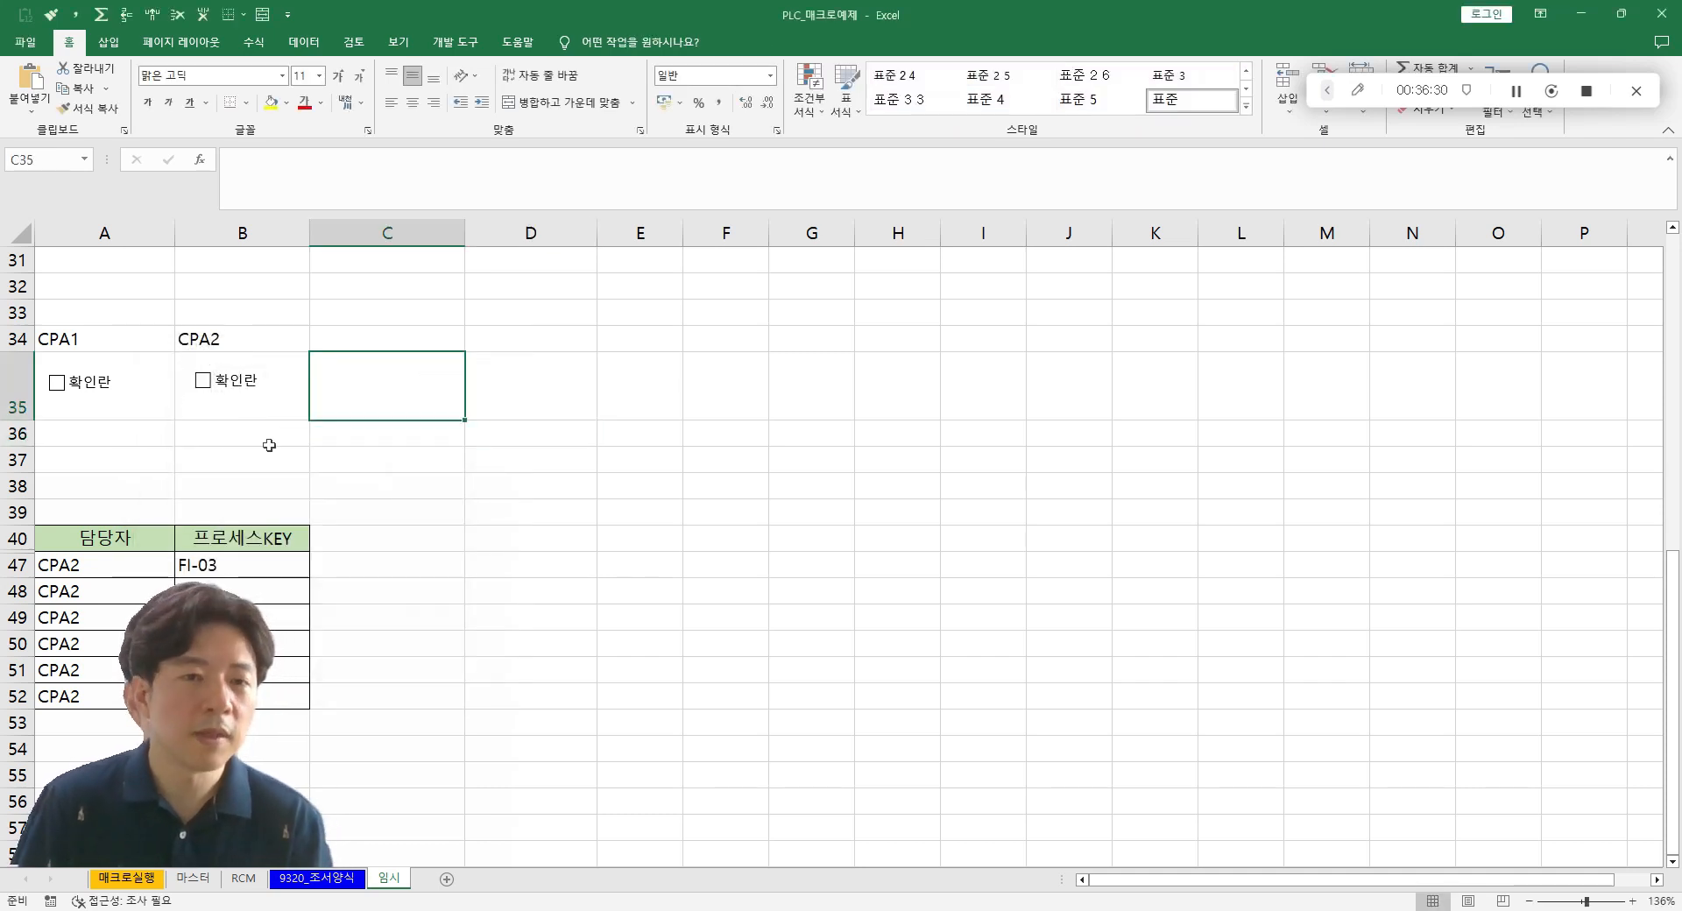
- Test both check boxes on the 임시 sheet by leaving CPA2 unticked and ticking CPA1 to show only its rows
left_click(202, 382)
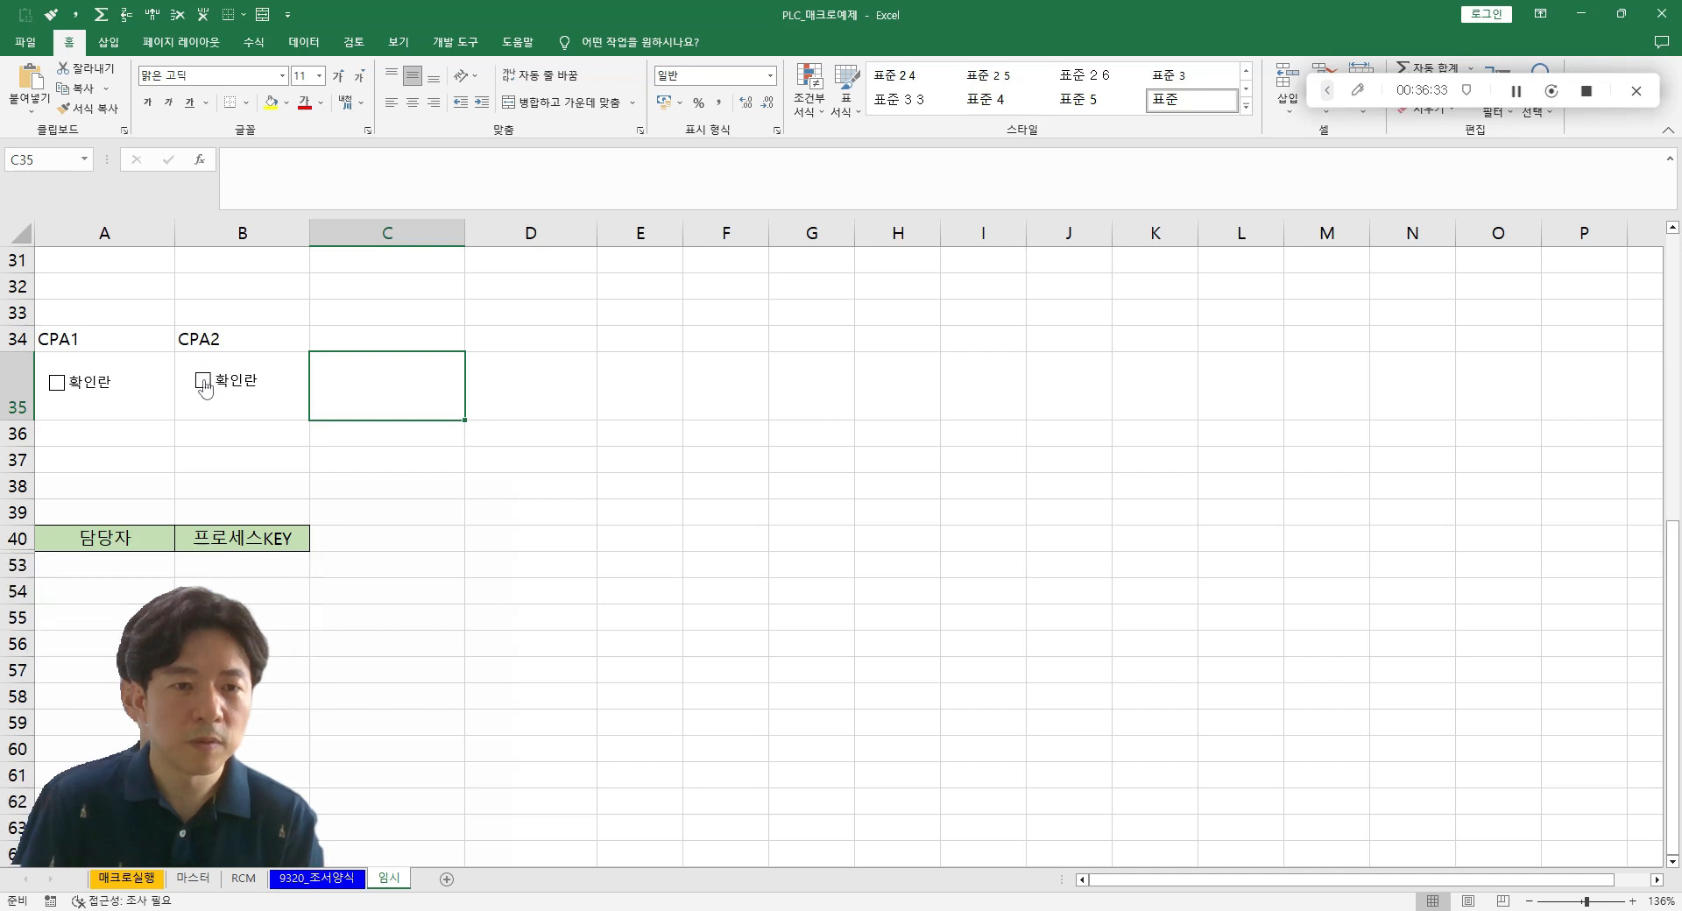
left_click(58, 392)
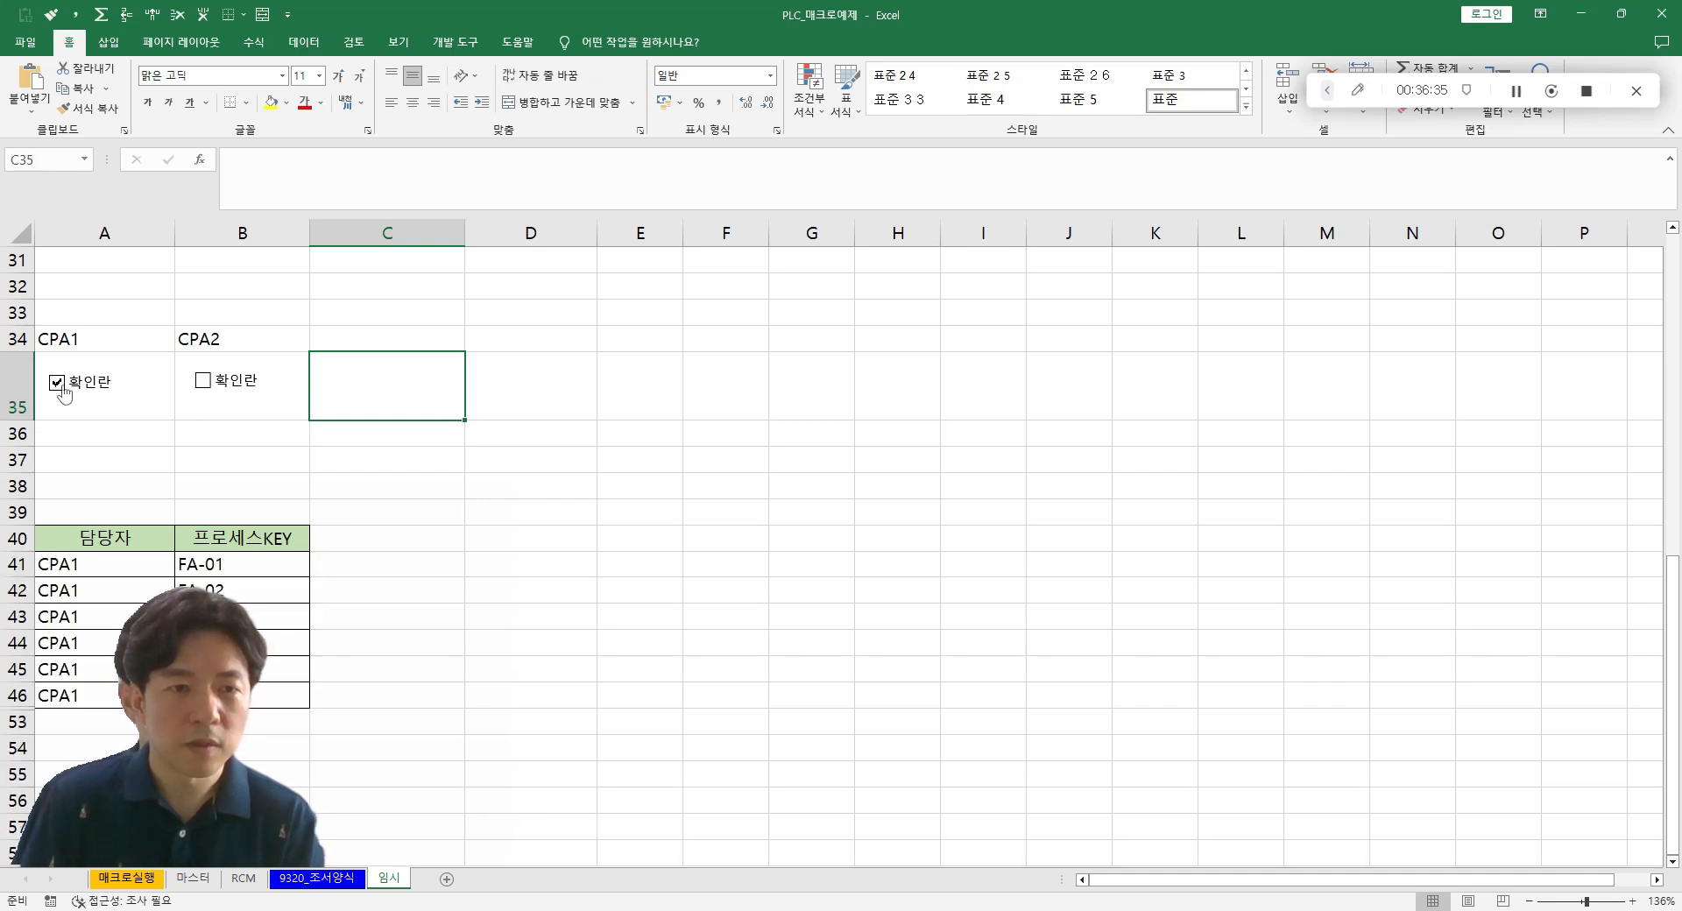
left_click(329, 435)
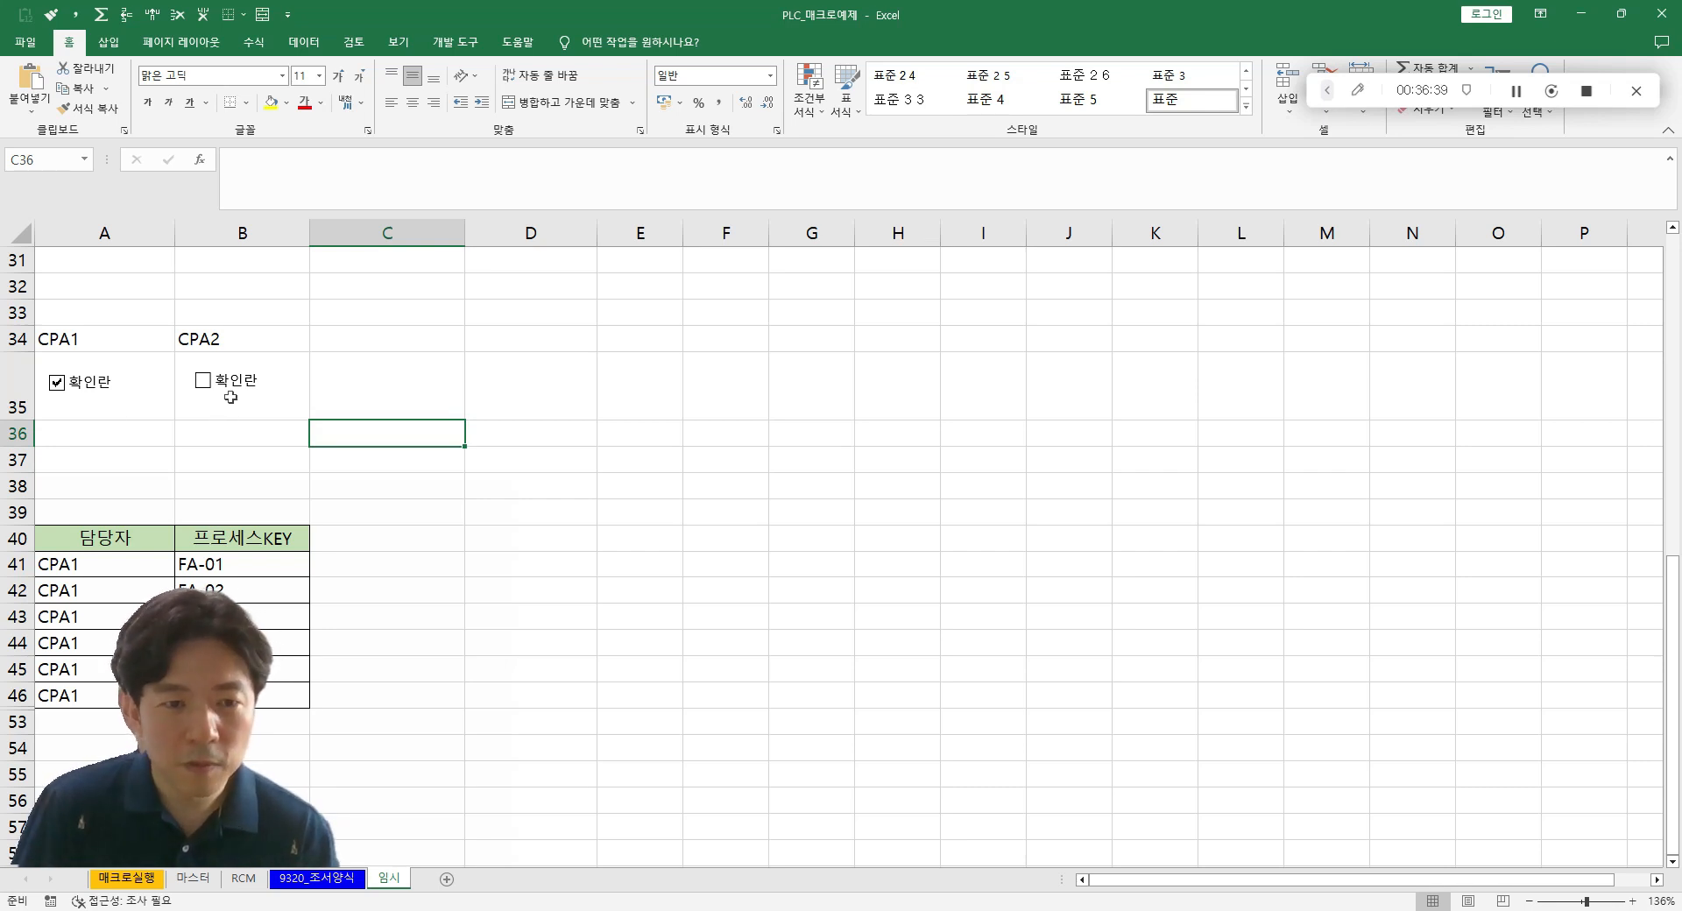
- Examine the 임시 sheet's process lists above the check boxes and the filtered table starting at row 40
scroll(634, 745, "up", 3)
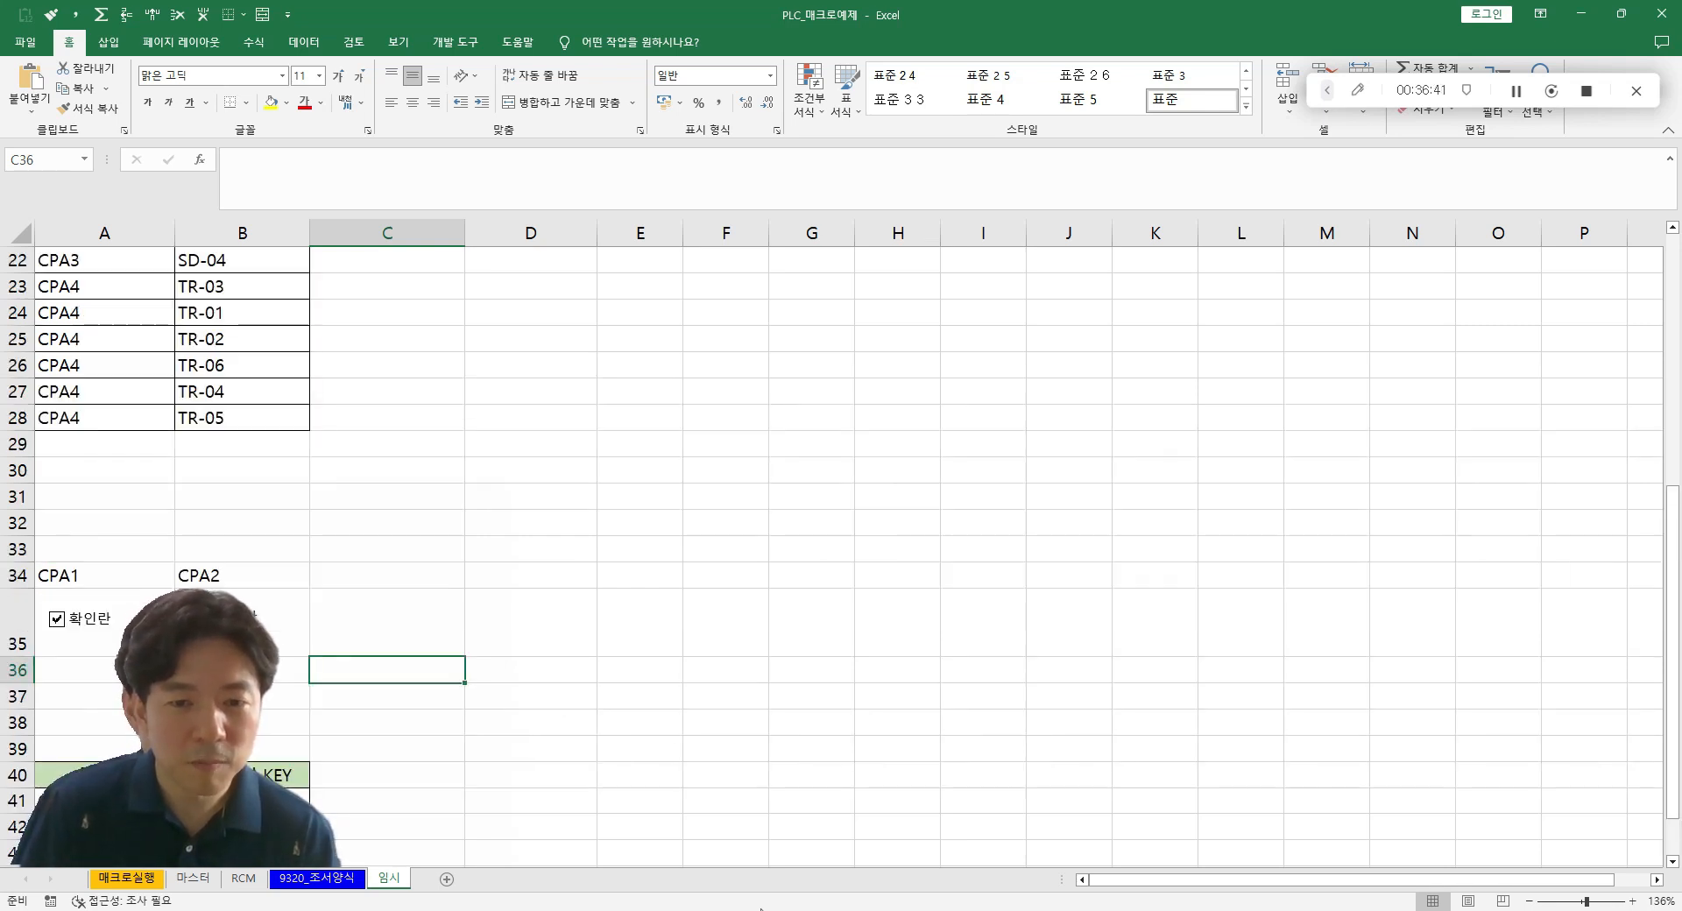
left_click(640, 534)
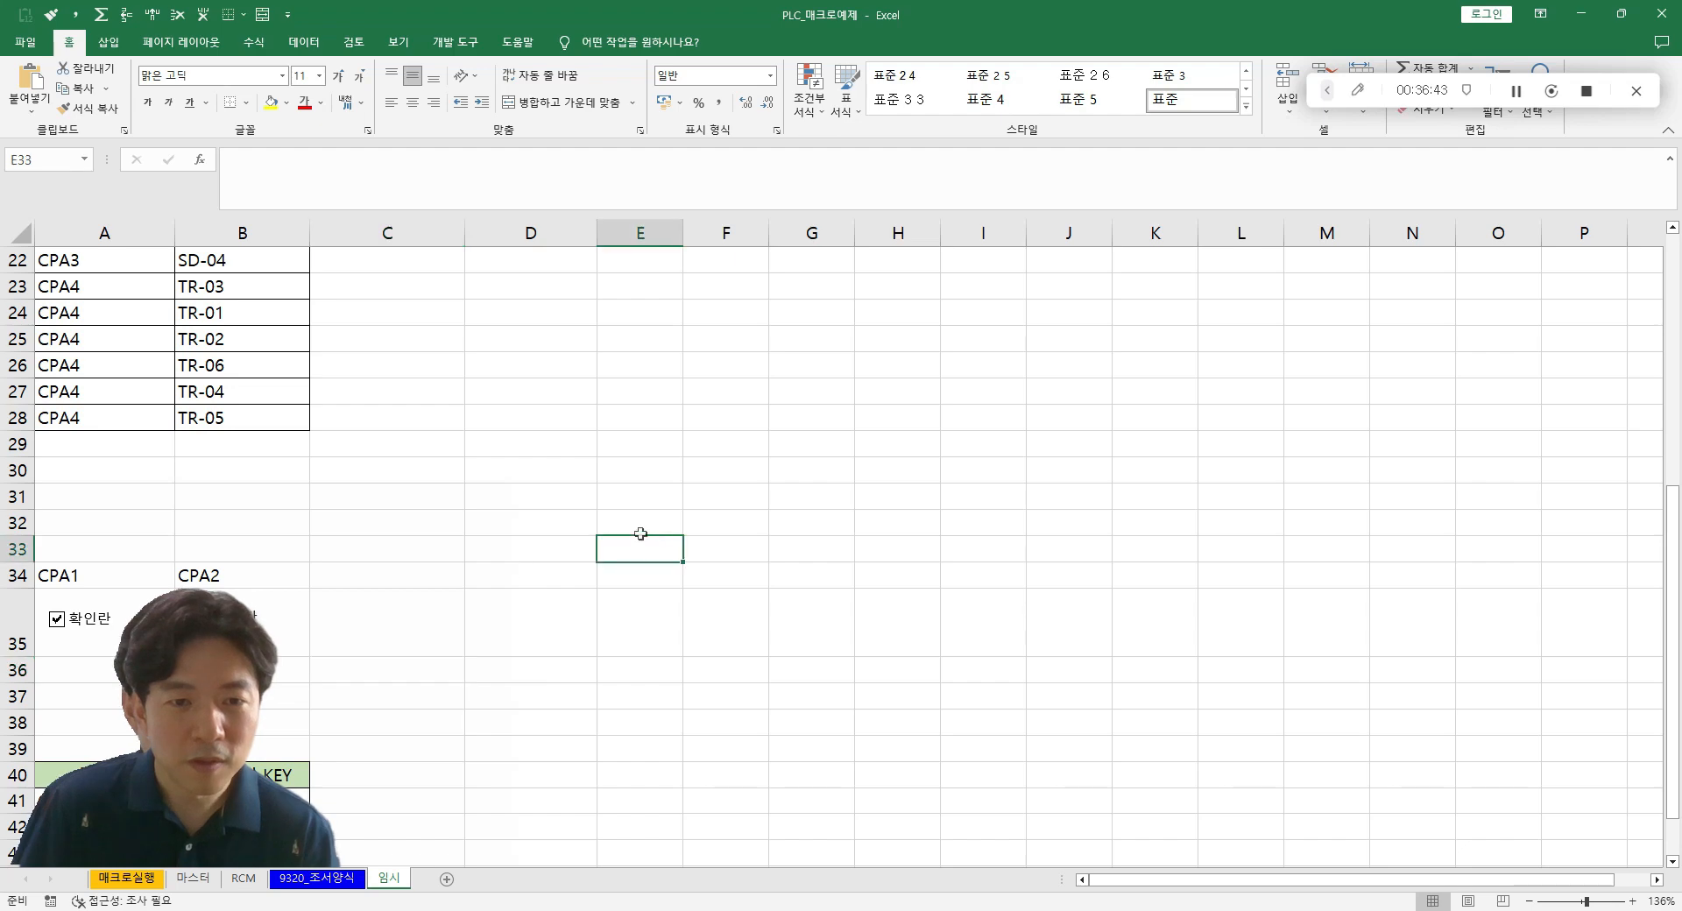
key("Down")
key("Down")
key("Down")
key("Down")
key("Down")
key("Down")
key("Down")
key("Down")
key("Down")
key("Down")
key("Down")
key("Down")
key("Down")
key("Down")
key("Down")
key("Down")
key("Down")
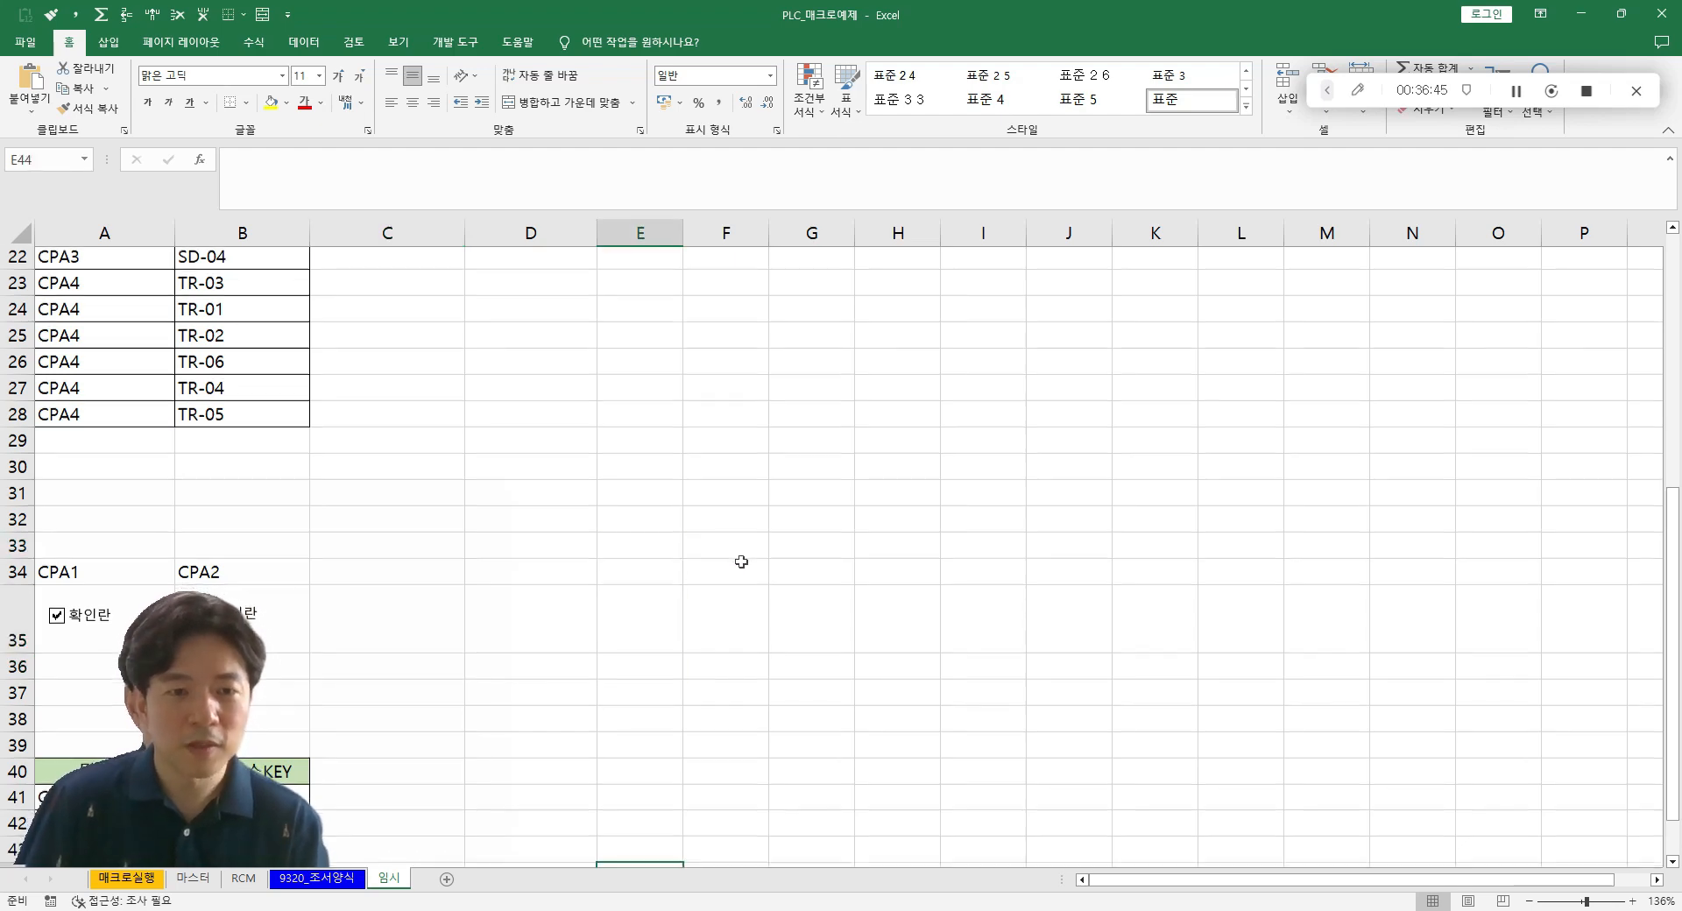
scroll(521, 499, "down", 1)
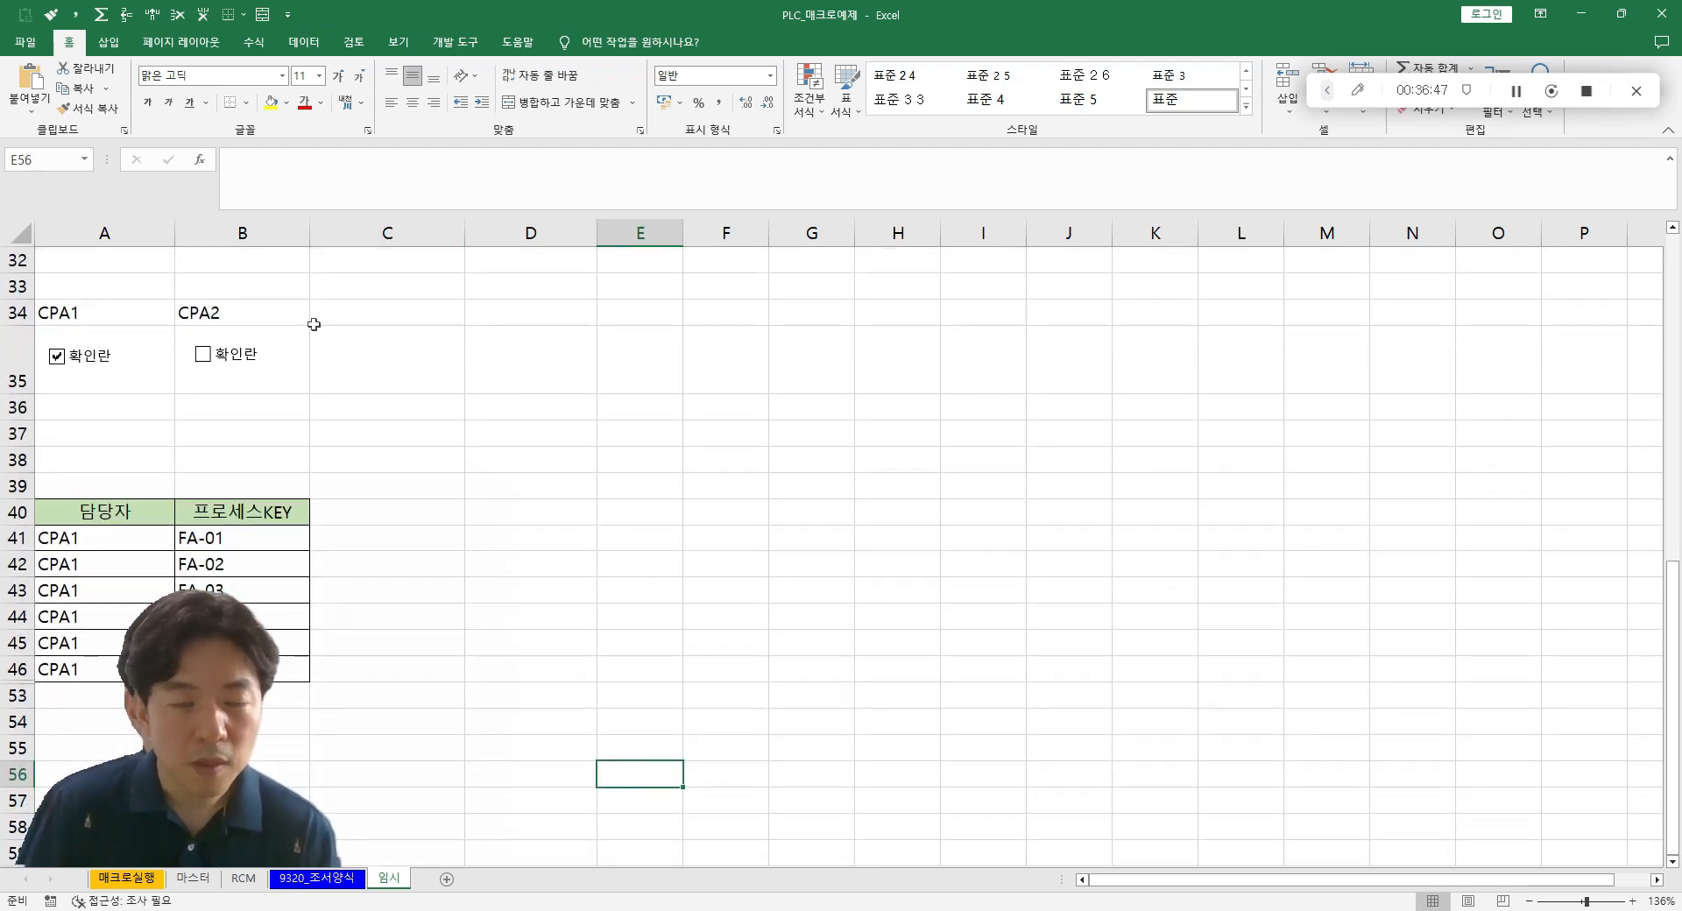
left_click(633, 284)
scroll(591, 438, "up", 4)
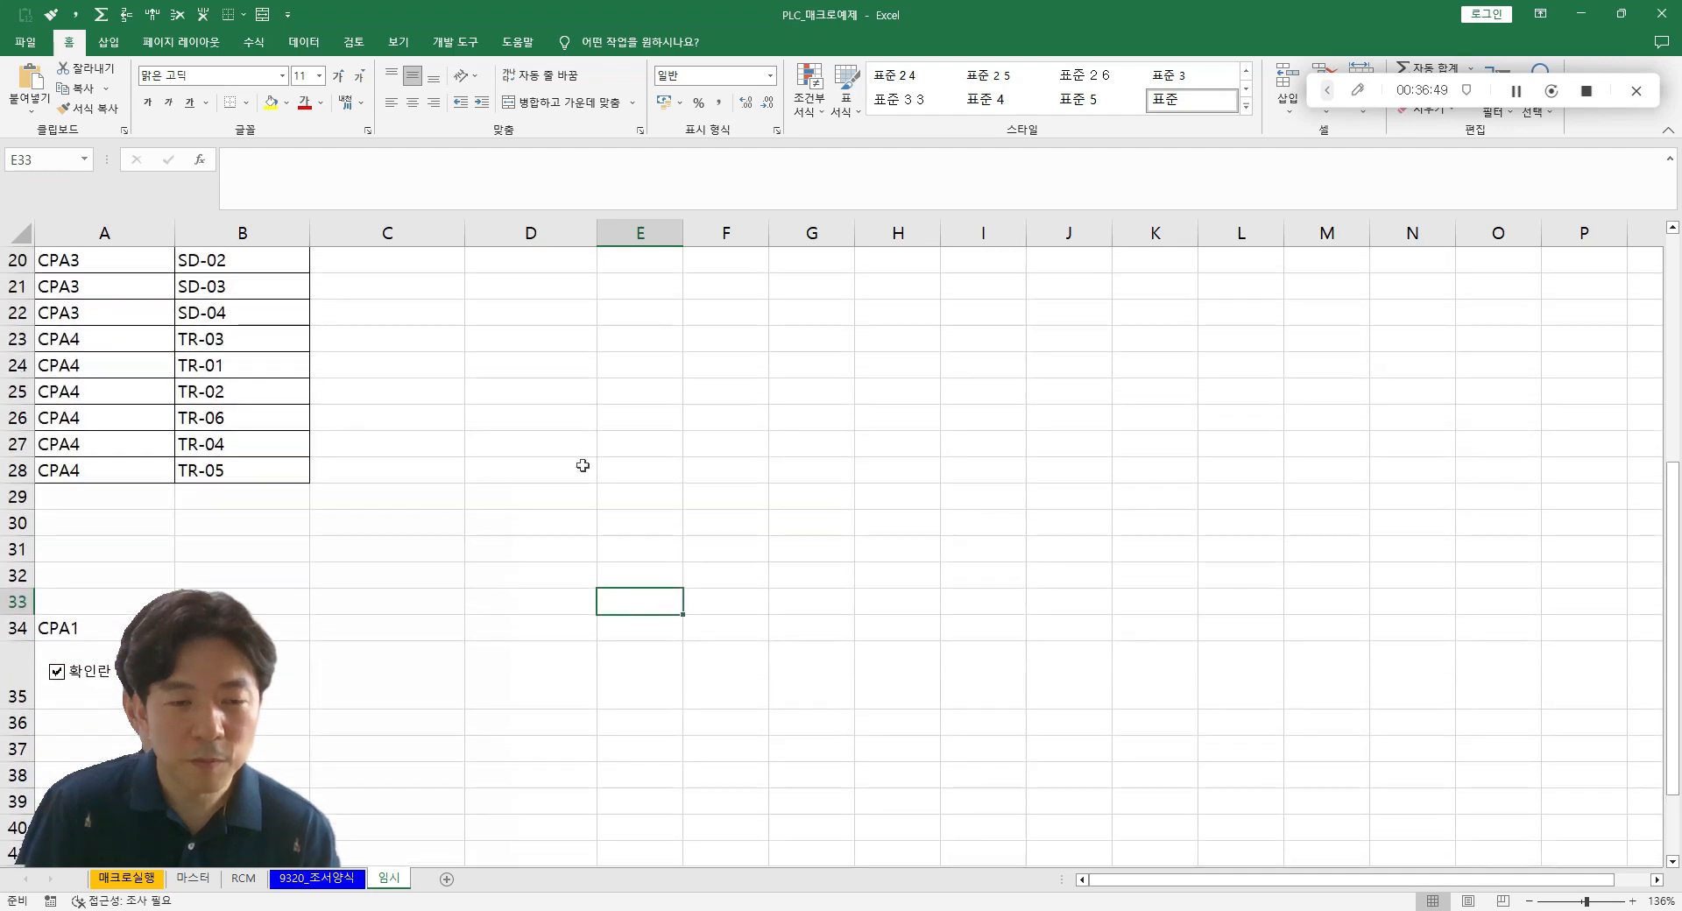
scroll(582, 466, "down", 5)
scroll(582, 473, "up", 11)
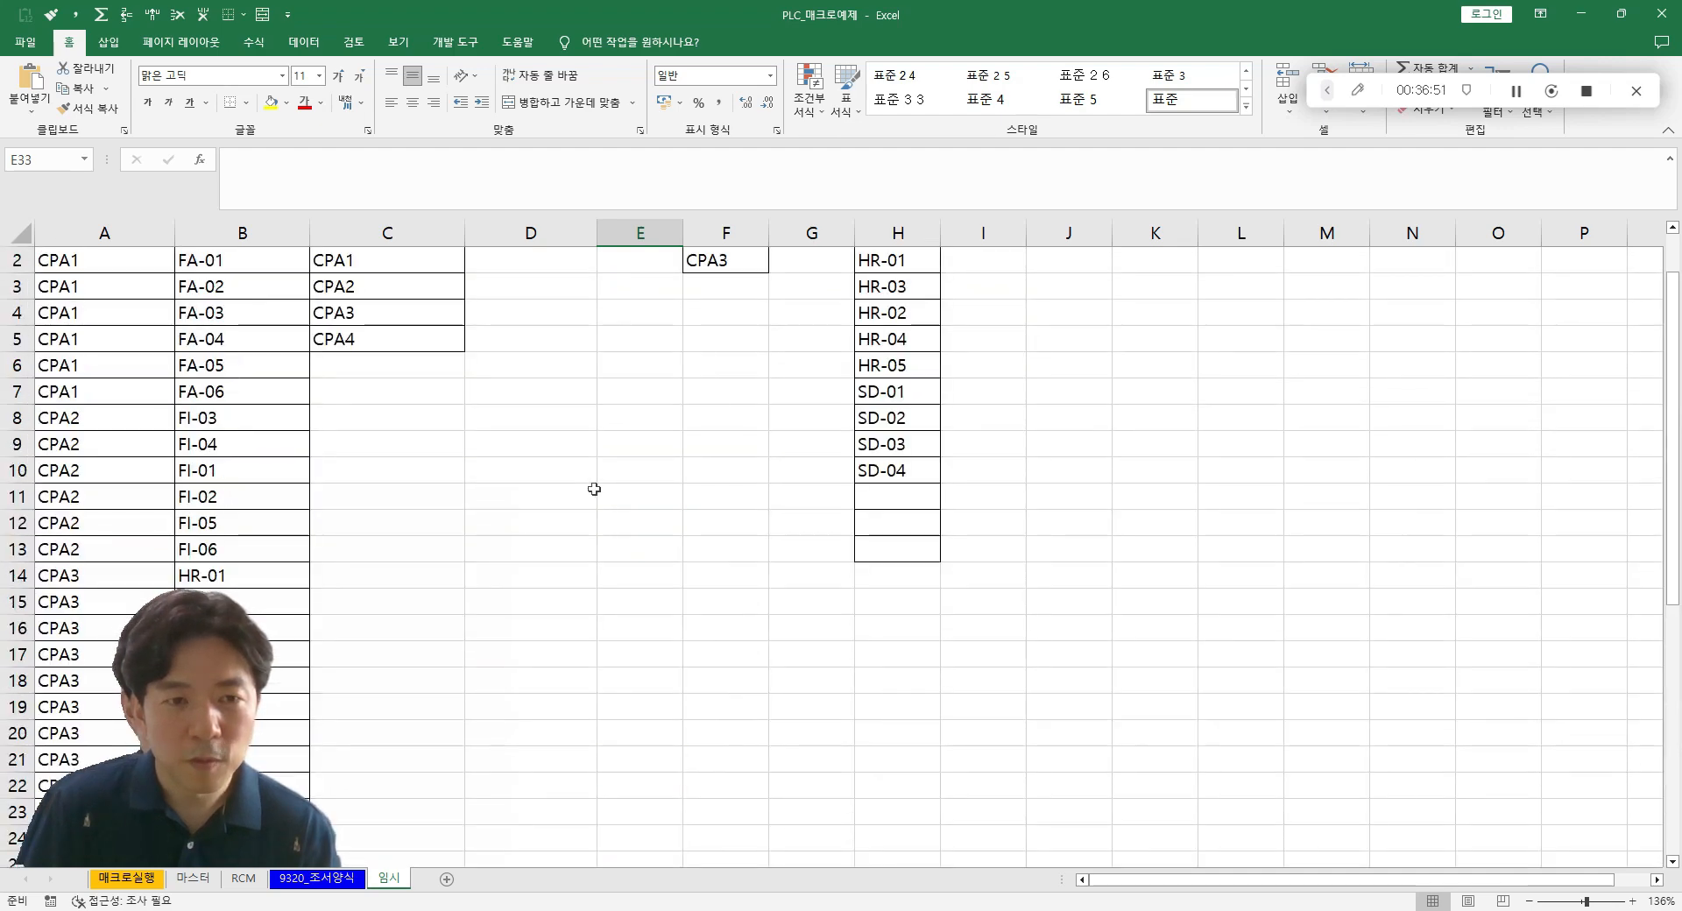
scroll(517, 710, "down", 3)
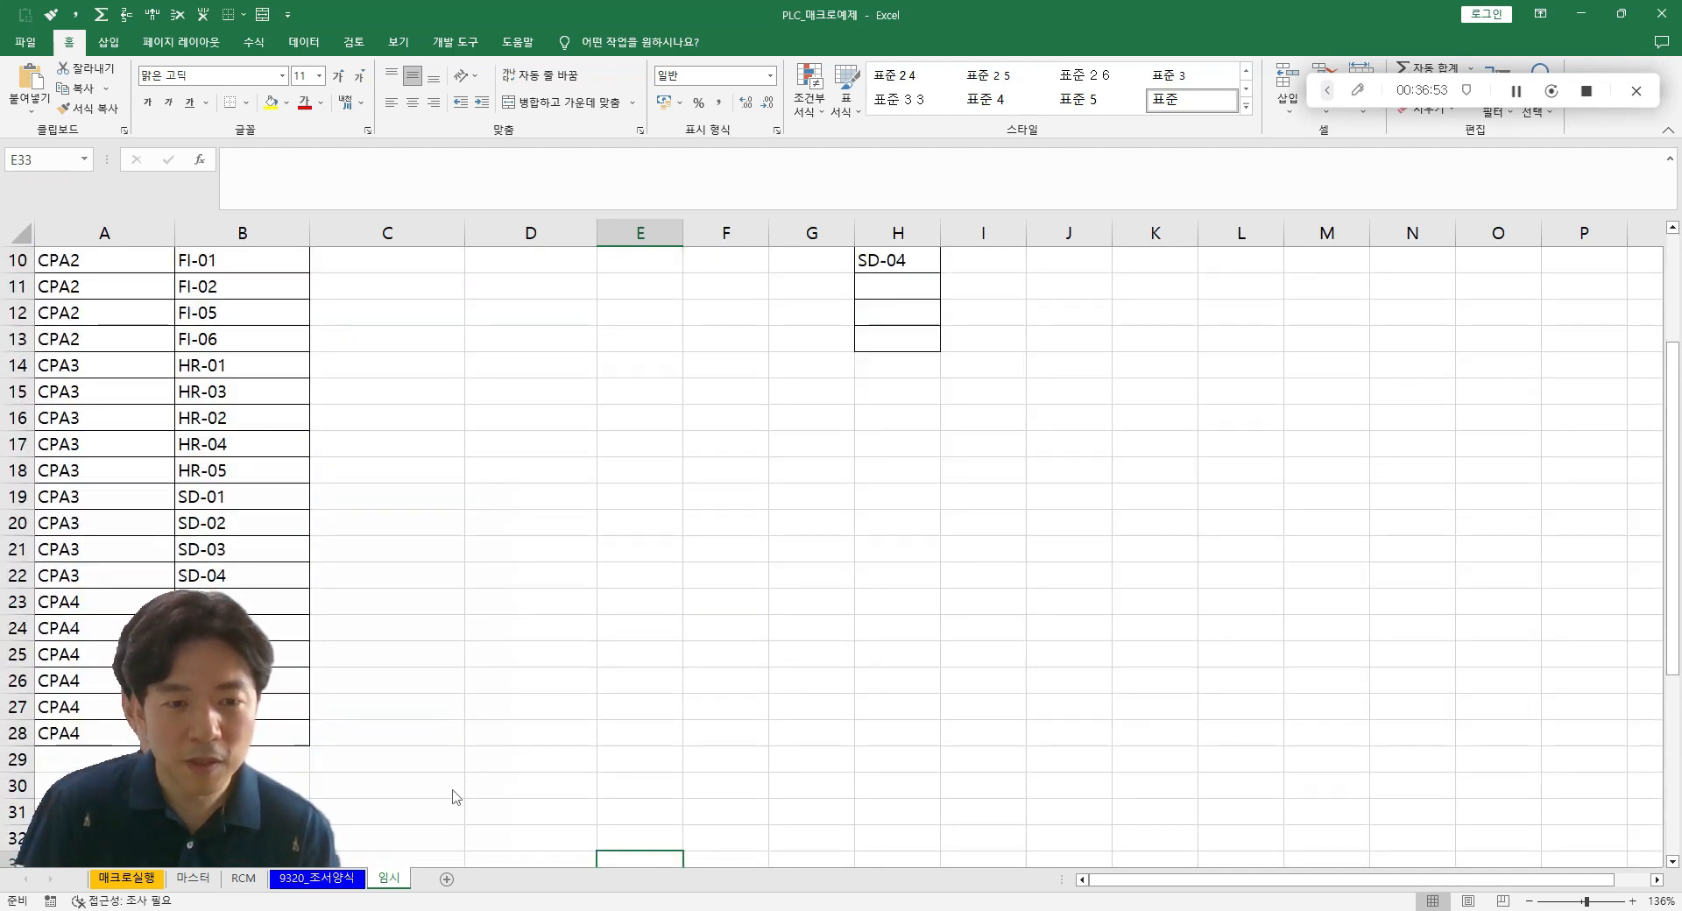
scroll(570, 604, "down", 3)
- Open the 9320_조서양식 sheet and examine the related control columns F65:M71 in the LSPM and control identification table
left_click(316, 877)
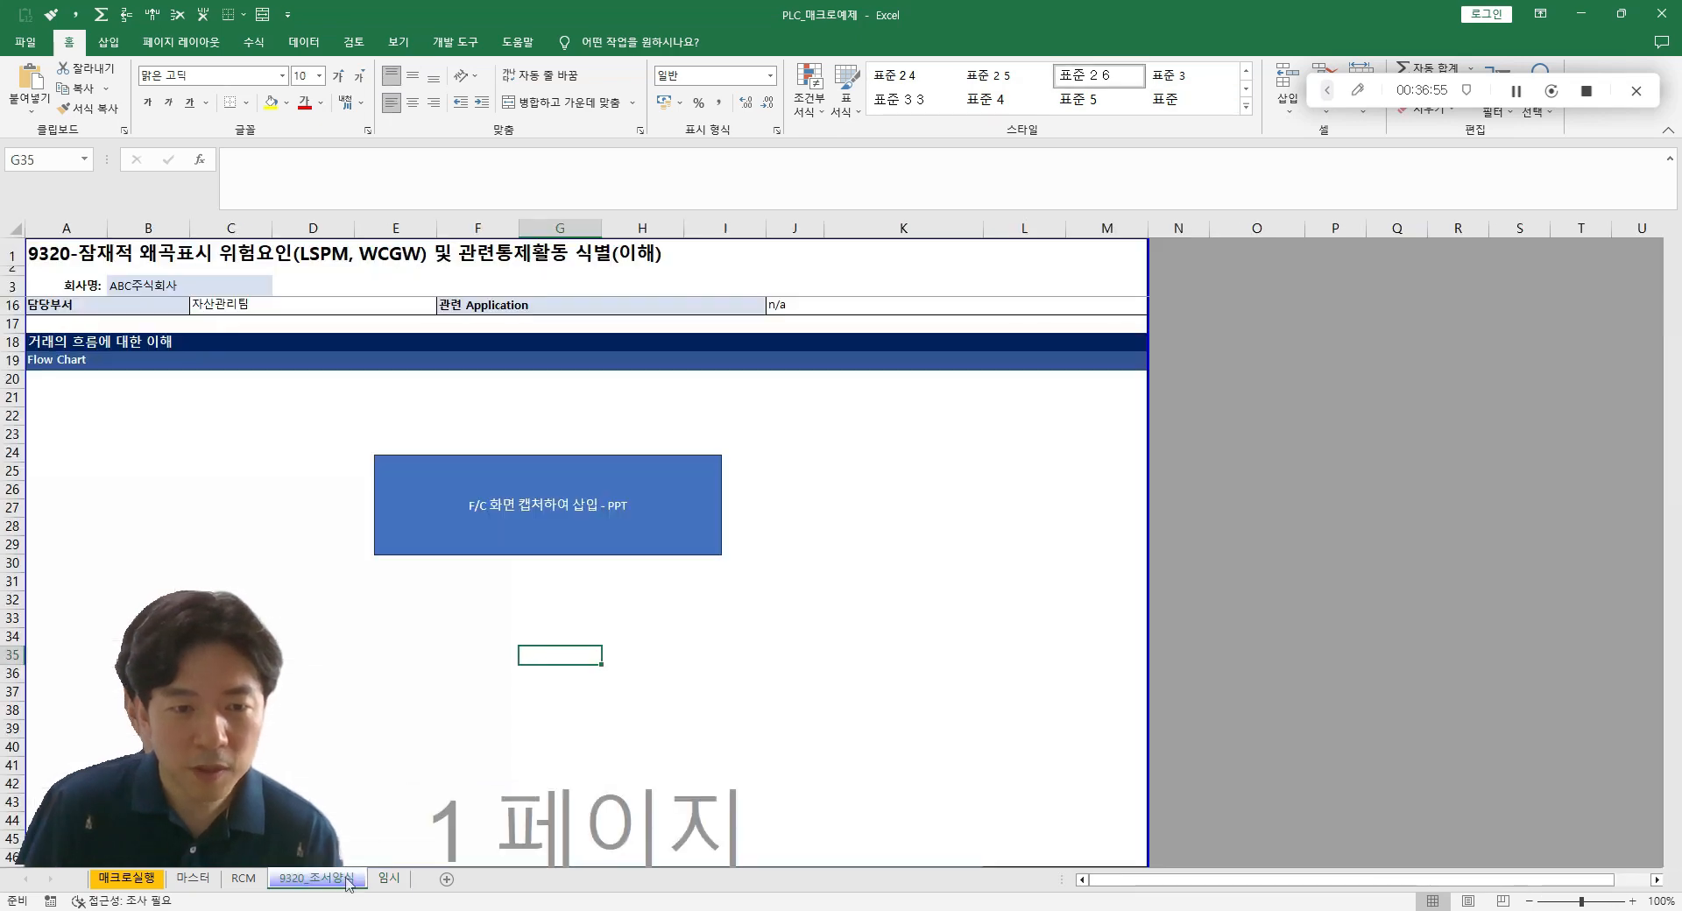
left_click(1063, 587)
scroll(964, 508, "down", 13)
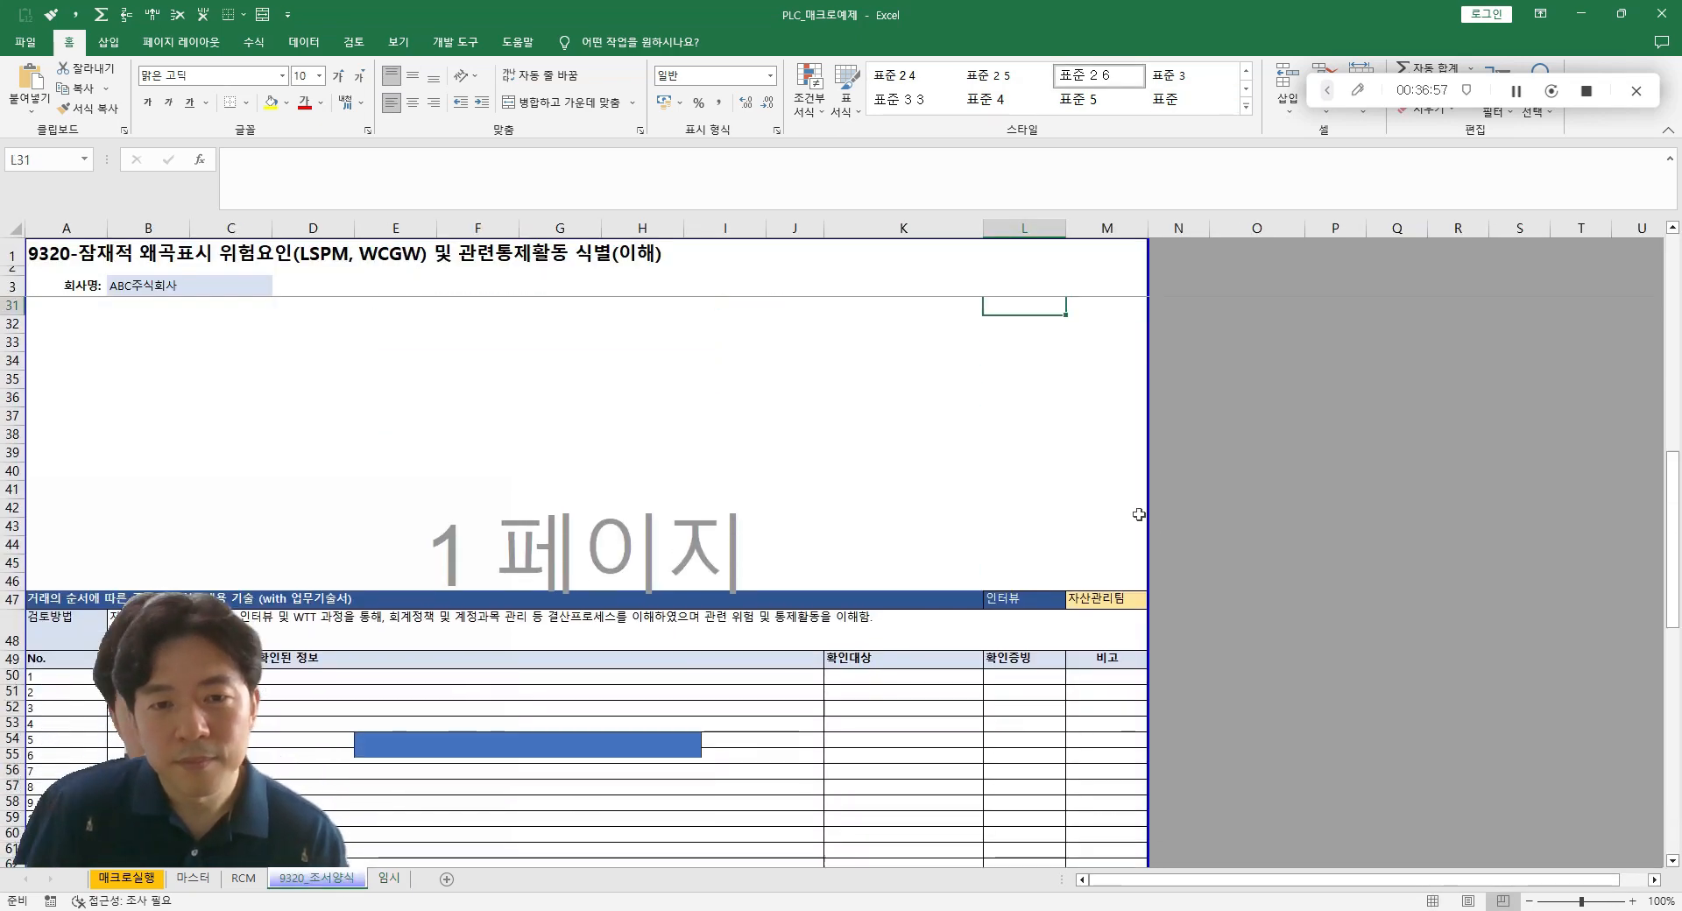
scroll(789, 490, "down", 2)
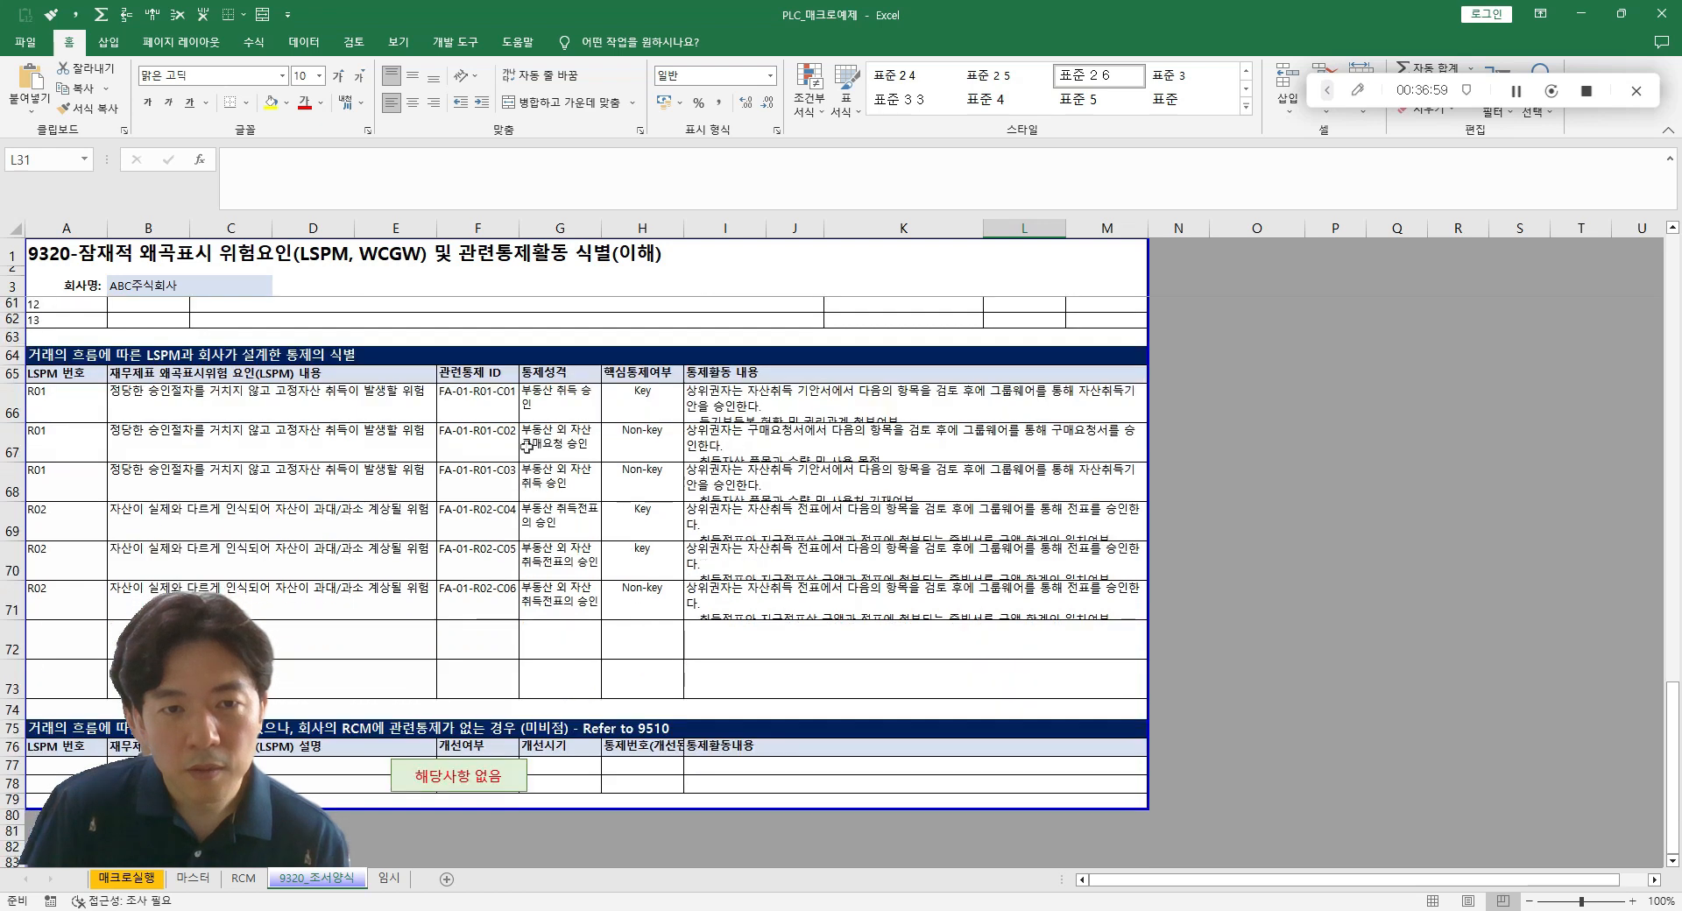
left_click_drag(471, 368, 1038, 588)
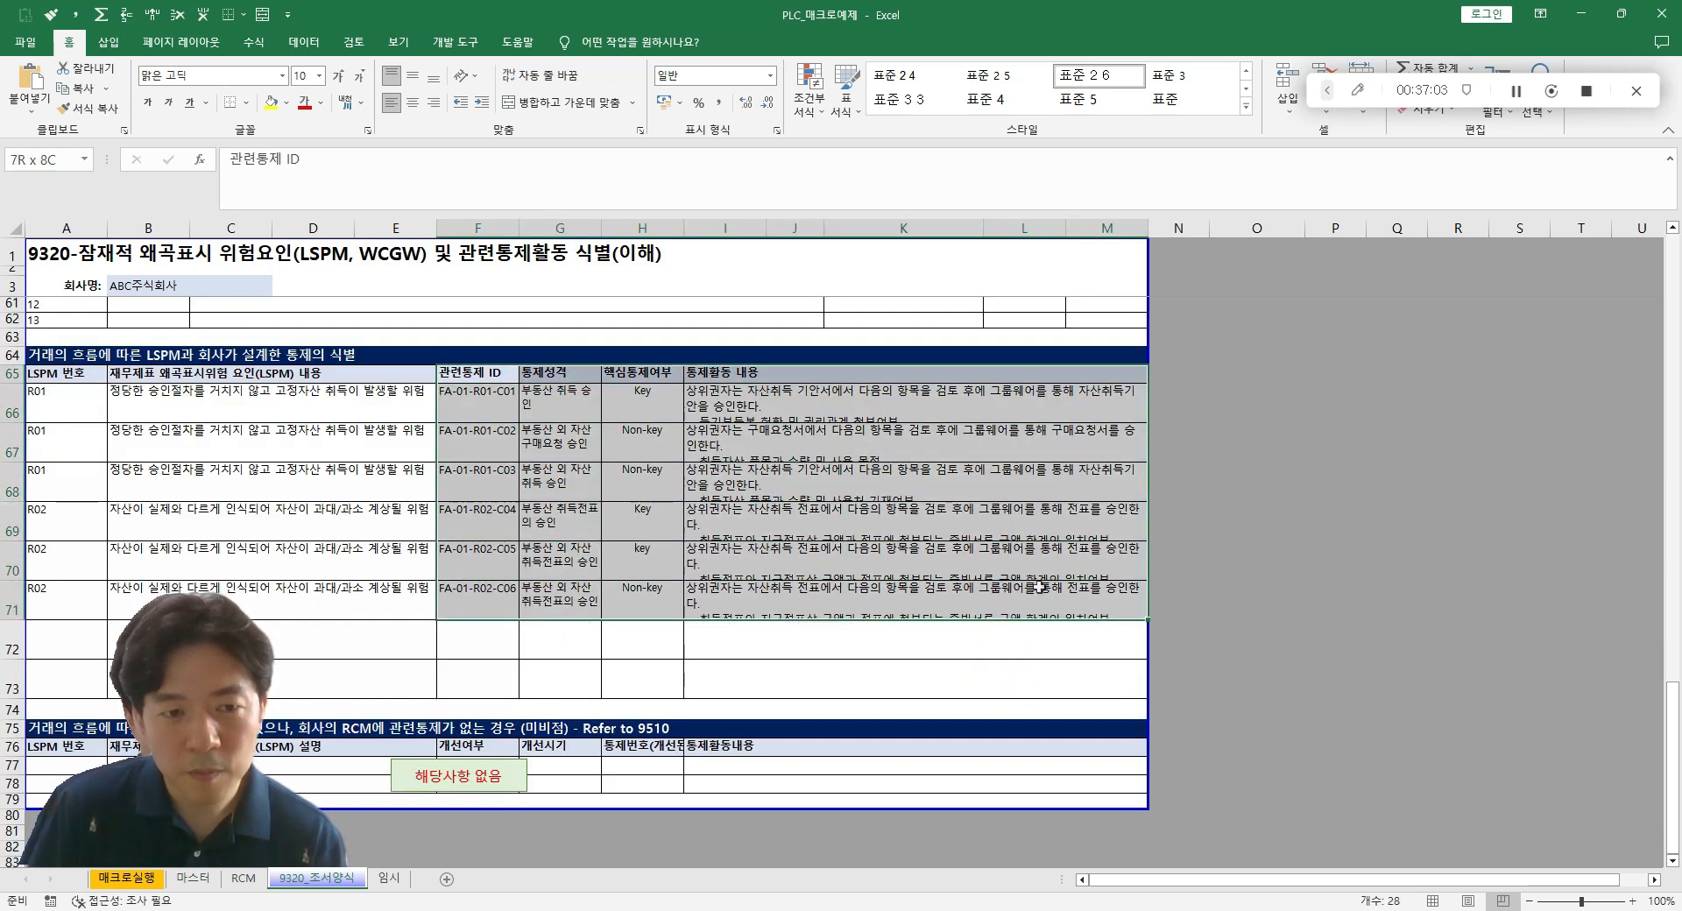
left_click_drag(1038, 586, 1027, 577)
left_click(473, 356)
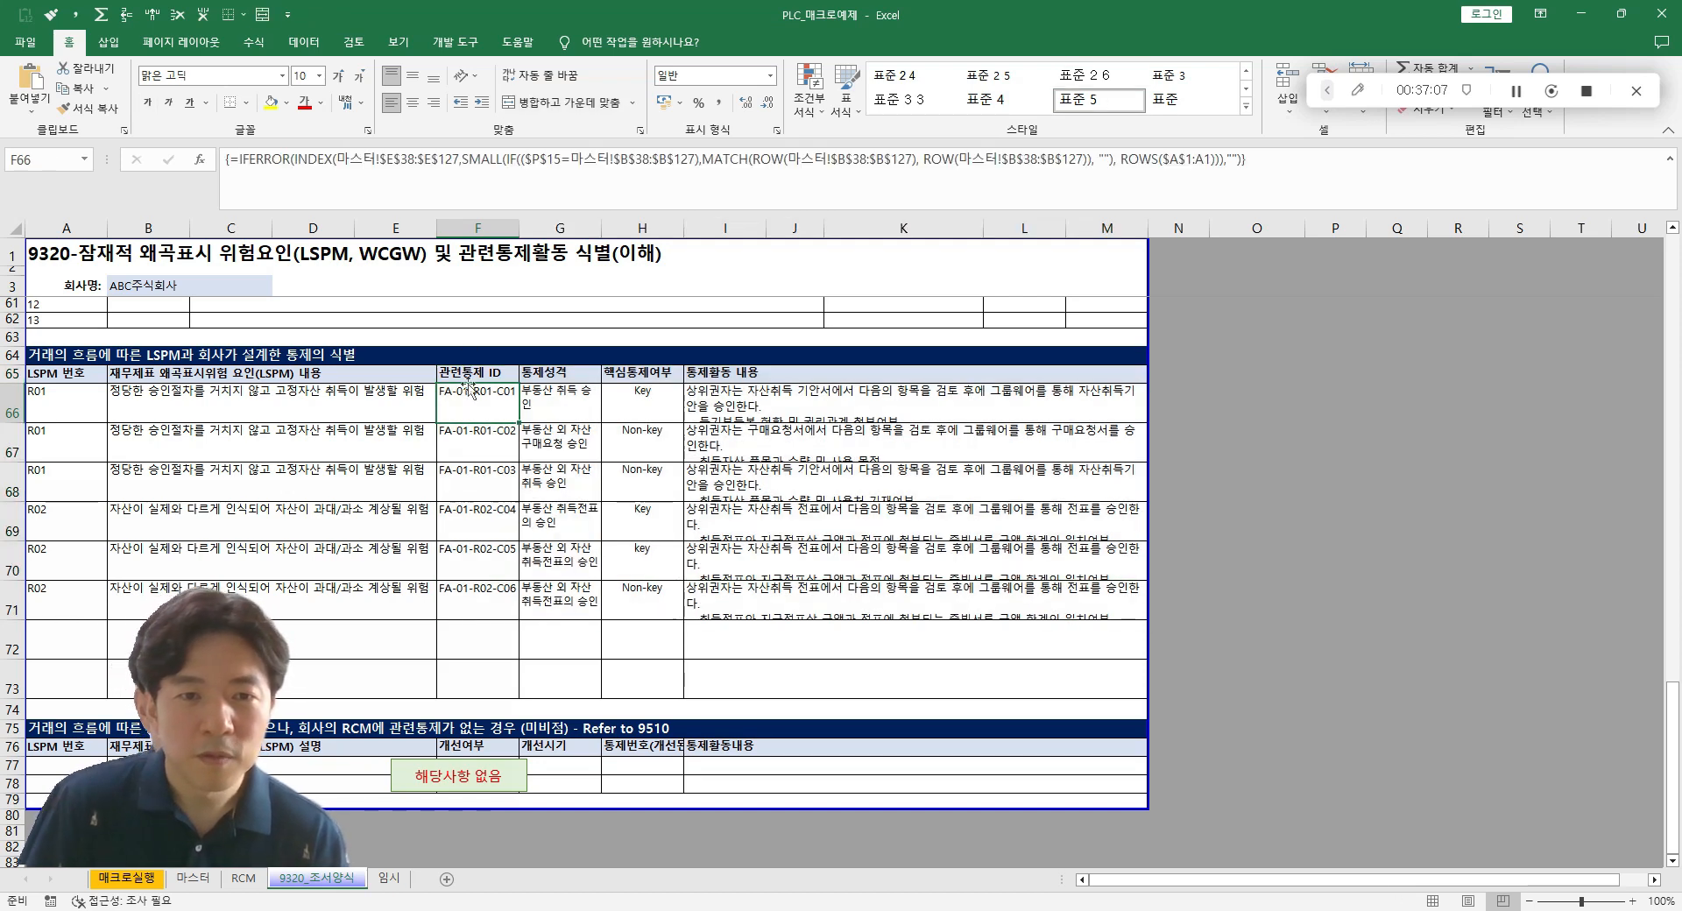
left_click(474, 368)
left_click_drag(474, 369, 869, 610)
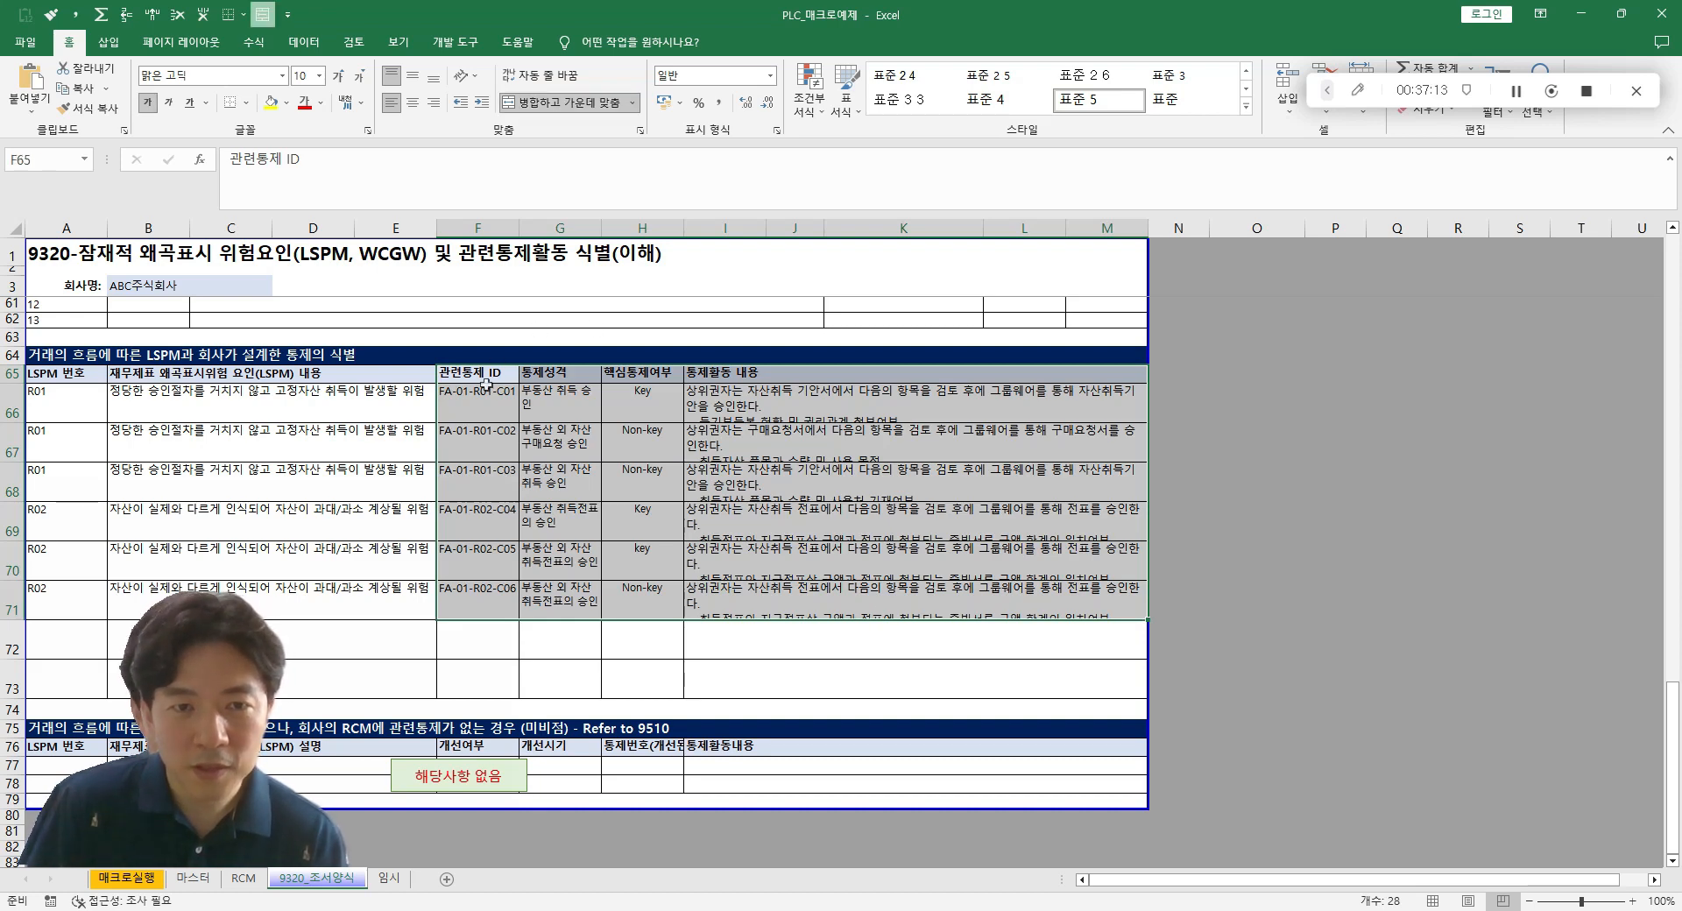
scroll(486, 383, "up", 2)
mouse_move(486, 469)
left_mouse_down()
mouse_move(709, 545)
mouse_move(511, 484)
left_mouse_up()
left_click(484, 467)
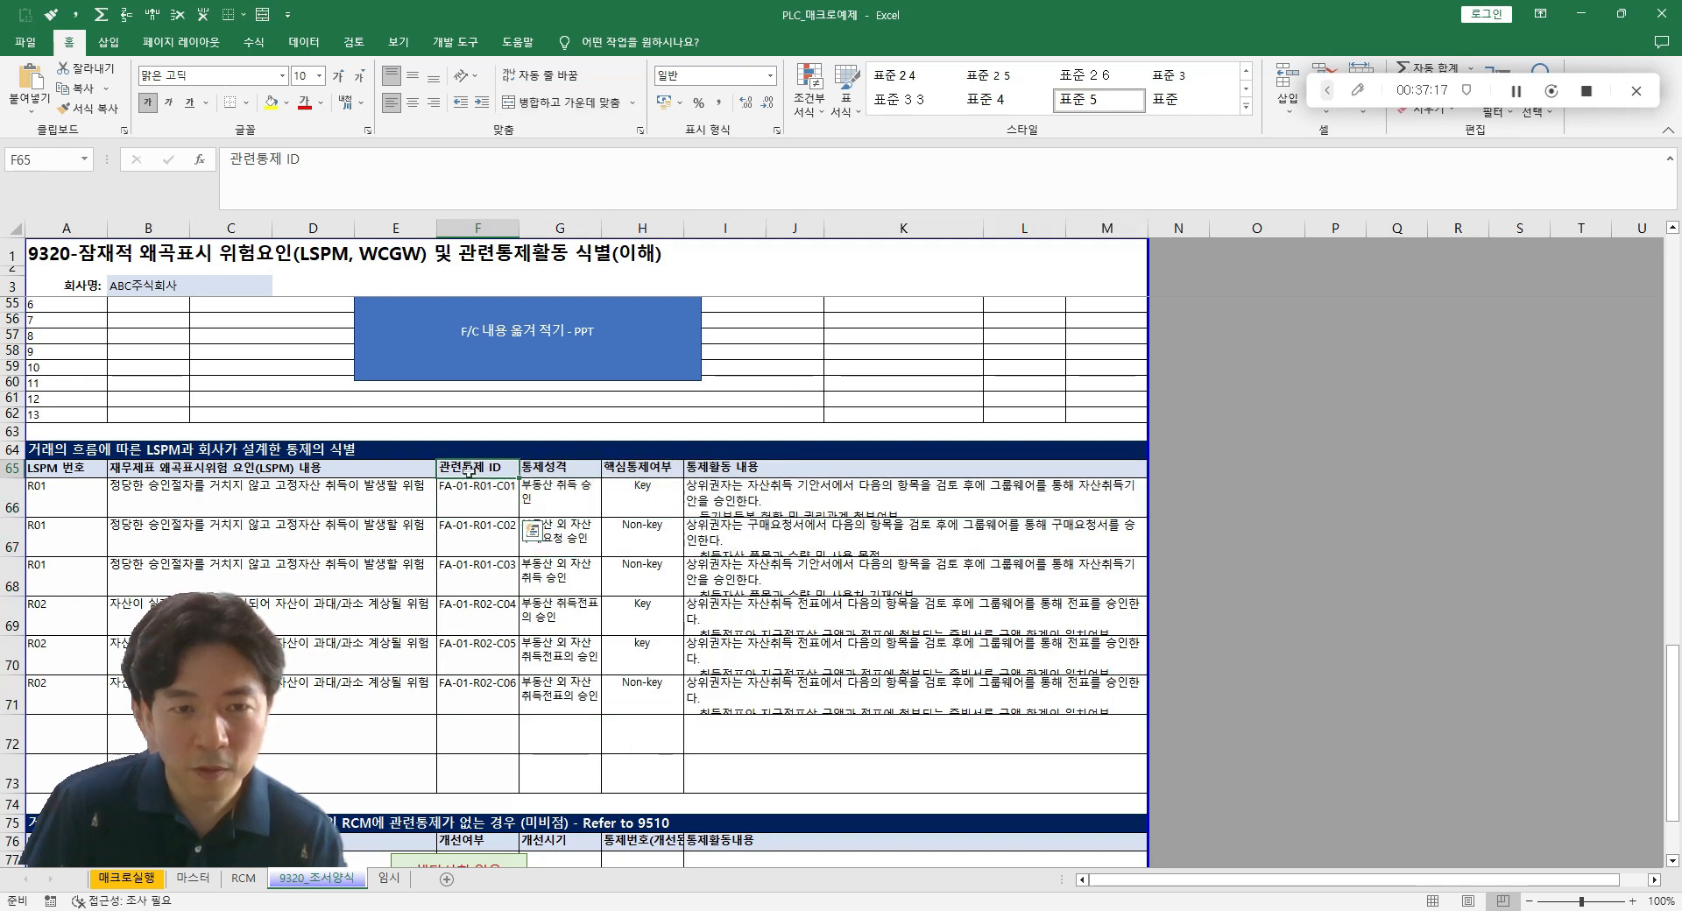
left_click_drag(471, 470, 969, 692)
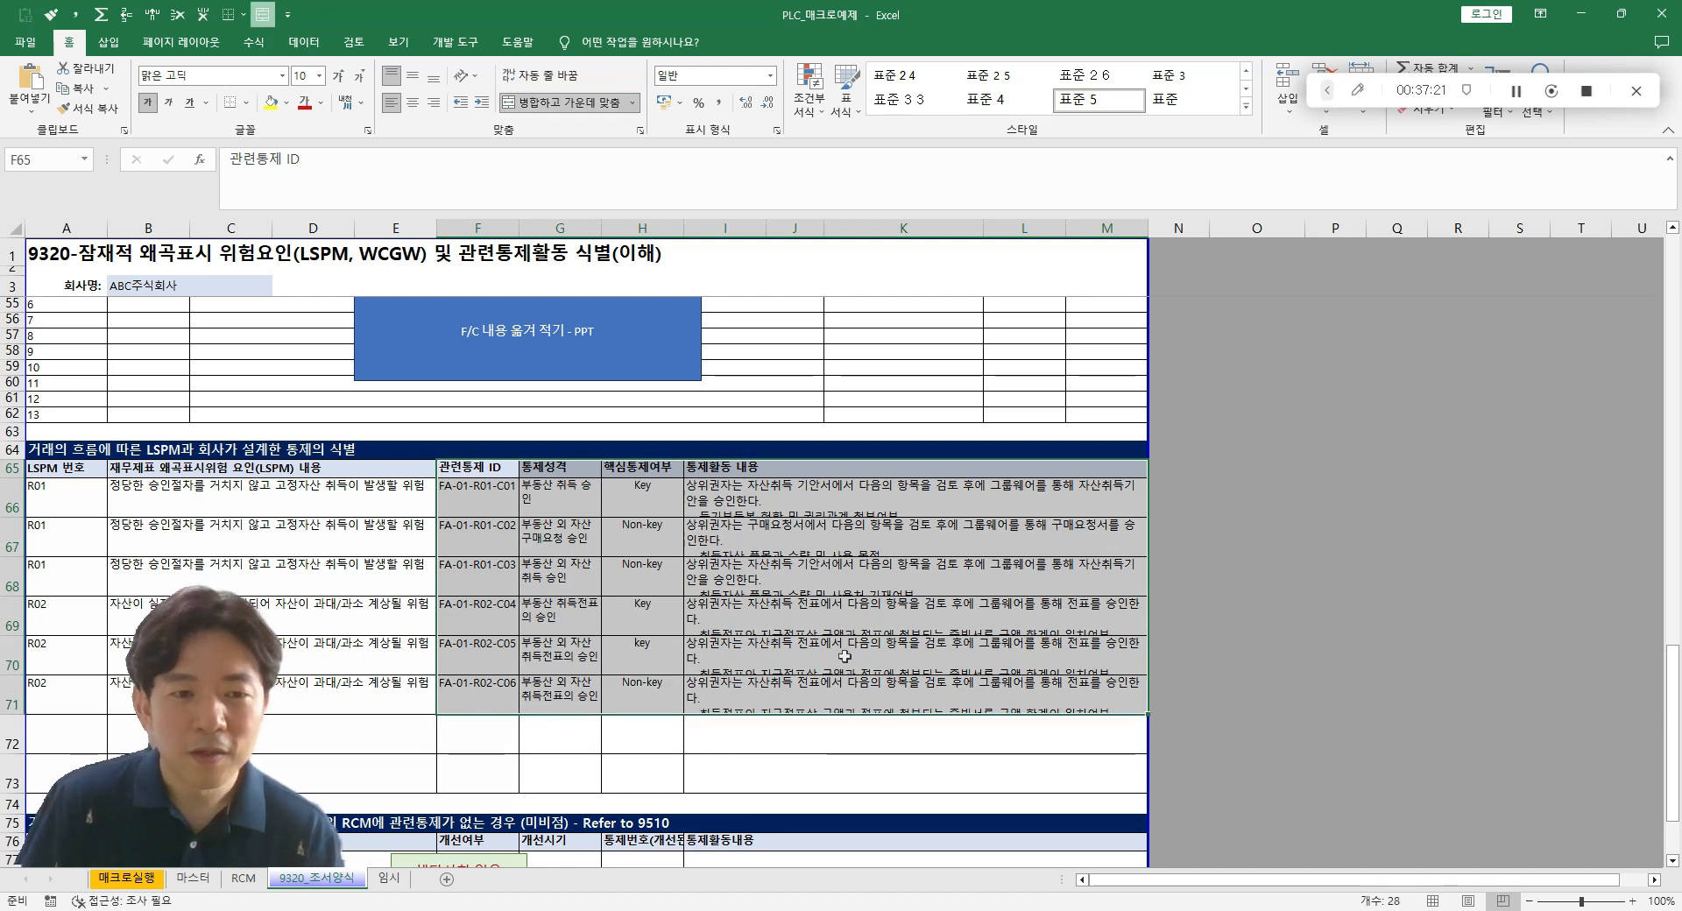
- Examine the control details in G66:M71 together with the work description and process information sections of the form
scroll(852, 629, "up", 4)
left_click(1258, 518)
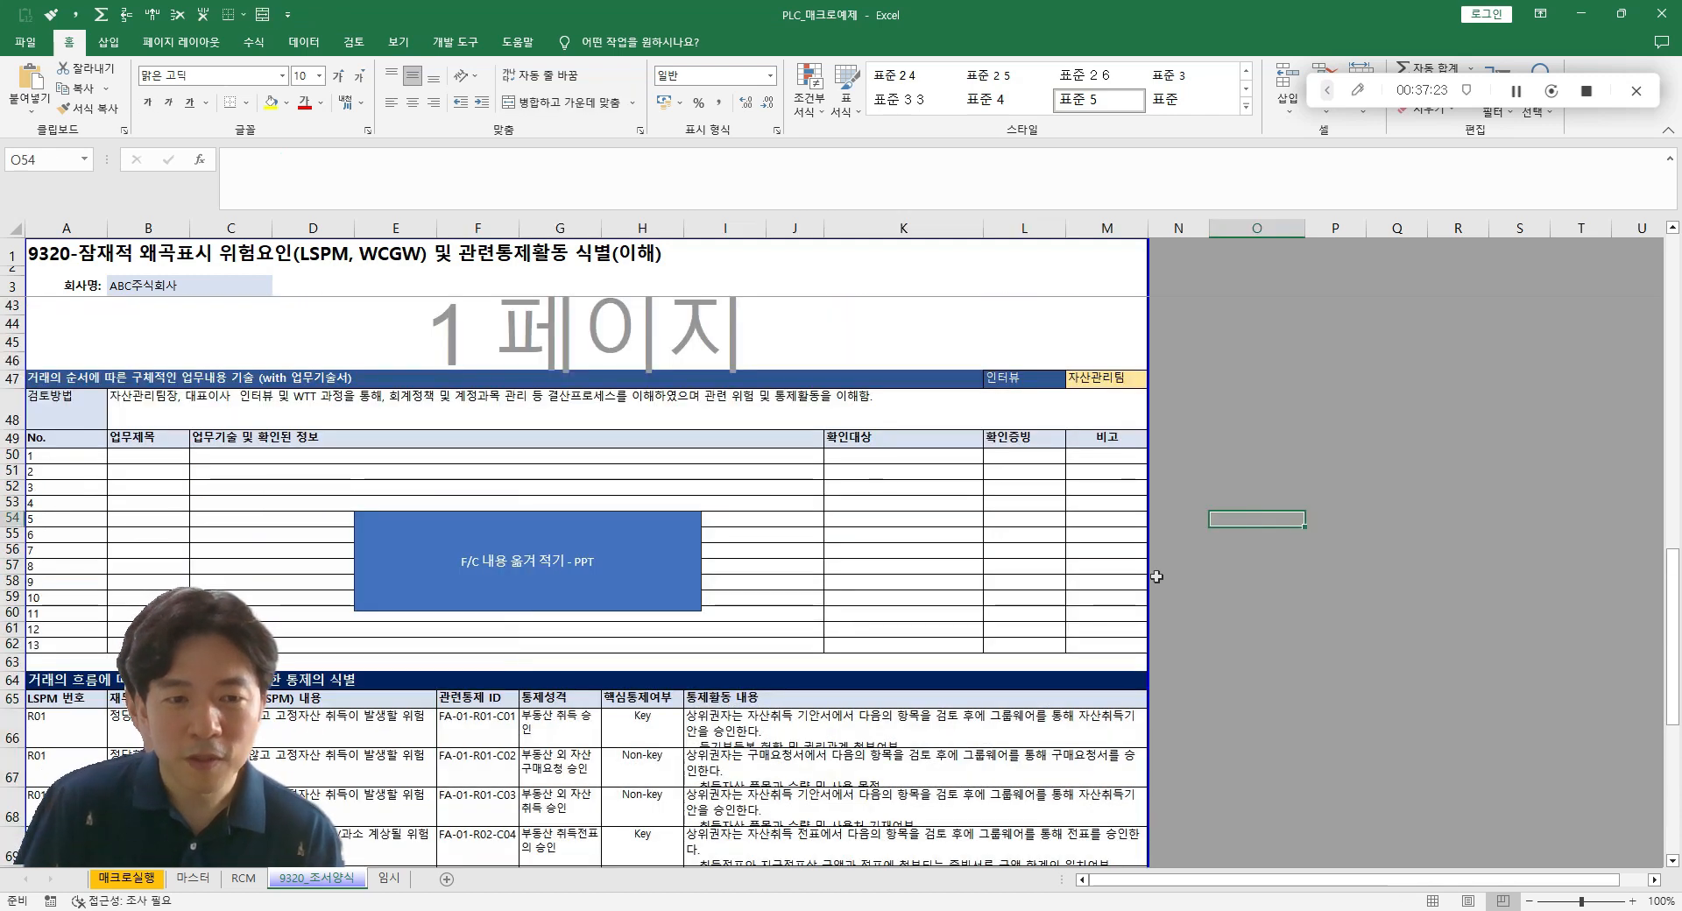
scroll(1157, 582, "down", 3)
scroll(1156, 583, "down", 1)
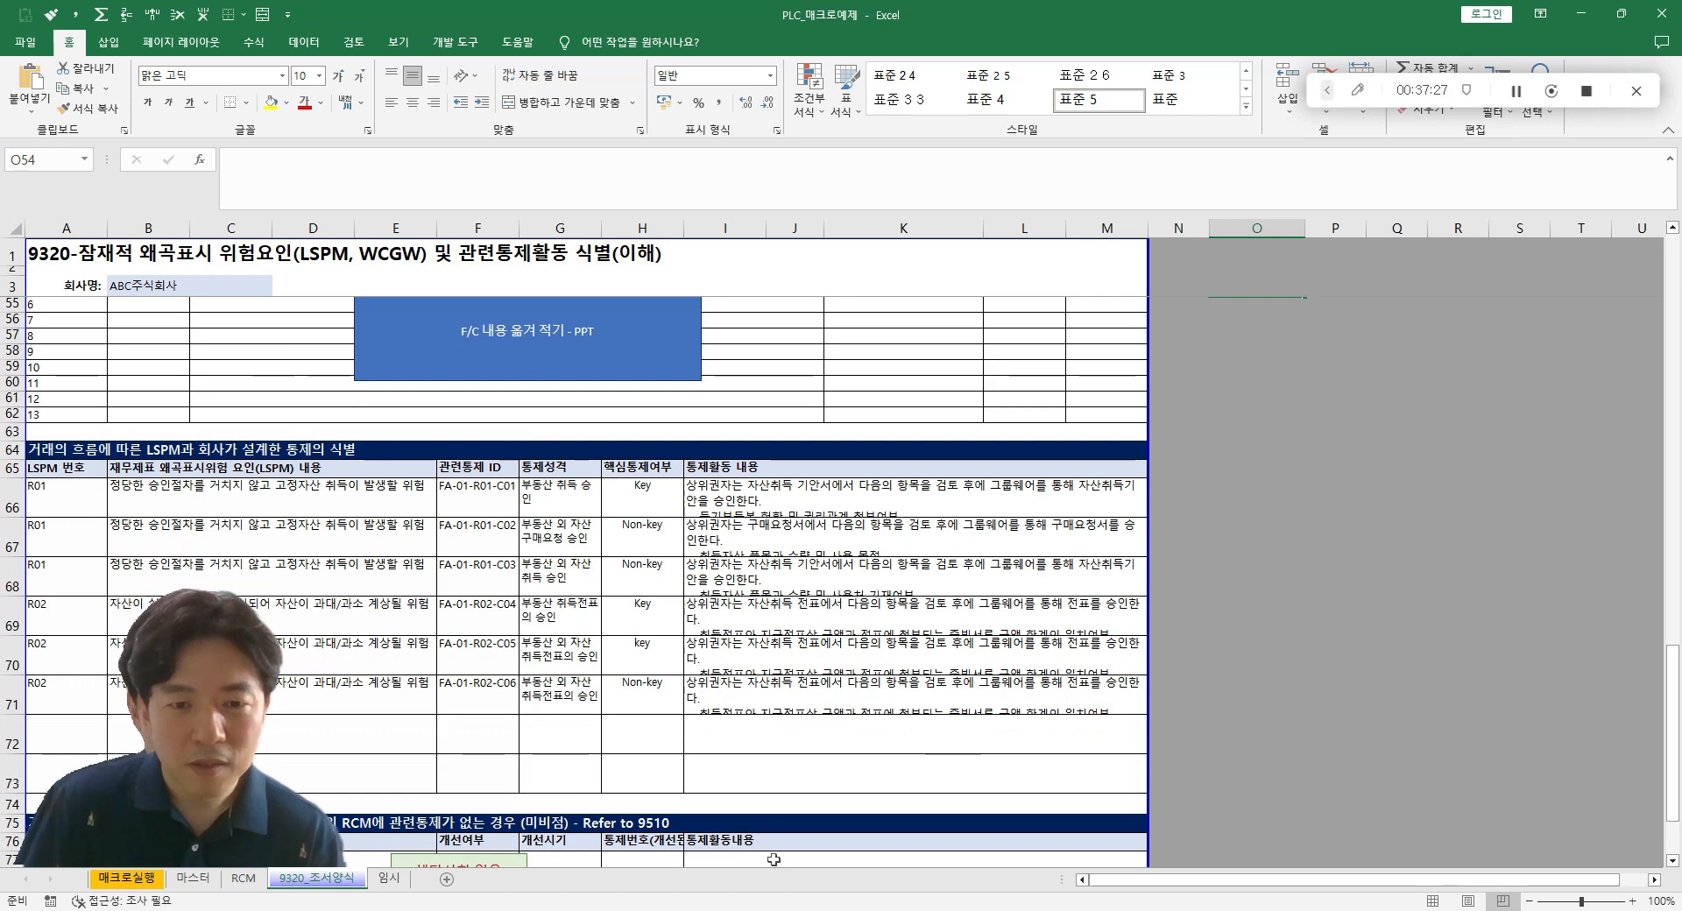
scroll(744, 806, "up", 2)
left_click_drag(546, 586, 924, 788)
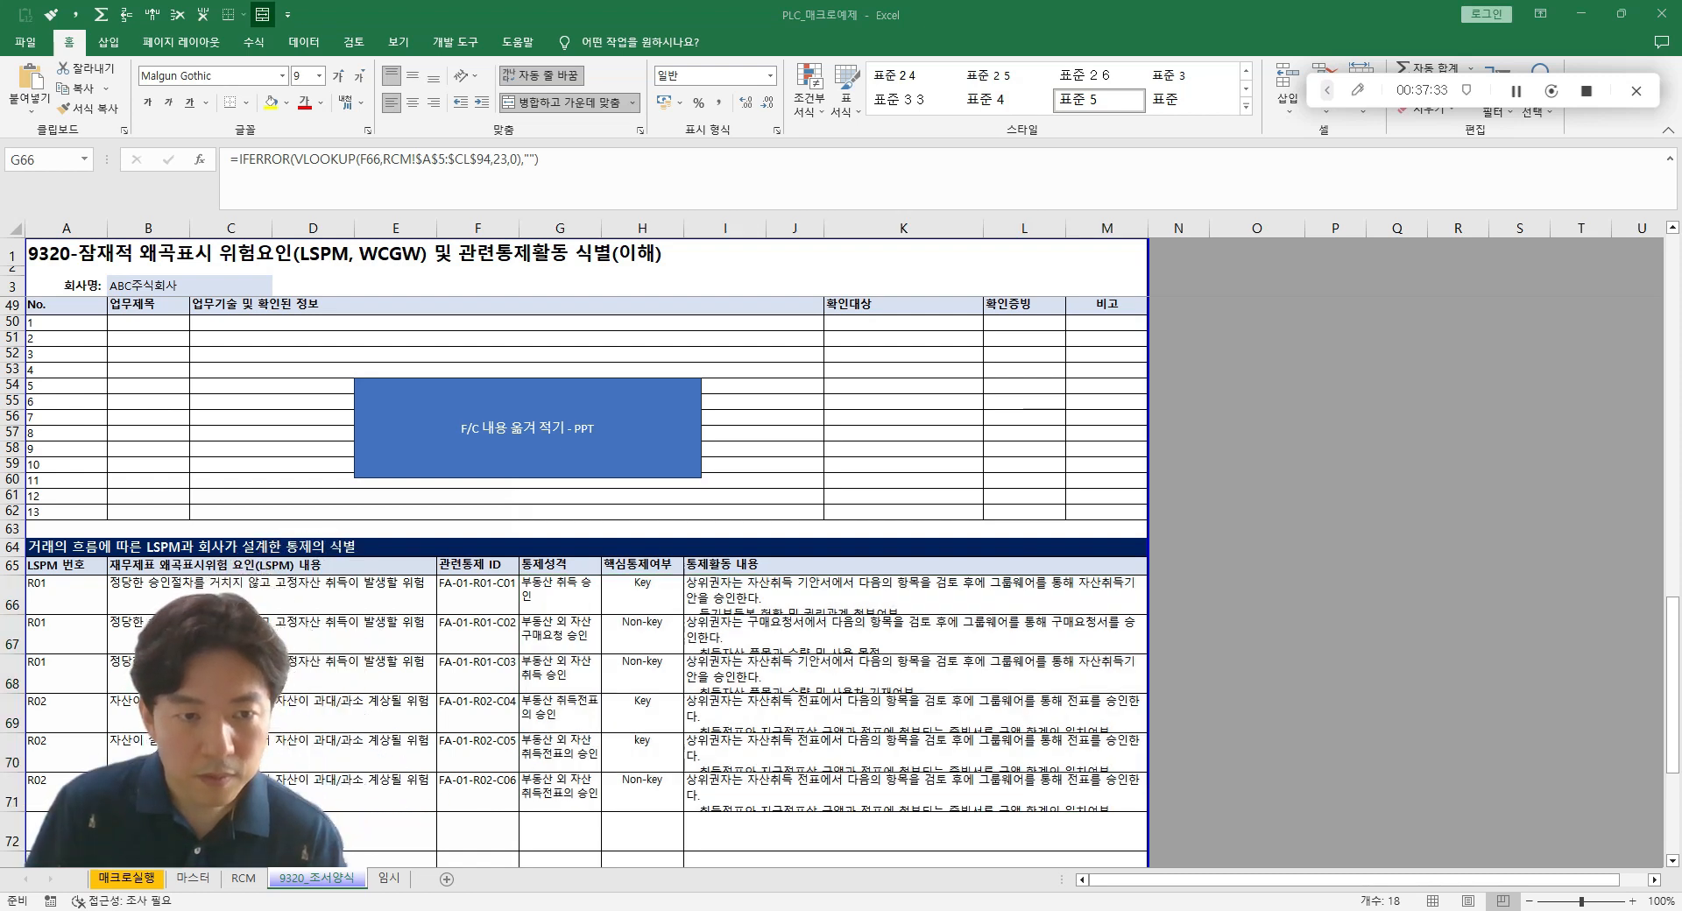
scroll(855, 523, "down", 2)
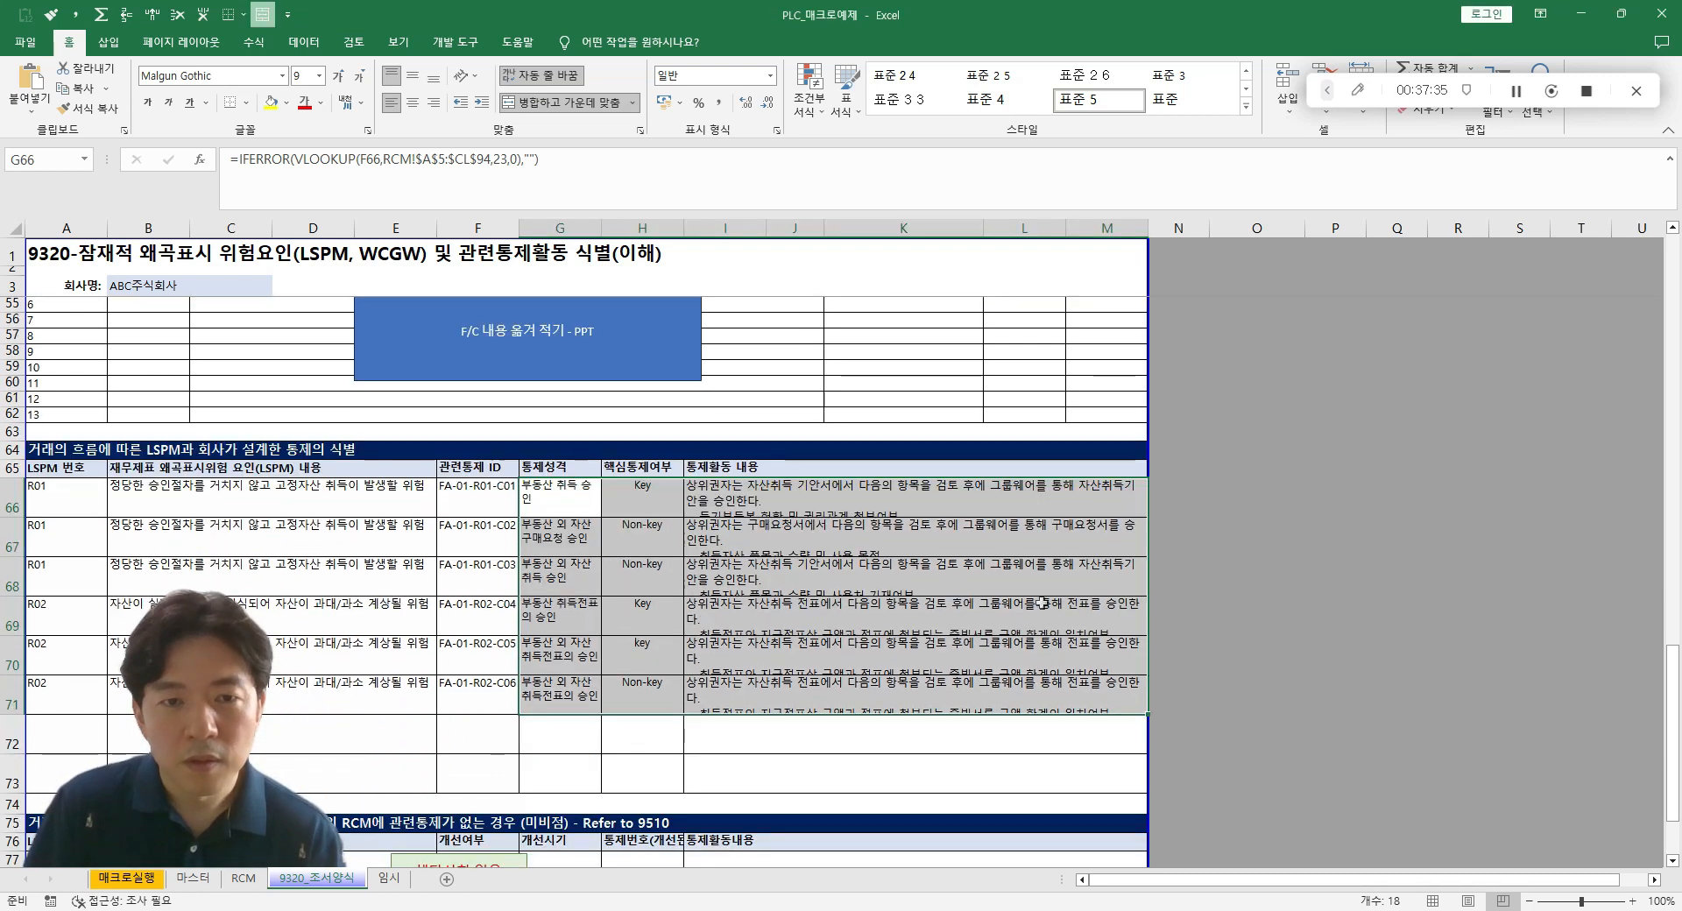
scroll(1127, 500, "up", 15)
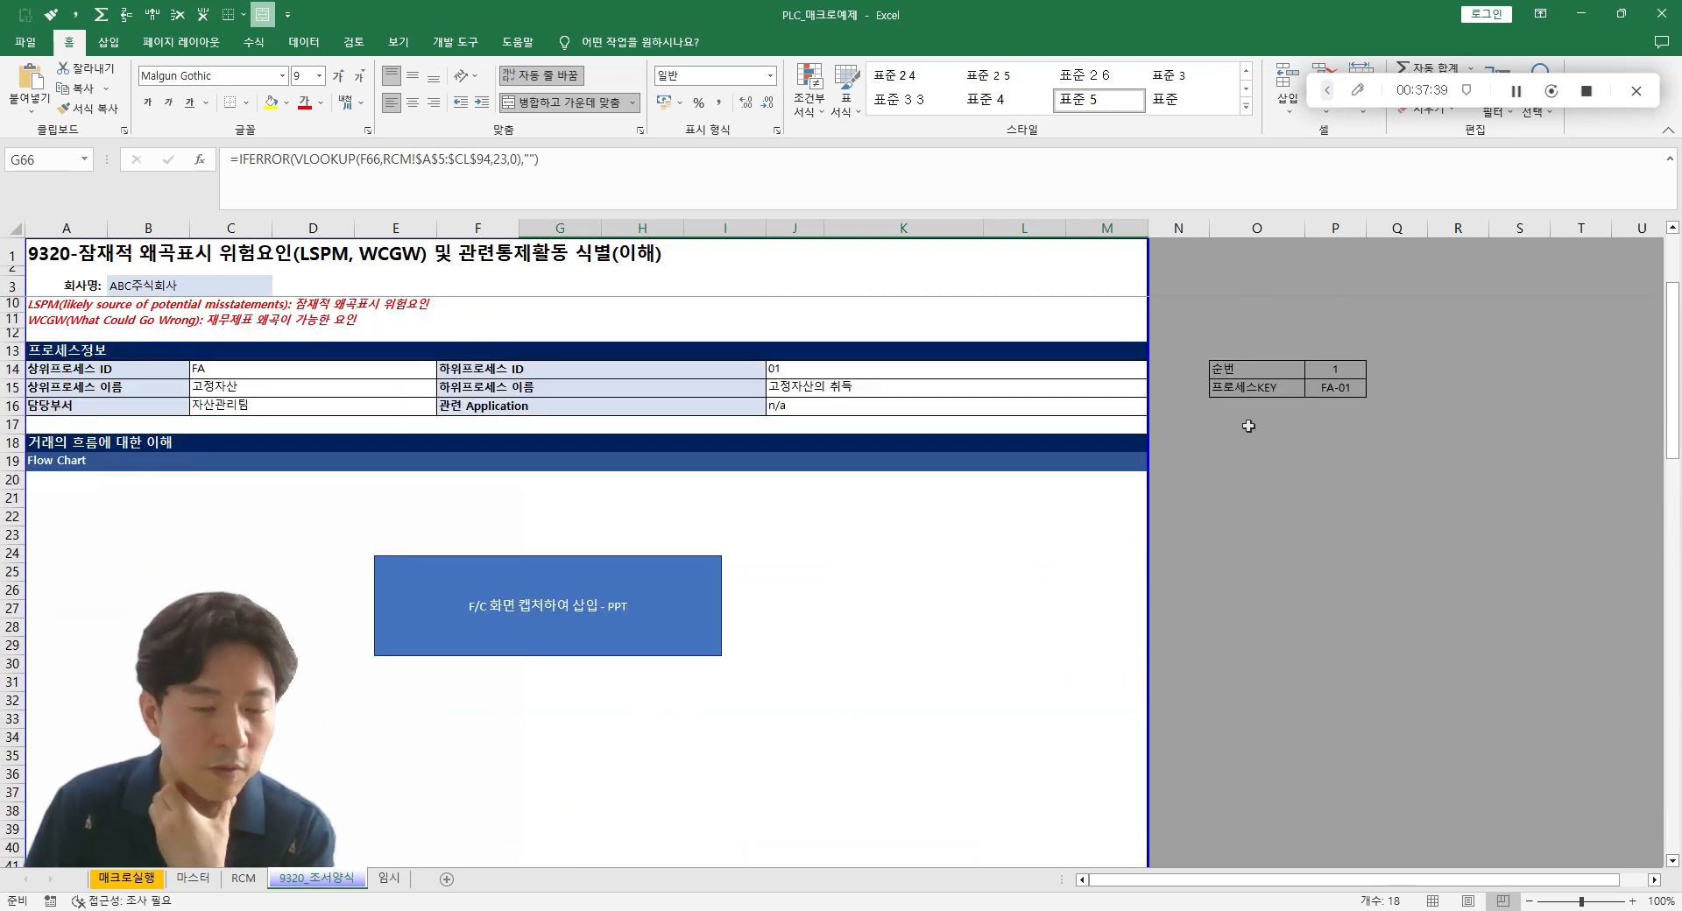
scroll(1231, 456, "down", 8)
scroll(487, 454, "down", 7)
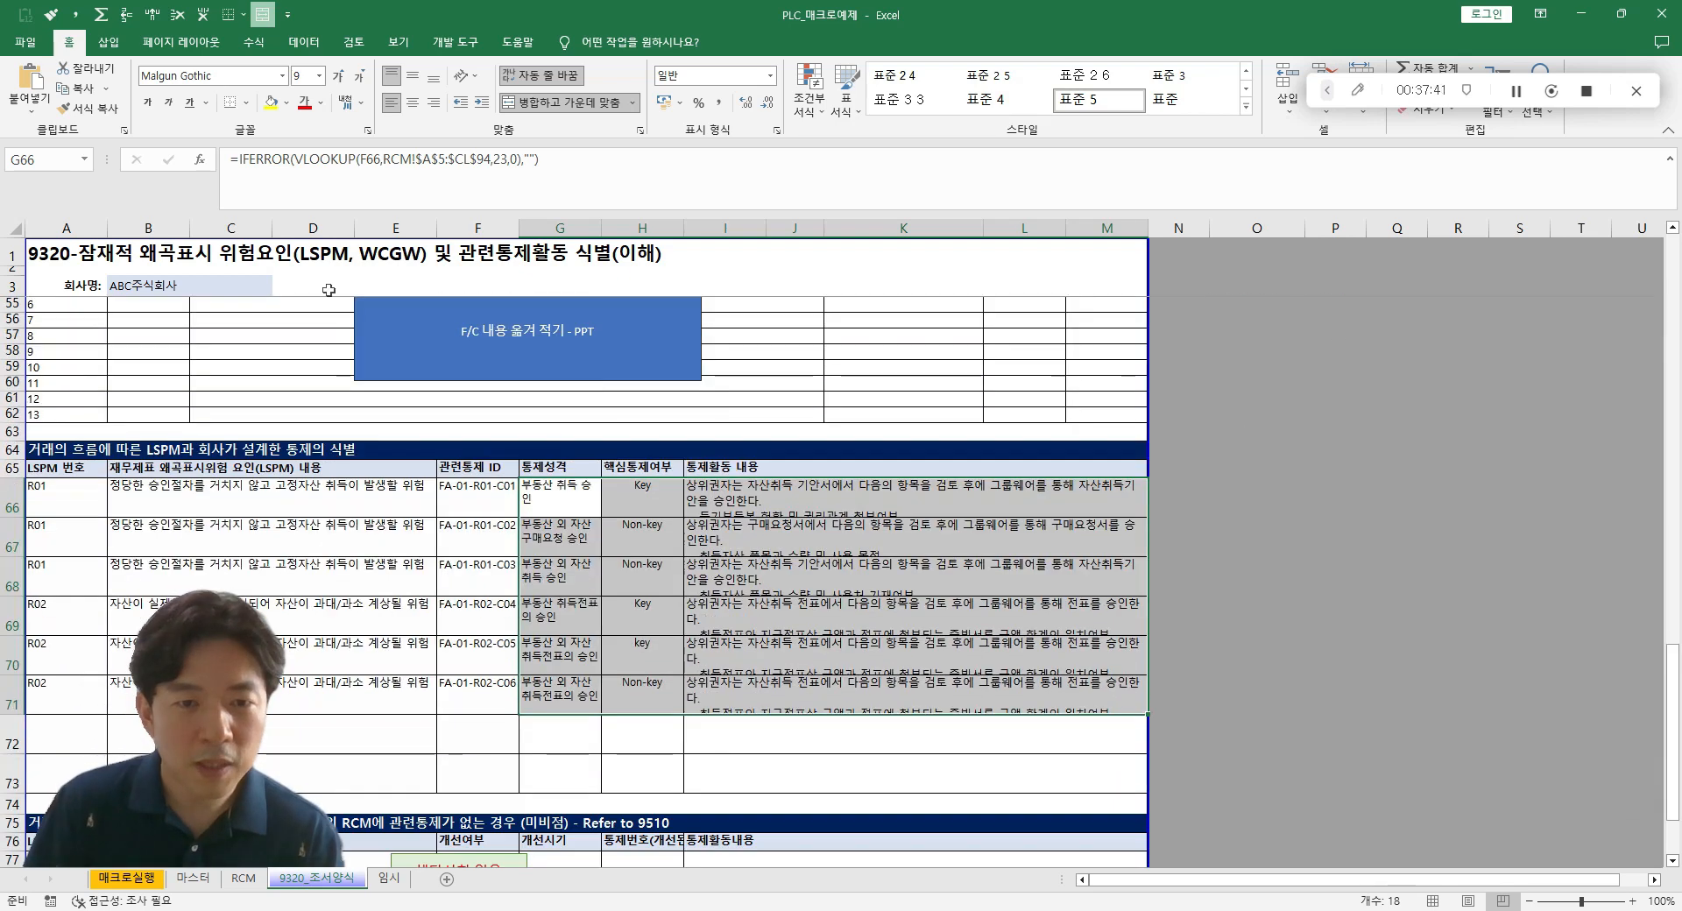
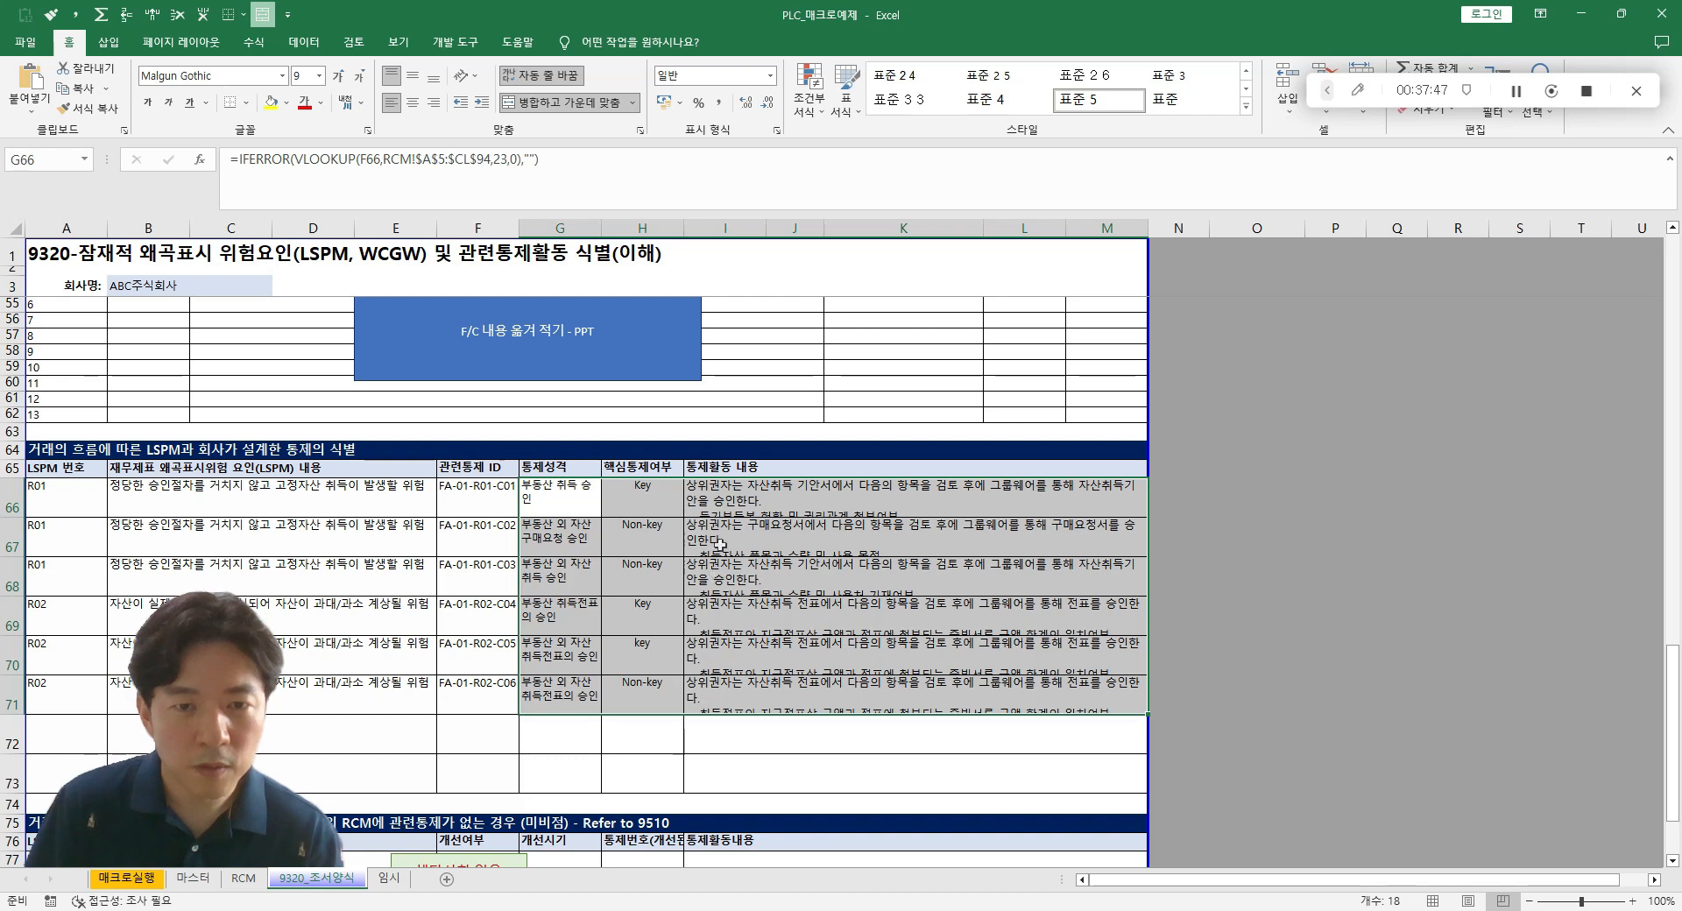
- Examine the control range F66:M73 and the layout of columns A to E across the form's sections
scroll(833, 638, "down", 2)
left_click_drag(867, 691, 470, 400)
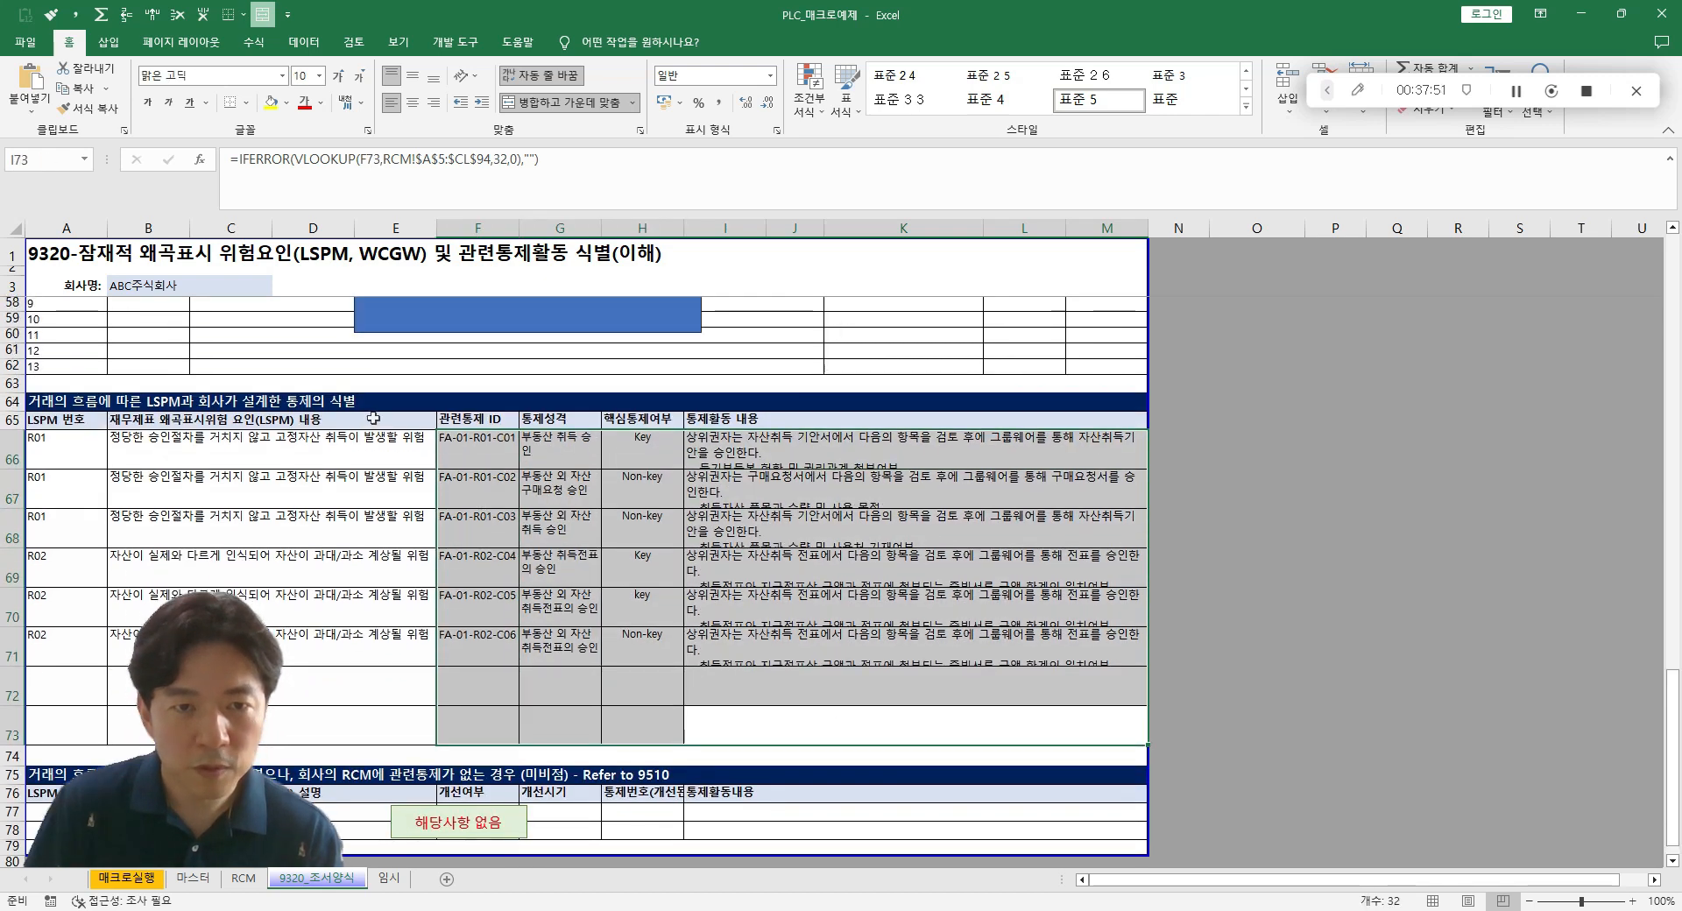
scroll(385, 412, "up", 4)
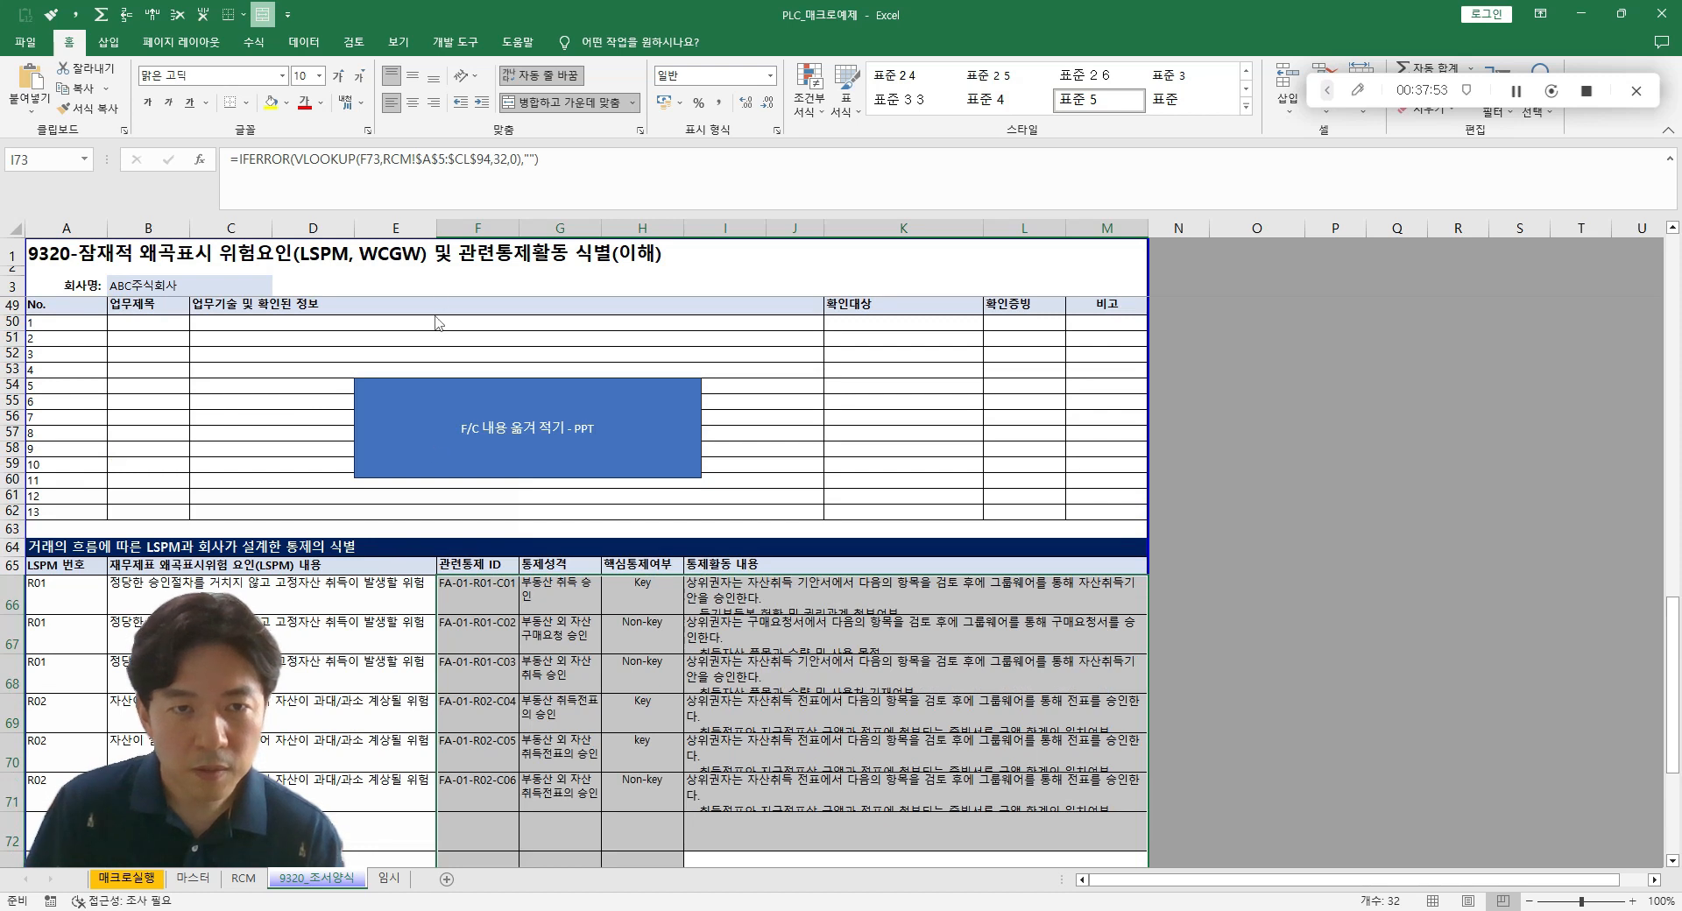
left_click(395, 227)
left_click_drag(64, 229, 64, 228)
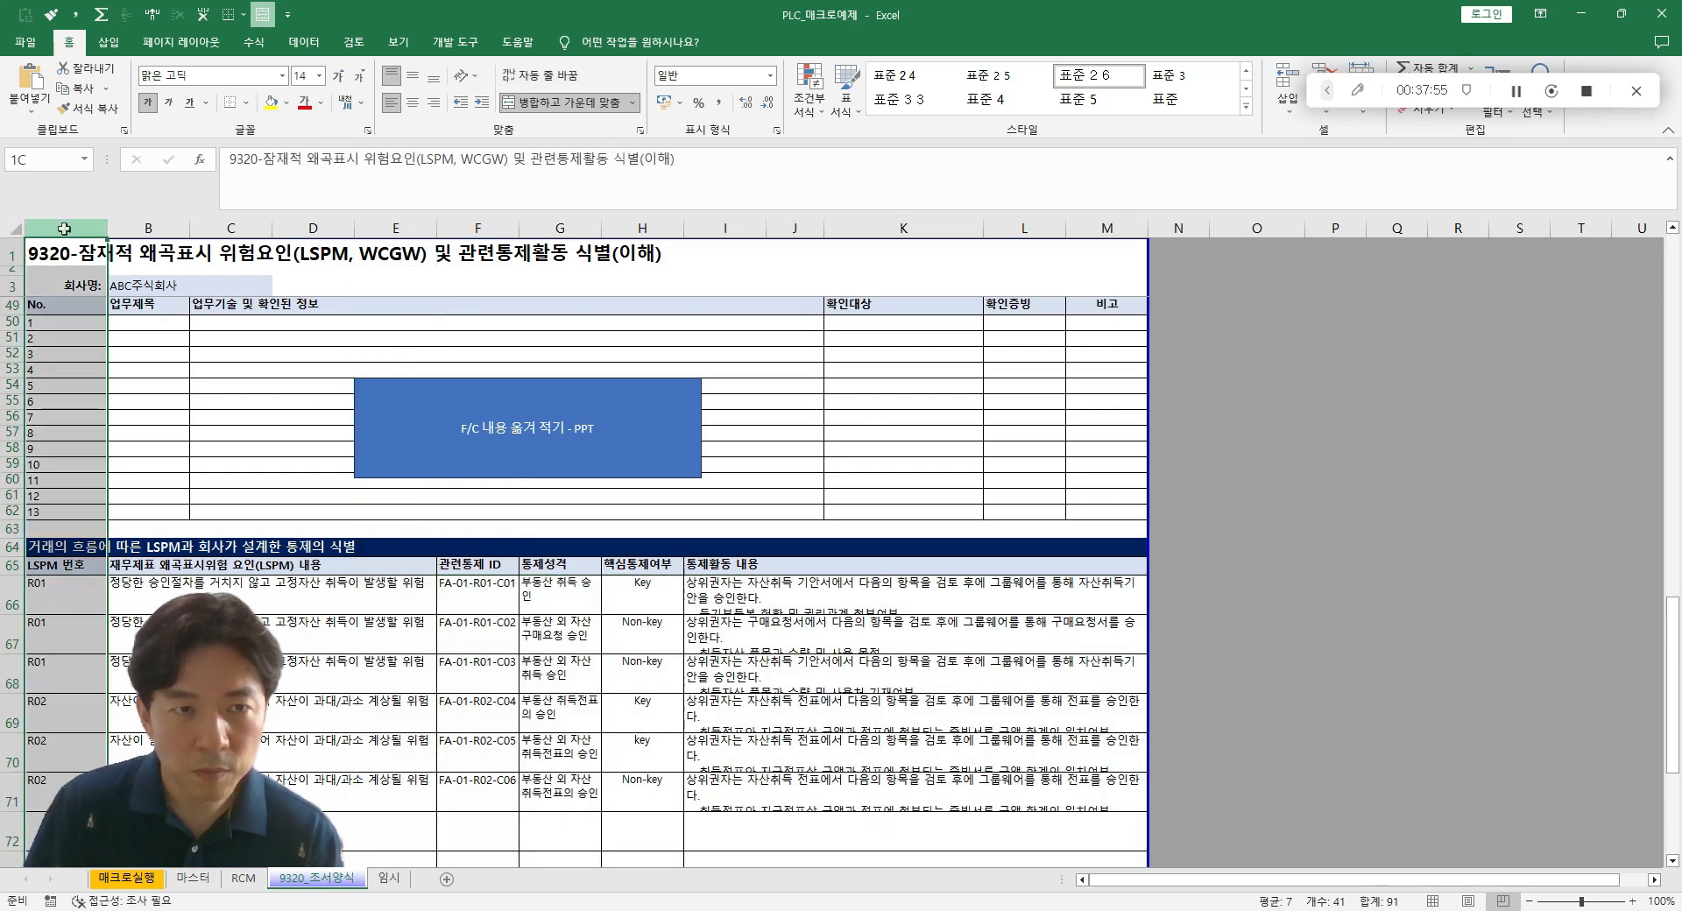
left_click_drag(395, 228, 79, 225)
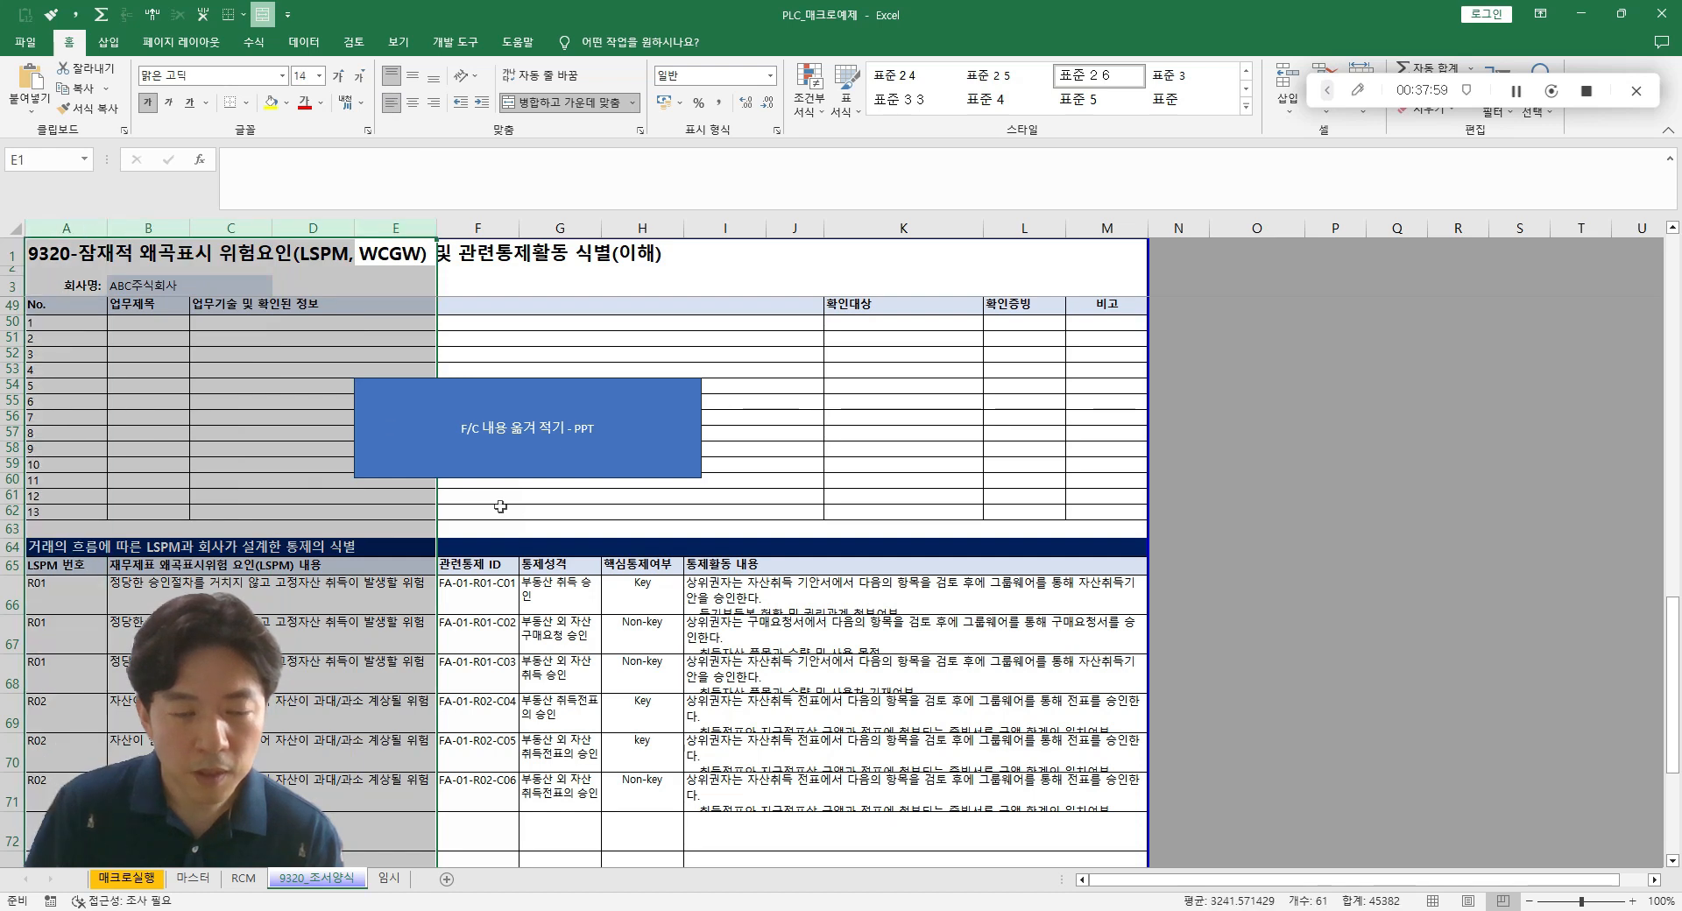
scroll(788, 579, "down", 5)
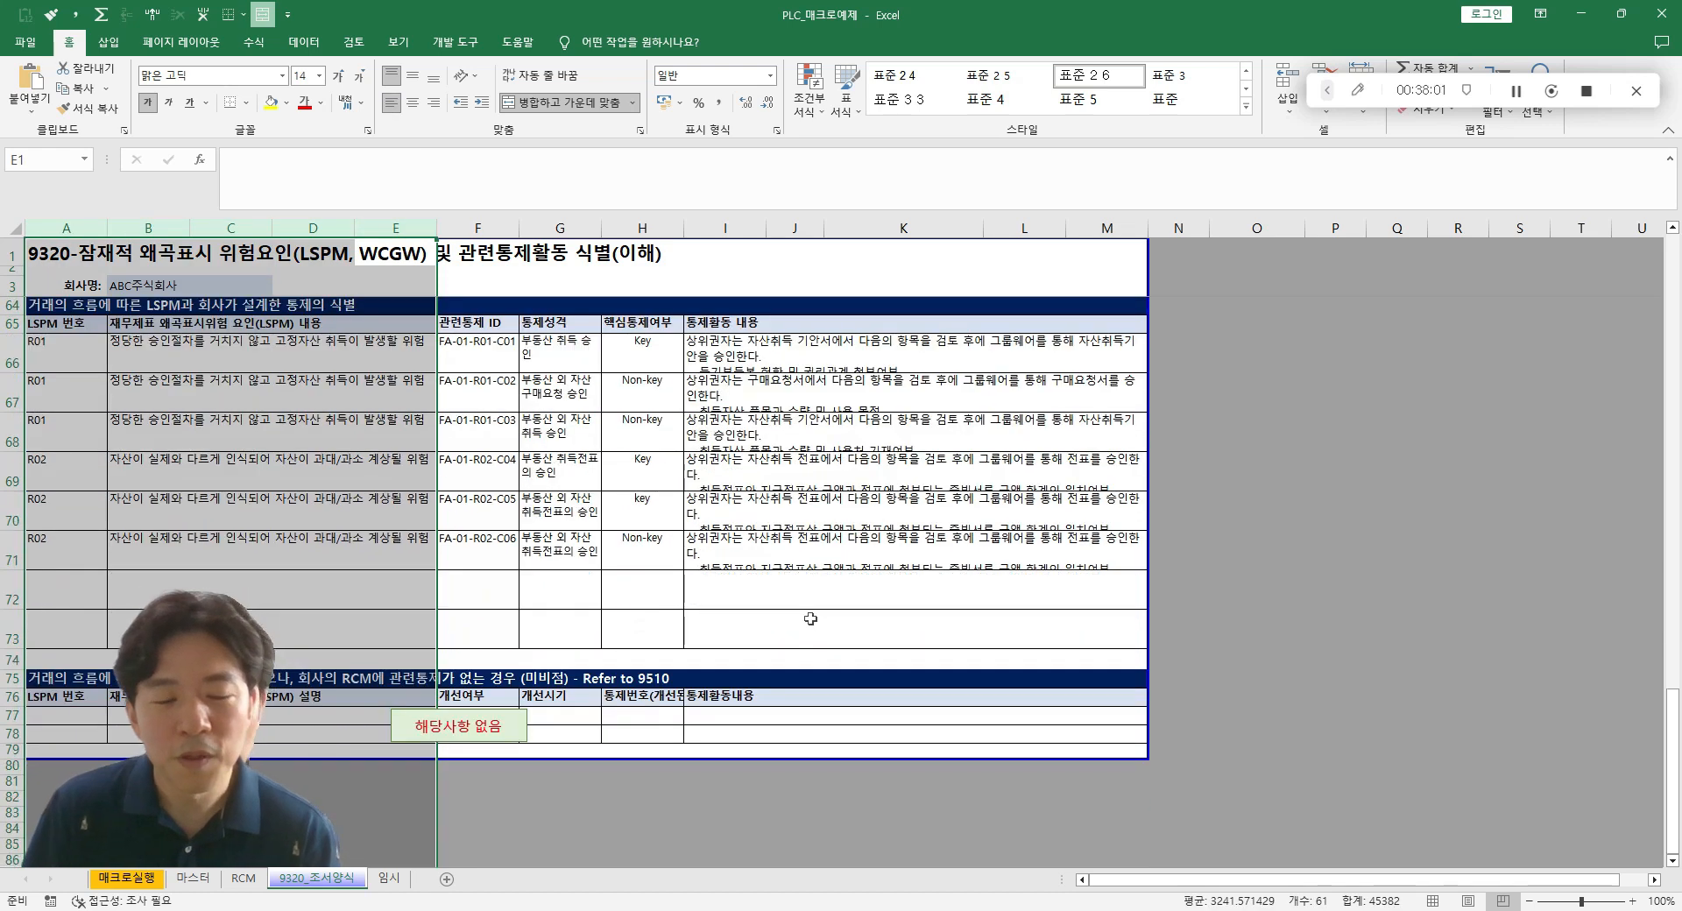
scroll(810, 618, "up", 7)
scroll(875, 602, "down", 1)
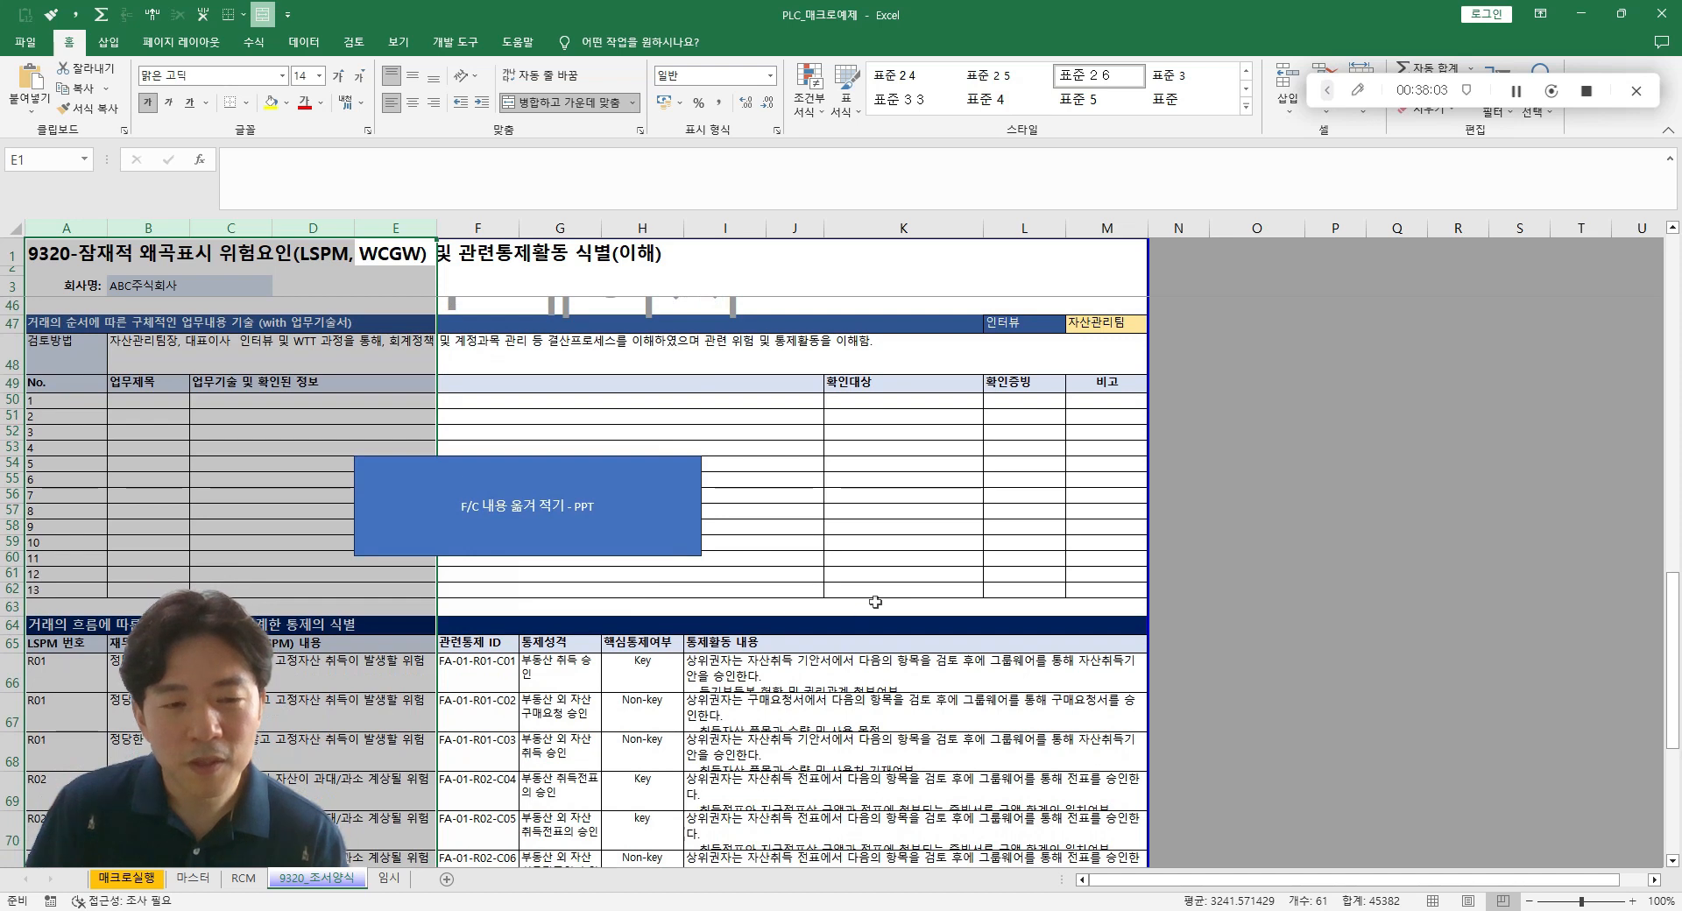
scroll(876, 602, "down", 2)
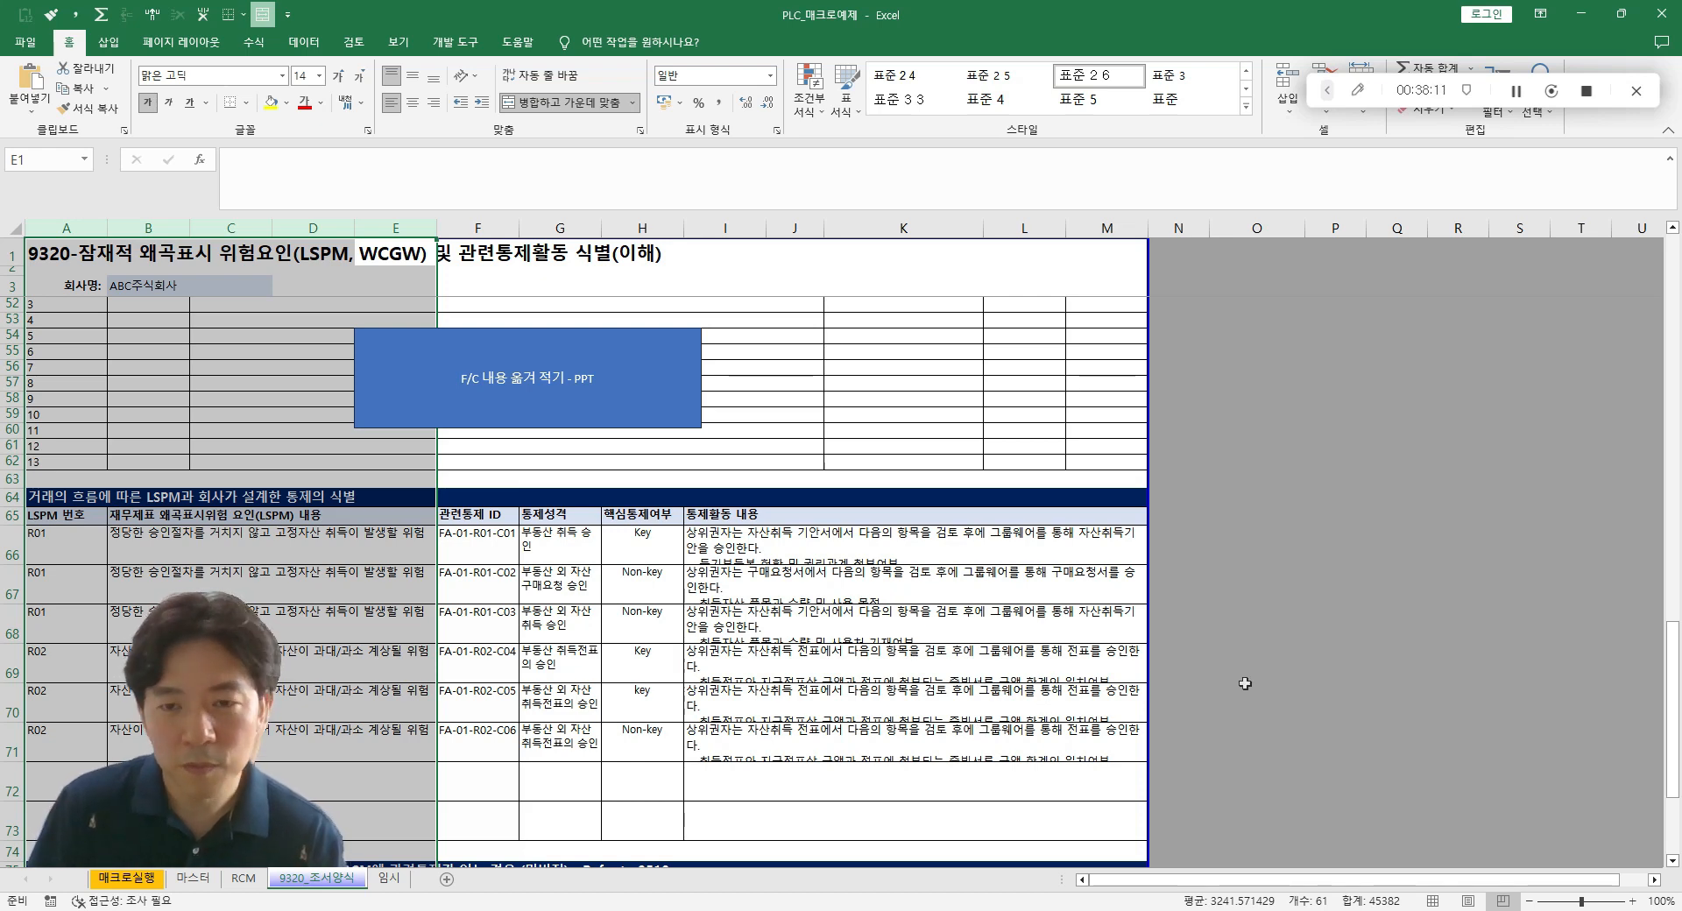
scroll(1235, 681, "down", 2)
scroll(1227, 679, "up", 9)
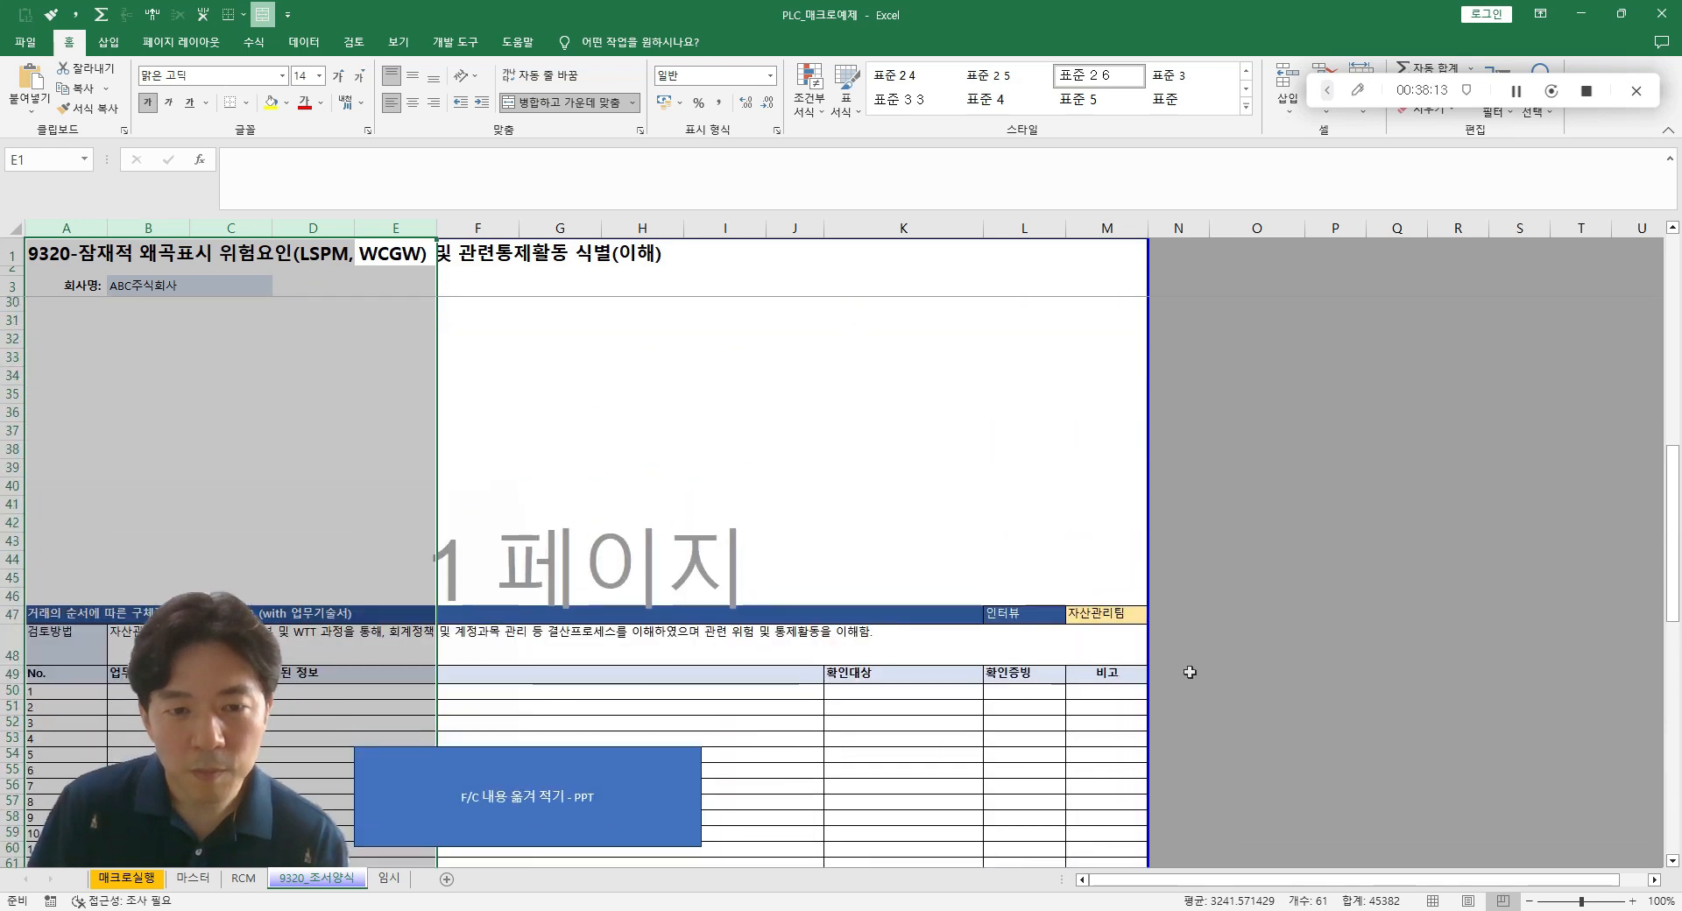
scroll(1189, 672, "up", 3)
scroll(859, 718, "down", 6)
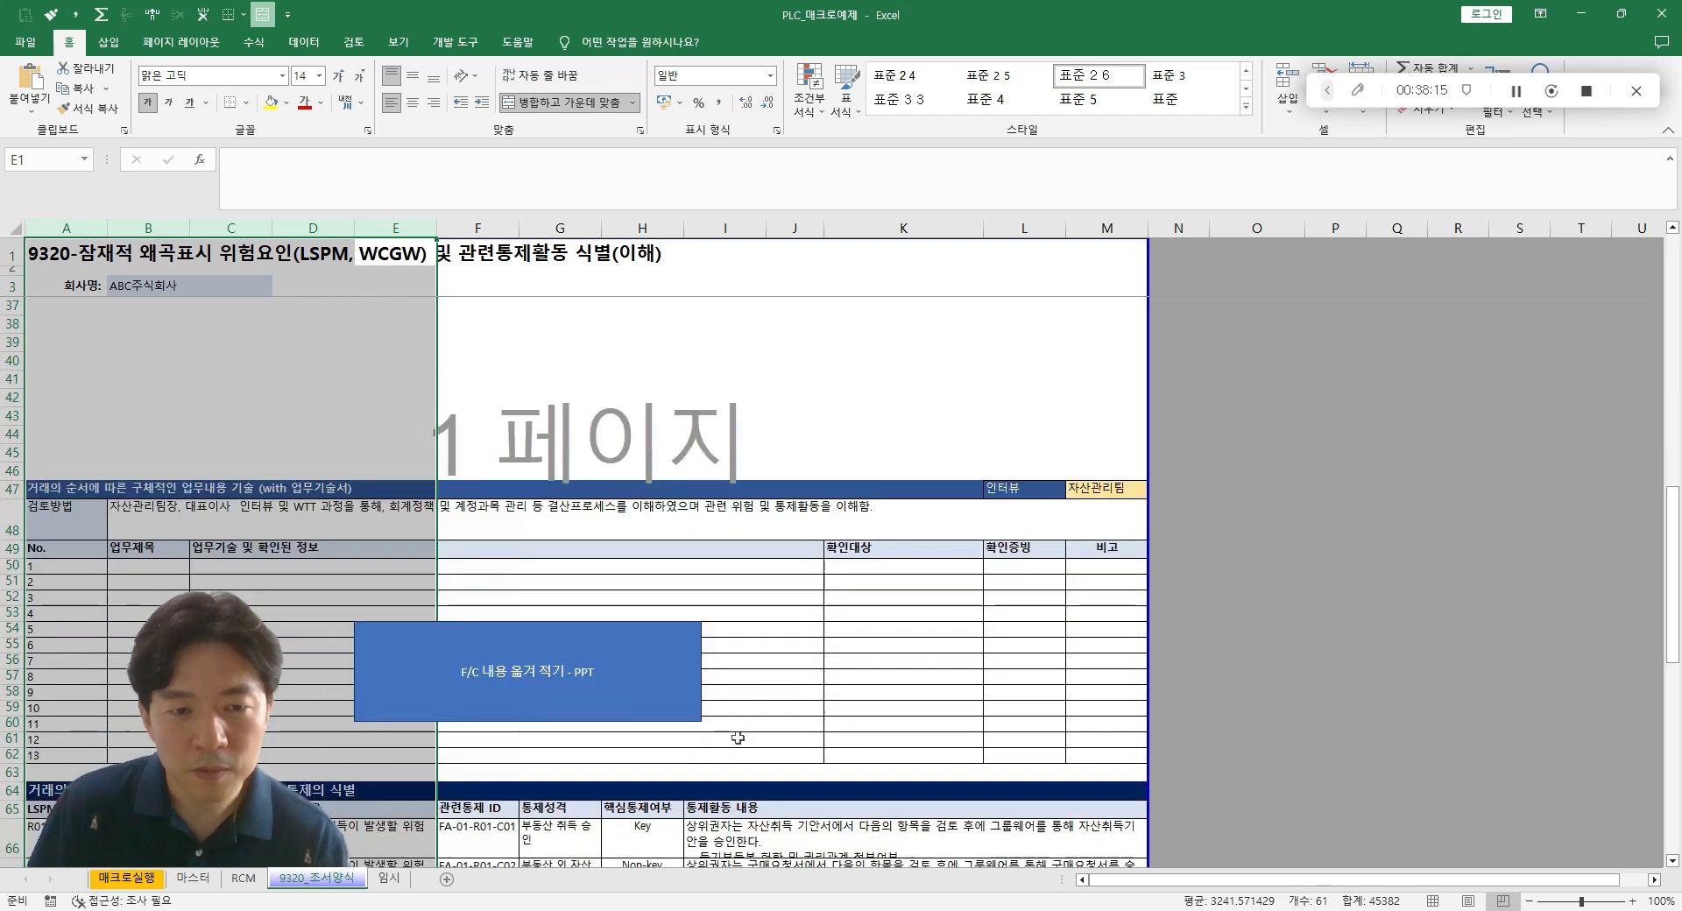
left_click(1225, 625)
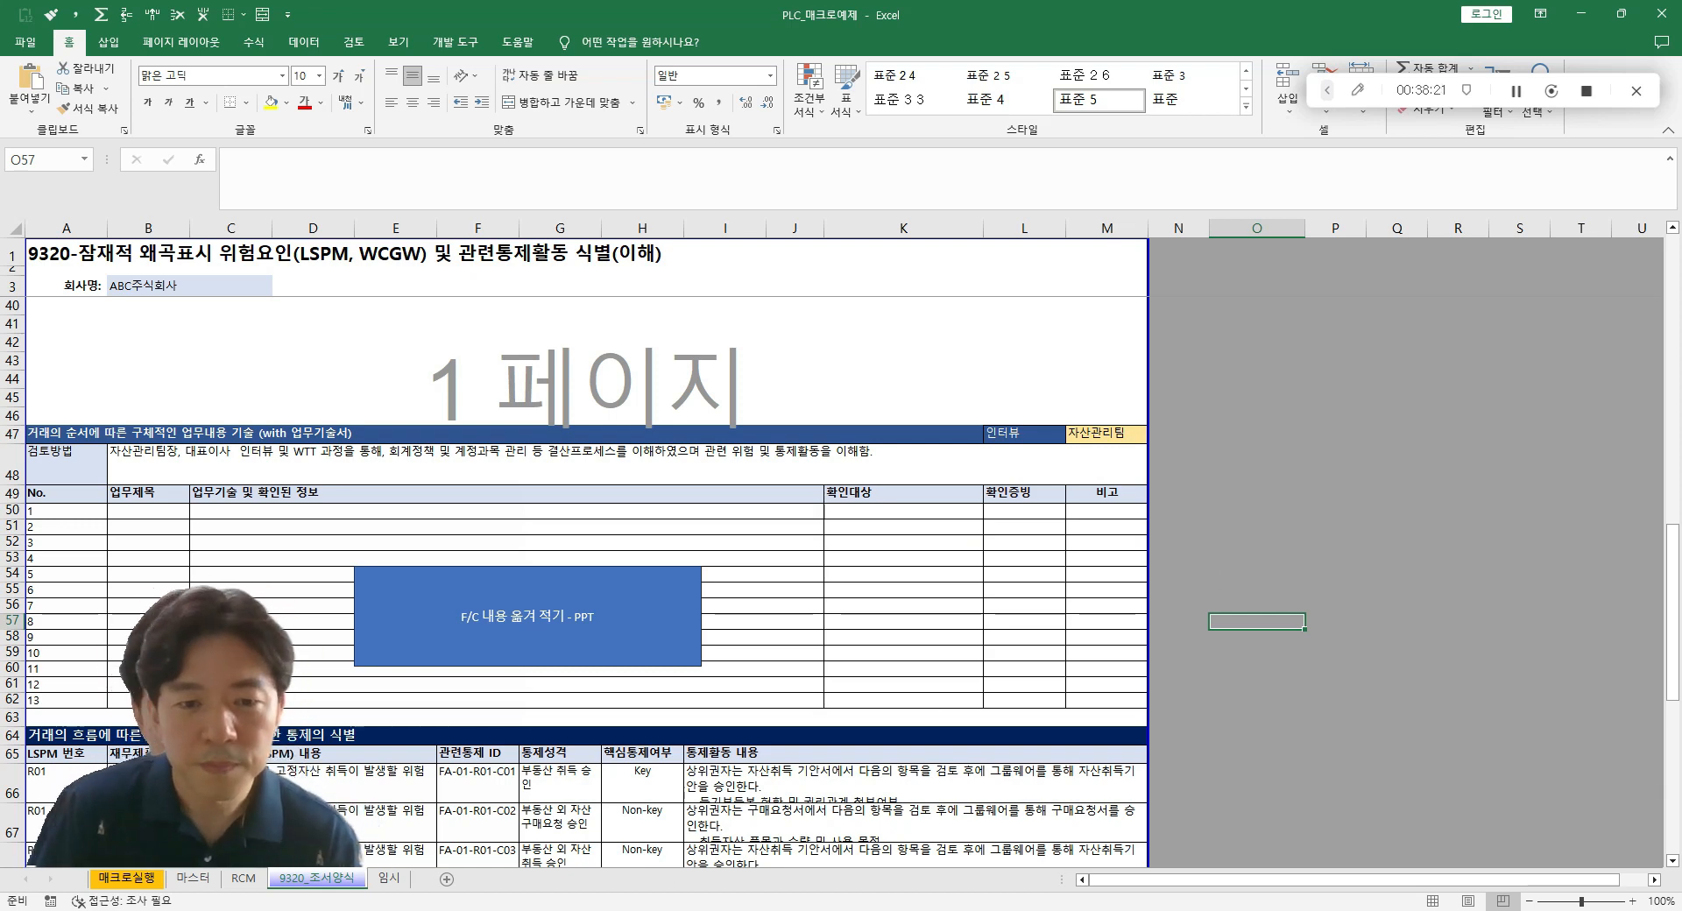
- Switch to ChatGPT and ask "엑셀 매크로에서 특정 범위를 값복사하는 매크로를 알려줘"
key("alt+Tab")
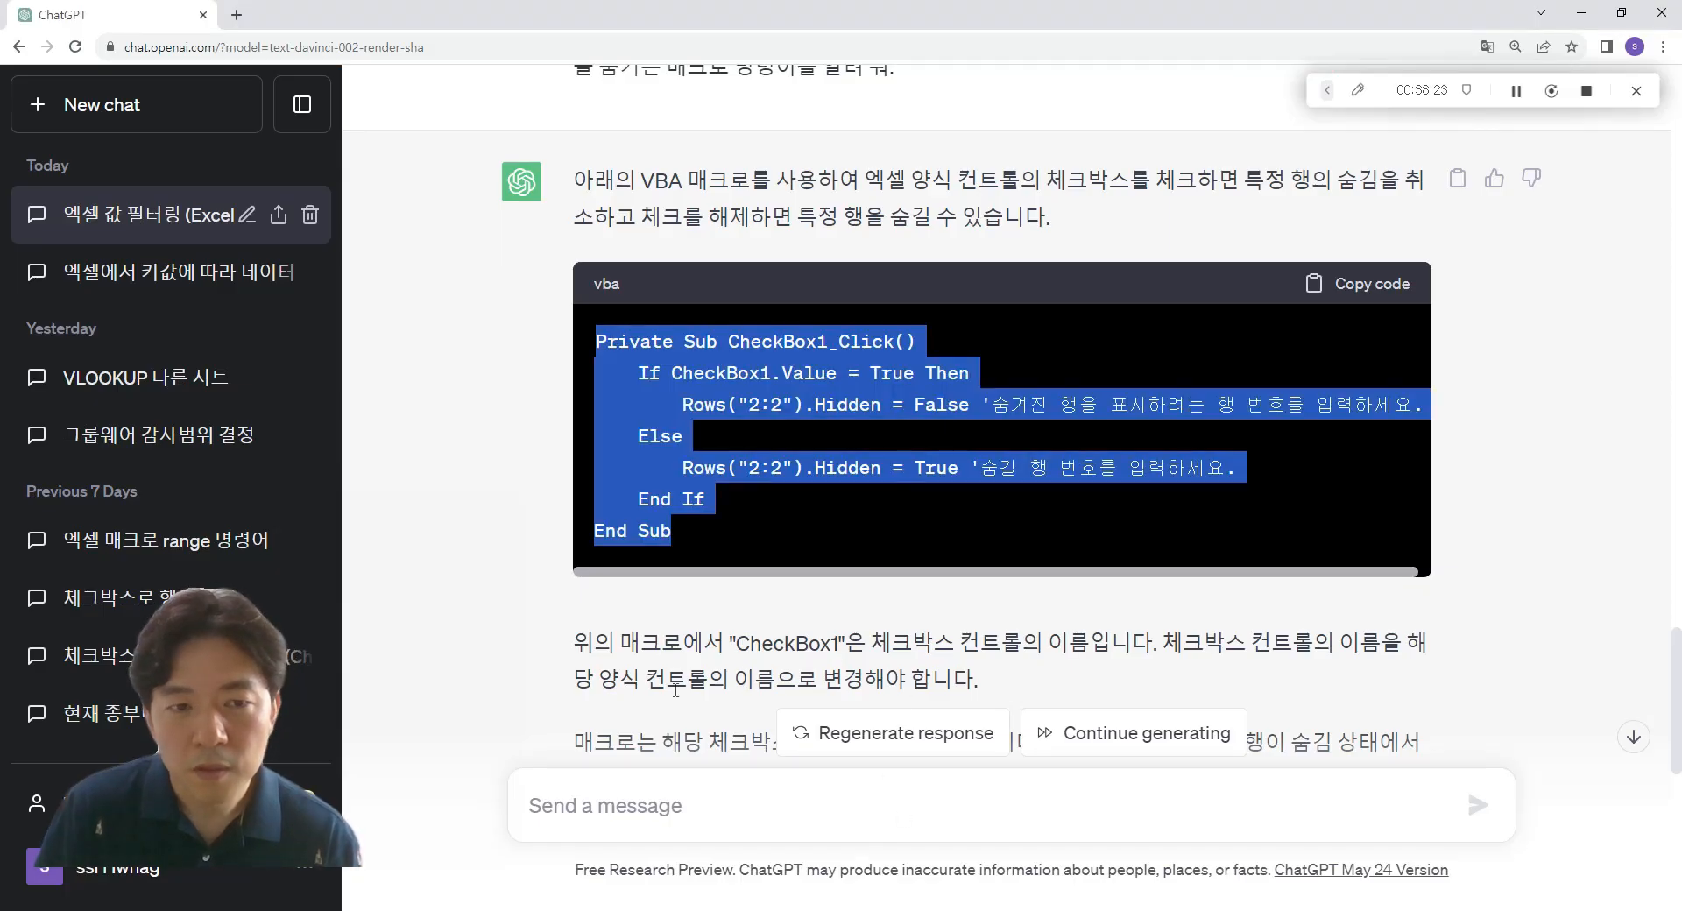
left_click(569, 640)
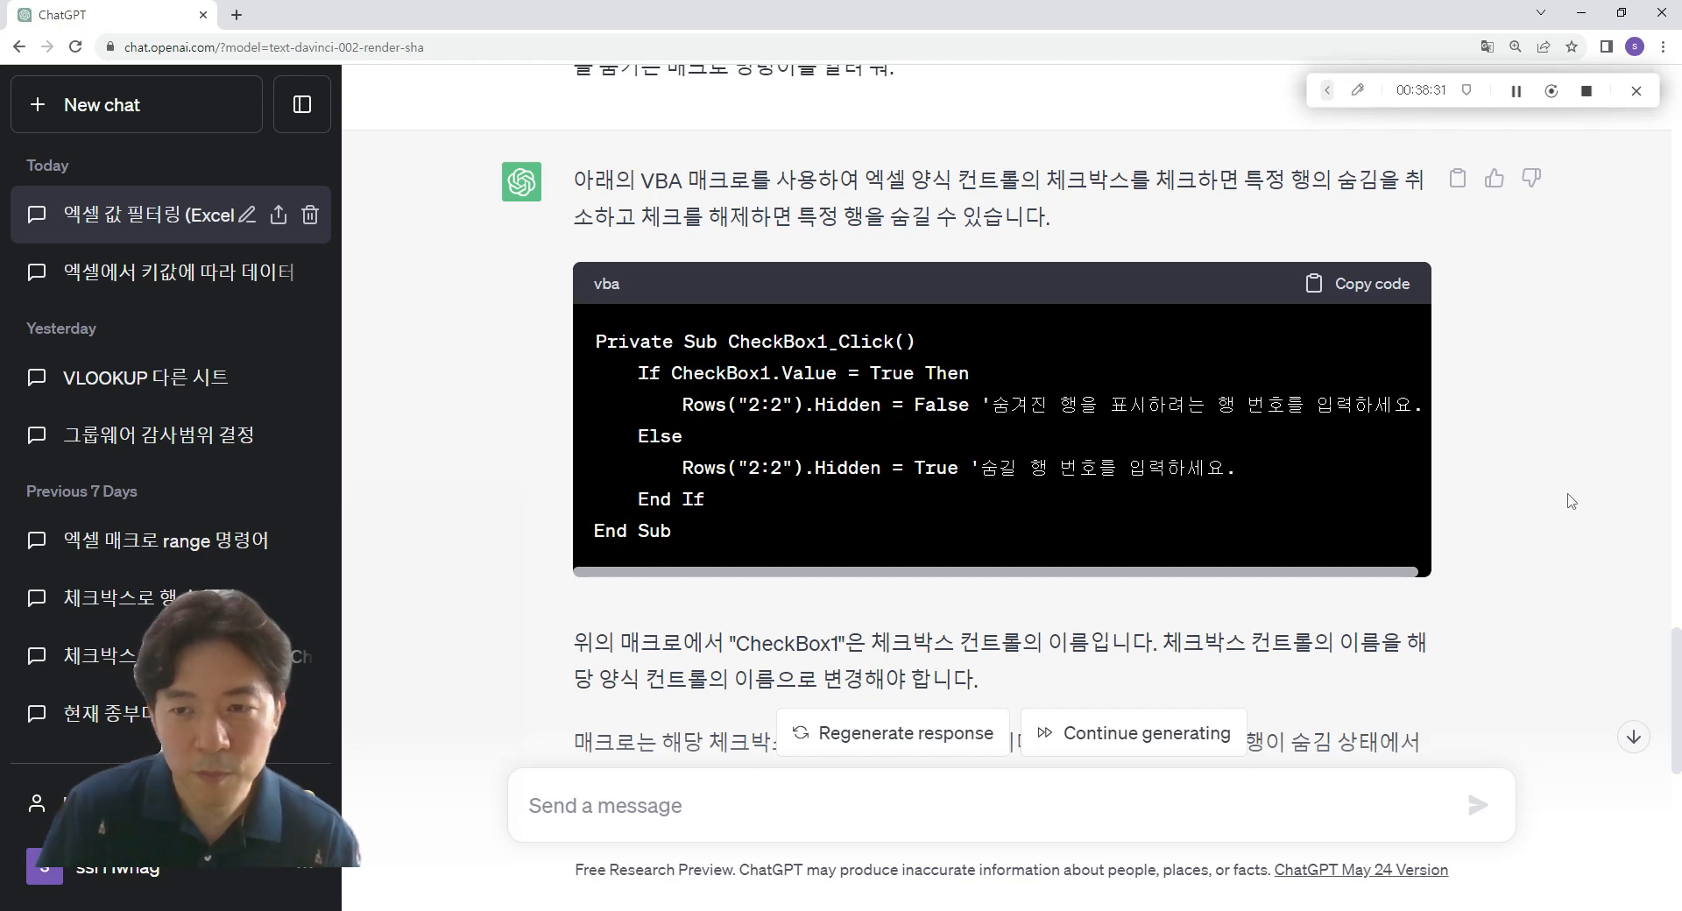
scroll(1571, 501, "down", 6)
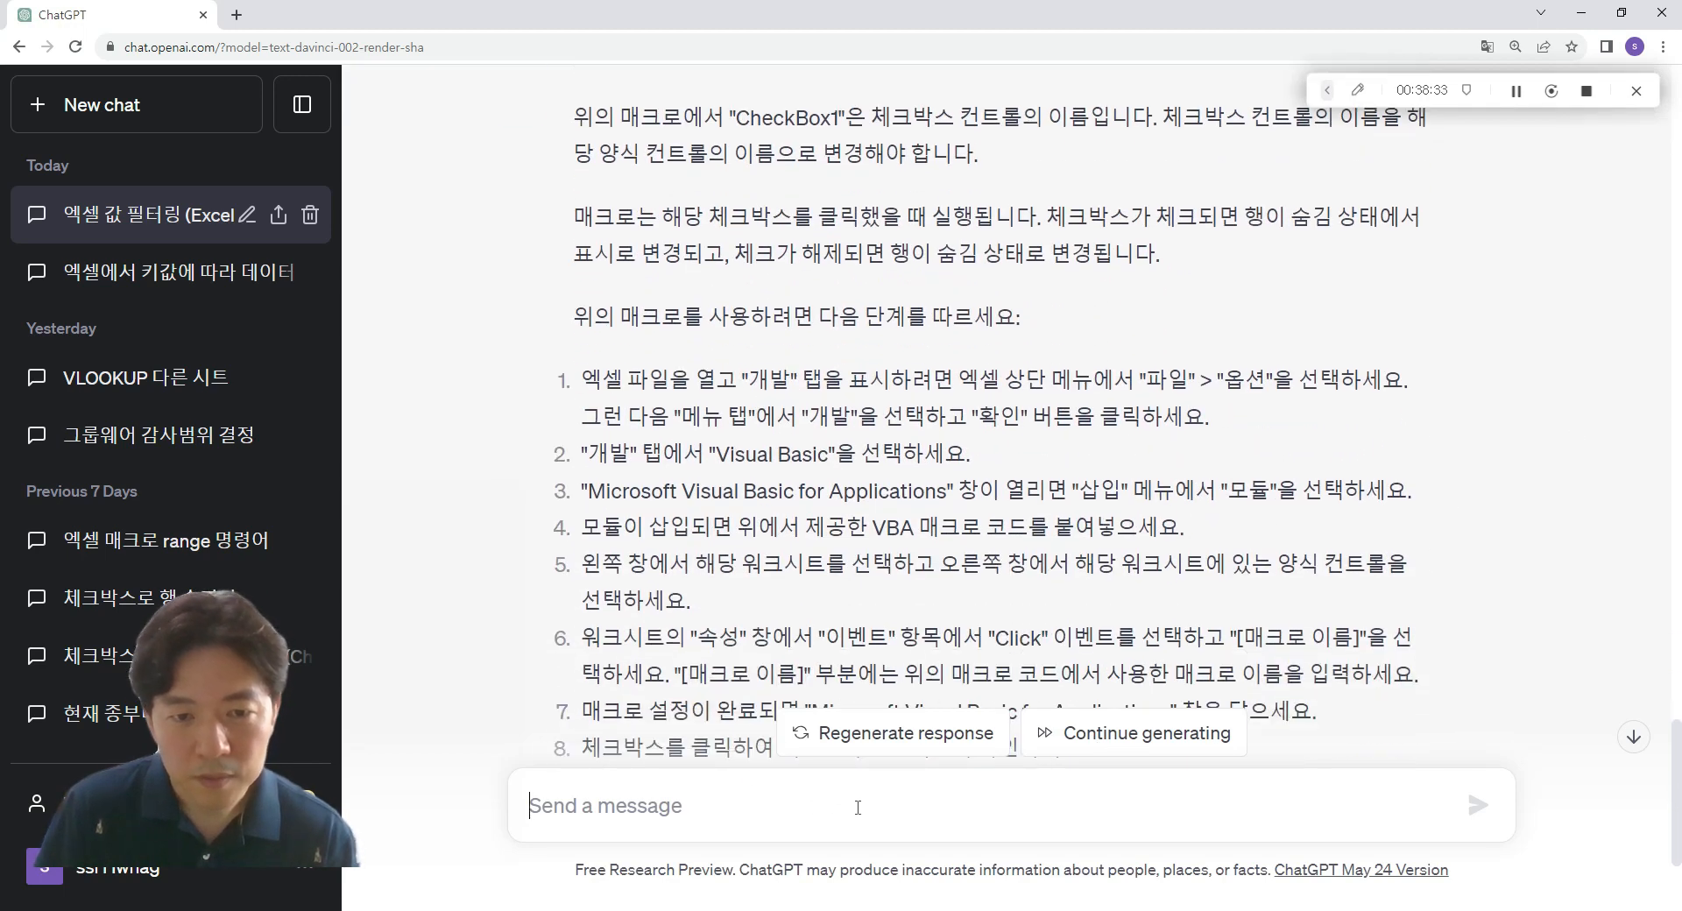
type("엑셀")
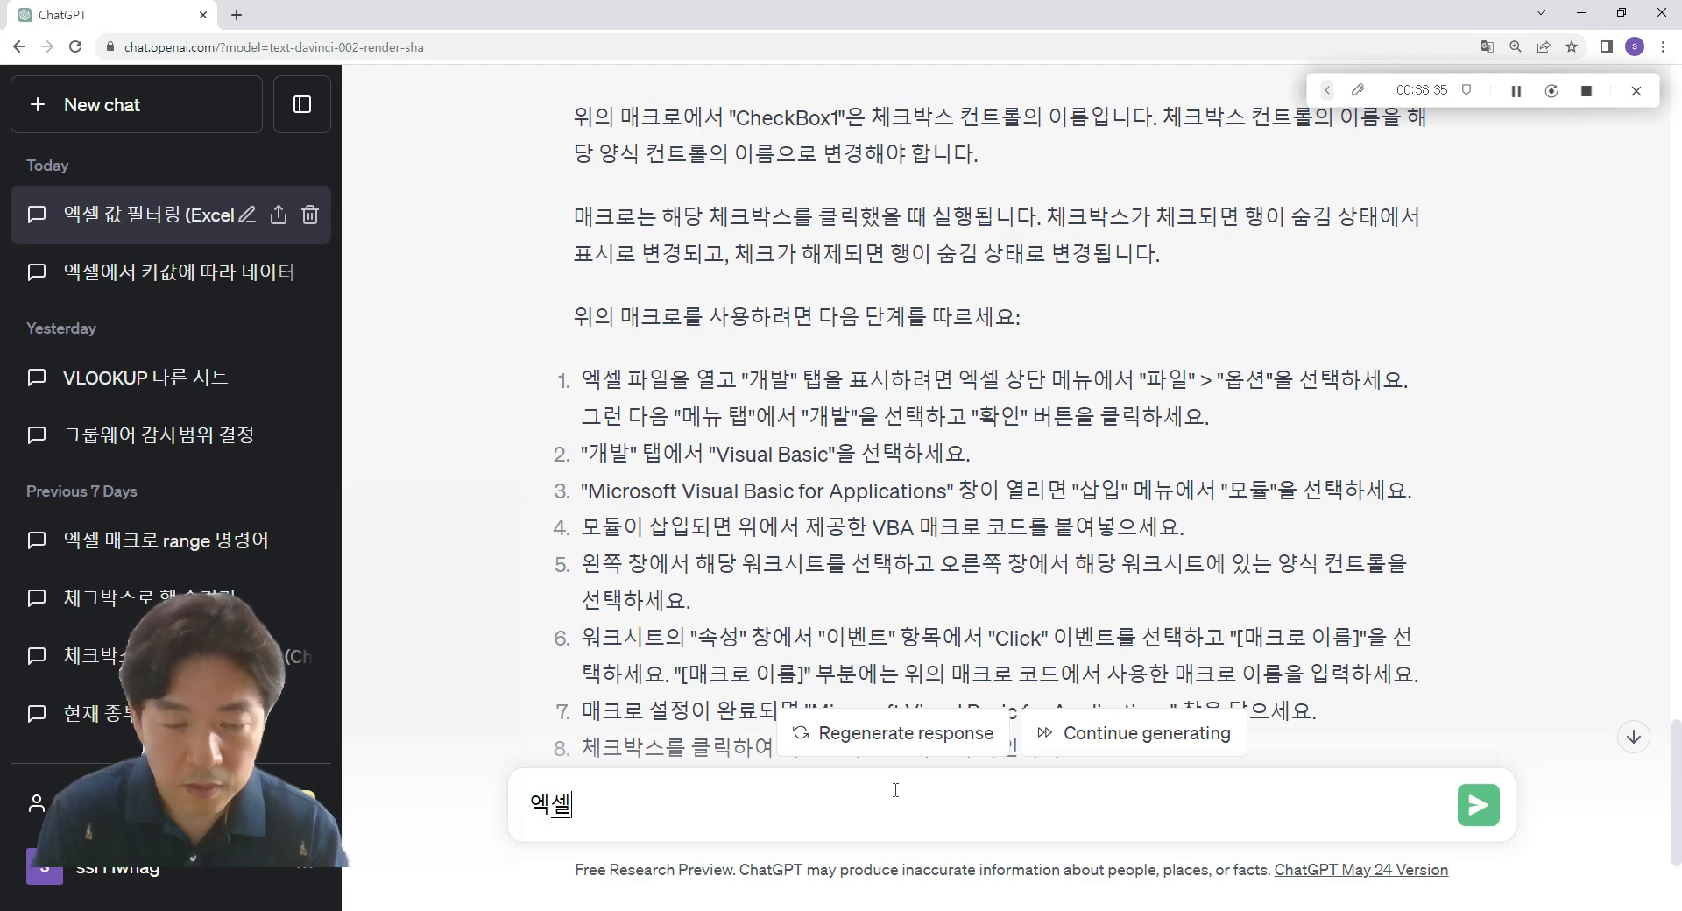
type(" 매크로에서")
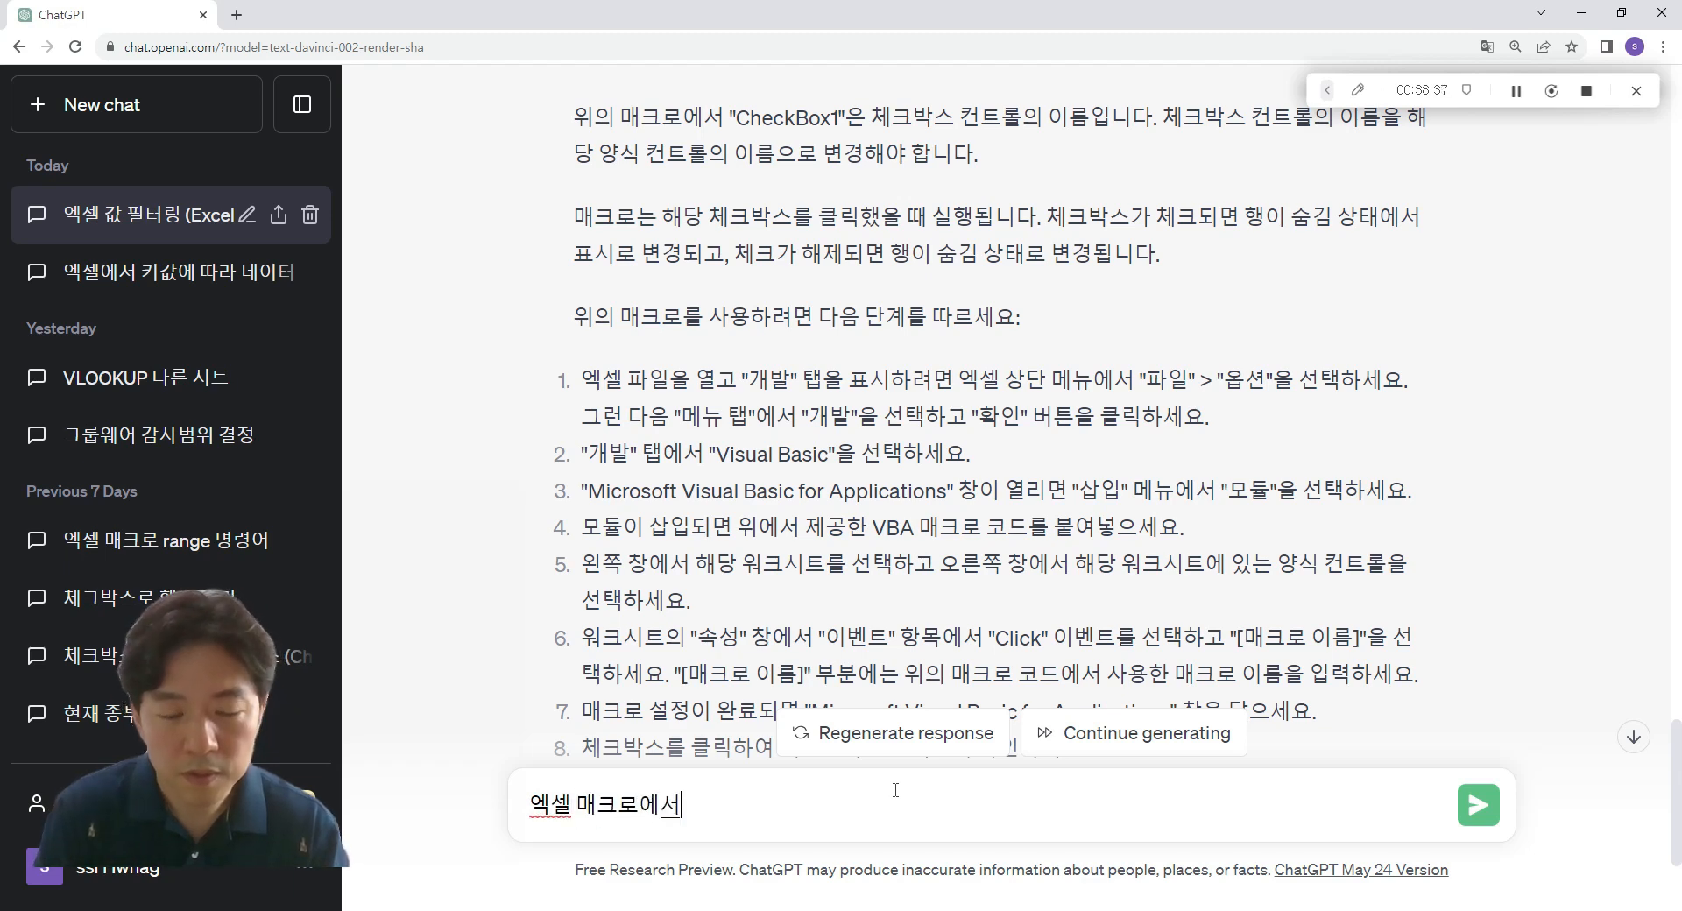
key("alt+Tab")
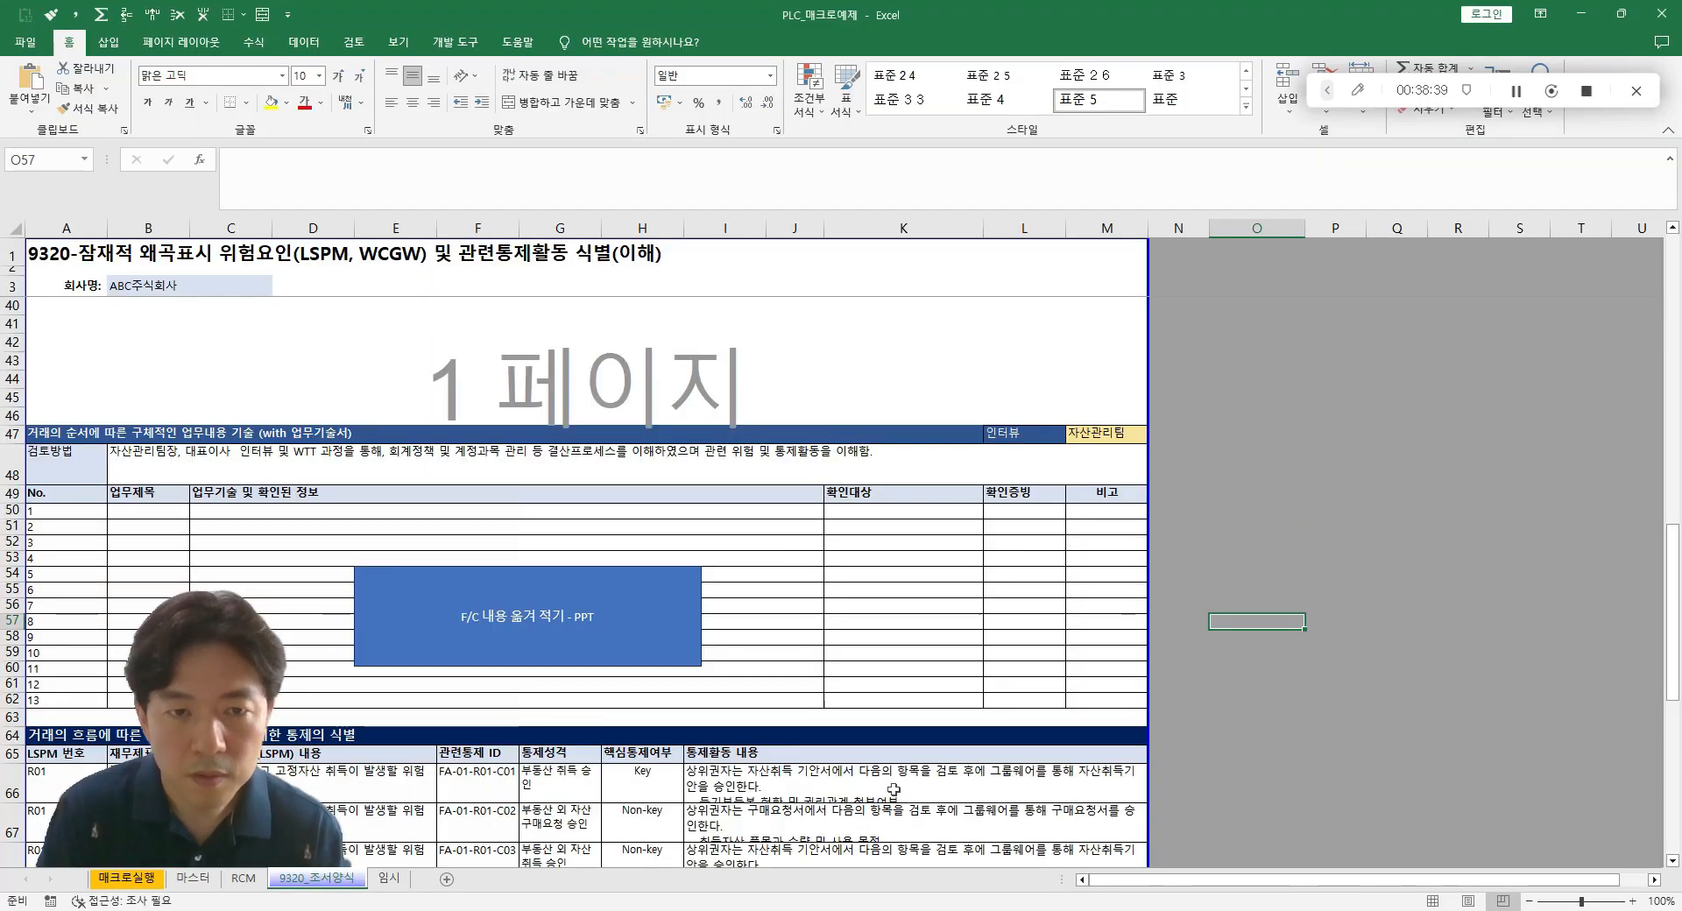
scroll(894, 789, "down", 5)
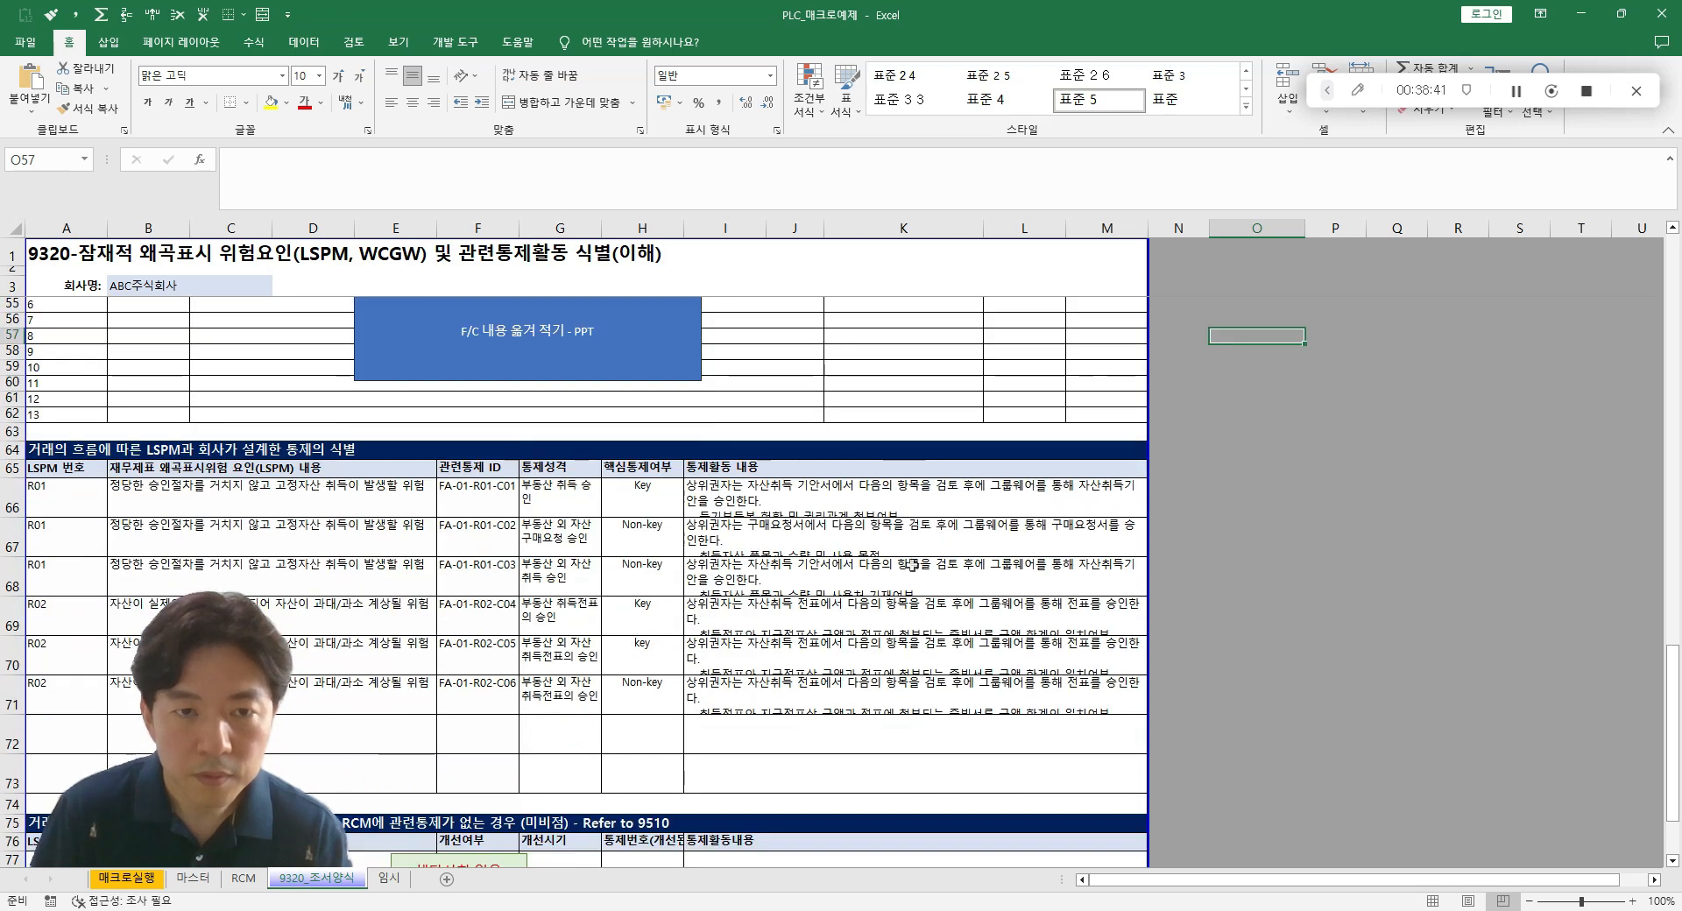
key("alt+Tab")
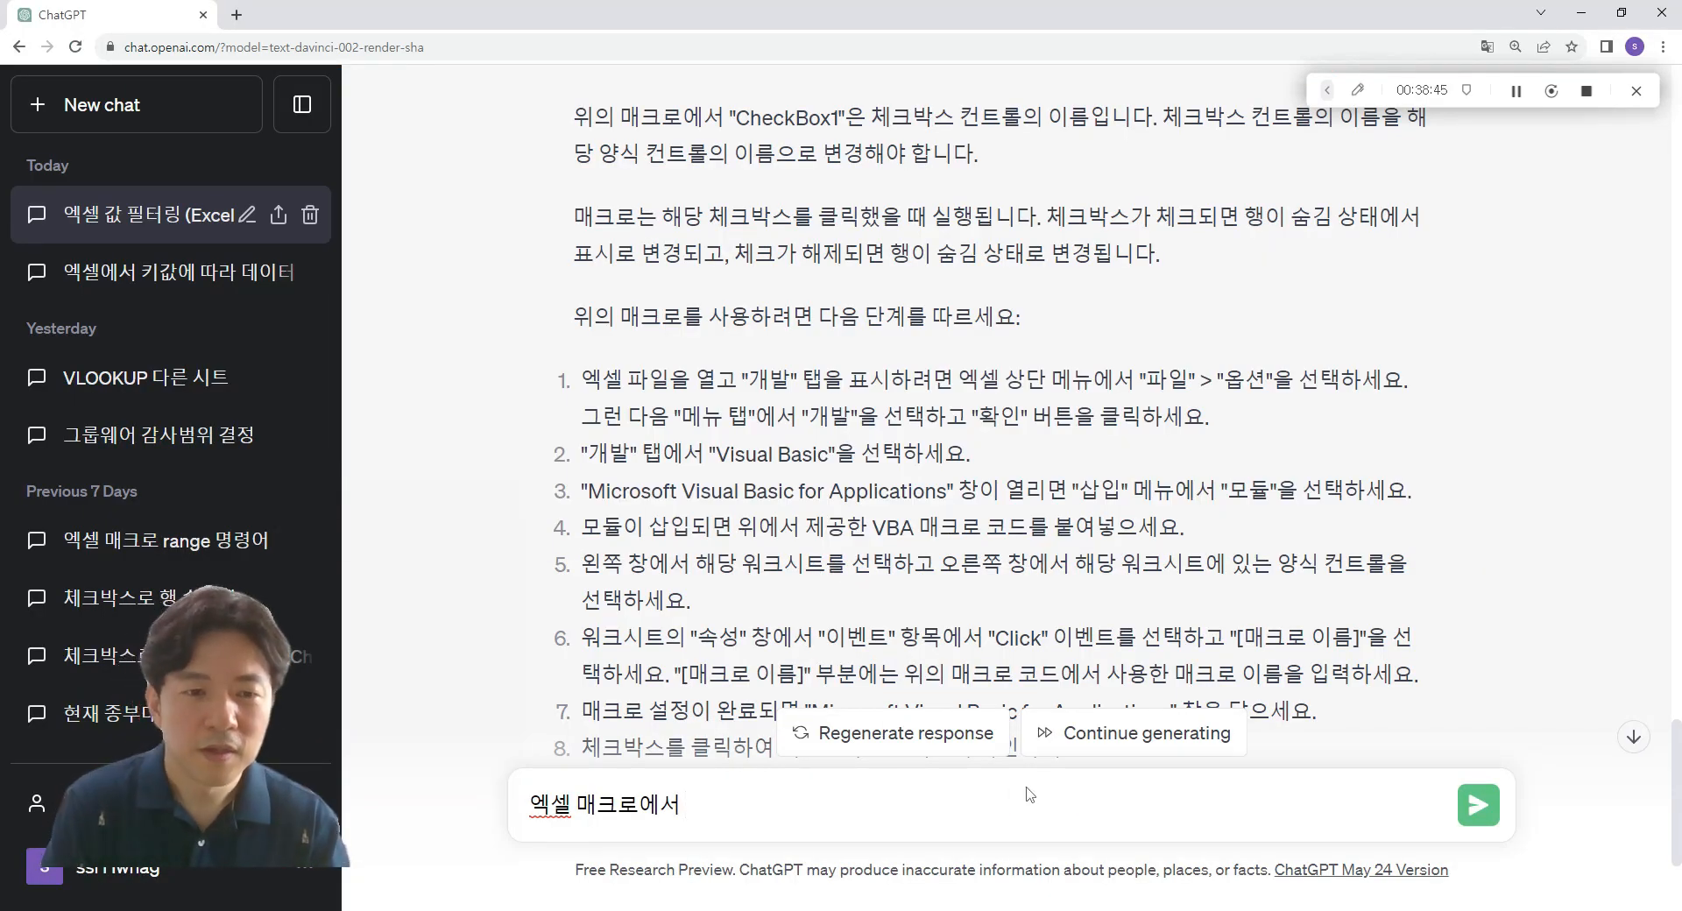
type("특정 범위르")
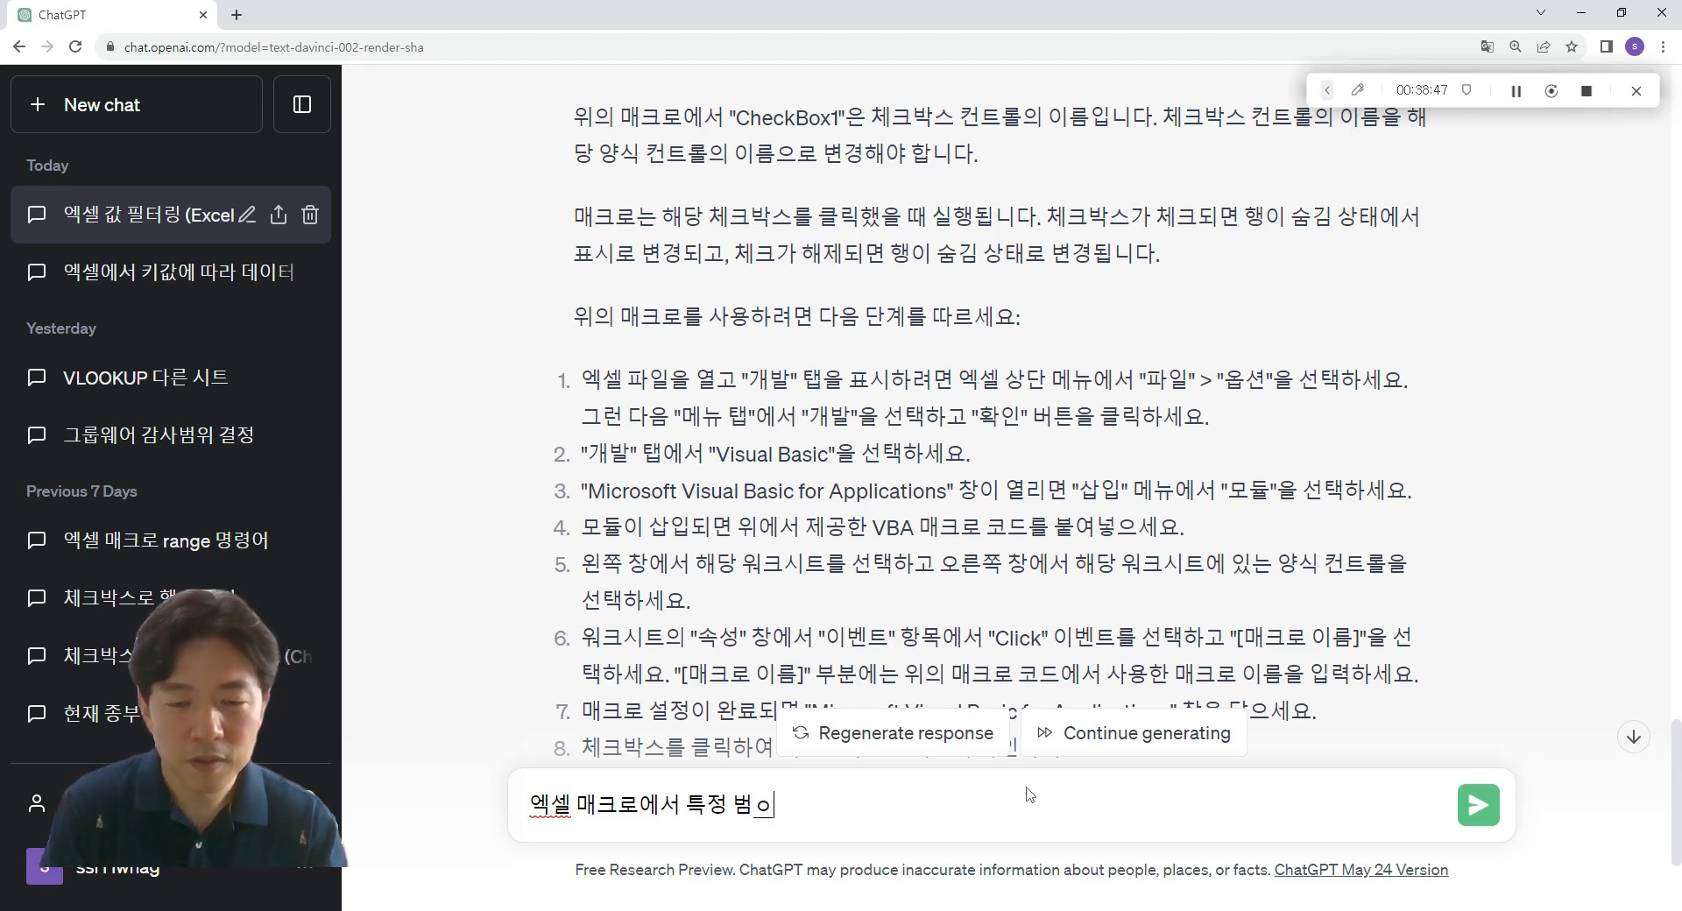
type("를 값복사")
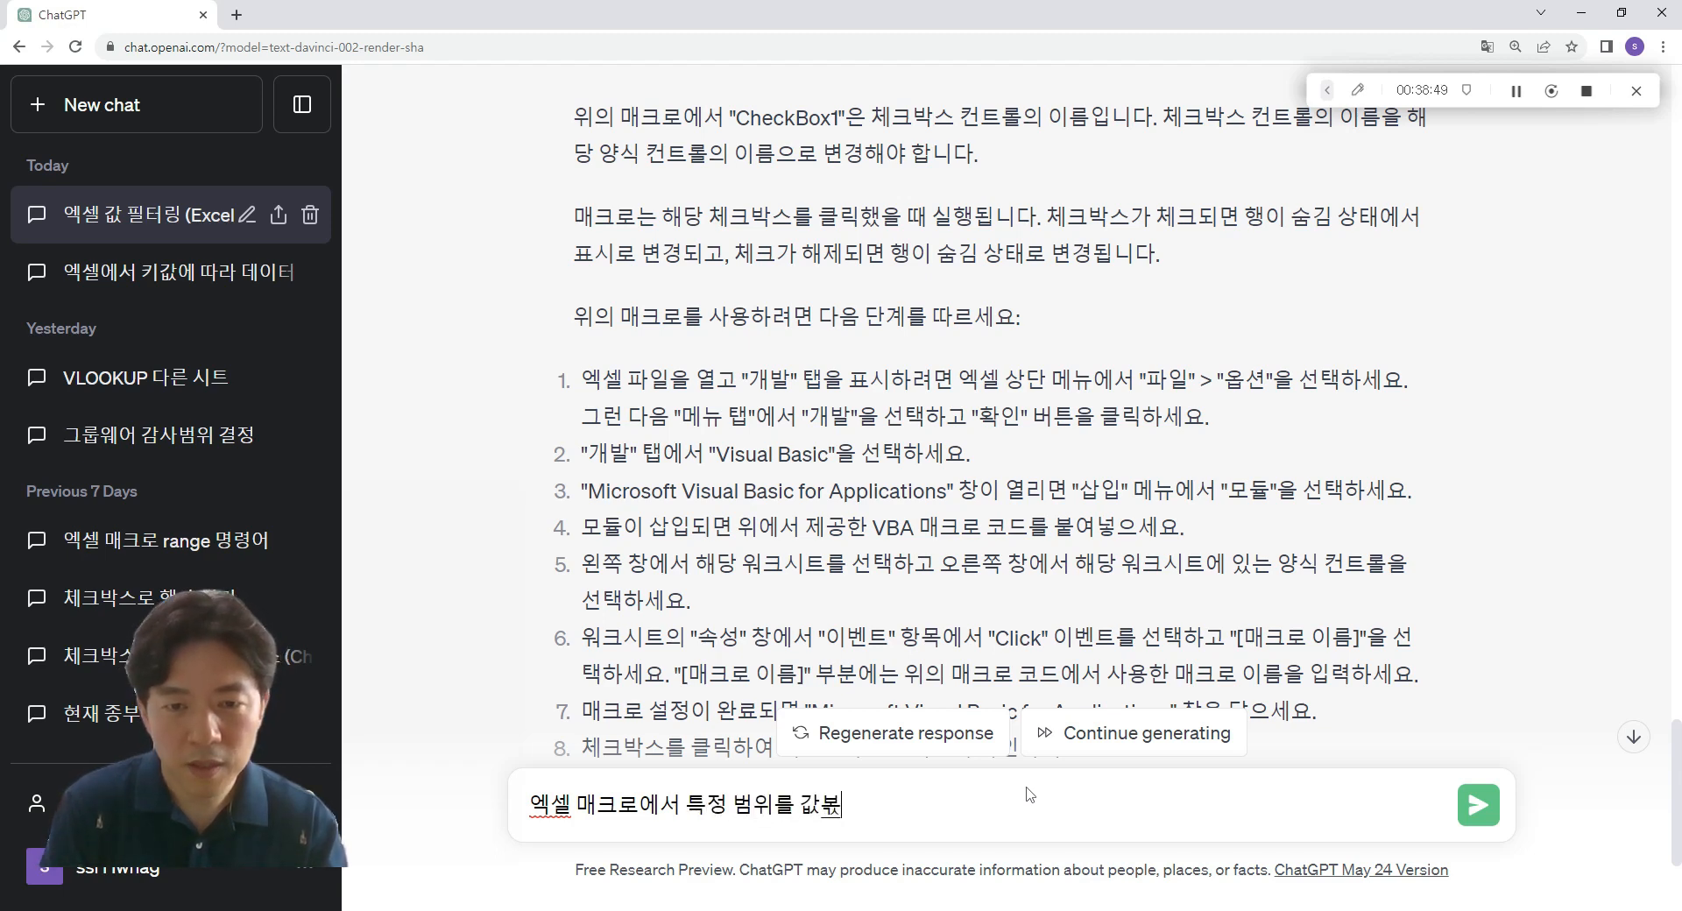
type("하느")
type("매크로를")
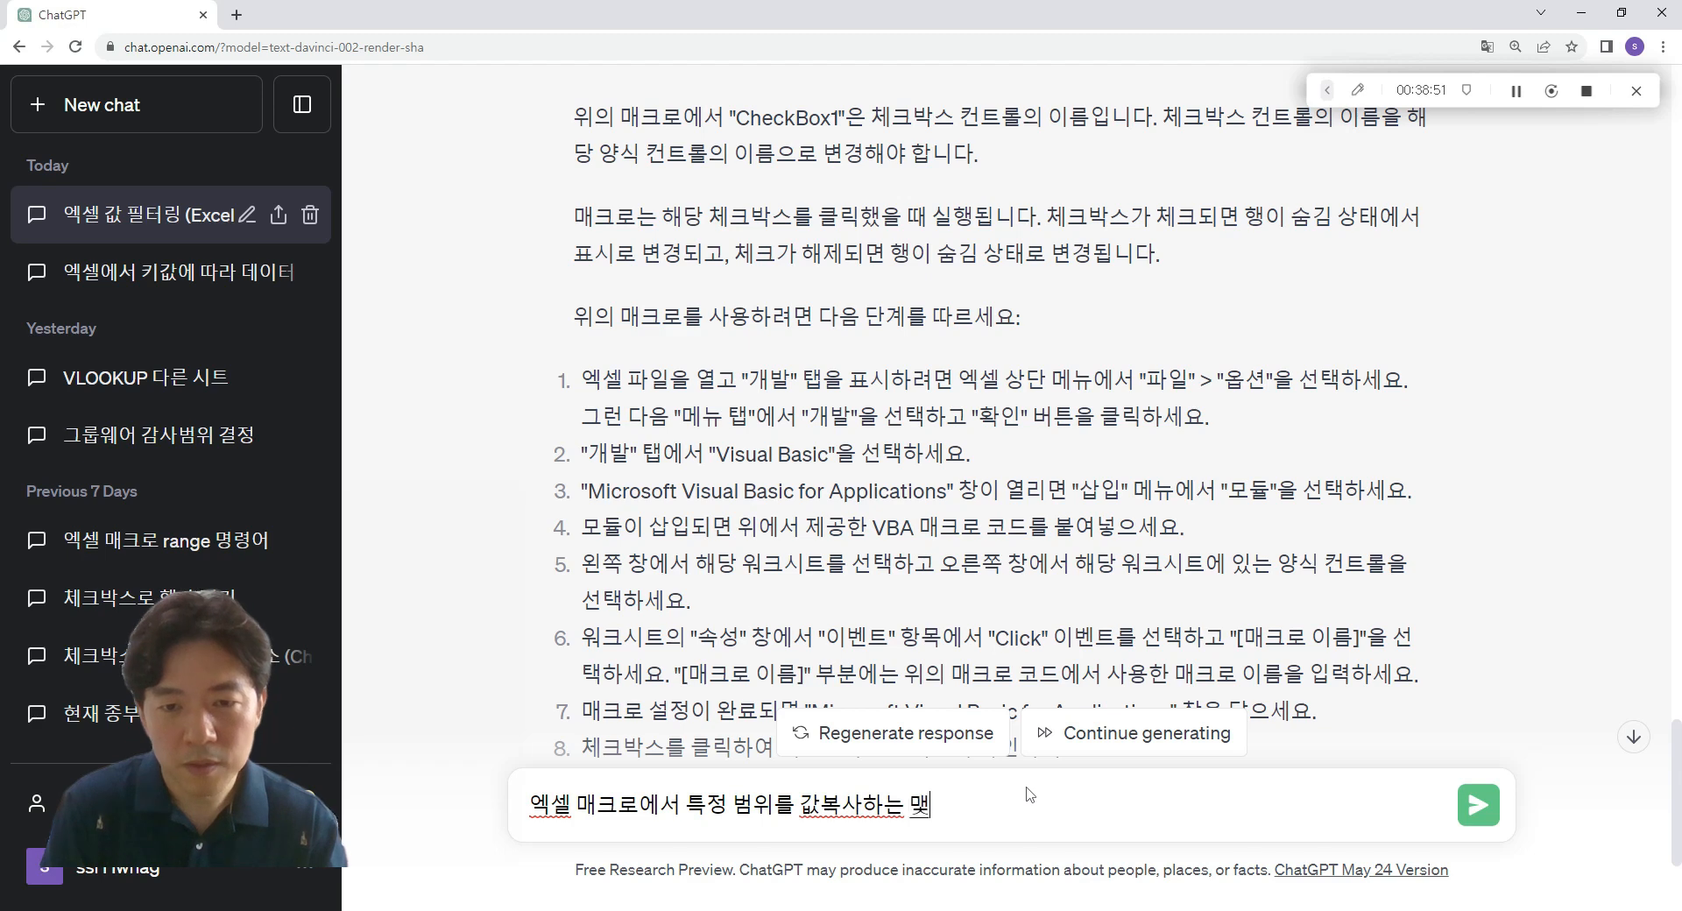
type(" 알려줘")
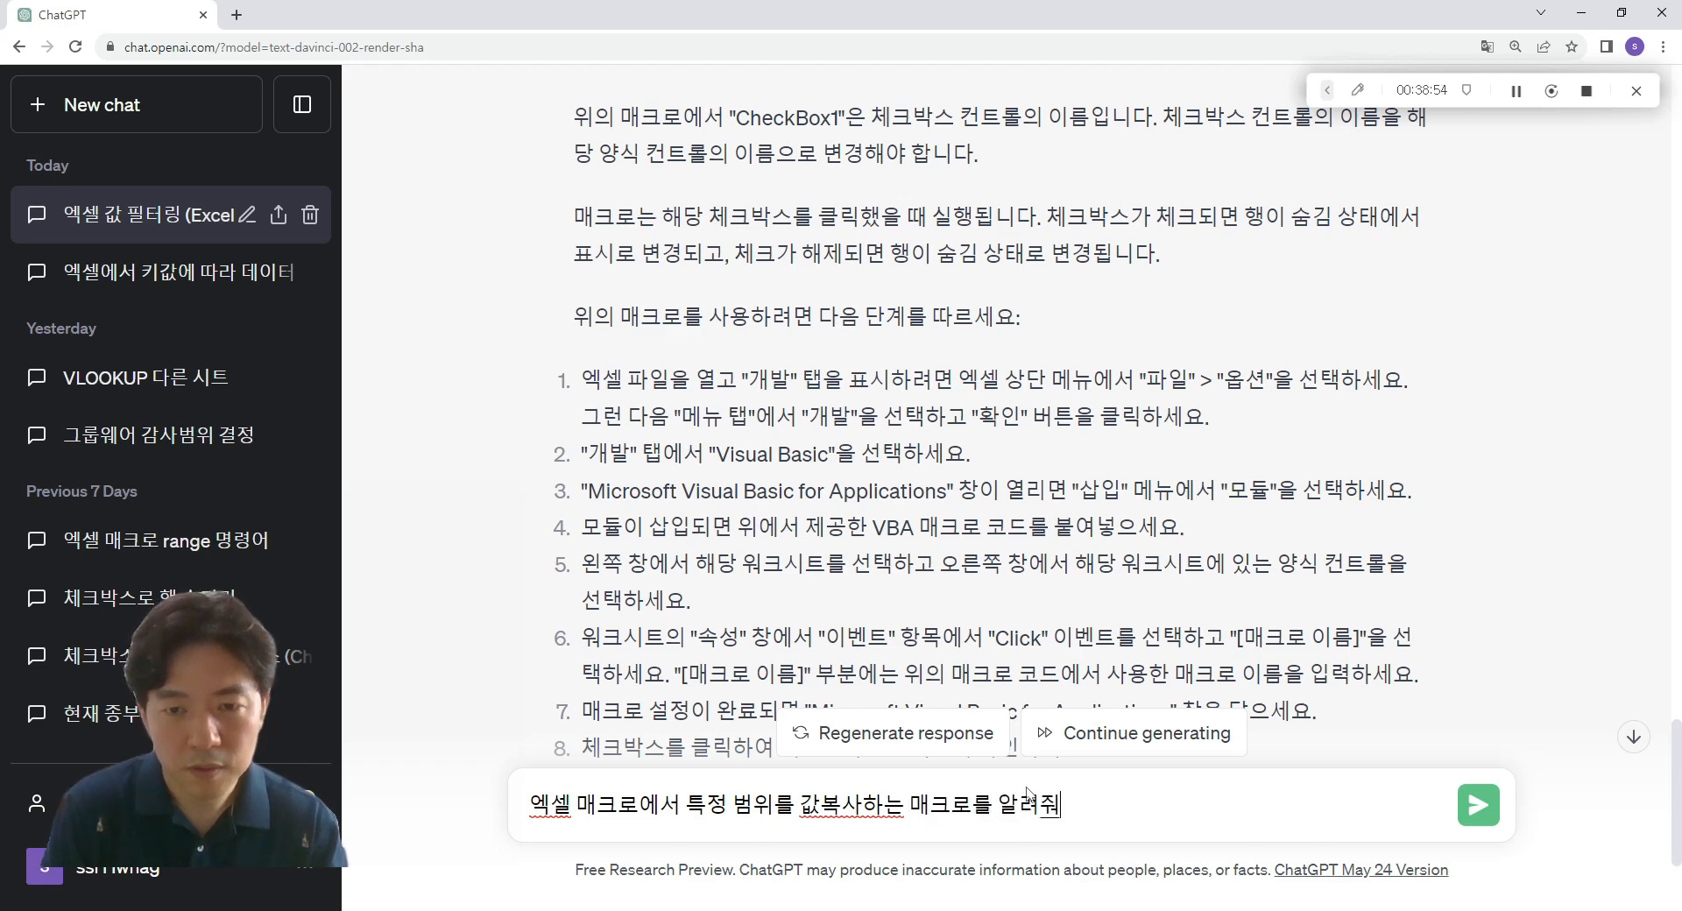
key("Return")
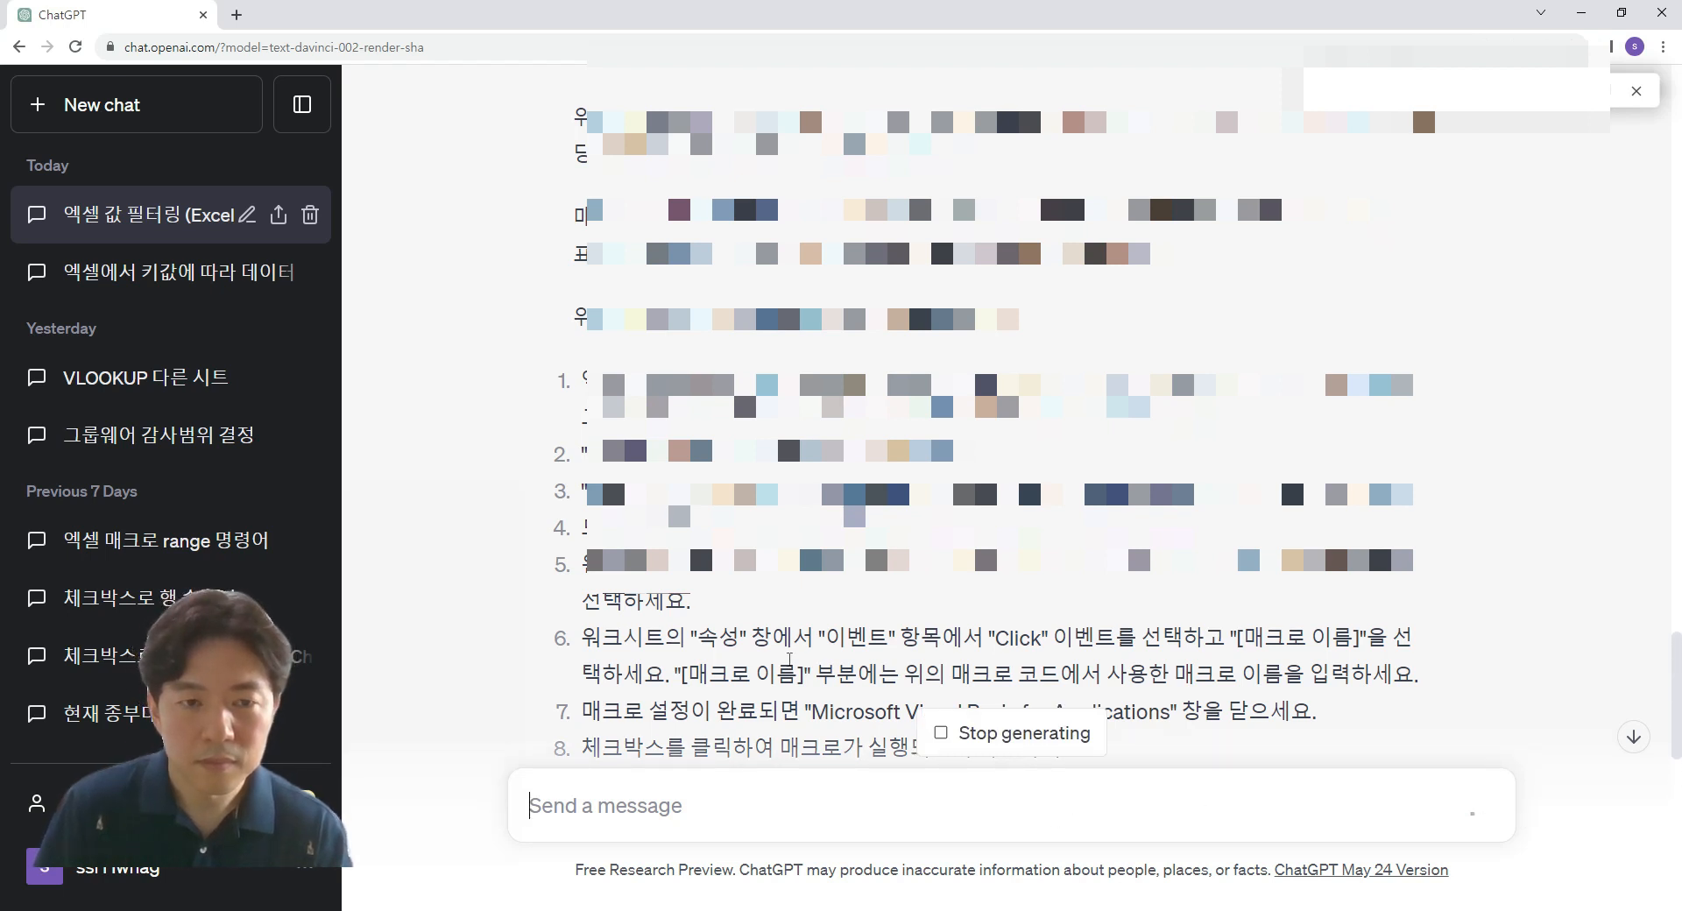
left_click(406, 910)
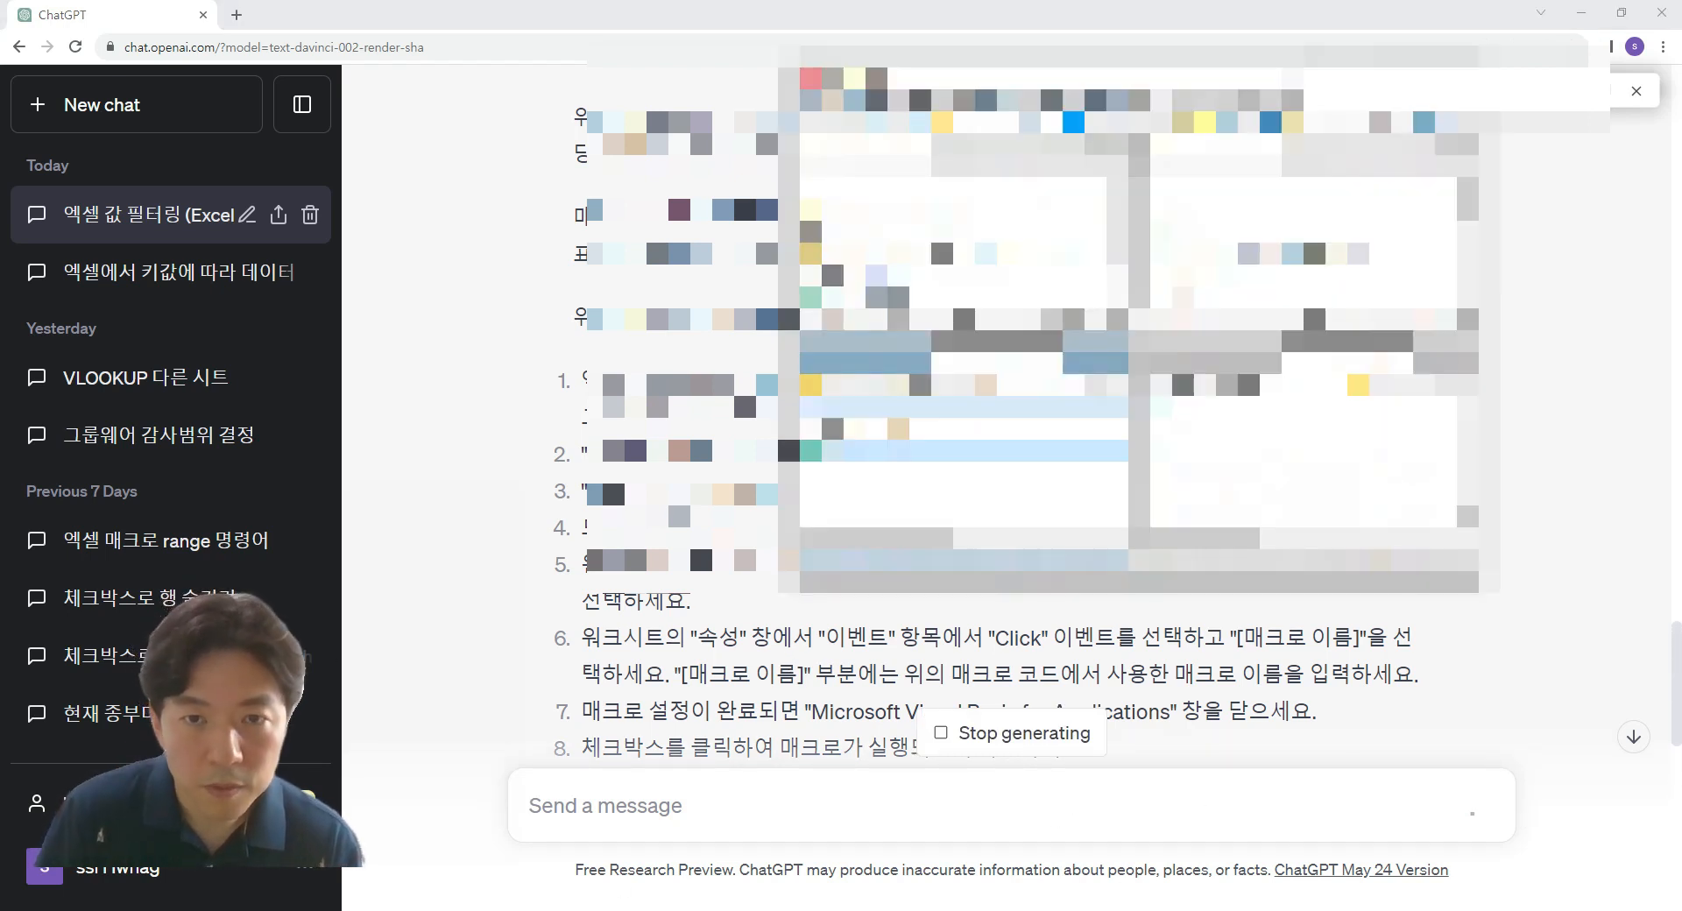
left_click(898, 428)
left_click(833, 123)
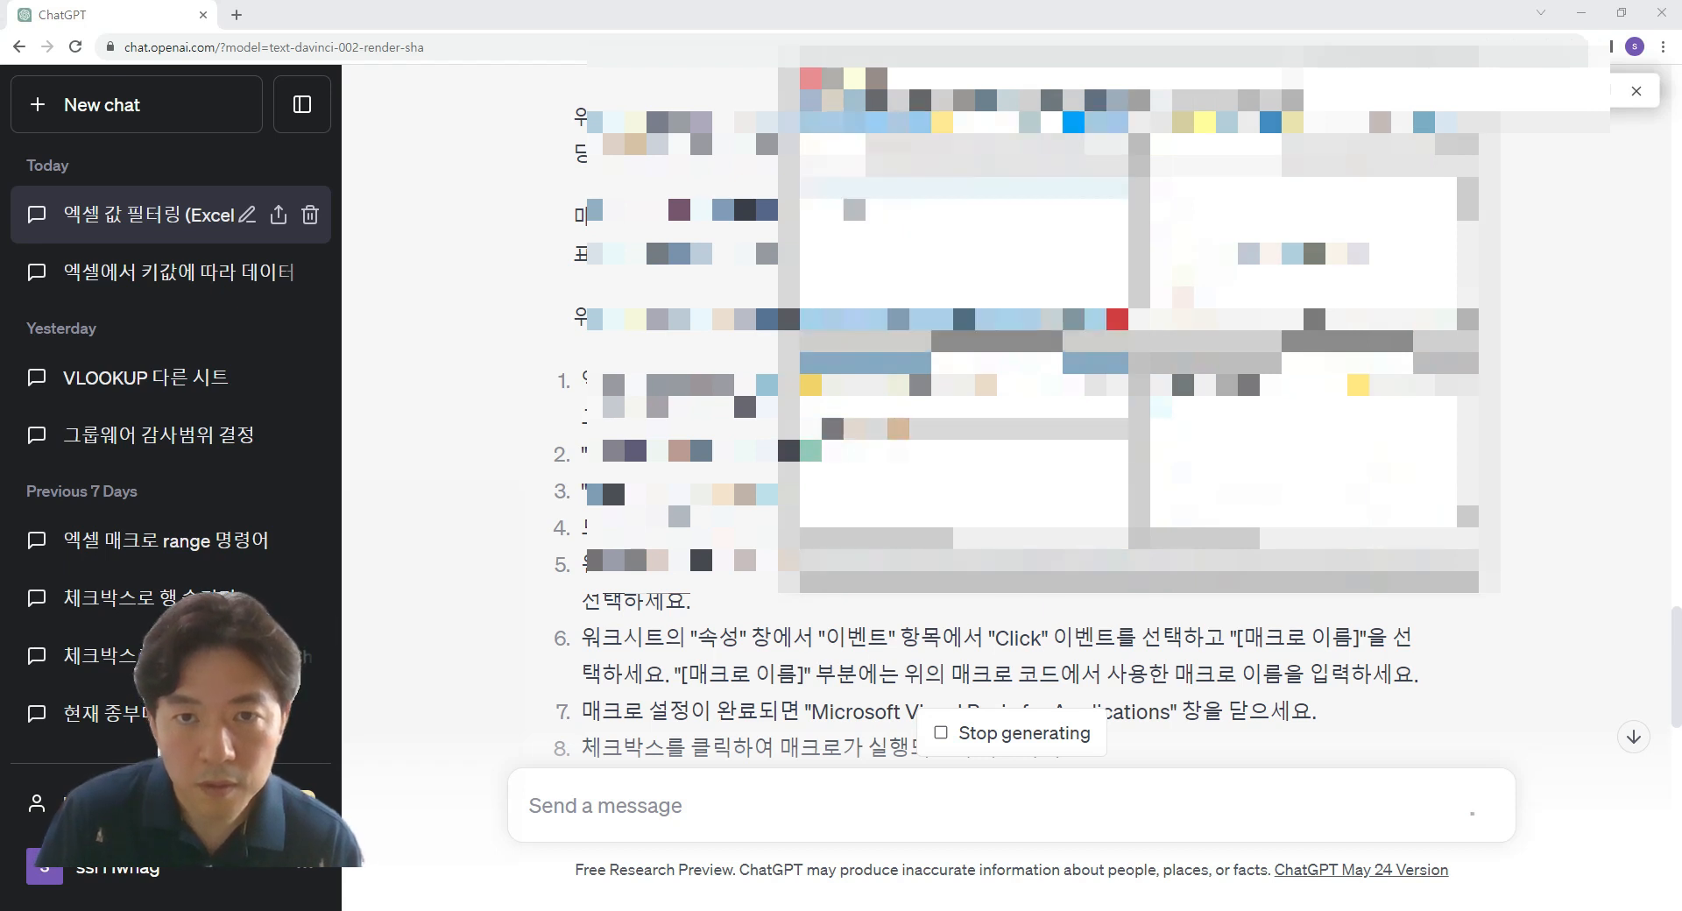
left_click(876, 429)
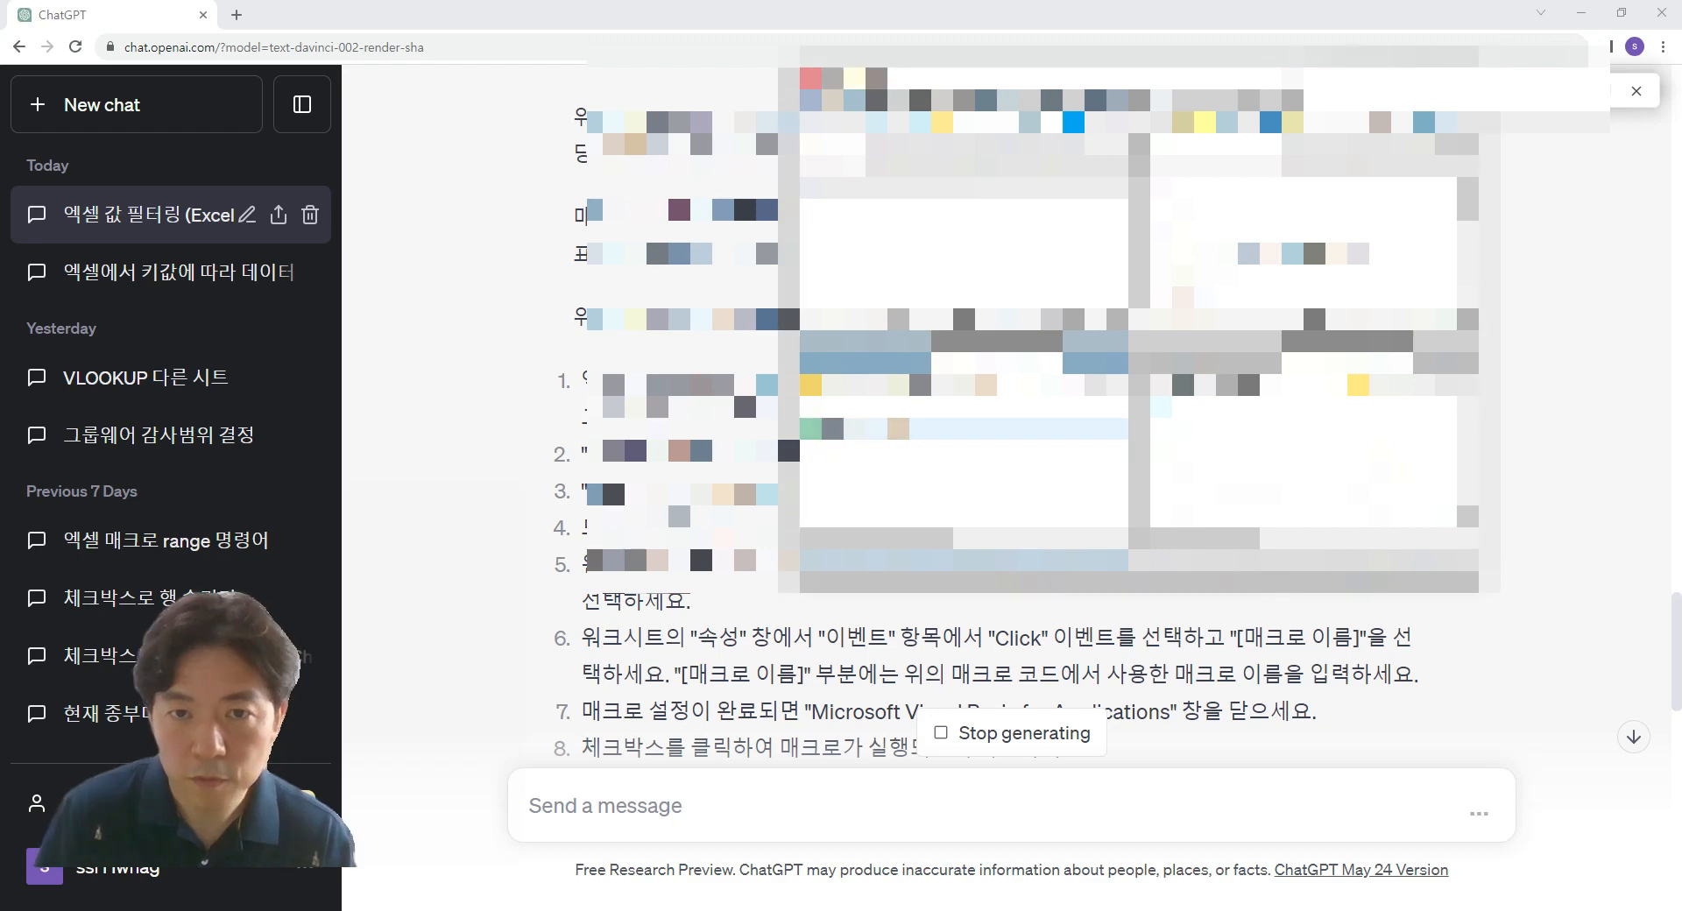
key("alt+Tab")
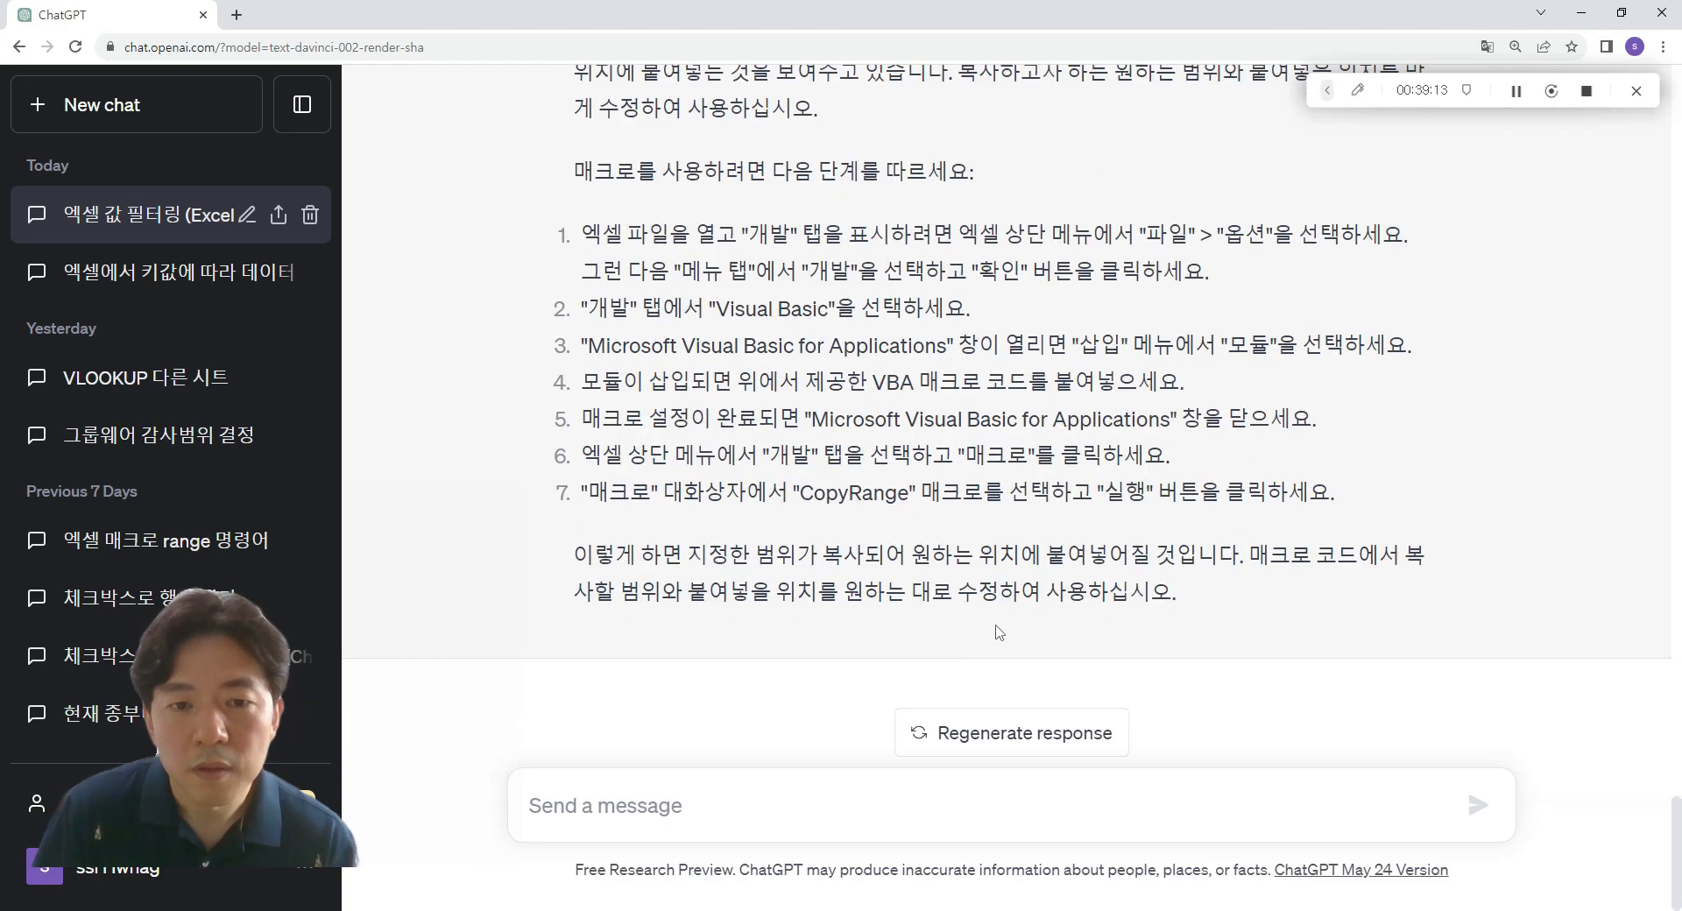
- Examine the answer's CopyRange macro and its explanation of the sourceRange and targetRange variables
left_click_drag(1676, 841, 1679, 725)
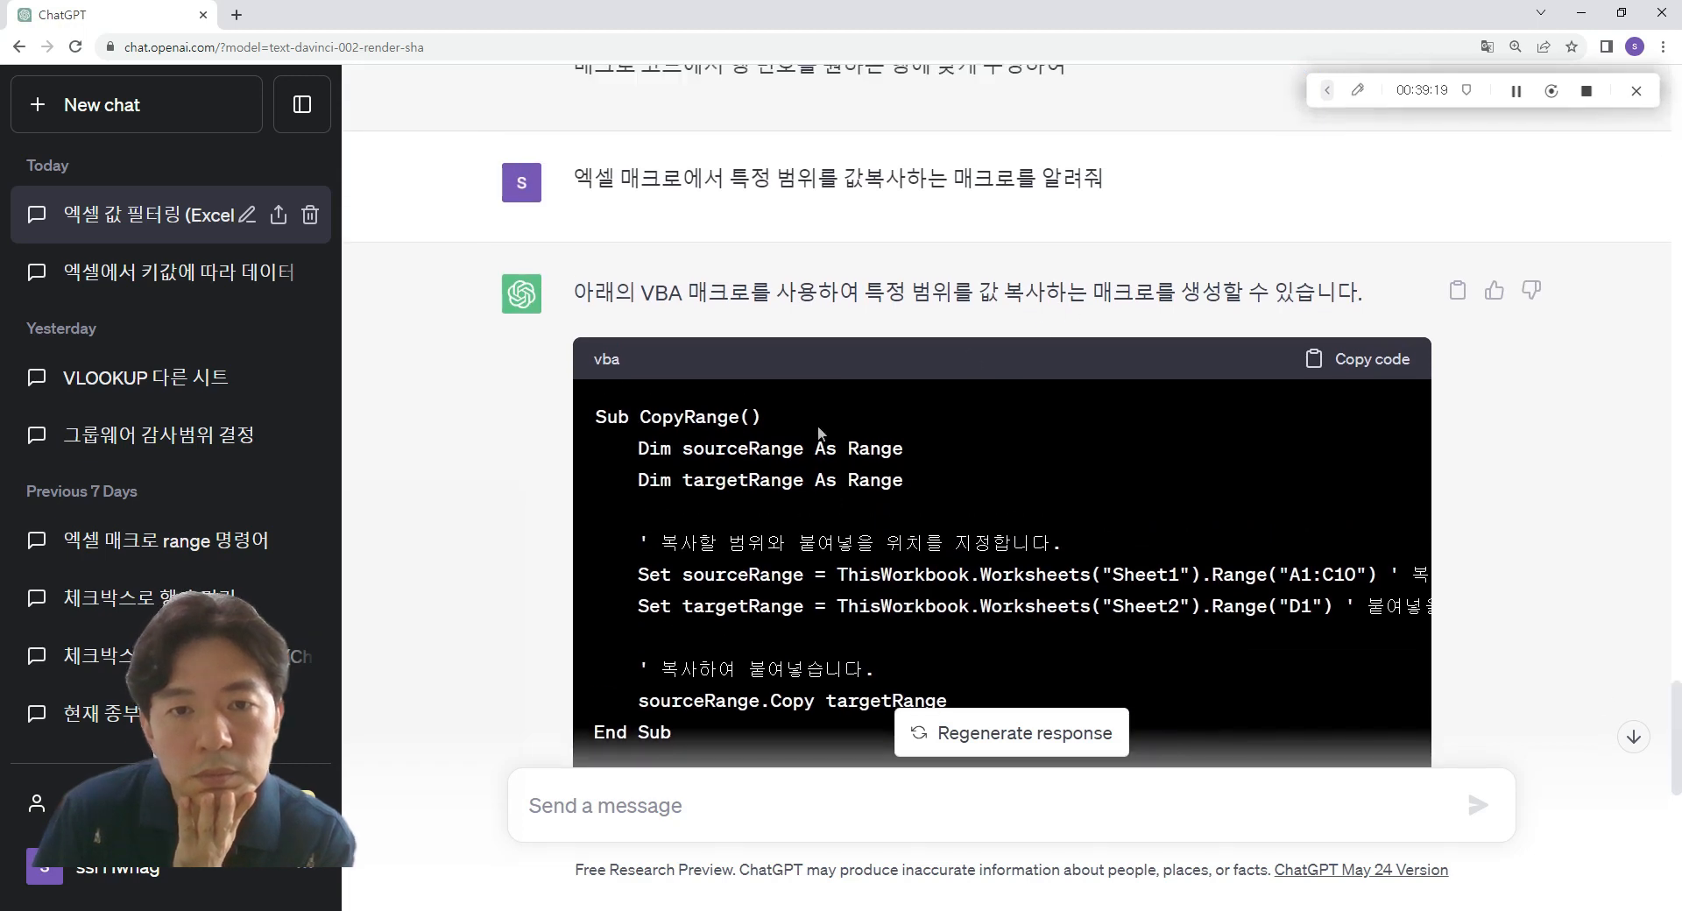
scroll(680, 467, "down", 3)
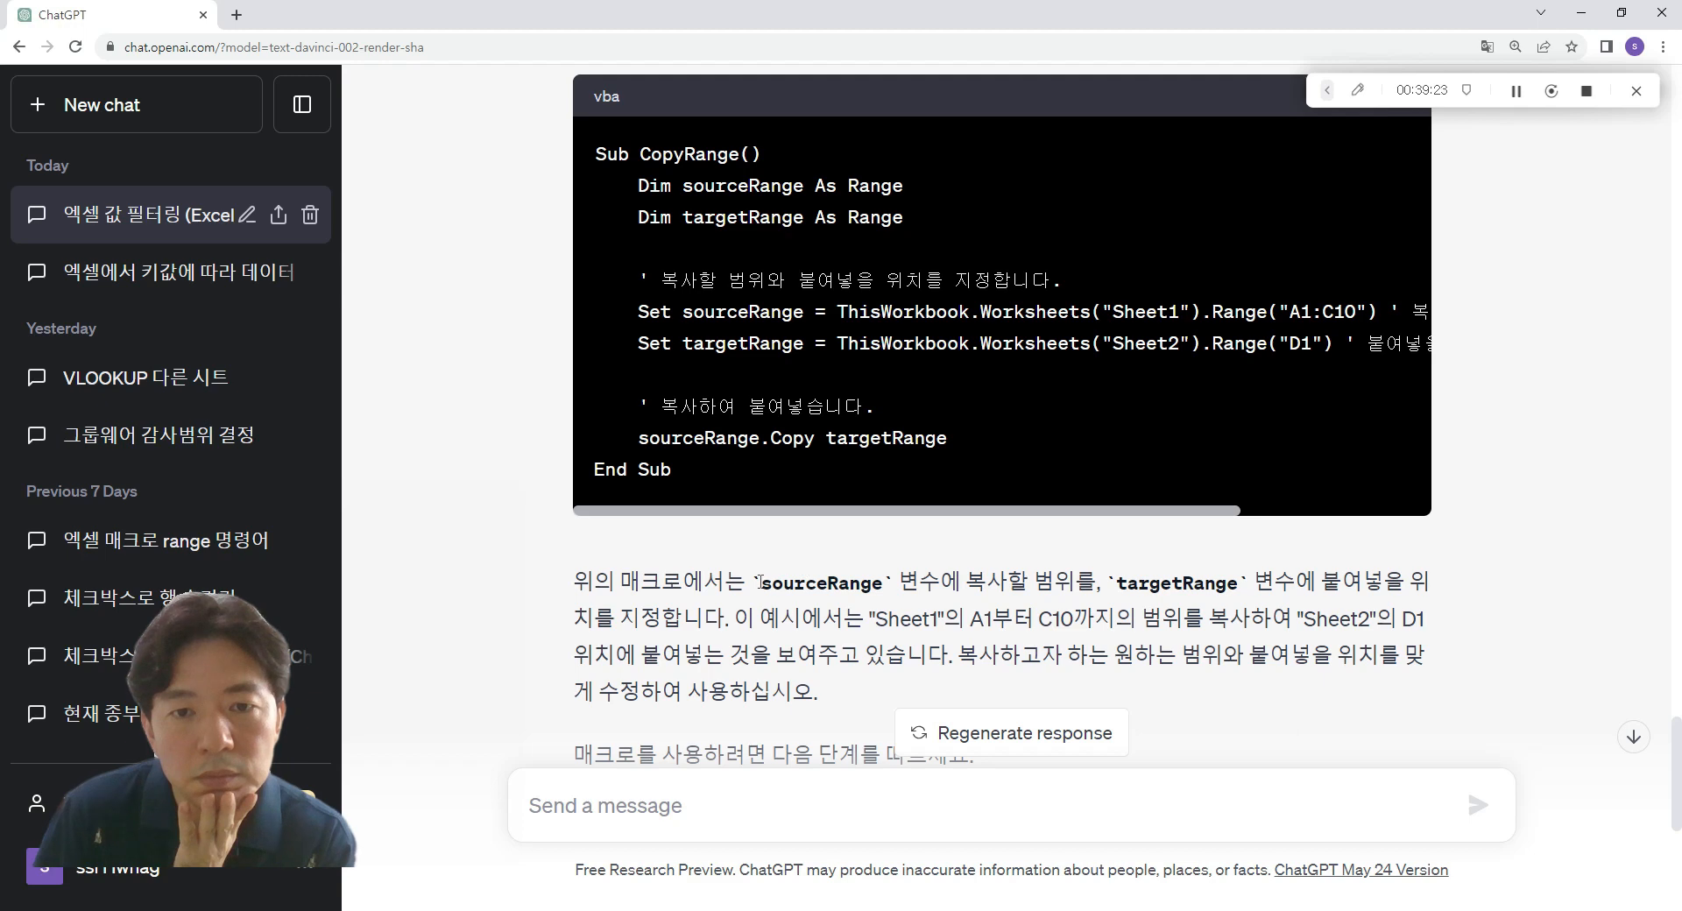
left_click_drag(761, 584, 965, 581)
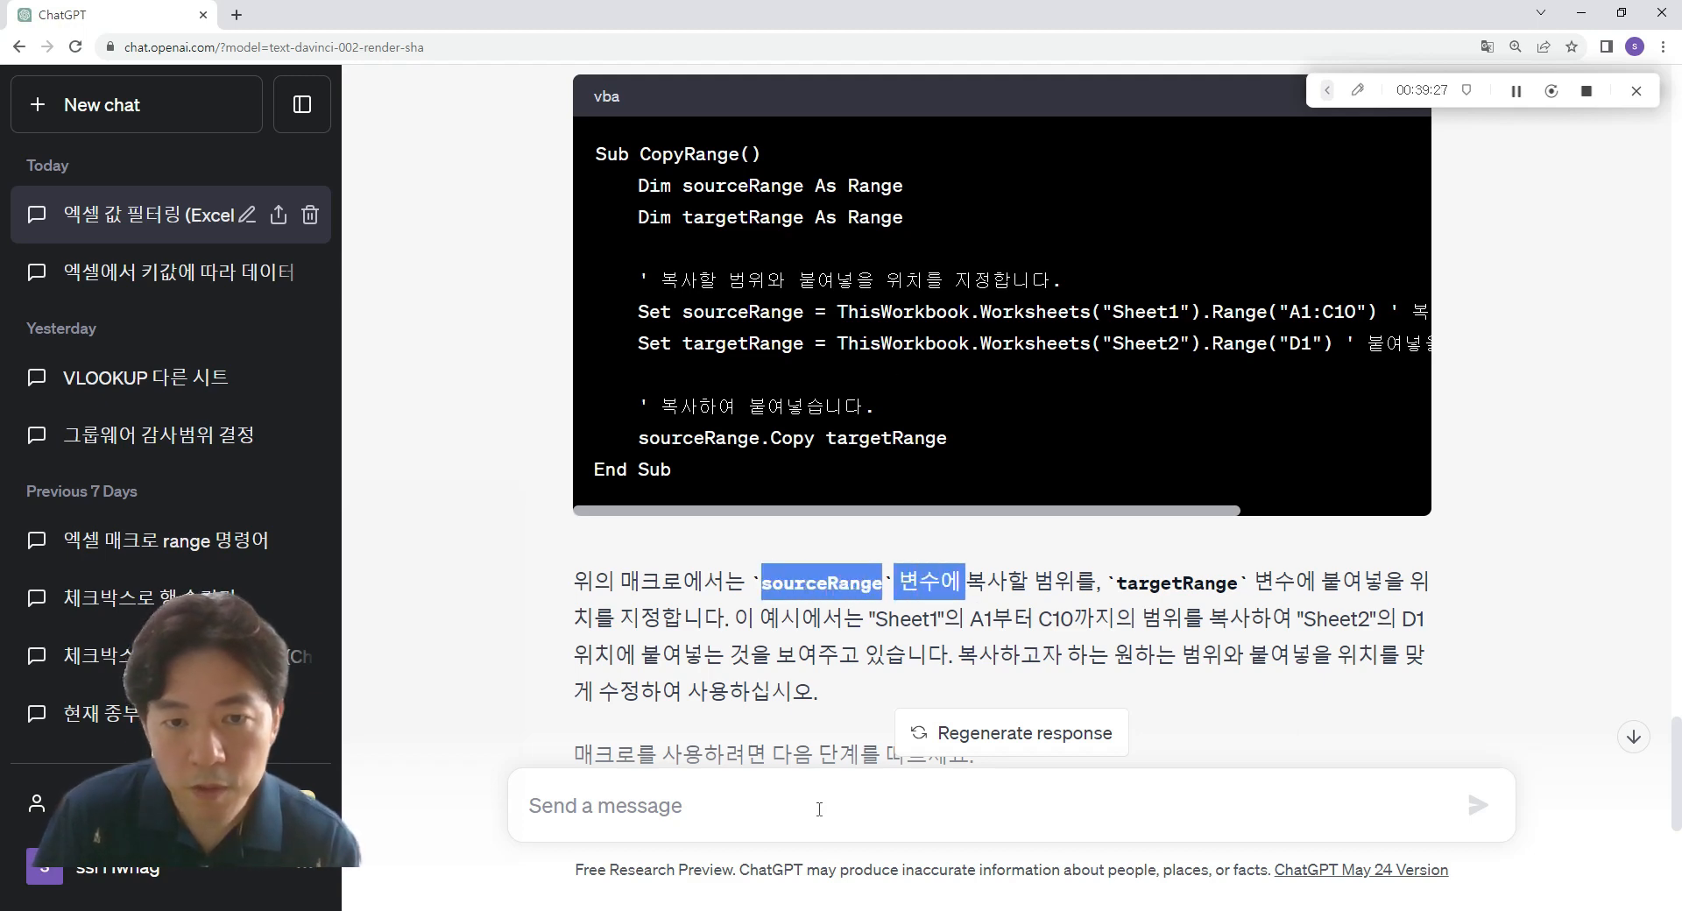
- Ask the follow-up question "상기 질의에서 변수 지정안하고 값복사하는 방법을 알려줄 수 있니?"
left_click(698, 830)
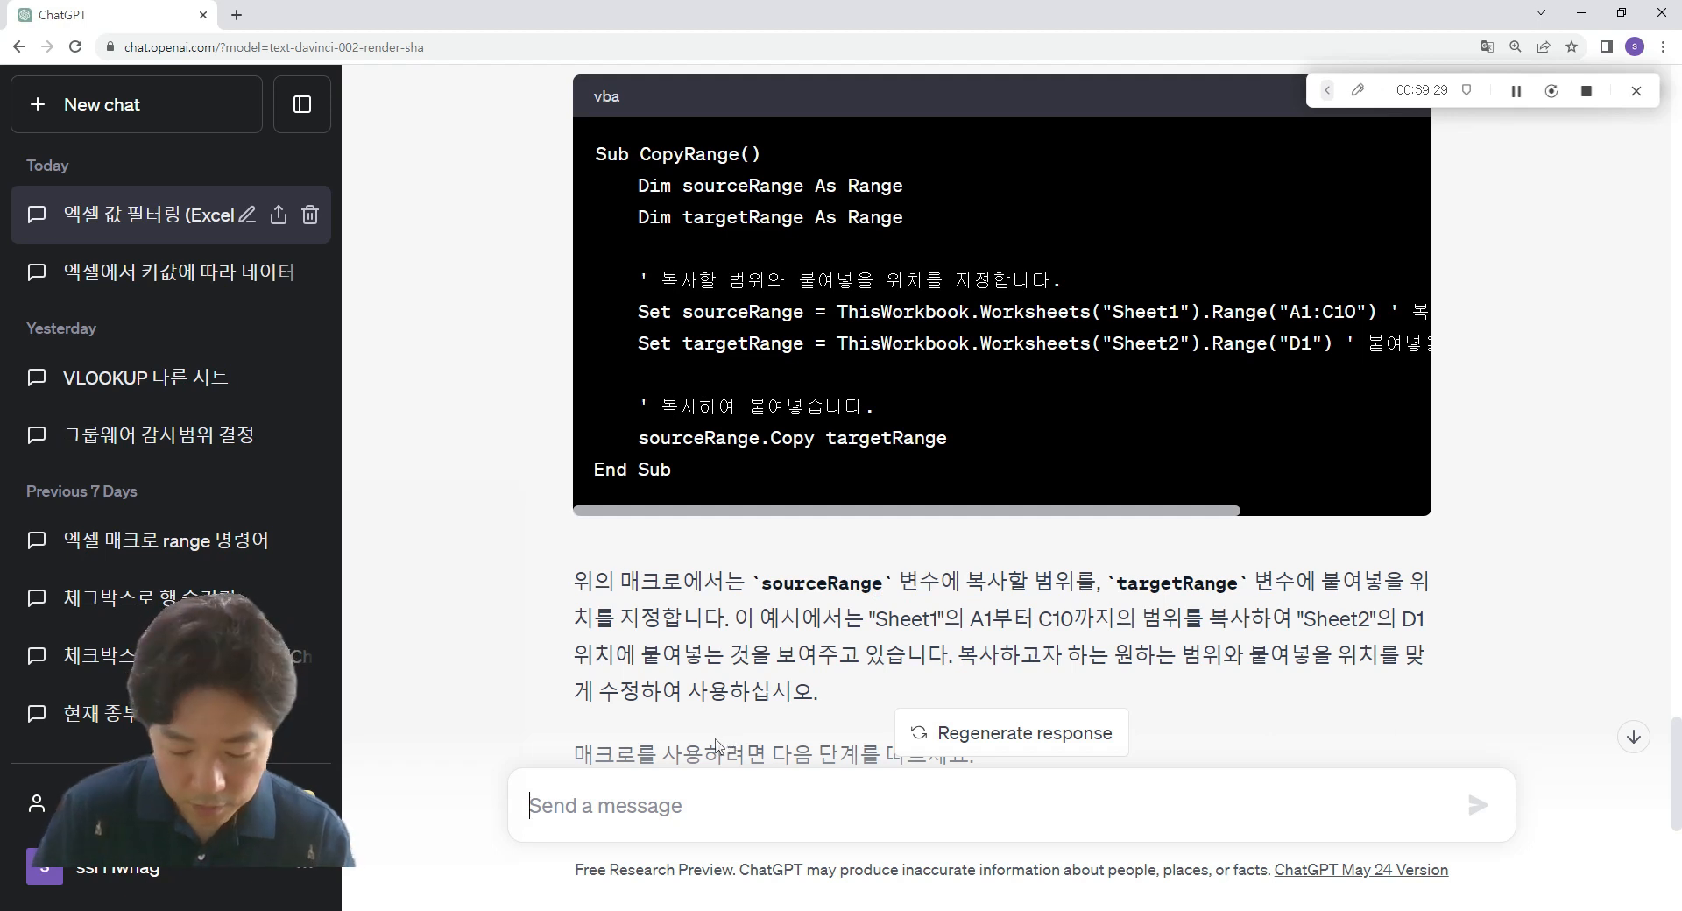
type("상기 질의엣")
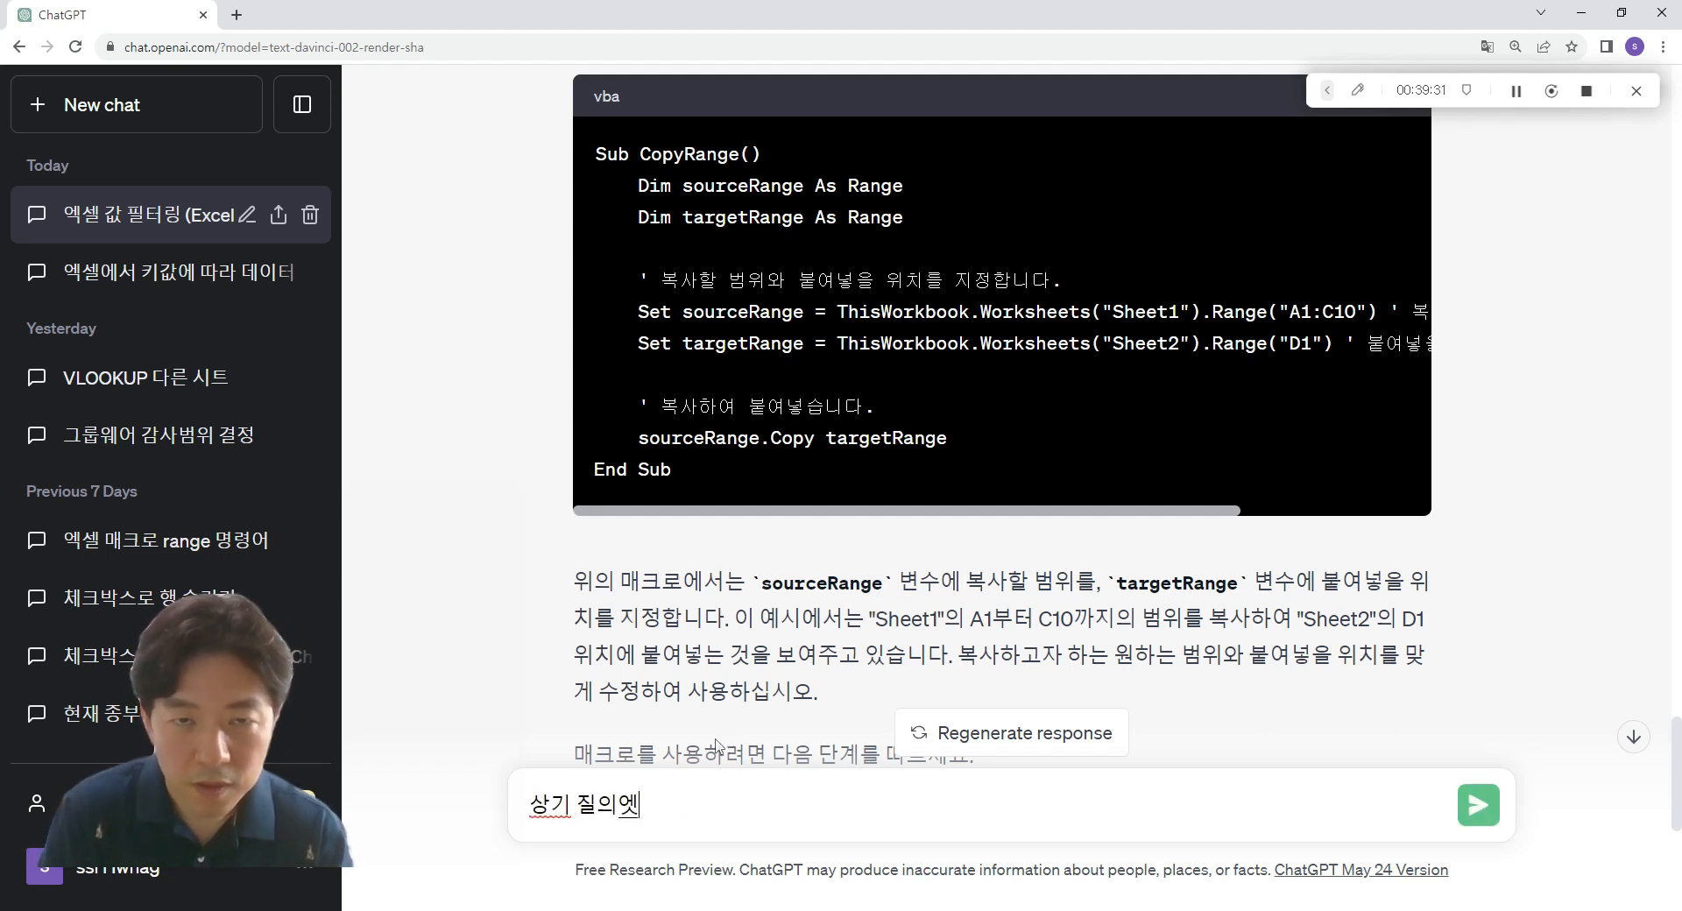
key("BackSpace")
type("에서 변수 지정")
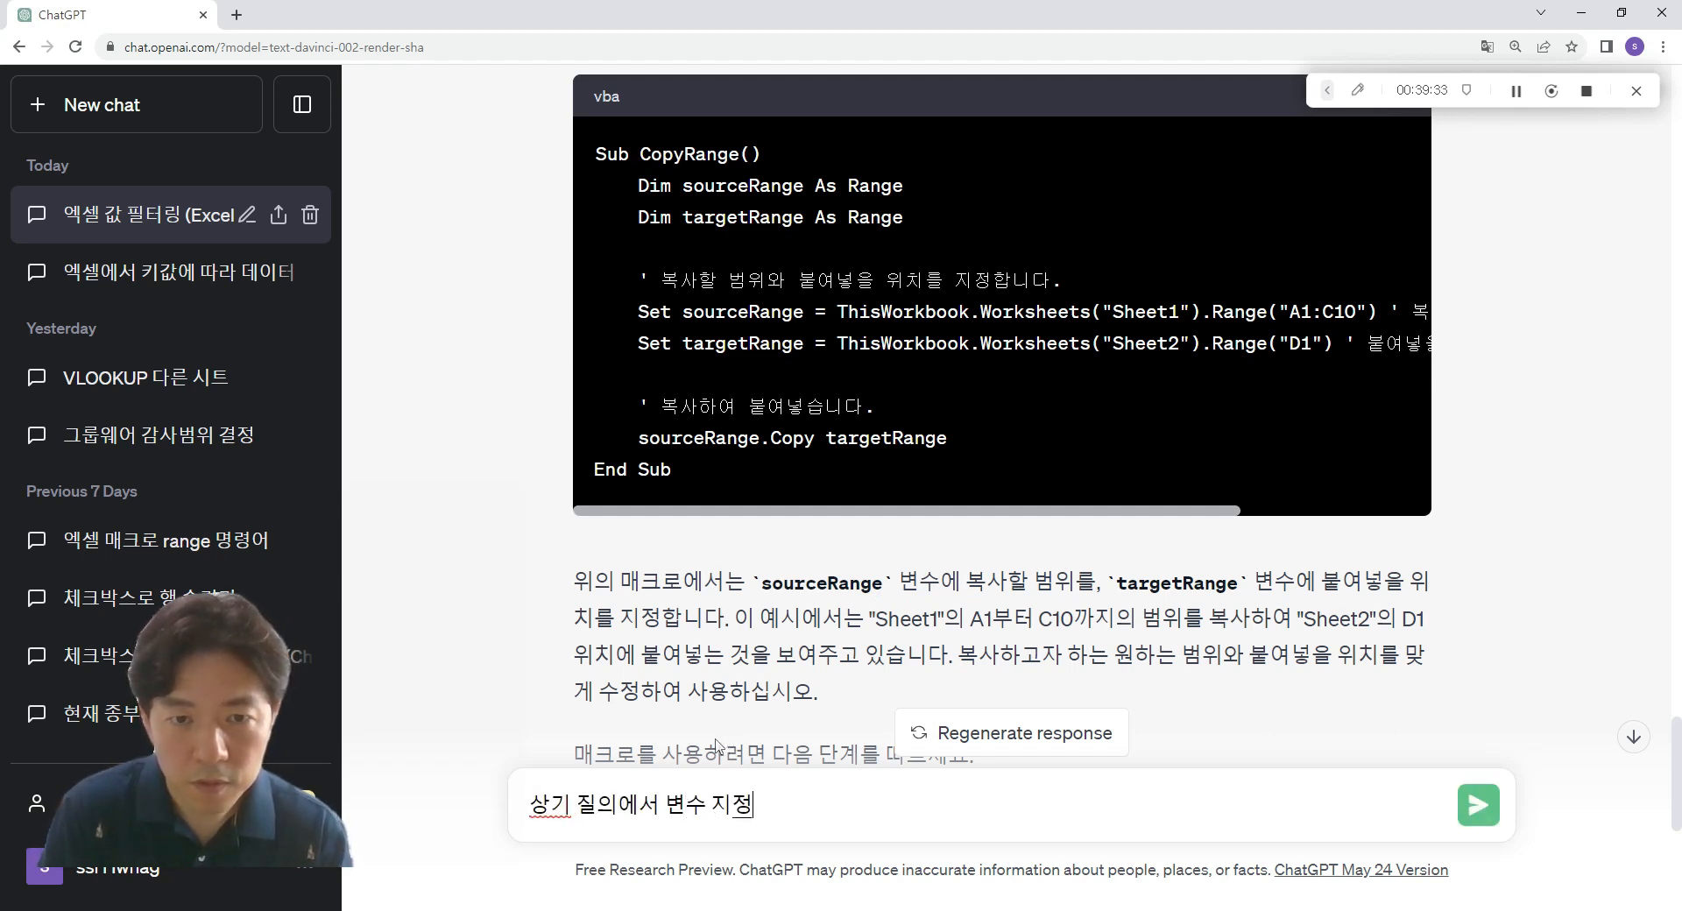
type("안하고 그")
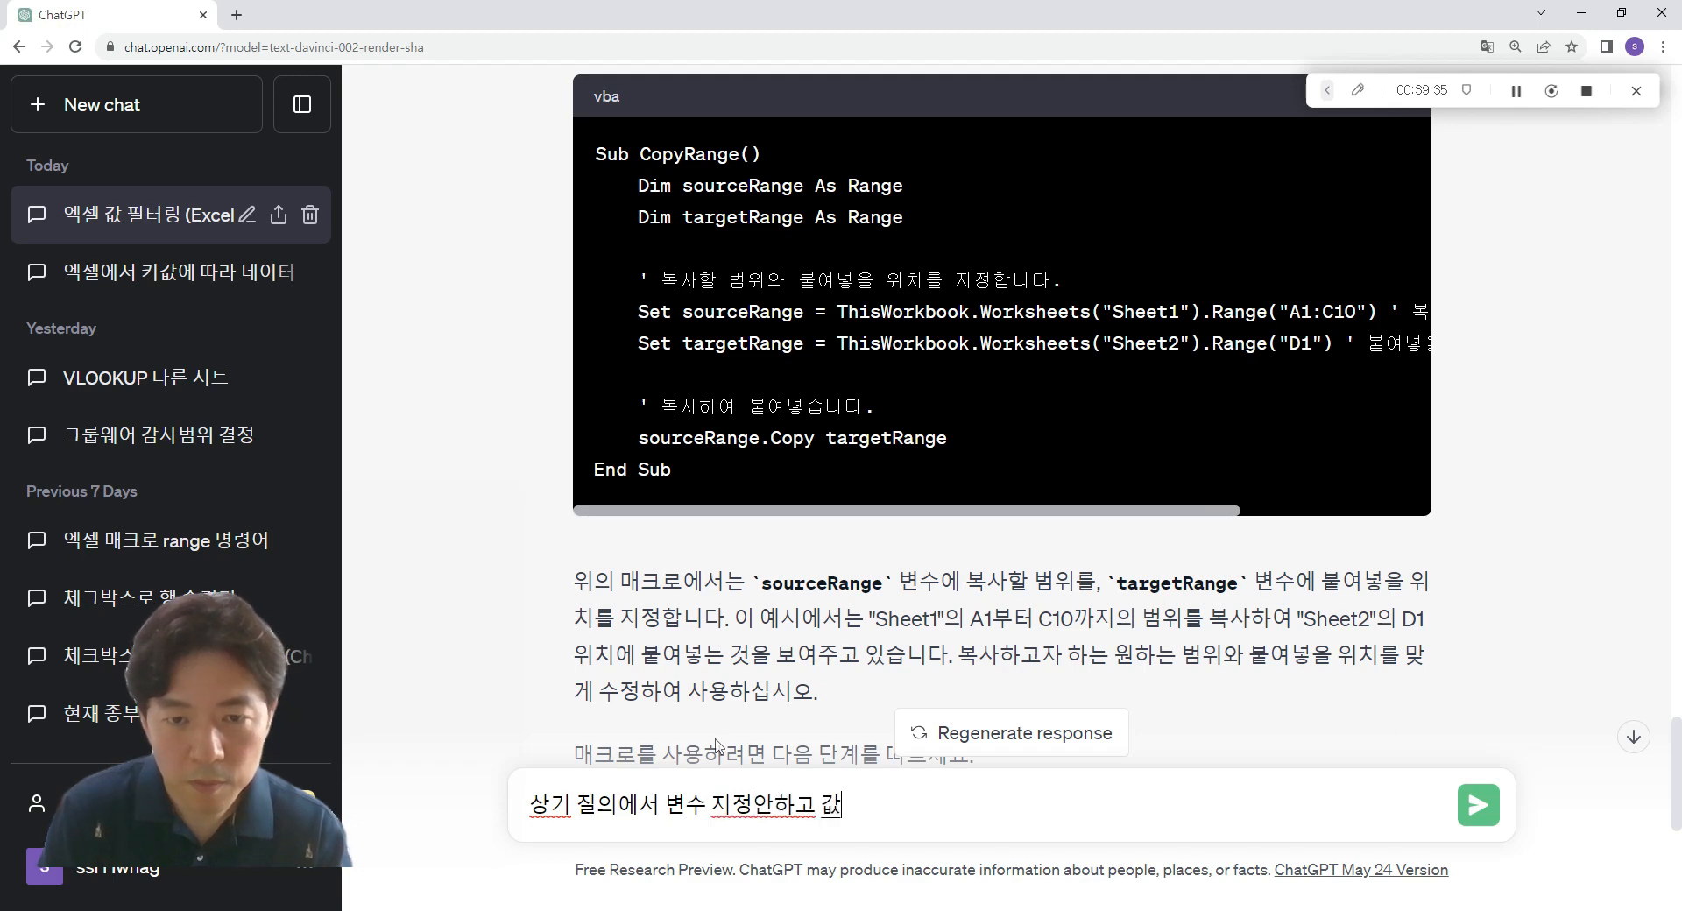
type("복사하는 ㅂ")
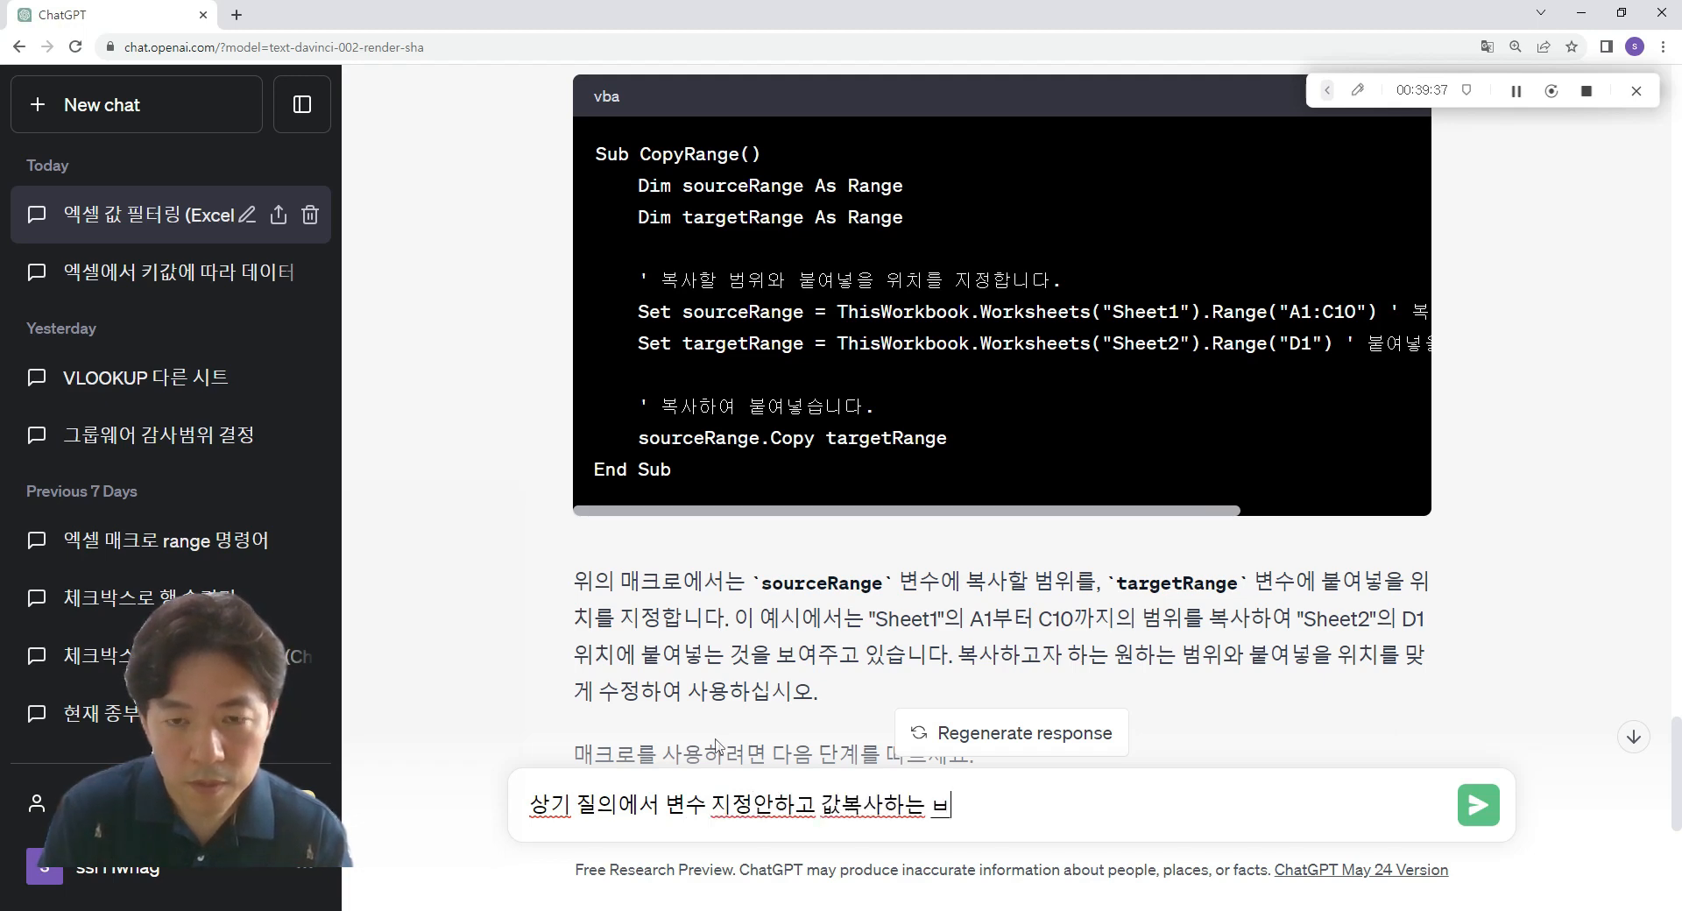
key("BackSpace")
type("방법을 아")
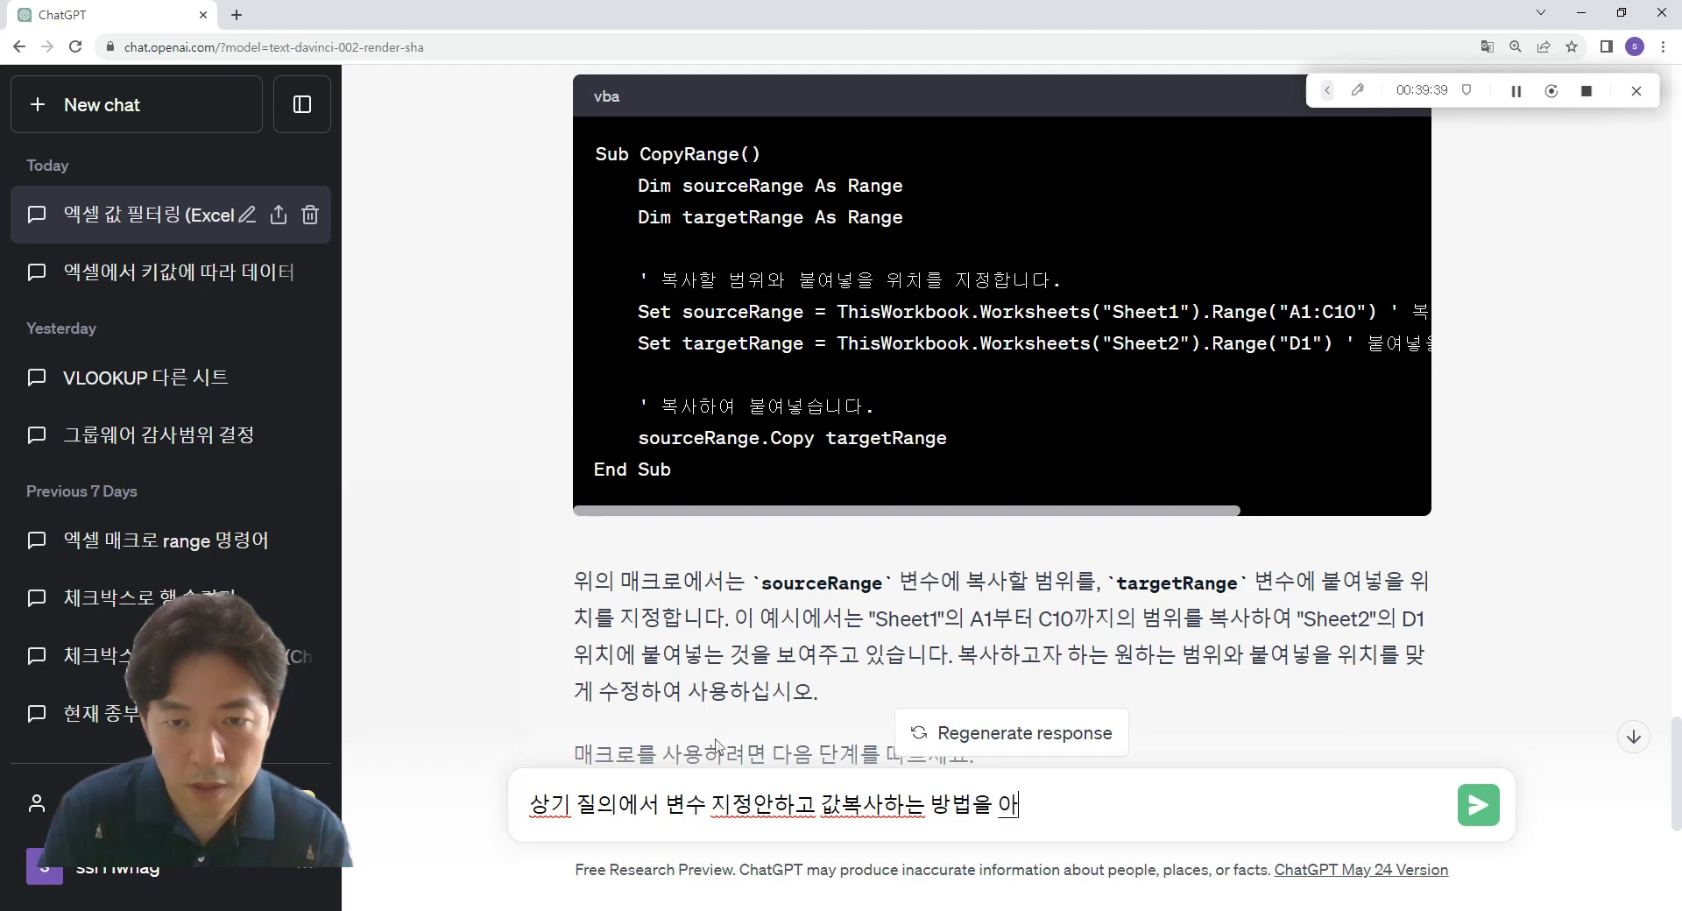
key("BackSpace")
type("알려줄 수 있ㄴ")
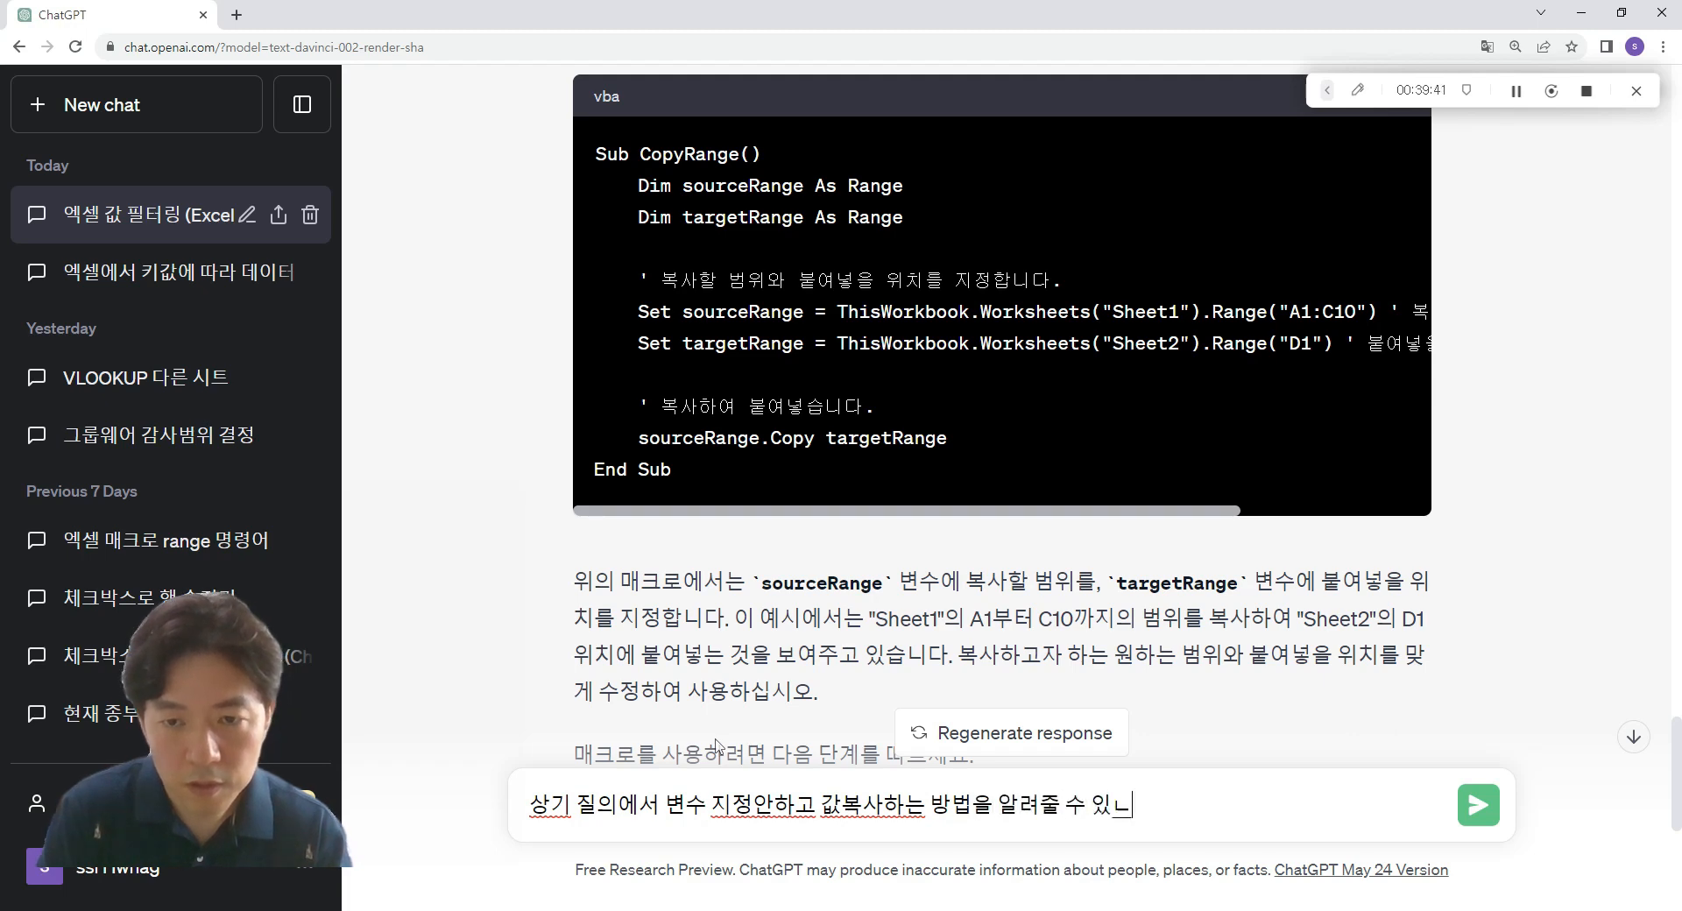
type("니")
key("Return")
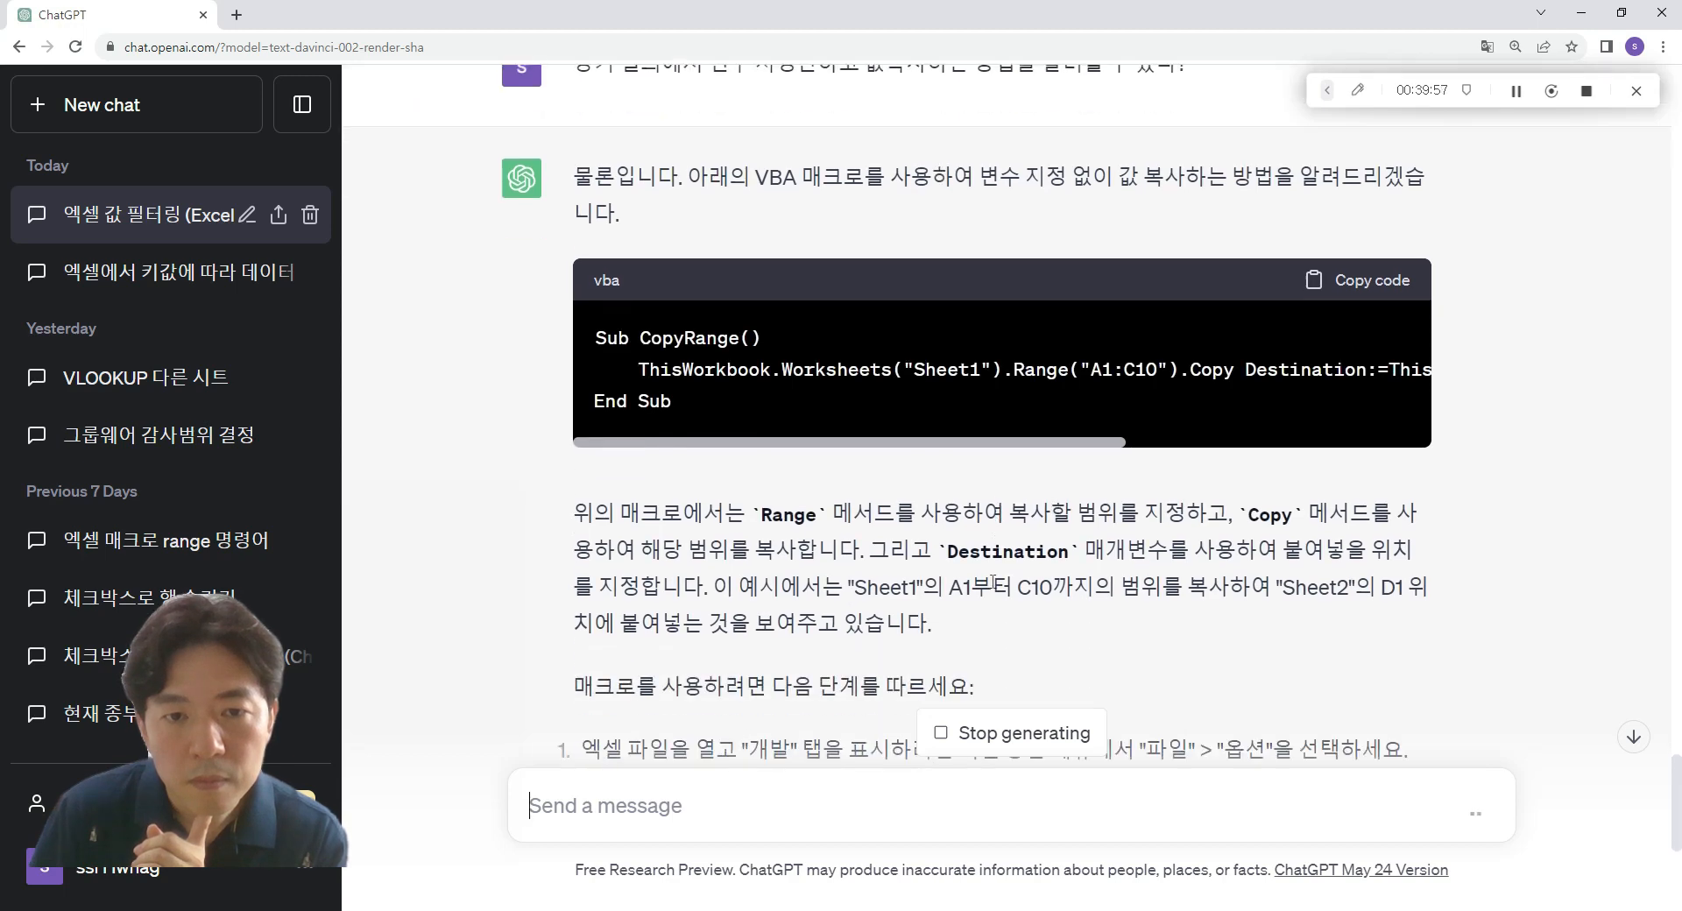
- Examine the variable-free CopyRange answer, highlight its full Range.Copy Destination code line, and switch to the VBA editor
left_click_drag(997, 600, 1015, 466)
scroll(1015, 466, "up", 2)
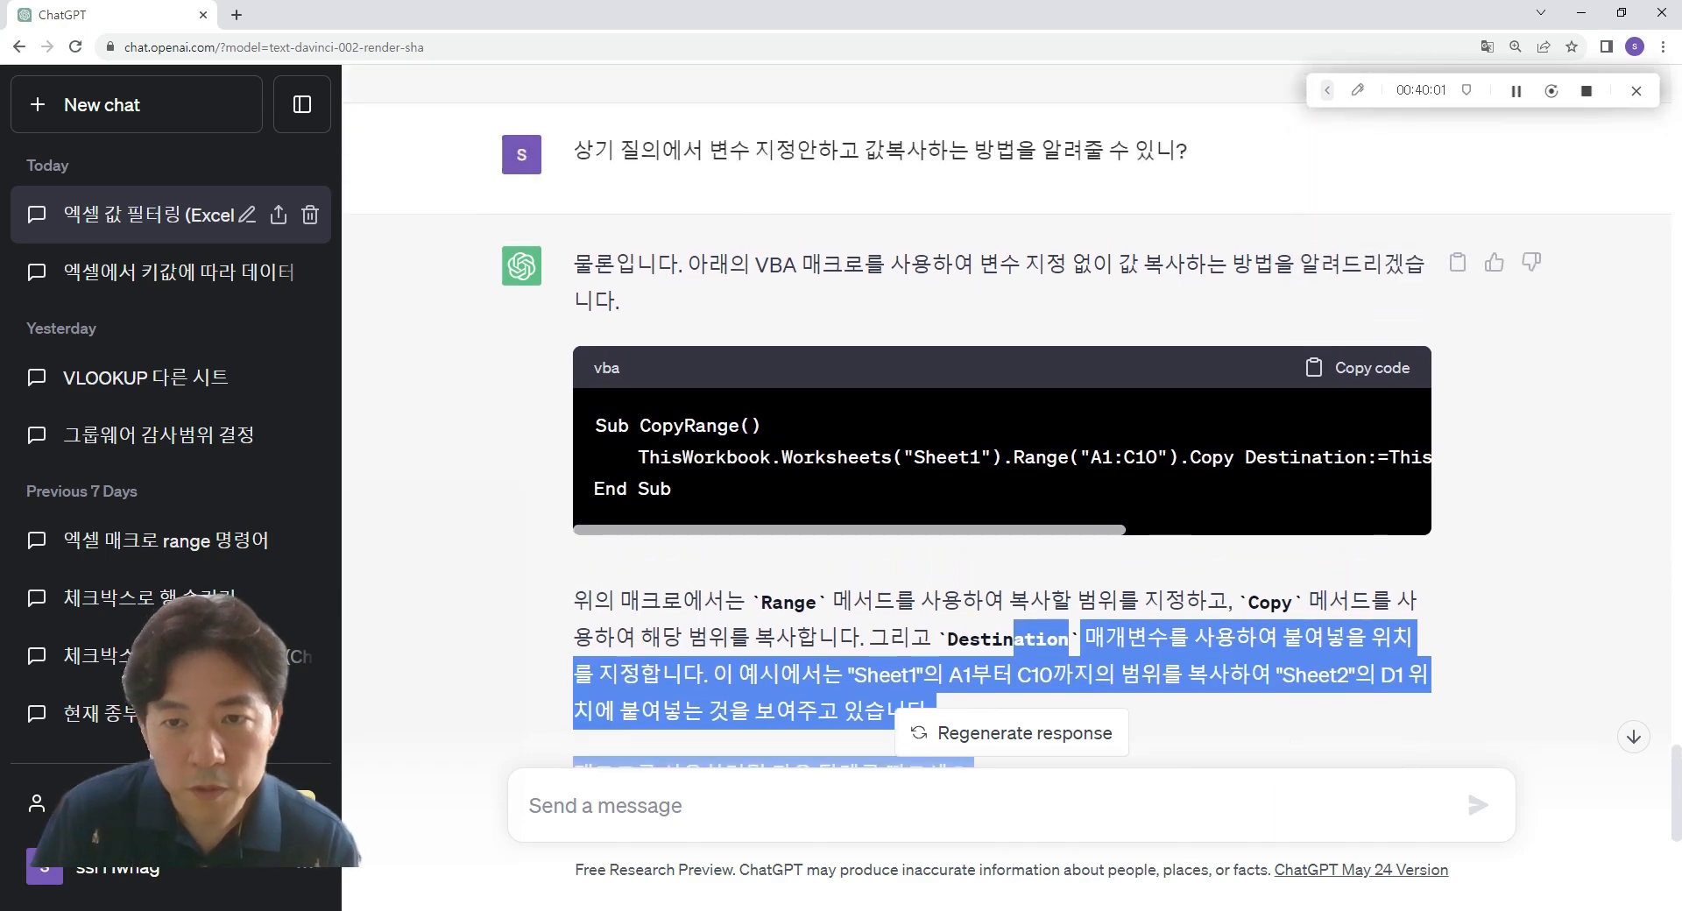
left_click_drag(1257, 456, 454, 476)
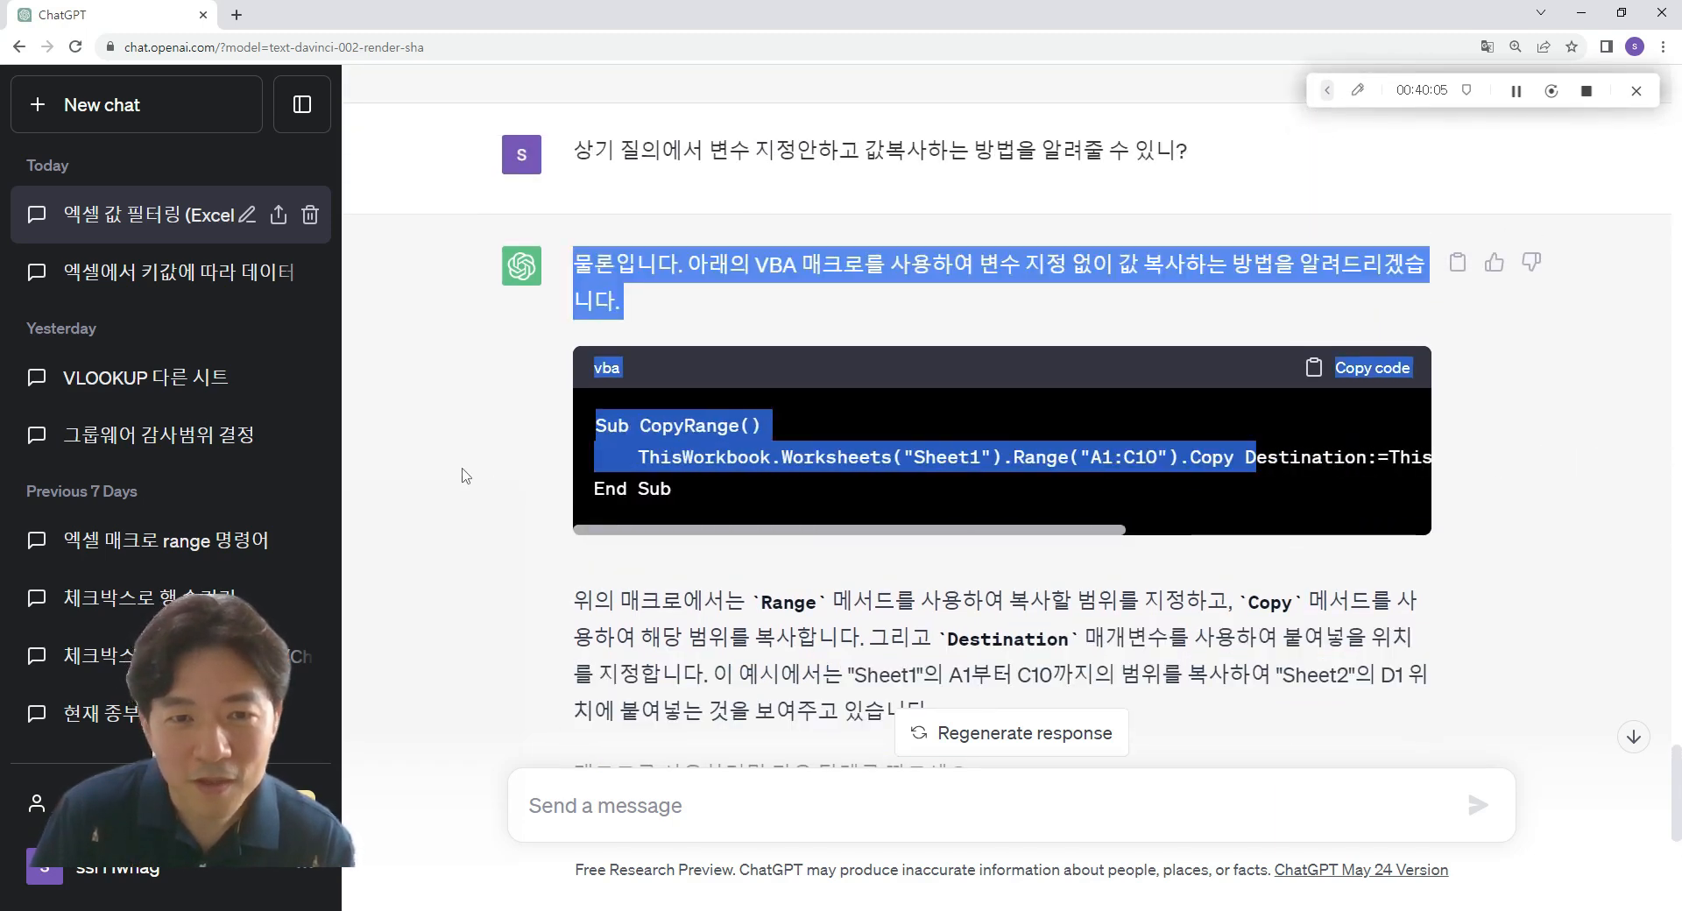
left_click(624, 467)
left_click_drag(591, 456, 1677, 456)
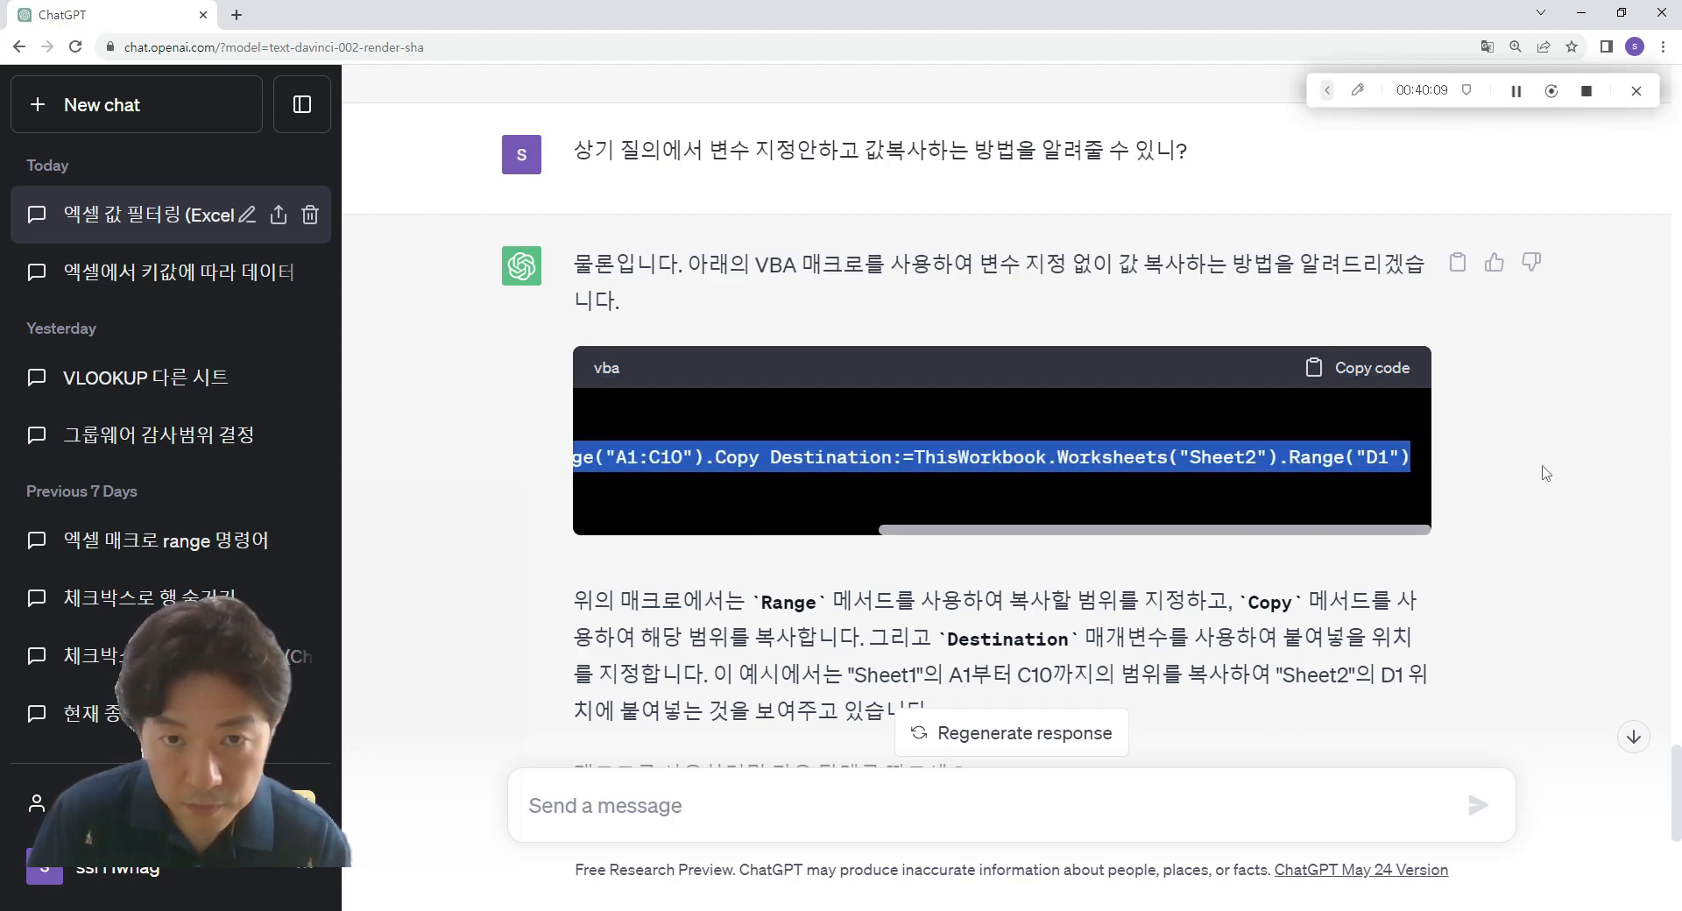
left_click(1086, 909)
key("alt+Tab")
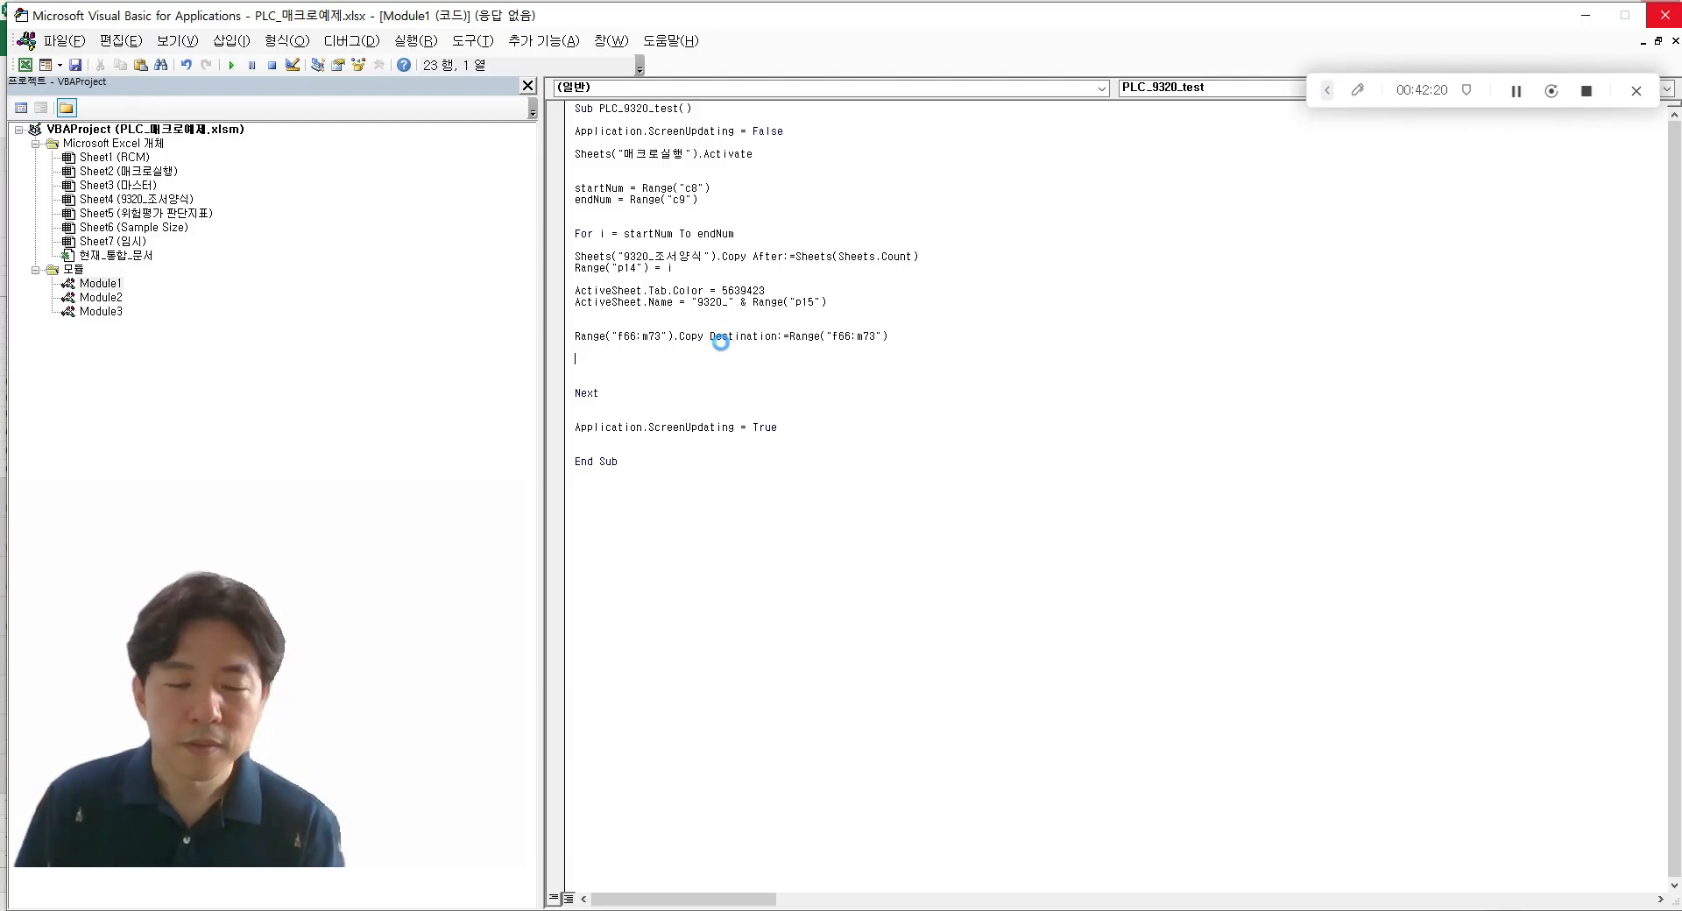
- Switch to the workbook and view the available macro commands, then close them without choosing one
key("alt+F11")
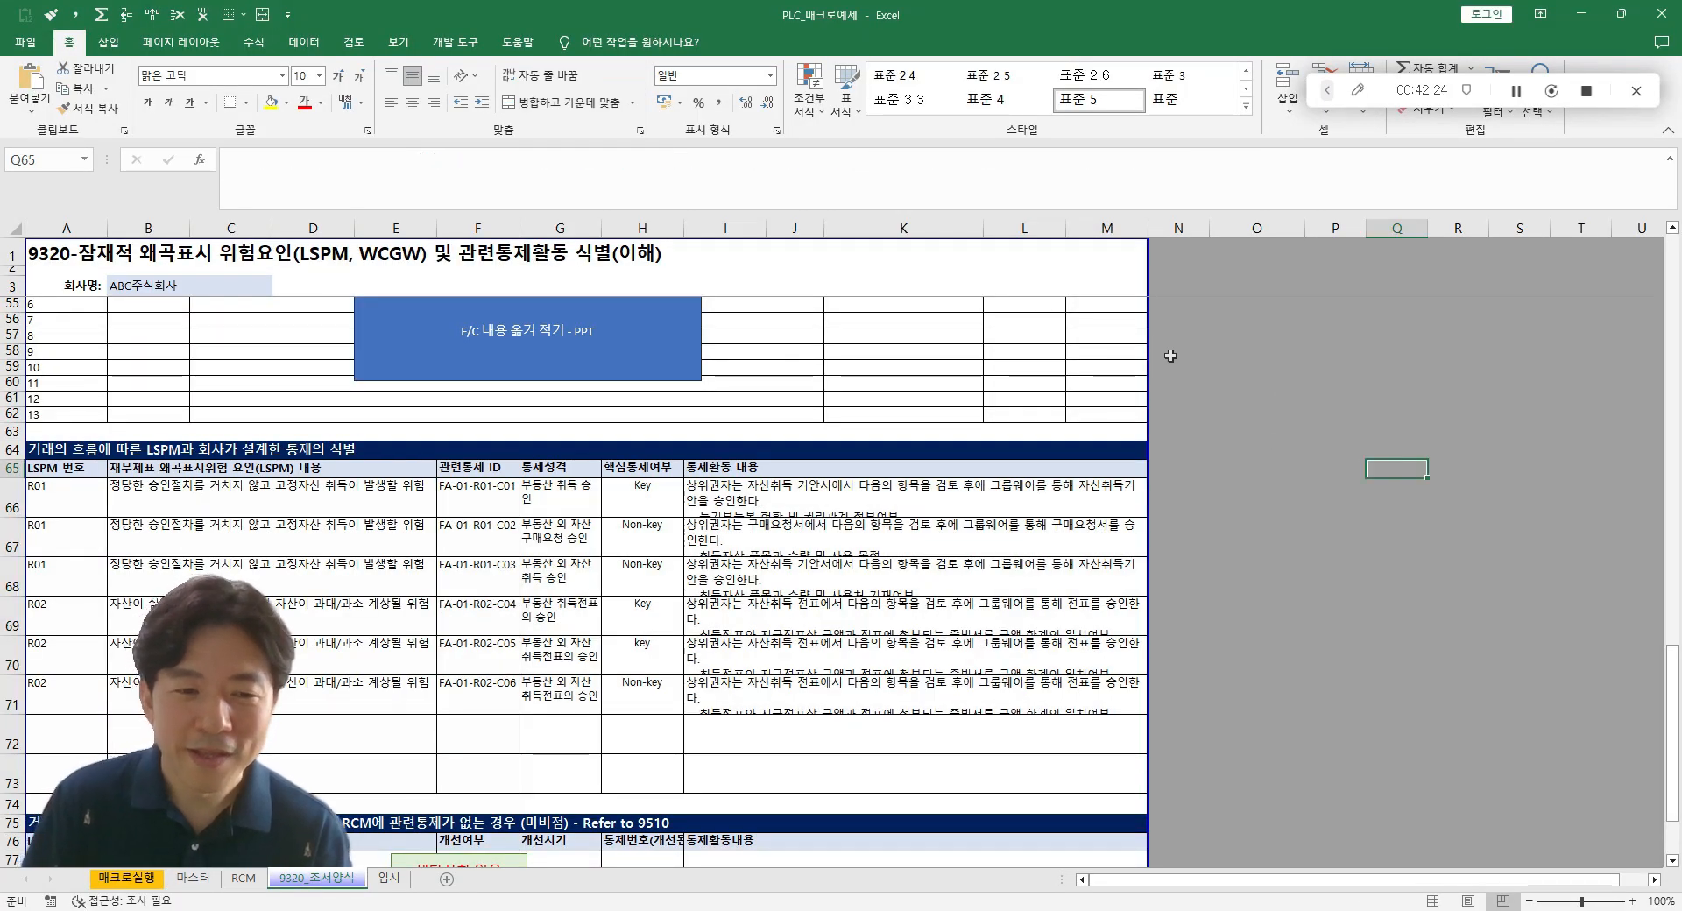
left_click(399, 41)
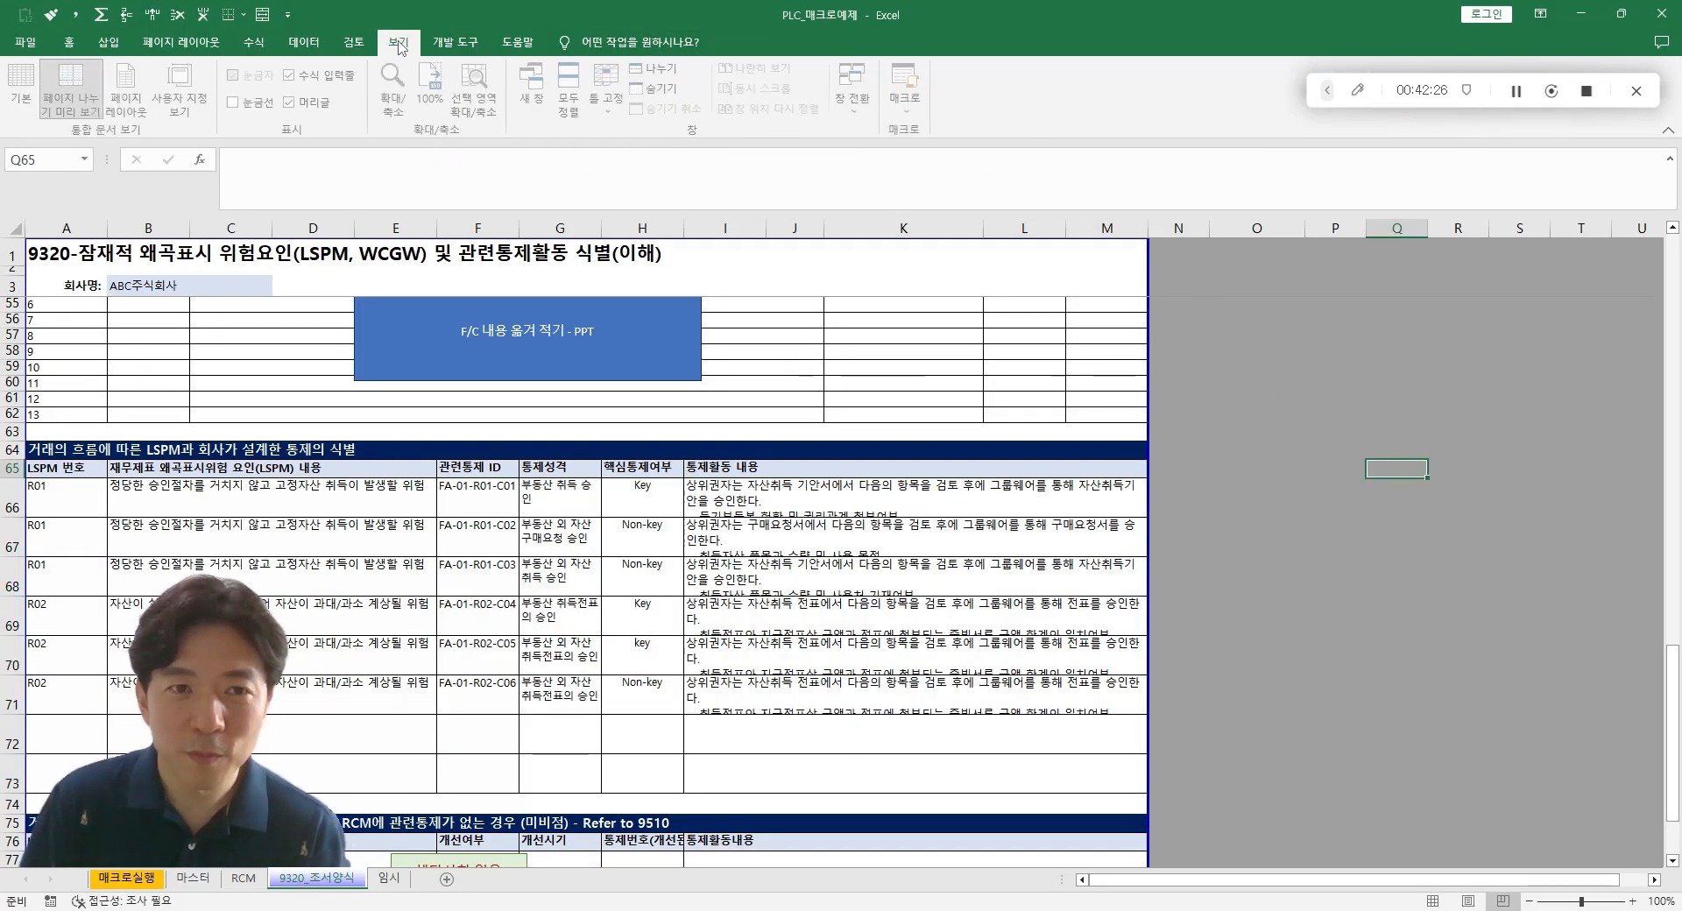
left_click(909, 103)
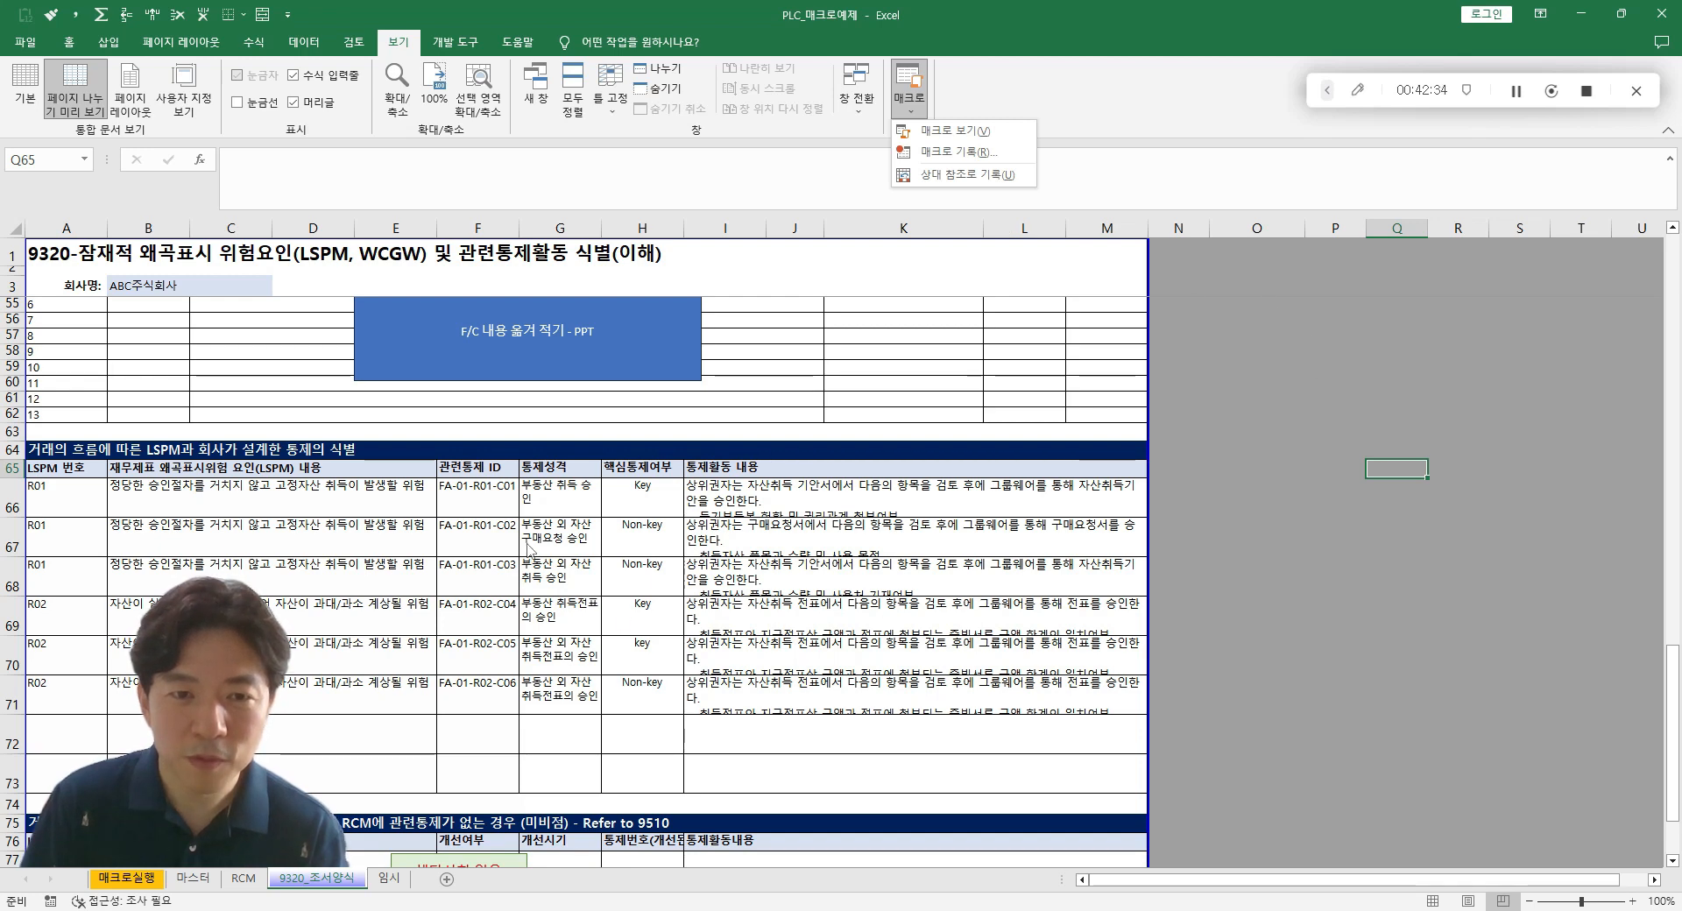
left_click(1287, 475)
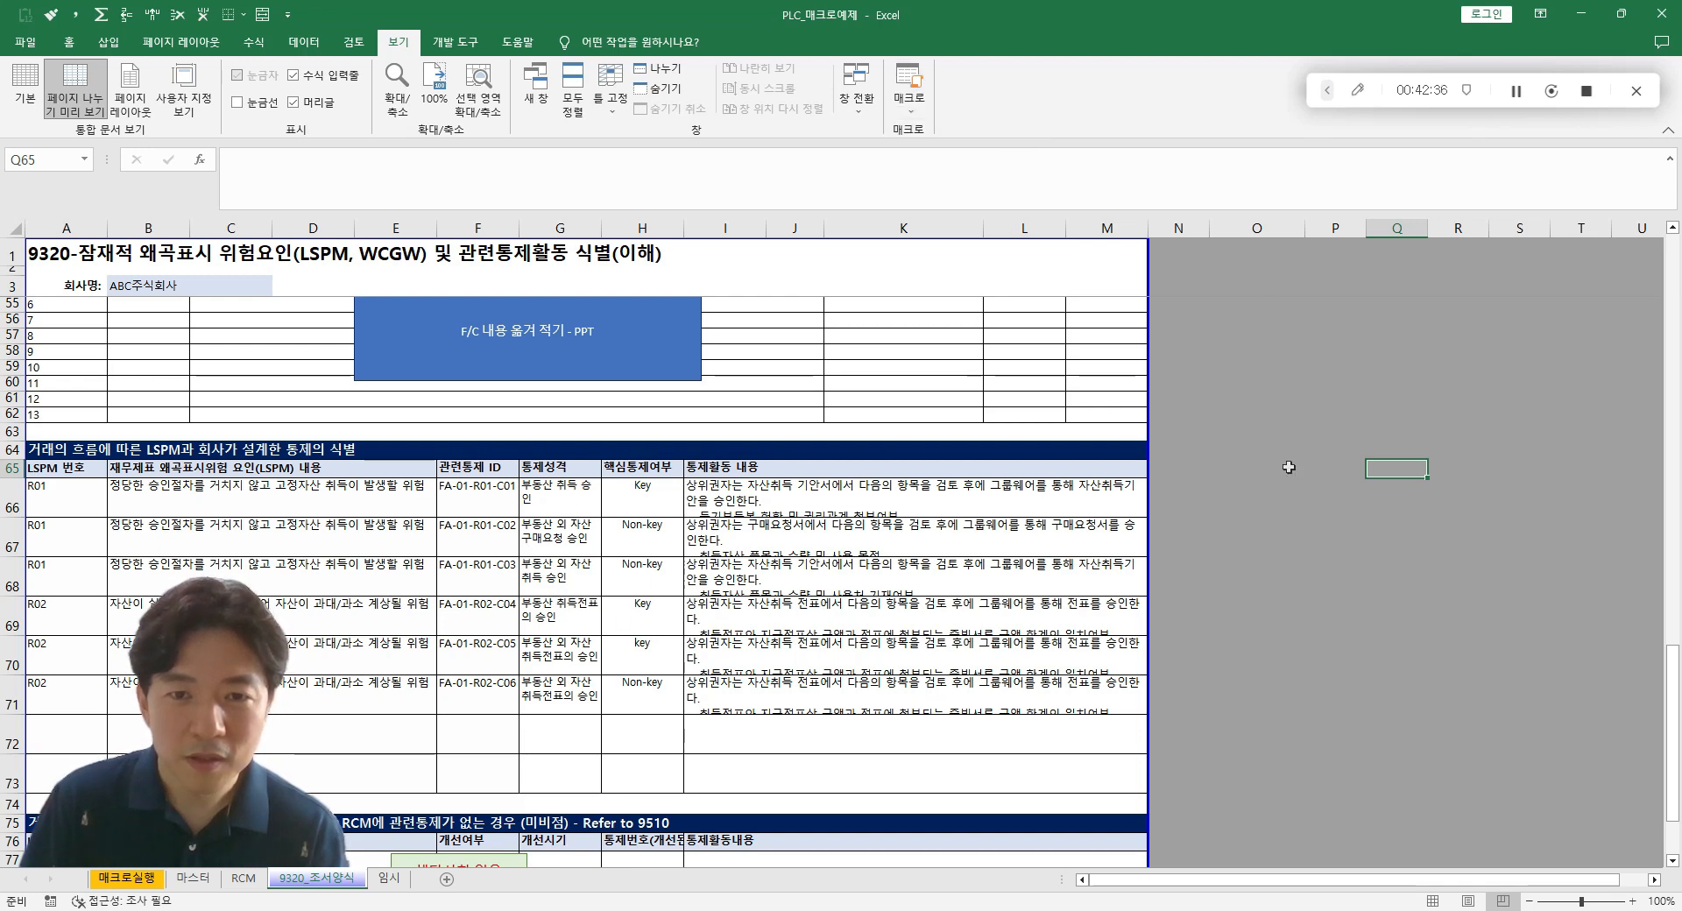
left_click(1227, 533)
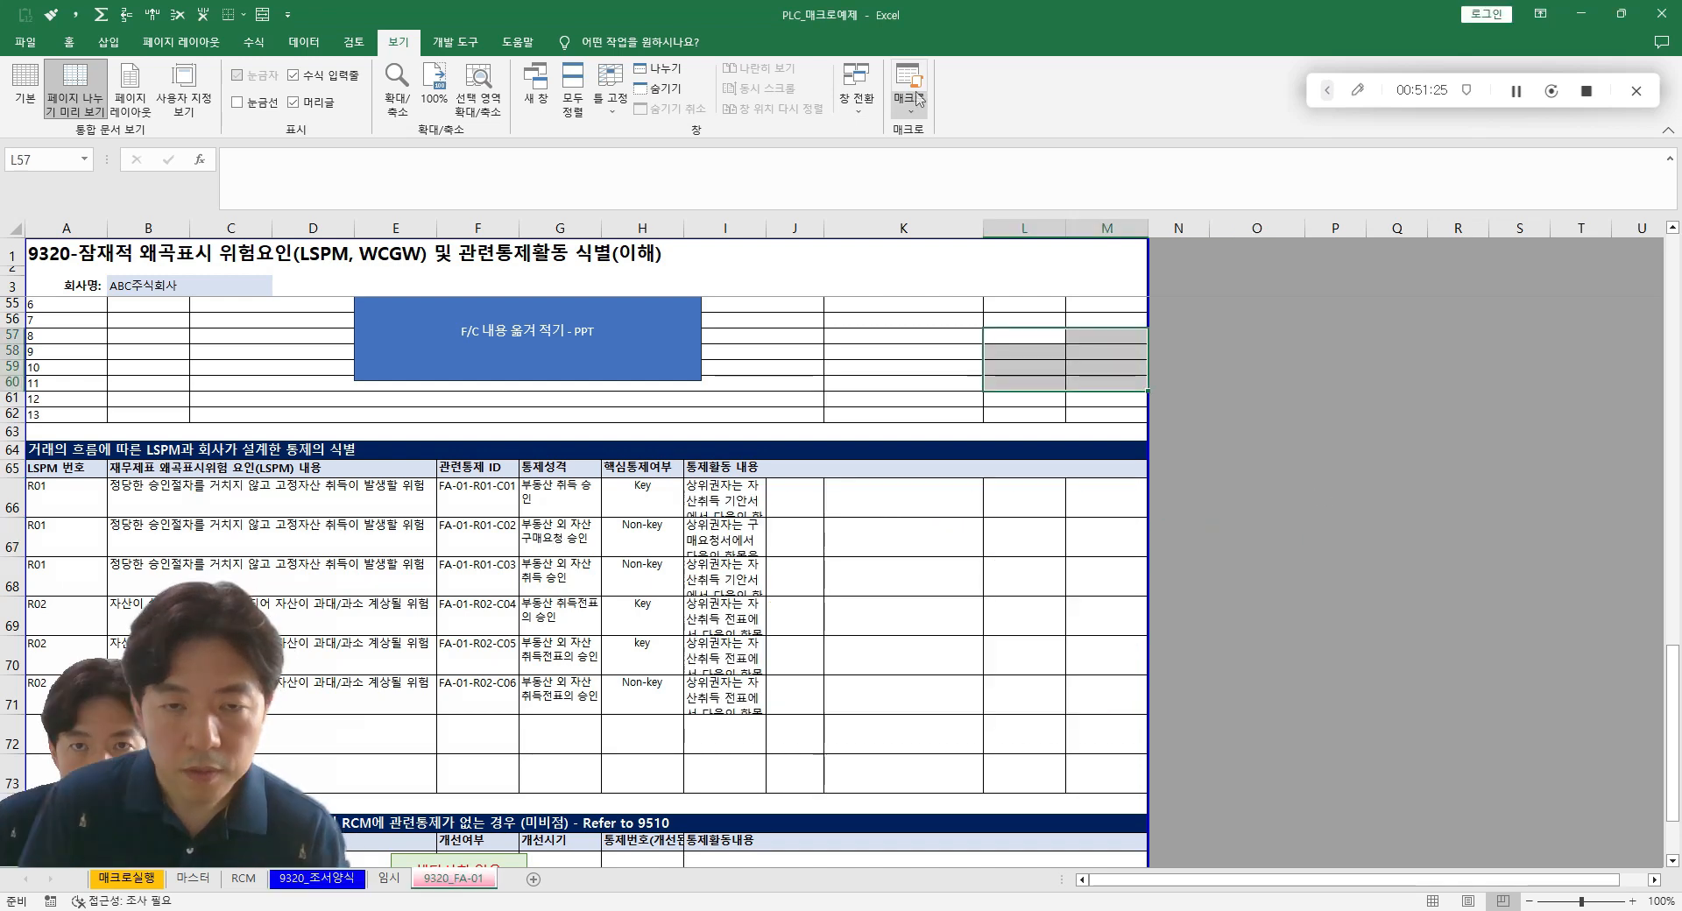
- Start recording a new macro named 매크로1, stored in the current workbook
left_click(912, 98)
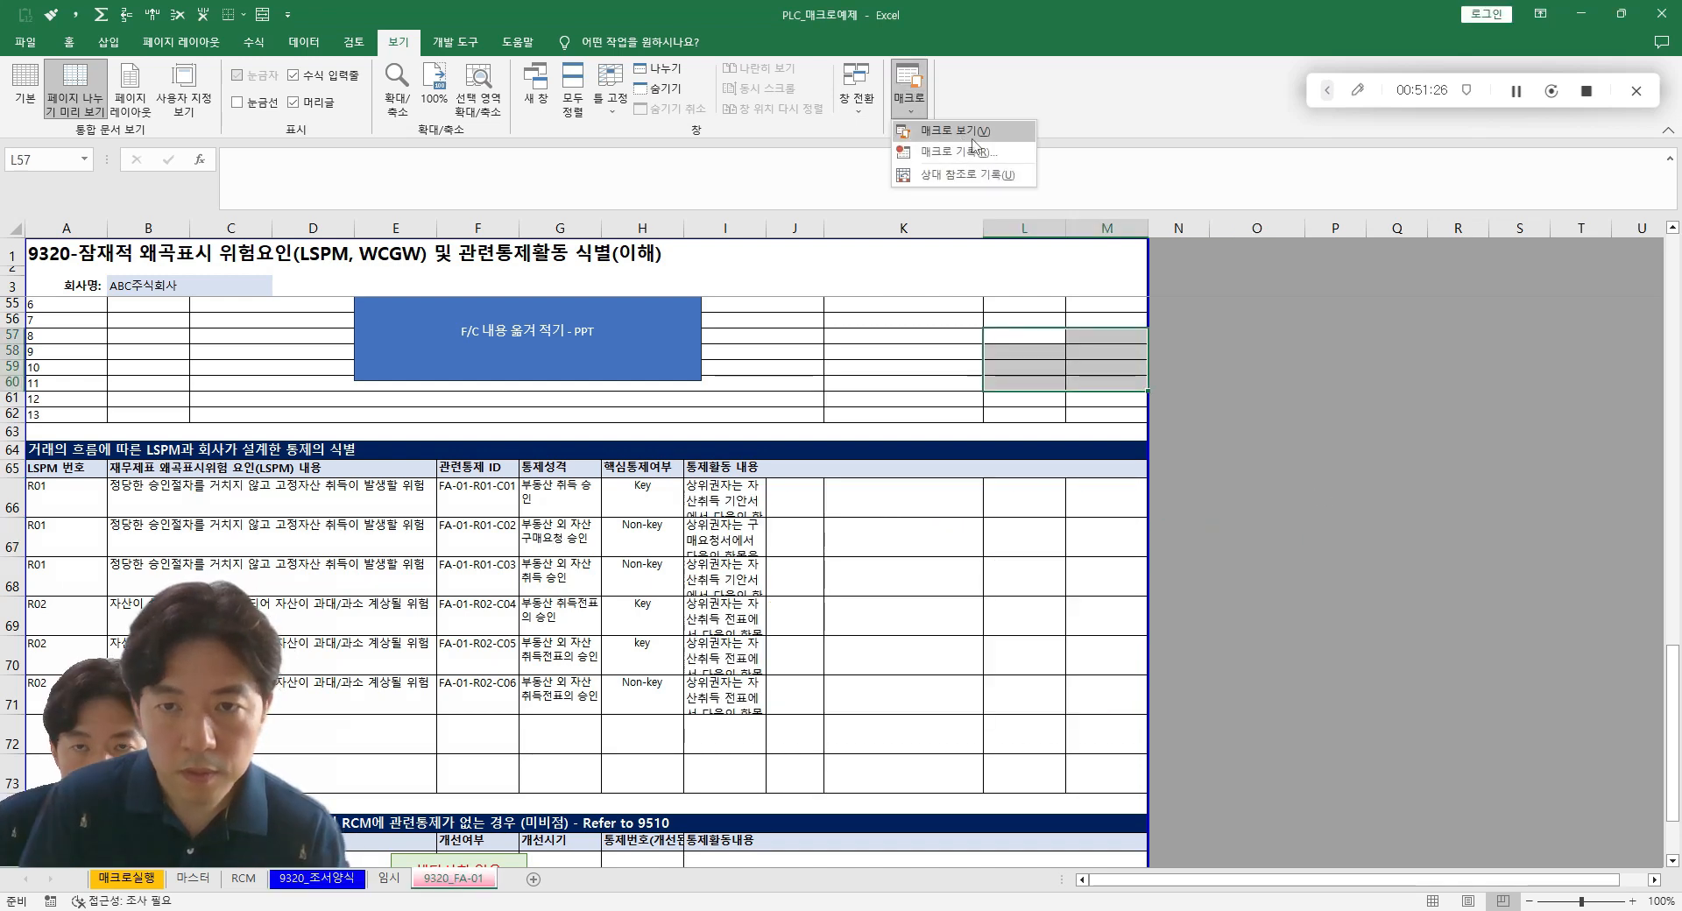
left_click(967, 149)
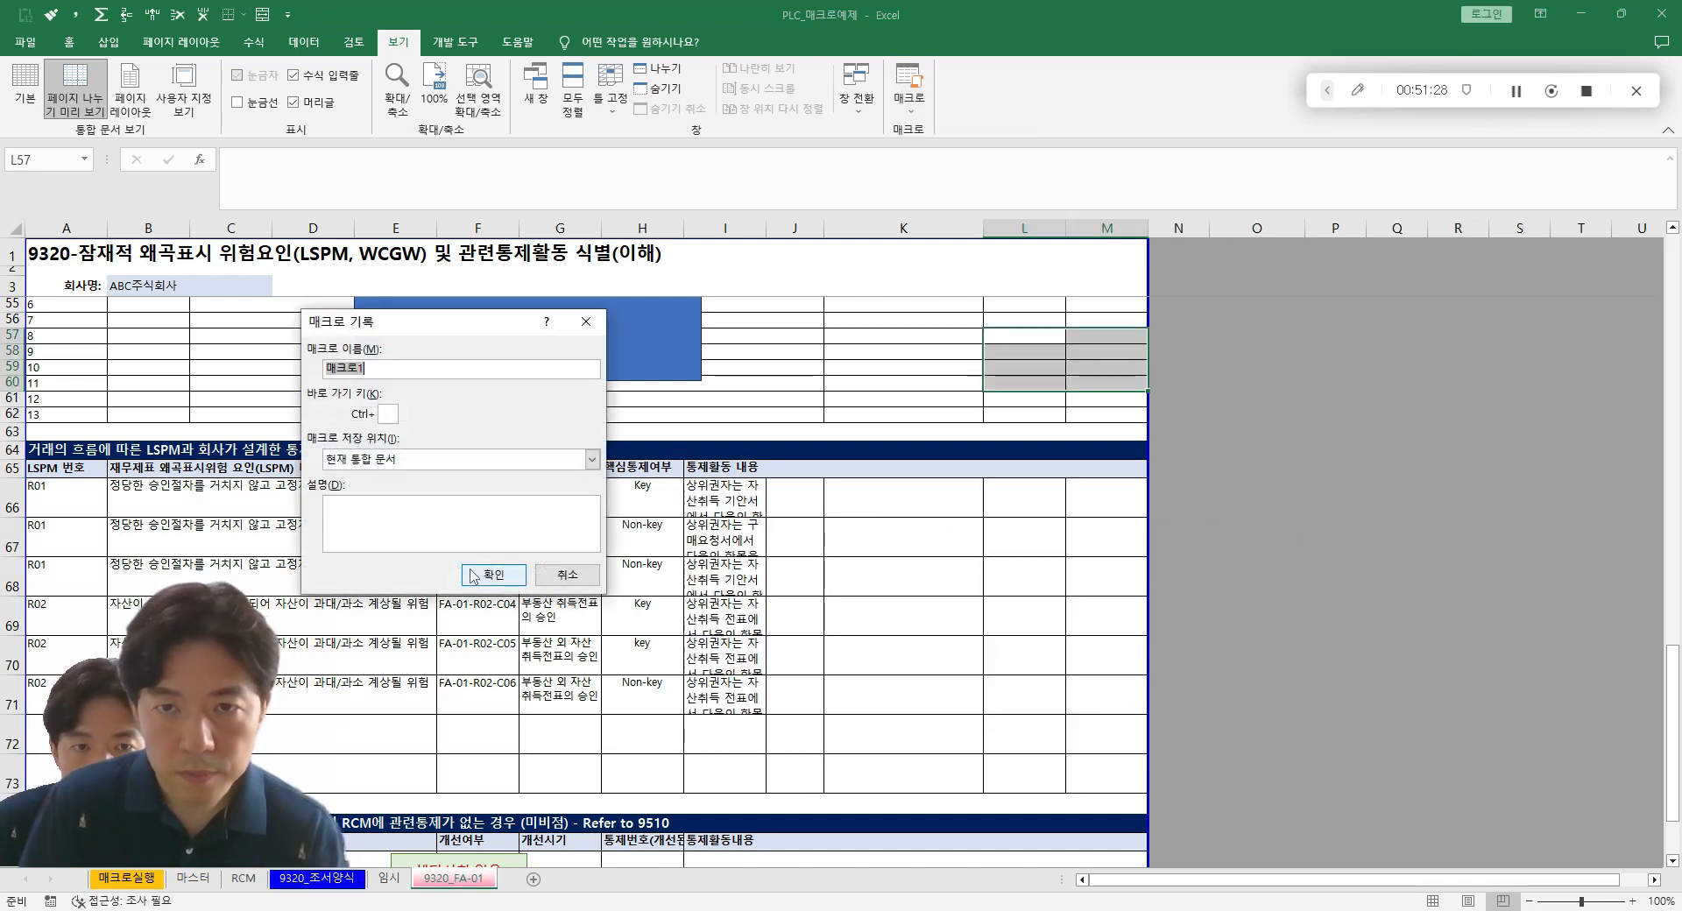
left_click(494, 575)
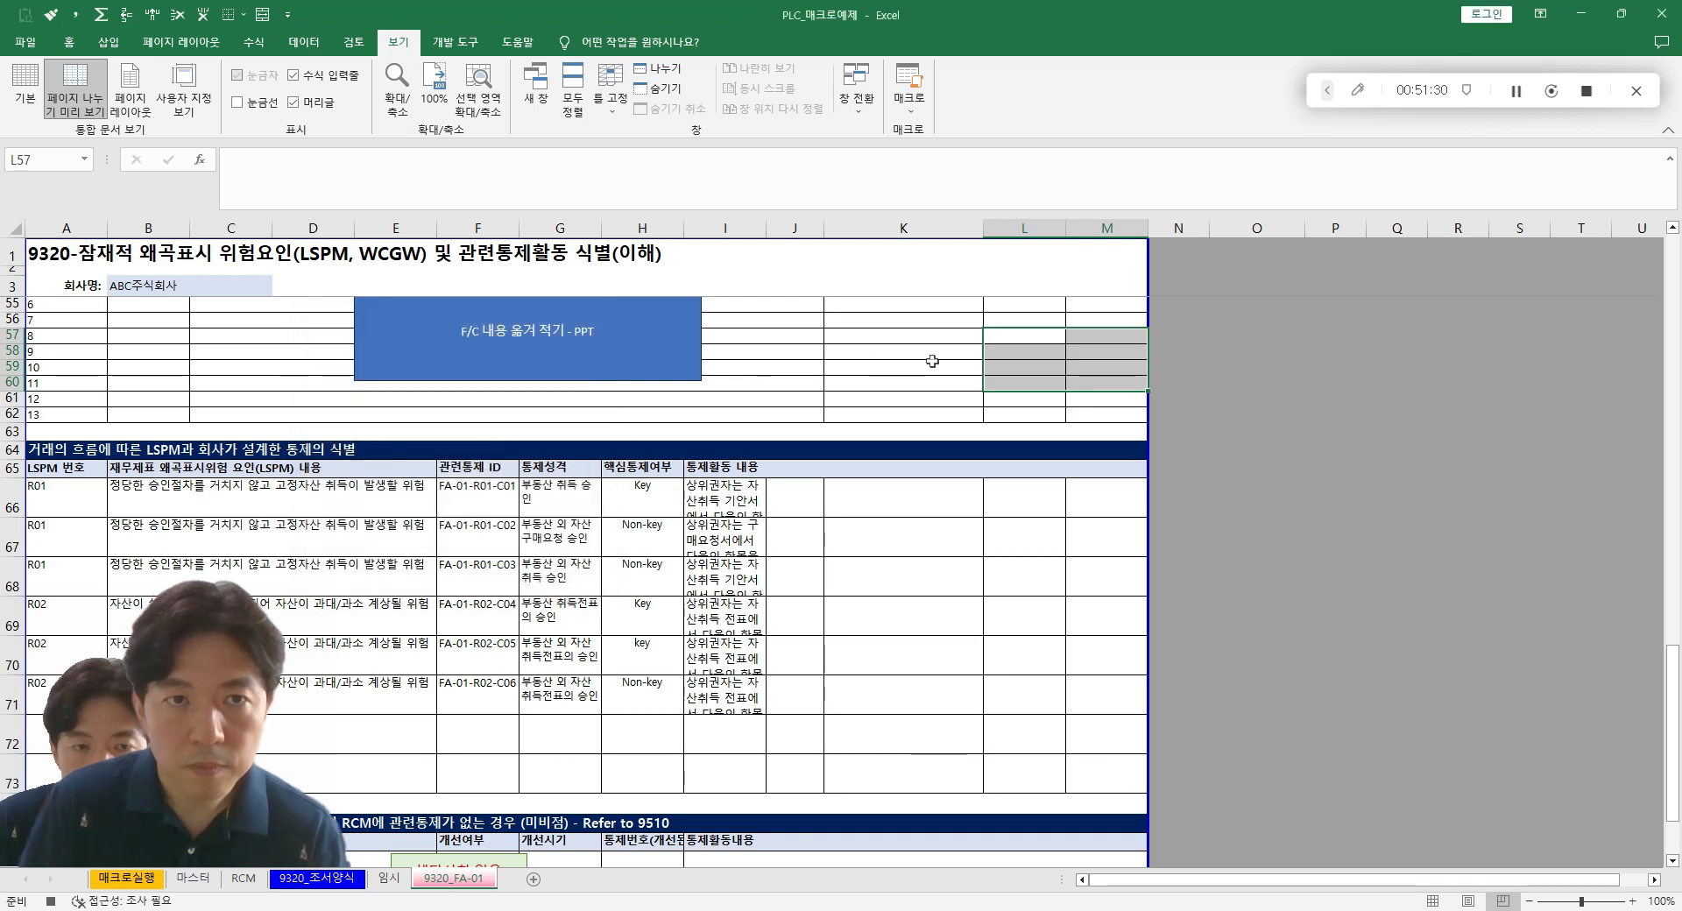
- Copy range L57:M59 on sheet 9320_FA-01, paste it as values at L57, and stop the macro recording
left_click(1041, 334)
left_click_drag(1041, 335, 1099, 366)
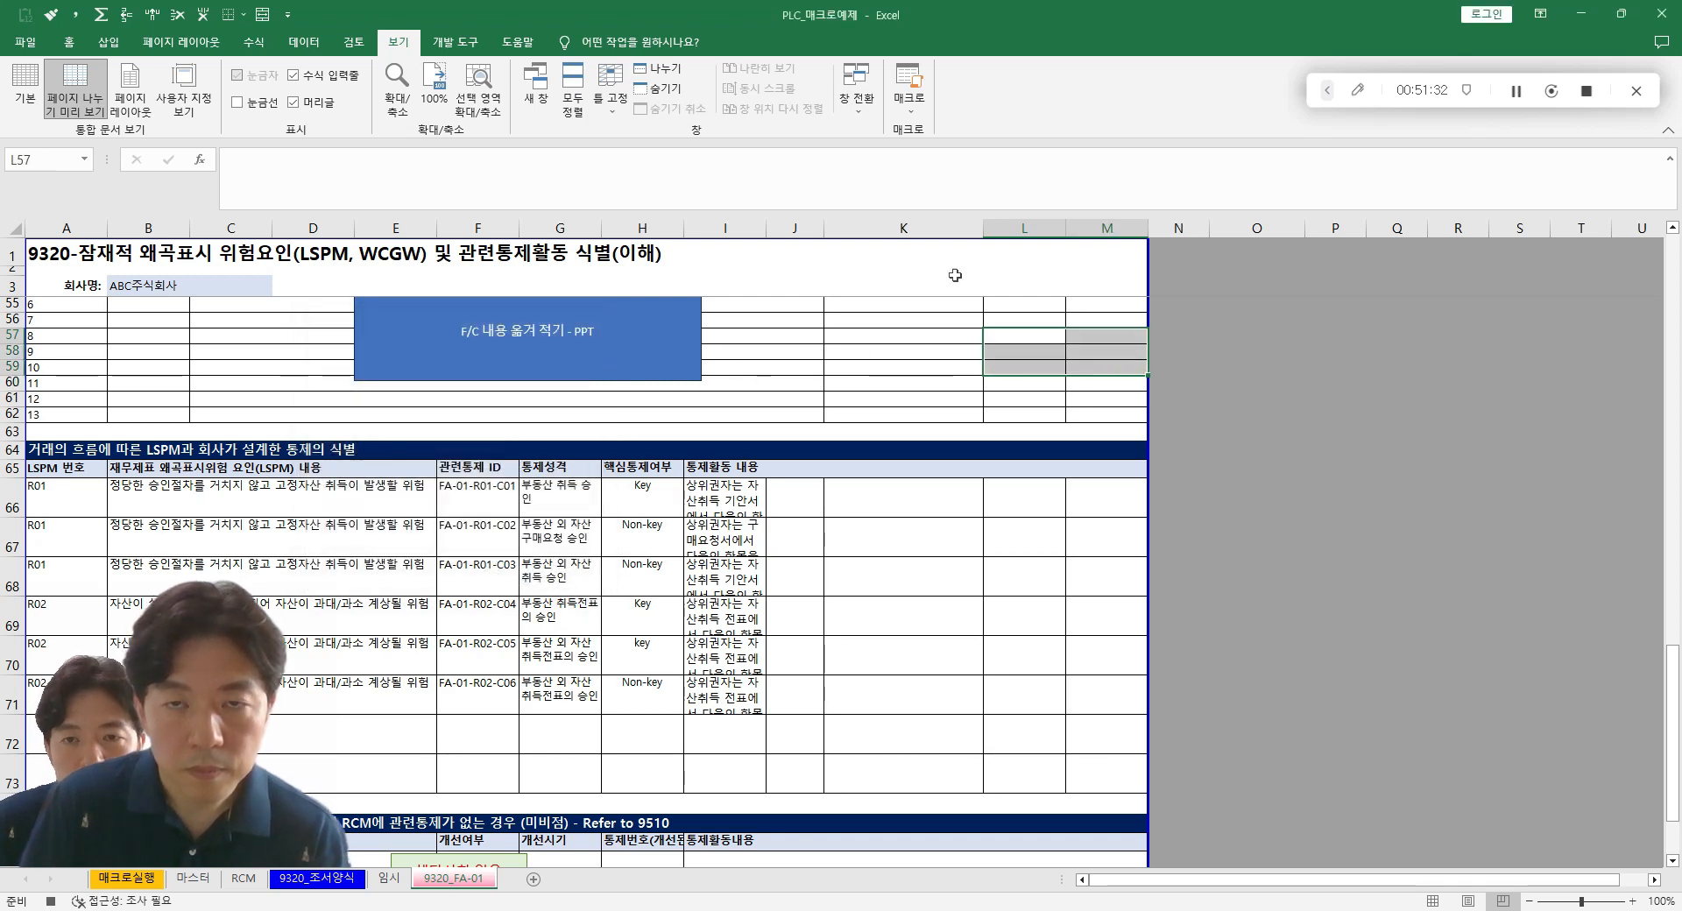
key("ctrl+c")
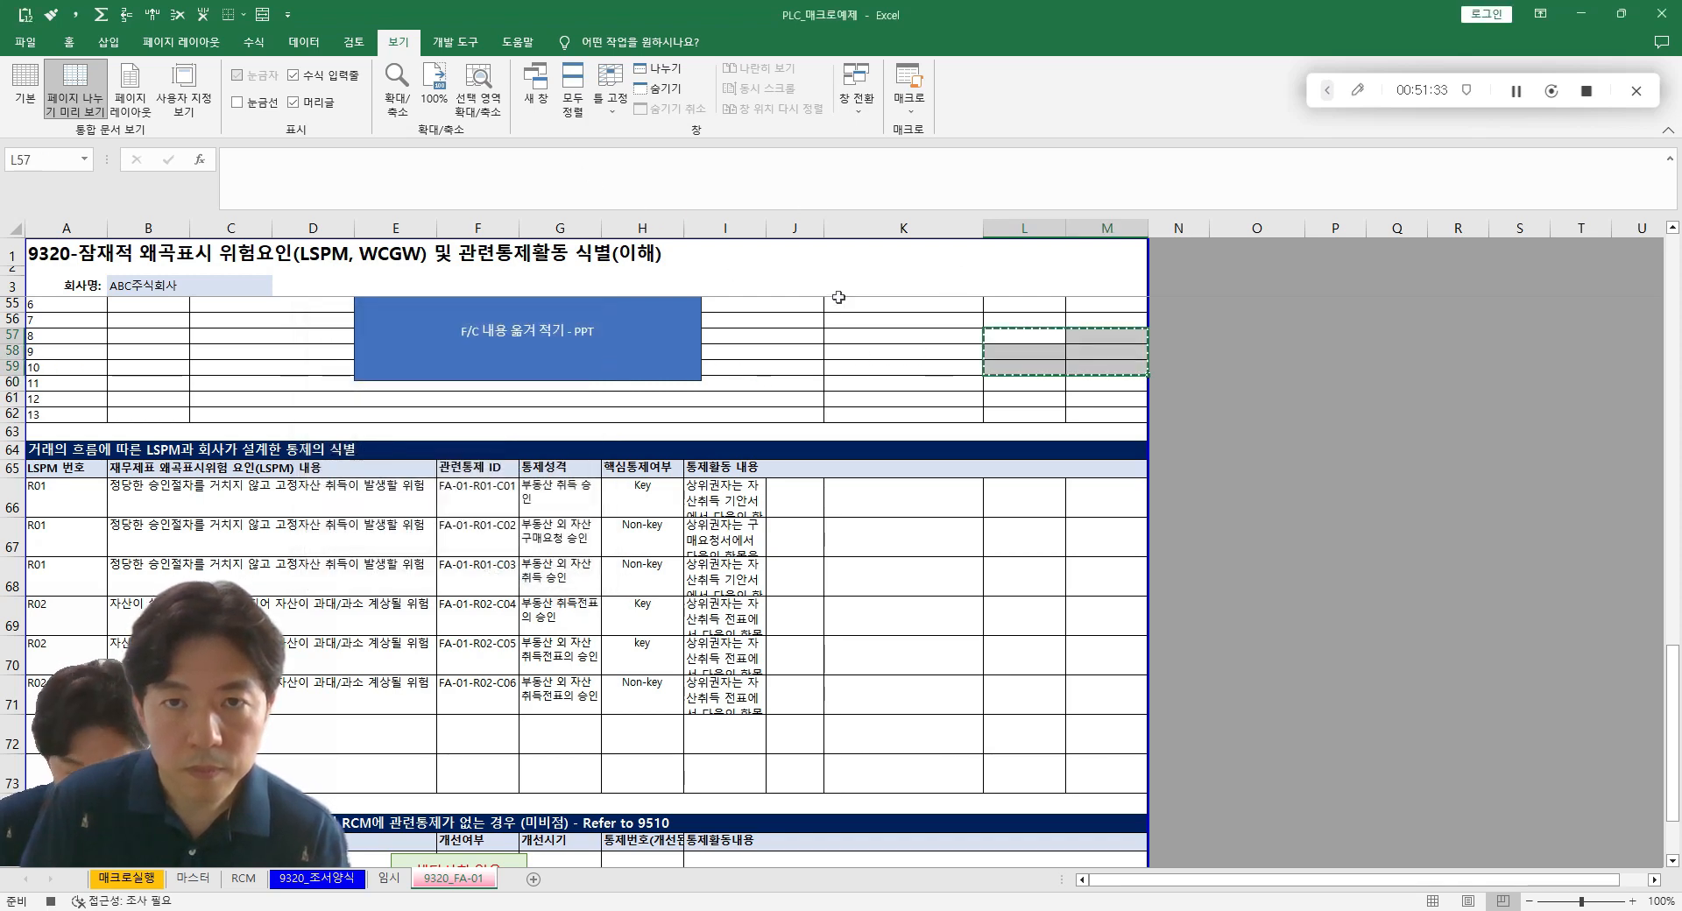
left_click(1031, 337)
key("ctrl+v")
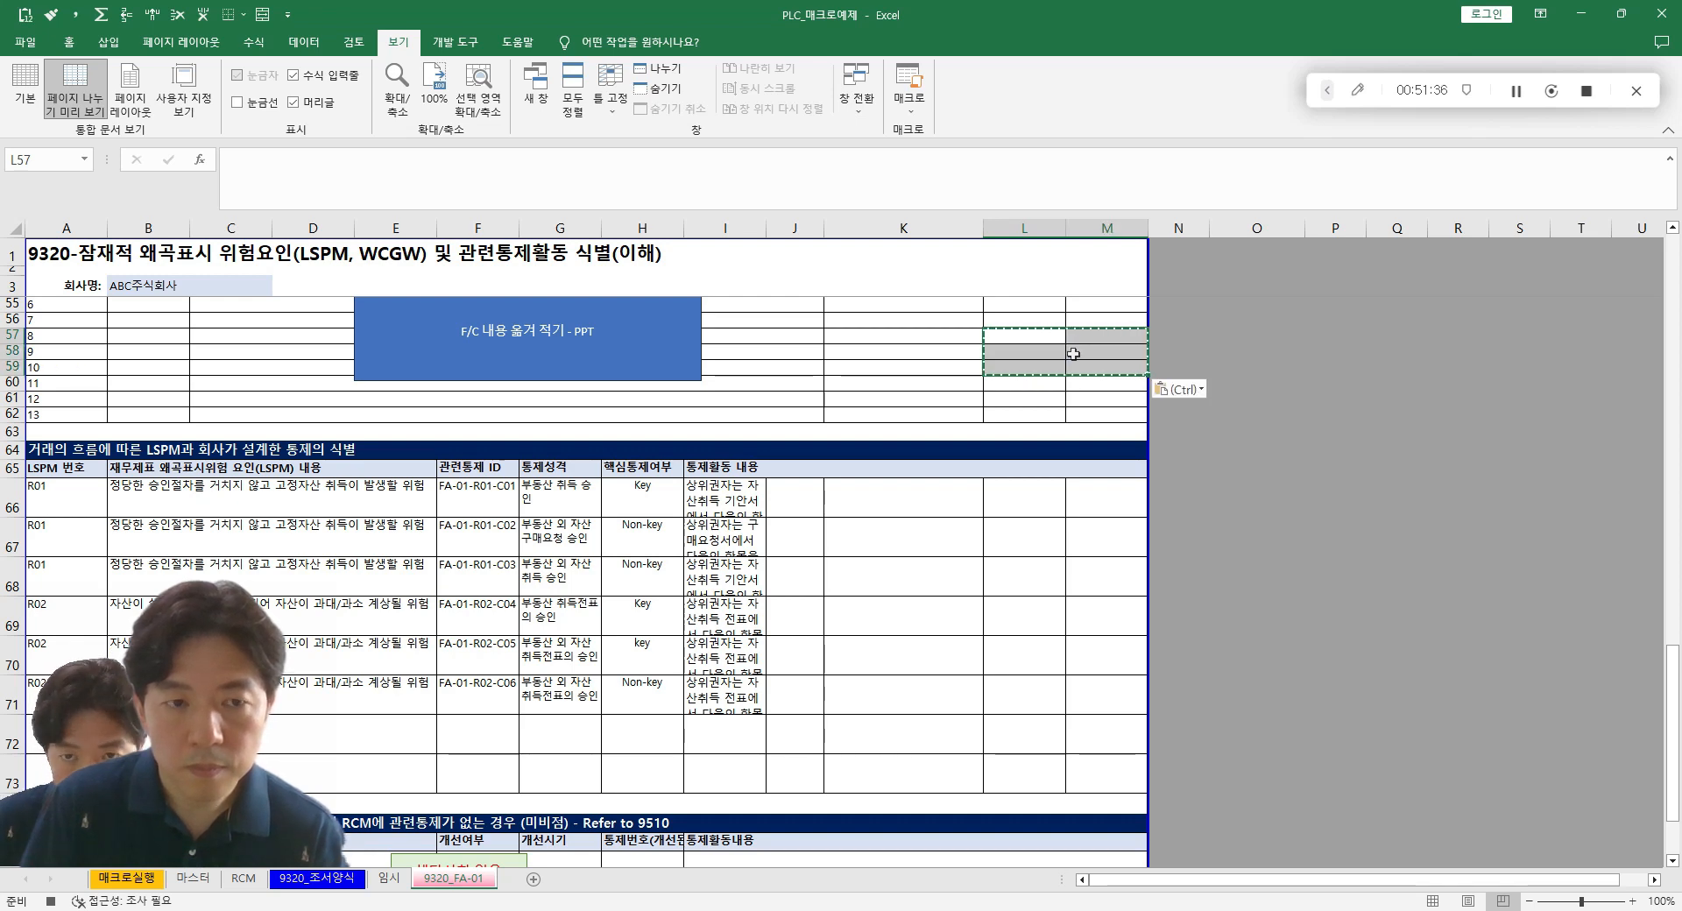
left_click(909, 105)
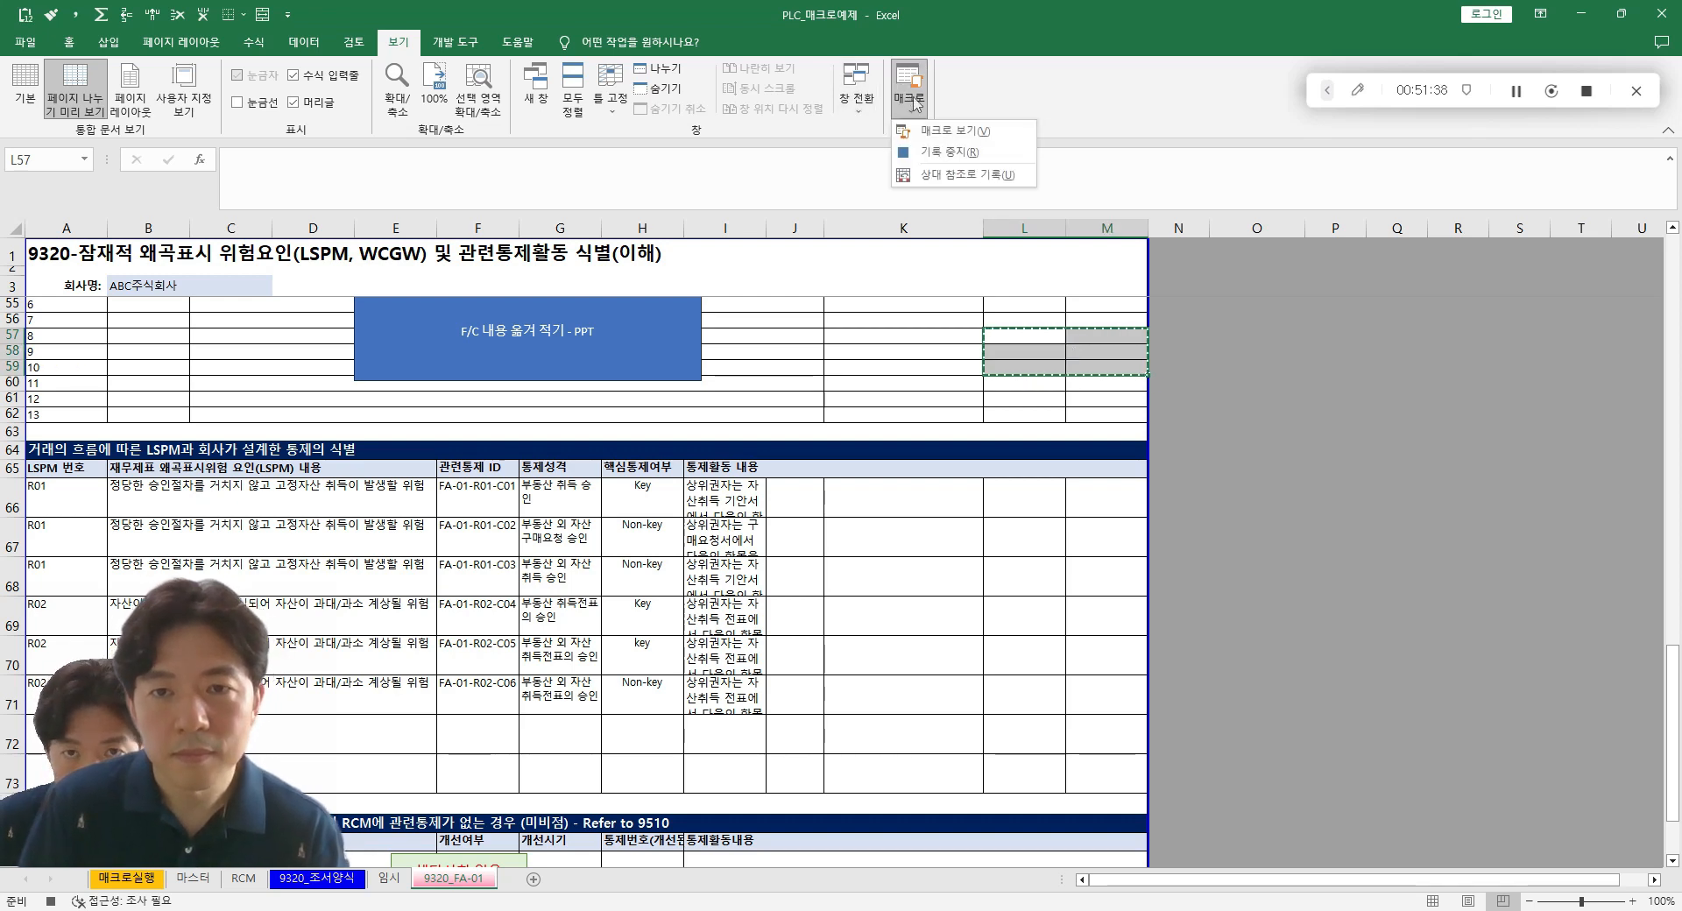
left_click(971, 152)
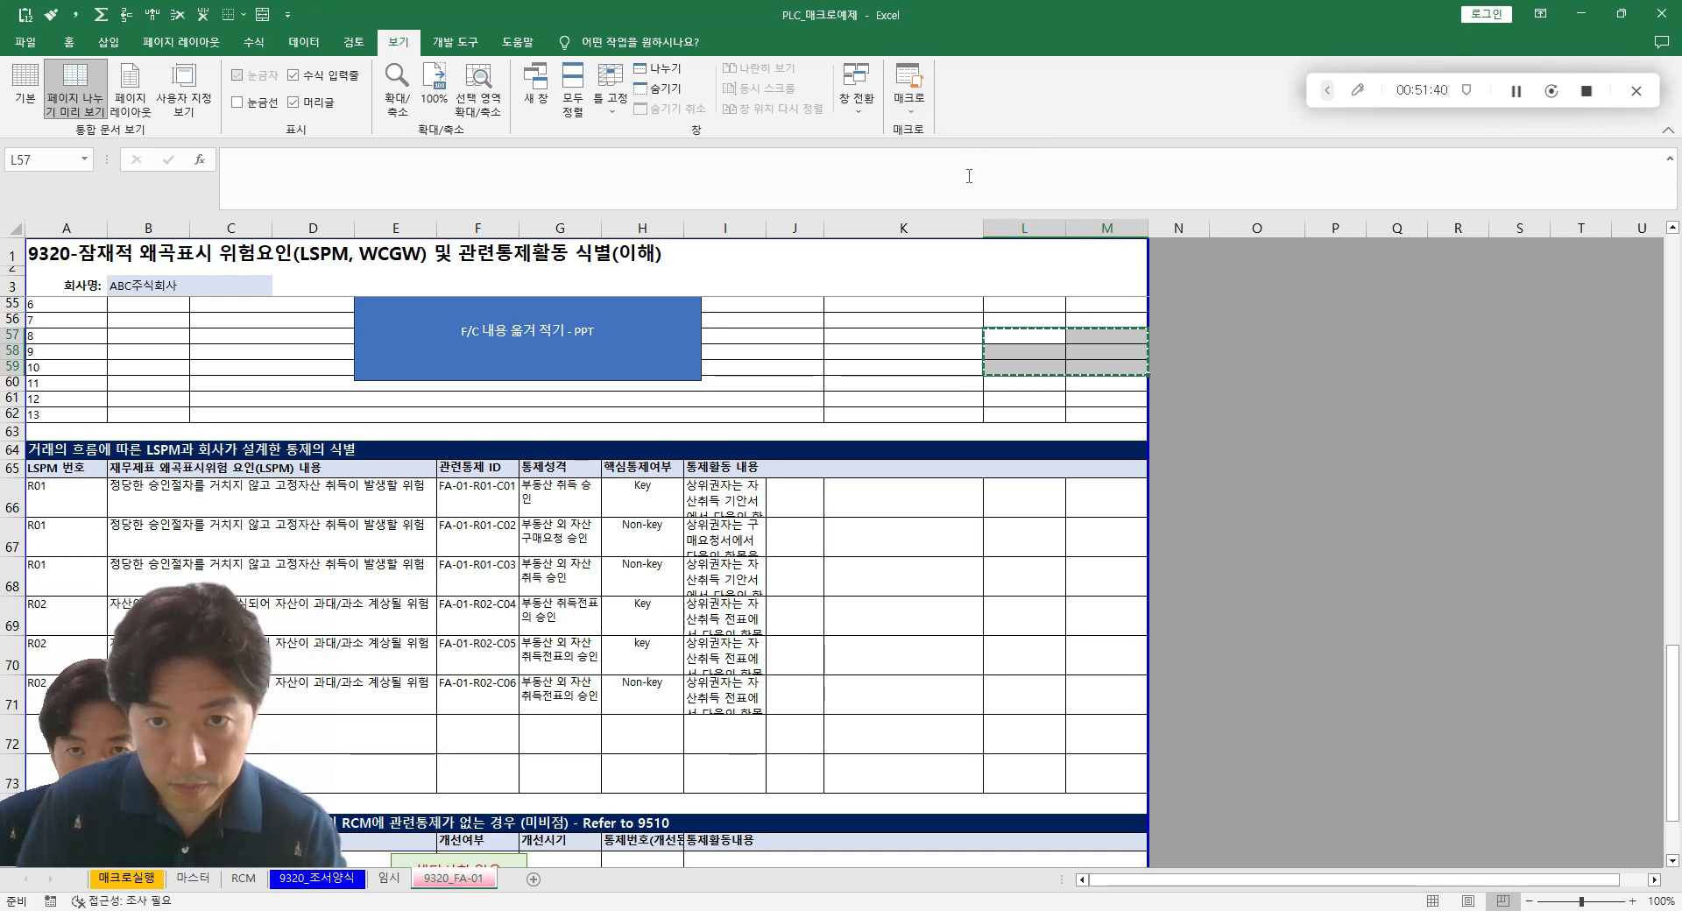
- Open the recorded macro 매크로1 for editing and copy its code lines from Range("L57:M59").Select through the PasteSpecial statement
left_click(909, 81)
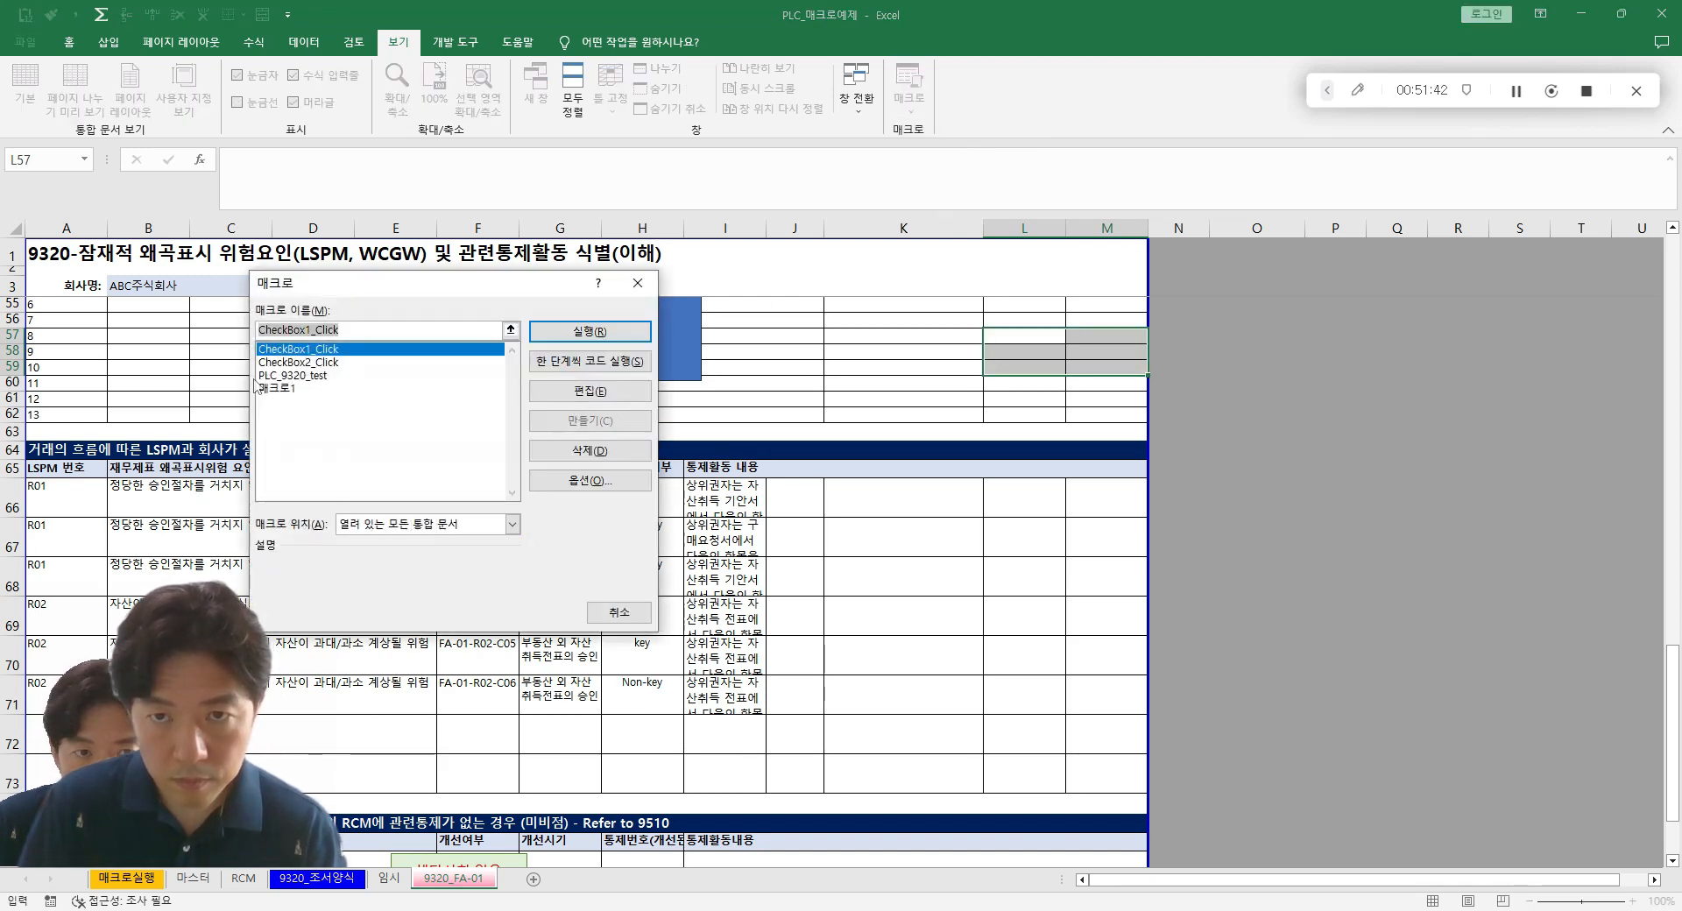
left_click(258, 388)
left_click(624, 391)
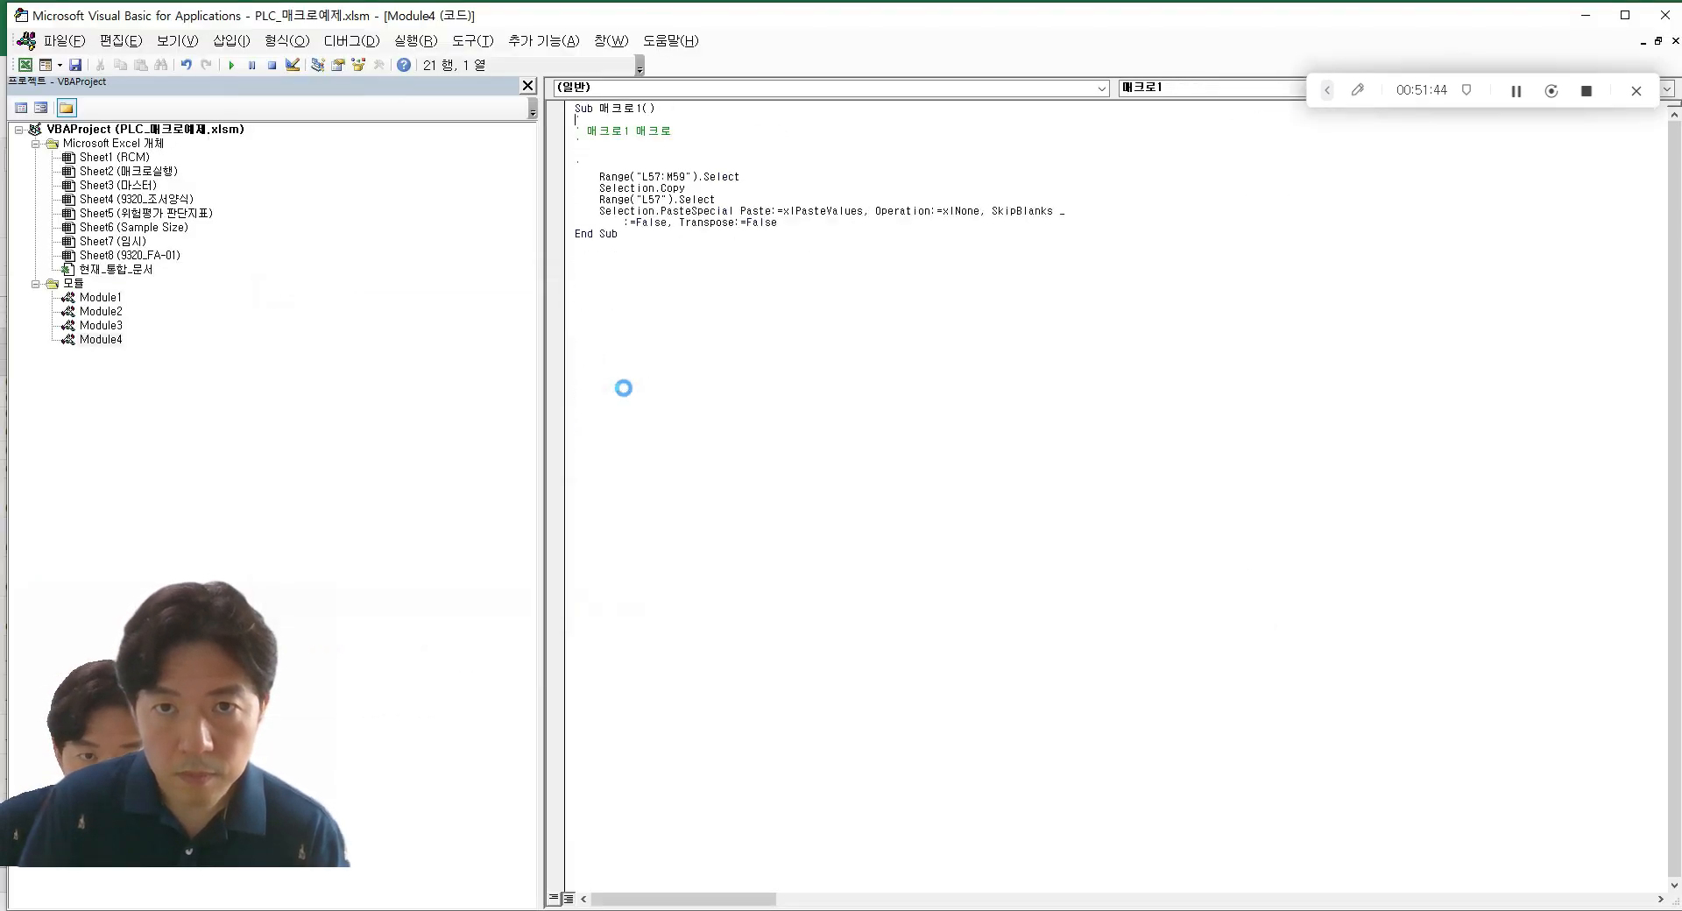
left_click_drag(576, 176, 1164, 222)
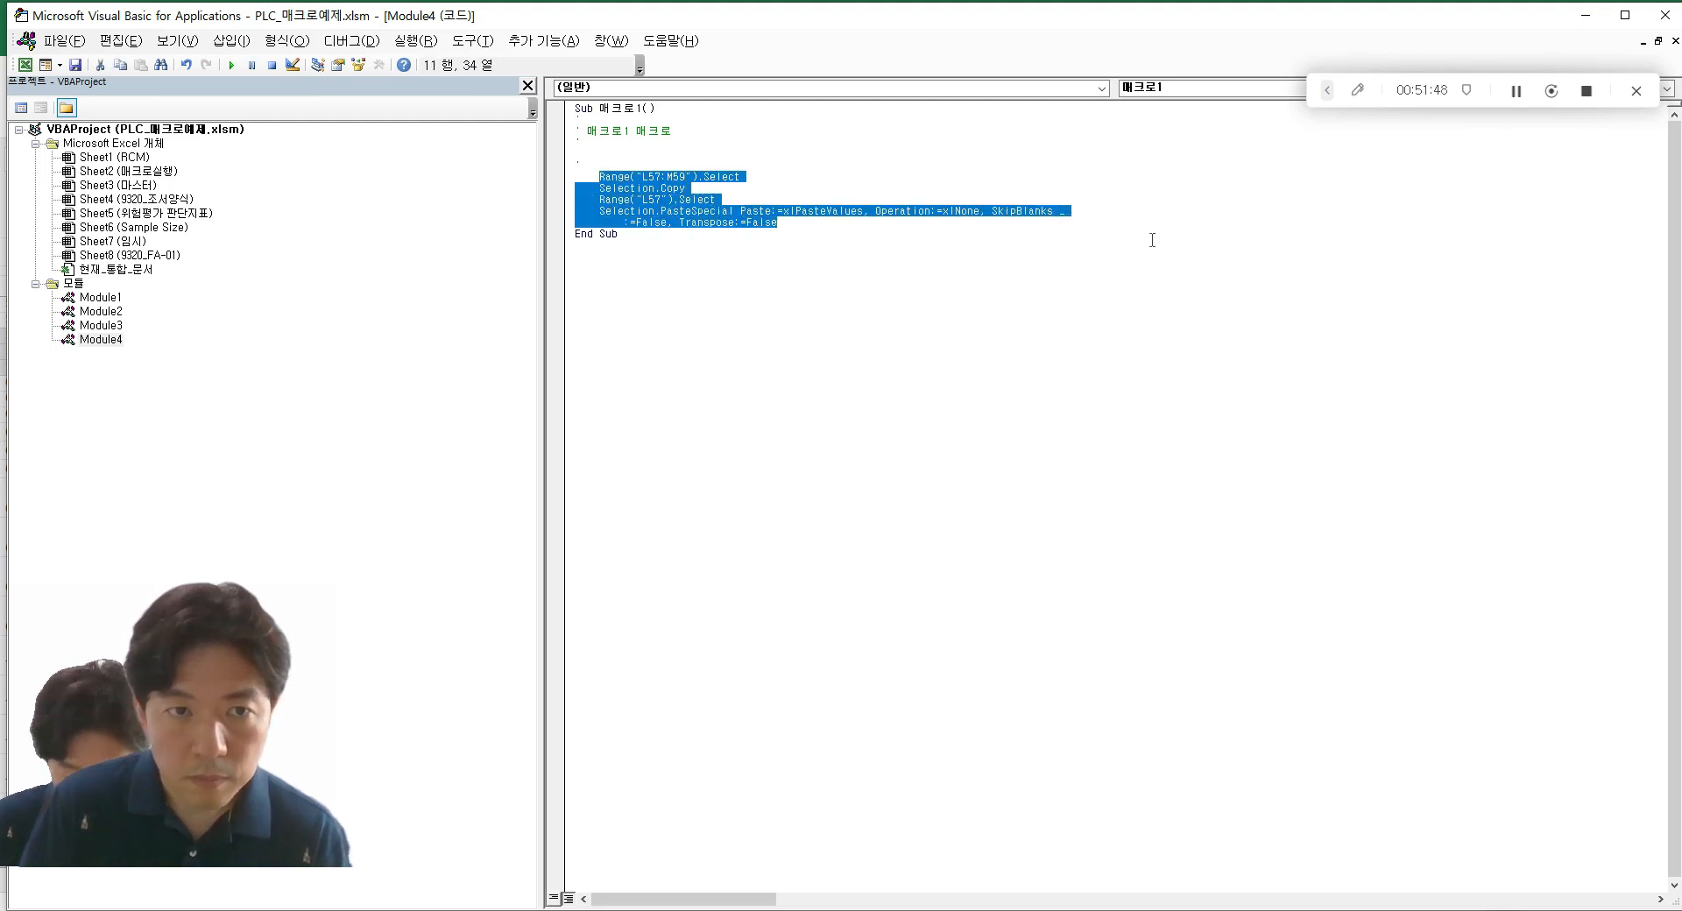
key("alt+Tab")
left_click(839, 319)
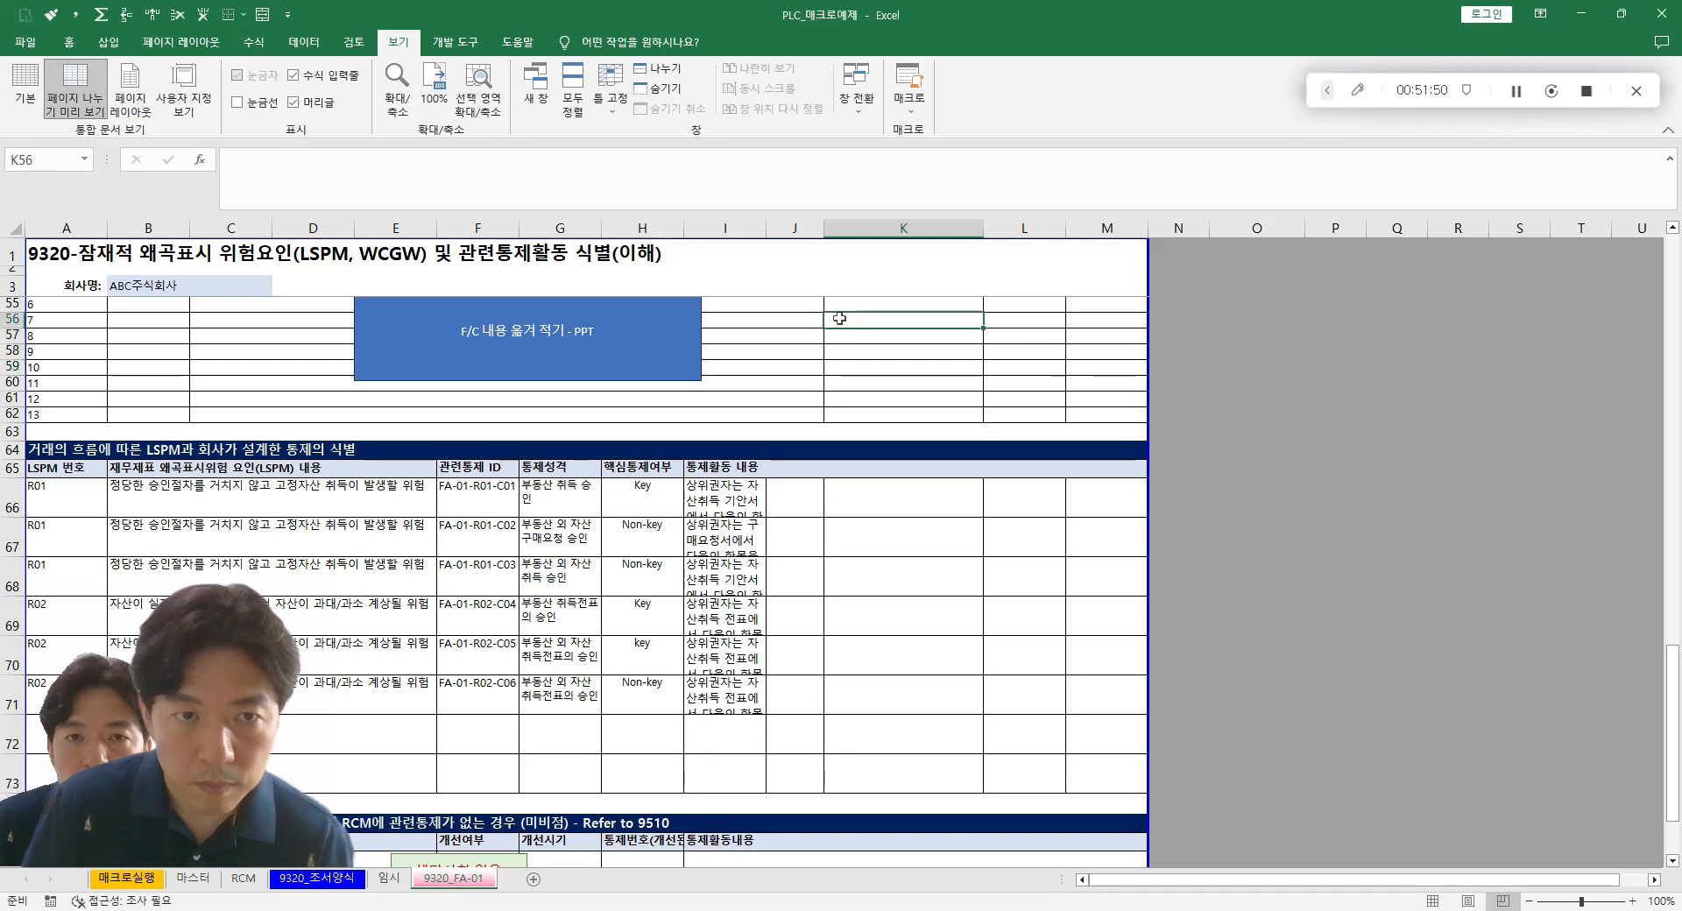
key("alt+Tab")
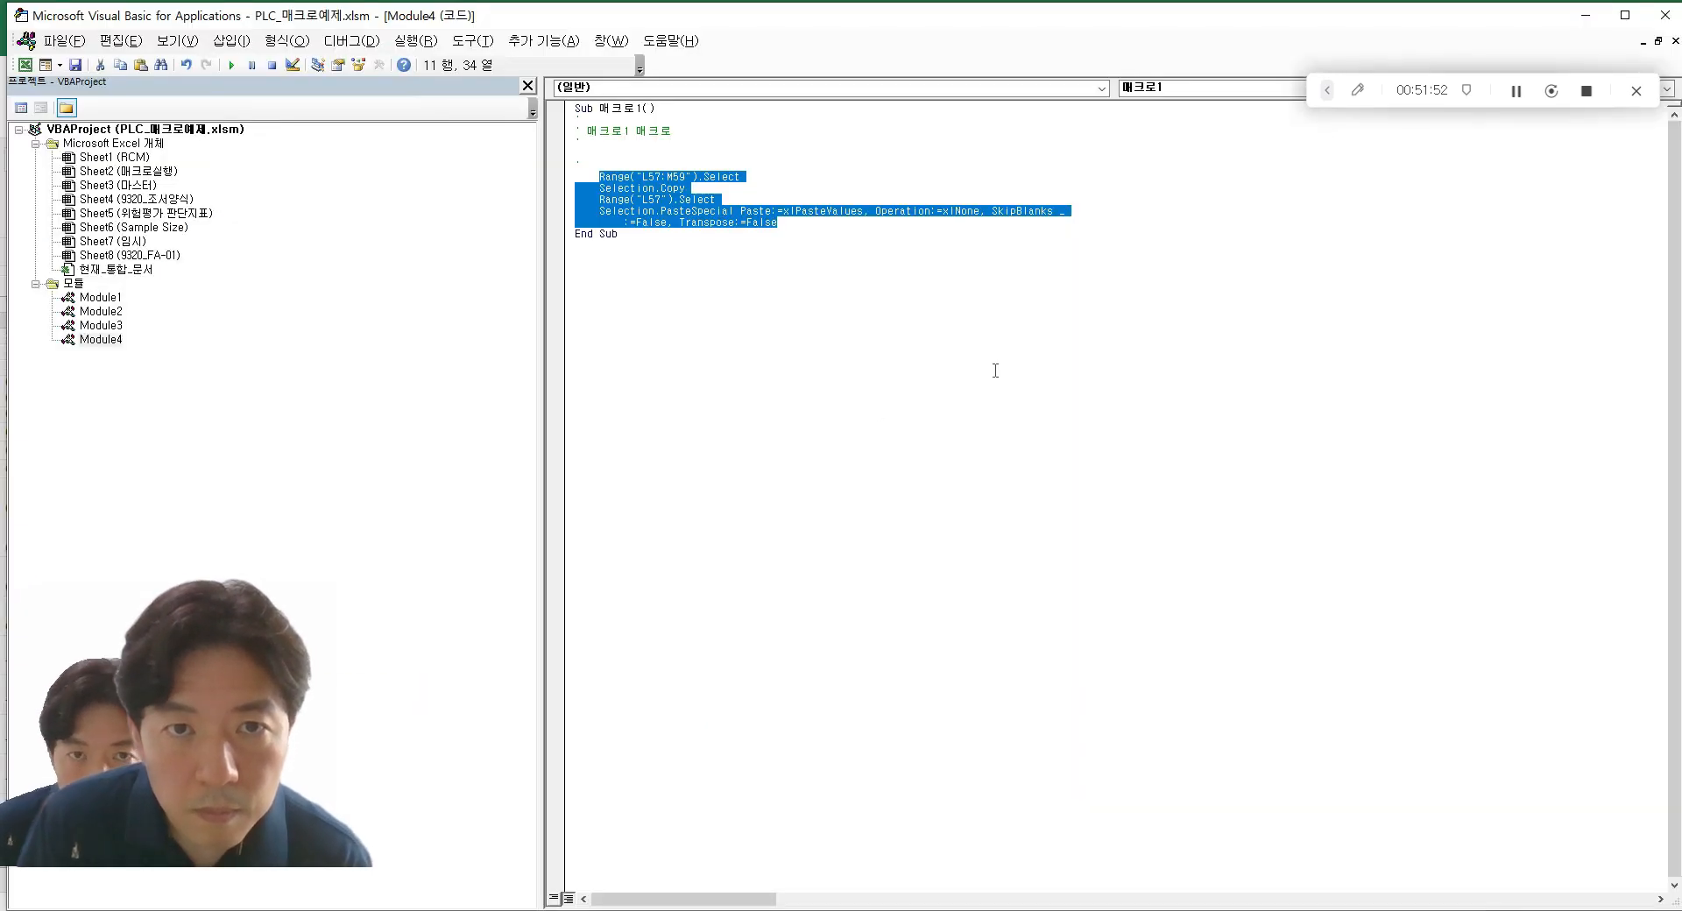
left_click(890, 450)
key("alt+Tab")
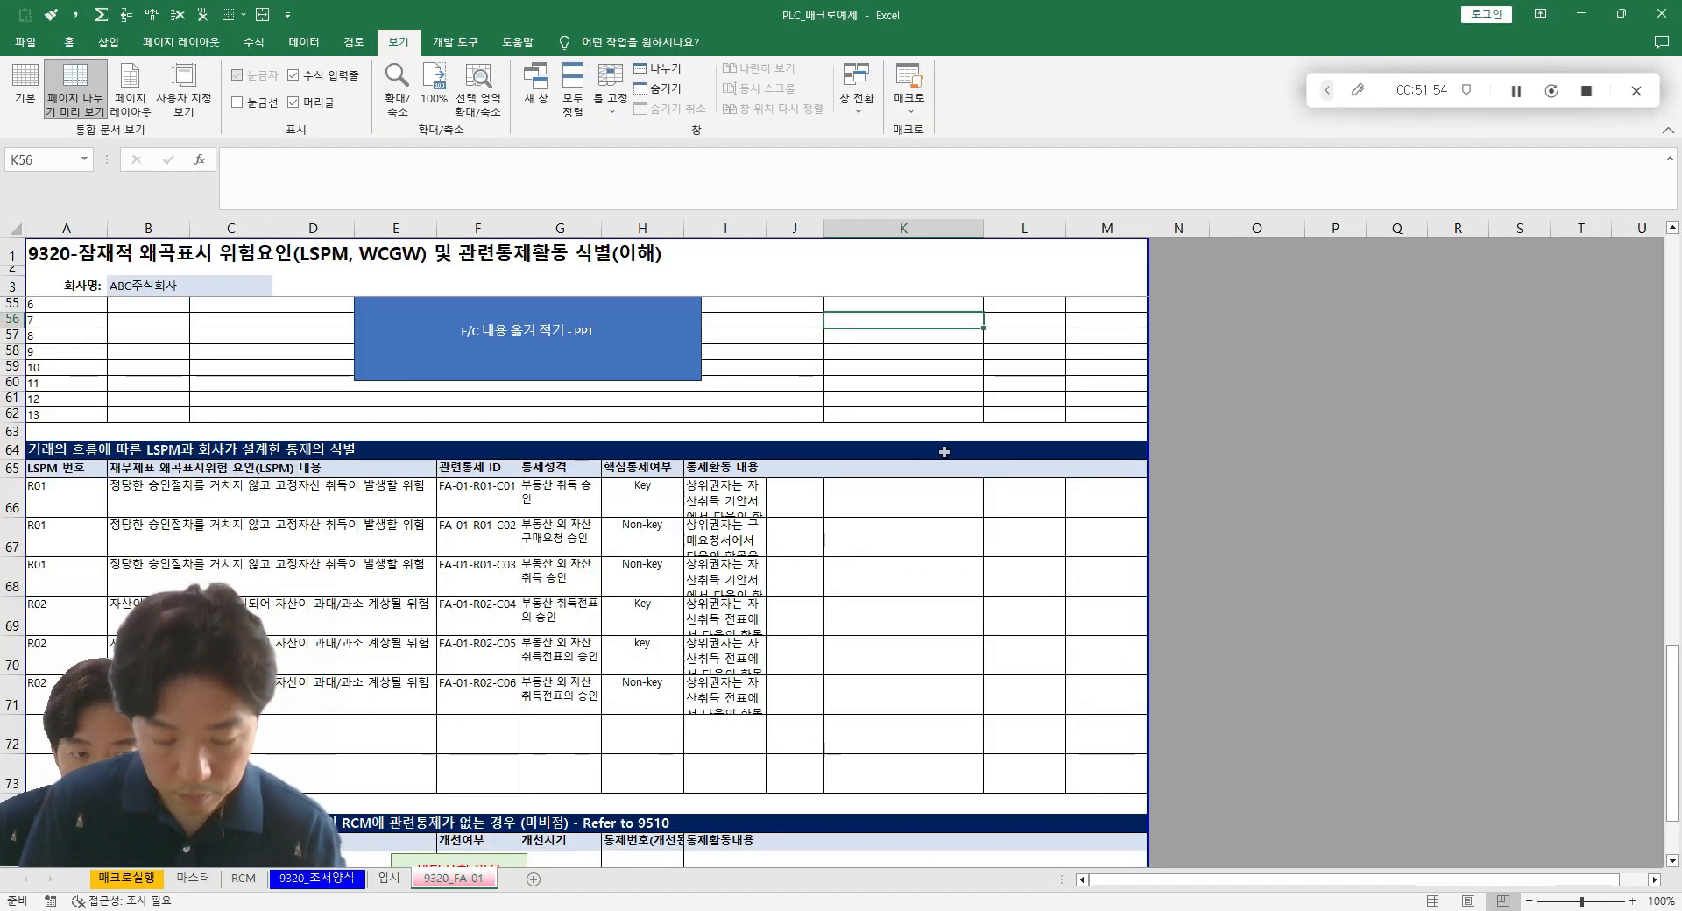
key("alt+Tab")
left_click(1515, 91)
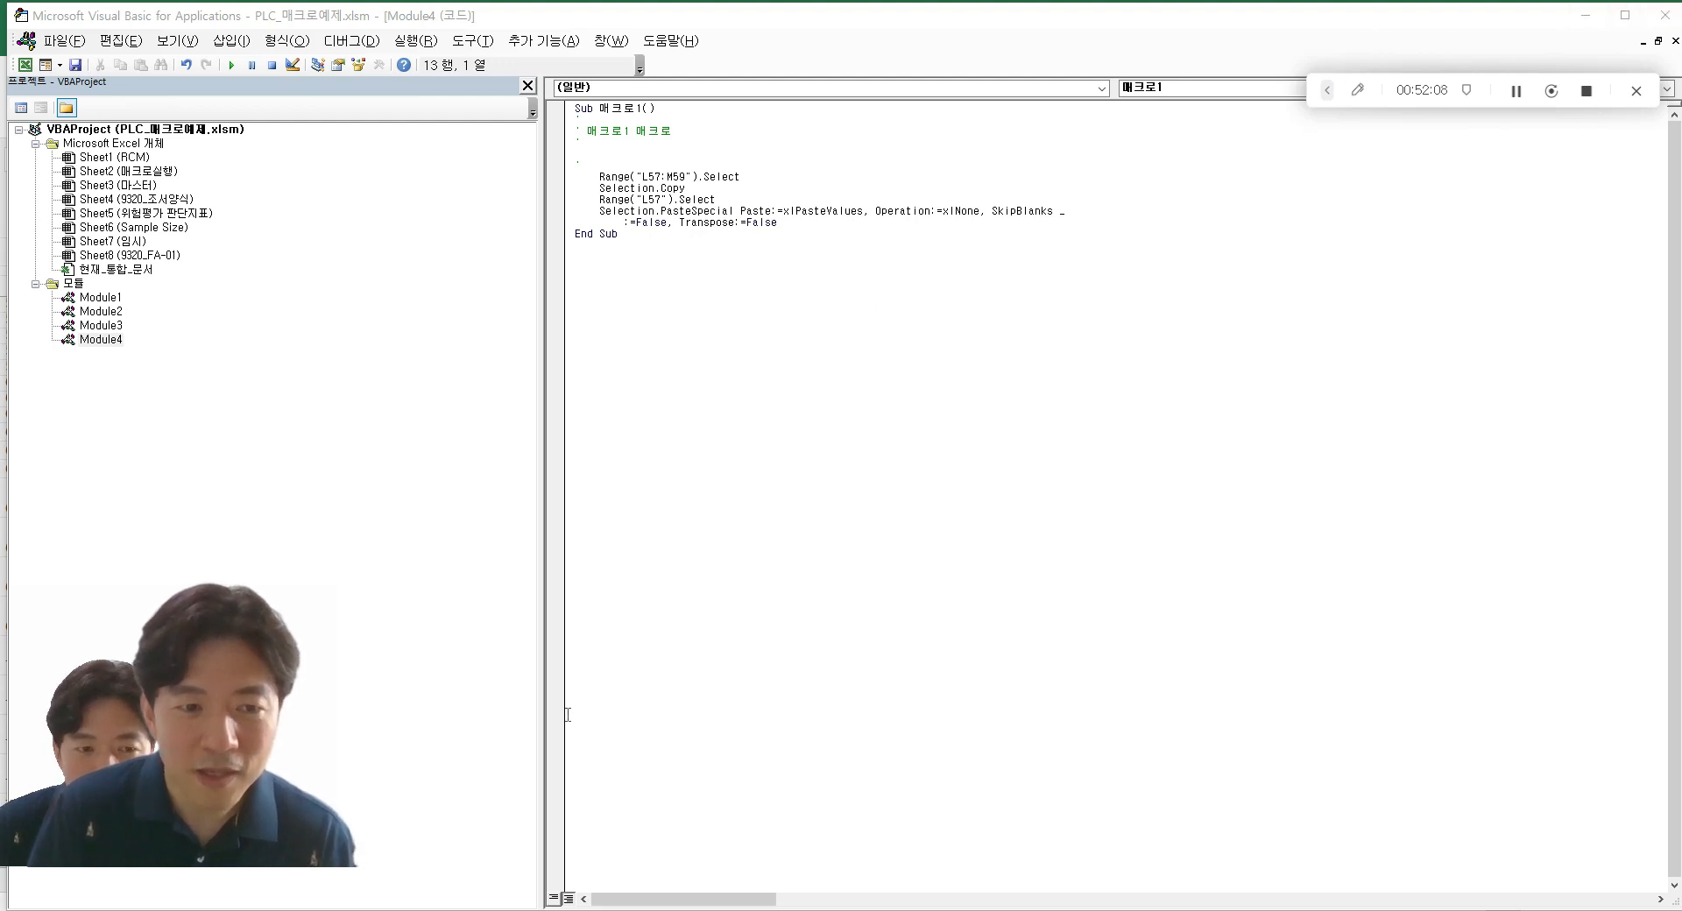
mouse_move(788, 910)
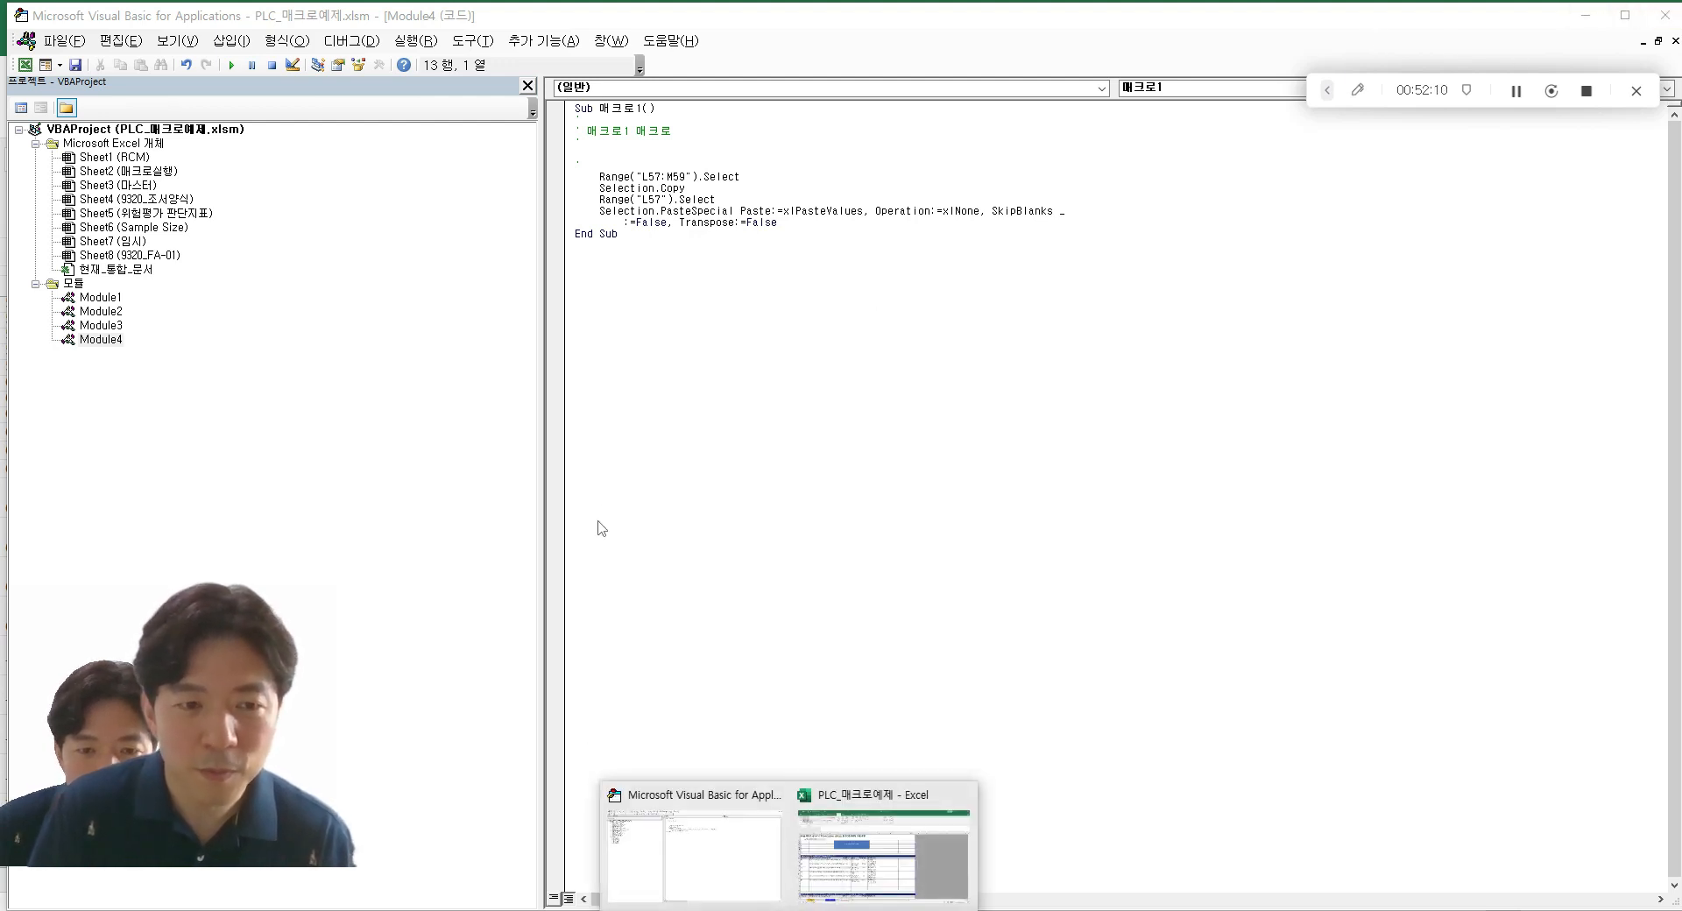
- Open Module1 and paste the recorded copy and paste-values code into PLC_9320_test, between the sheet naming line and Next
left_click(101, 339)
double_click(100, 297)
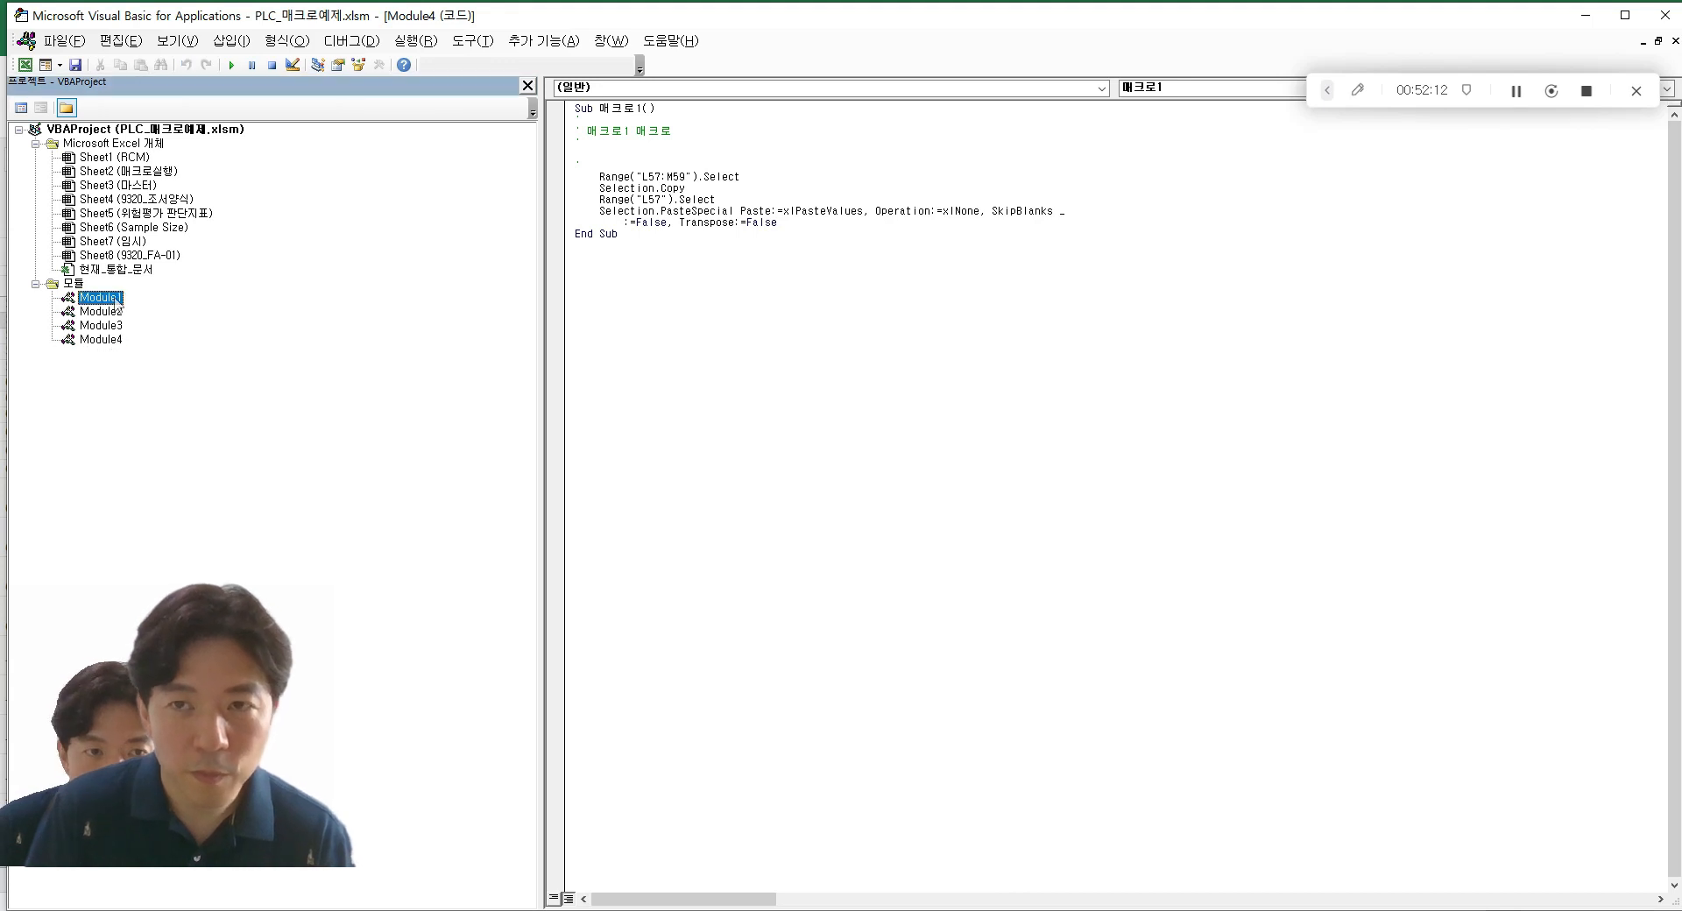
left_click_drag(577, 325, 543, 256)
left_click(567, 321)
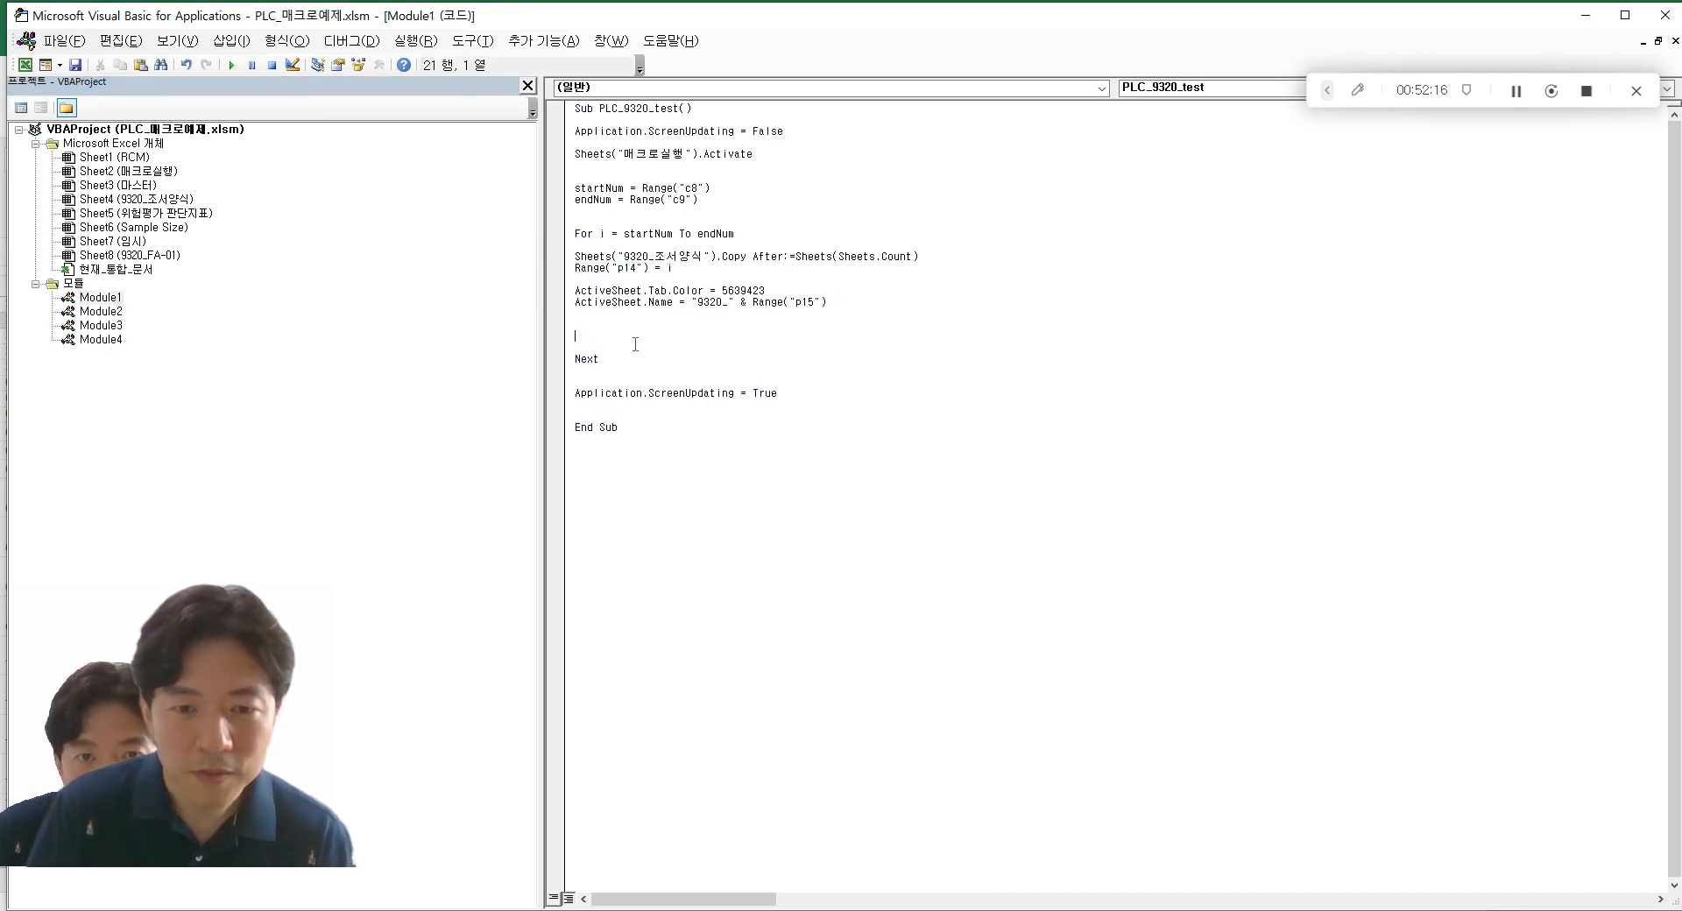
key("ctrl+v")
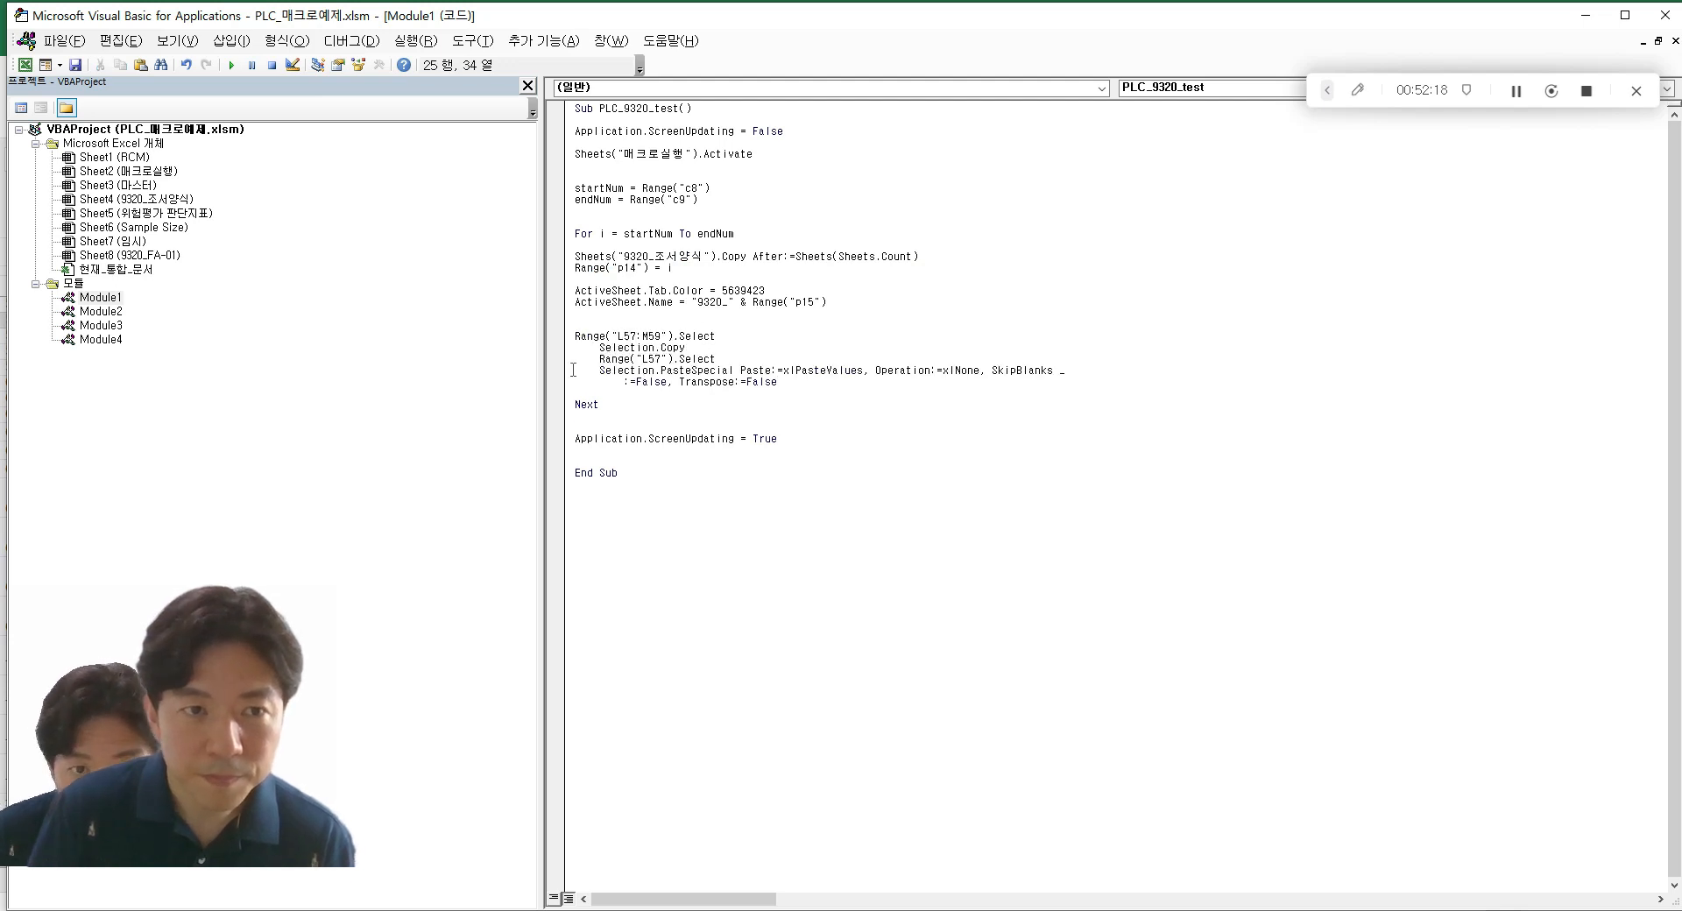
- Set the copied range's start cell to f65 in PLC_9320_test, checking the control table's extent on sheet 9320_FA-01
left_click(624, 336)
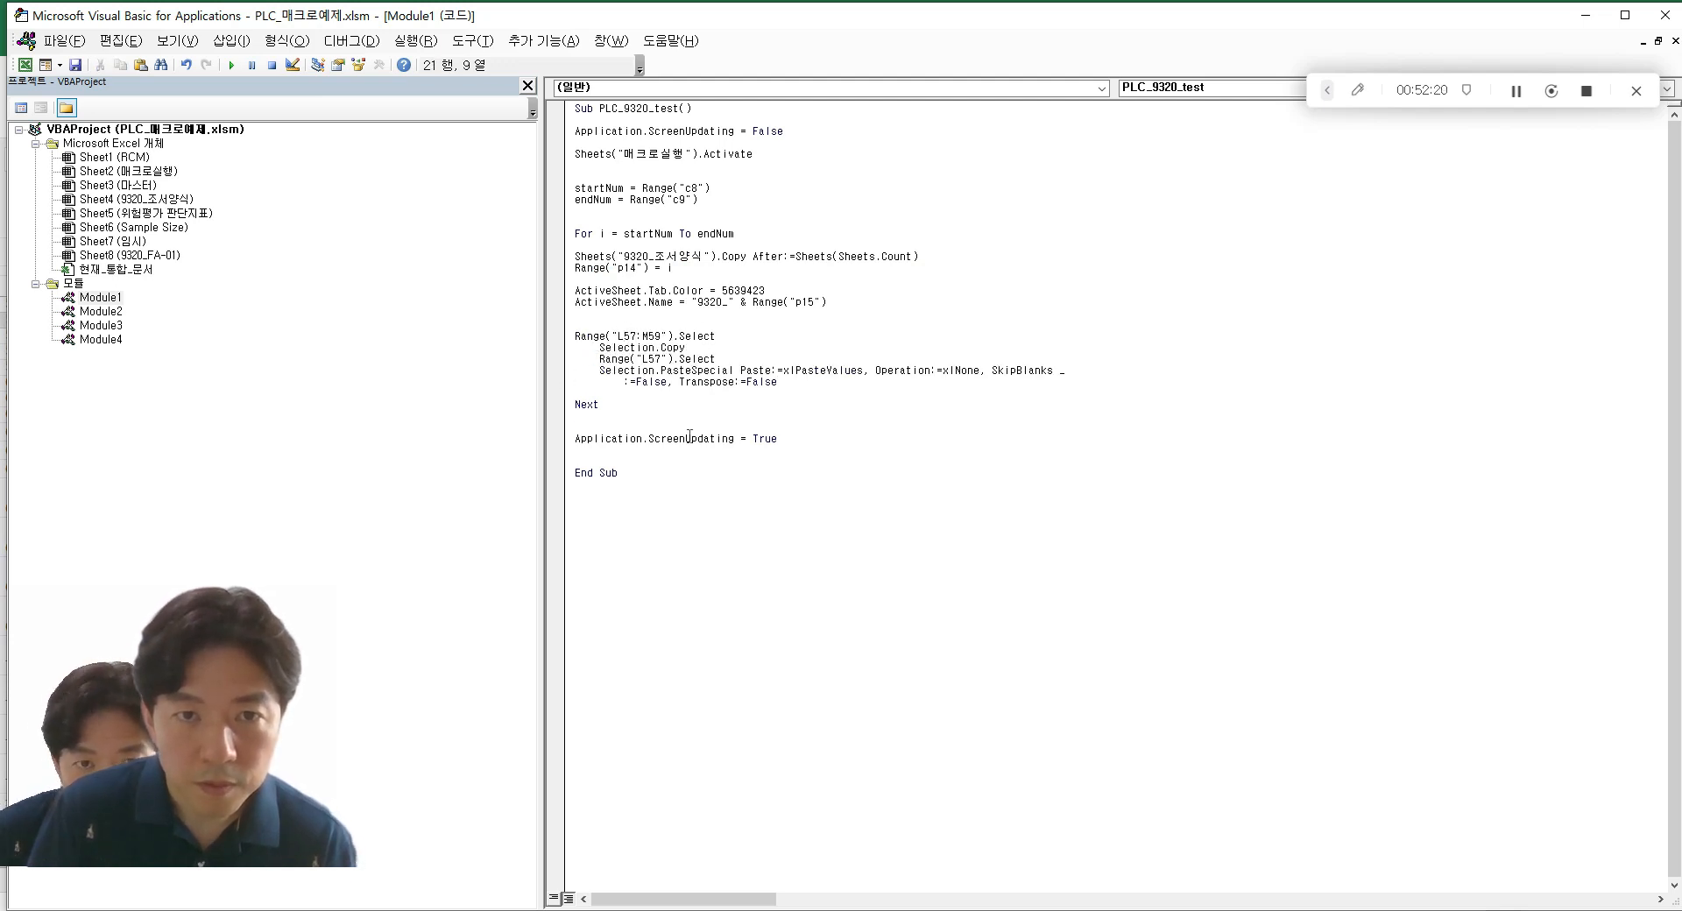
key("shift+Left")
type("f")
key("alt+Tab")
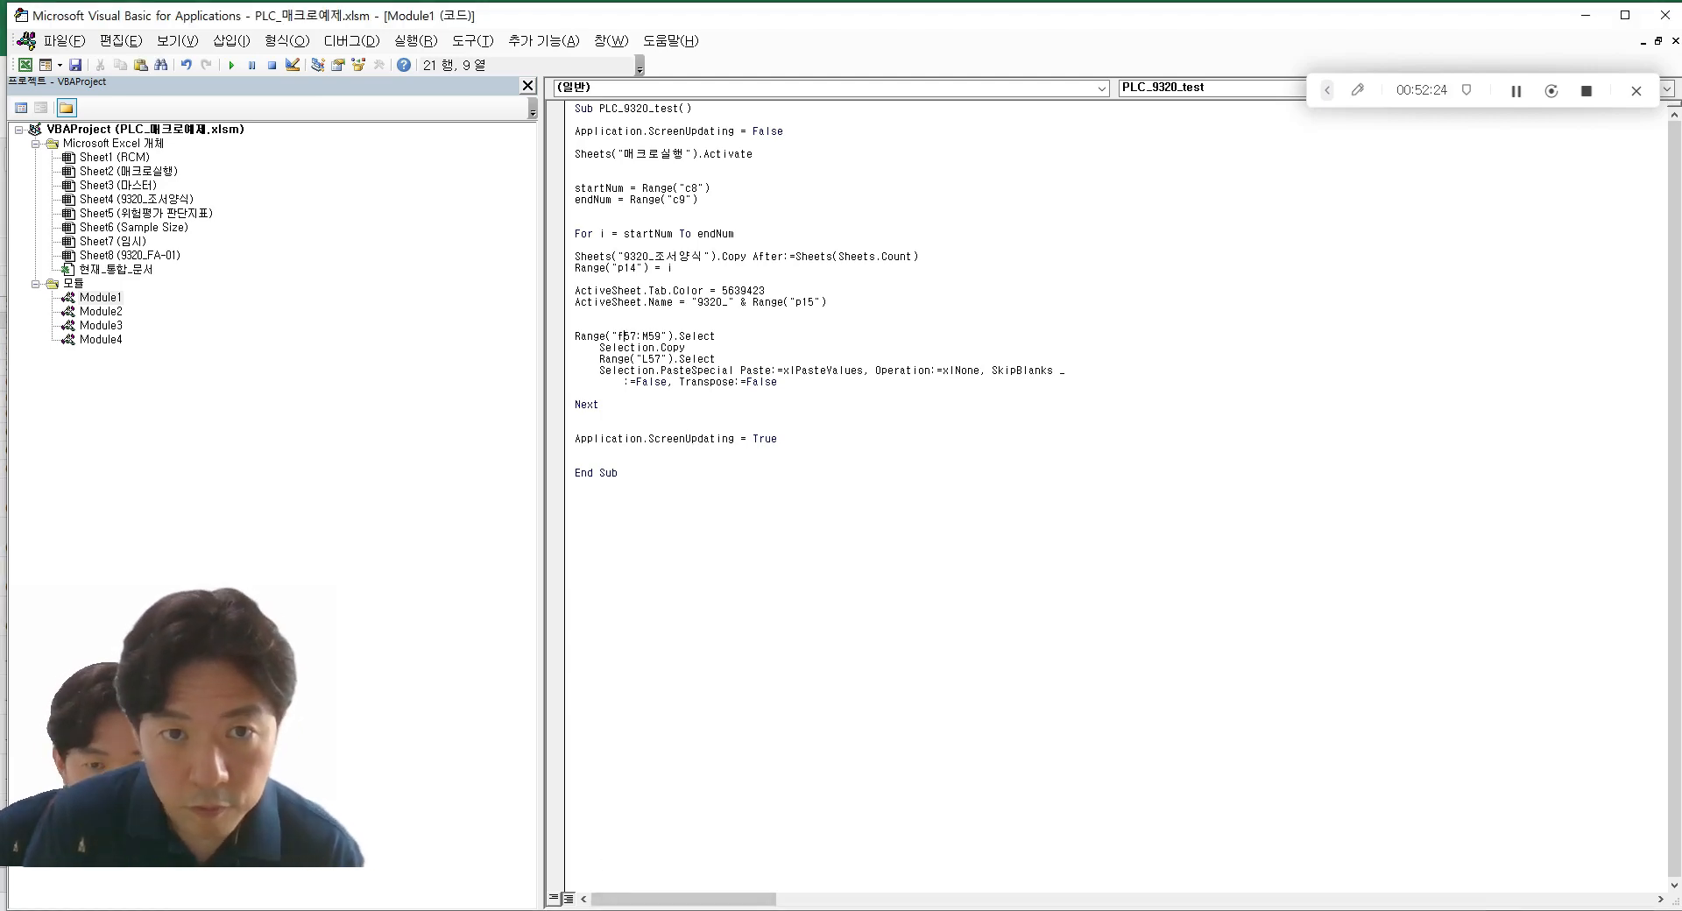
mouse_move(771, 909)
left_click(877, 881)
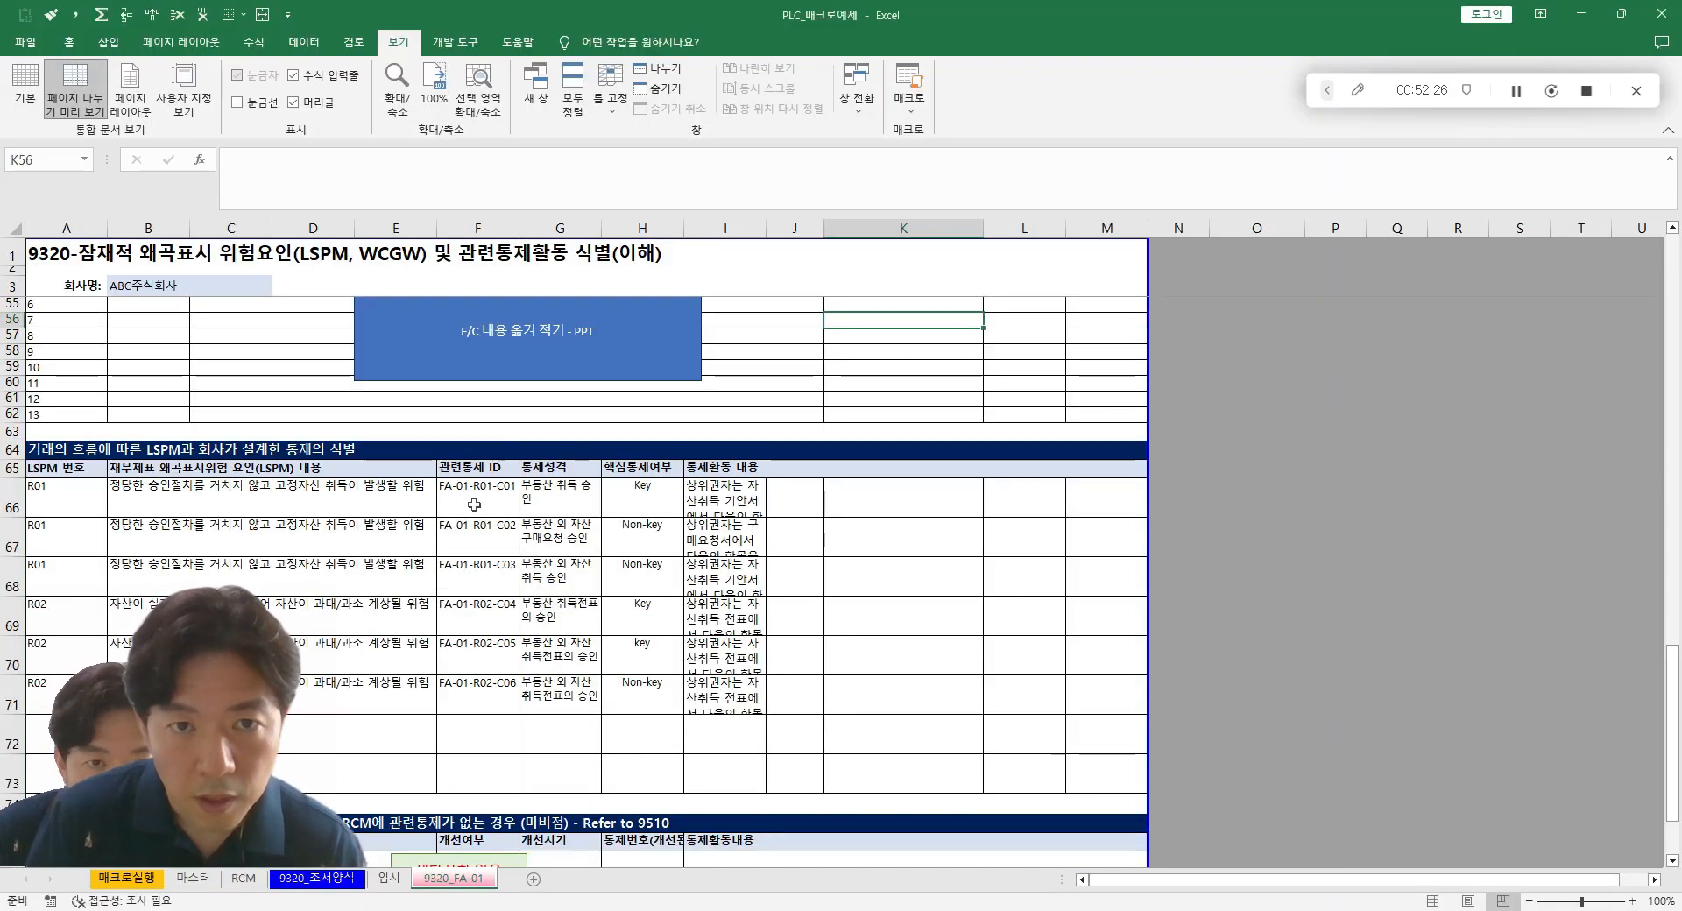
left_click_drag(473, 467, 1083, 777)
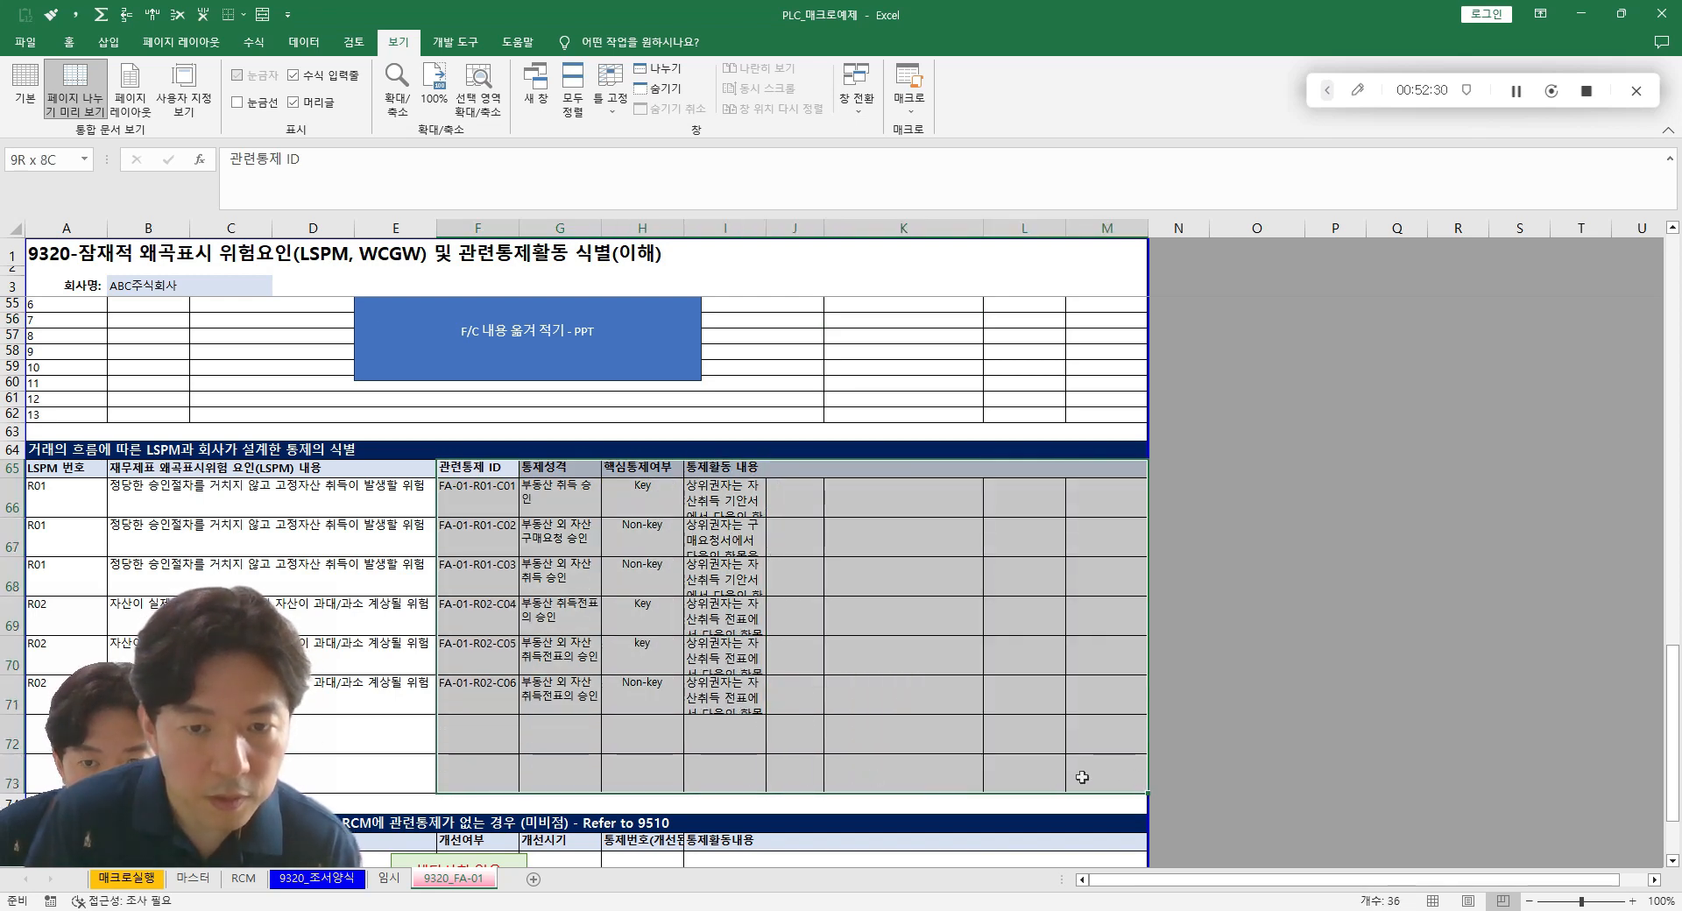
key("alt+Tab")
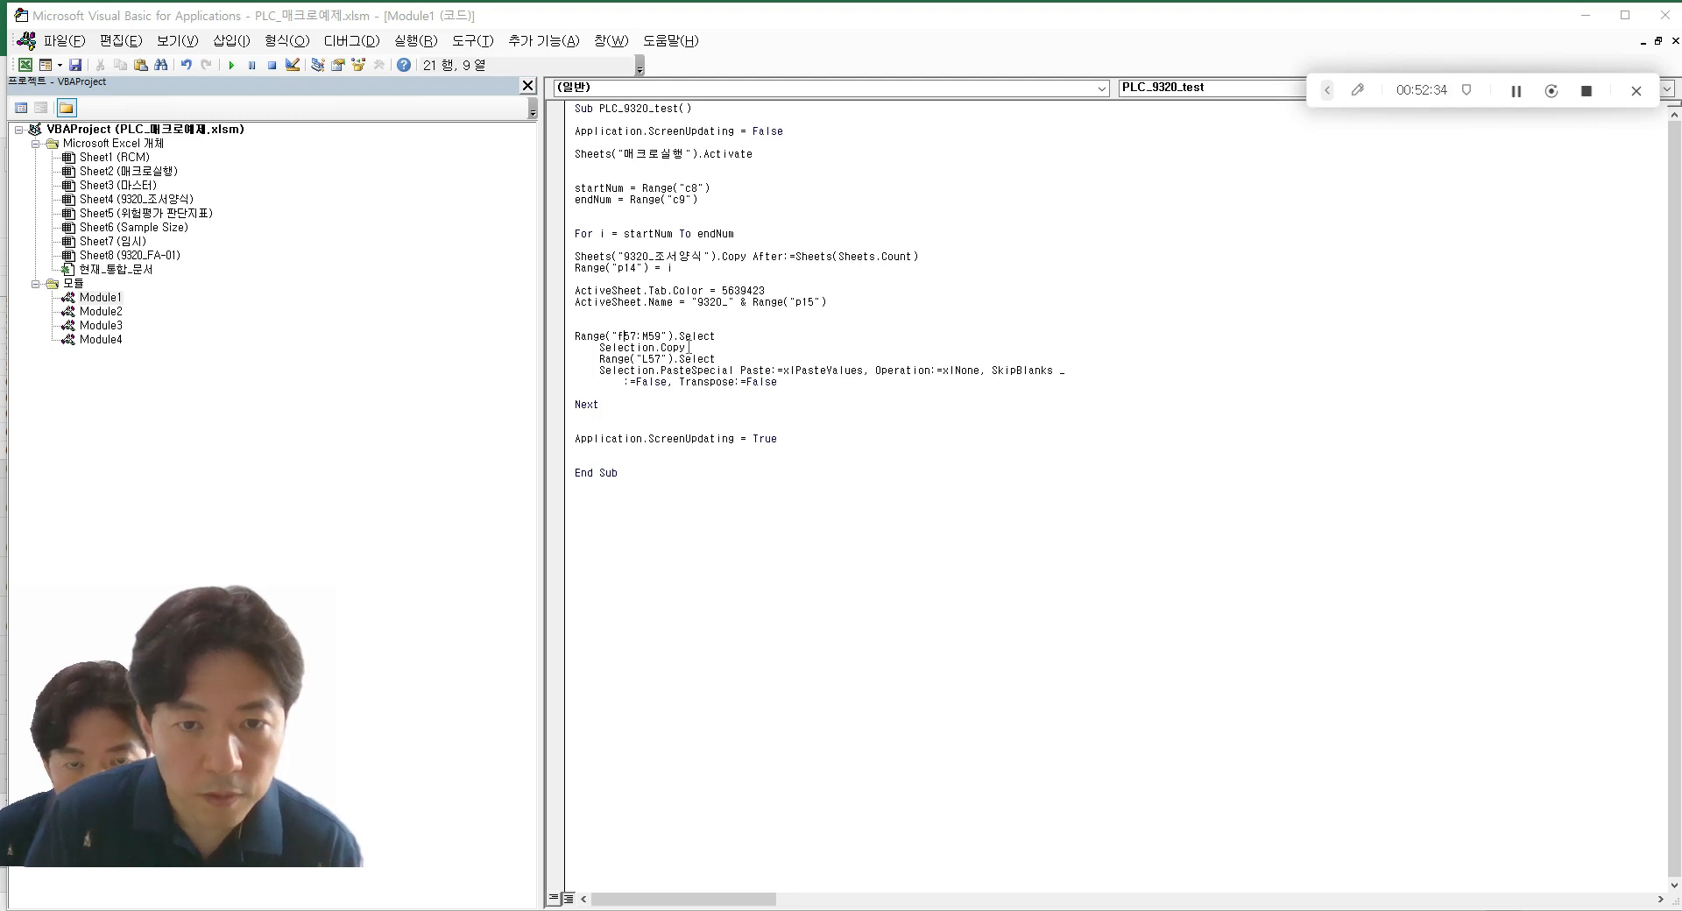
key("shift+Right")
key("shift+Right")
type("65")
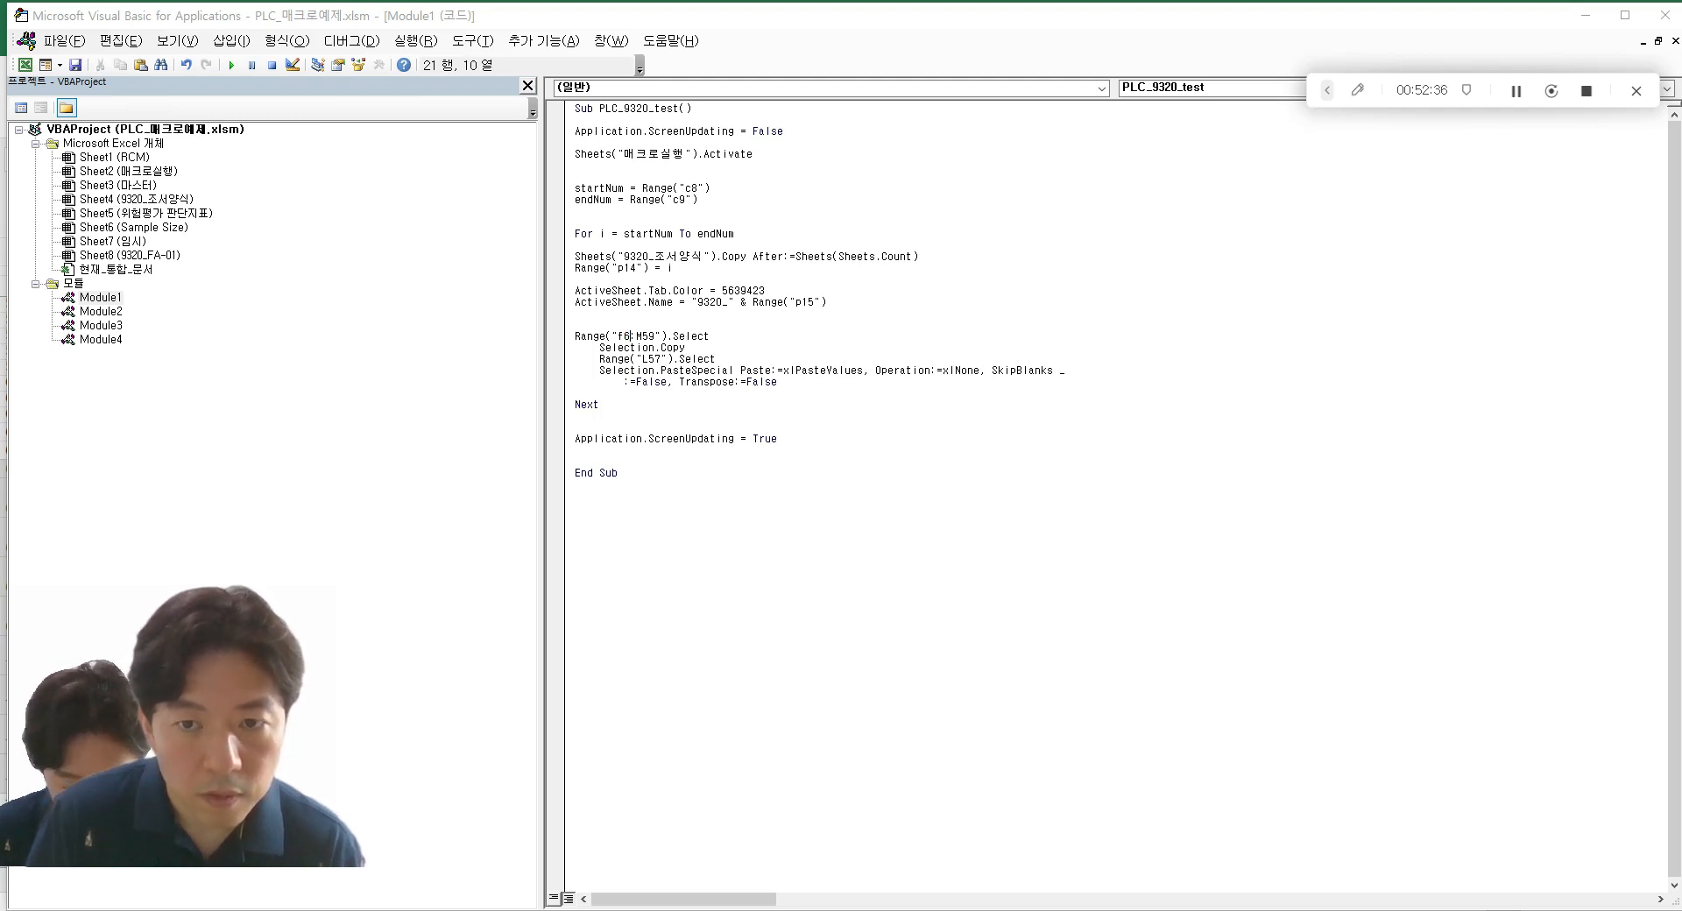
- Set the copied range's end cell to M73 and the paste target to f65 in PLC_9320_test
left_click(648, 336)
key("shift+Right")
key("shift+Right")
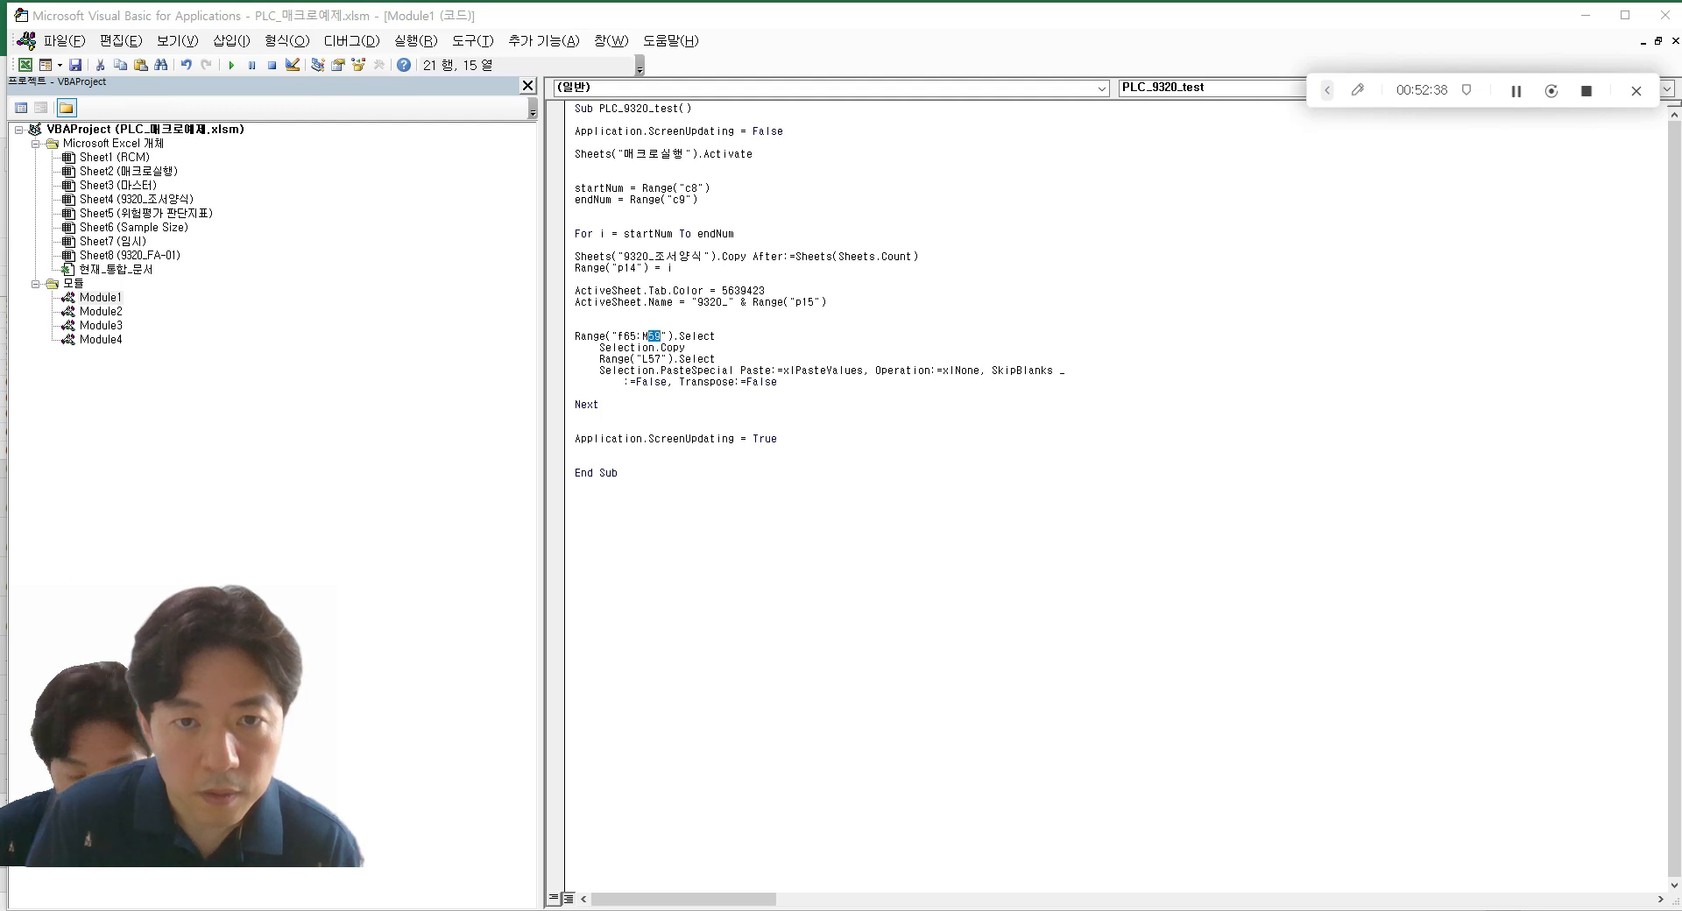
type("73")
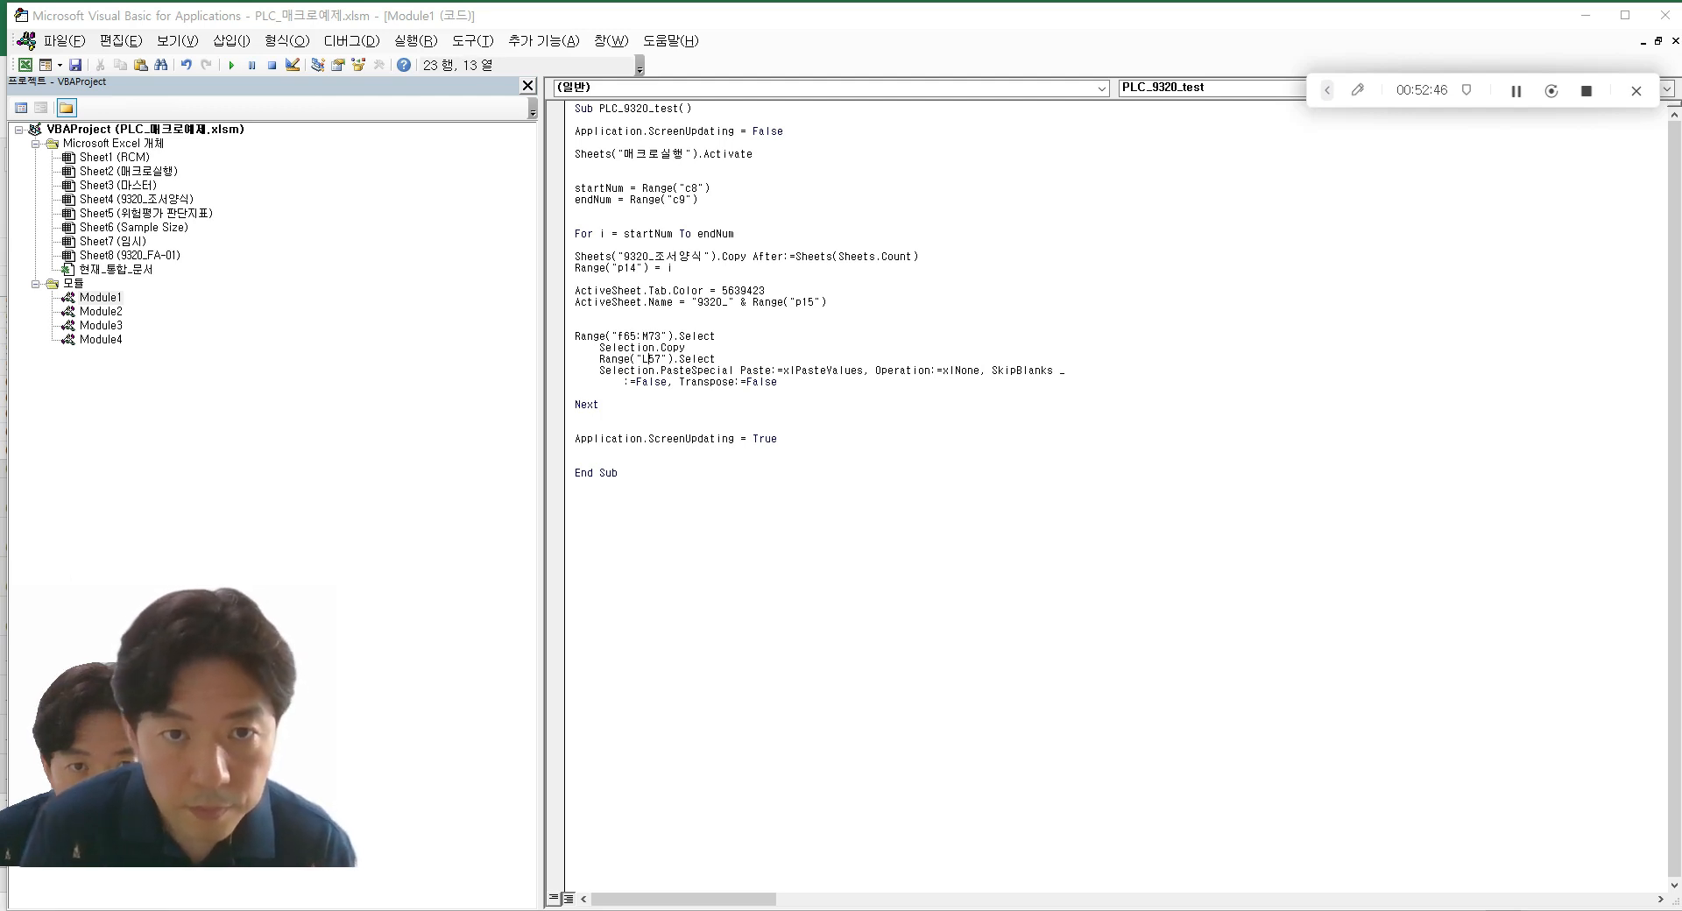
key("shift+Left")
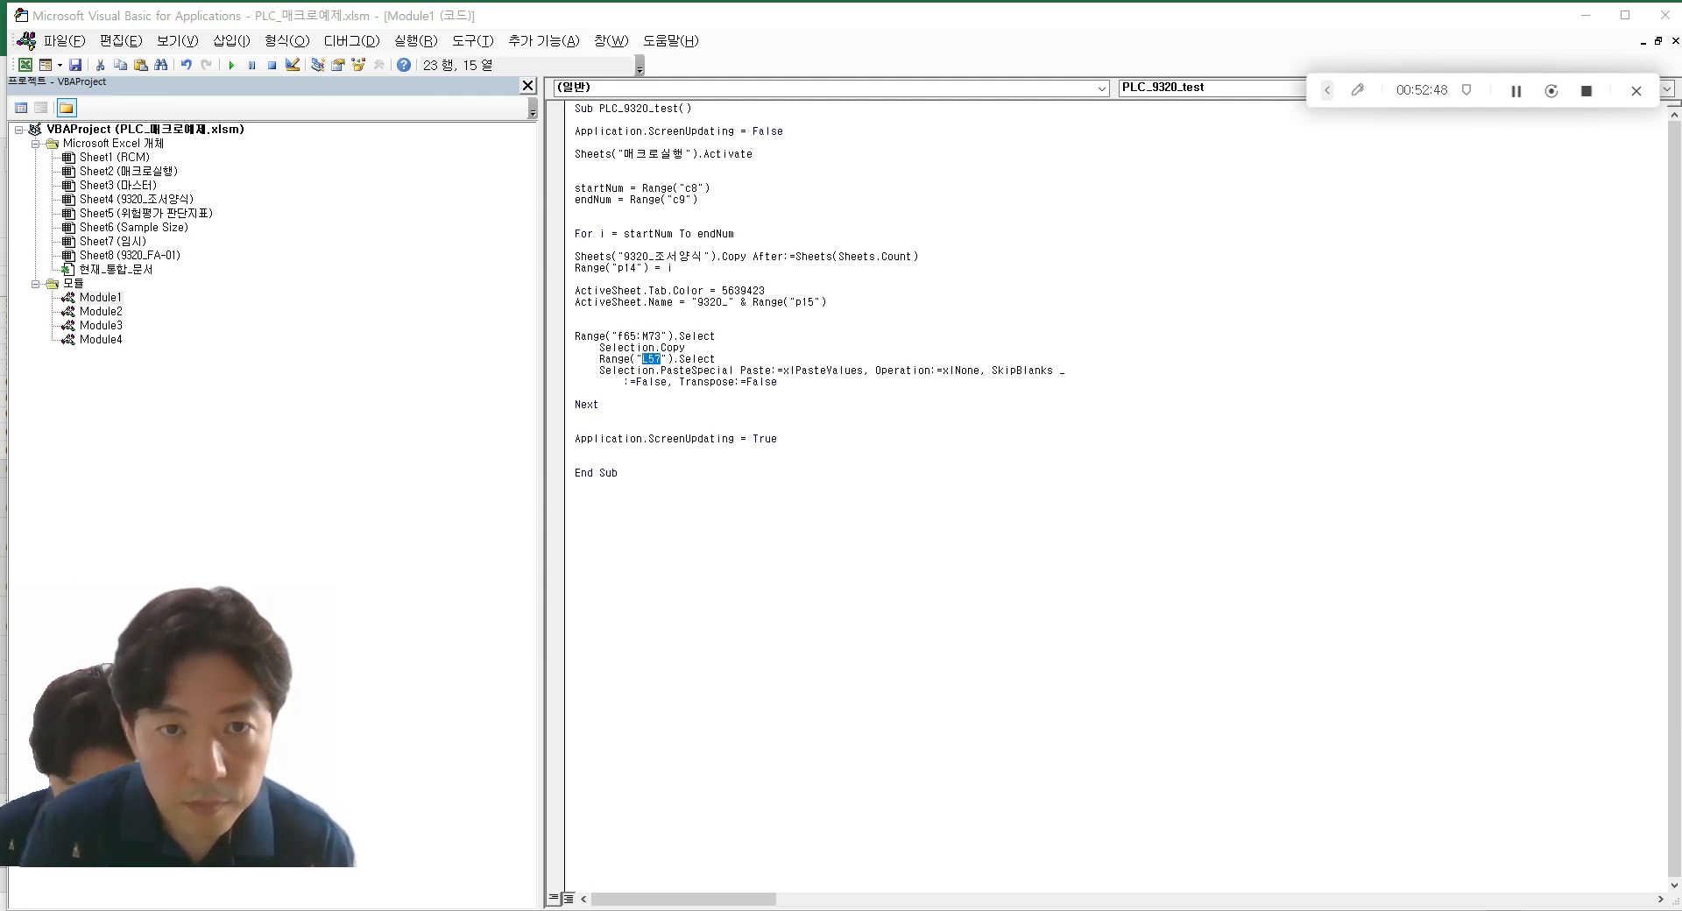
type("f65")
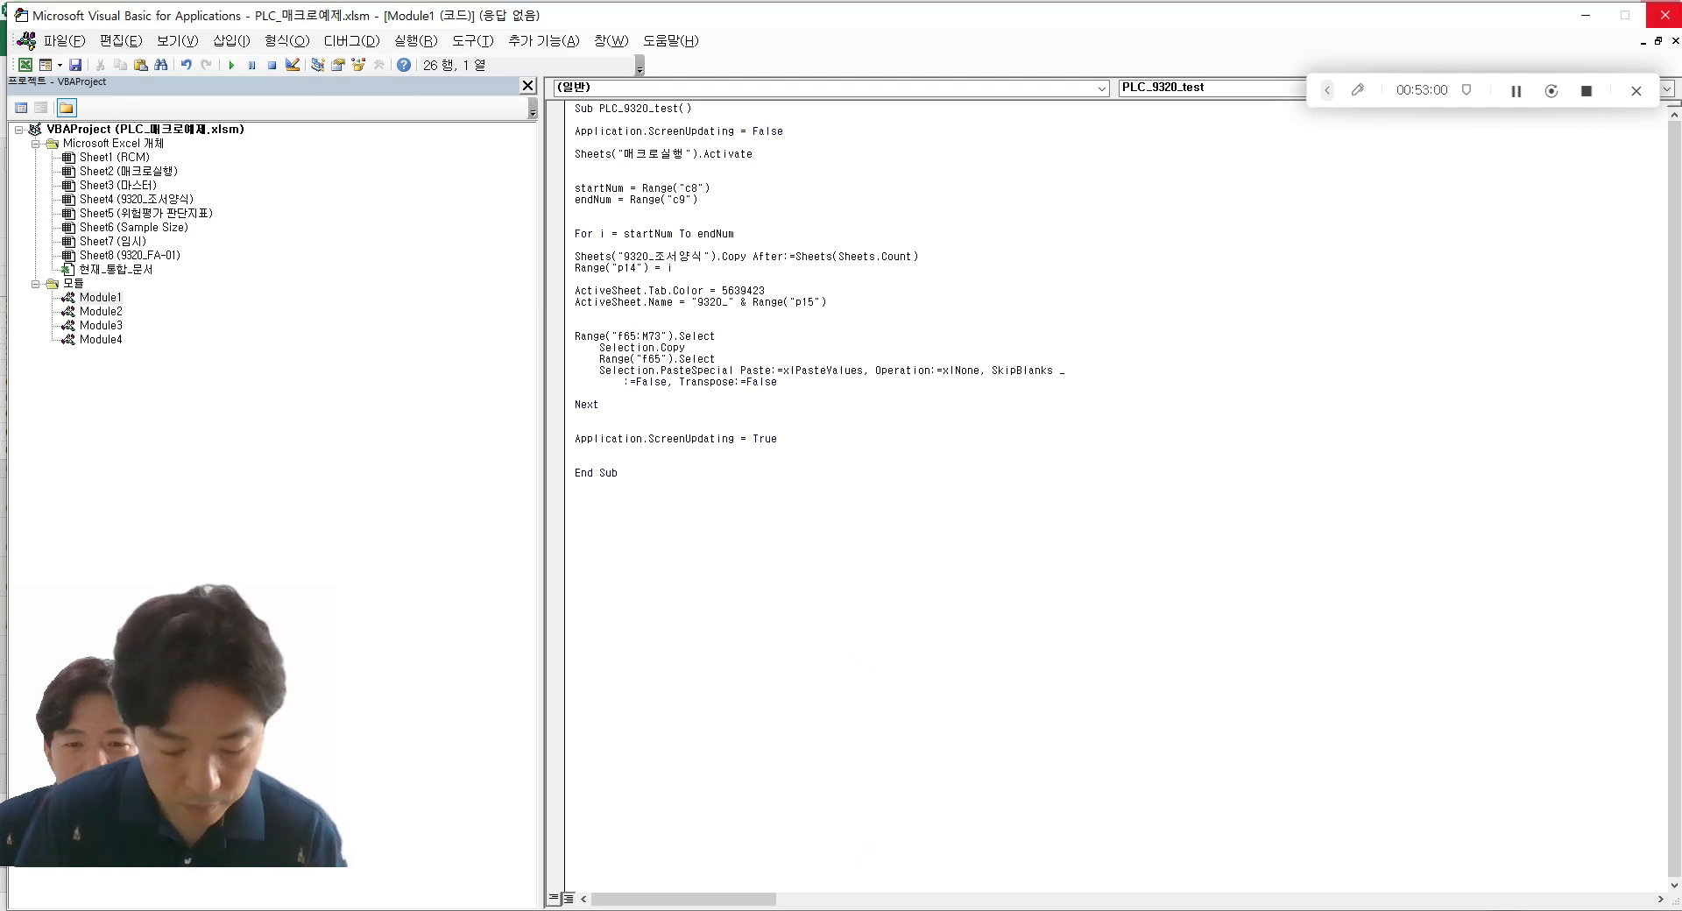
left_click(801, 910)
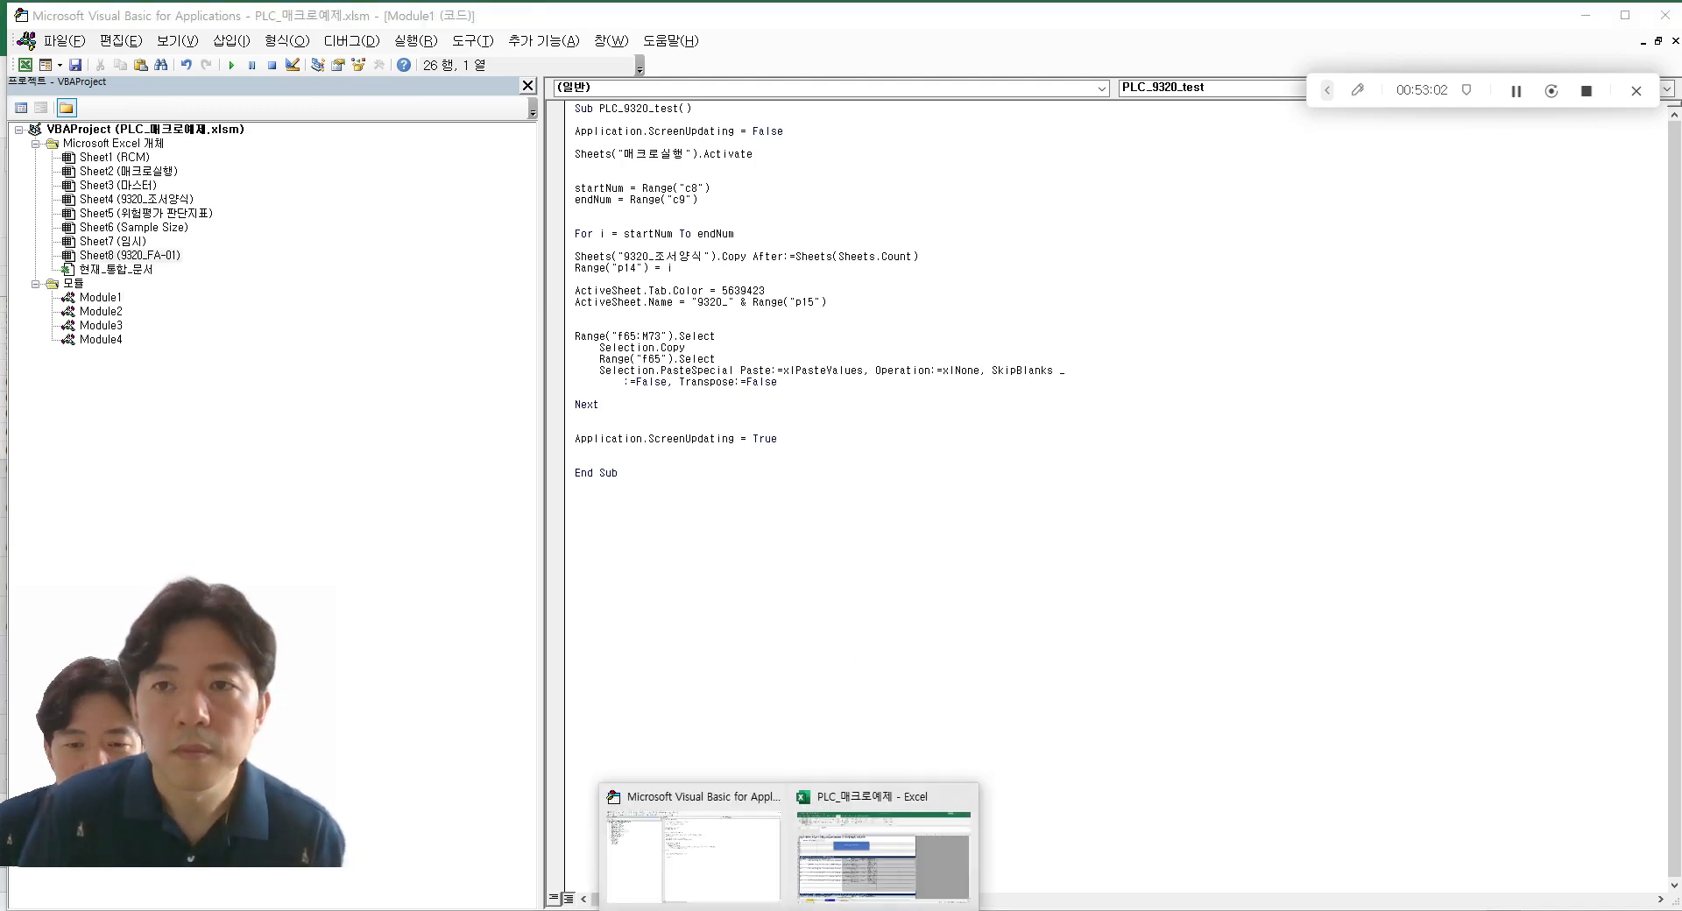
- Switch to the PLC_매크로예제 workbook and delete the generated sheet 9320_FA-01
left_click(1030, 536)
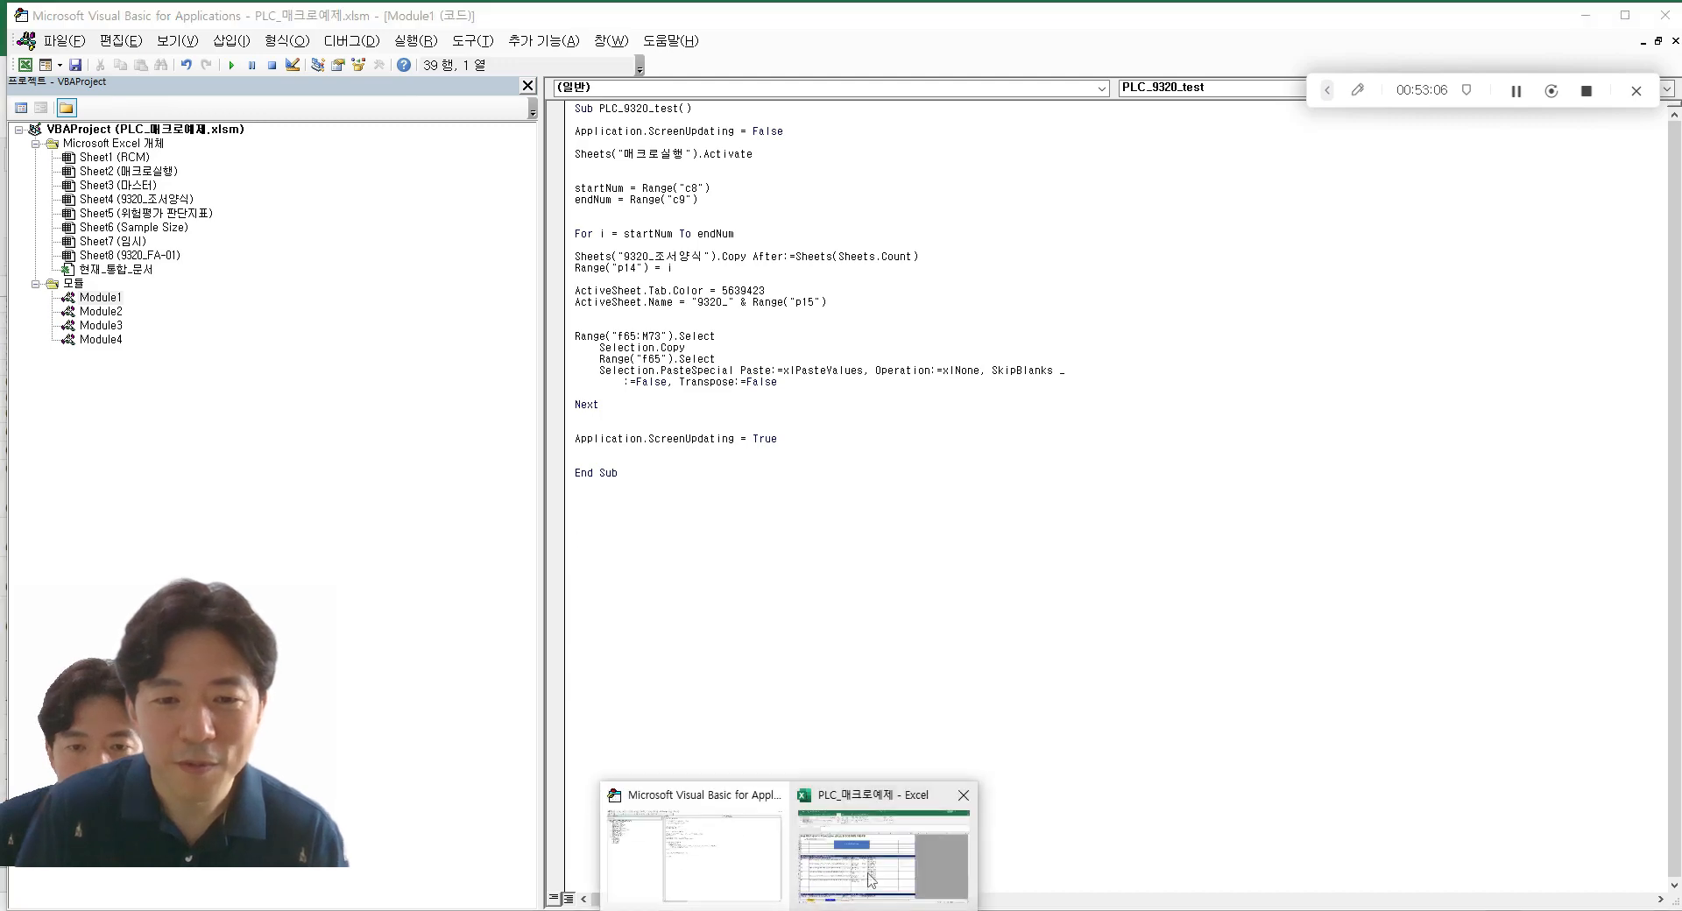
left_click(873, 878)
left_click(867, 569)
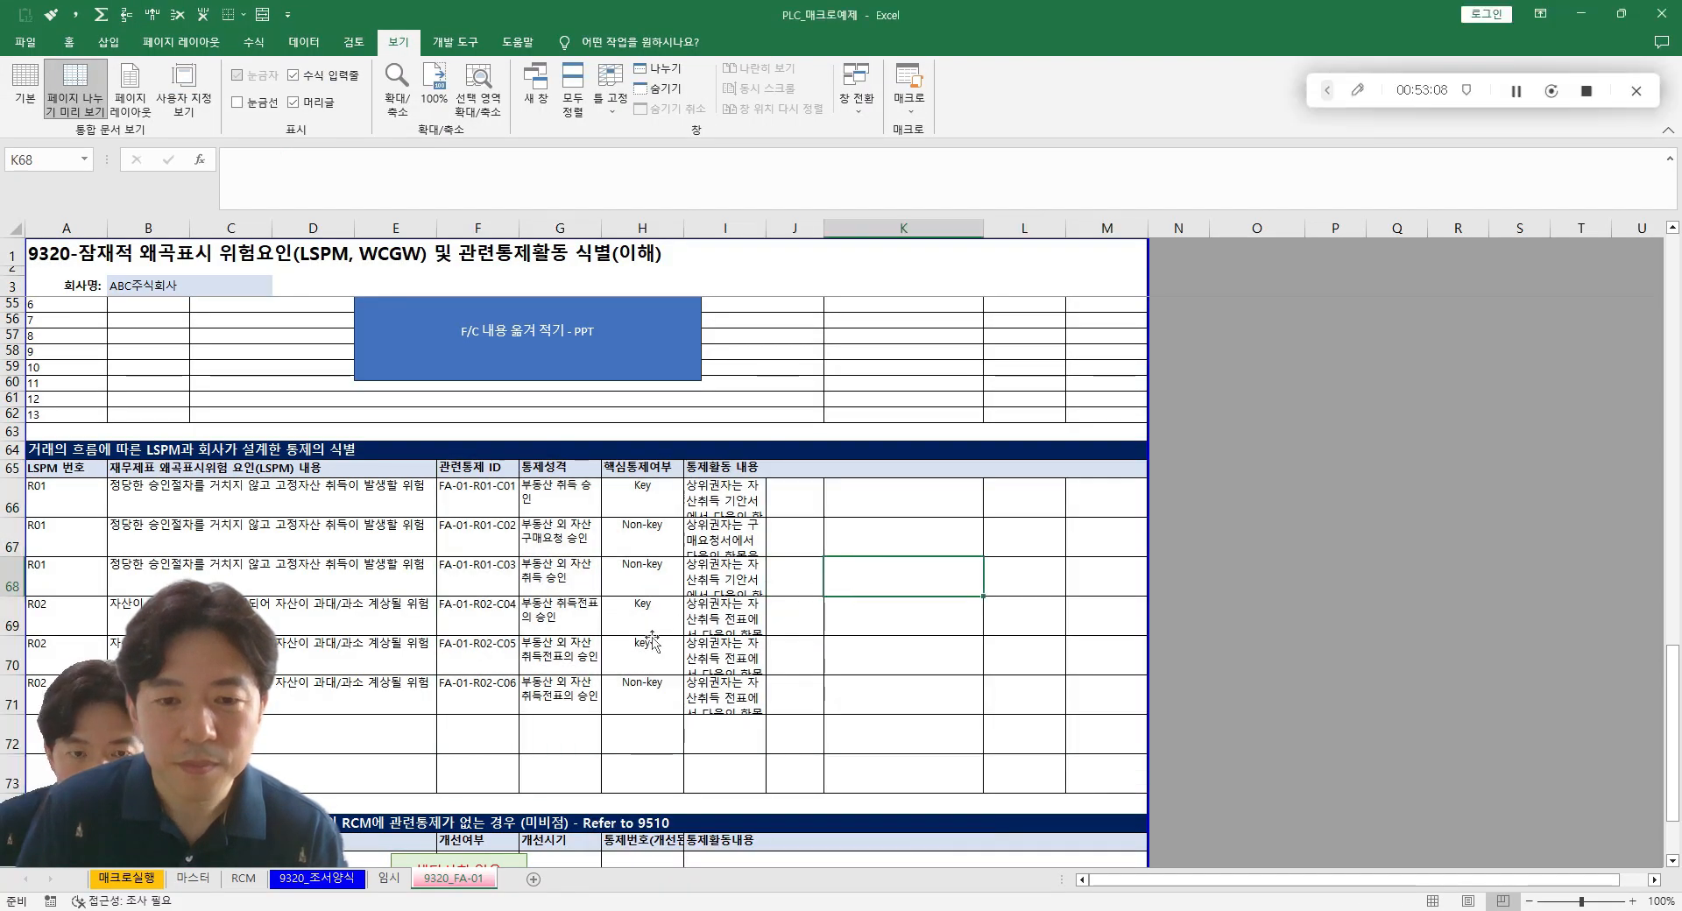
scroll(506, 850, "up", 2)
right_click(466, 878)
left_click(500, 699)
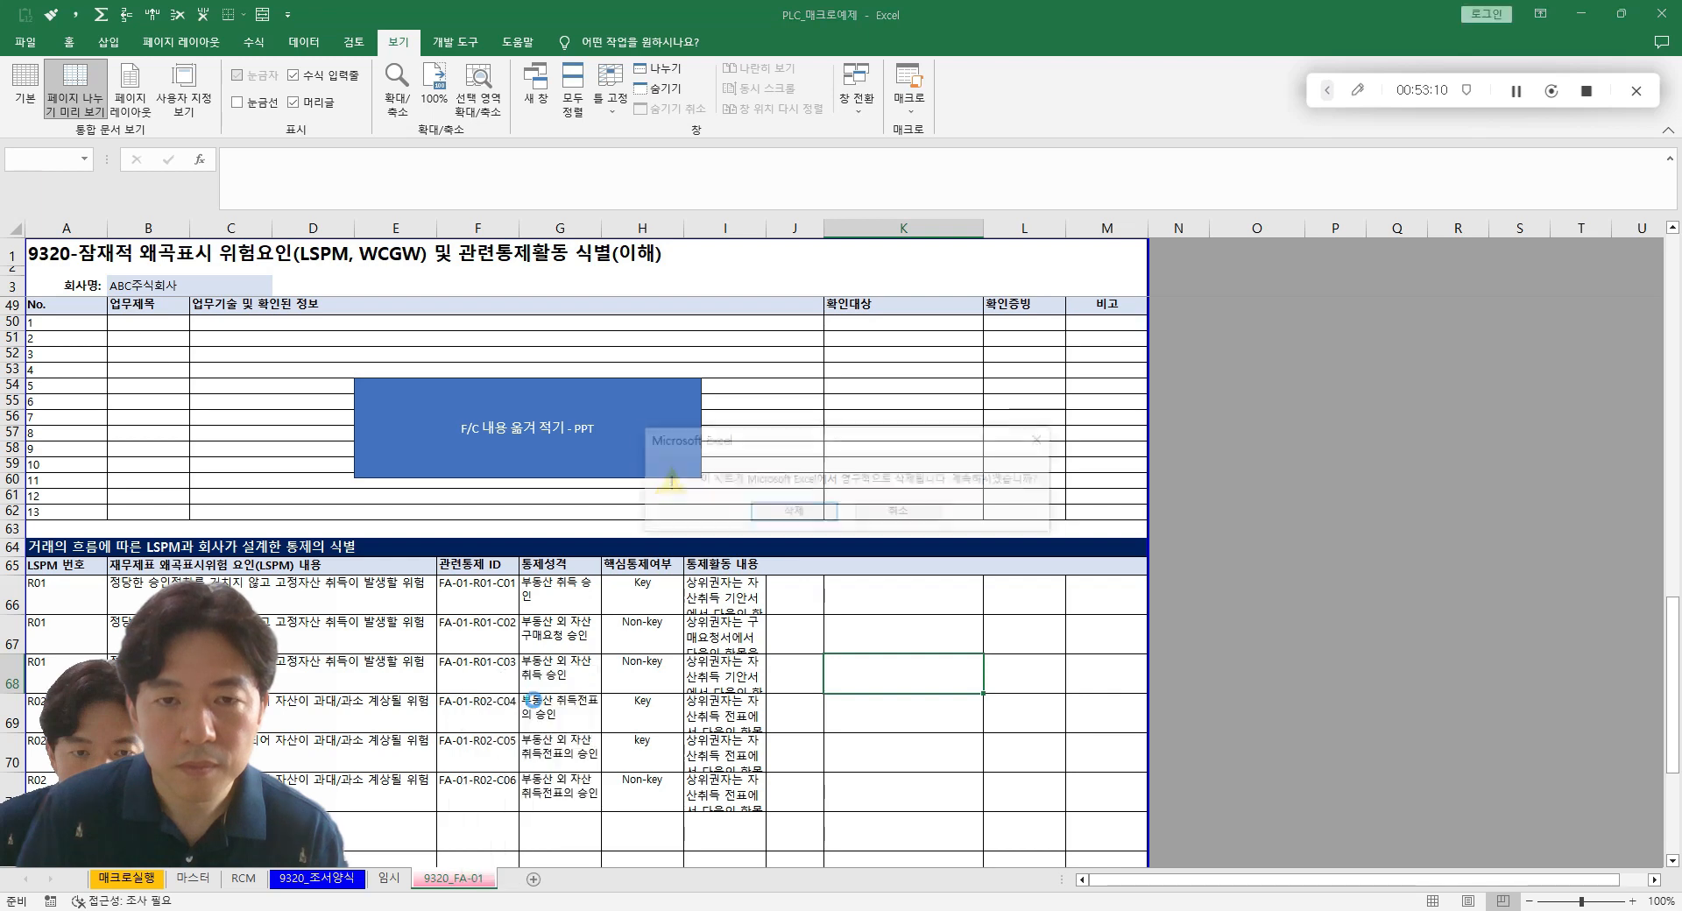
left_click(785, 515)
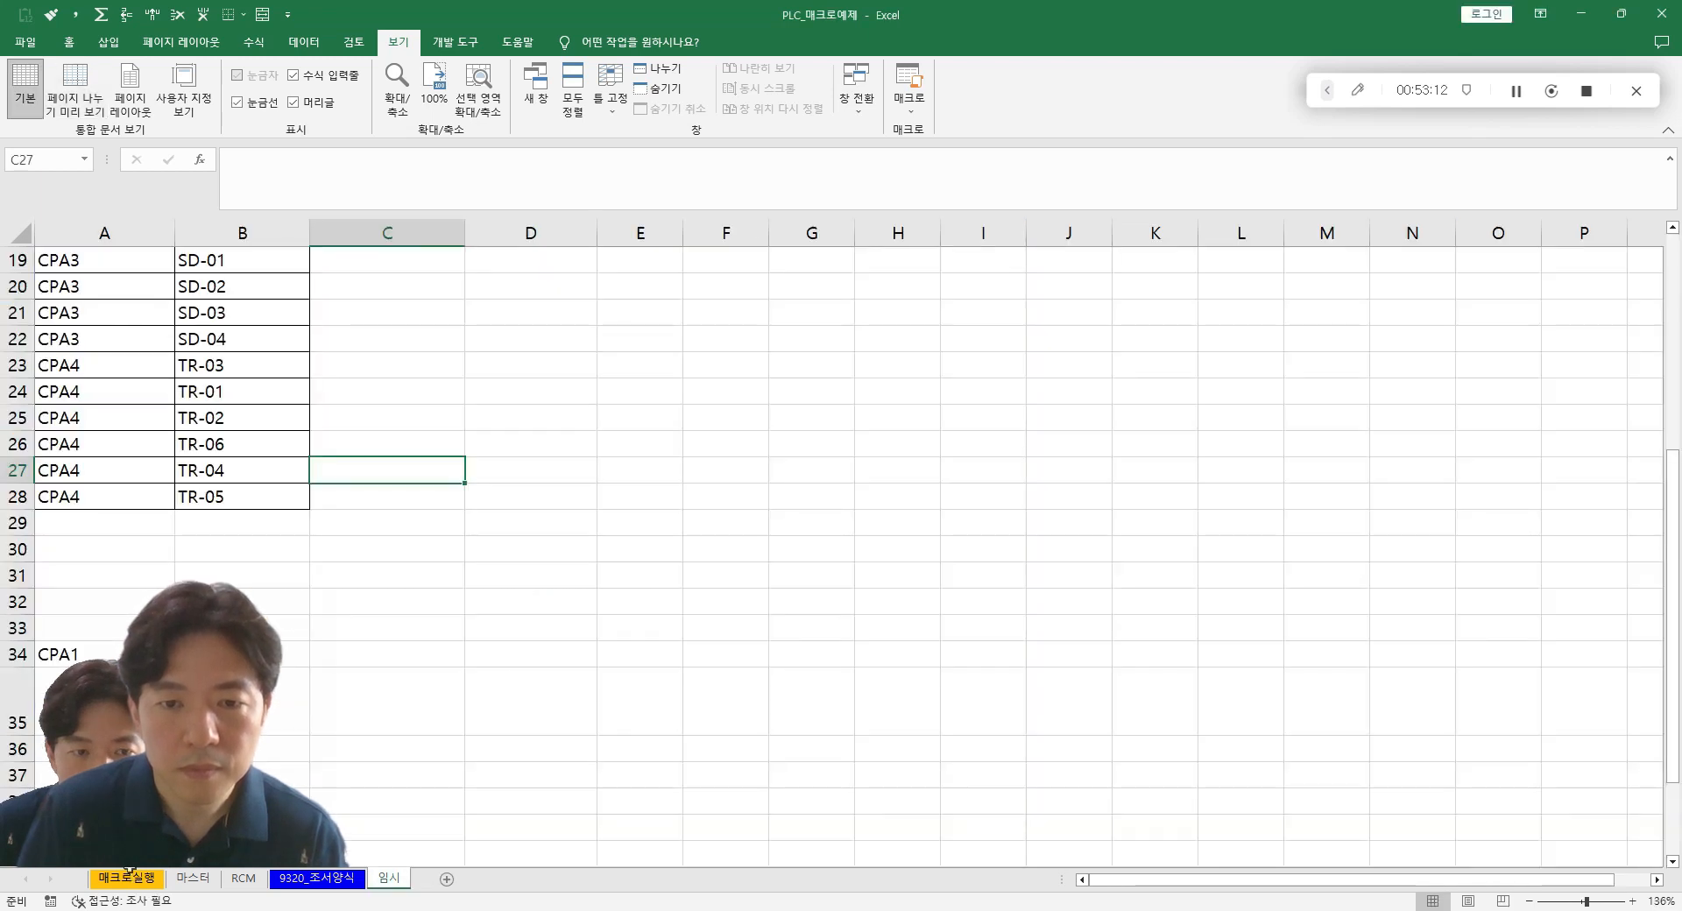
- Run the PLC_9320_test macro from sheet 매크로실행 and check the control table from row 64 on the generated sheet 9320_FA-01
left_click(129, 875)
left_click(164, 338)
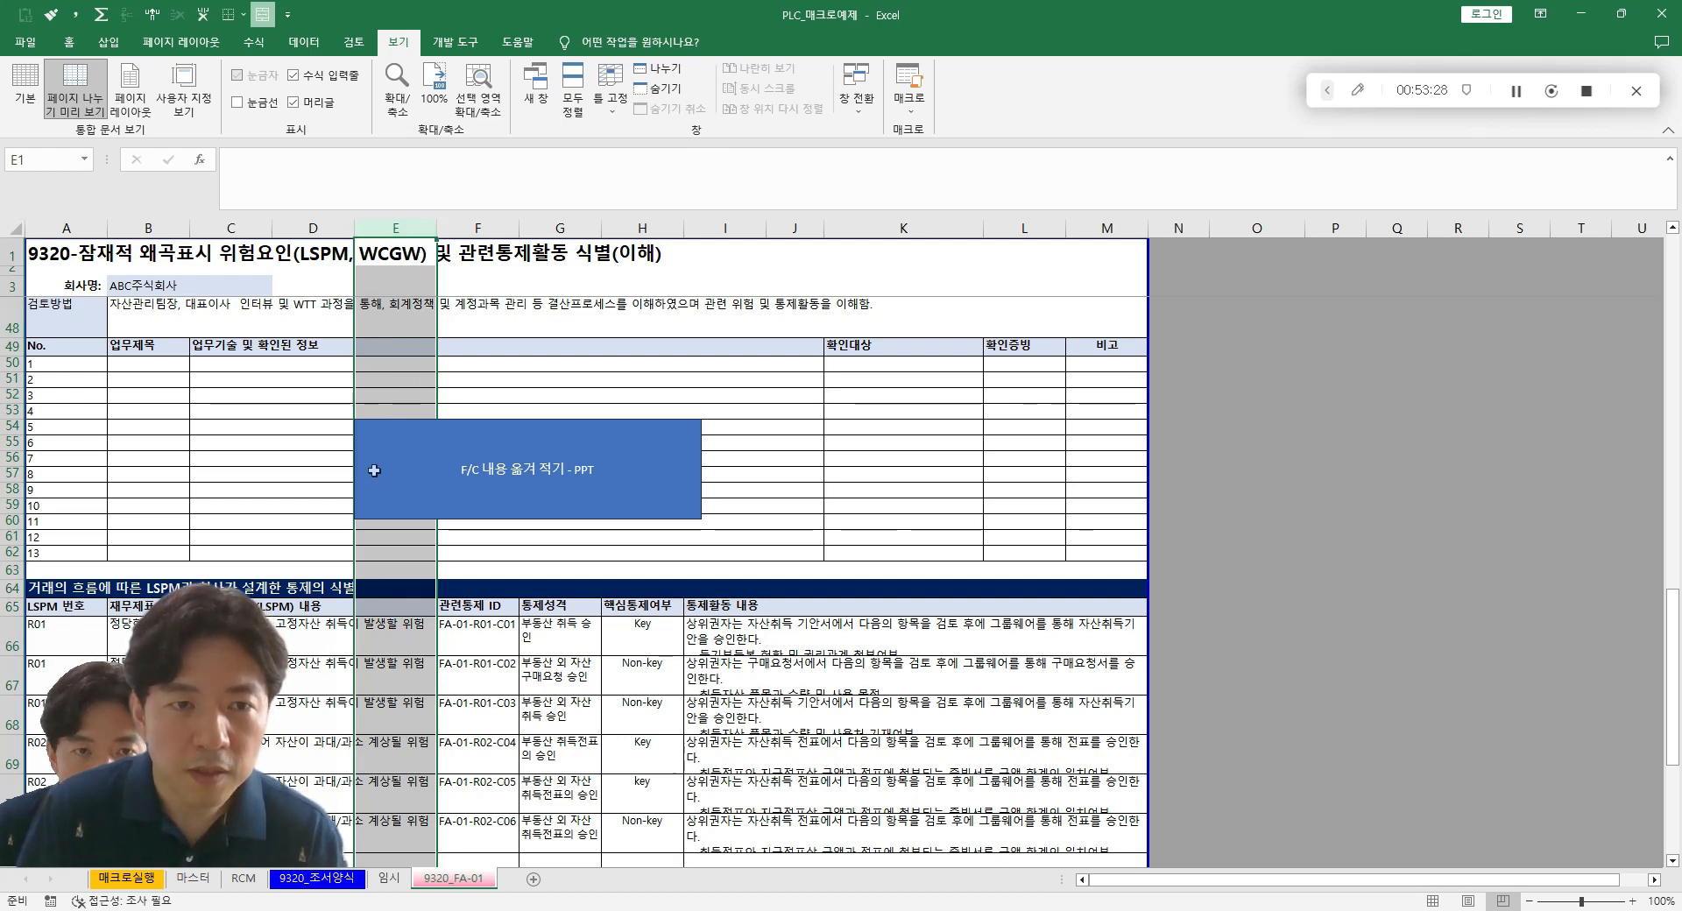
left_click(416, 605)
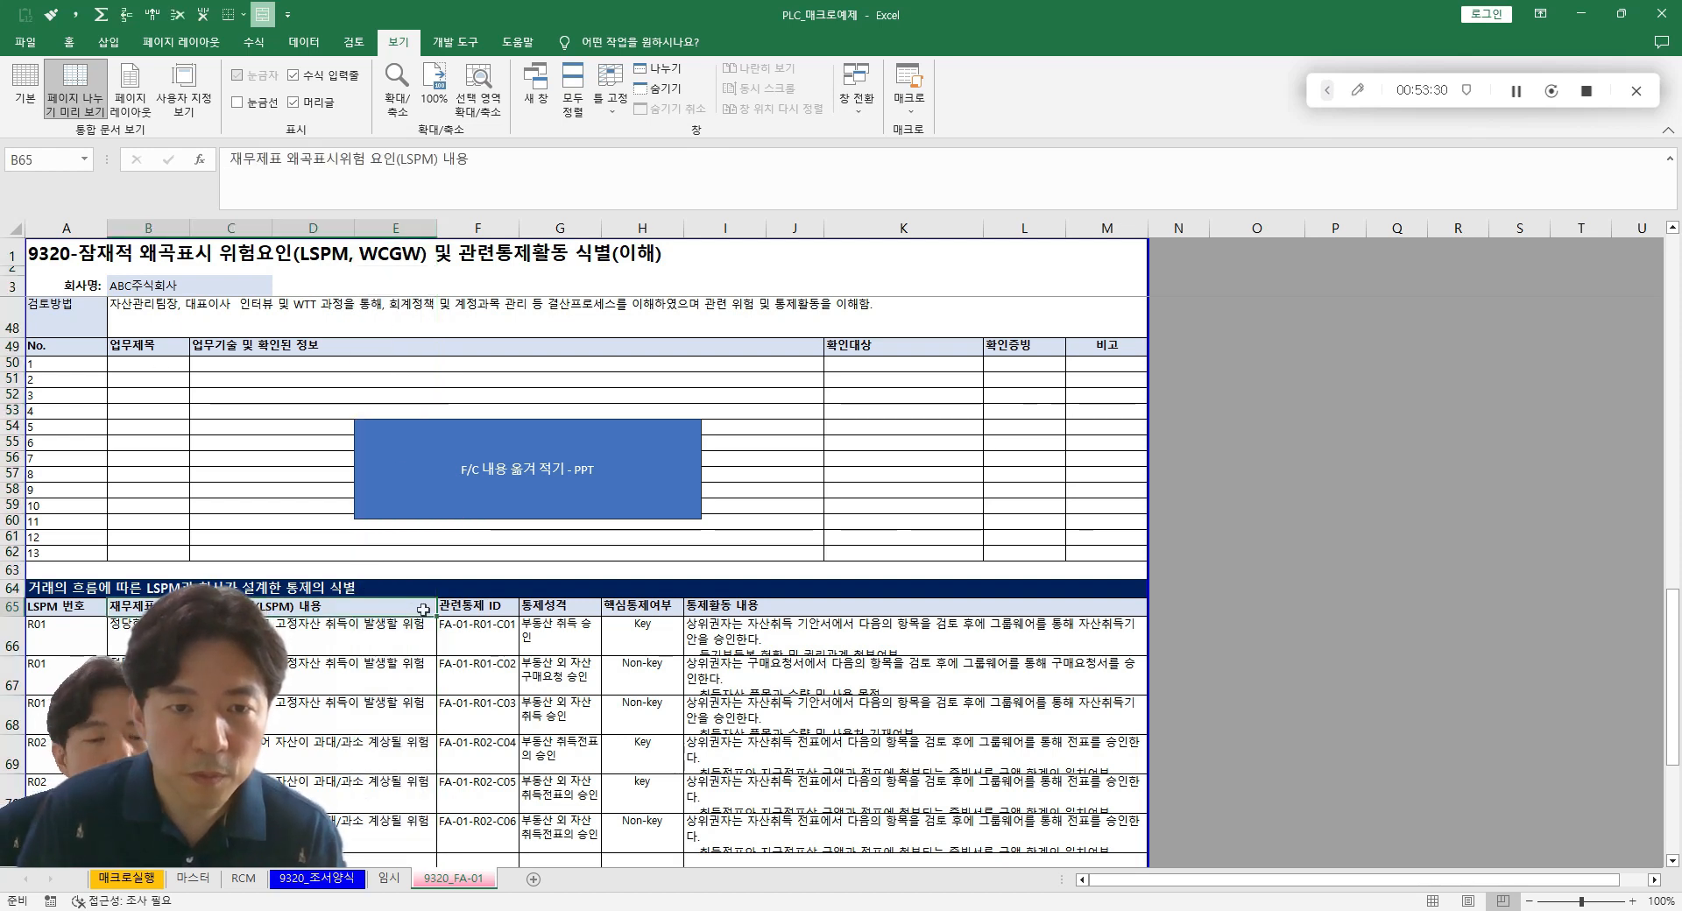
left_click(419, 592)
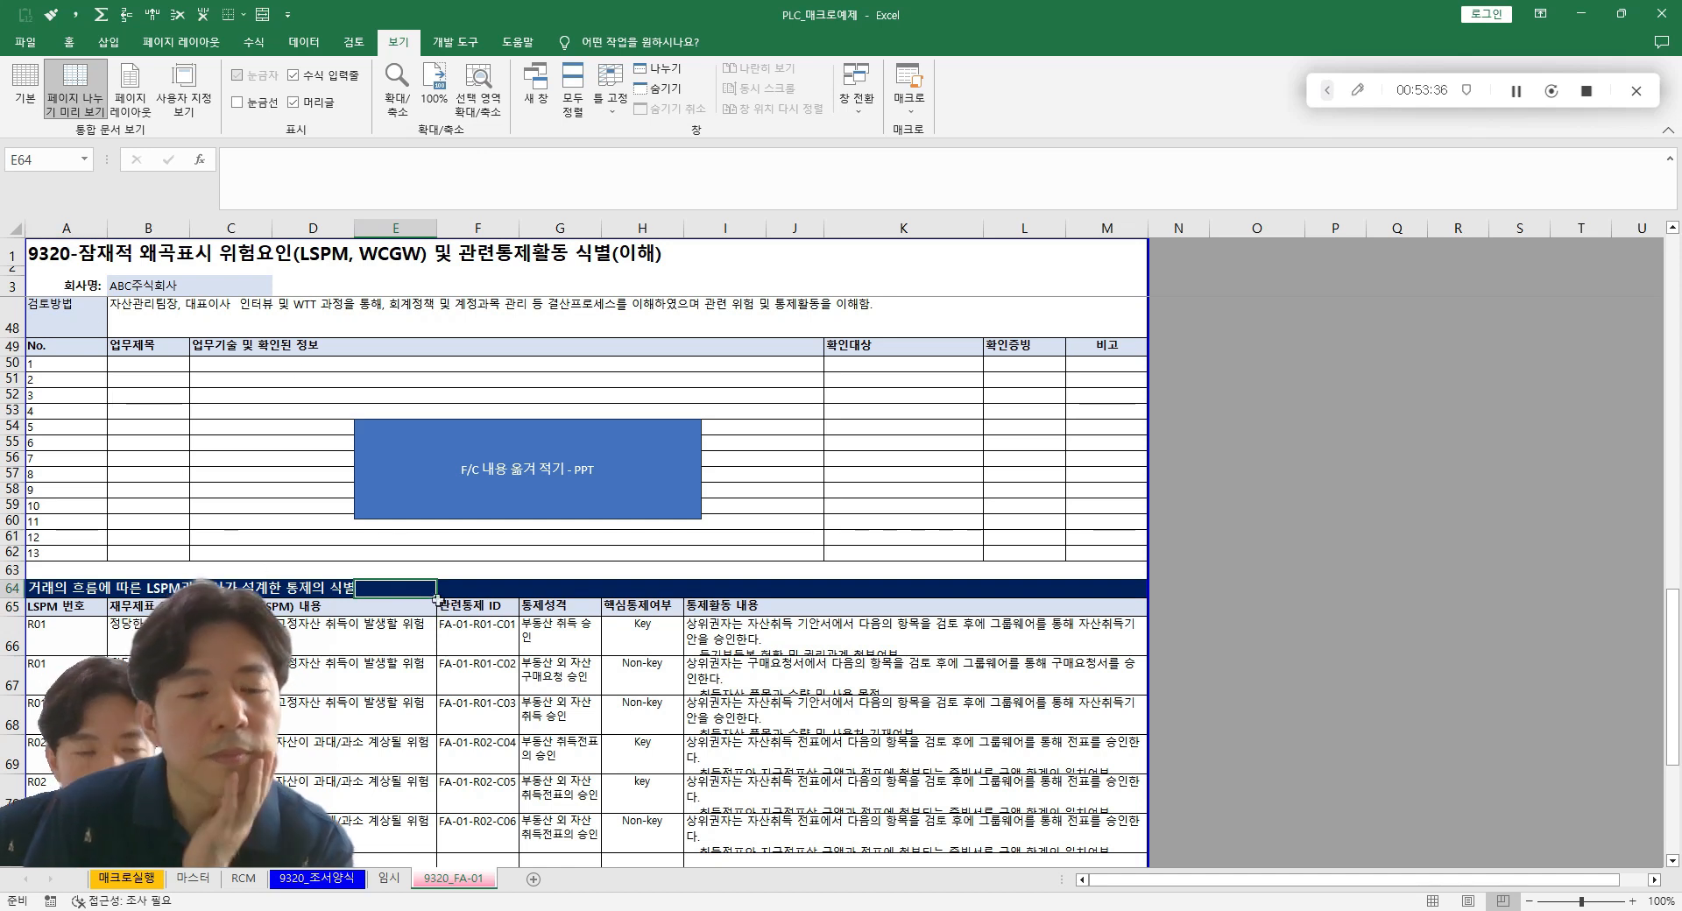
key("alt+F11")
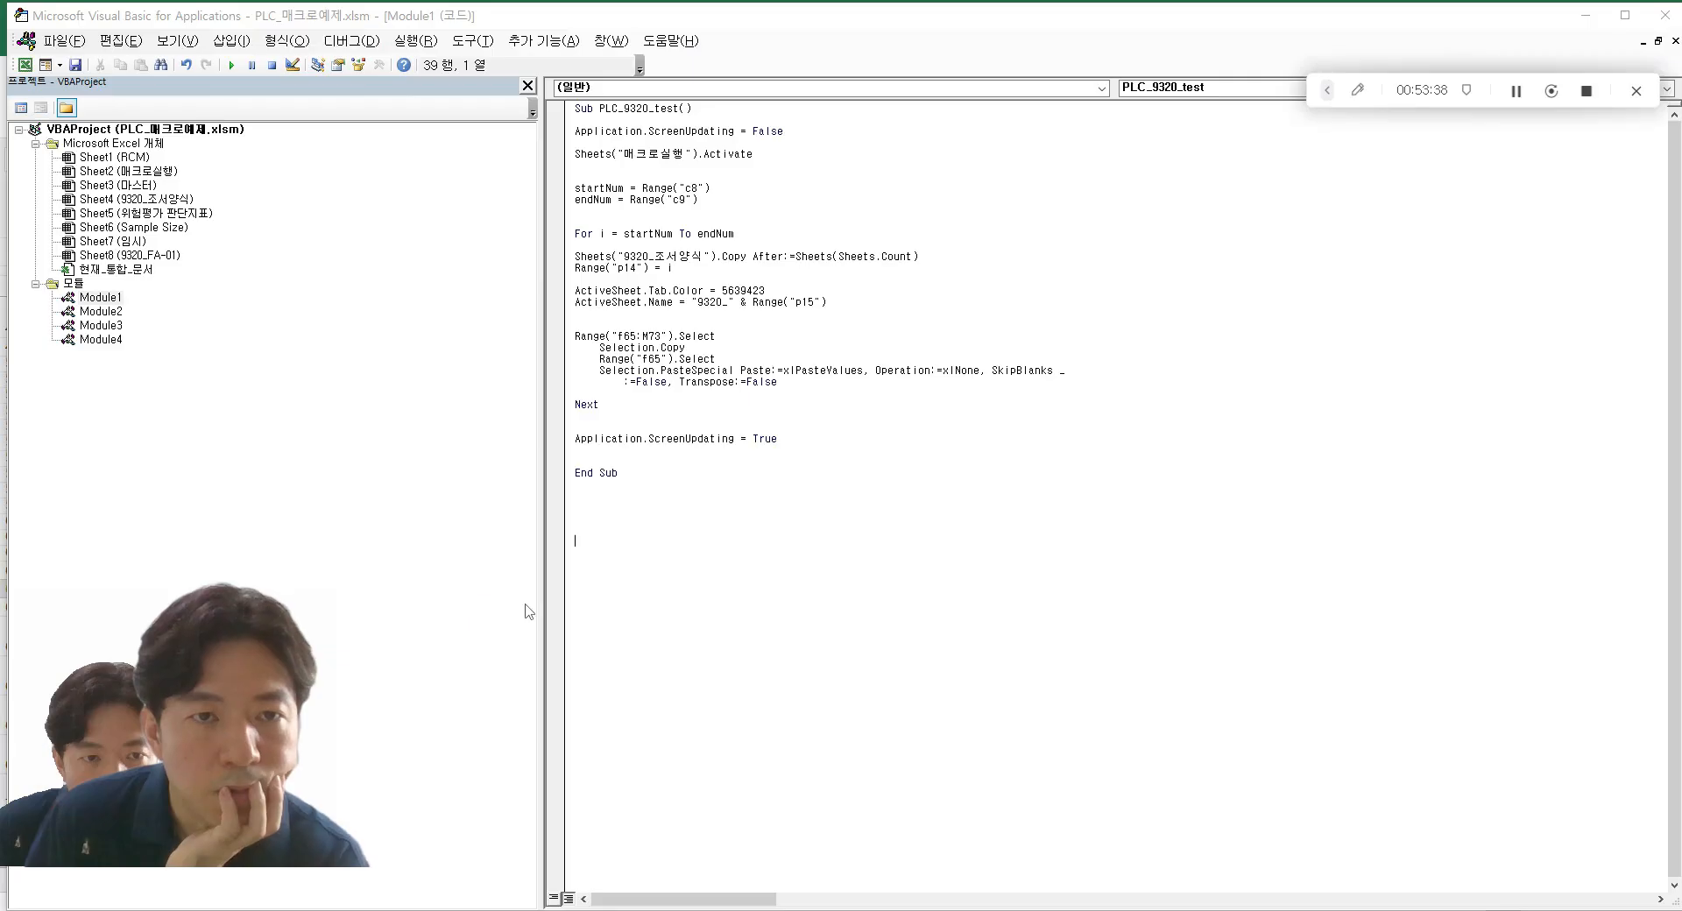
key("alt+Tab")
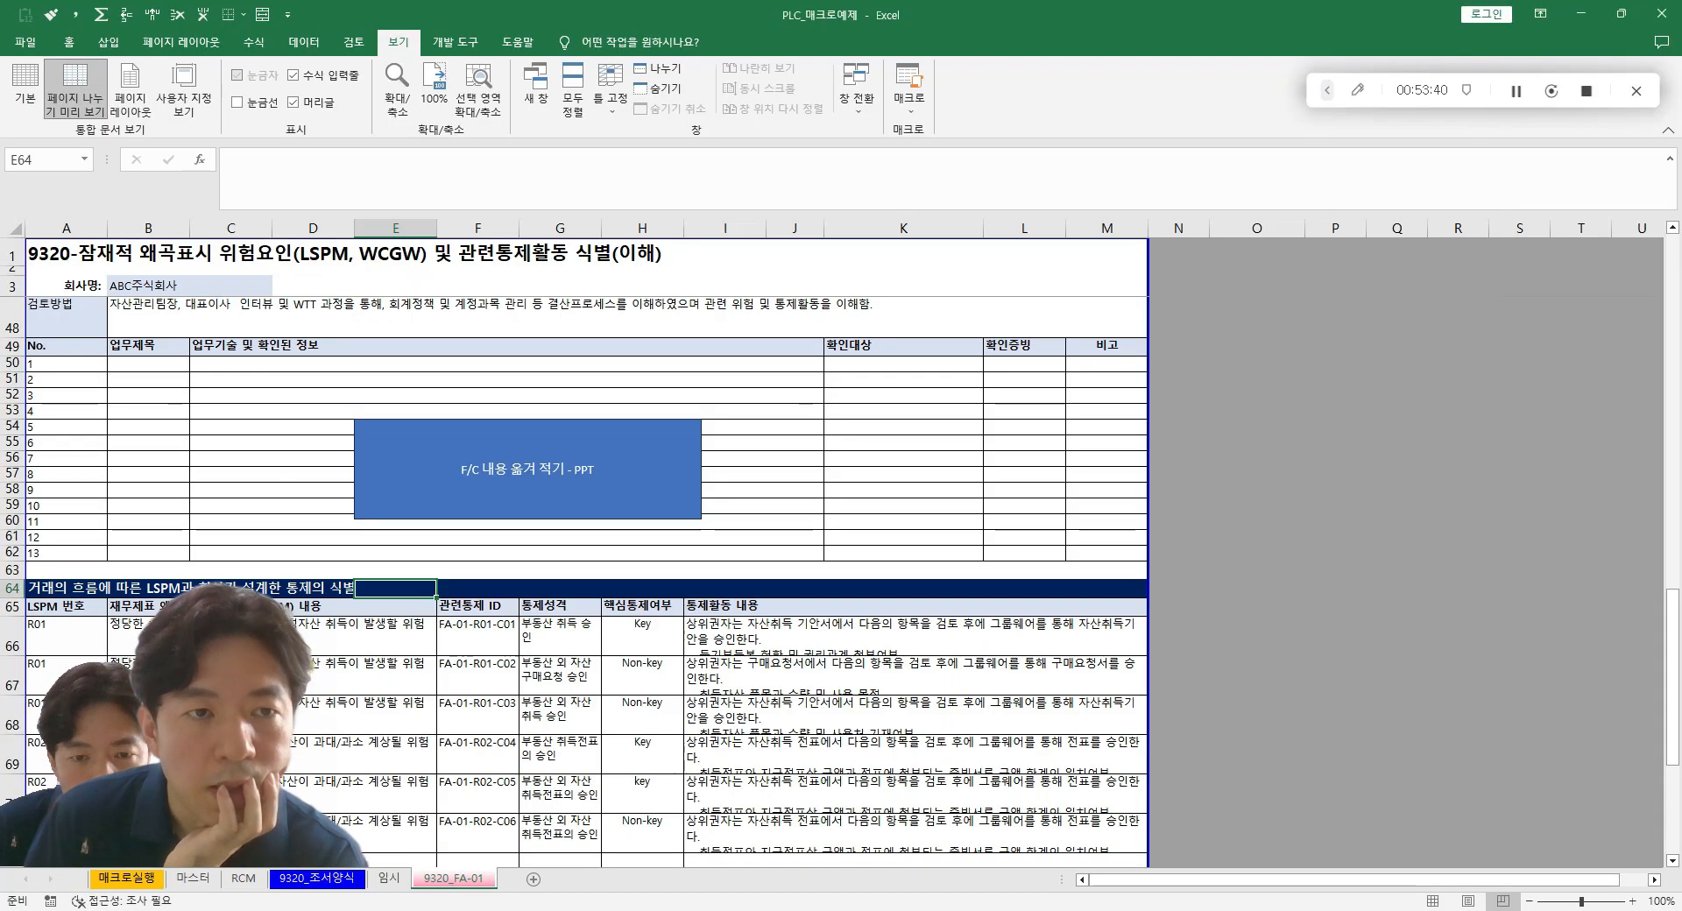
- Switch to ChatGPT and ask "엑셀 매크로에서 특정 셀을 기준으로 열과 행을 삭제하는 방법을 알려줘"
left_click(828, 910)
left_click(696, 819)
scroll(696, 819, "down", 2)
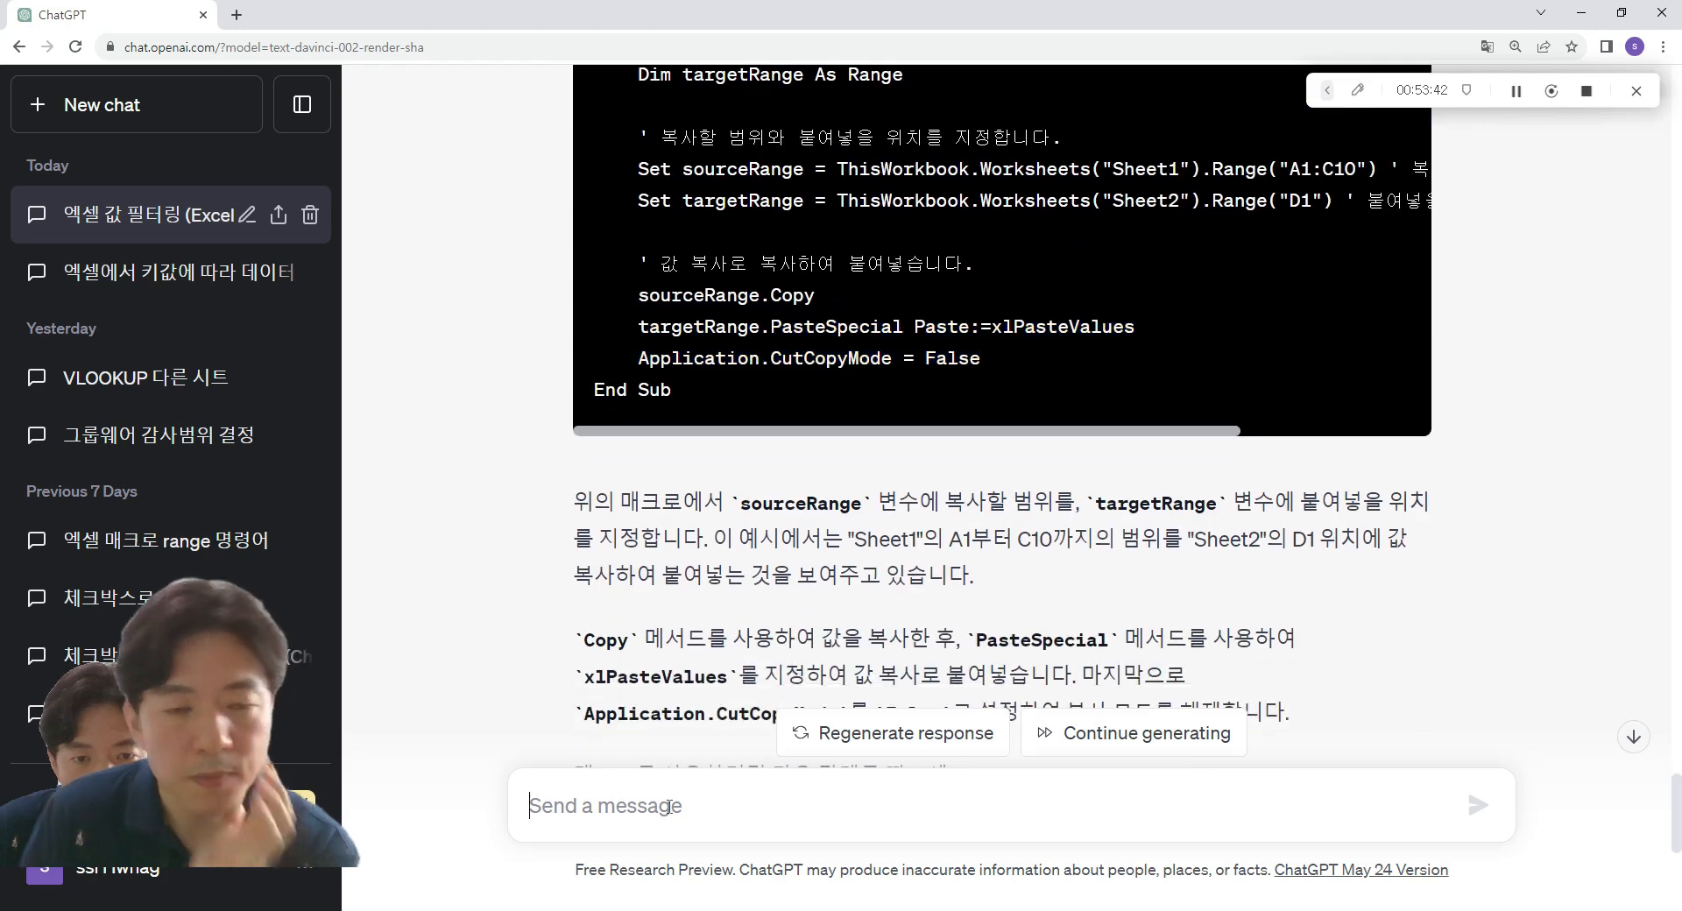
type("애")
key("BackSpace")
key("BackSpace")
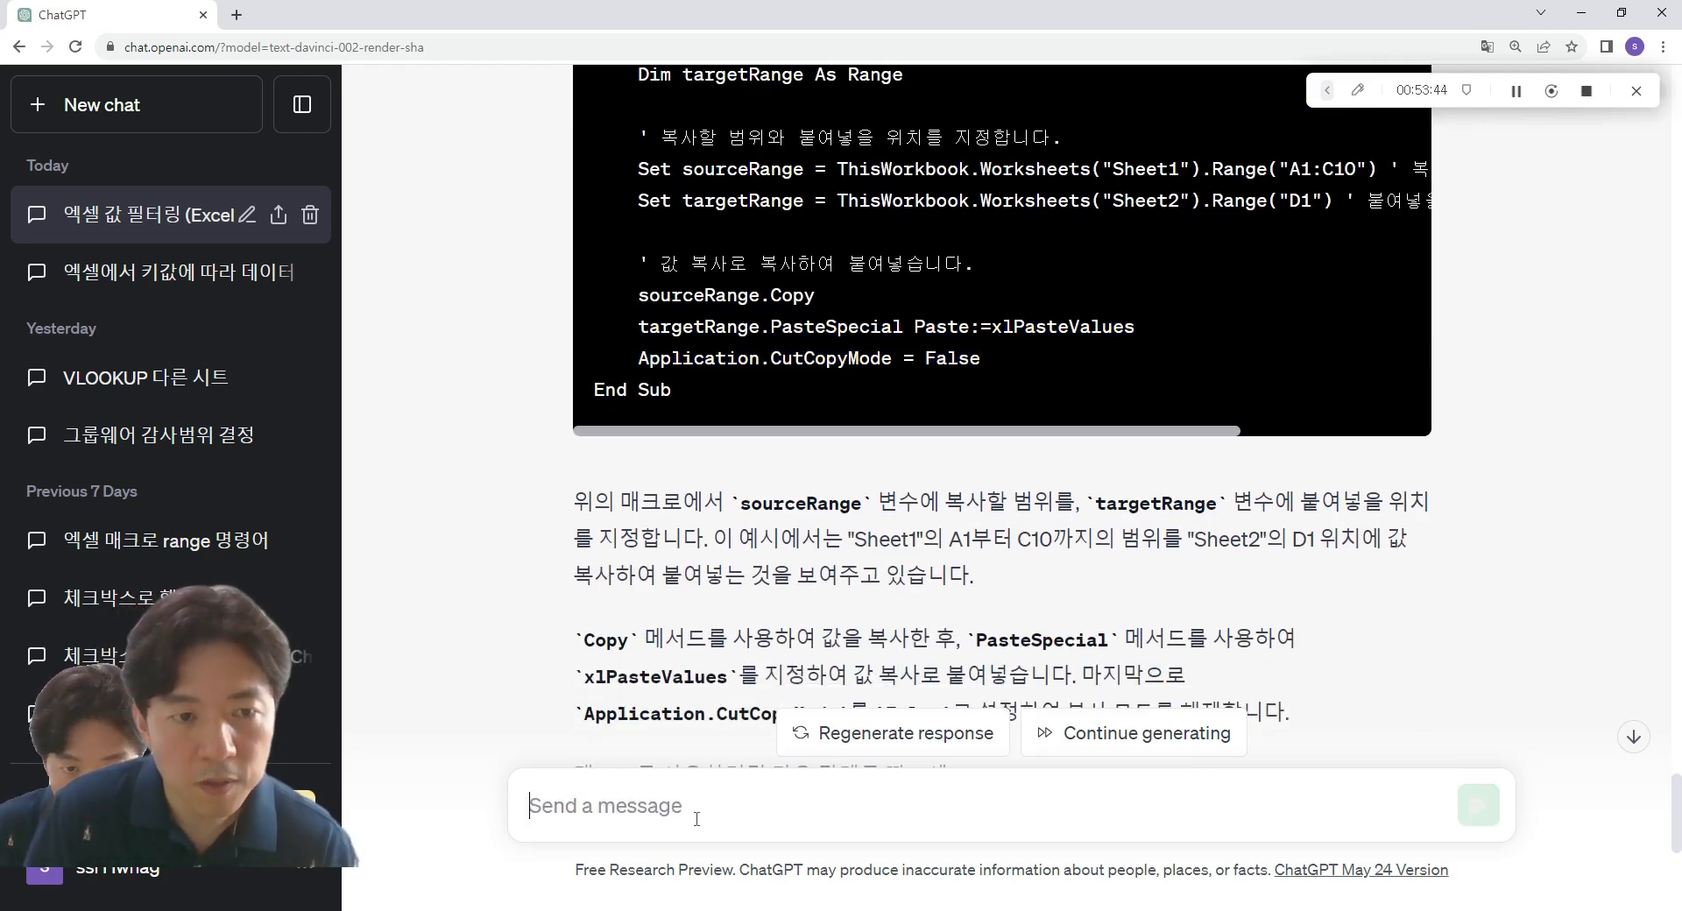
type("엑셀 매크")
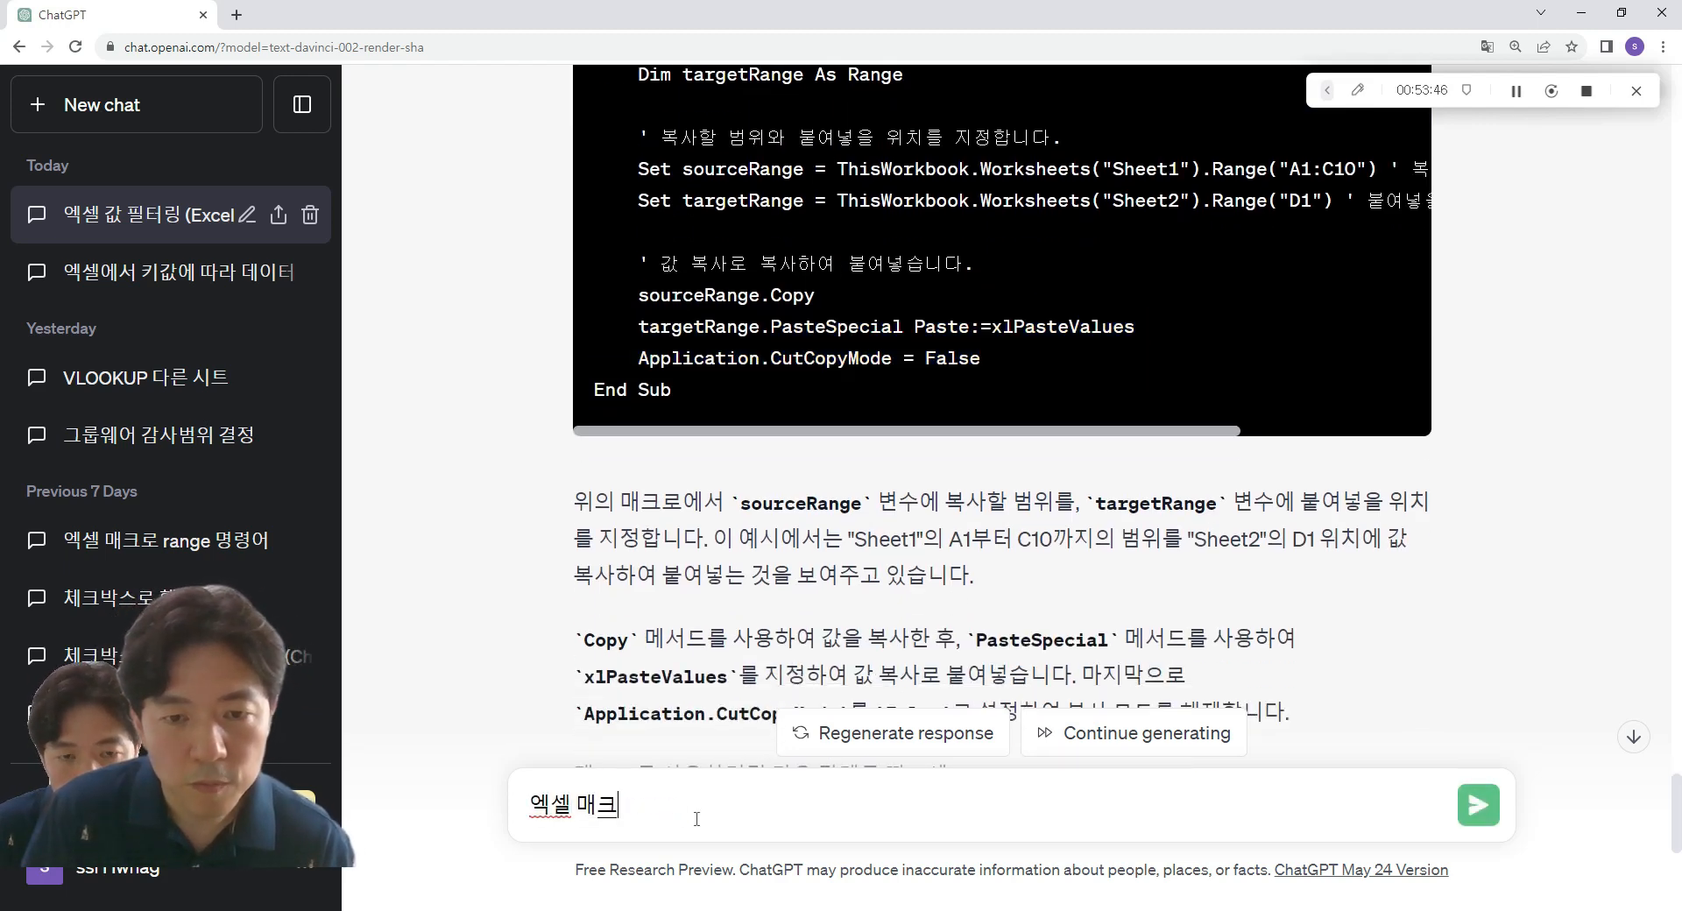
type("로에서 특지")
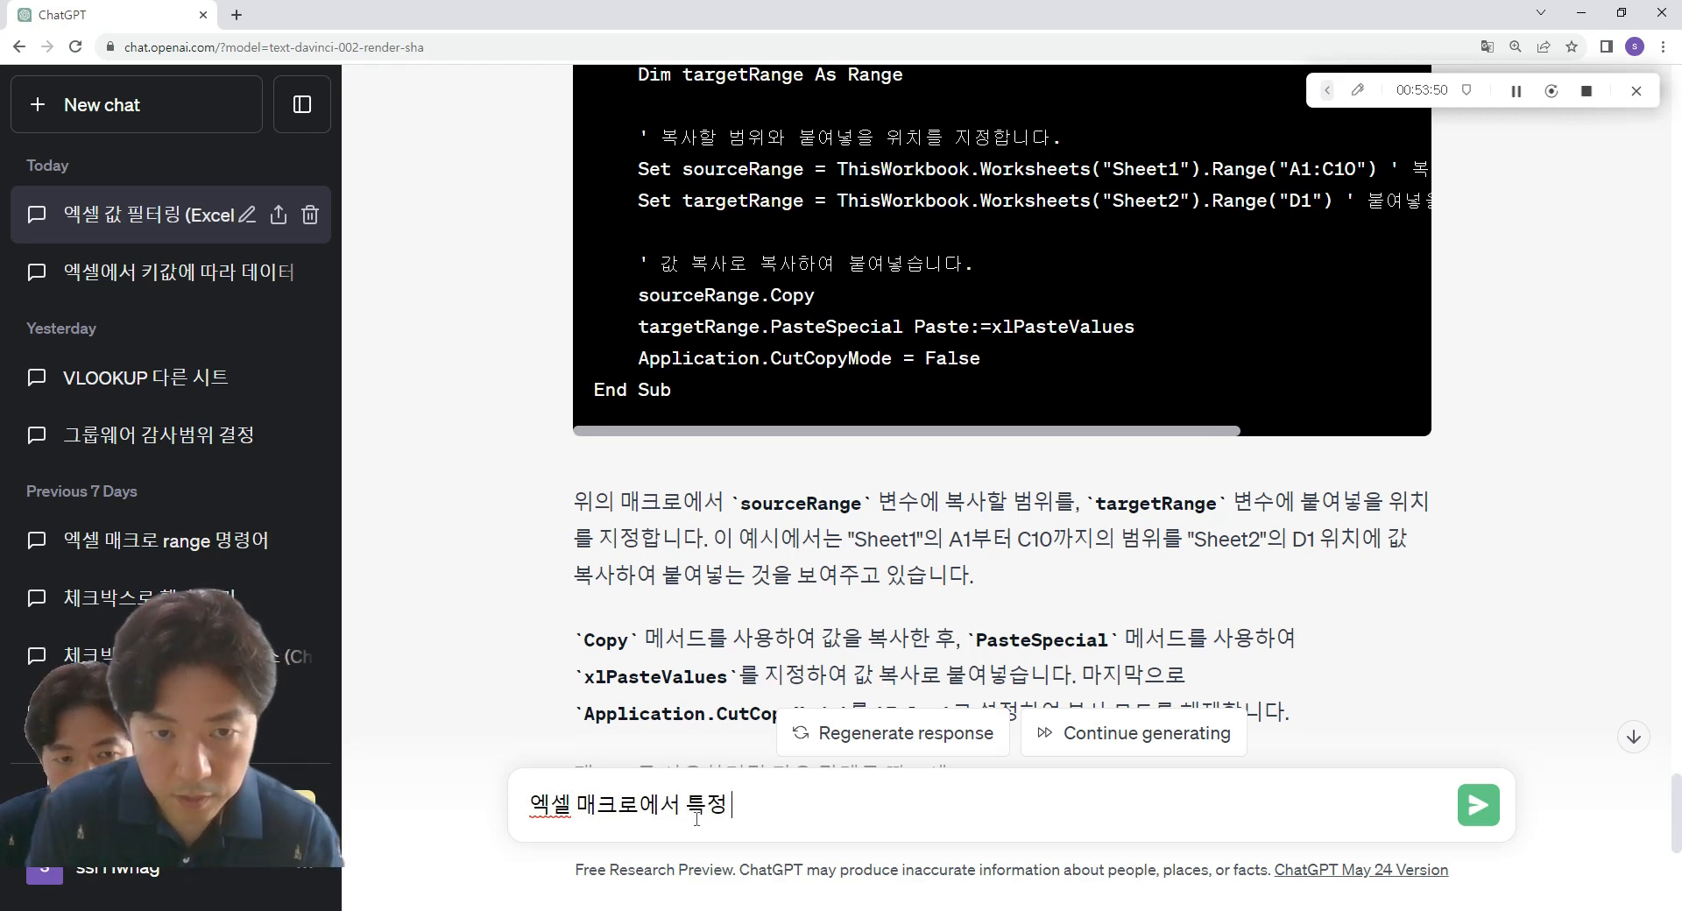
type(" 열이")
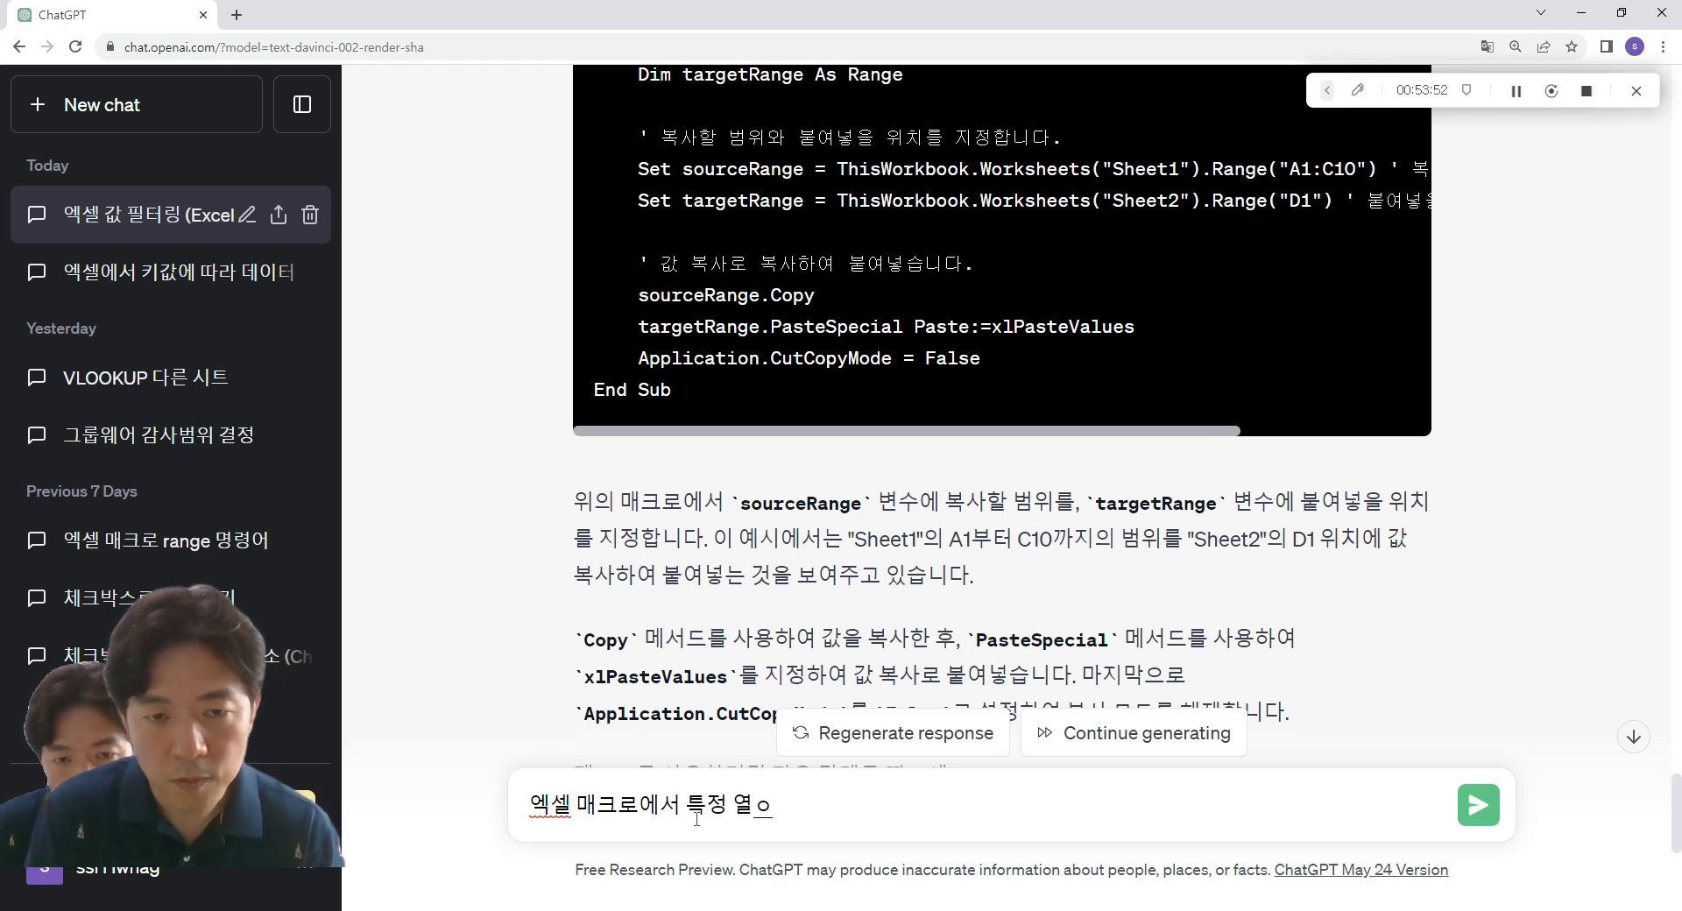
key("BackSpace")
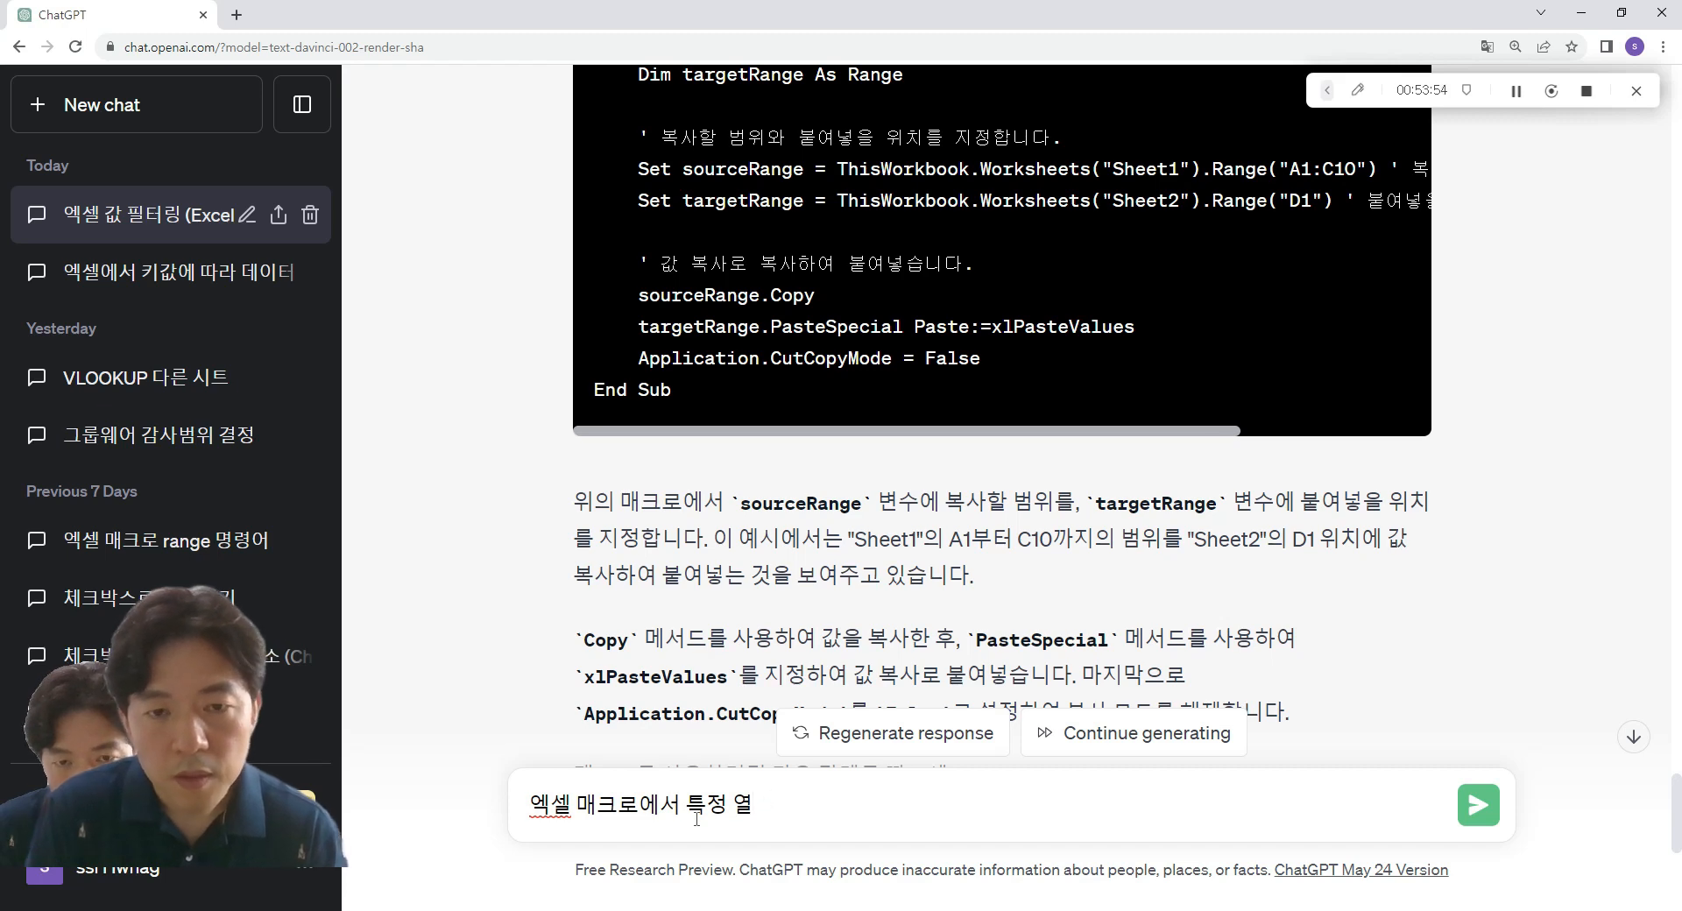
key("BackSpace")
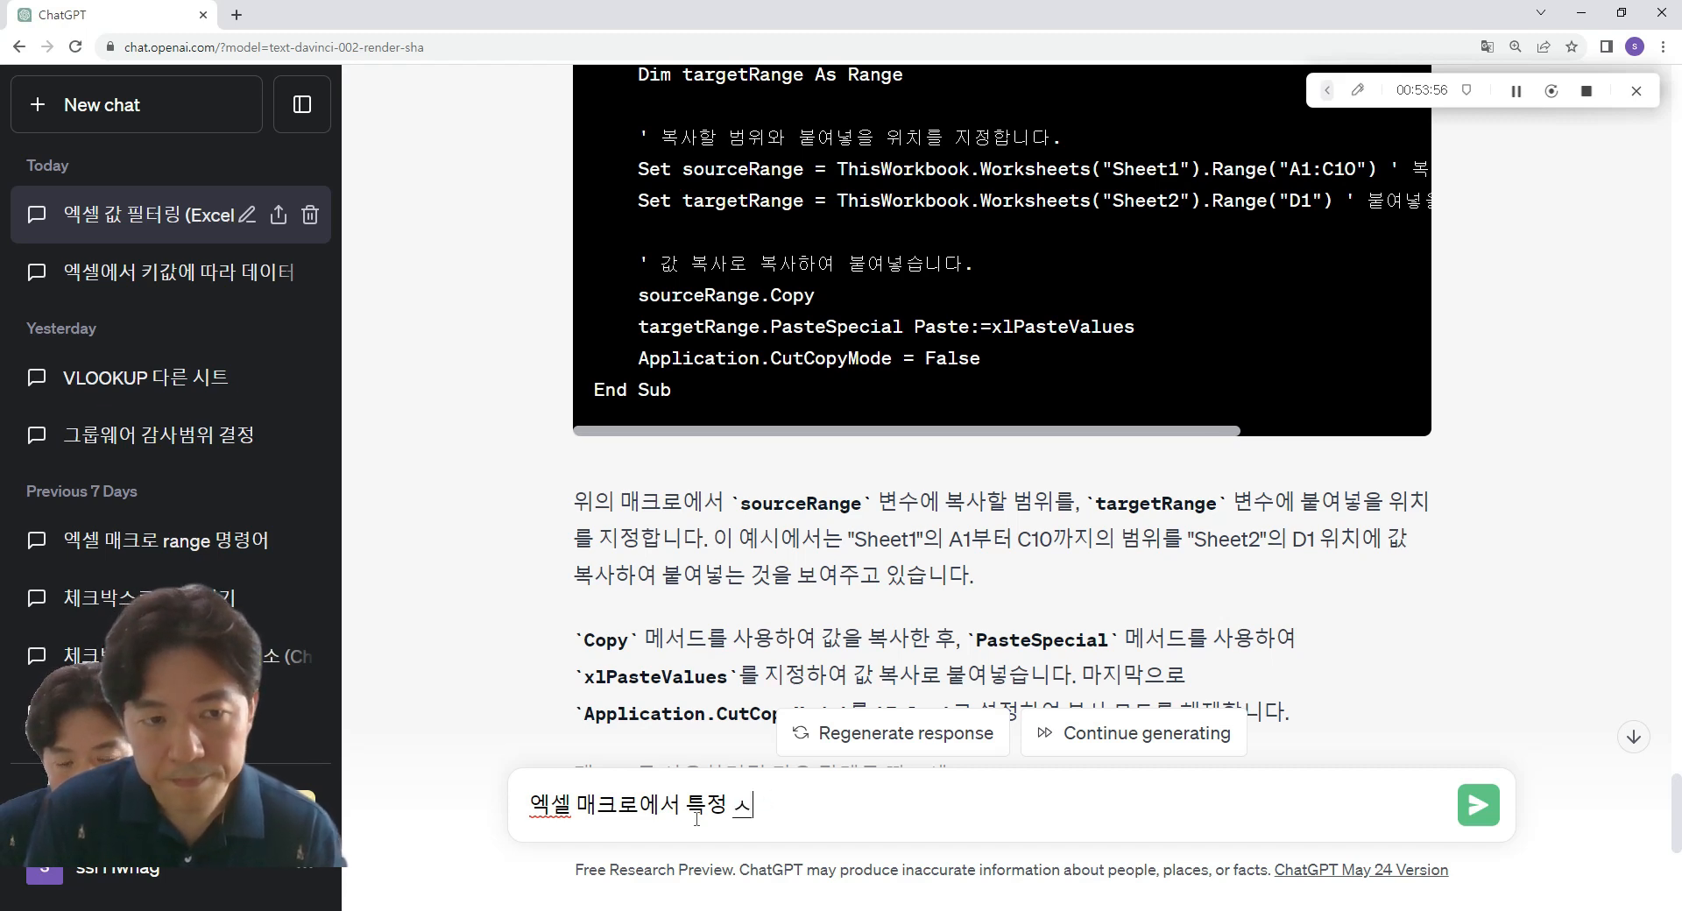
type("셀의")
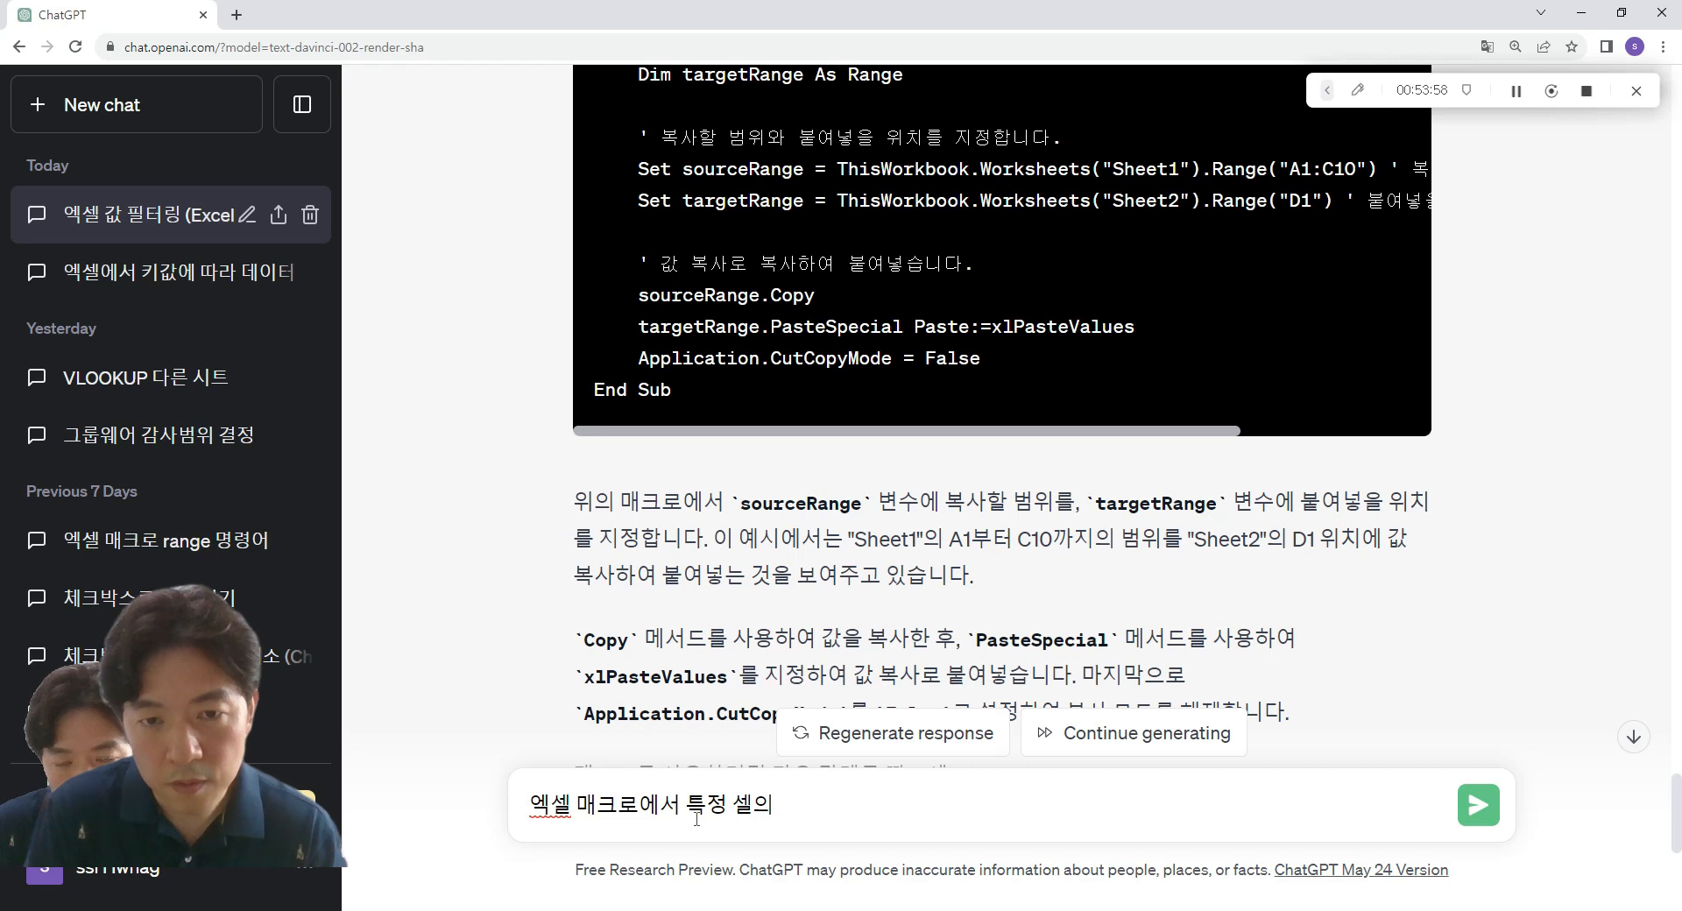
type("을 기준으로 열")
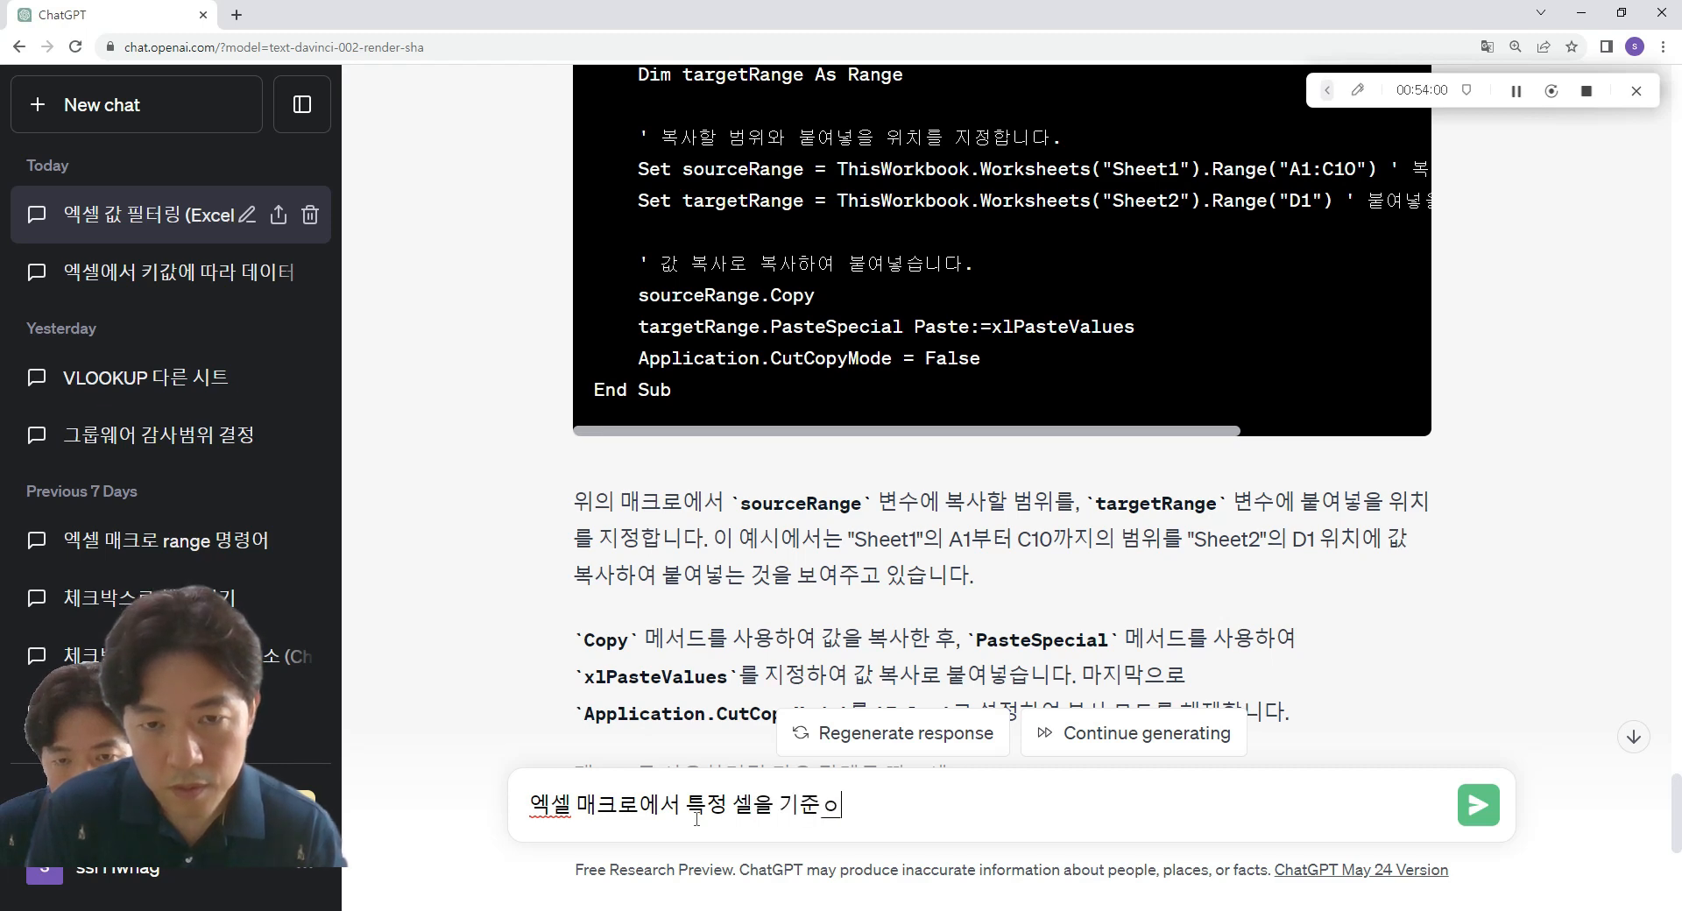
type("과 행")
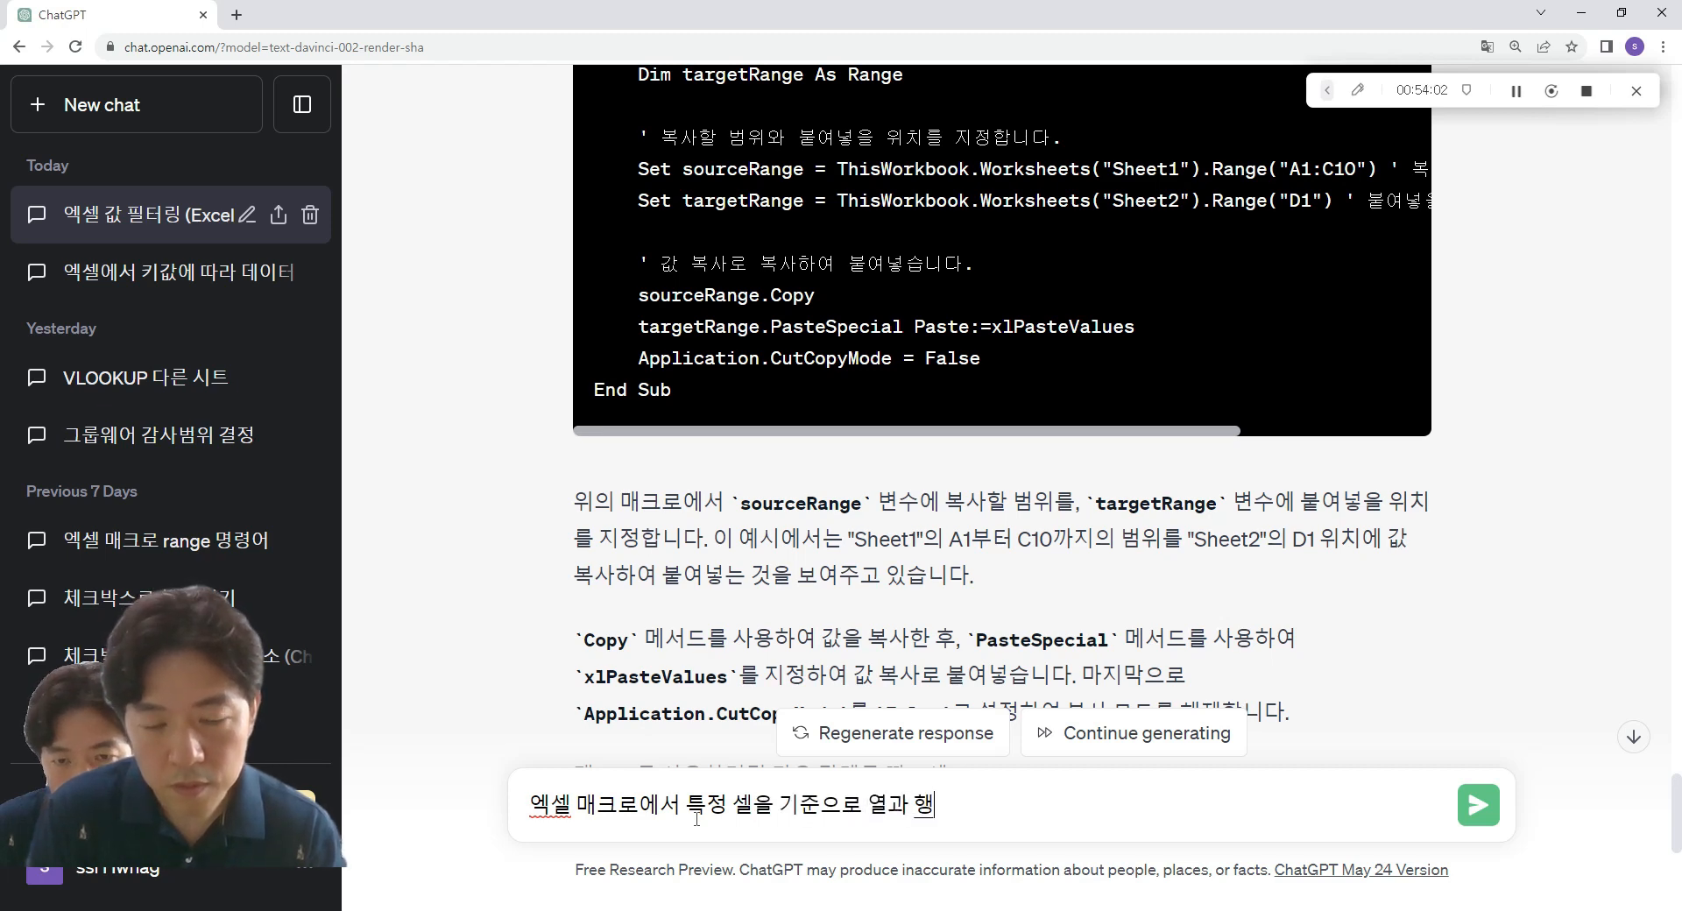
type("을 삭제하는")
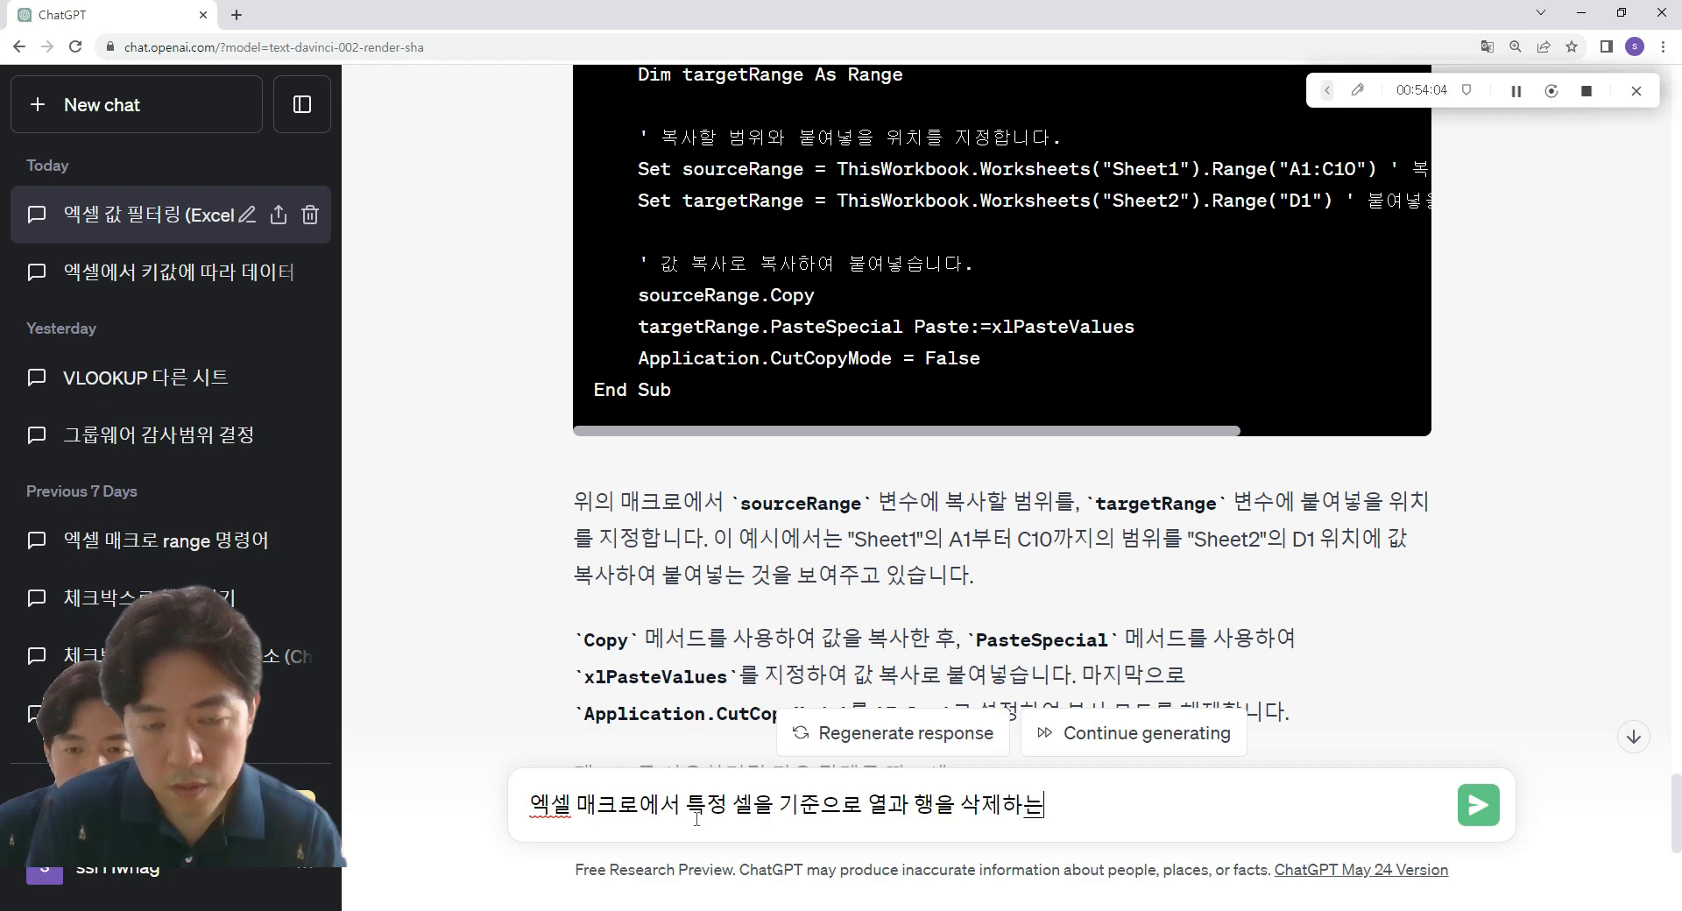
type(" 방법을 ㅇ알려주")
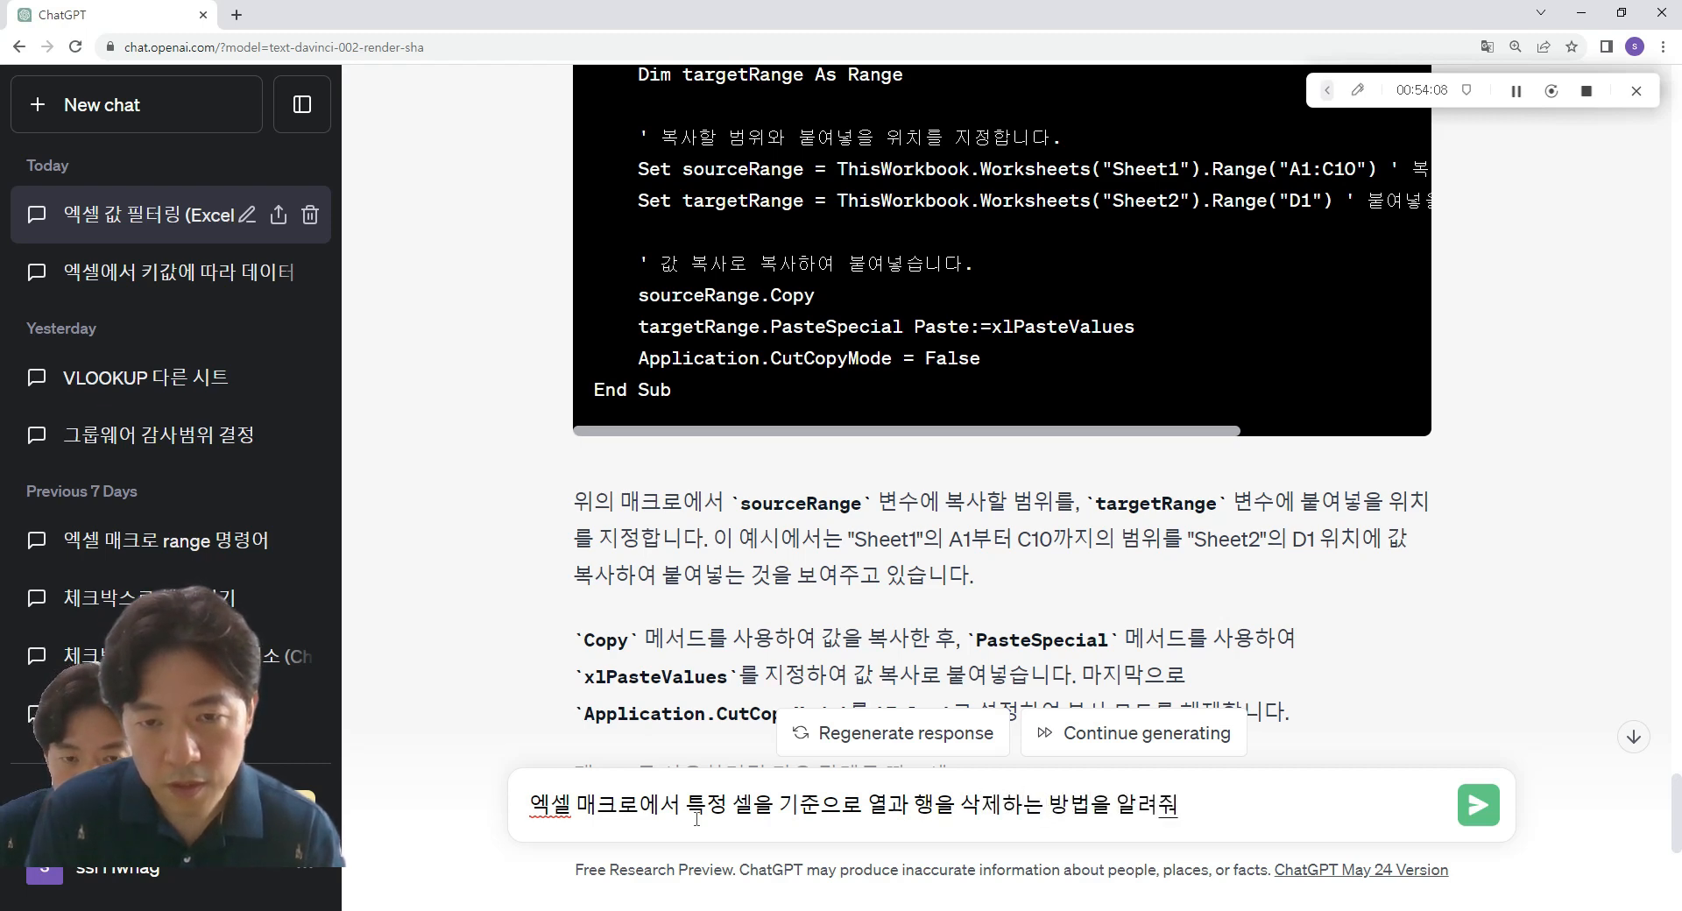
key("Return")
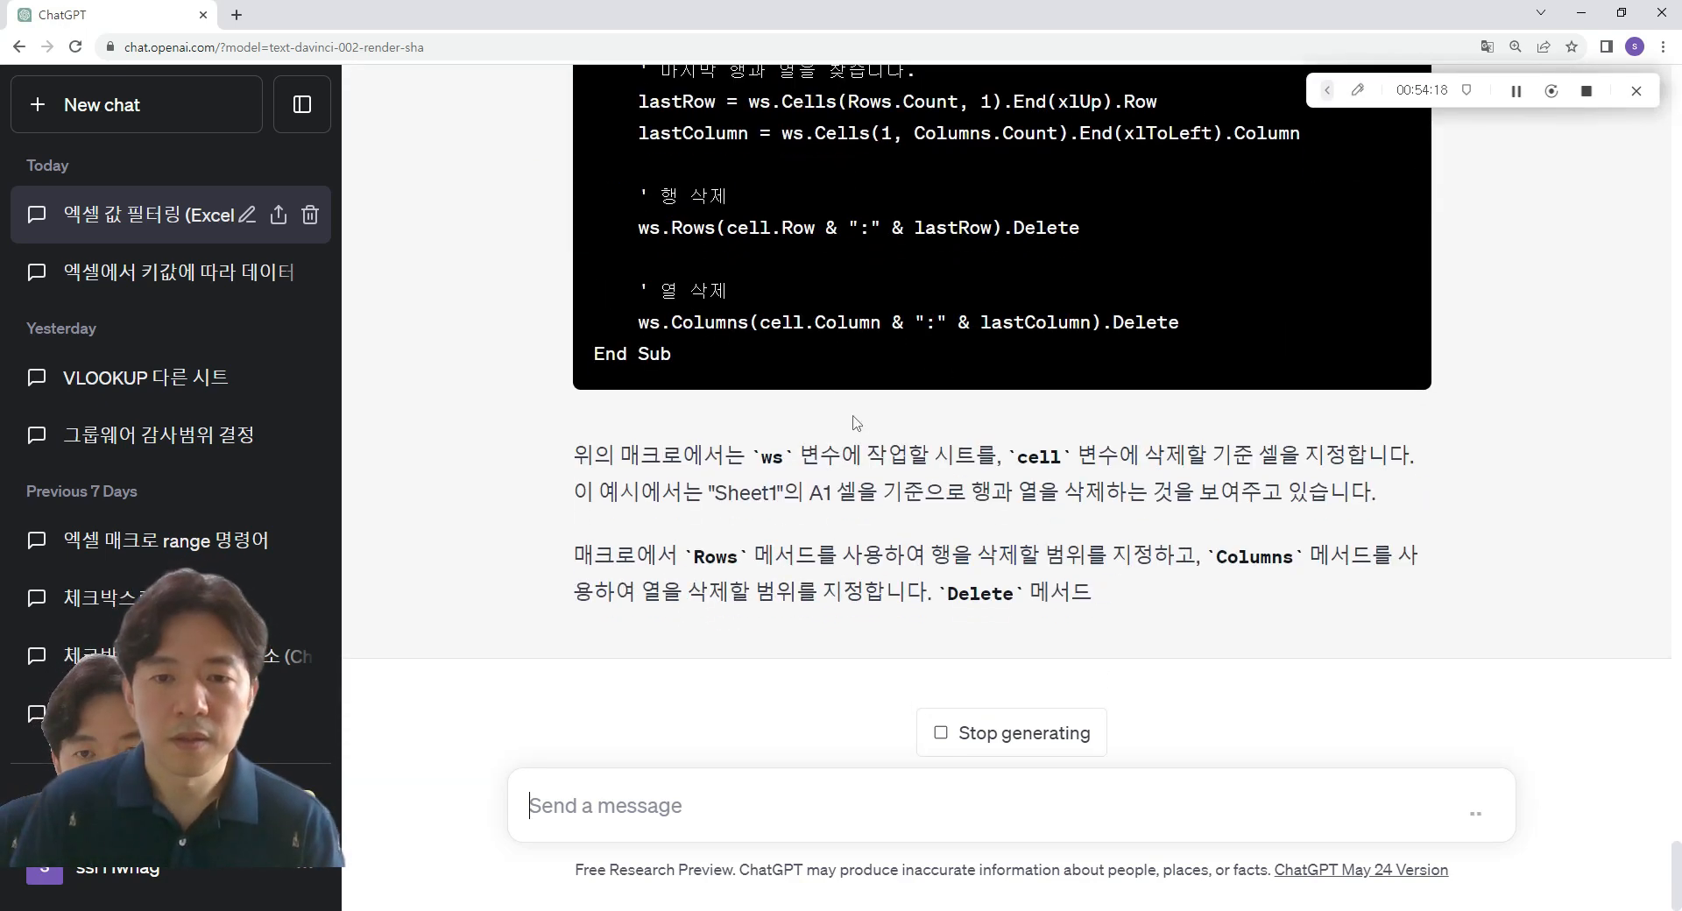
- Review the DeleteRowsAndColumns code in the answer and ask "조금 떠 간단한 코드로 알려줄 수 있니?"
scroll(876, 416, "up", 9)
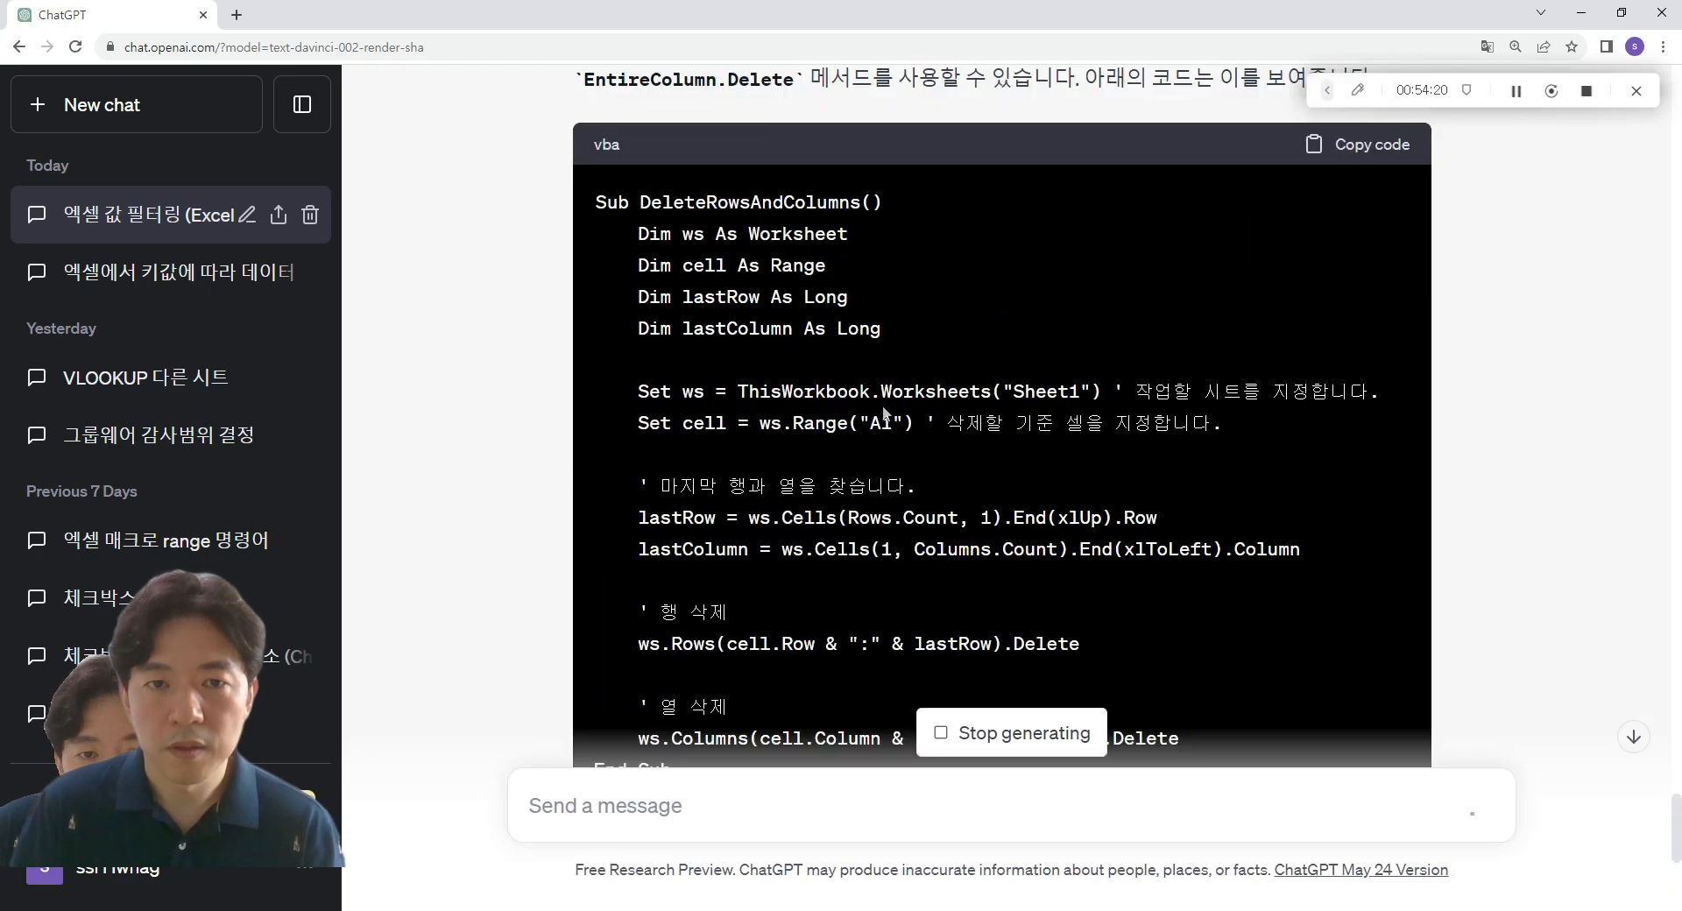
scroll(893, 403, "up", 3)
scroll(762, 635, "down", 3)
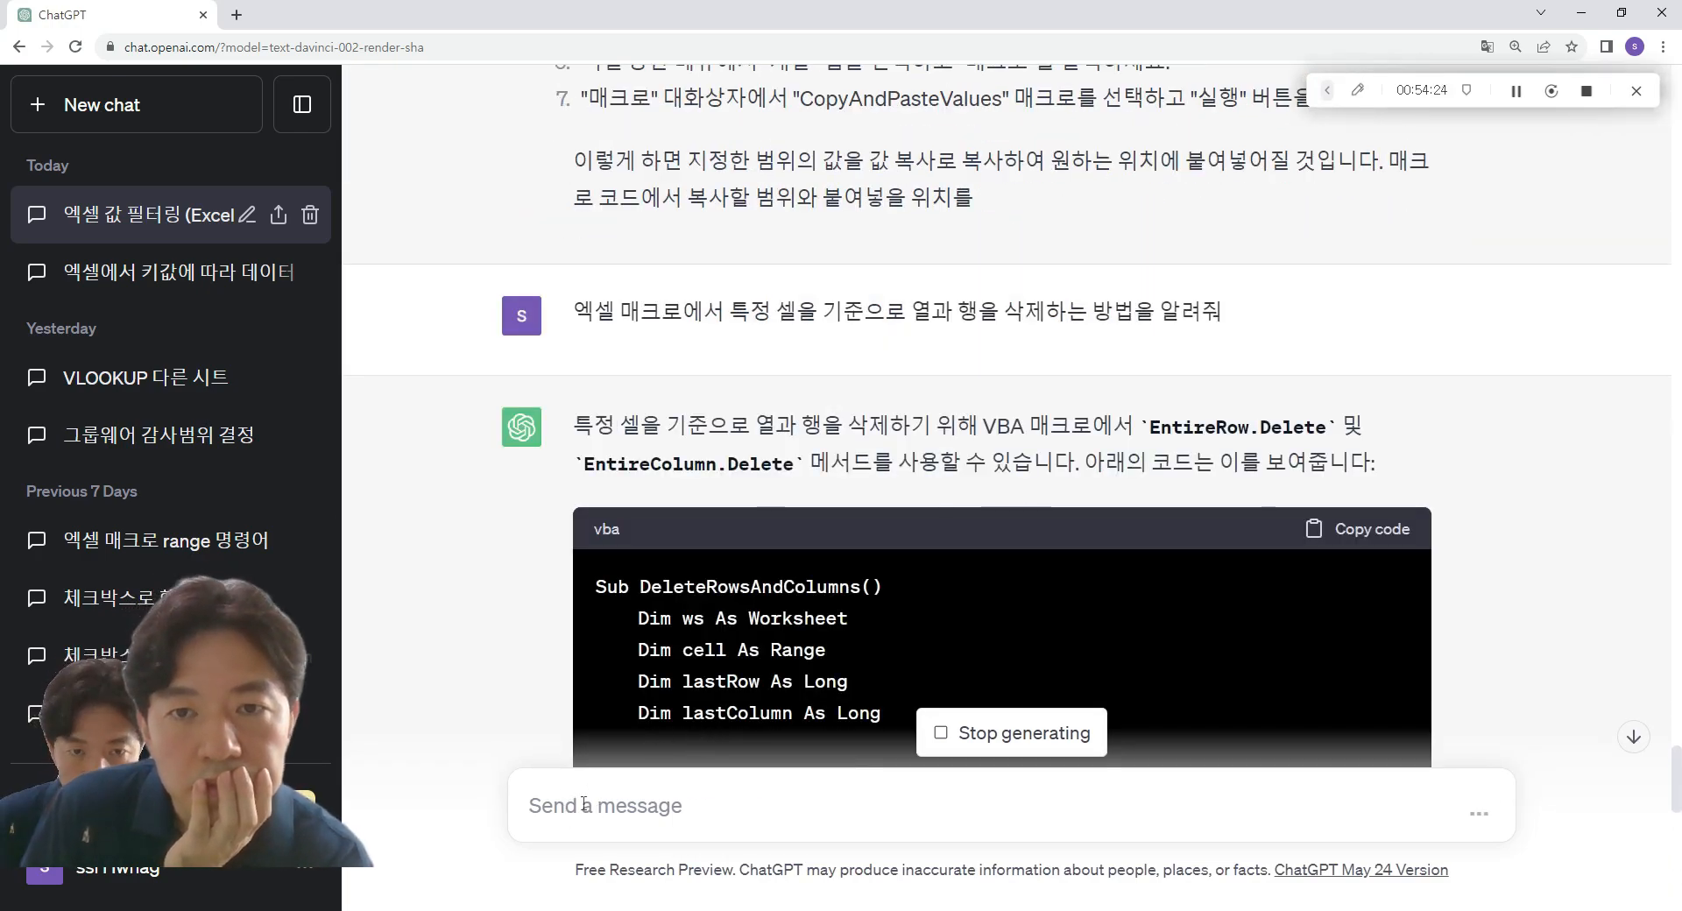
type("조ㄱ")
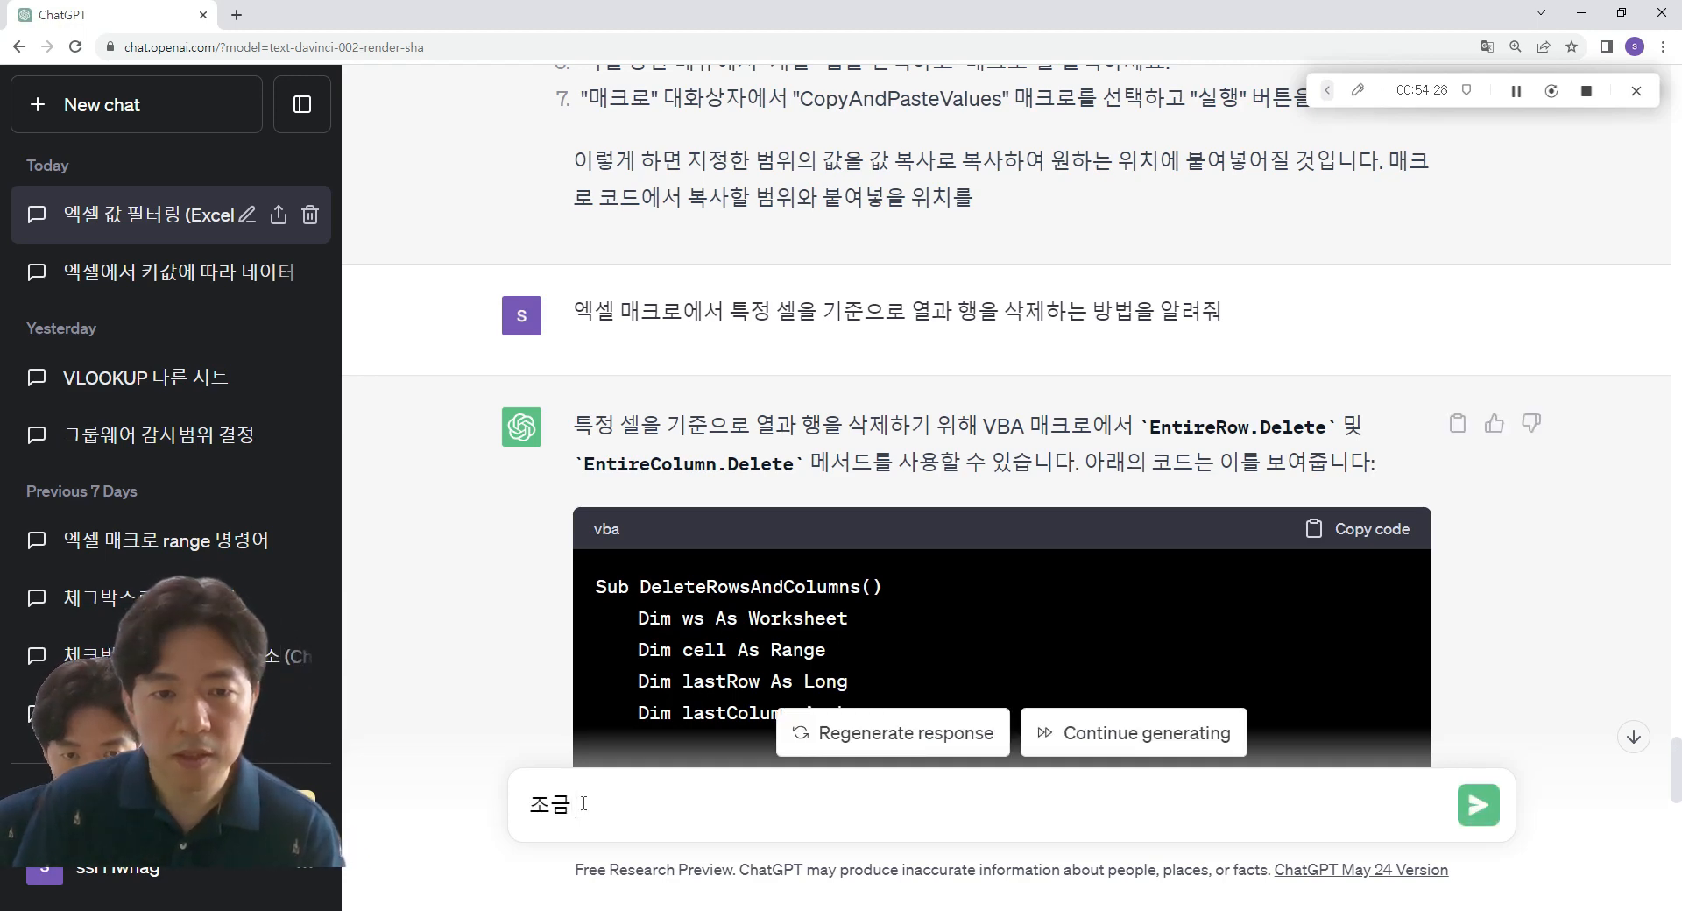
type(" 떠 간다")
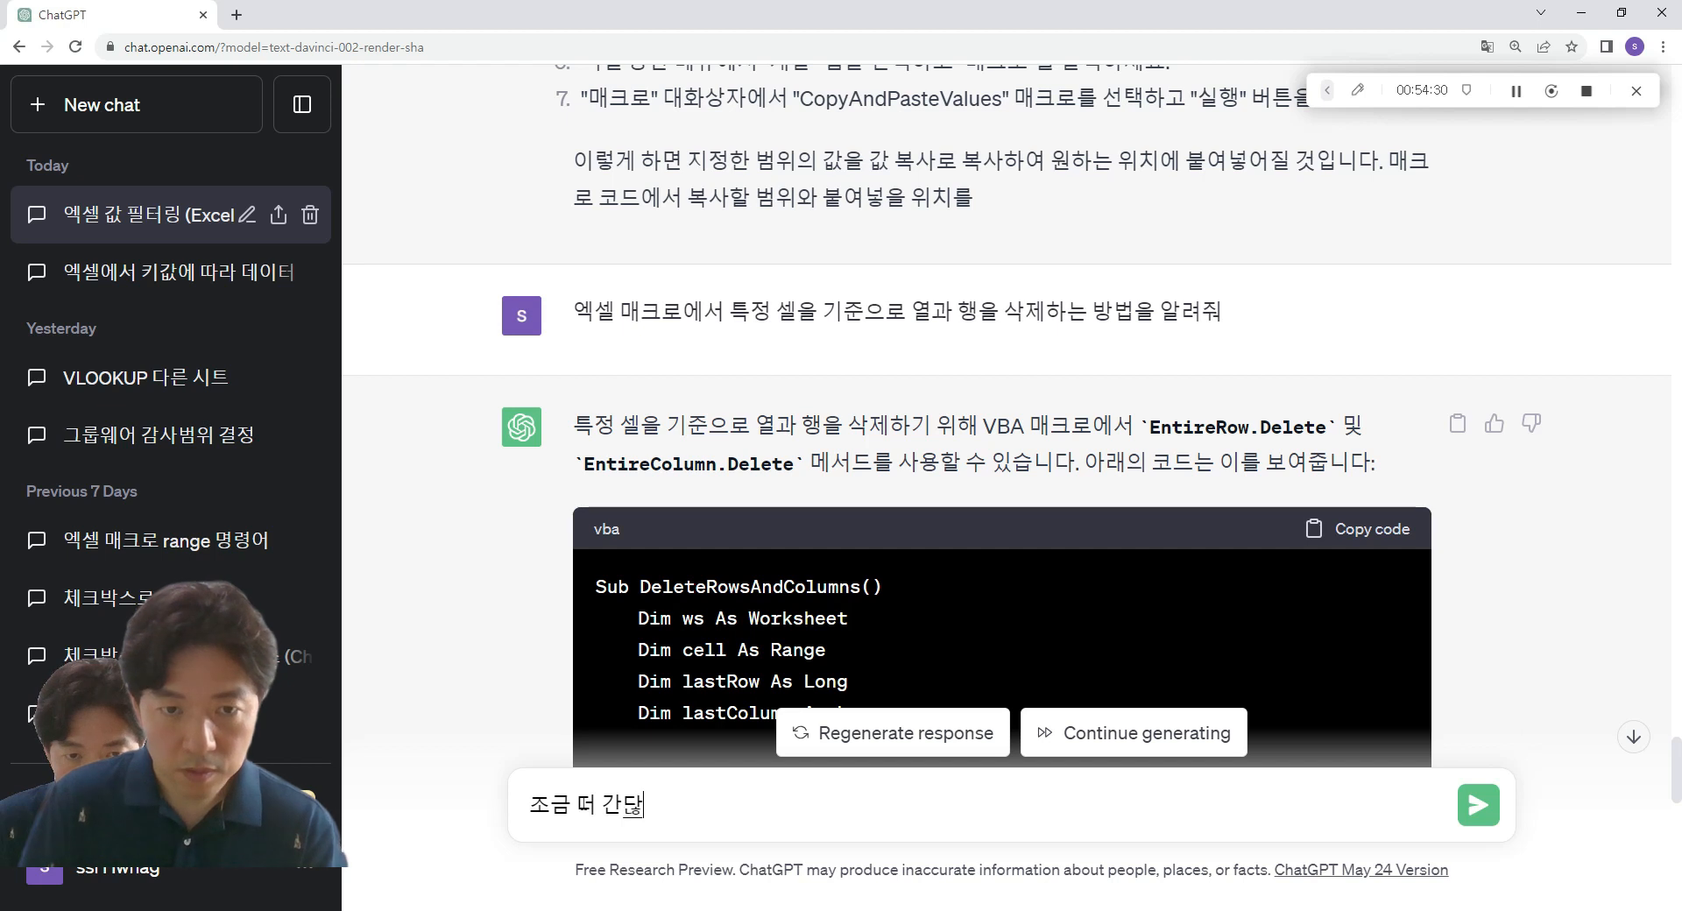
type("한 코드로 알르")
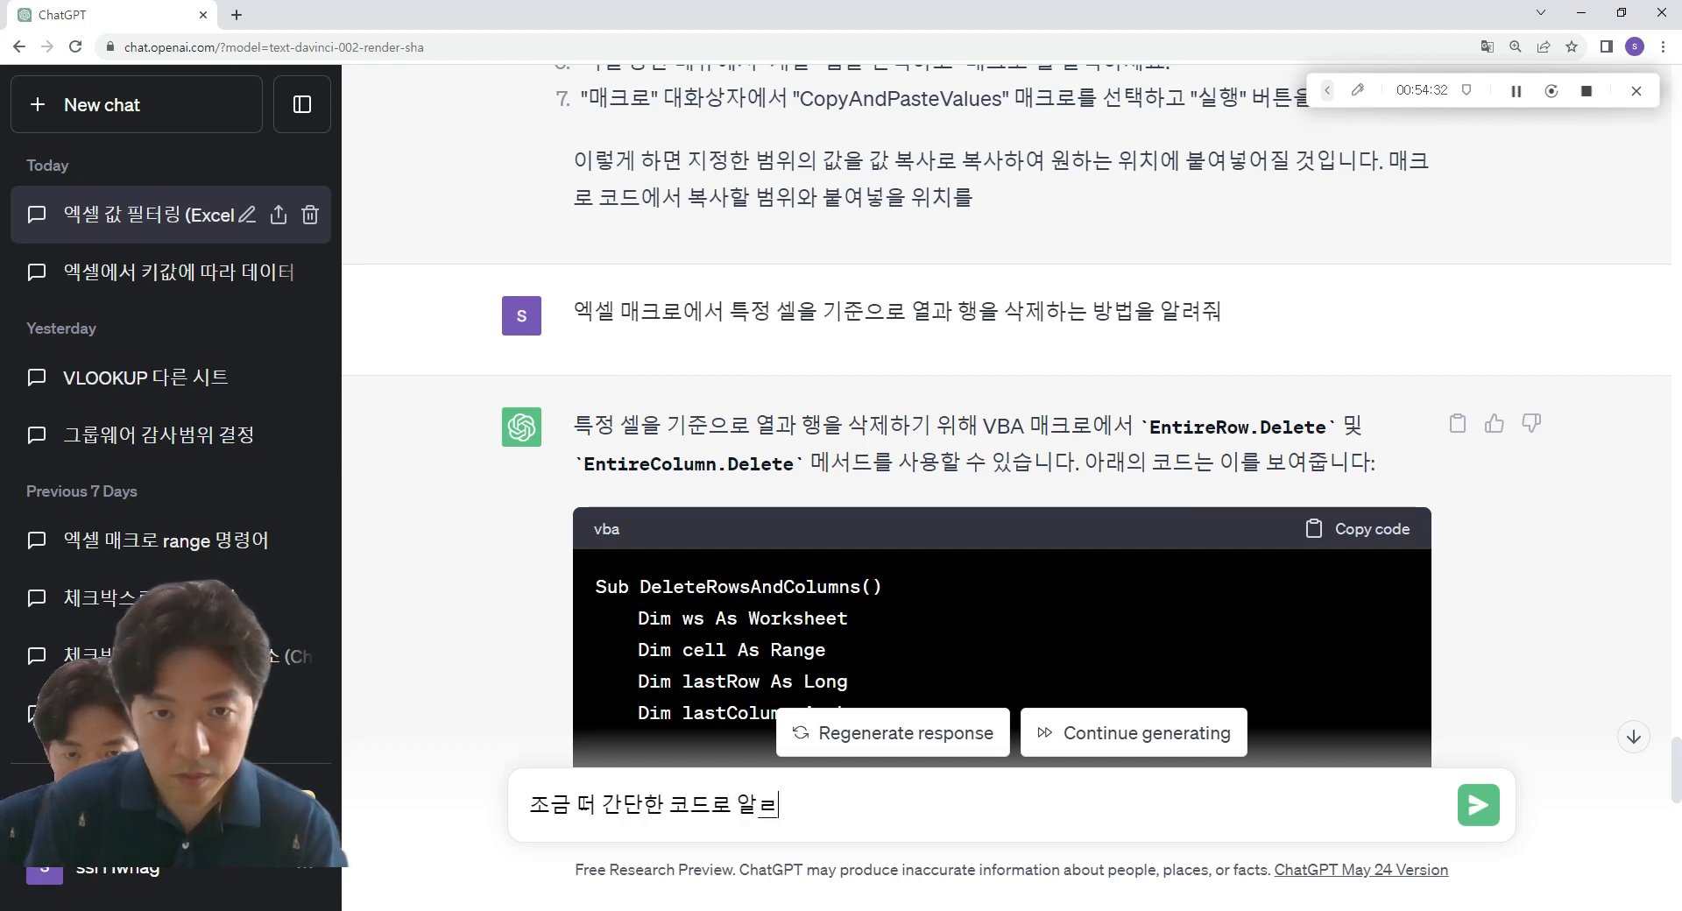
type("줄 수 있니?")
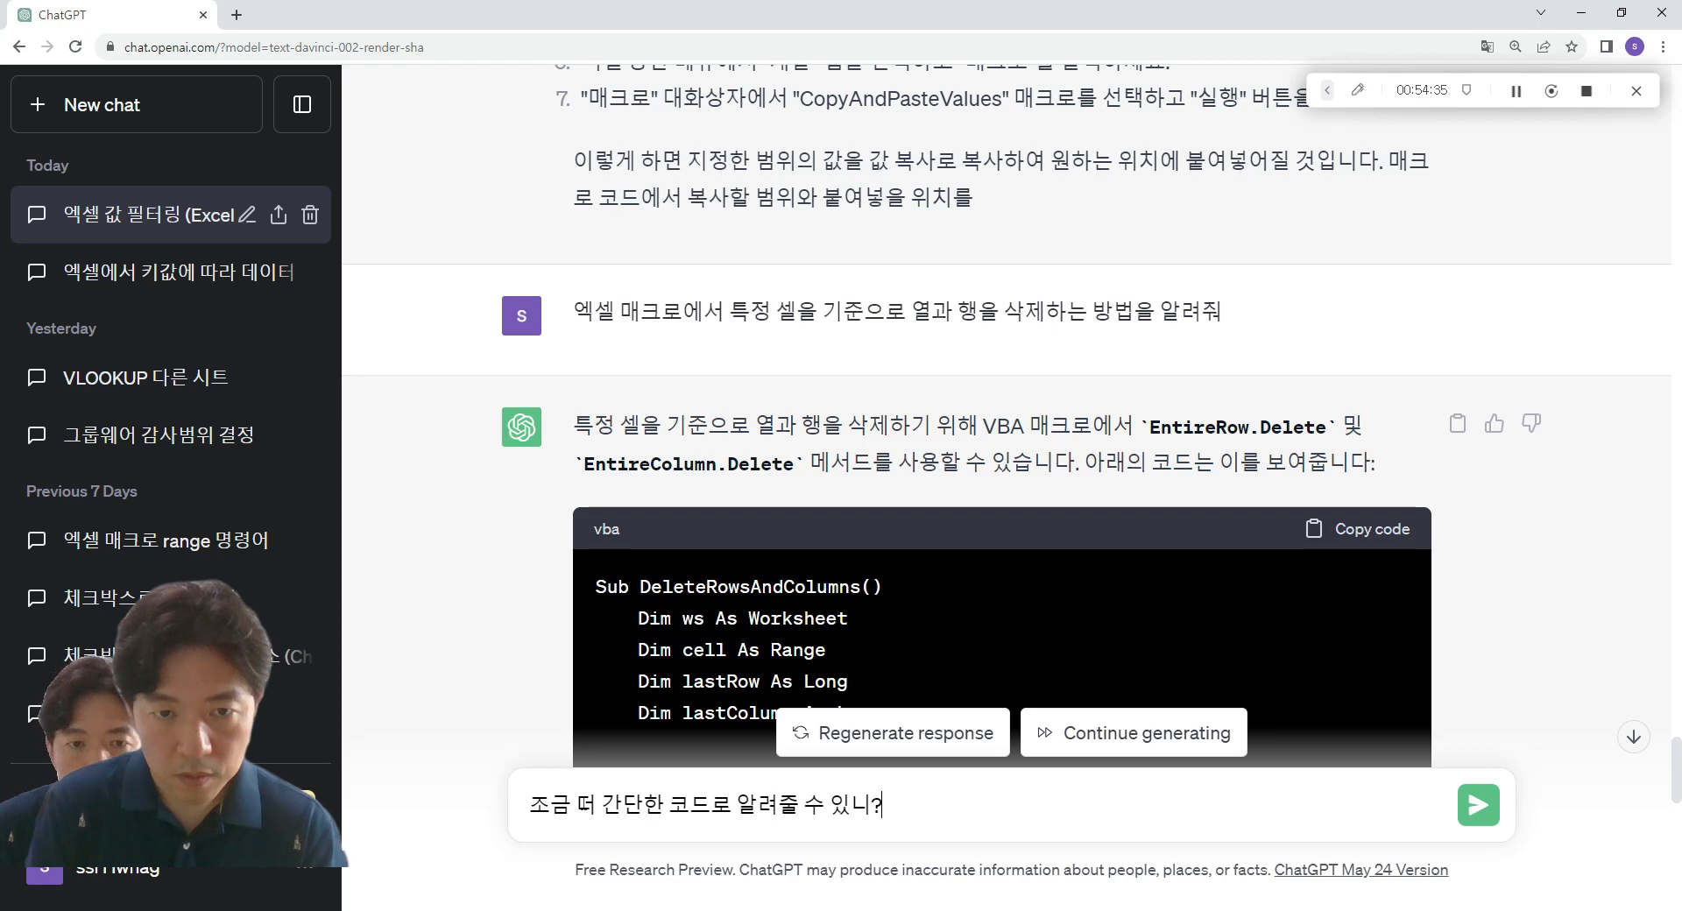
key("Return")
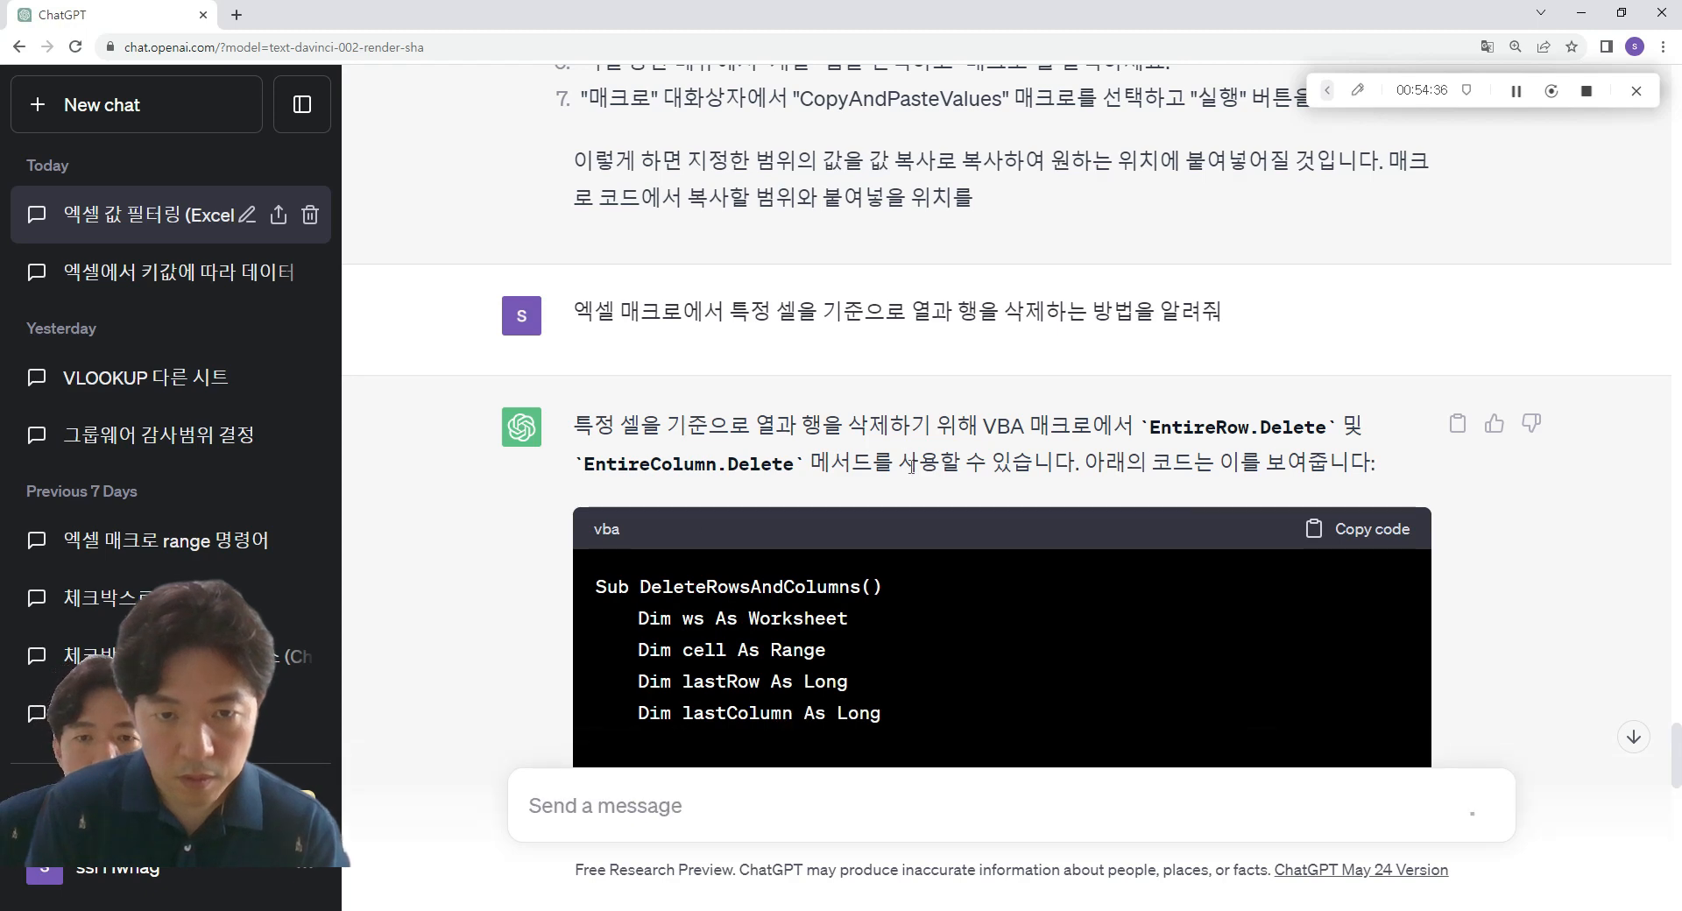
- Examine ChatGPT's simplified DeleteRowsAndColumns code, from the Set cell line through the EntireRow.Delete and EntireColumn.Delete statements
scroll(914, 461, "down", 7)
scroll(969, 458, "up", 8)
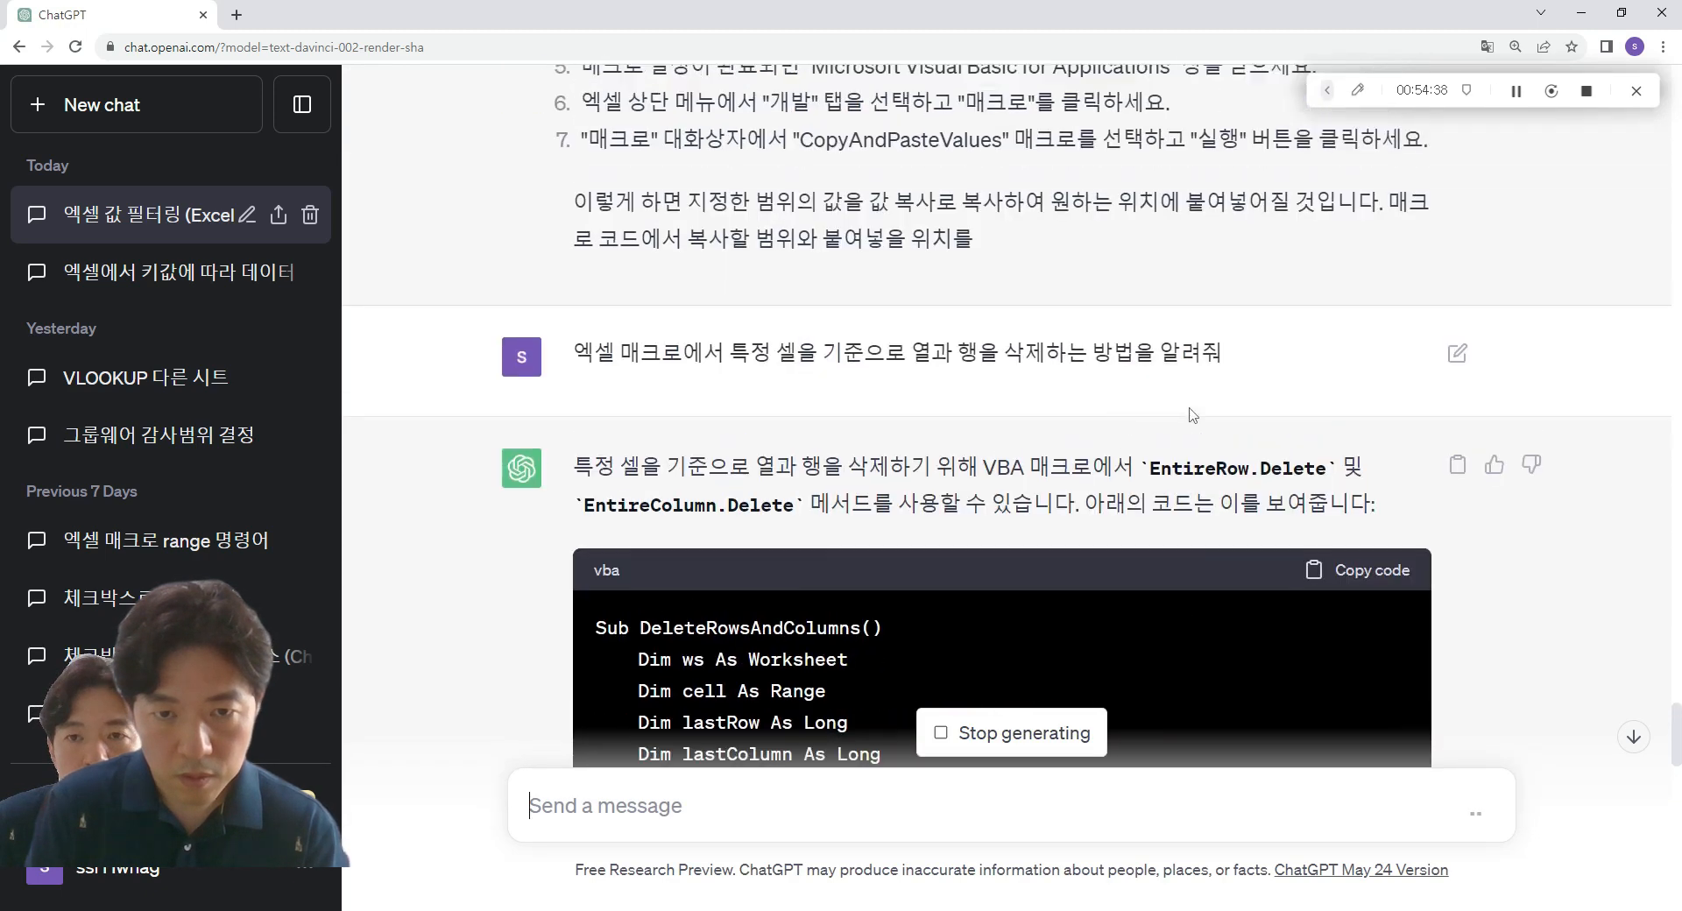
scroll(1185, 473, "up", 1)
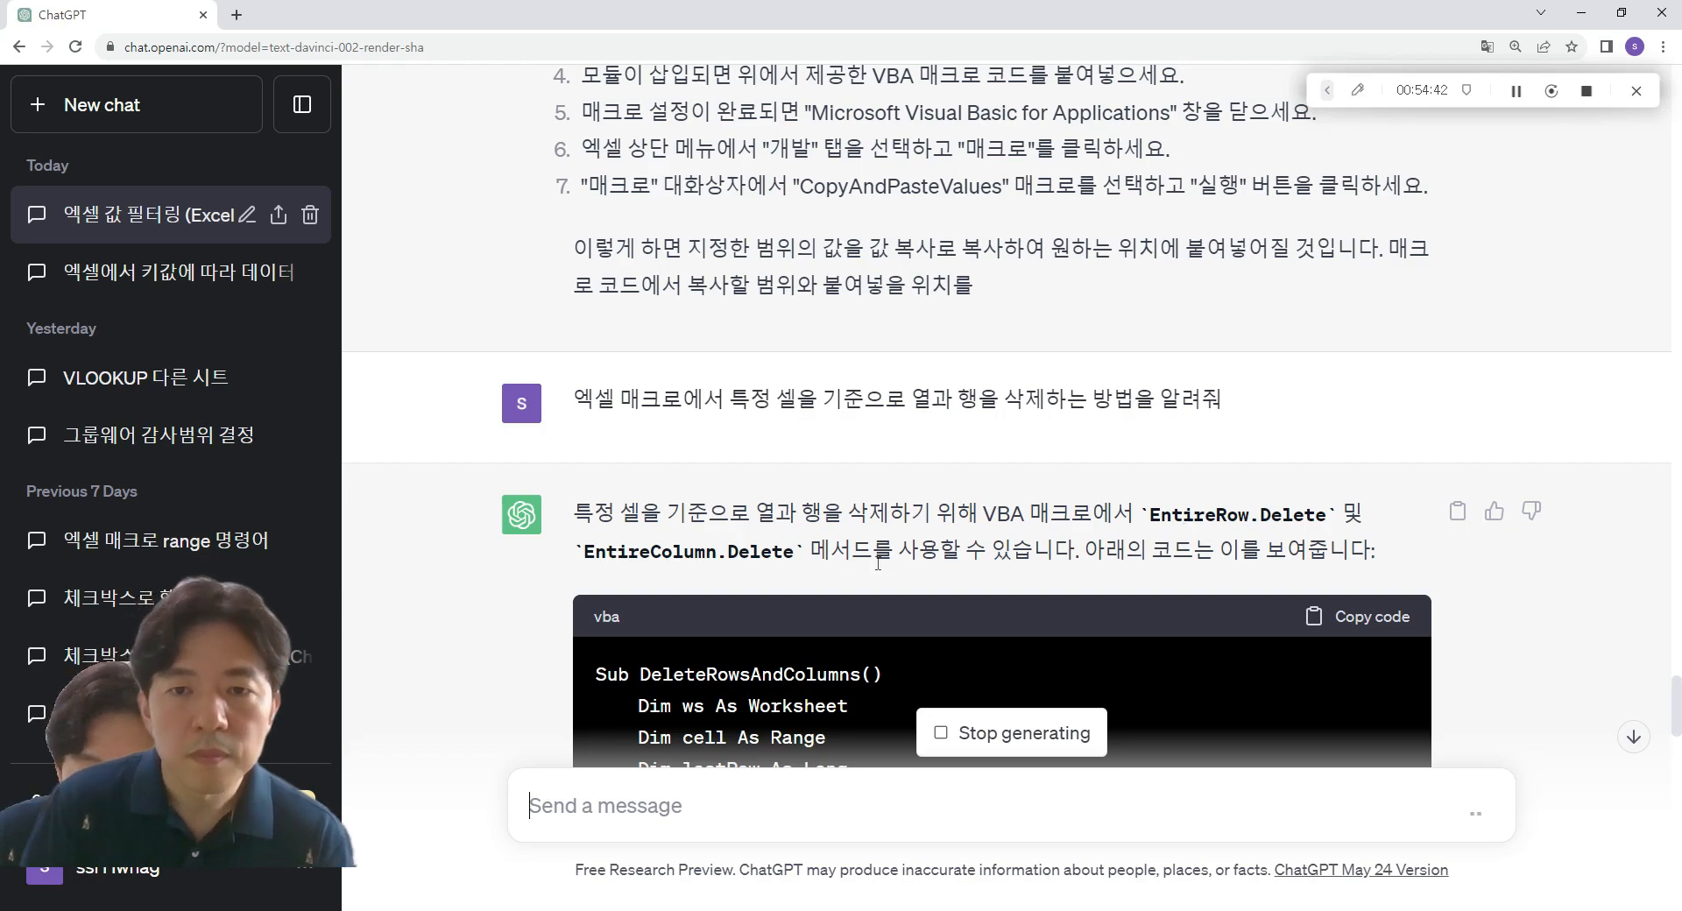
scroll(938, 559, "down", 20)
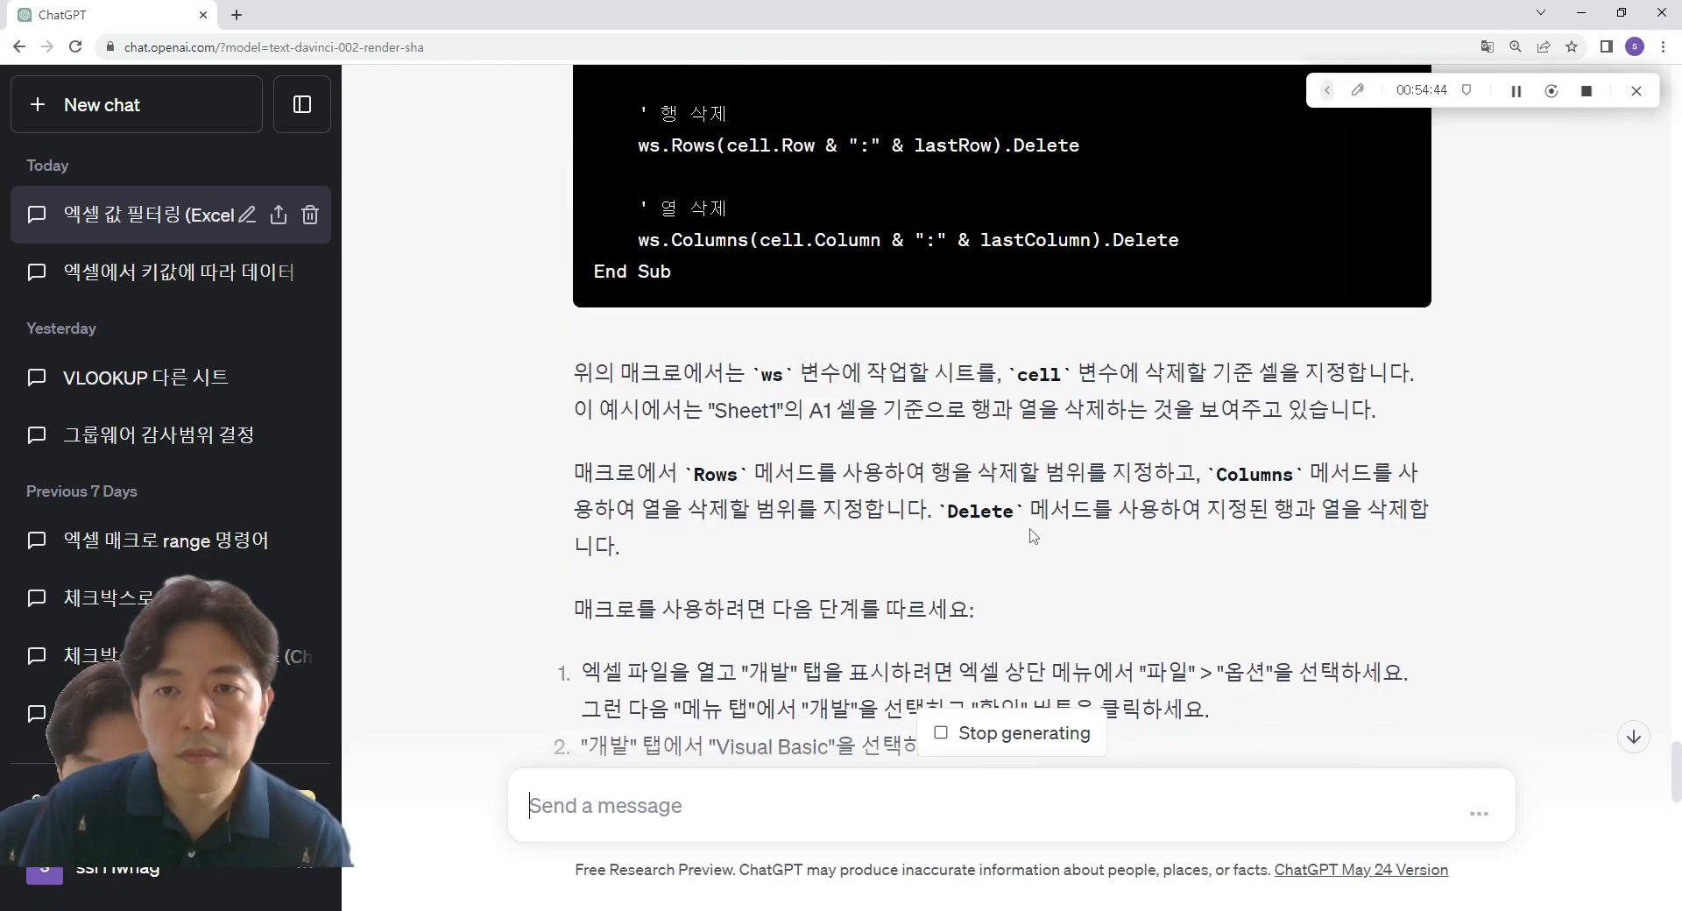
scroll(986, 498, "down", 6)
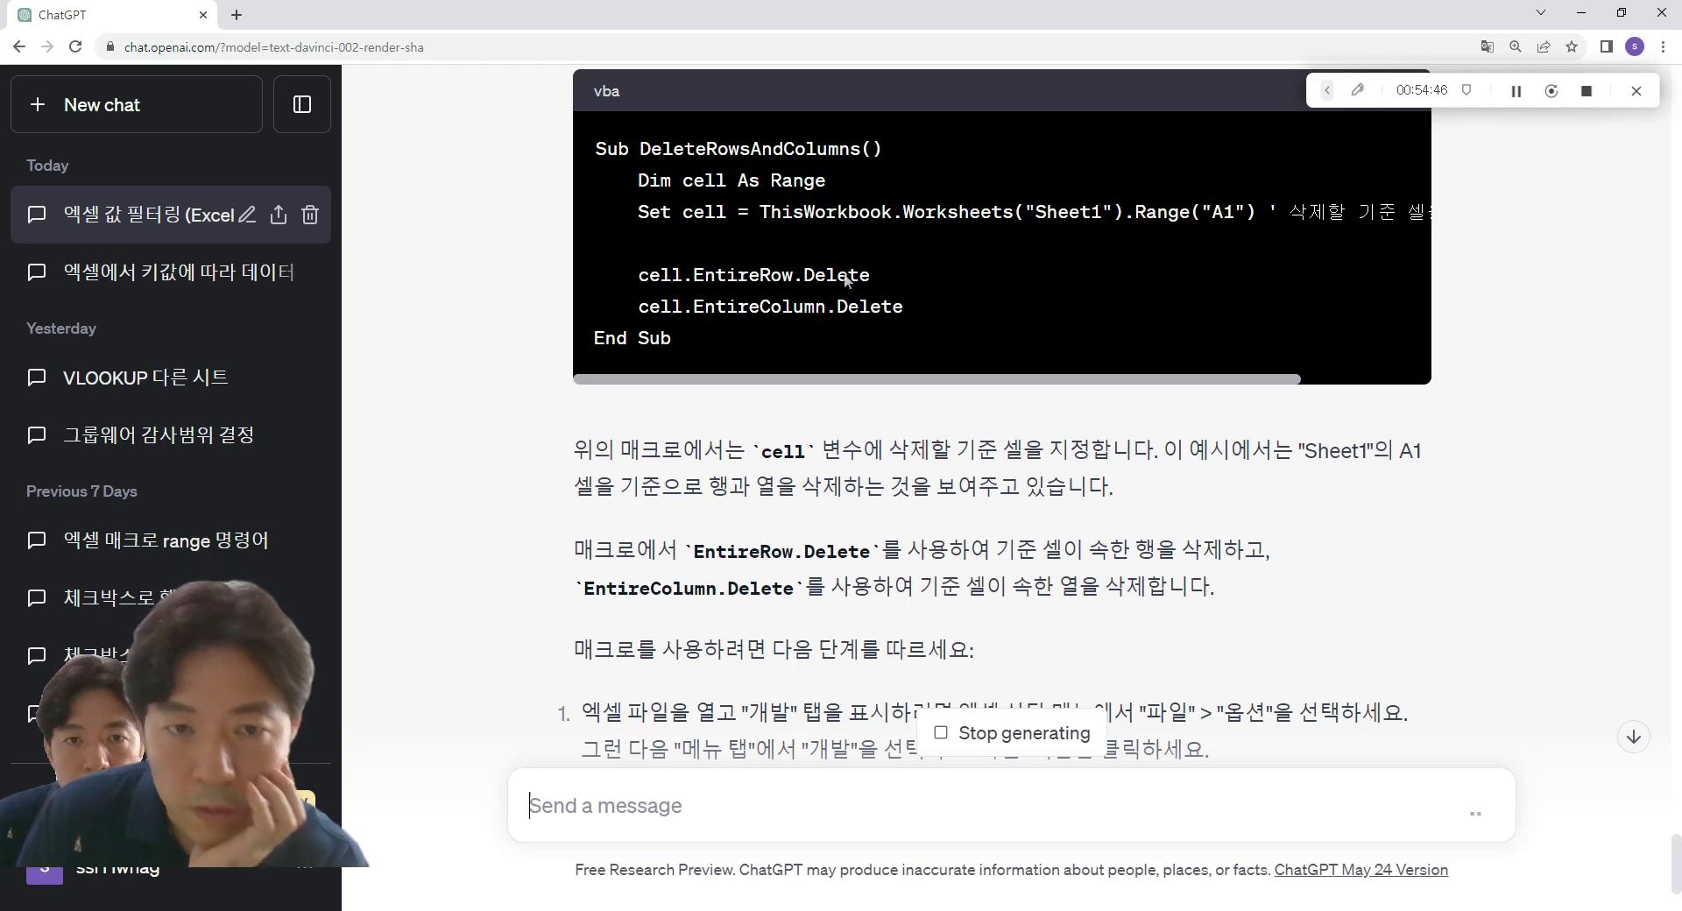
left_click_drag(904, 307, 628, 210)
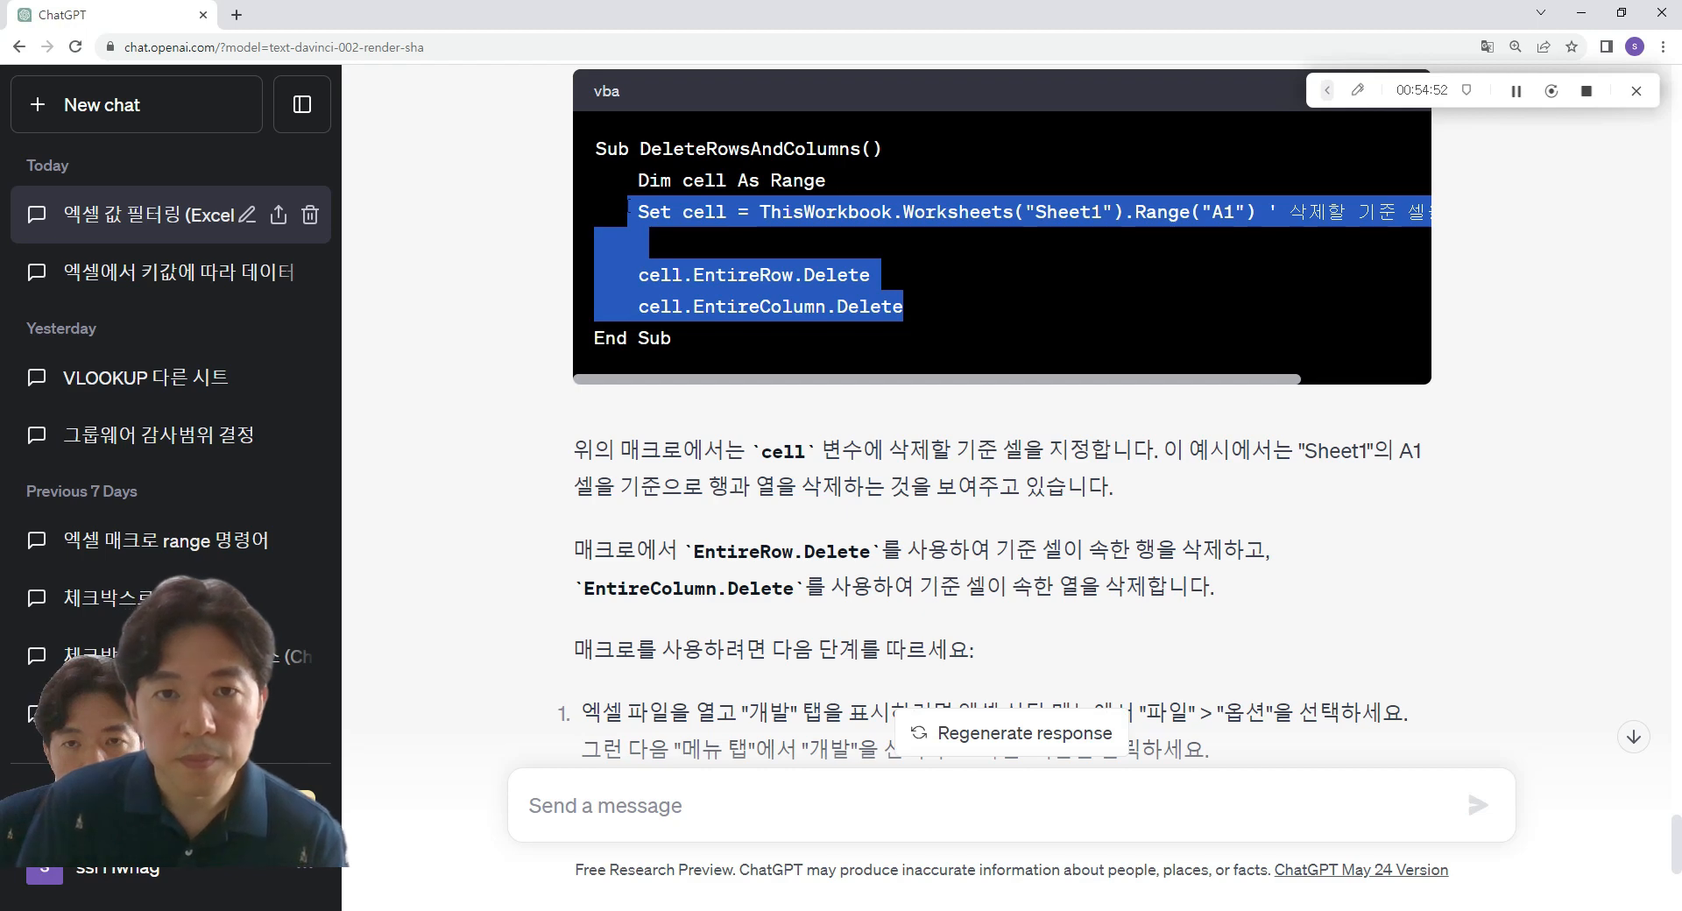
left_click(731, 265)
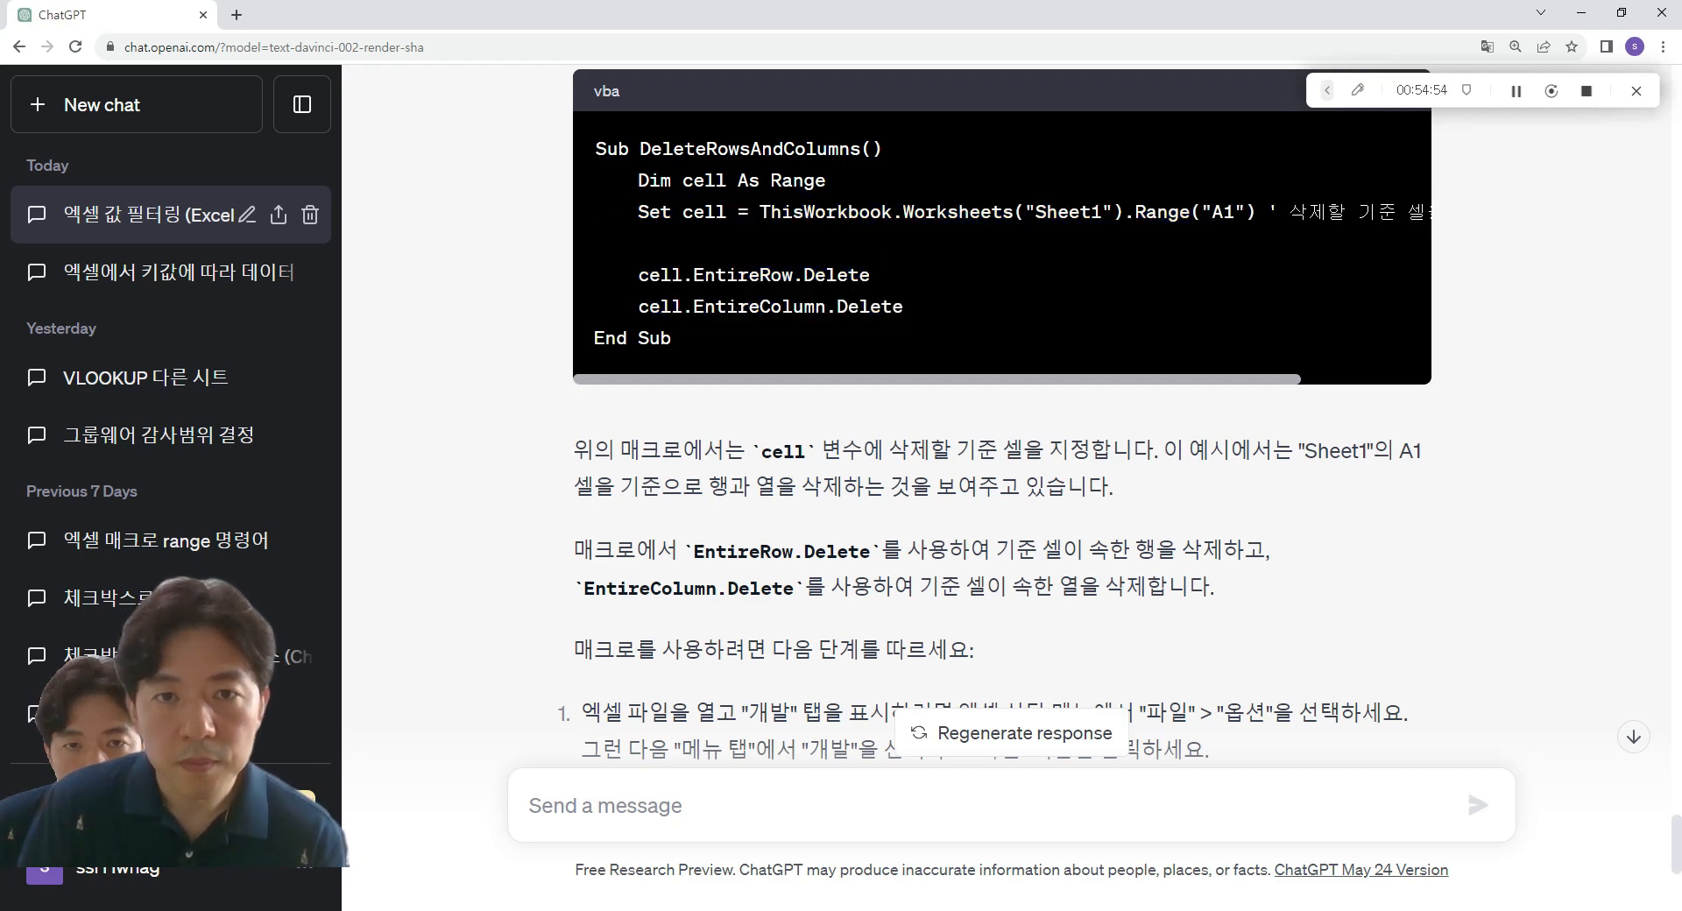
- Review the cell.EntireRow.Delete and cell.EntireColumn.Delete statements in ChatGPT's code
left_click_drag(872, 275, 697, 276)
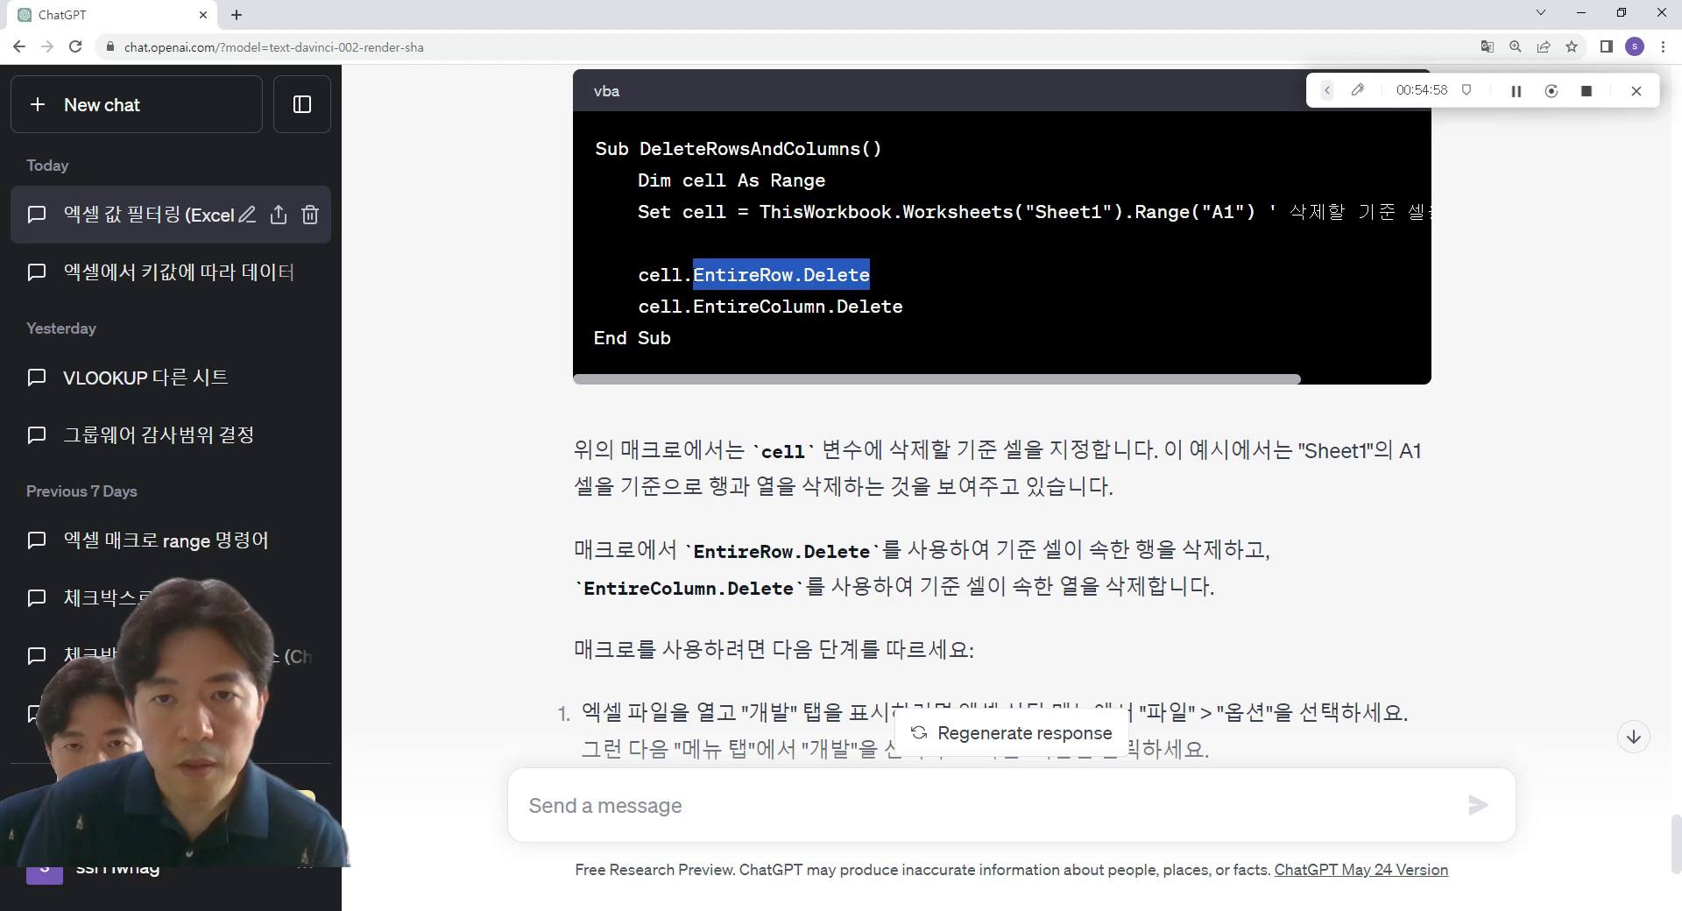
left_click_drag(694, 275, 704, 275)
left_click(874, 304)
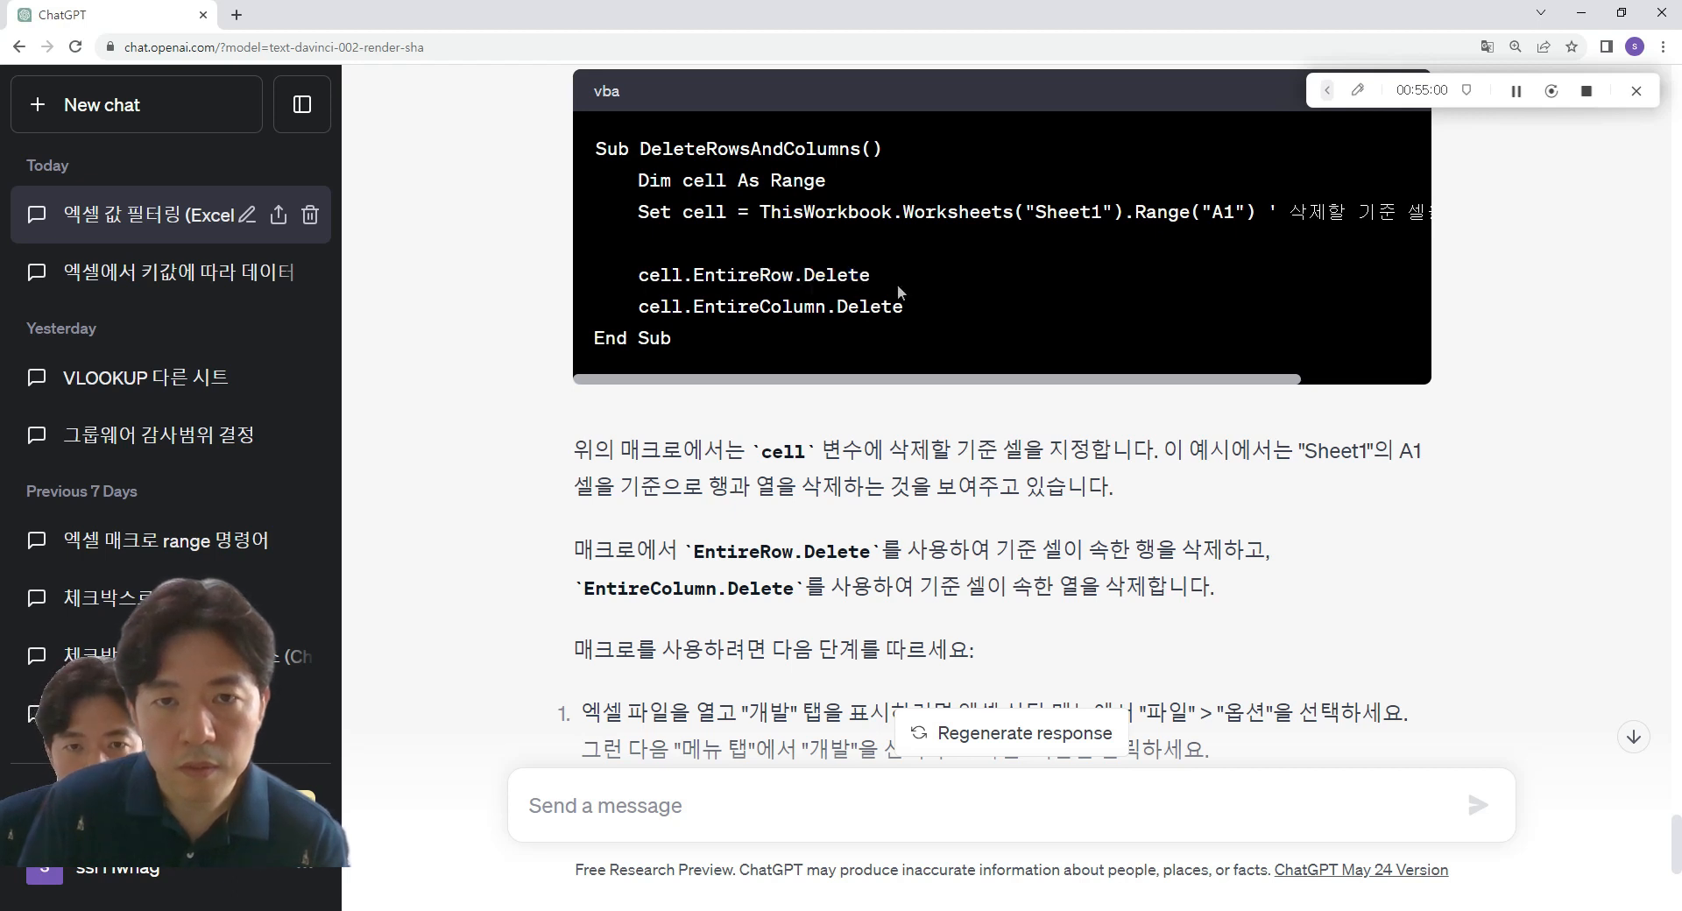
left_click_drag(870, 275, 694, 275)
left_click_drag(903, 307, 588, 280)
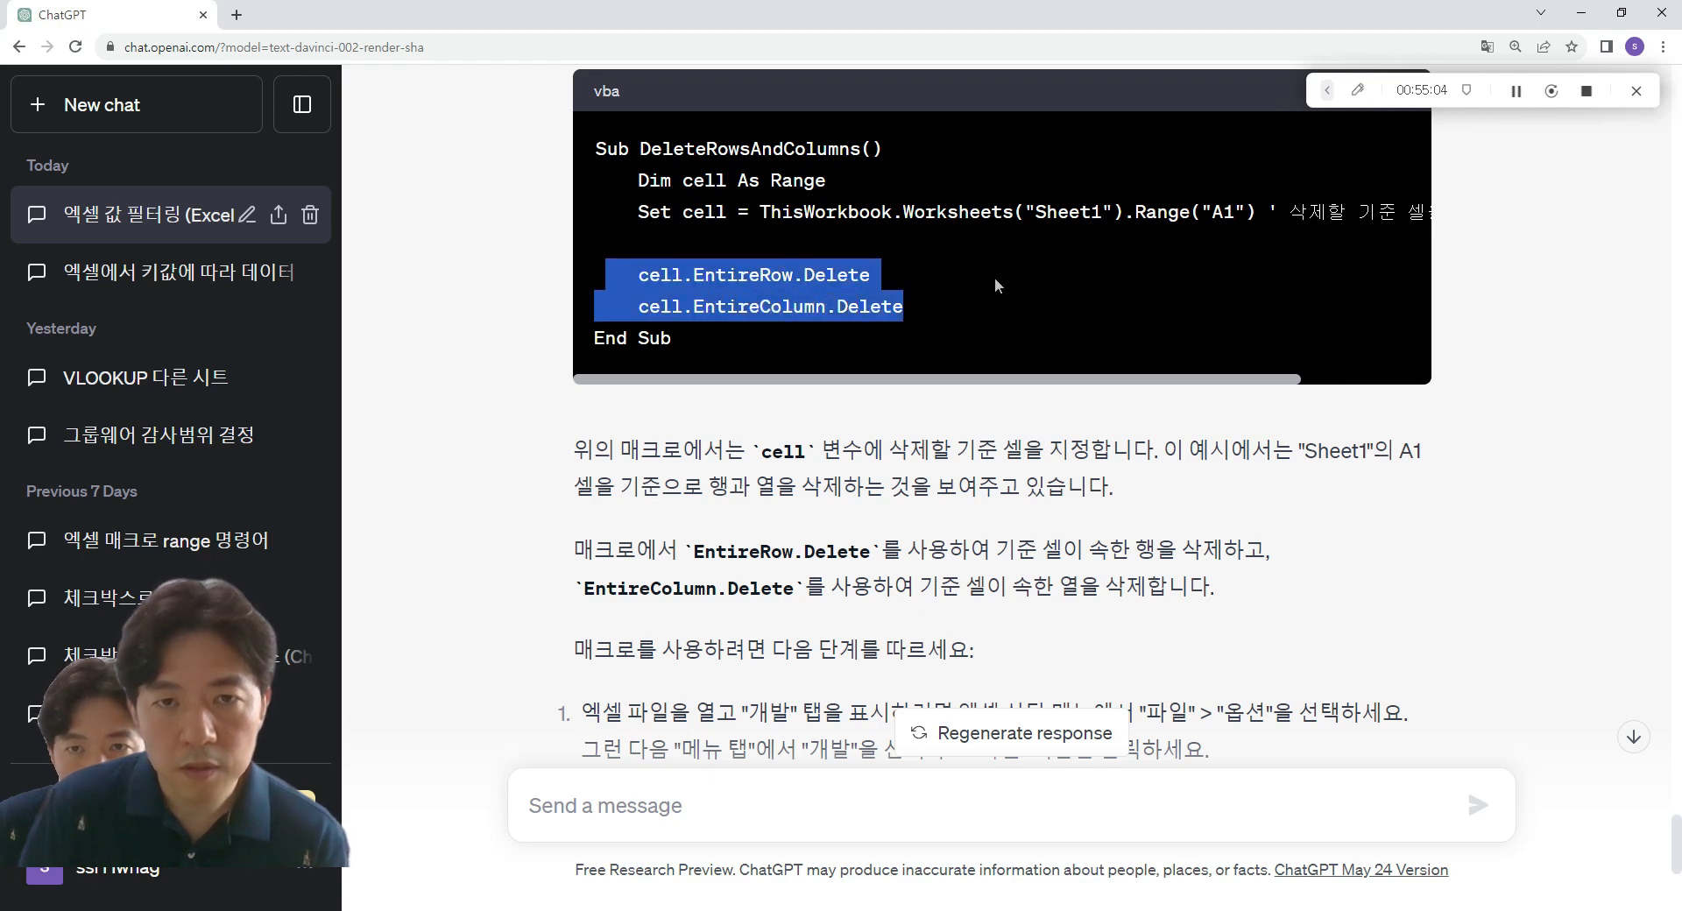
left_click(939, 302)
- Copy the body of DeleteRowsAndColumns, from Dim cell As Range through cell.EntireColumn.Delete, and switch to the VBA editor
scroll(964, 350, "up", 1)
left_click_drag(980, 398, 574, 282)
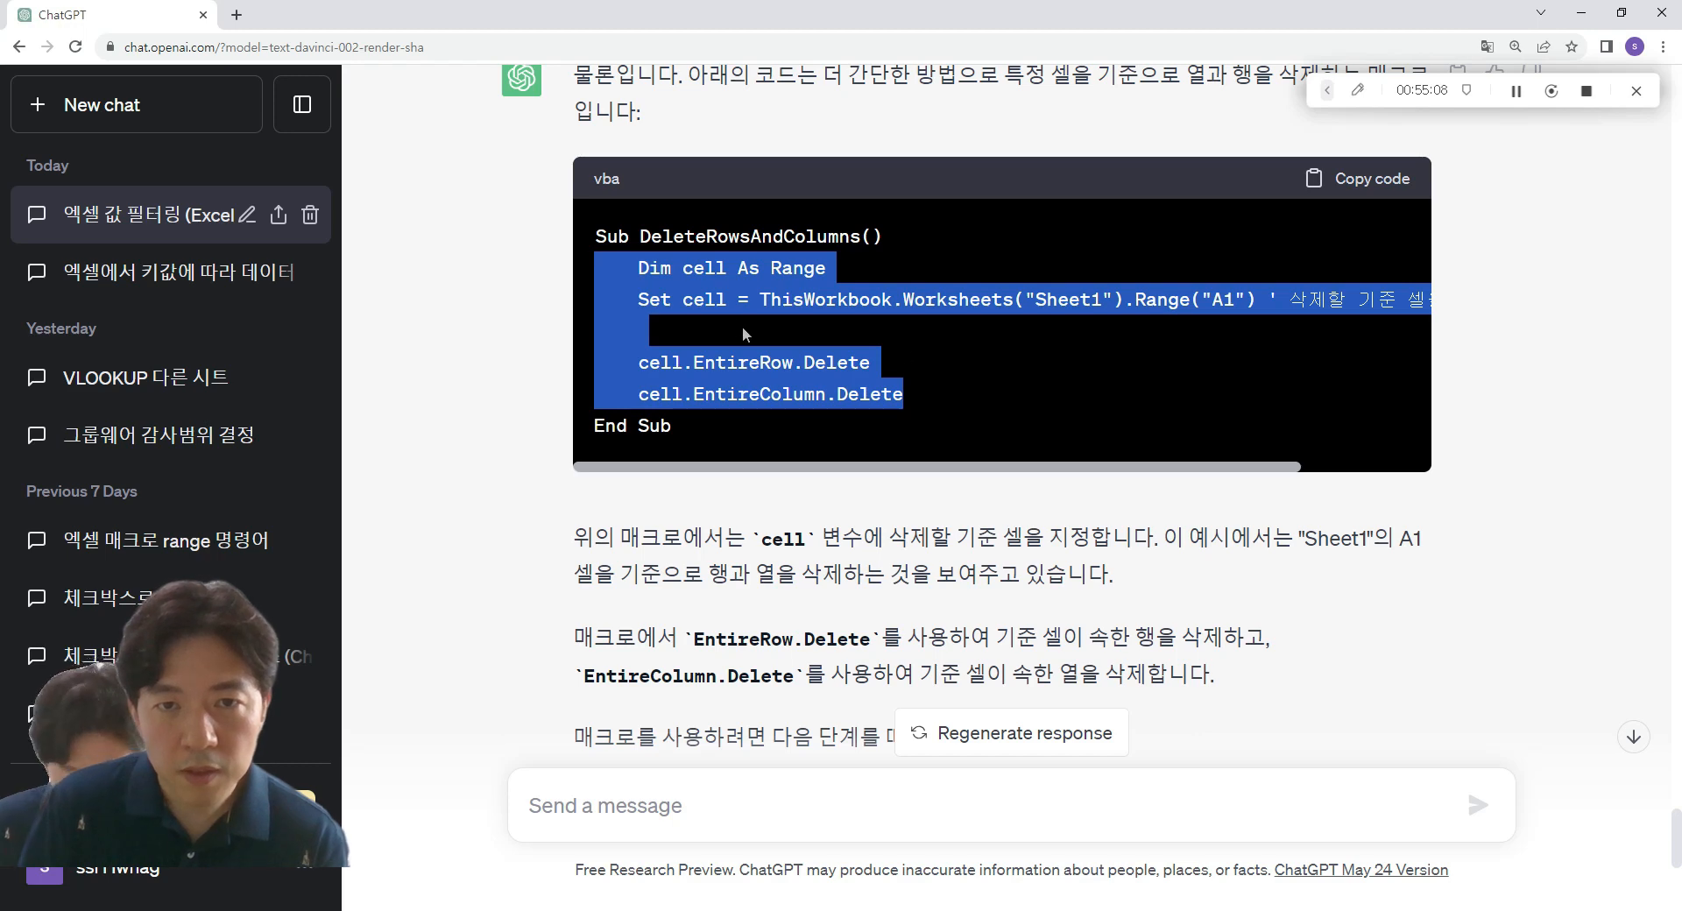
key("alt+Tab")
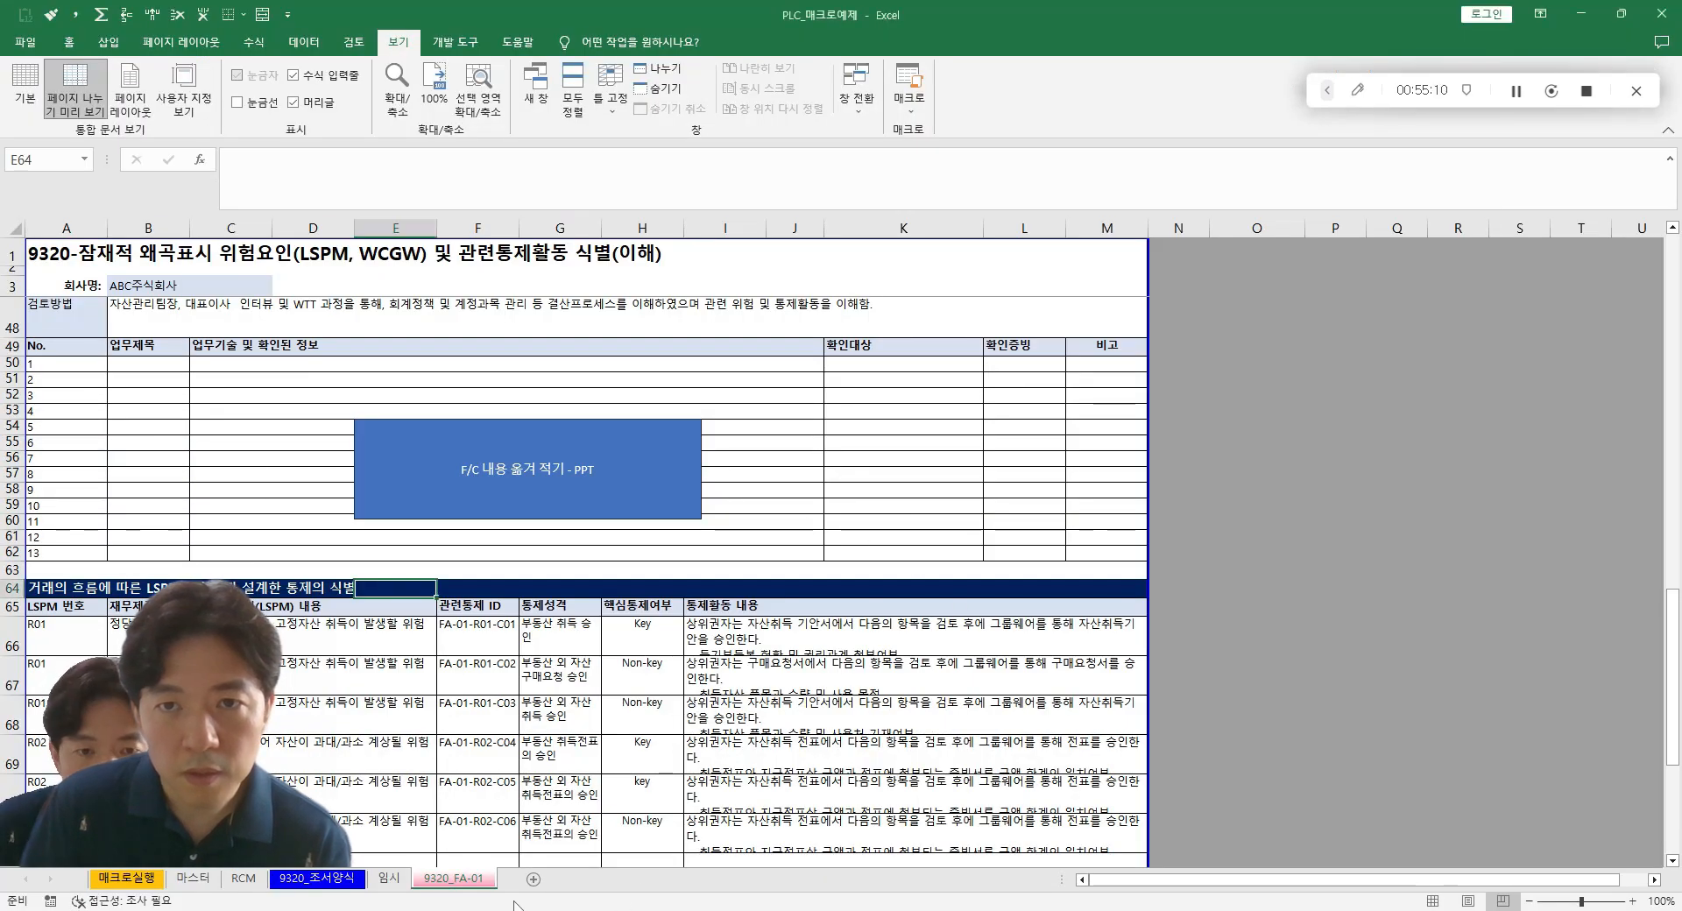
left_click(650, 781)
key("alt+F11")
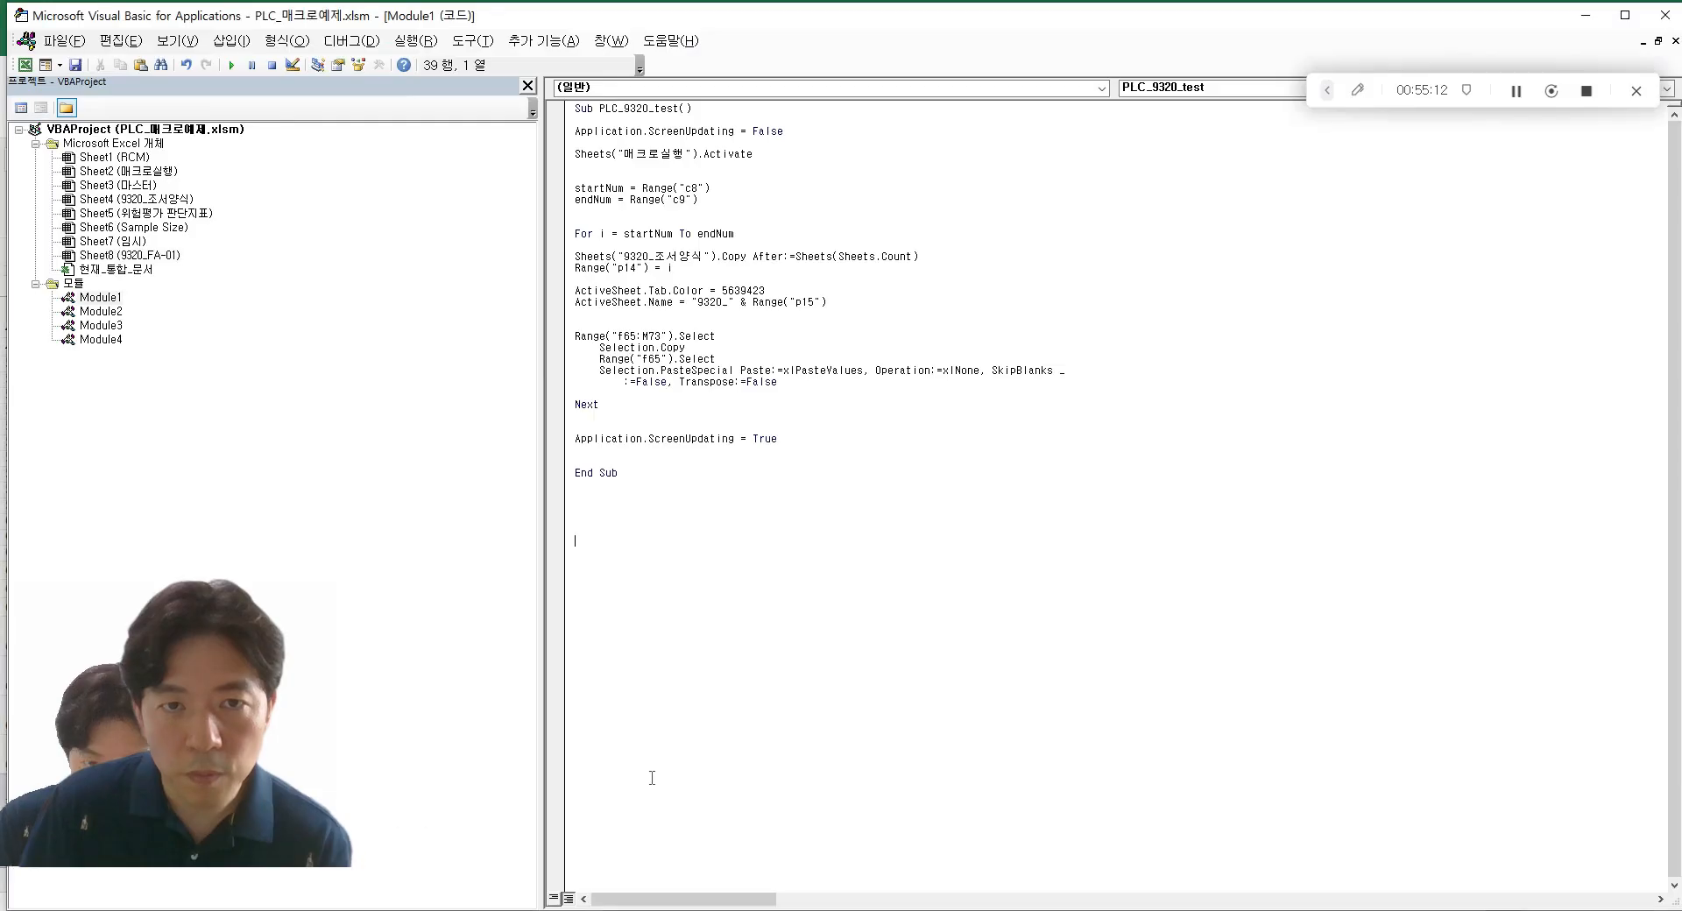
- Add blank lines before Next in PLC_9320_test and paste the copied row and column deletion code below the PasteSpecial statement
left_click(576, 393)
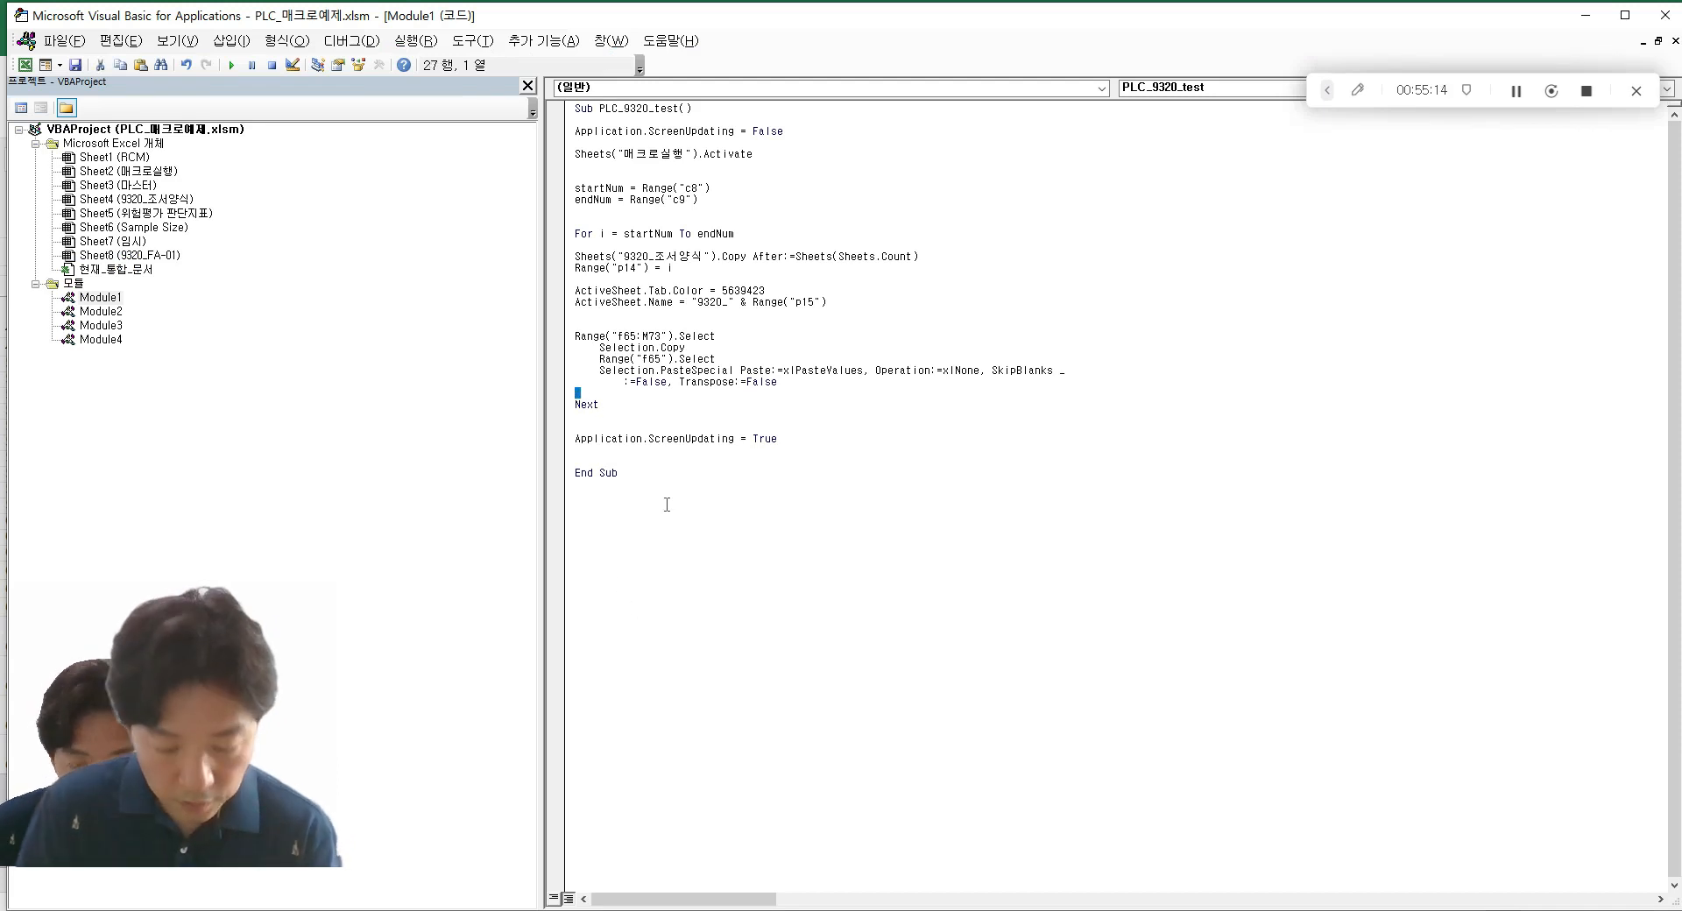
key("Return")
key("Return")
key("Return")
key("Return")
key("Return")
key("Return")
key("Return")
key("Up")
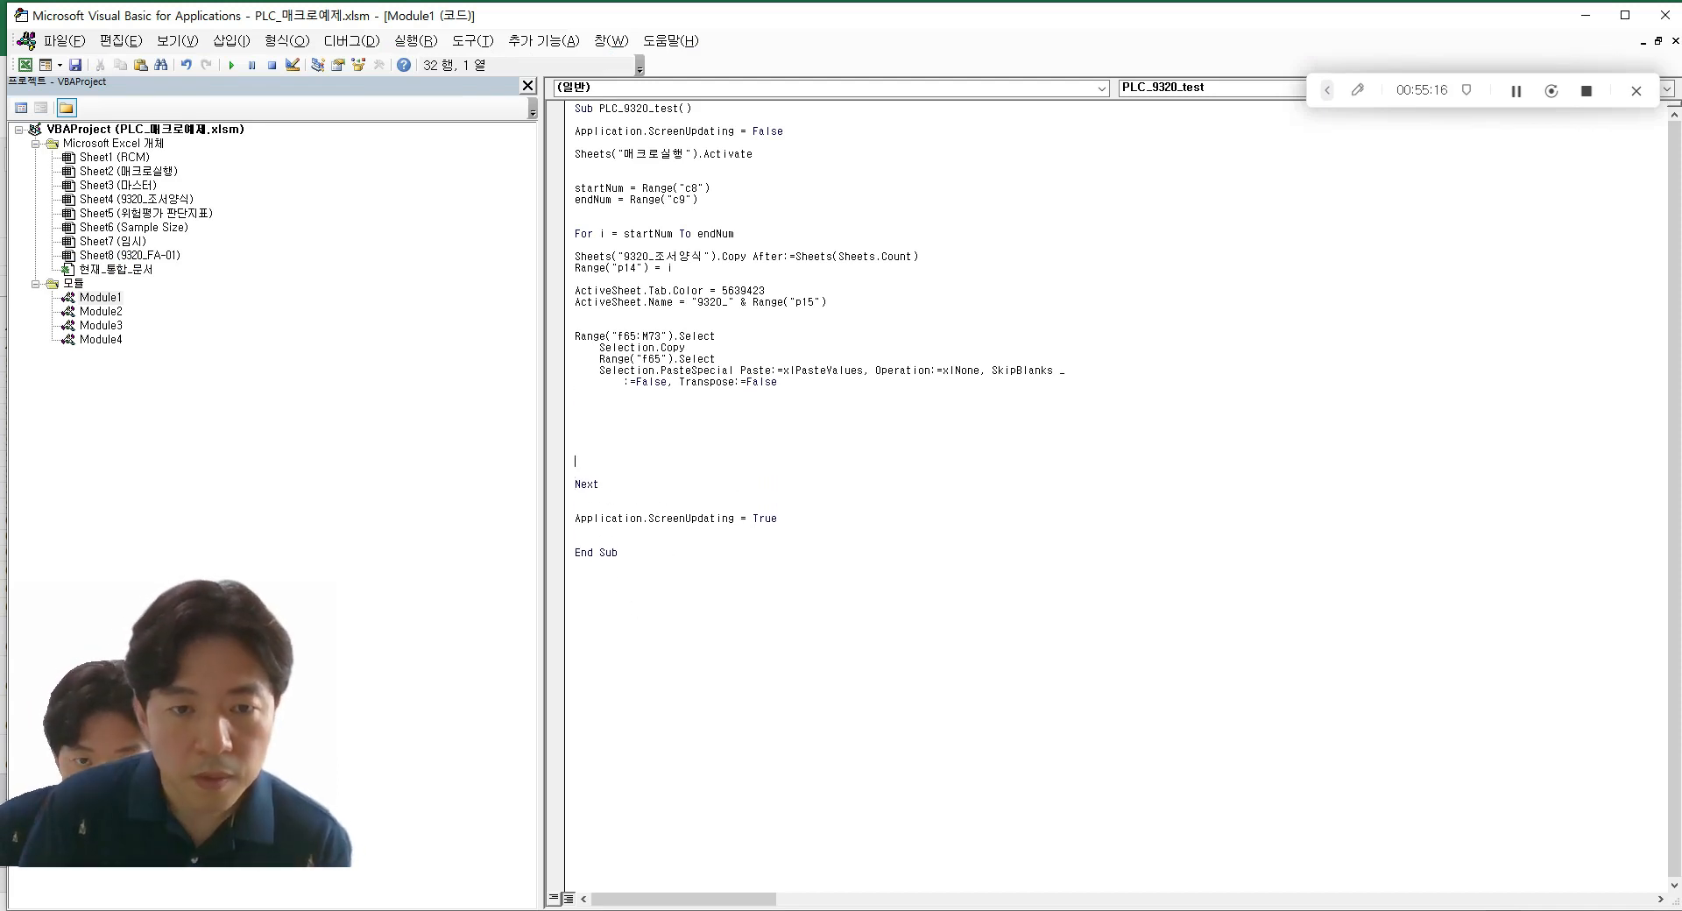
key("Up")
type("Dim cell As Range     Set cell = ThisWorkbook.Worksheets(\"Sheet1\").Range(\"A1\") ' 삭제할 기준 셀을 지정합니다.      cell.EntireRow.Delete     cell.EntireColumn.Delete")
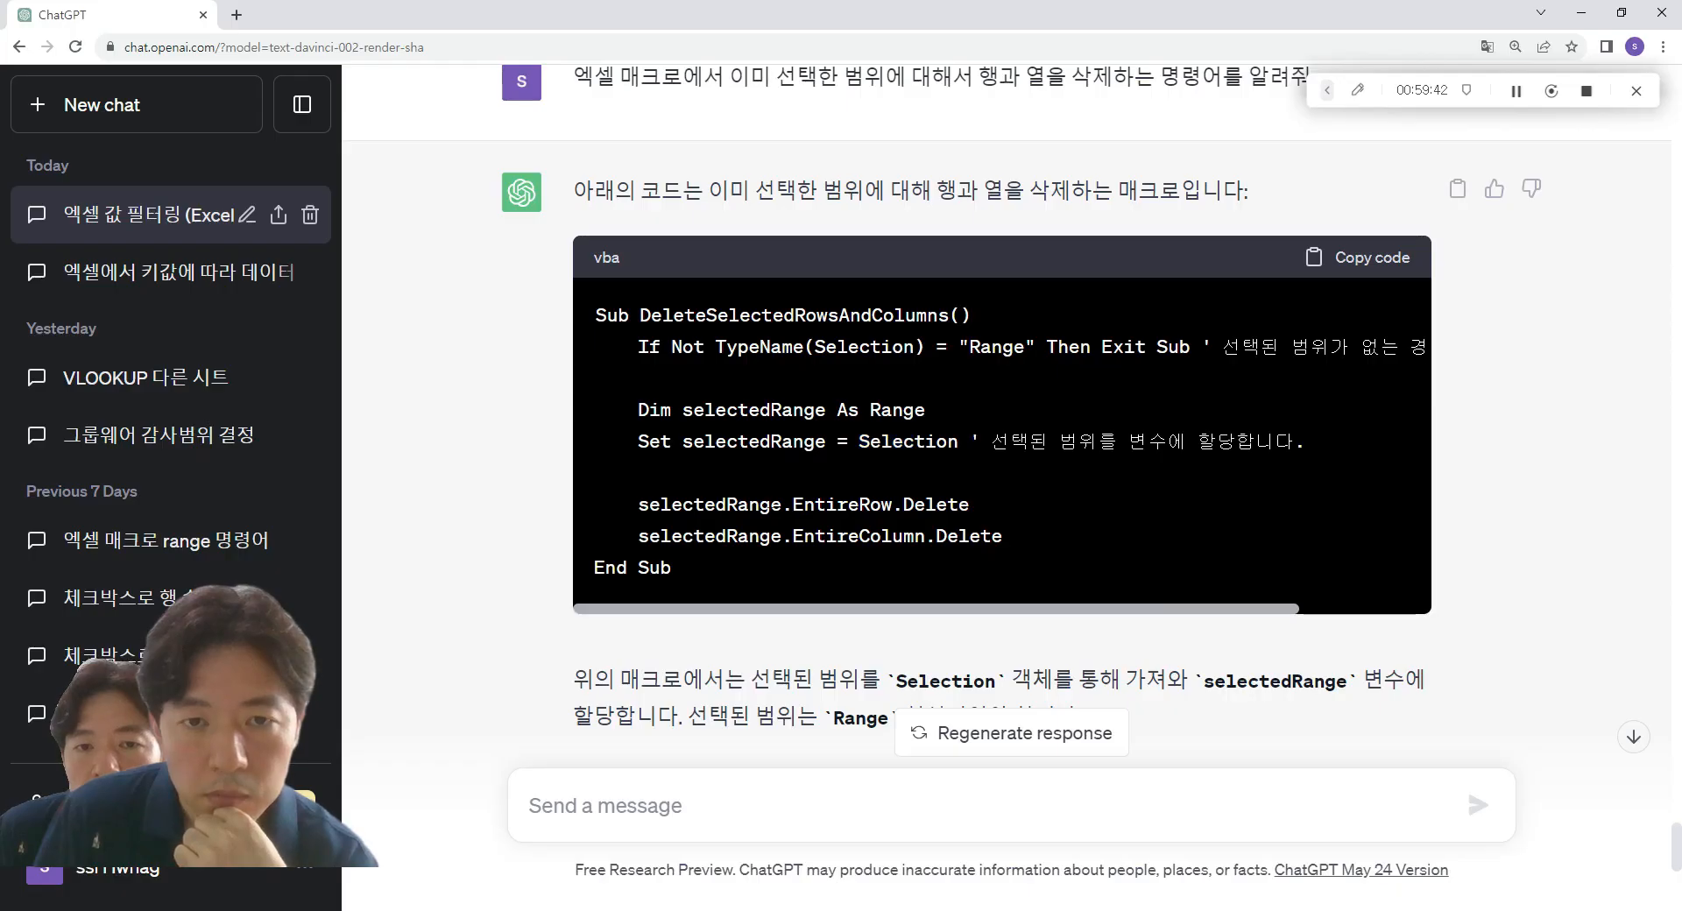
- Check ChatGPT's DeleteSelectedRowsAndColumns code and replace cell with Selection in the macro's EntireRow.Delete line
left_click_drag(771, 504, 815, 409)
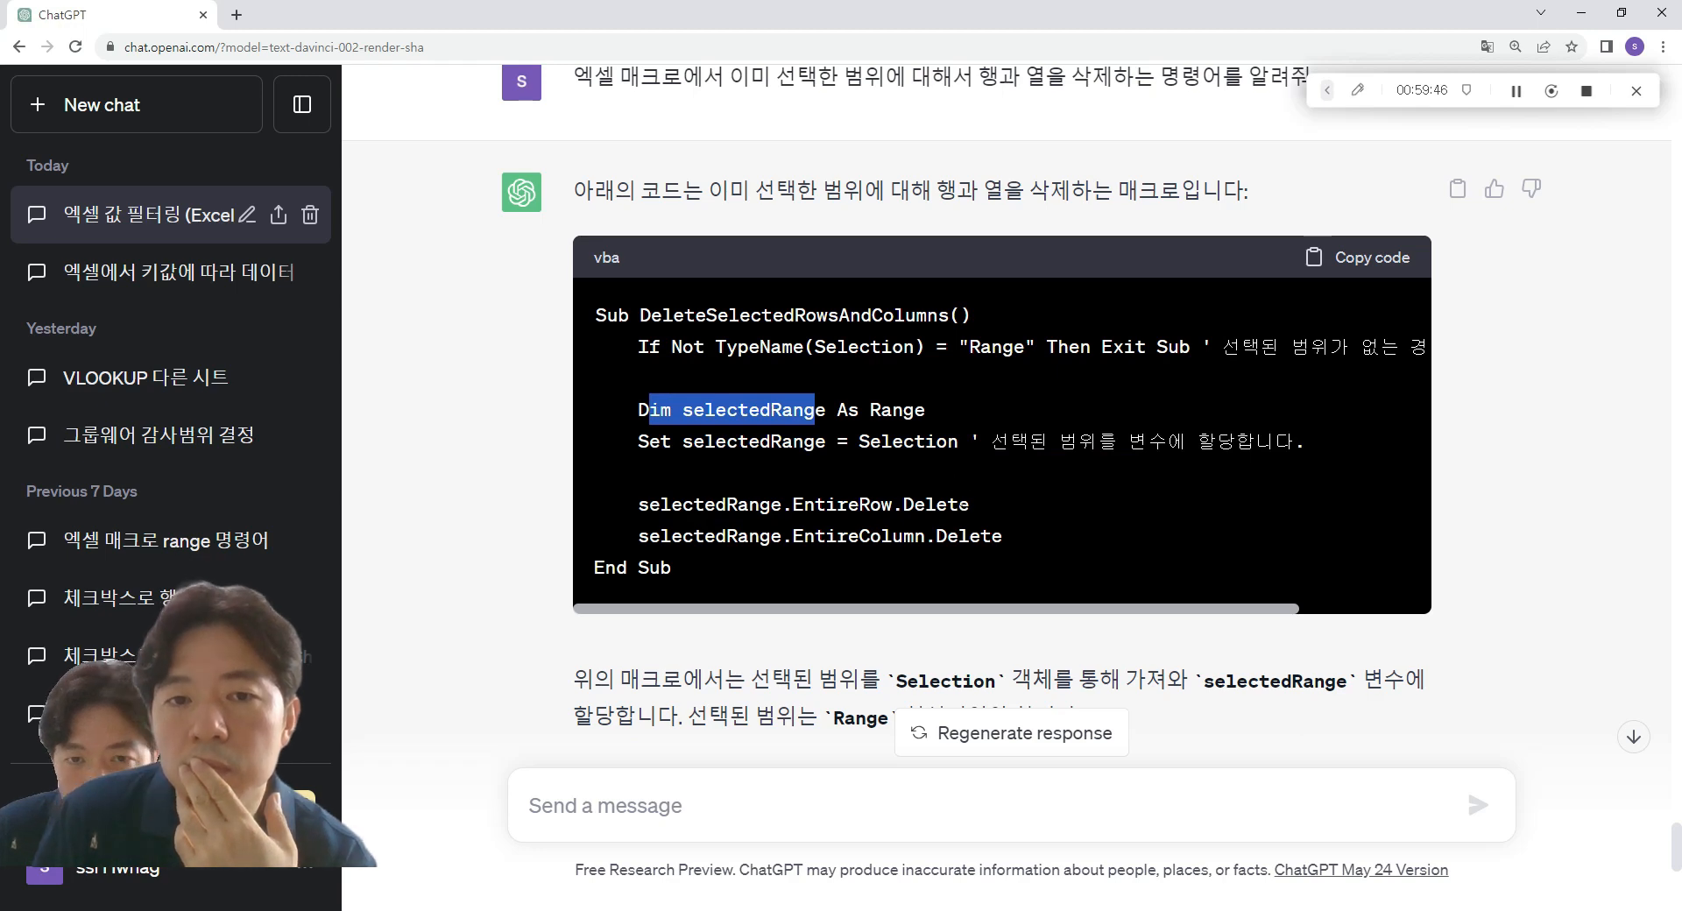
key("alt+Tab")
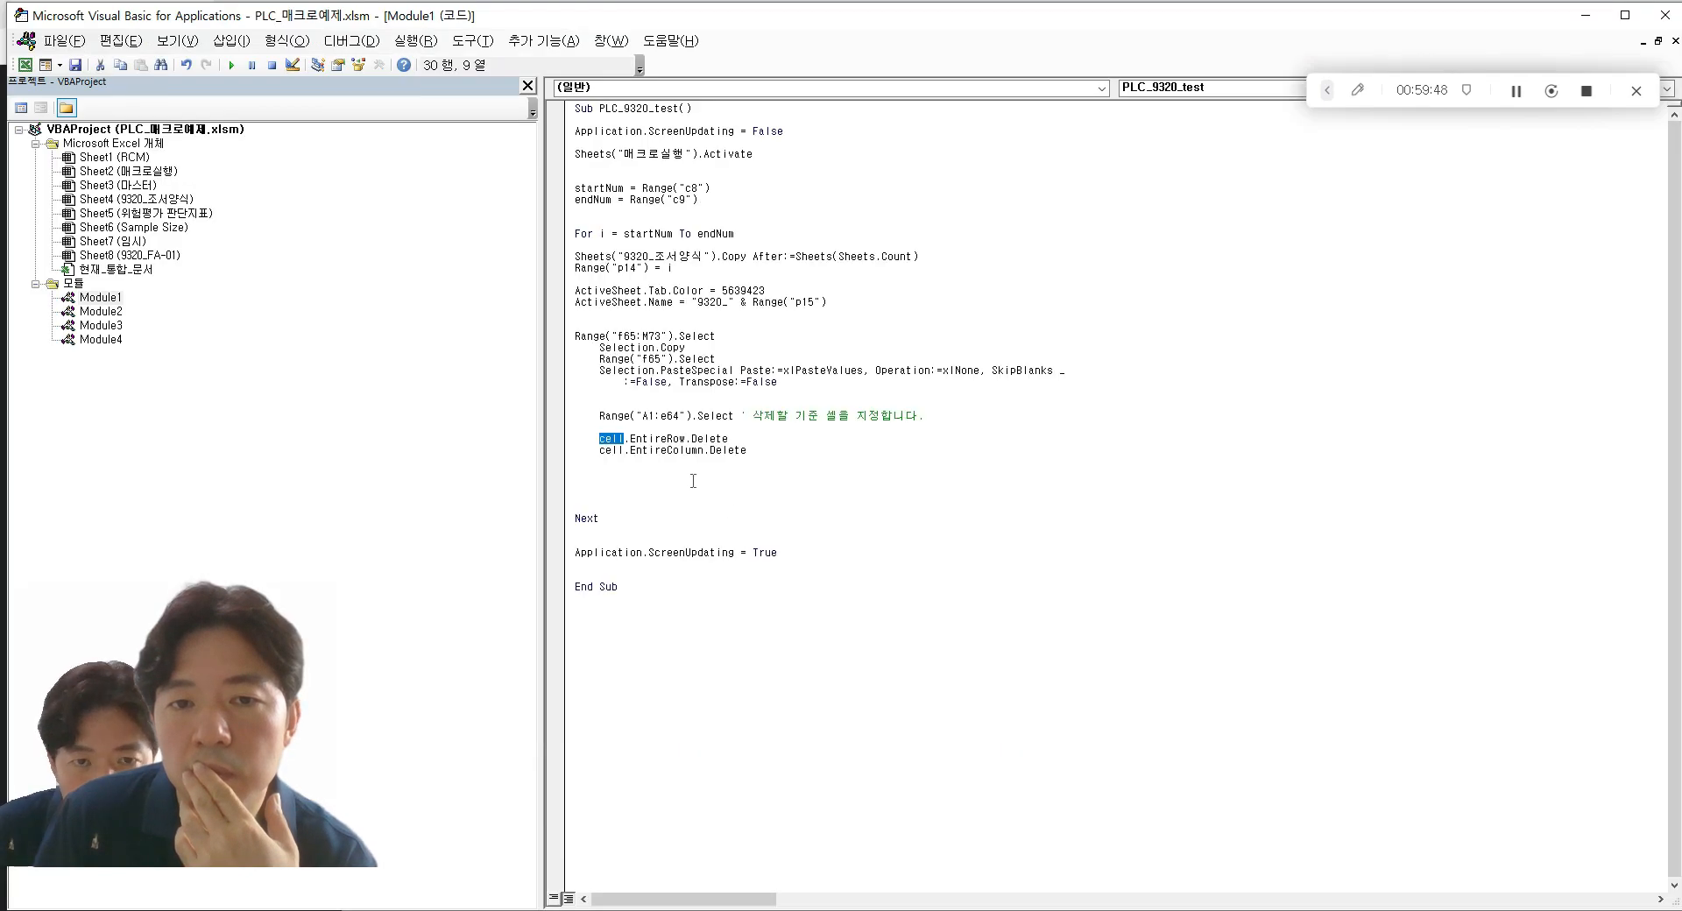
type("se")
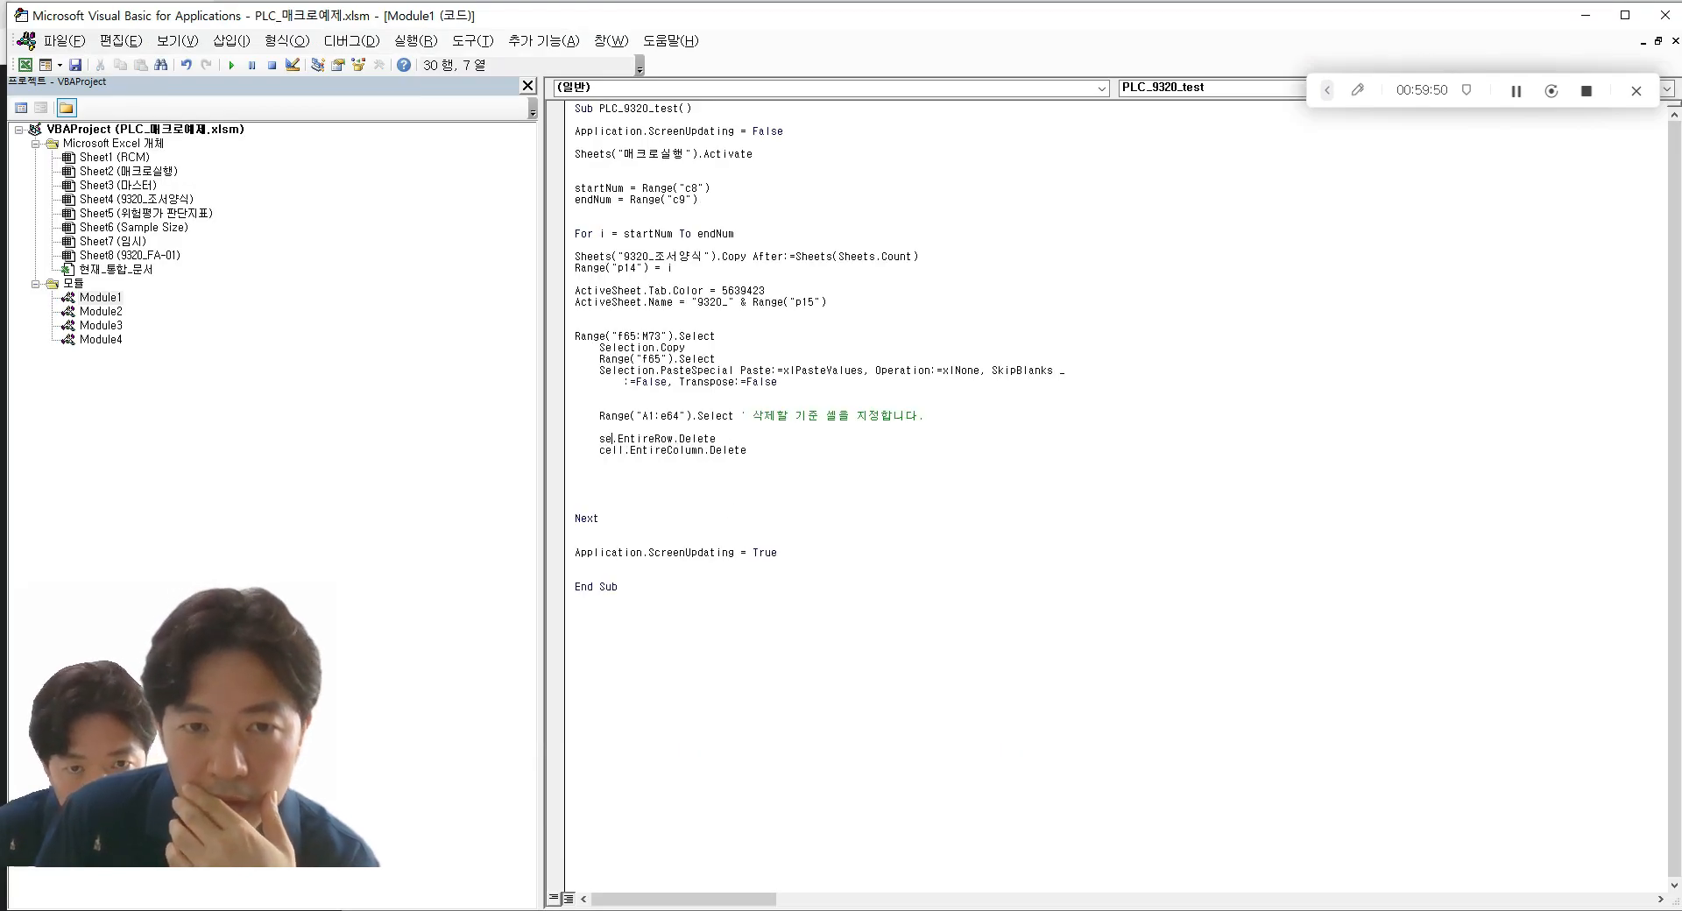
type("l")
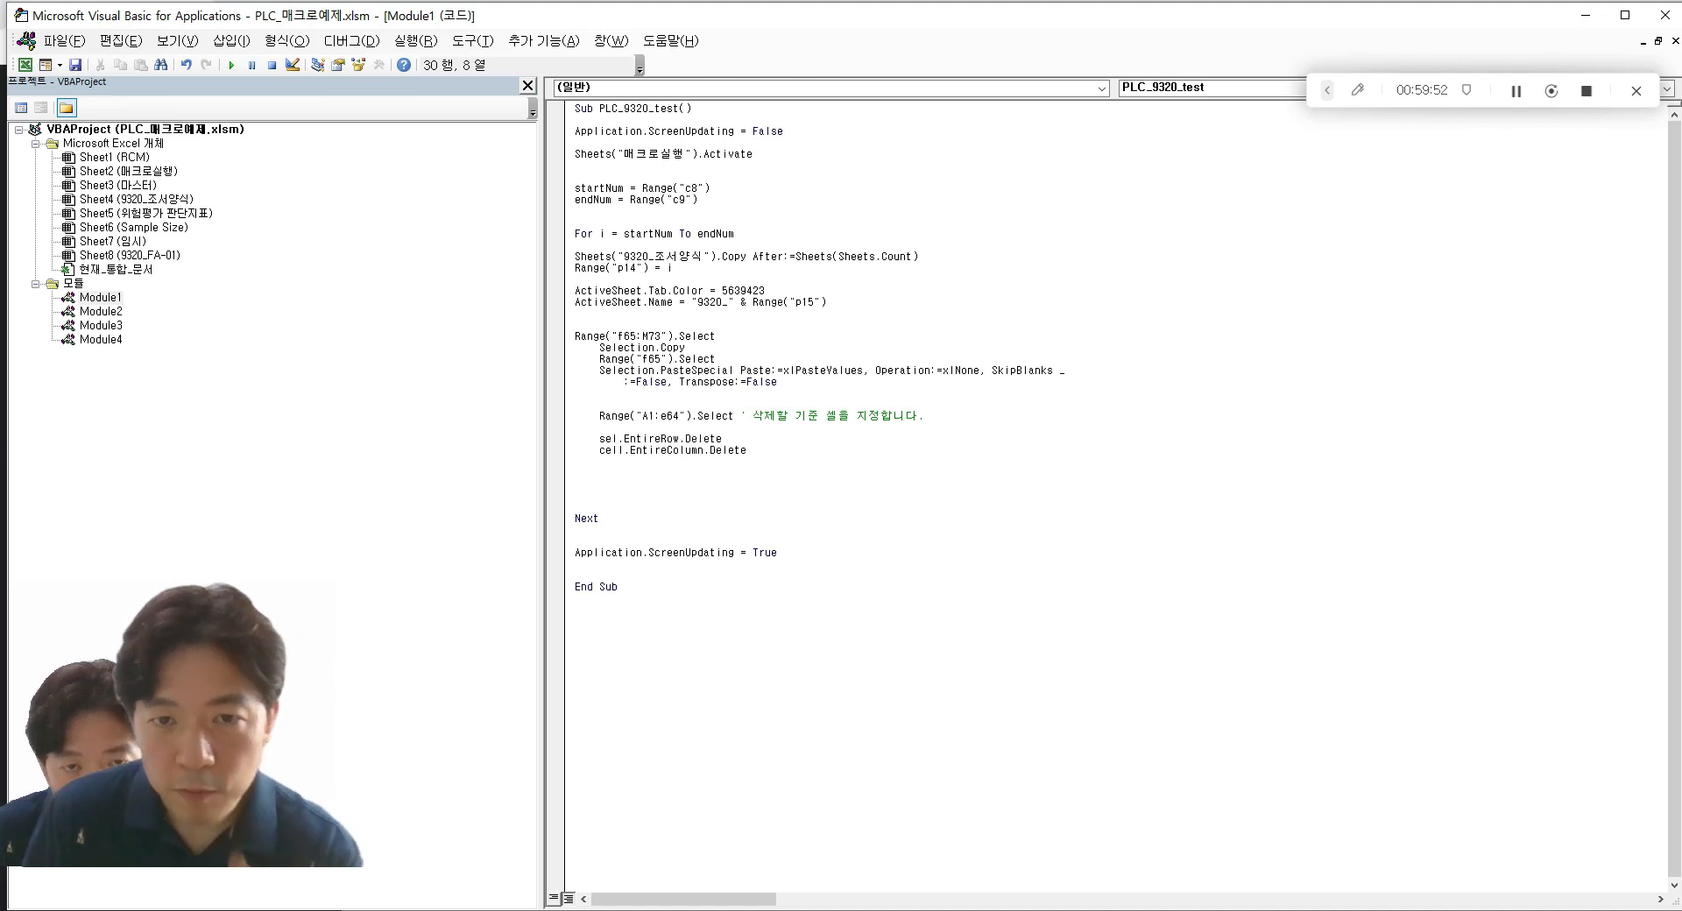
type("ection")
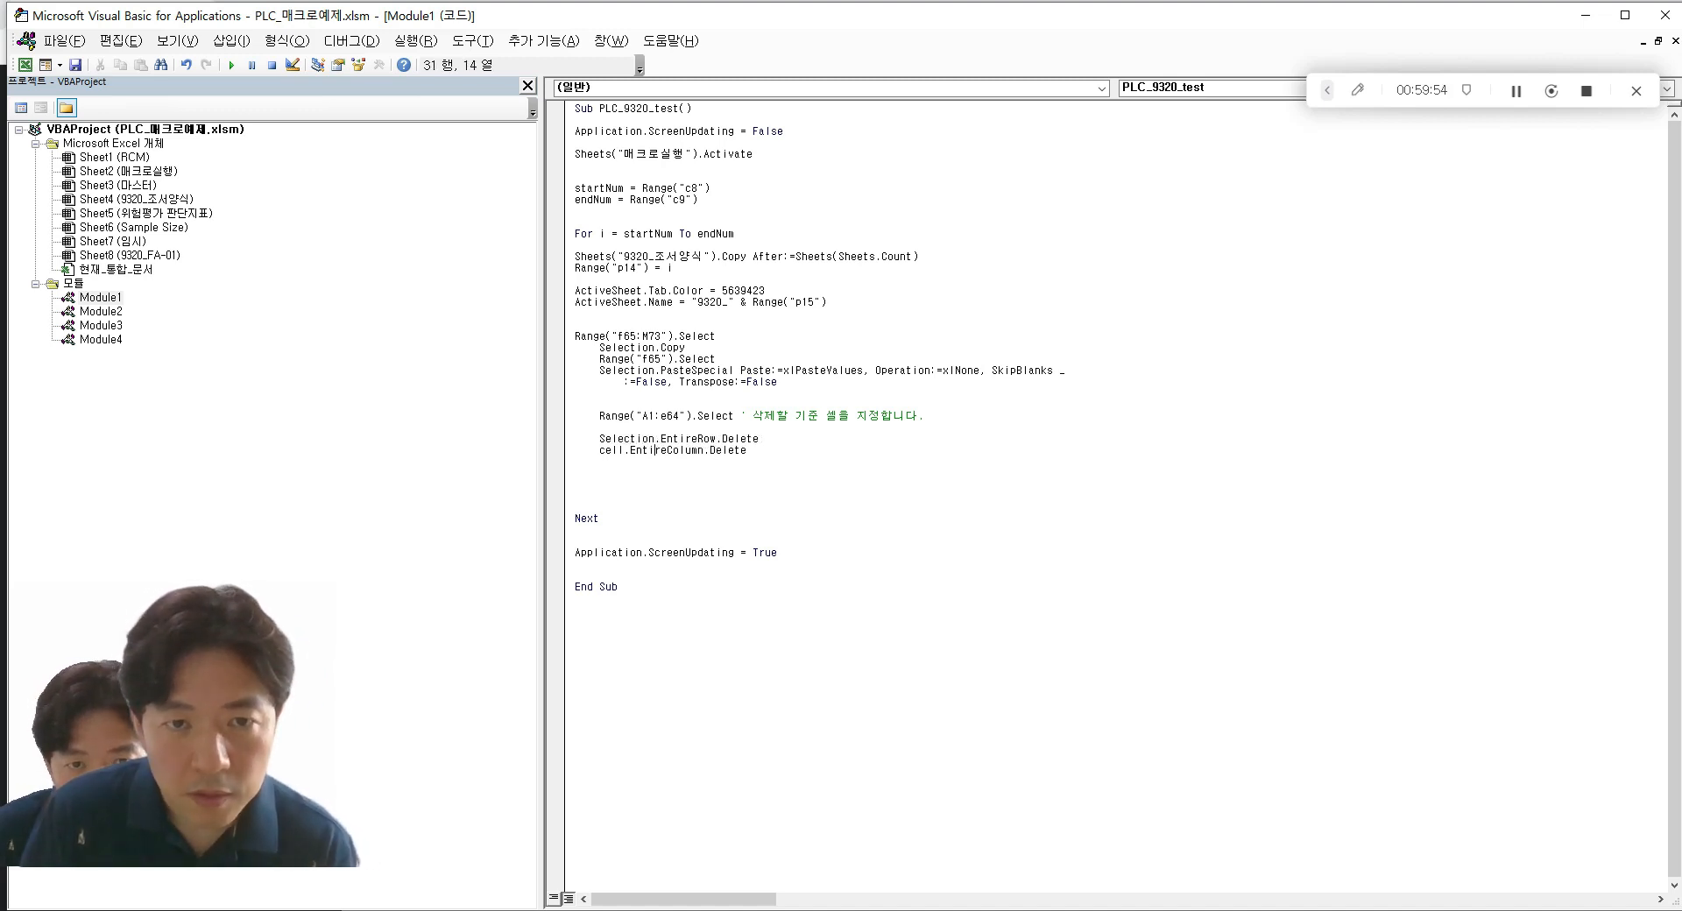
- Replace cell with Selection in the EntireColumn.Delete line of PLC_9320_test
key("shift+Left")
key("shift+Left")
key("shift+Left")
key("shift+Left")
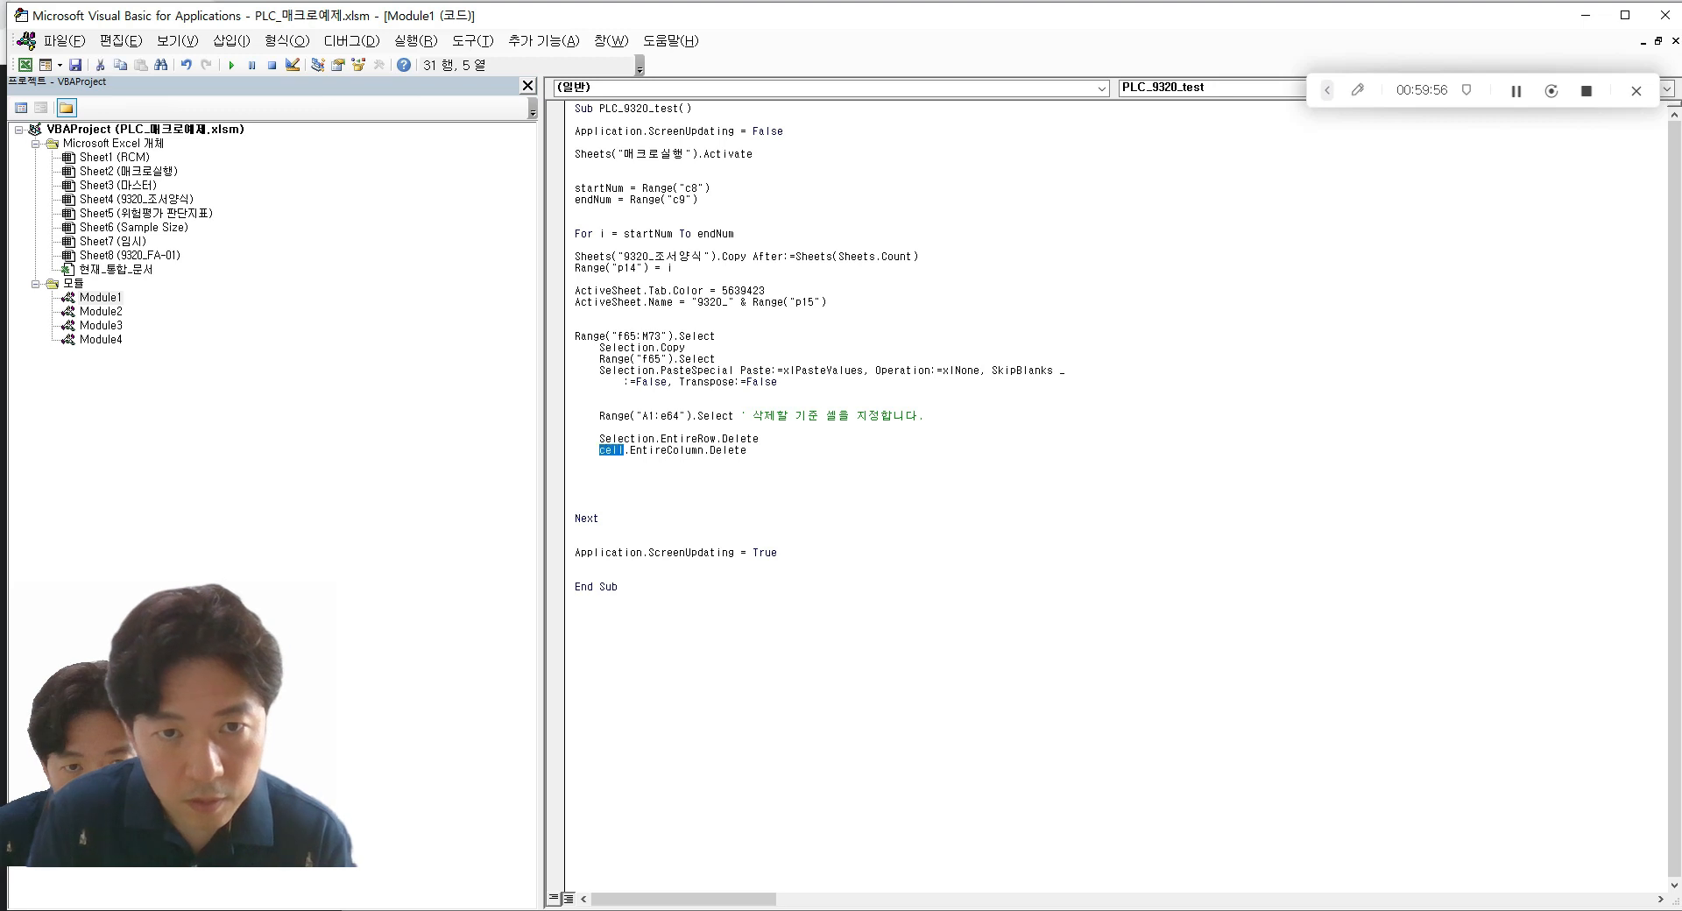
type("selecti")
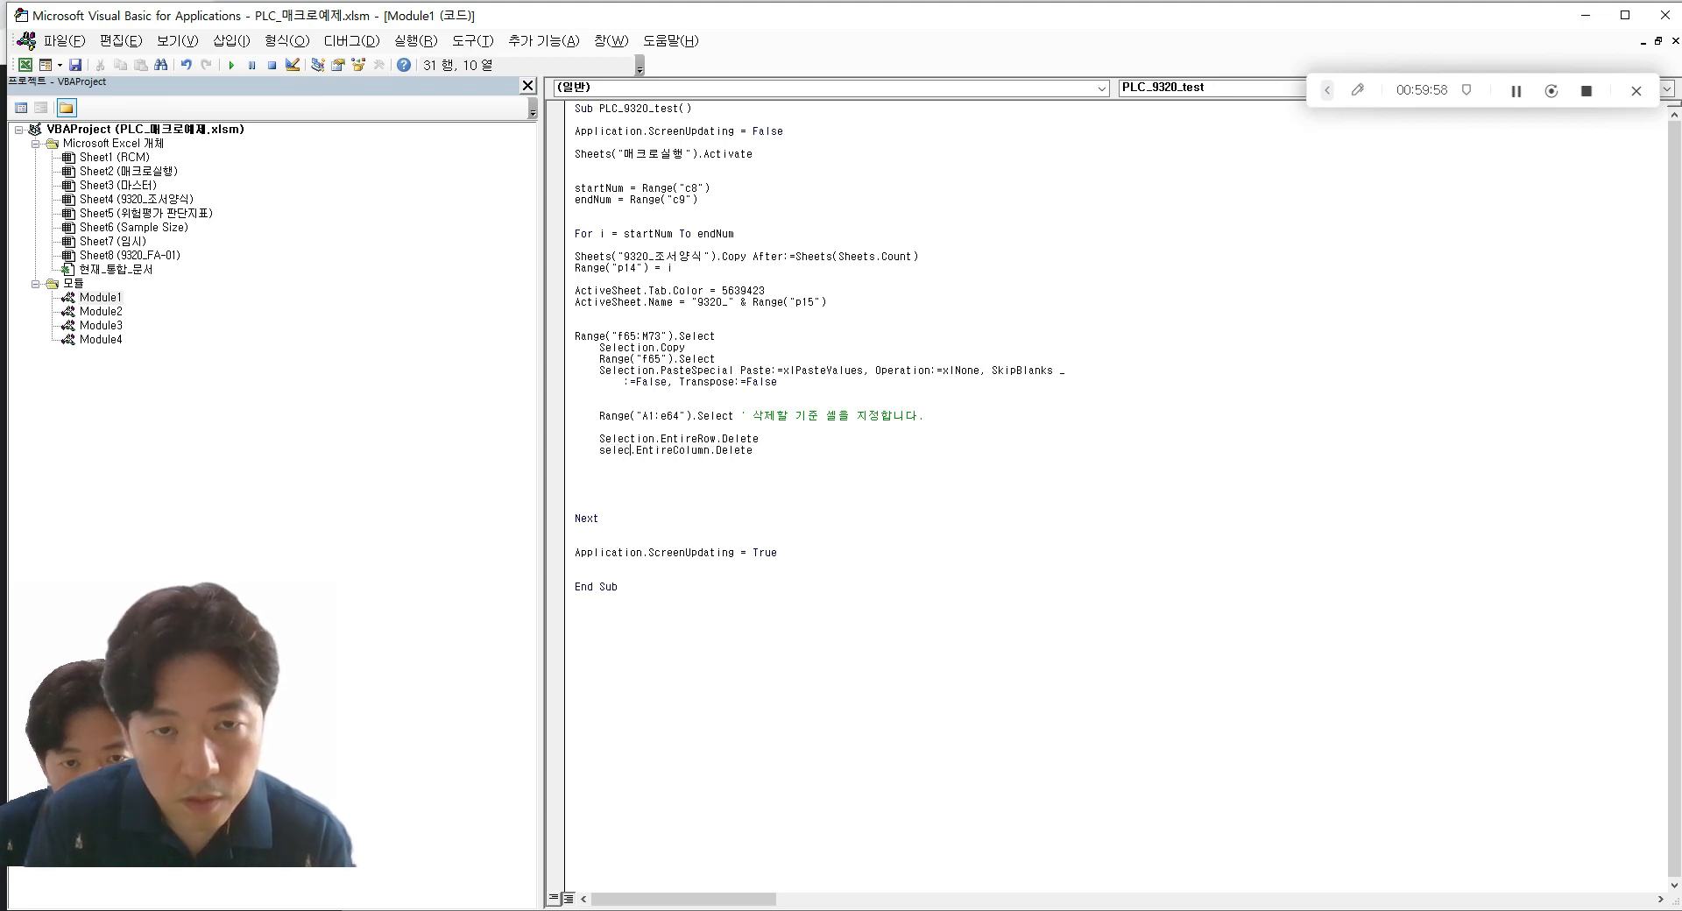
type("on")
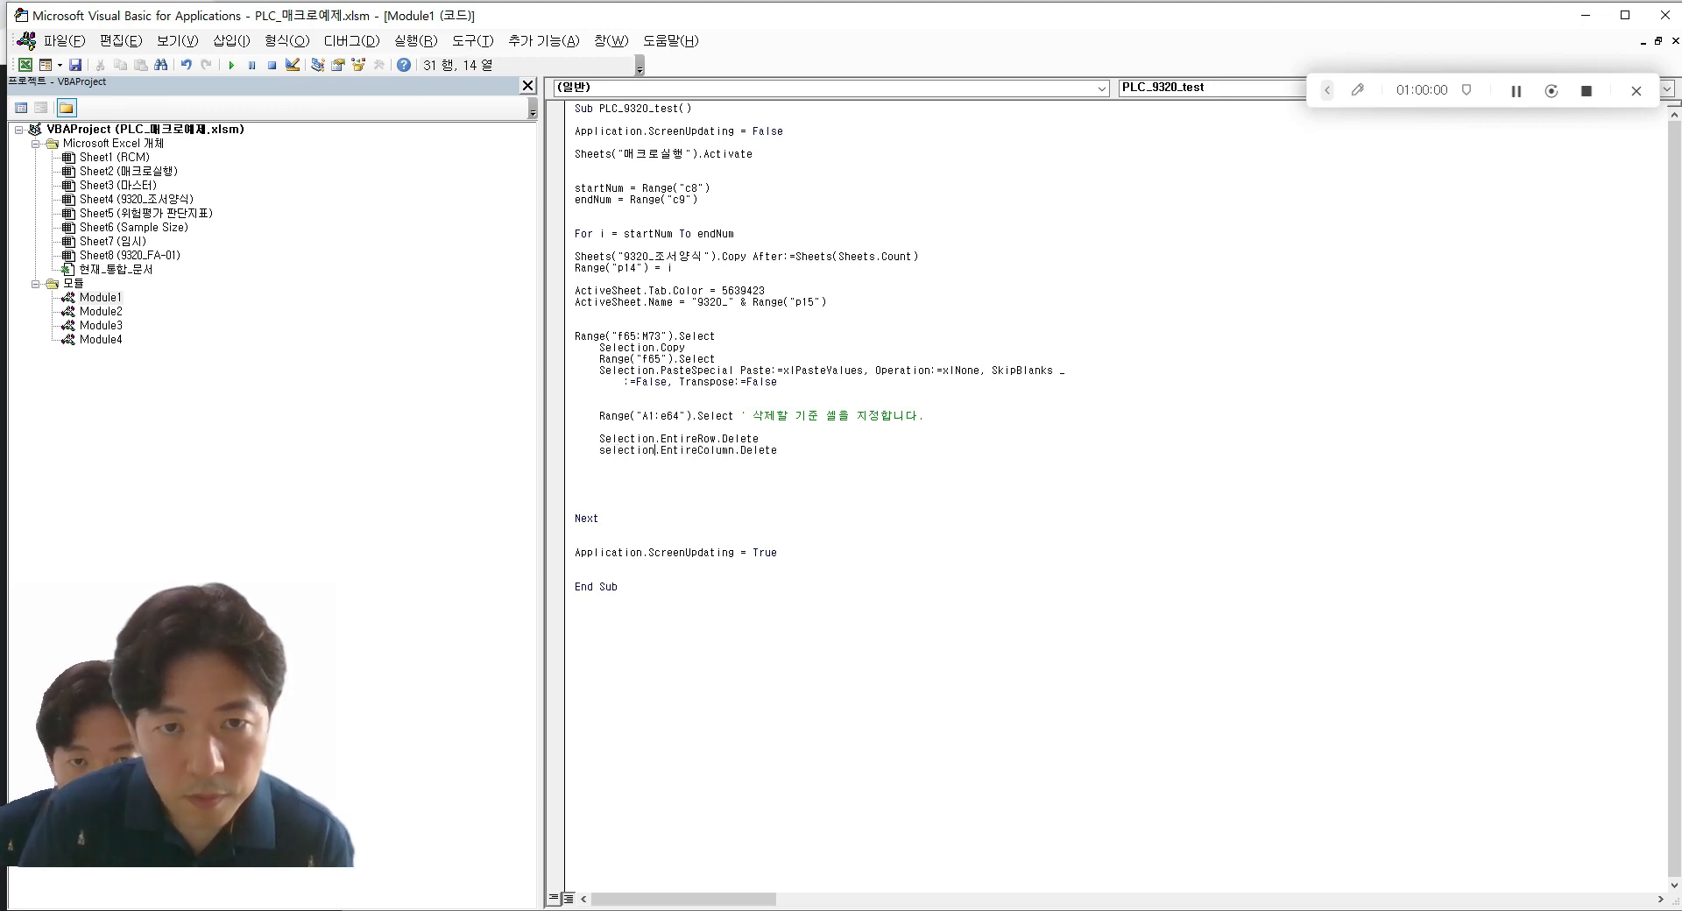
- Run PLC_9320_test, return to the workbook and delete sheet 9320_FA-01
key("F5")
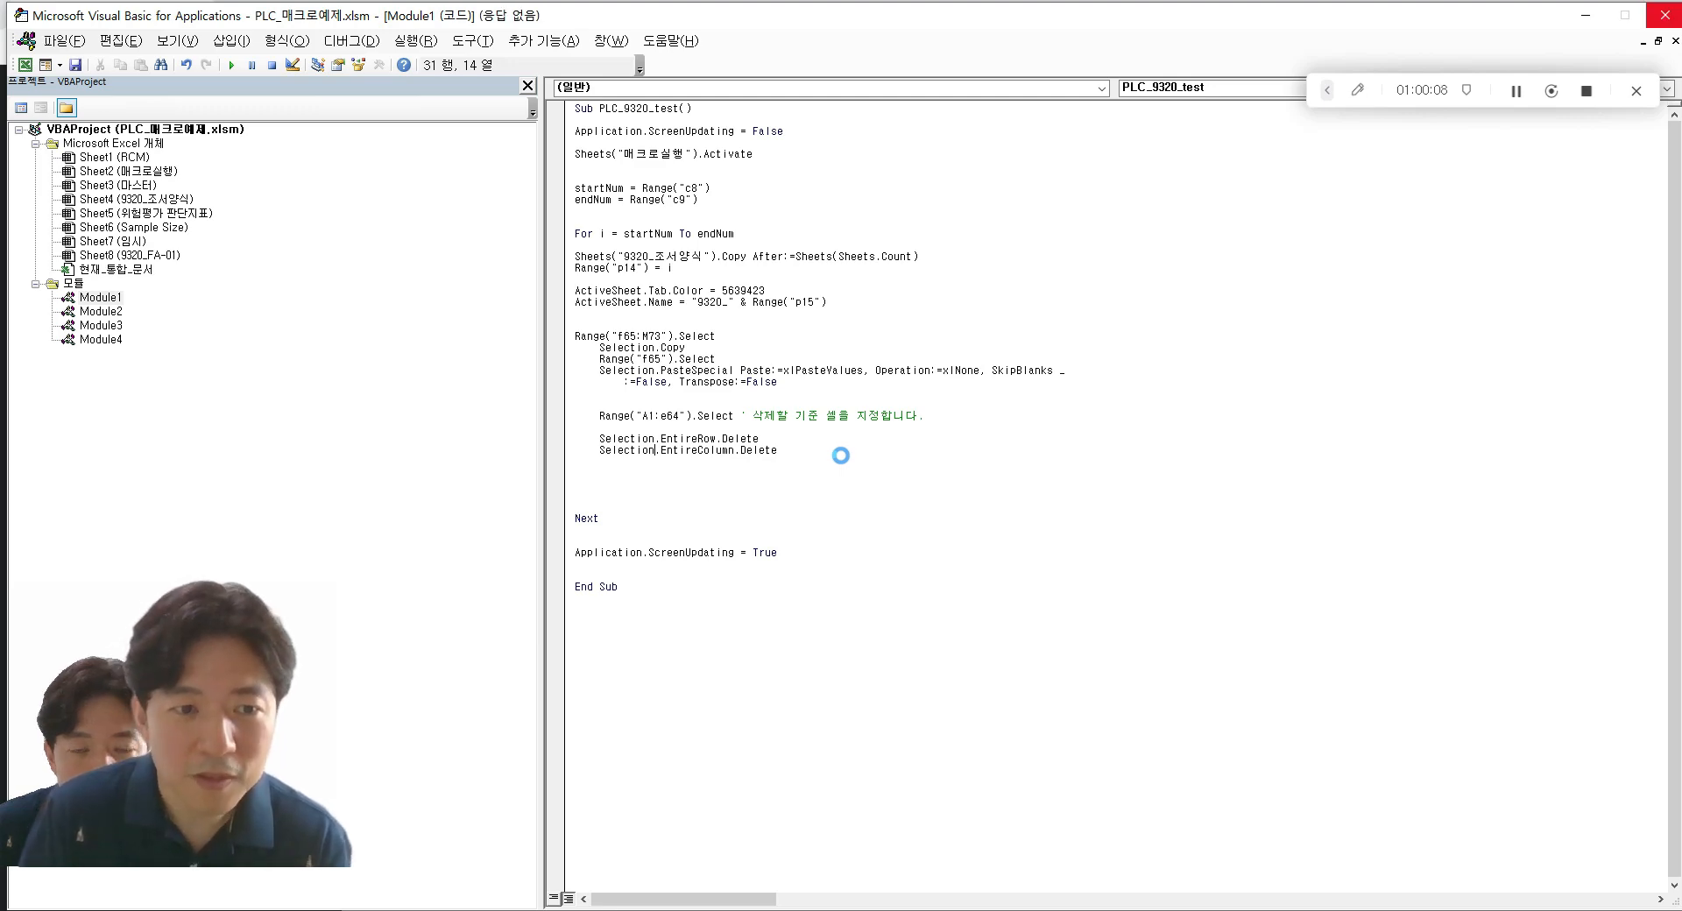
left_click(1666, 15)
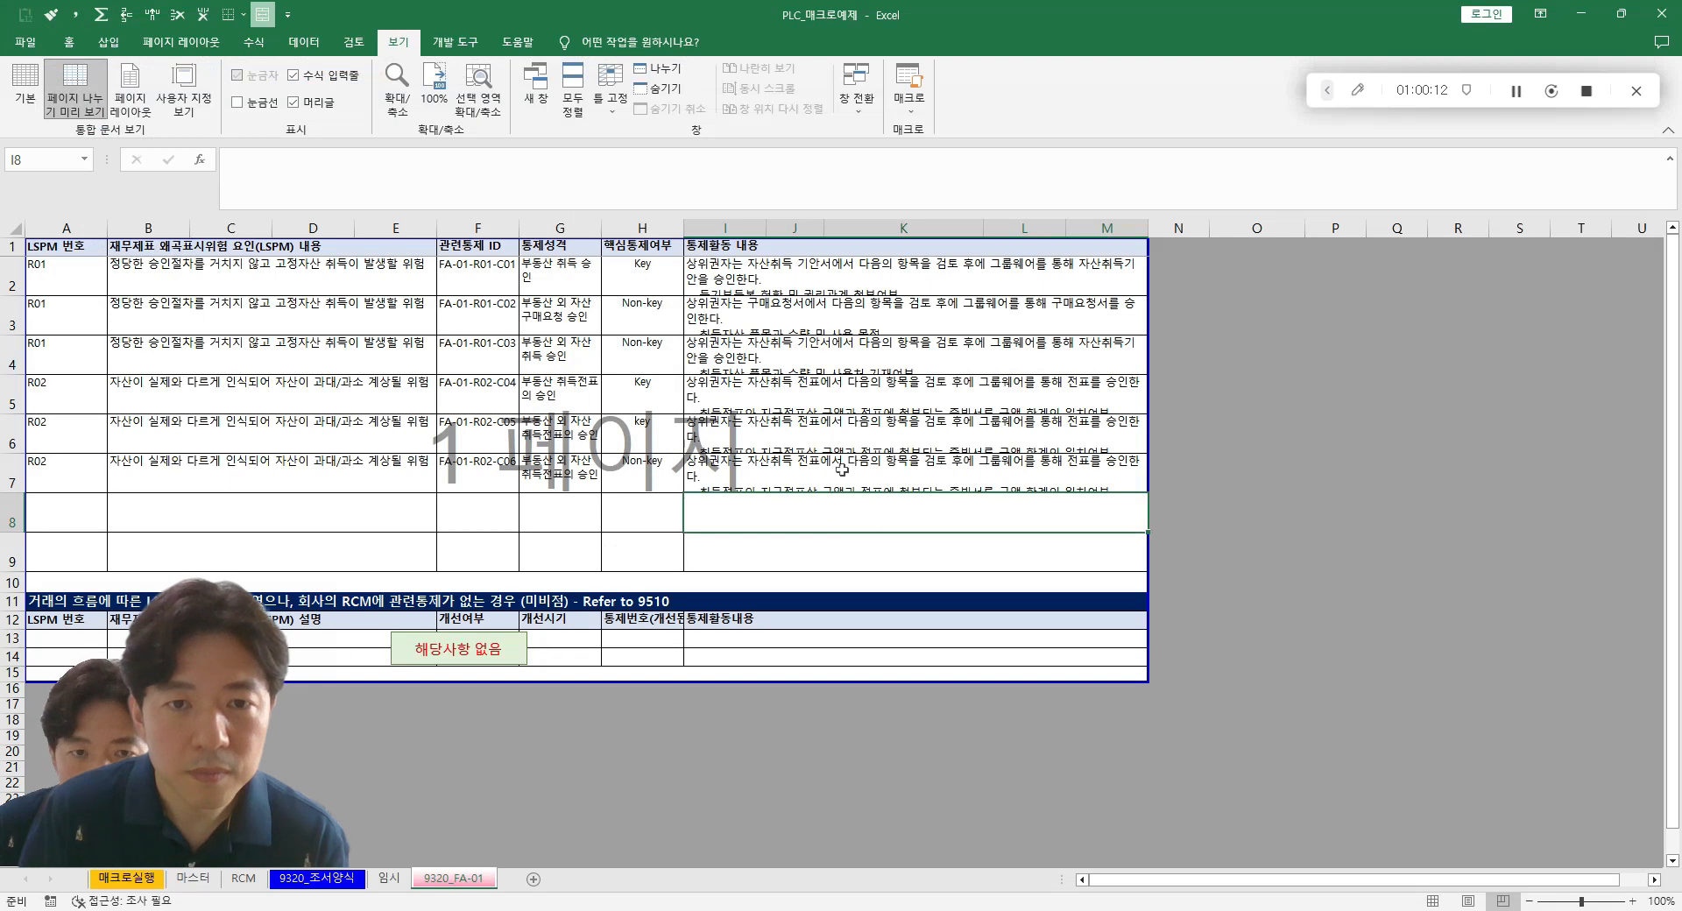
right_click(446, 876)
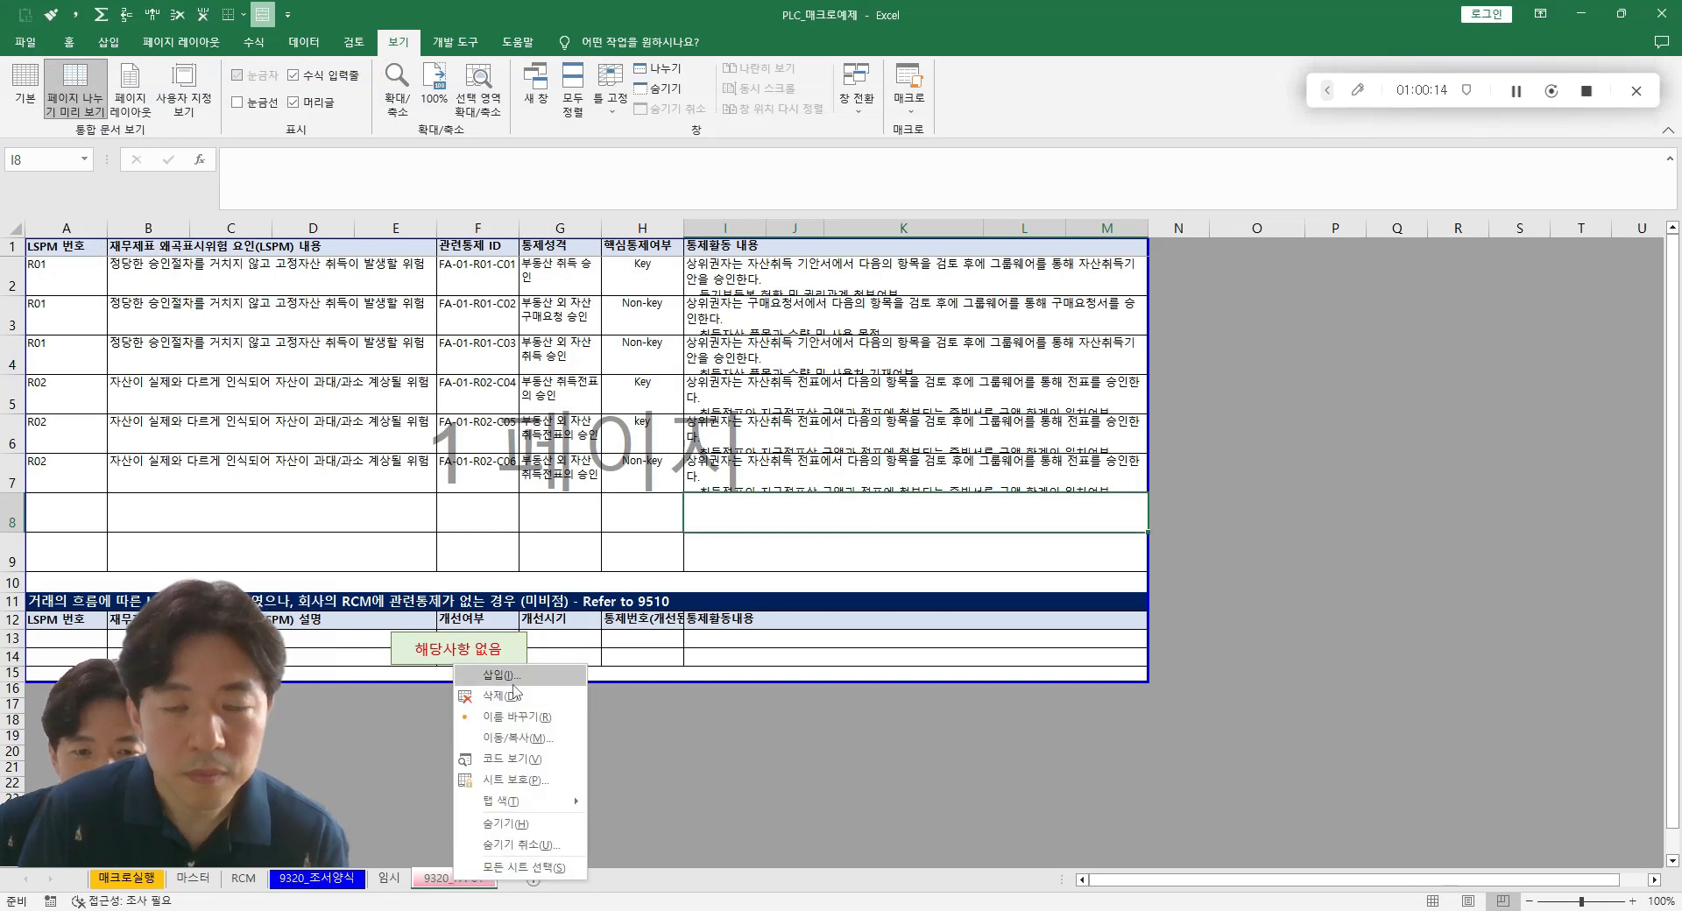
left_click(486, 674)
key("Escape")
right_click(455, 878)
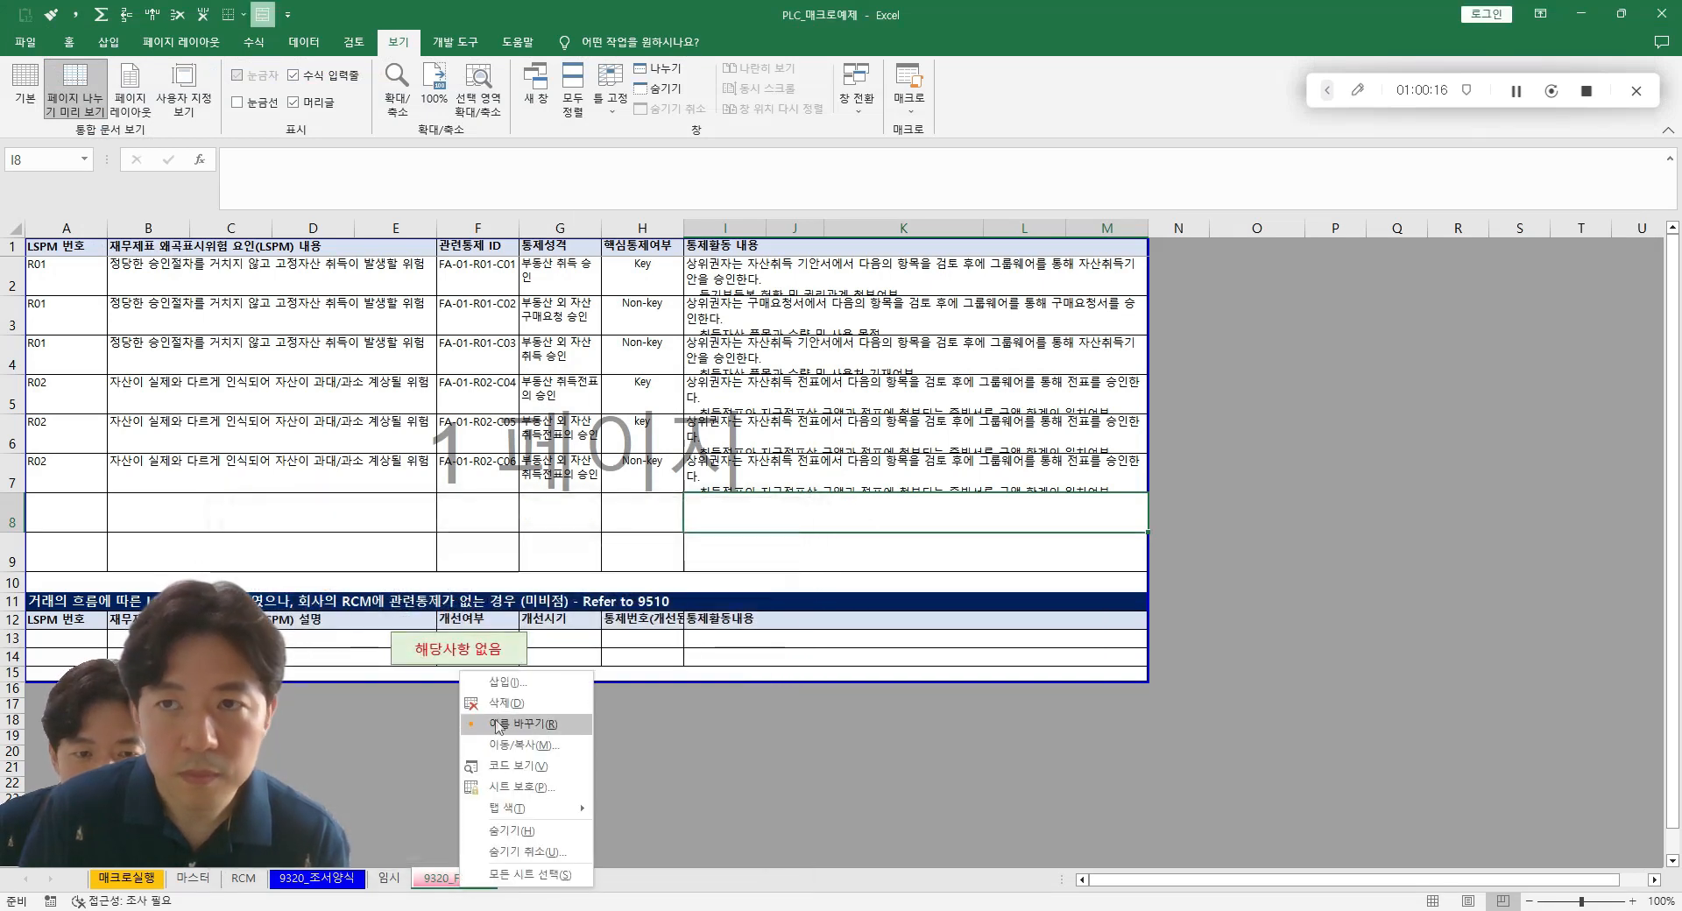
left_click(491, 705)
left_click(792, 513)
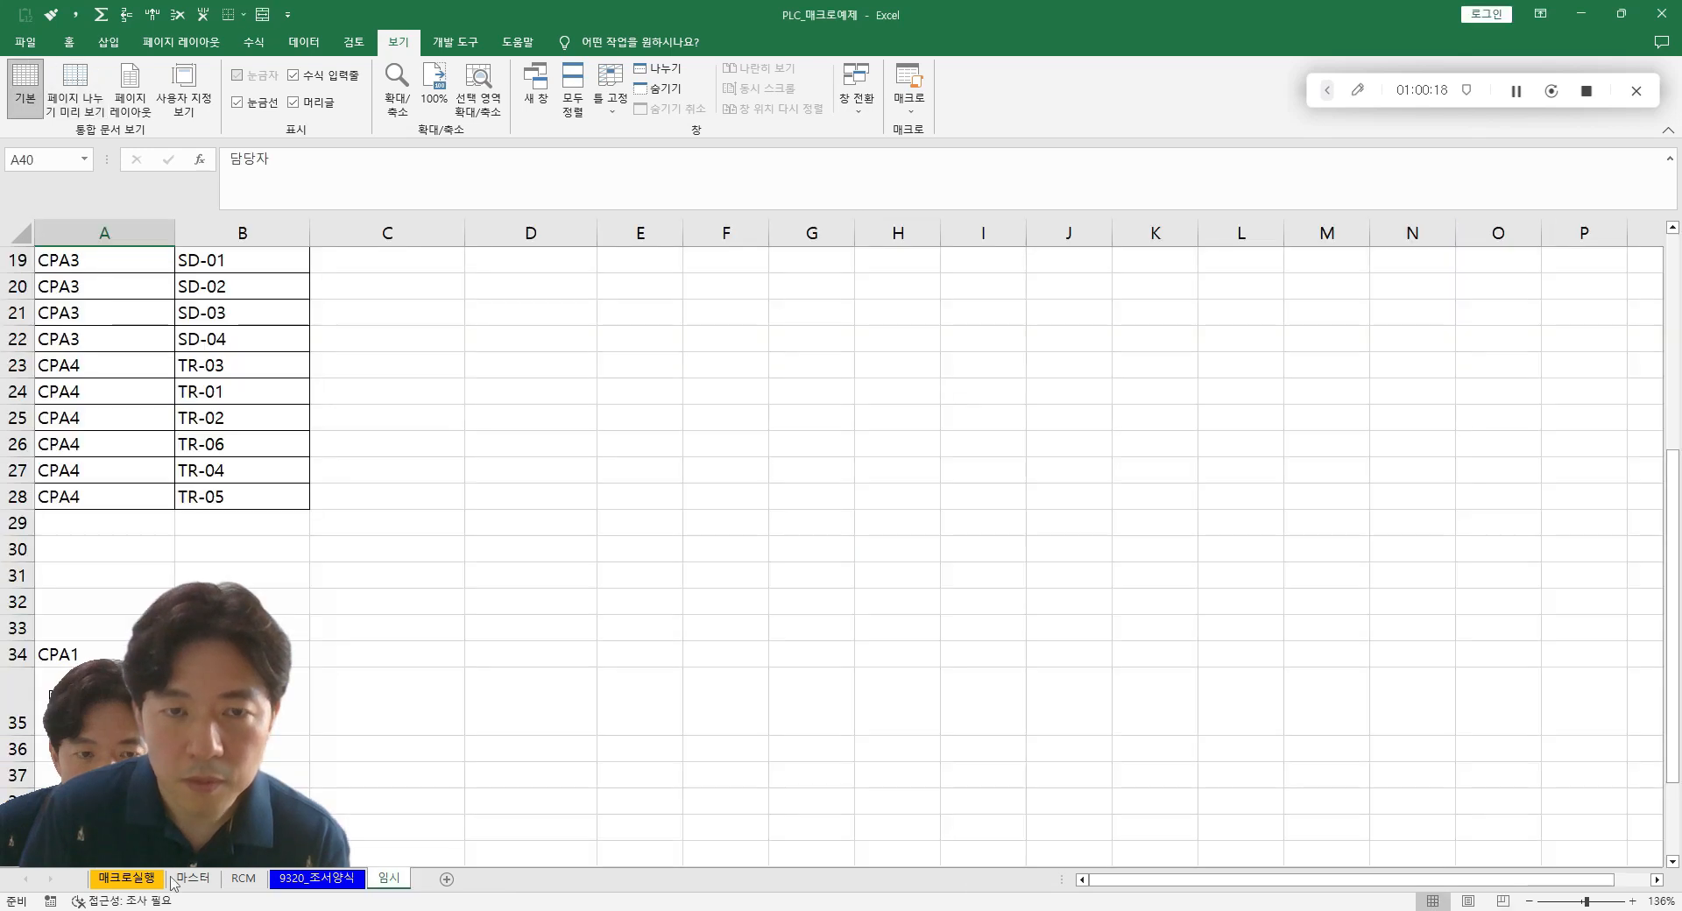
- Run the macro again from sheet 매크로실행 and inspect the cells of the generated sheet 9320_FA-01
left_click(127, 878)
left_click(171, 319)
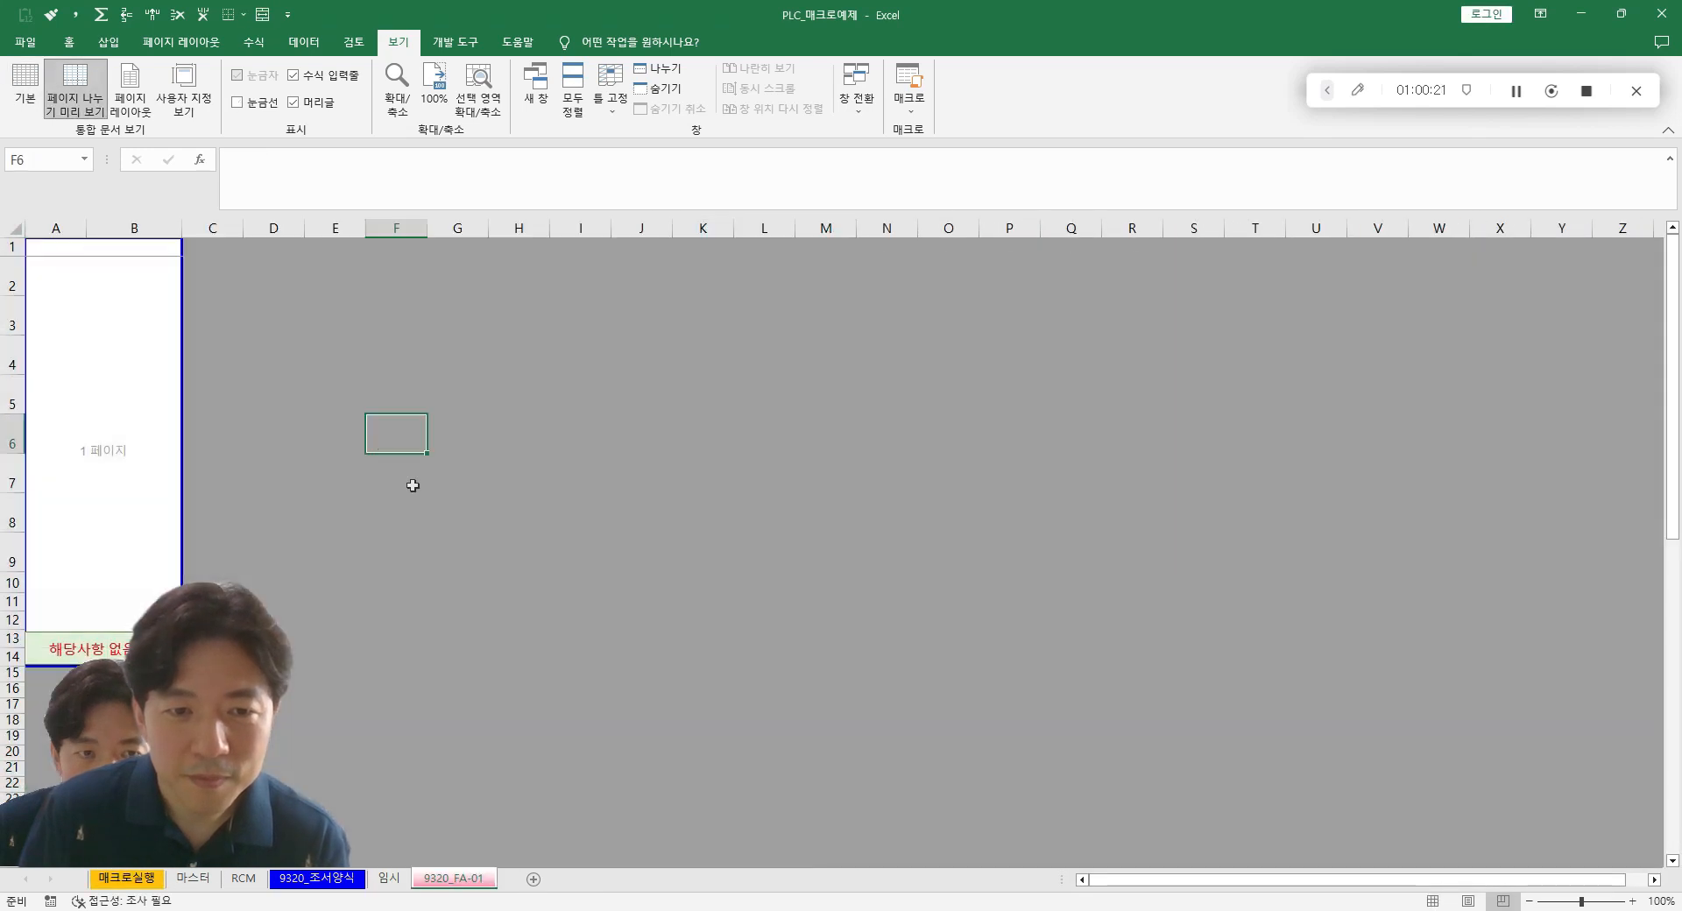
left_click_drag(455, 477, 2, 19)
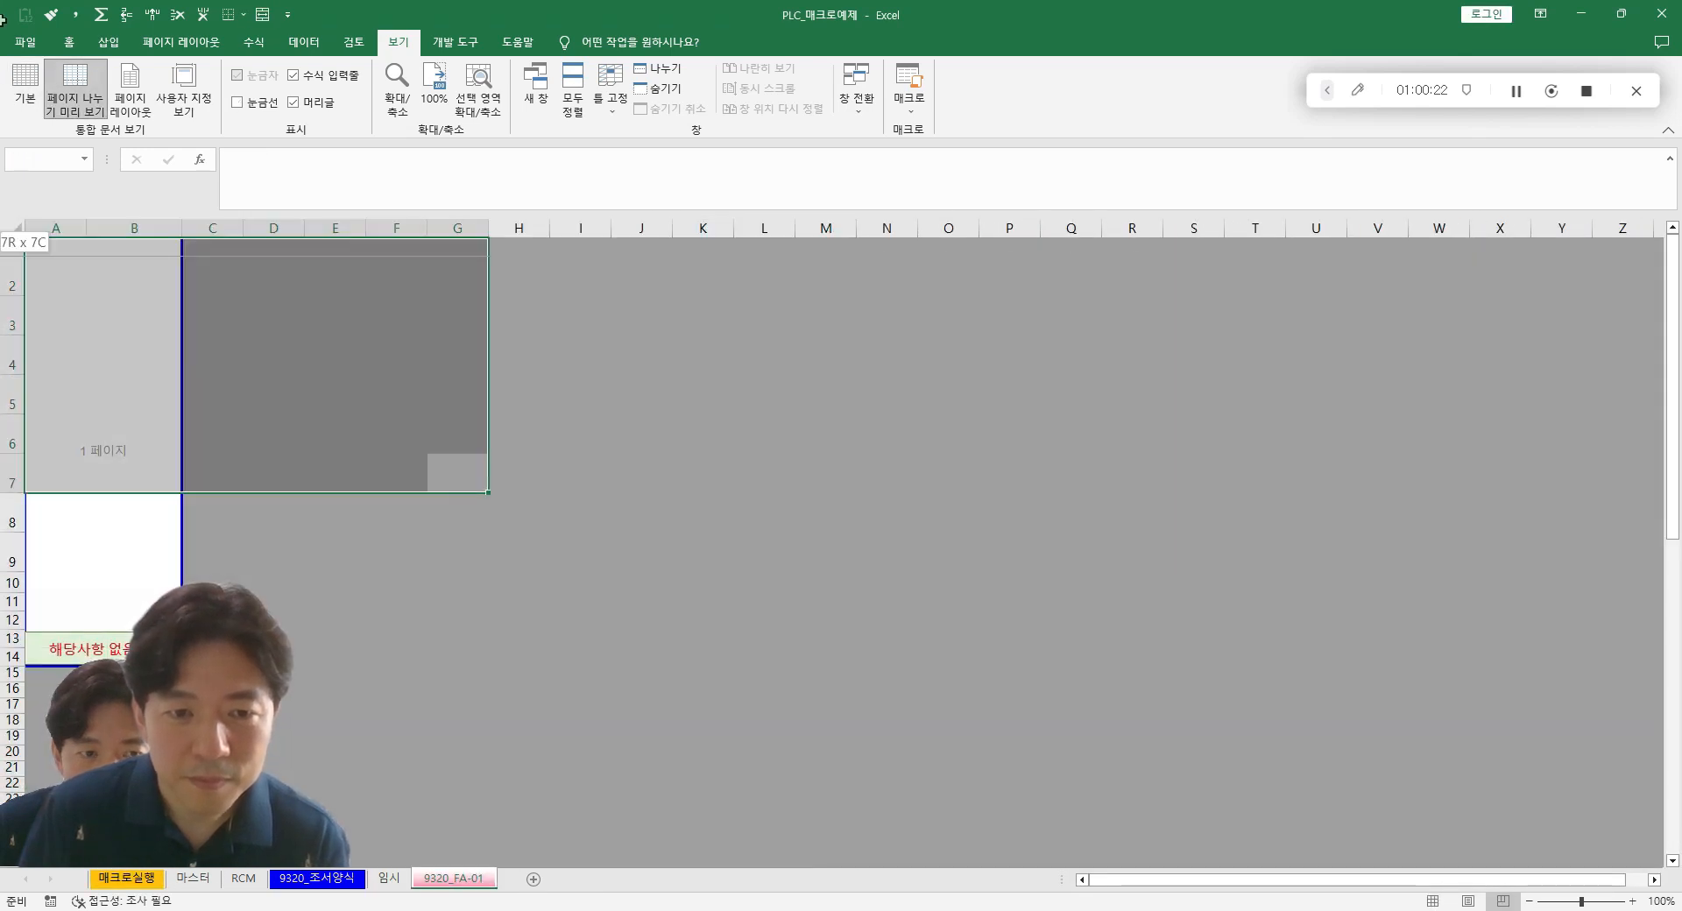
scroll(355, 371, "down", 4)
scroll(359, 376, "up", 4)
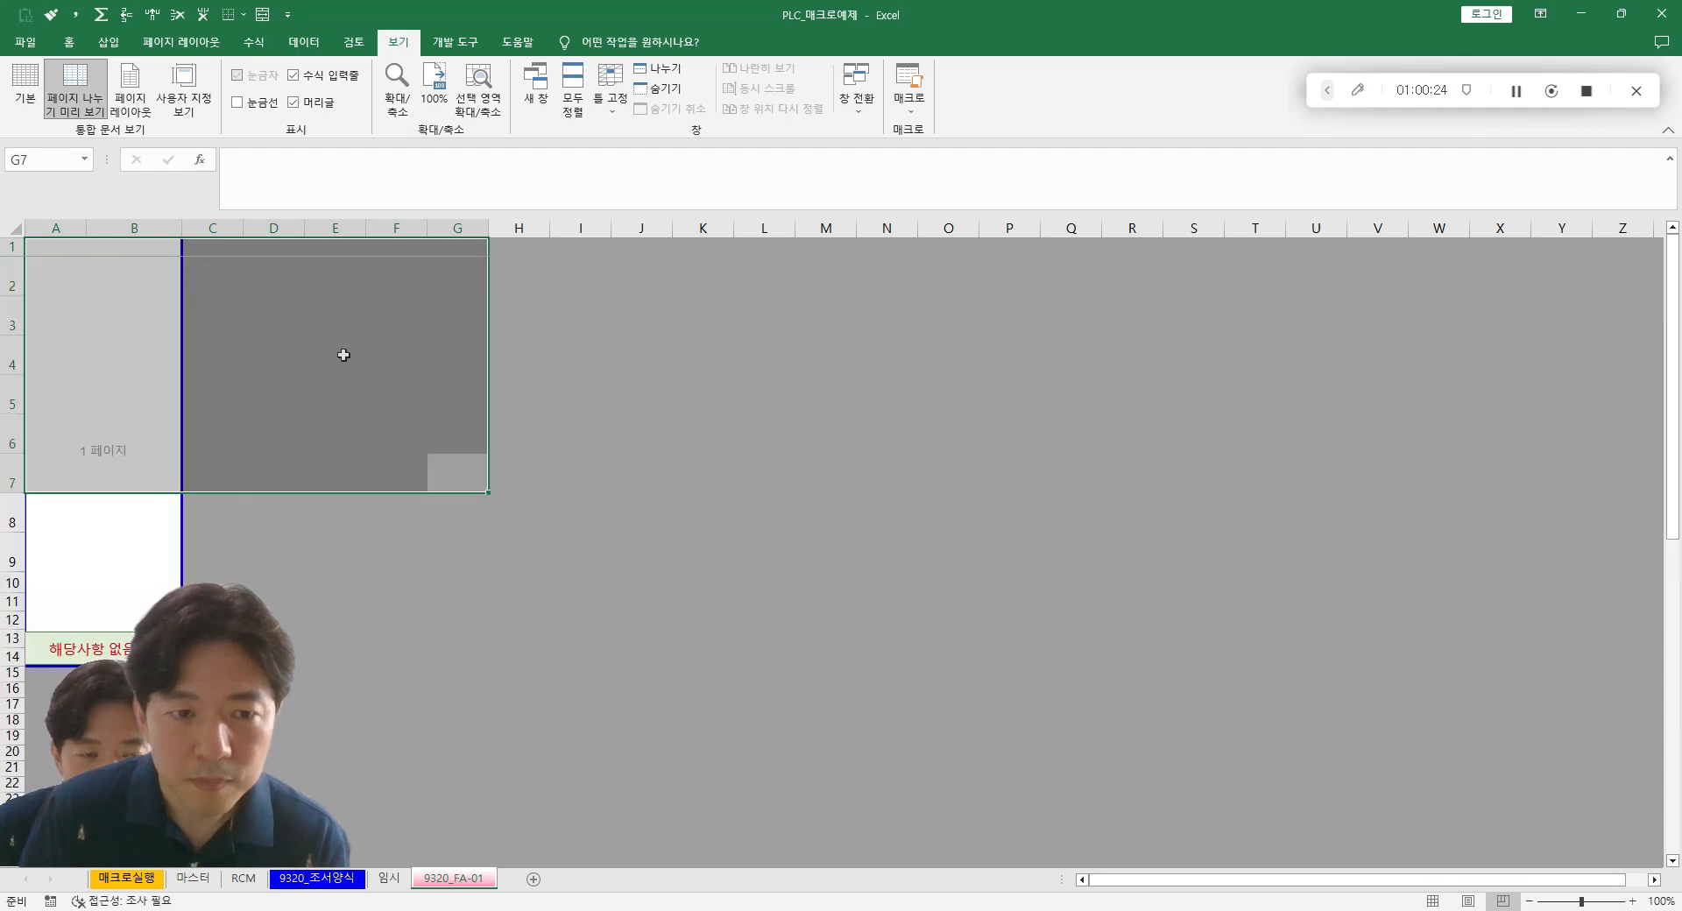
left_click(723, 504)
left_click_drag(522, 619, 506, 603)
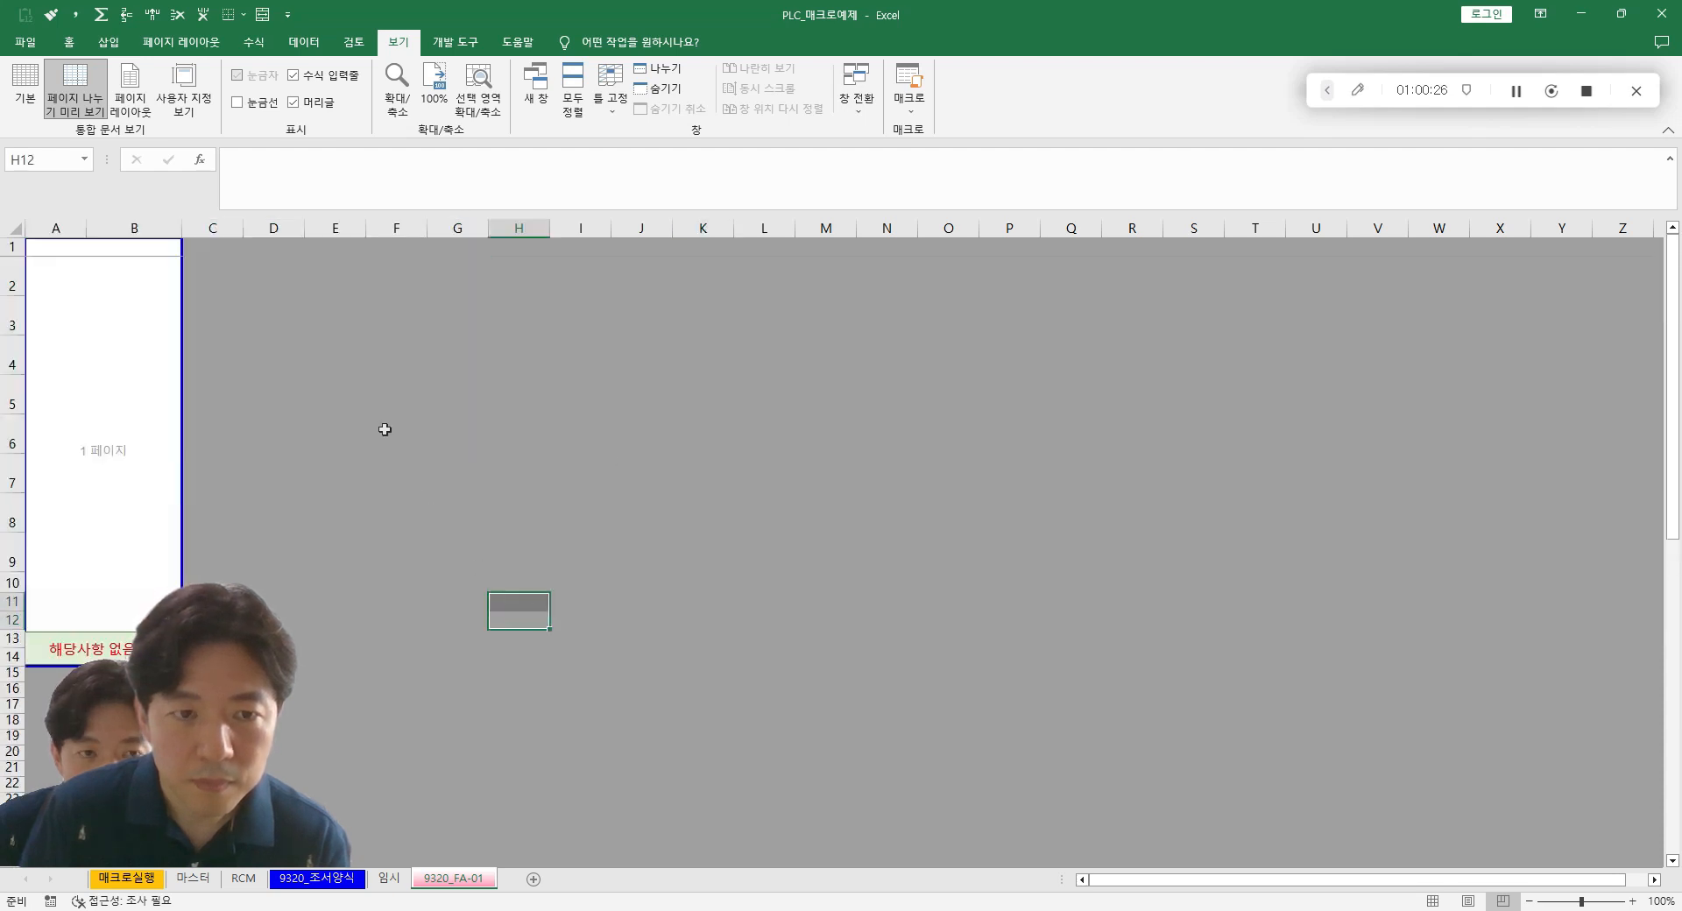
left_click(320, 377)
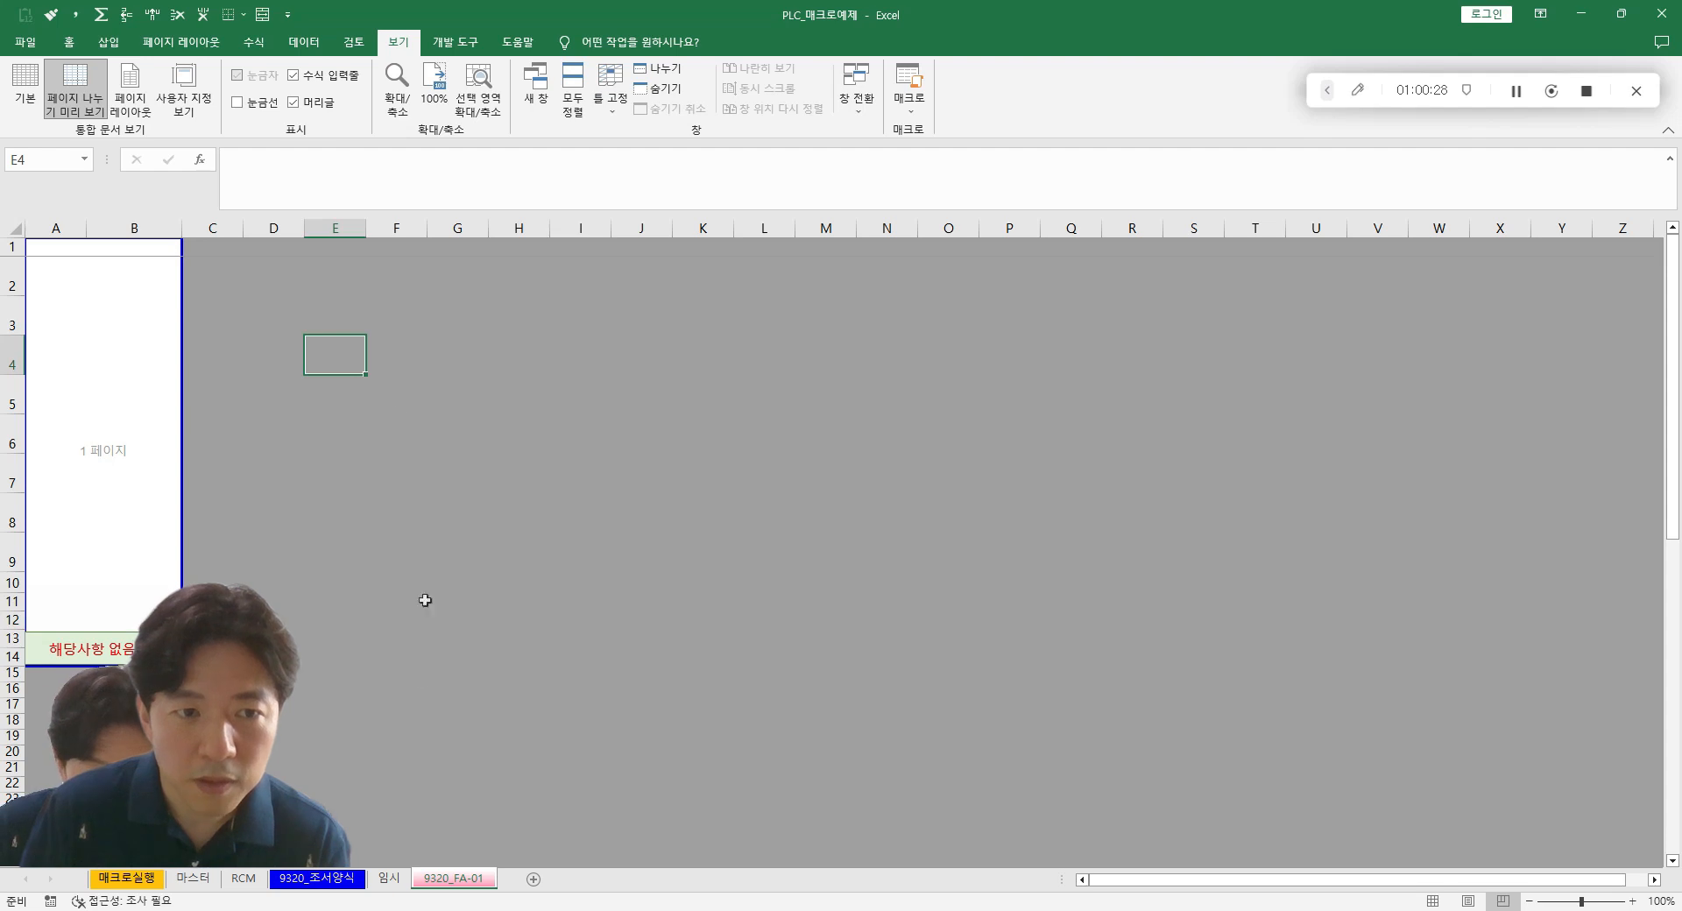
- Delete the generated sheet 9320_FA-01
right_click(457, 883)
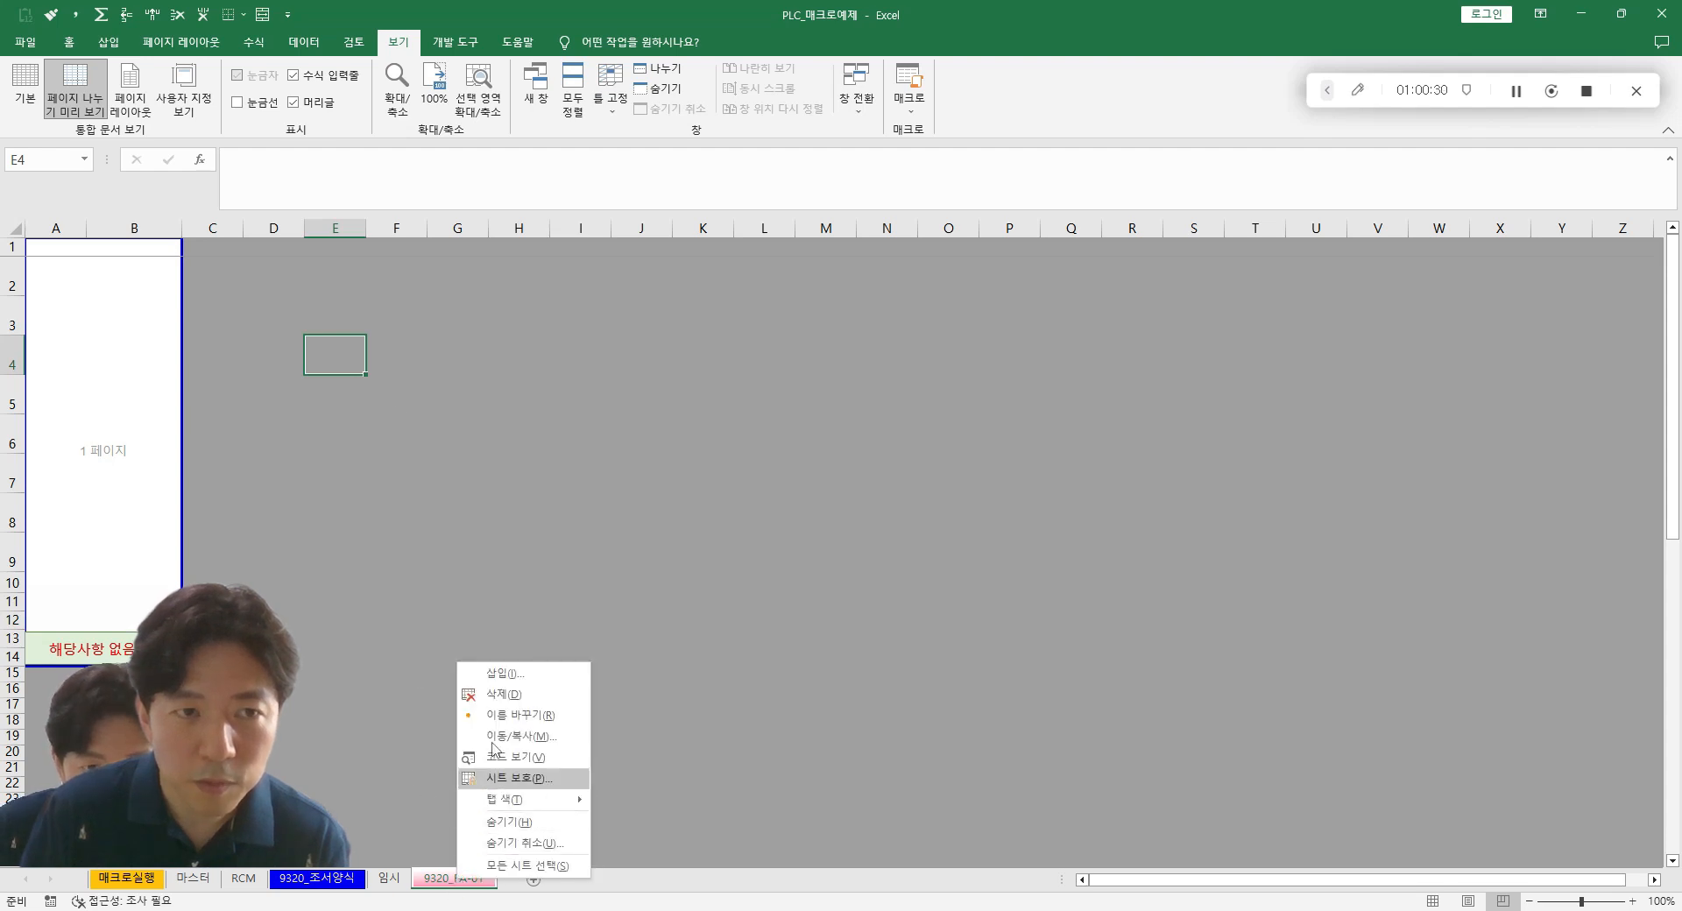
left_click(497, 695)
left_click(758, 518)
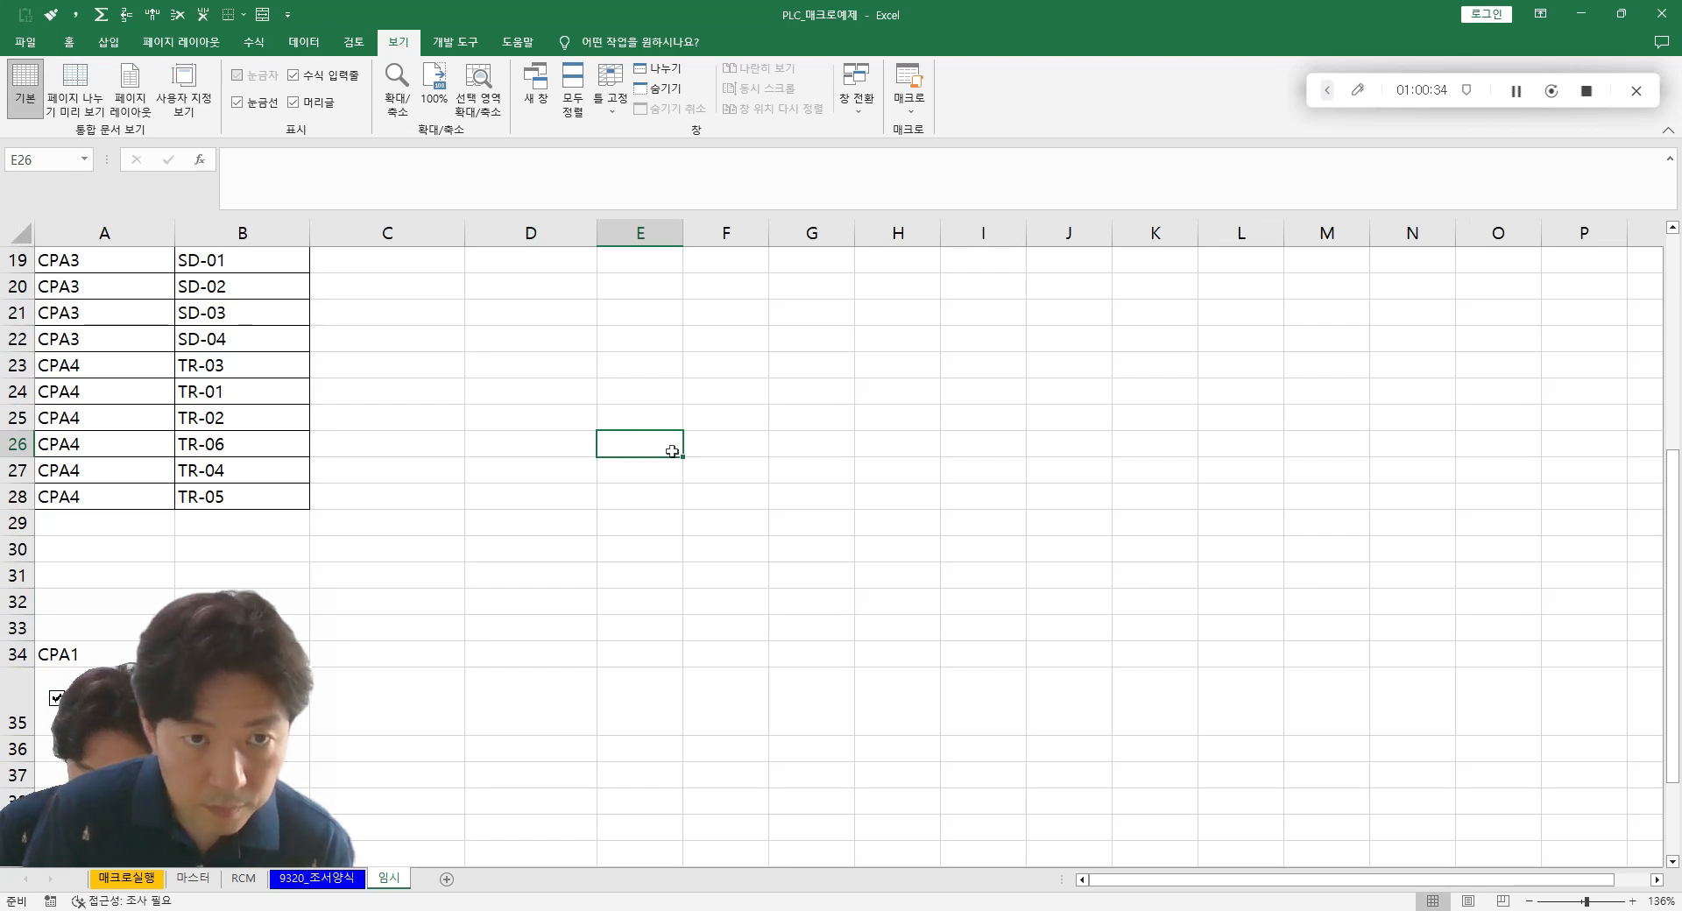
- Return to the VBA editor and remove Select and its comment after Range("A1:e64")
key("ctrl+F11")
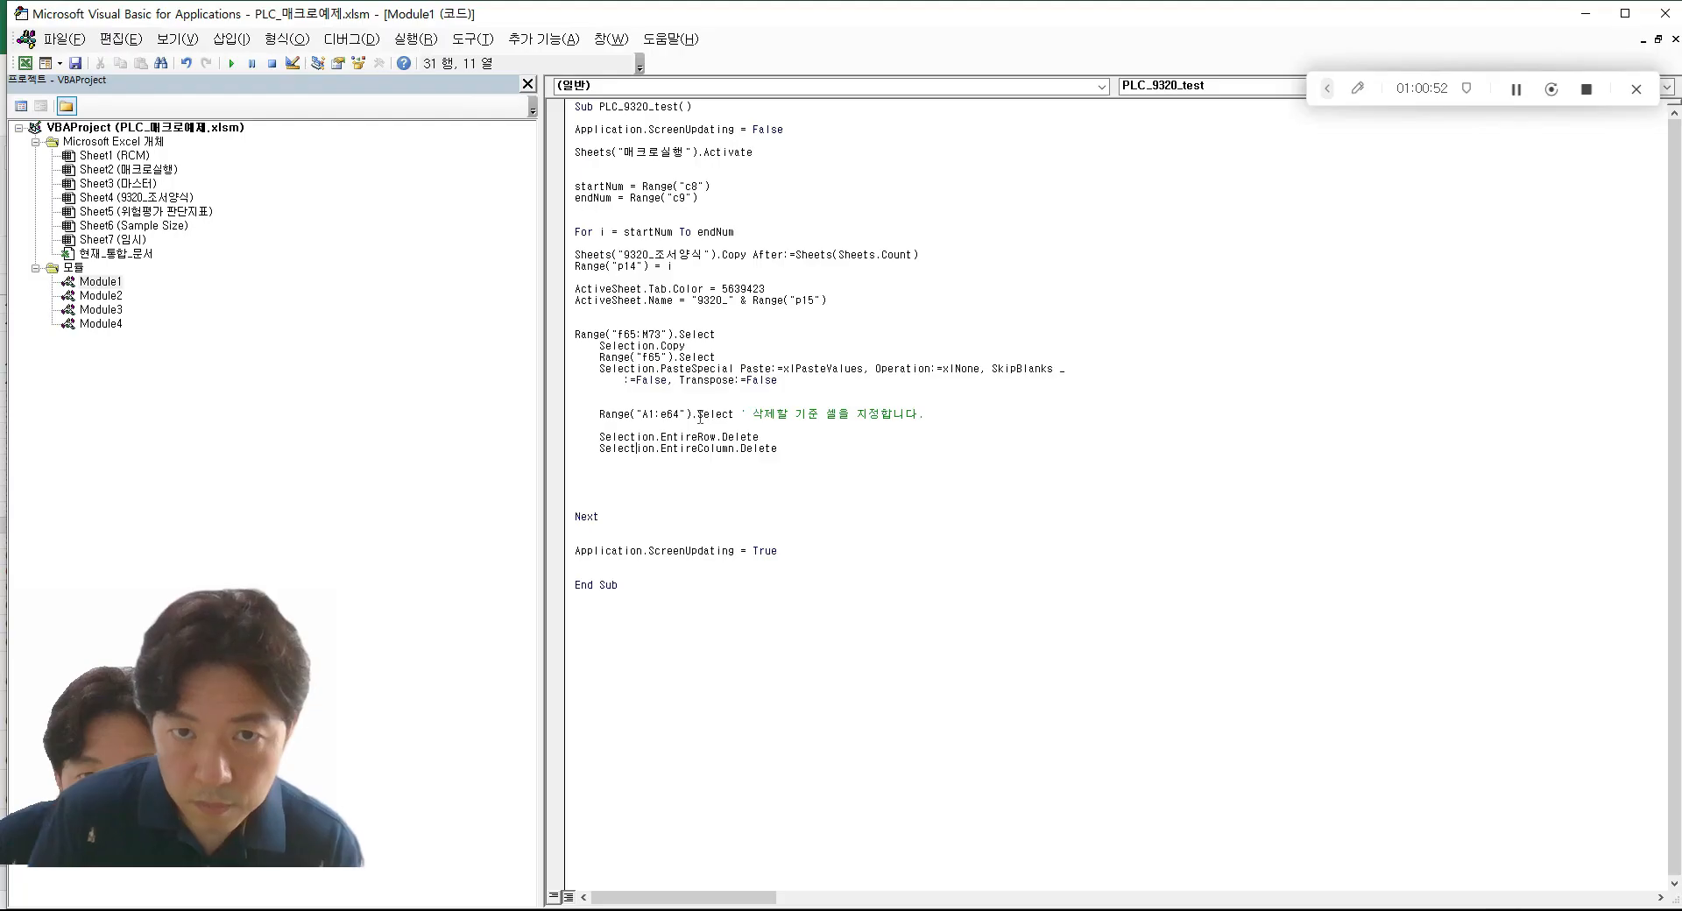
left_click_drag(698, 414, 1059, 417)
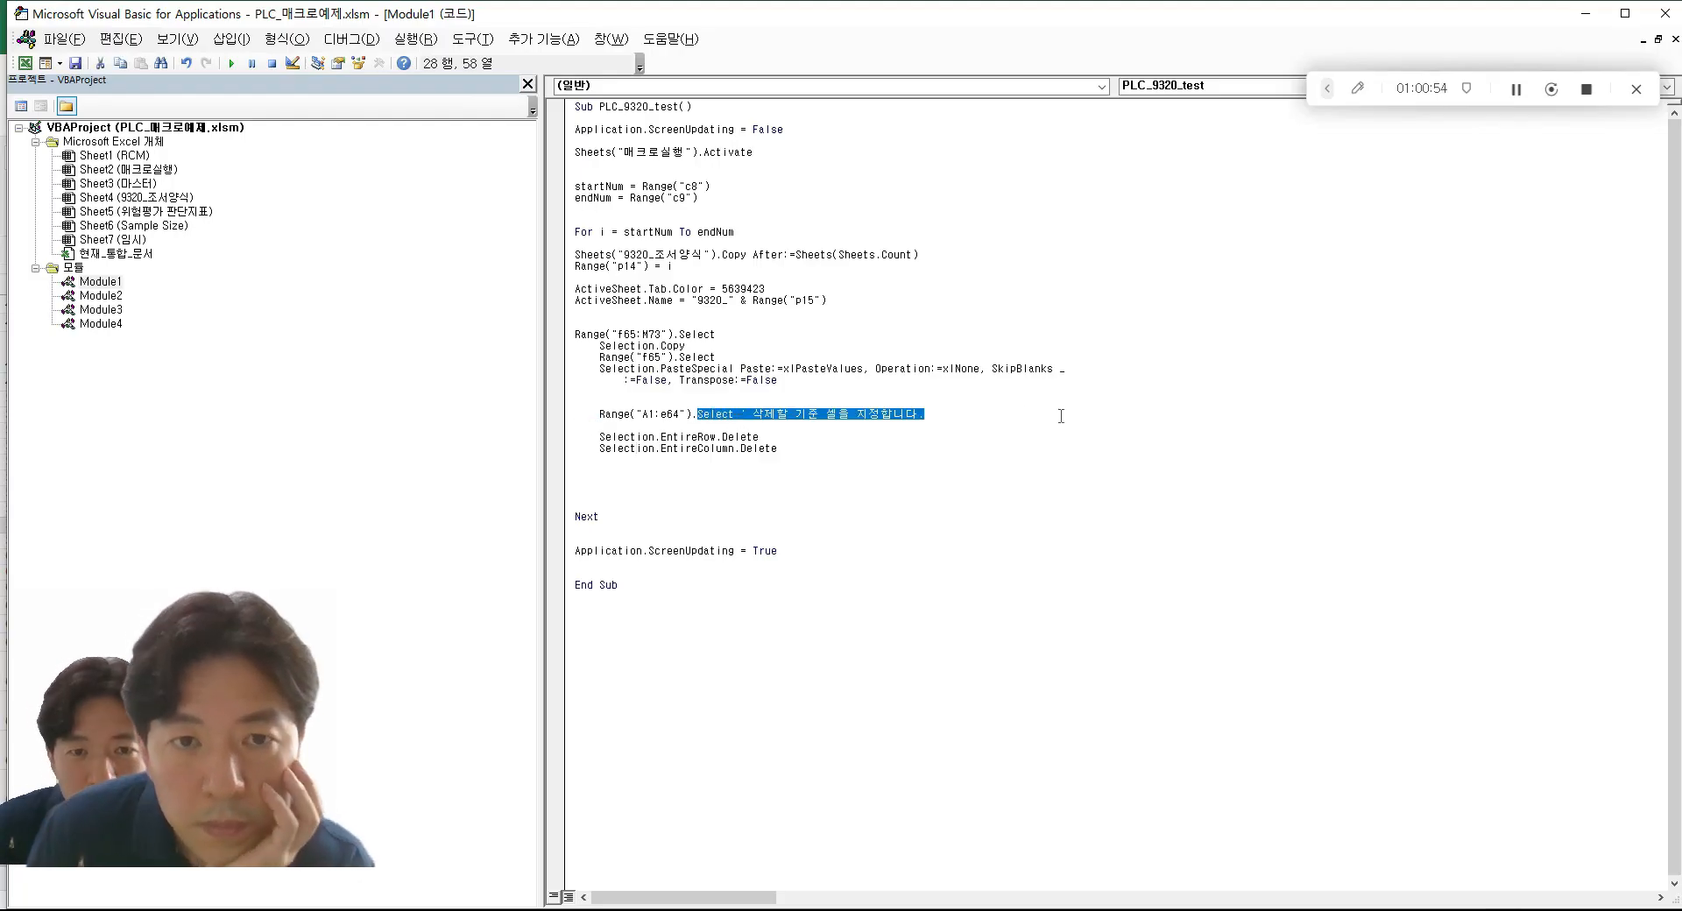
key("Delete")
- Remove the blank line and Selection before EntireRow.Delete so the statement reads Range("A1:e64").EntireRow.Delete
key("shift+Right")
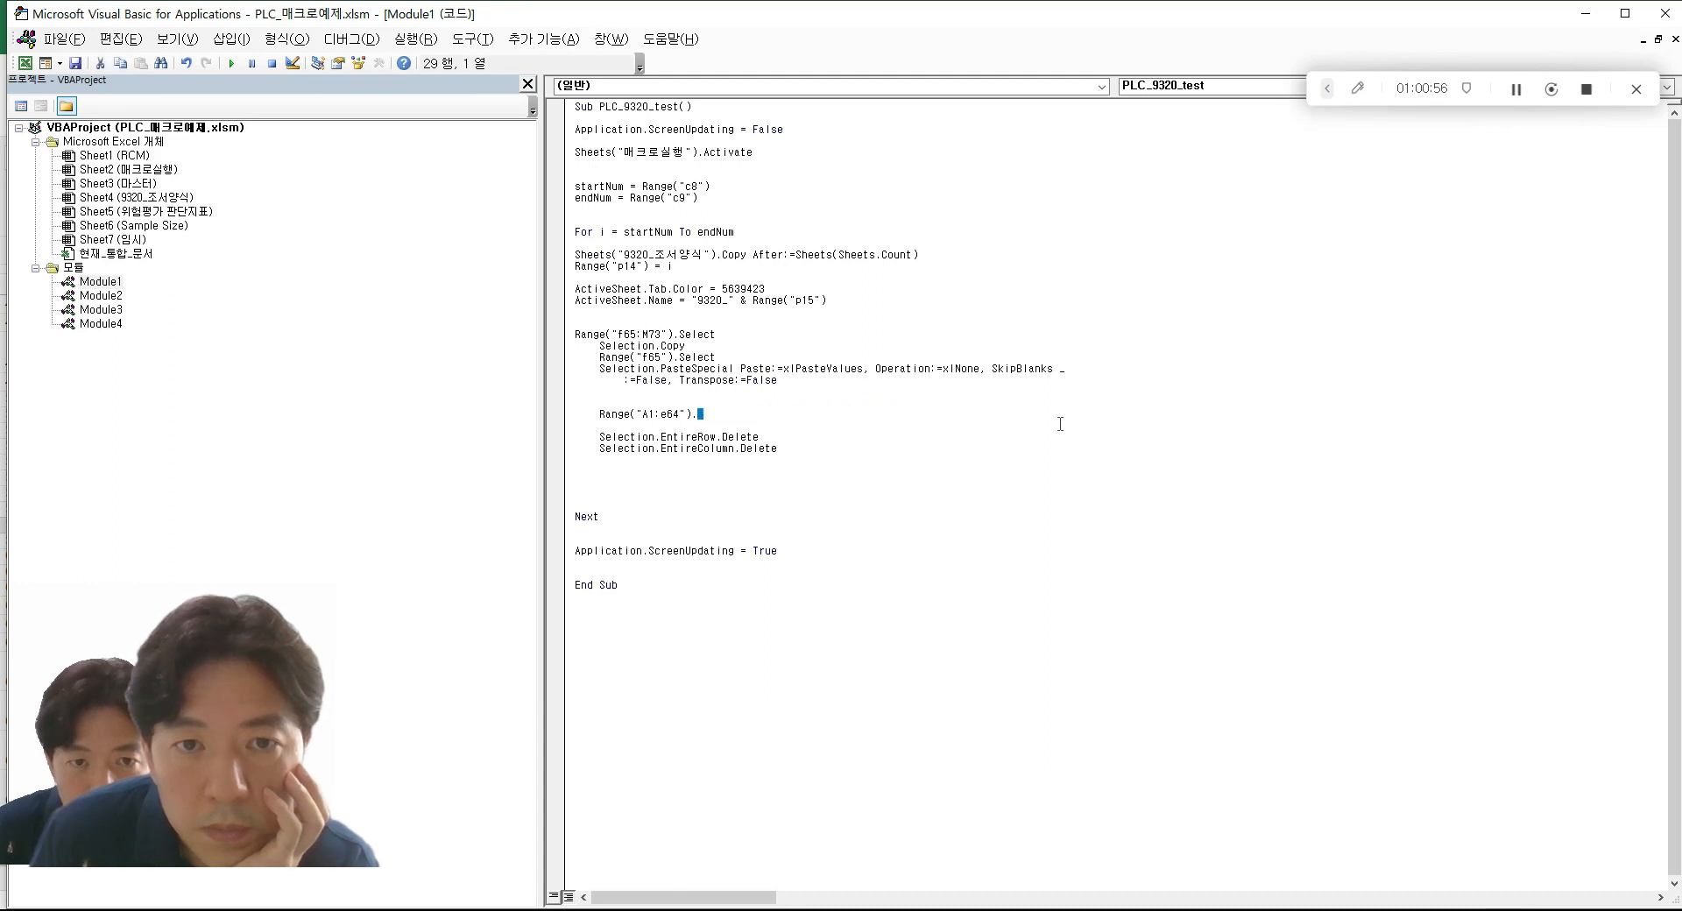
key("shift+Down")
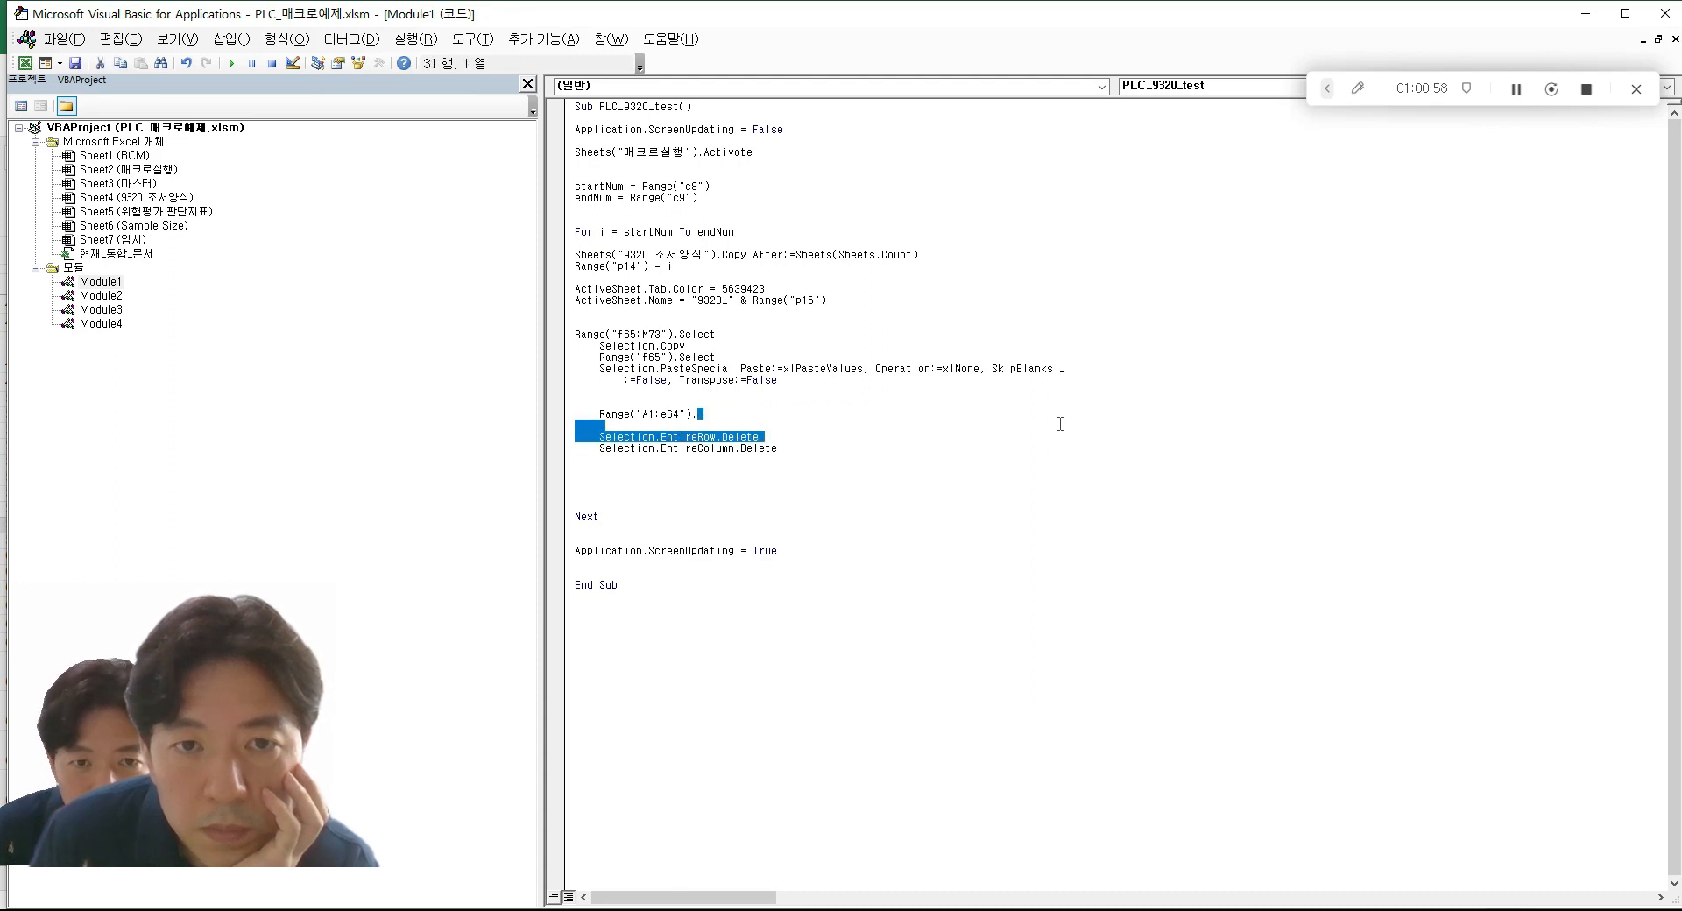
key("shift+Left")
key("shift+Left")
key("shift+Left")
key("shift+Left")
key("shift+Left")
key("shift+Left")
key("shift+Left")
key("shift+Left")
key("shift+Left")
key("shift+Left")
key("shift+Left")
key("shift+Left")
key("shift+Left")
key("shift+Left")
key("shift+Left")
key("shift+Left")
key("shift+Left")
key("shift+Left")
key("Delete")
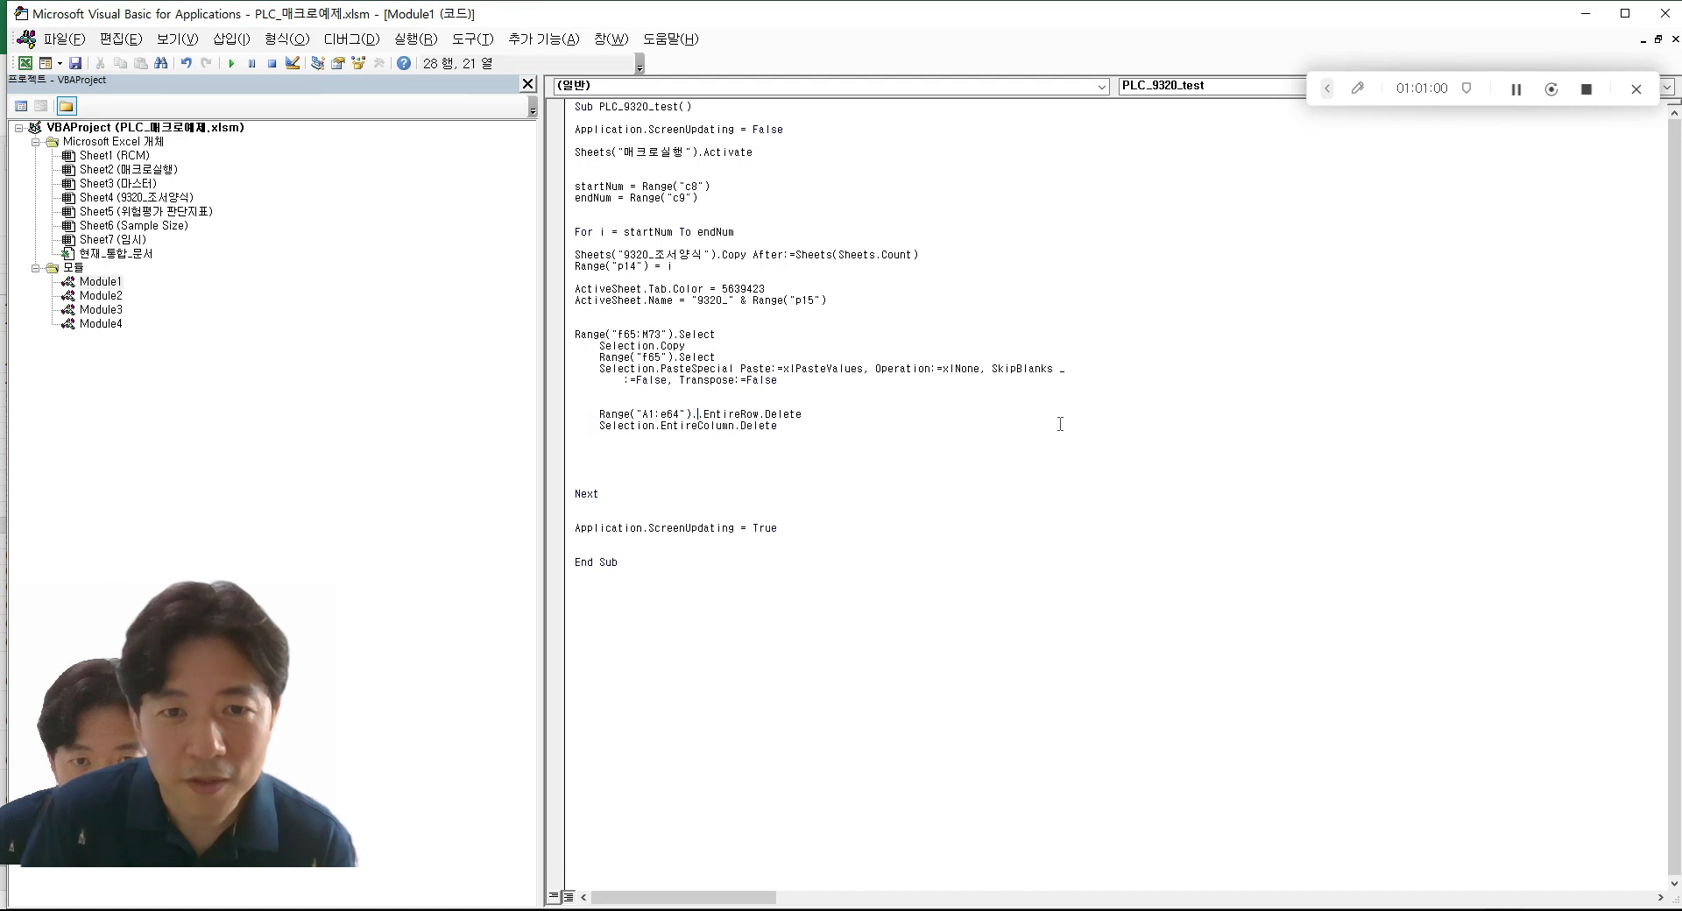
key("Delete")
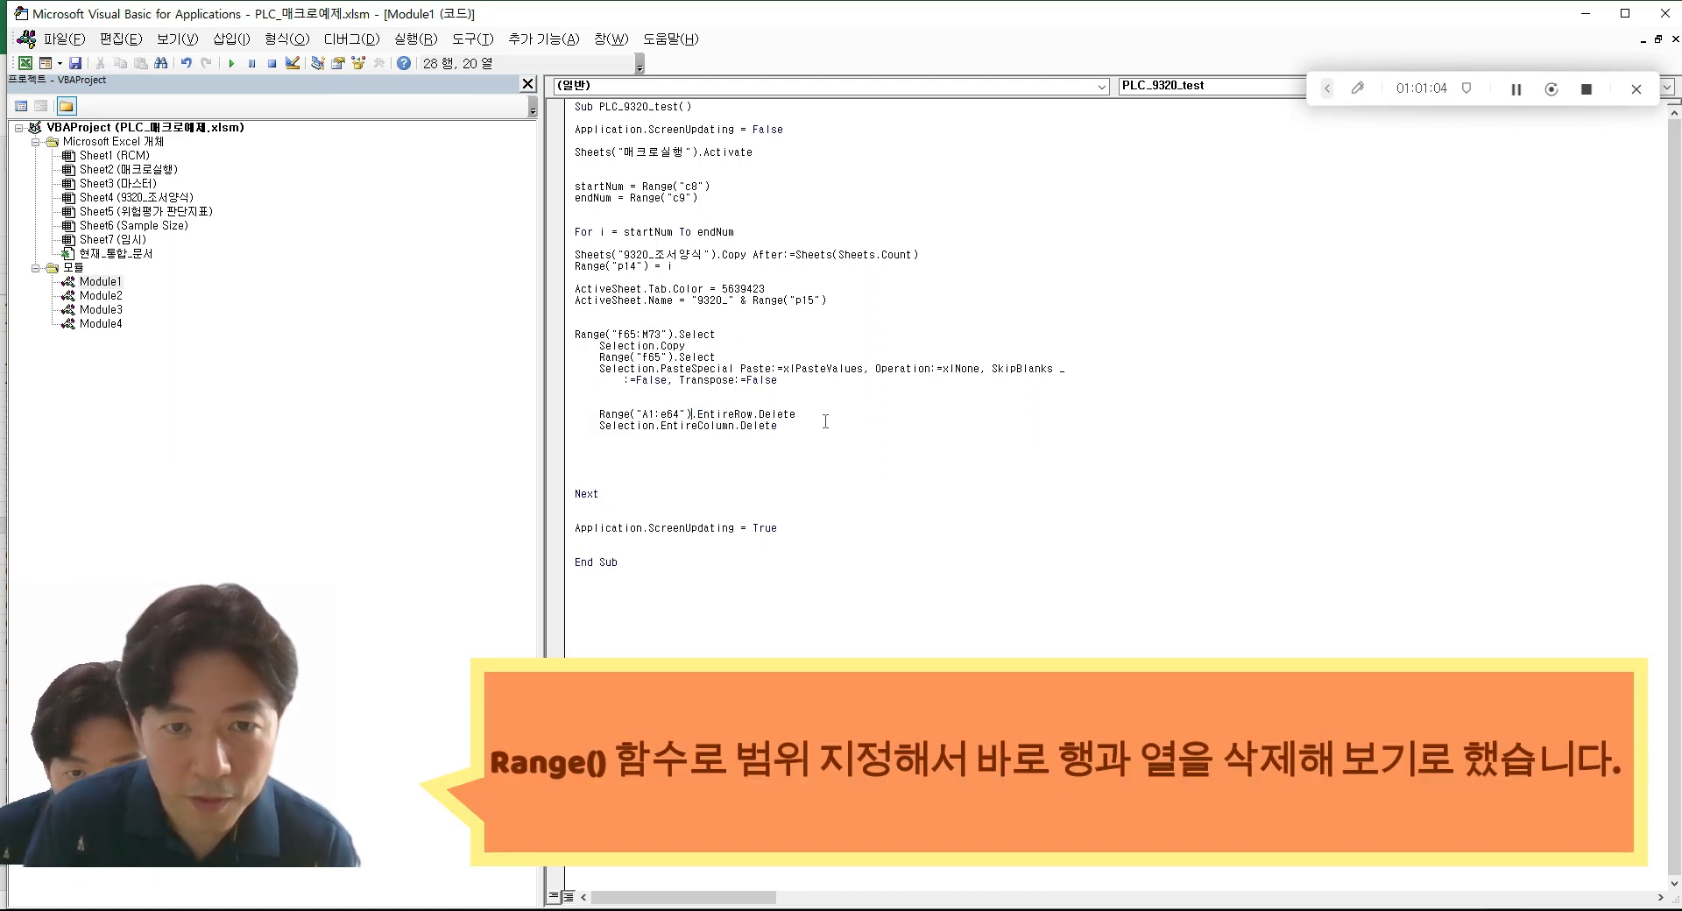
- Replace Selection with Range("A1:e64") before EntireColumn.Delete and align the statement with the EntireRow.Delete line above
left_click_drag(797, 414, 593, 414)
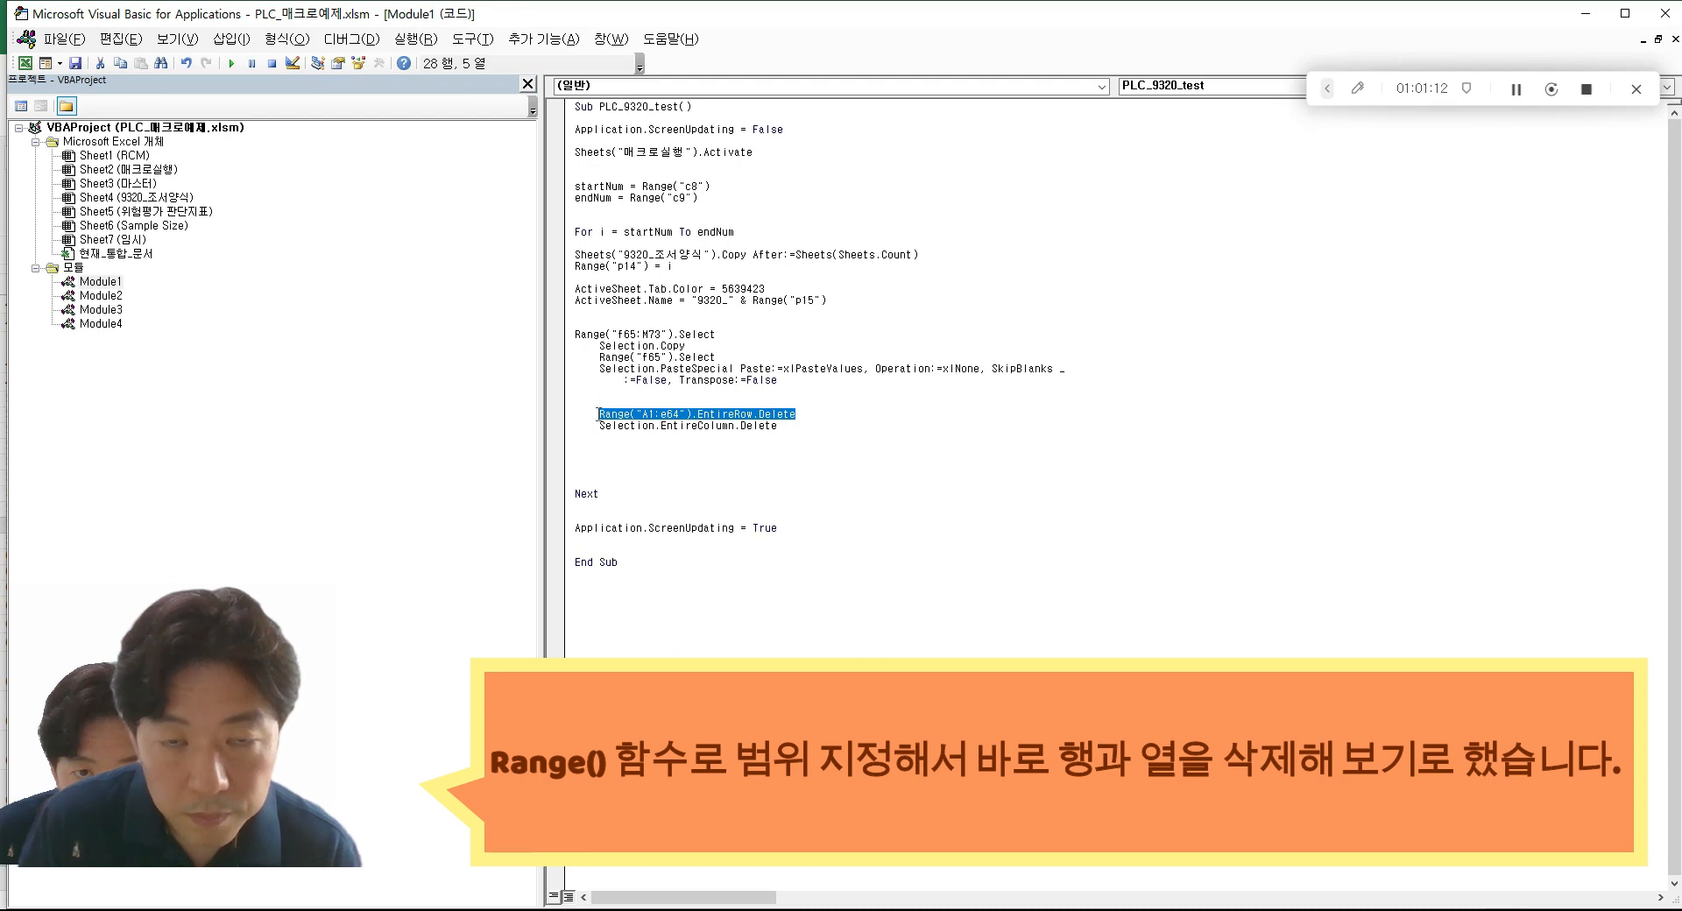
left_click(656, 426)
left_click_drag(600, 413, 693, 413)
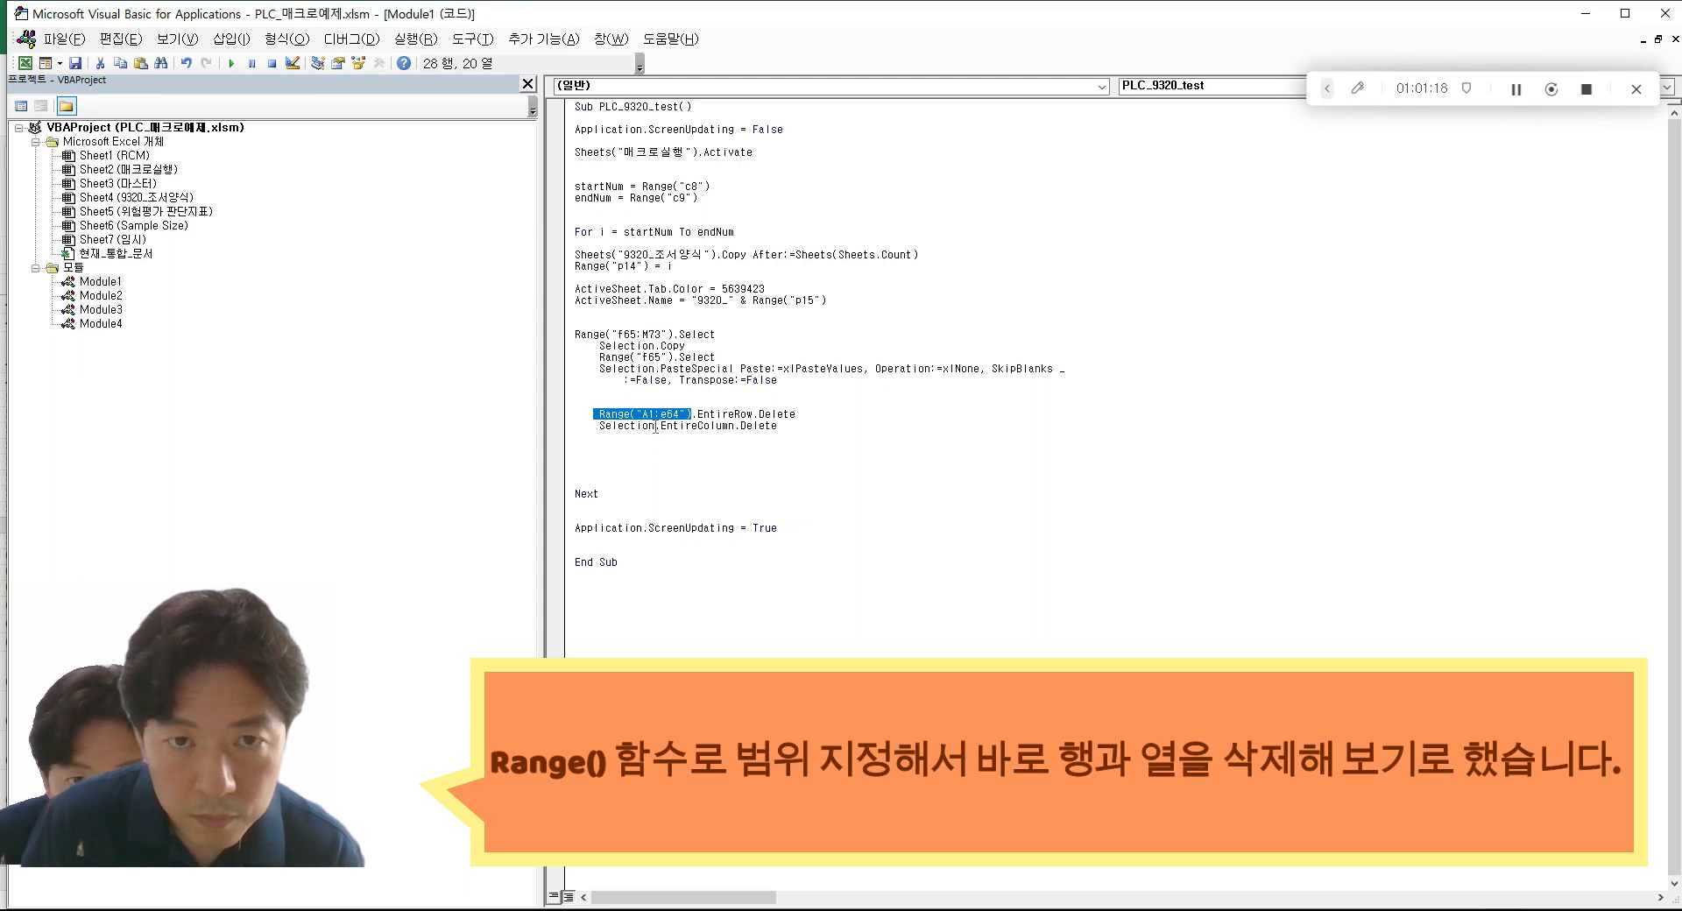
left_click_drag(656, 427, 595, 427)
type("Range(\"A1:e64\")")
left_click(910, 469)
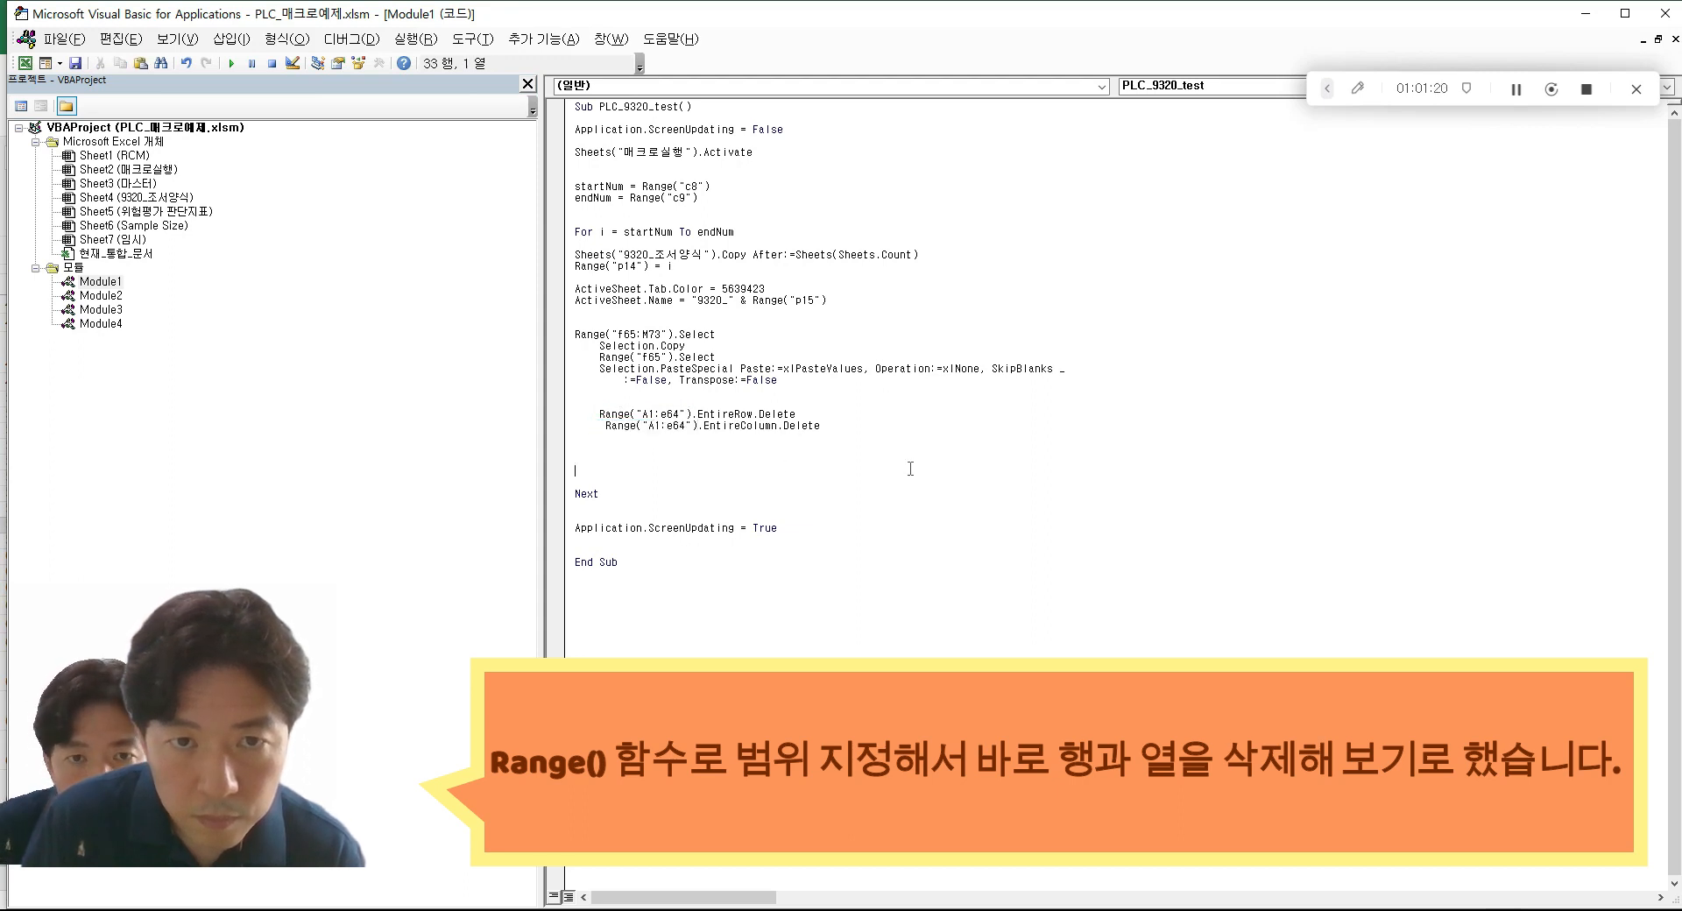
key("BackSpace")
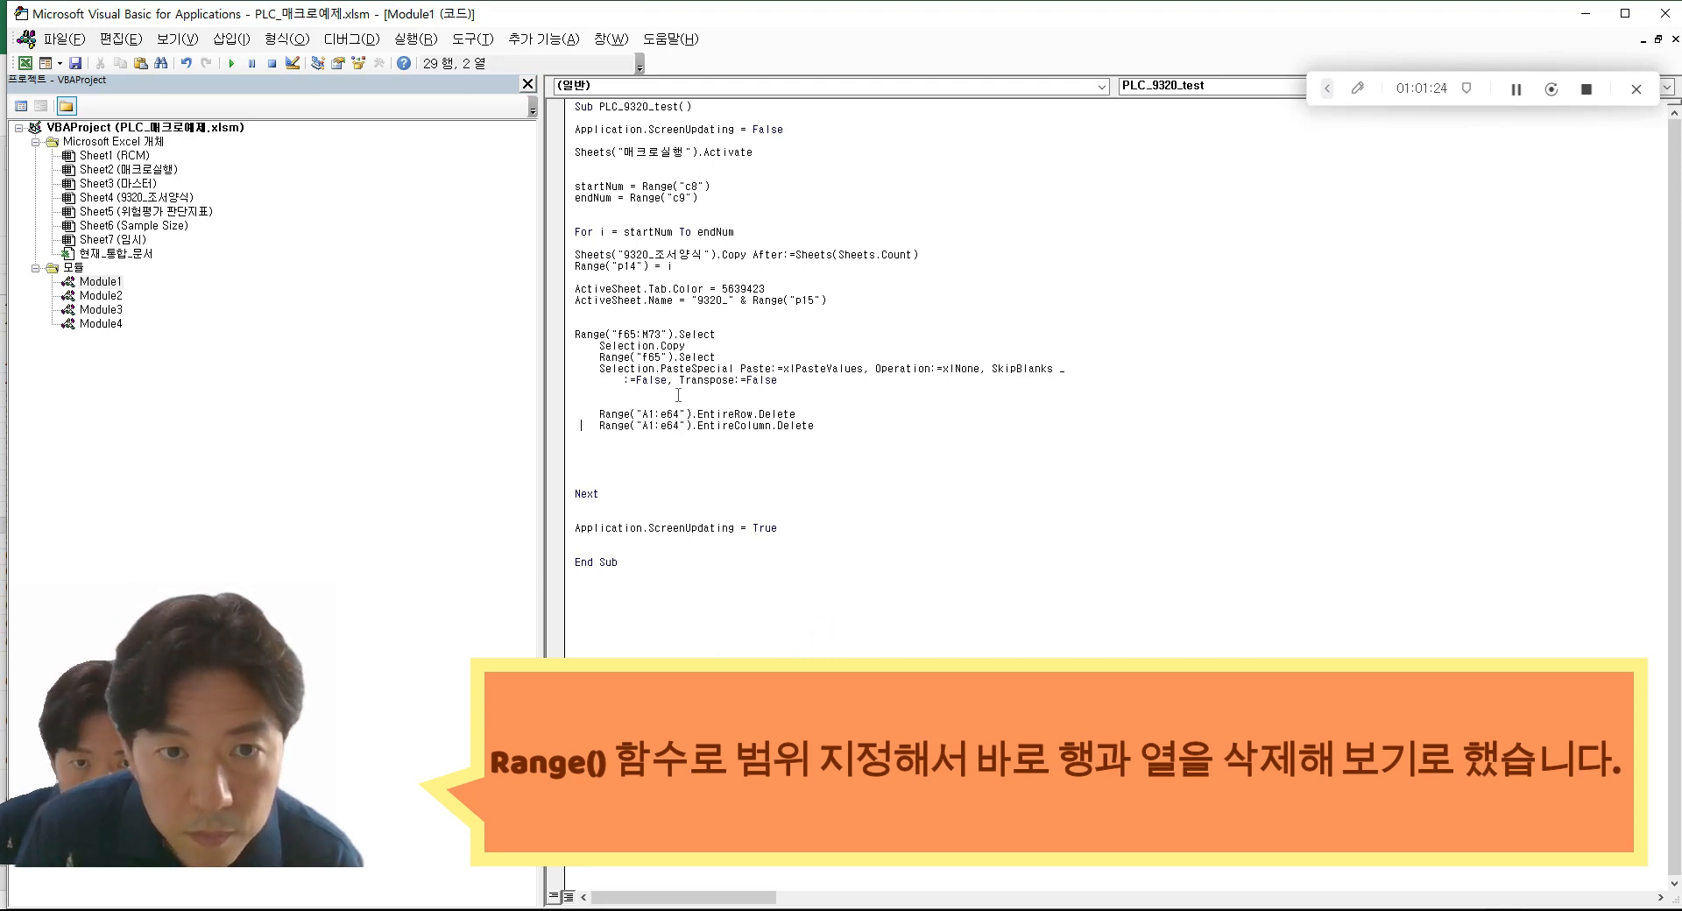
- Switch to Excel, run the macro from sheet 매크로실행, and inspect the table area of the generated sheet 9320_FA-01
key("alt+Tab")
left_click(903, 477)
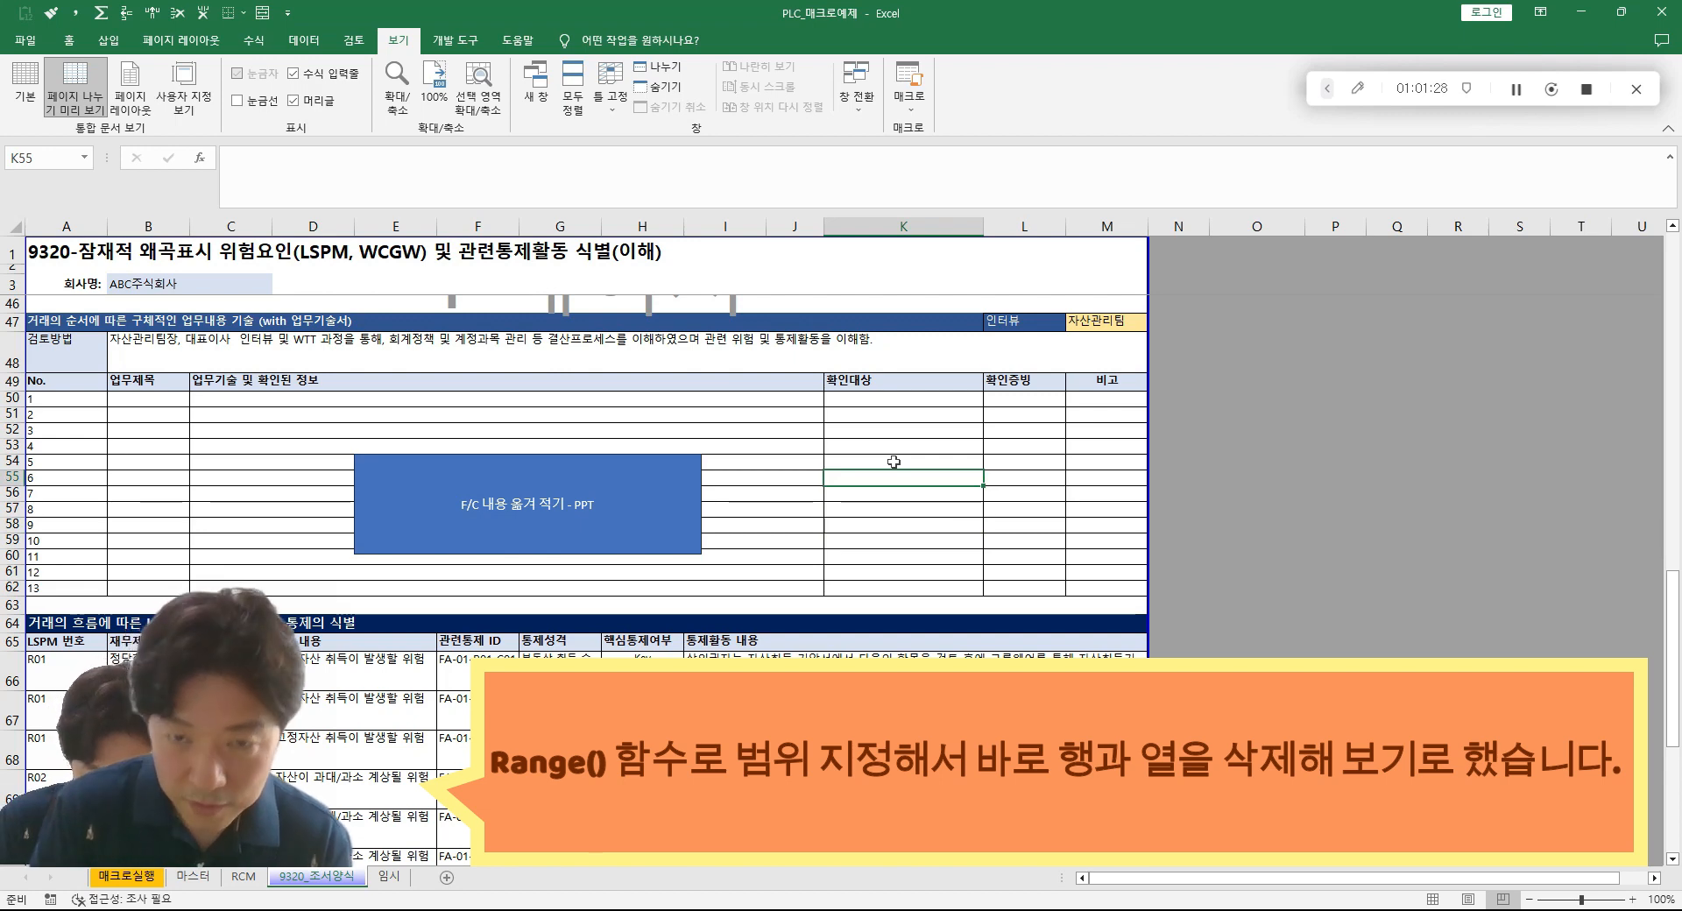
key("alt")
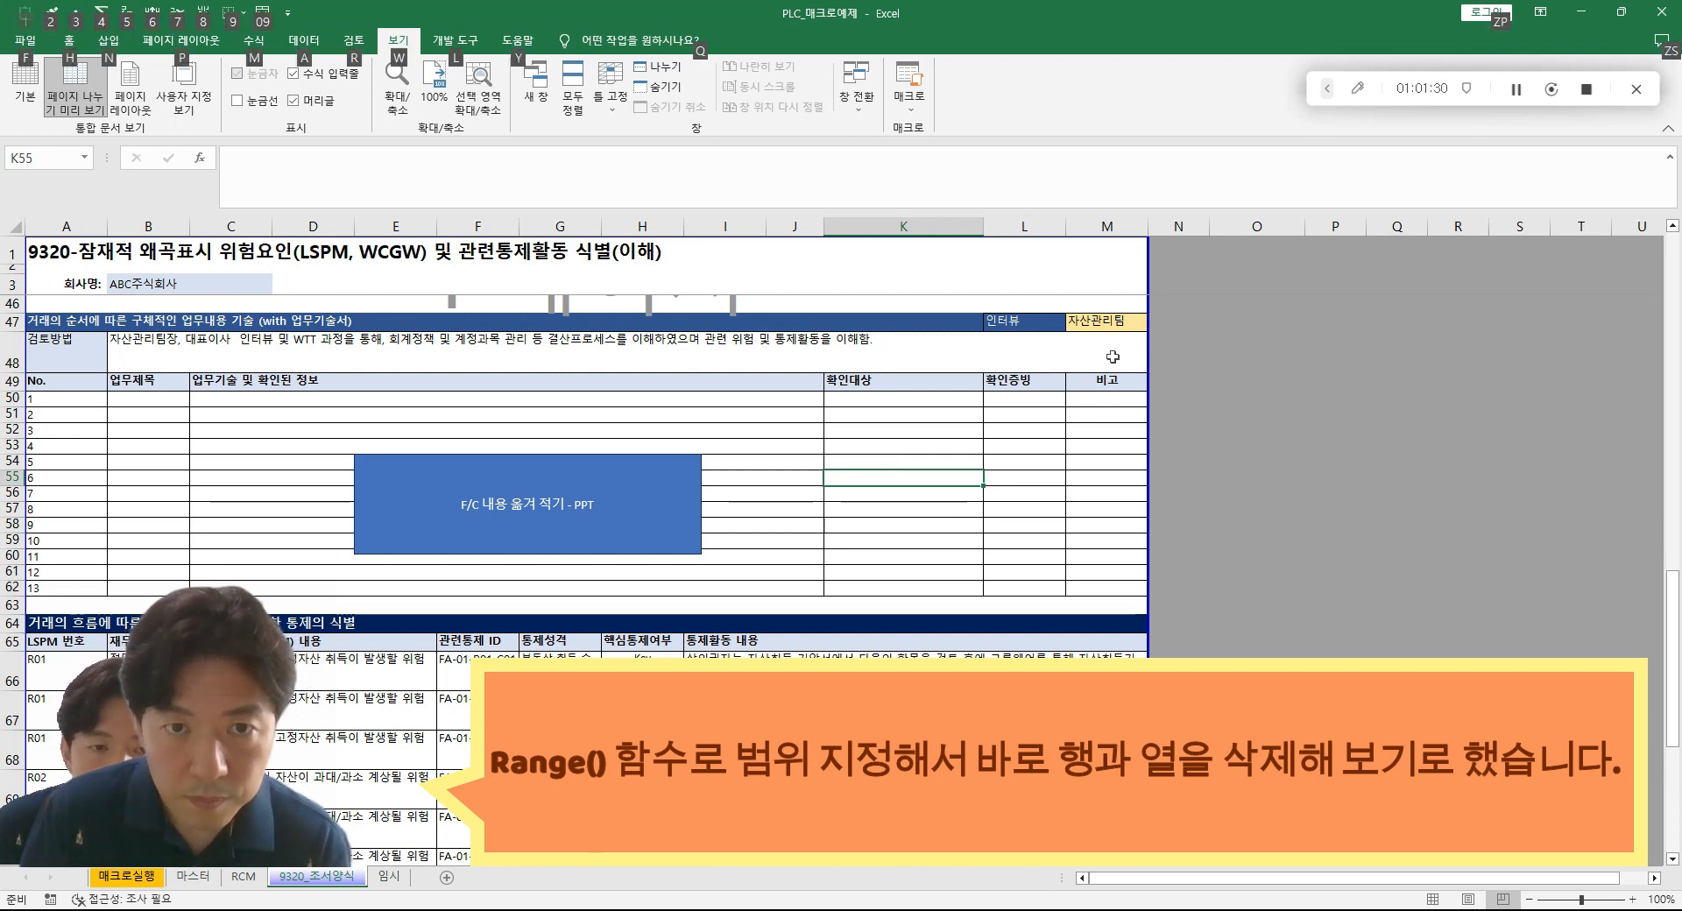
left_click(1024, 463)
left_click(136, 859)
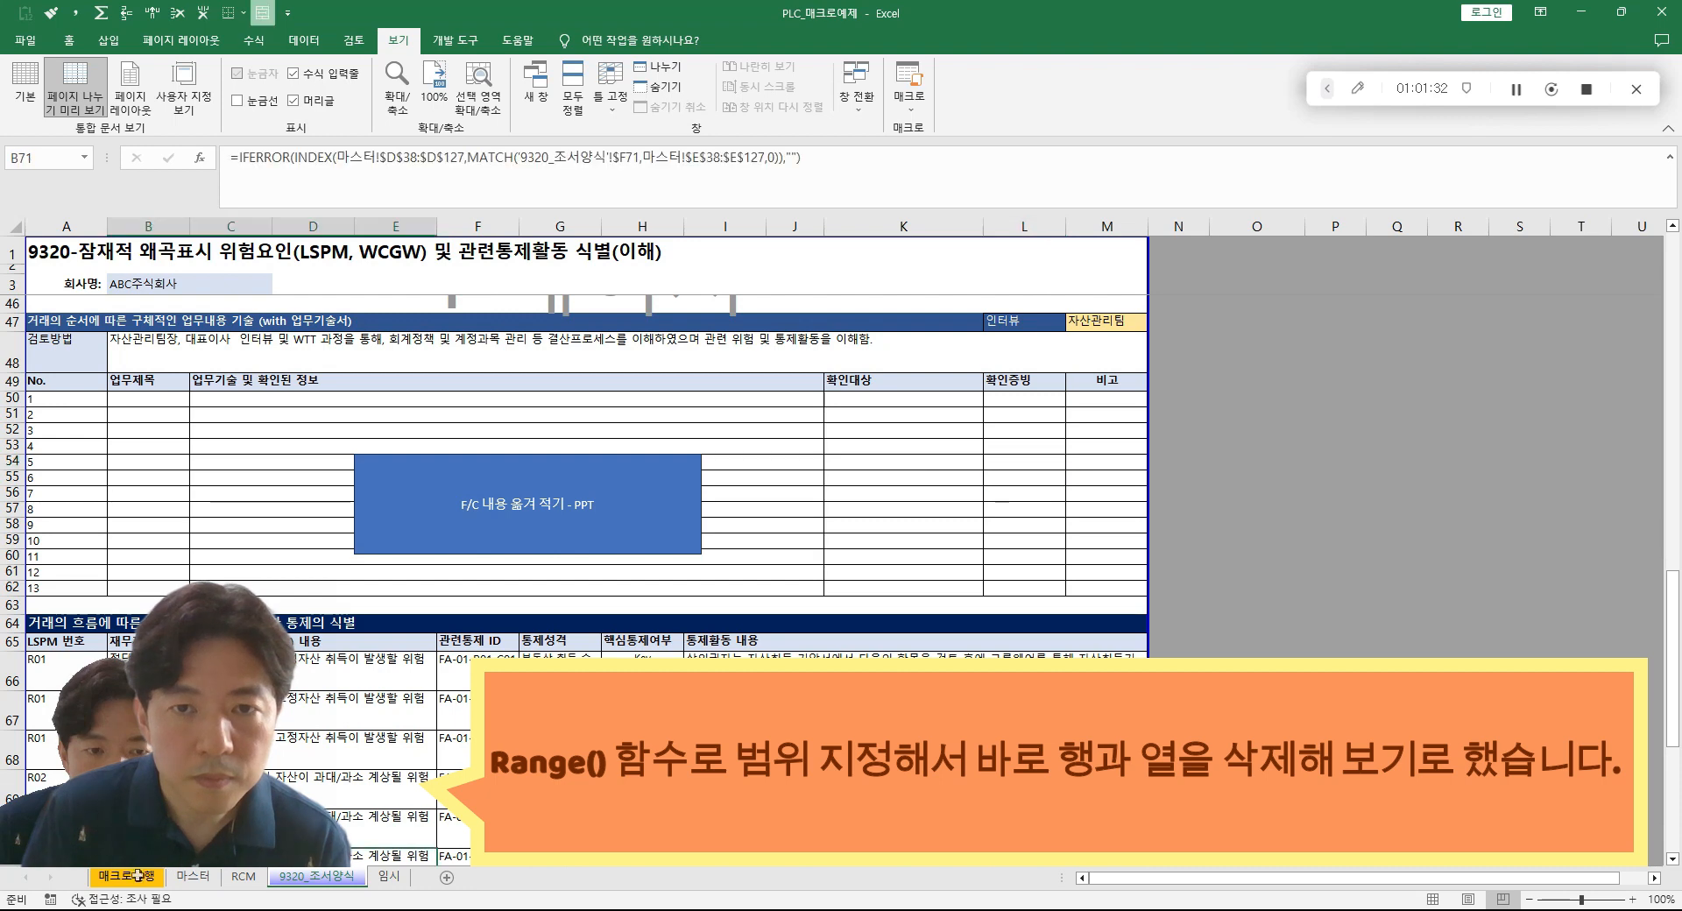
left_click(127, 876)
left_click(158, 328)
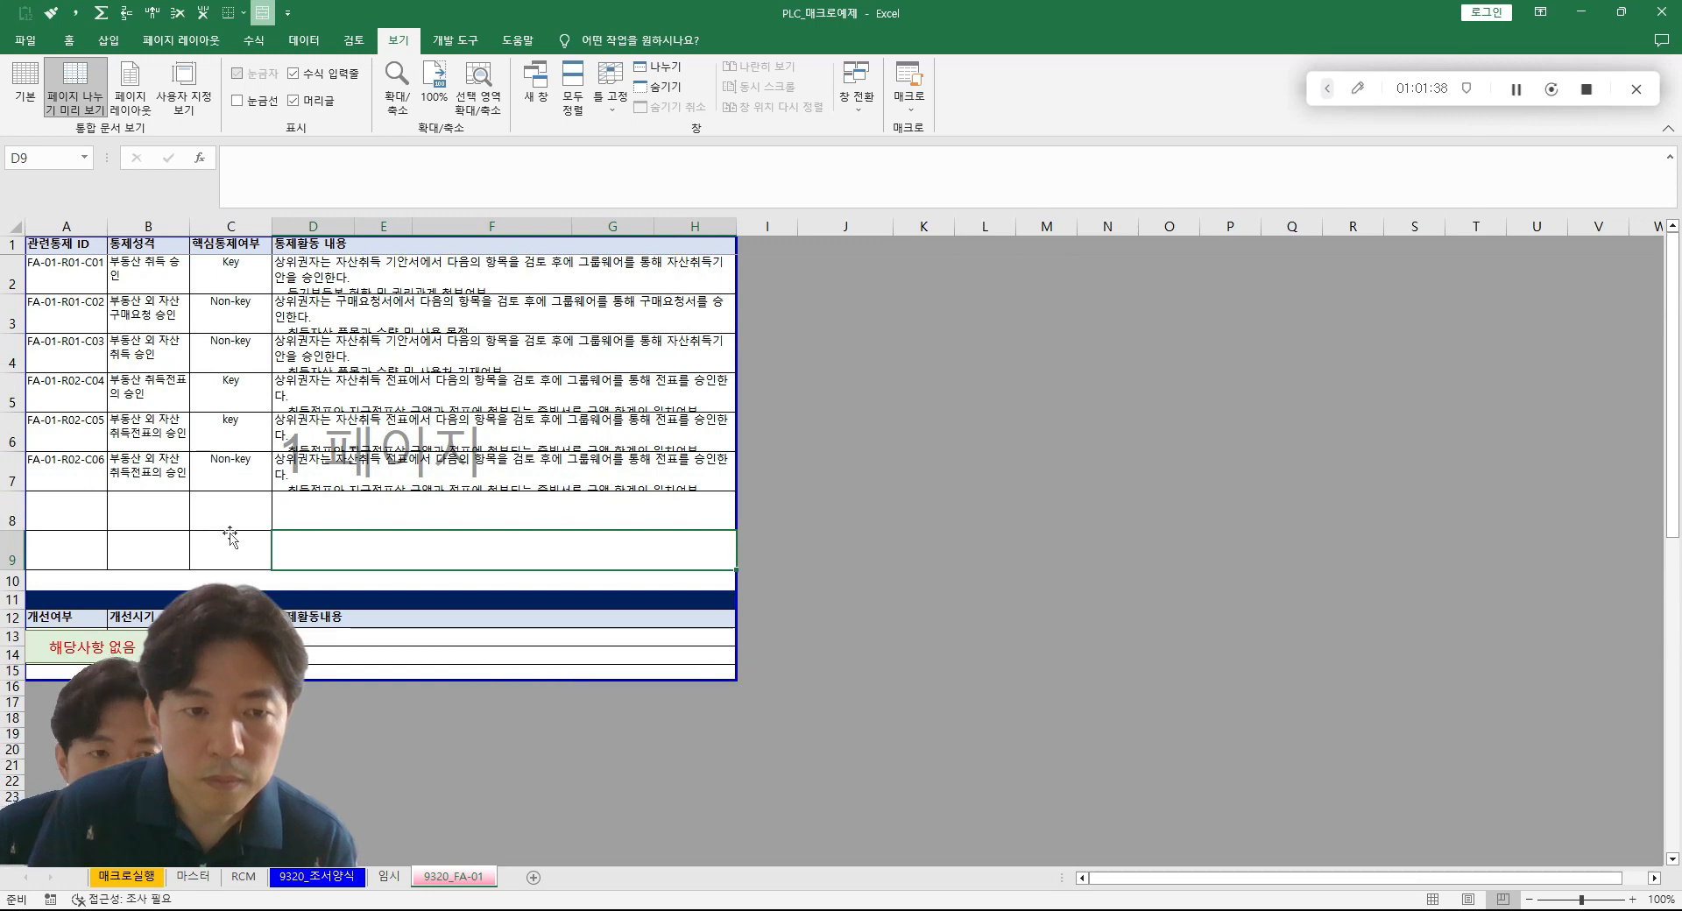
left_click_drag(99, 517, 715, 660)
left_click(920, 548)
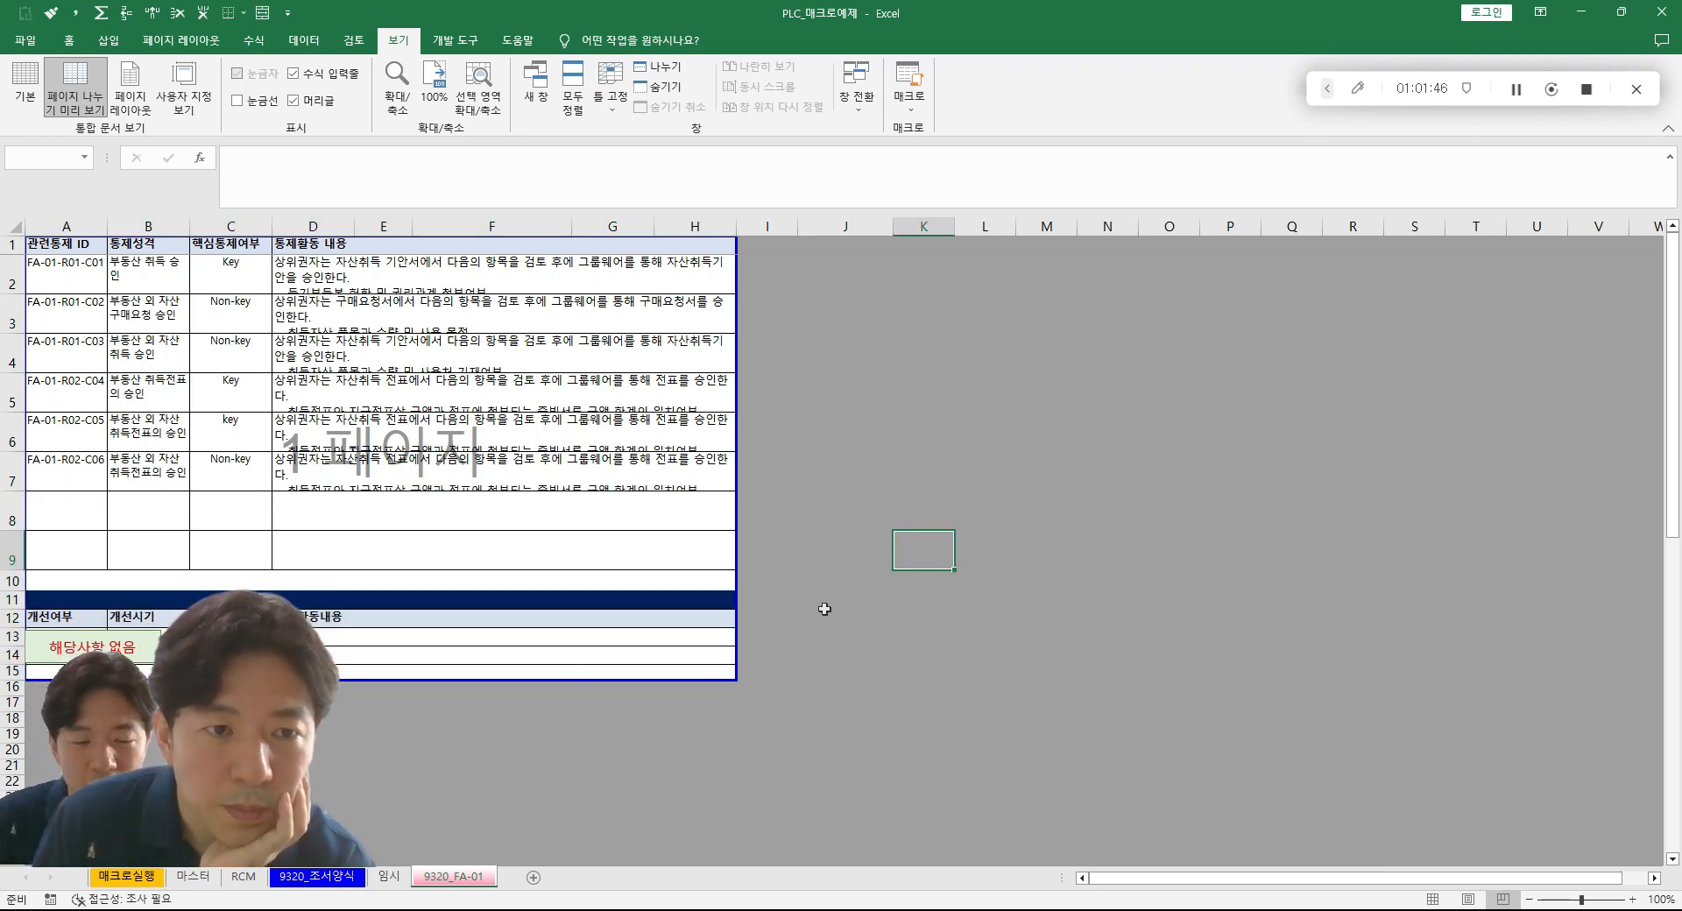
- Switch to ChatGPT and write the question "엑셀 매크로에서 현재 시트를 해당 엑셀문서가 있는 경로에 새문서로 저장하는 명령어를 알려줘" without sending it
key("alt+F11")
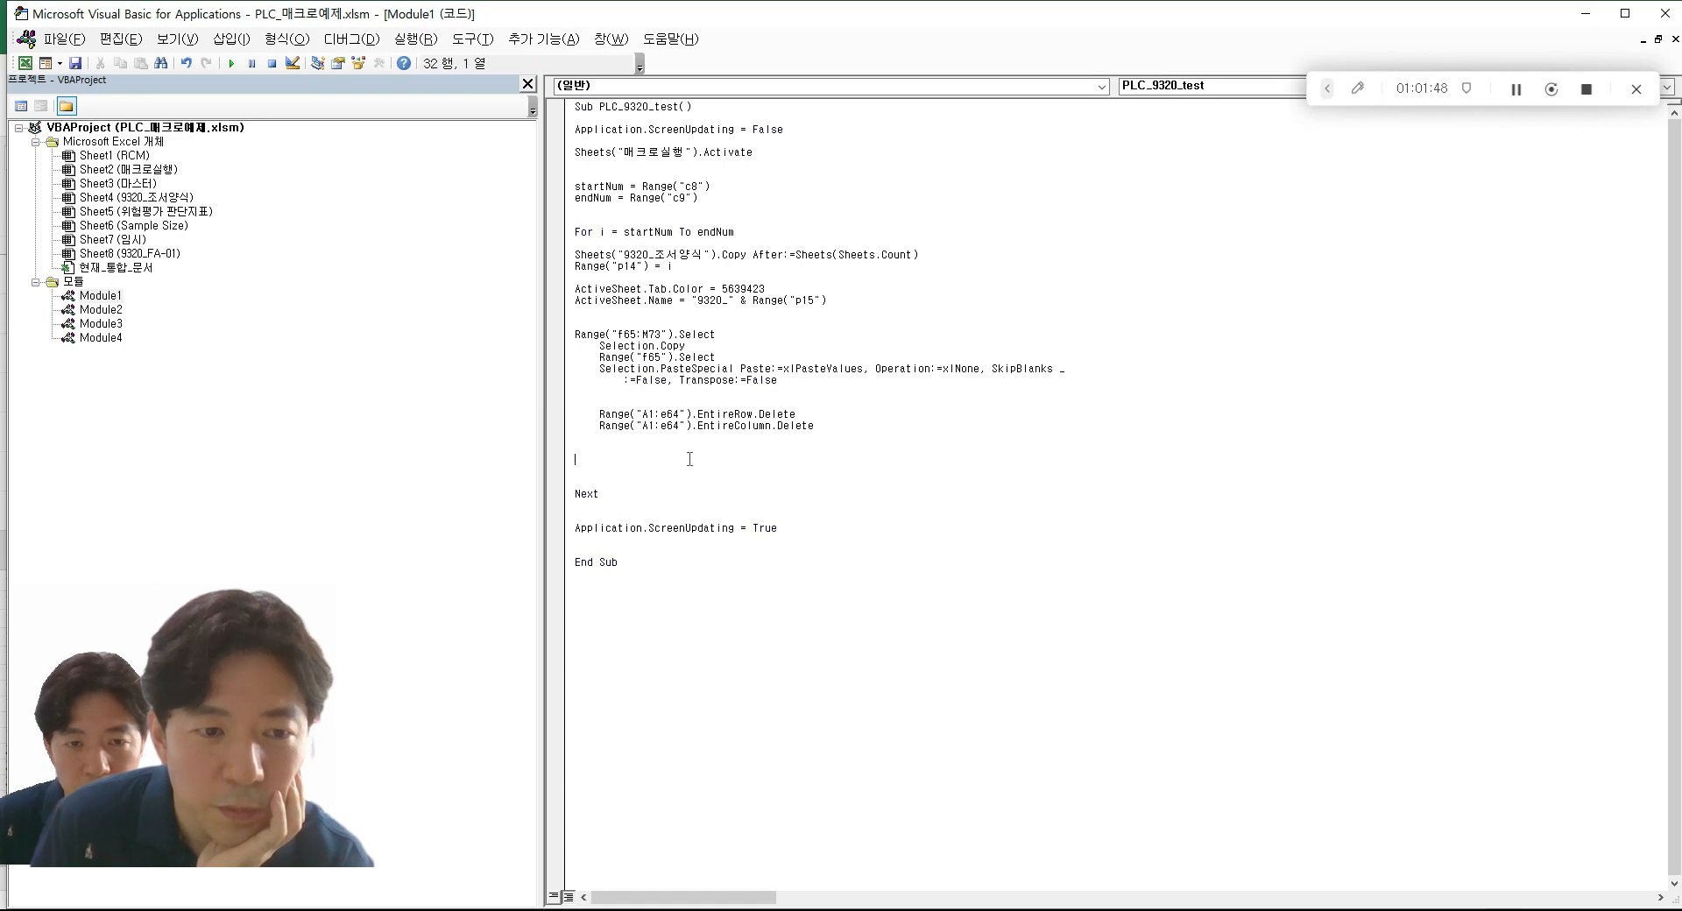
key("alt+Tab")
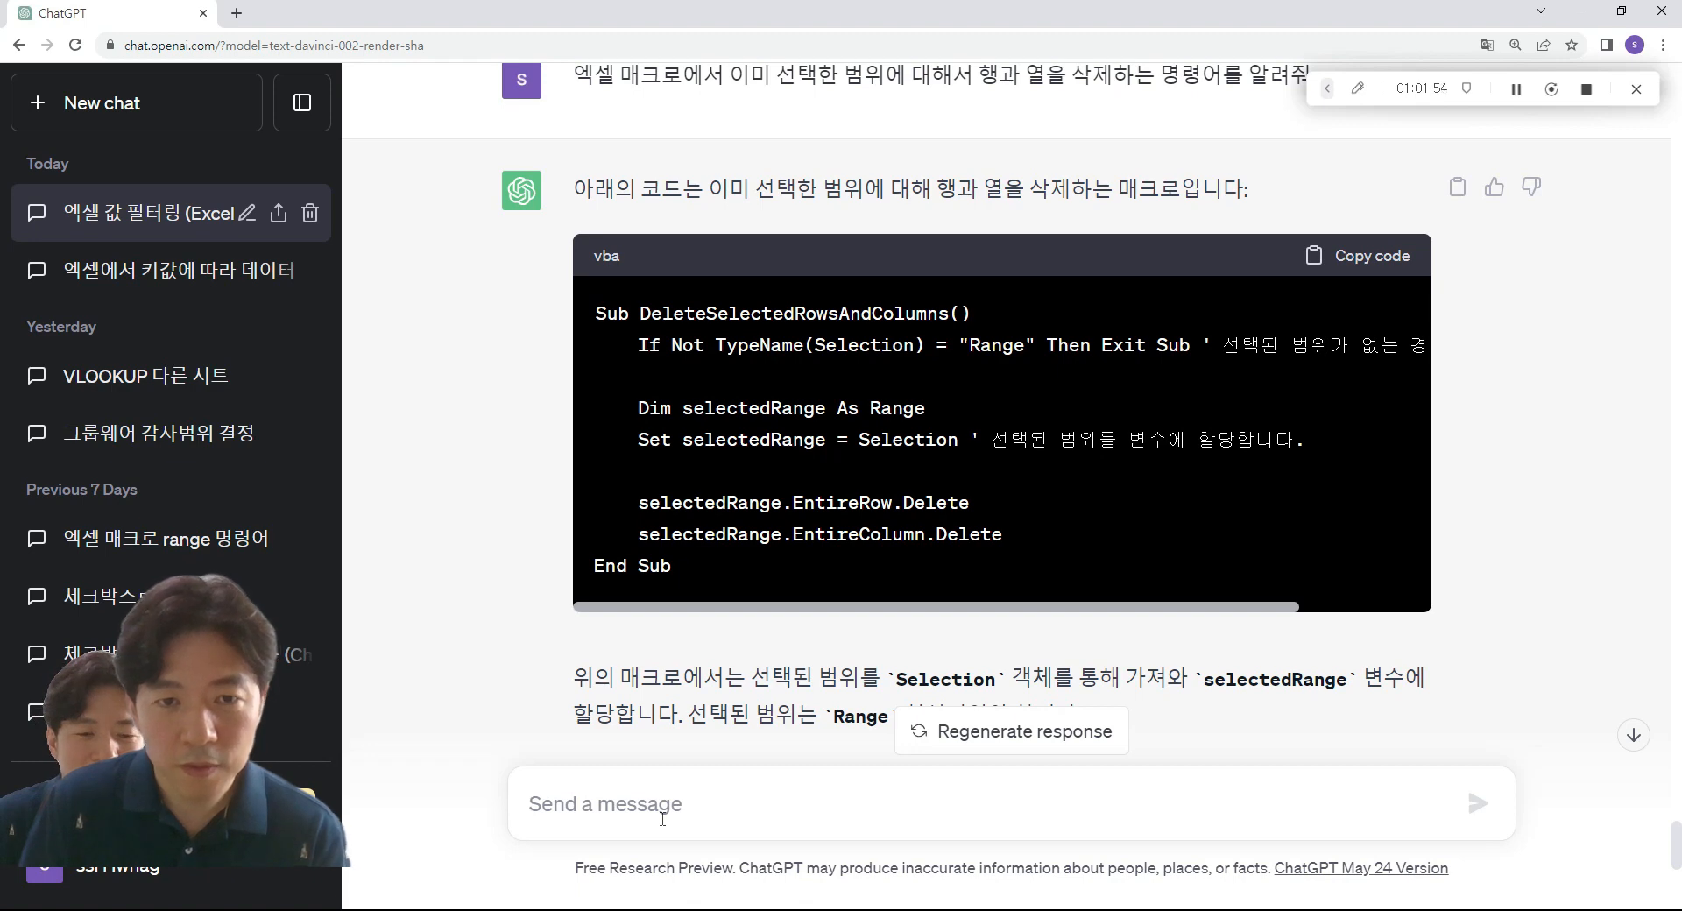
type("엑셀 매크로에서")
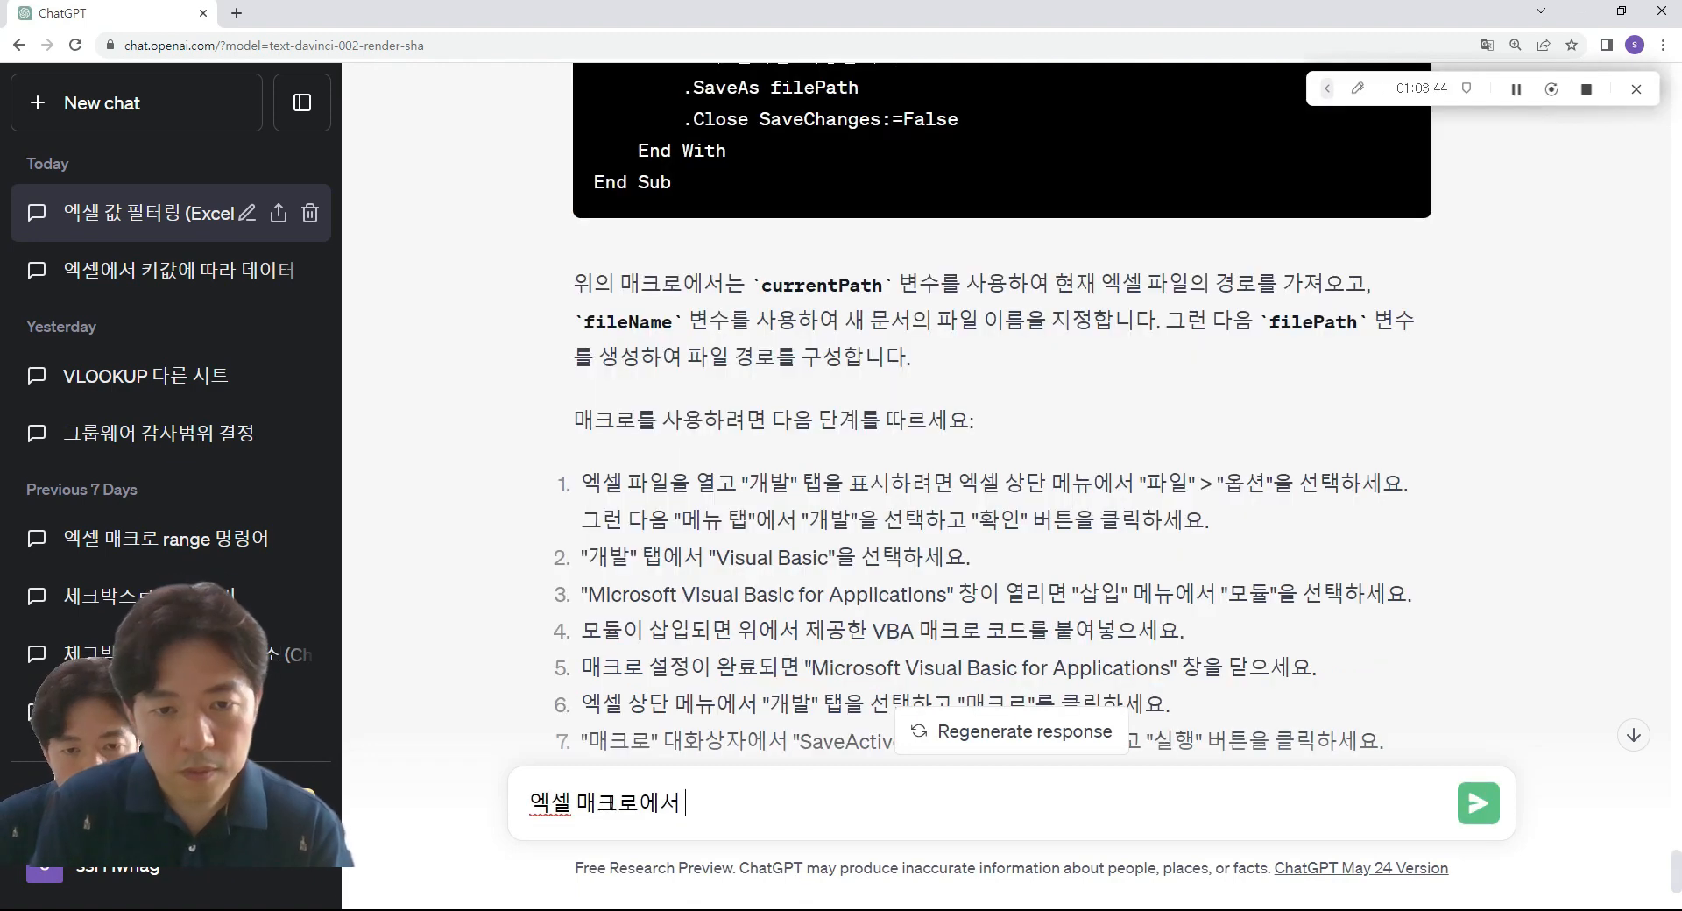
type("현재")
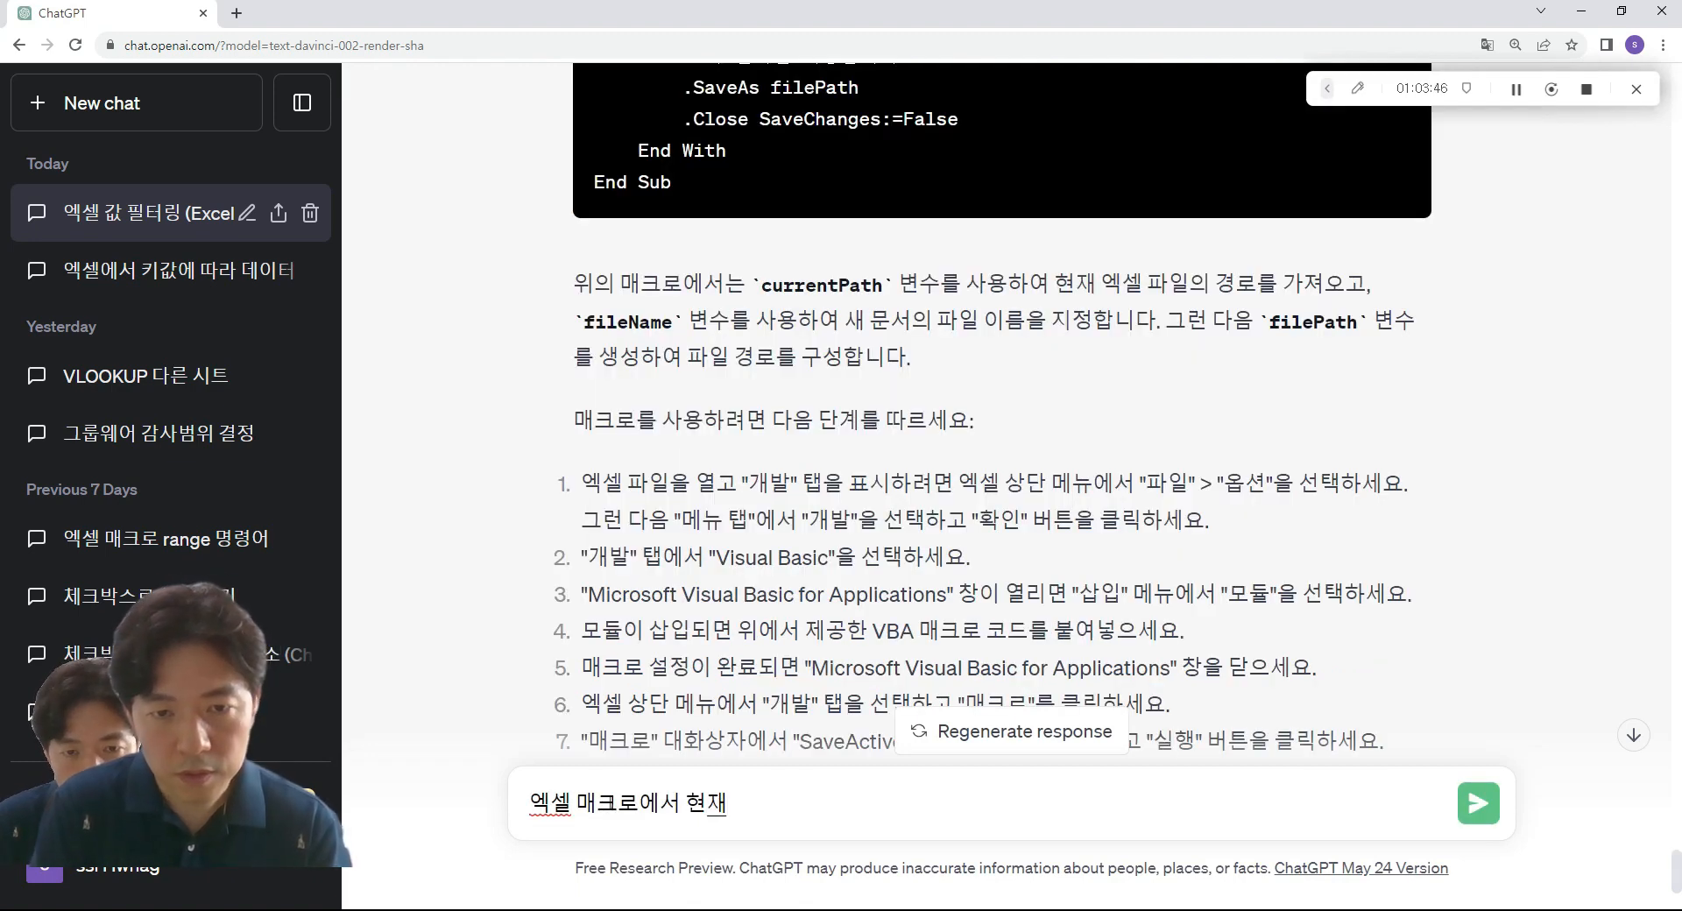
type(" 시트를")
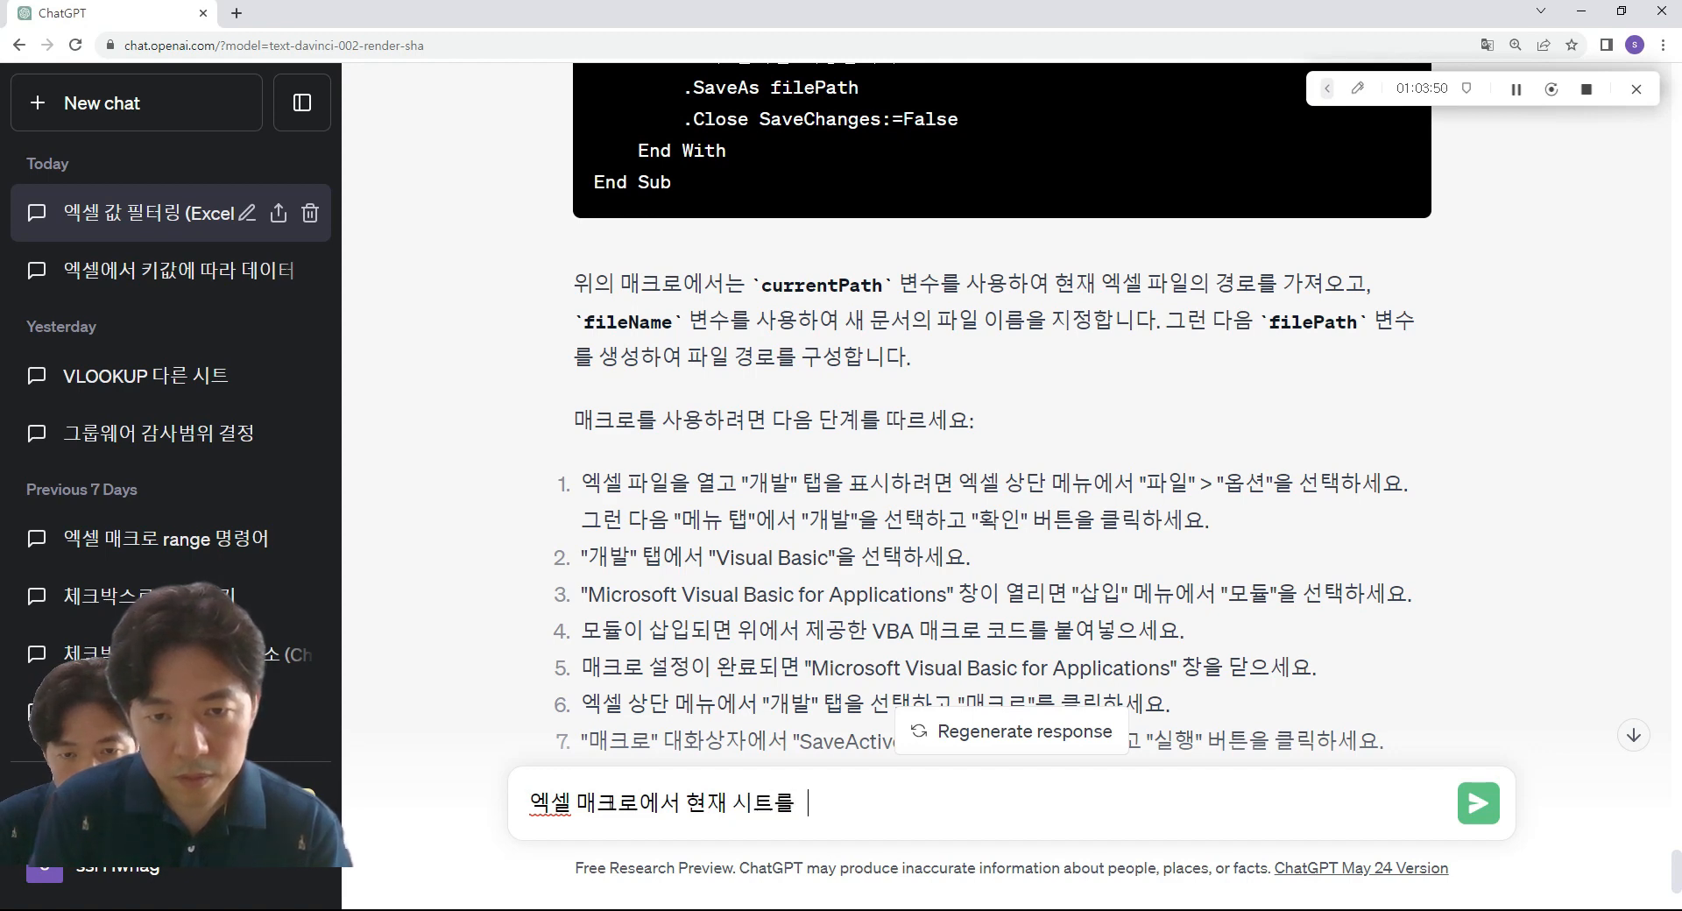
type(" 해당")
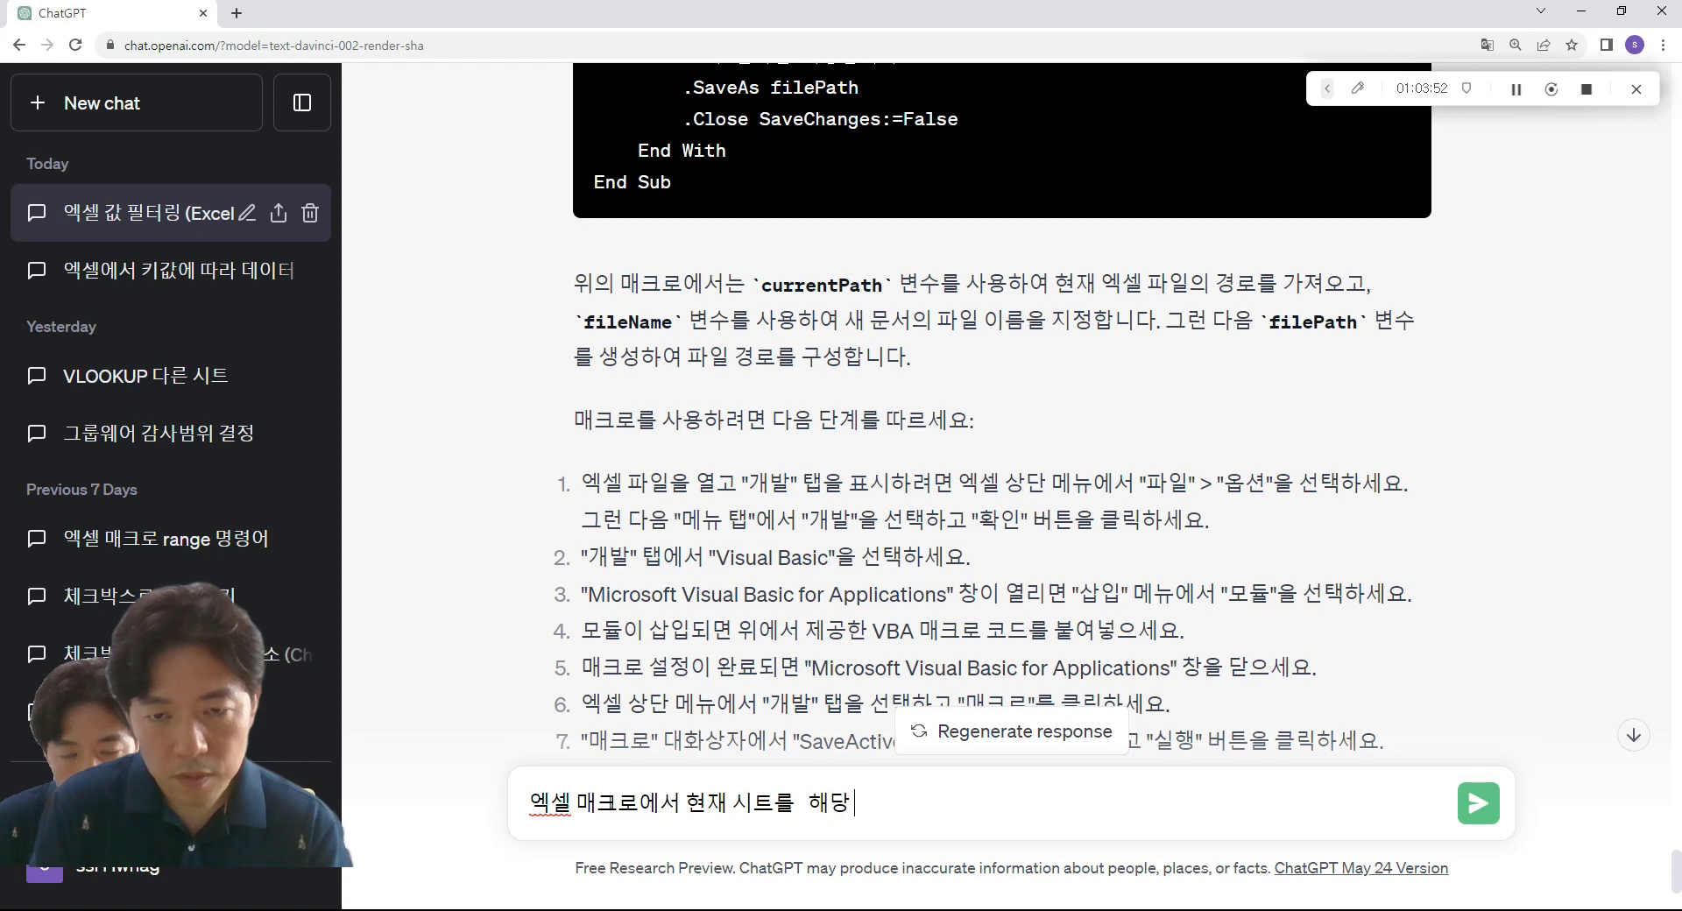
type(" 엑셀문서")
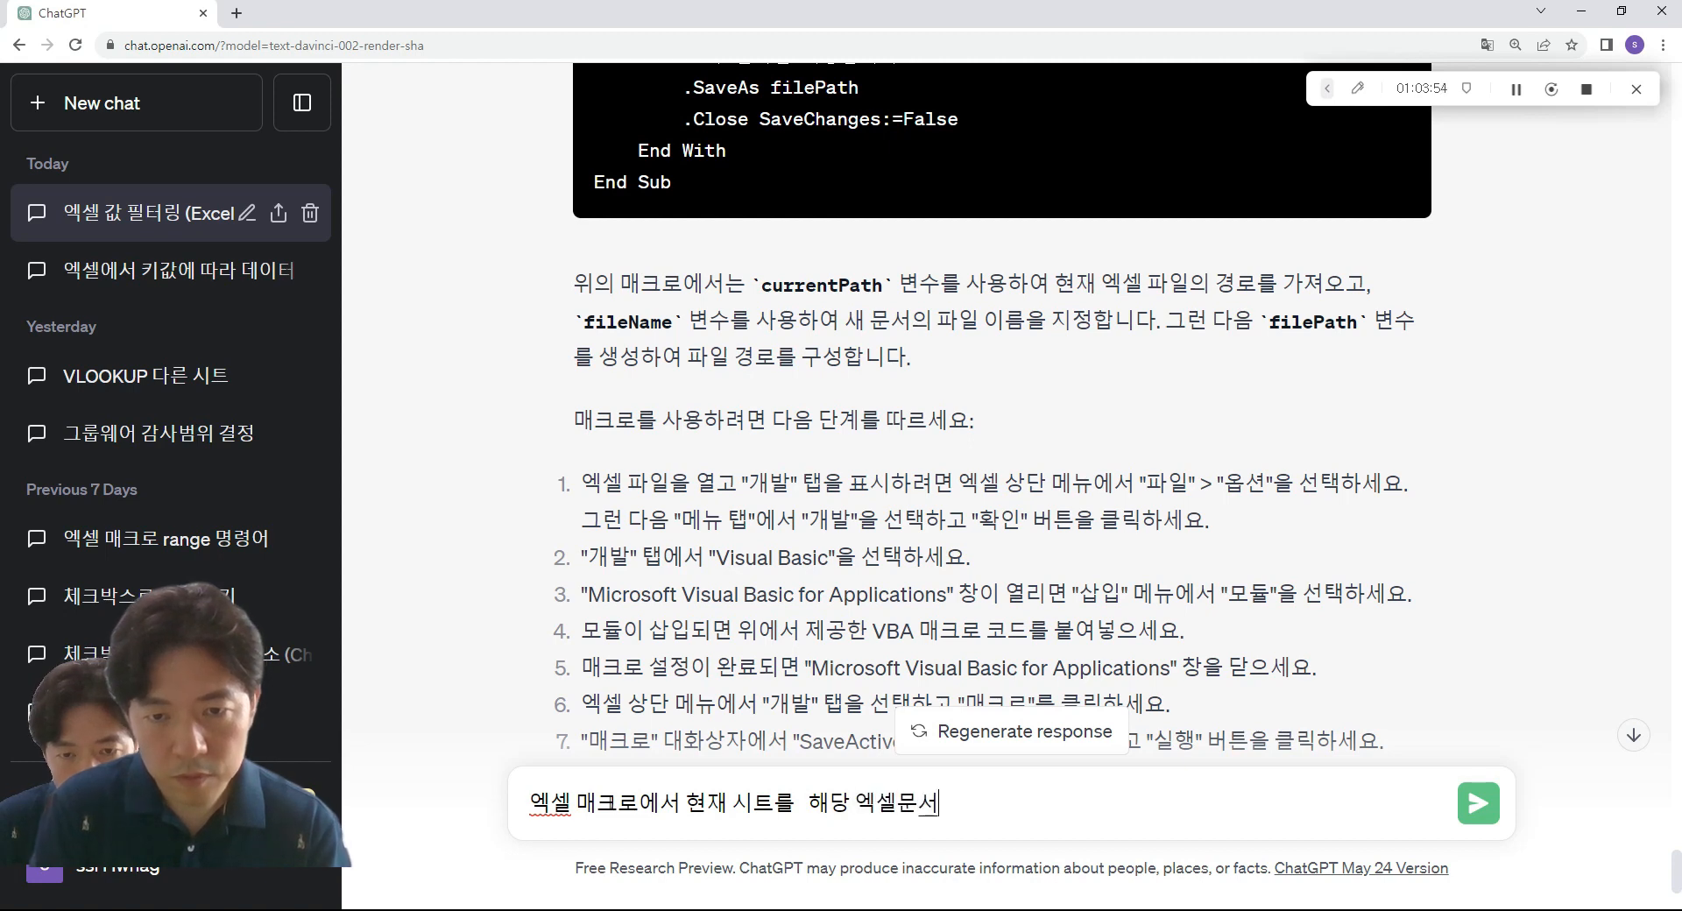
type("가 있는 경로")
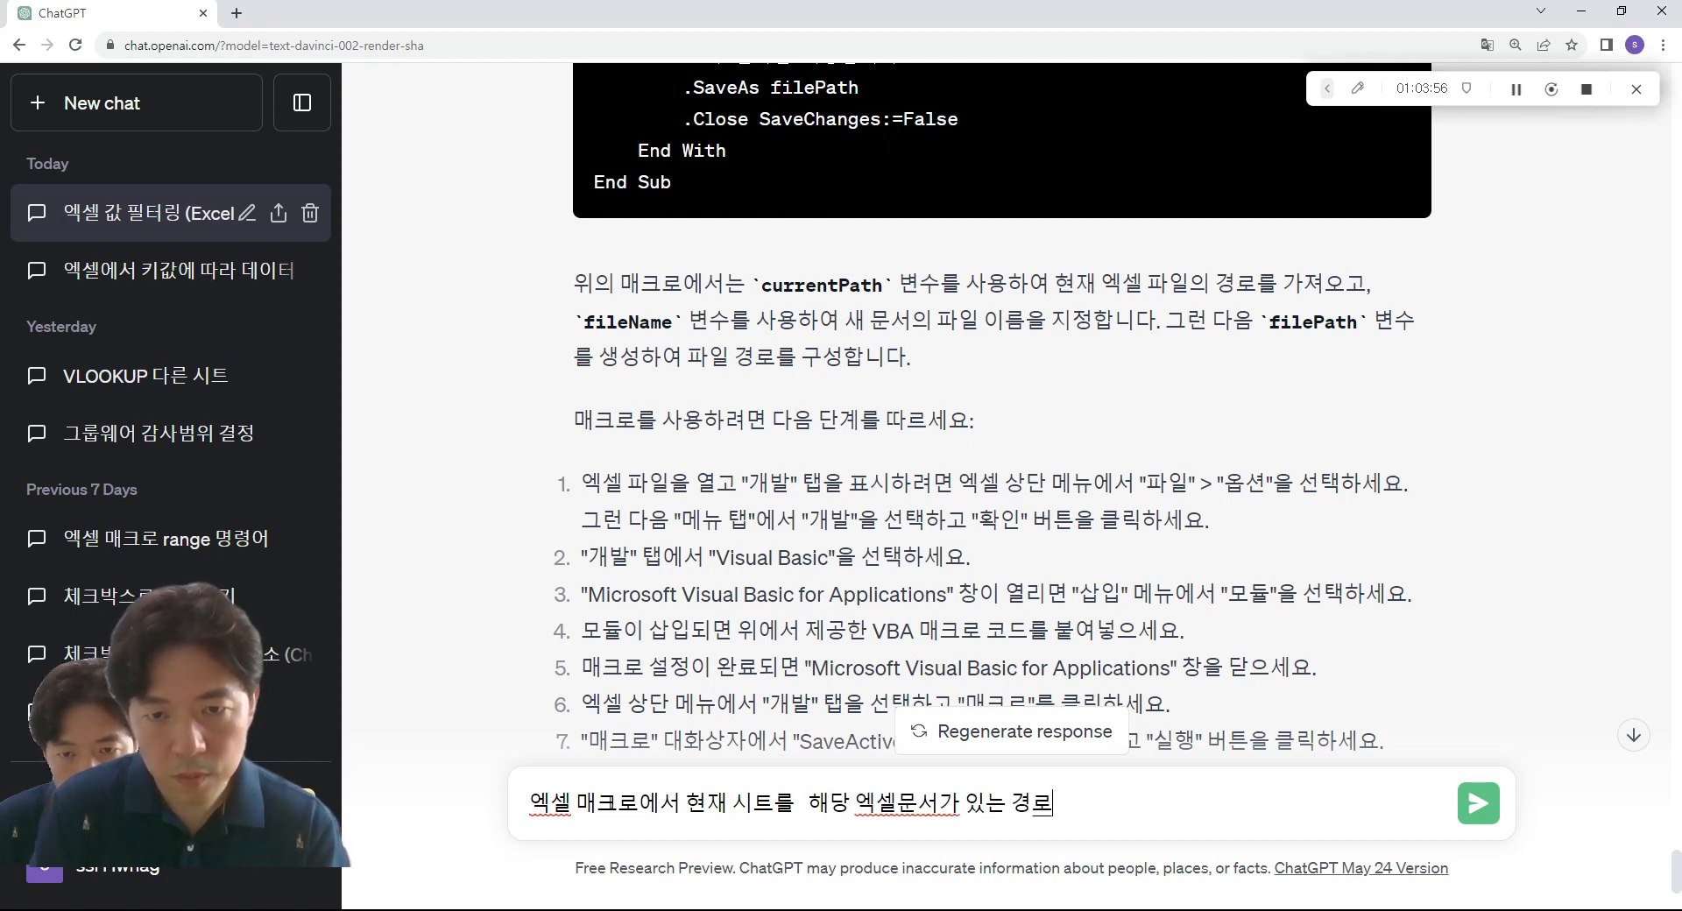
type("에")
type(" 새")
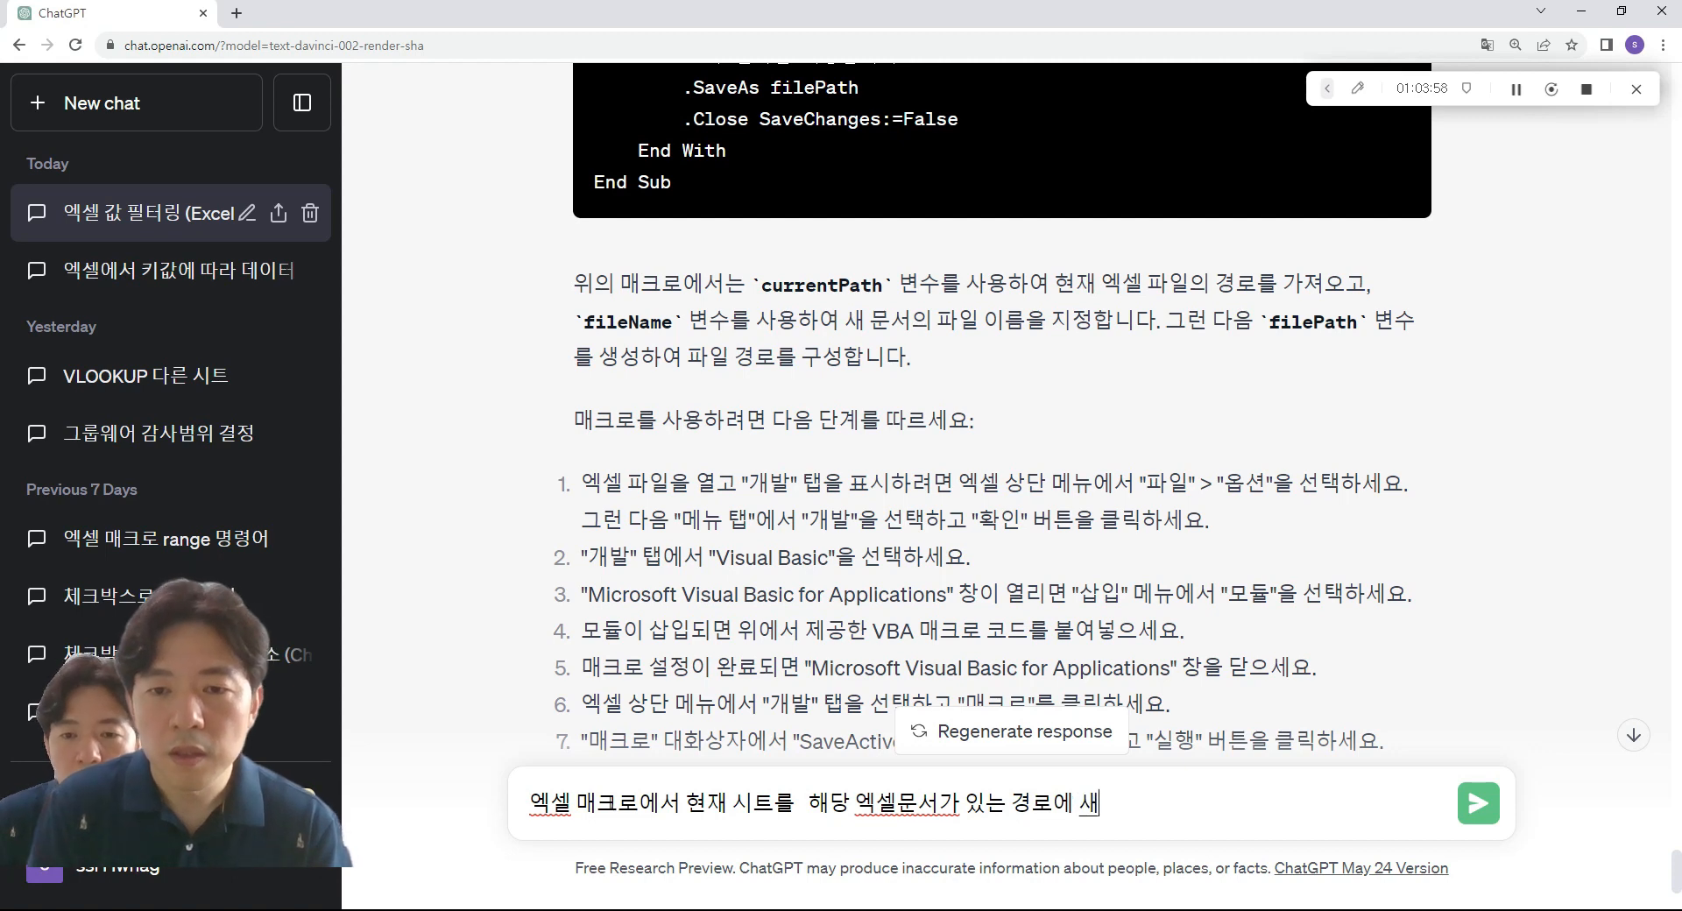
type("문설로")
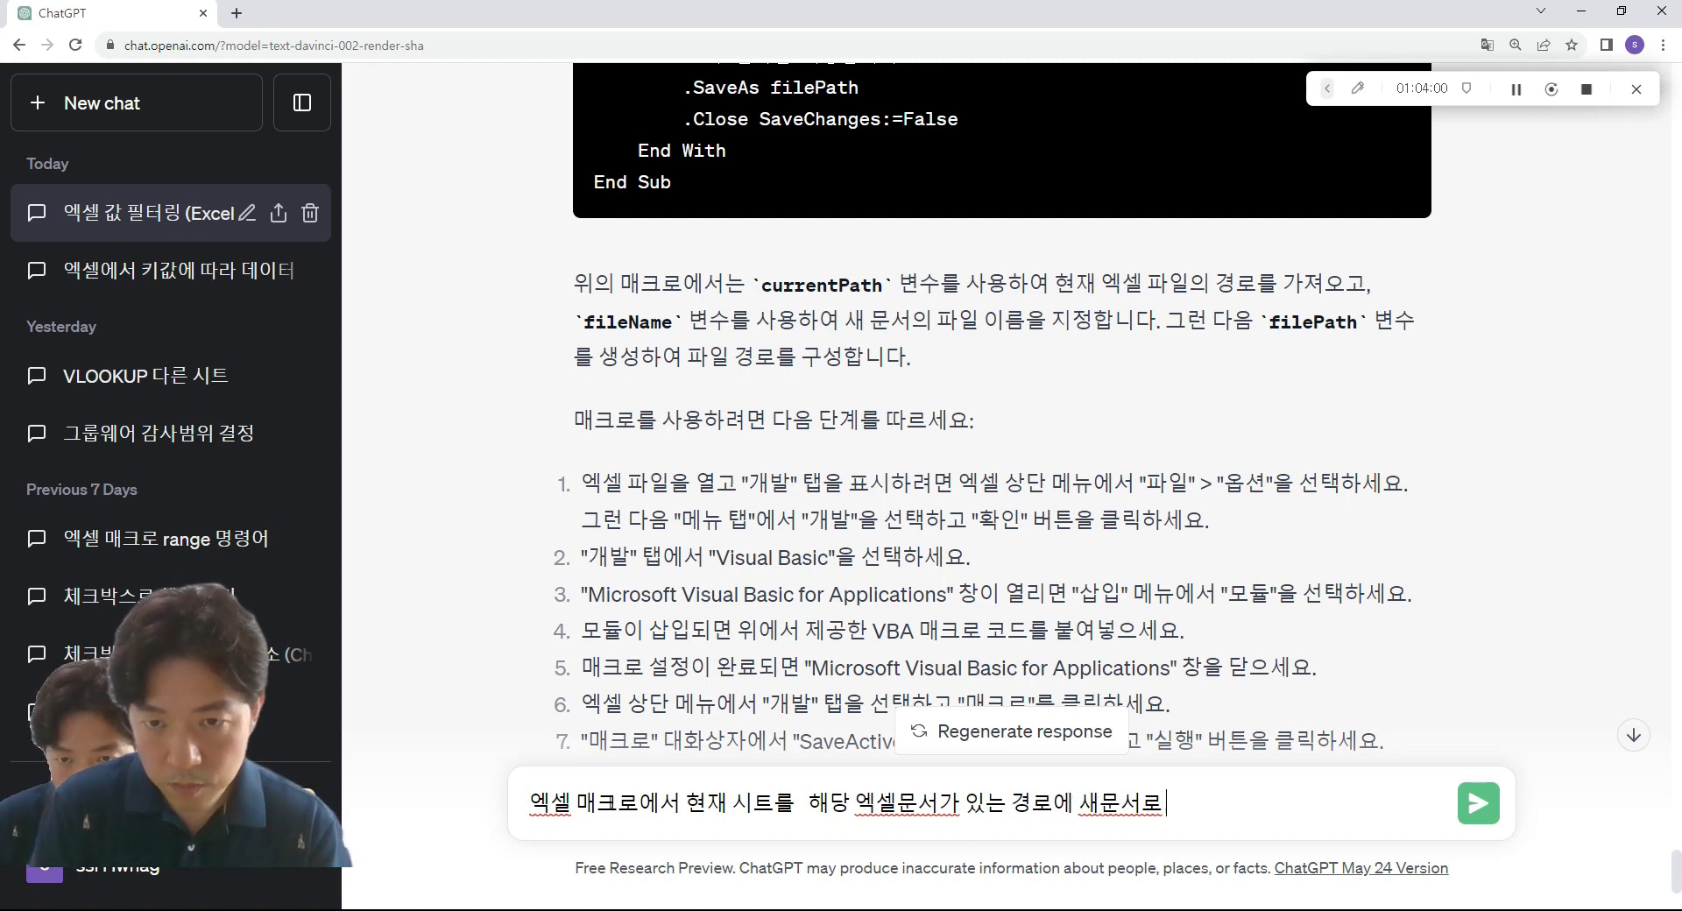
type(" 저장하")
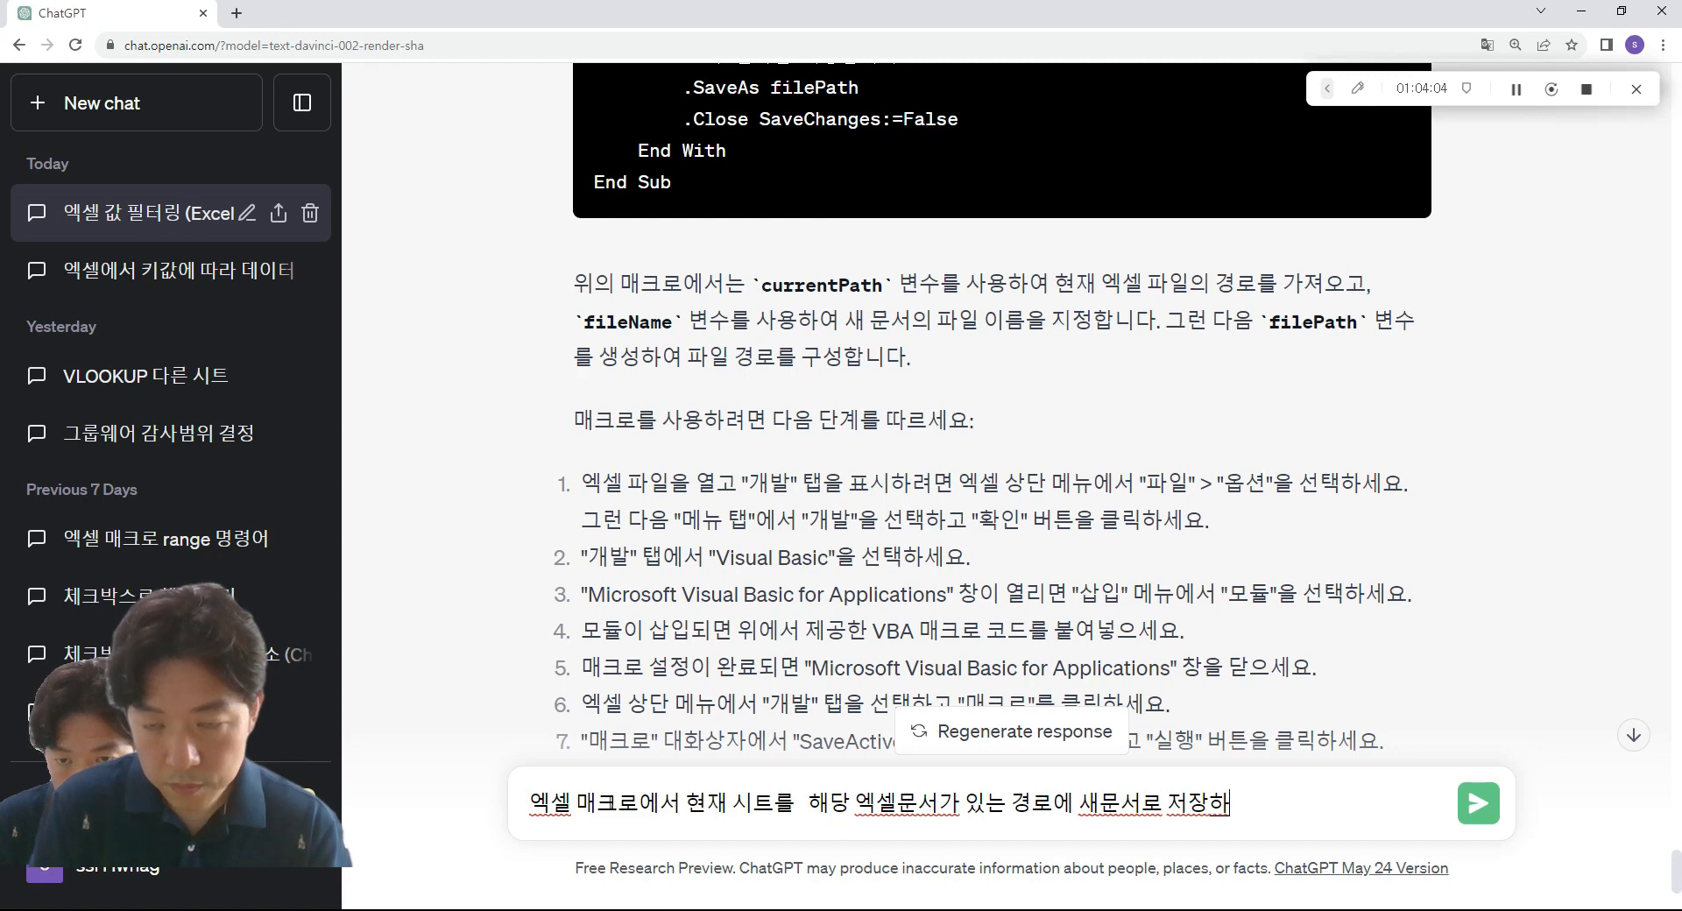
key("BackSpace")
key("BackSpace")
key("BackSpace")
key("BackSpace")
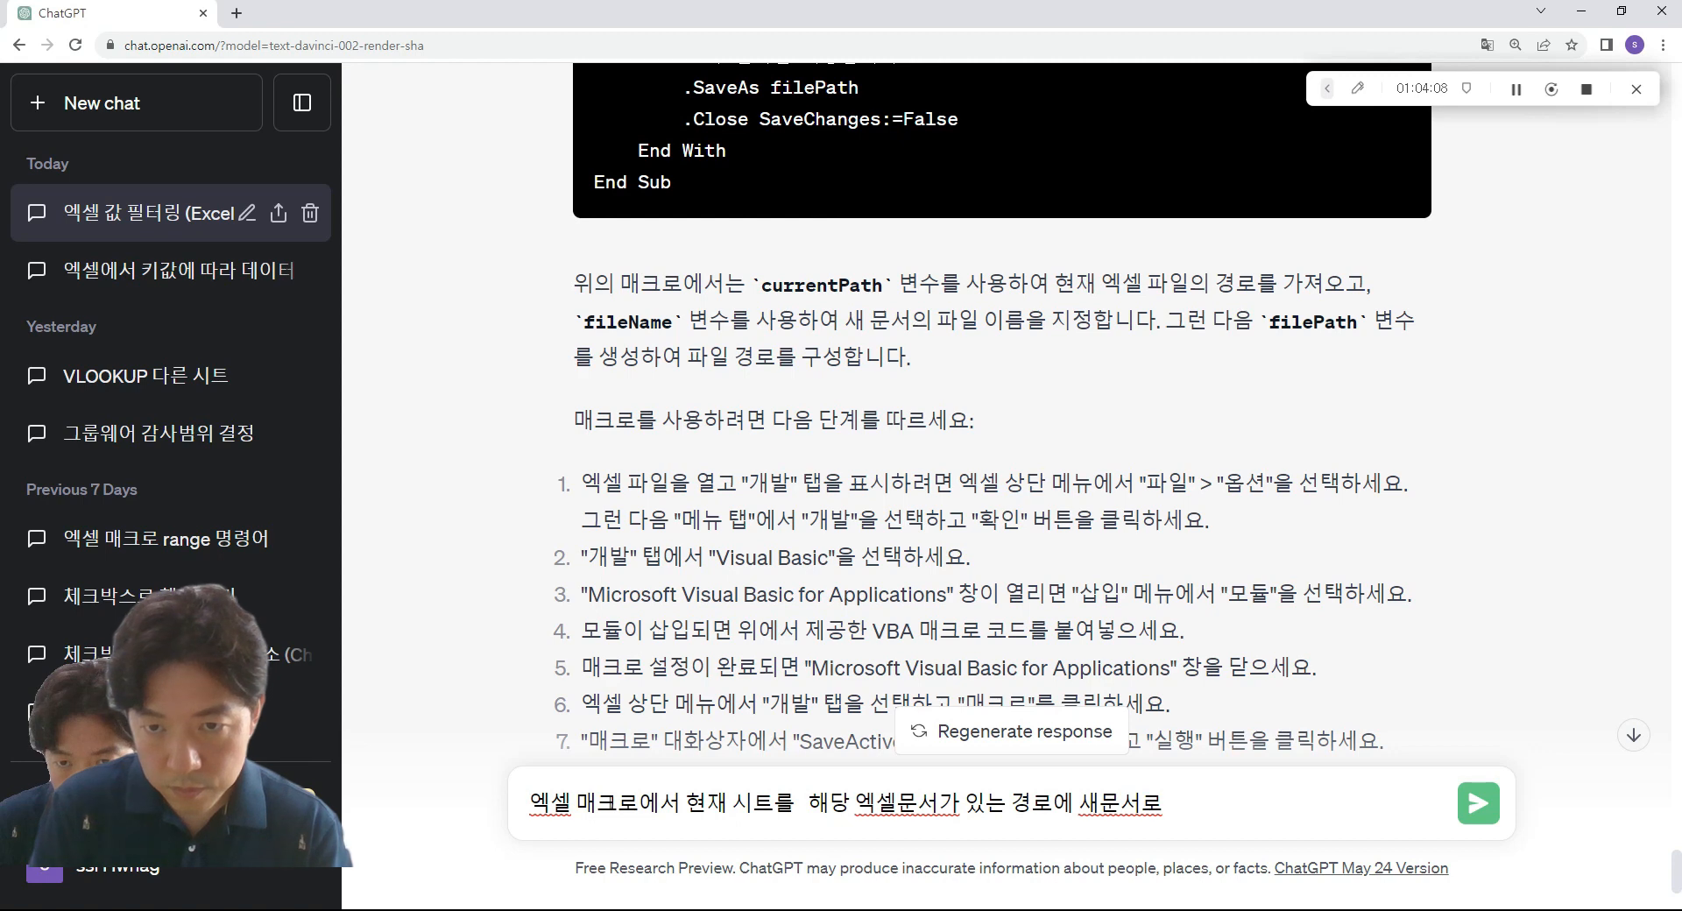
type("저장하")
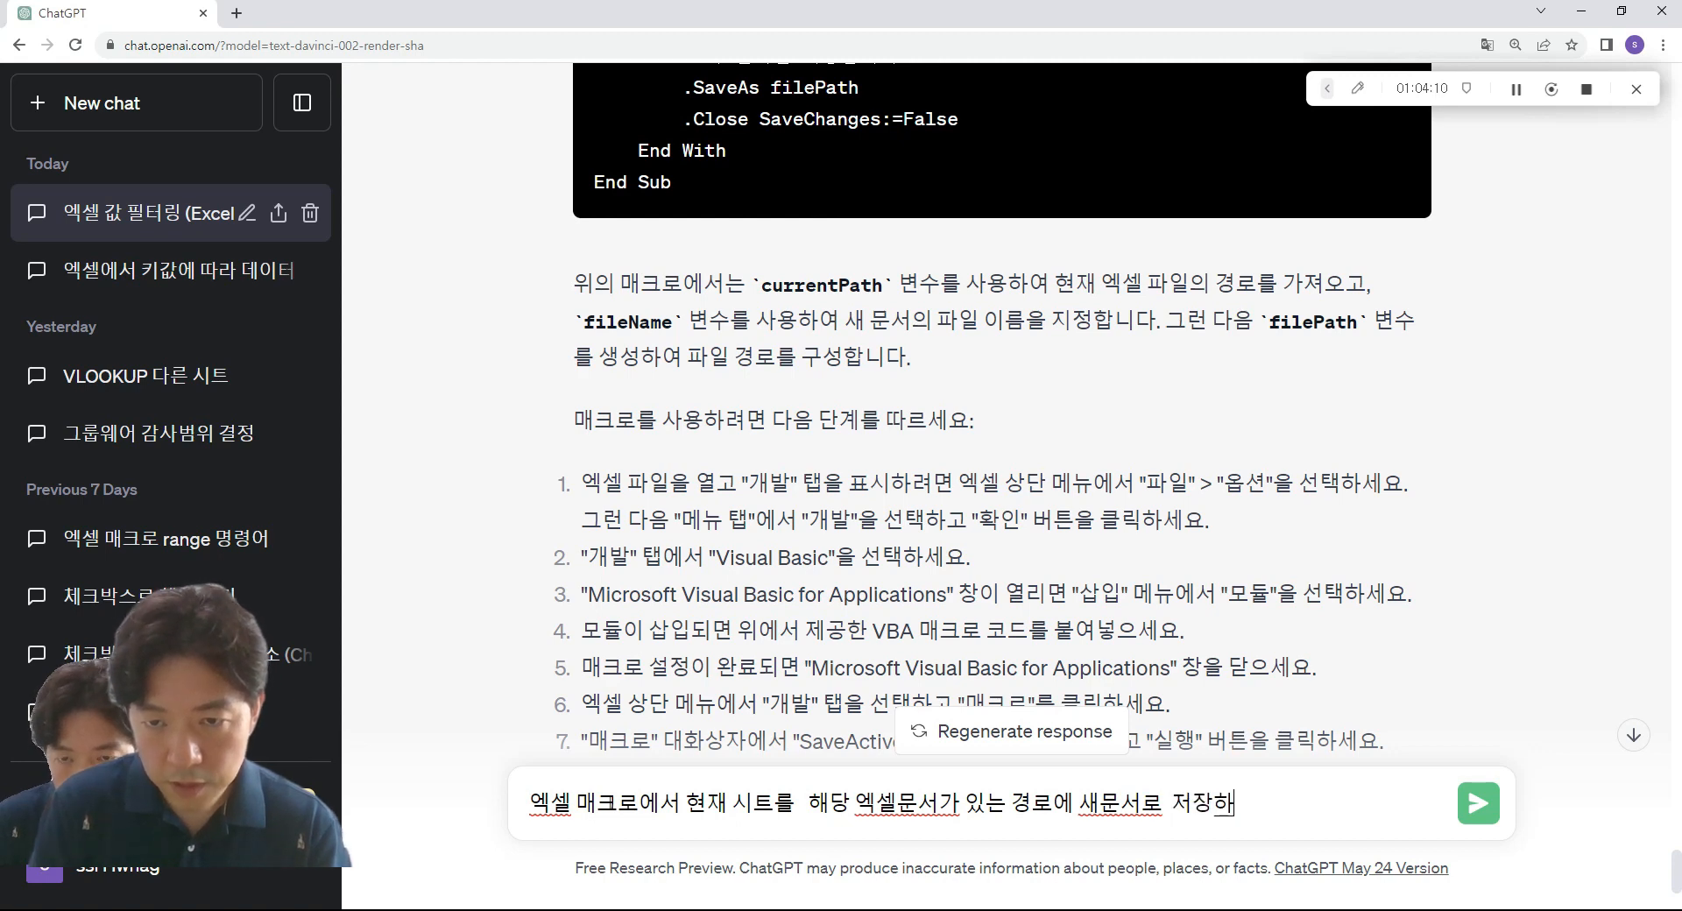
type("는 명령어를 알려줘")
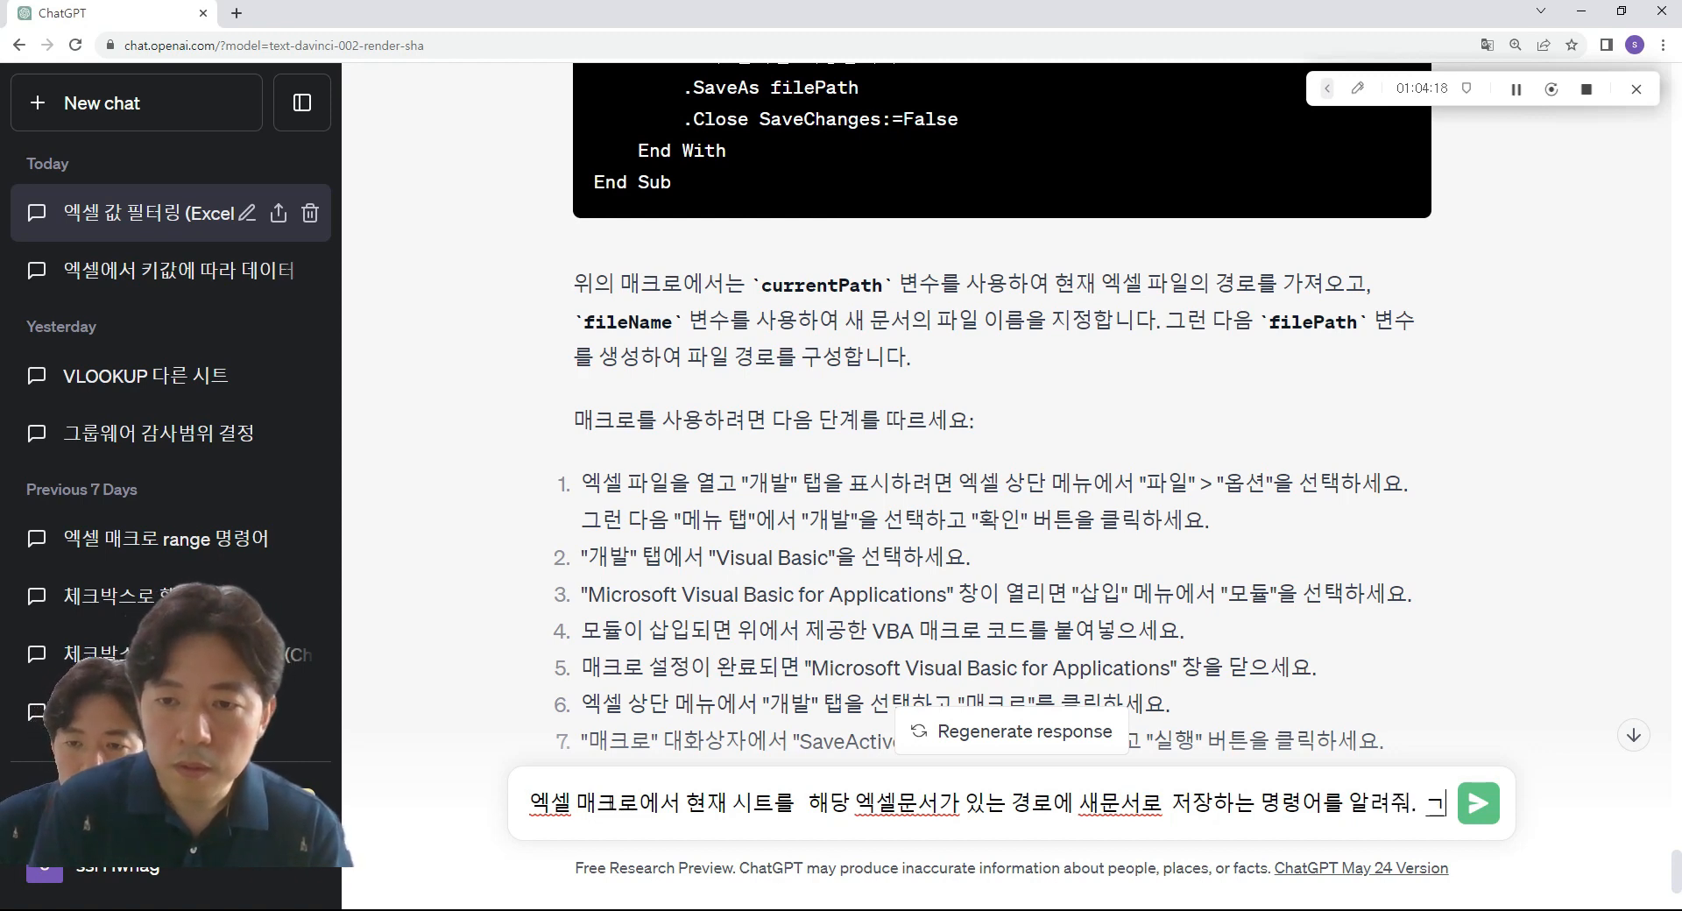
- Add the request "그런데 현재시트이름으로 저장 부탁해." to the question and send it
type(". ㄱ")
key("BackSpace")
type("그런데")
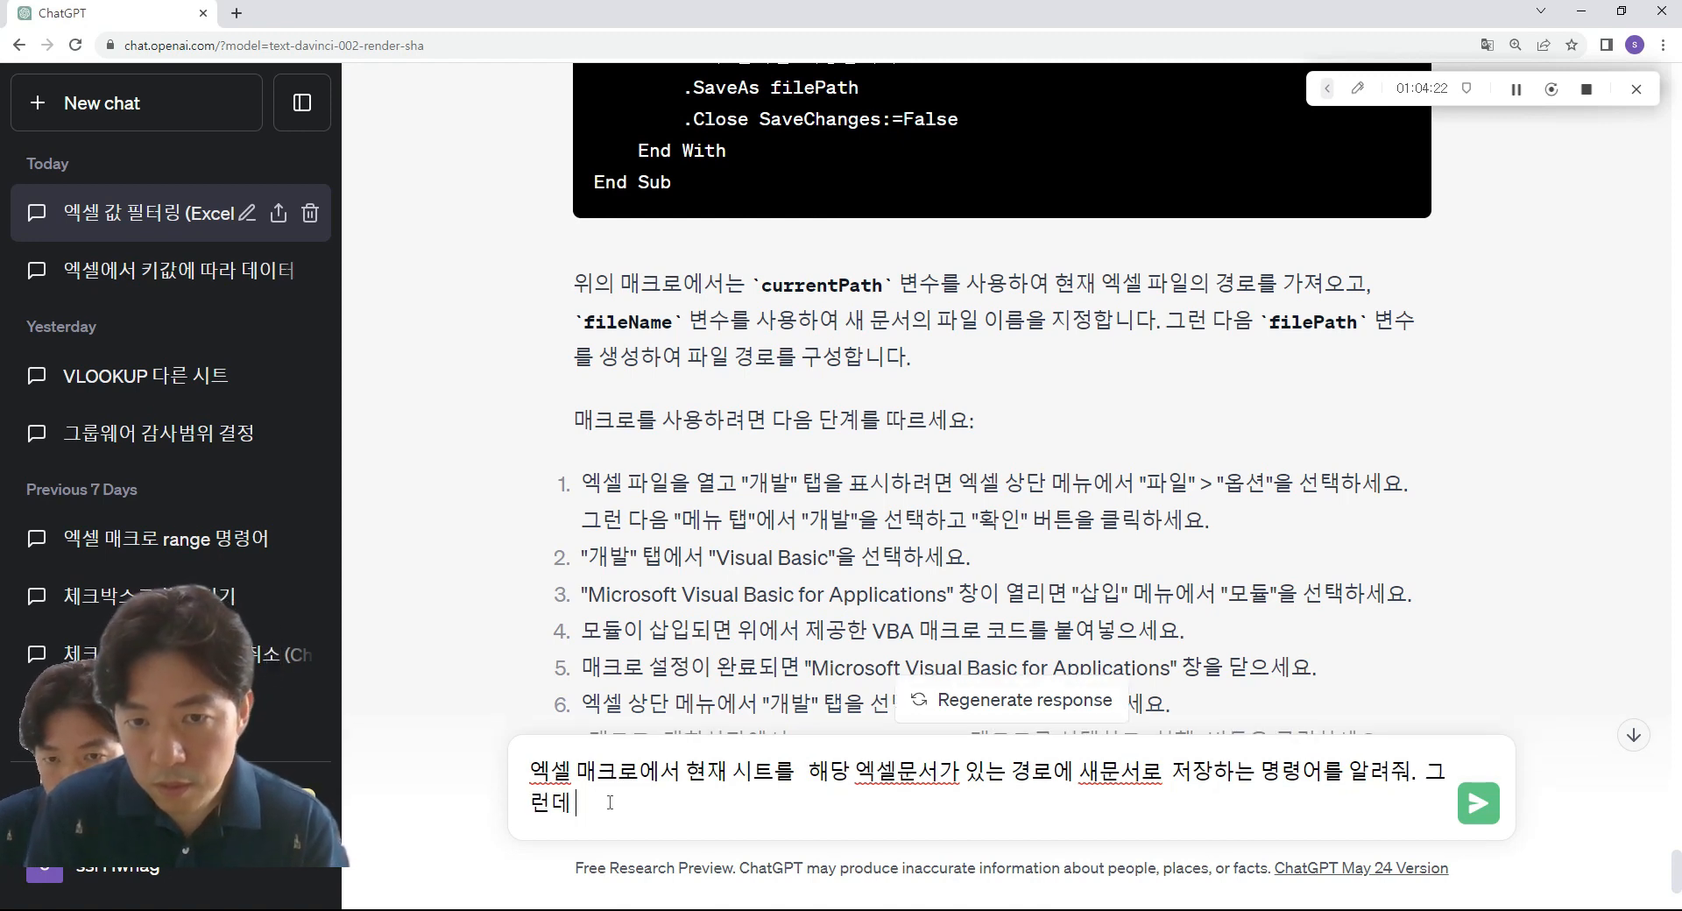
type(" 혀재시트이므로")
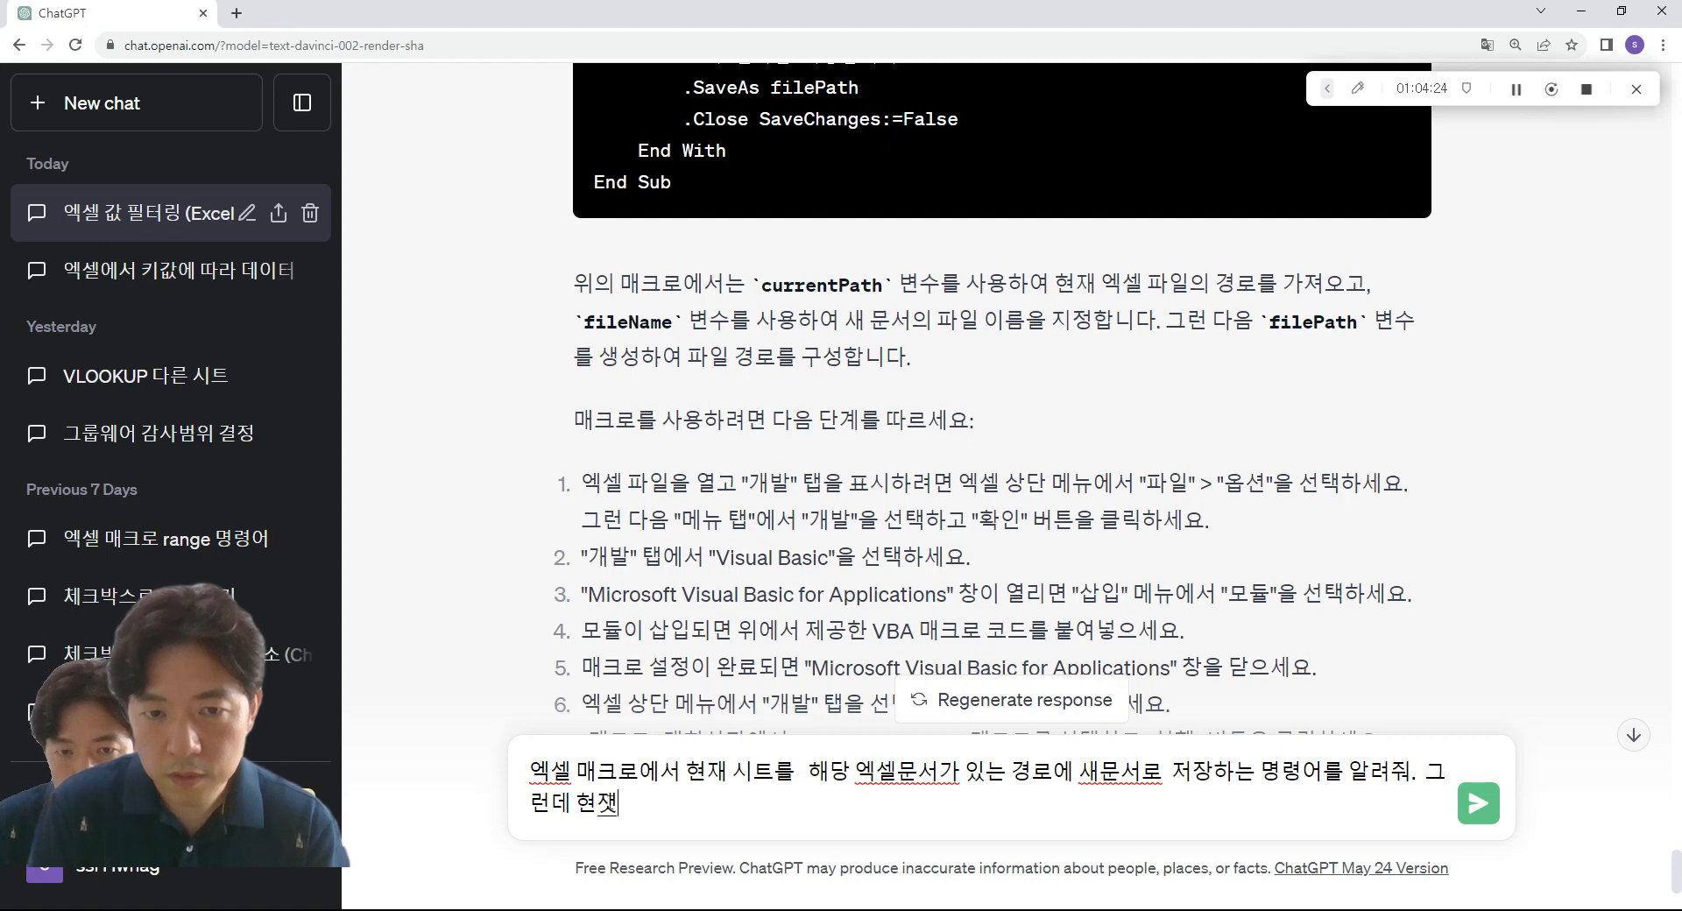
key("BackSpace")
key("BackSpace")
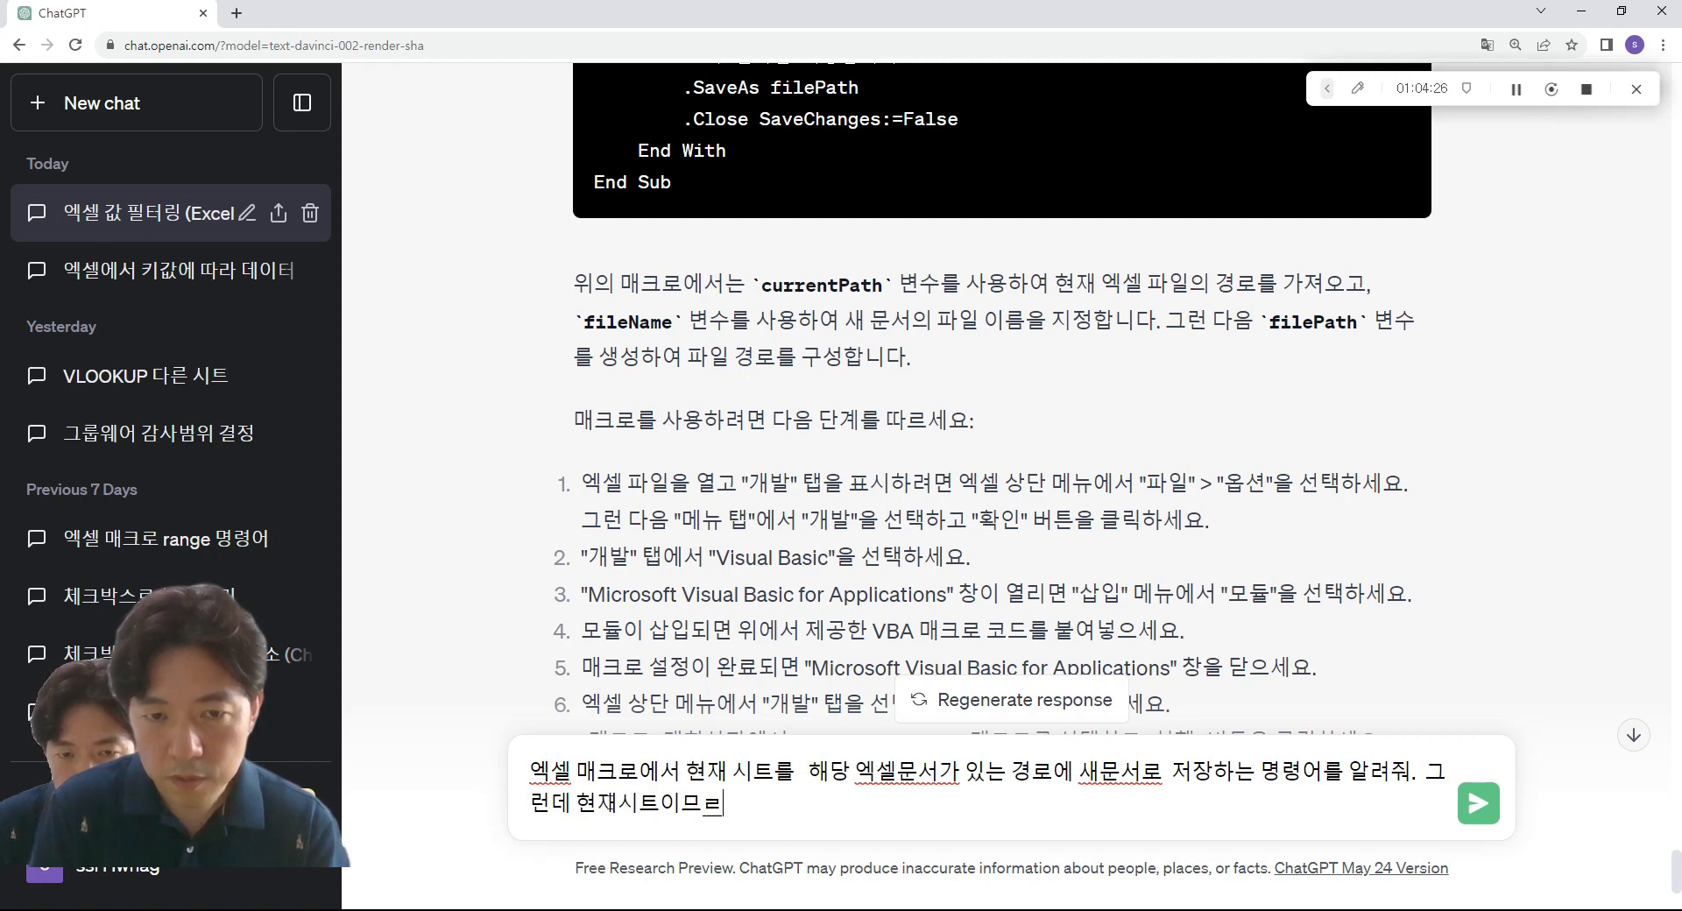
type("름으로 ")
type("저장 부탁ㅎ")
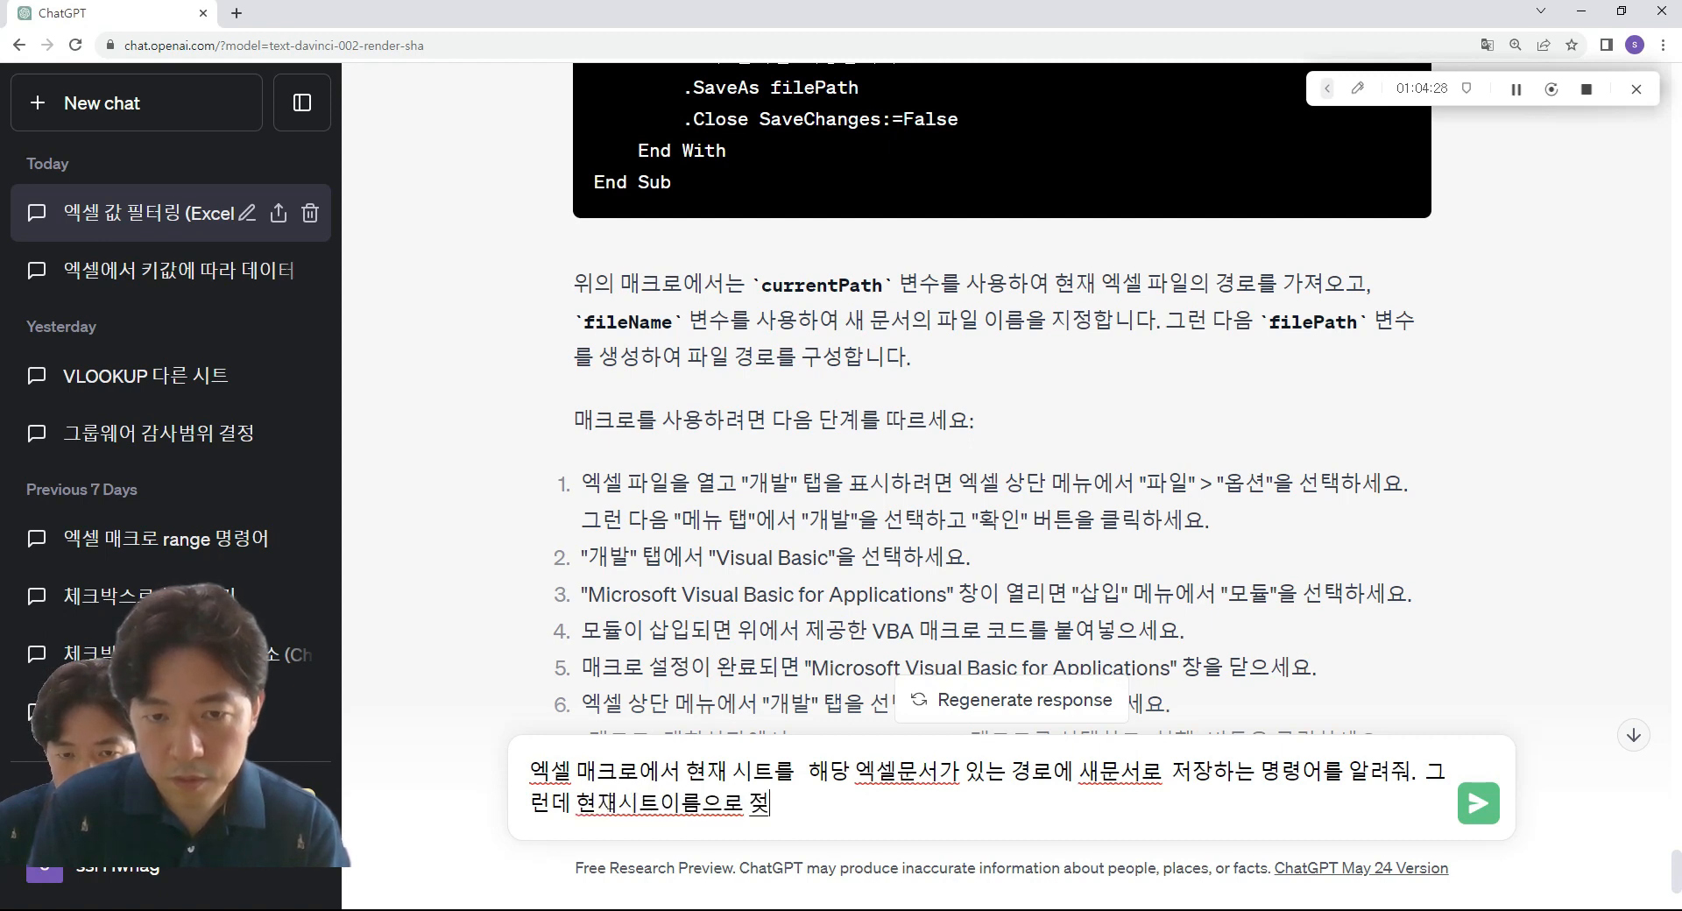
type("ㅐ.")
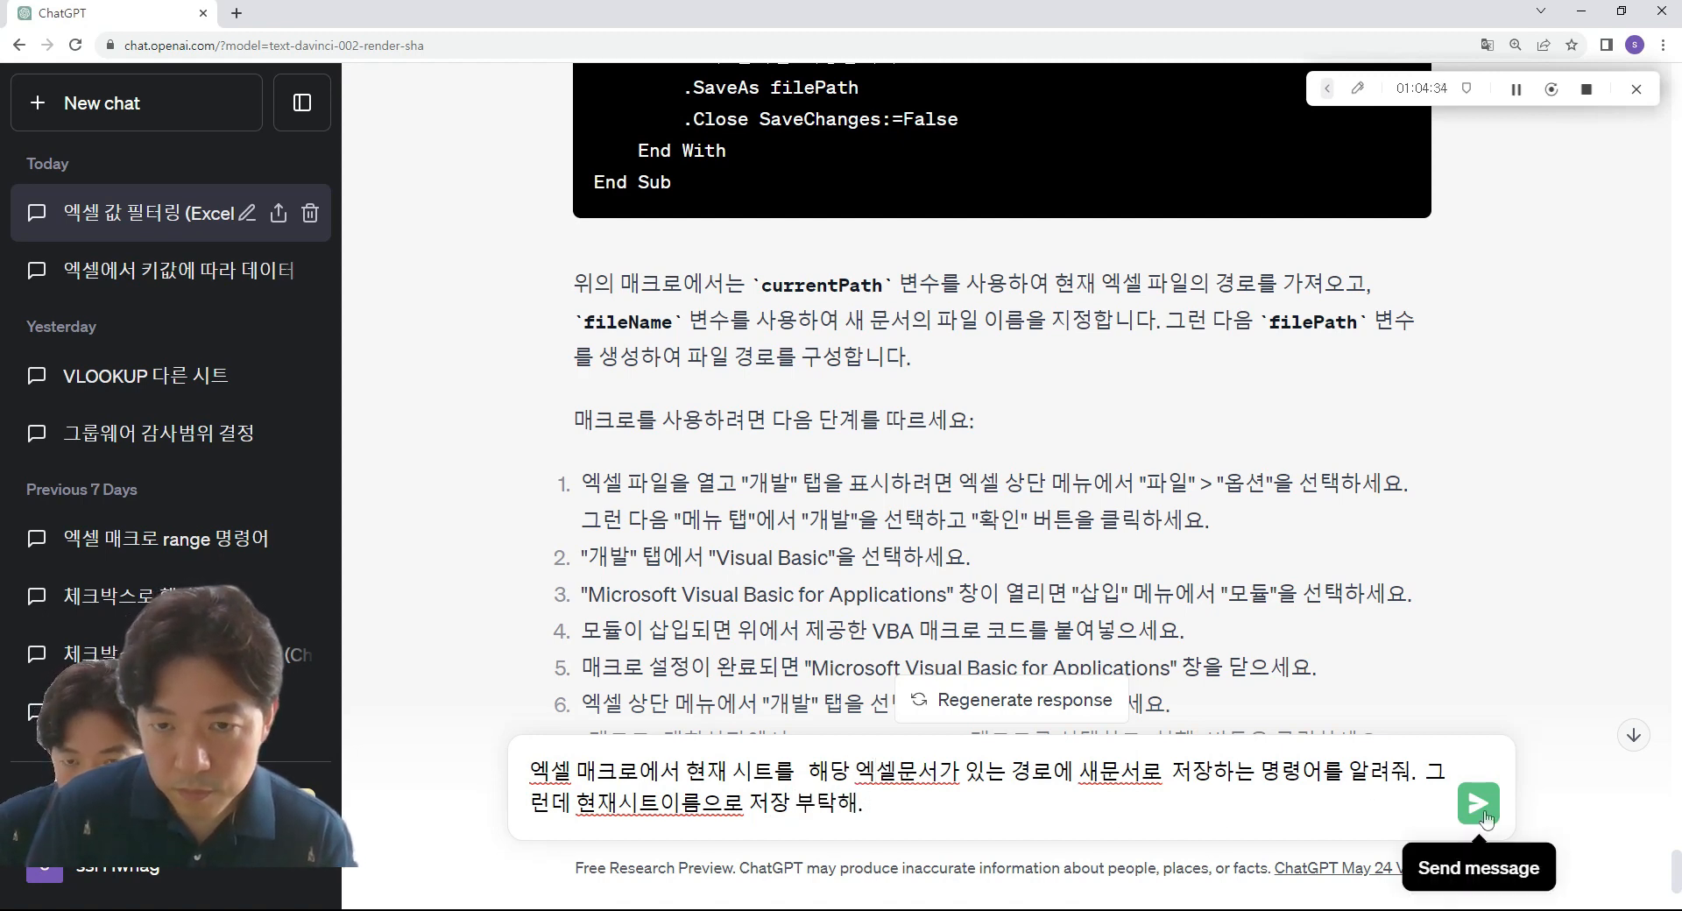
key("Return")
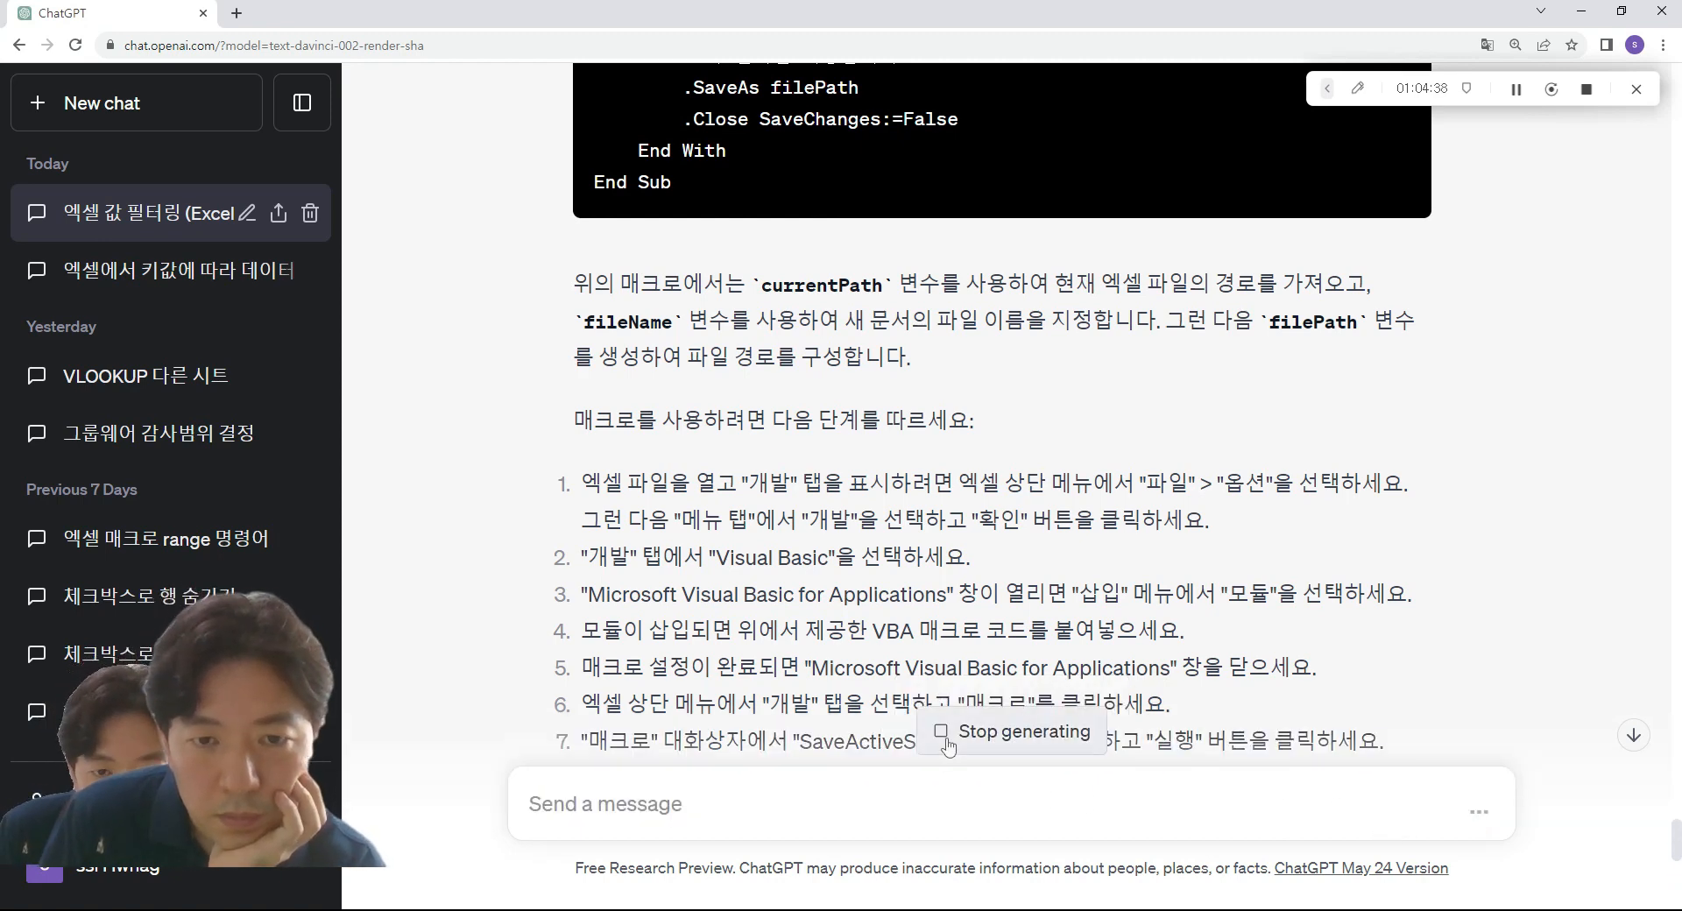
- Copy the body of the generated SaveActiveSheet code, from Dim filePath As String through End With
scroll(1161, 634, "down", 5)
scroll(1161, 634, "down", 4)
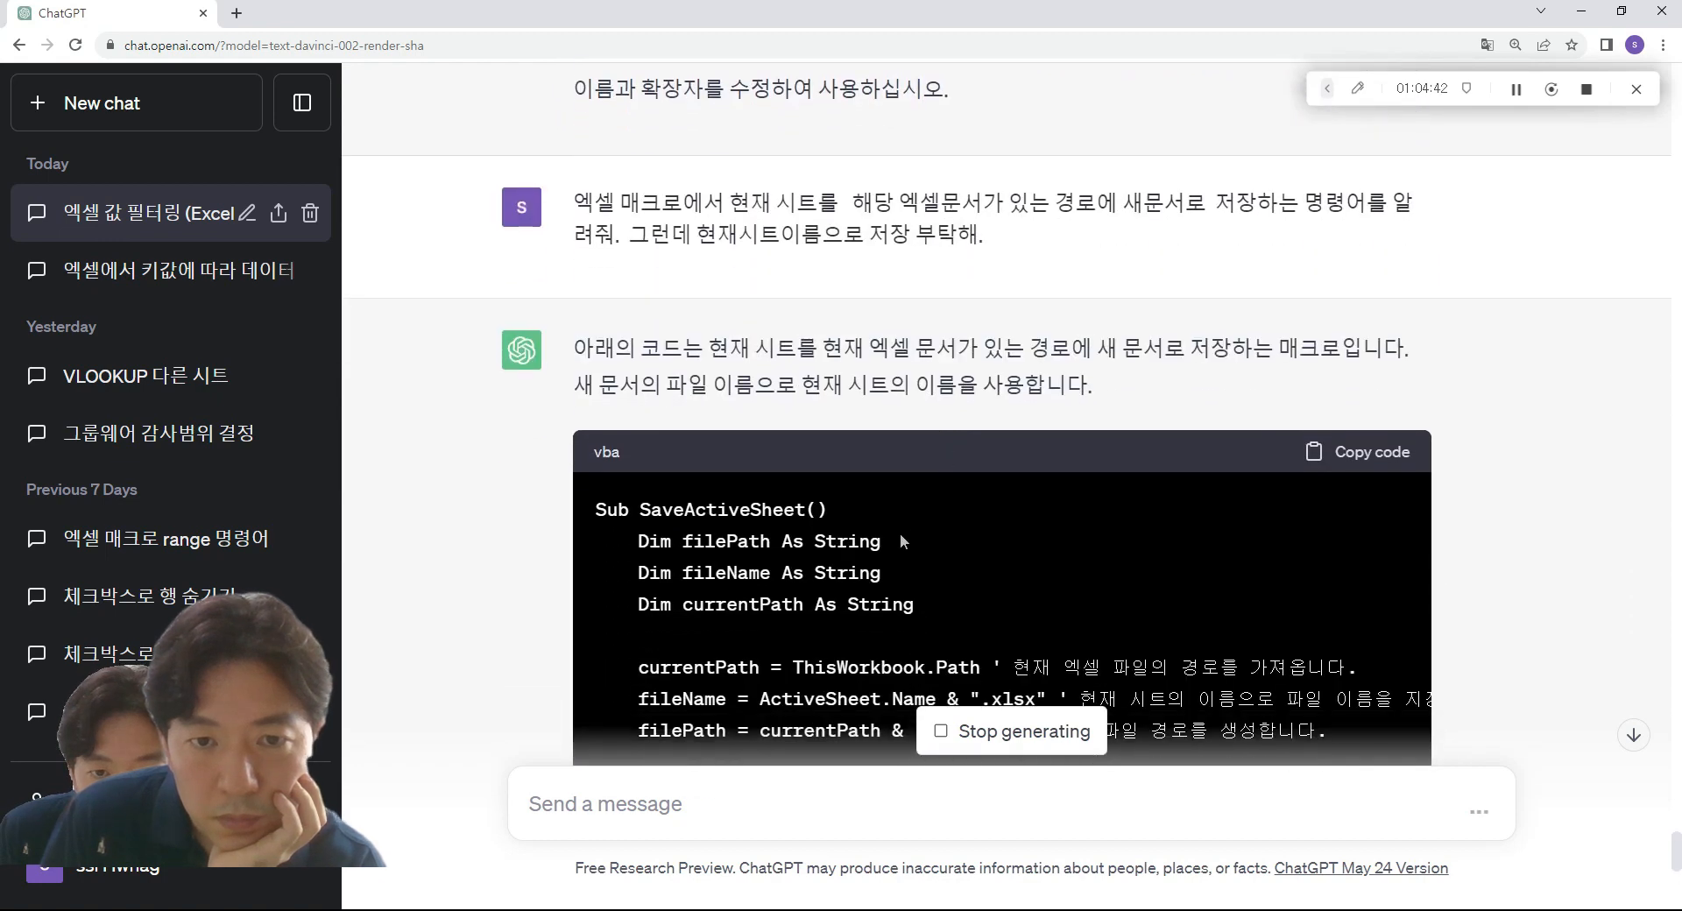
scroll(900, 532, "down", 2)
scroll(967, 566, "down", 1)
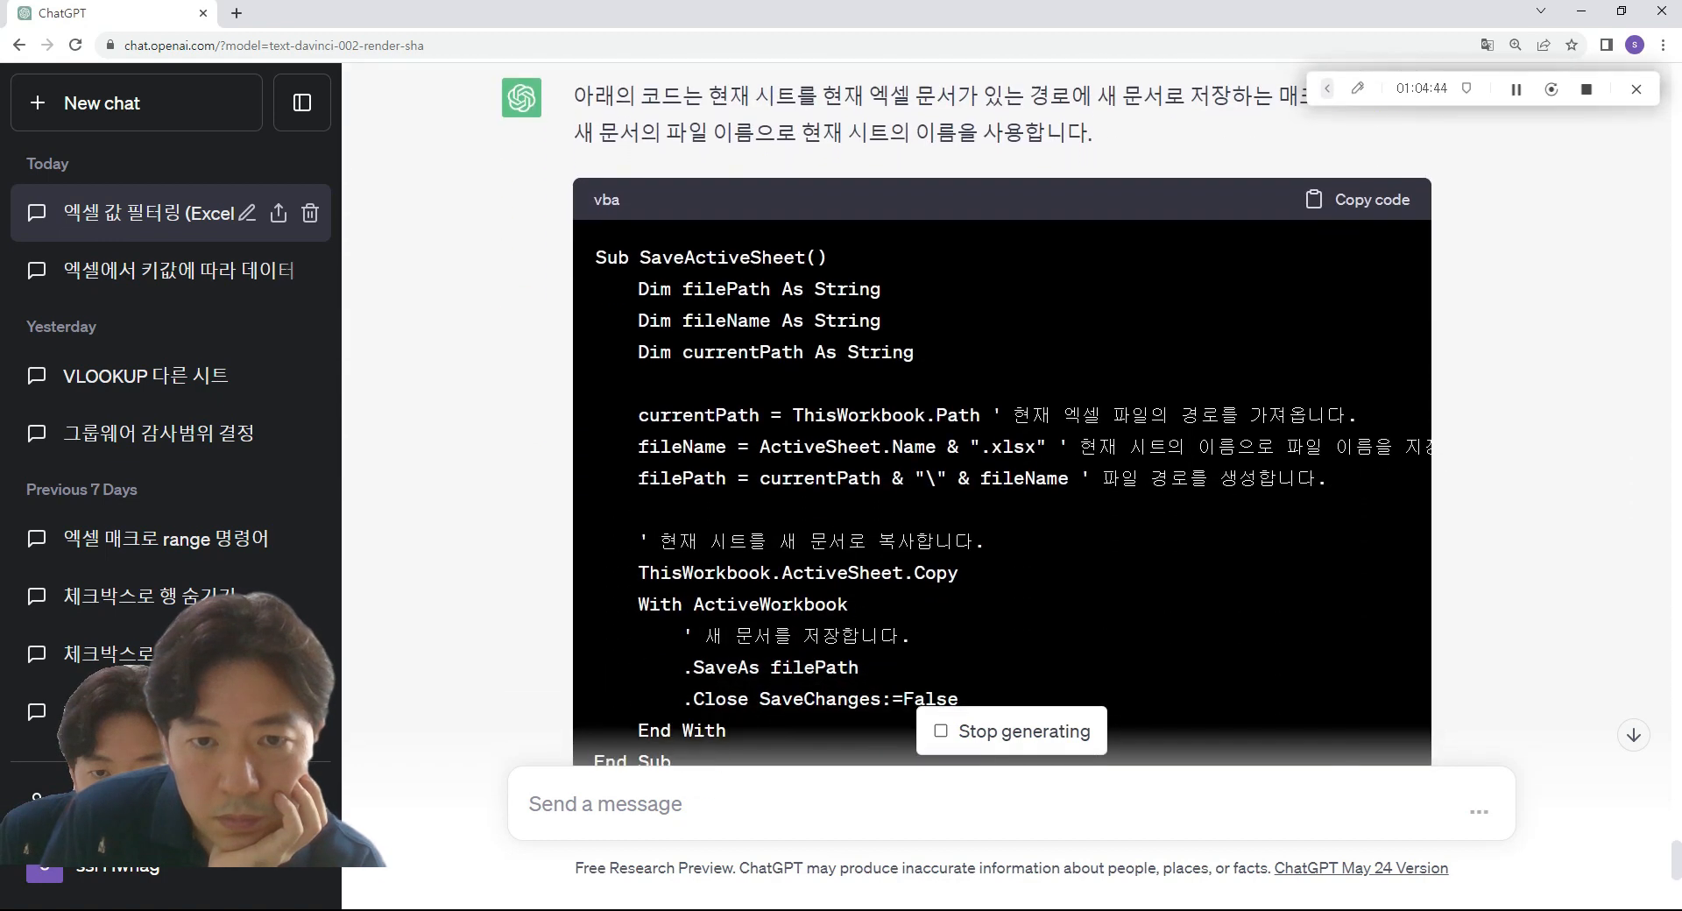
scroll(962, 564, "down", 1)
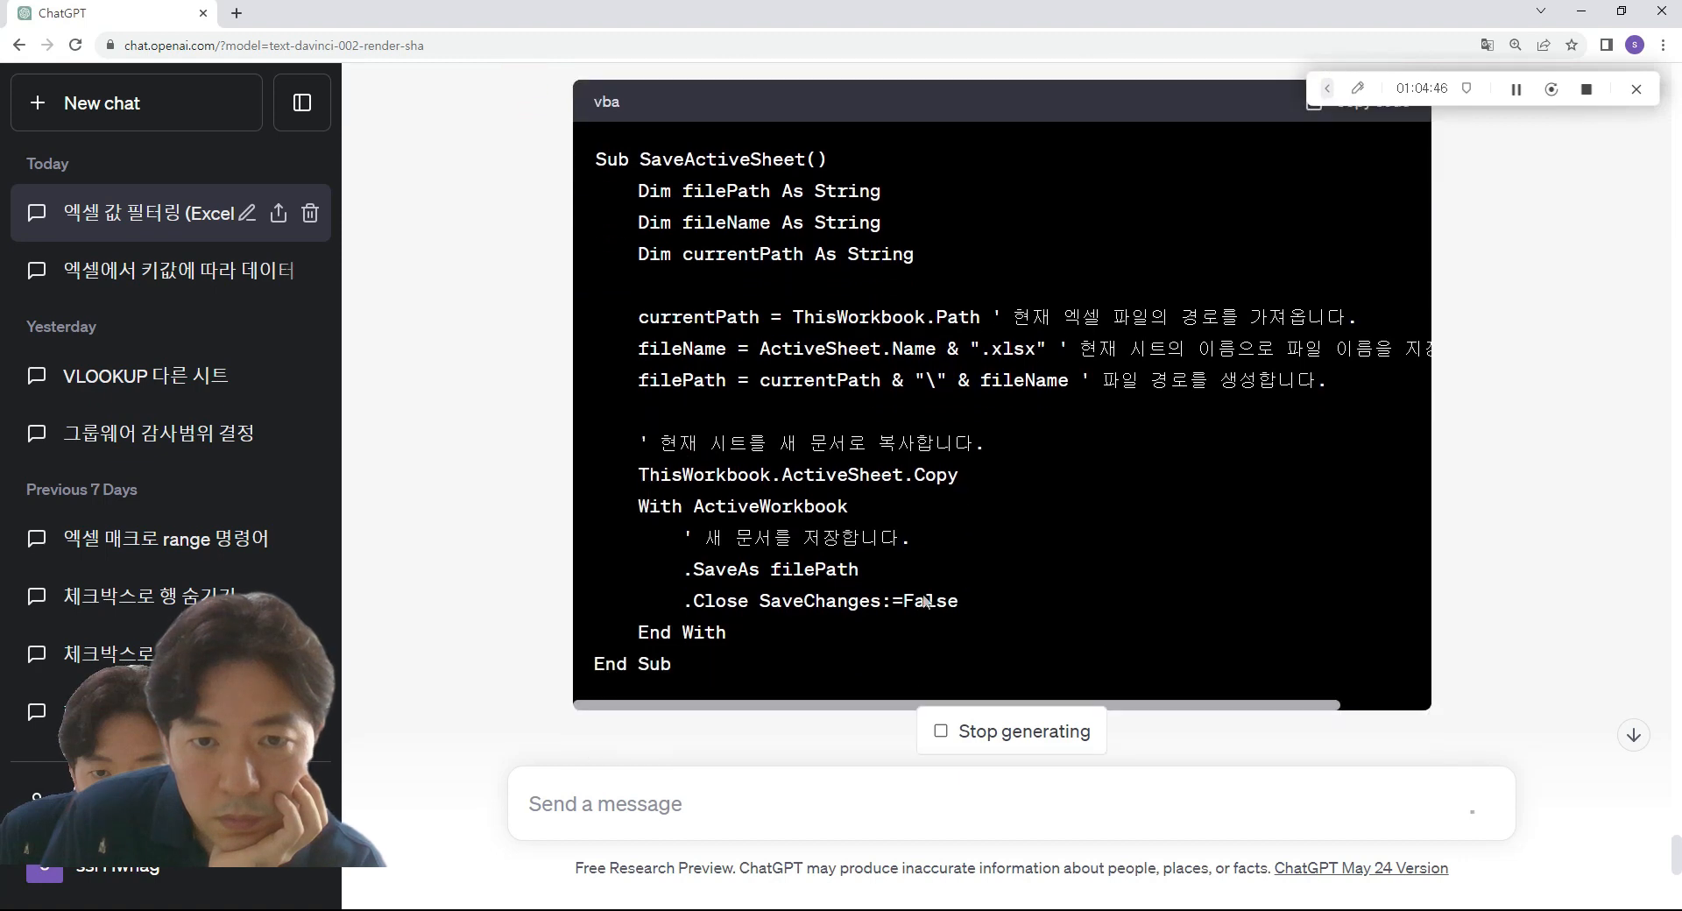
left_click_drag(765, 645, 574, 194)
key("ctrl+c")
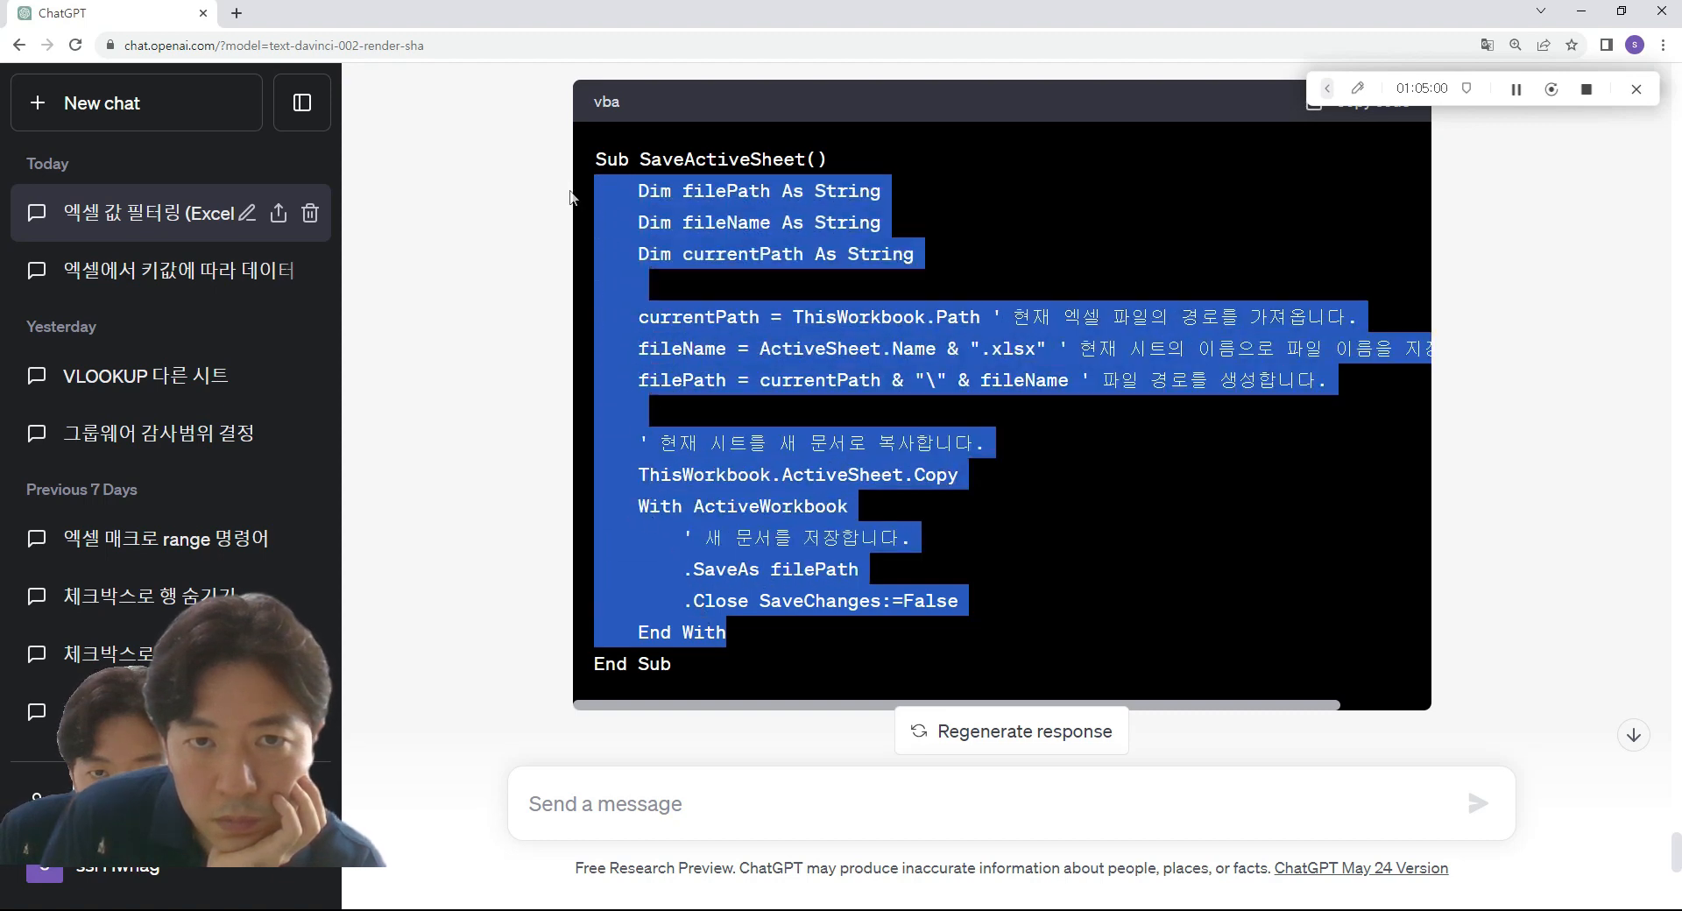
- Switch to the VBA editor and paste the copied save code into PLC_9320_test, between the row and column deletion lines and Next
key("alt+Tab")
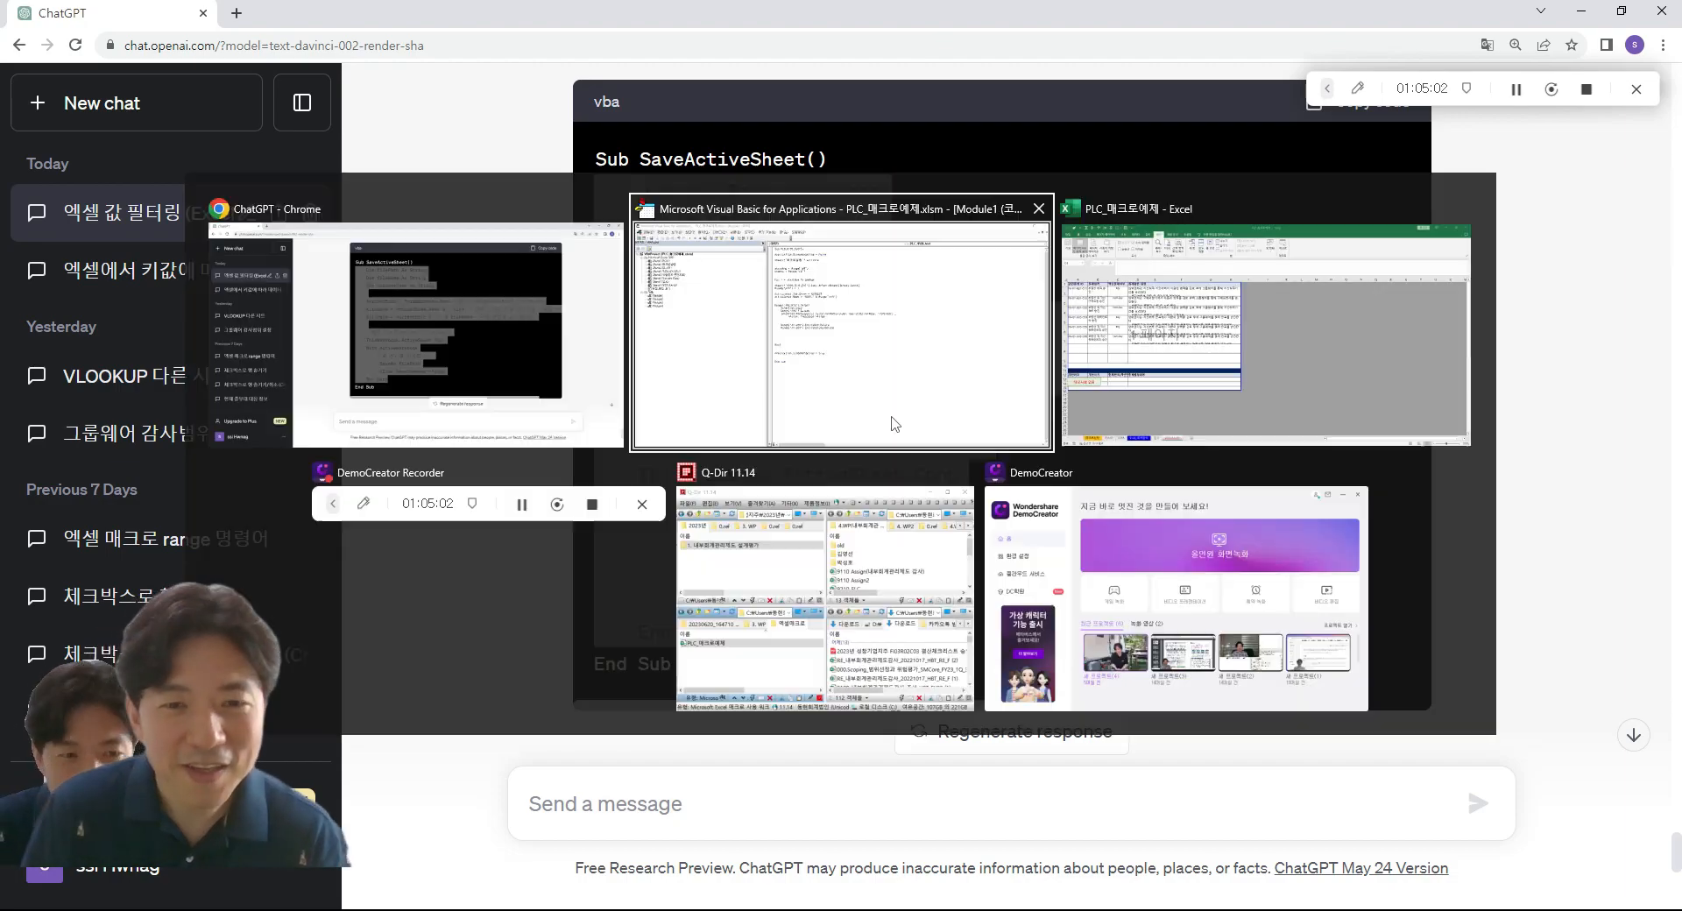
key("Return")
key("Return")
key("Return")
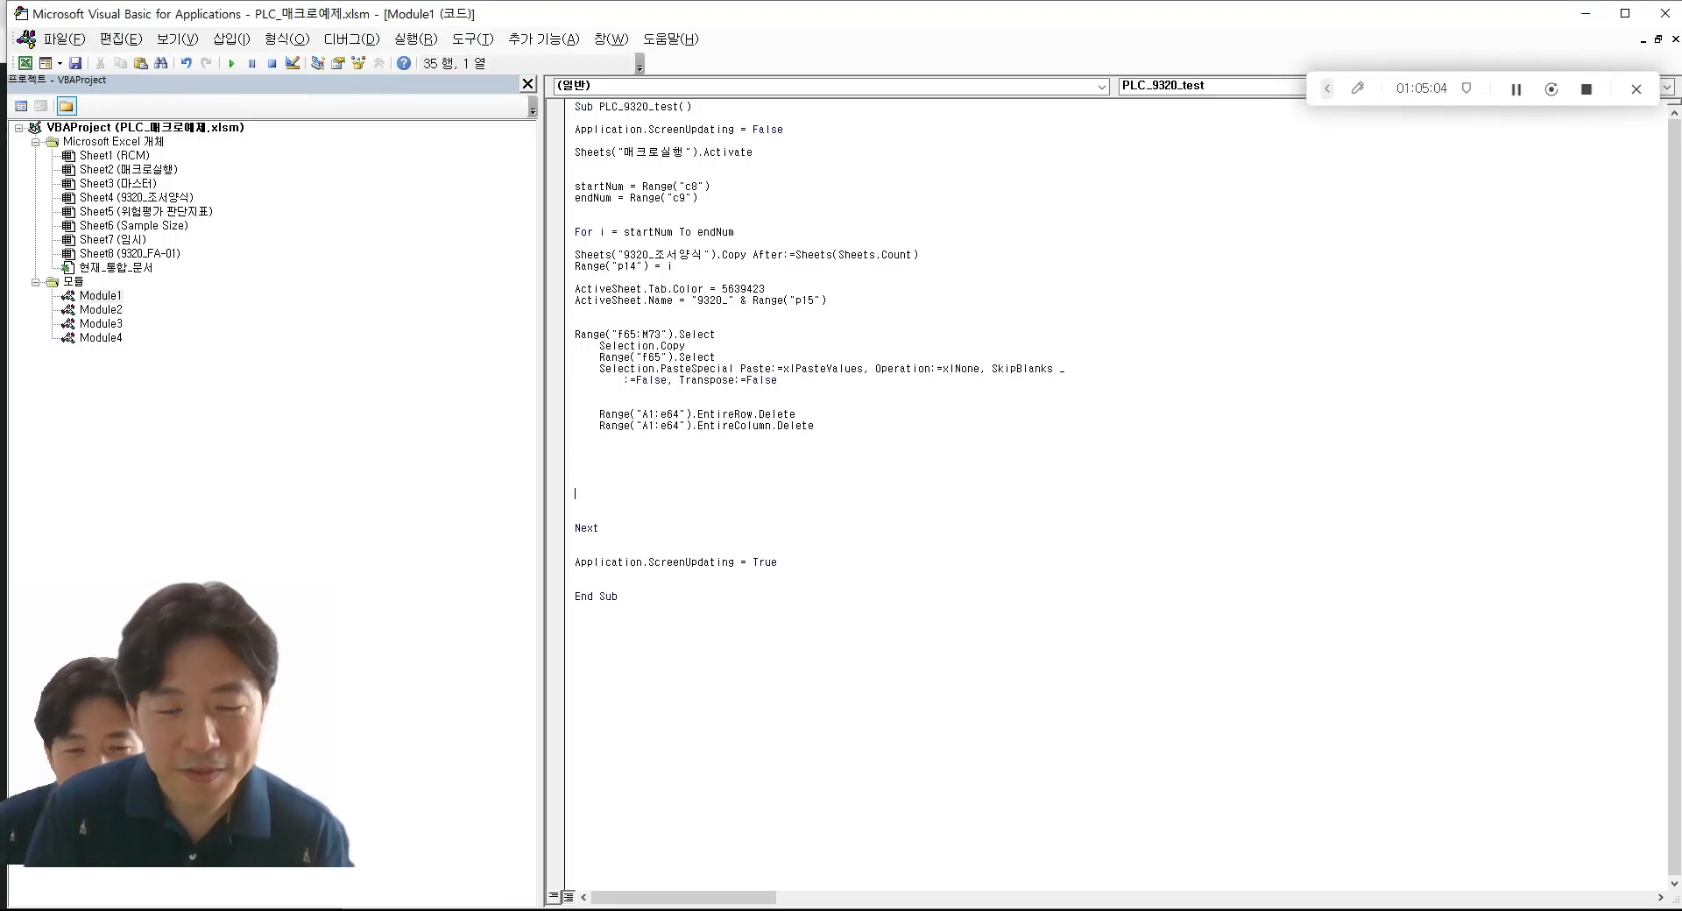
key("ctrl+v")
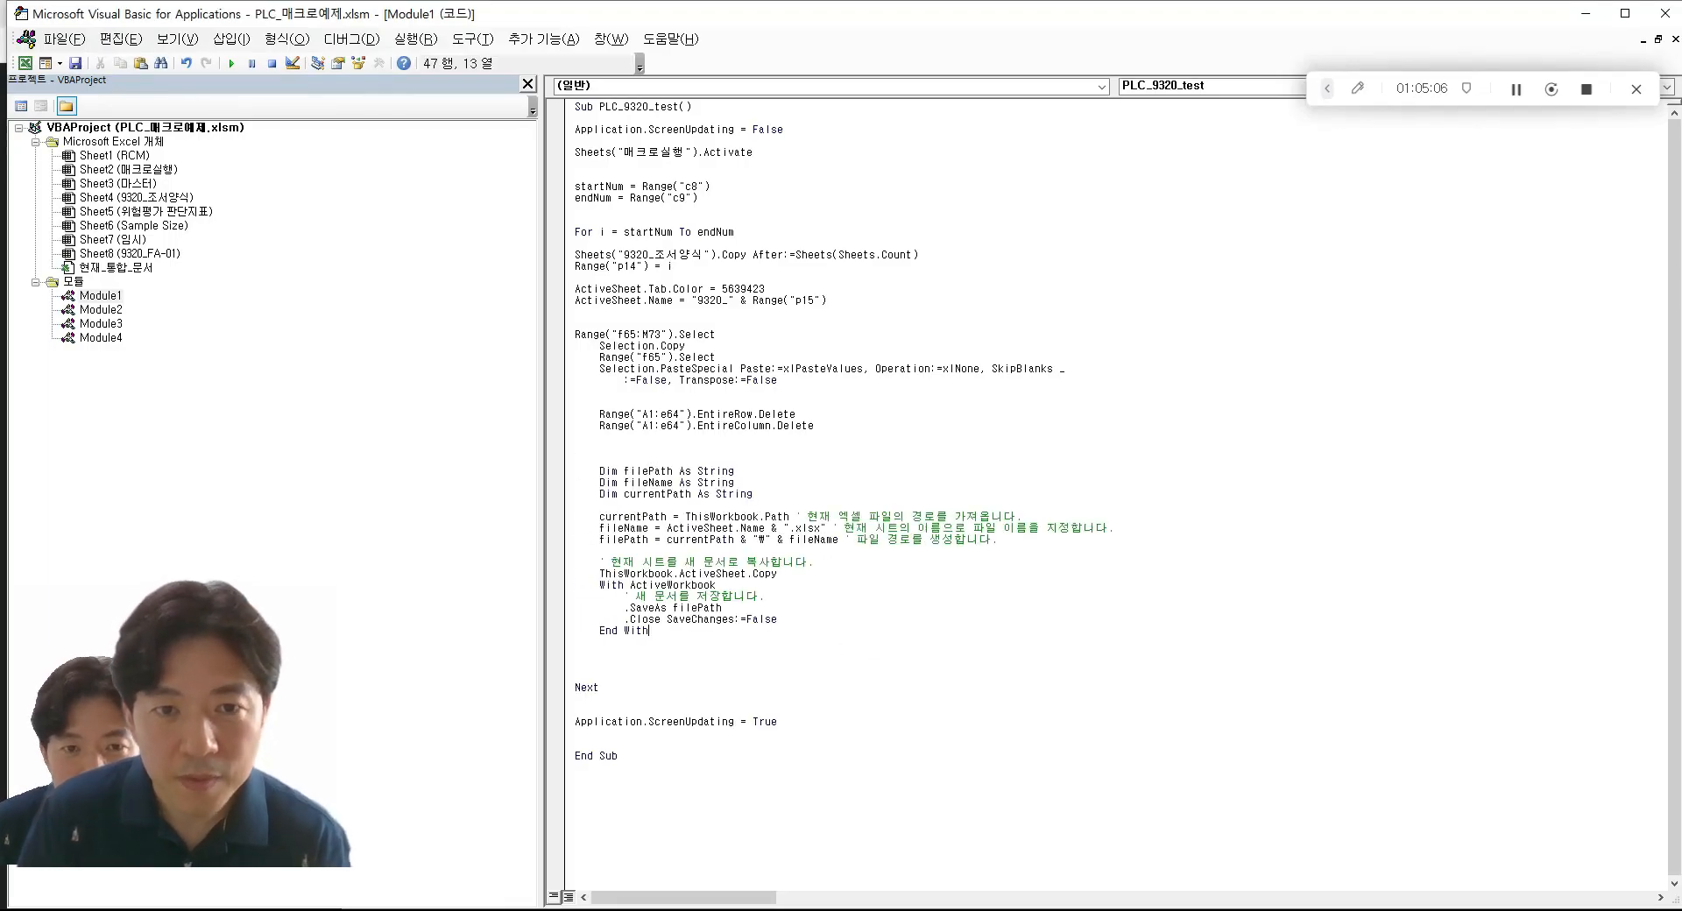
- Review the pasted code, checking the currentPath, fileName and filePath lines and the With ActiveWorkbook save block
left_click_drag(807, 516, 1077, 511)
left_click(1060, 529)
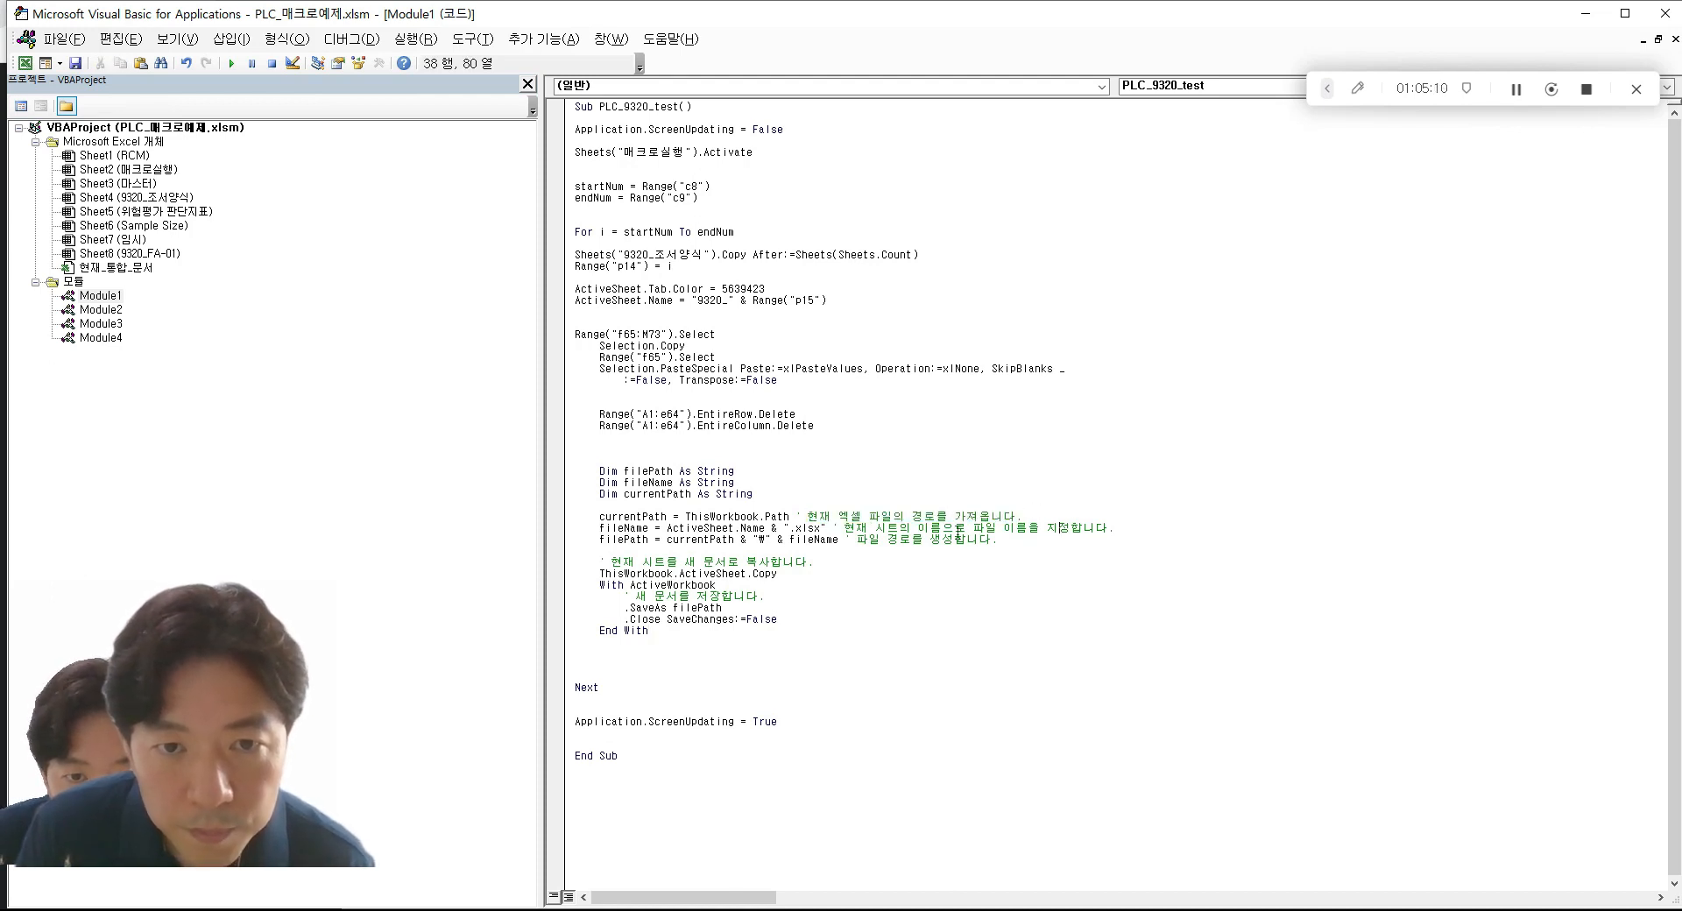
left_click_drag(663, 529, 748, 529)
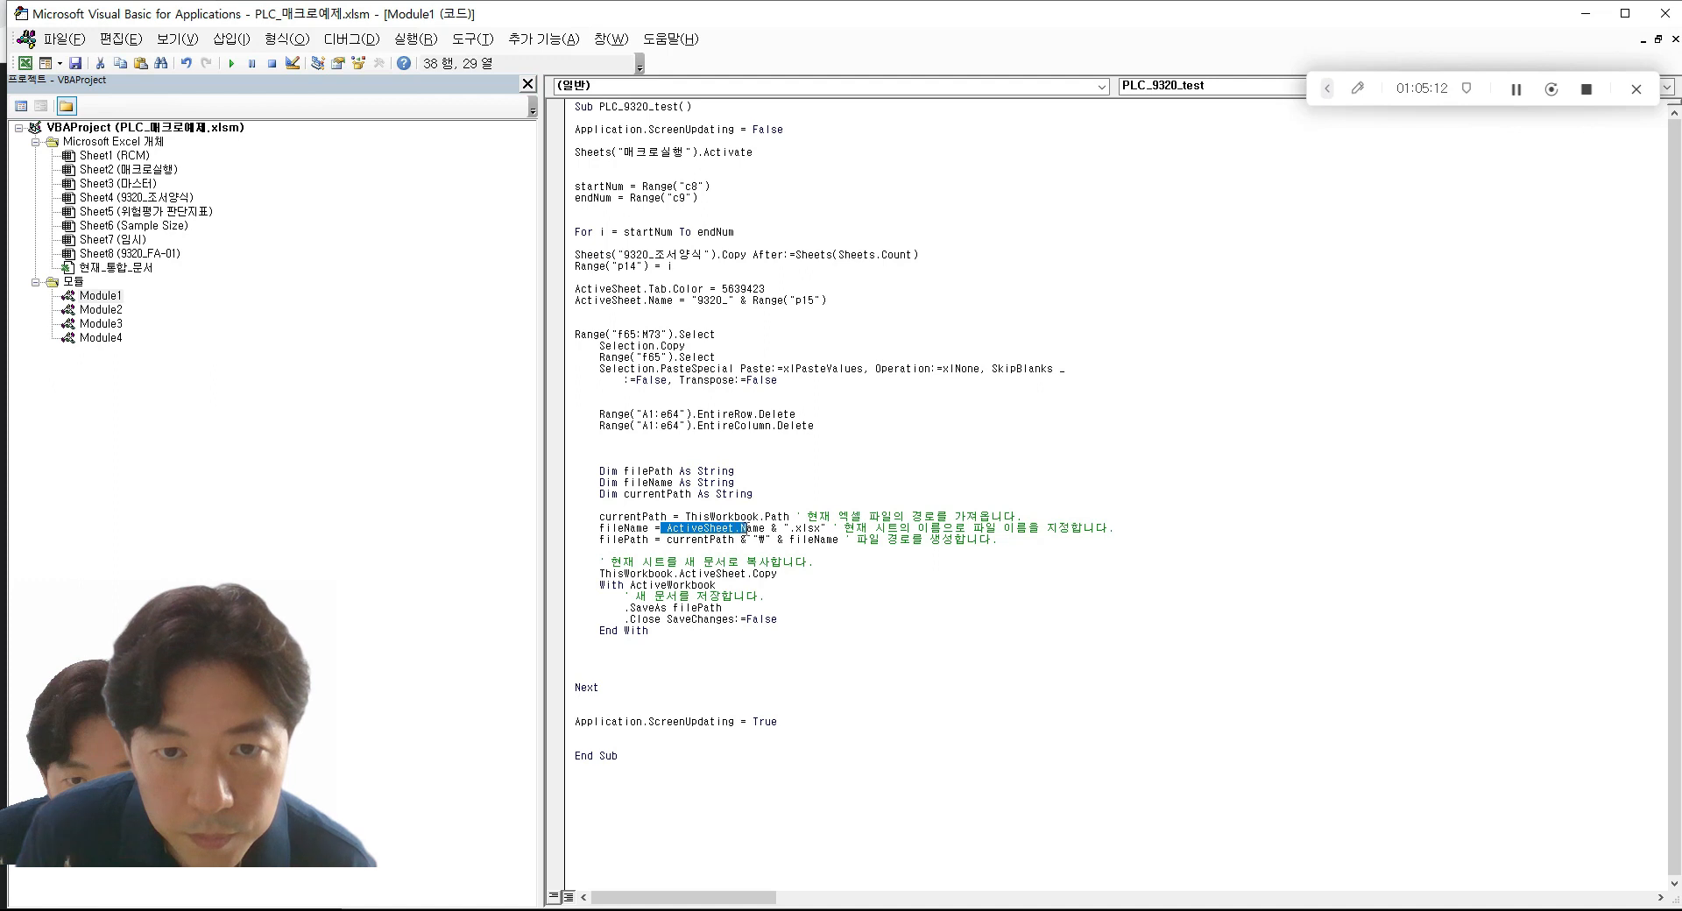
left_click(765, 529)
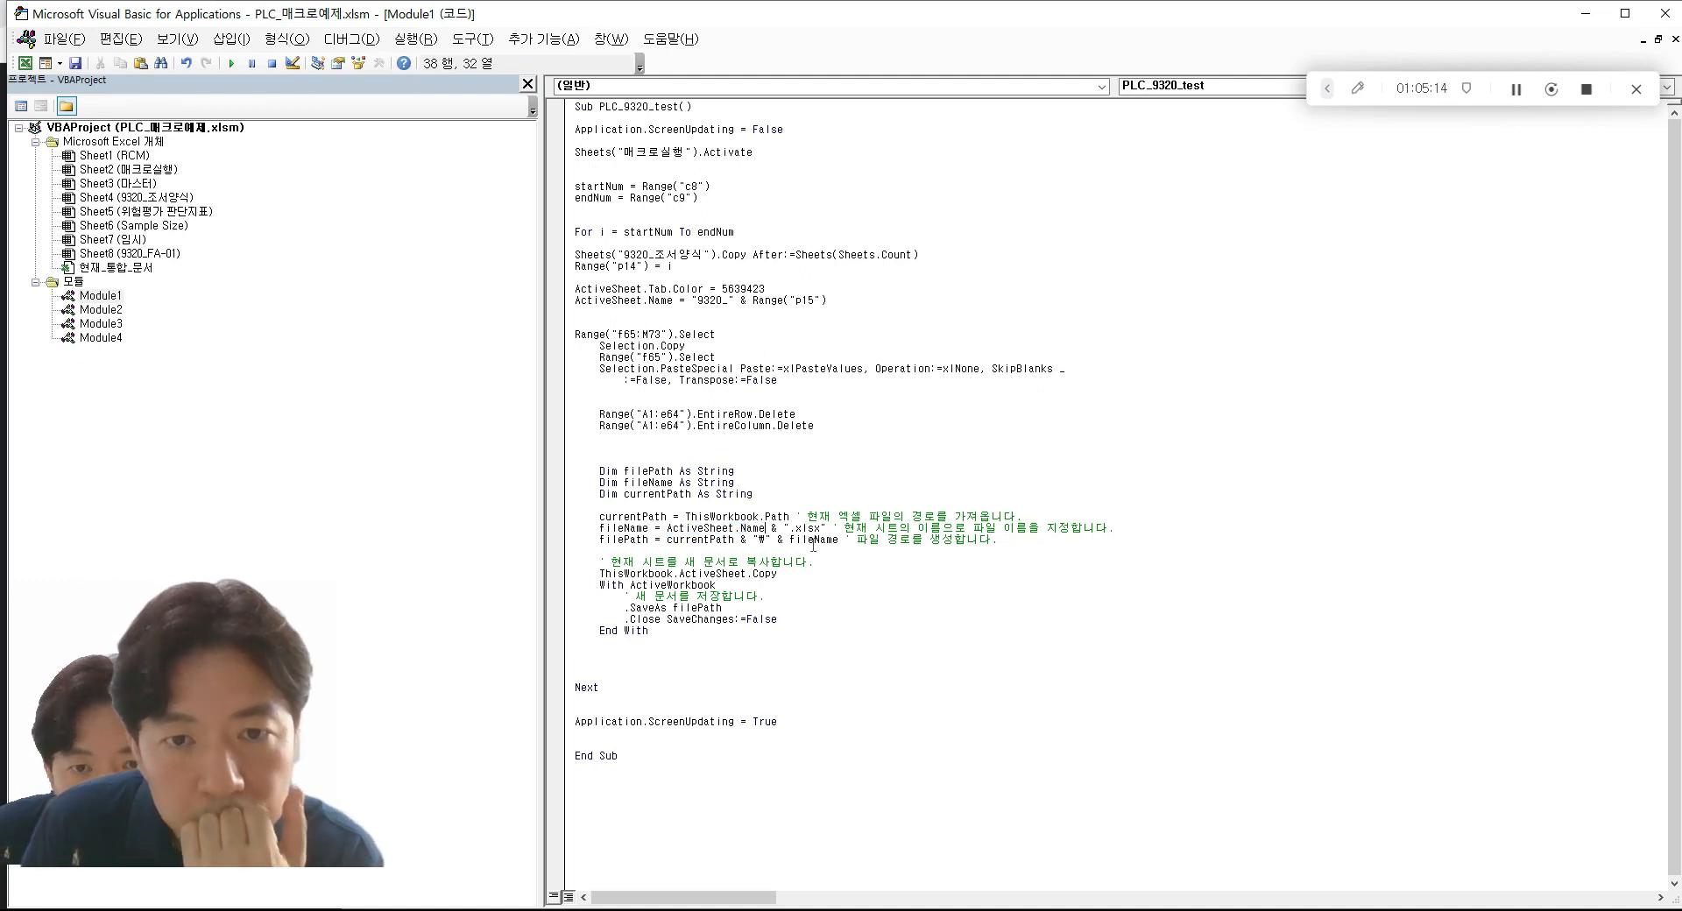
left_click_drag(796, 528, 1113, 529)
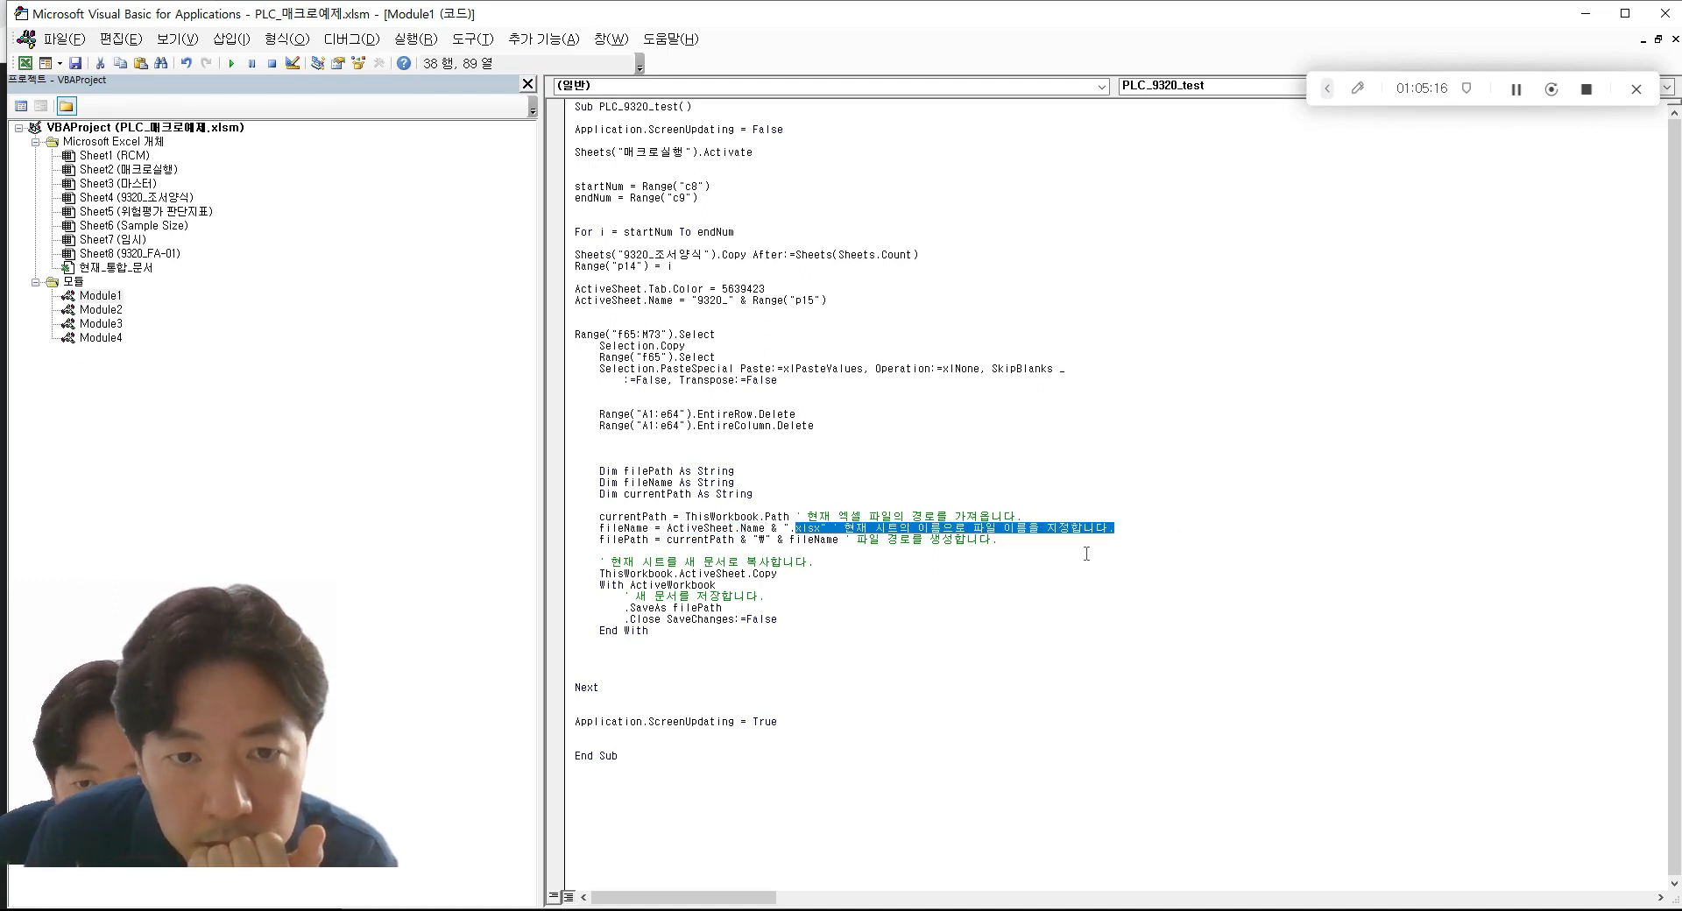
left_click(845, 558)
left_click_drag(846, 559, 610, 539)
left_click(692, 571)
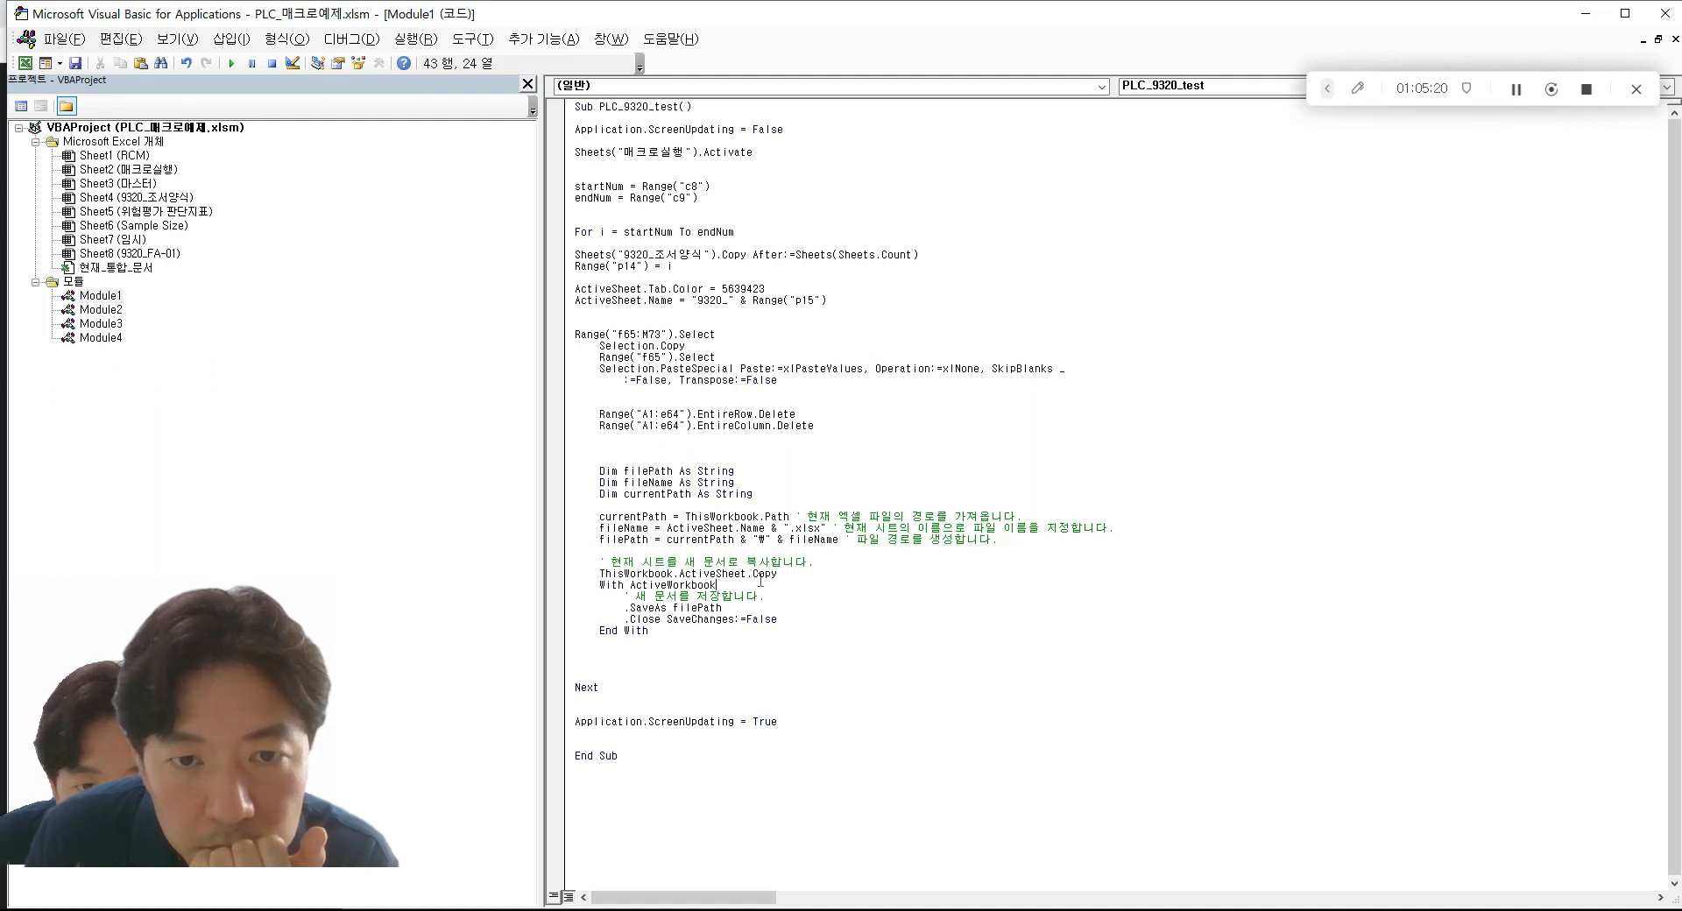
left_click_drag(665, 583, 741, 586)
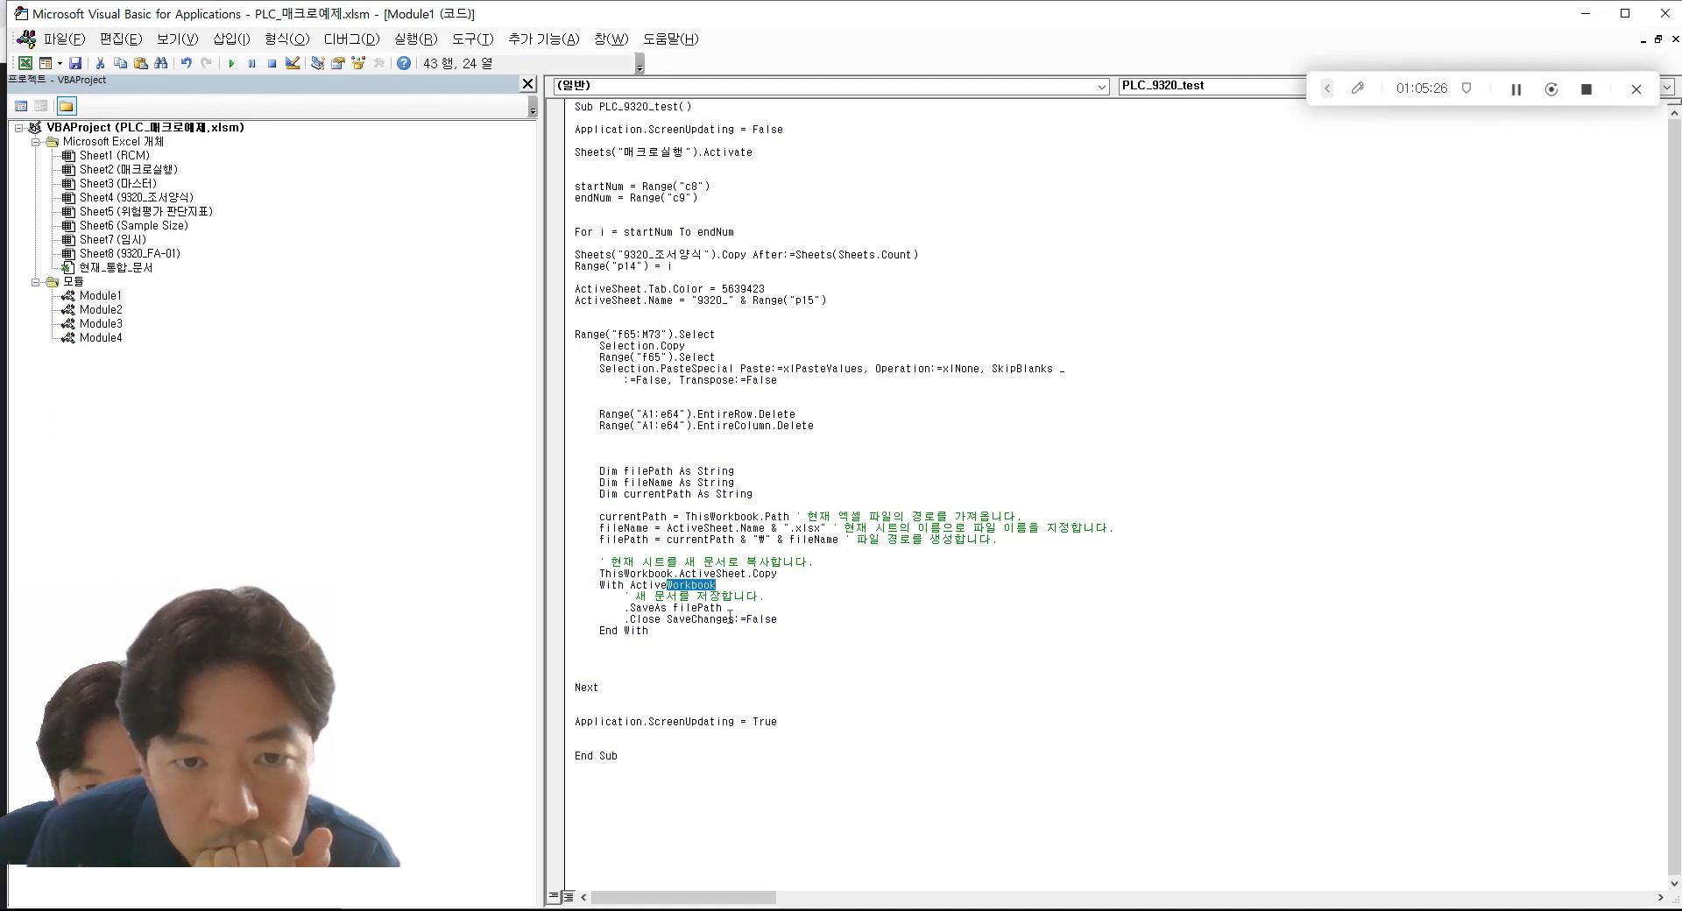
left_click_drag(656, 631, 611, 471)
left_click(942, 594)
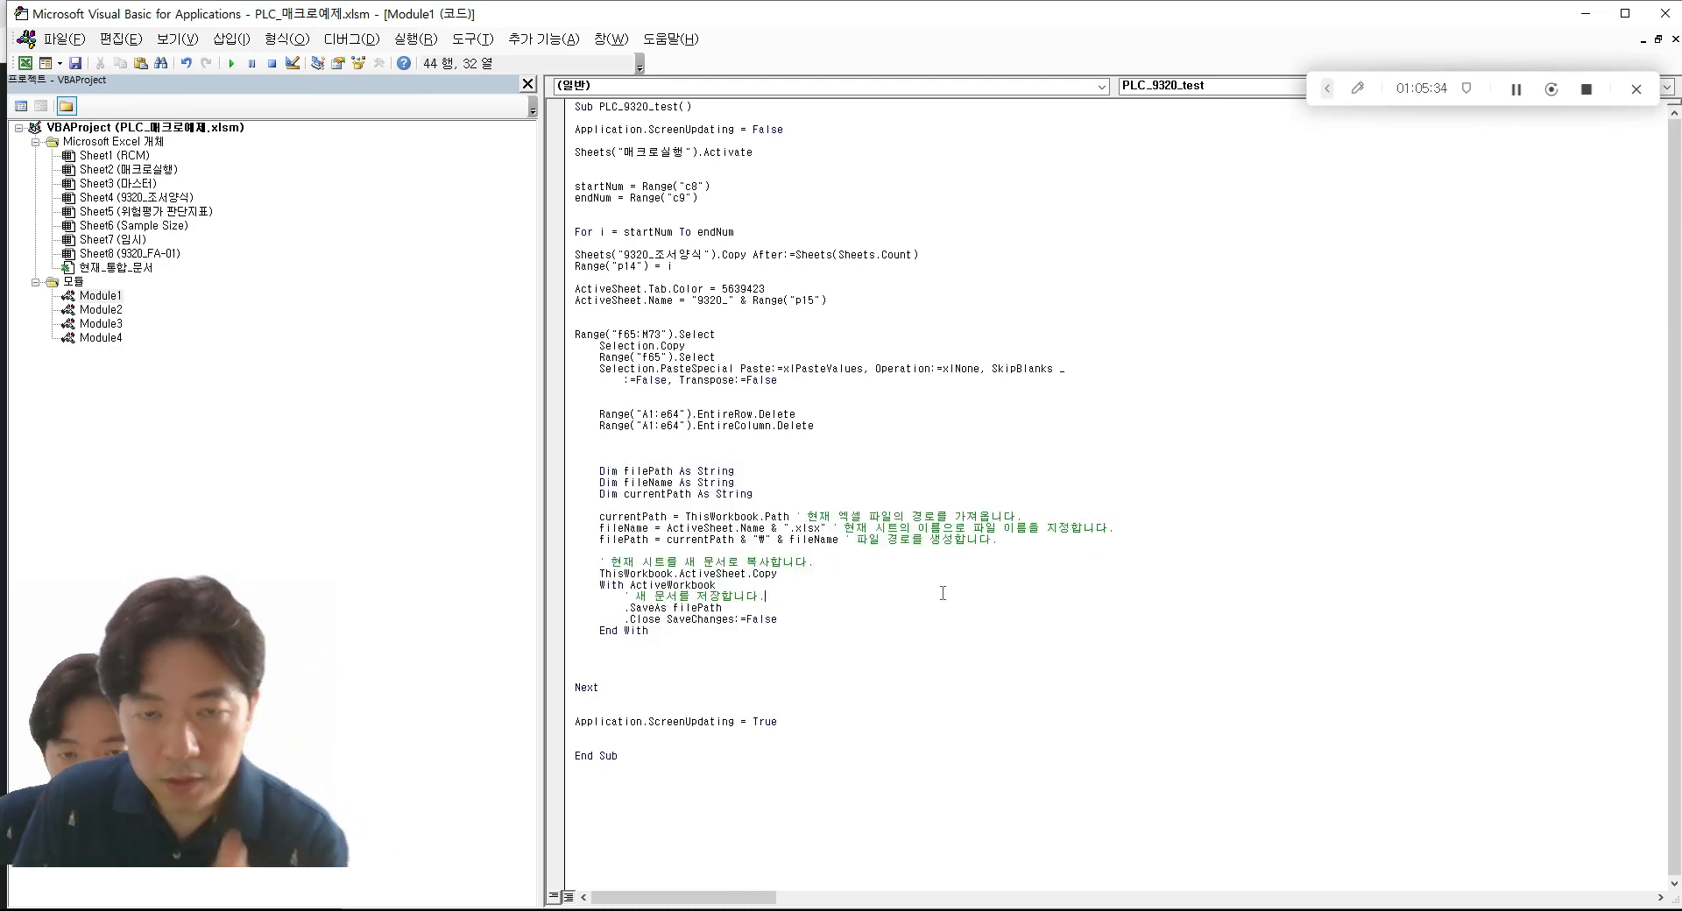
- Switch to the Q-Dir file manager to view the folder that contains PLC_매크로예제
key("alt+Tab")
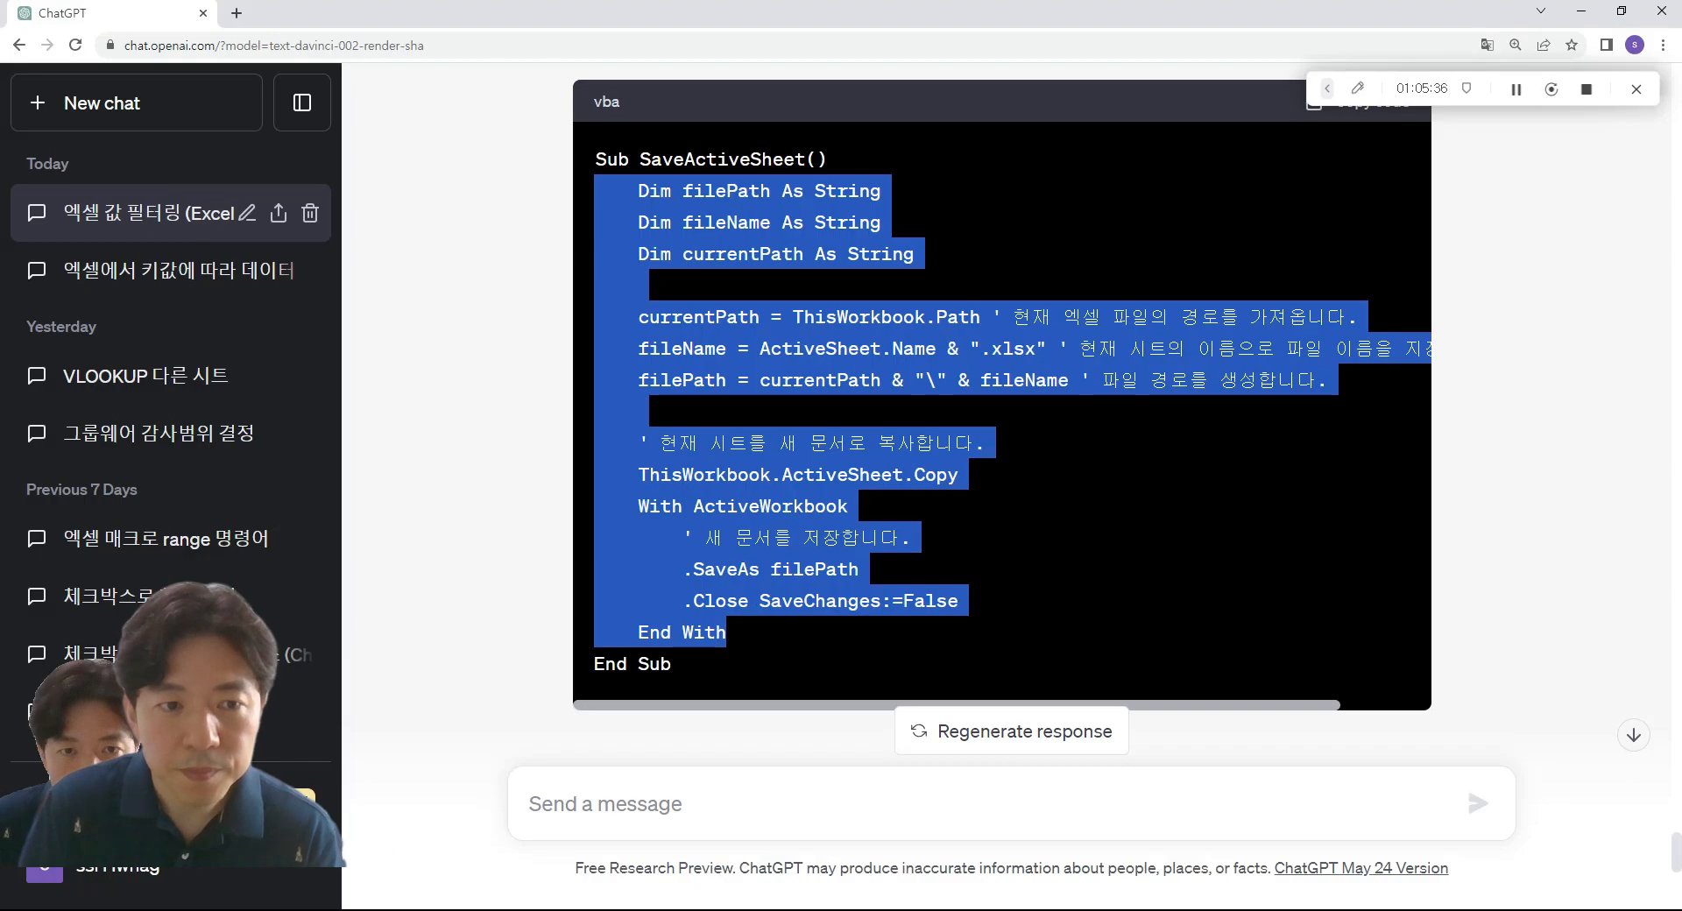
key("alt+Tab")
key("alt+Tab")
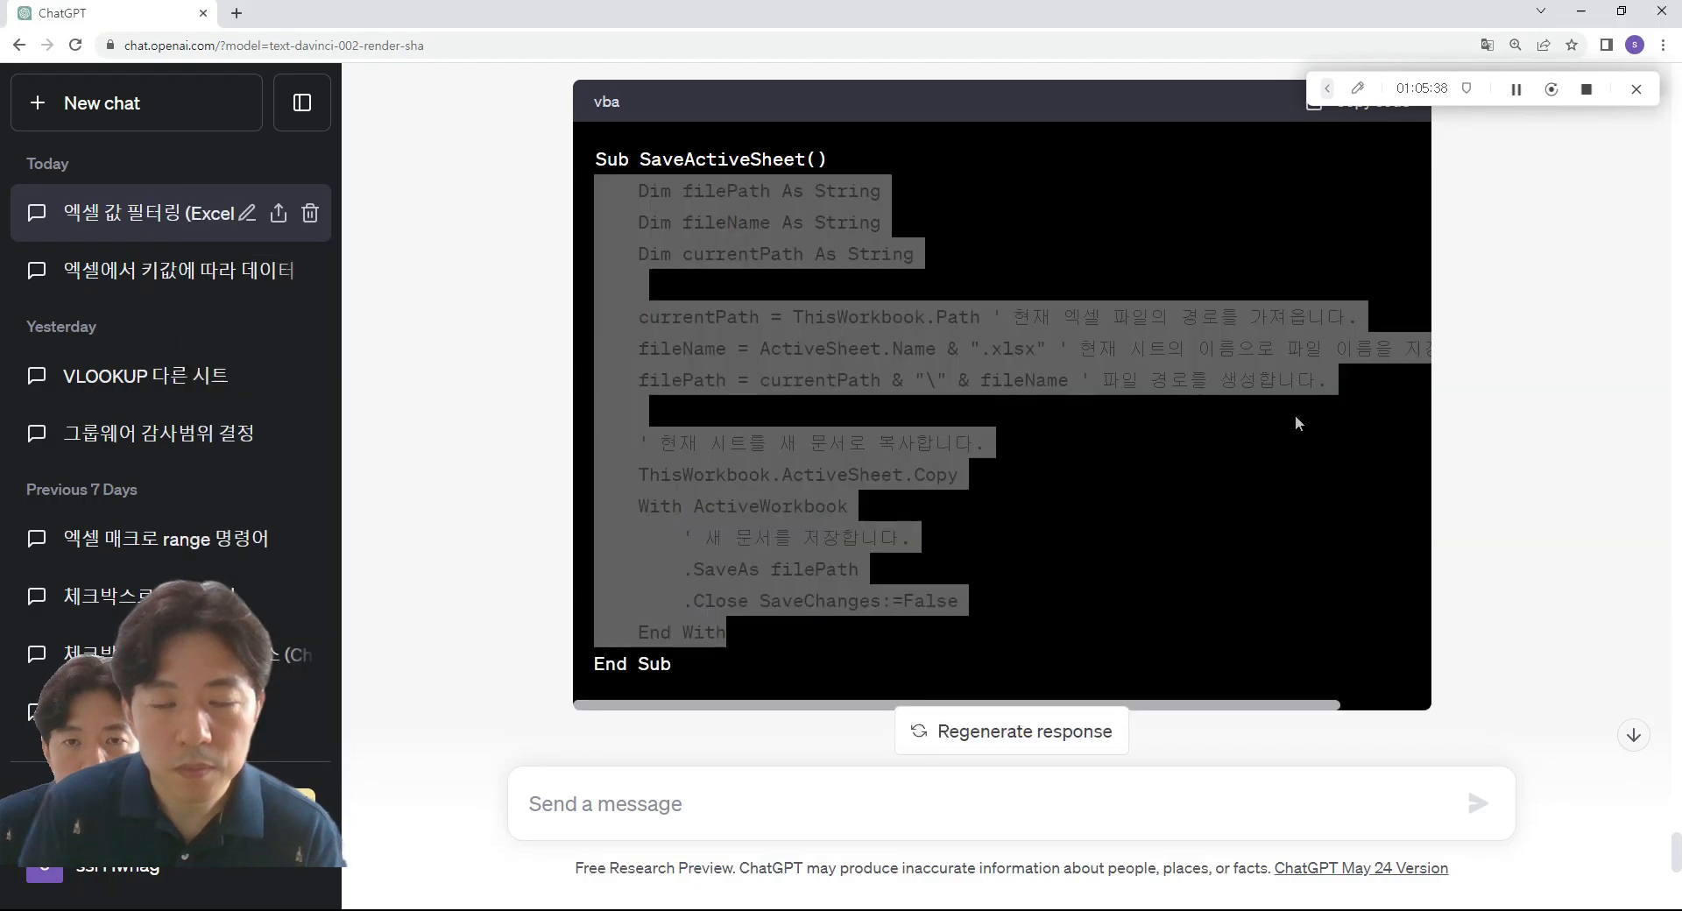
key("alt+Tab")
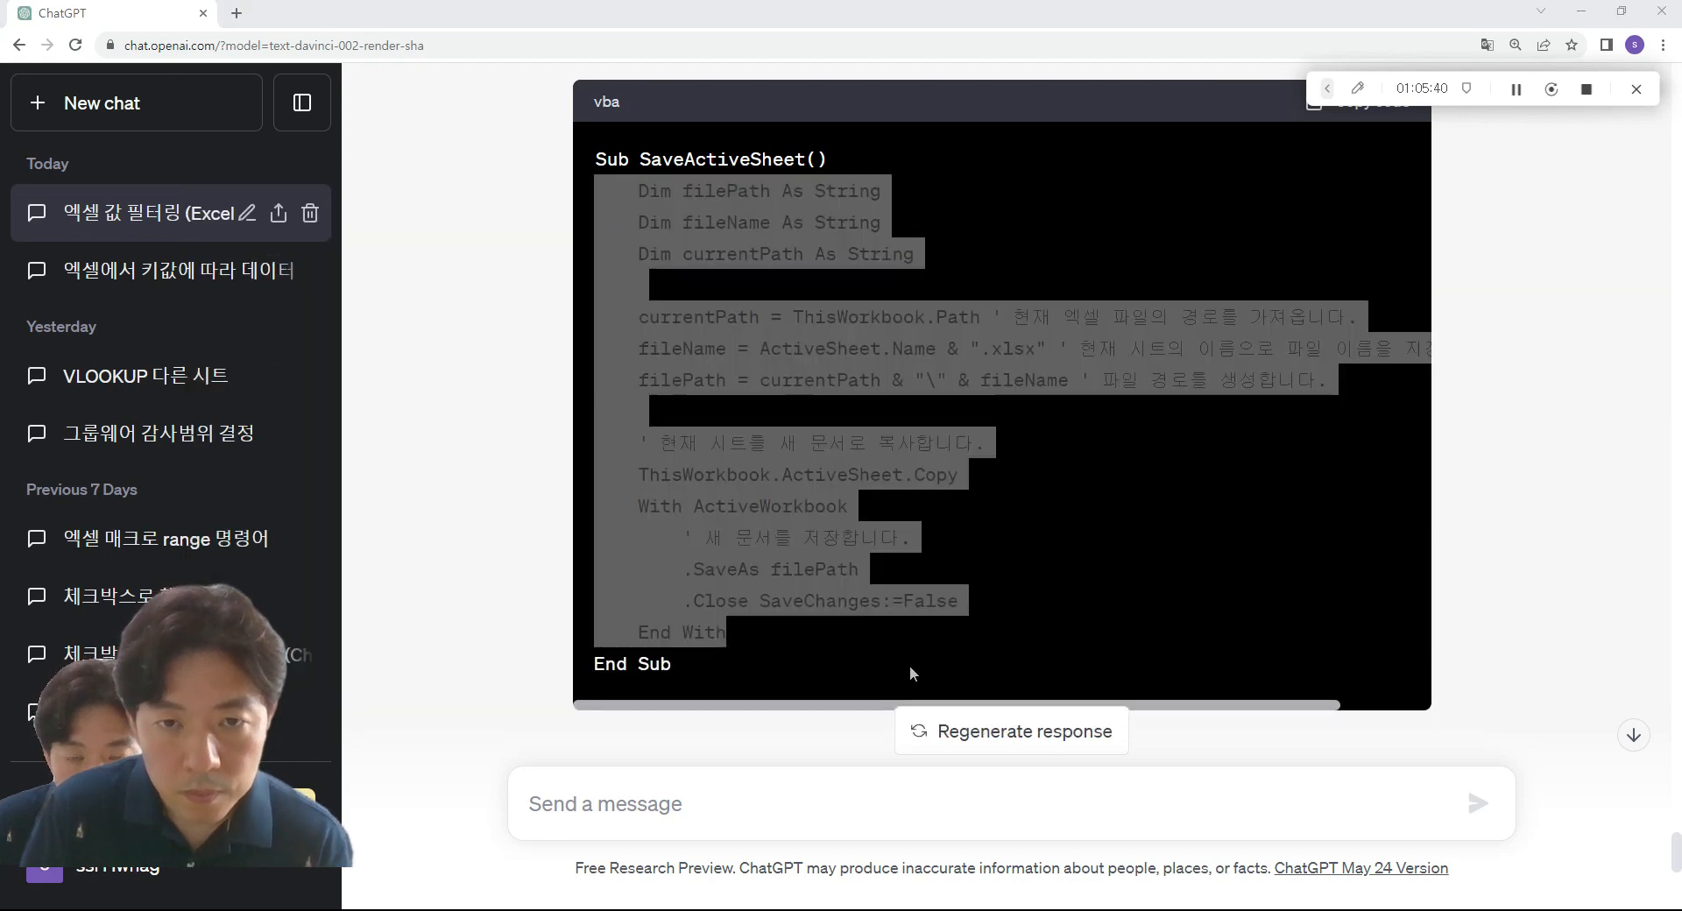
key("alt+Tab")
key("Tab")
key("Tab")
key("Tab")
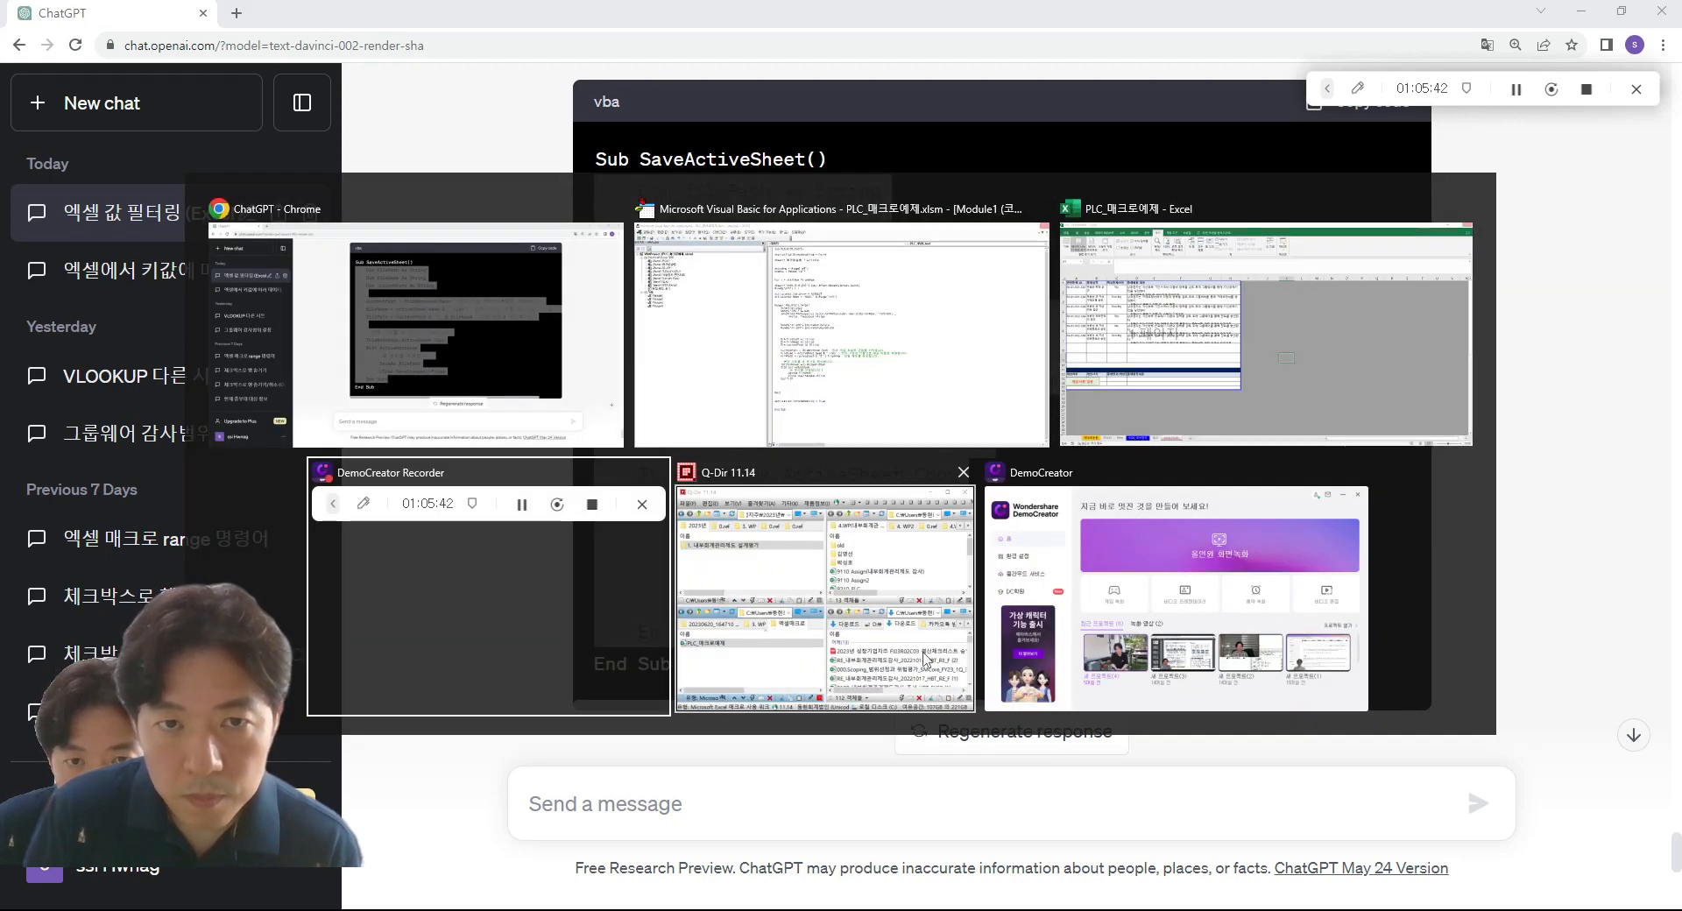
key("Tab")
key("Tab")
key("Tab")
key("Tab")
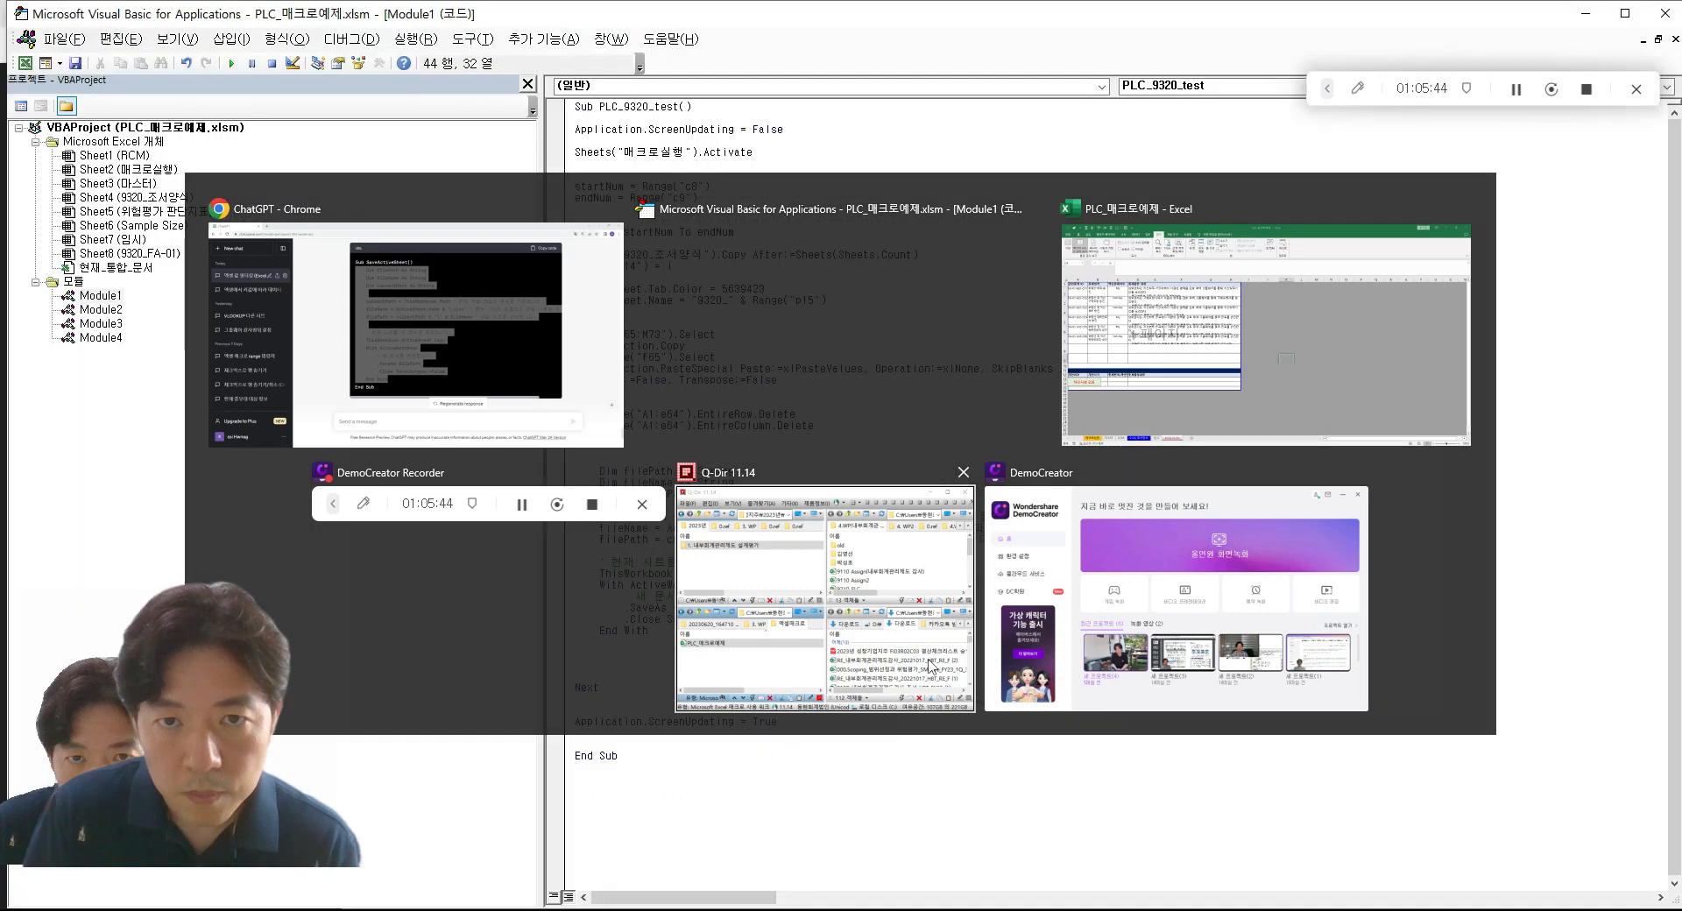
left_click(949, 664)
left_click_drag(810, 619, 809, 585)
left_click(901, 630)
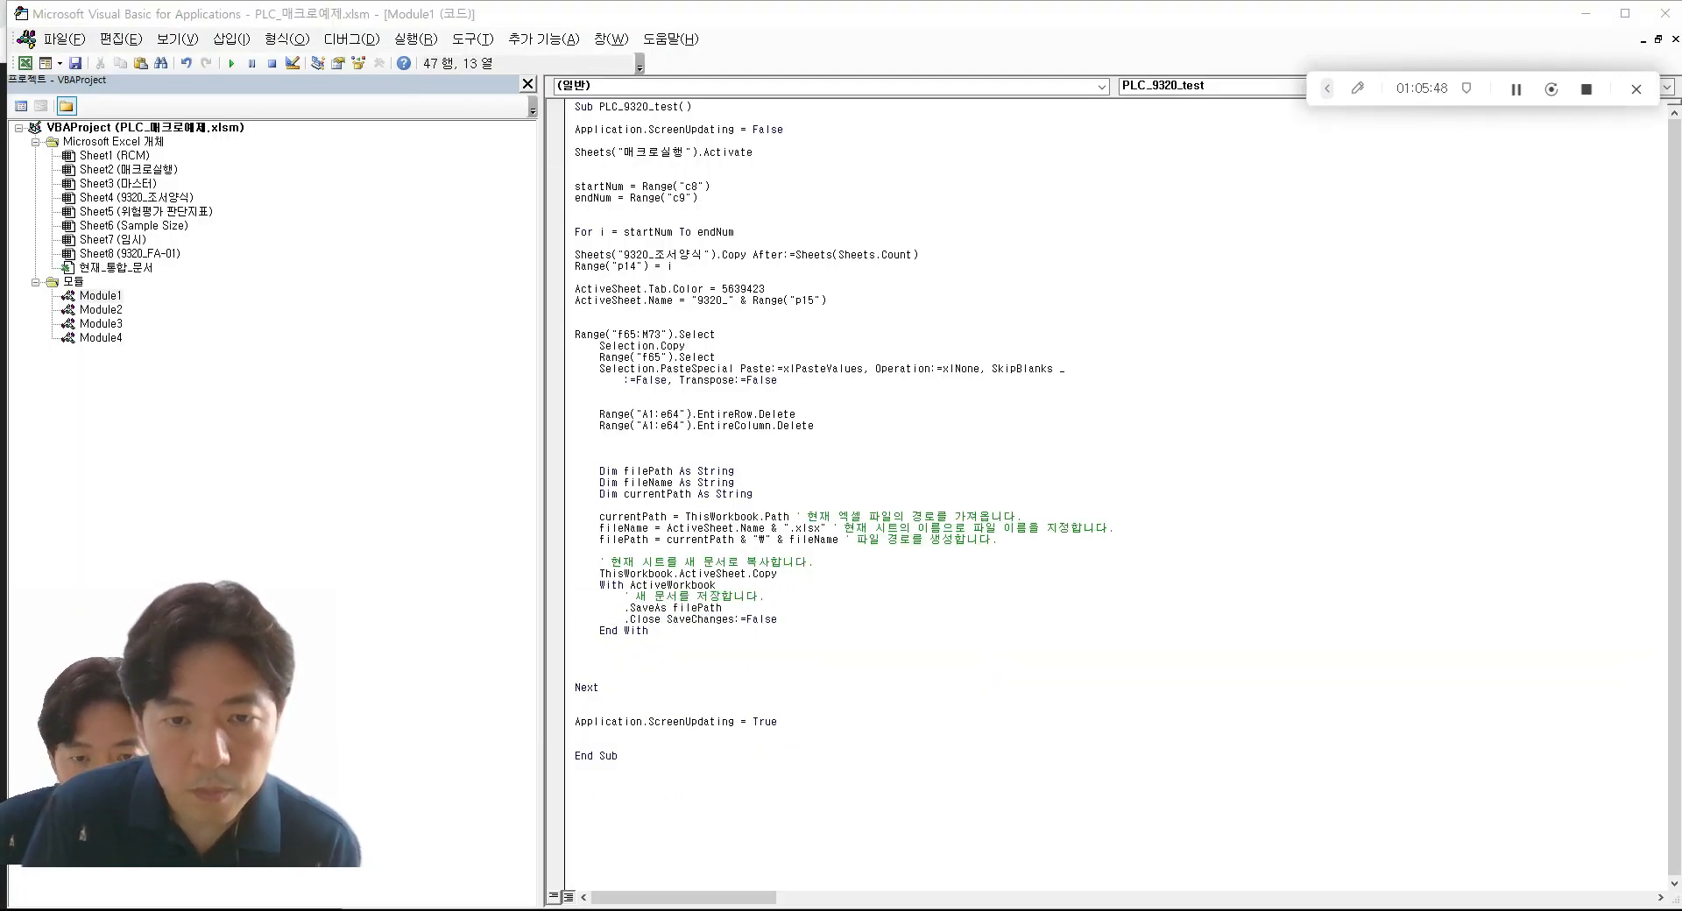
- Switch to Excel and delete the previously generated sheet 9320_FA-01
left_click(711, 858)
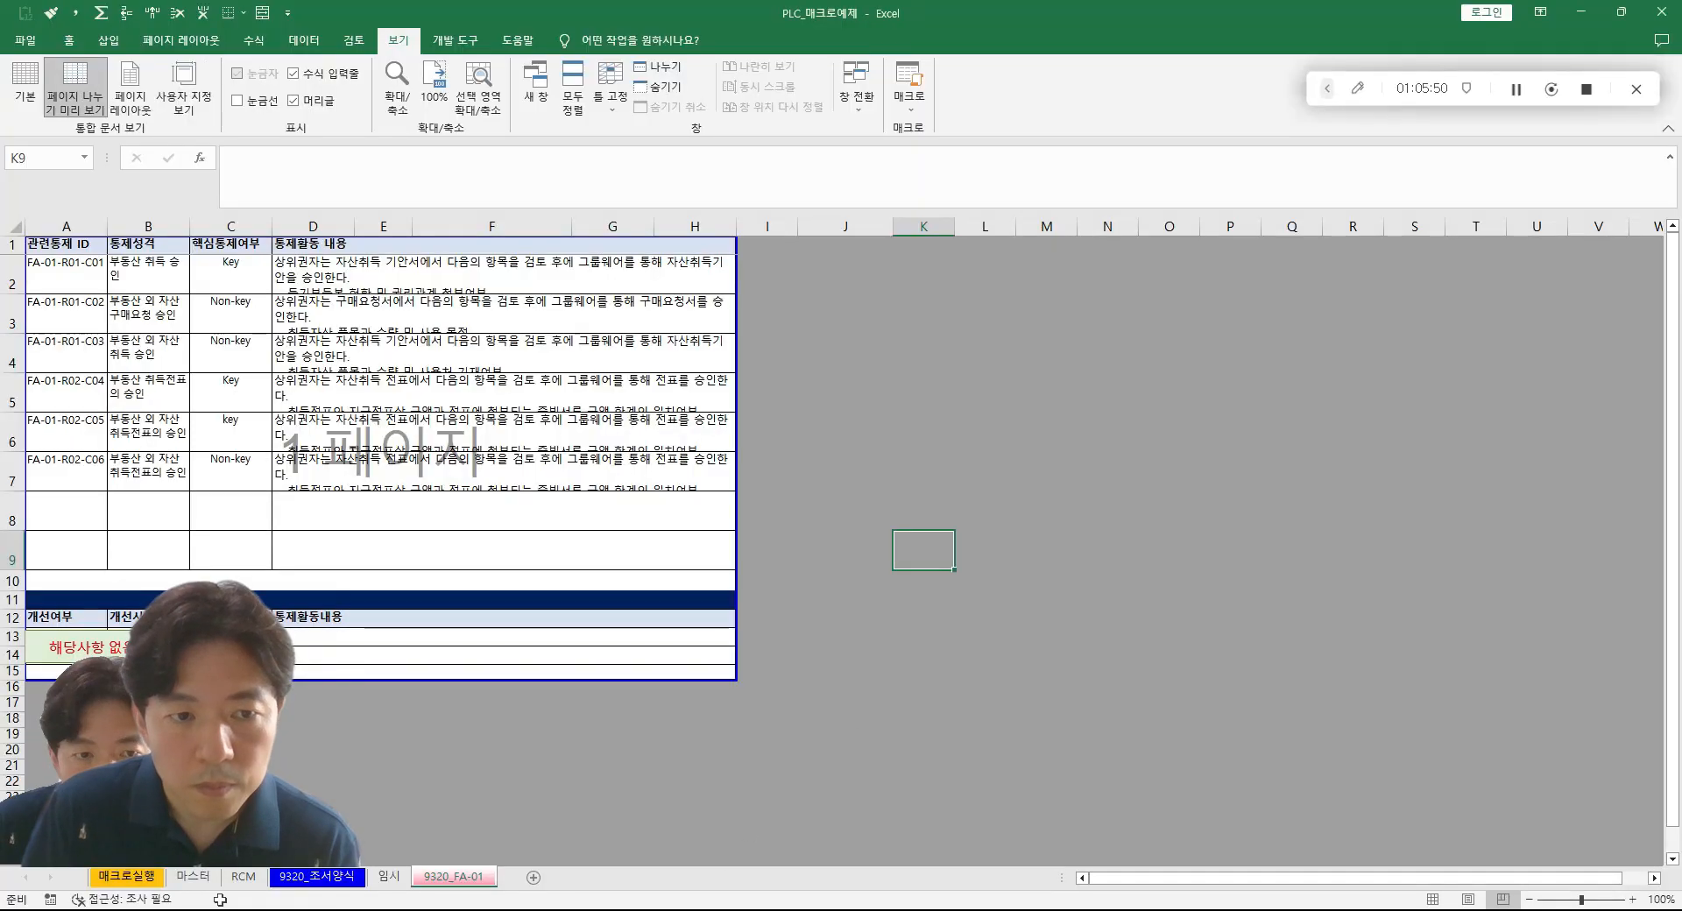
left_click(138, 879)
left_click(453, 877)
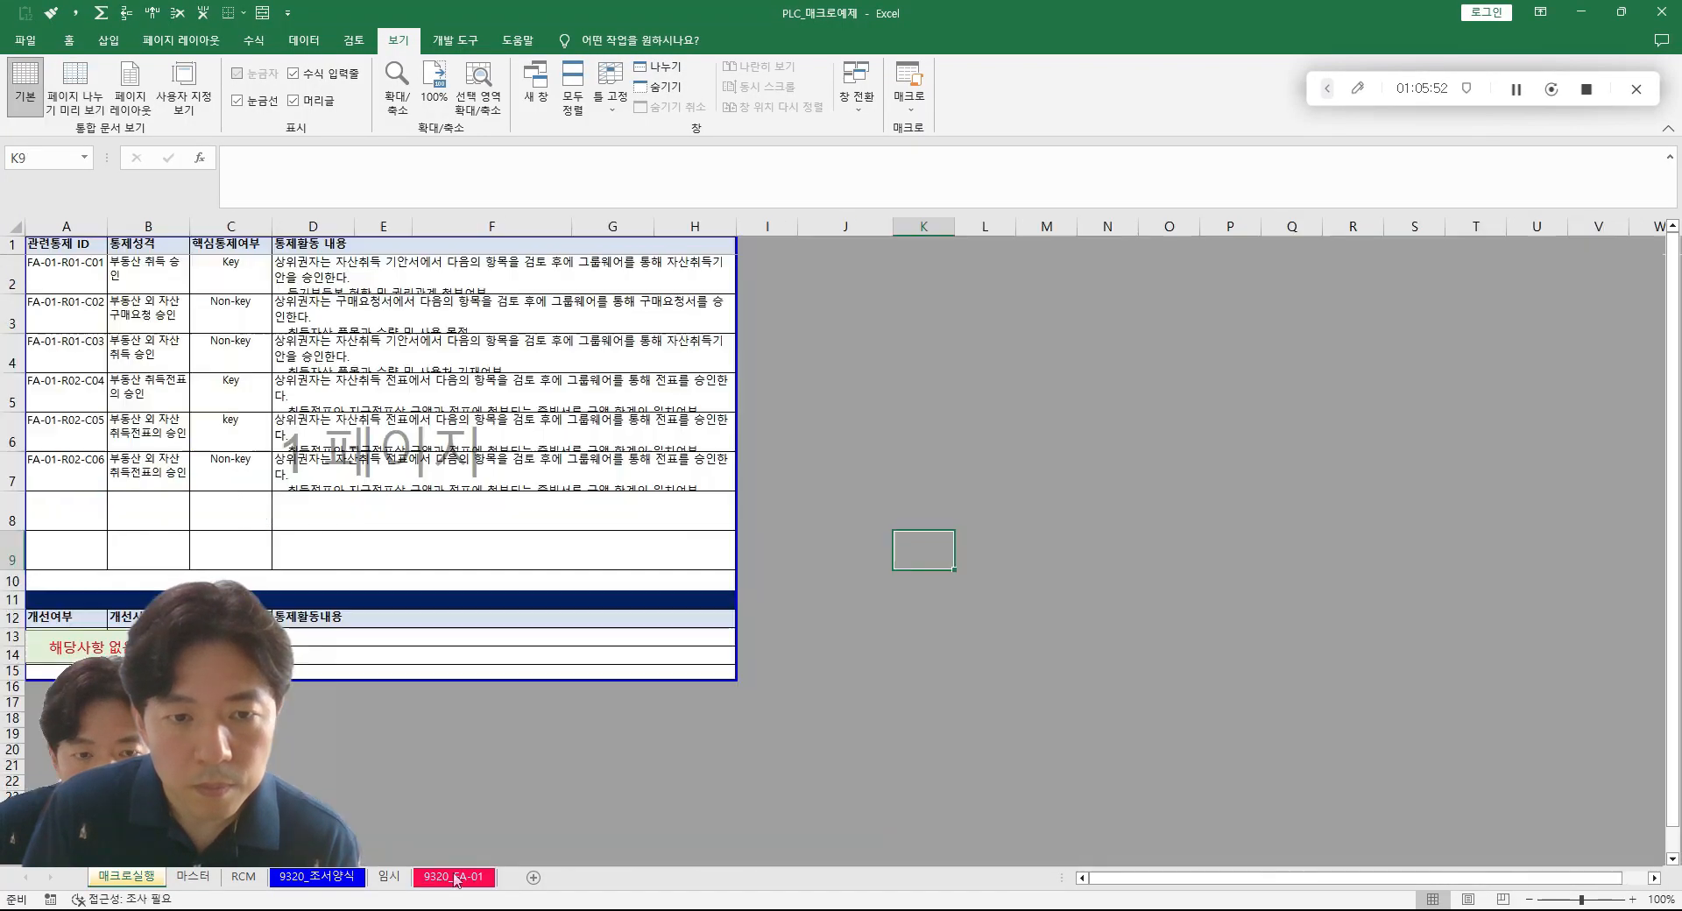
right_click(453, 877)
left_click(491, 691)
left_click(796, 513)
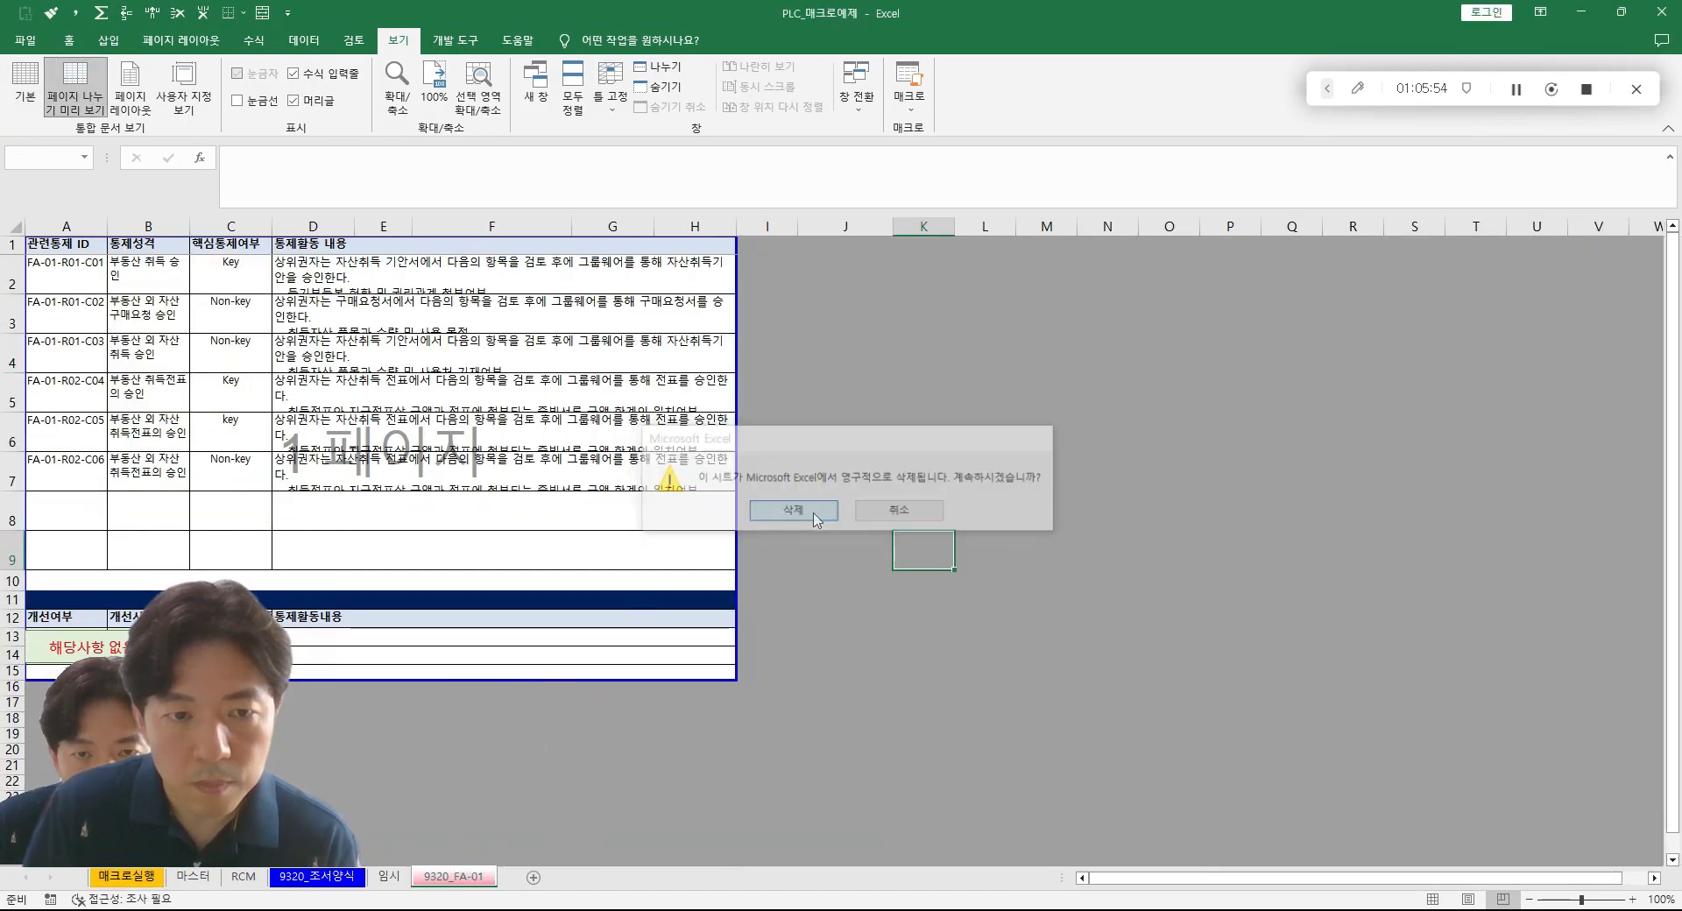
- Run the macro from sheet 매크로실행, then check the folder for the saved workbook and inspect the generated sheet 9320_FA-01
left_click(127, 876)
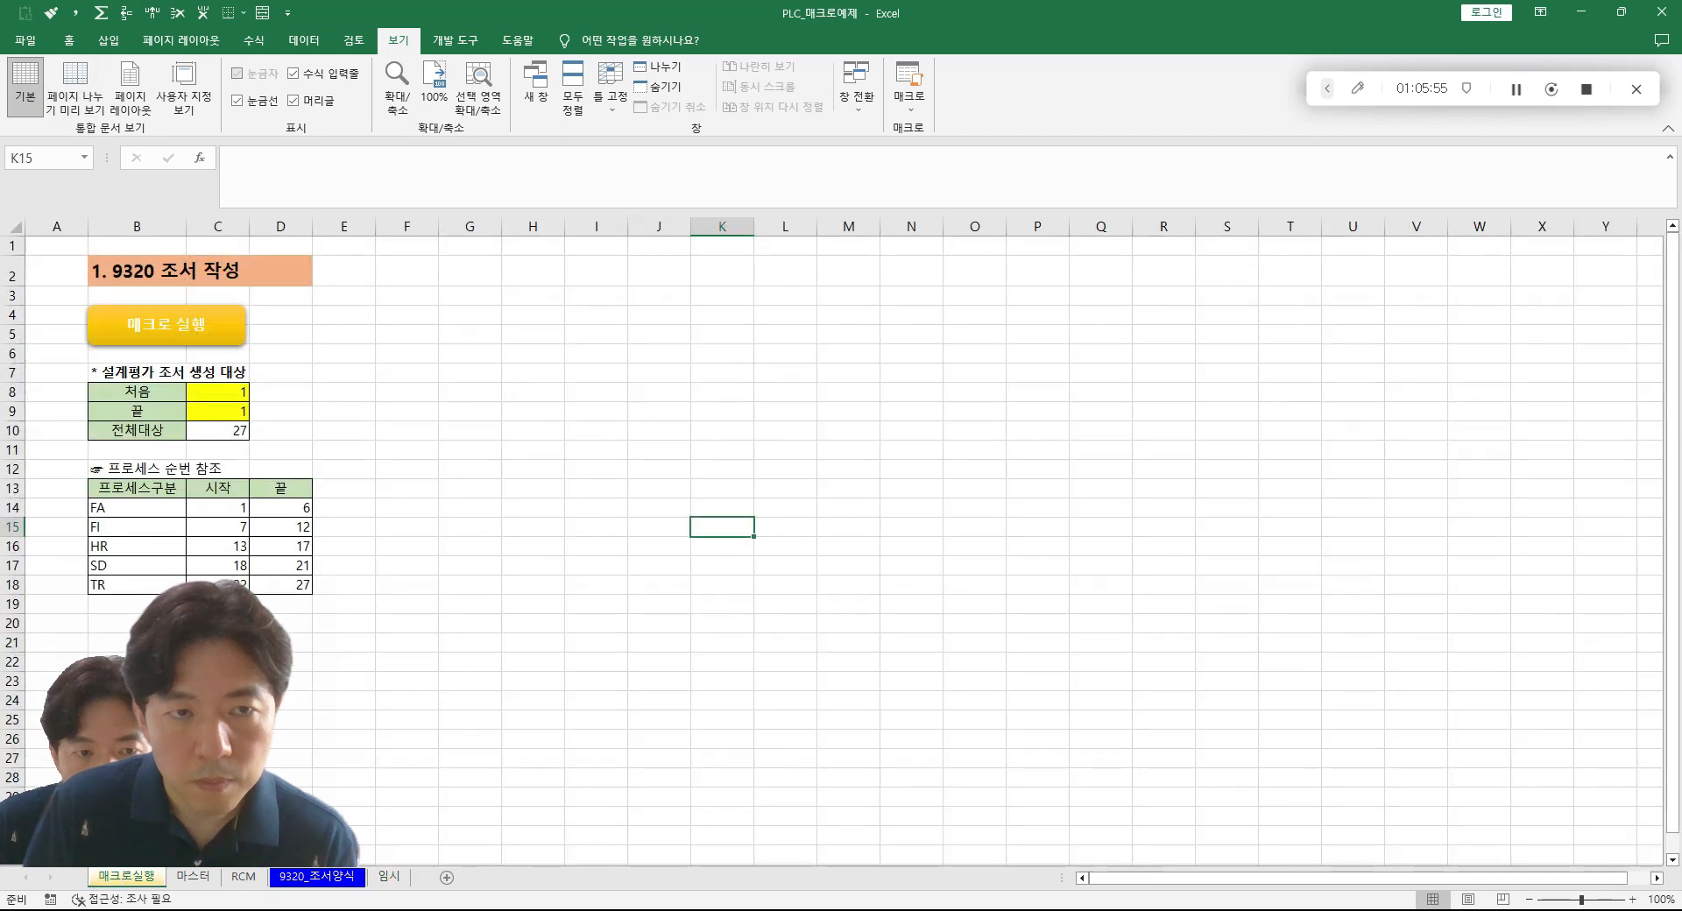
left_click(140, 331)
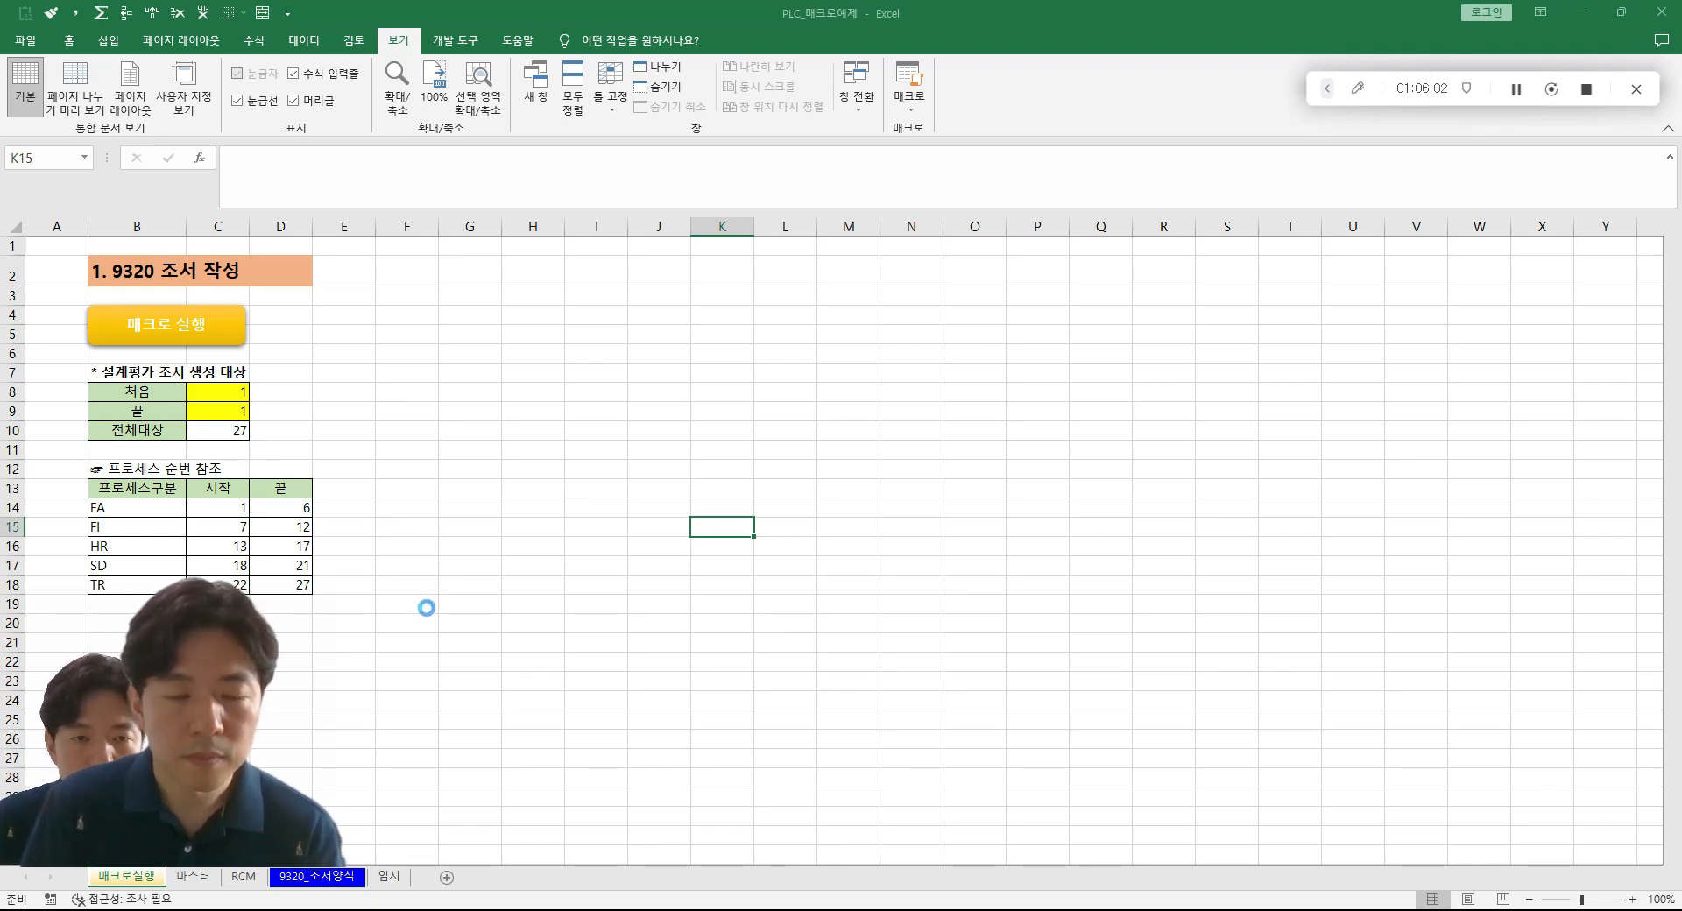
mouse_move(617, 910)
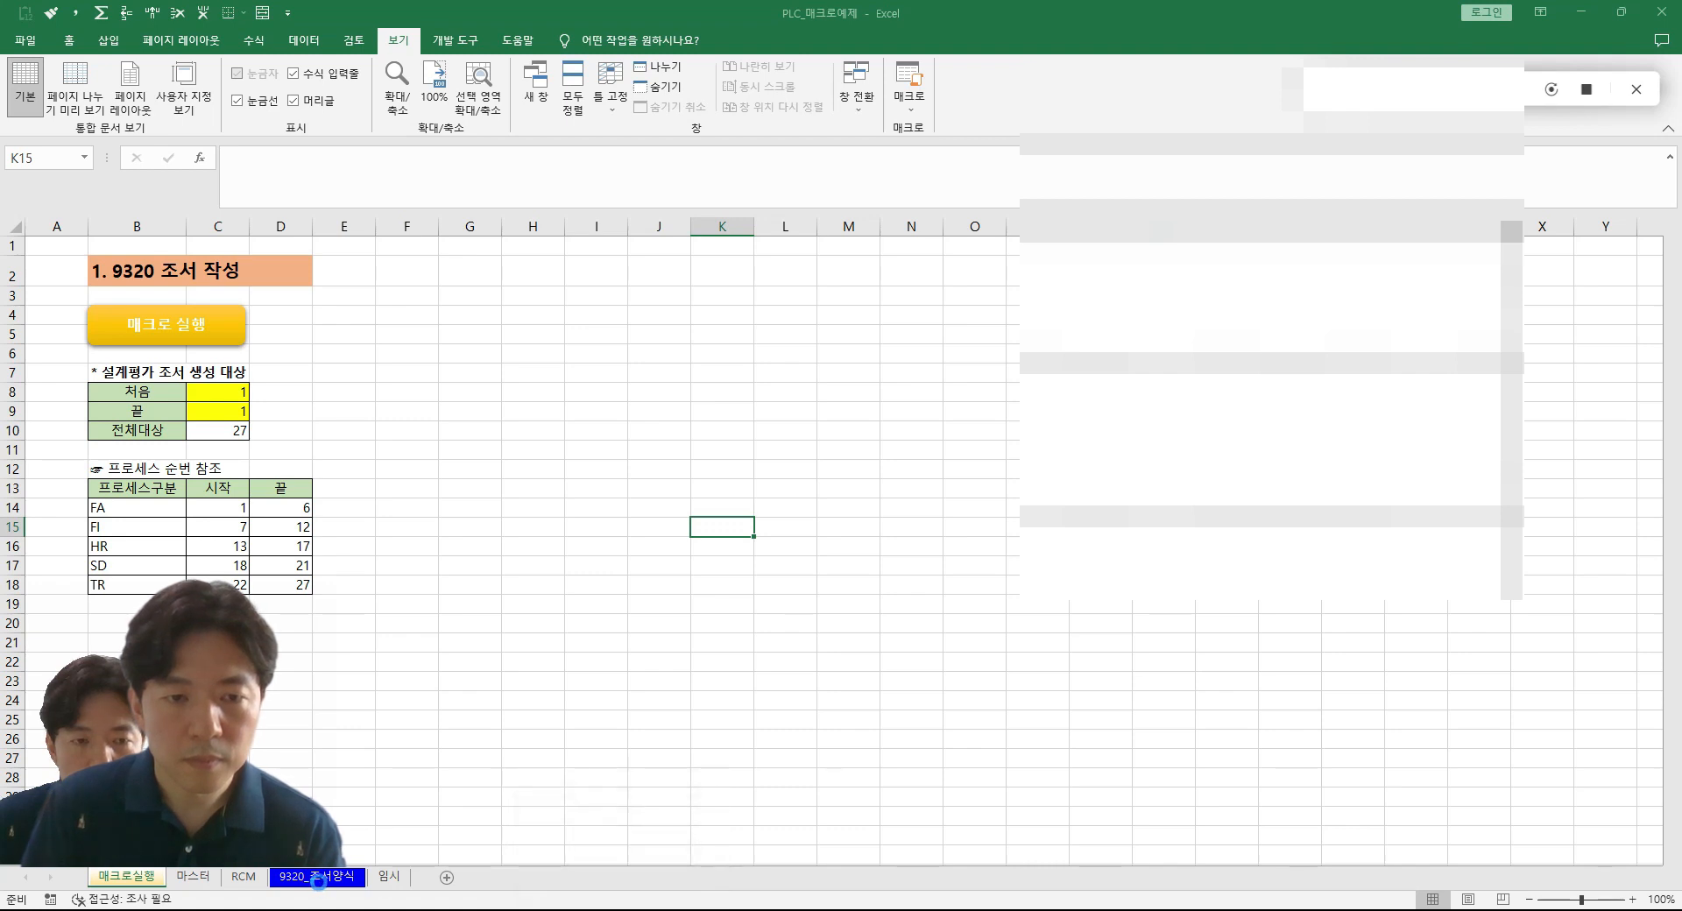
left_click(606, 909)
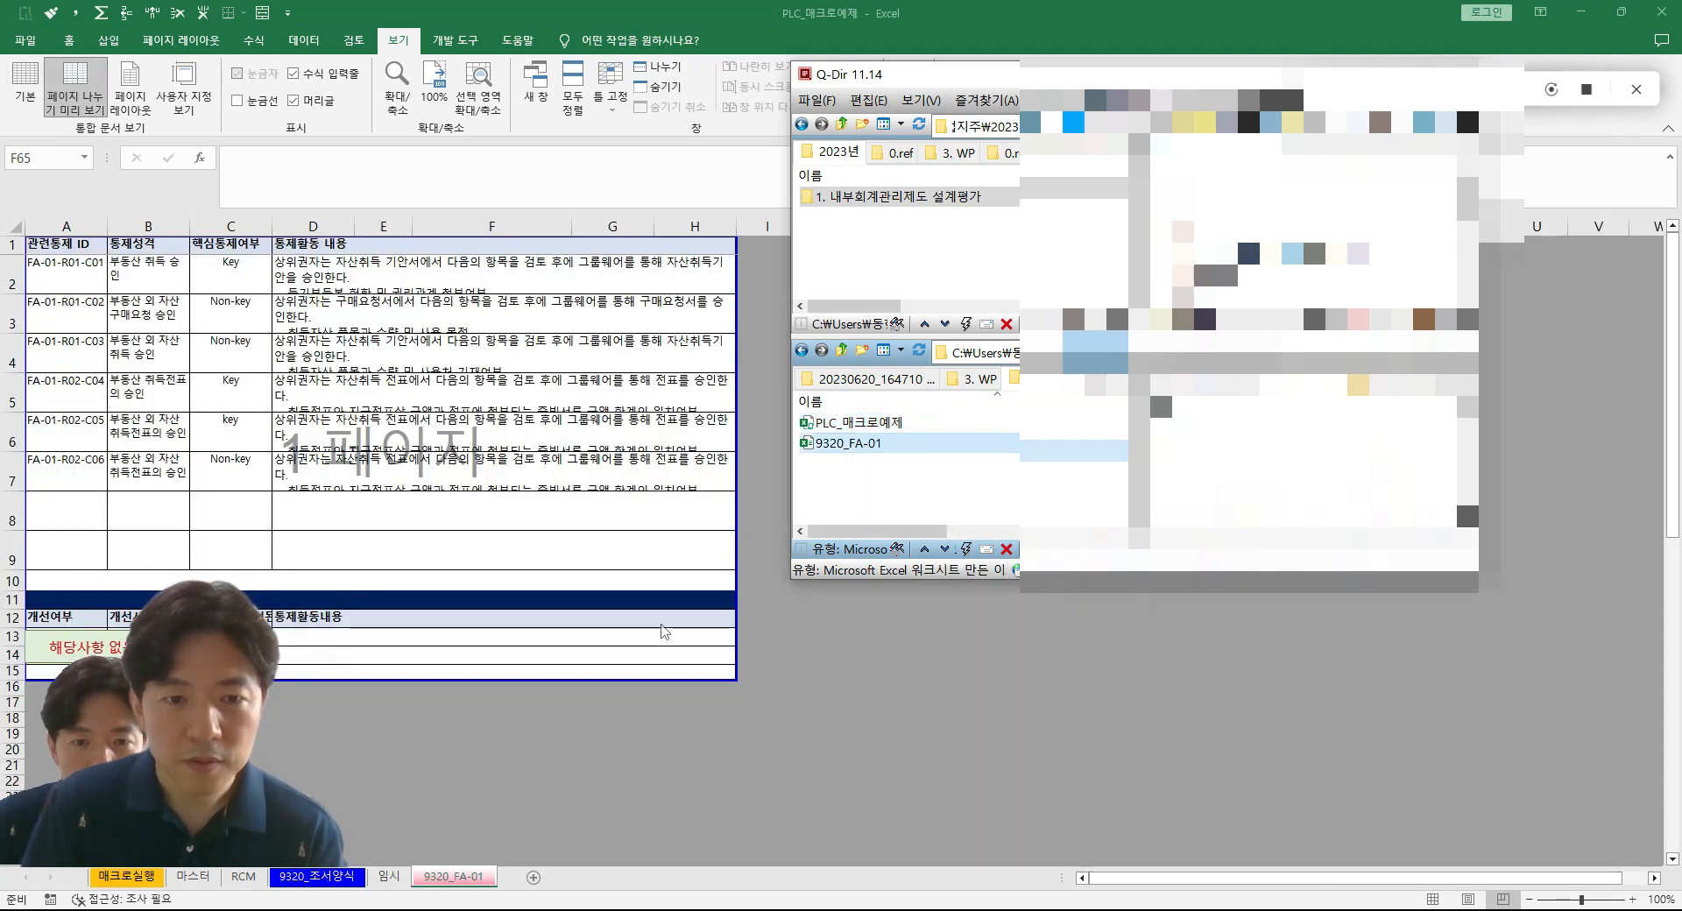
left_click(716, 747)
left_click(837, 578)
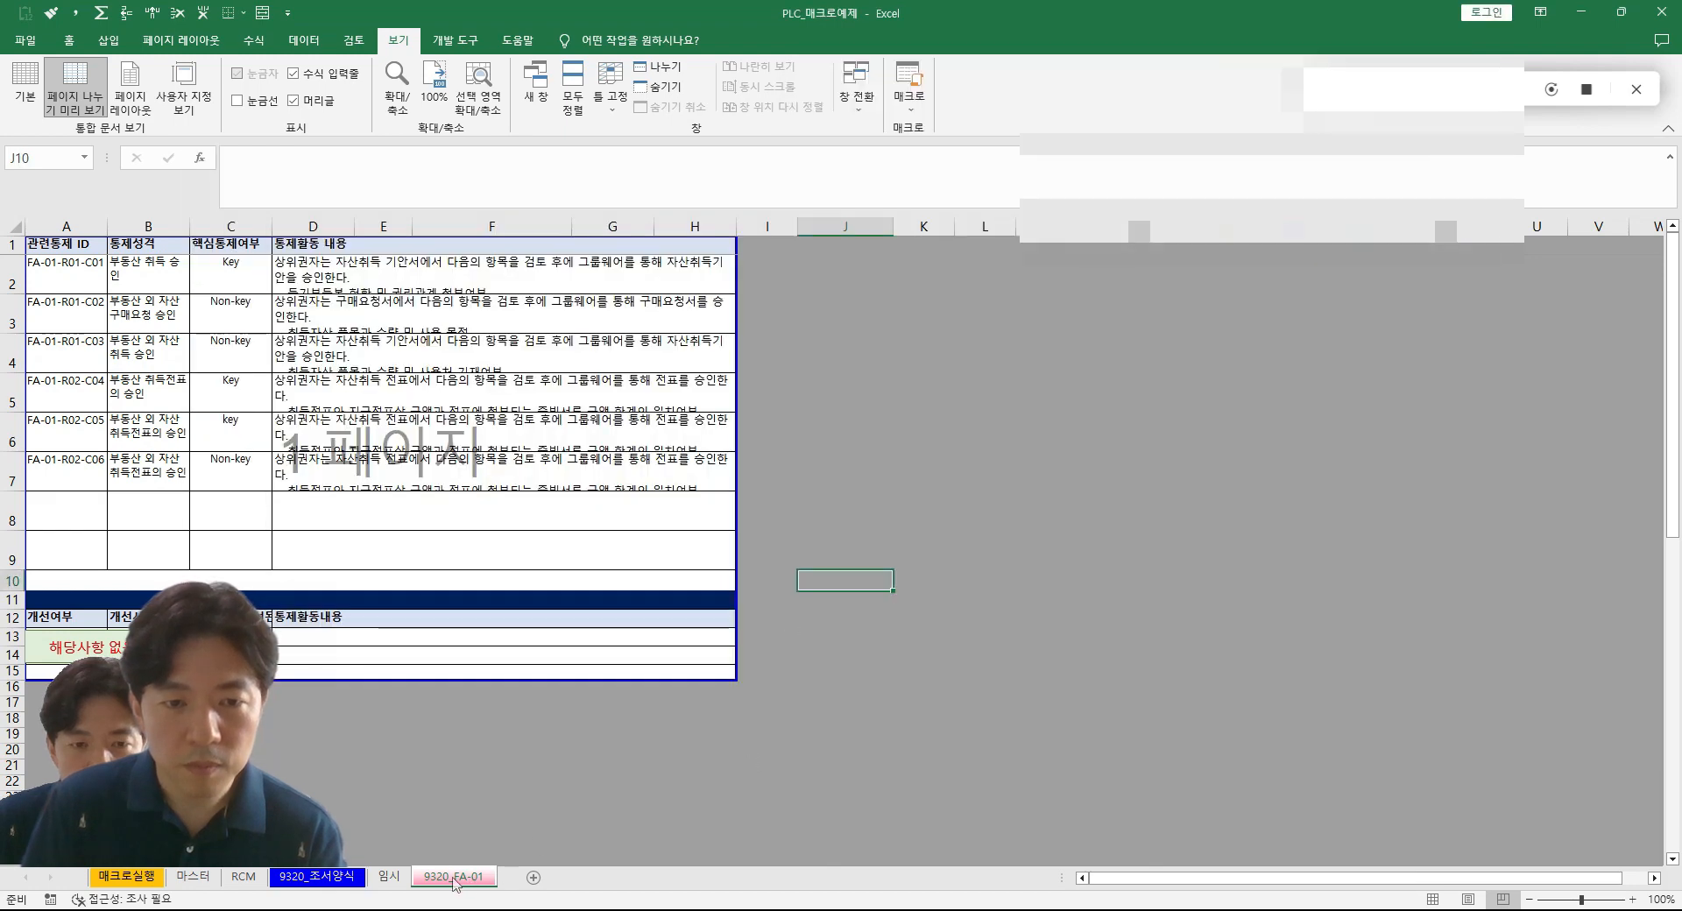
left_click(613, 782)
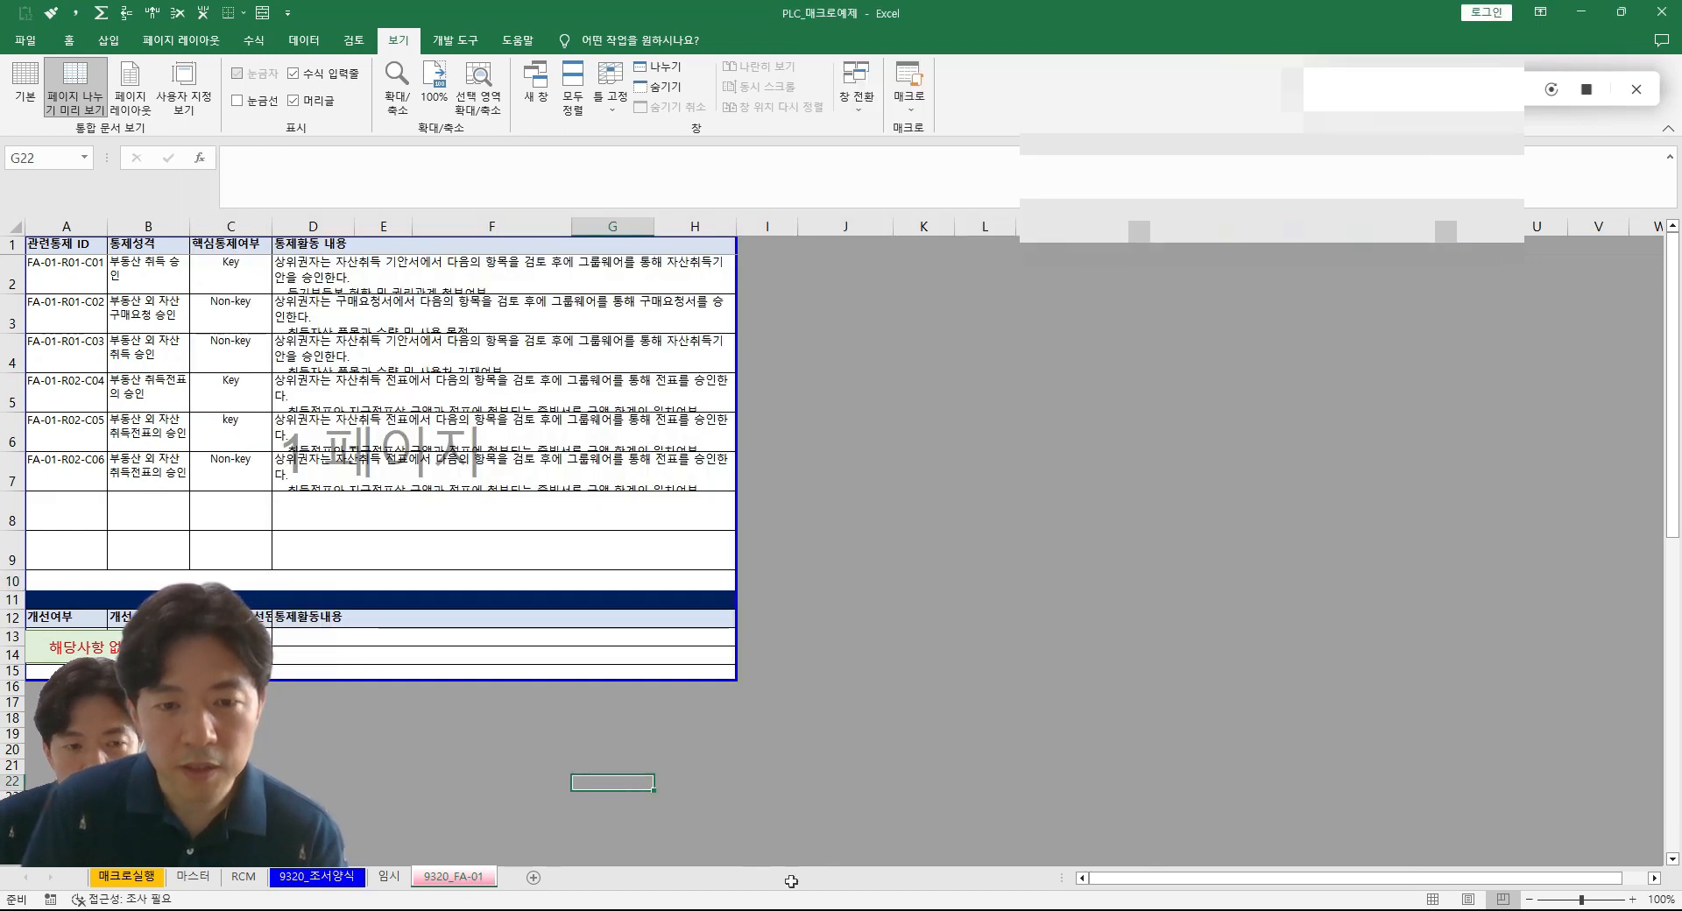
- Switch to ChatGPT and start a new question with the text "현재 활성화된 시트를 삭제하는"
key("alt+Tab")
left_click(674, 805)
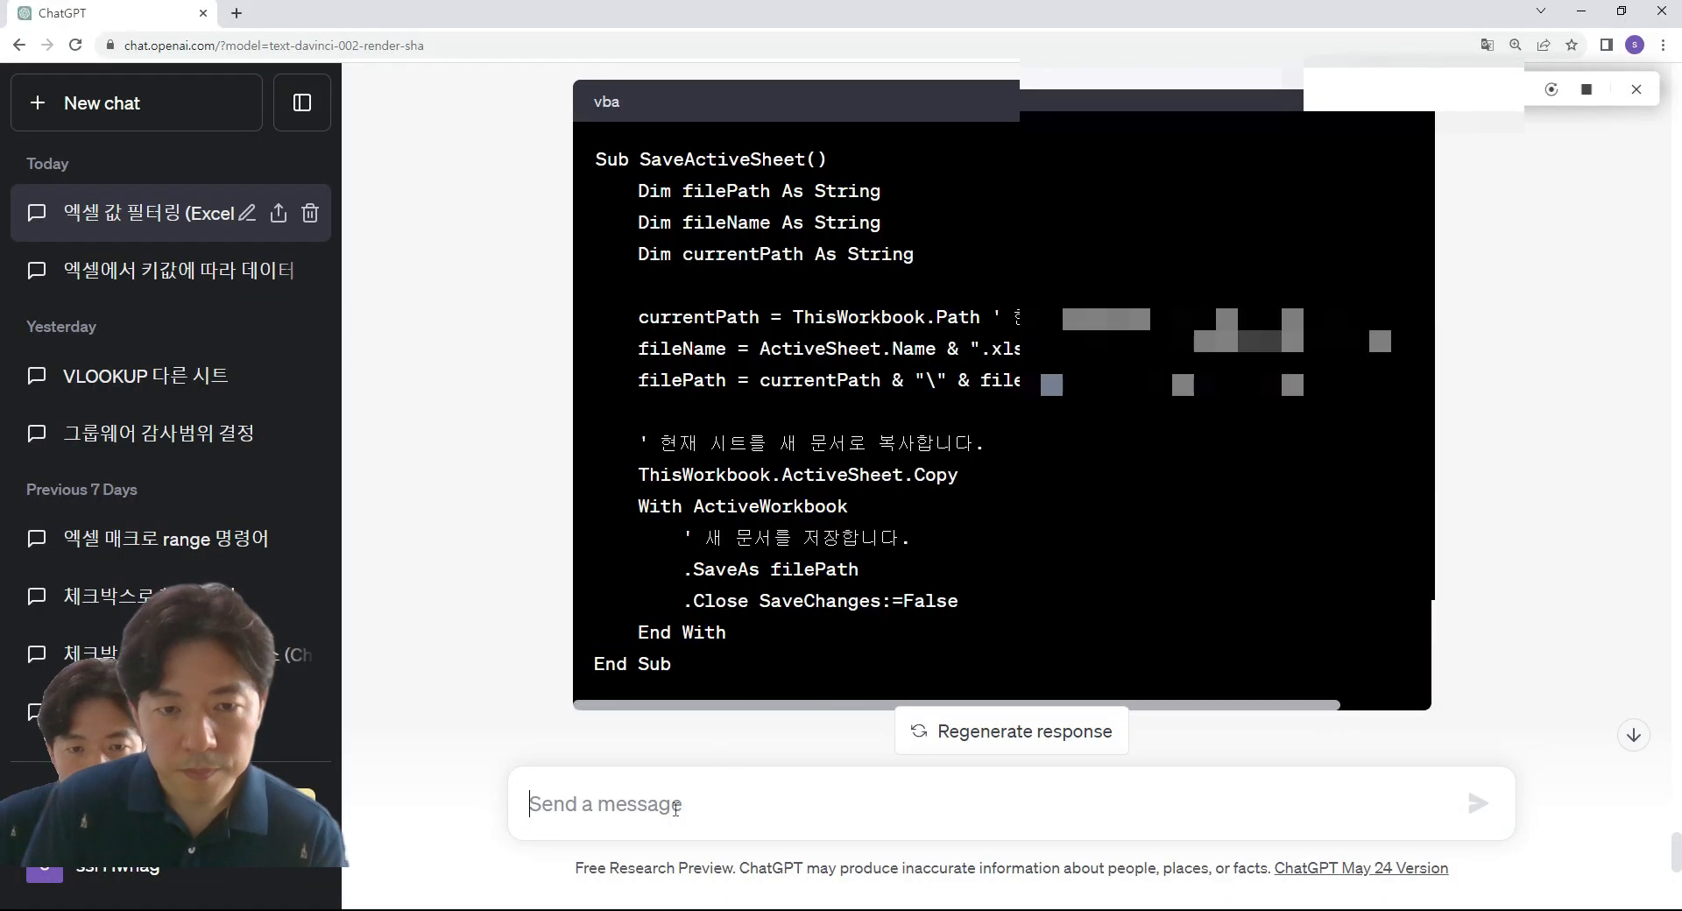
type("해ㅇ")
key("BackSpace")
key("BackSpace")
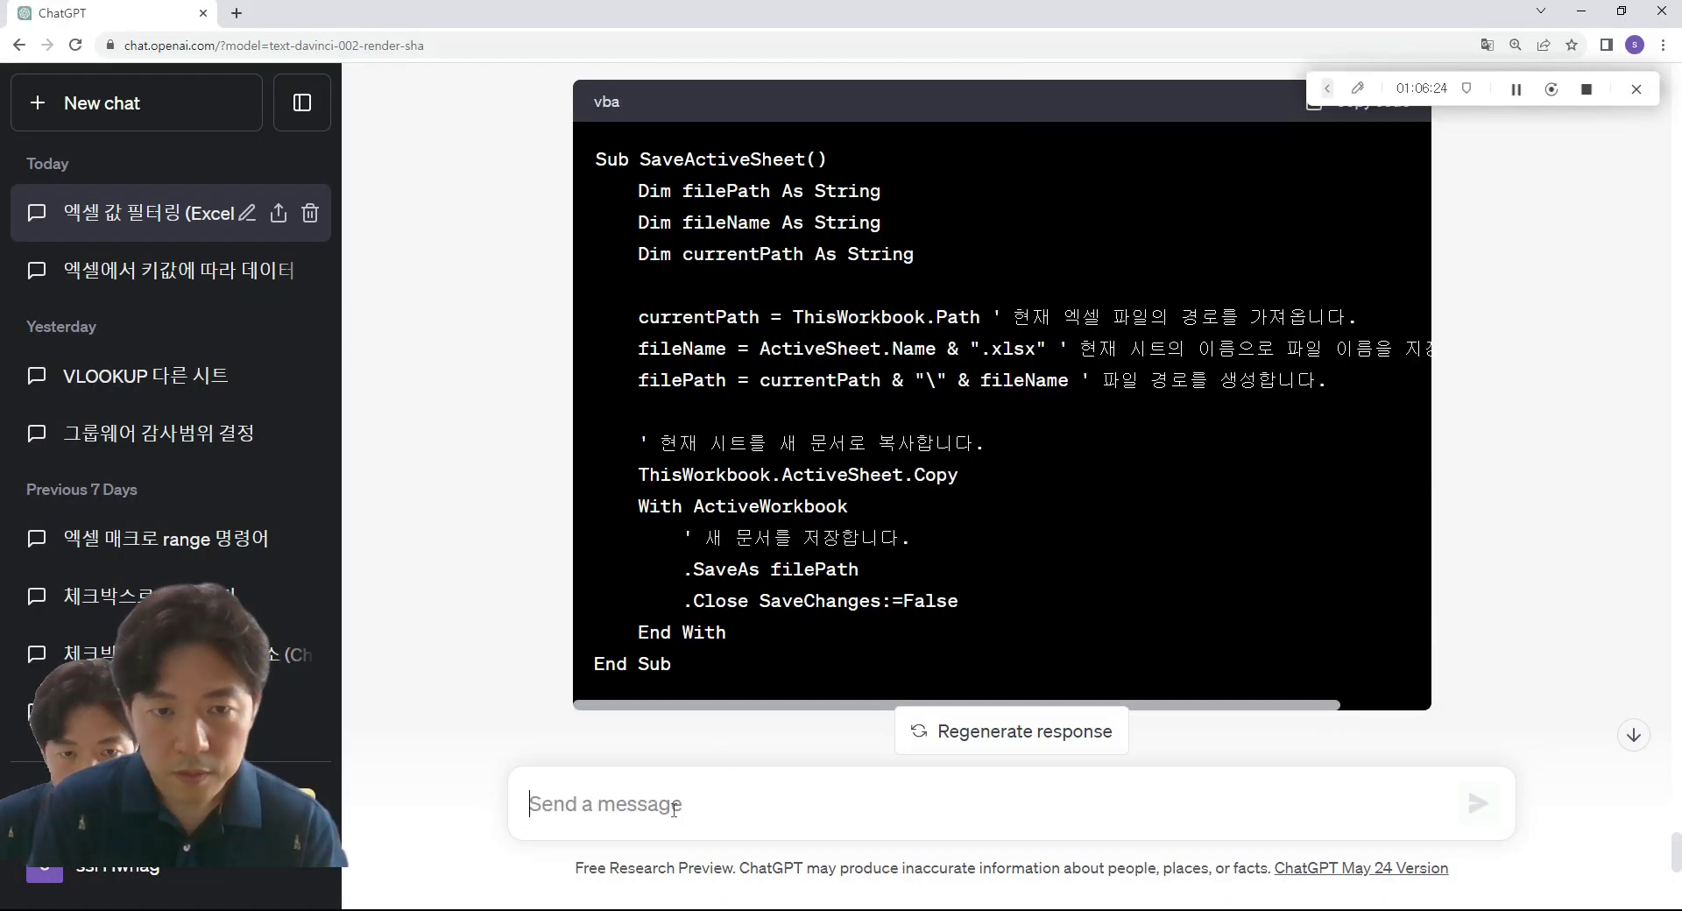
type("ㅎ")
key("BackSpace")
type("현")
key("BackSpace")
key("BackSpace")
key("BackSpace")
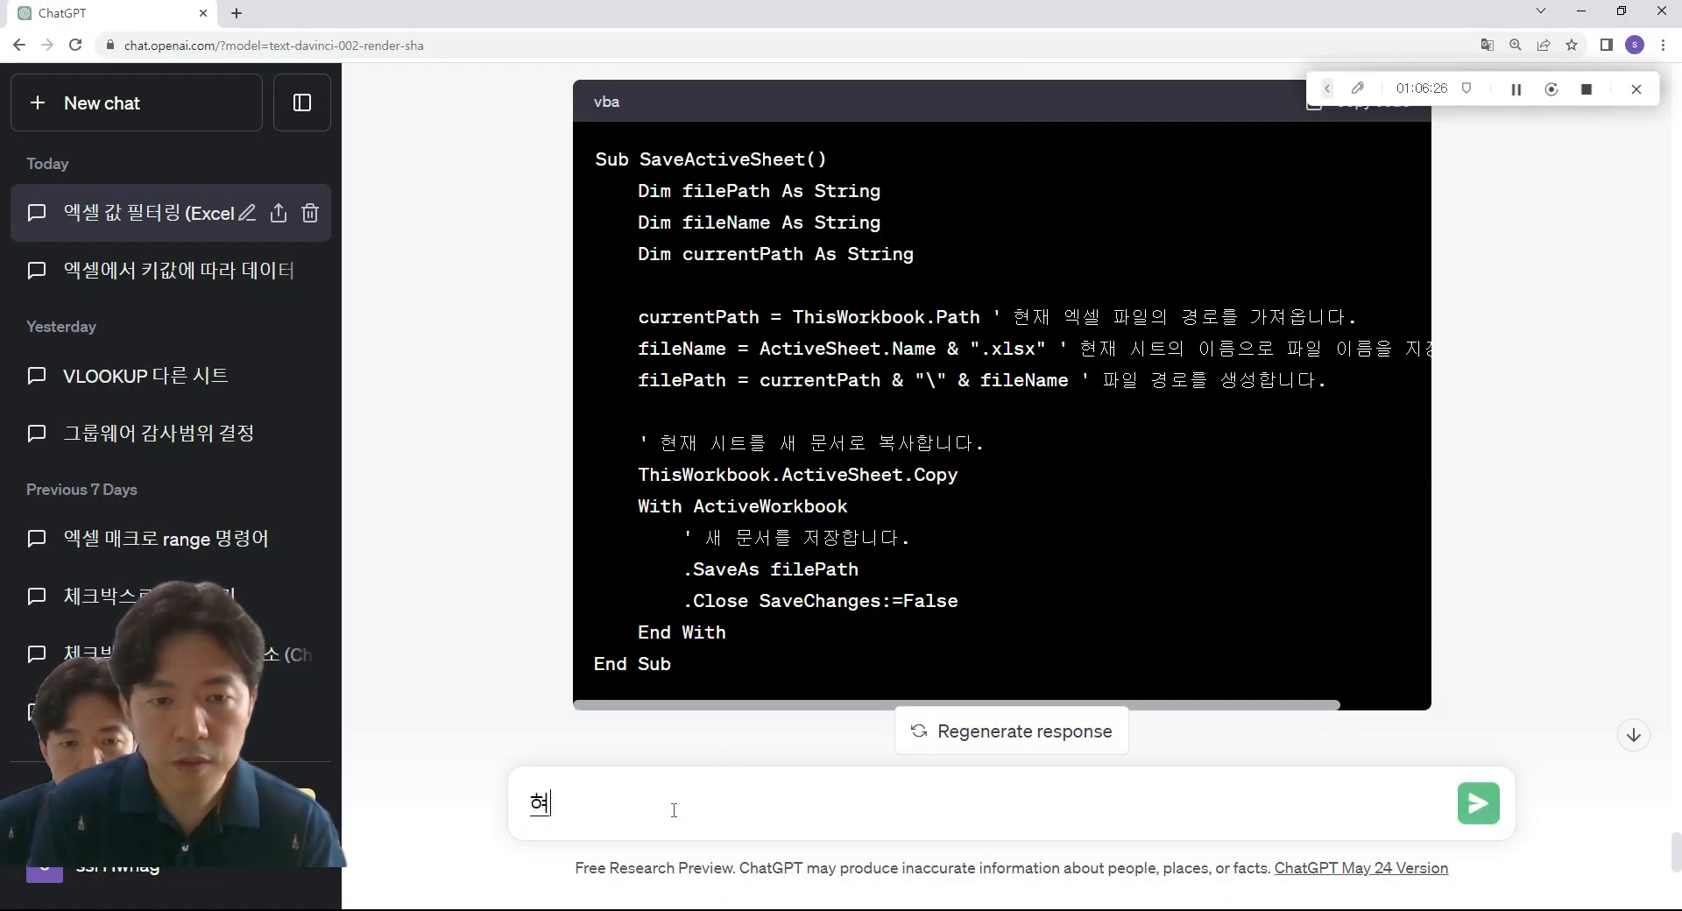
type("현재")
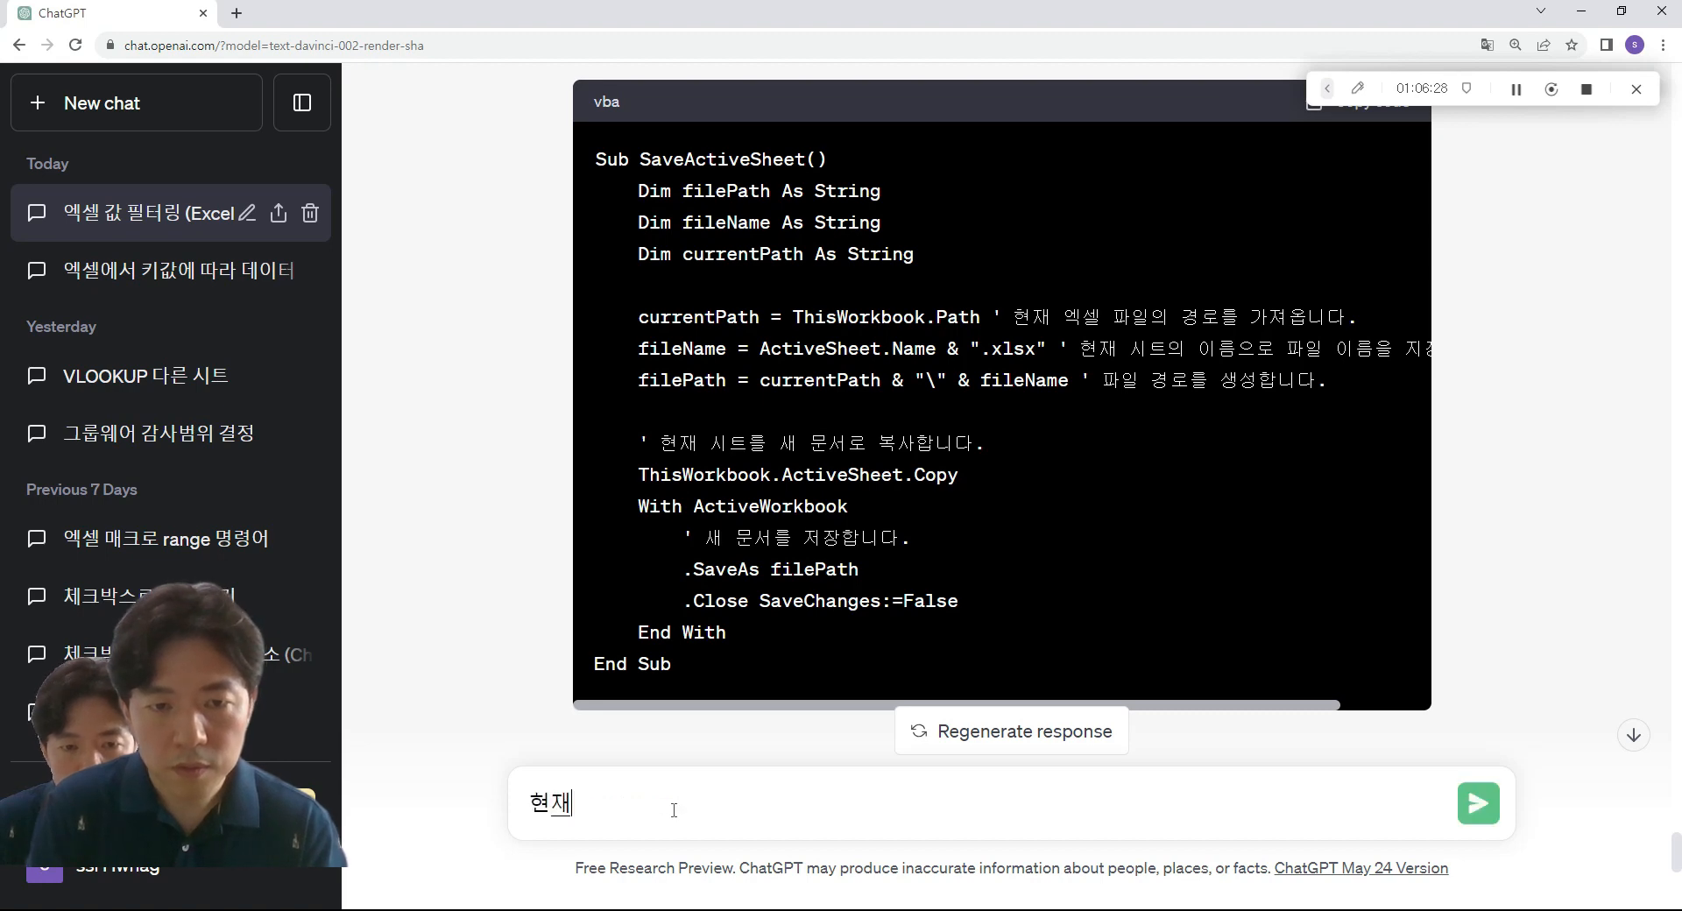
type(" 활서ㅇ화된 시트를 ㅈ")
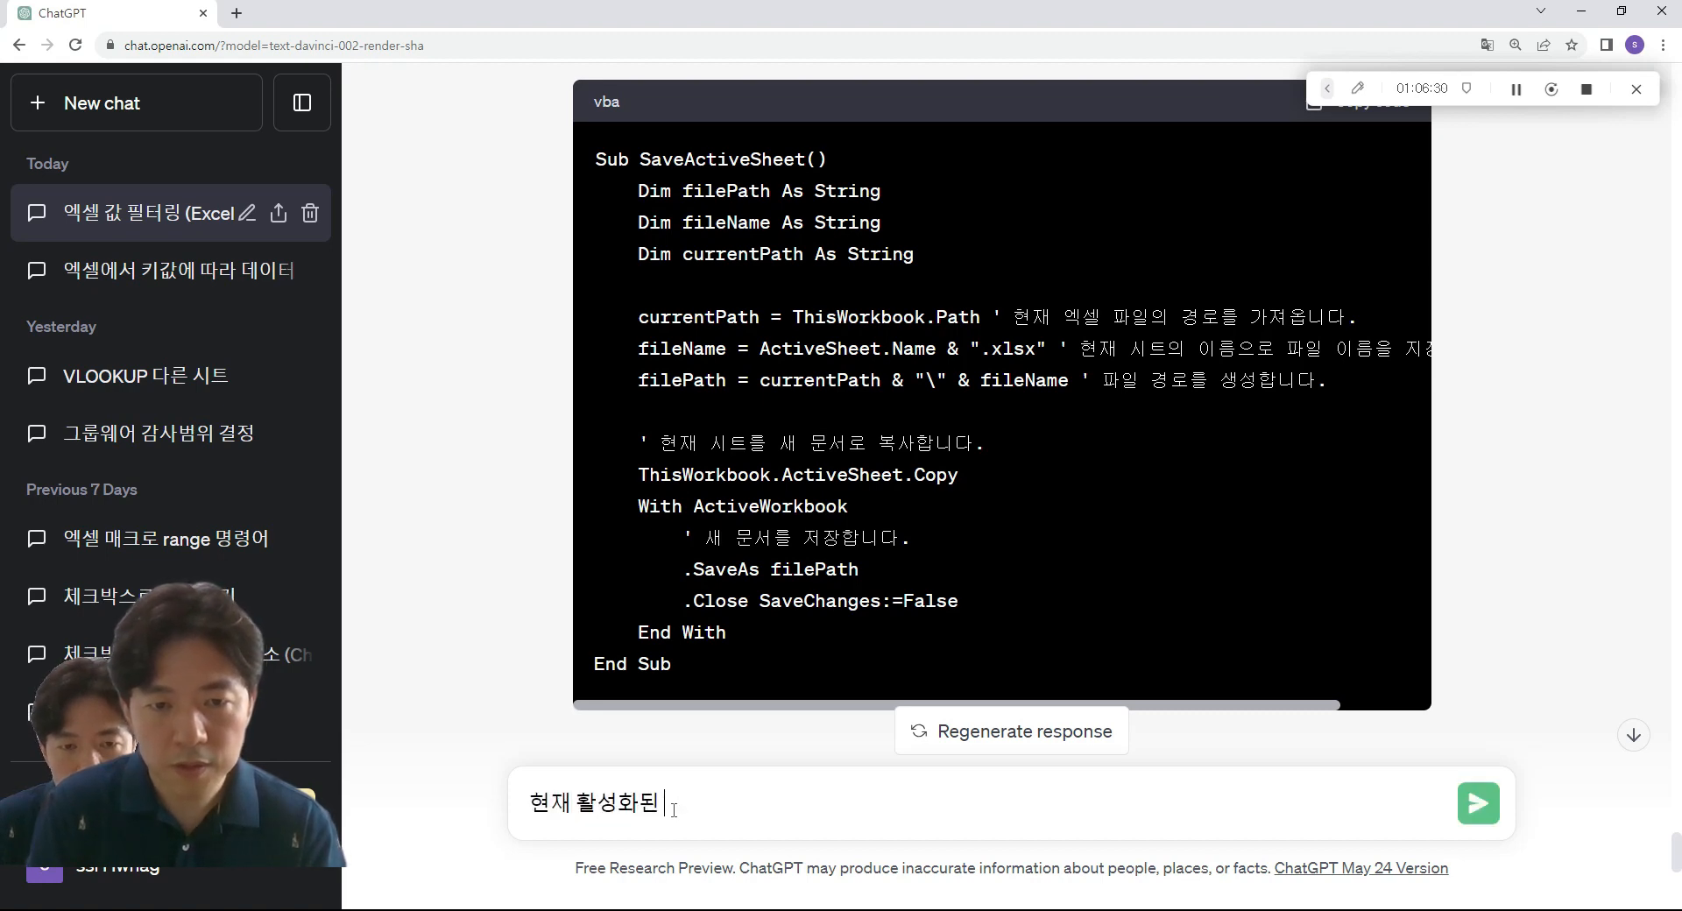
type("삭제하는")
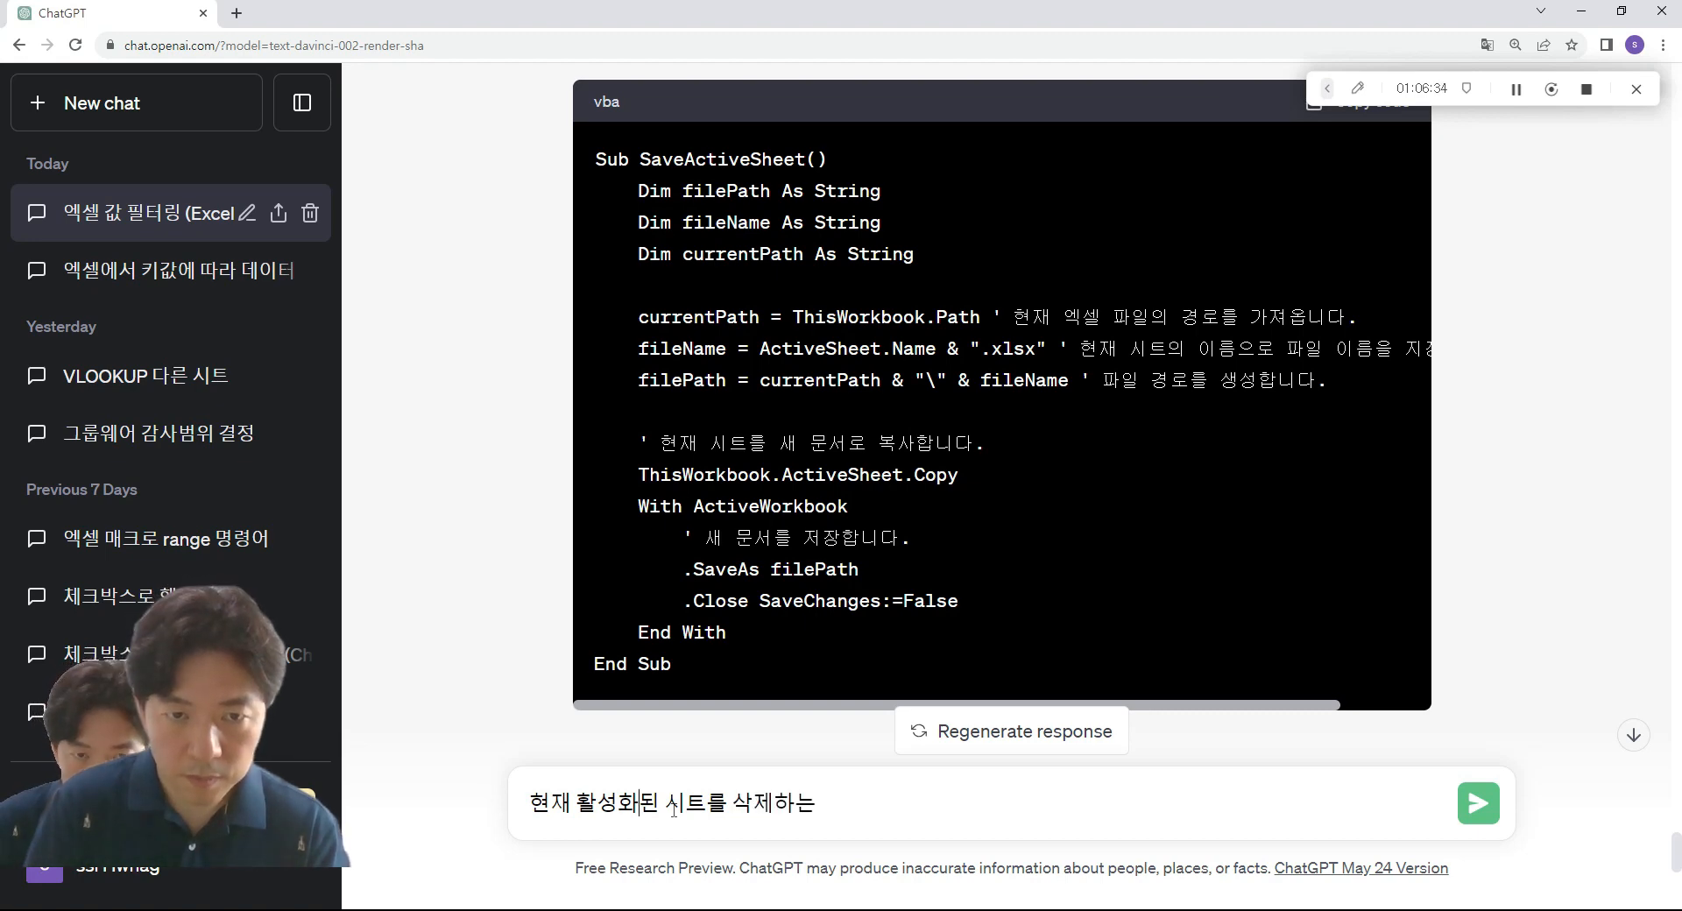
- Complete the question as "엑셀 매크로에서 현재 활성화된 시트를 삭제하는 명령어를 알려줘." without sending it
key("Home")
type("엑셀 매크롱")
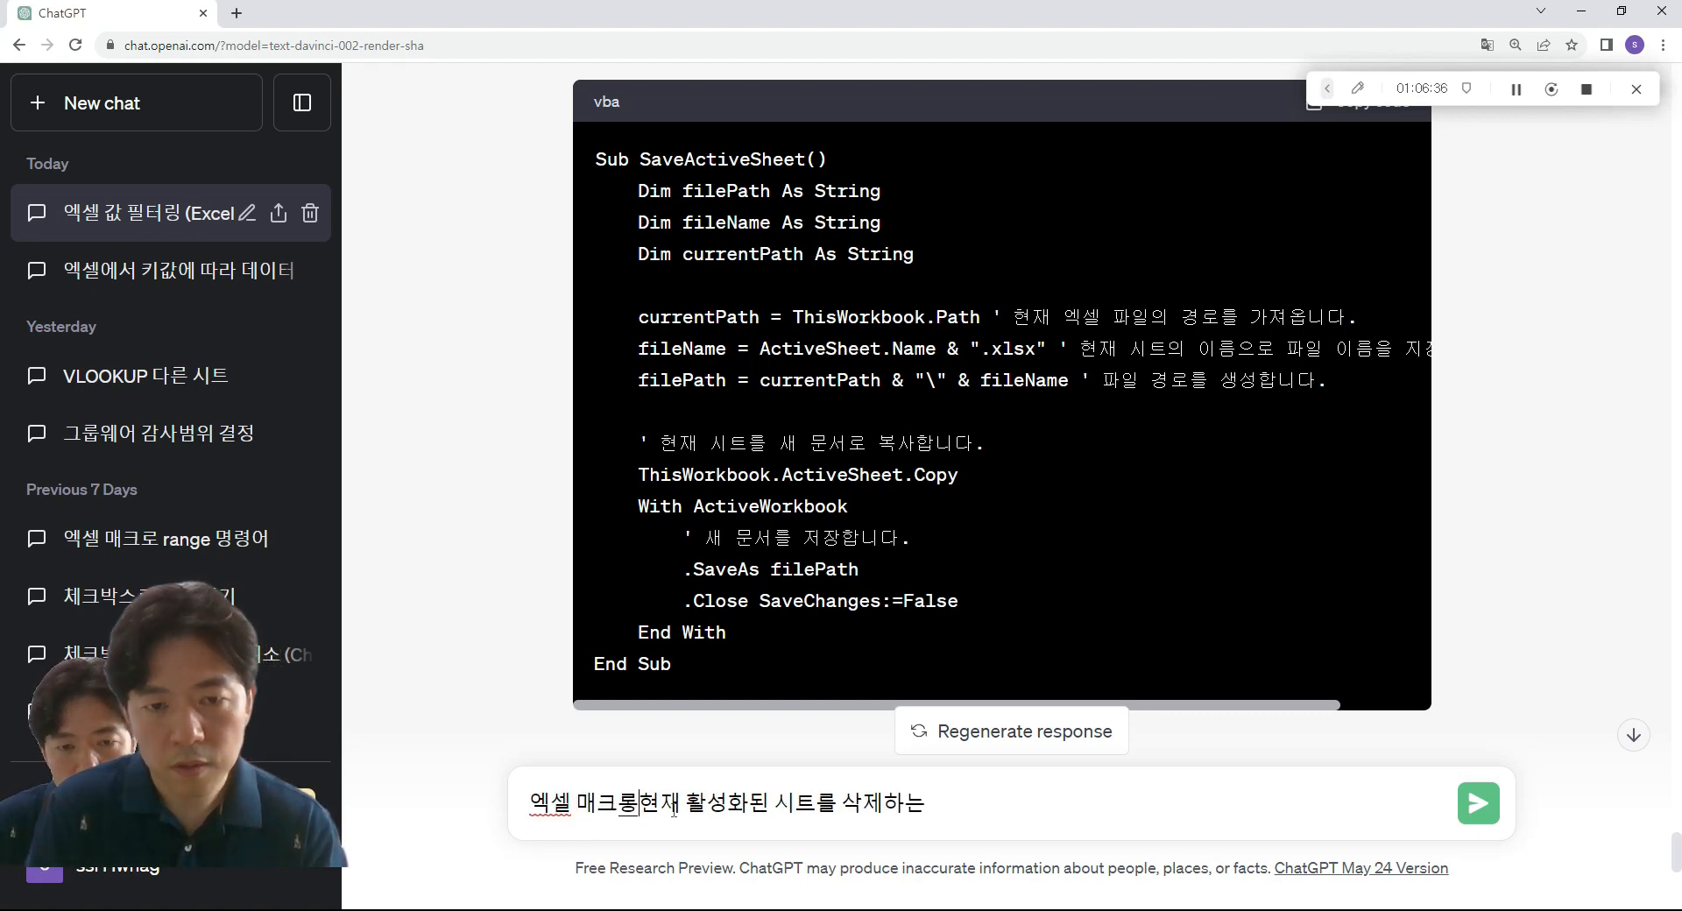
type("에서 ")
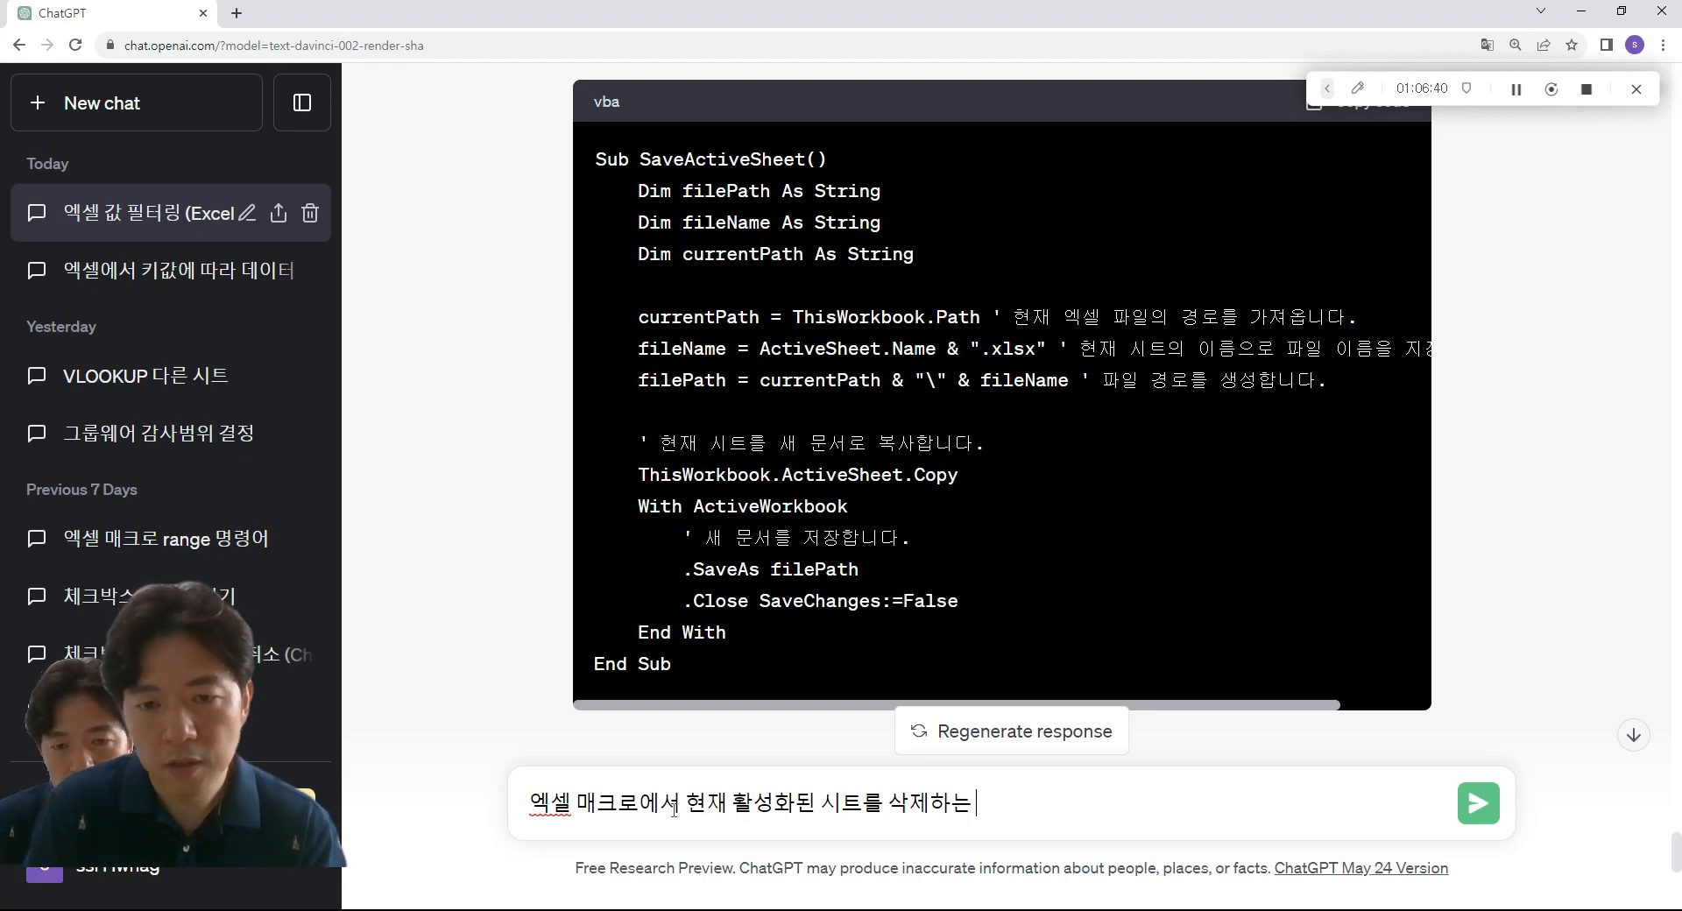
type(" 명령어로")
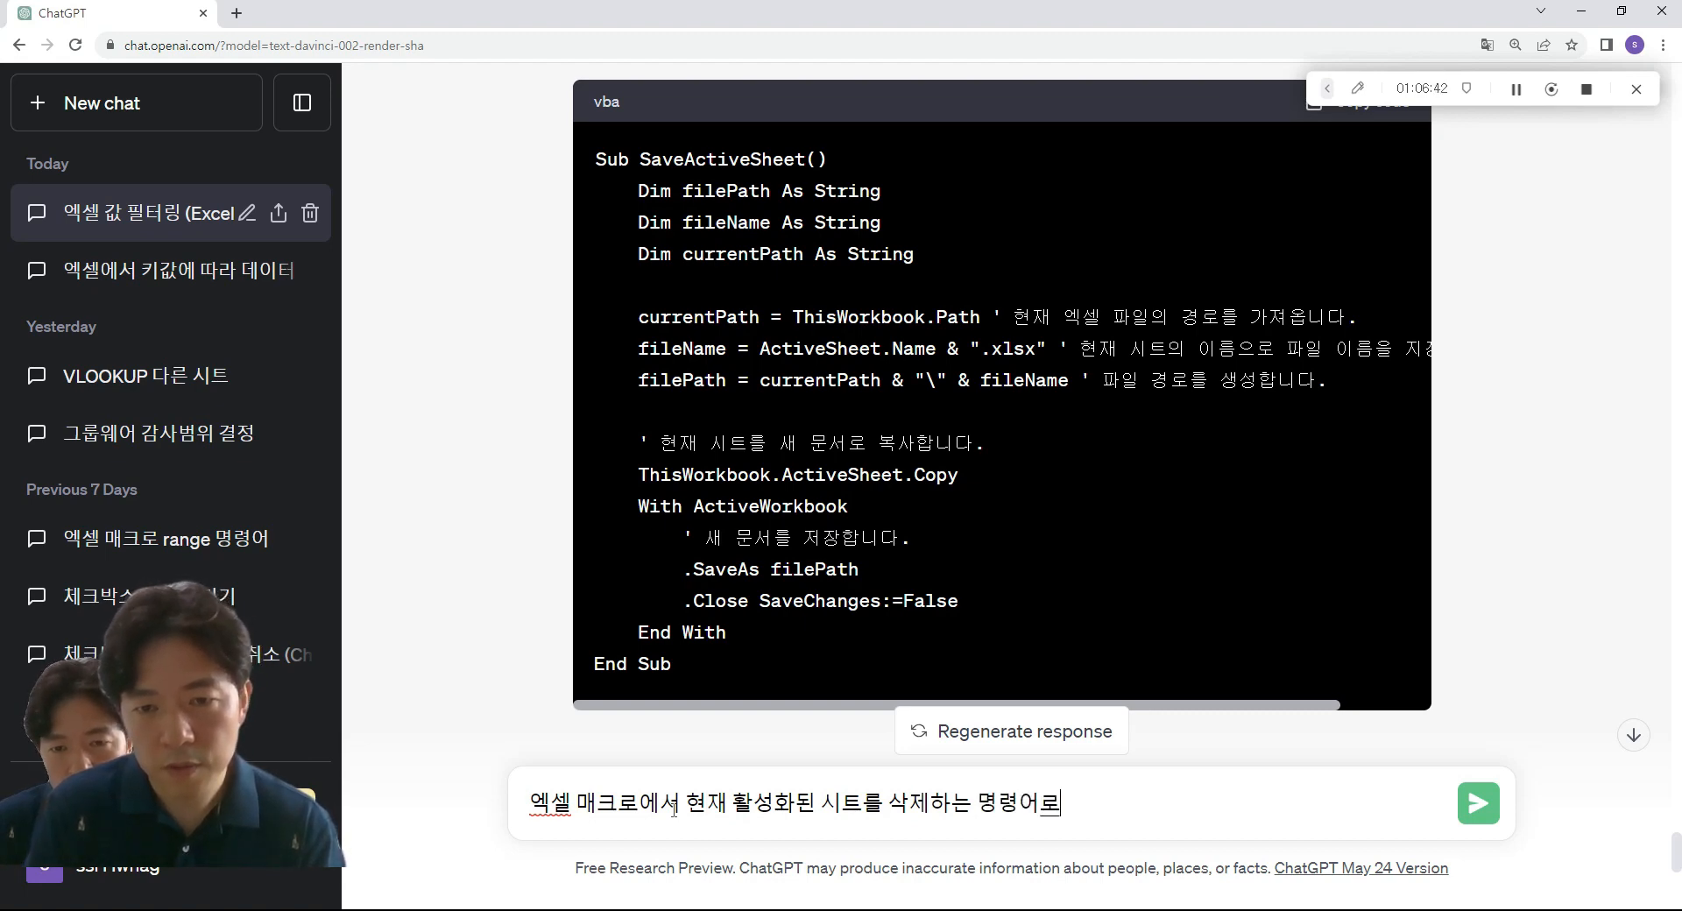
key("BackSpace")
type("를 알려줘.")
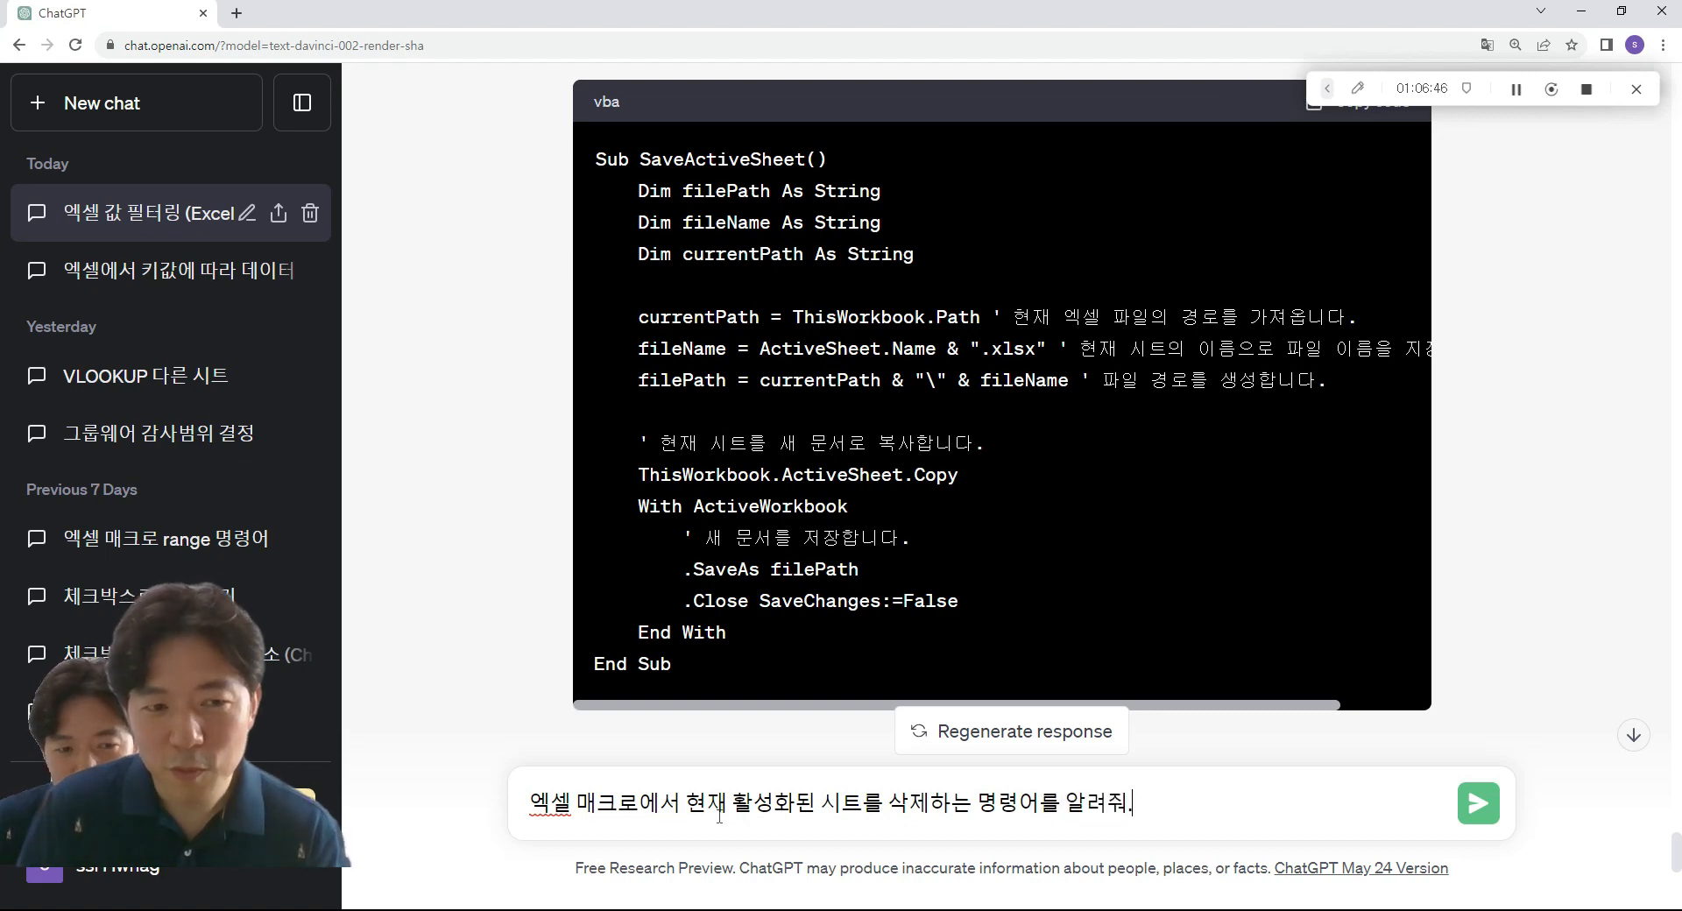
- Send the question about deleting the active sheet and go to the VBA code in the new answer
key("Return")
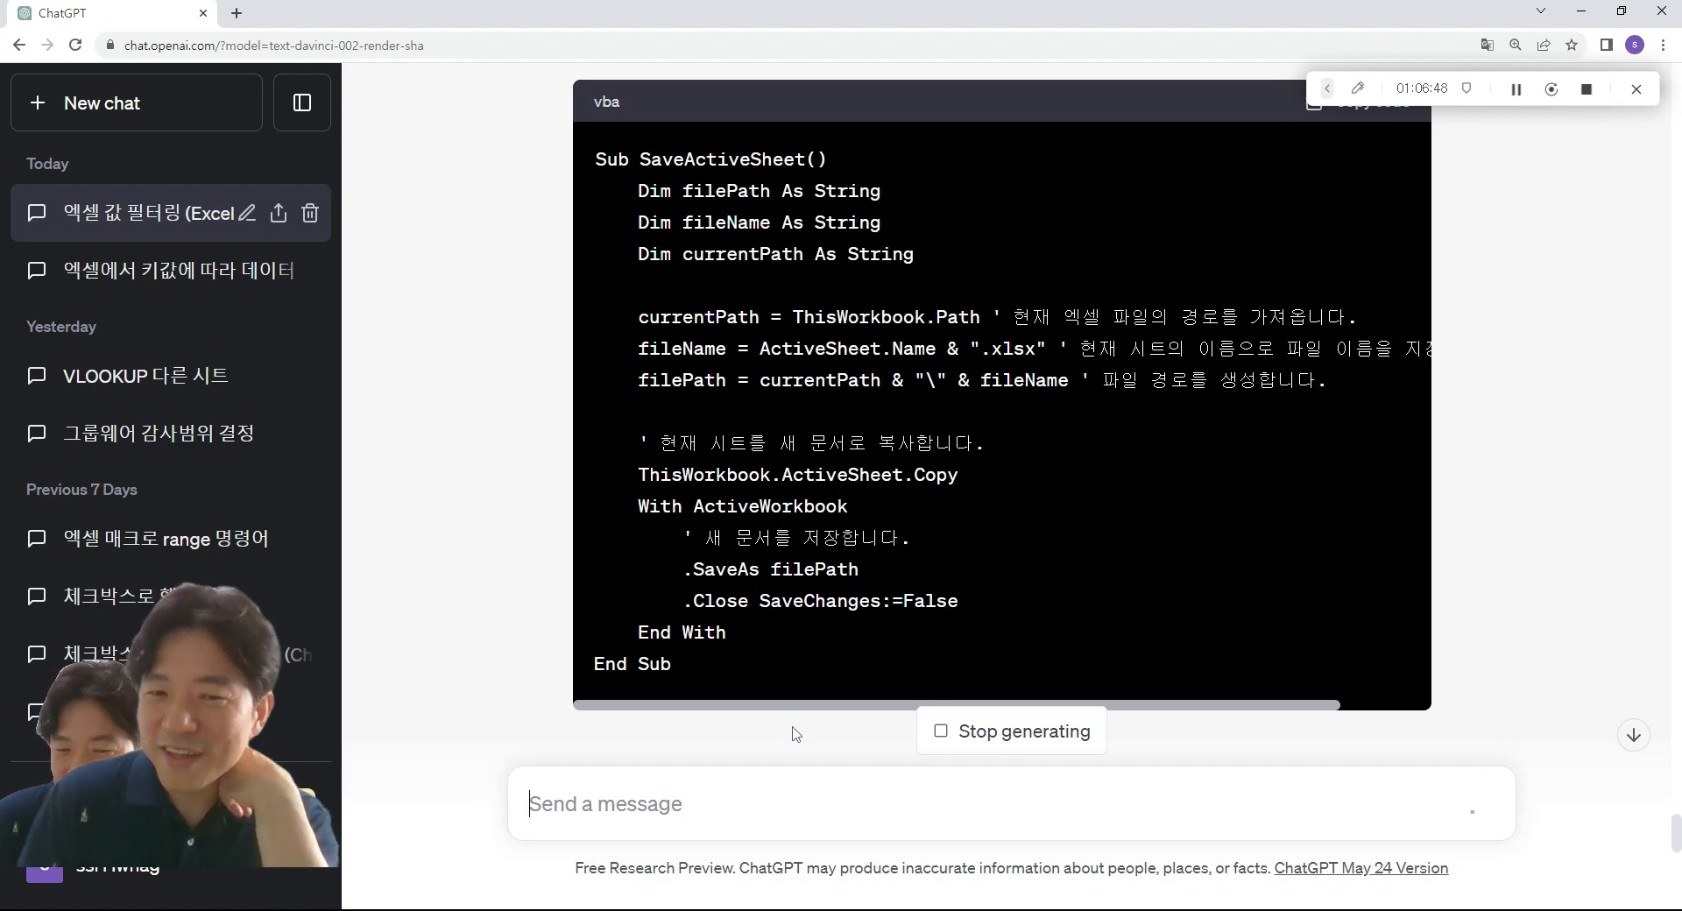
scroll(748, 674, "down", 6)
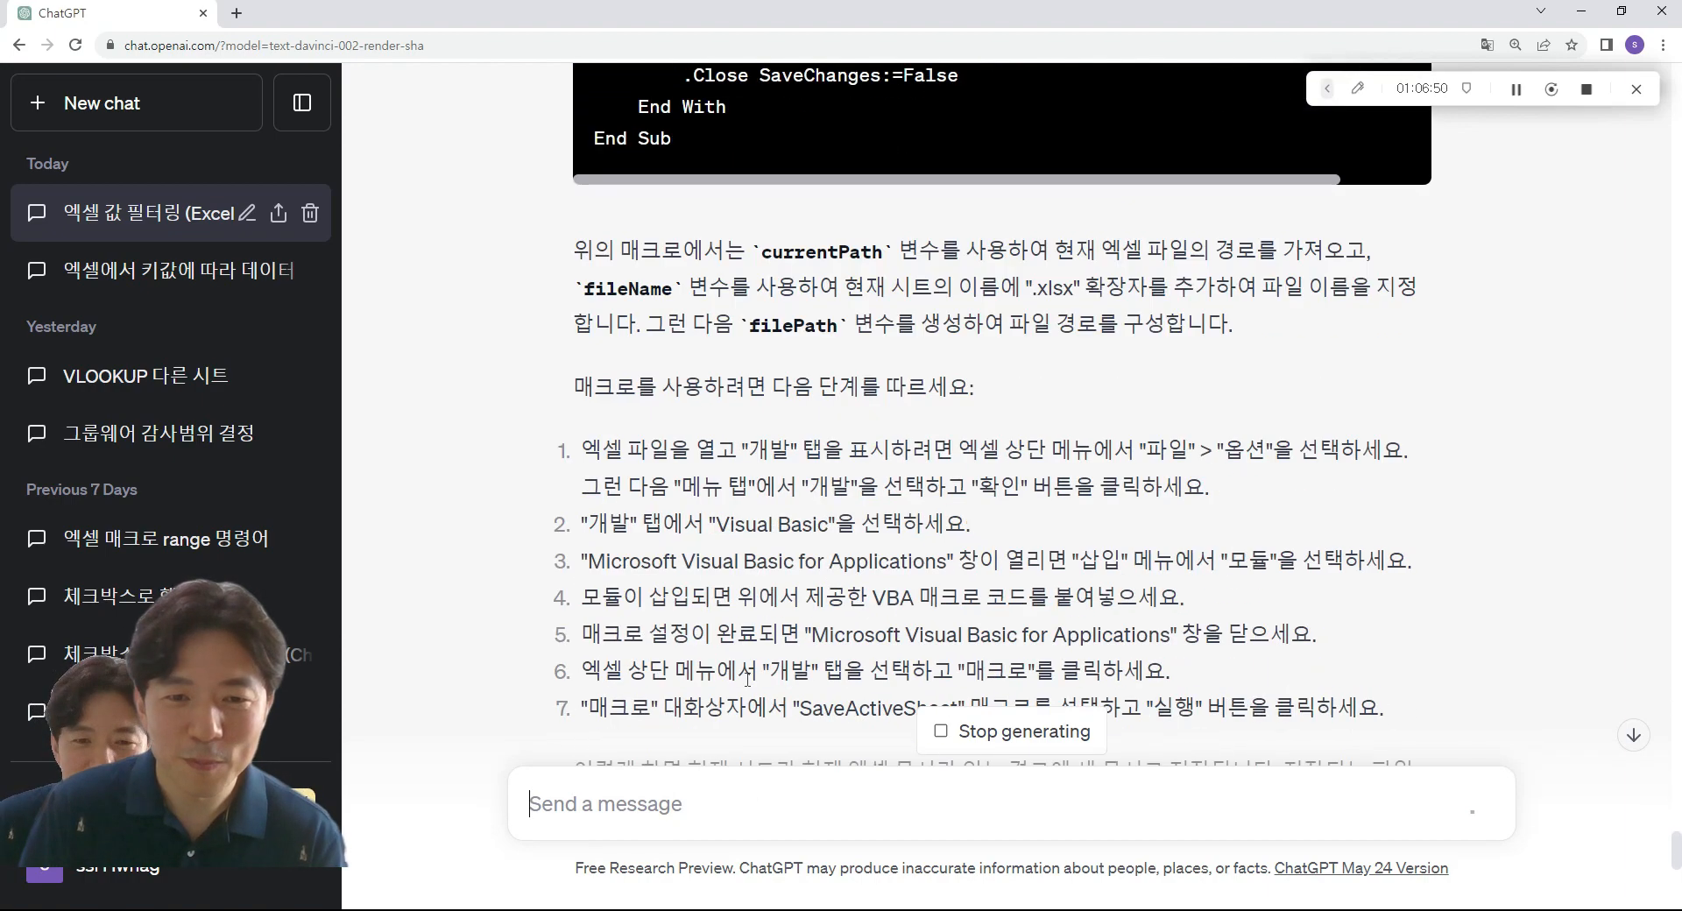
scroll(747, 674, "down", 9)
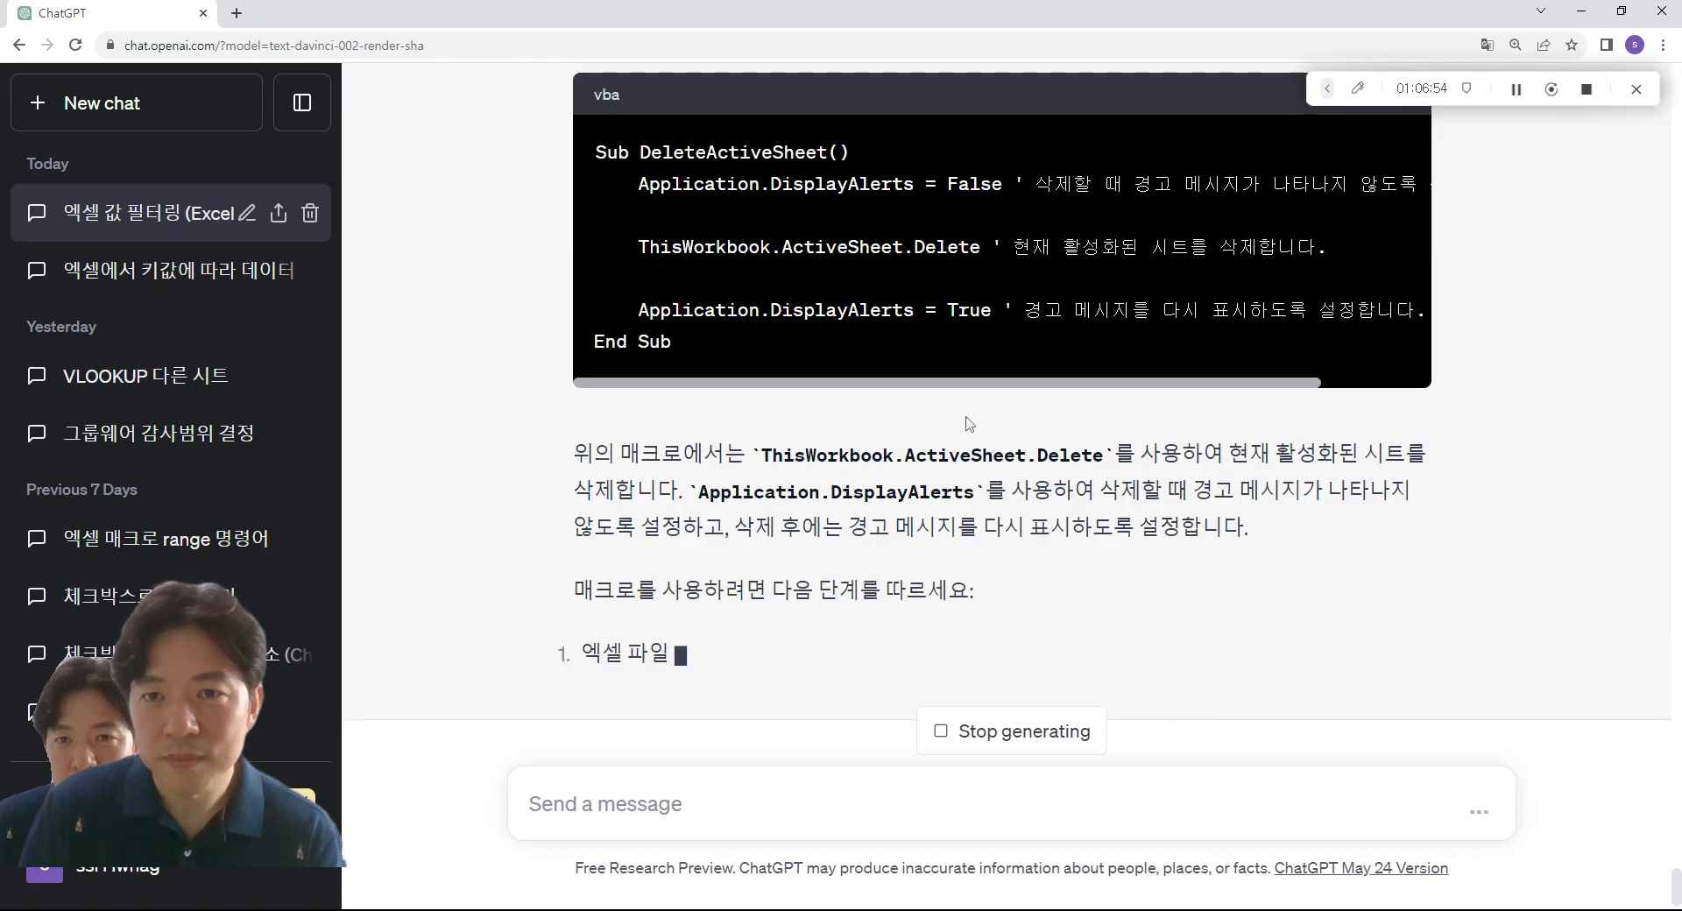
- Copy the body of DeleteActiveSheet, from Application.DisplayAlerts = False through Application.DisplayAlerts = True with its comment
scroll(968, 424, "up", 1)
left_click_drag(649, 282, 936, 282)
left_click(936, 282)
left_click_drag(638, 282, 1311, 408)
key("ctrl+c")
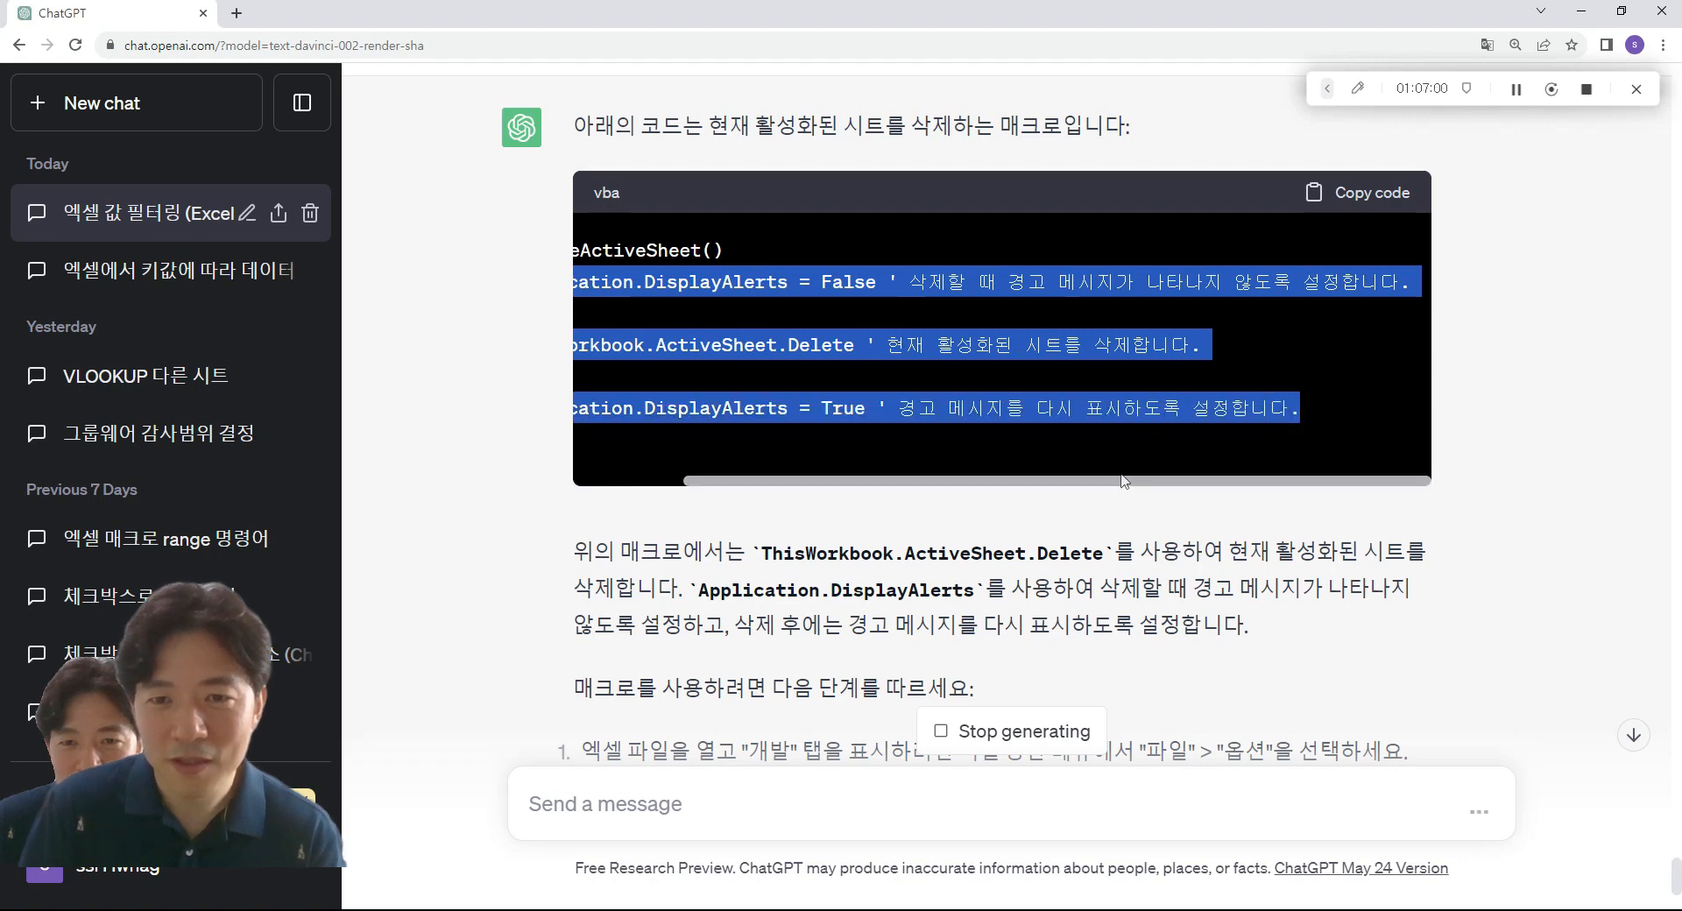
left_click_drag(911, 484, 793, 484)
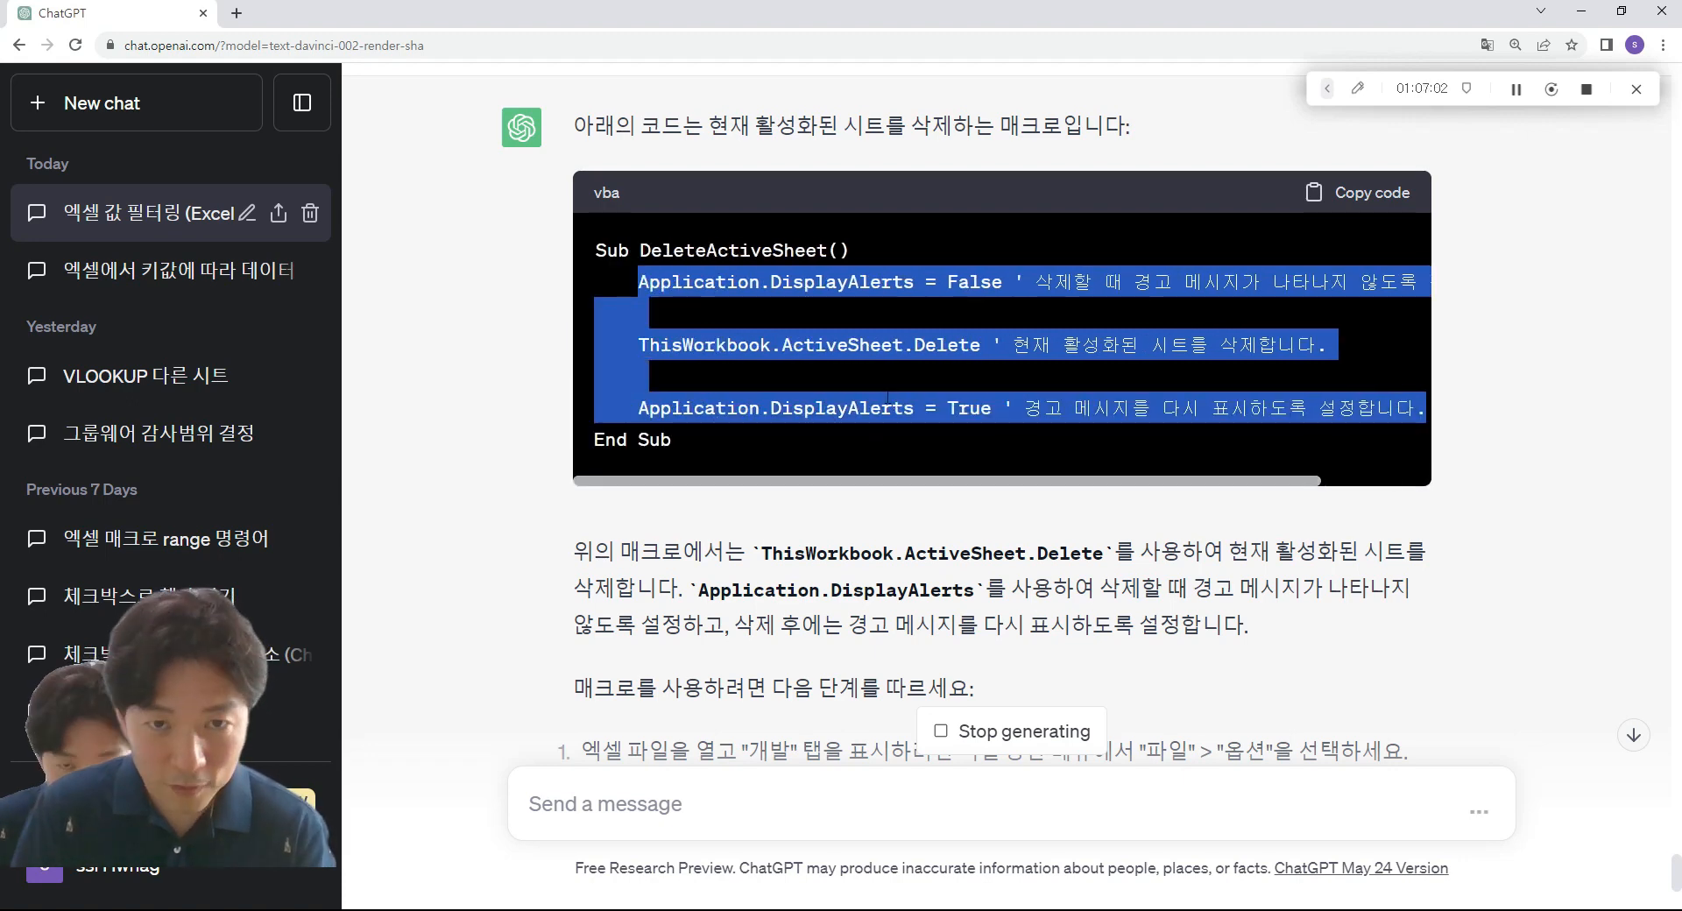
- Switch to Excel's VBA editor, paste the sheet-deletion code between End With and Next in PLC_9320_test, and indent its first line
key("alt+Tab")
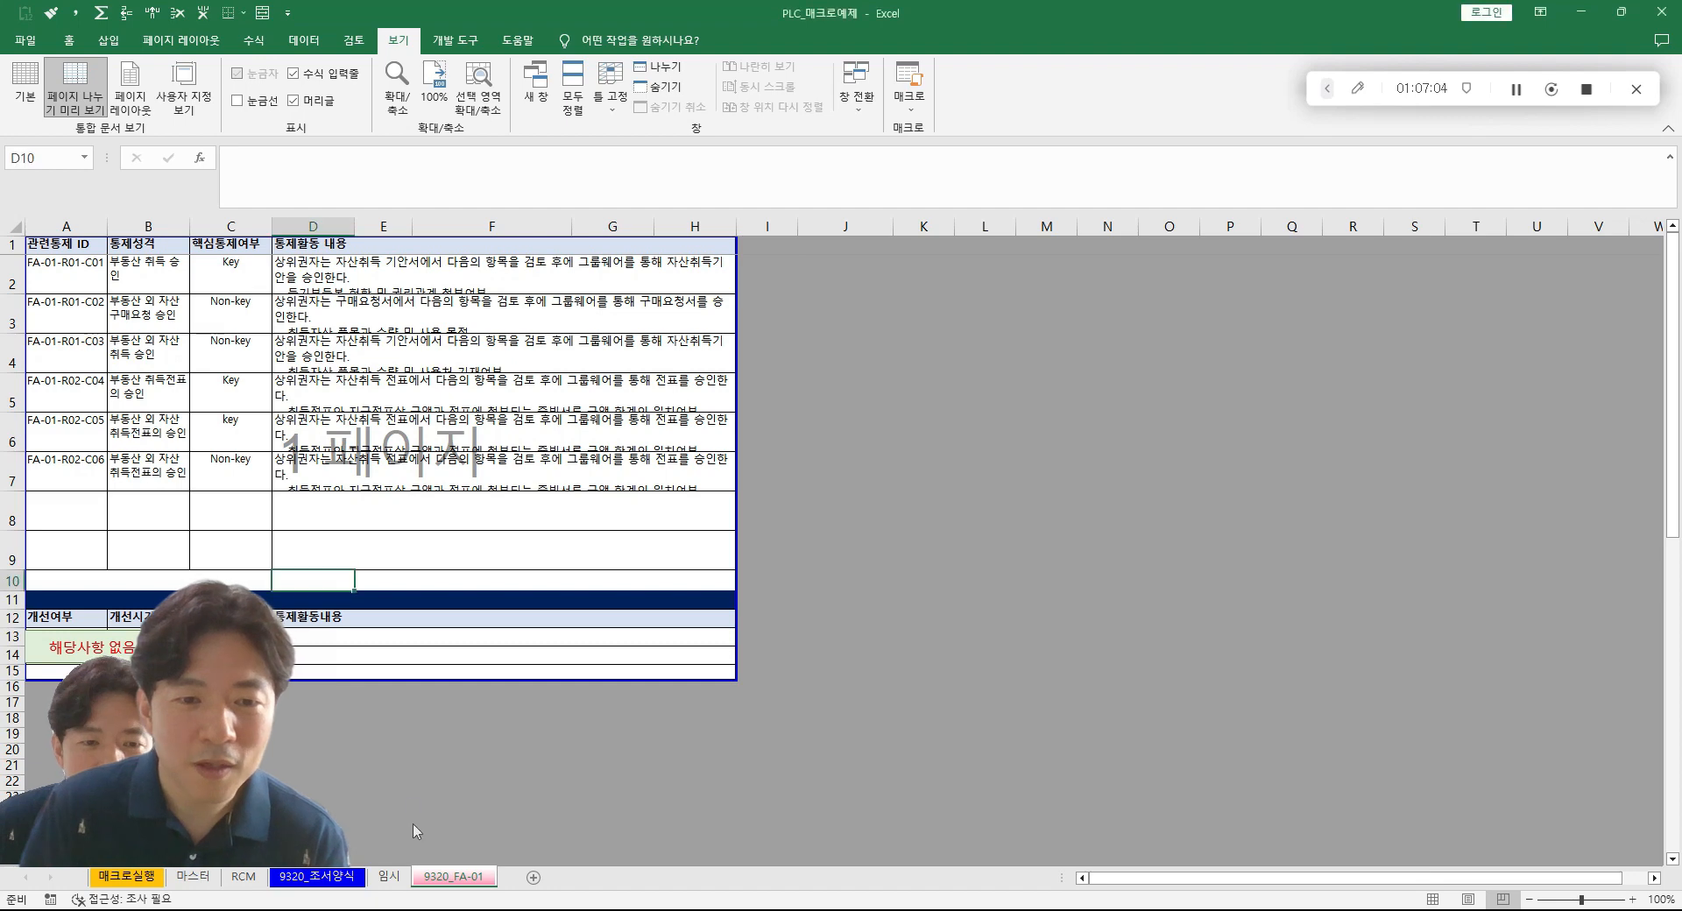
left_click(697, 799)
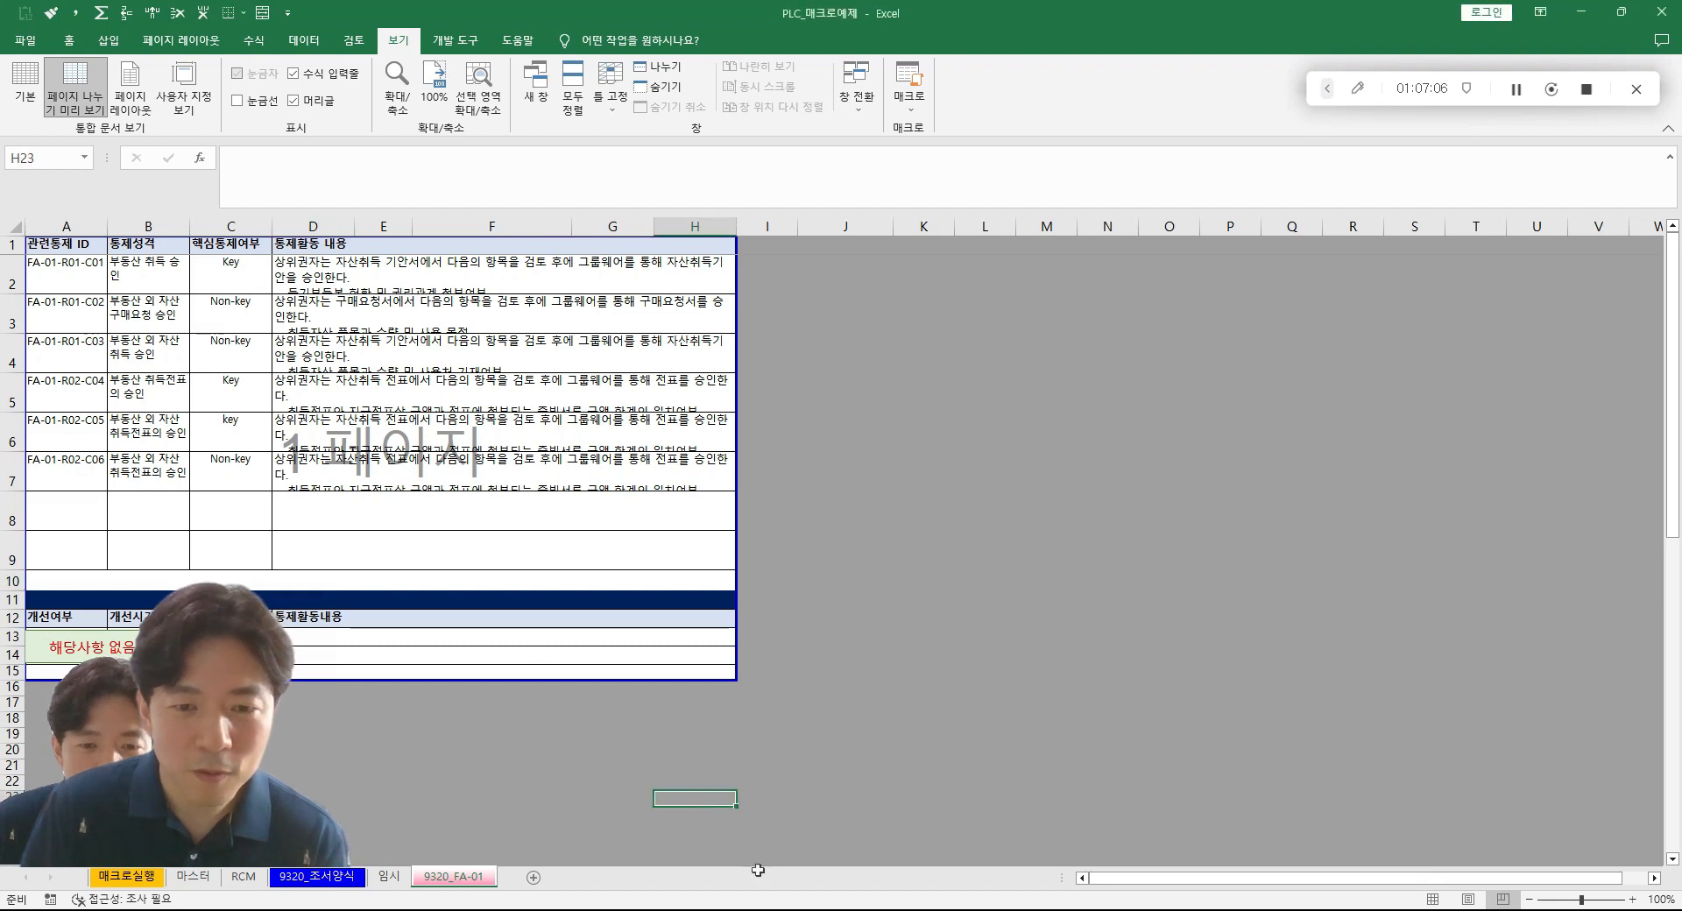
key("alt+F11")
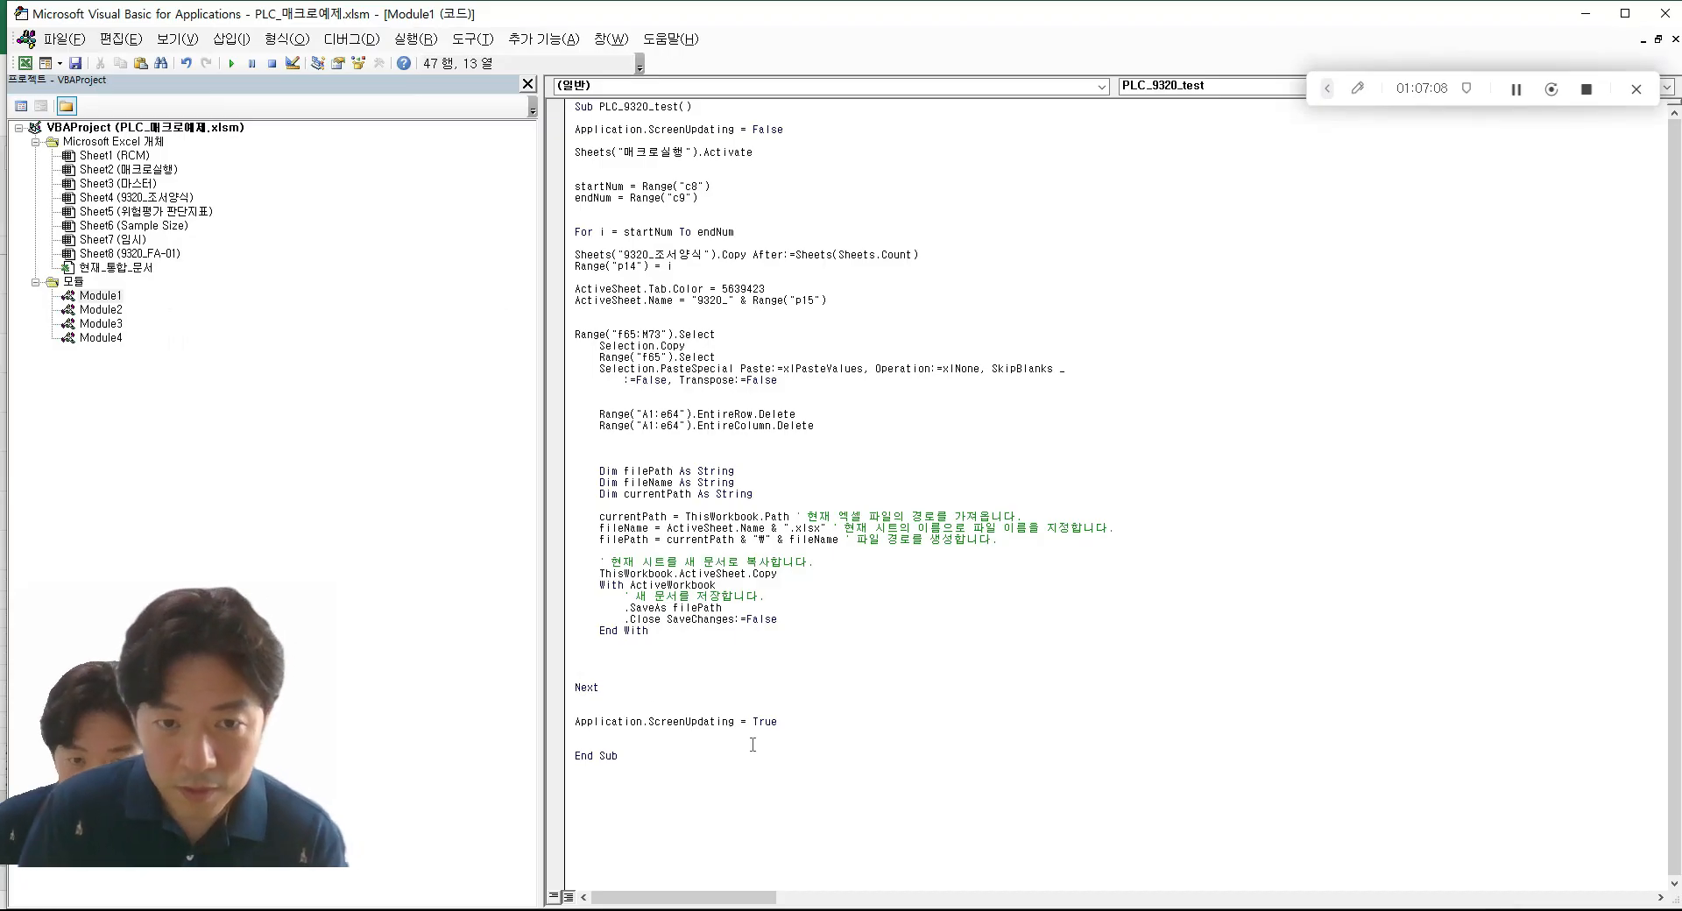
key("Down")
key("Down")
key("ctrl+v")
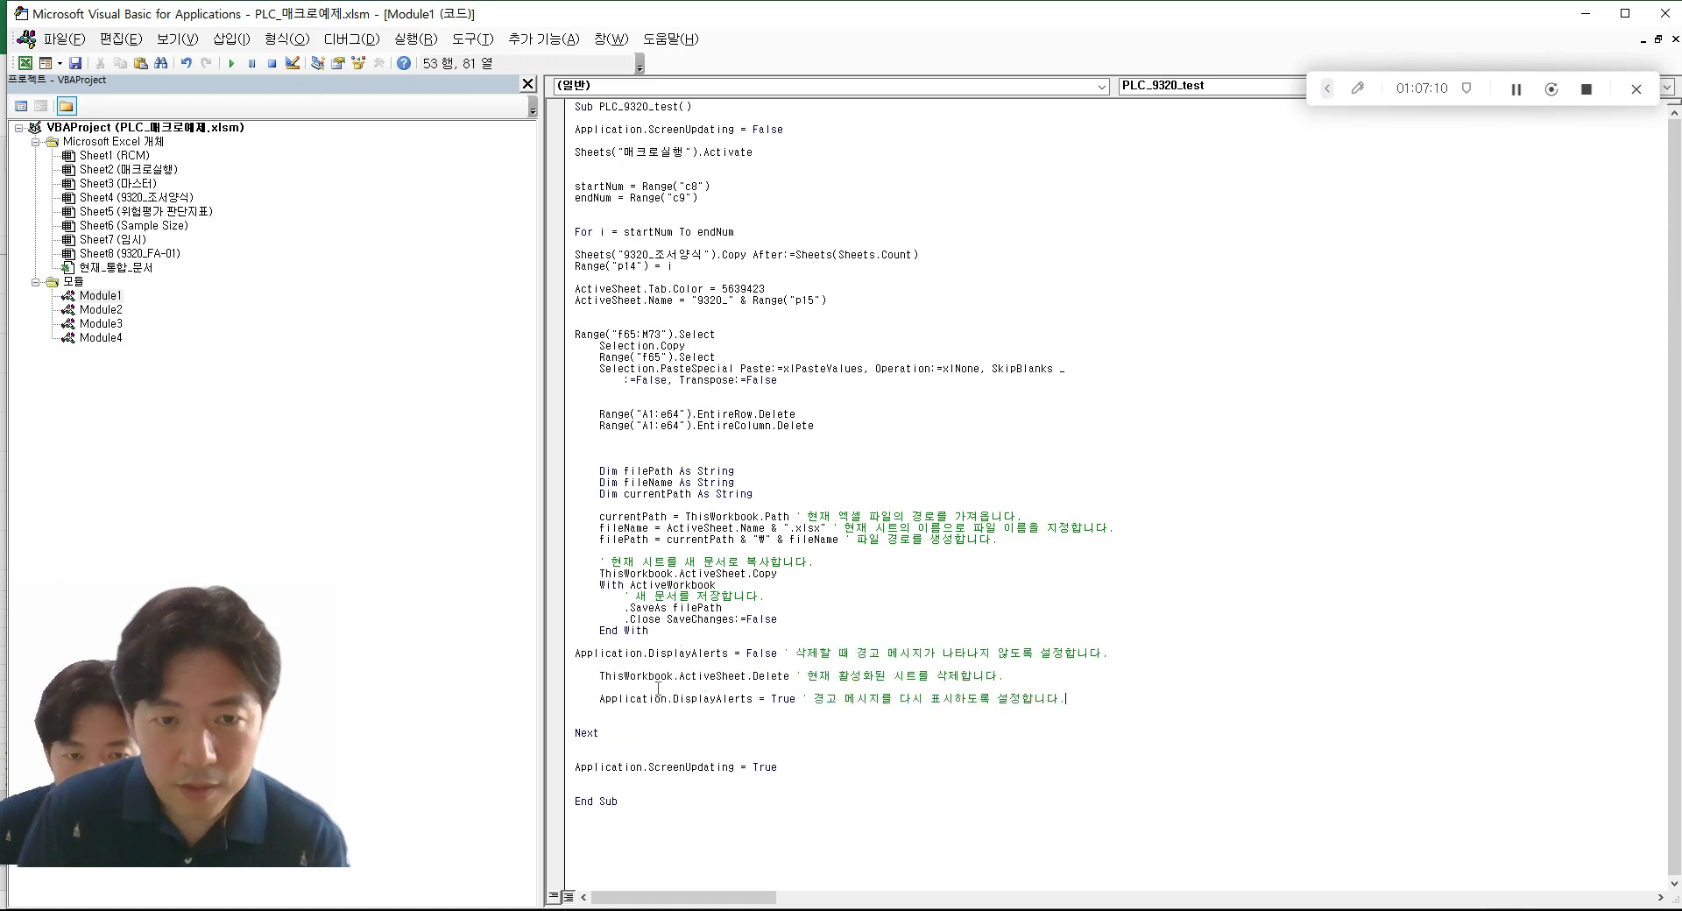
left_click(573, 653)
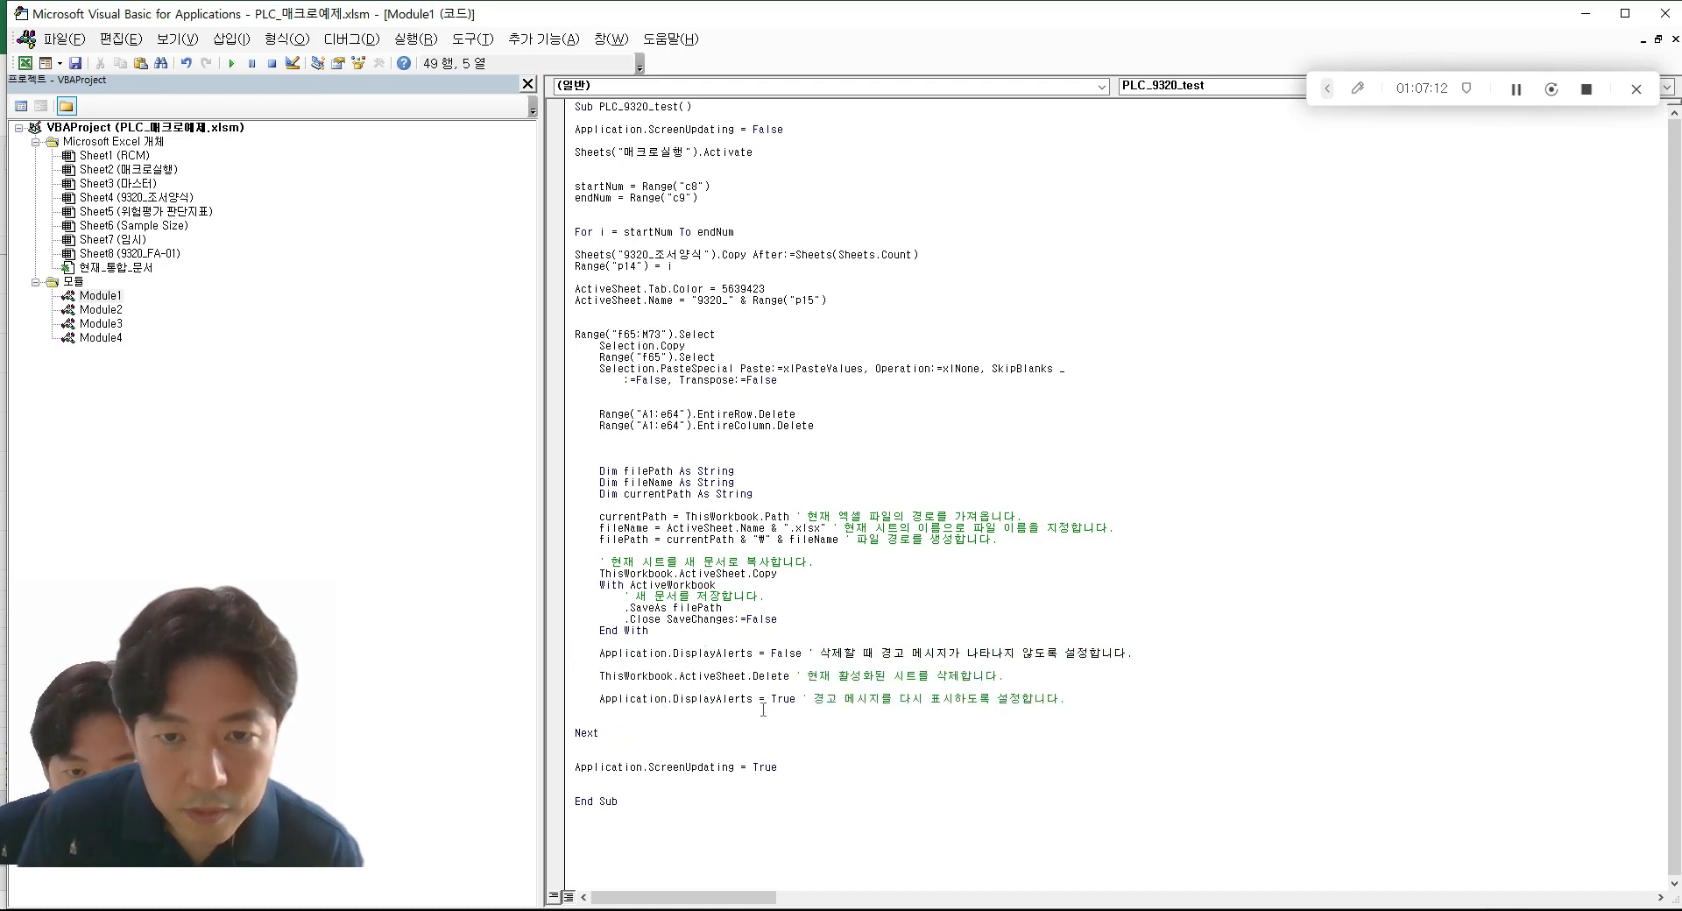
- Review the added sheet-deletion lines and the whole For–Next loop of PLC_9320_test
left_click(868, 652)
left_click_drag(574, 698, 955, 630)
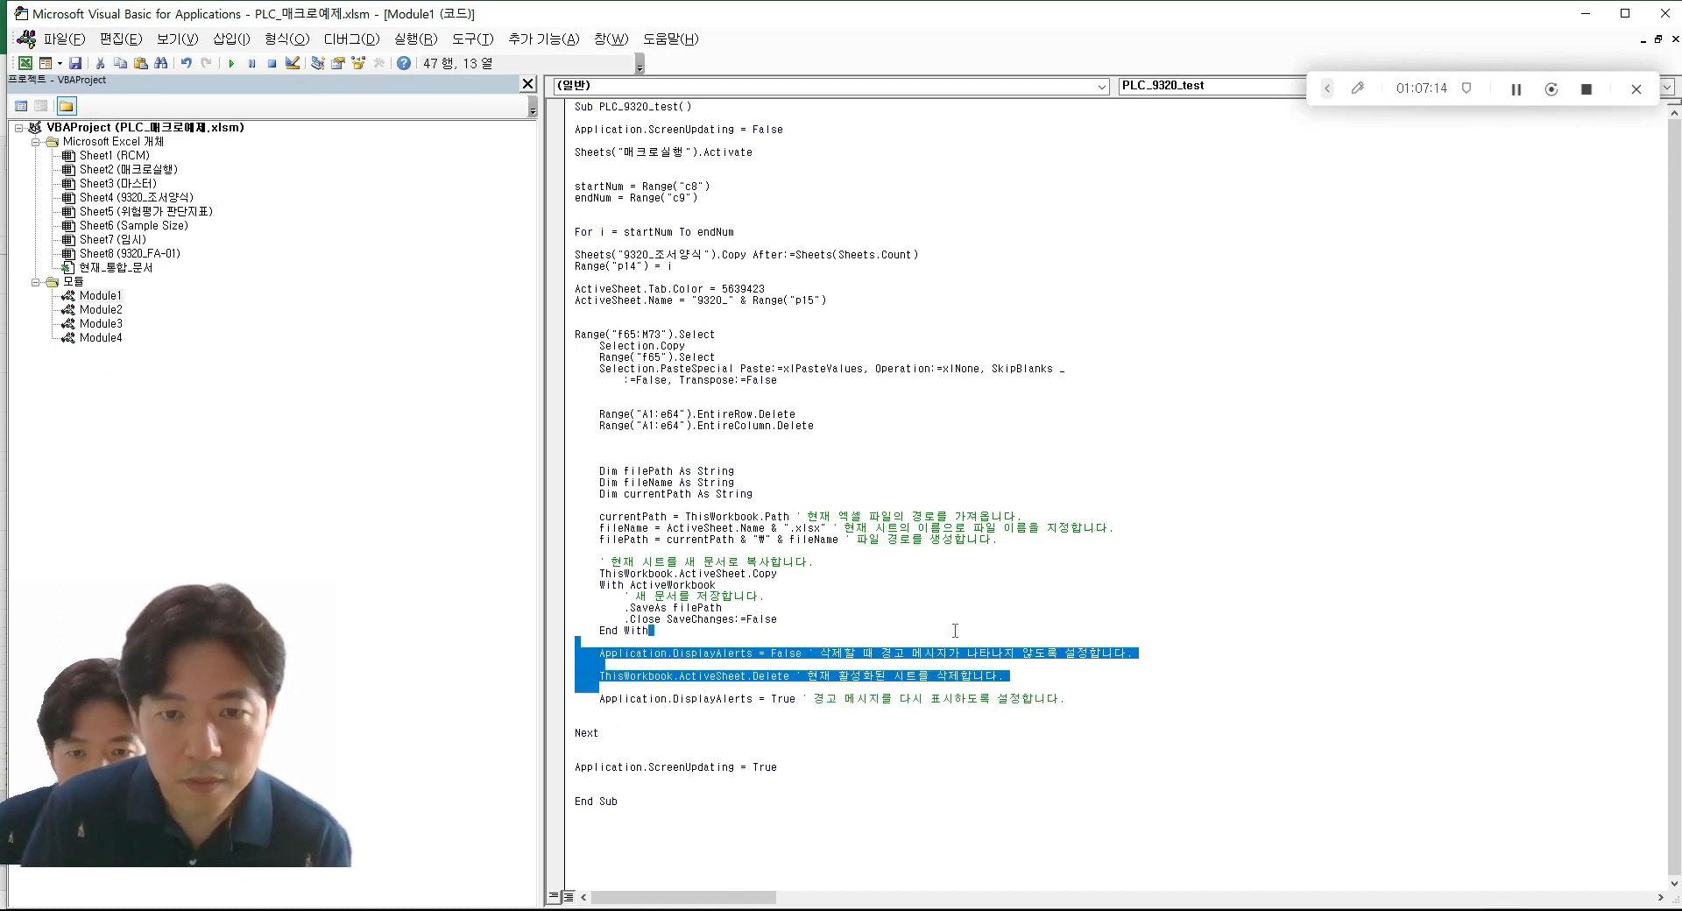
left_click(955, 706)
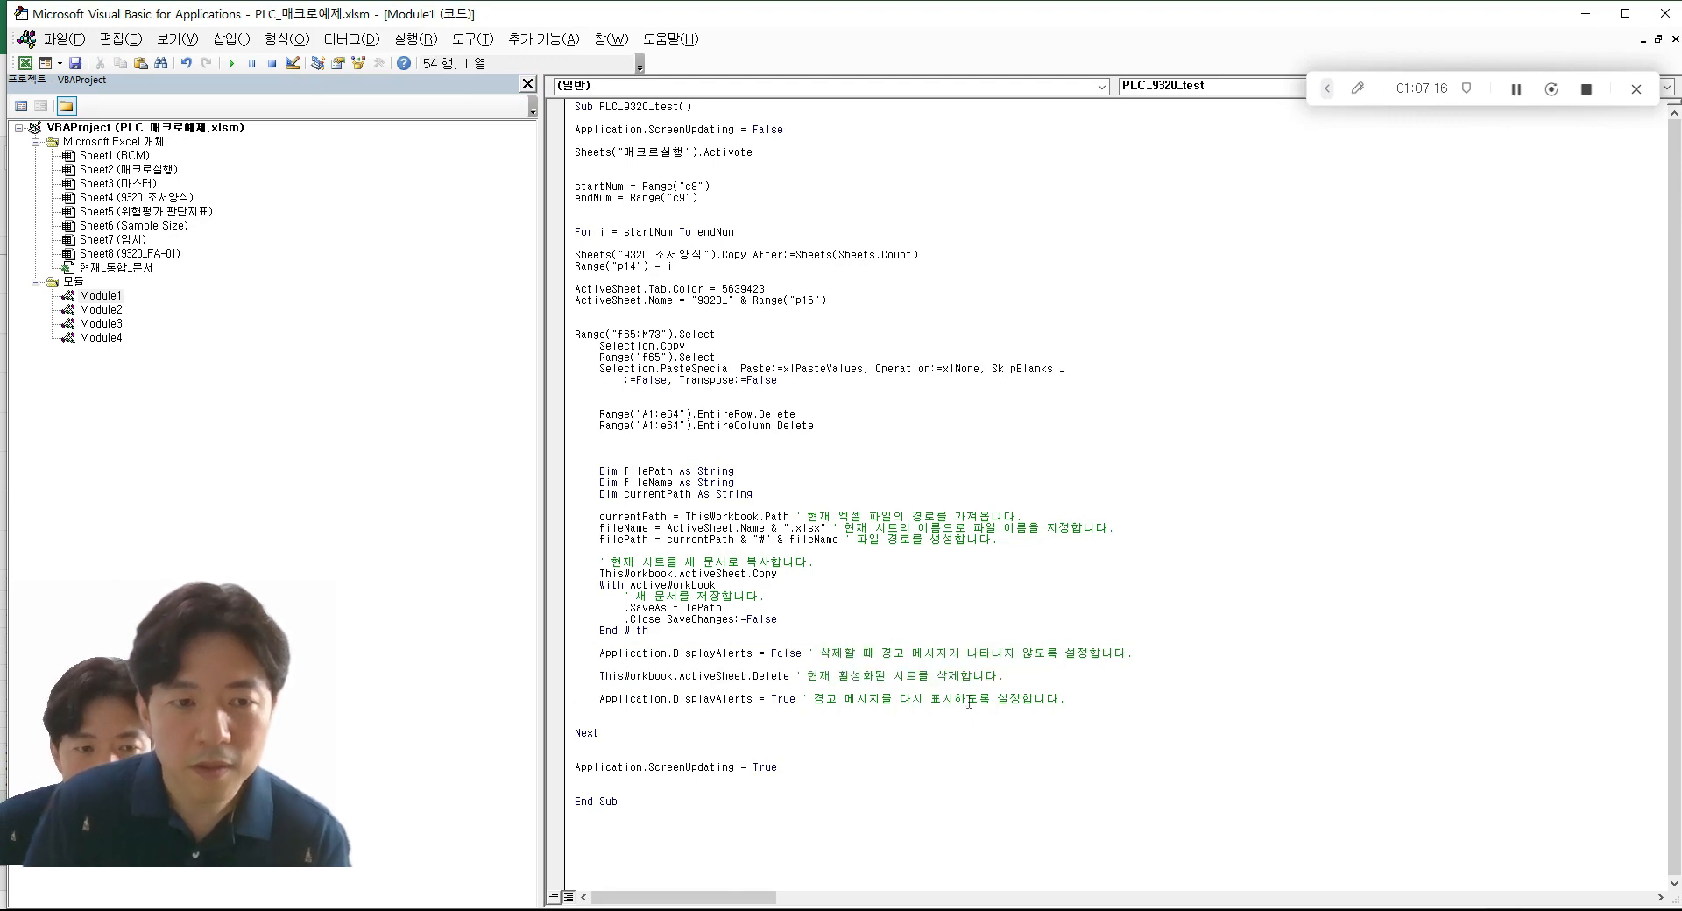
left_click_drag(769, 730, 608, 720)
left_click(637, 710)
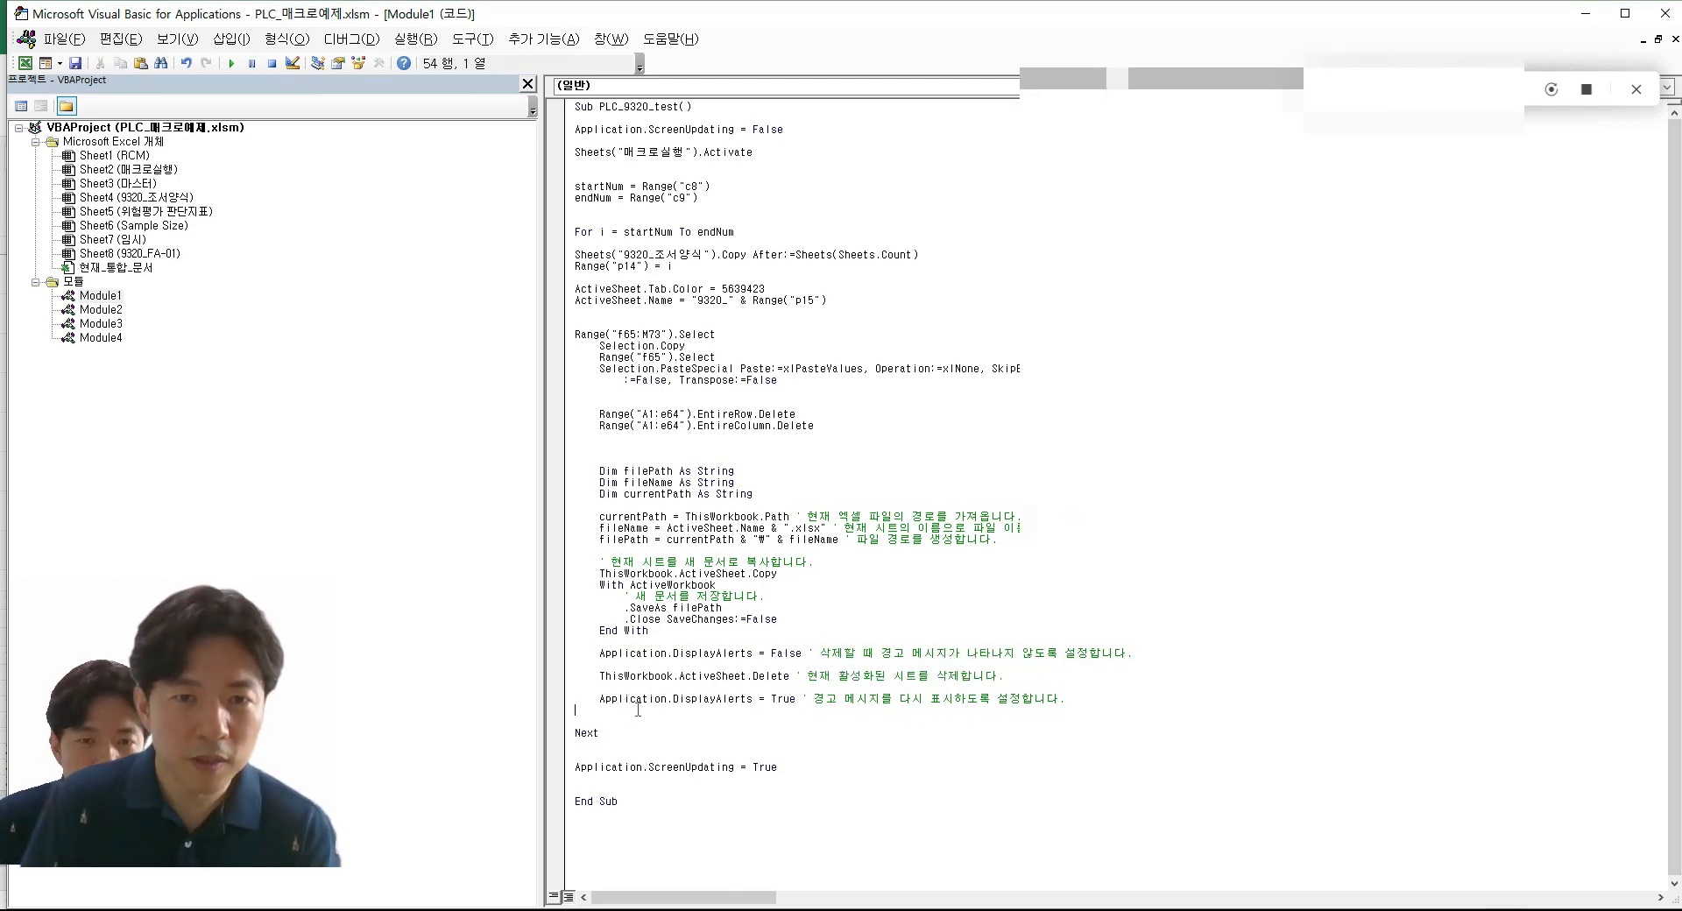
left_click_drag(576, 234, 1128, 733)
left_click(1059, 763)
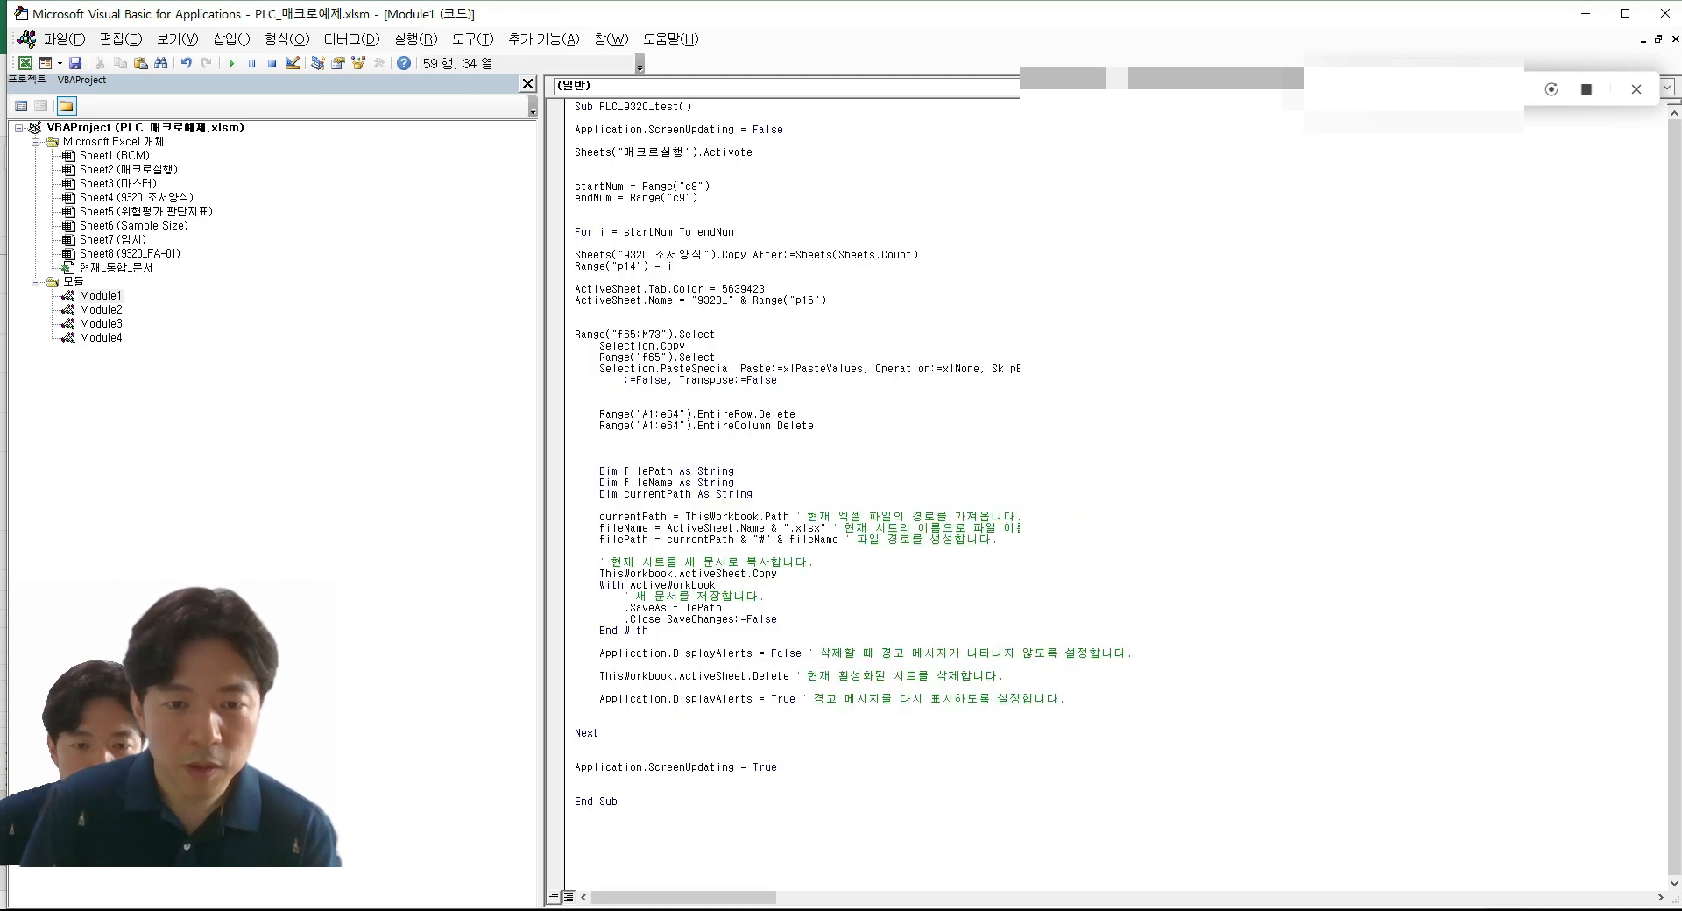
- Switch to Q-Dir, delete the previously saved workbook 9320_FA-01 from the folder, and return to the VBA editor
key("alt+Tab")
left_click(874, 426)
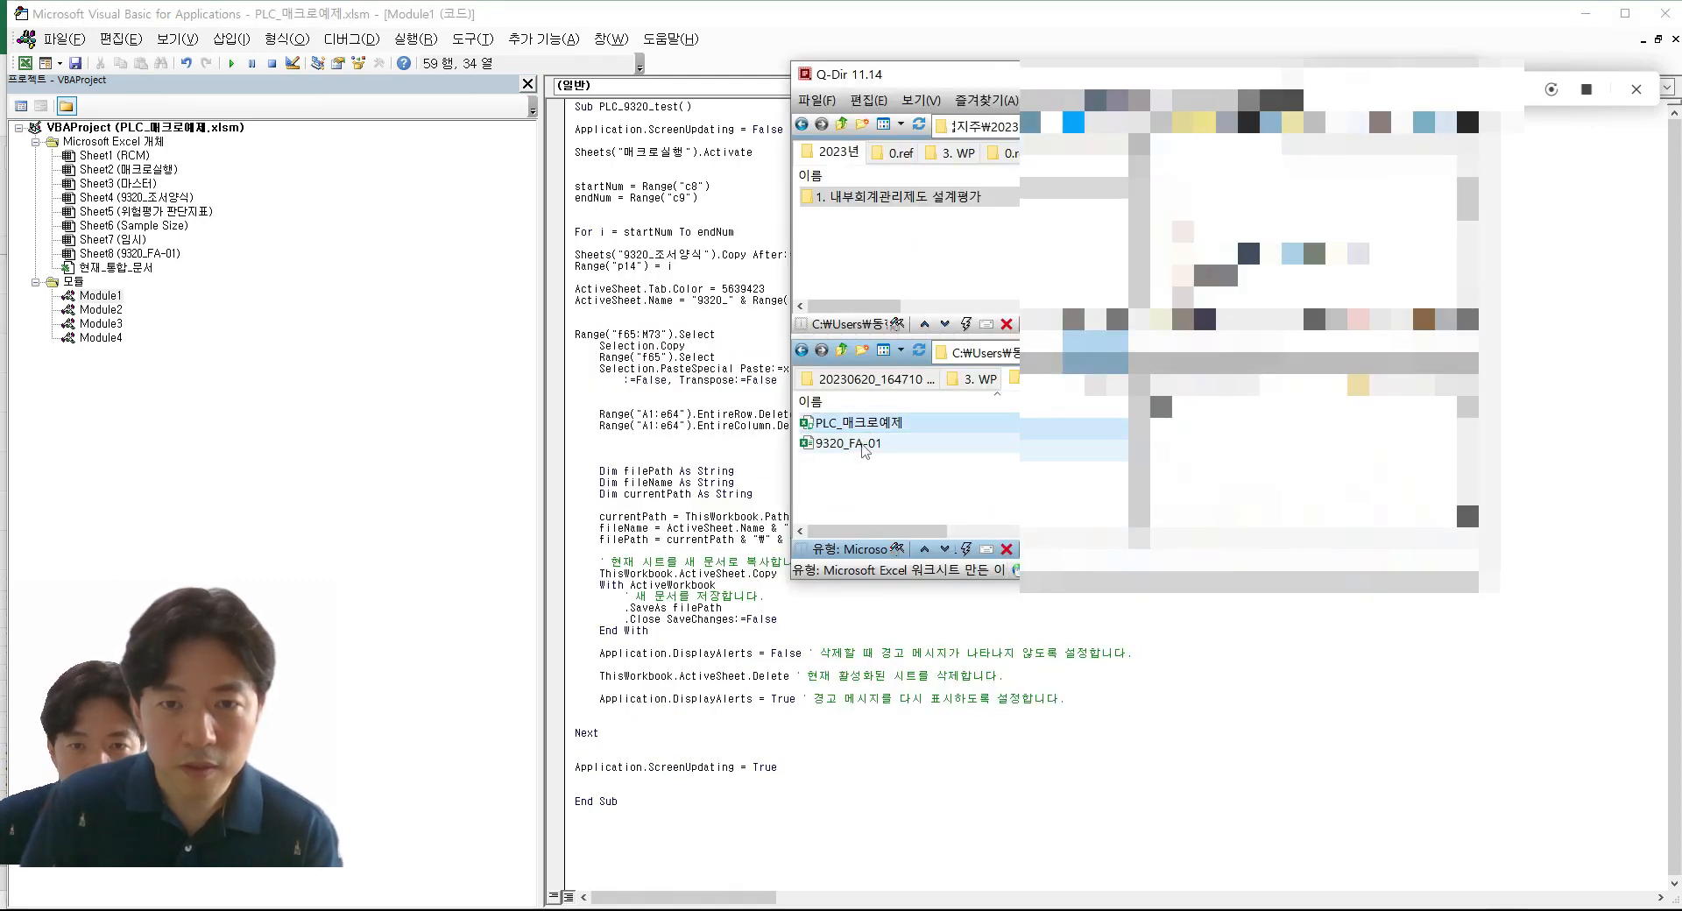
left_click(866, 444)
key("Delete")
key("alt+Tab")
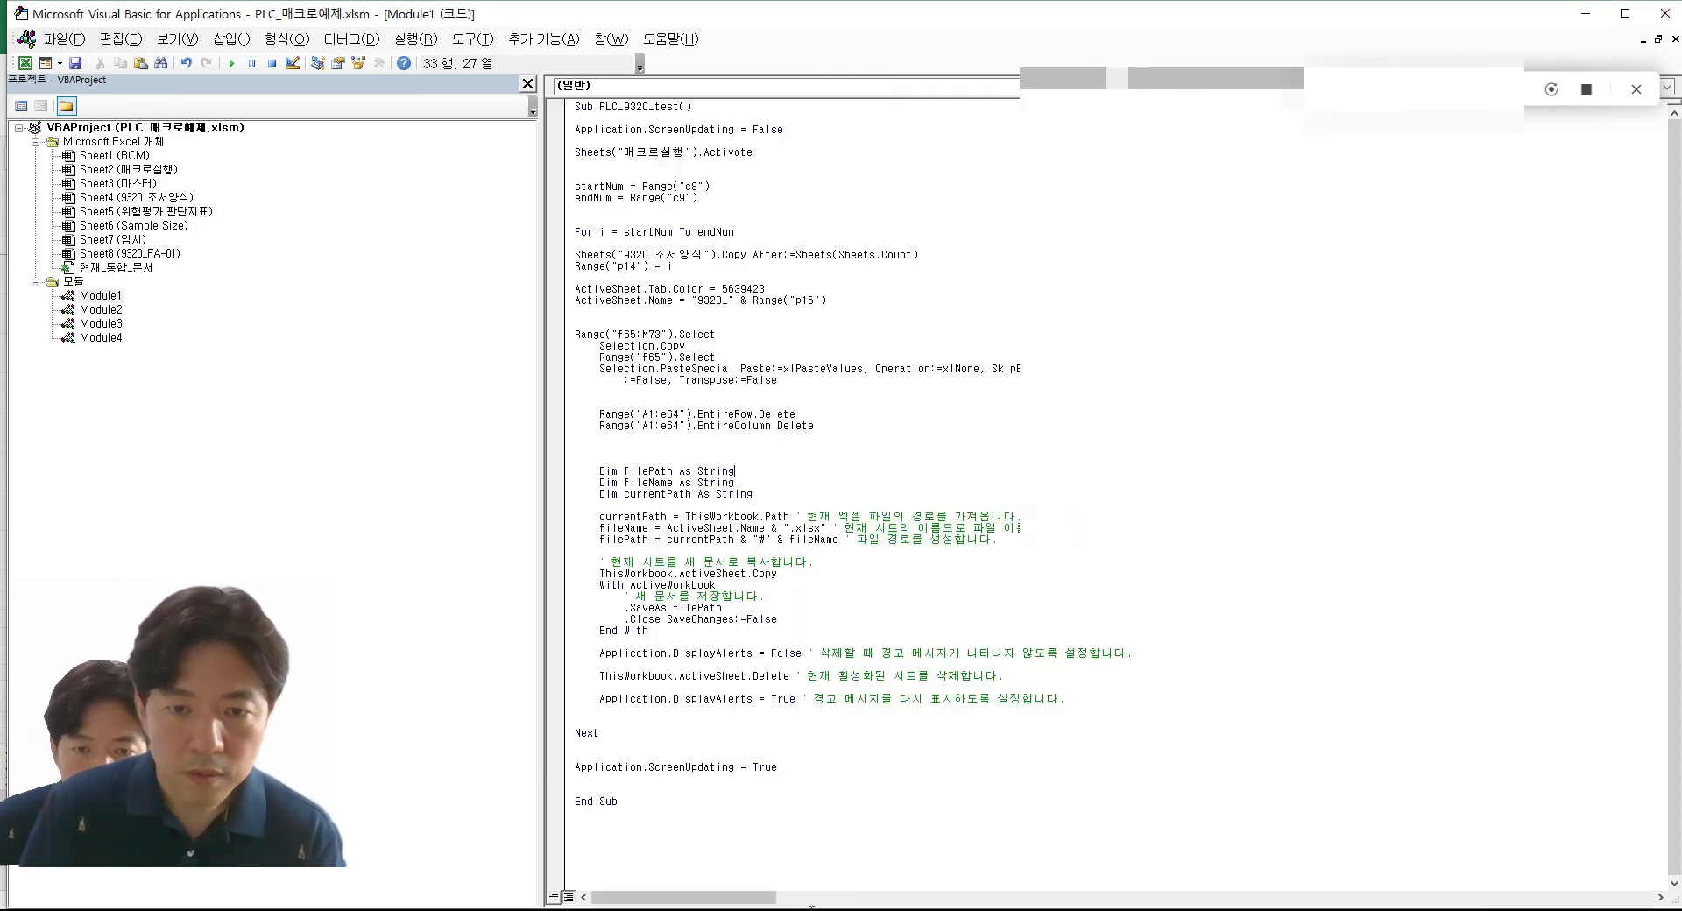
- In Excel, set the 끝 value in cell C9 of sheet 매크로실행 to 2
left_click(725, 897)
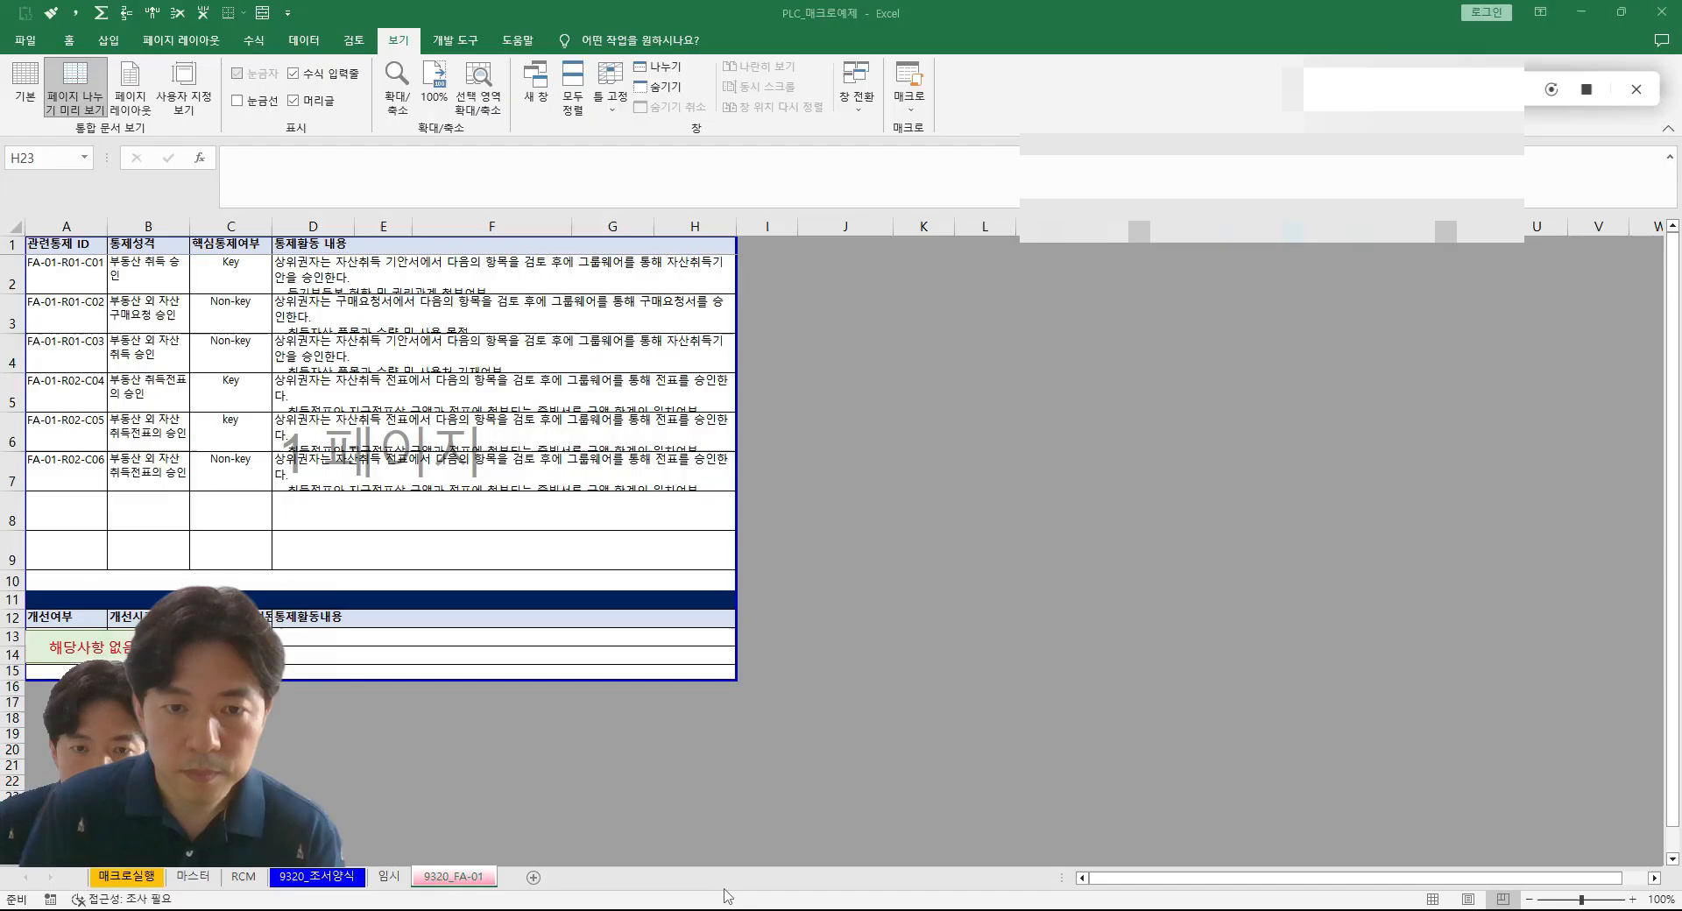
left_click(149, 876)
left_click(612, 555)
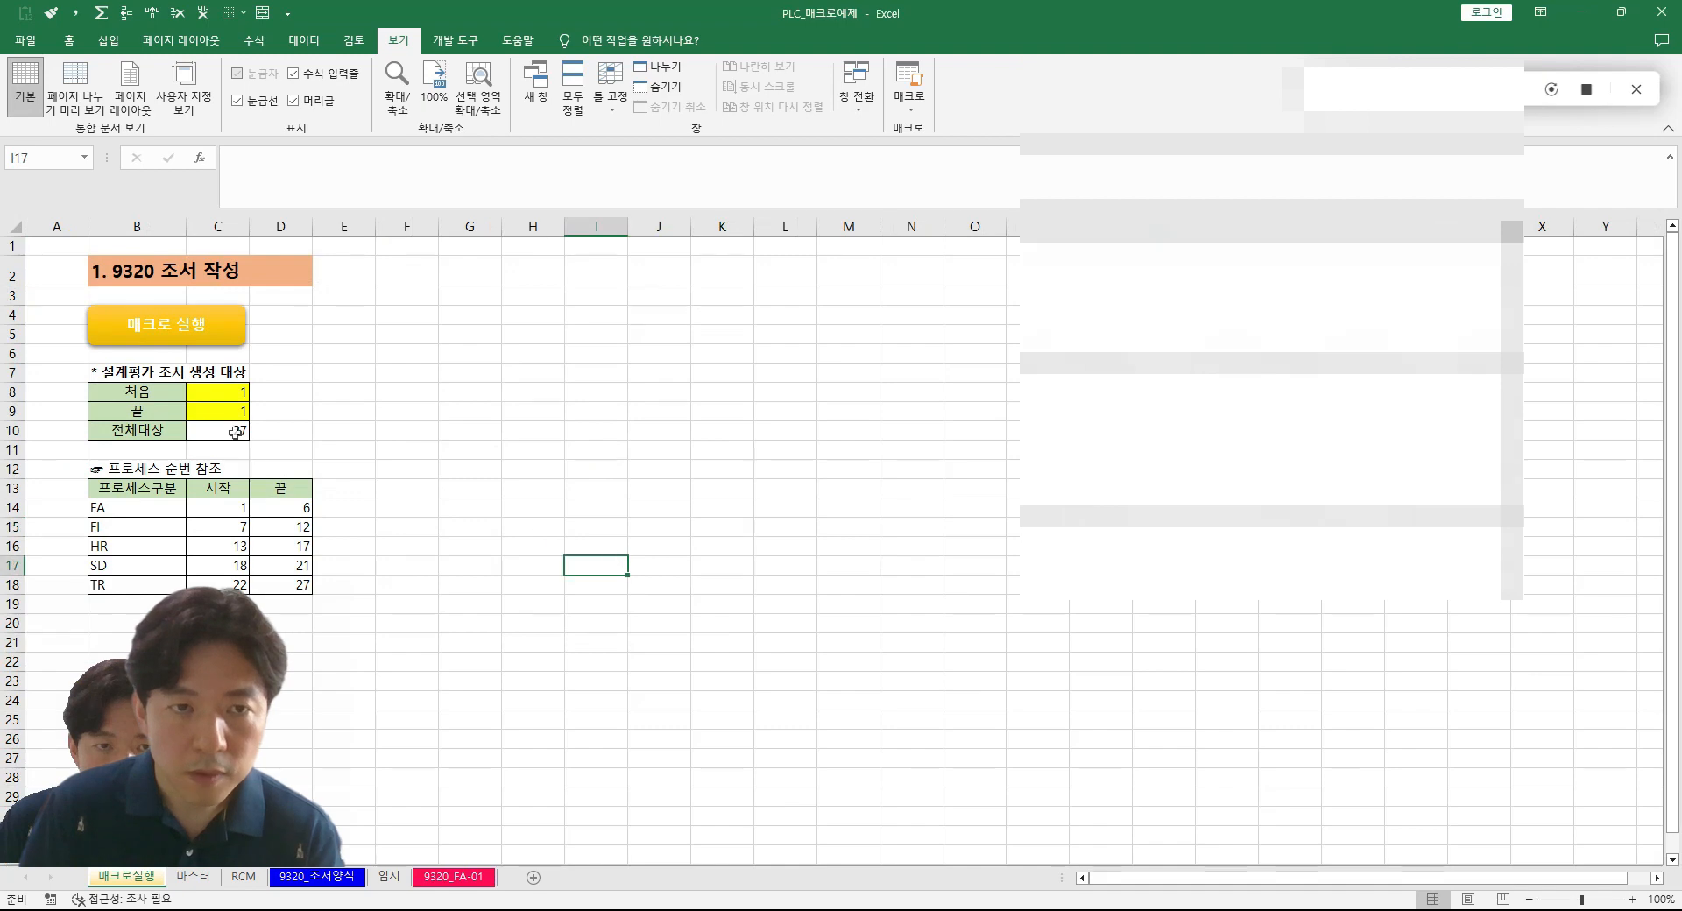
left_click(223, 411)
type("2")
key("Tab")
left_click(568, 490)
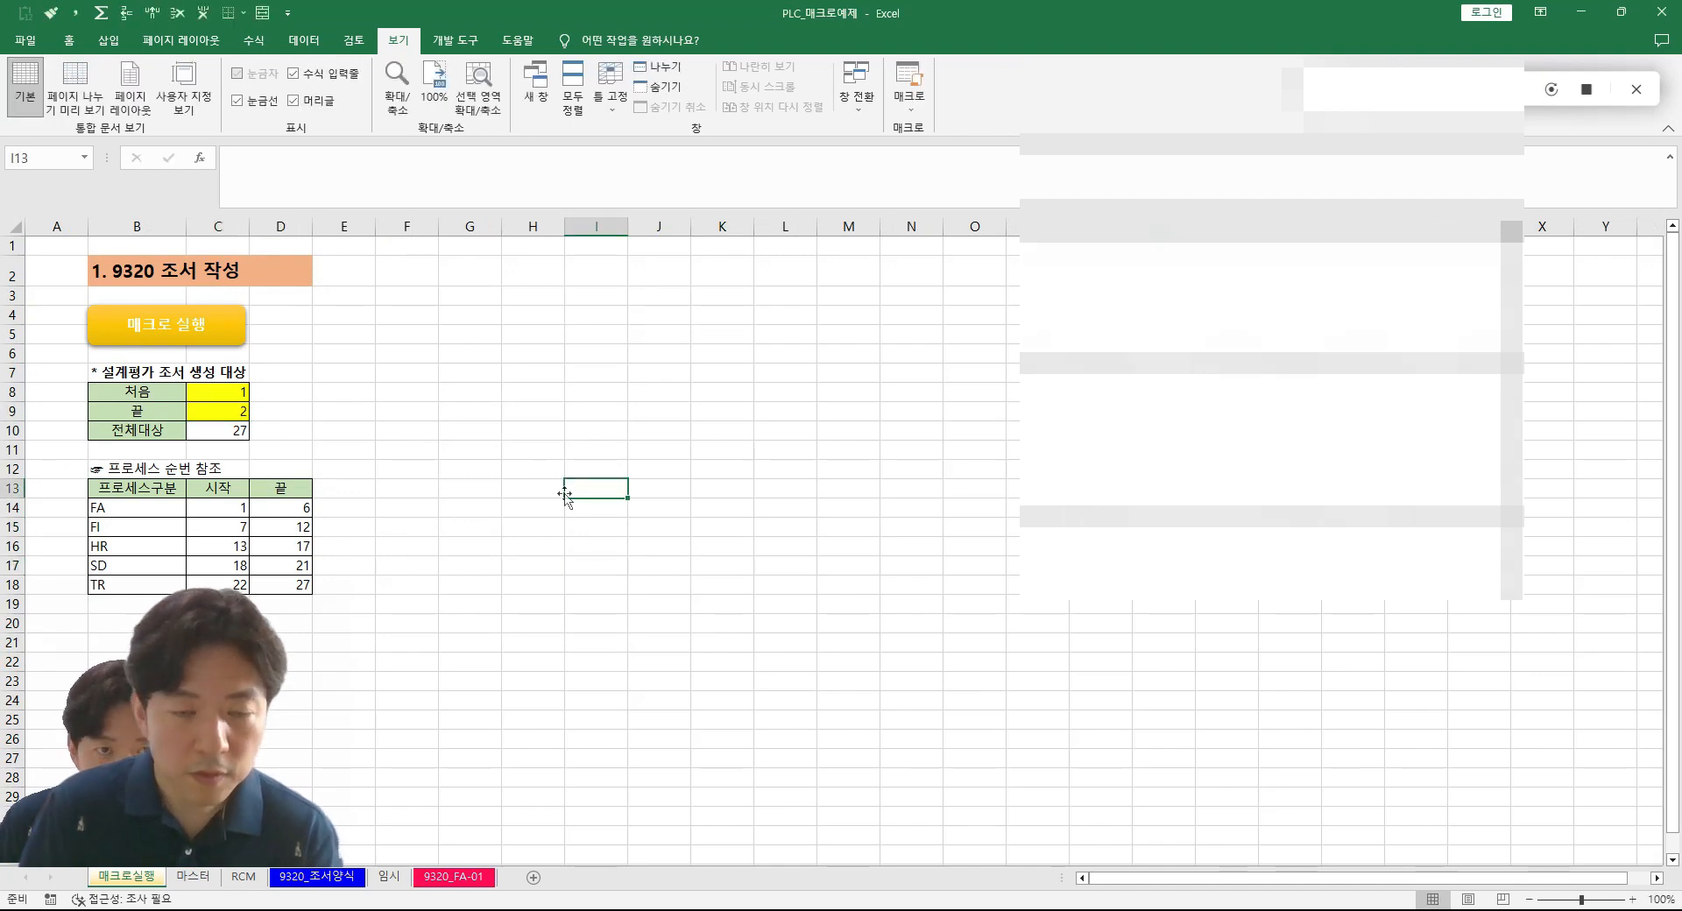
- Delete the leftover sheet 9320_FA-01 from the PLC_매크로예제 workbook
left_click(466, 876)
right_click(468, 876)
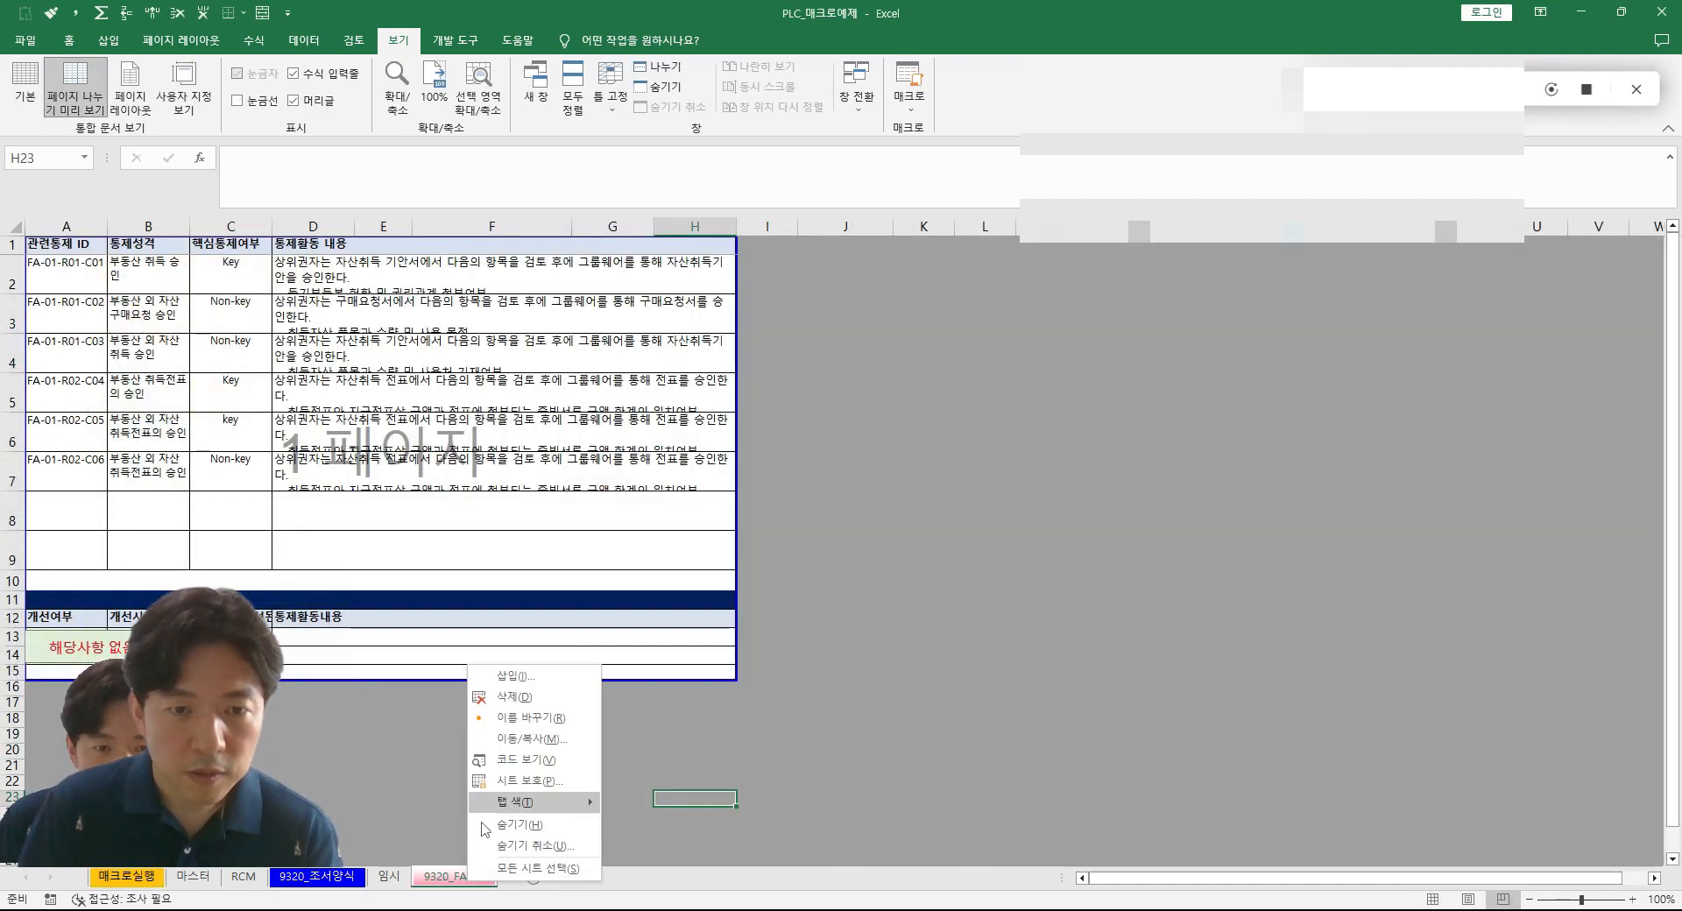
left_click(510, 697)
left_click(793, 516)
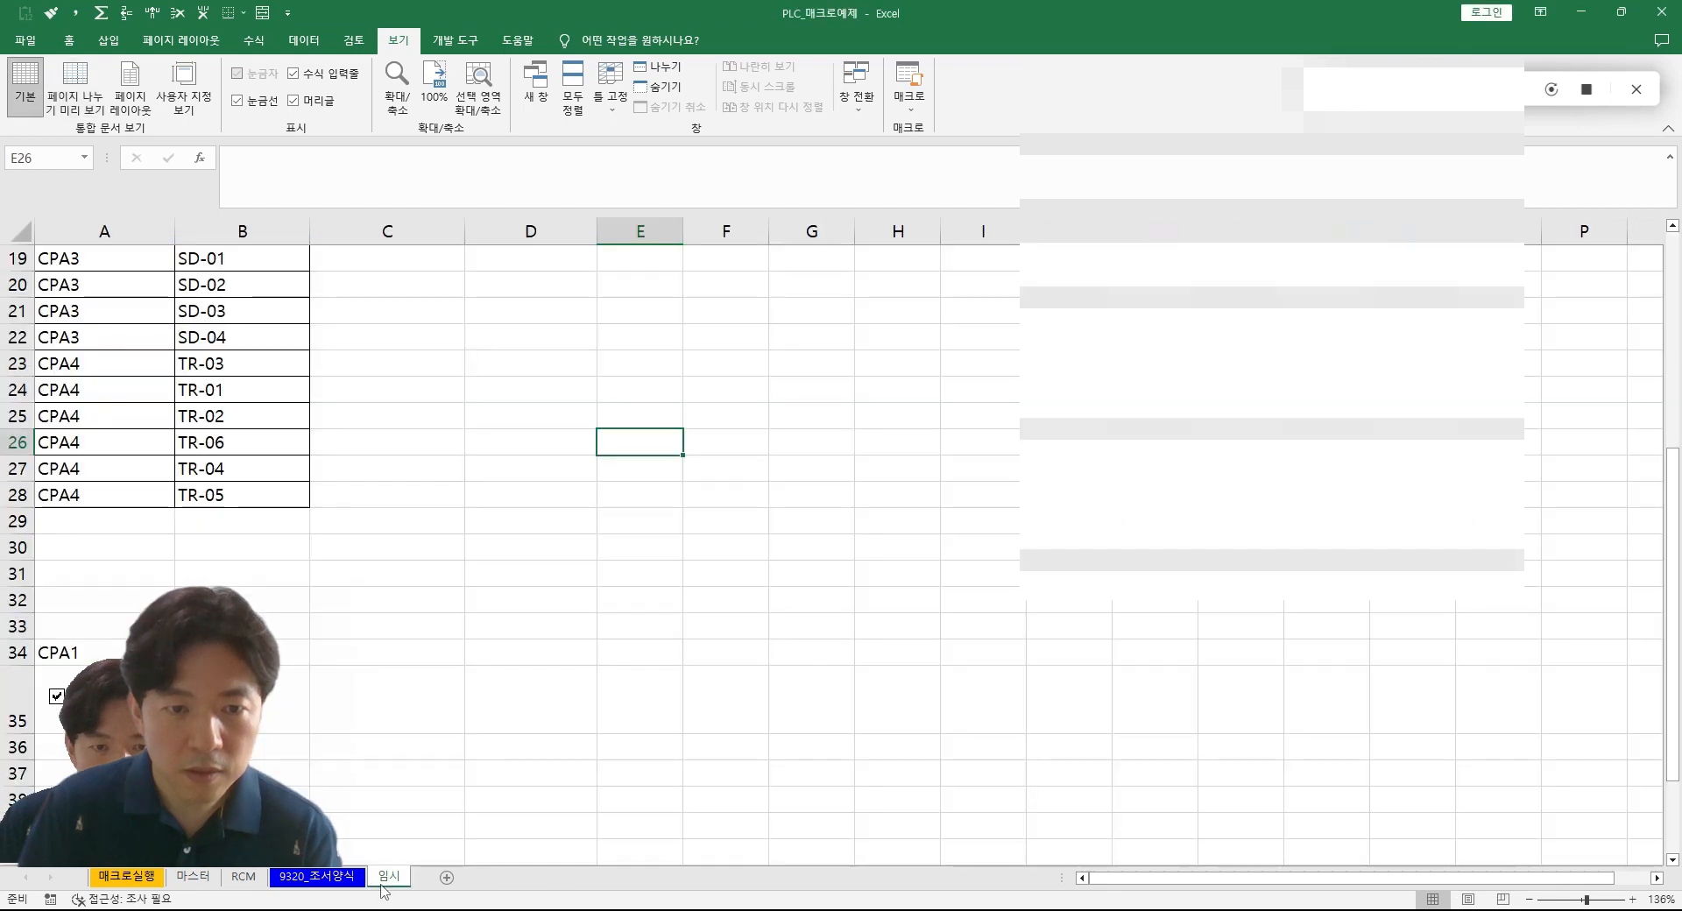
- Return to sheet 매크로실행 and run the macro for the range 1 to 2
left_click(303, 879)
left_click(127, 879)
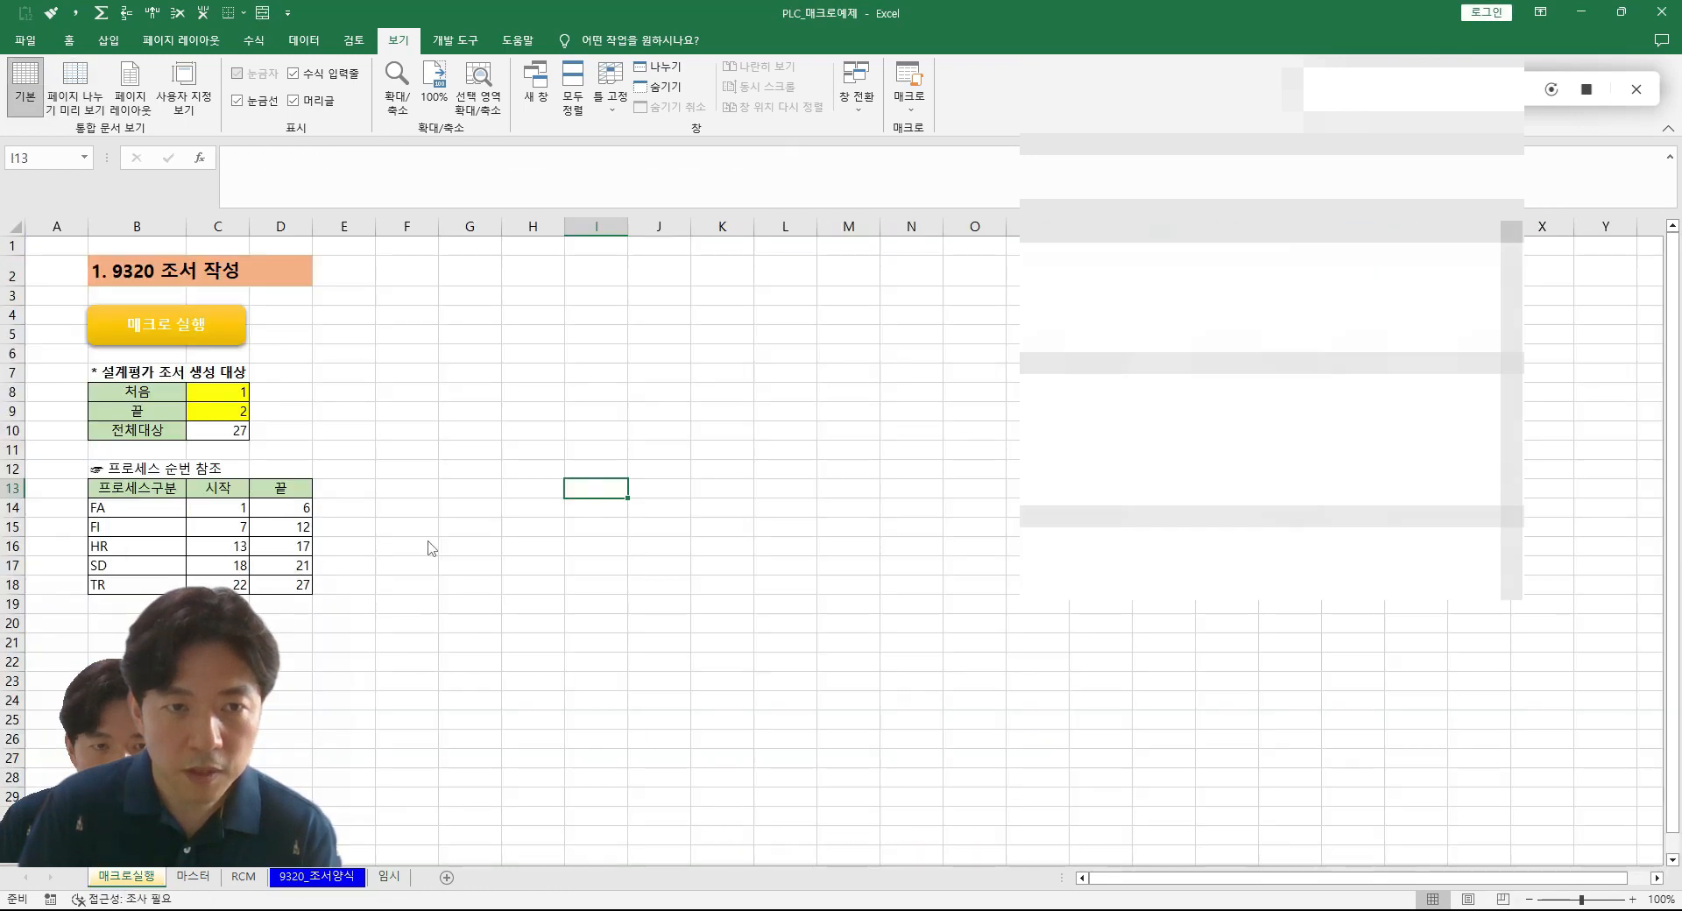
left_click_drag(469, 527, 433, 526)
left_click(170, 335)
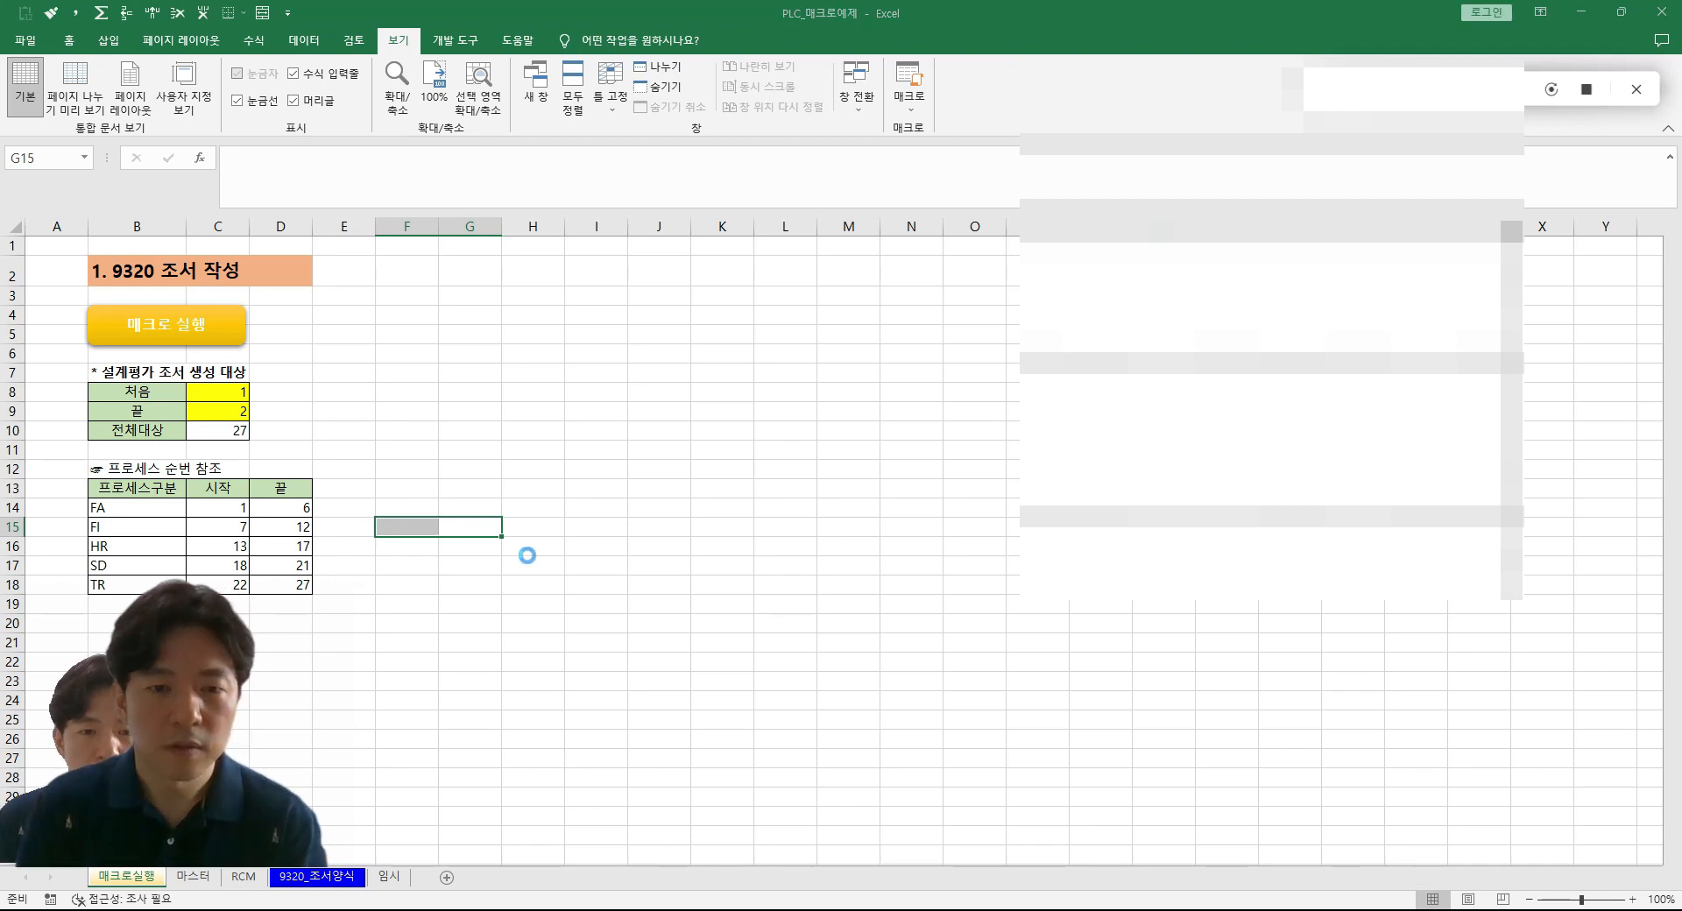
- Open the generated workbook 9320_FA-02 from the Q-Dir folder and inspect the unused table rows below the last control entry
left_click(649, 910)
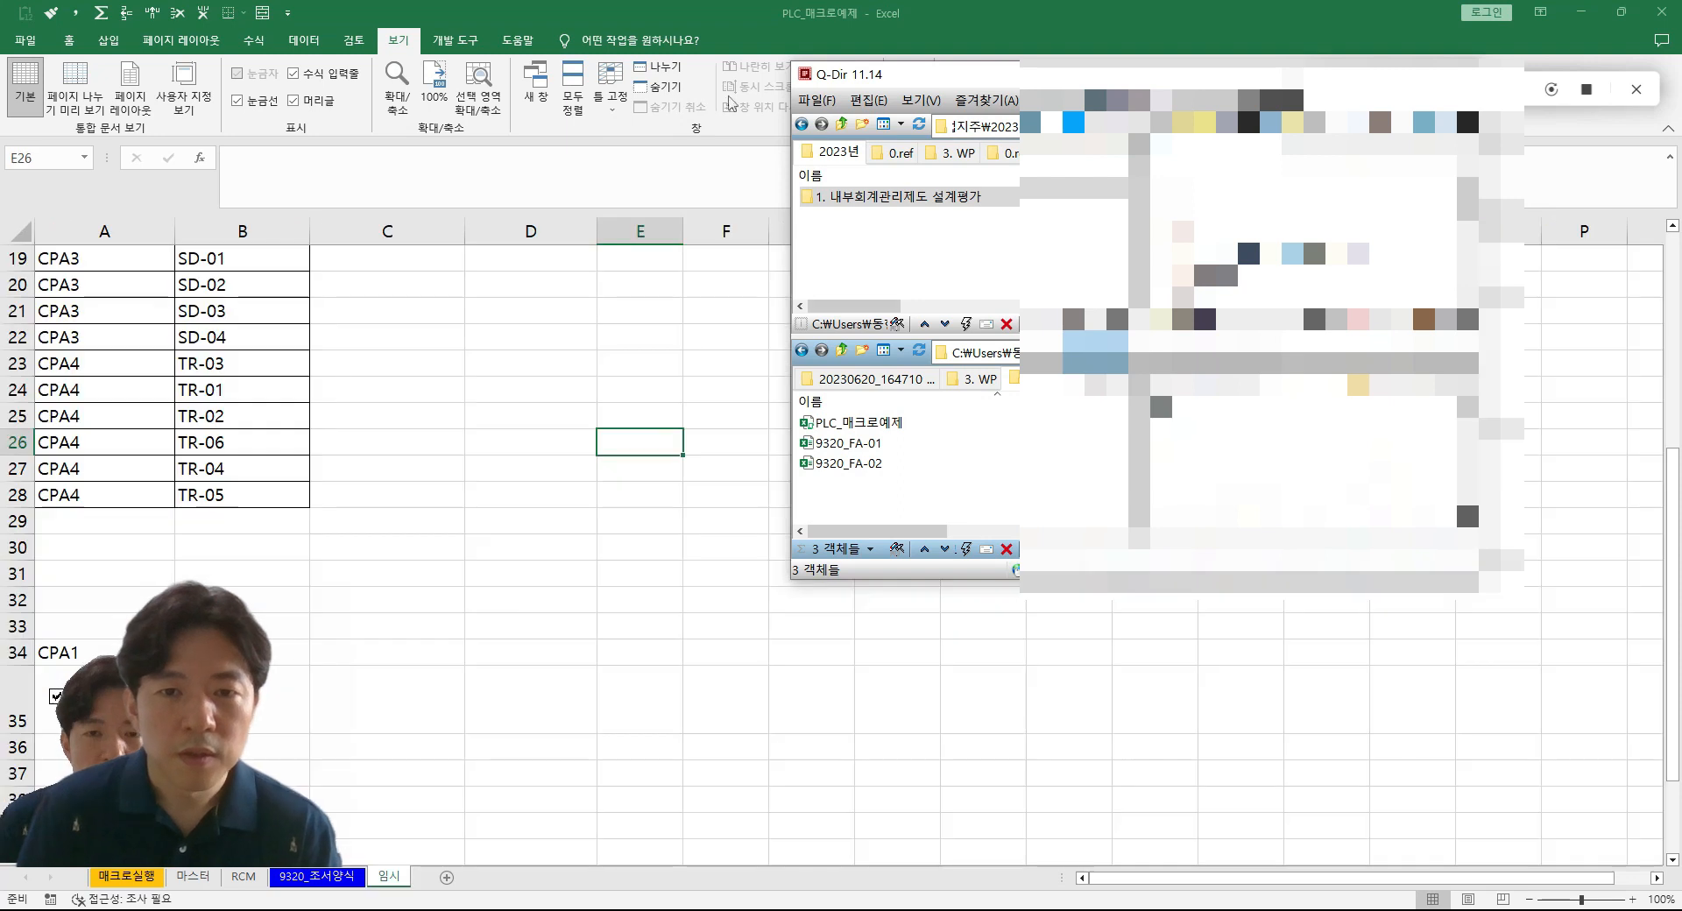
double_click(881, 463)
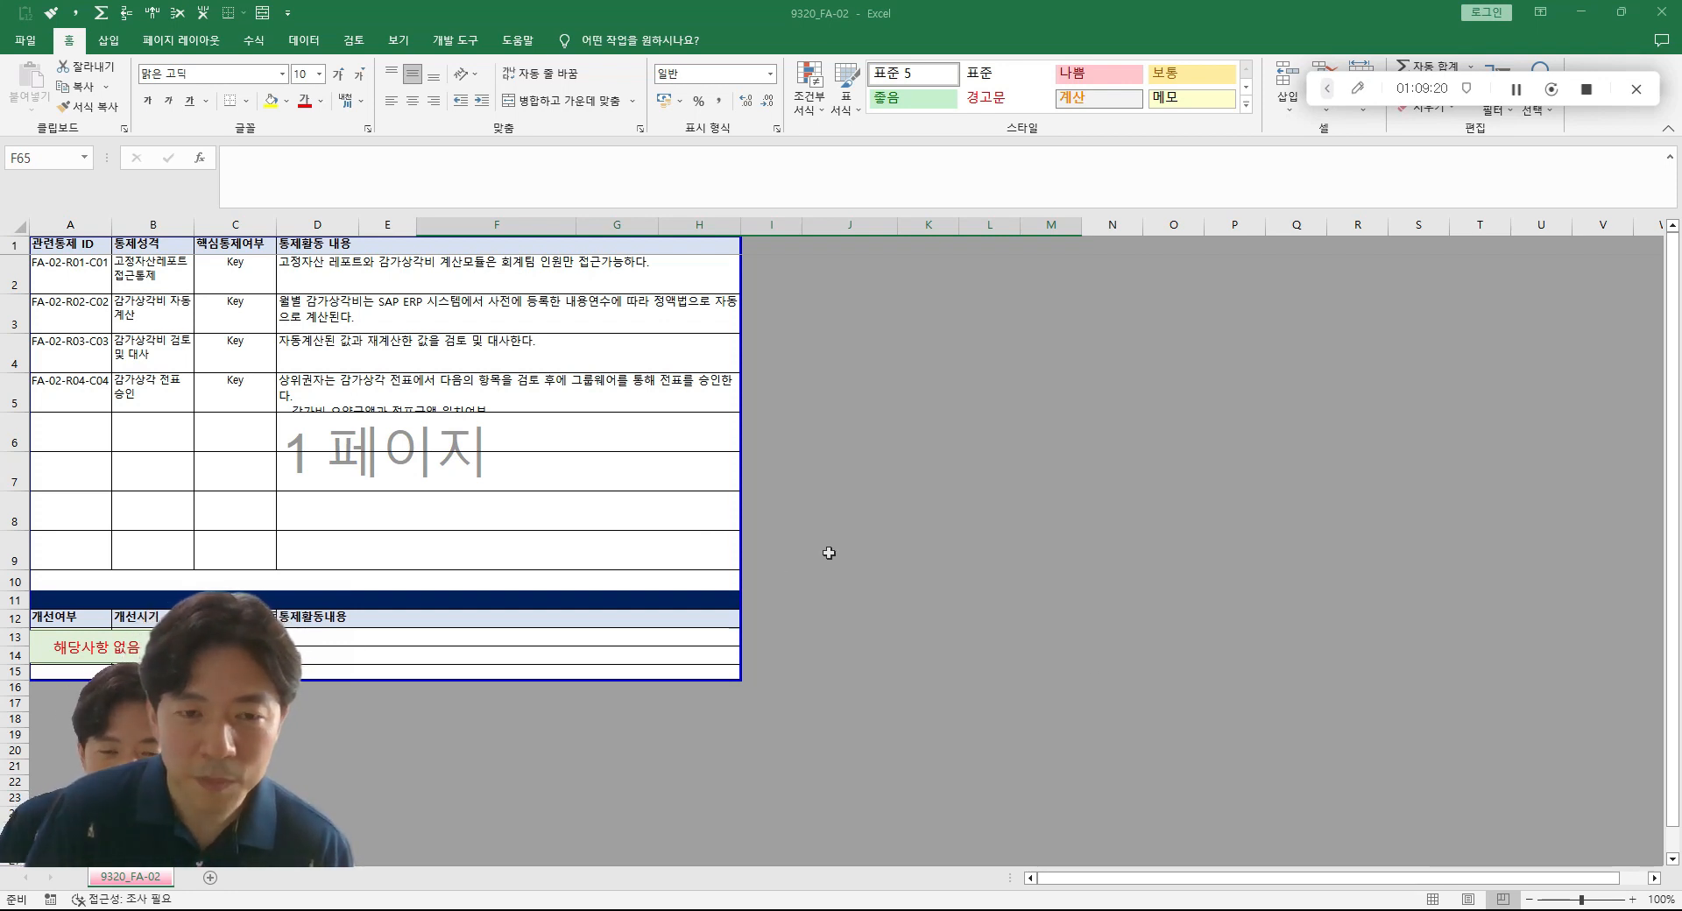
left_click(873, 655)
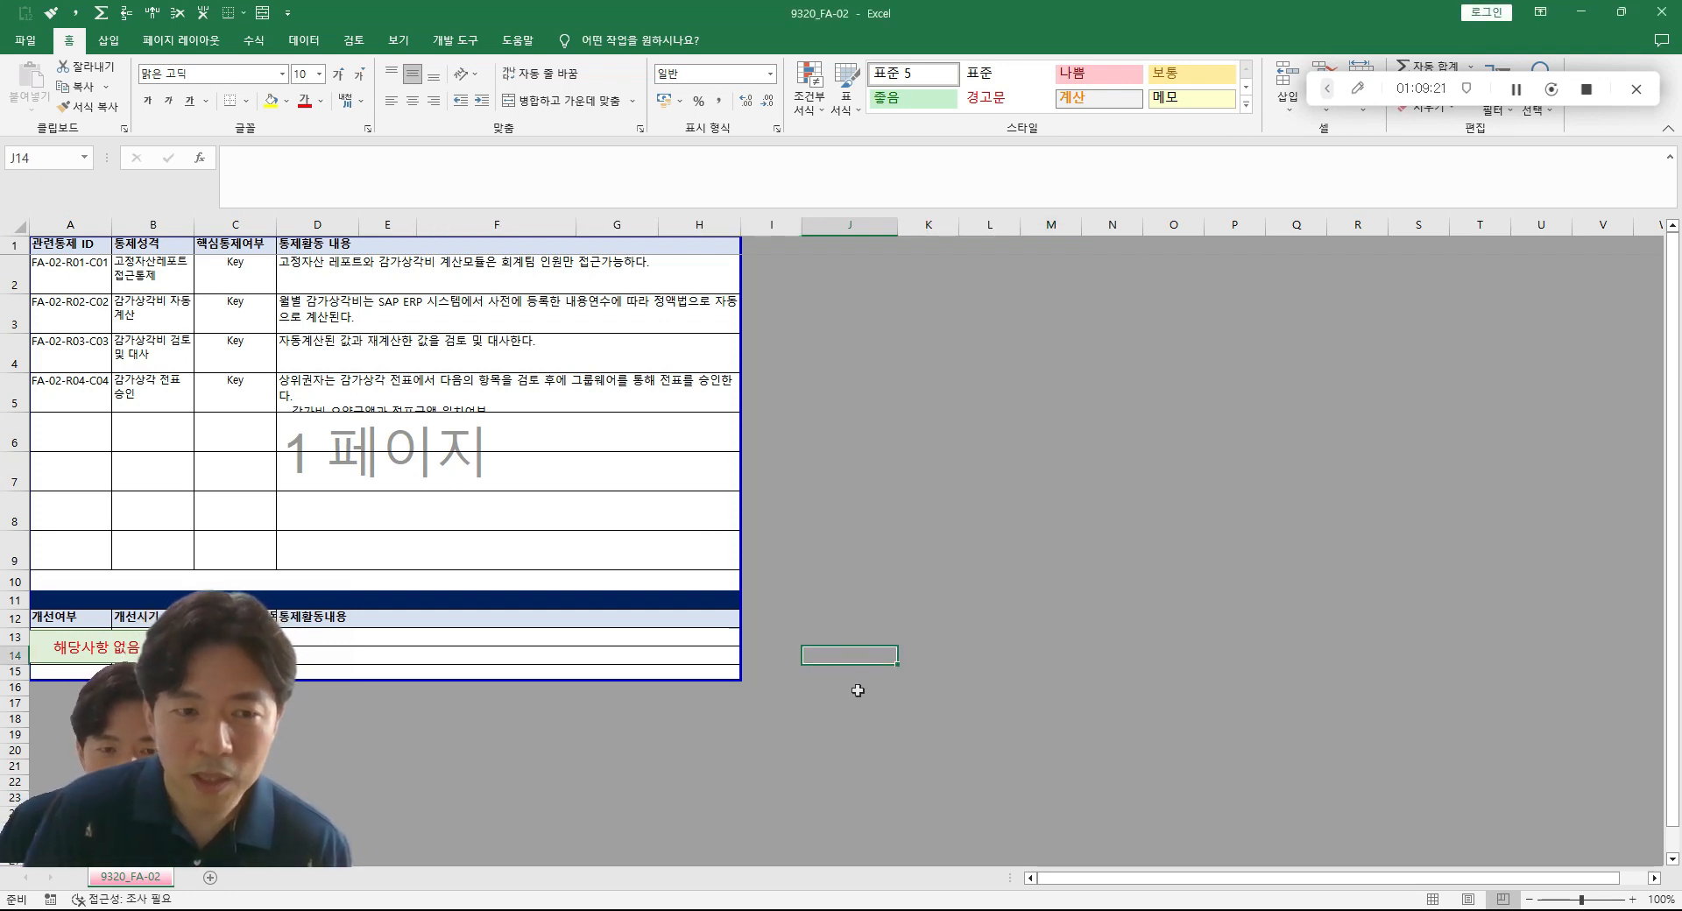
left_click(720, 742)
left_click_drag(989, 720, 30, 418)
left_click_drag(31, 419, 649, 537)
left_click(155, 541)
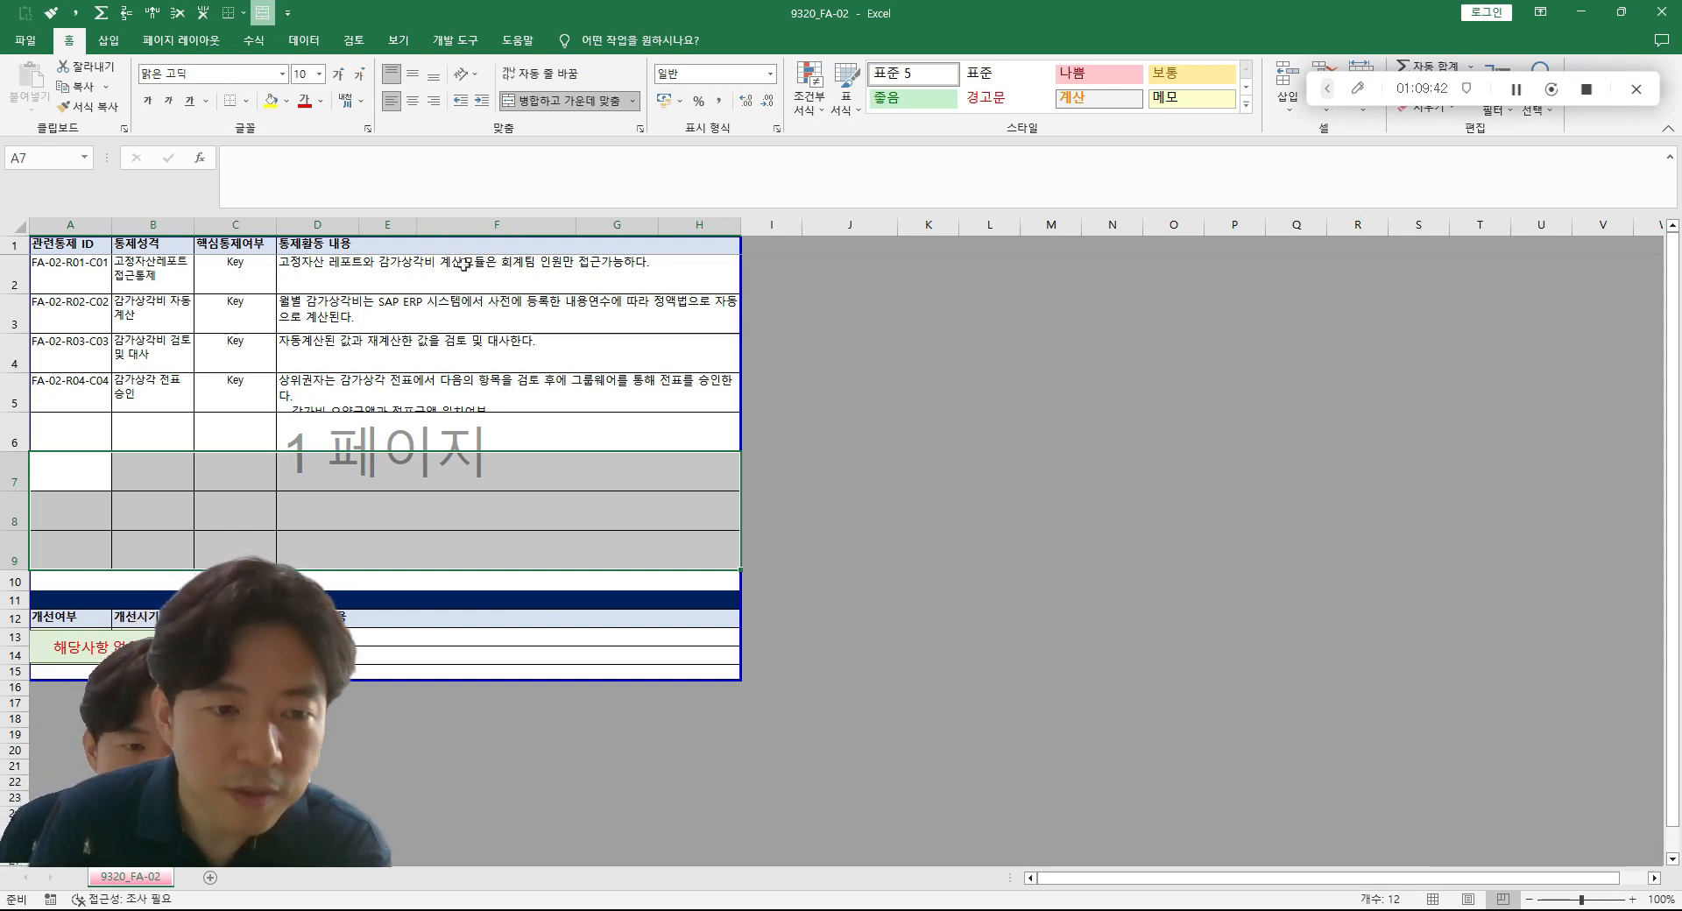
left_click(777, 910)
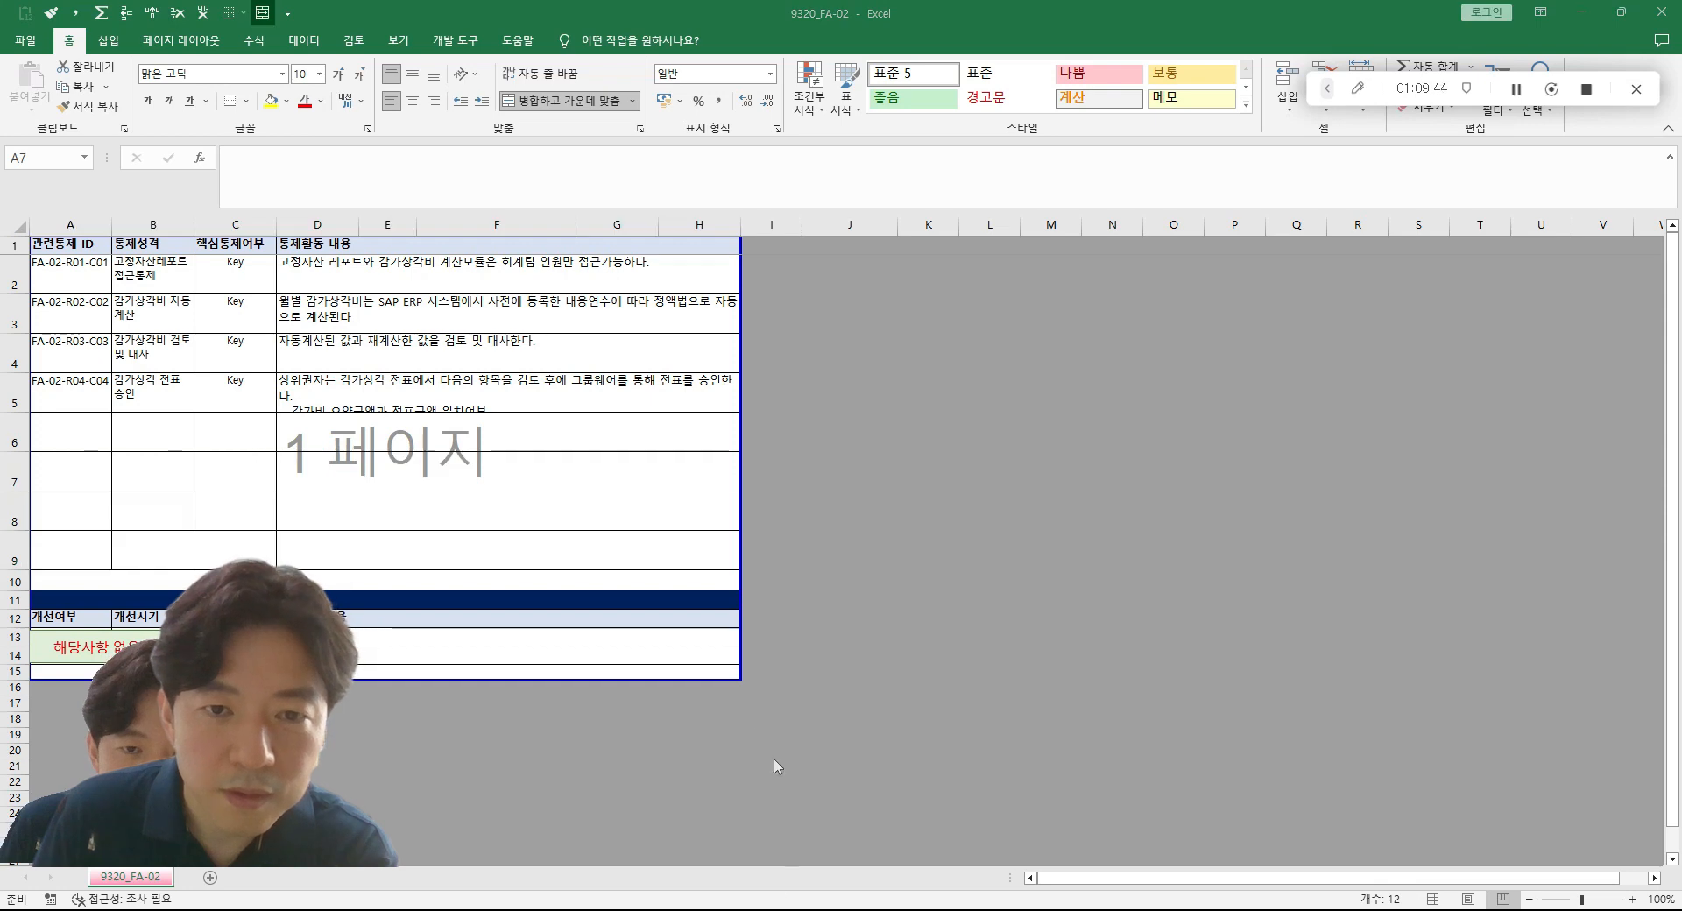
left_click(777, 909)
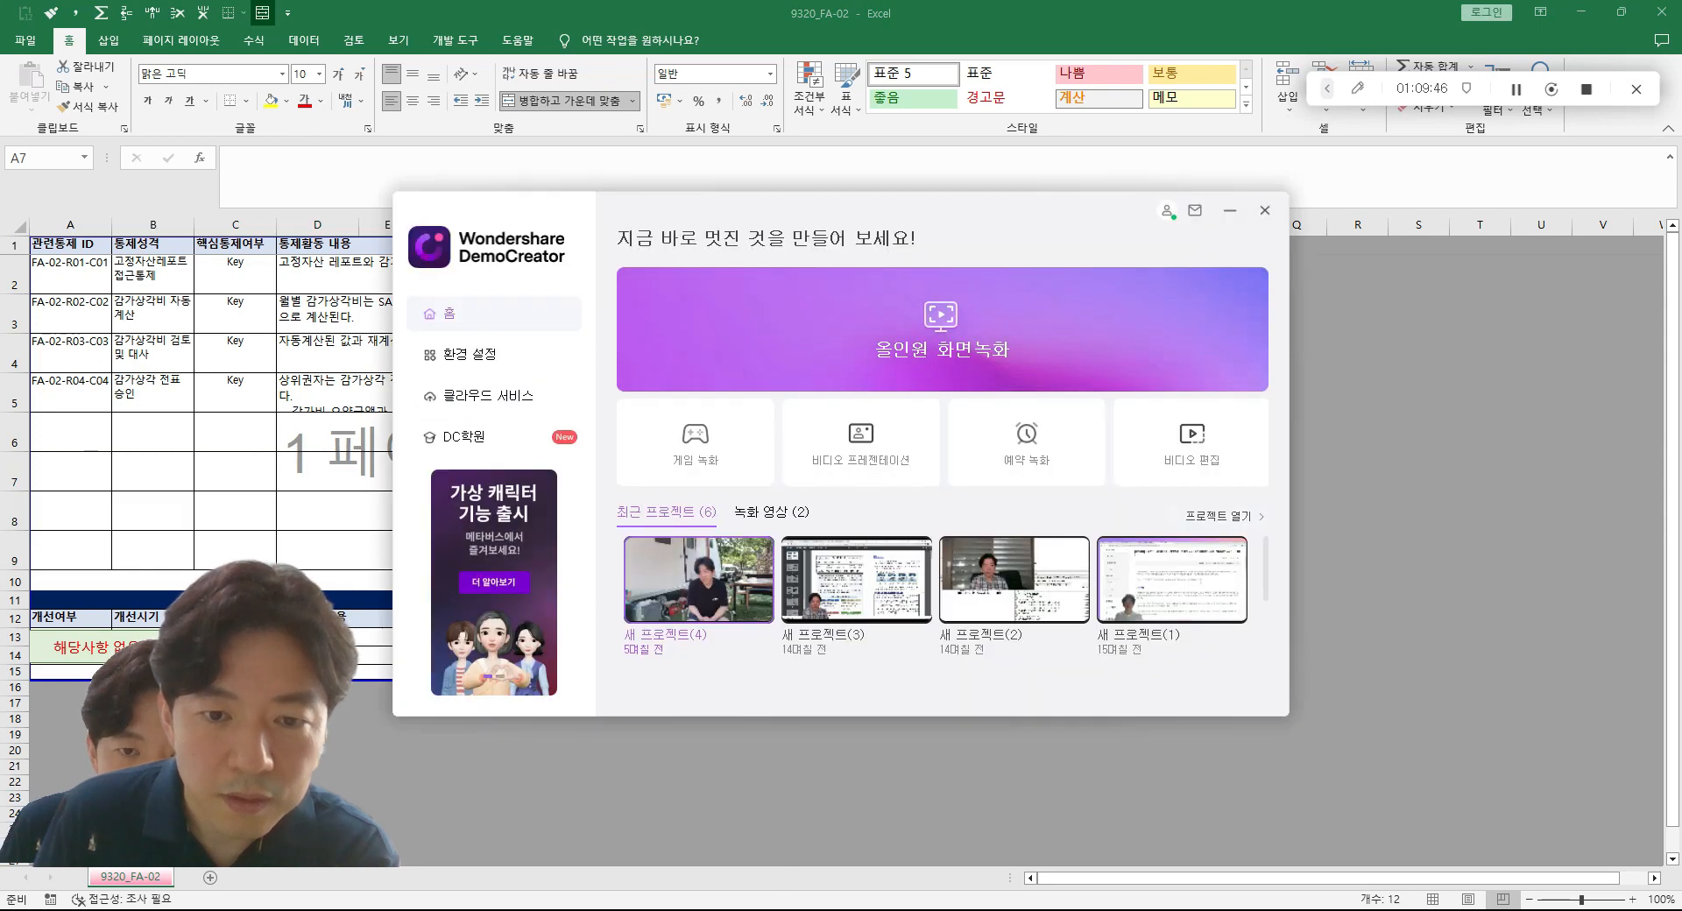